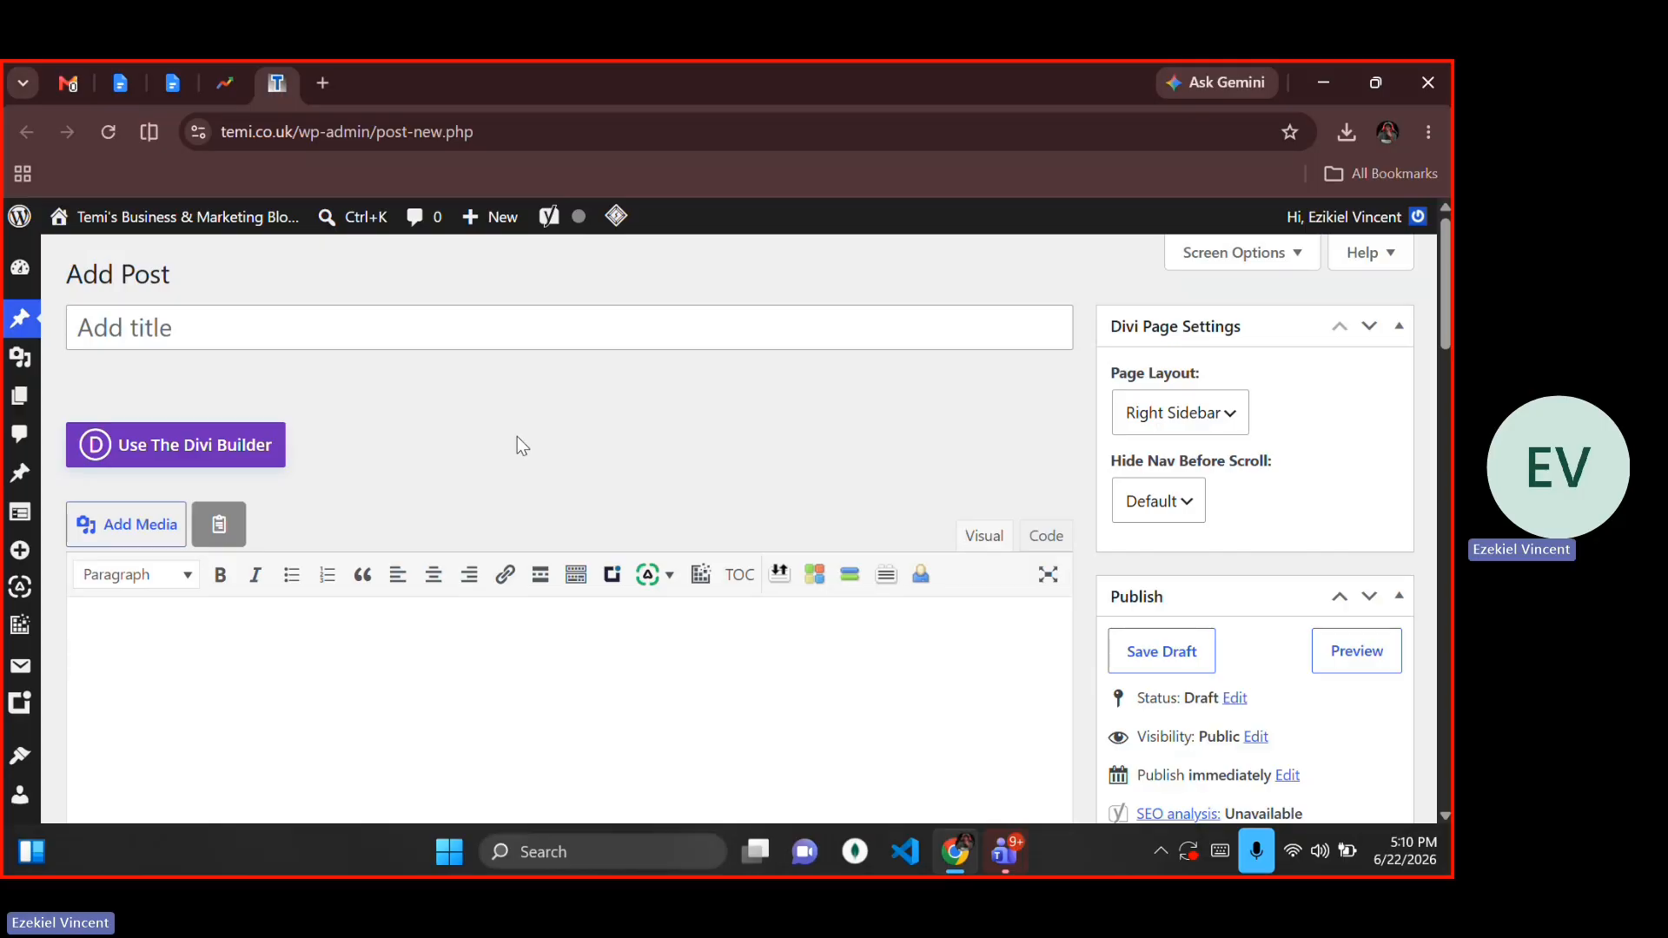
click(548, 324)
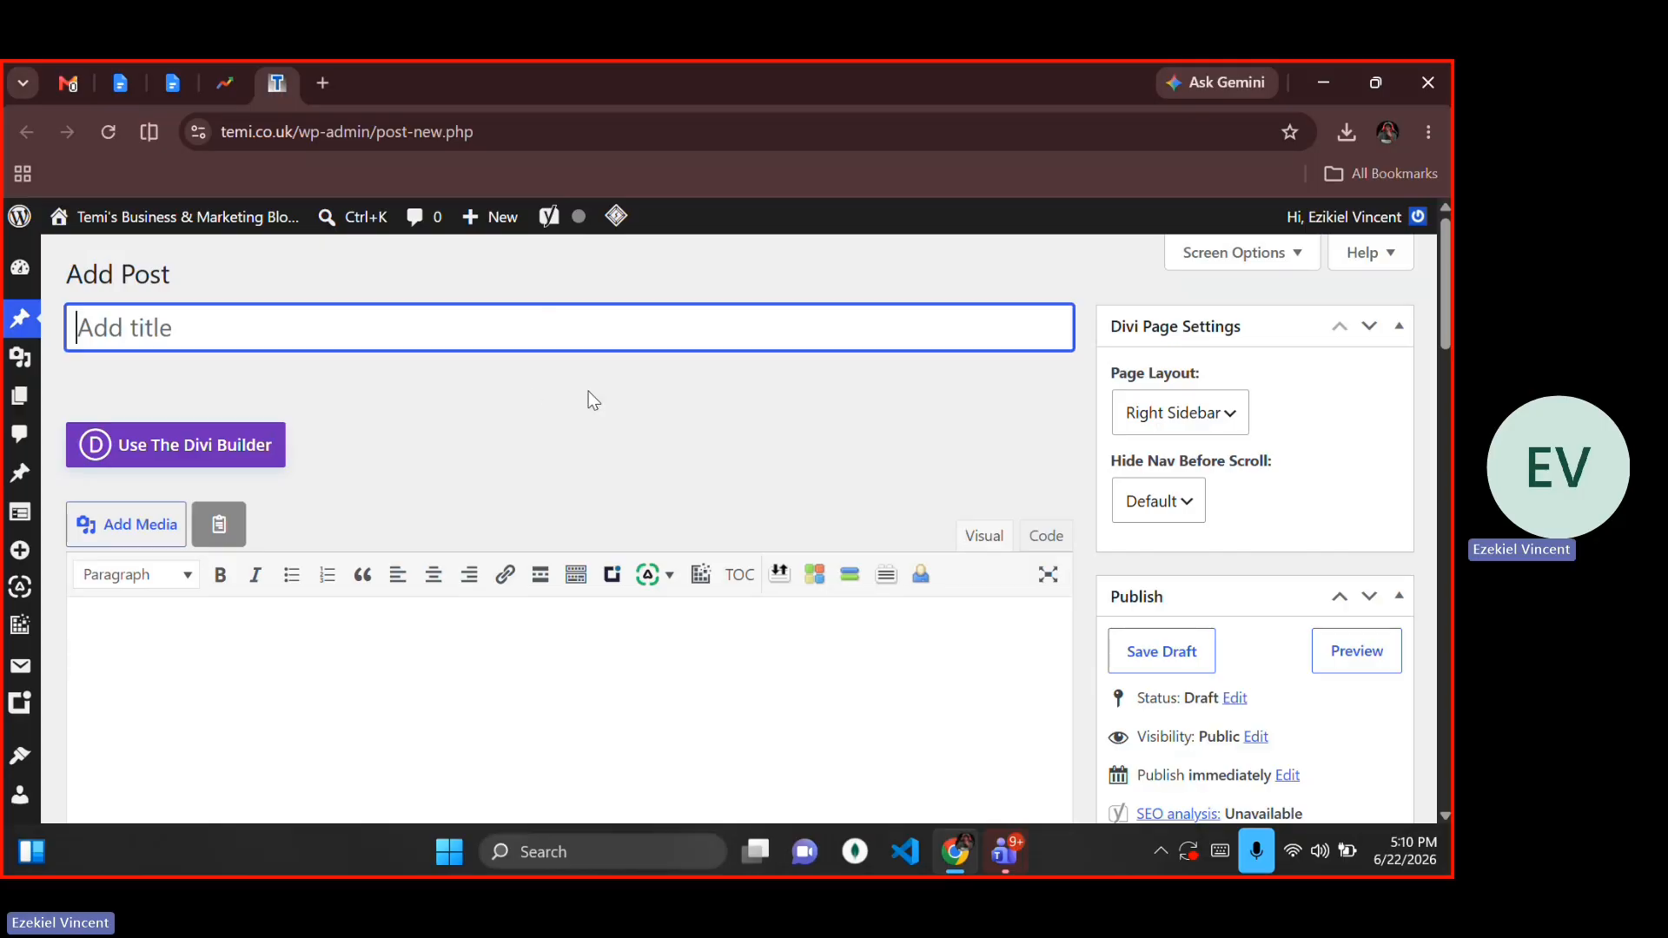
scroll(544, 538, down, 2)
click(417, 513)
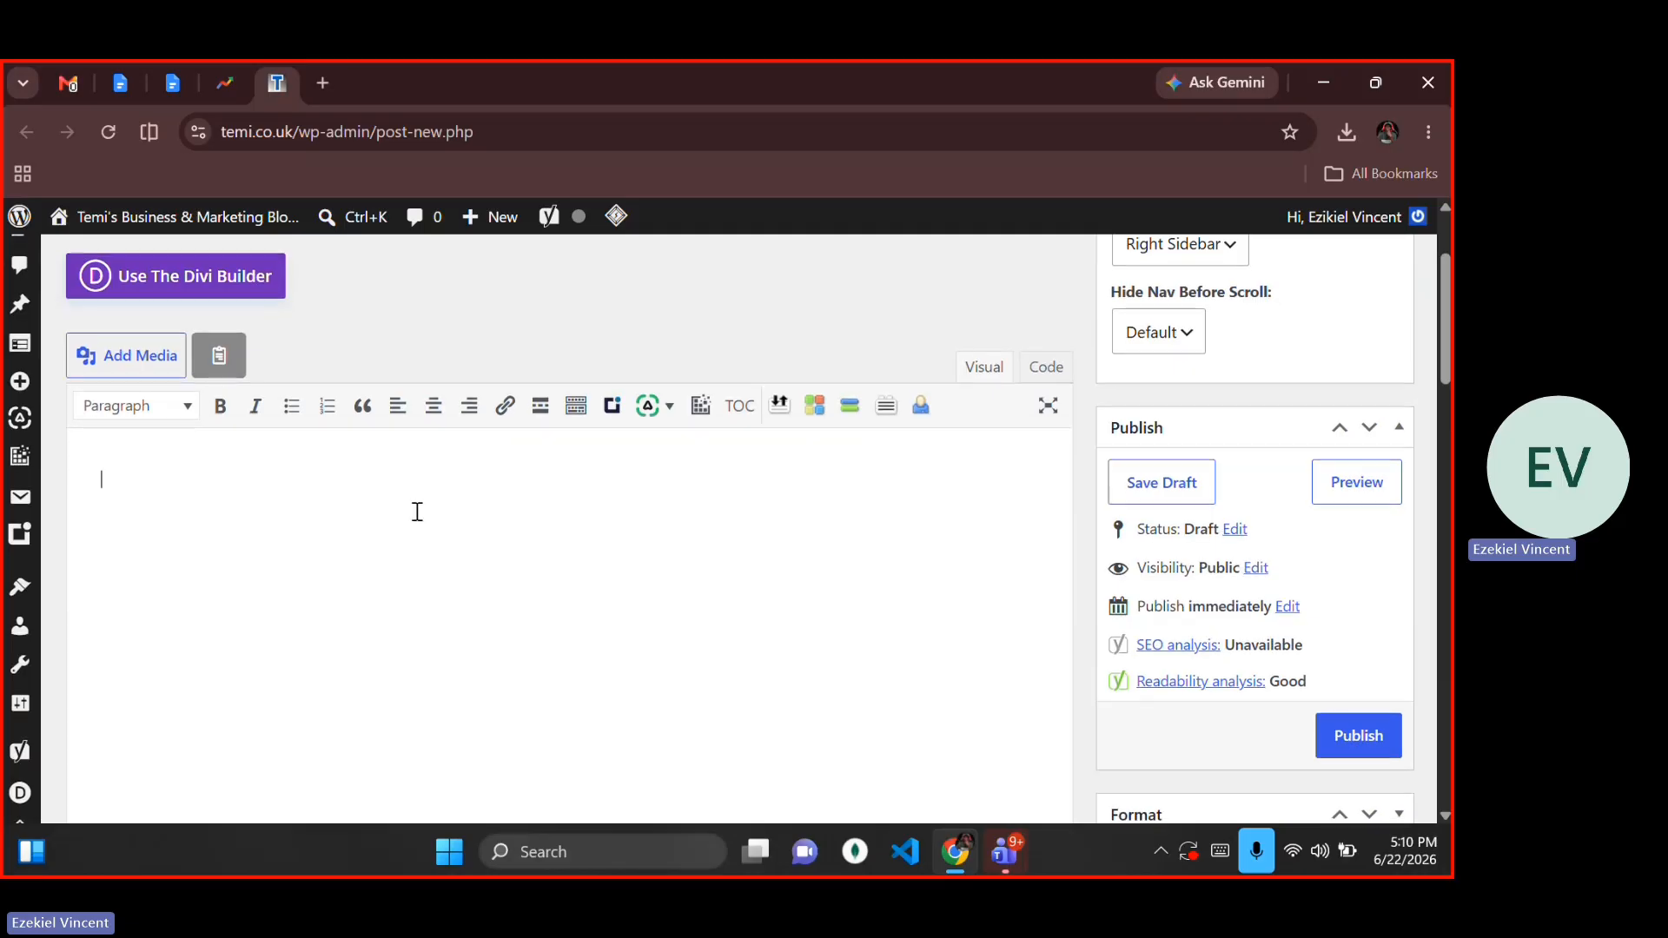
scroll(417, 511, up, 1)
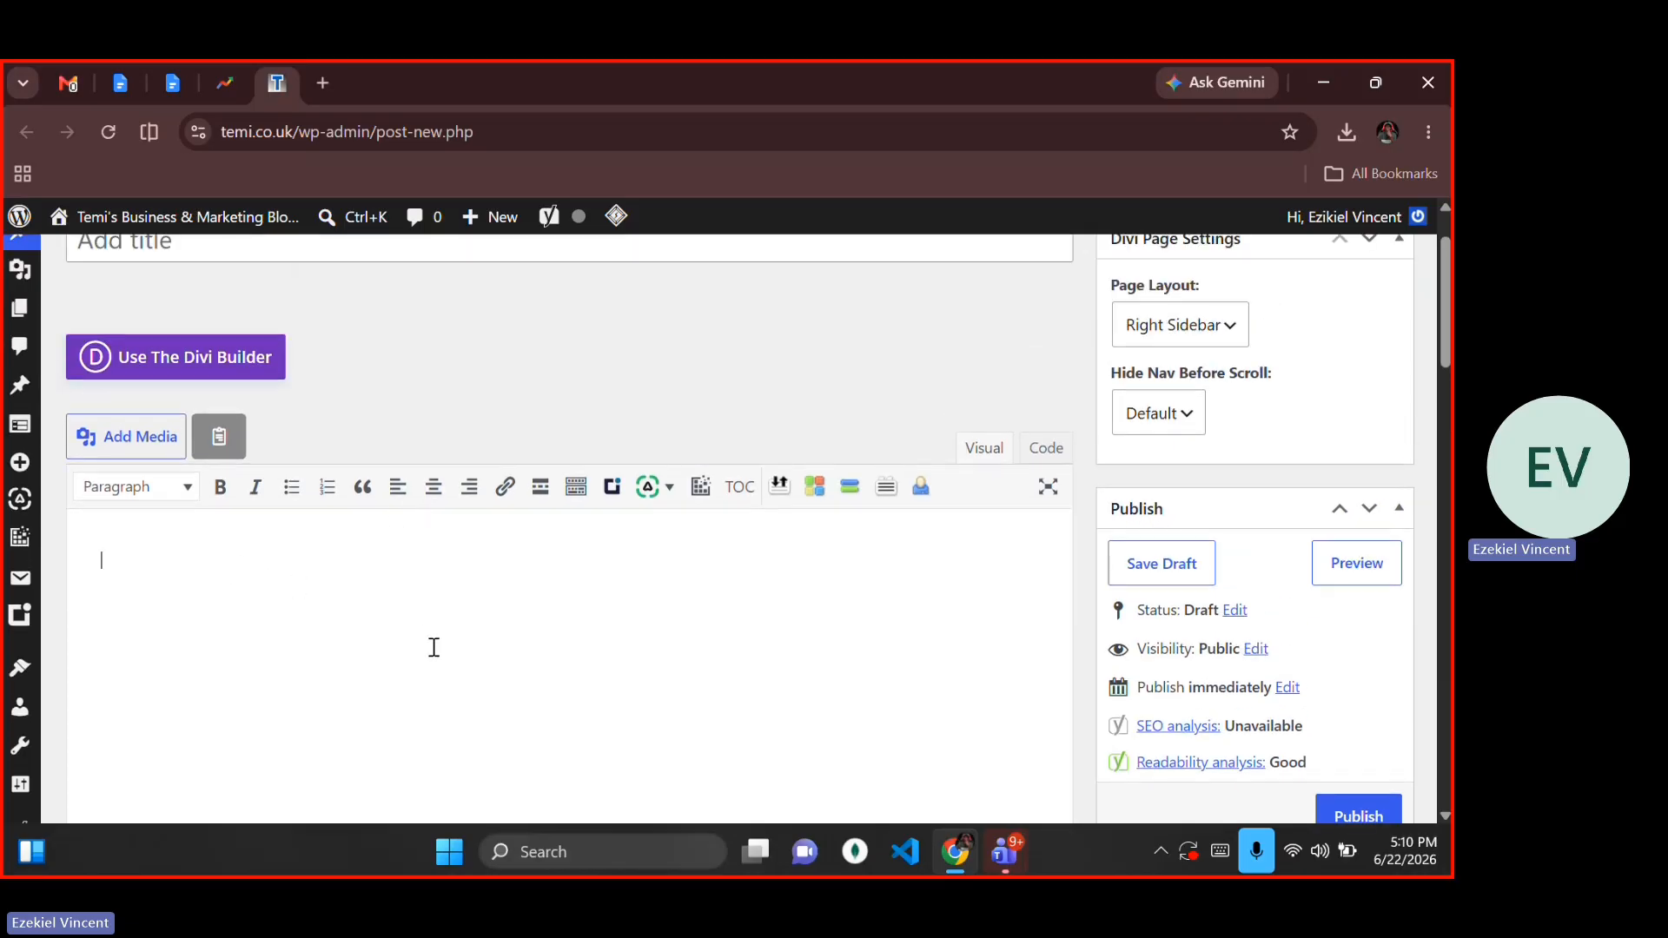
scroll(549, 409, up, 1)
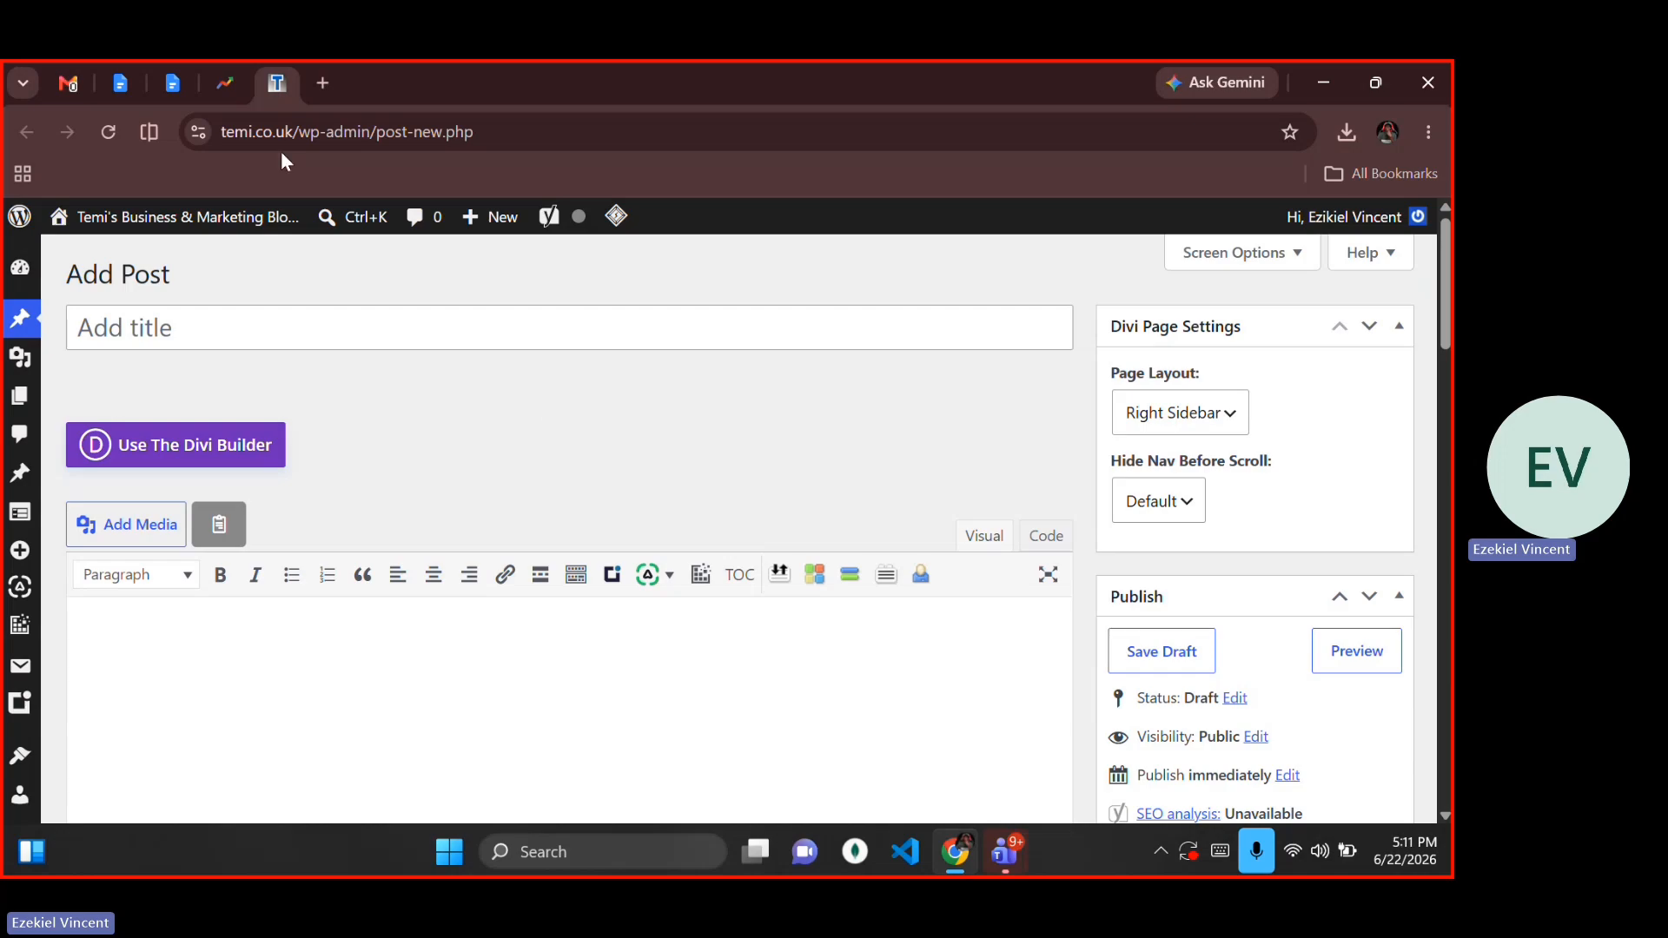
Step: Switch to the Trending Keywords document in Google Docs and add a bold "BLOG TITLE:" heading below the keyword list
click(162, 87)
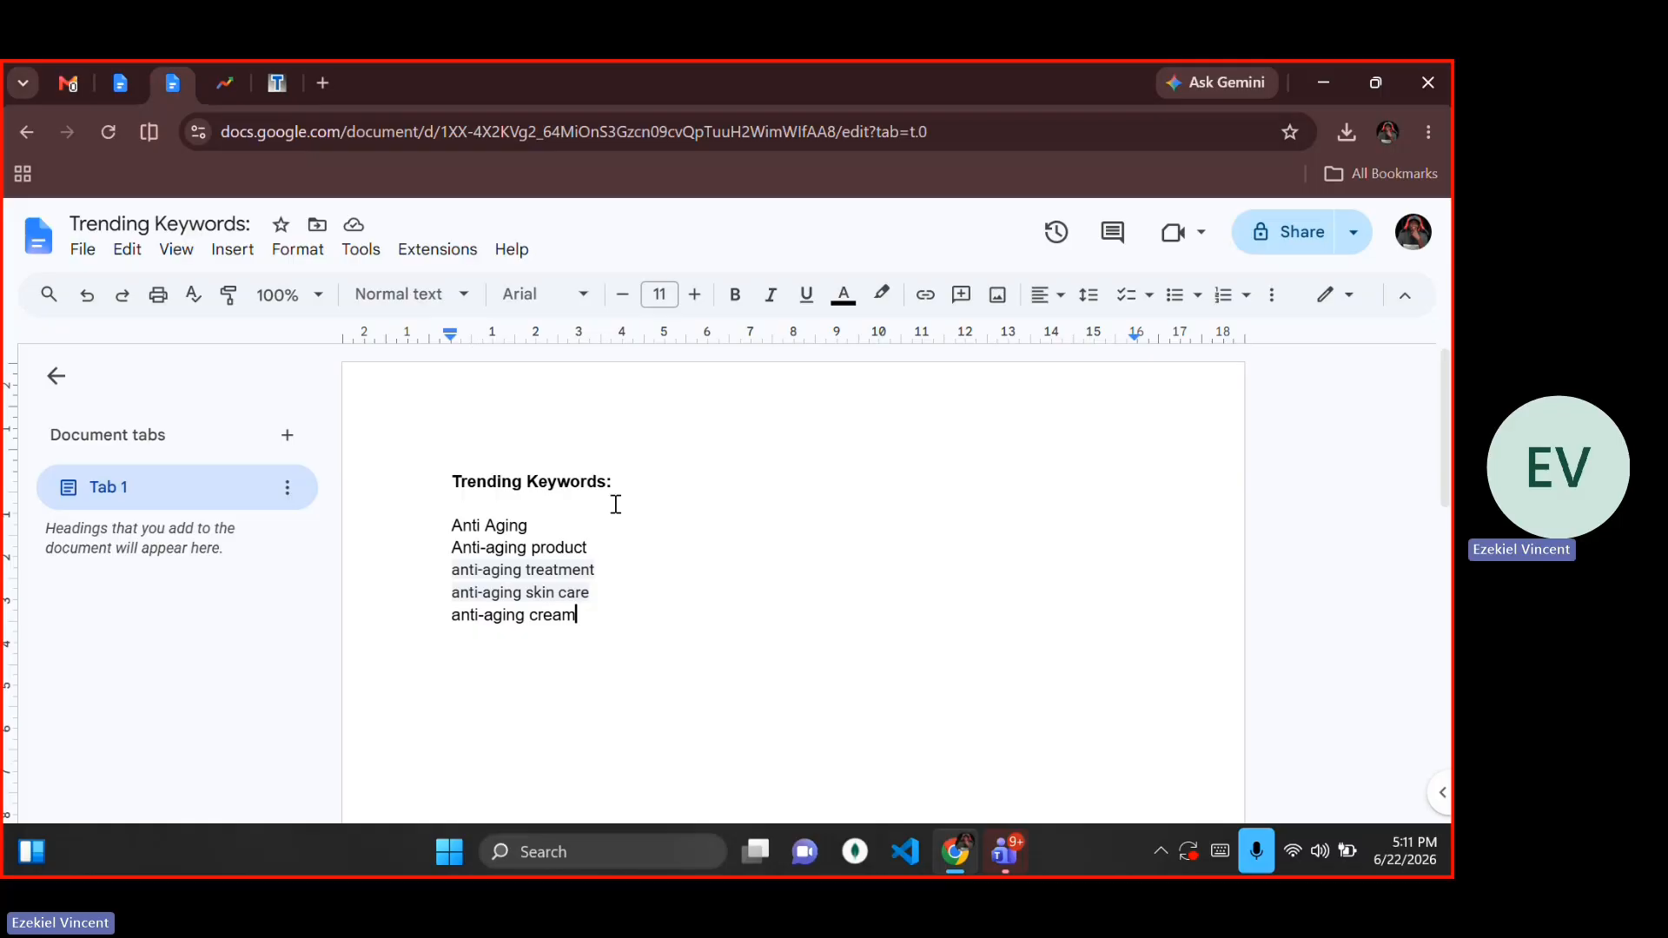
click(599, 540)
key(ctrl+a)
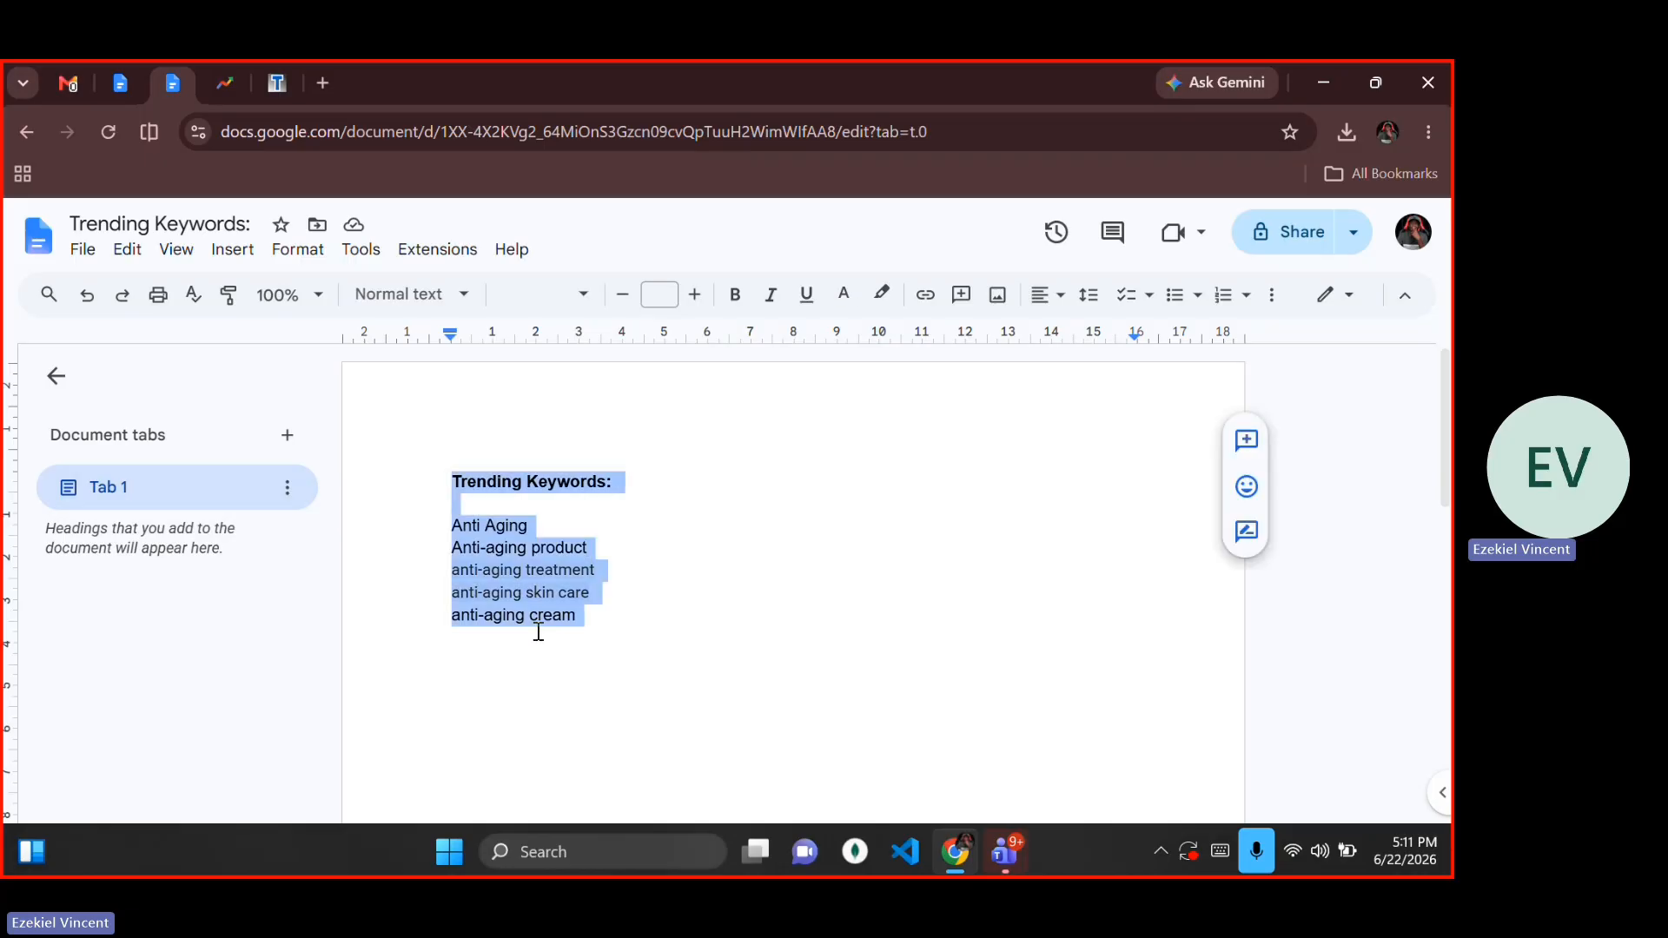
key(Right)
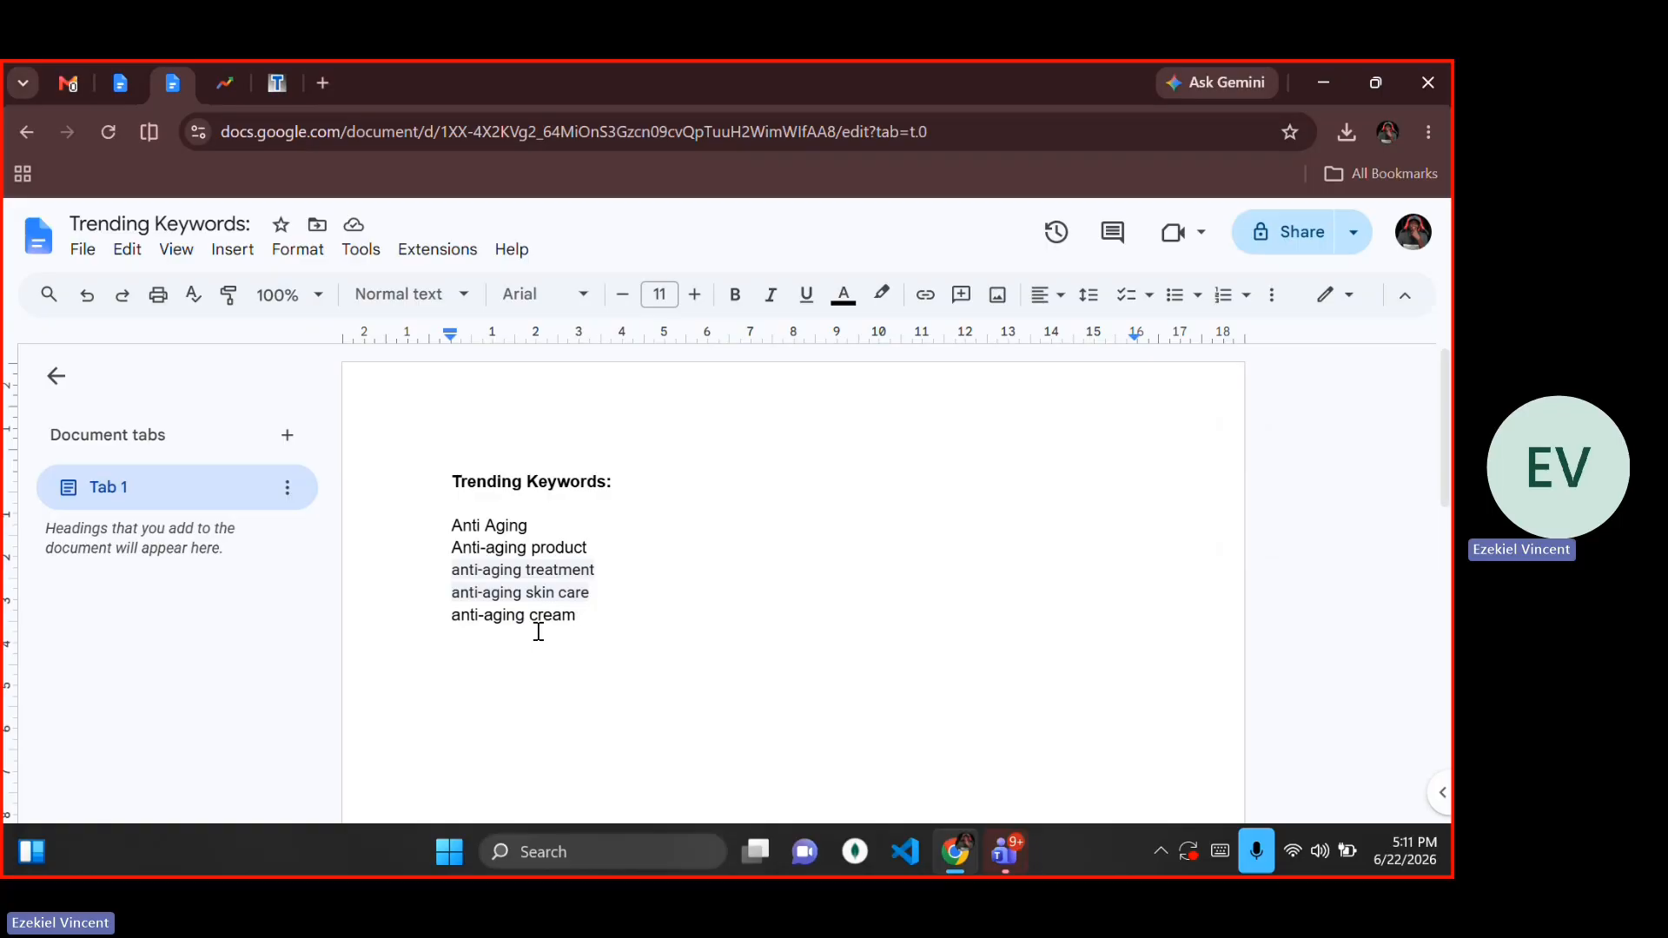
key(Return)
key(Return)
text(BLOG TITLE:)
key(shift+Home)
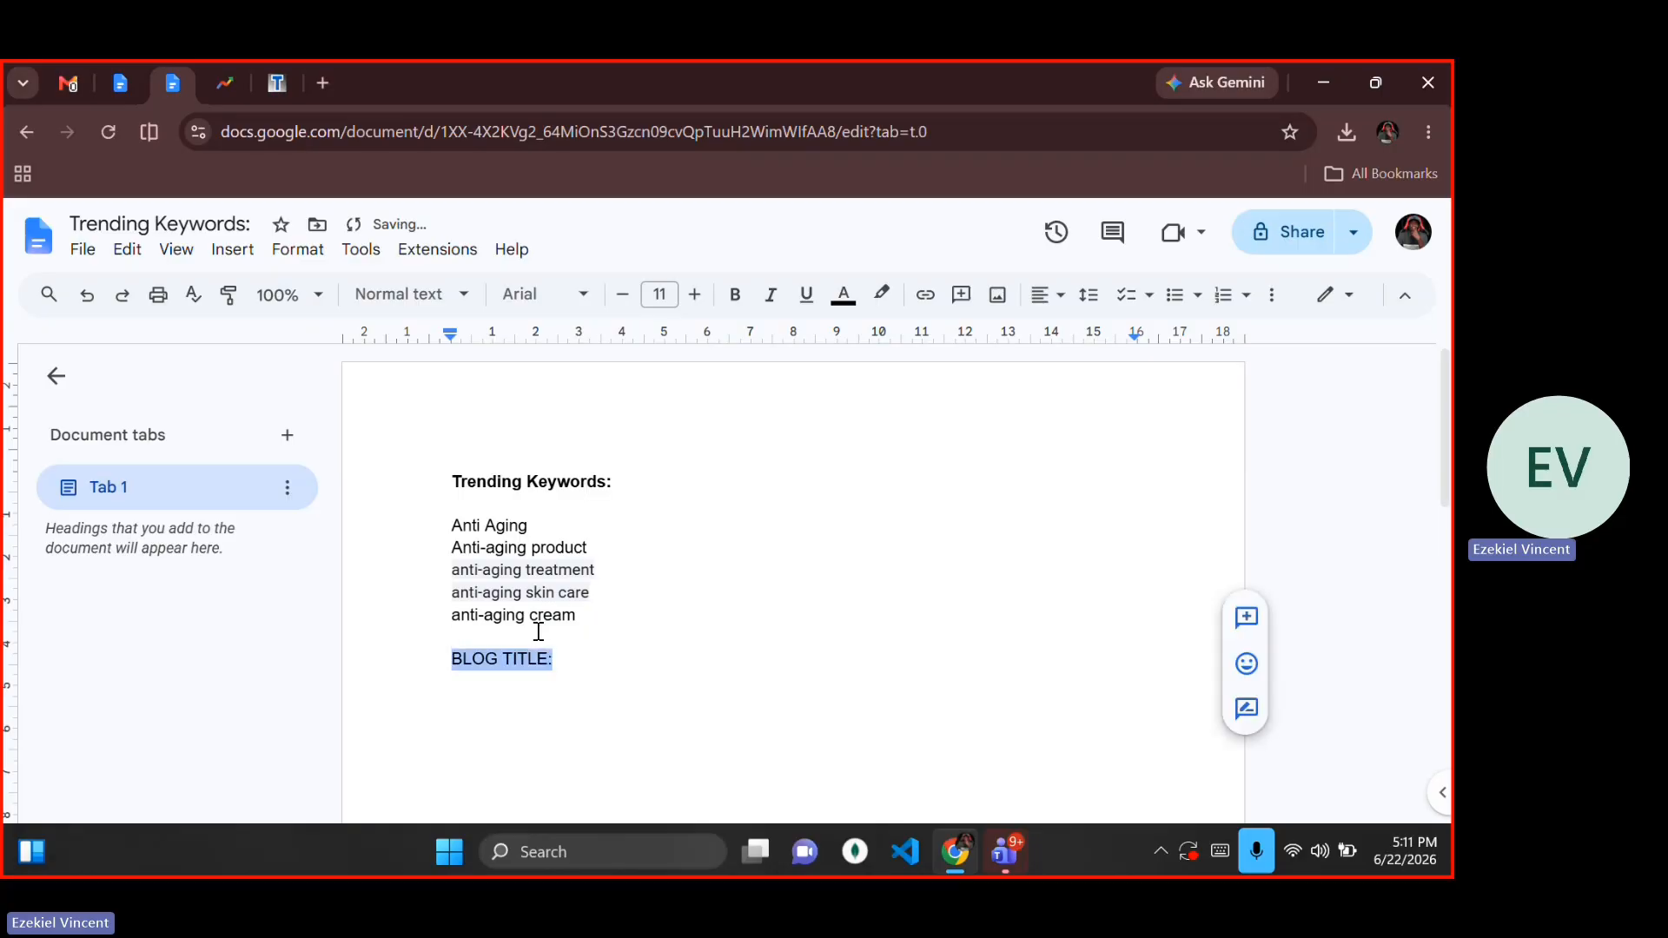
key(ctrl+b)
key(End)
key(Return)
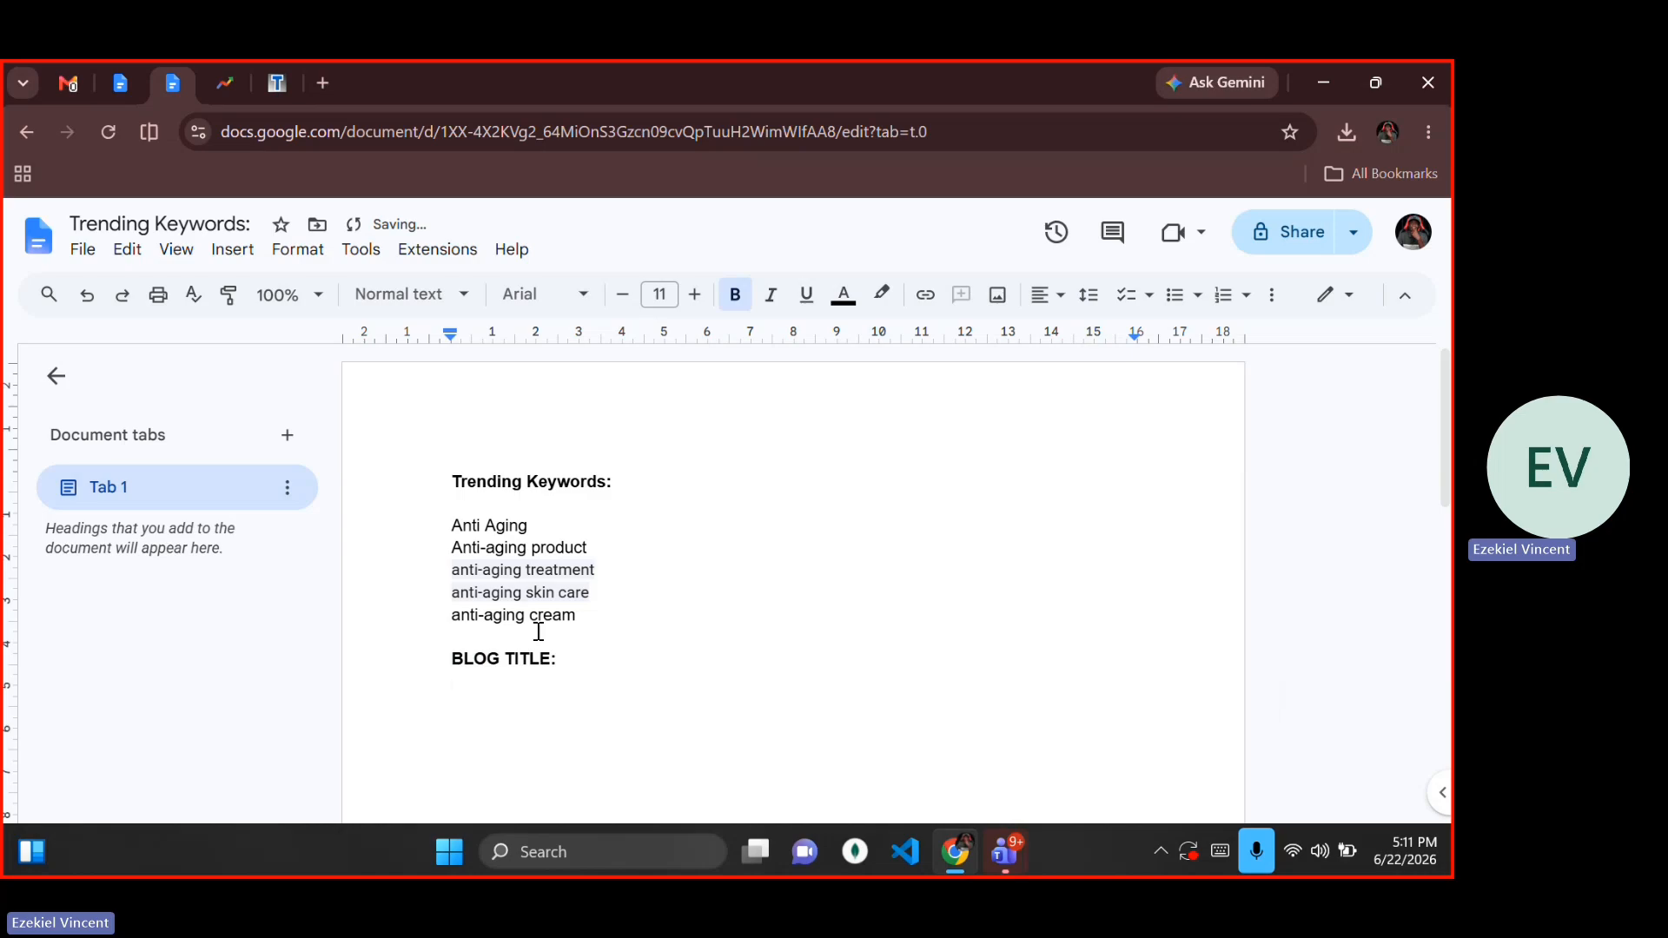
key(ctrl+b)
text(JN)
key(BackSpace)
key(BackSpace)
text(S)
key(BackSpace)
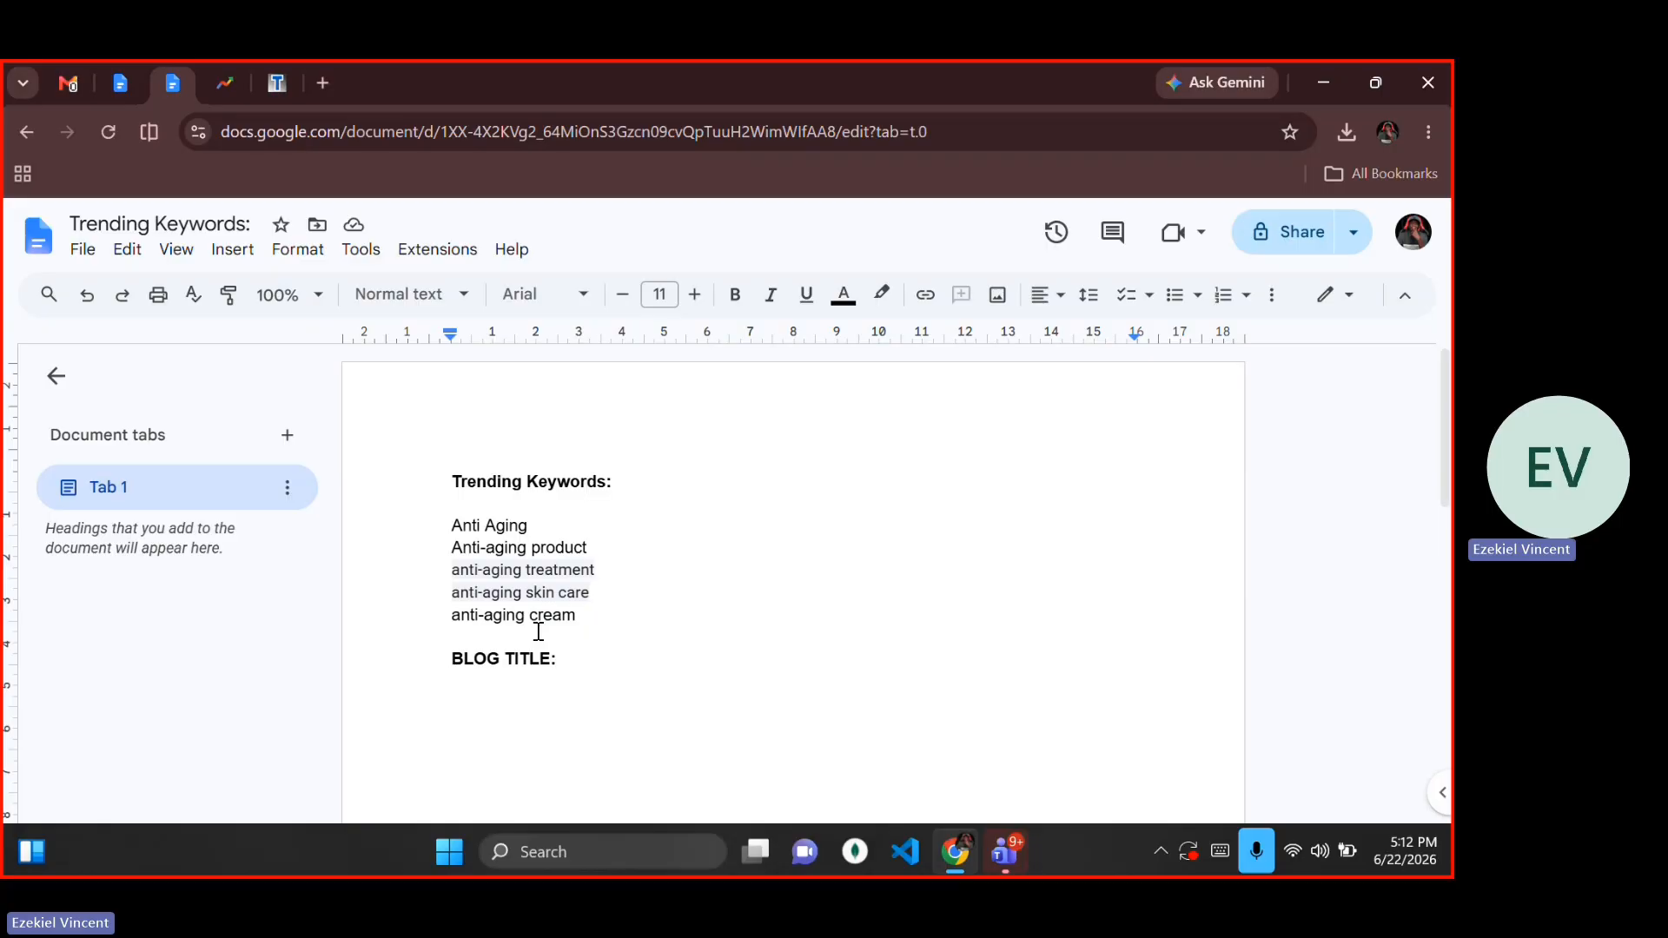
Step: Write "Best" in regular text below the "BLOG TITLE:" heading, with a blank line in between
text(Best)
key(Left)
key(Left)
key(Left)
key(Left)
key(Return)
key(Right)
key(Right)
key(Right)
key(Right)
Step: Copy the keyword "Anti-aging product" from the list and paste it after "Best" in the draft title
click(620, 556)
triple_click(620, 557)
key(ctrl+c)
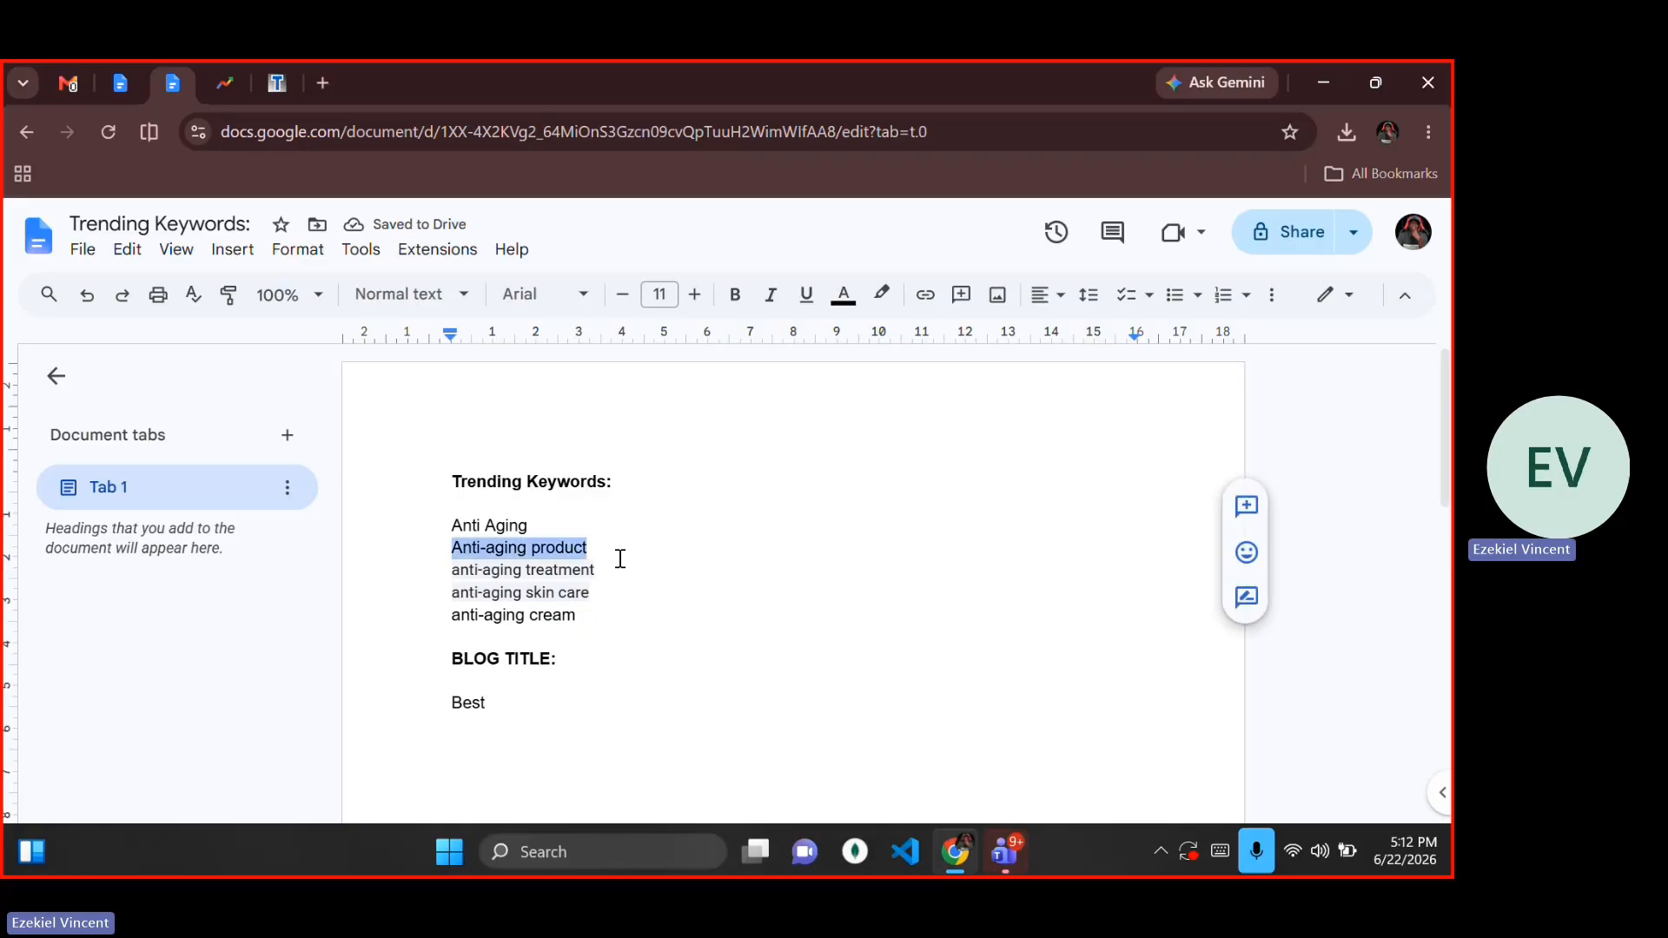
click(541, 716)
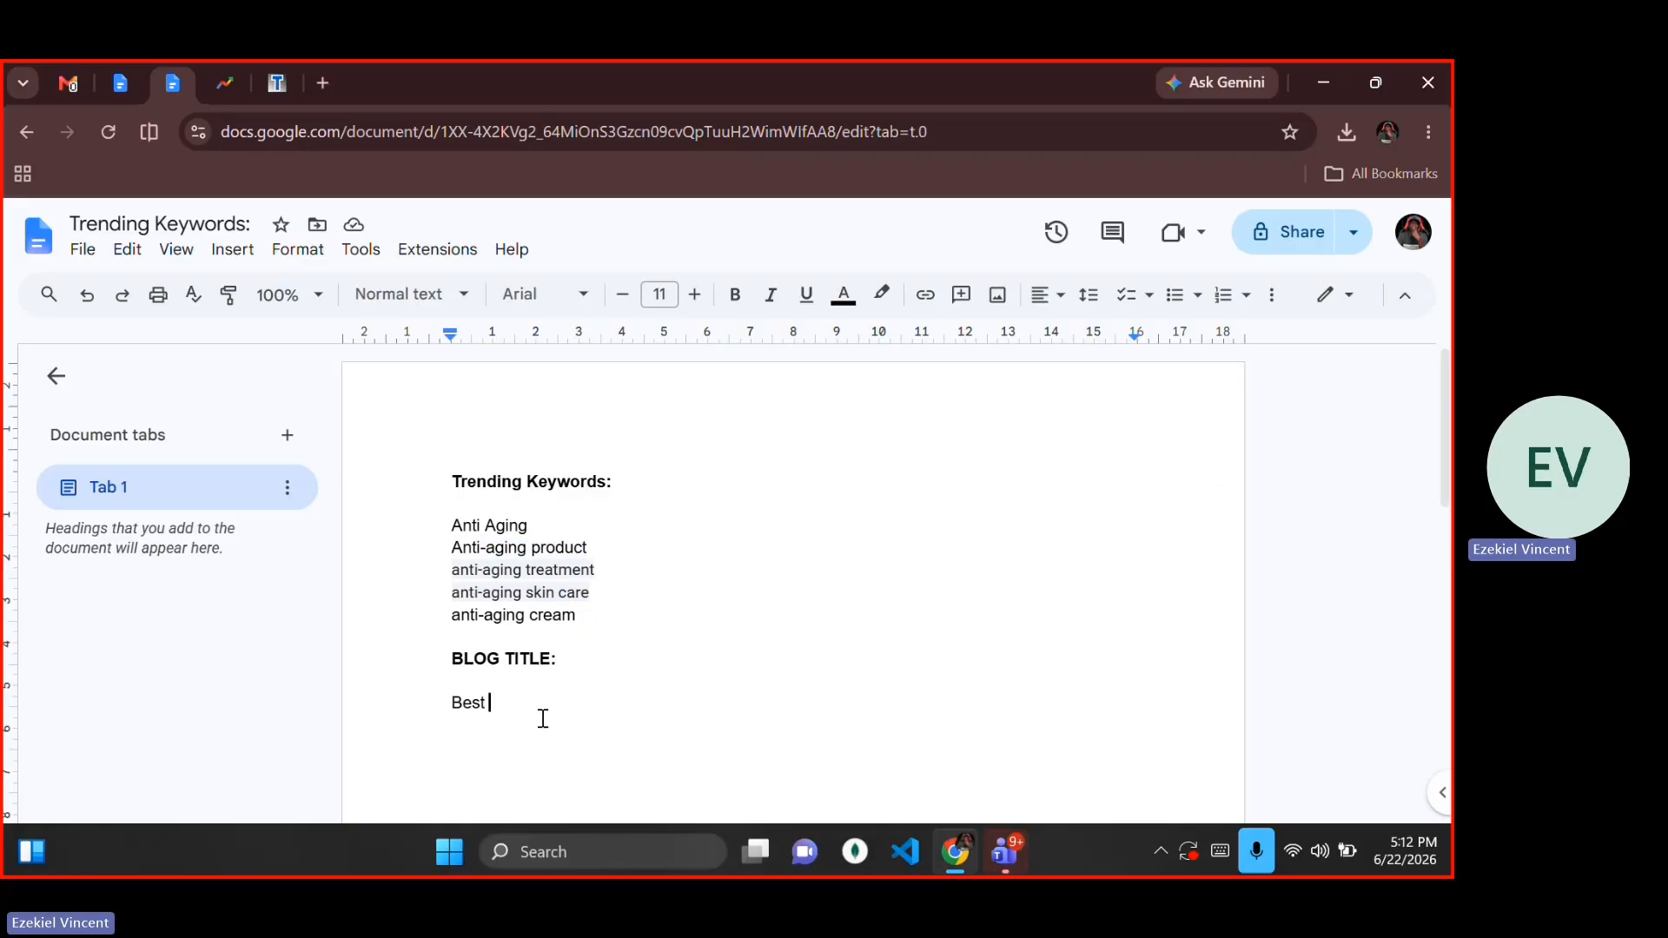
key(ctrl+v)
Step: Copy the draft title into a new browser tab's address bar and extend it to "Best Anti-aging products for Glowing Skin" for search suggestions
triple_click(651, 705)
key(ctrl+c)
key(ctrl+t)
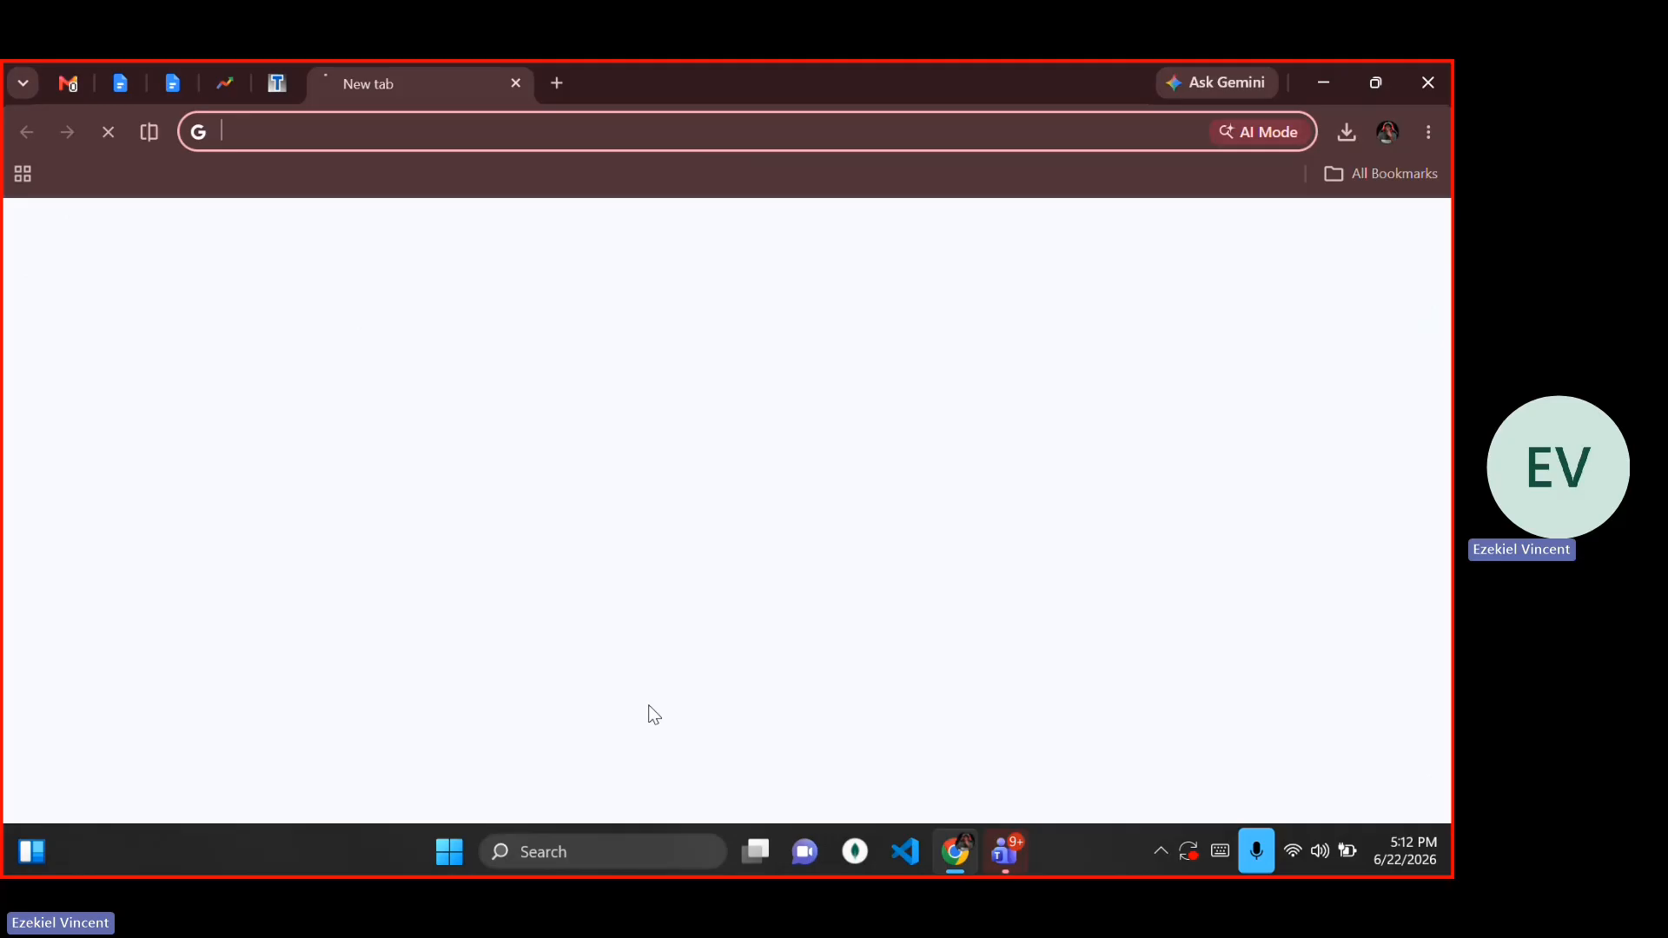
key(ctrl+v)
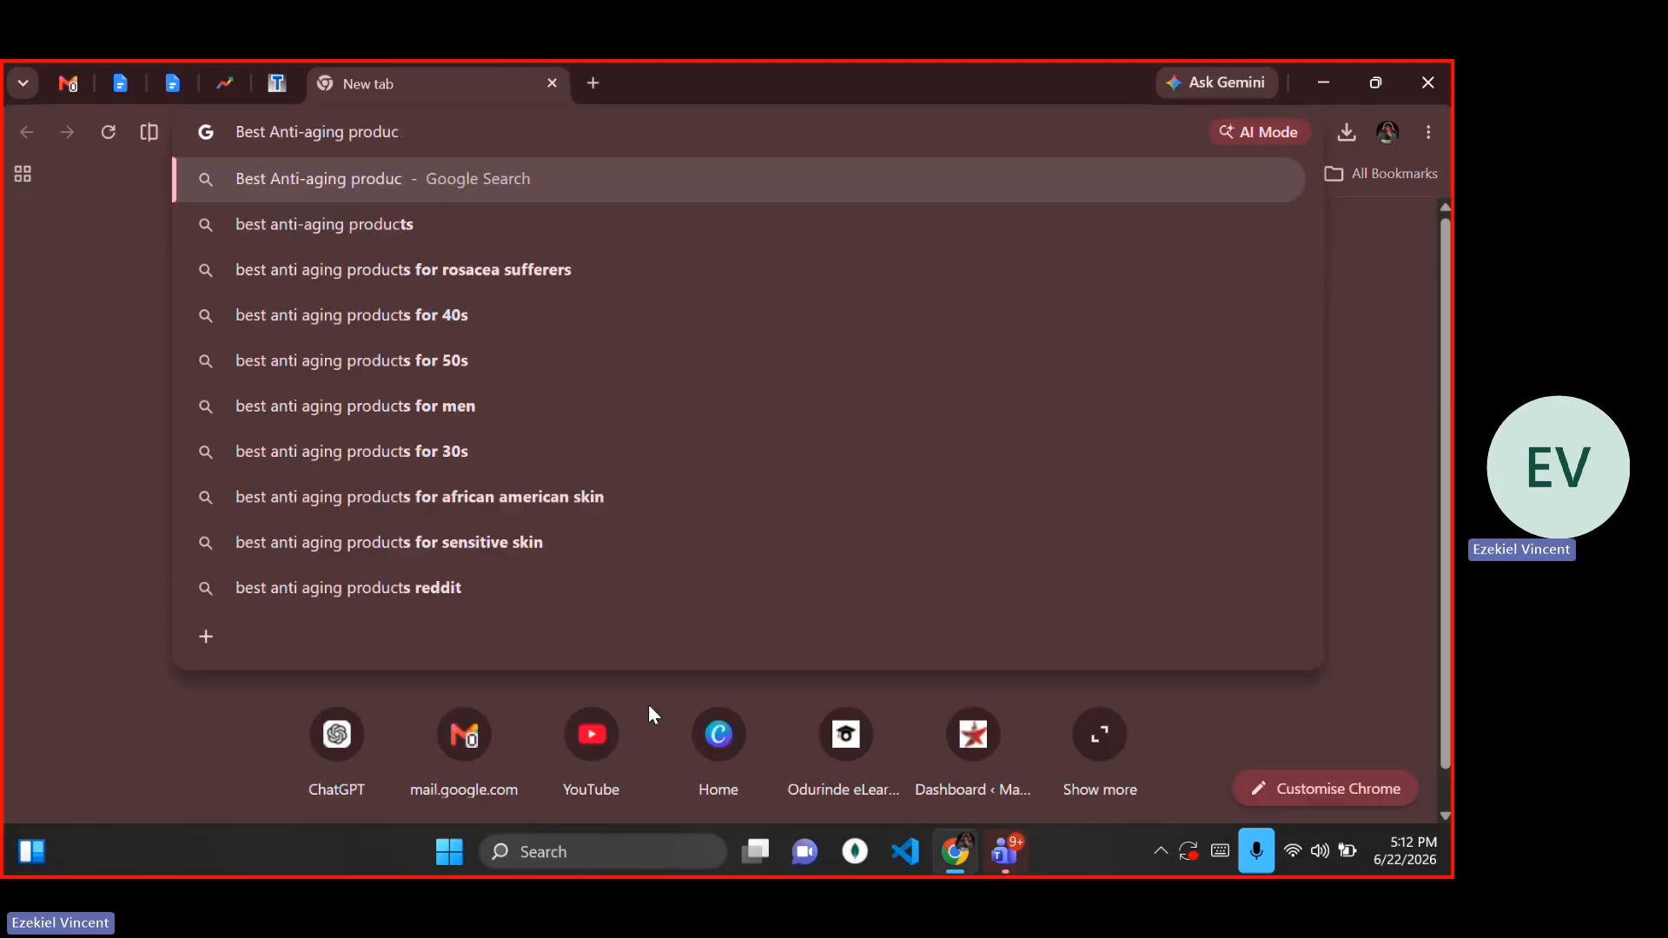
key(BackSpace)
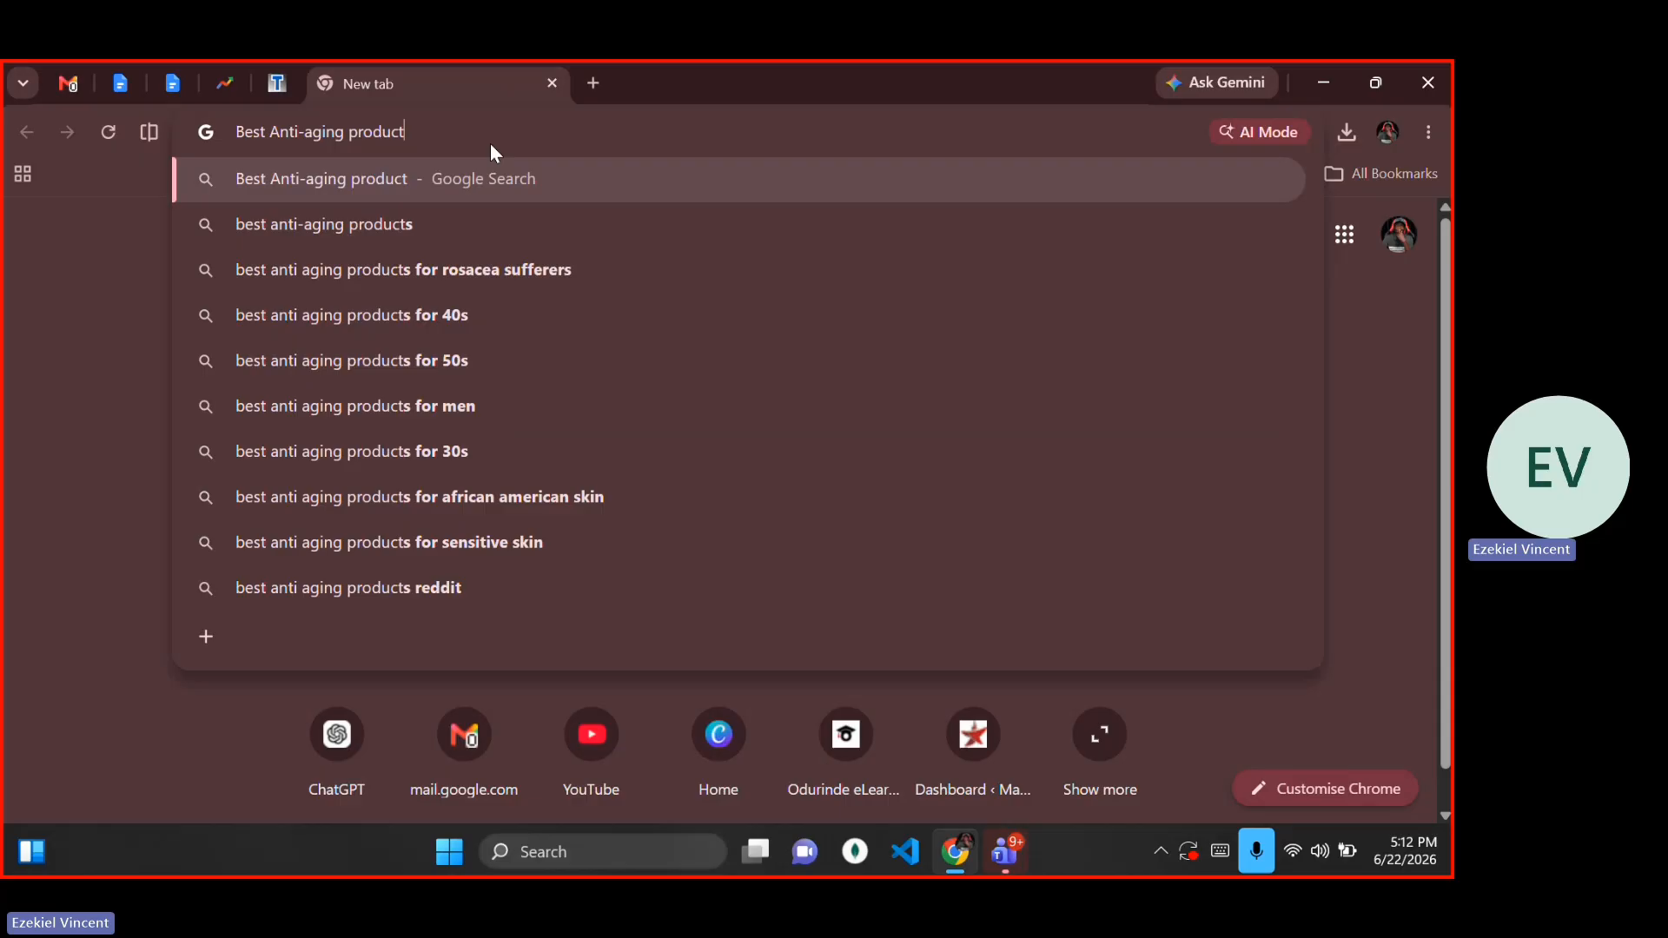
text(s for )
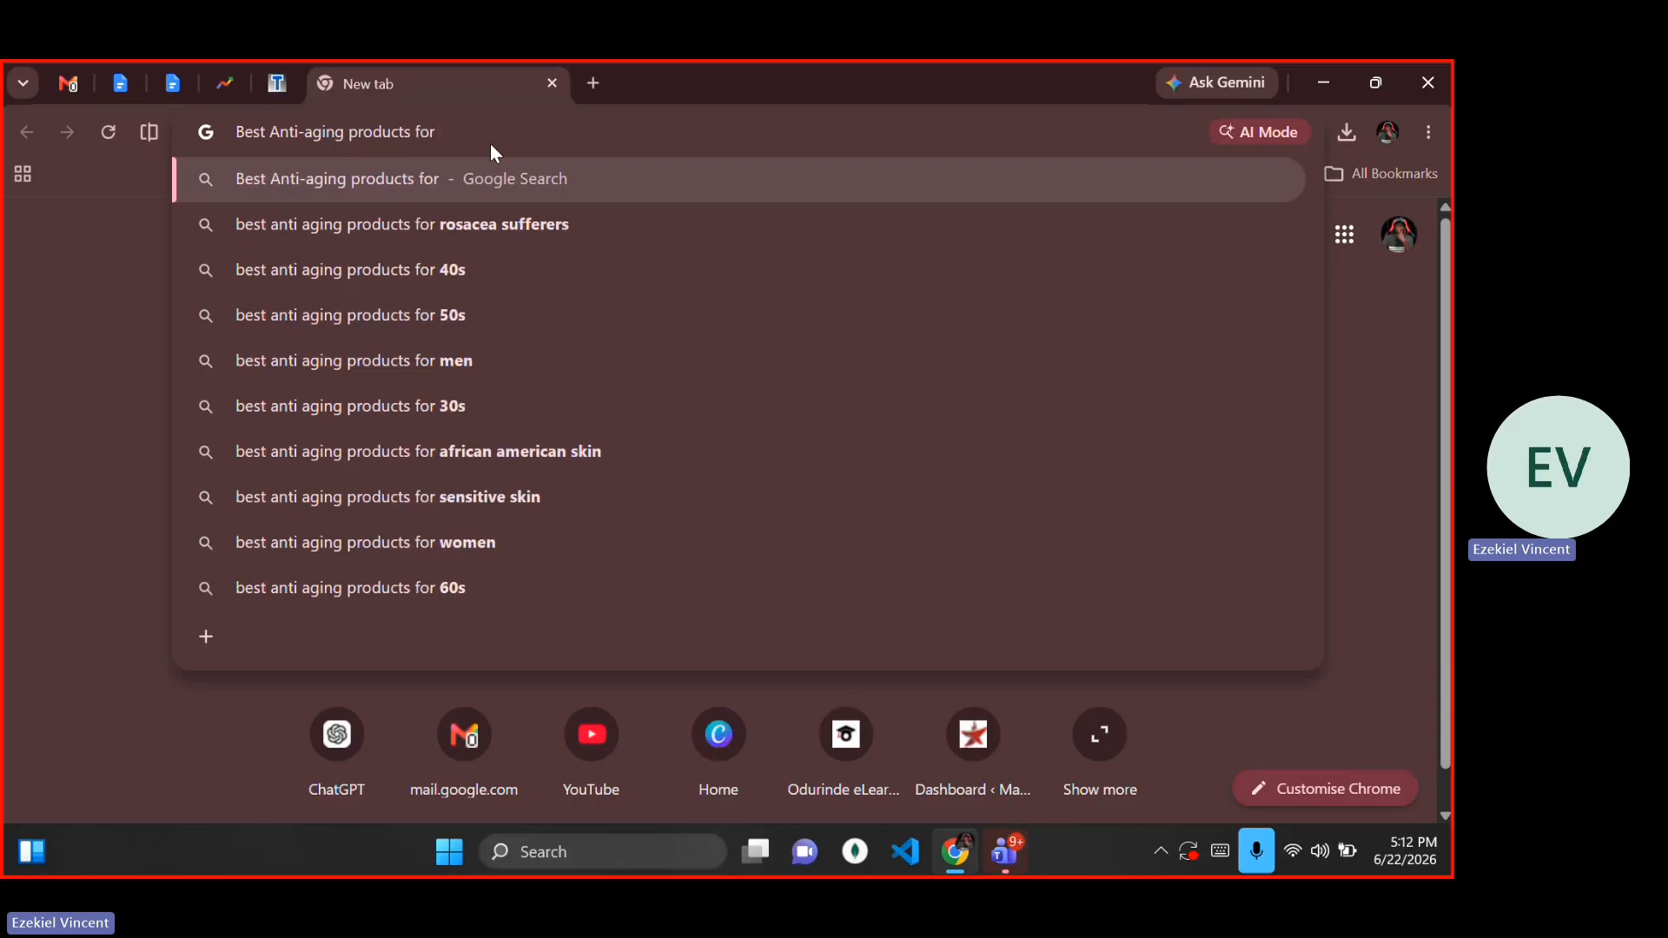
text(Glo)
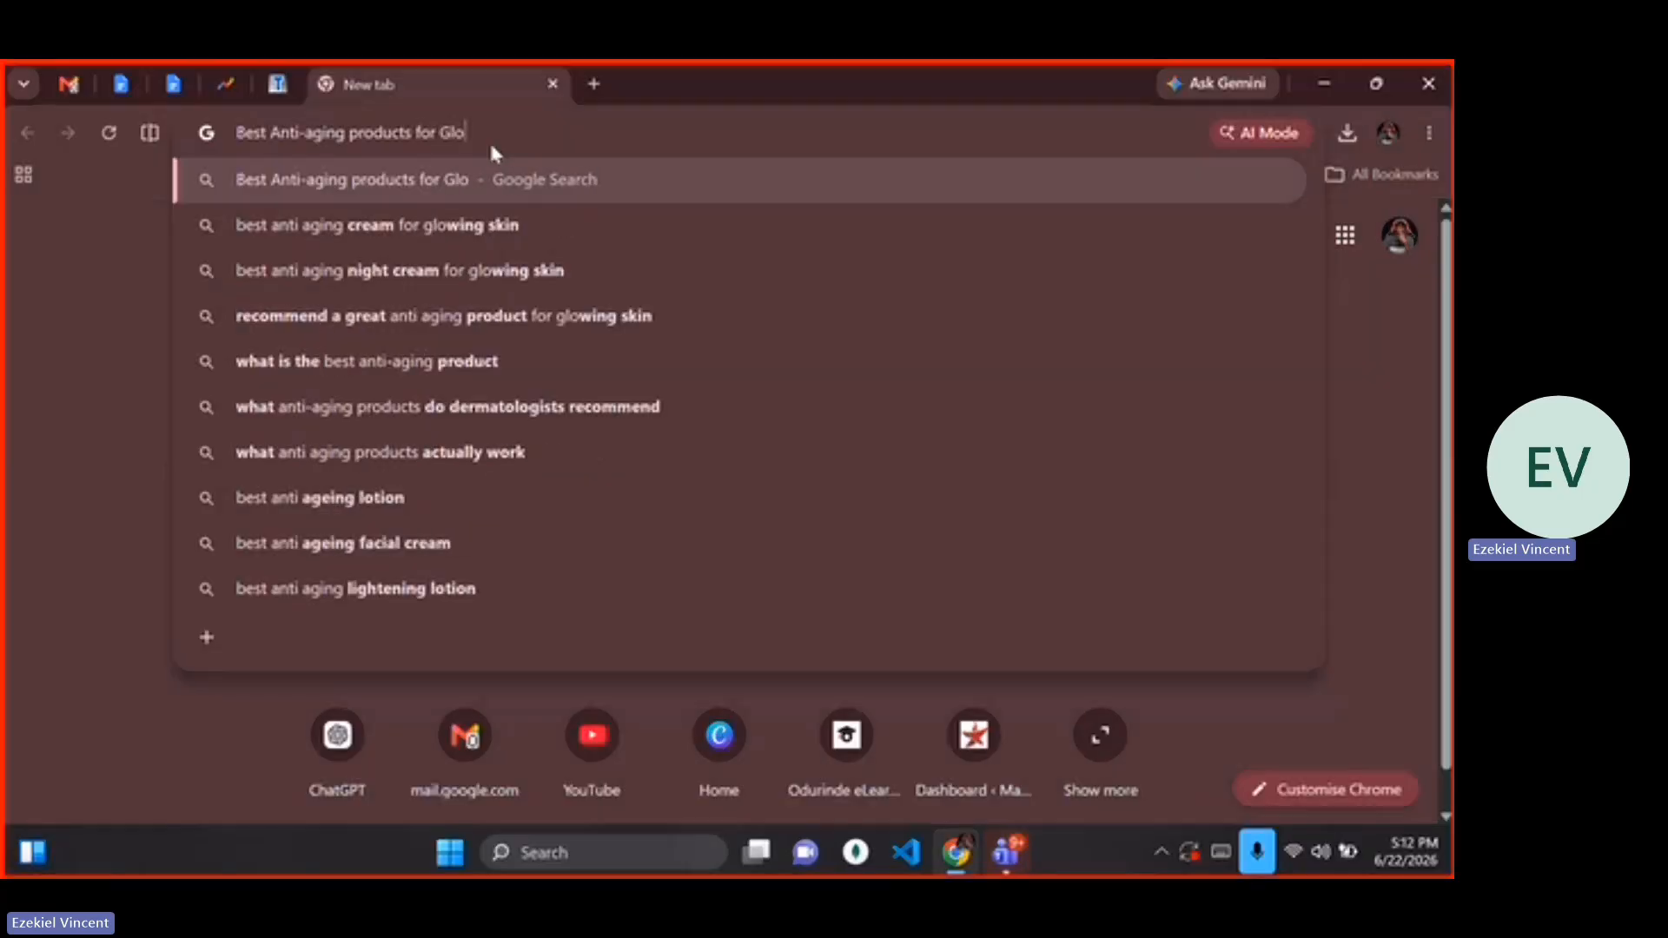
text(wing)
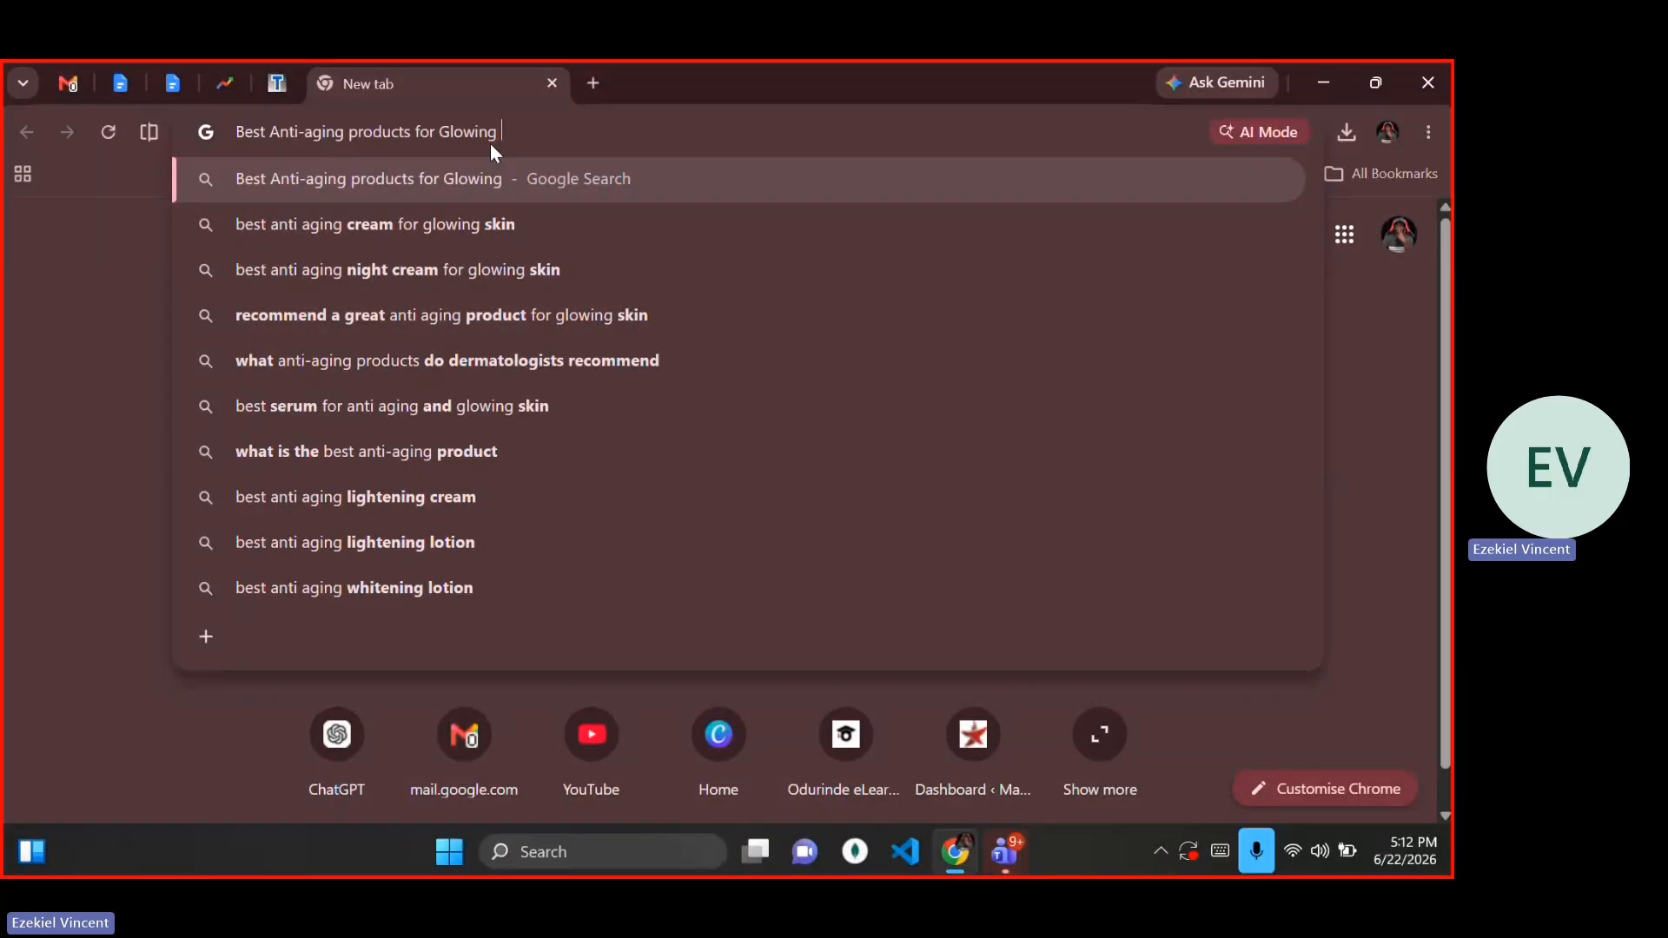
text( Skin)
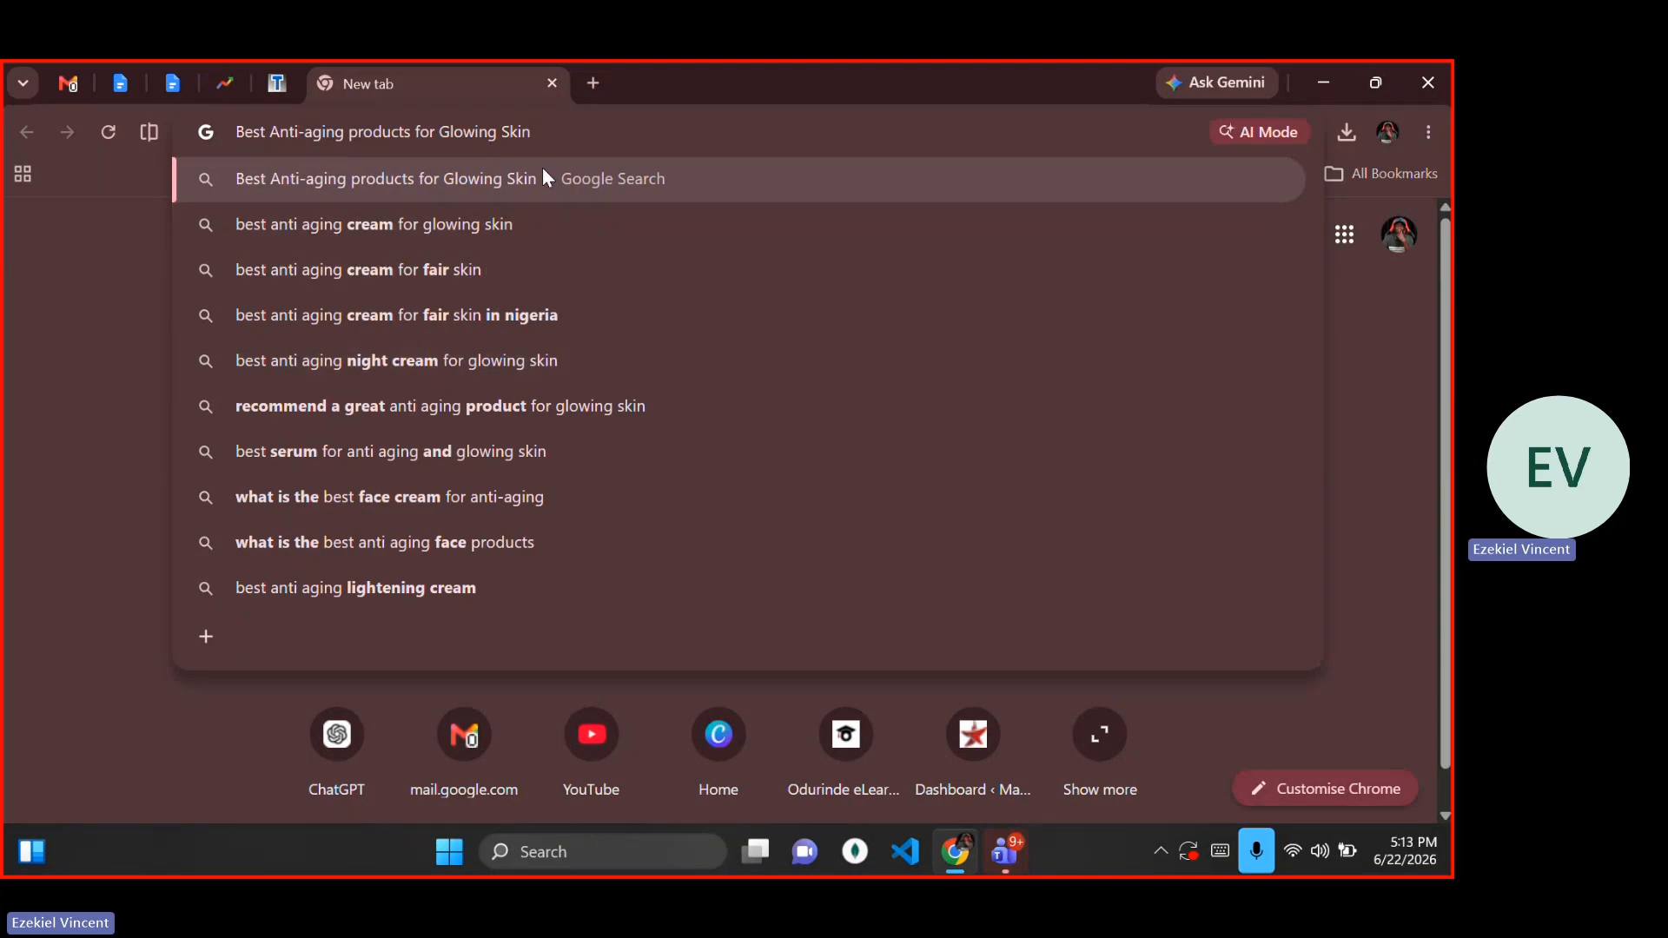
Step: Copy the extended phrase below the first title in the Trending Keywords document and append "(That Actually Work)"
key(ctrl+a)
key(ctrl+c)
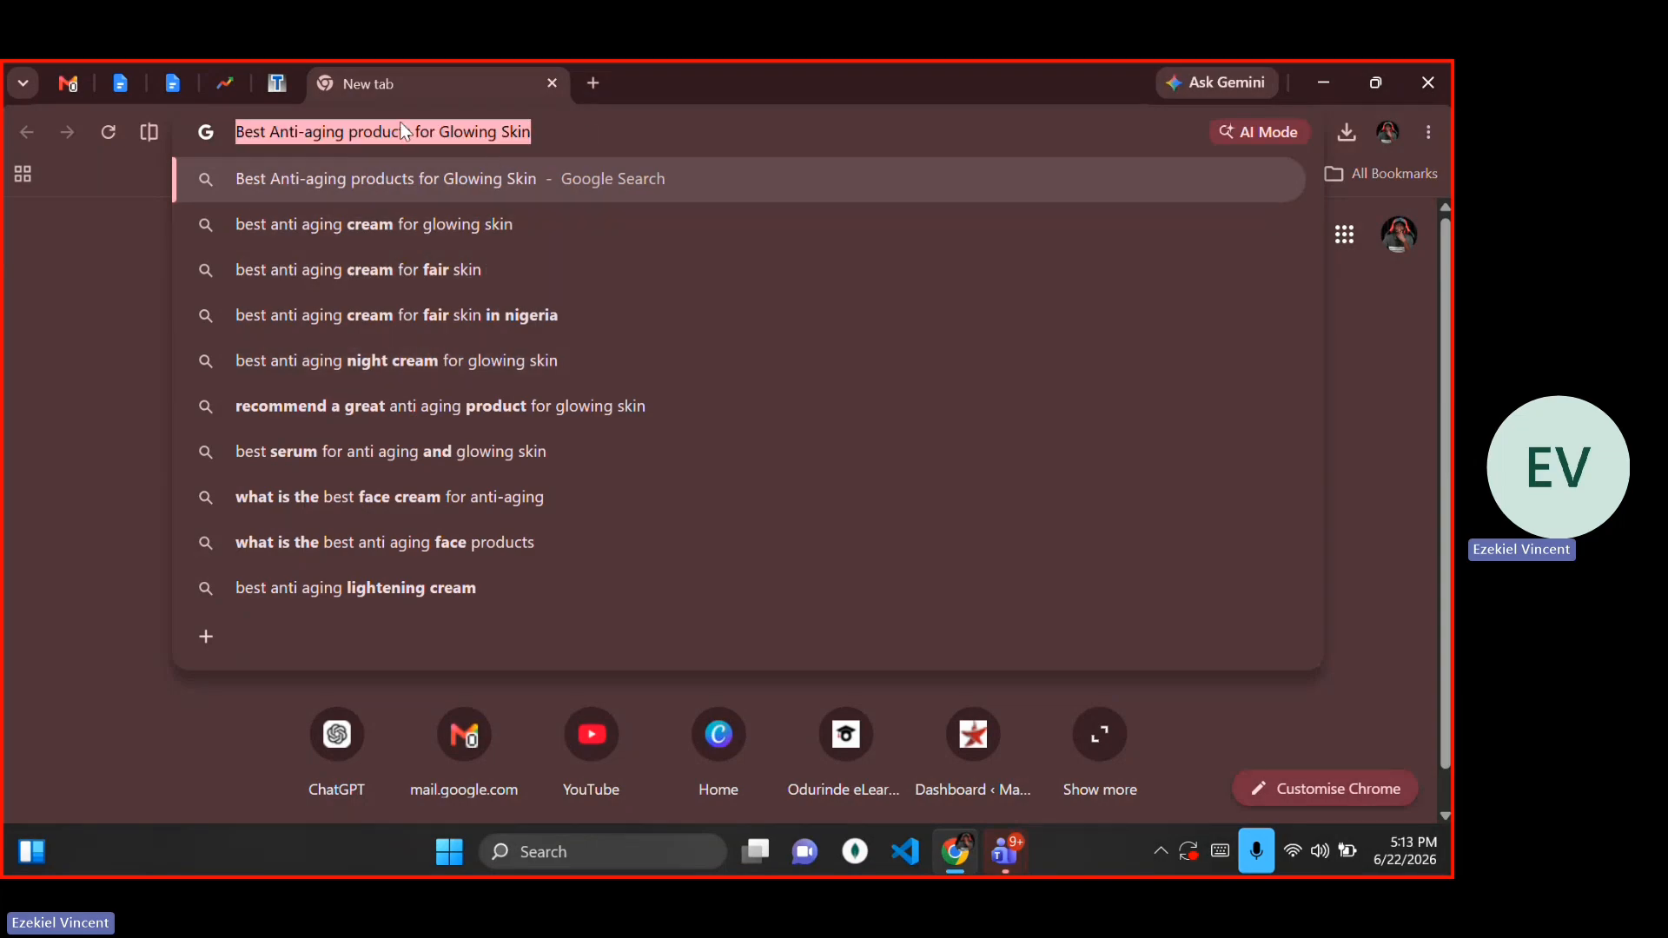
click(274, 81)
key(ctrl+k)
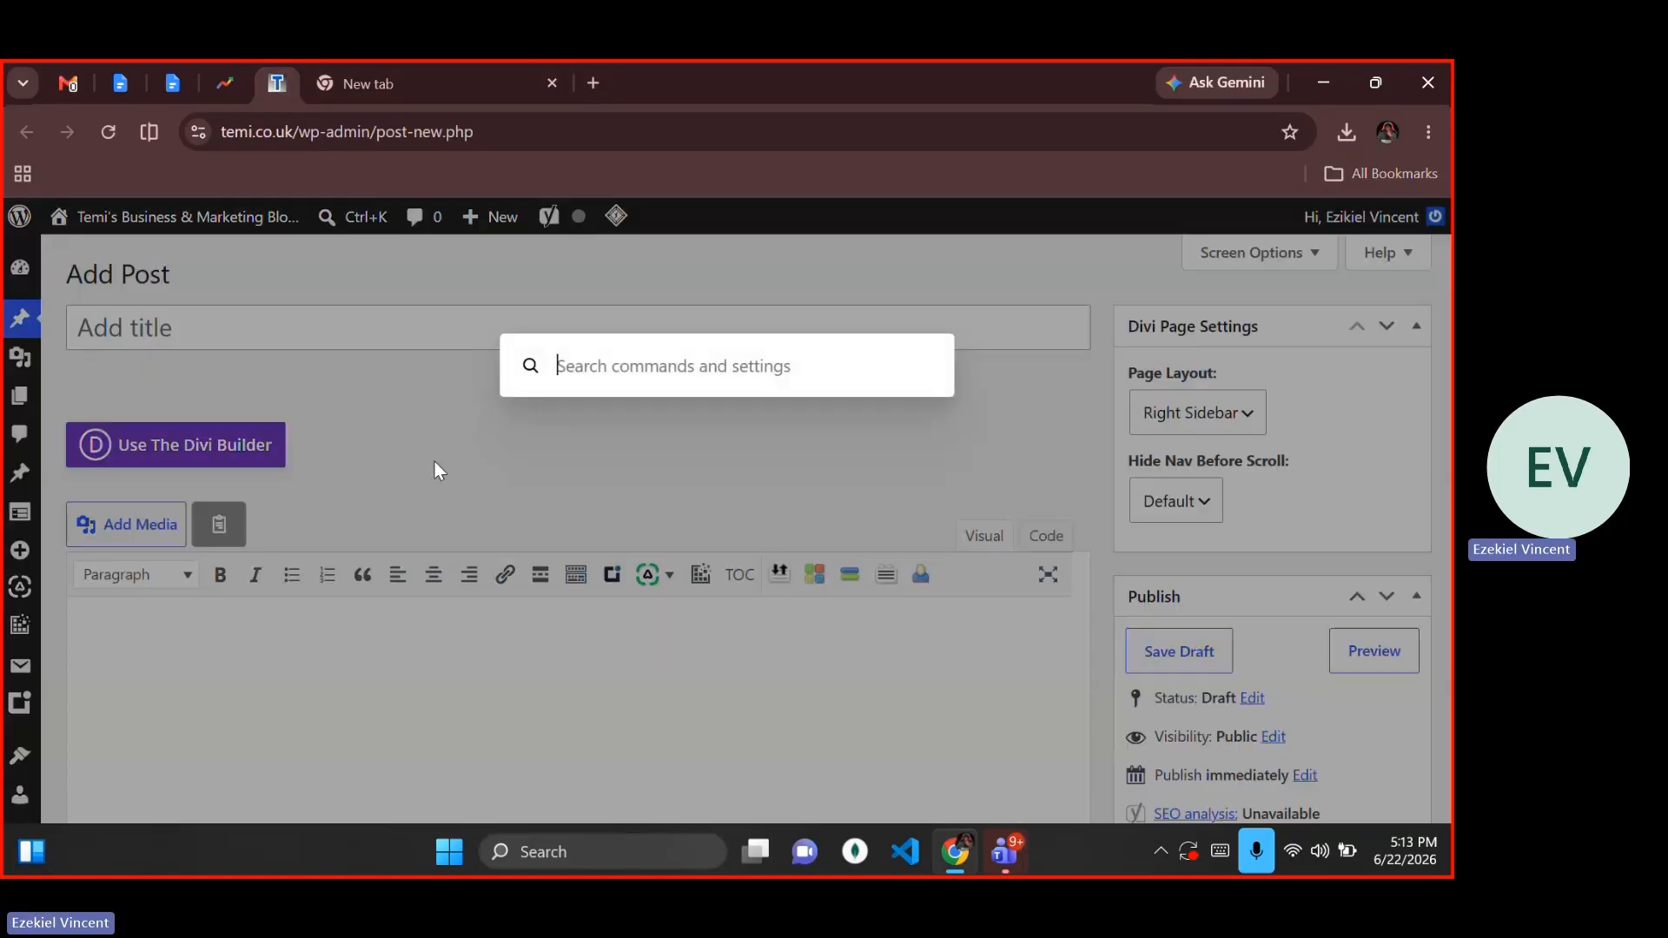
click(434, 461)
click(178, 80)
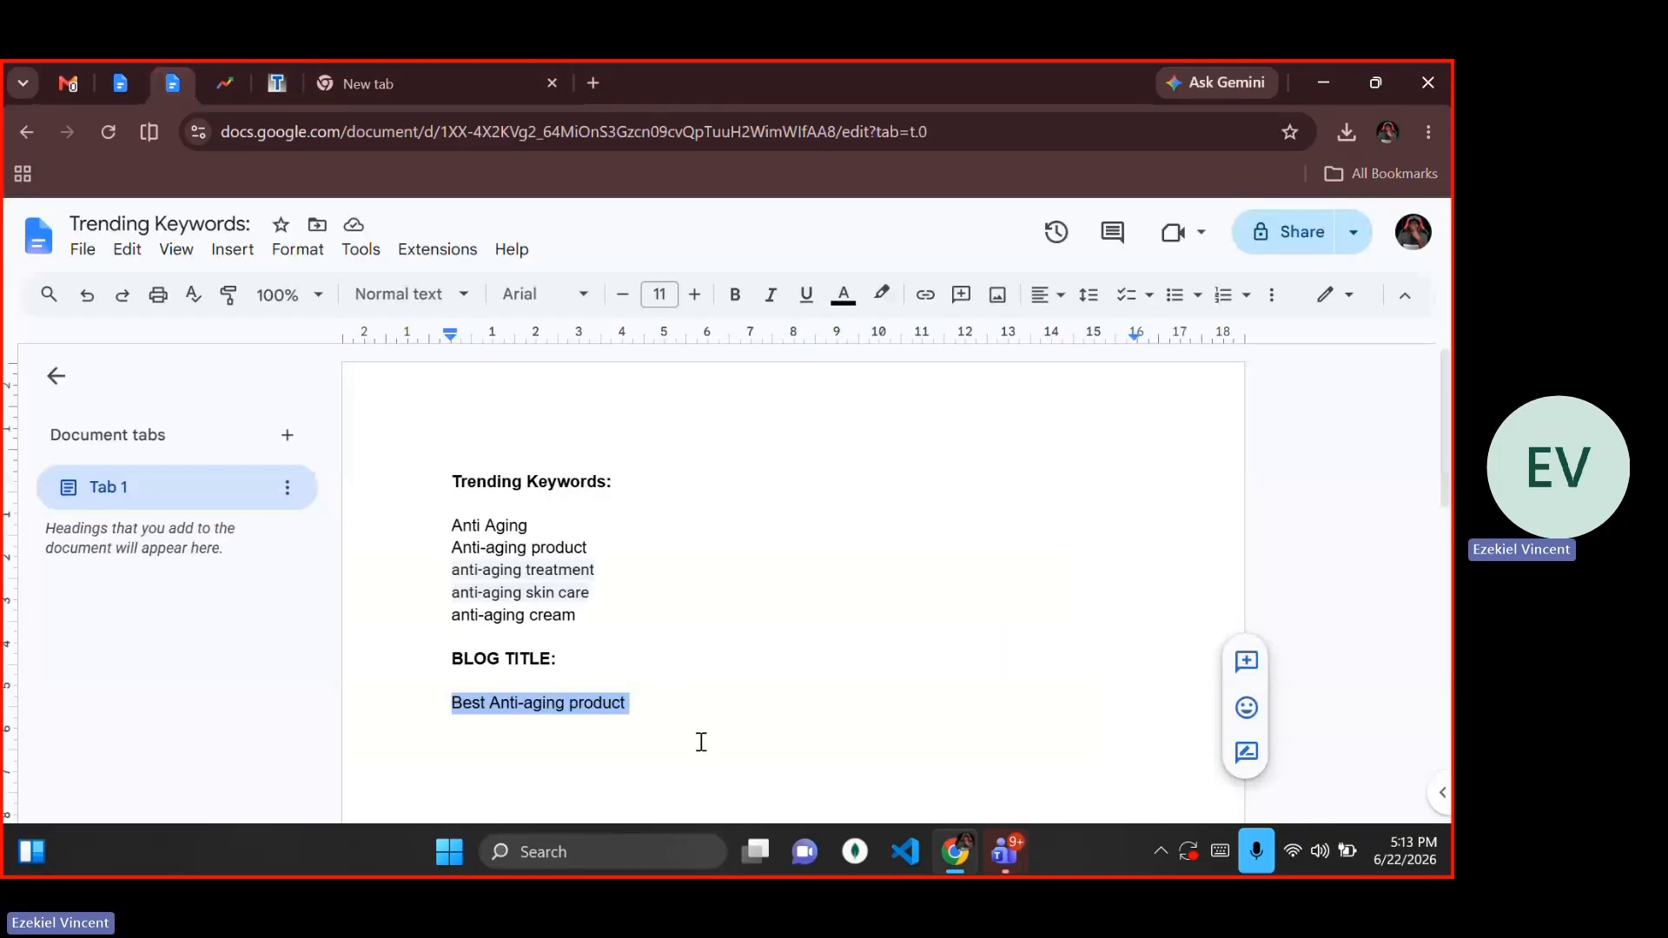
click(654, 706)
key(Return)
key(Return)
key(ctrl+v)
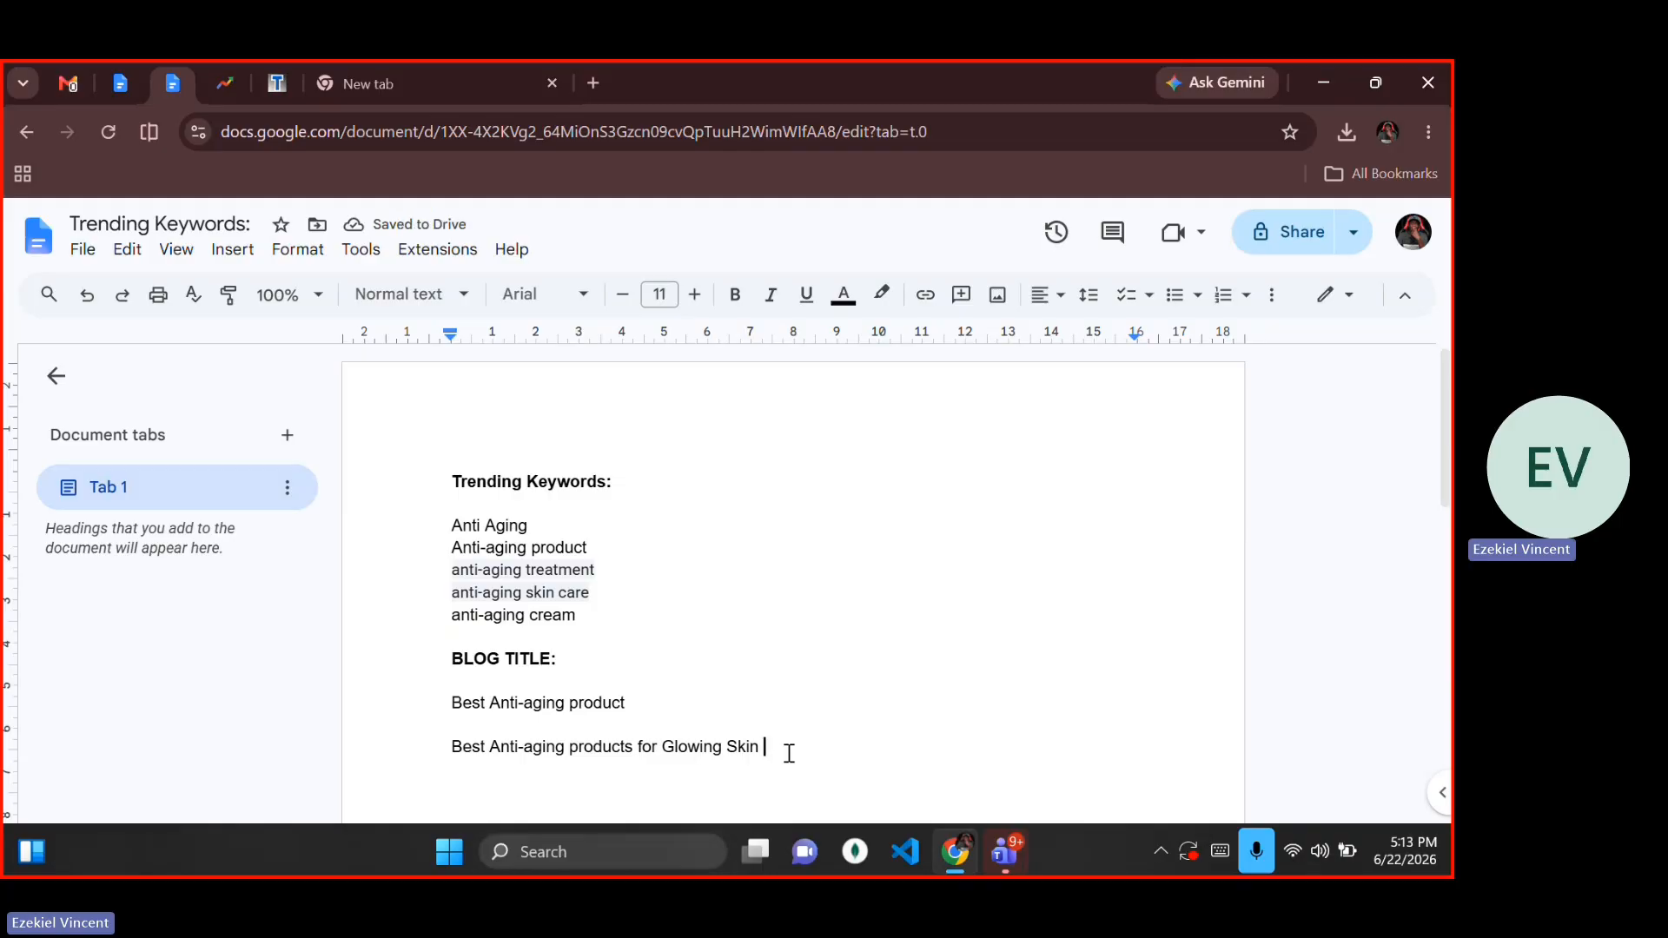
text((That Actually )
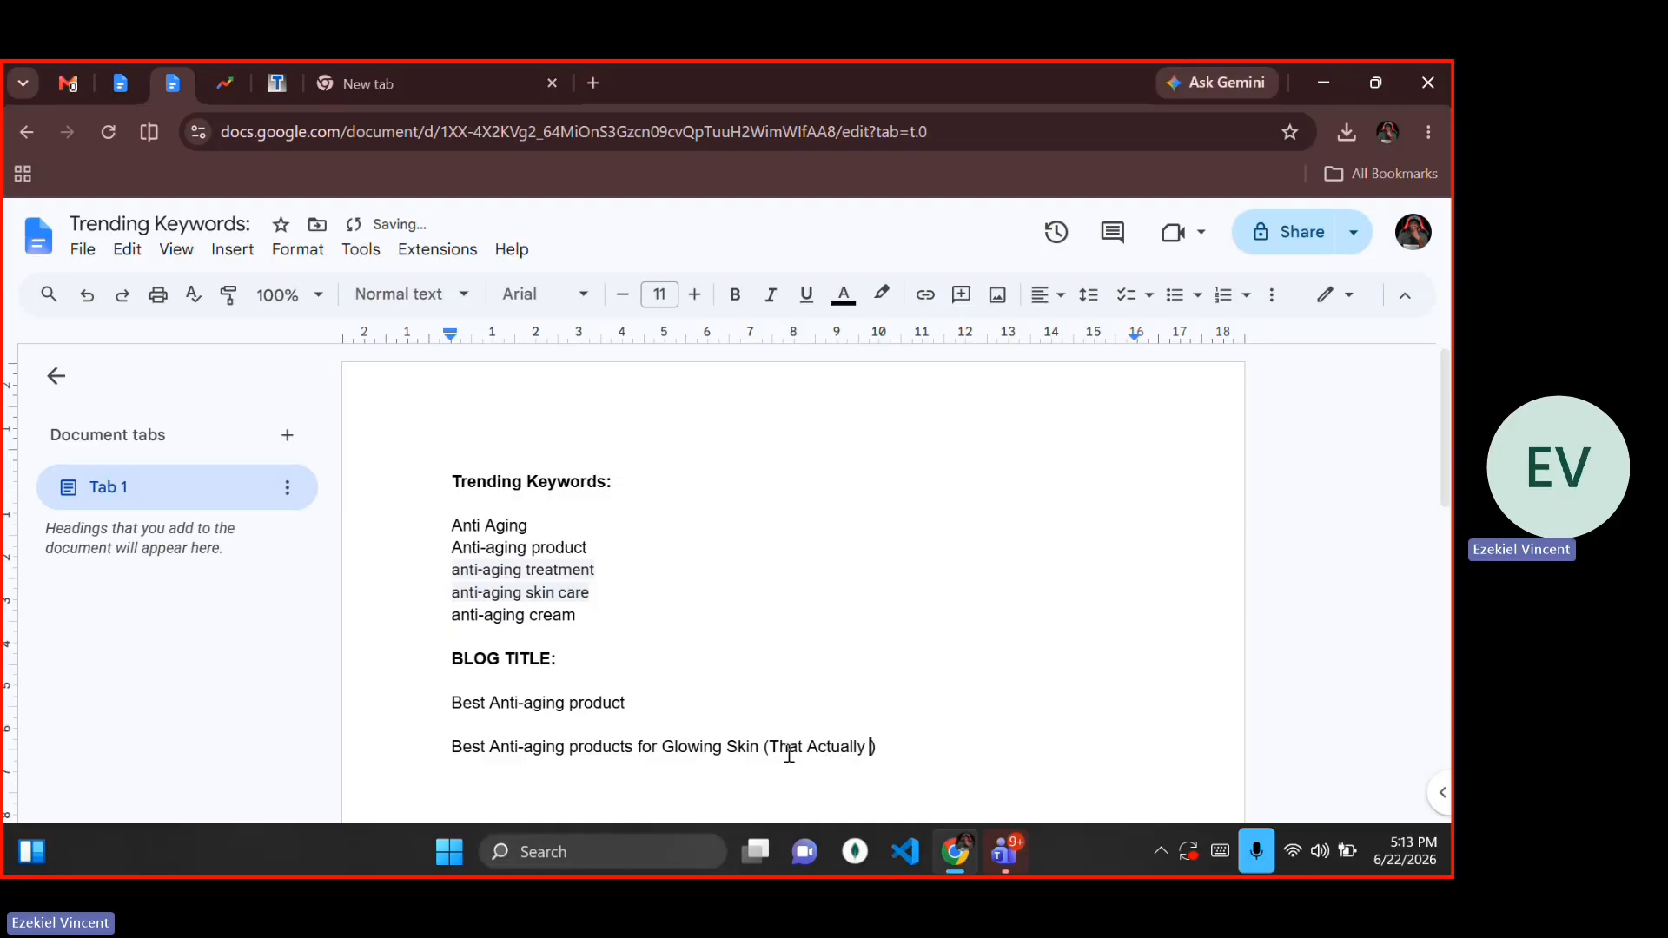
text(Work)
Step: Try replacing "Best" with "Top 10" in the second blog title, and undo the replacement
key(Left)
key(Left)
key(Left)
key(Left)
key(Left)
key(Left)
key(Left)
key(Left)
key(Left)
key(Left)
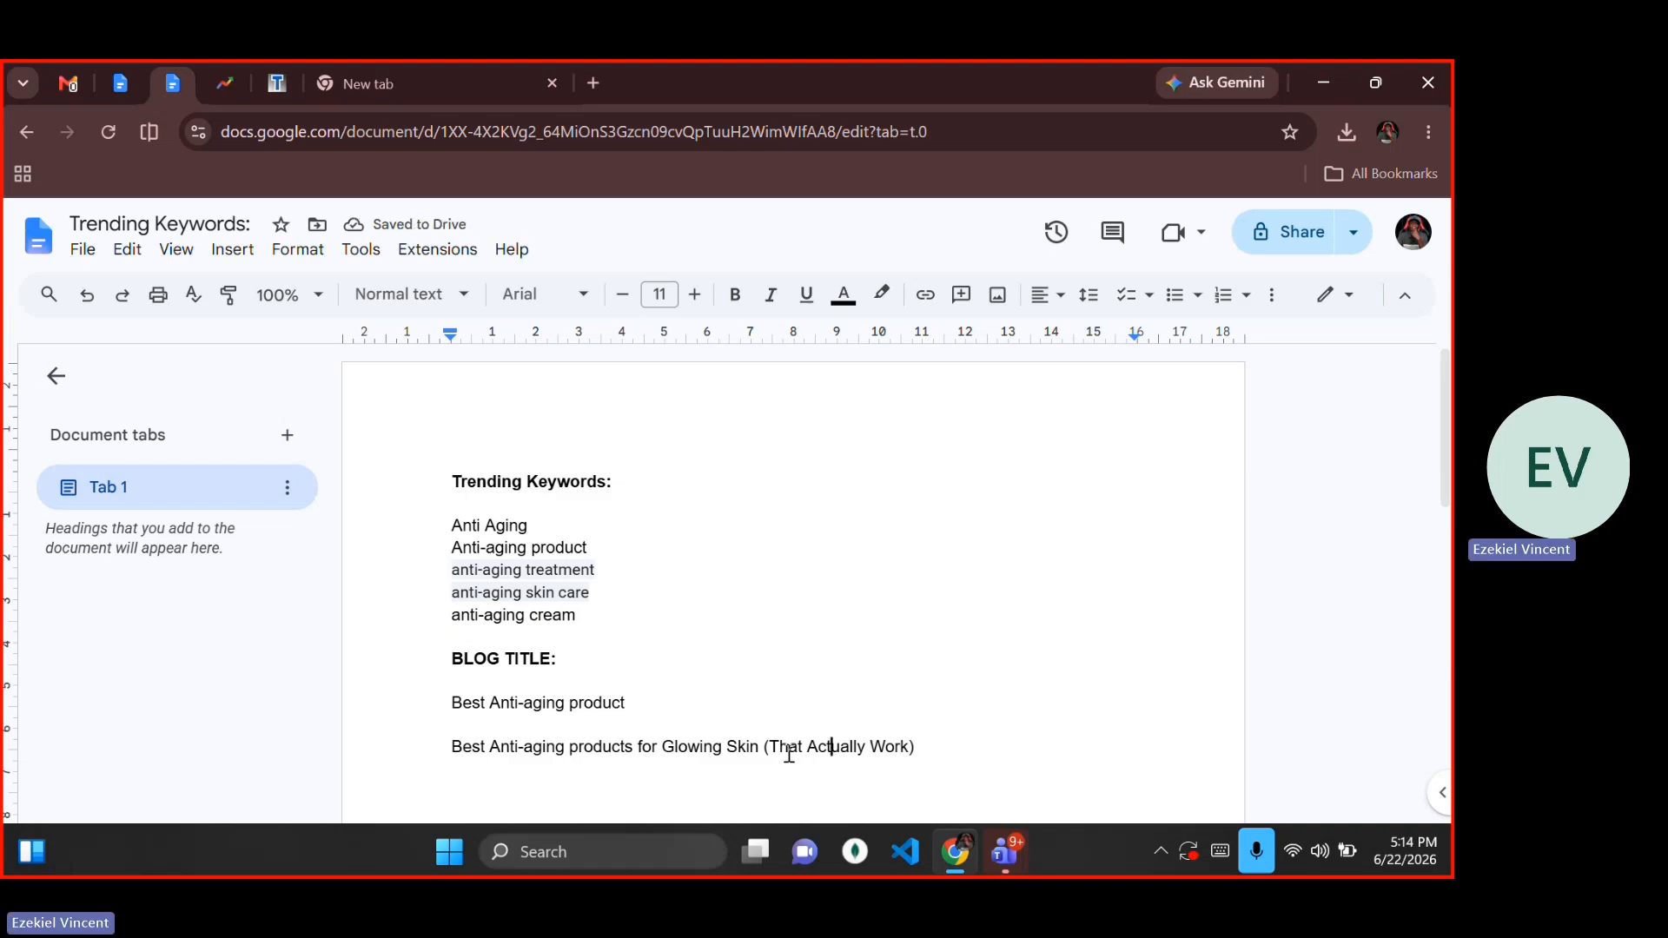
key(Left)
key(Left)
key(Left)
key(Left)
key(Left)
key(Left)
key(Left)
key(Left)
key(Left)
key(Left)
key(Left)
key(Left)
key(Left)
key(Left)
key(Left)
key(Left)
key(Left)
key(Left)
key(Left)
key(Left)
key(Up)
key(Down)
key(Right)
key(Right)
key(Right)
key(Right)
key(Right)
key(Right)
key(Right)
key(Right)
key(Right)
key(Right)
key(Right)
key(Right)
key(Right)
key(Right)
key(Right)
key(Right)
key(Right)
key(Right)
key(Right)
key(Right)
key(Right)
key(Right)
key(Right)
key(Right)
key(Right)
key(Right)
key(Right)
key(Right)
key(Right)
key(Right)
key(Right)
key(Right)
key(Right)
key(Right)
key(Right)
key(Right)
key(Right)
key(Right)
key(Right)
key(Right)
key(Right)
key(Right)
key(Right)
key(Right)
key(Right)
key(Right)
key(Right)
key(Right)
key(Right)
key(Right)
key(Right)
key(shift+Home)
key(Left)
key(shift+Right)
key(shift+Right)
key(shift+Right)
key(shift+Right)
key(shift+Right)
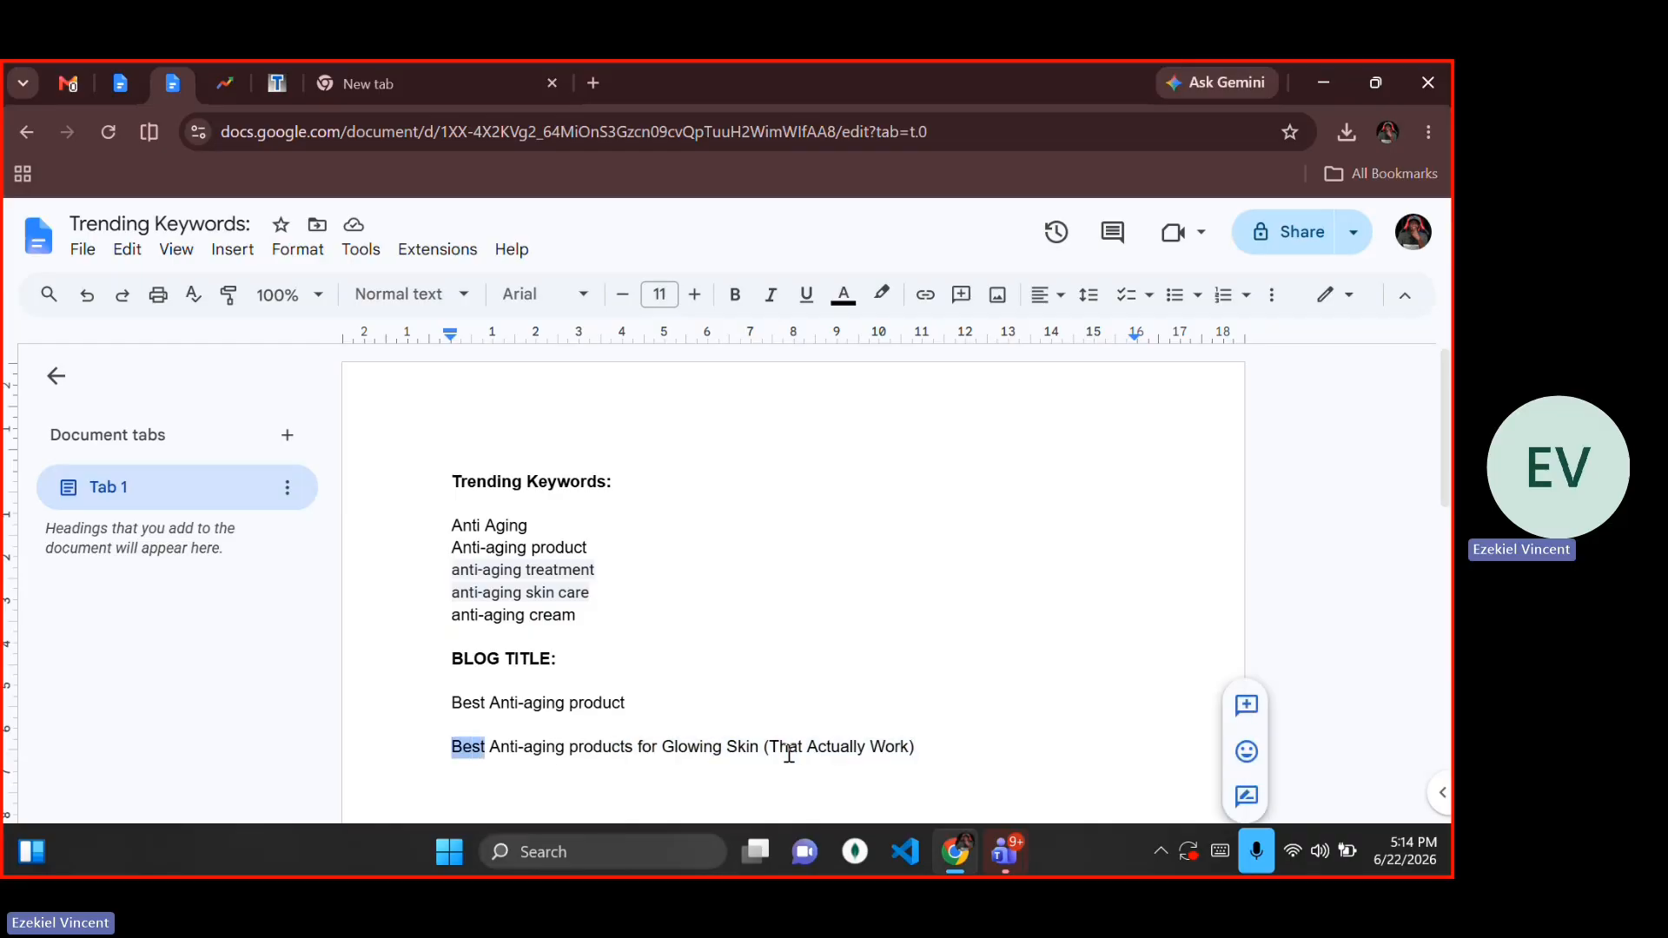
text(Top 10)
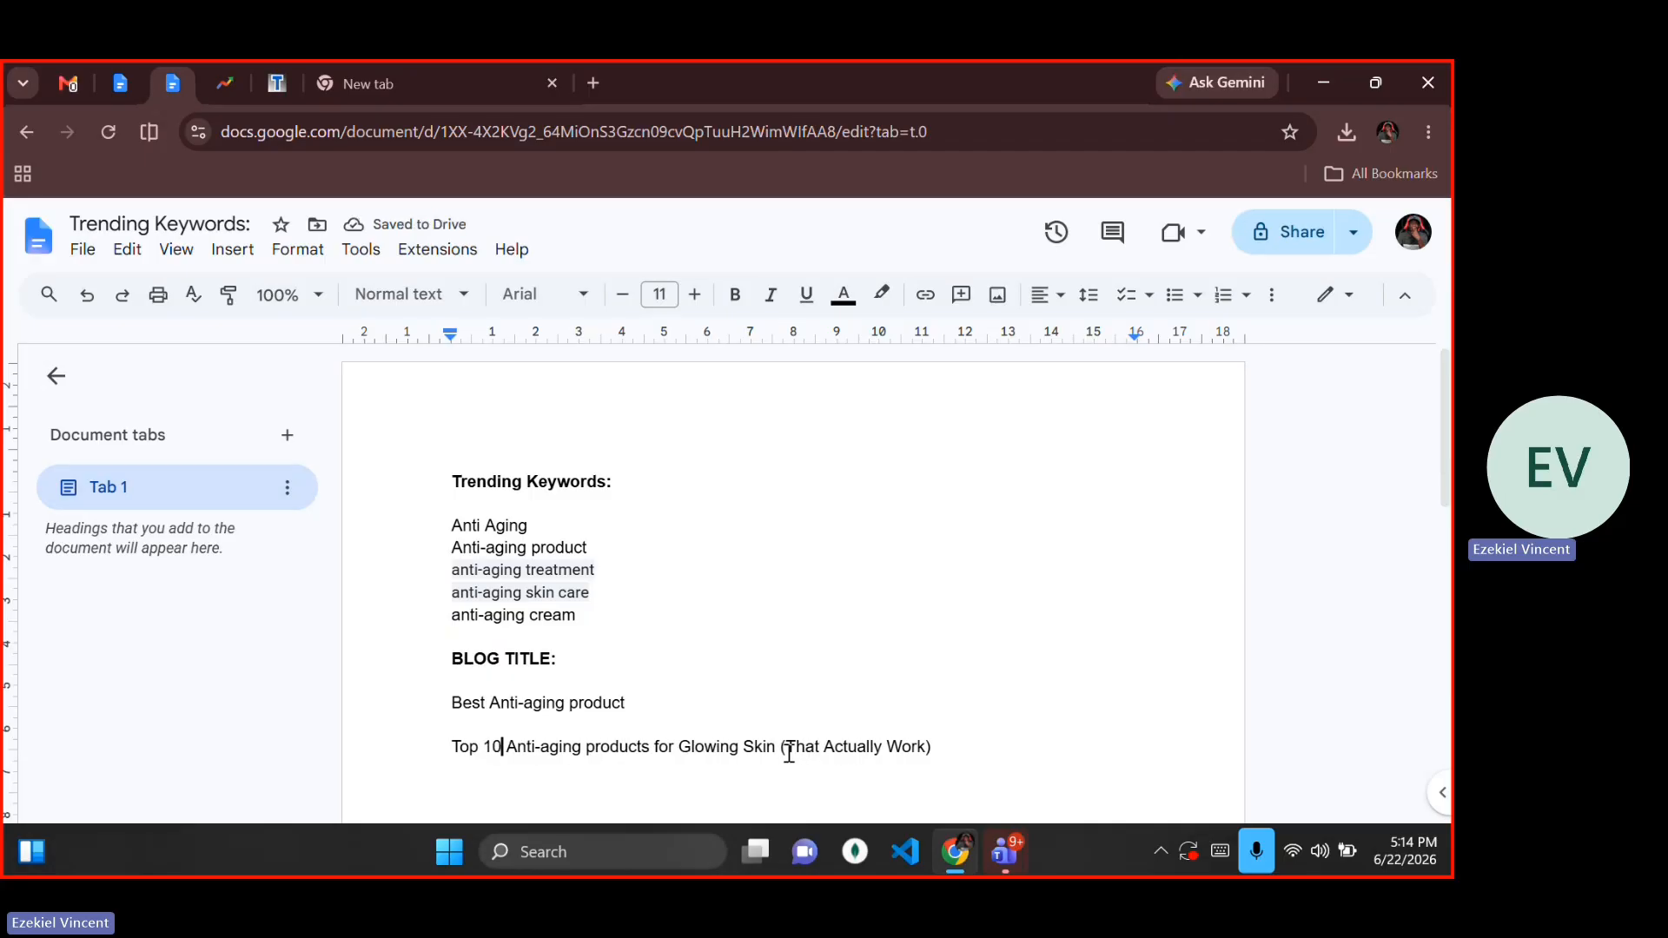
key(ctrl+z)
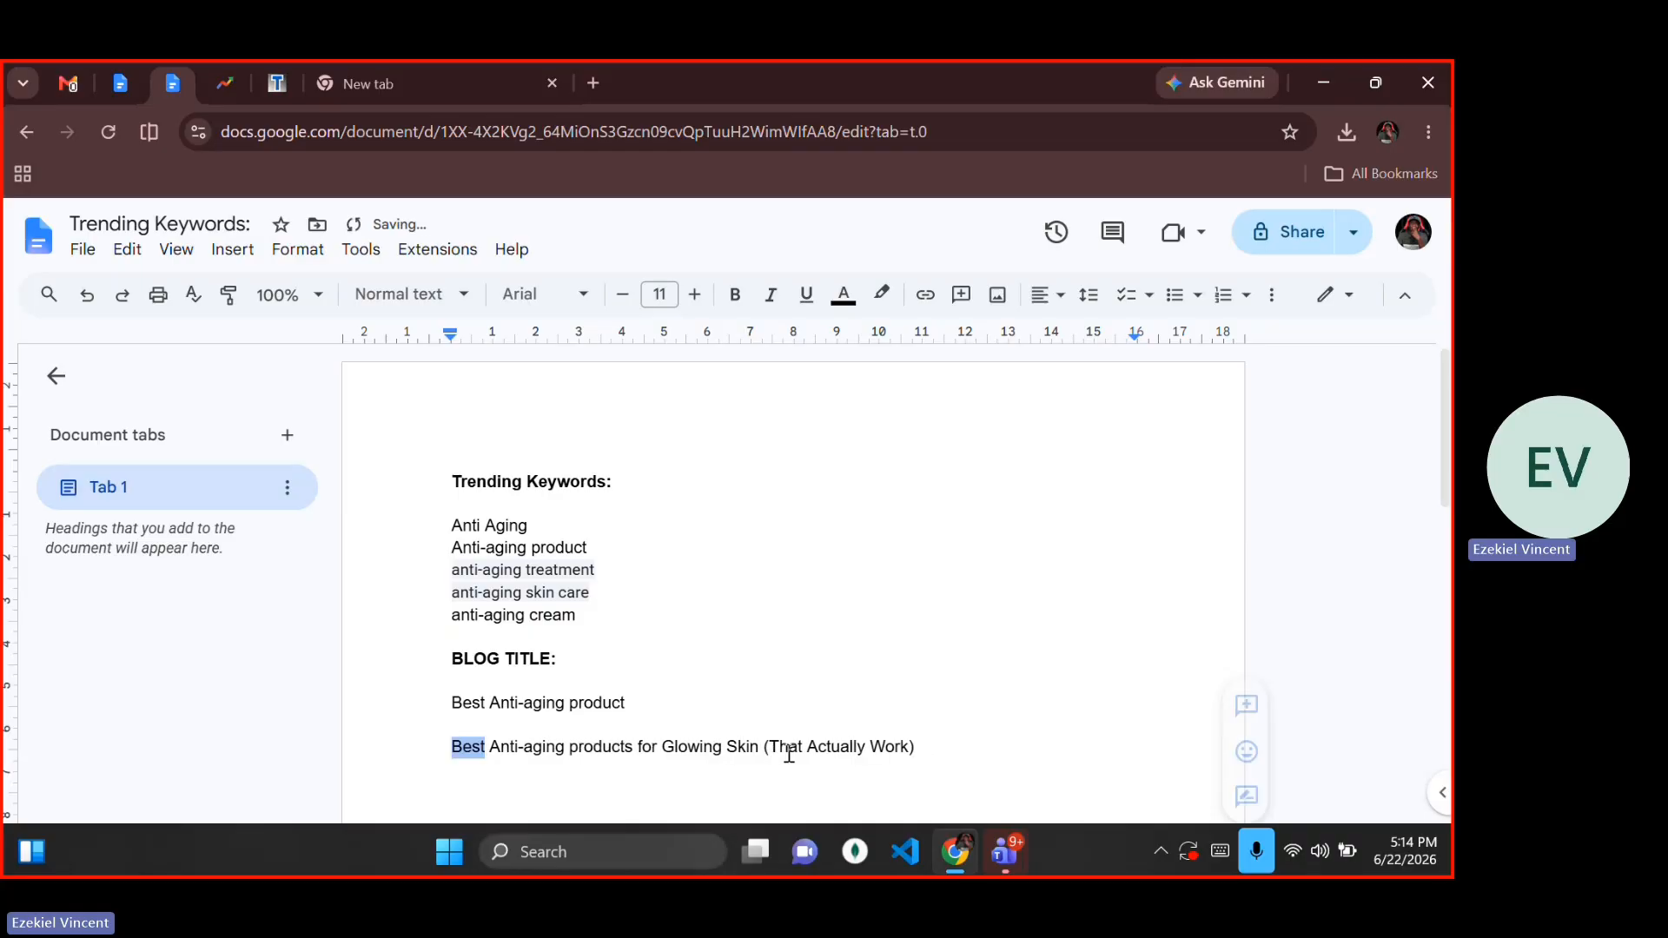
Step: Copy "Best Anti-aging products for Glowing Skin (That Actually Work)" from the document into the title of the new WordPress post
key(Left)
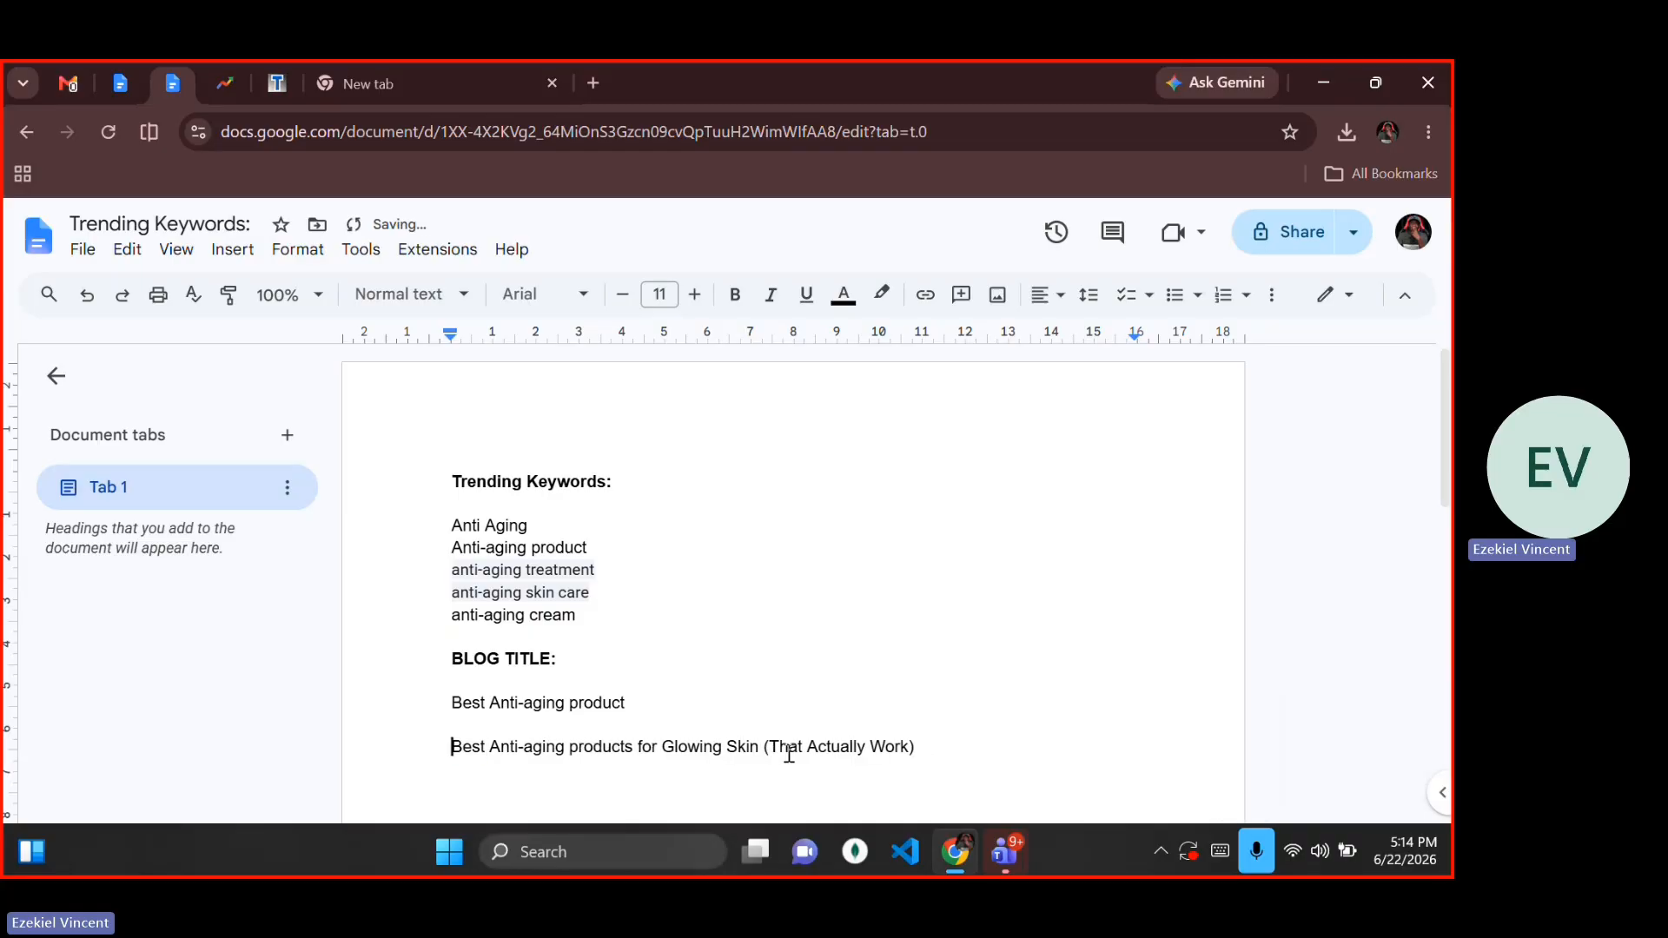
key(shift+End)
key(ctrl+c)
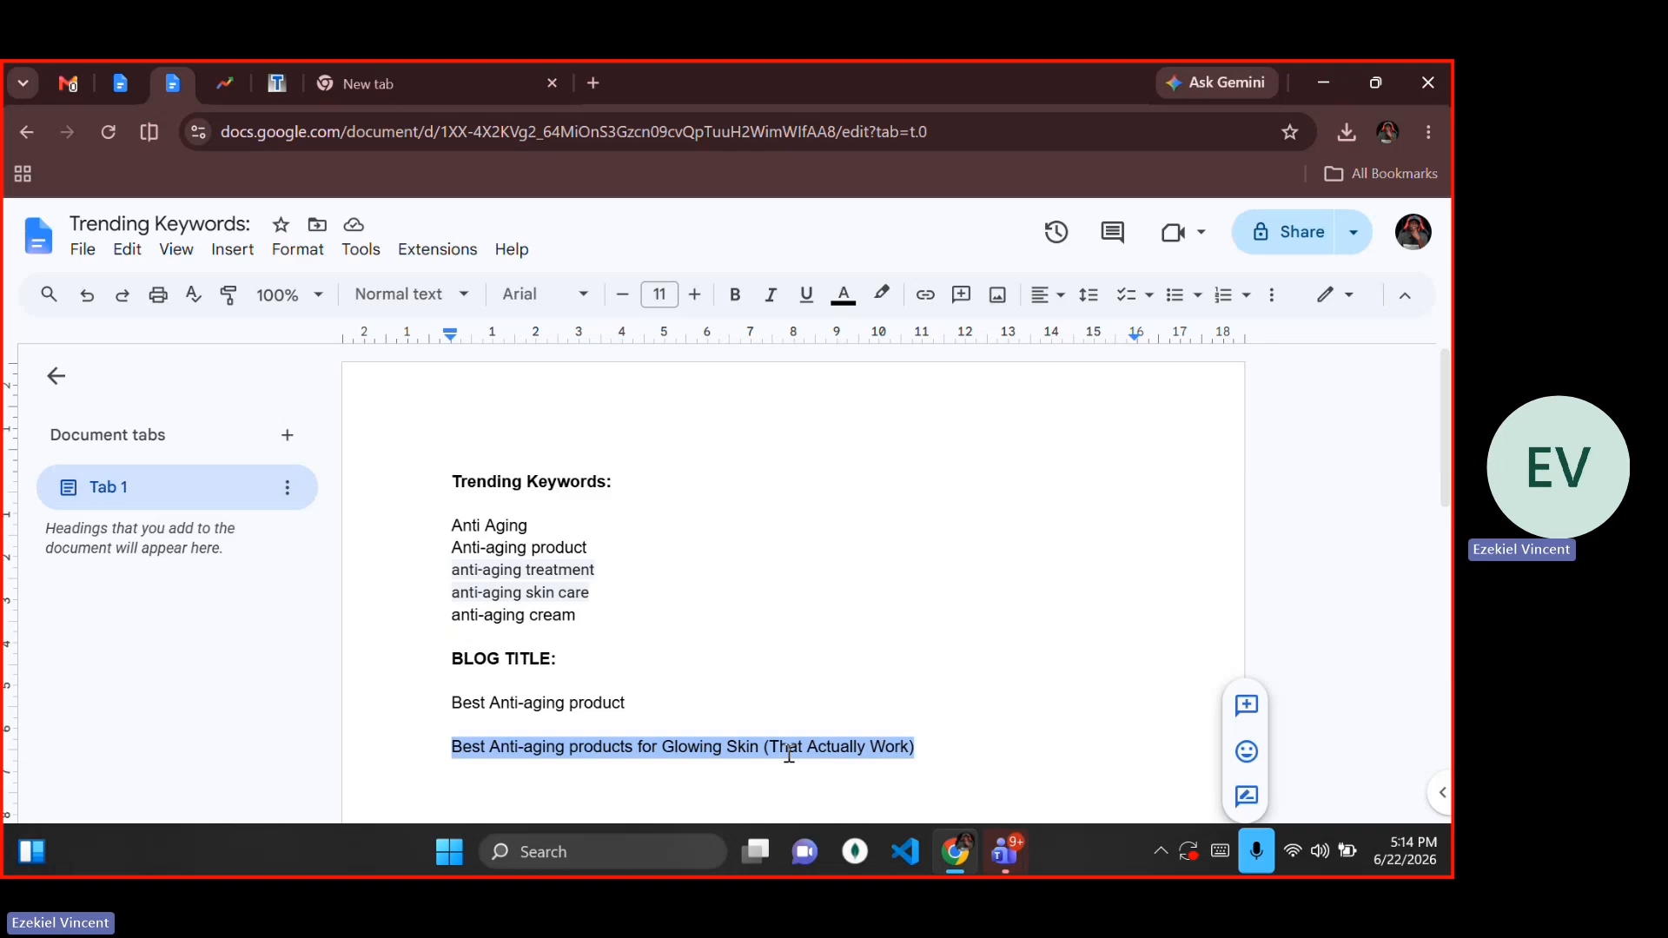
click(280, 85)
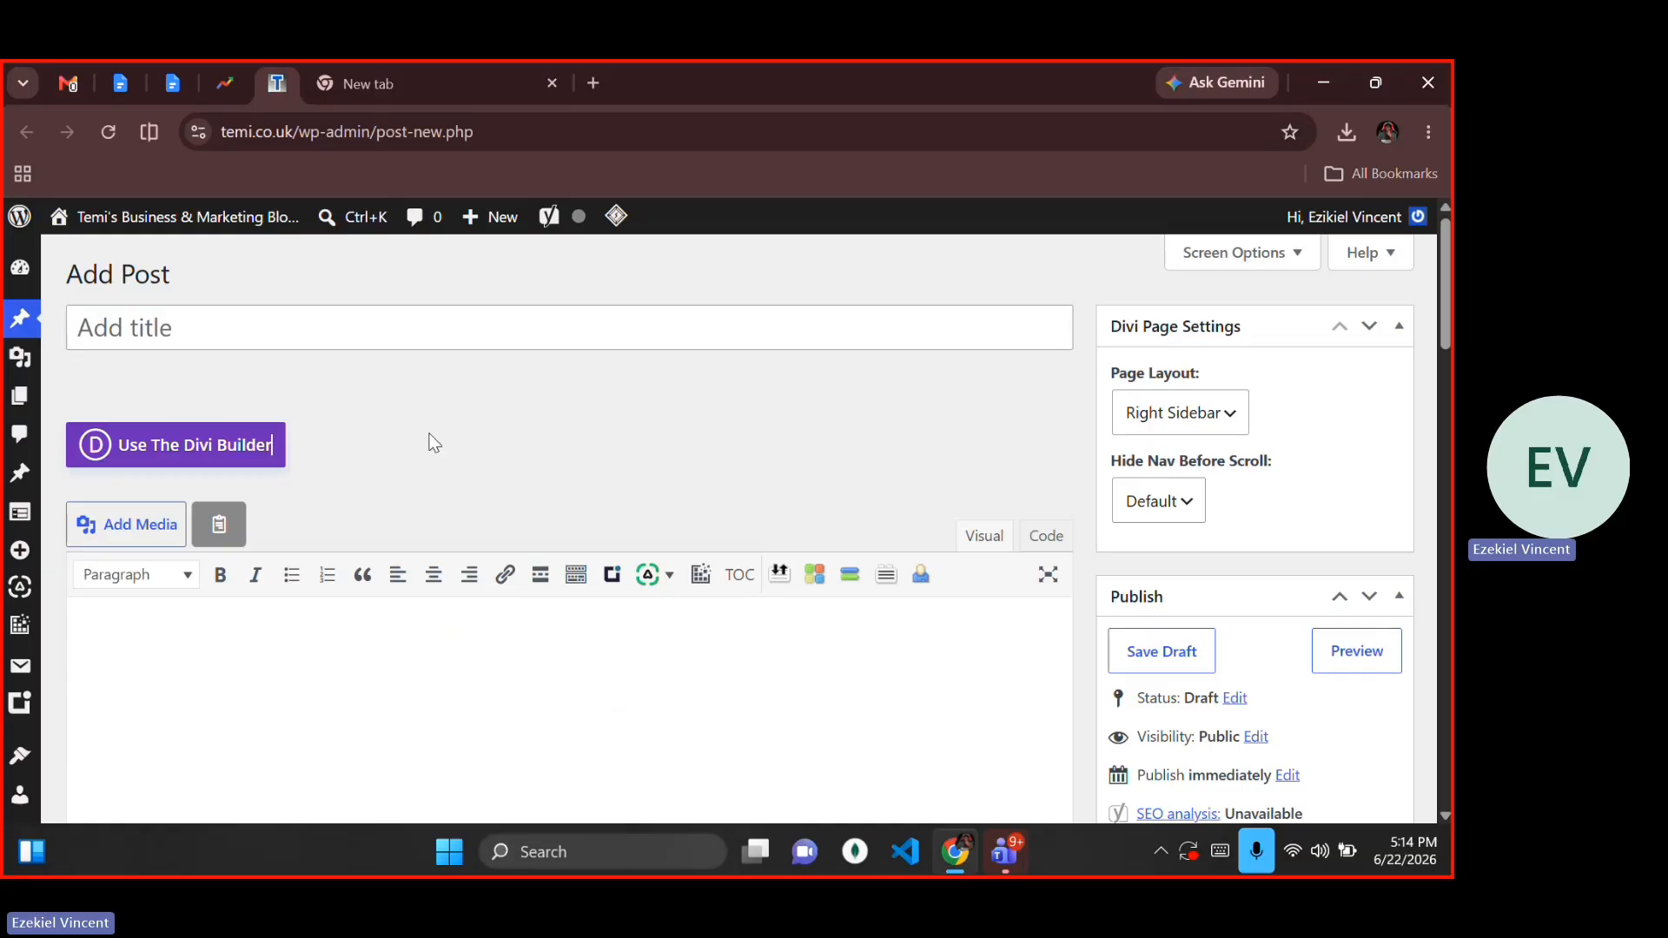
click(364, 334)
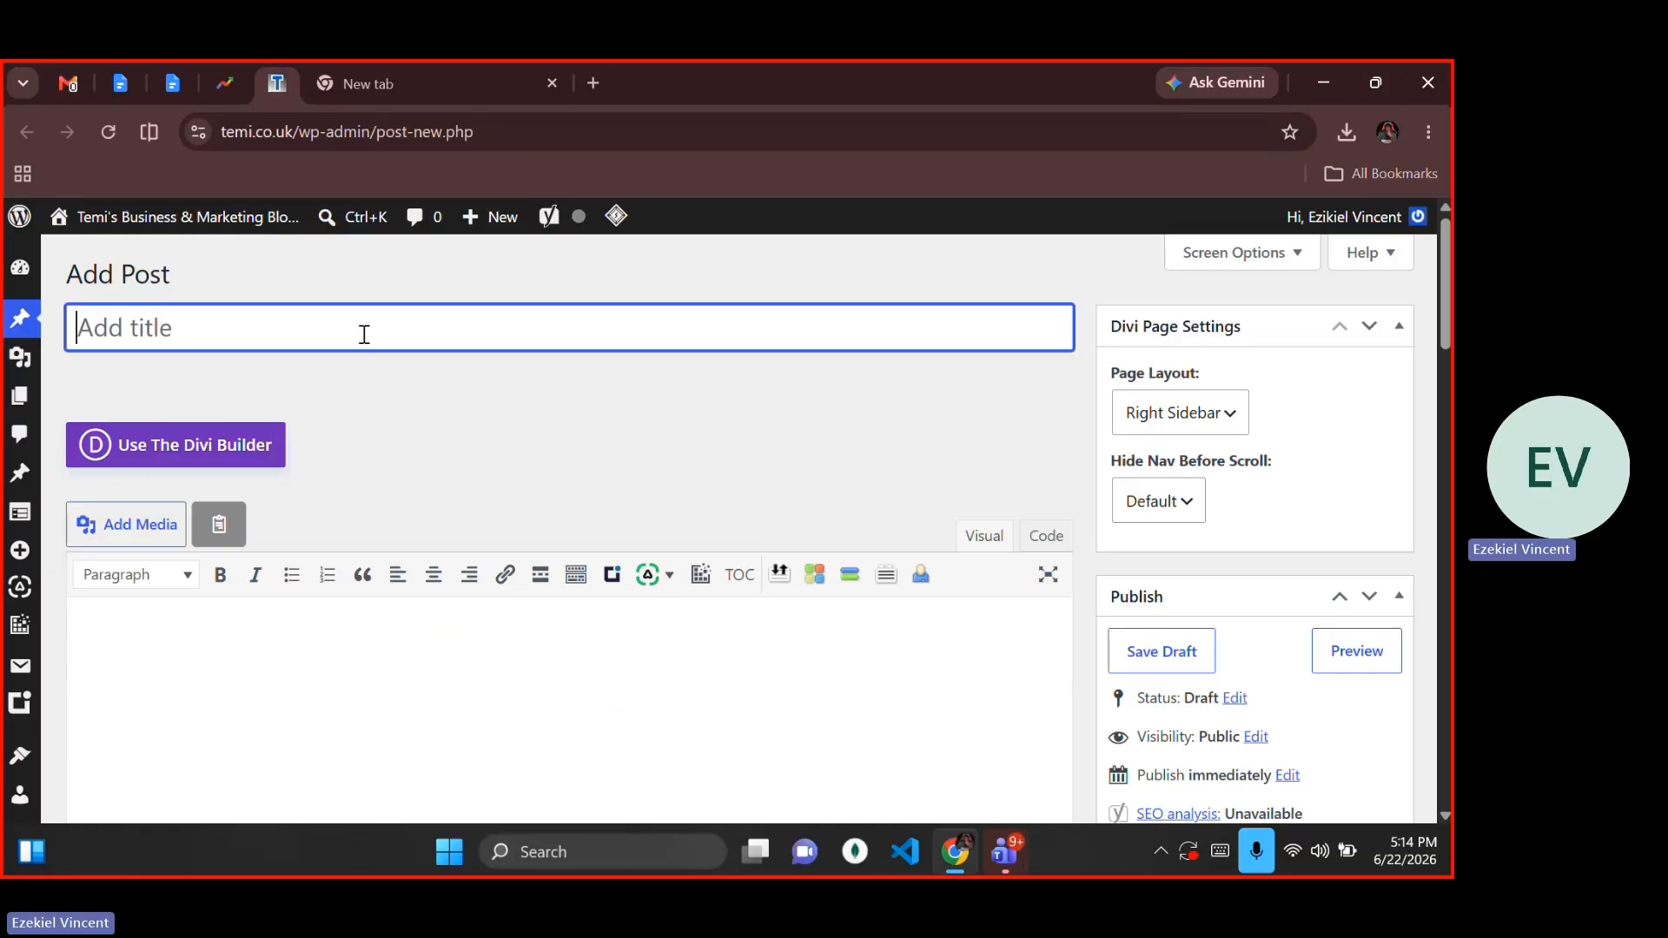
key(ctrl+v)
click(590, 405)
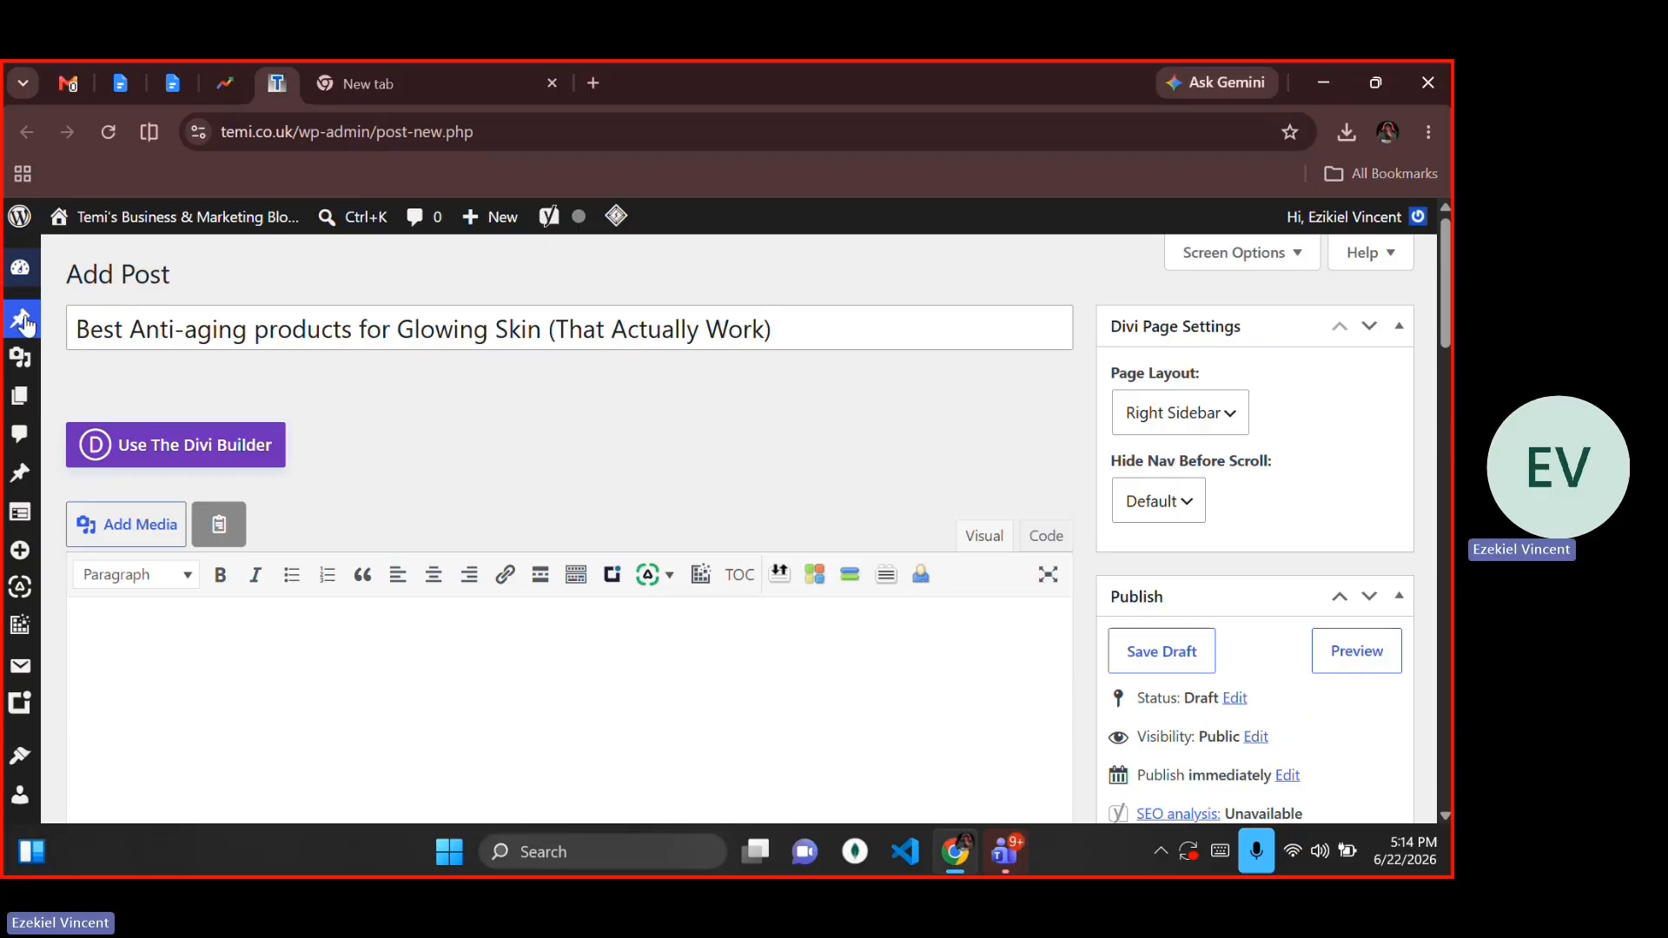
mouse_move(22, 236)
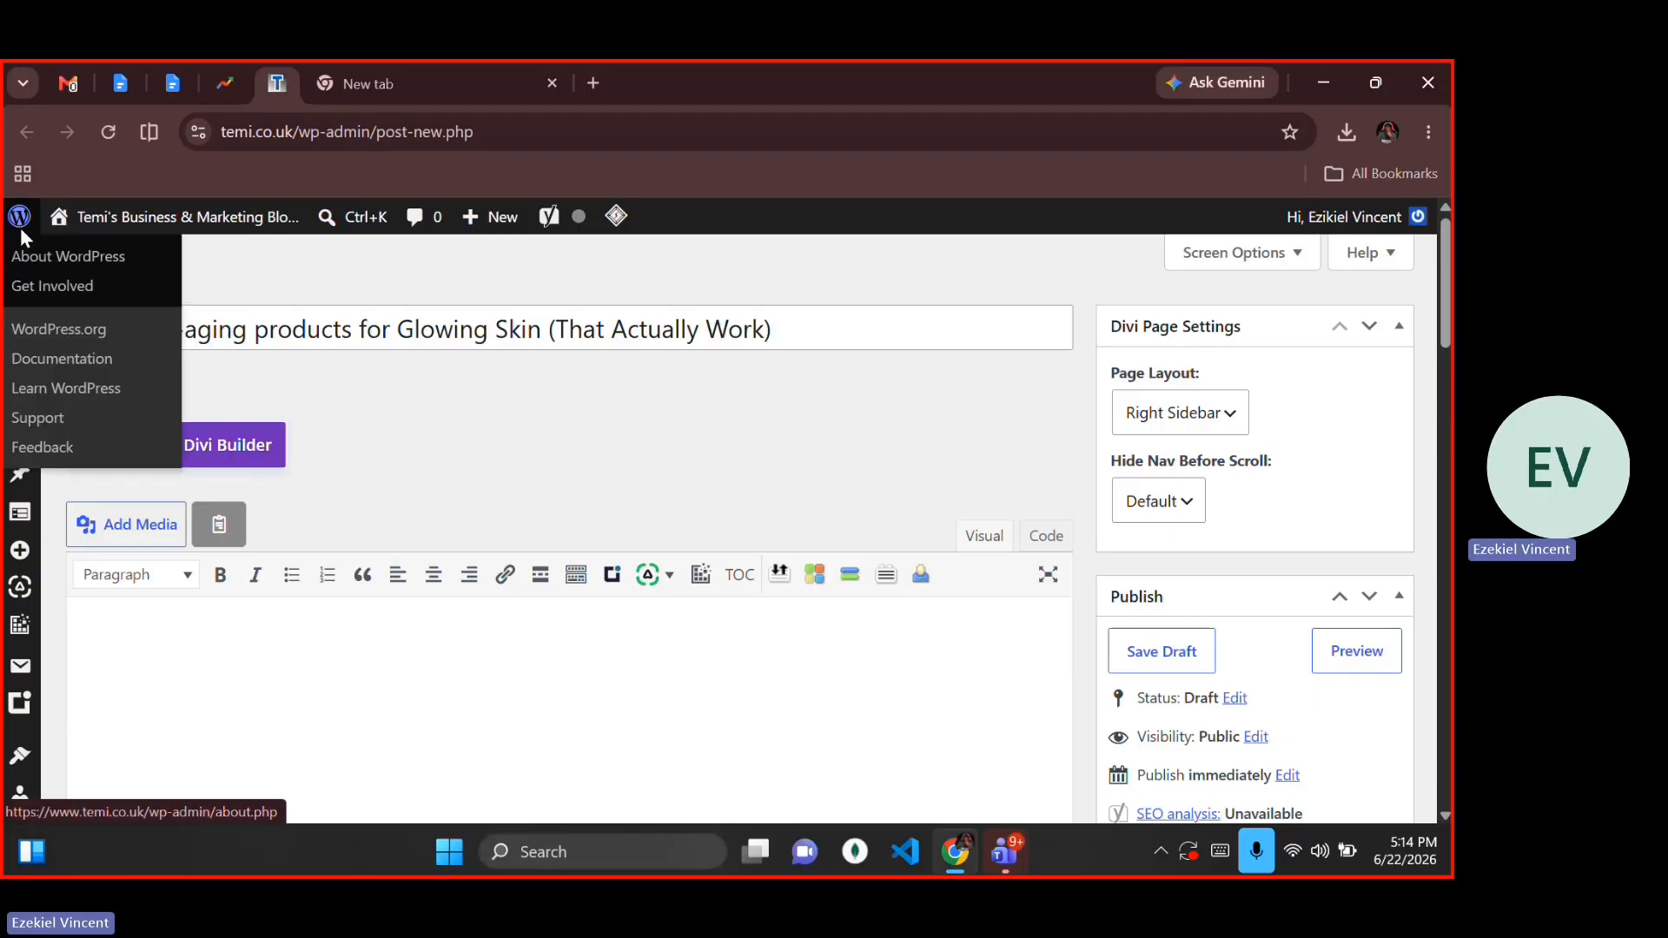
click(19, 228)
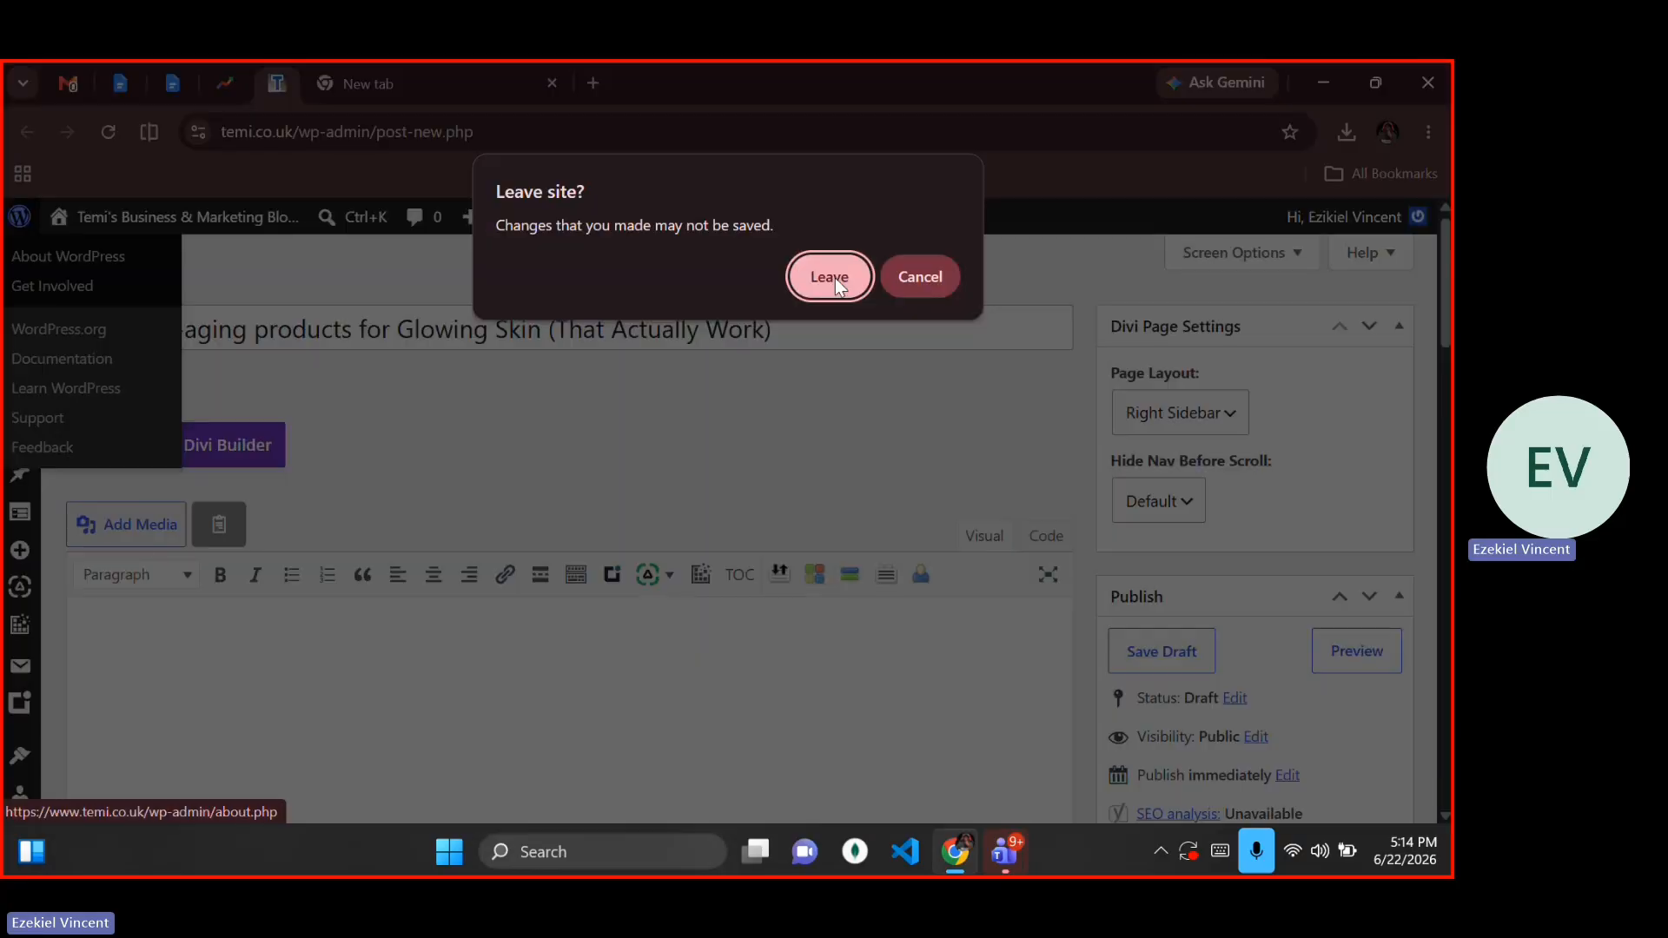
click(829, 276)
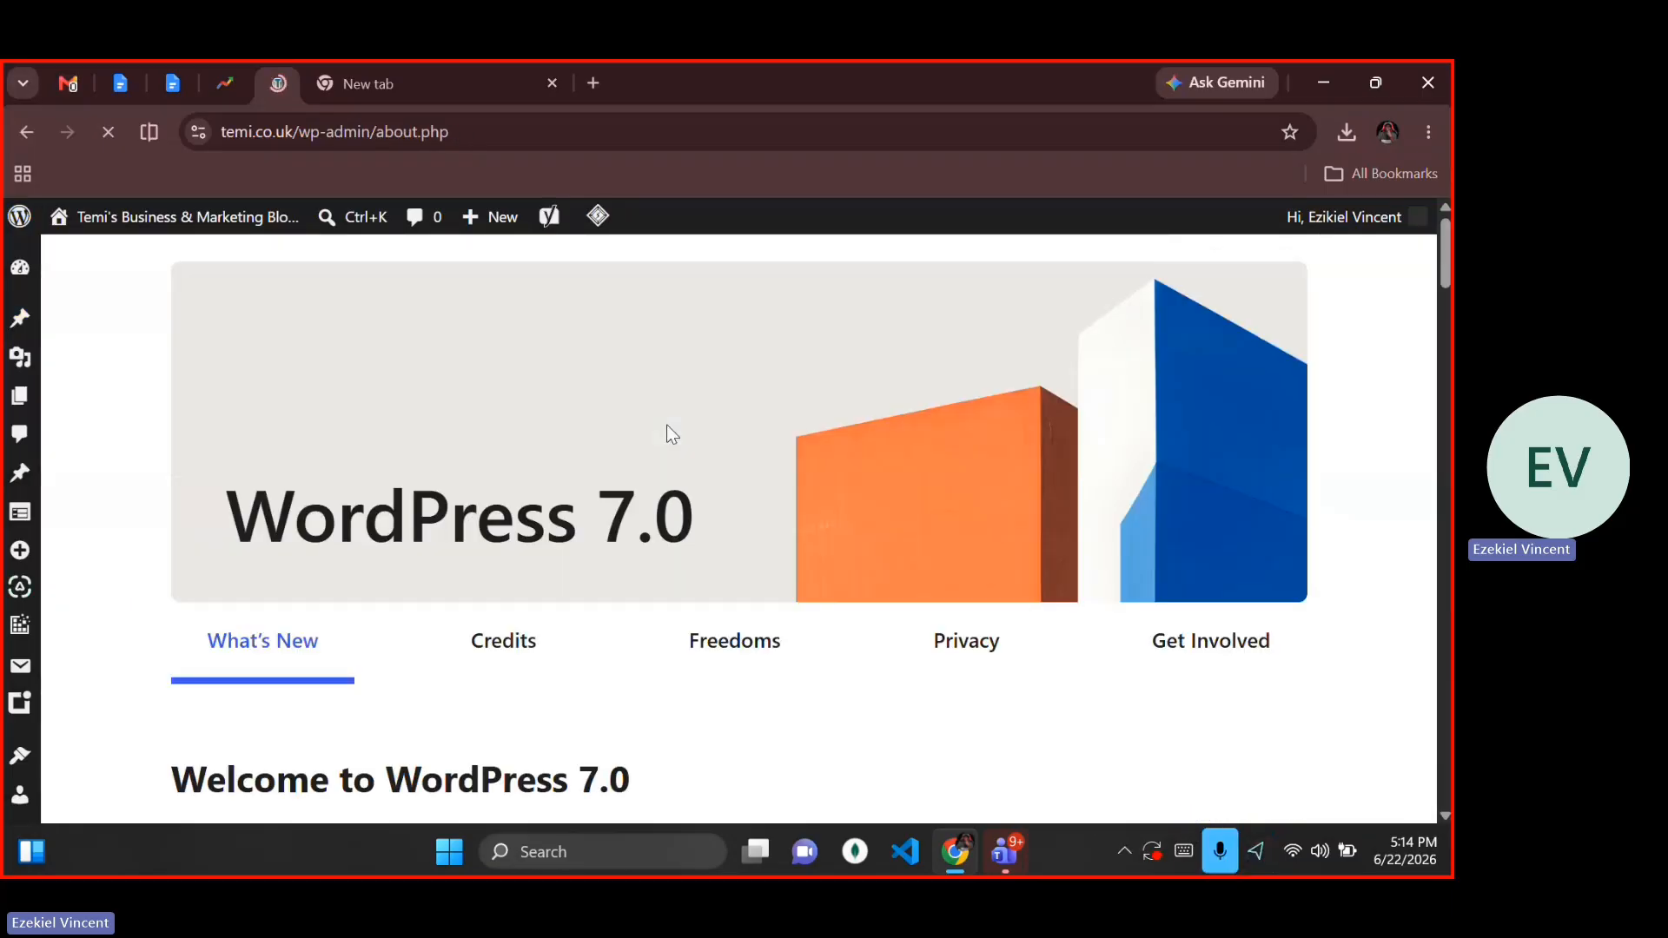
right_click(667, 426)
click(373, 431)
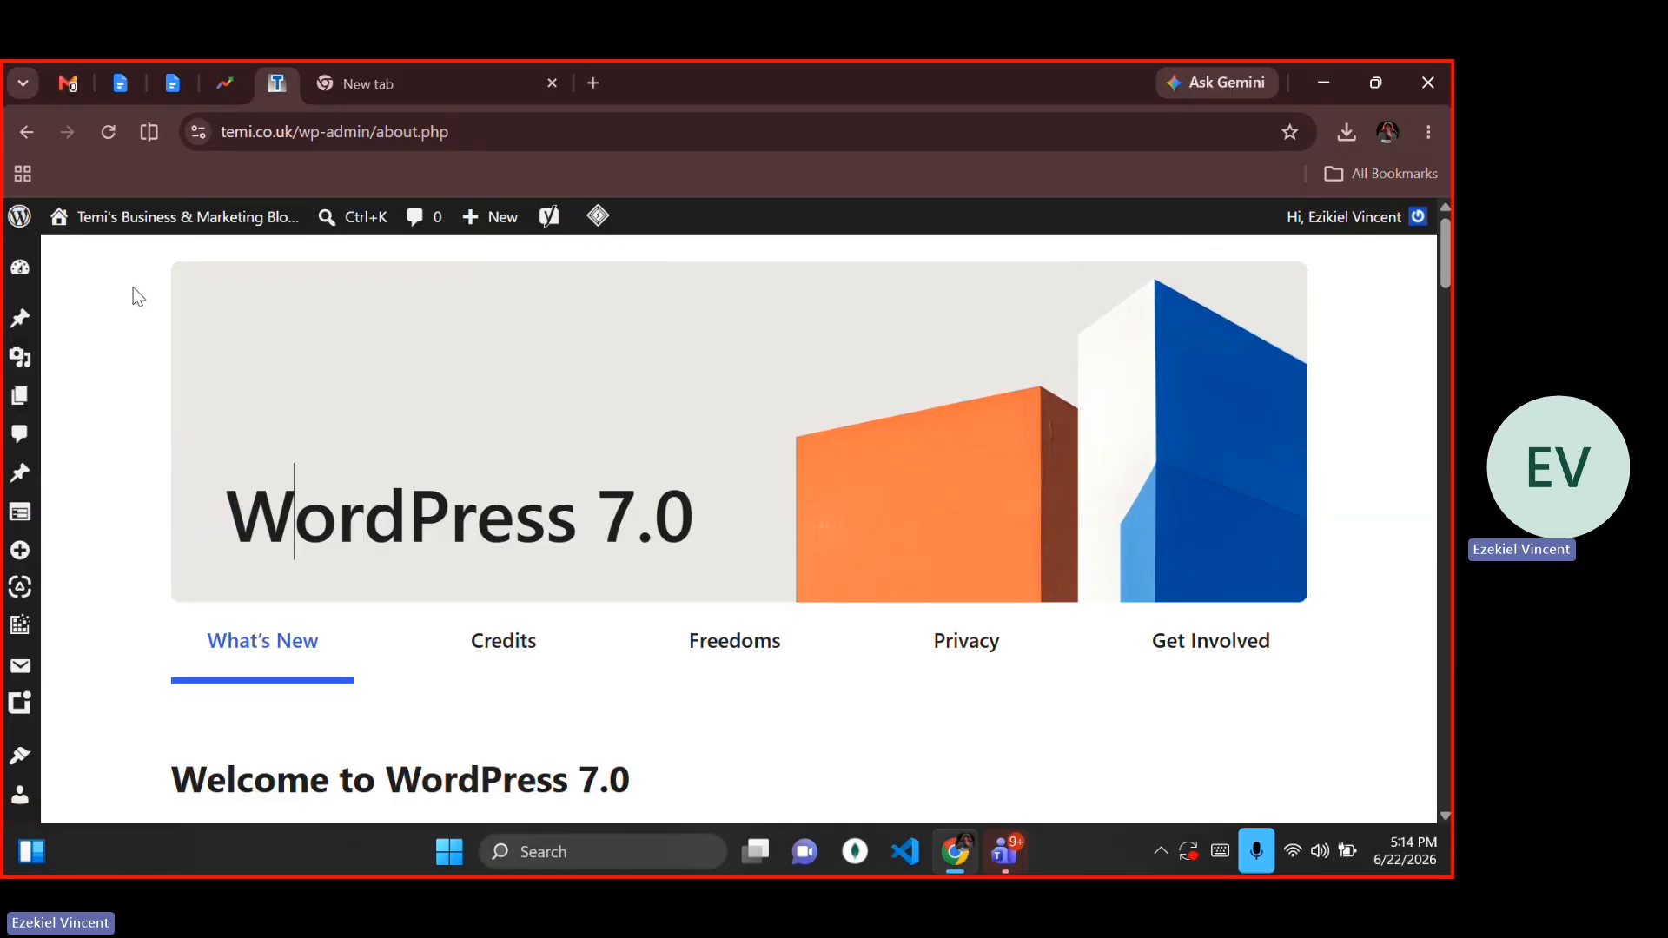
Step: Start another new WordPress post and paste "Best Anti-aging products for Glowing Skin (That Actually Work)" as its title
mouse_move(19, 219)
mouse_move(20, 321)
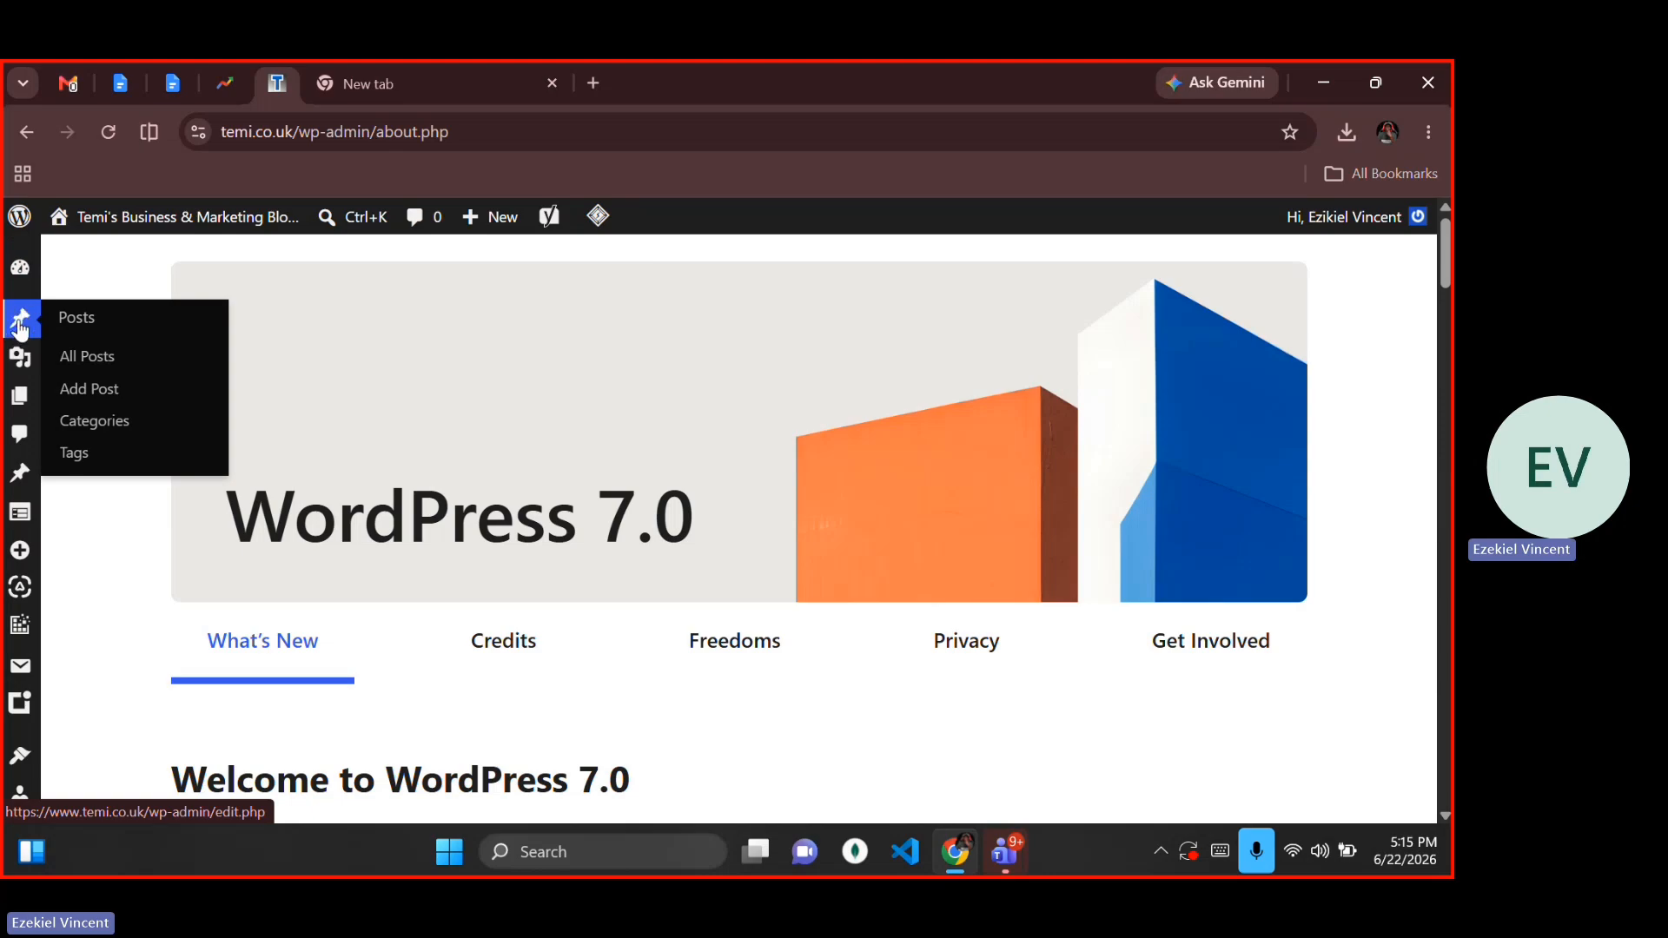
mouse_move(7, 486)
click(77, 392)
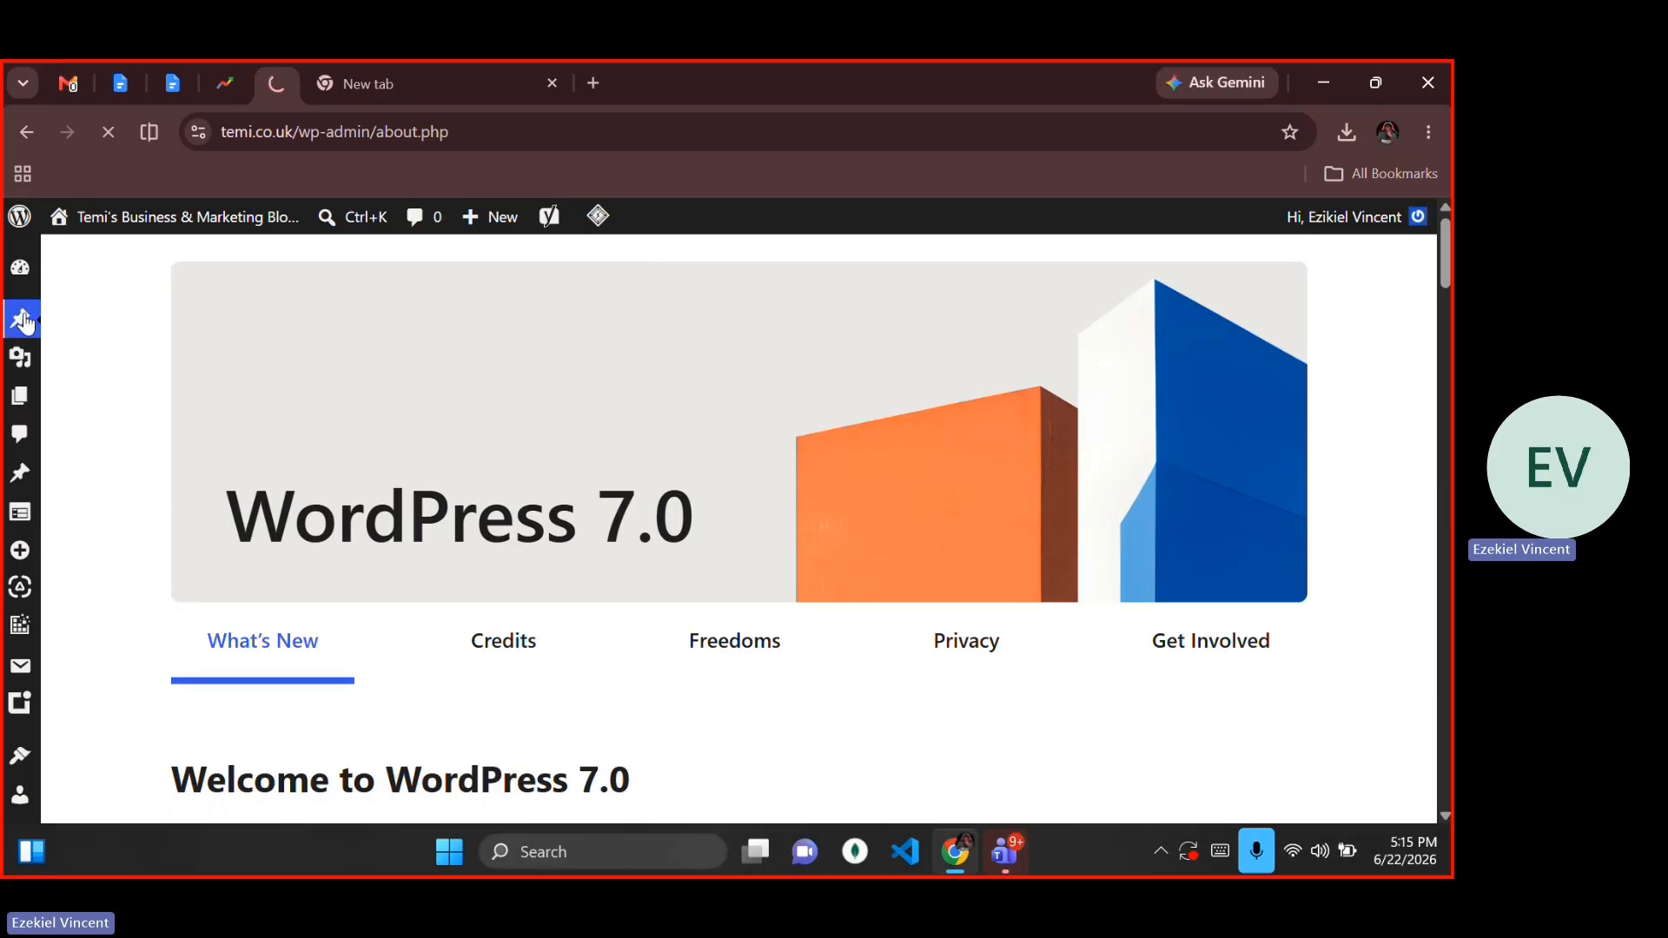
mouse_move(81, 327)
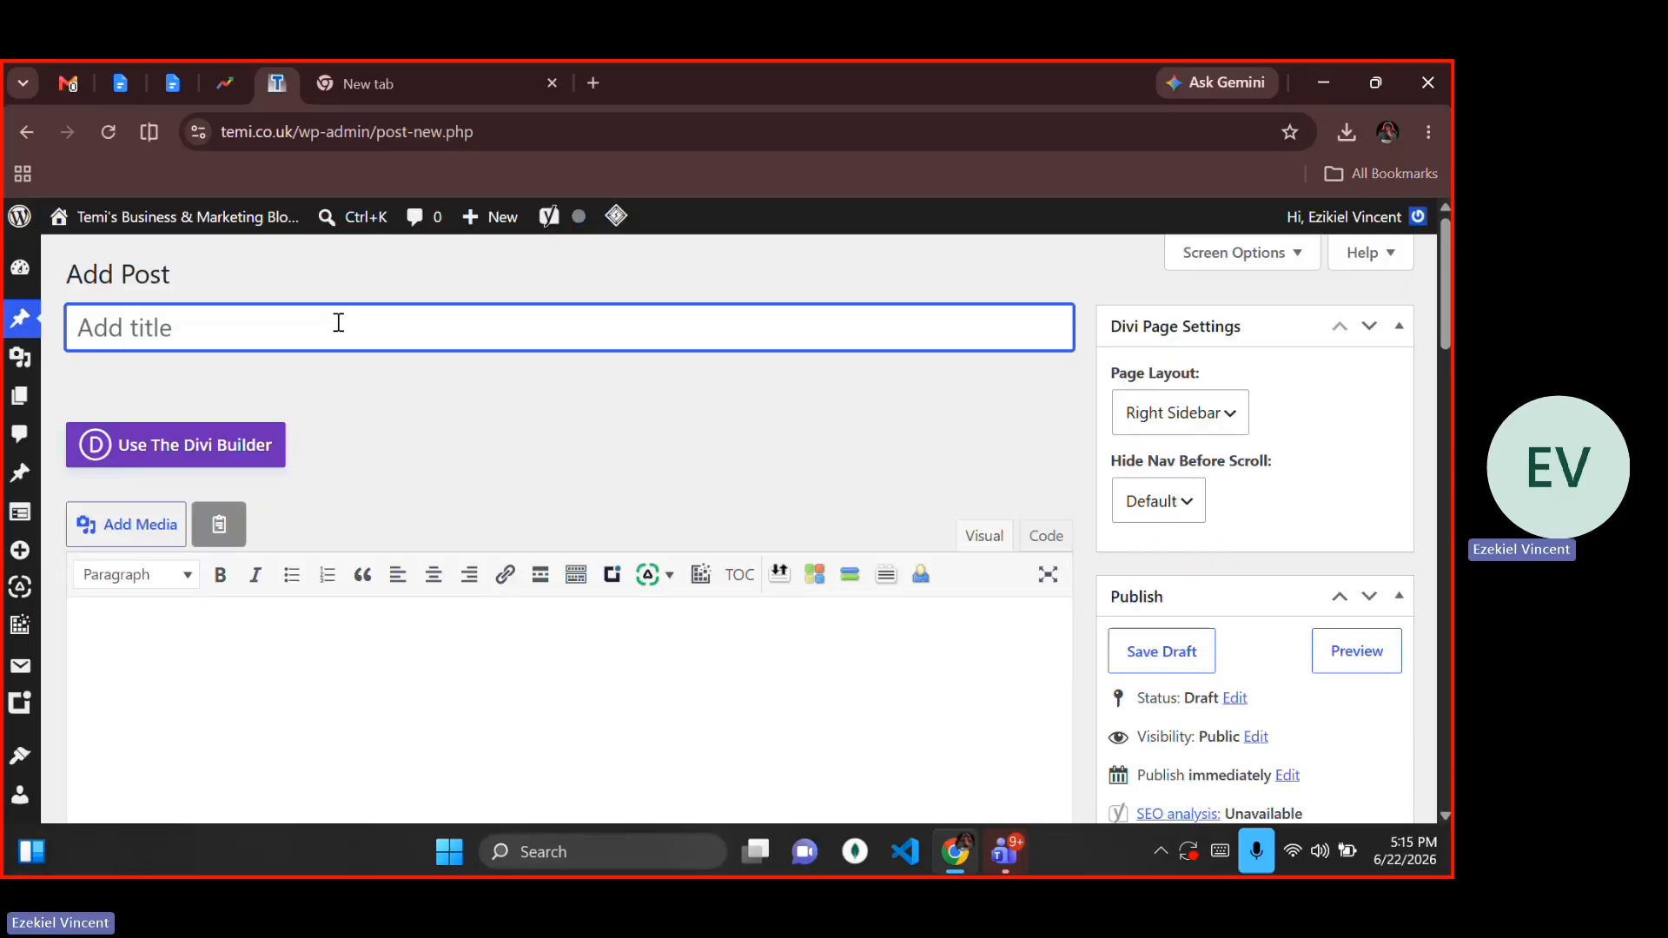
key(ctrl+v)
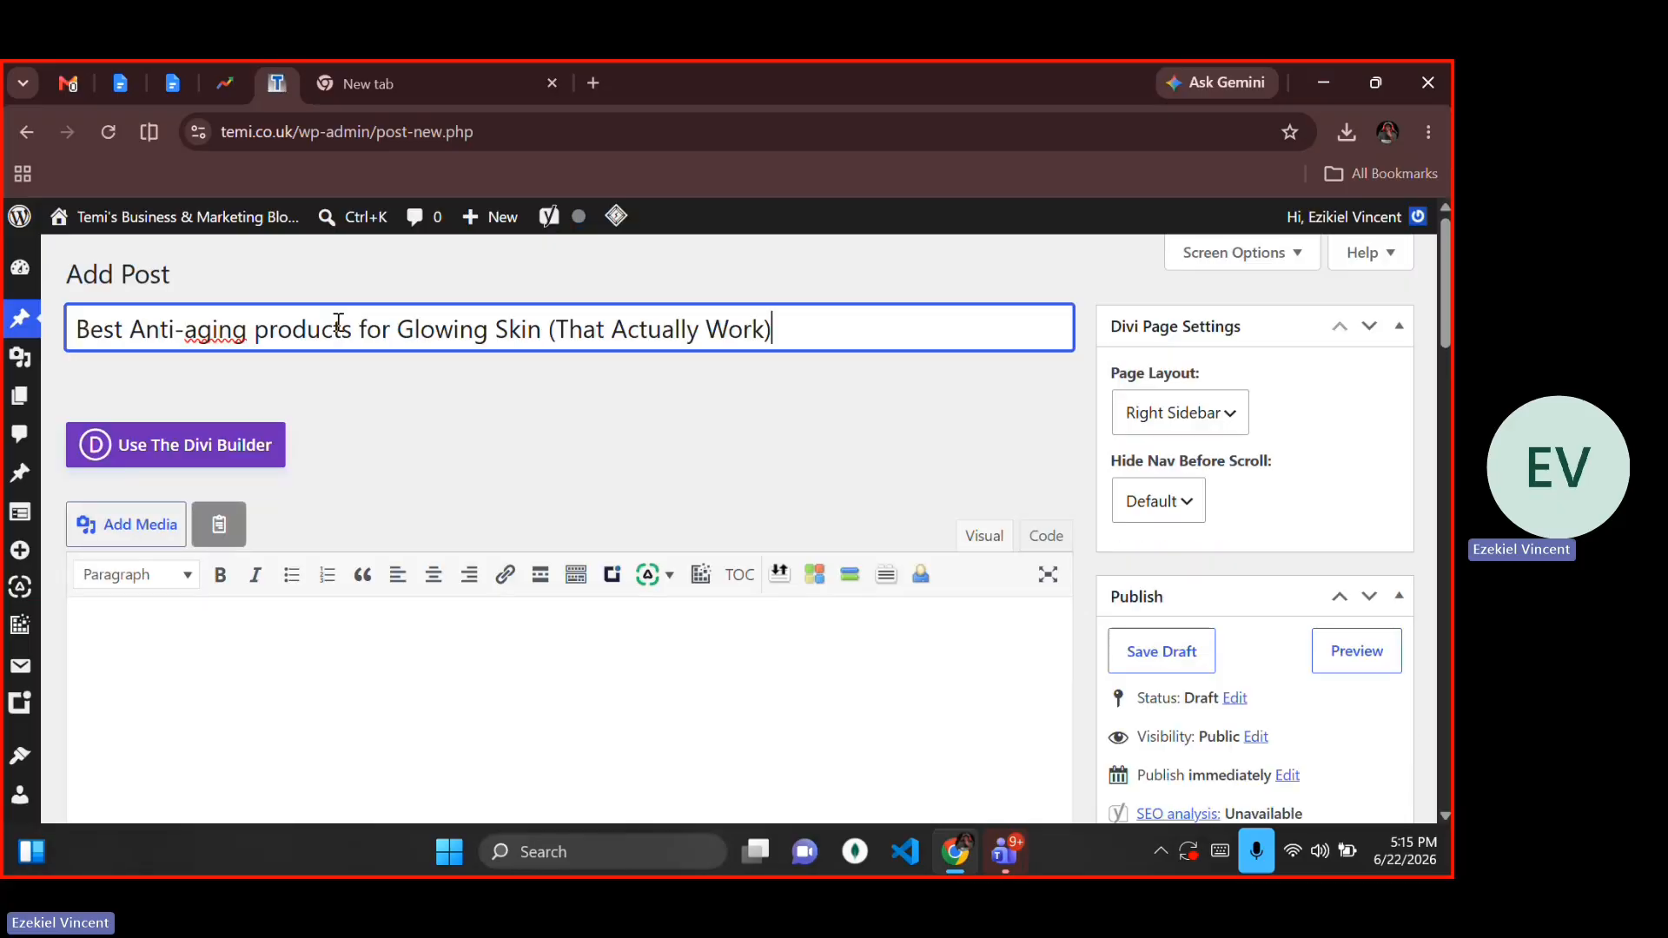
click(462, 408)
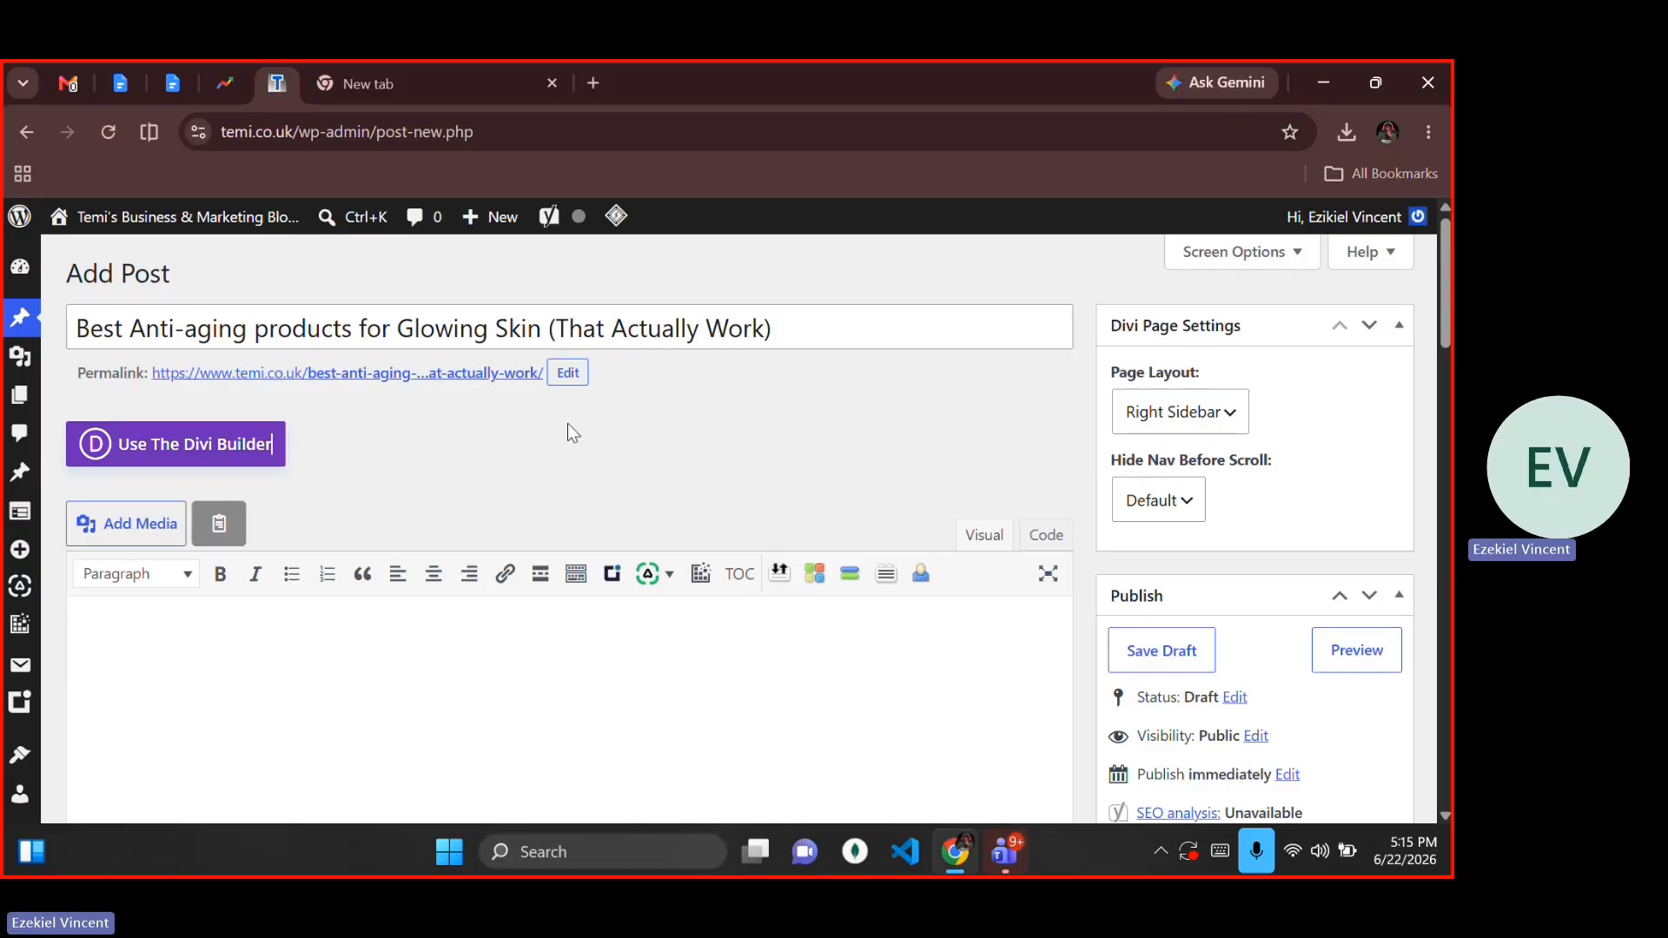
Step: Close the browser tab holding the unsent search phrase, and cancel reloading the post editor
scroll(515, 477, down, 2)
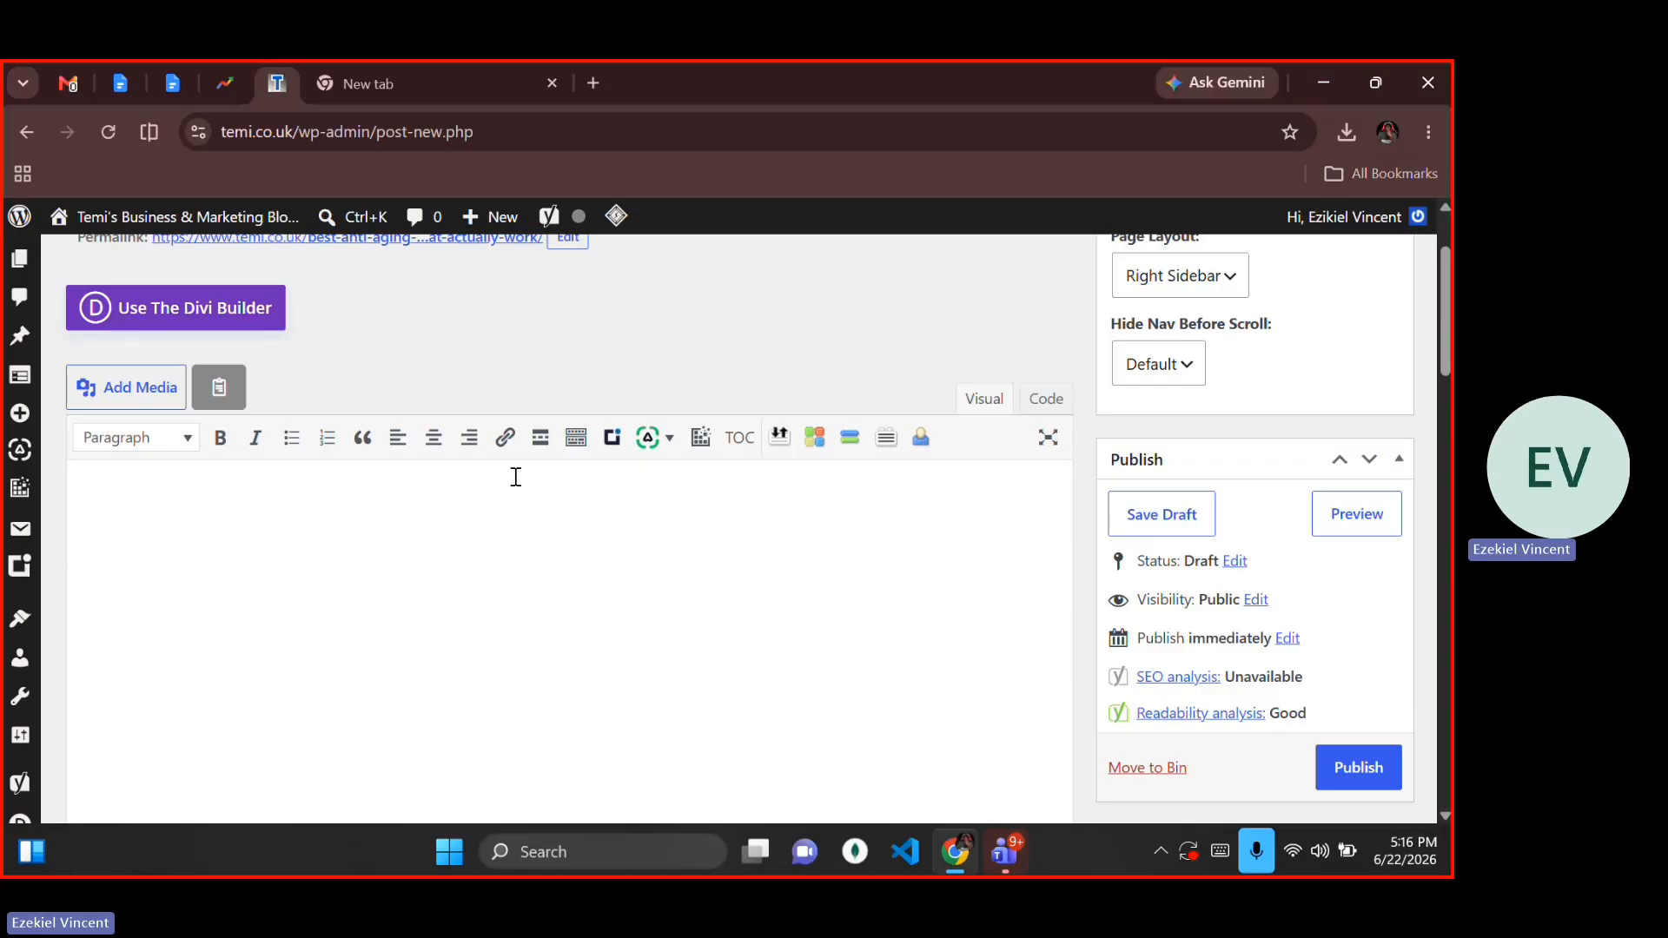
click(450, 73)
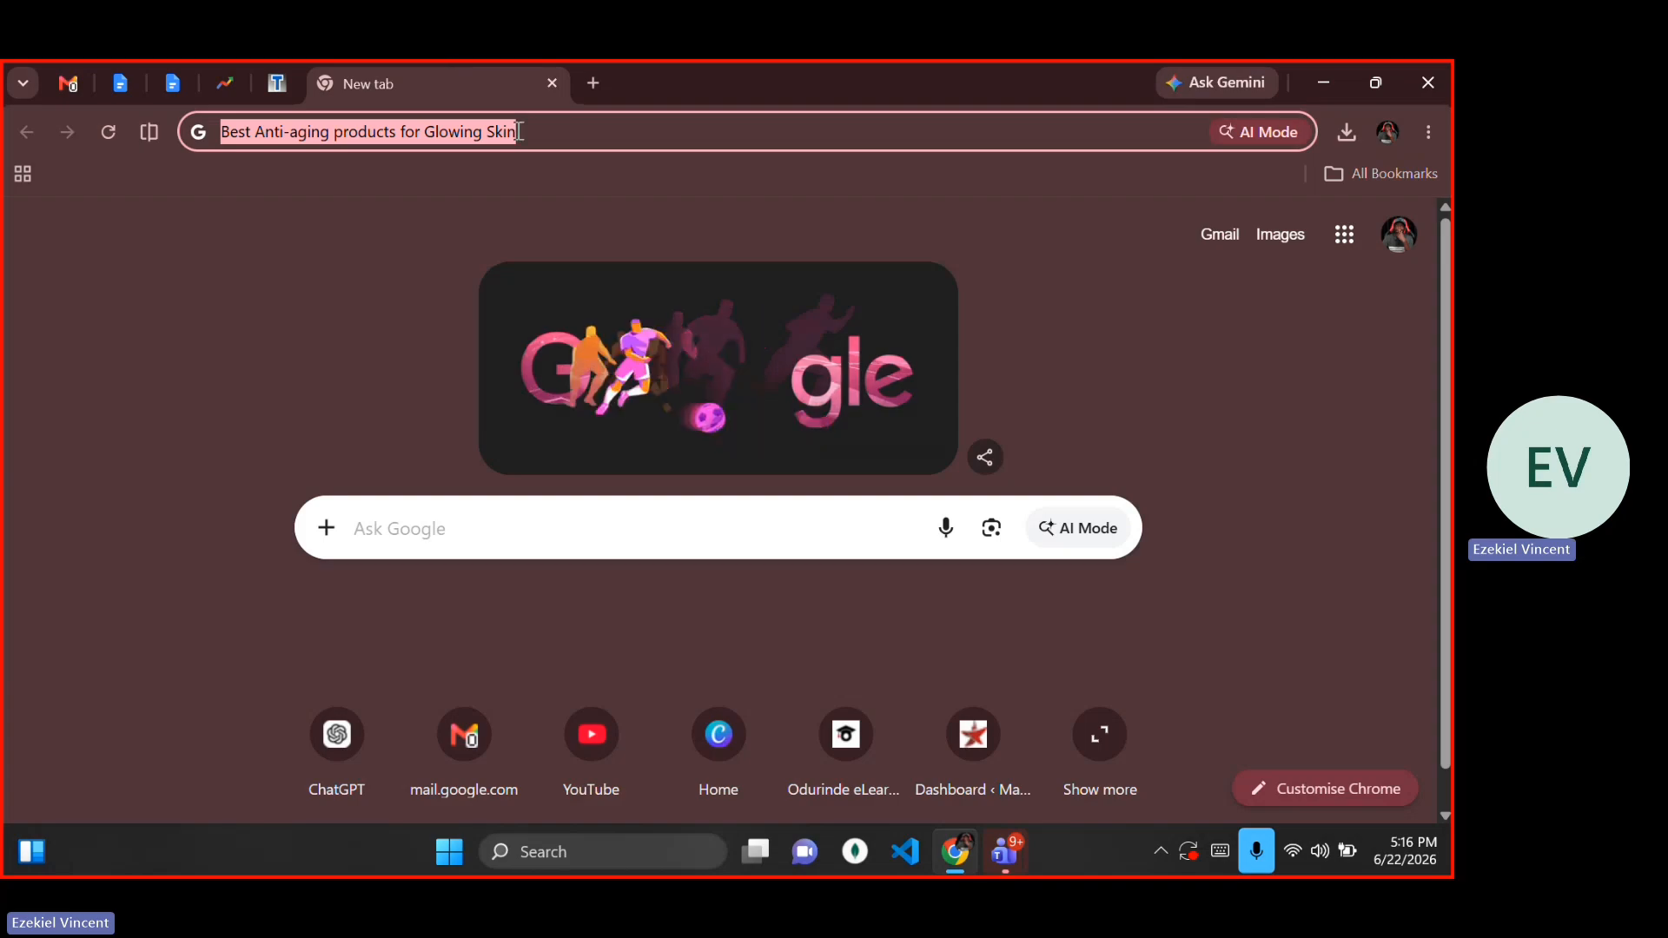
key(ctrl+w)
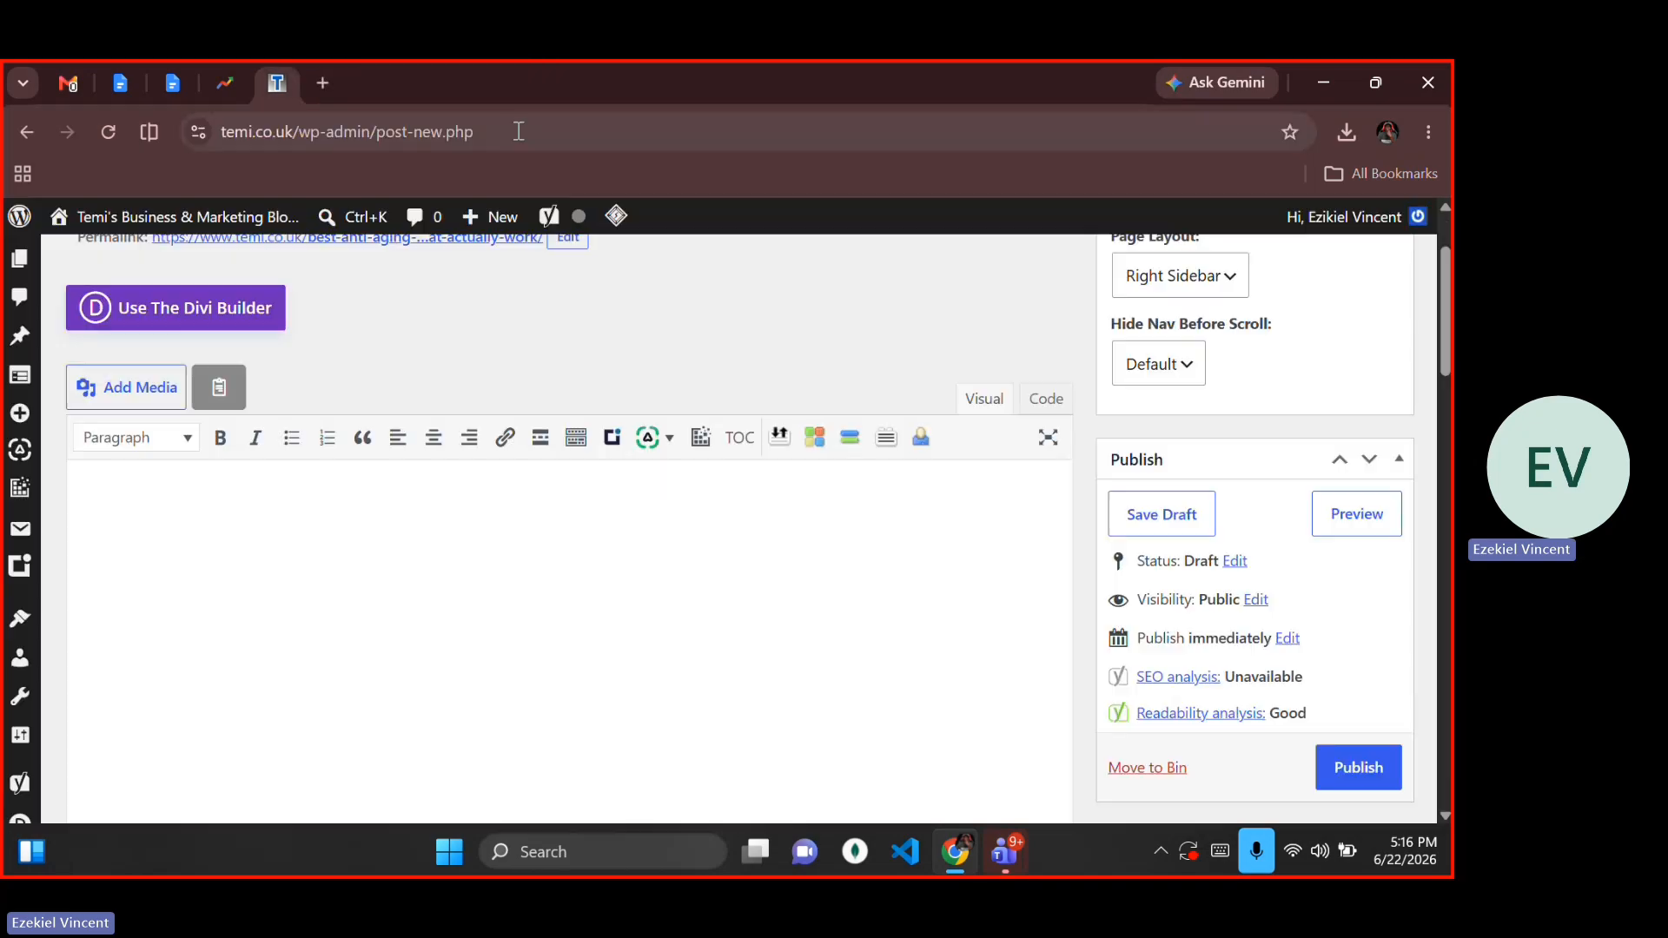
key(ctrl+r)
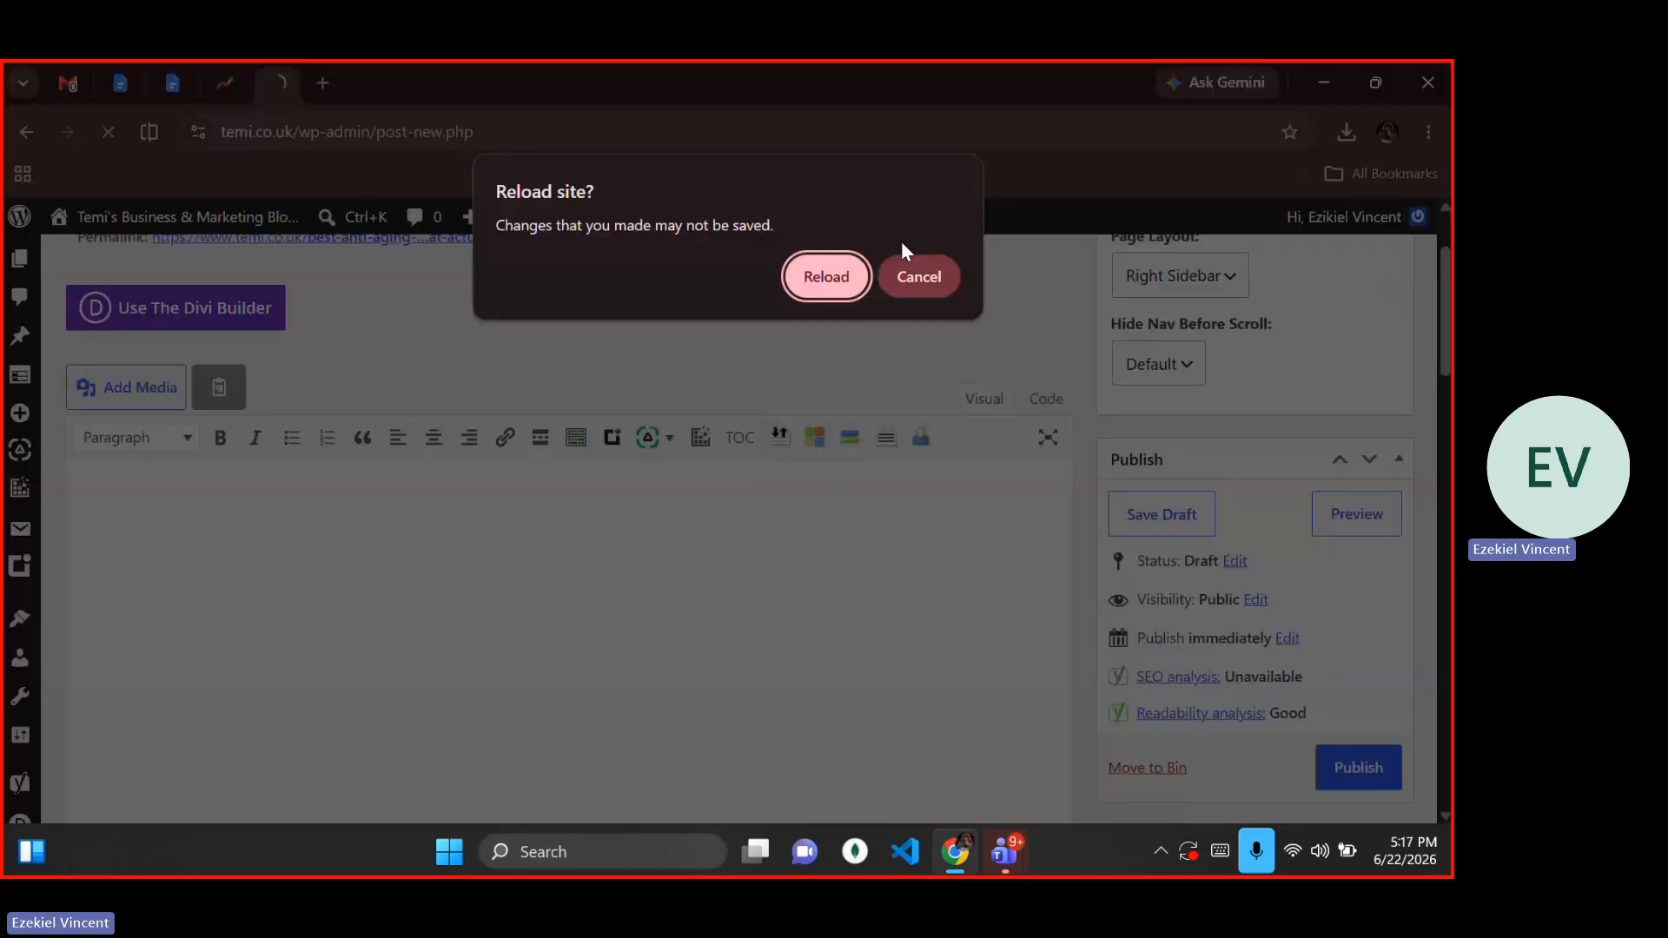
click(943, 295)
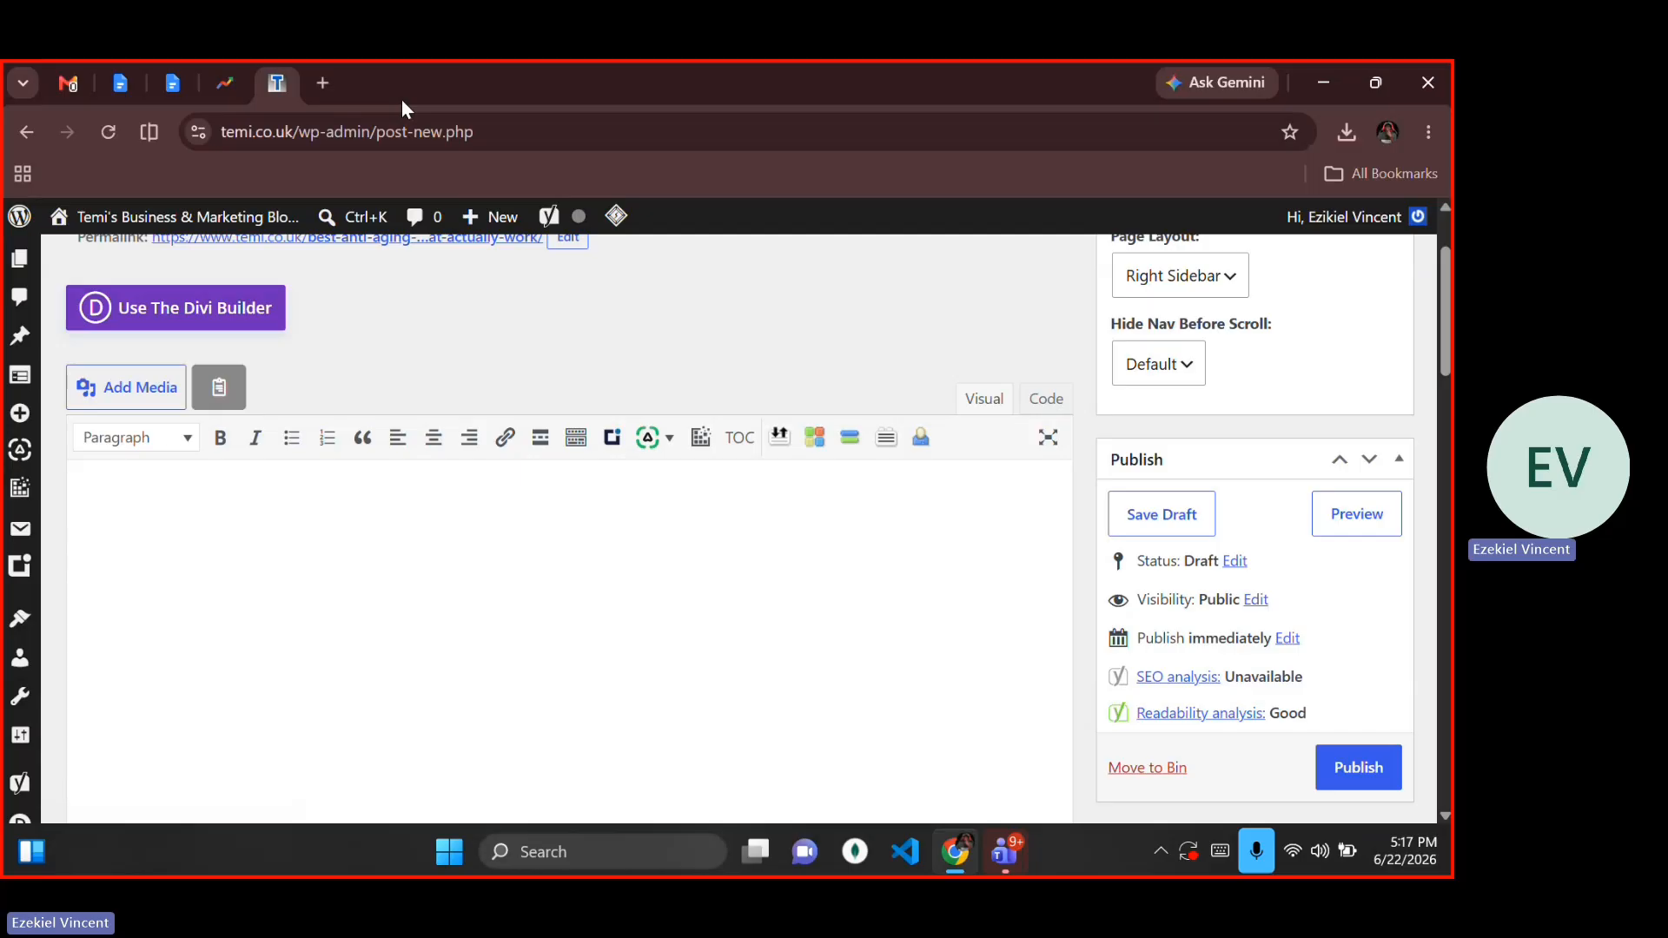
Step: Search for "chatgpt" in a new browser tab, open the ChatGPT site and start a new chat
key(ctrl+t)
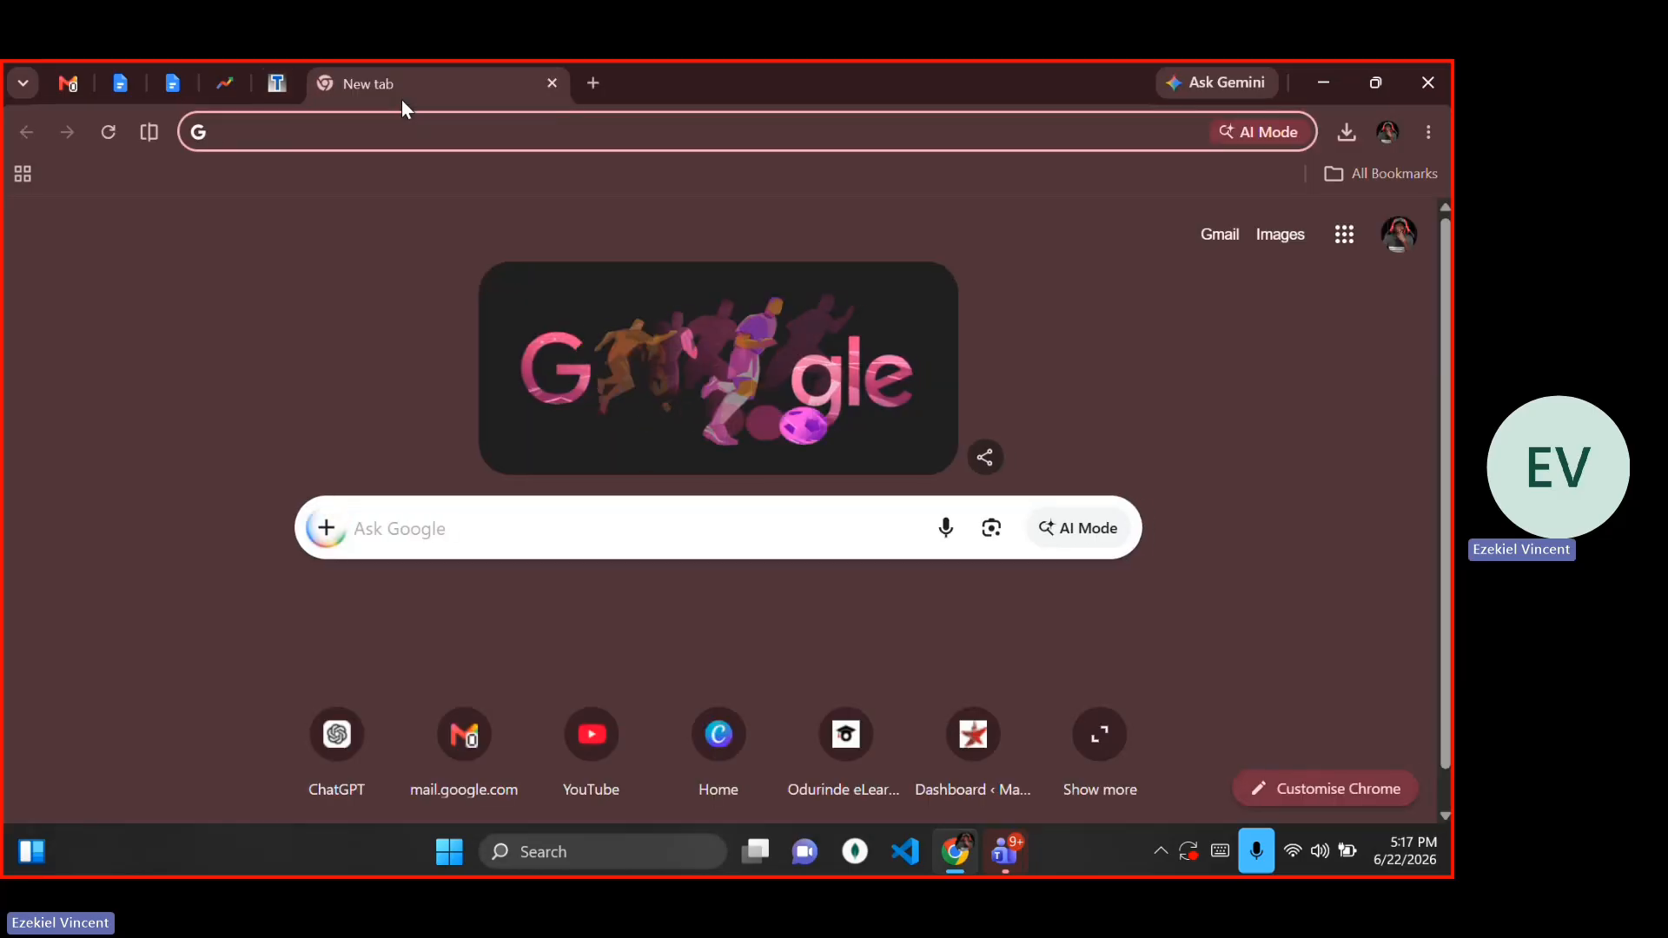
text(chatgpt.co)
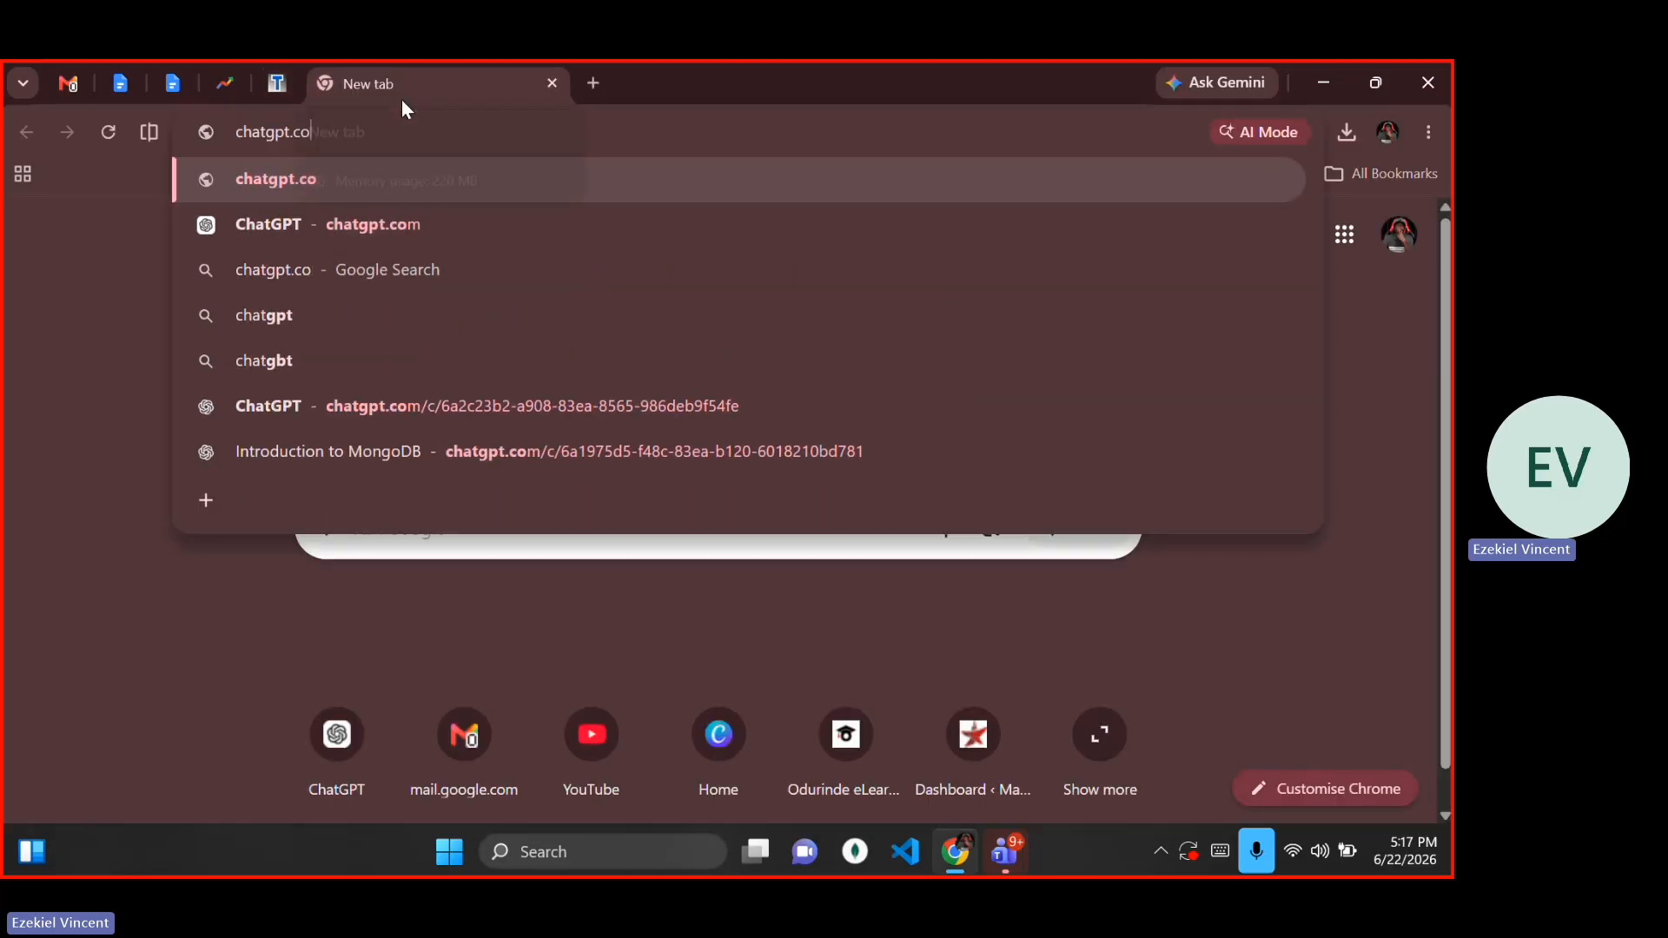
key(Delete)
key(Return)
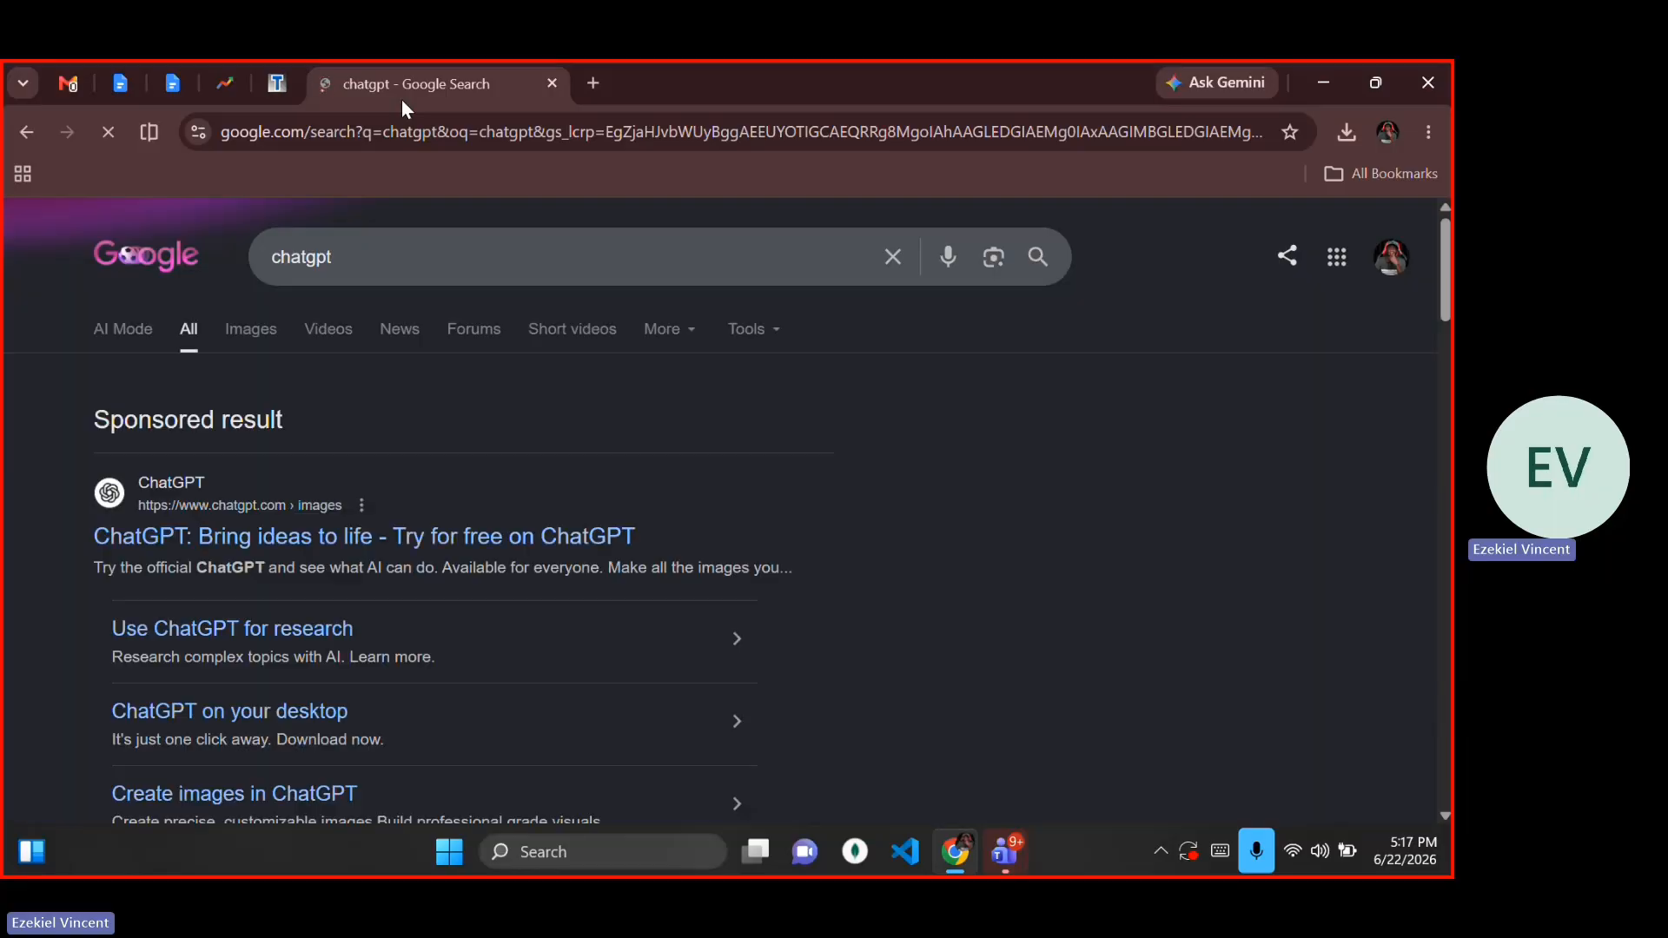
click(416, 548)
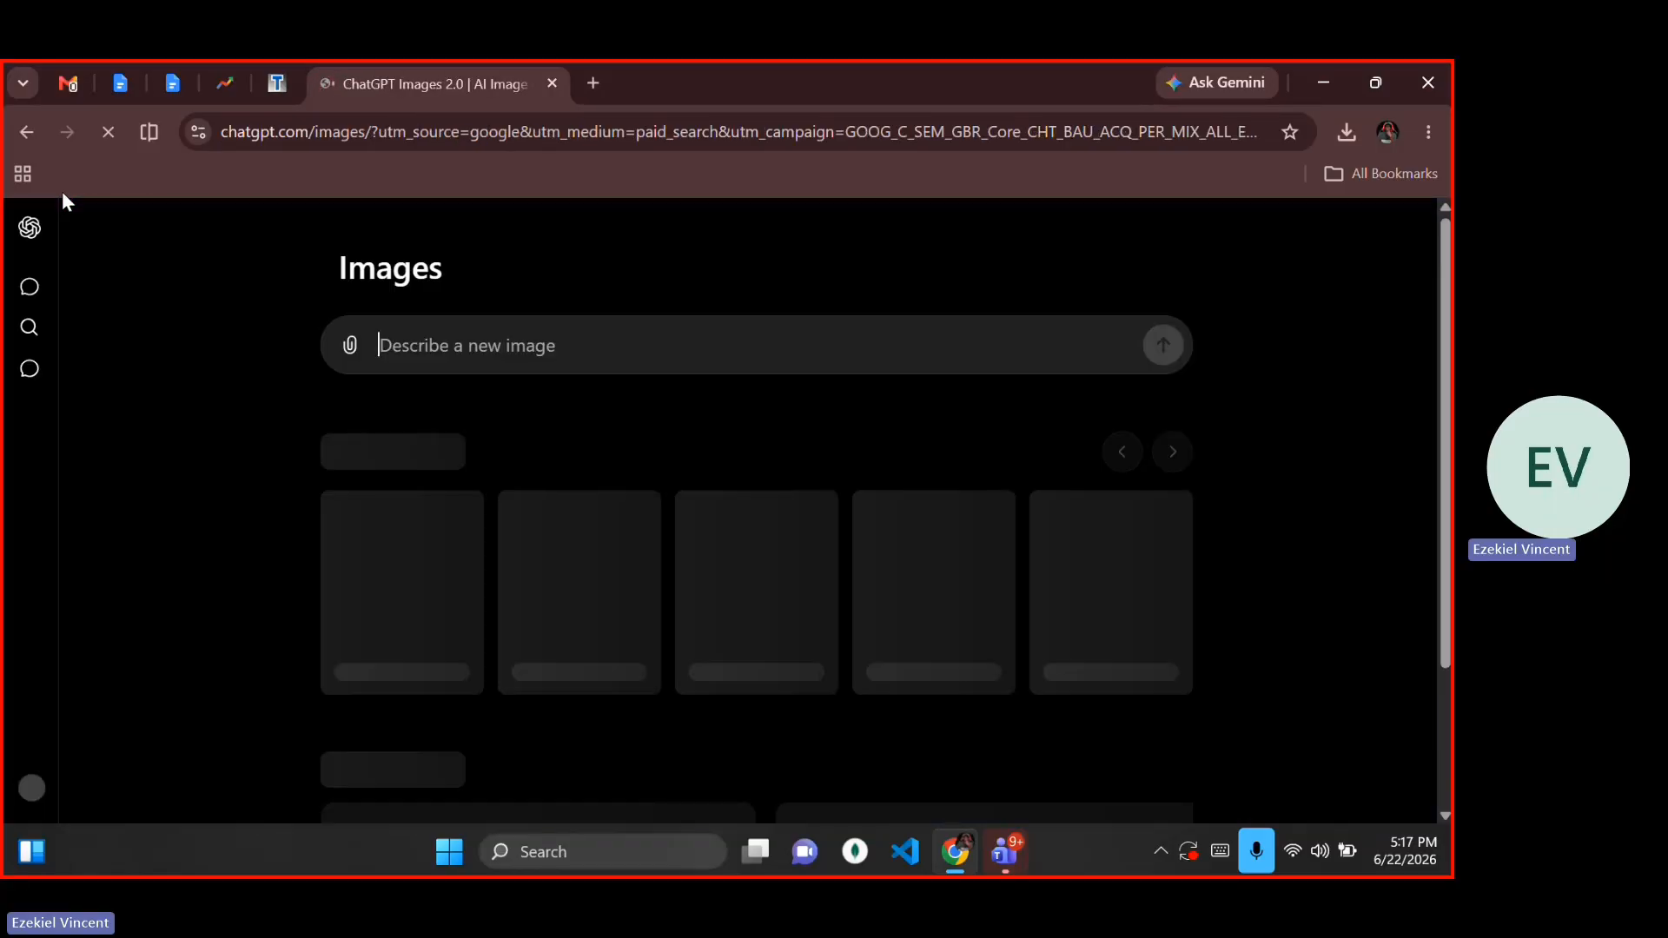
click(426, 328)
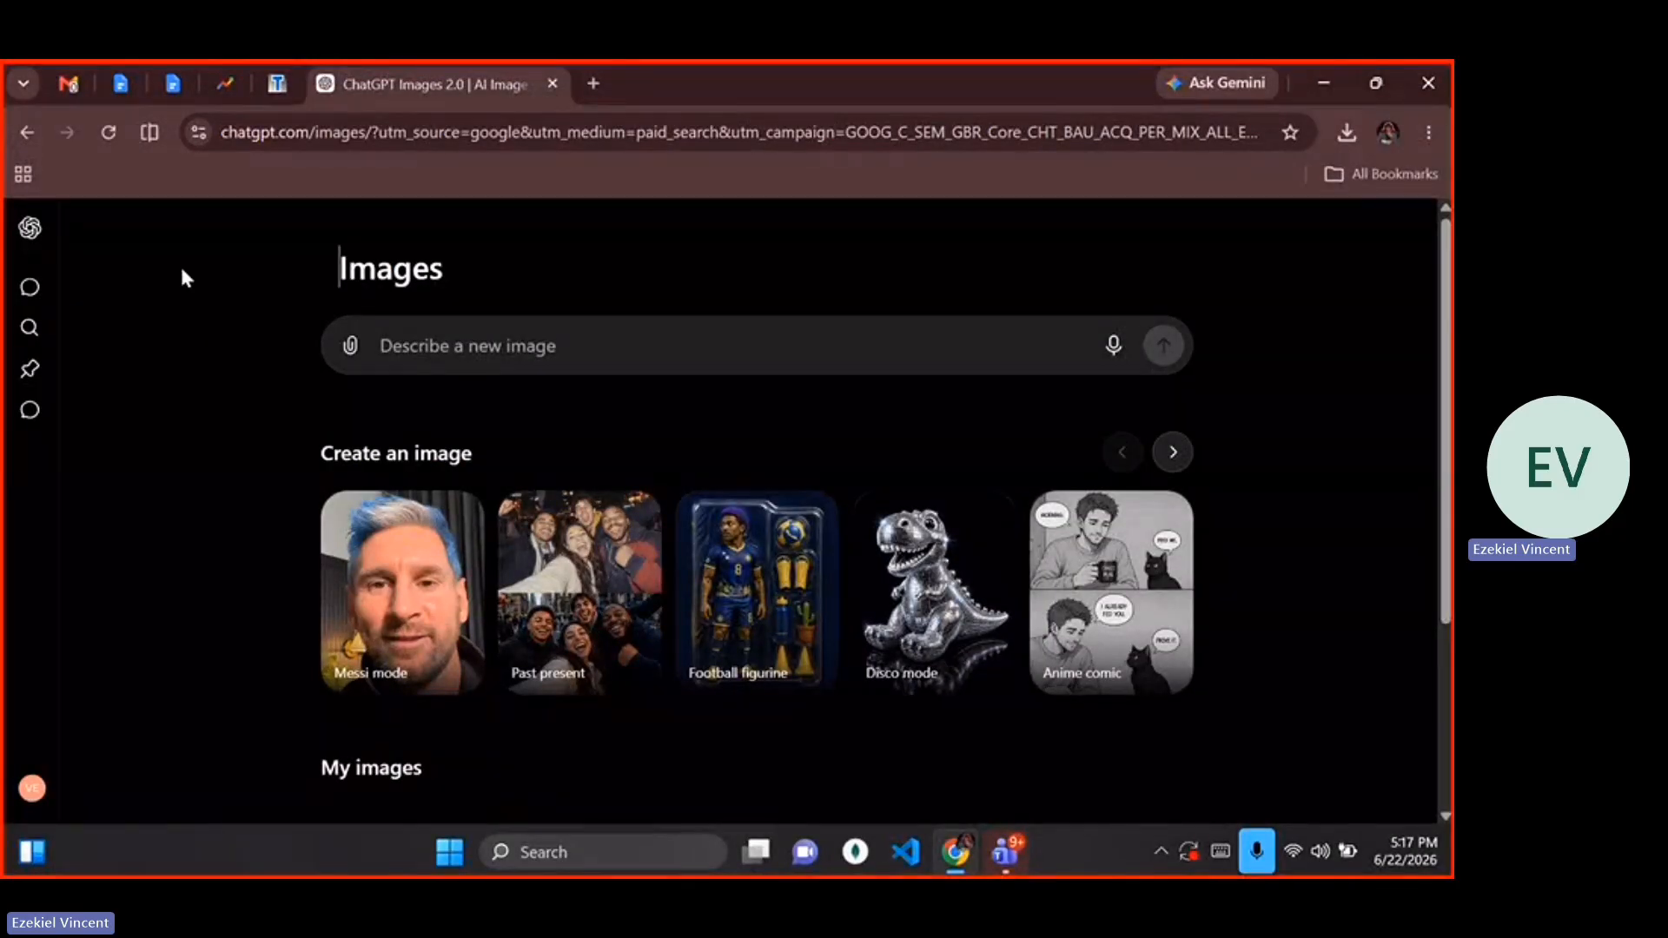
click(32, 292)
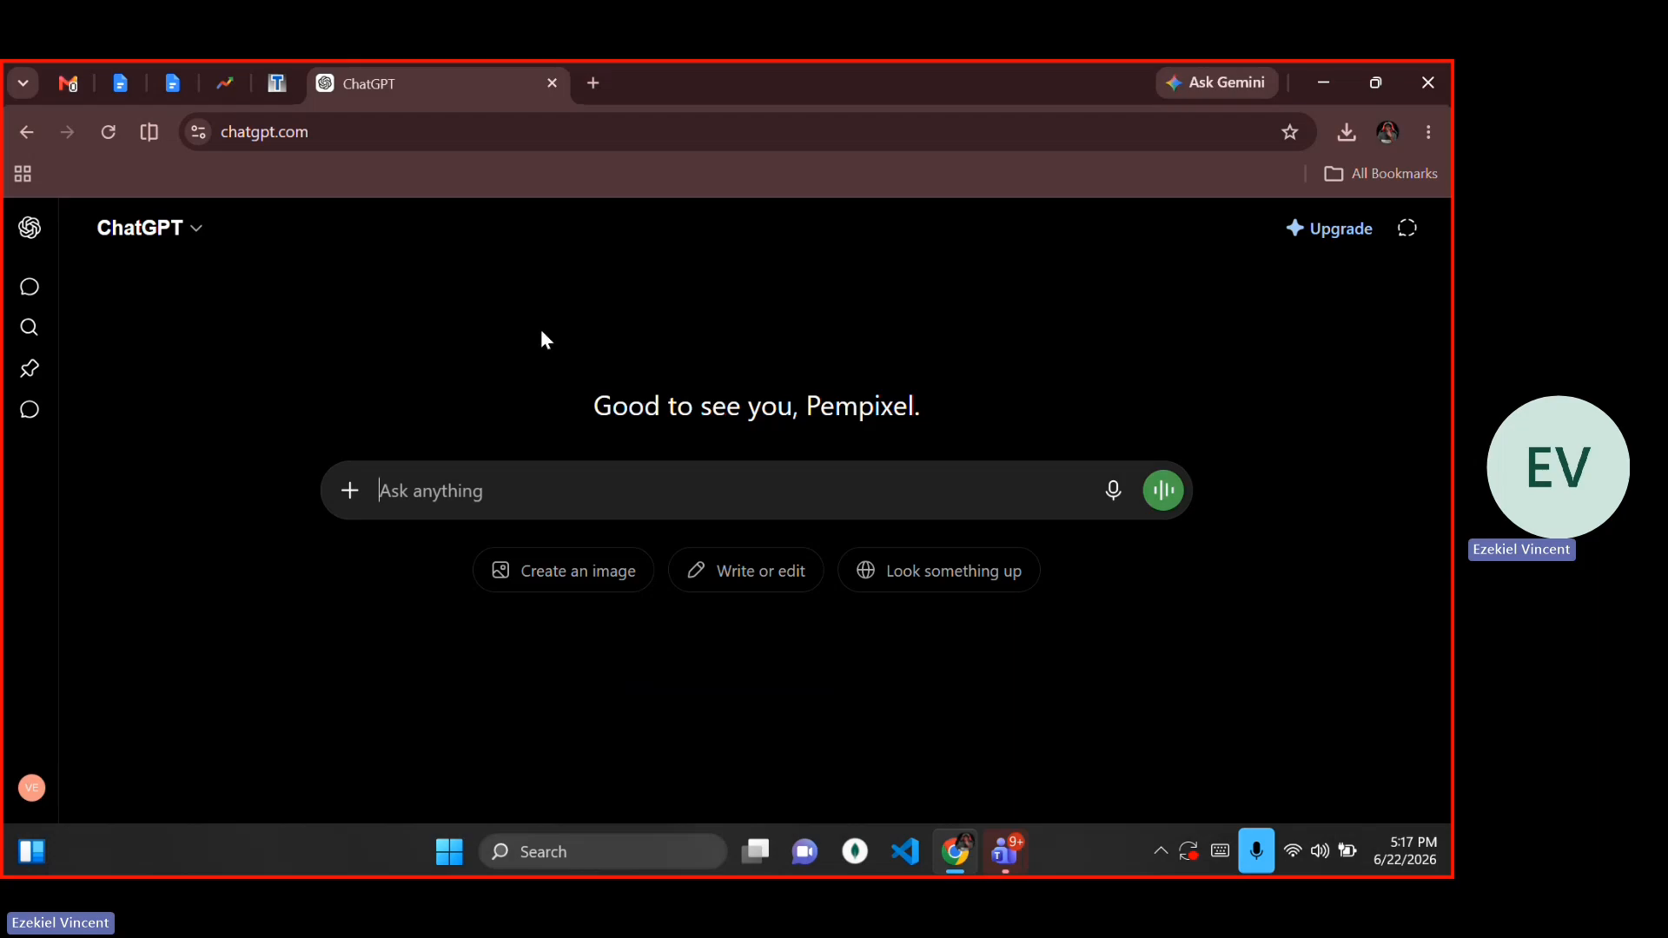
Step: Replace the [INSERT BLOG TITLE] placeholder in the SEO VIRAL (BLOG PROMPT) document with the copied title "Best Anti-aging products for Glowing Skin (That Actually Work)"
click(120, 87)
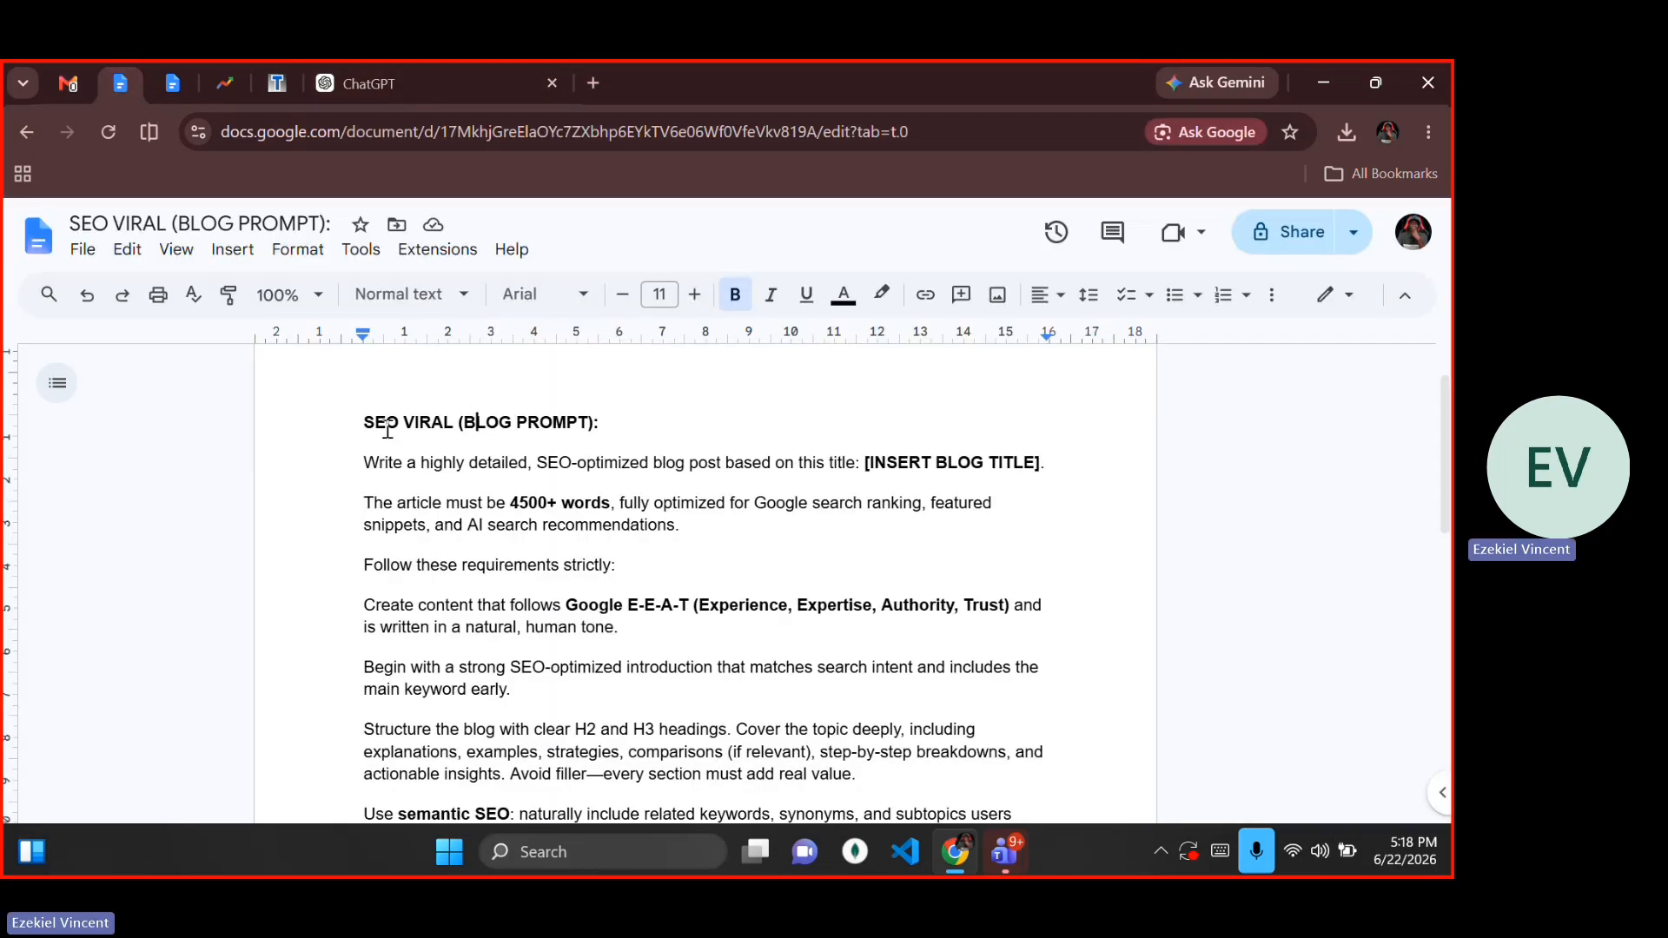
click(615, 426)
key(Right)
key(Right)
key(Right)
key(Right)
key(Right)
key(Right)
key(Right)
key(Right)
key(Right)
key(Right)
key(Right)
key(Right)
key(Right)
key(Right)
key(Right)
key(Right)
key(Right)
key(Right)
key(Right)
key(Right)
key(Right)
key(Right)
key(Right)
key(Right)
key(Right)
key(Right)
key(Right)
key(Right)
key(Right)
key(Right)
key(Right)
key(Right)
key(Right)
key(Right)
key(Right)
key(Right)
key(Right)
key(Right)
key(Right)
key(Right)
key(Right)
key(Right)
key(Right)
key(Left)
key(Left)
key(Left)
key(shift+Right)
key(shift+Right)
key(shift+Right)
key(shift+Right)
key(shift+Right)
key(shift+Right)
key(shift+Right)
key(shift+Right)
key(shift+Right)
key(shift+Right)
key(shift+Right)
key(shift+Right)
key(shift+Right)
key(shift+Right)
key(shift+Right)
key(shift+Right)
key(shift+Right)
key(shift+Right)
key(shift+Right)
key(shift+Right)
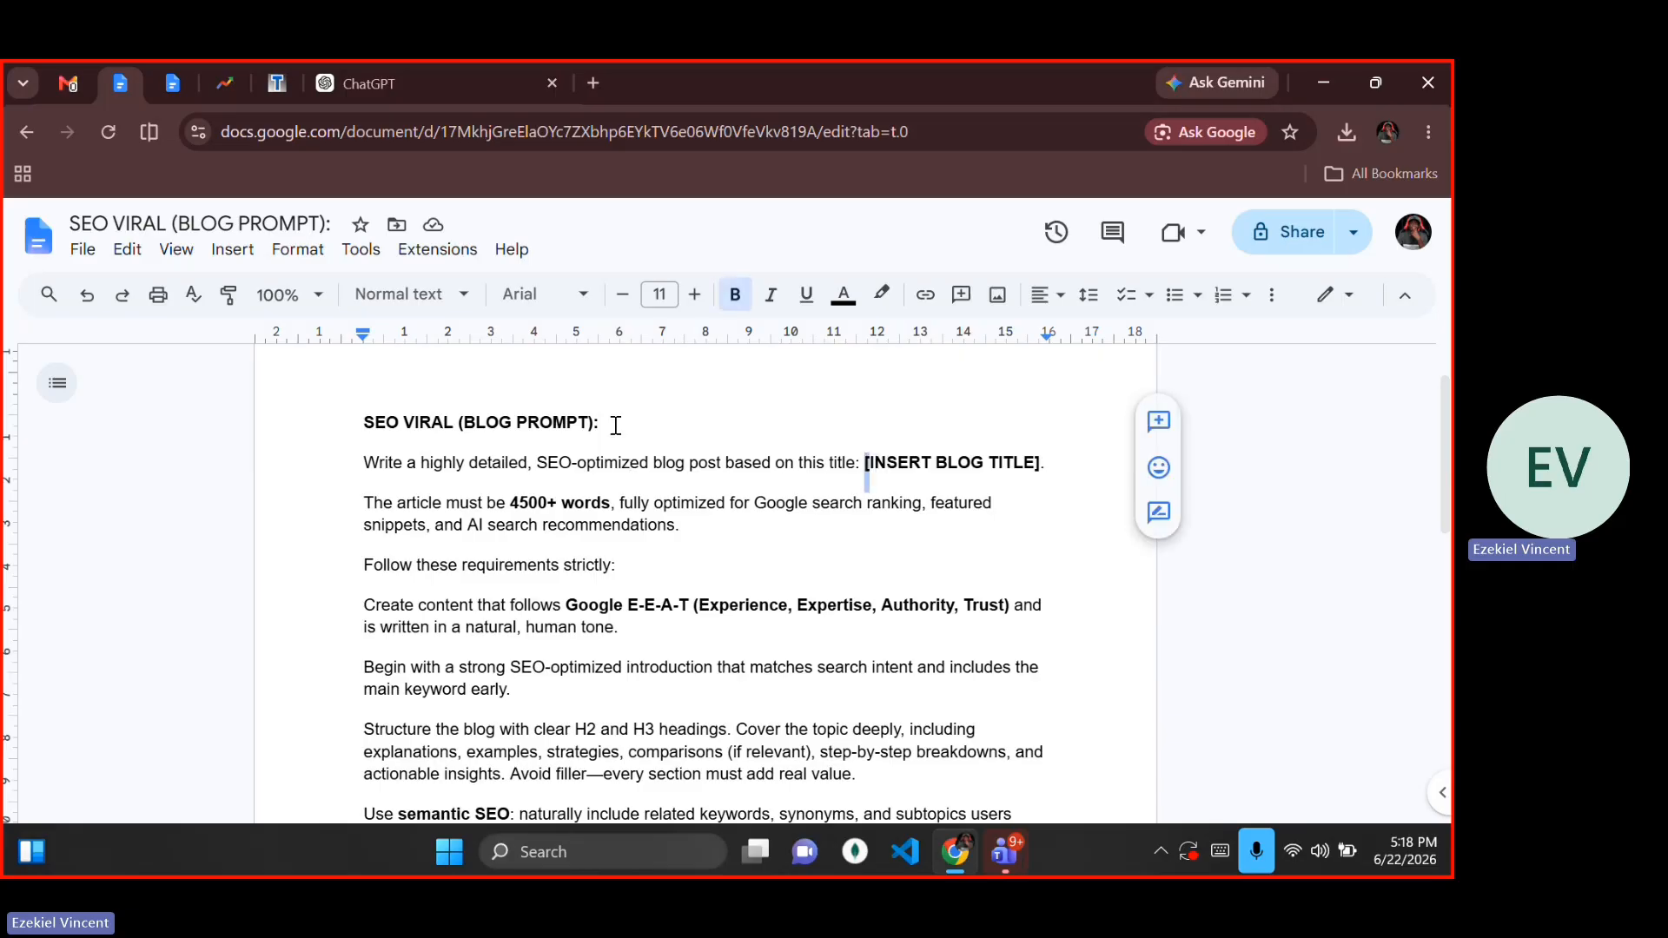
key(Left)
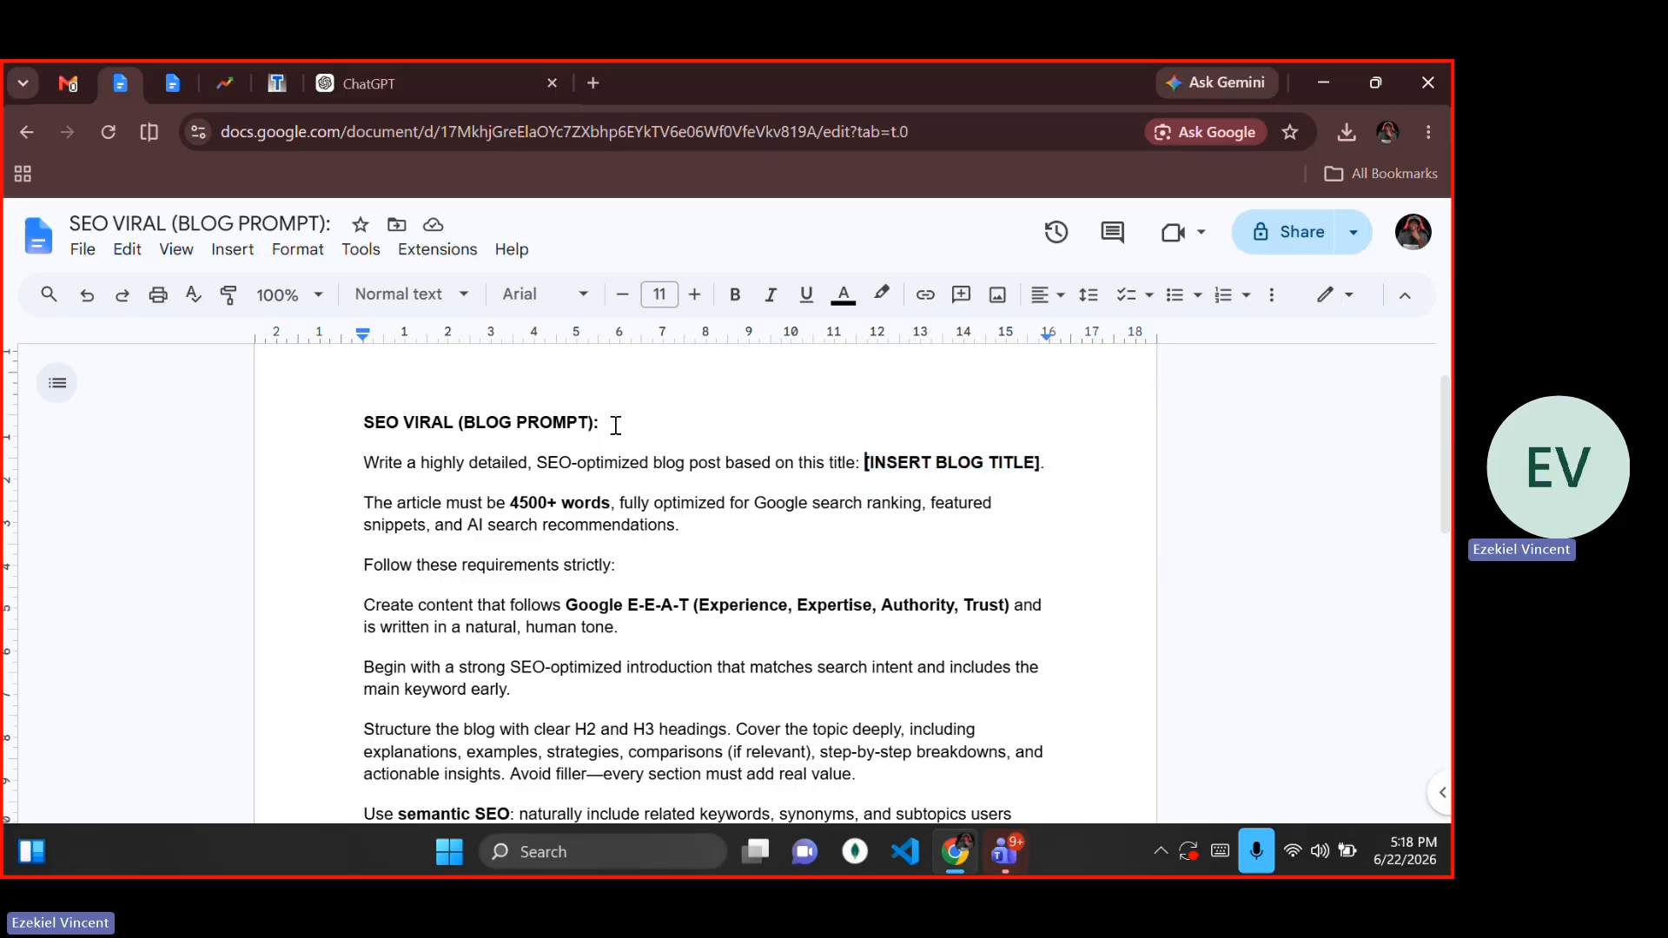
key(shift+Right)
key(shift+Right)
key(shift+Right)
key(shift+Right)
key(shift+Right)
key(shift+Right)
key(shift+Right)
key(shift+Right)
key(shift+Right)
key(shift+Right)
key(shift+Right)
key(shift+Right)
key(shift+Right)
key(shift+Right)
key(shift+Right)
key(shift+Right)
key(shift+Right)
key(shift+Right)
key(shift+Right)
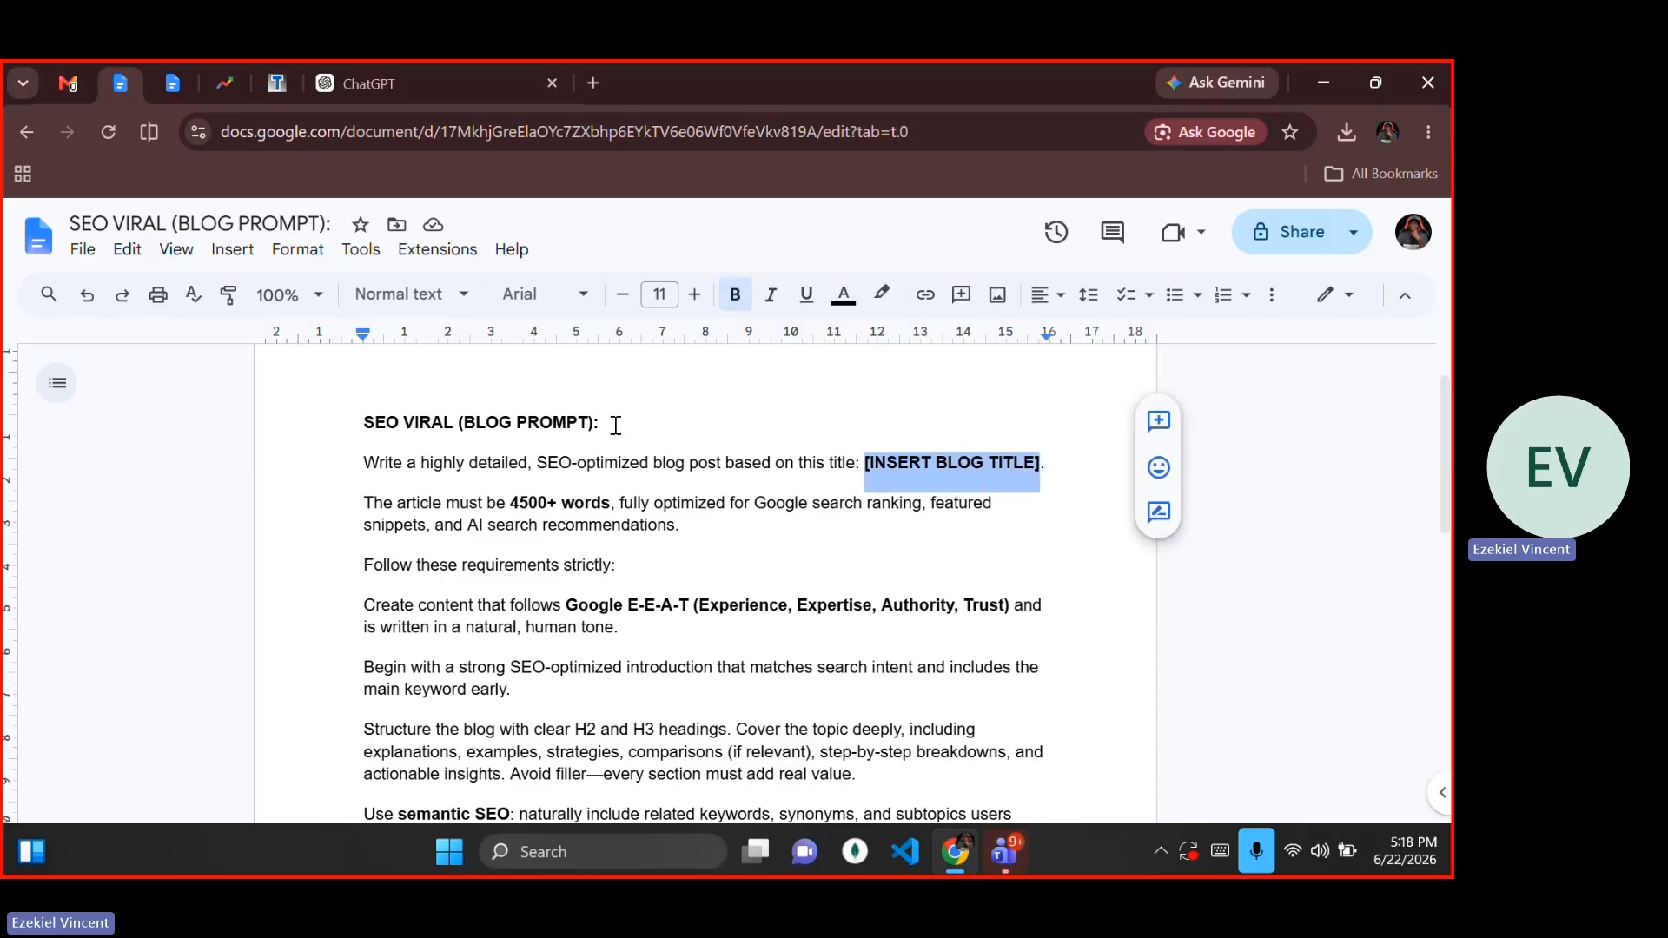
click(174, 84)
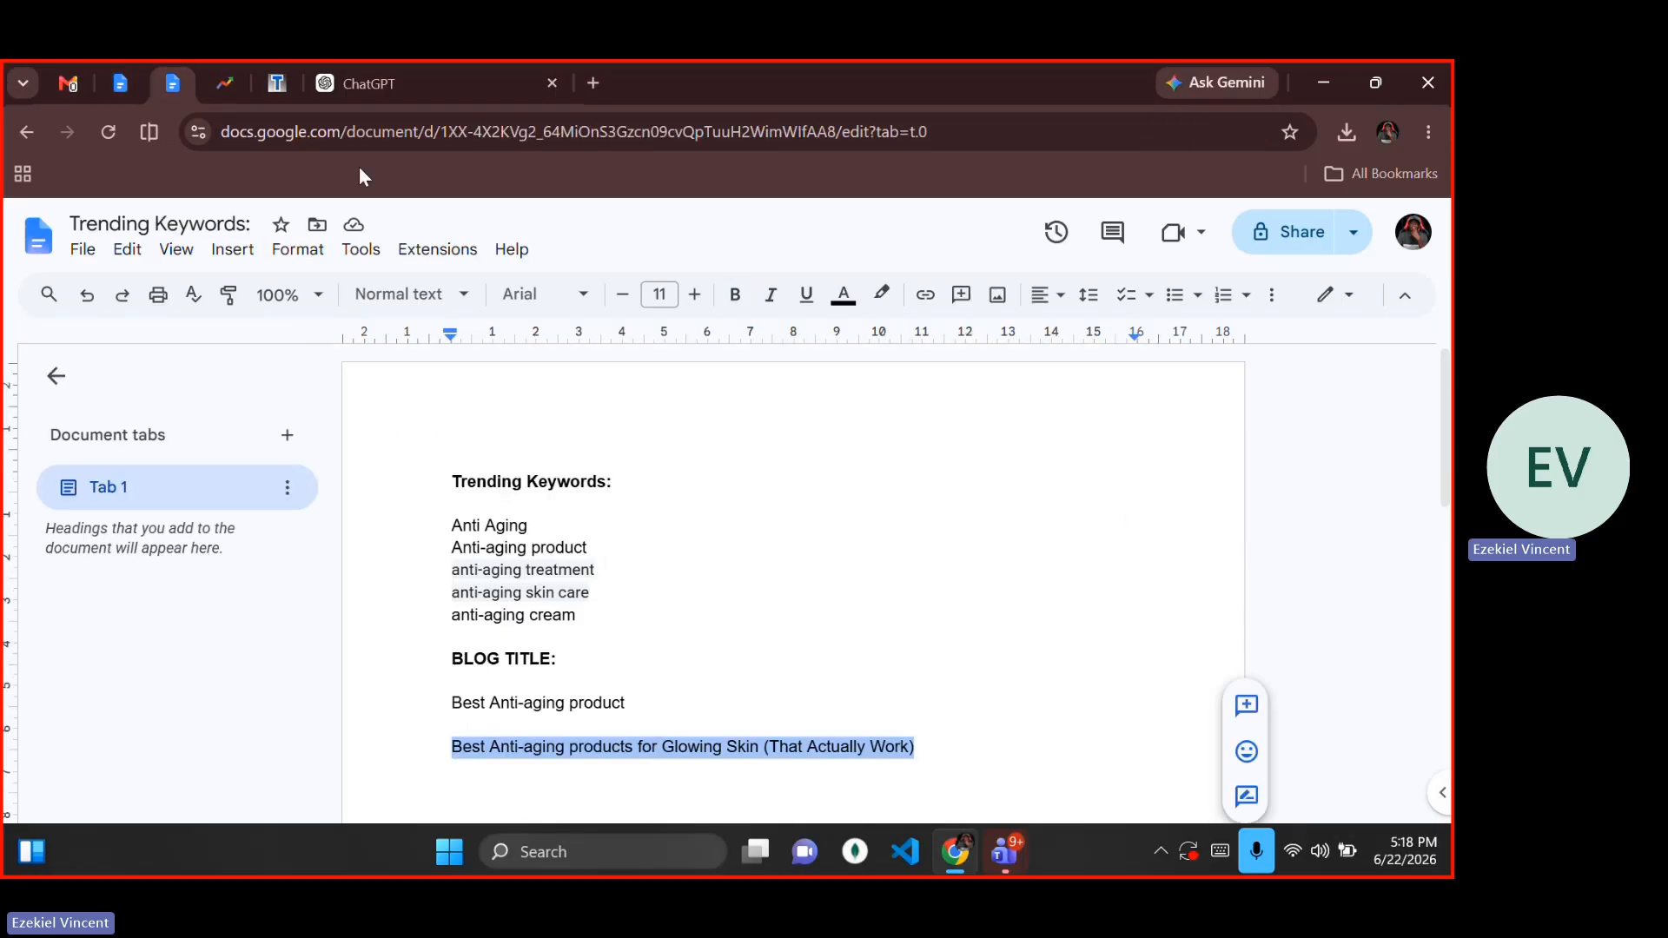
click(278, 84)
click(513, 331)
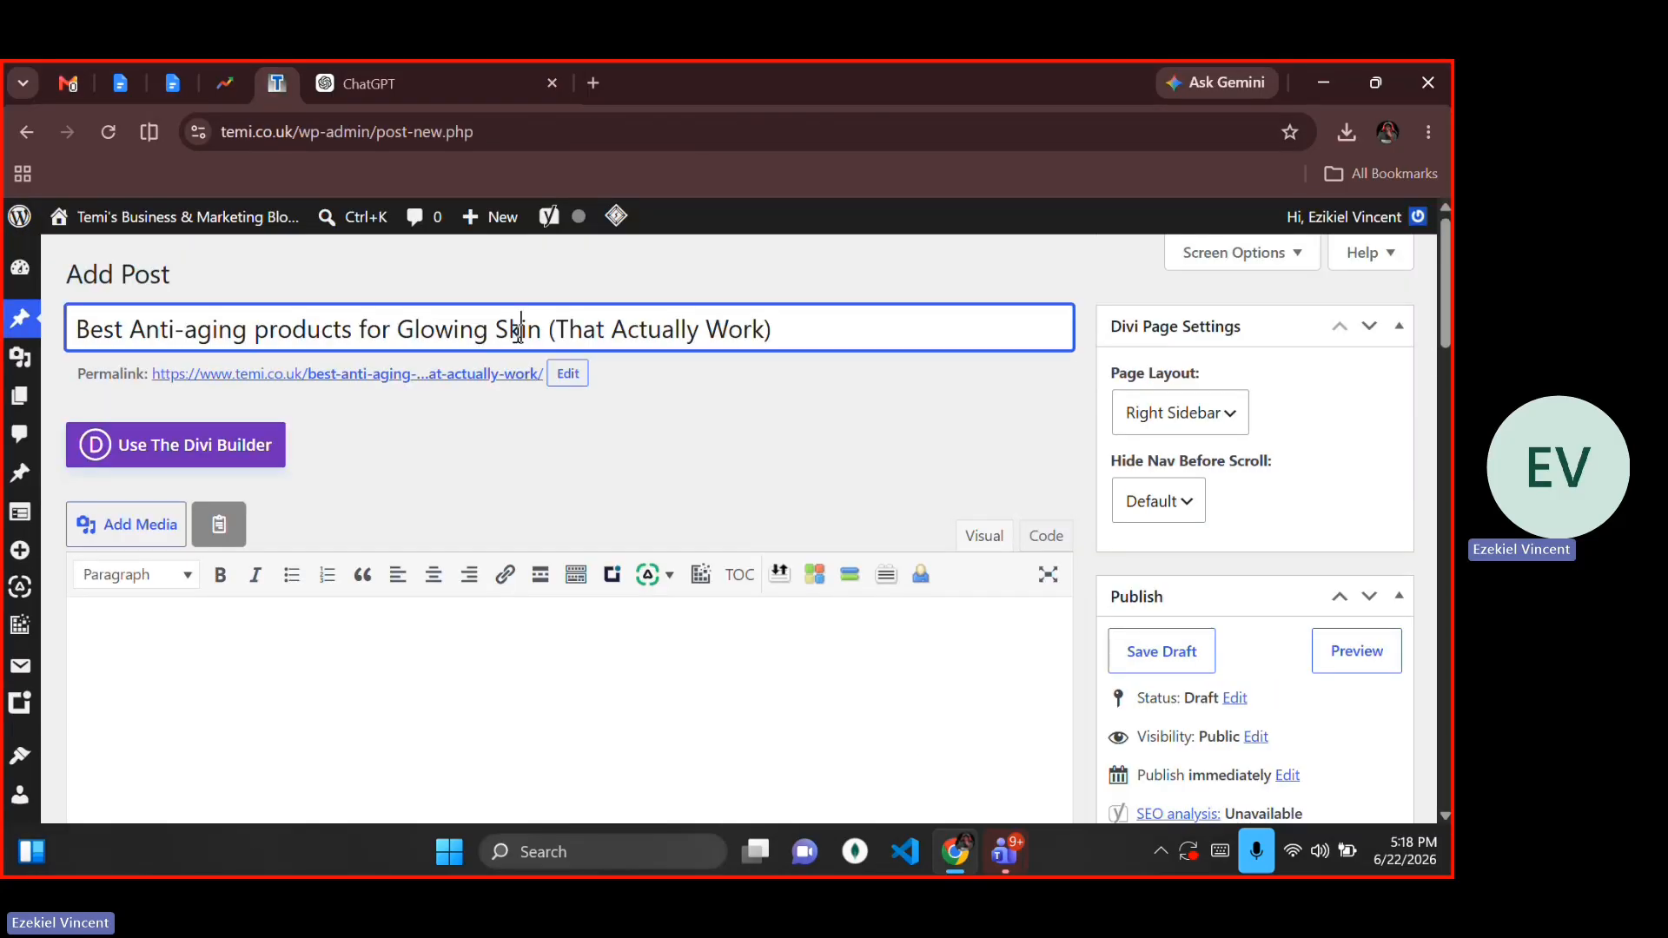
key(ctrl+a)
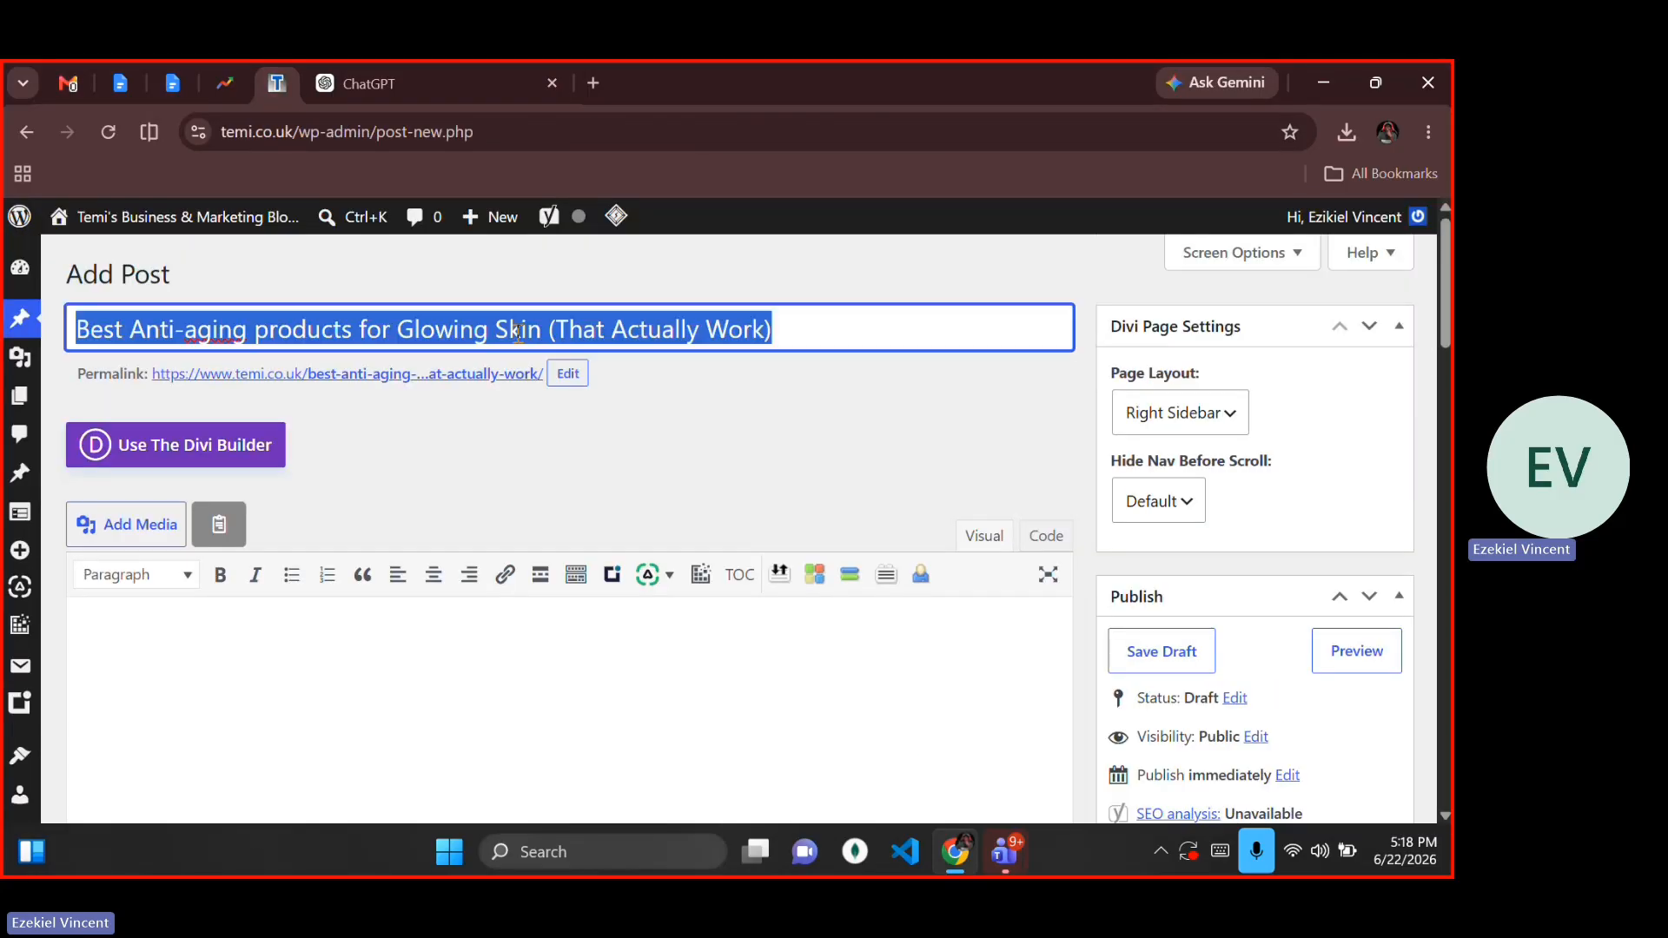
click(165, 76)
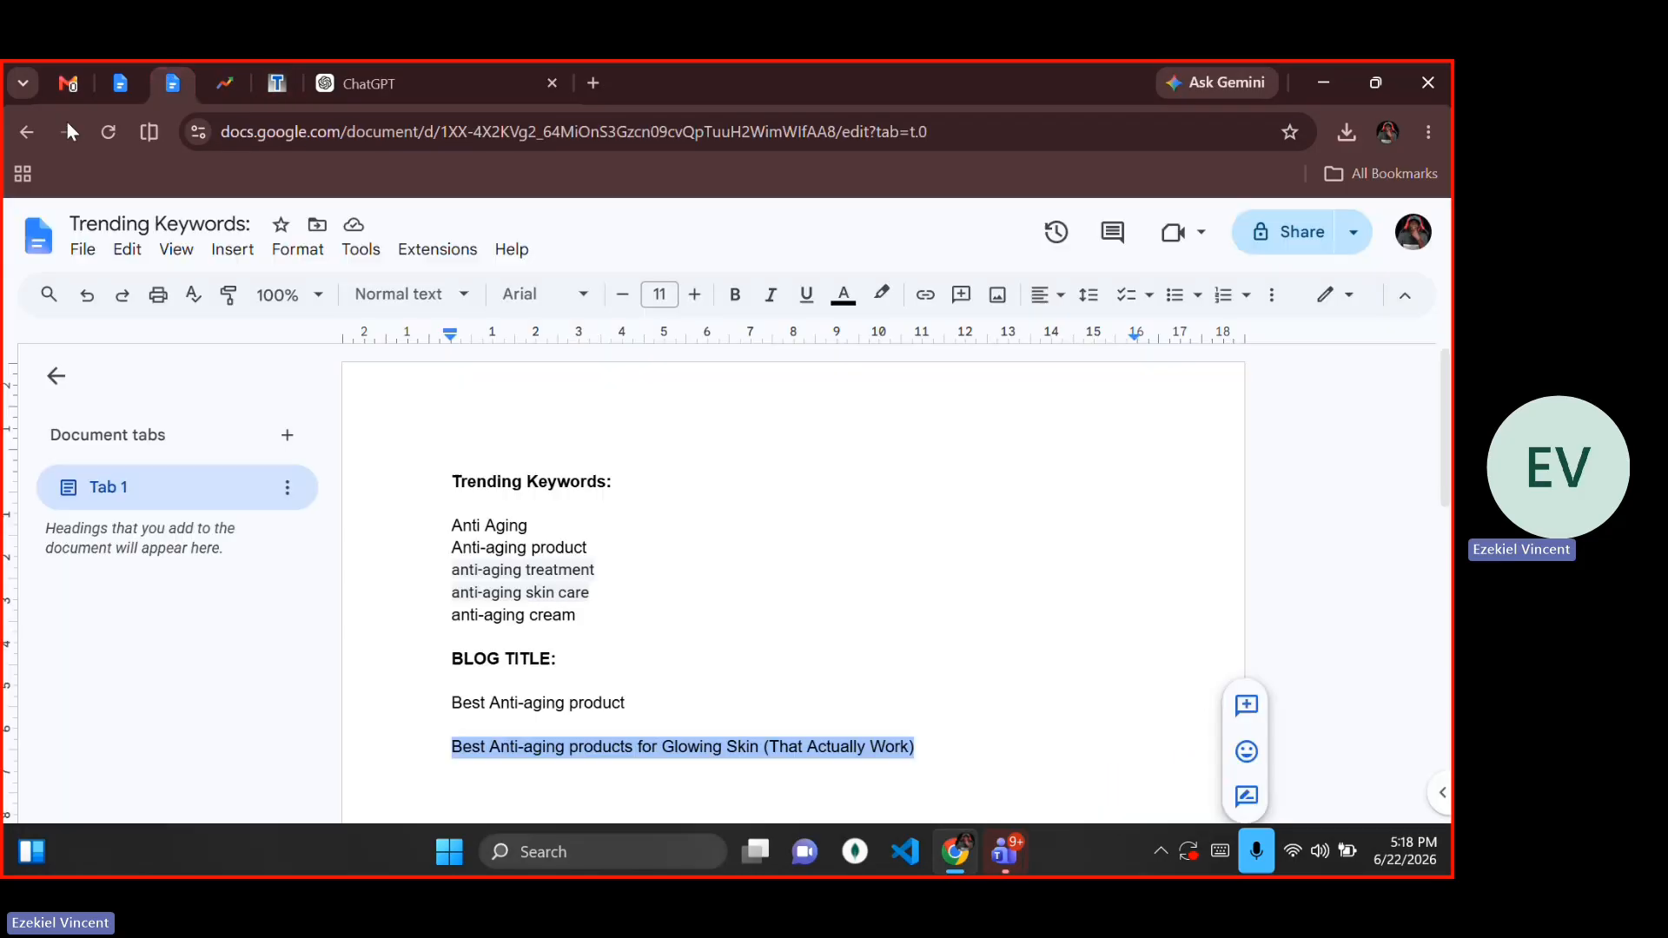
click(118, 87)
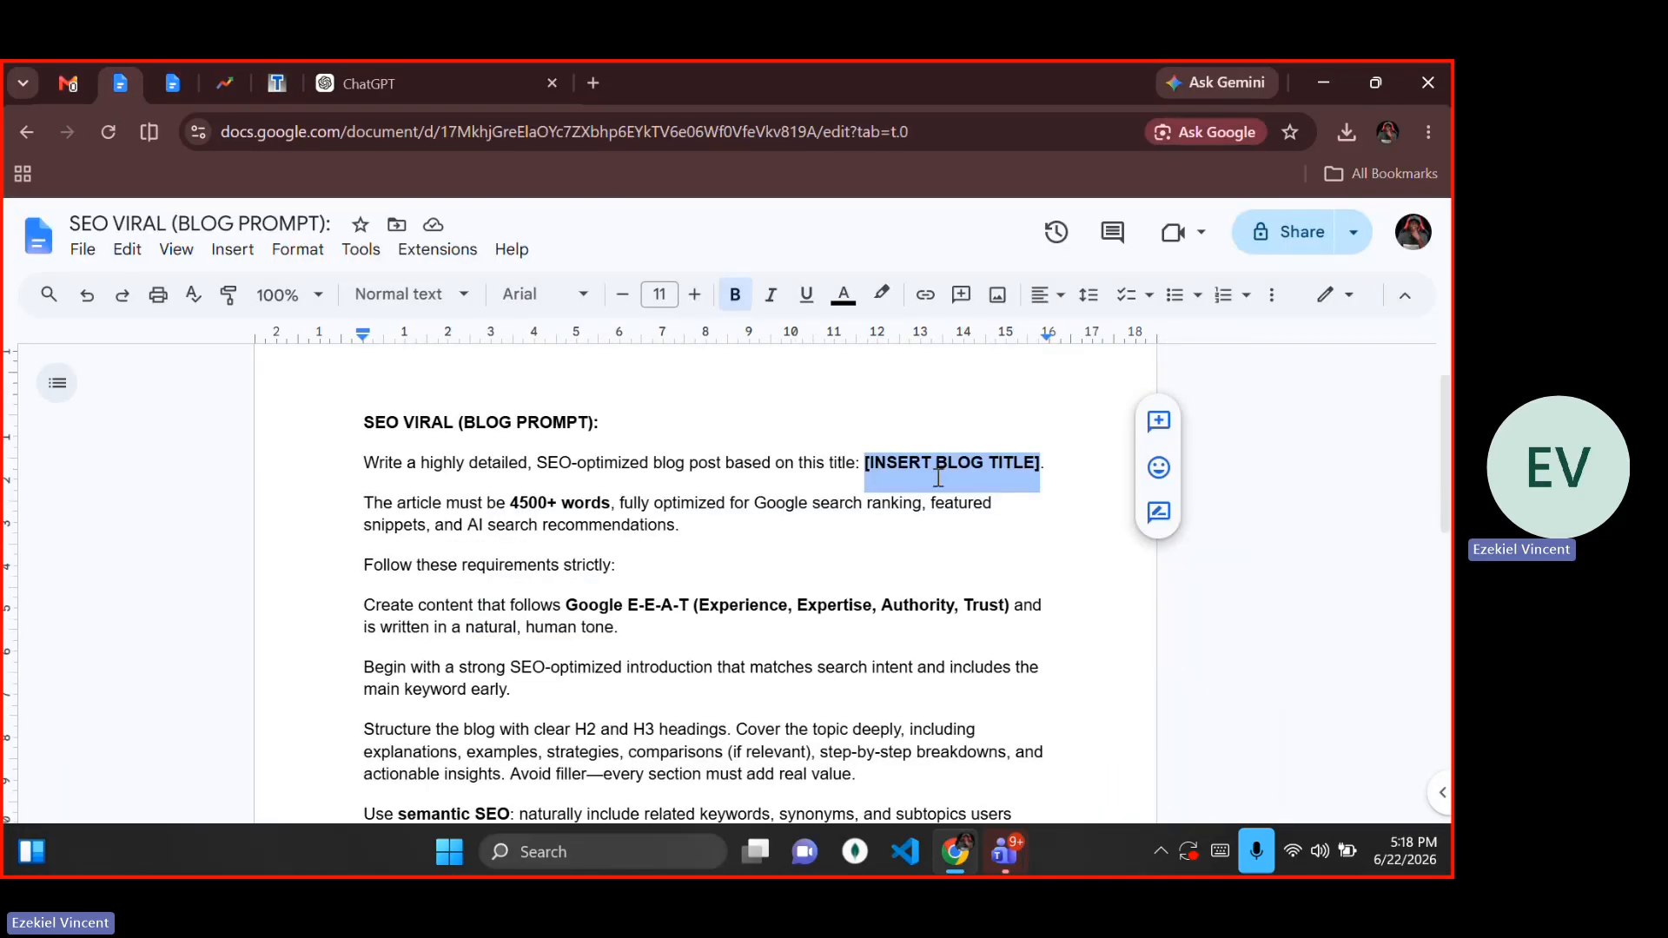
right_click(936, 477)
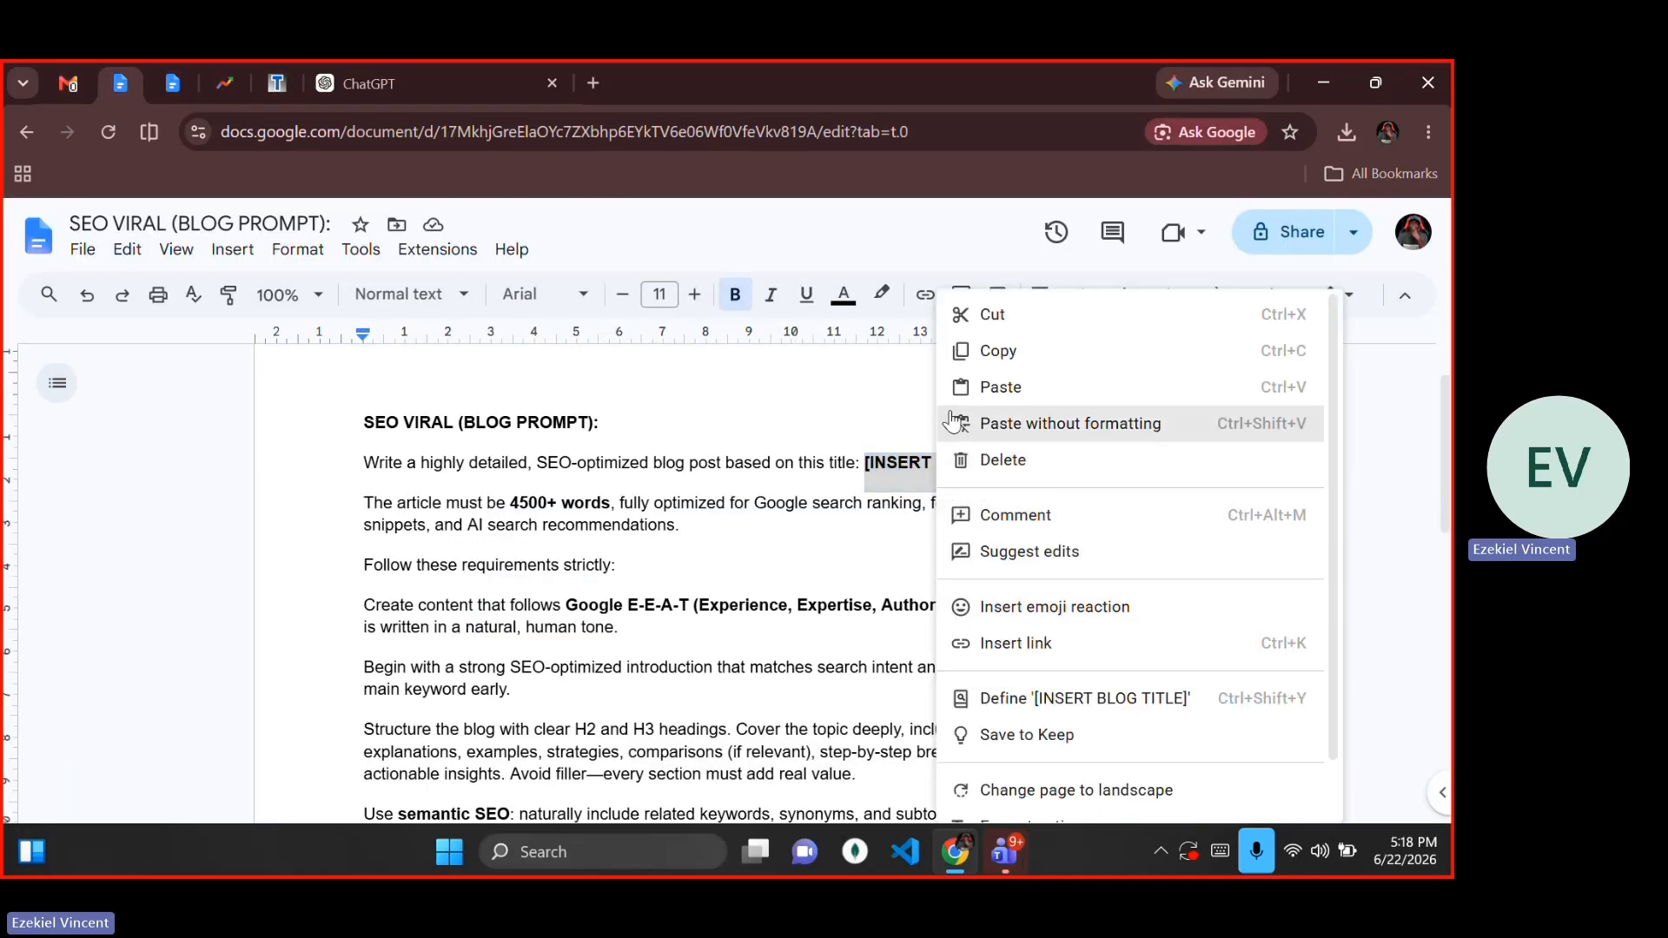
click(985, 395)
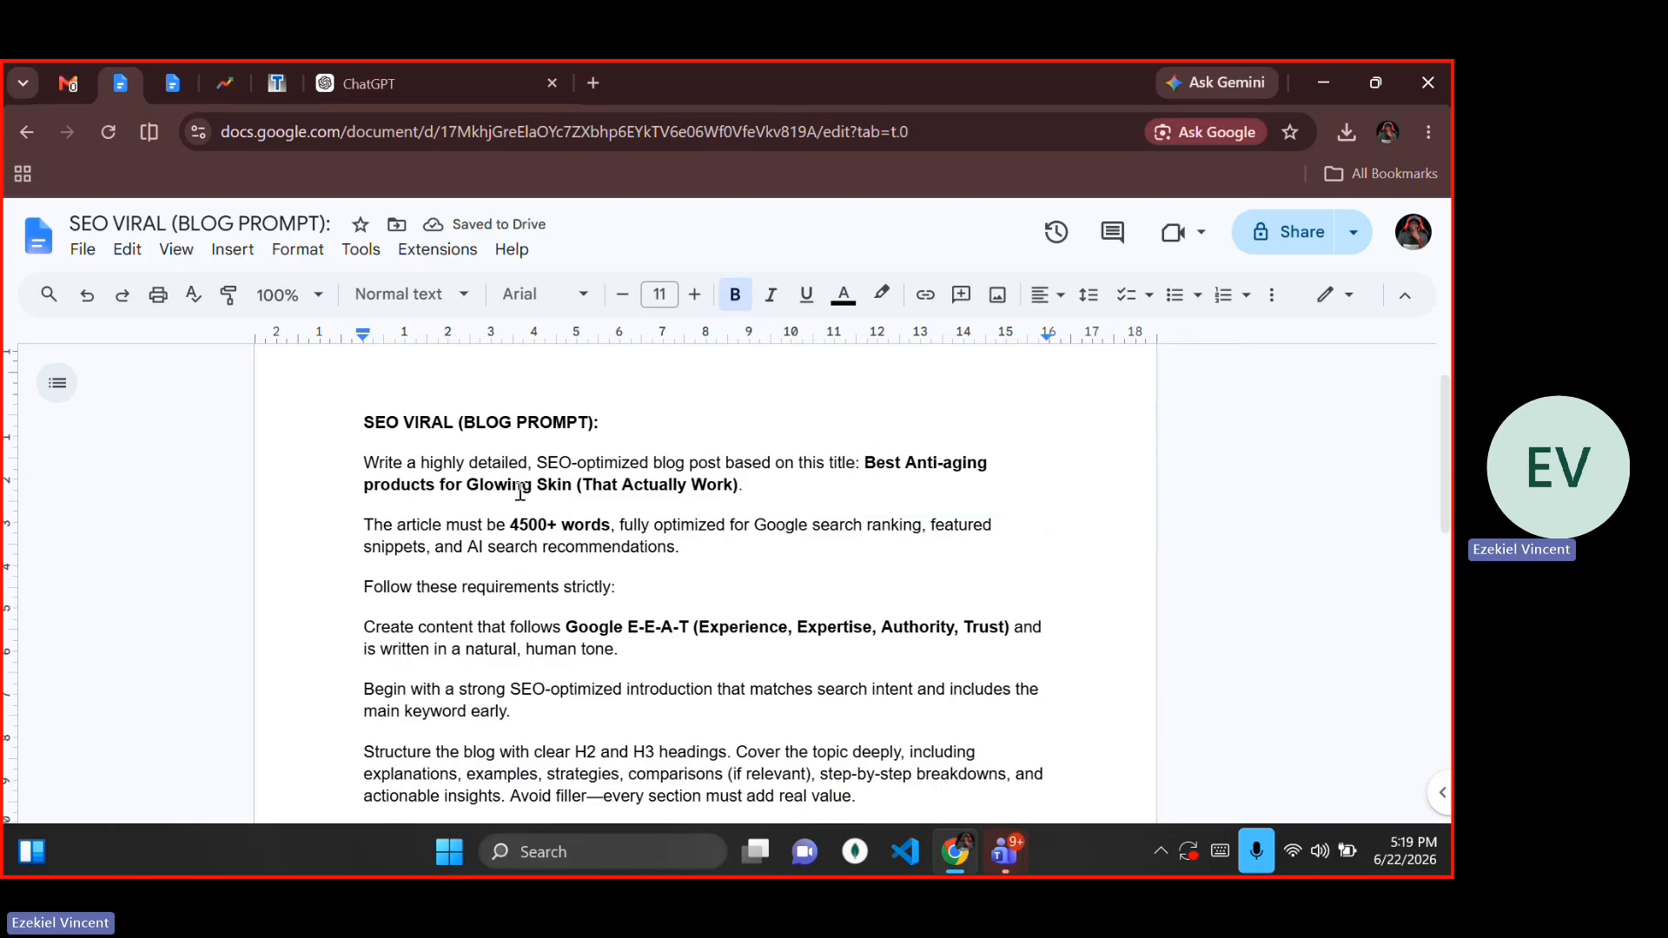
Step: Review the blog prompt's requirements from the title line down to the final FAQ and writing-style instructions
scroll(530, 497, down, 3)
scroll(520, 492, up, 1)
scroll(520, 492, up, 1)
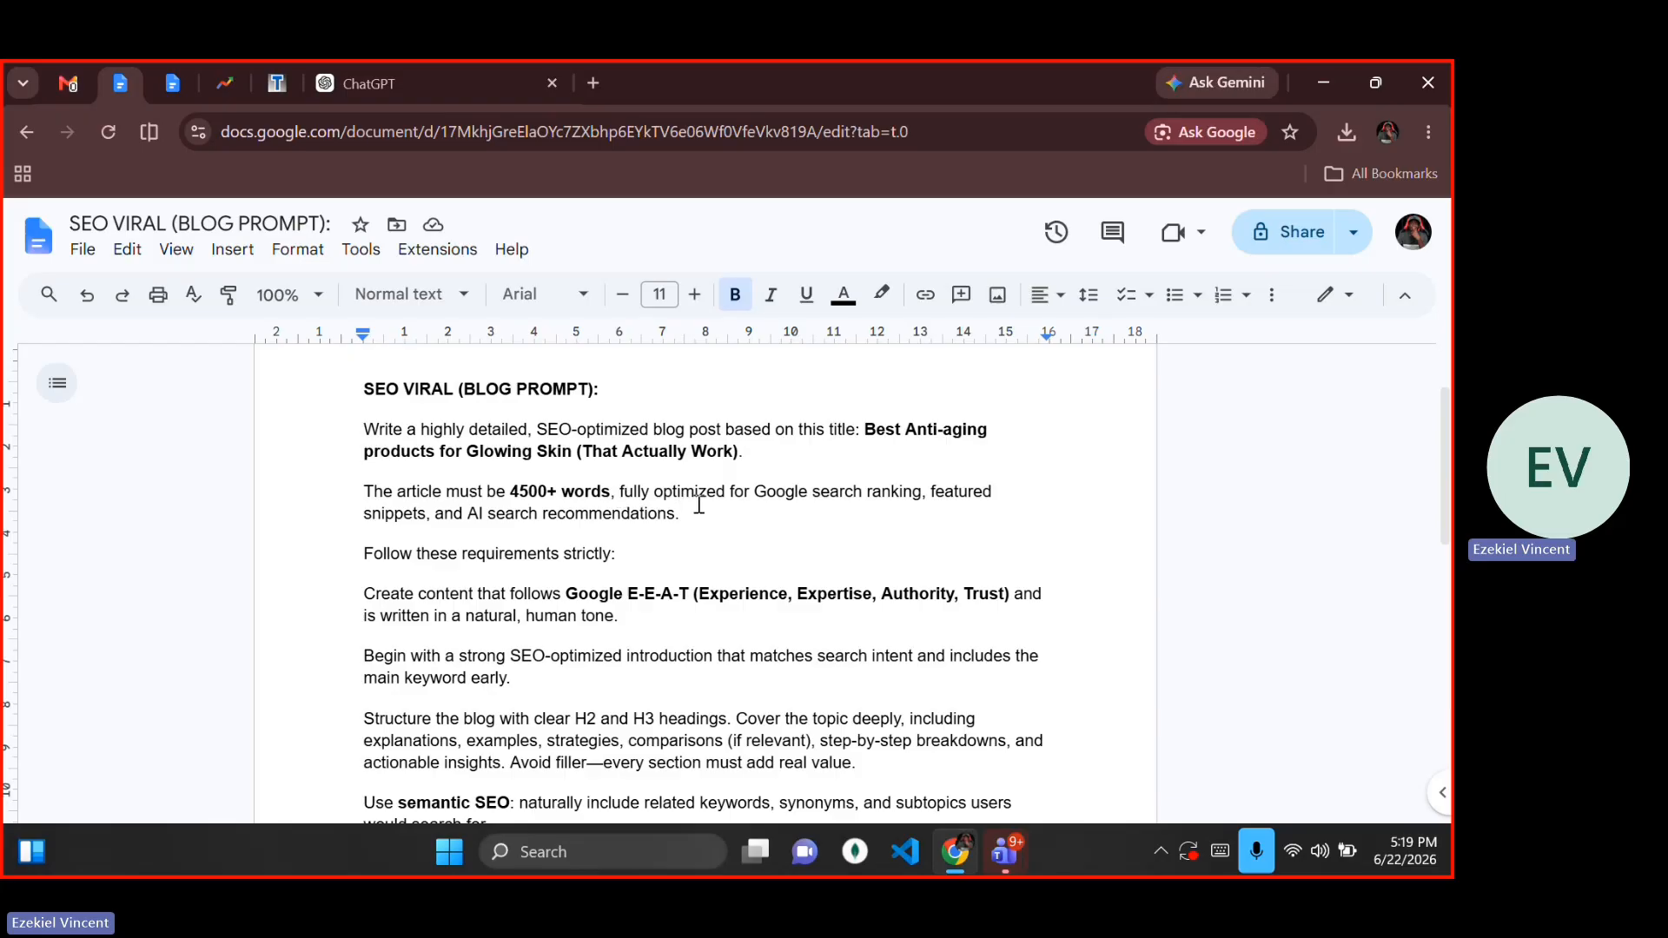
scroll(765, 504, down, 2)
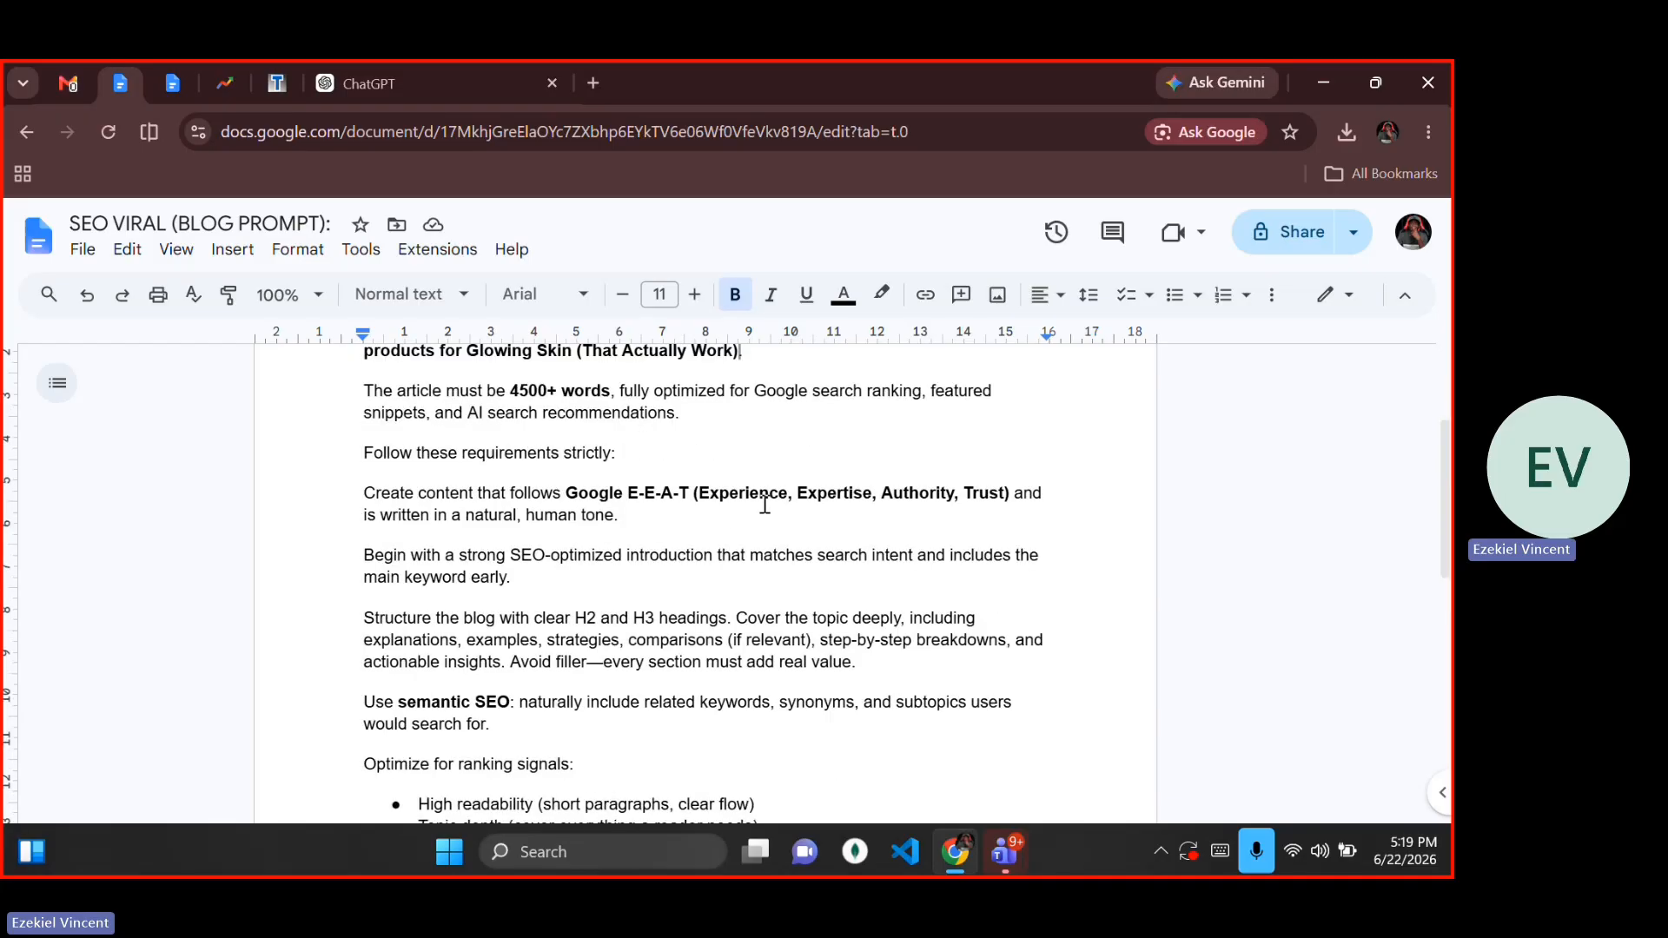
click(899, 440)
click(706, 414)
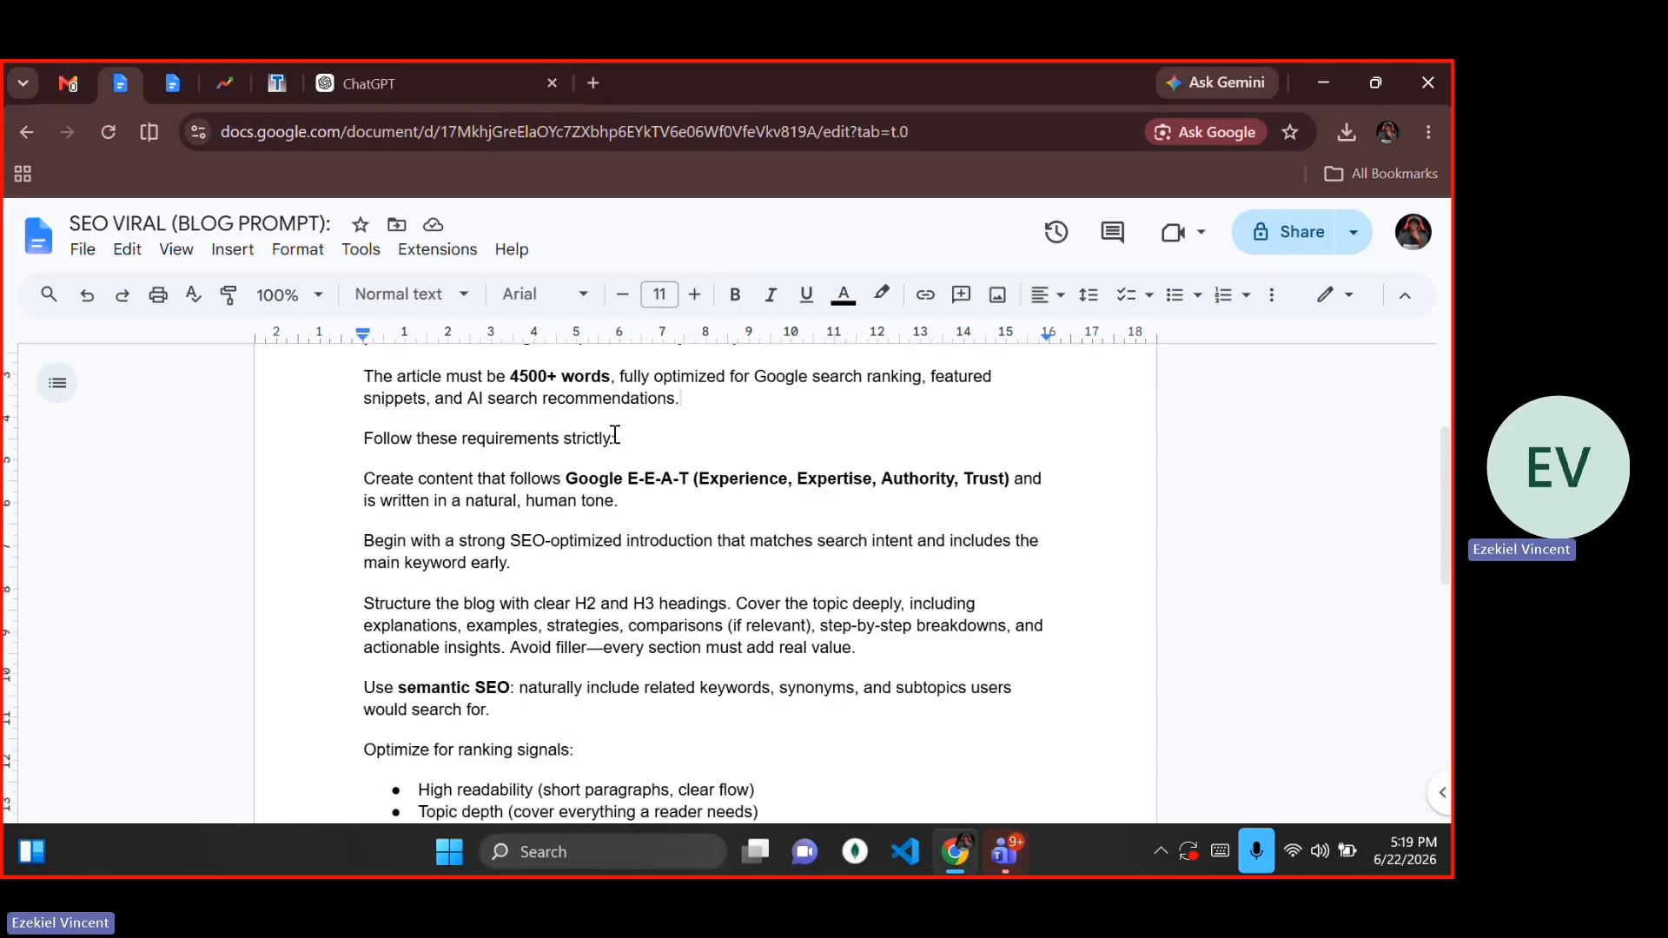
click(588, 649)
scroll(736, 607, down, 2)
scroll(735, 607, down, 5)
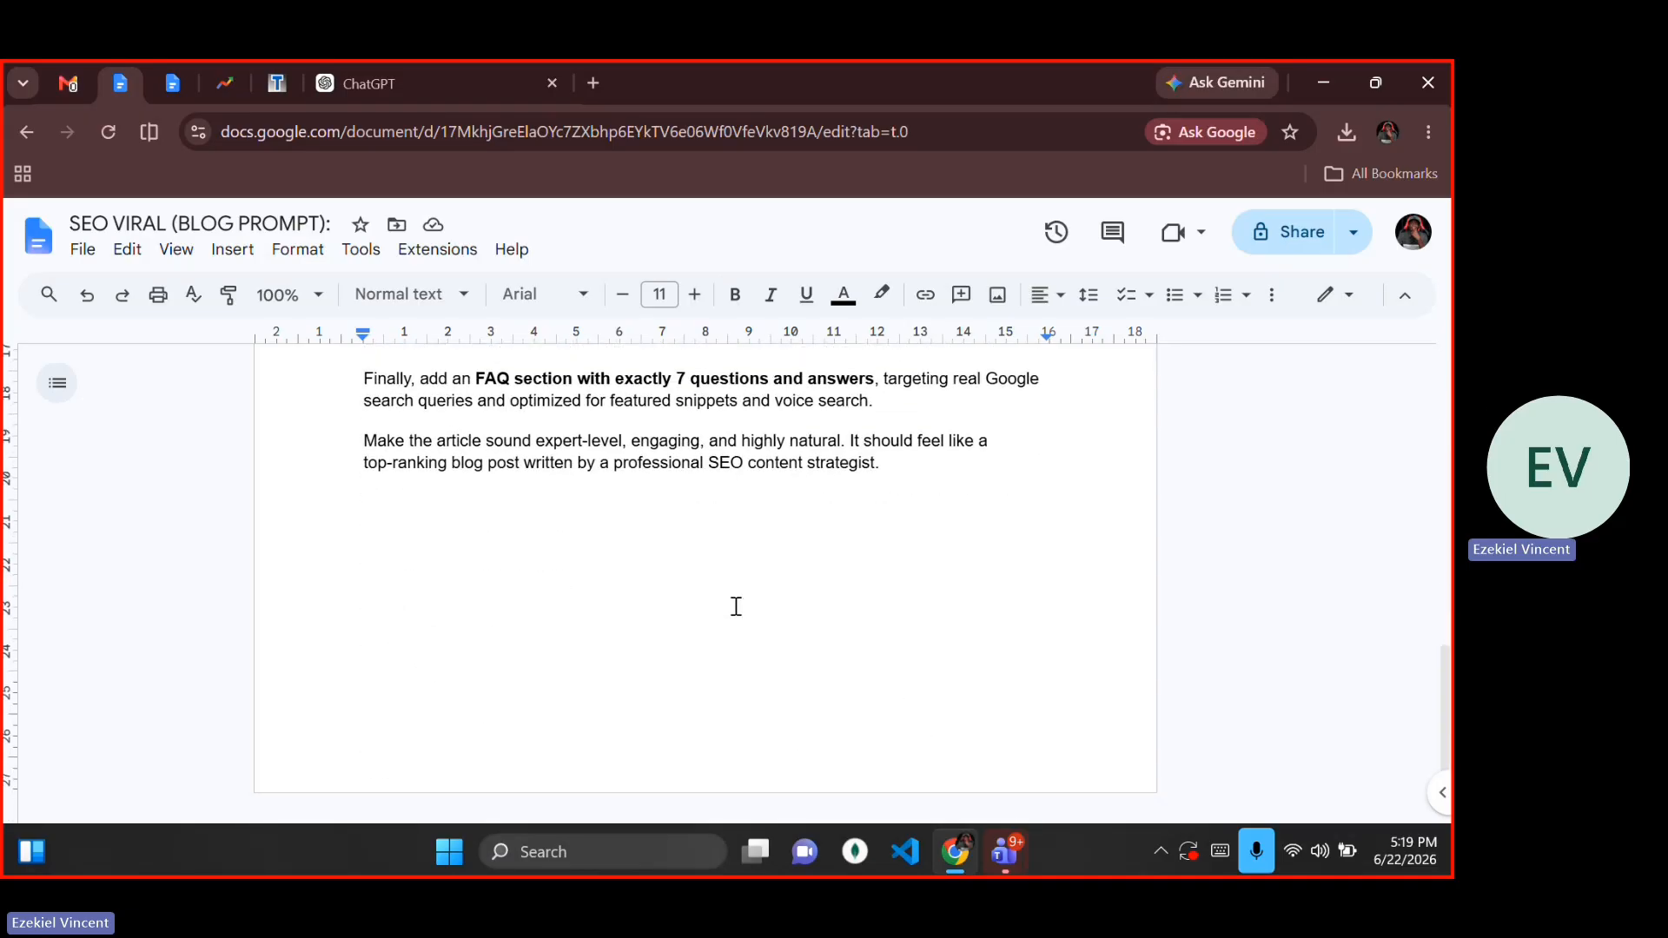
Step: Copy the whole blog prompt, from "Write a highly detailed, SEO-optimized blog post" to the final line, leaving out the document heading
scroll(734, 608, up, 3)
click(907, 725)
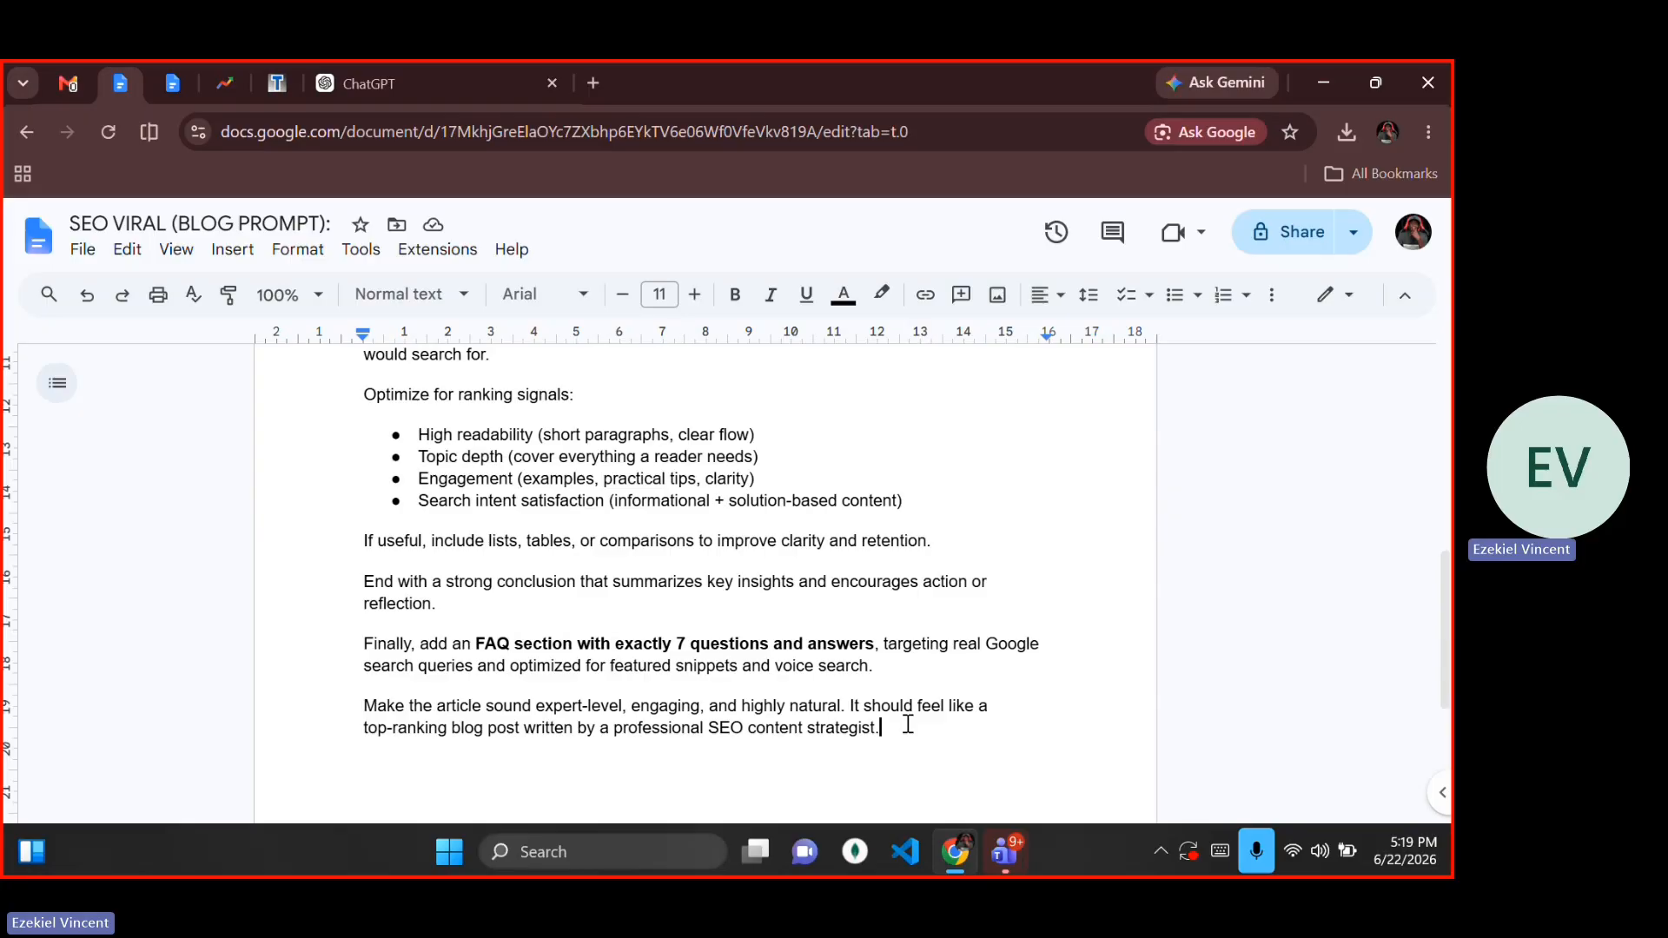
key(shift+Up)
key(shift+Up)
key(shift+Up)
key(shift+Up)
key(shift+Up)
key(shift+Up)
key(shift+Up)
key(shift+Up)
key(shift+Up)
key(shift+Up)
key(shift+Up)
key(shift+Up)
key(shift+Up)
key(shift+Up)
key(shift+Up)
key(shift+Up)
key(shift+Up)
key(shift+Up)
key(shift+Up)
key(shift+Up)
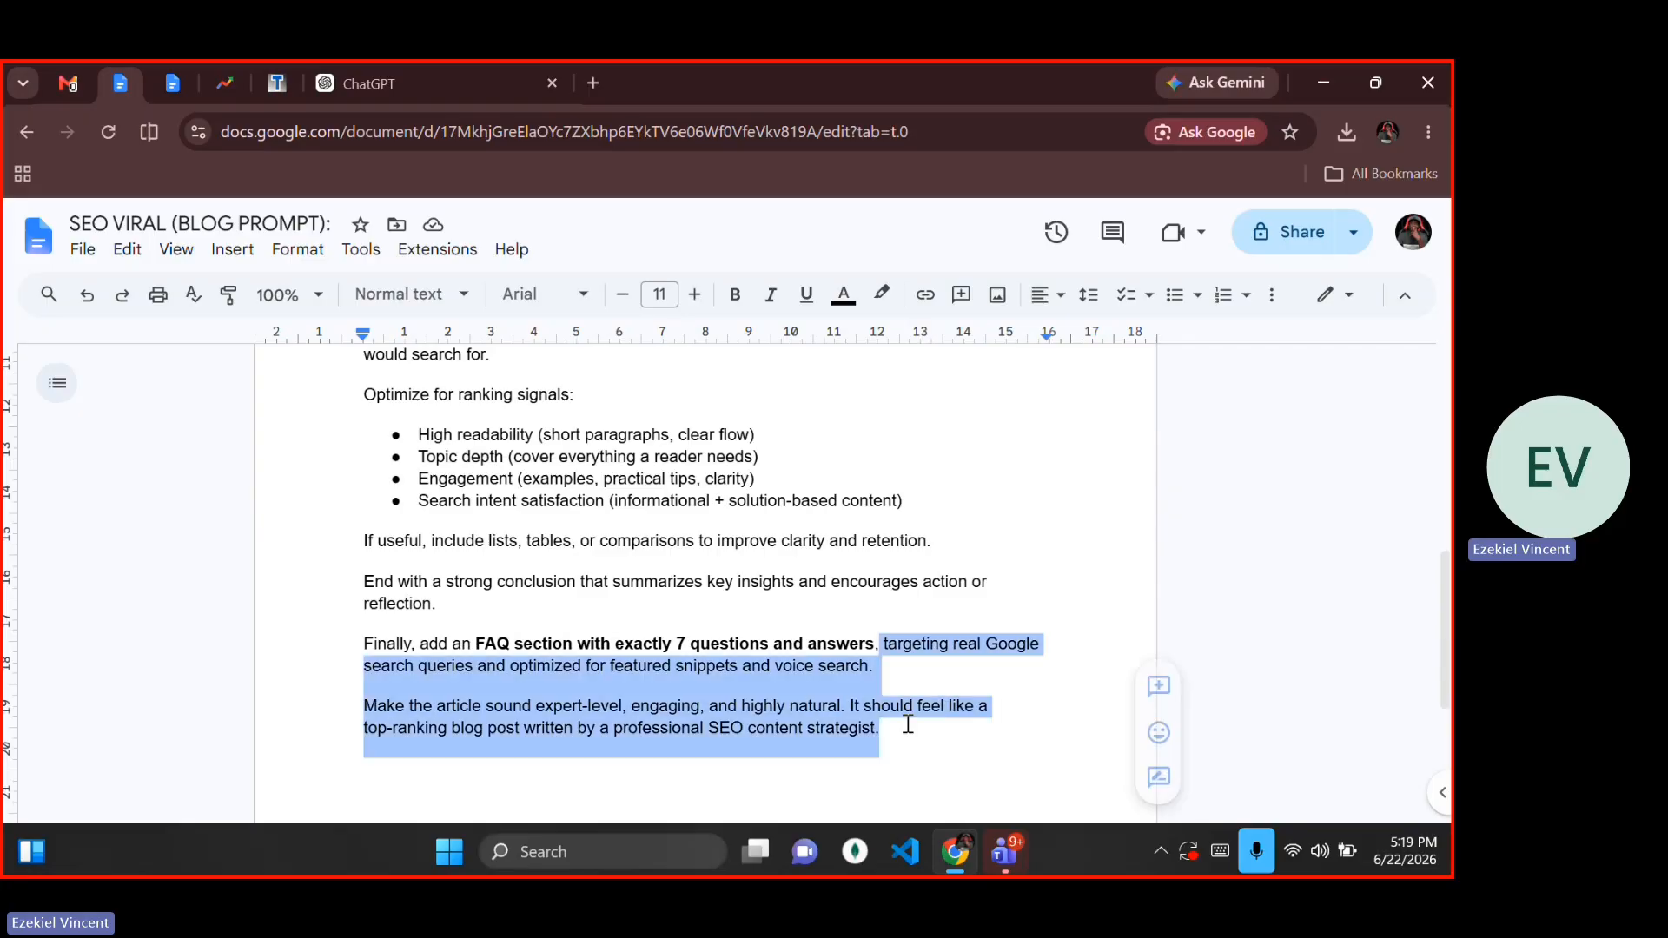
key(shift+Home)
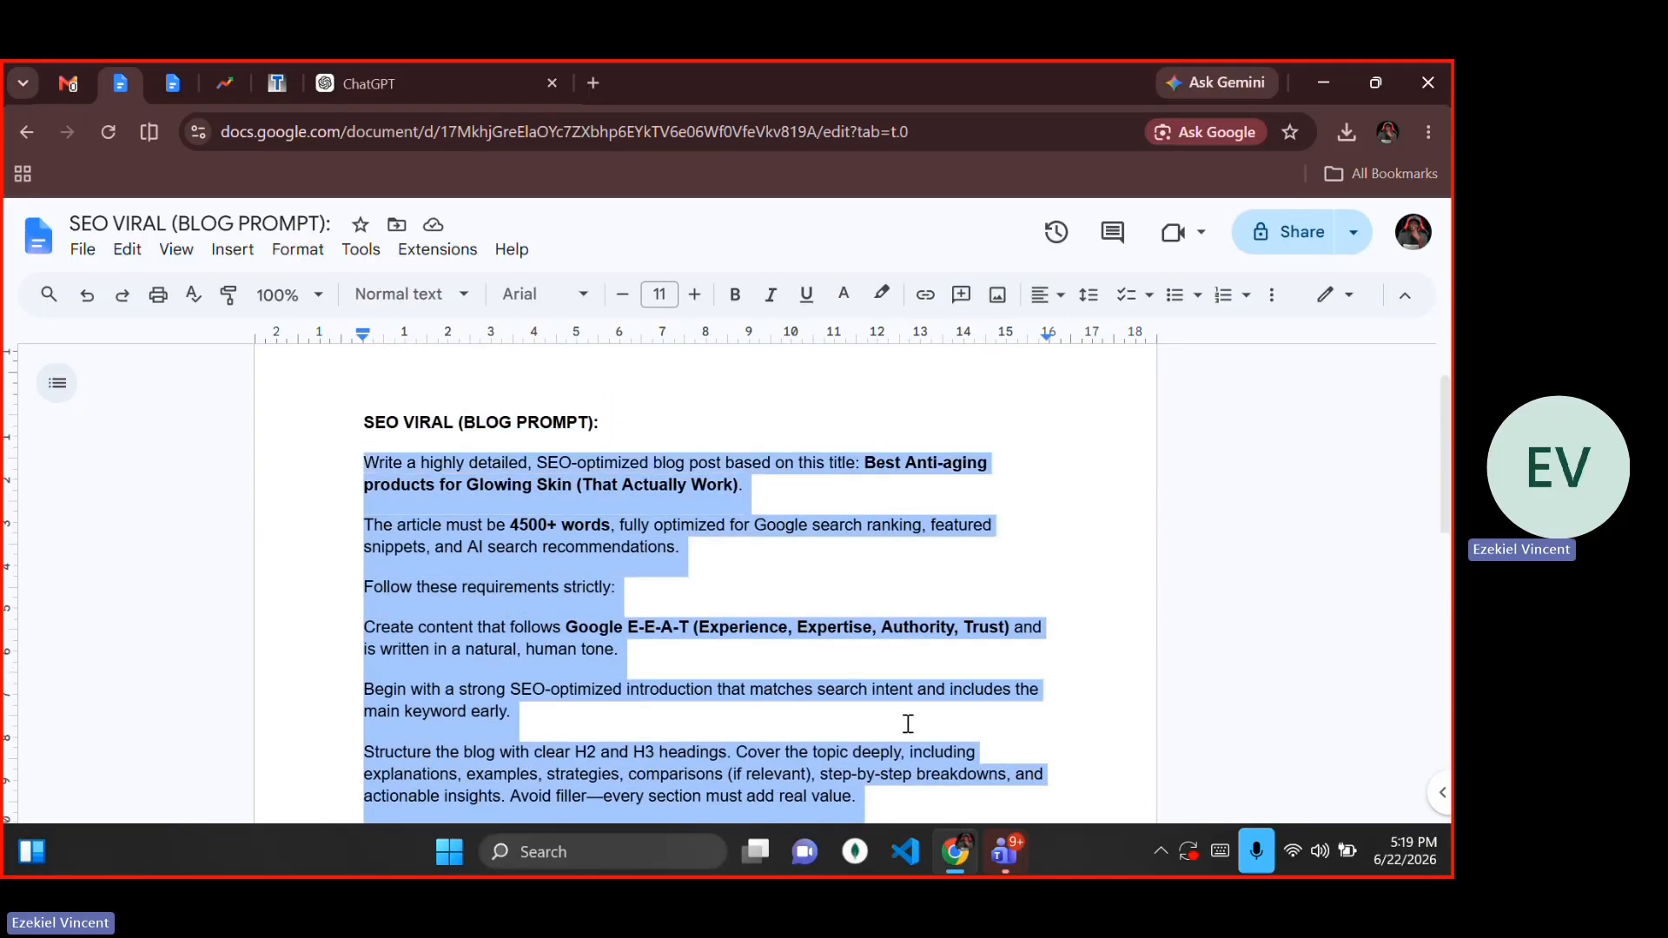
right_click(563, 580)
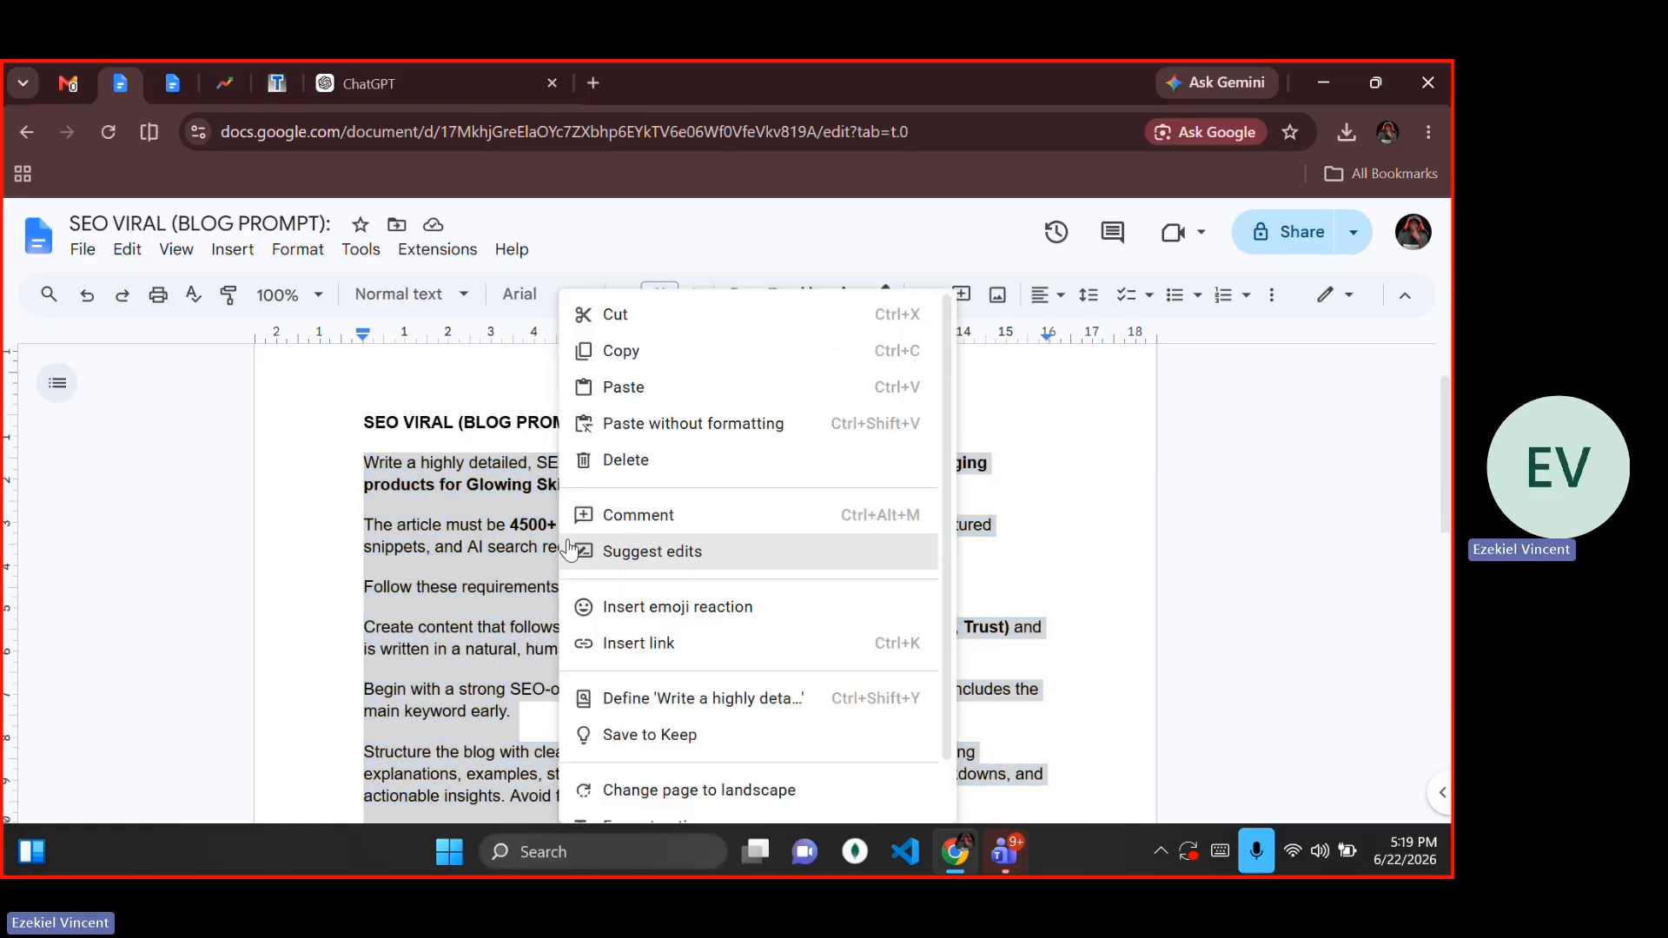
click(618, 350)
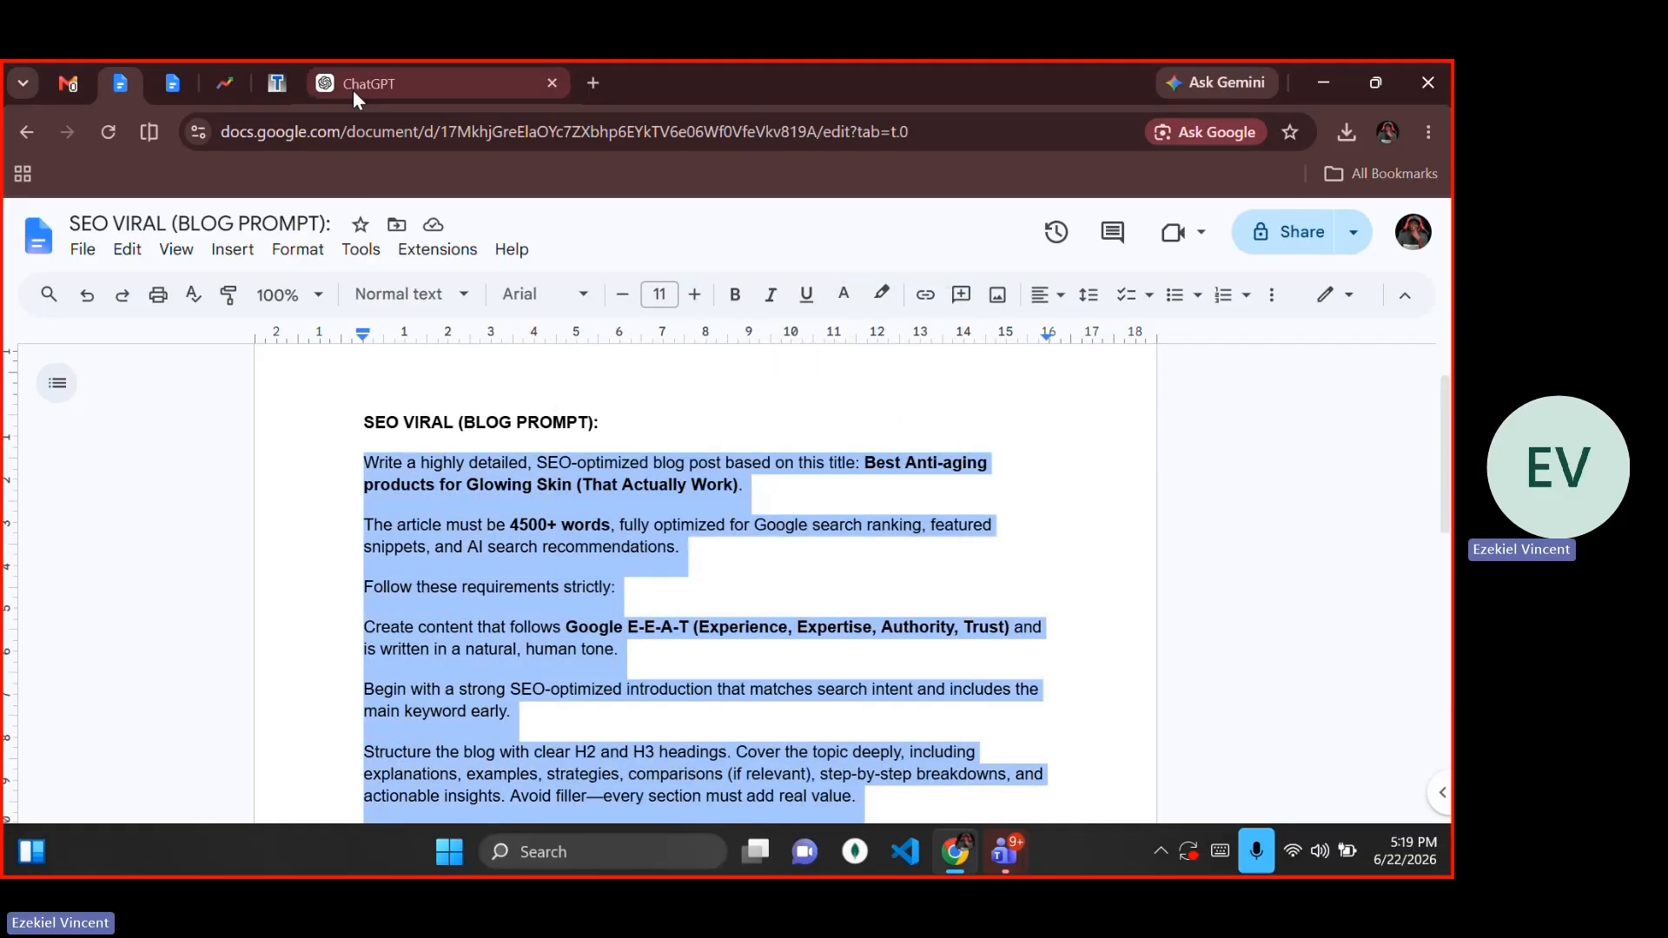
Step: Paste the copied blog prompt into the new ChatGPT chat and send it
click(352, 90)
click(457, 487)
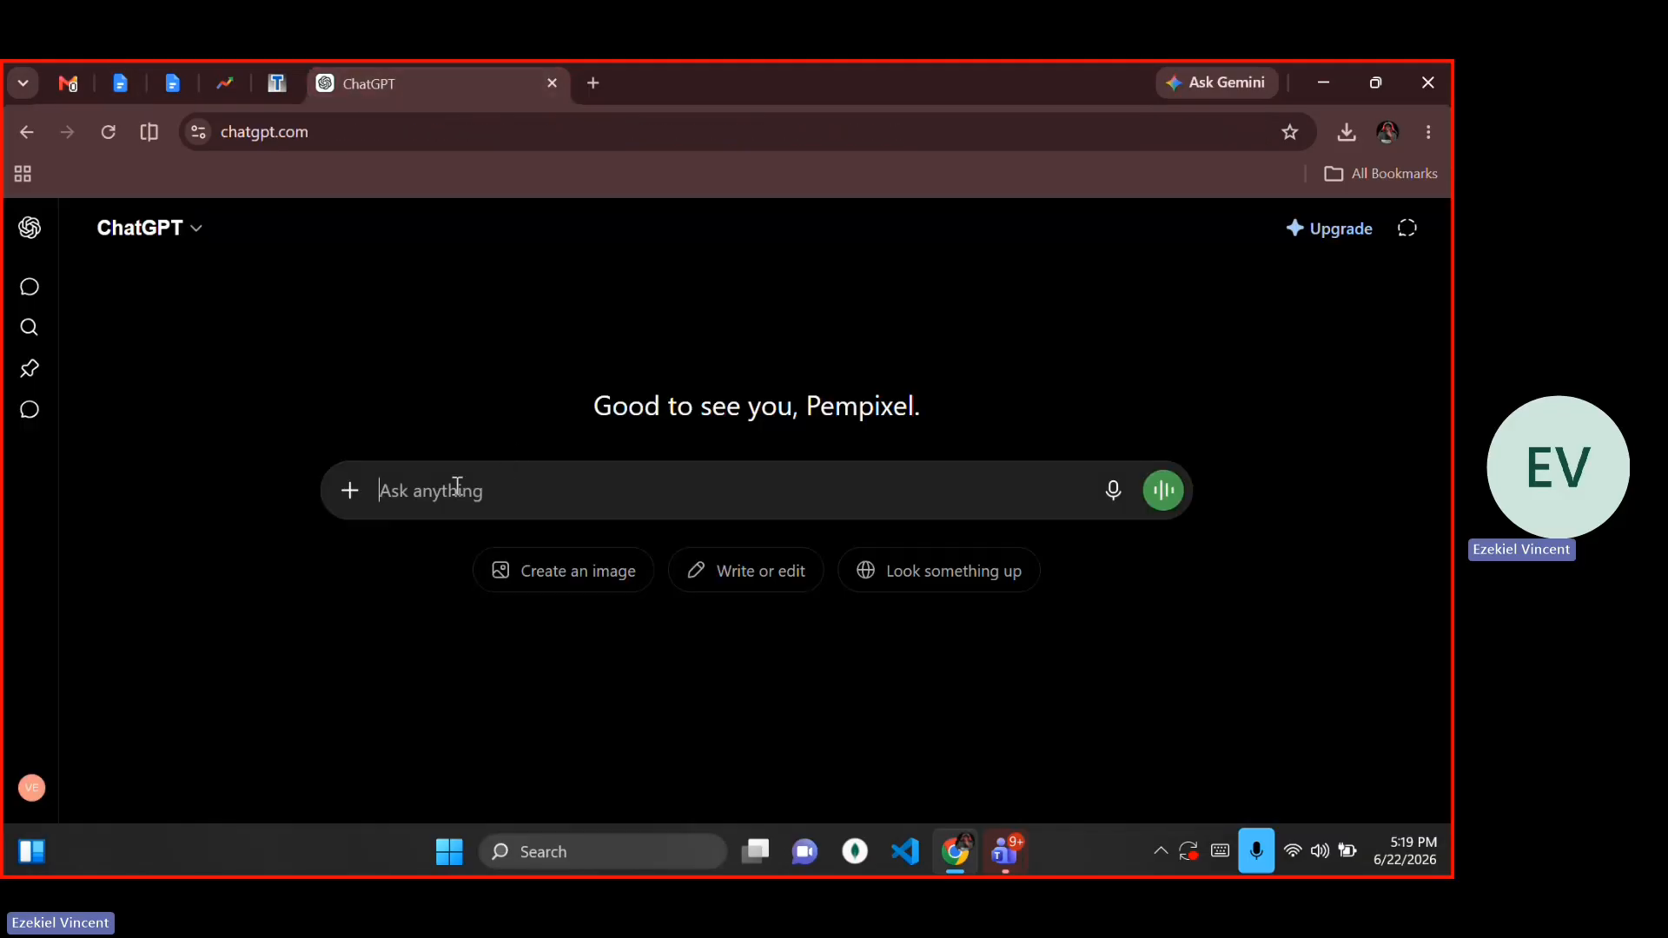
key(ctrl+v)
key(ctrl+a)
key(Left)
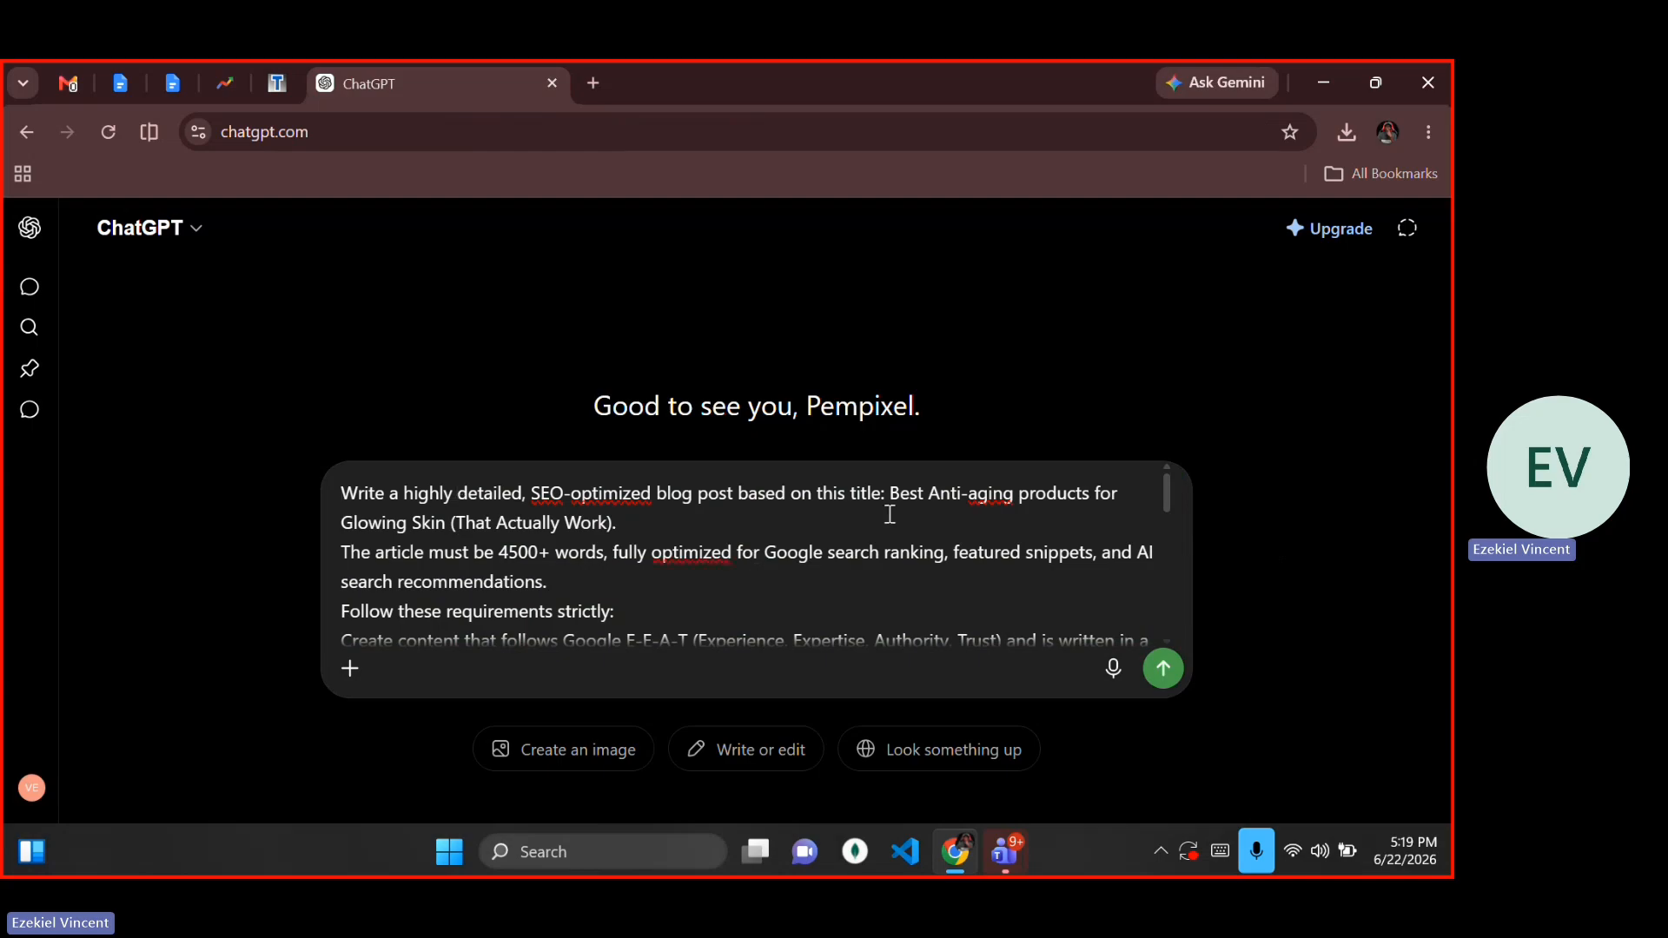
key(Return)
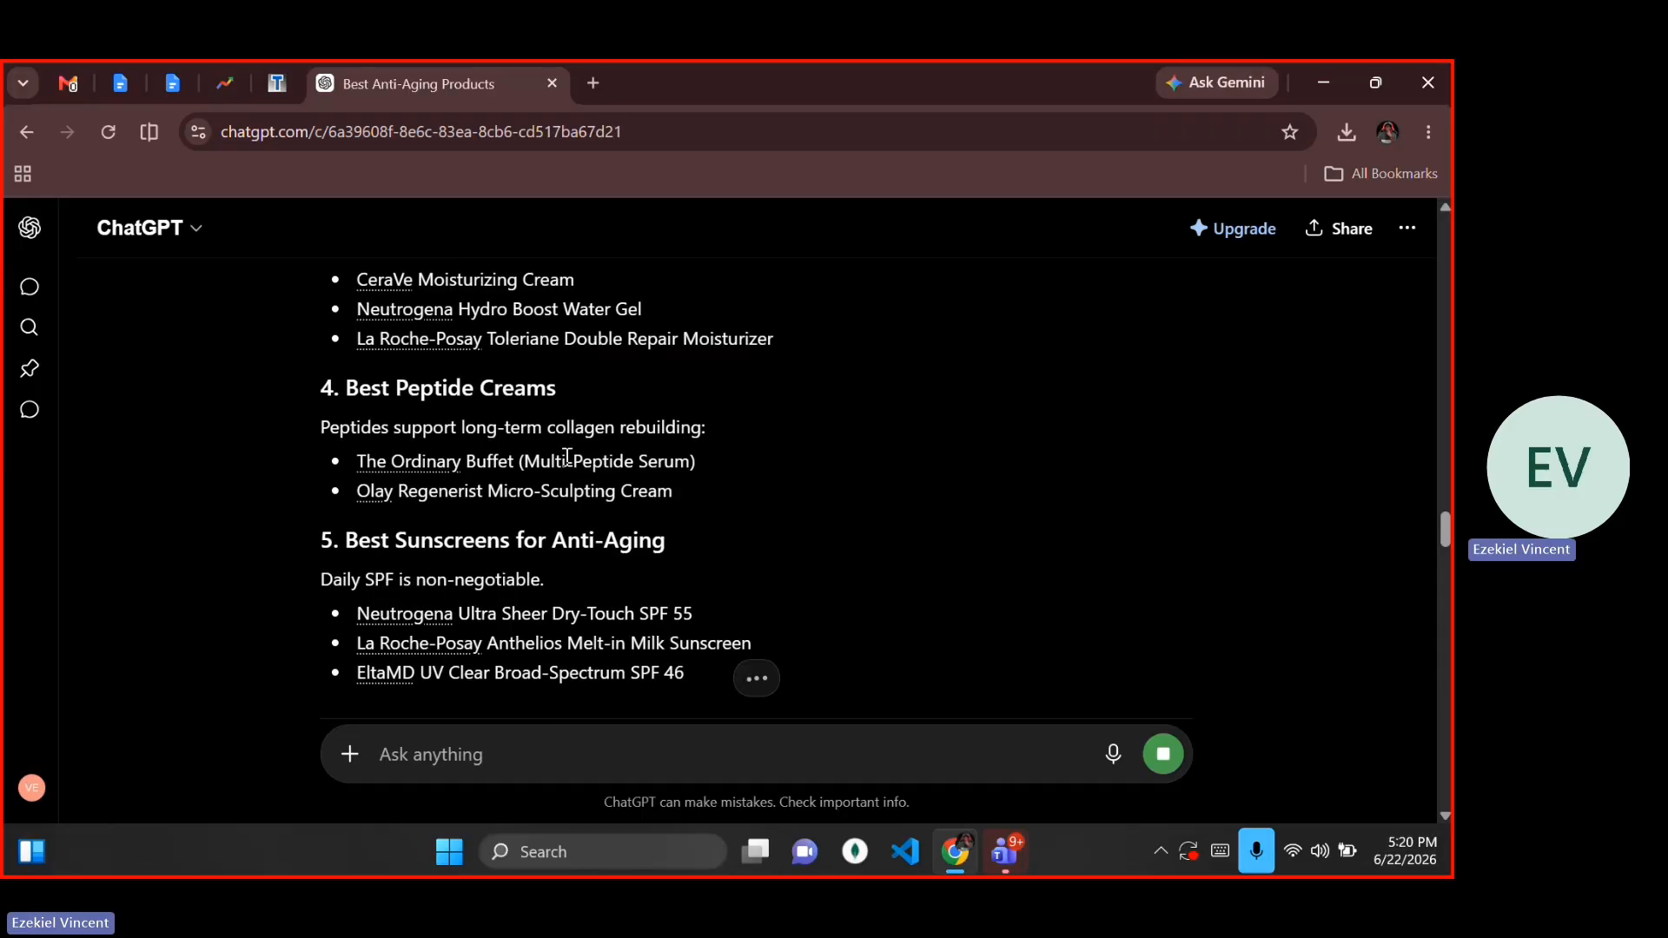
Step: Skim the generated article down to the last FAQ answer, dismiss the usage-limit notice and copy the full response
scroll(564, 455, down, 15)
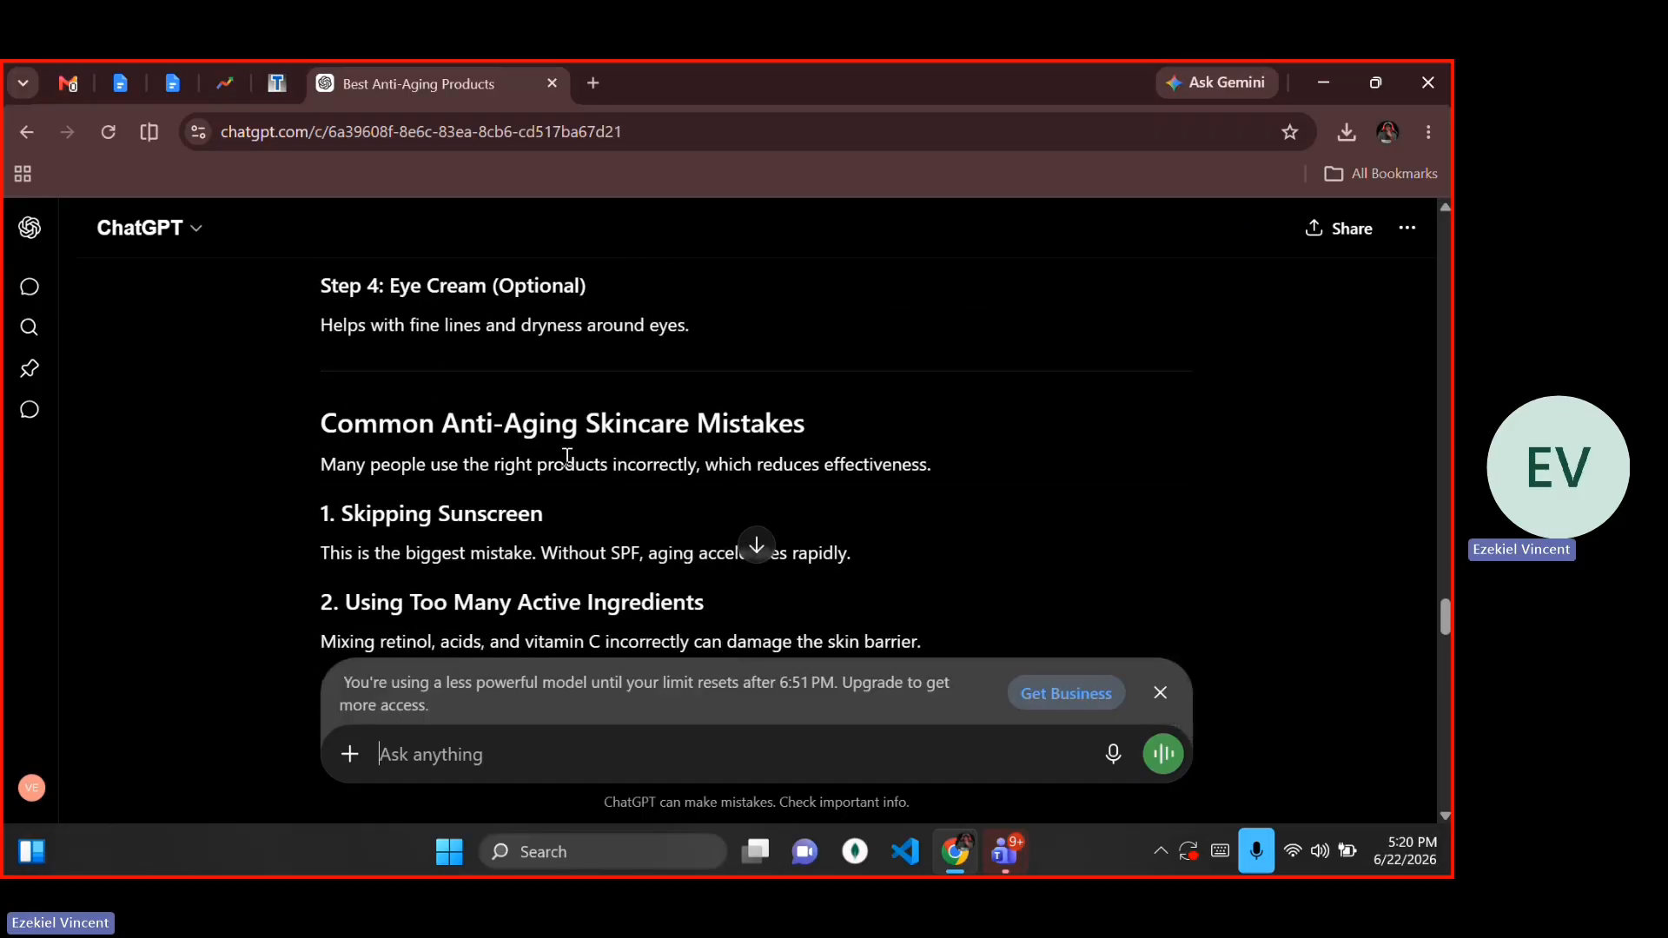
scroll(567, 456, down, 10)
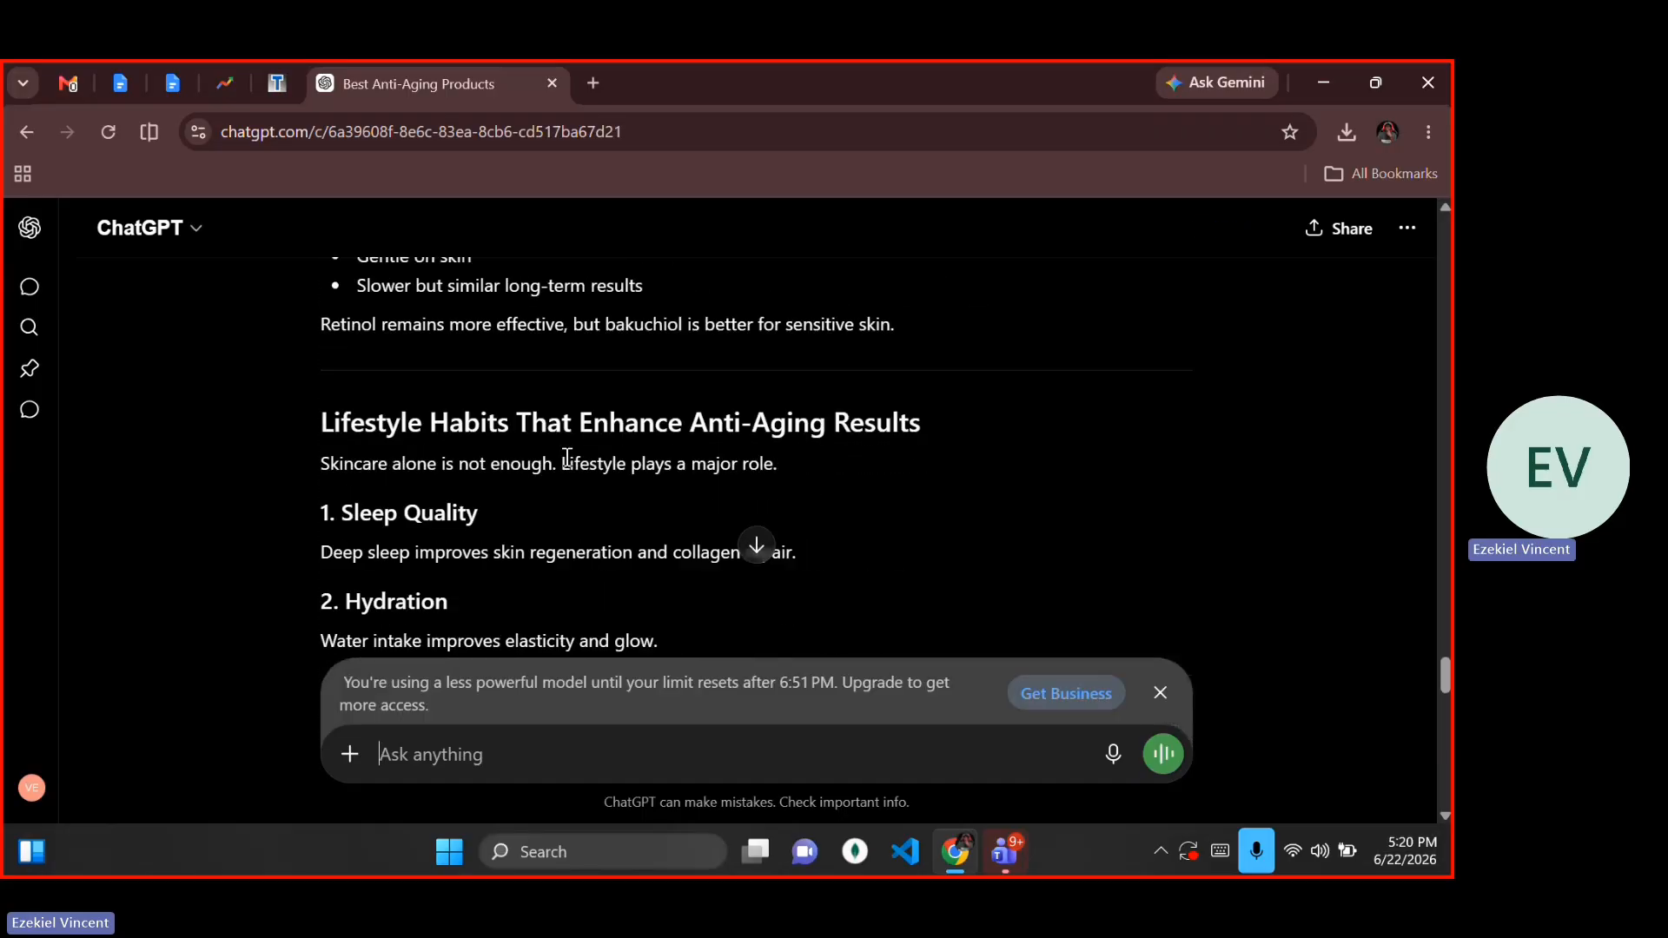
scroll(566, 457, down, 8)
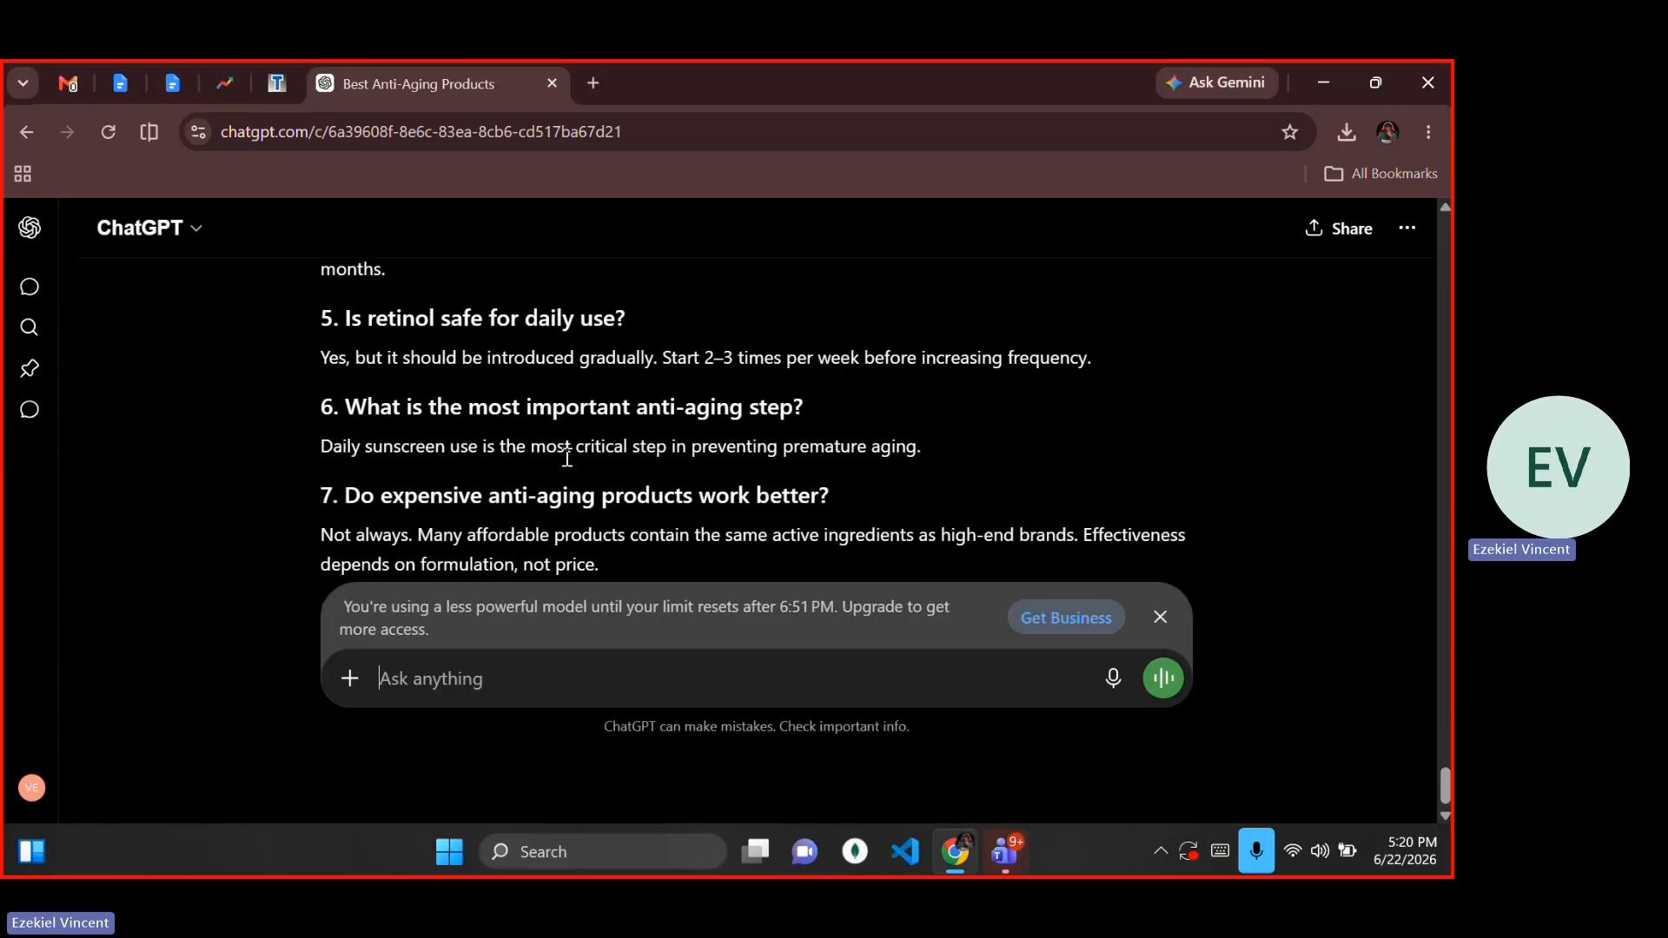
click(1160, 616)
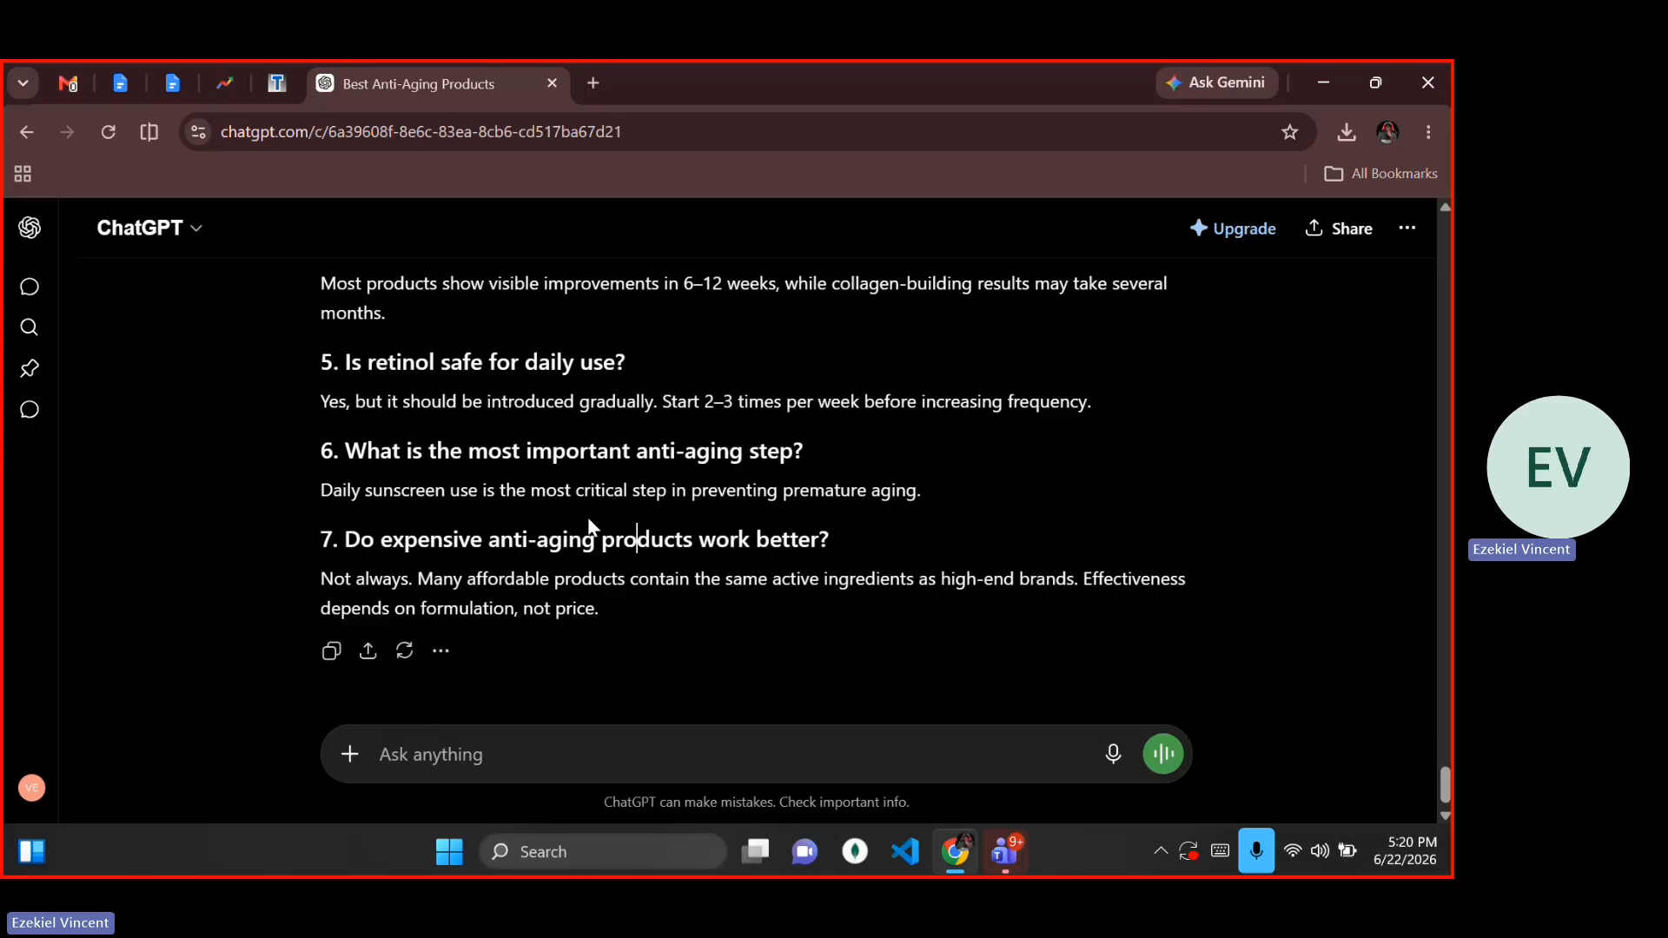
scroll(587, 517, up, 3)
scroll(587, 518, down, 3)
click(331, 665)
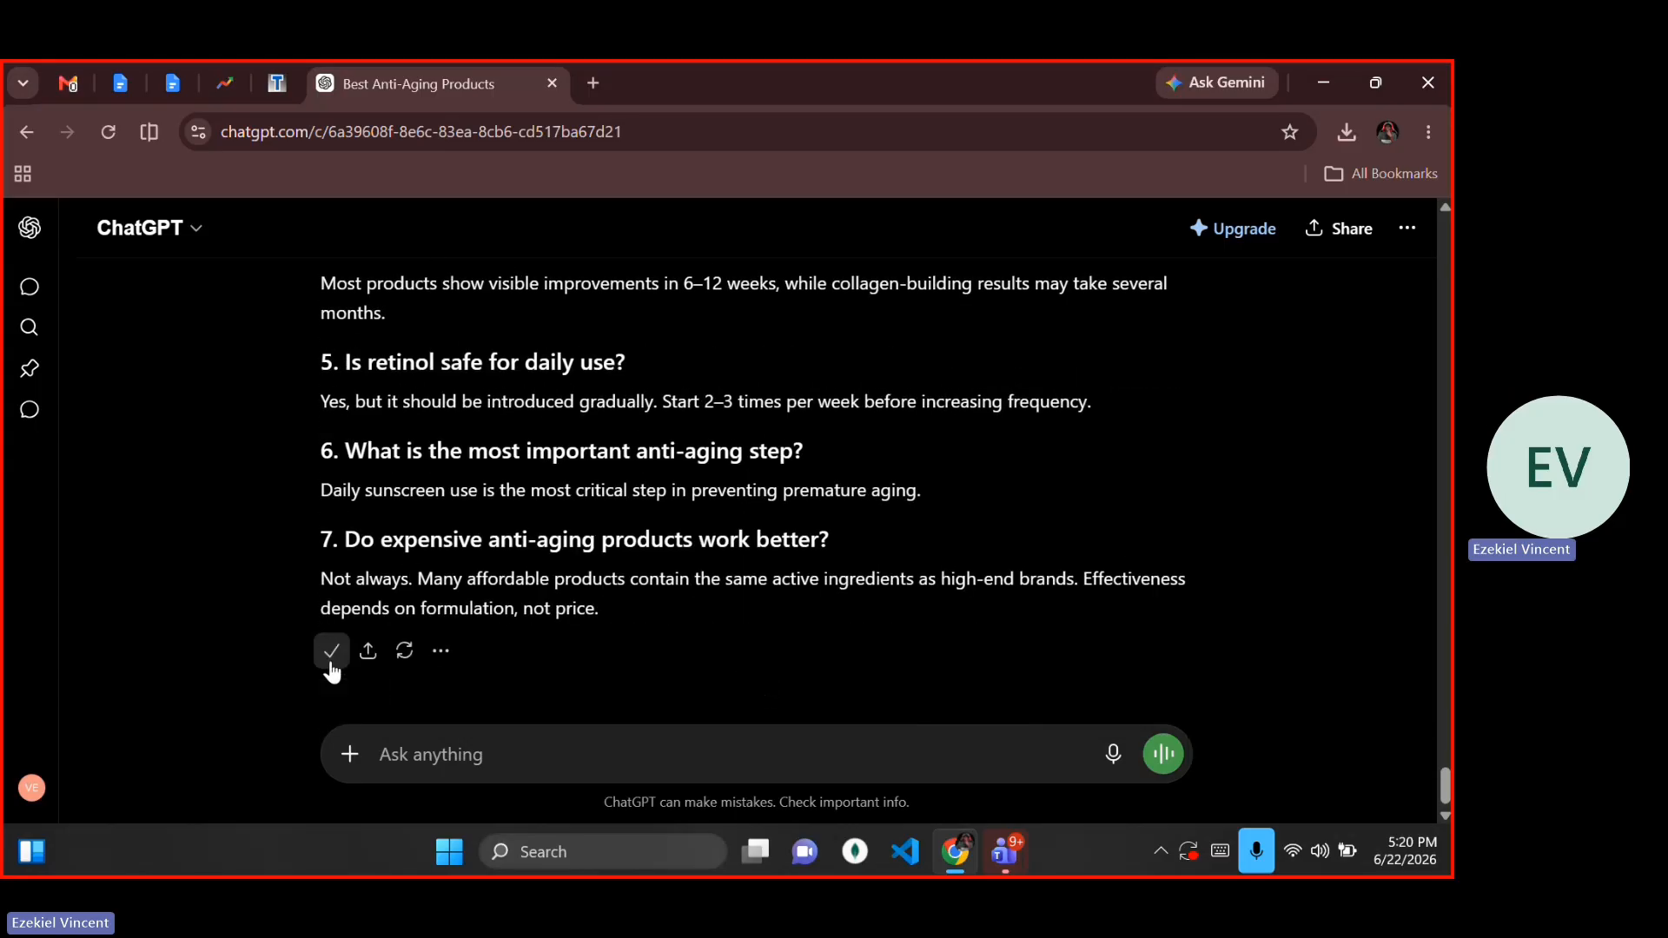
Step: Return to the WordPress post editor and paste the copied article into the empty post body
click(278, 84)
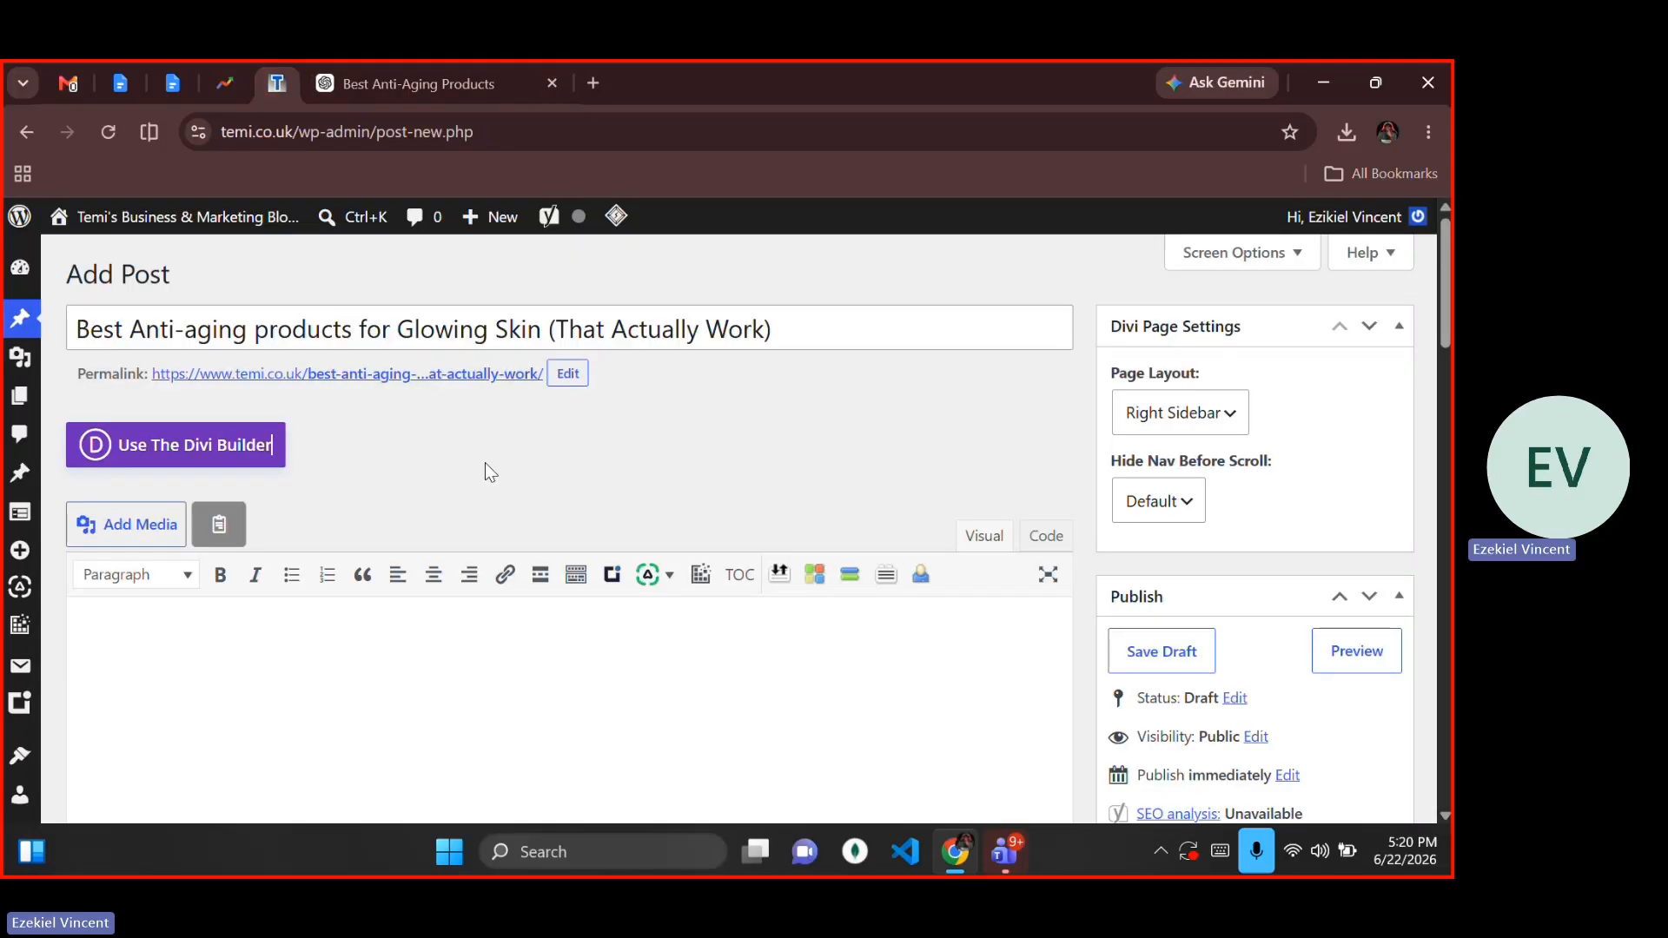
scroll(484, 462, down, 2)
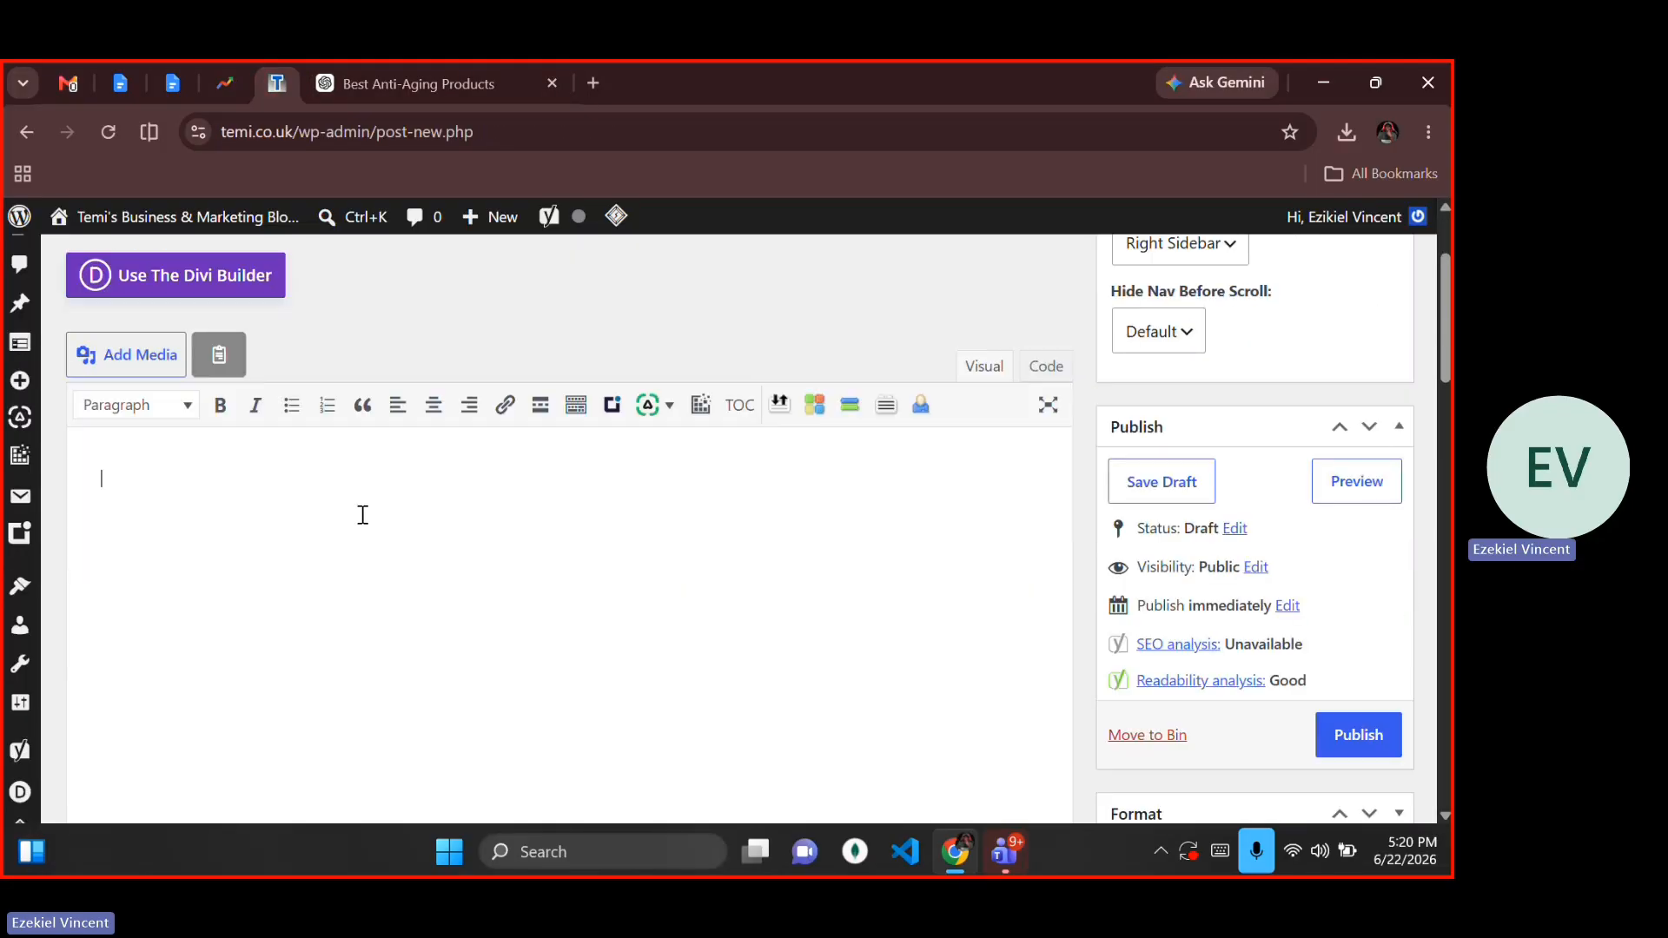
scroll(363, 515, up, 2)
drag(328, 520, 217, 675)
click(216, 676)
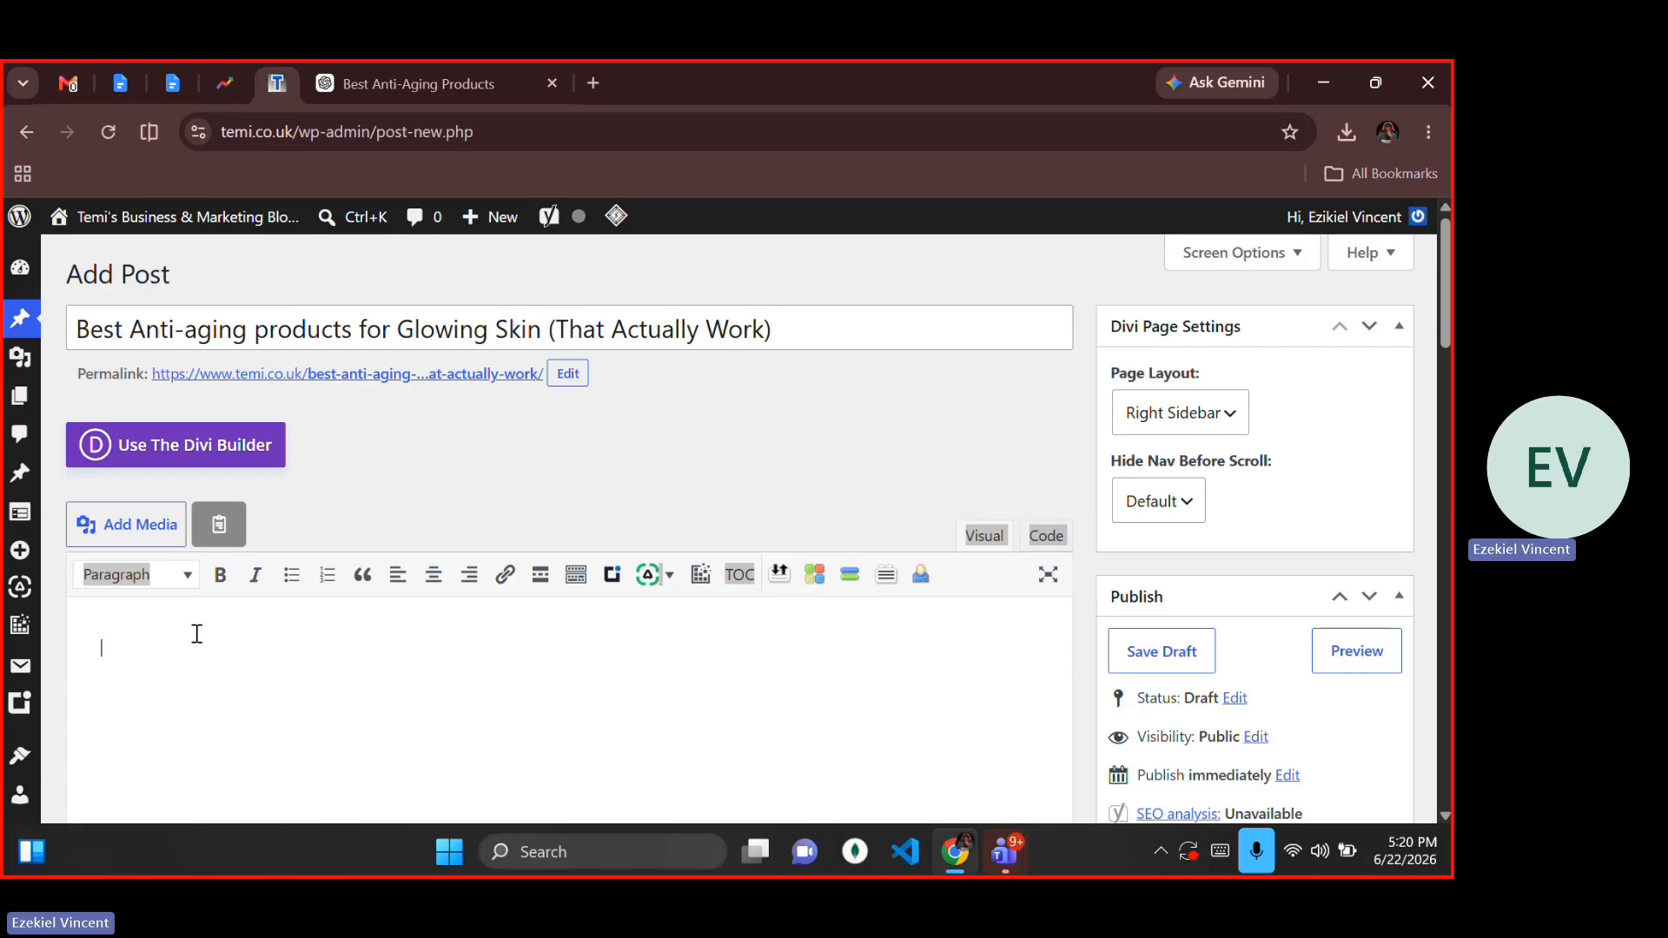
click(222, 530)
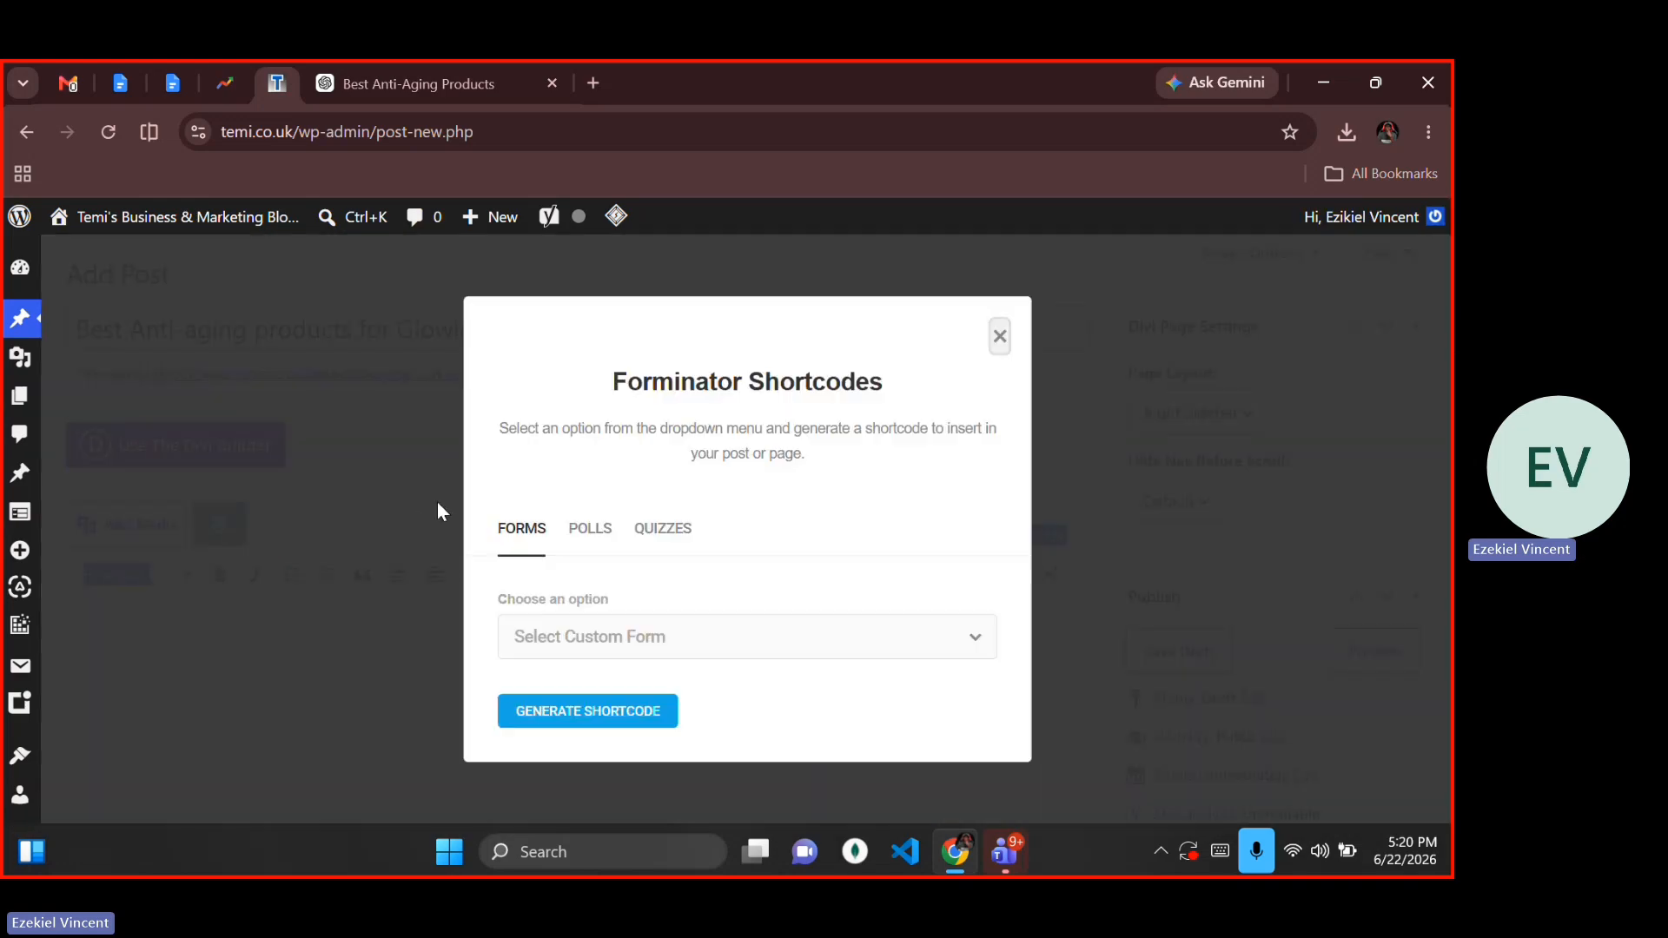
click(286, 763)
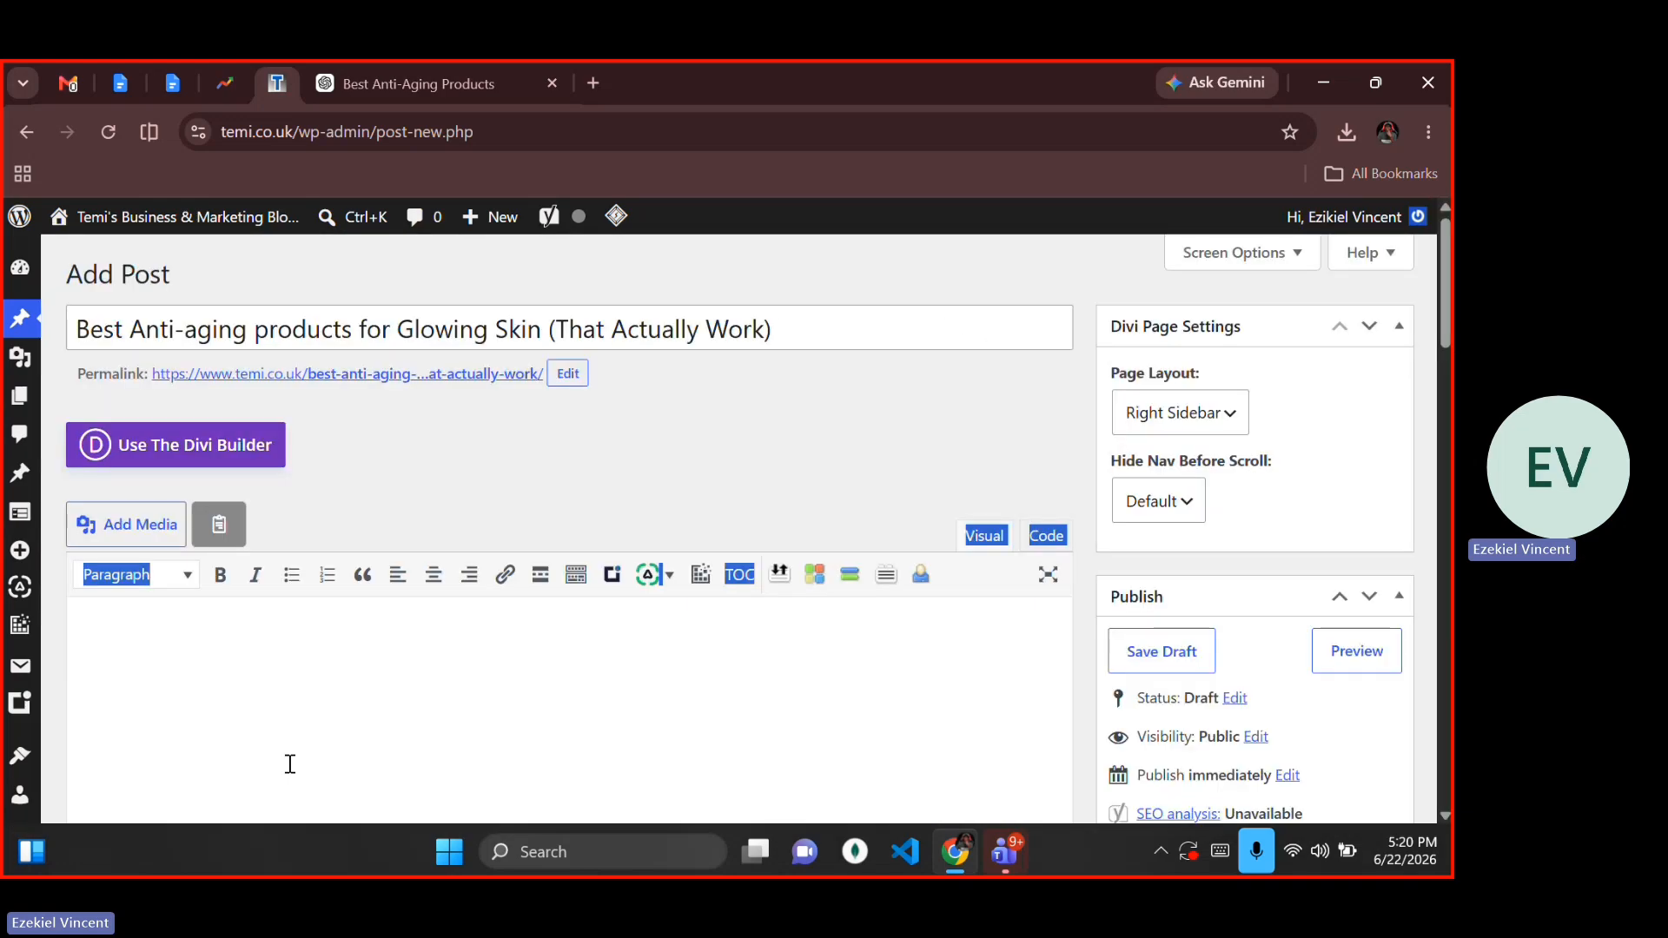
click(225, 633)
key(ctrl+v)
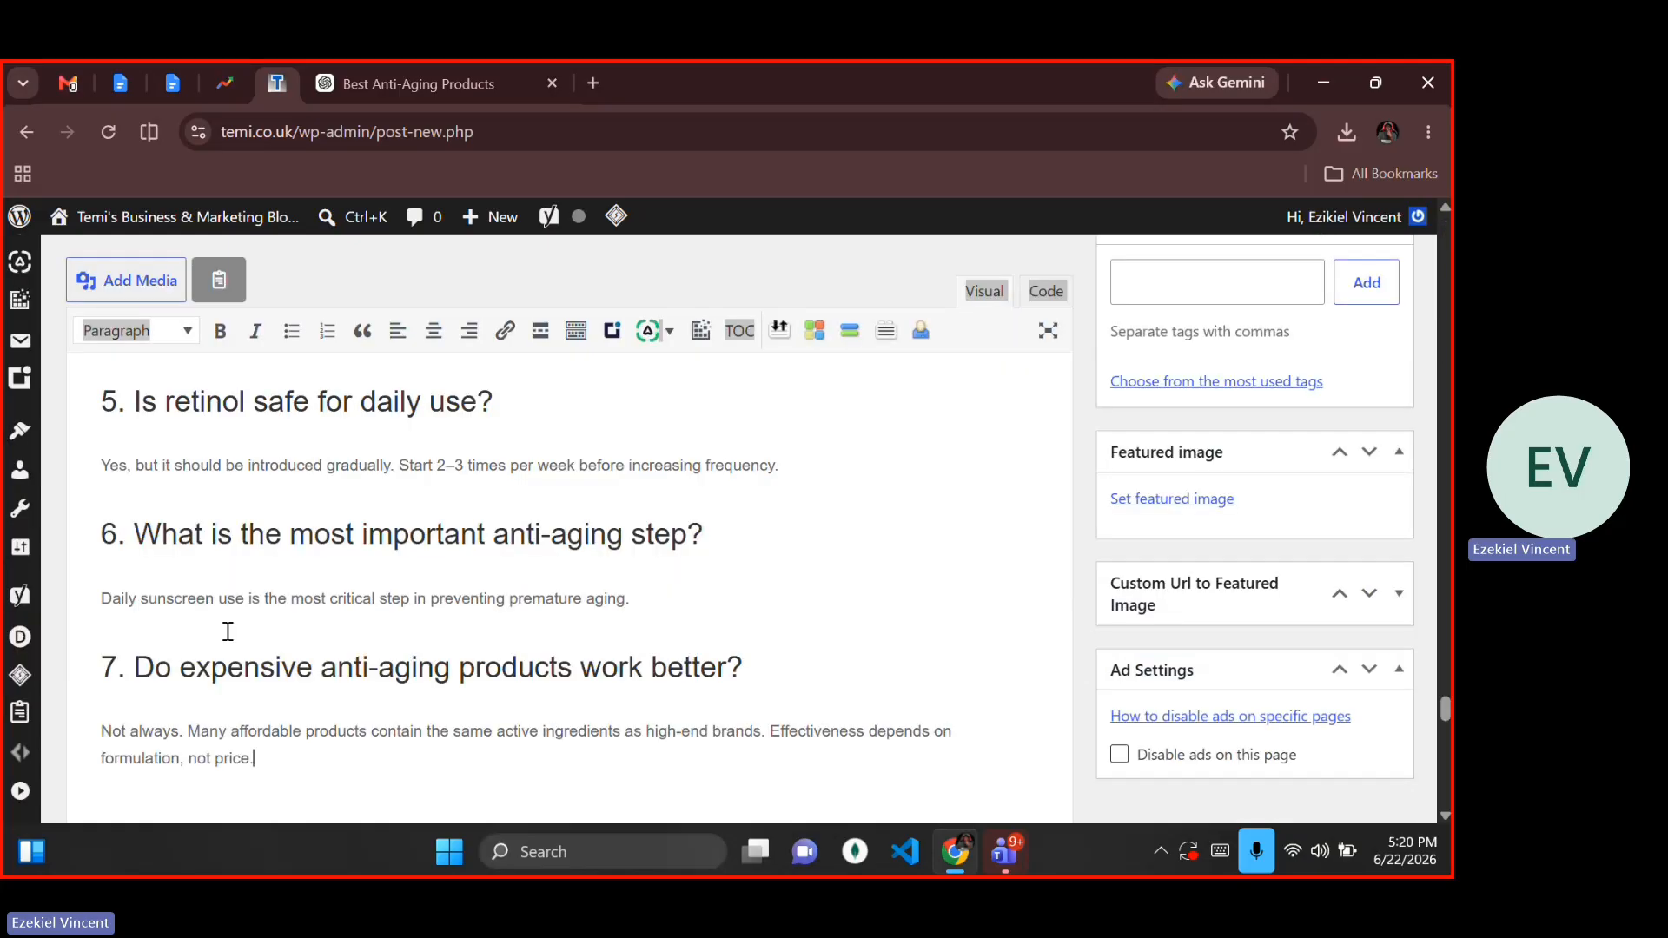
Step: Review the pasted article from its opening heading down to the section on causes of premature aging
click(227, 631)
key(ctrl+a)
key(Up)
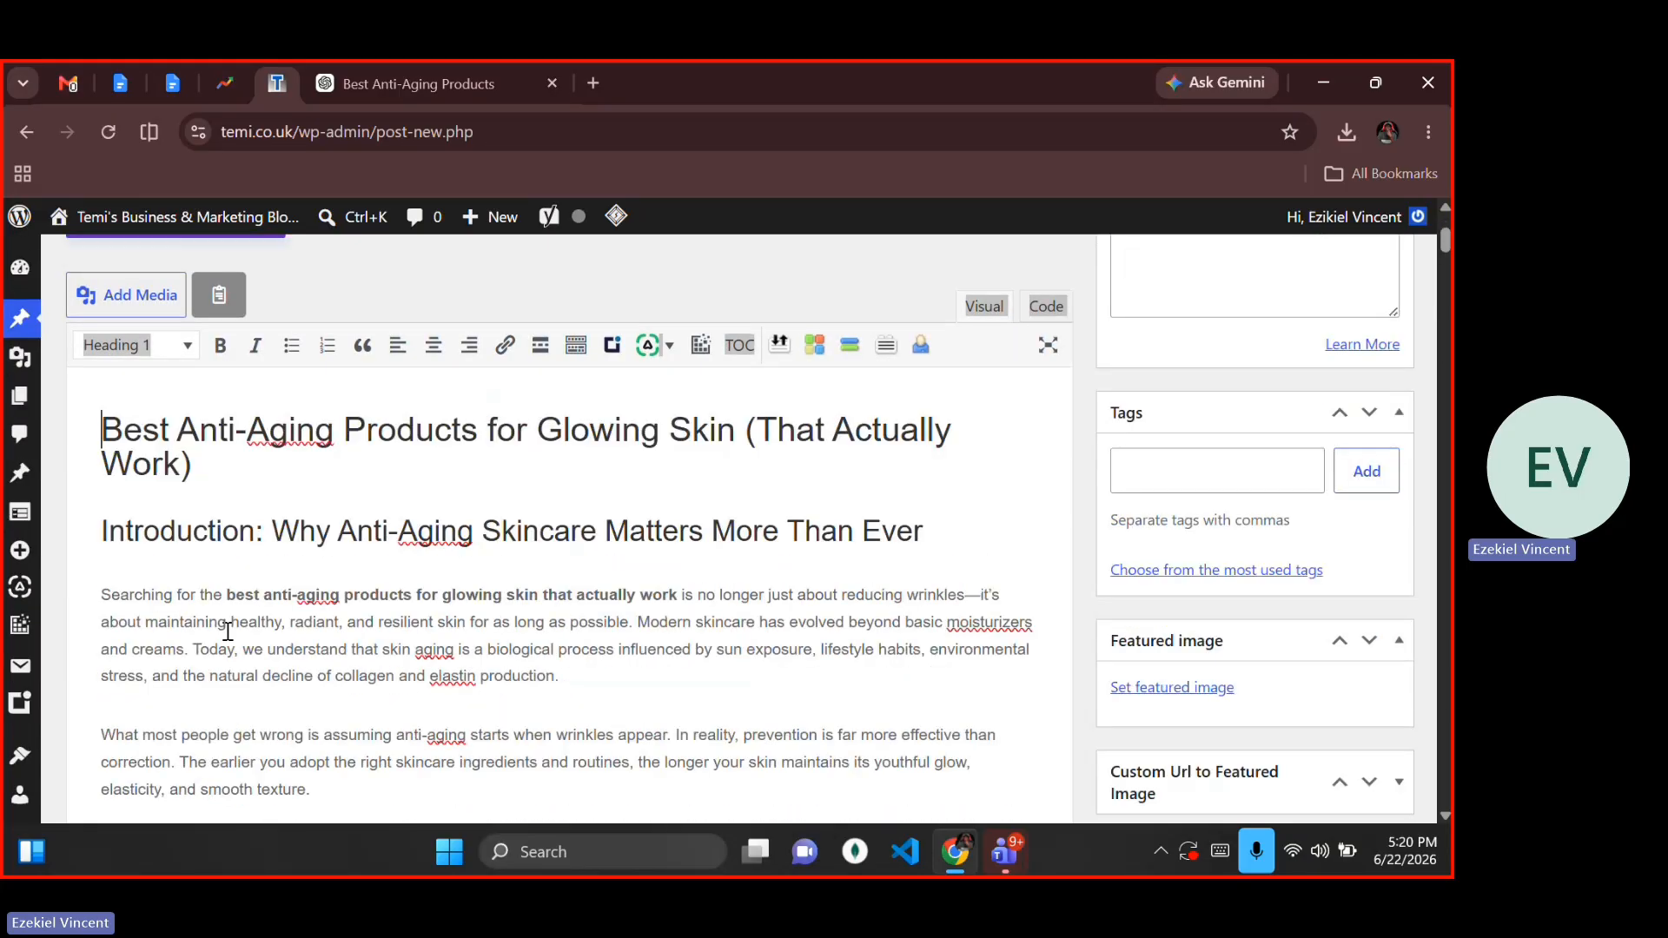
scroll(228, 632, down, 15)
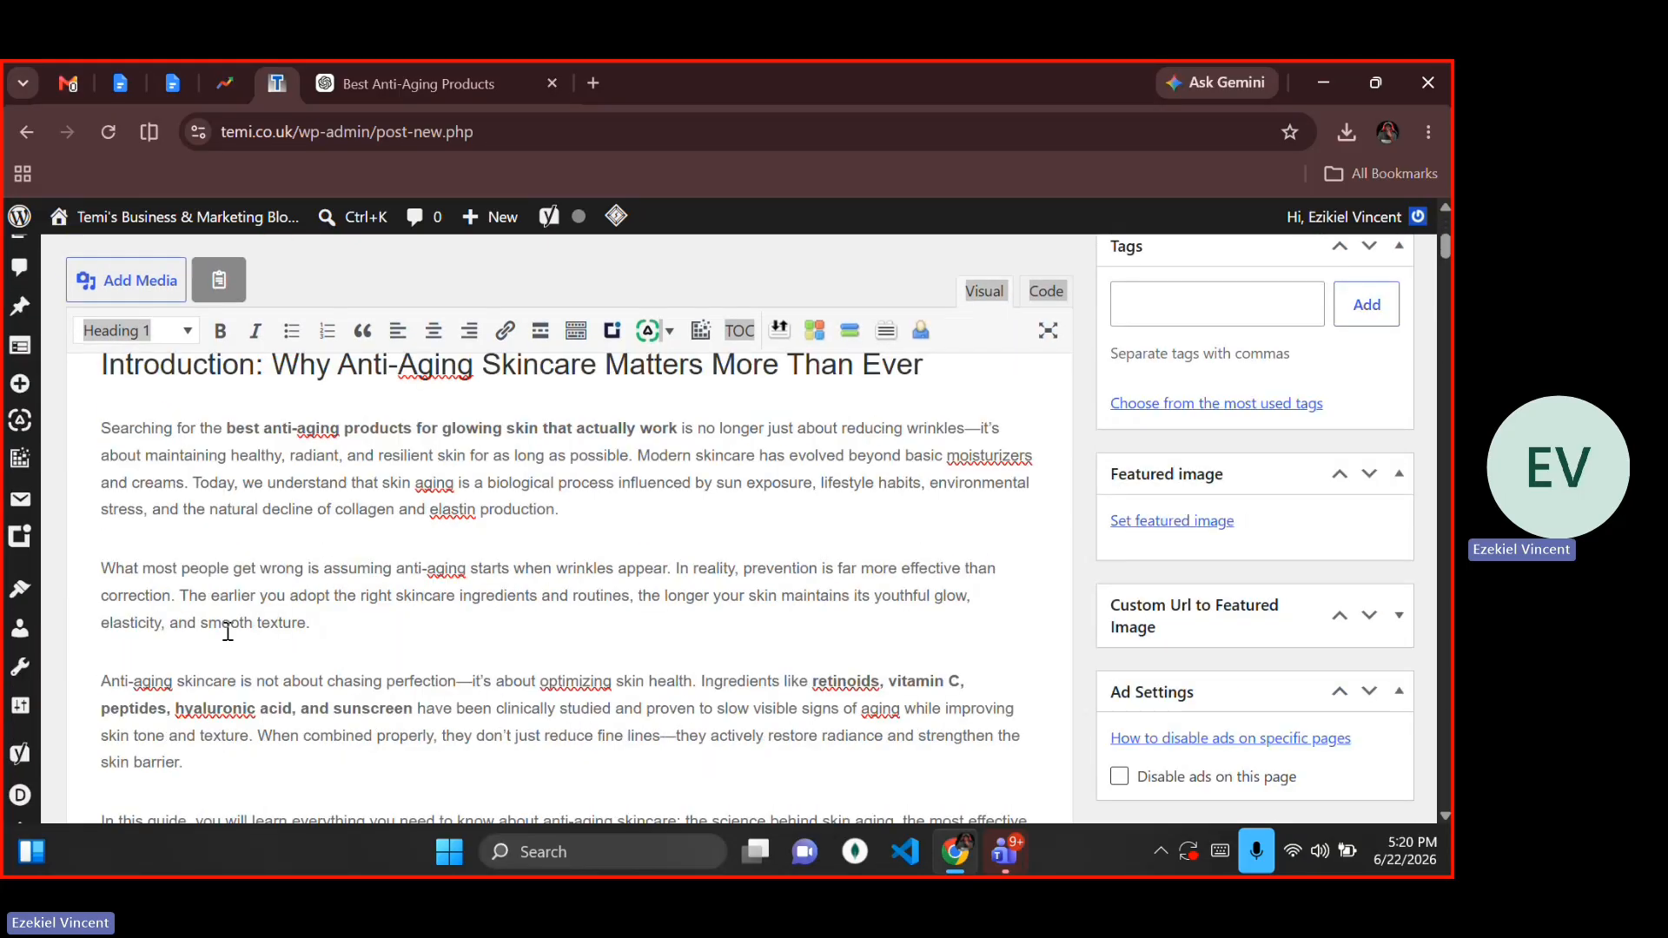
scroll(228, 632, down, 8)
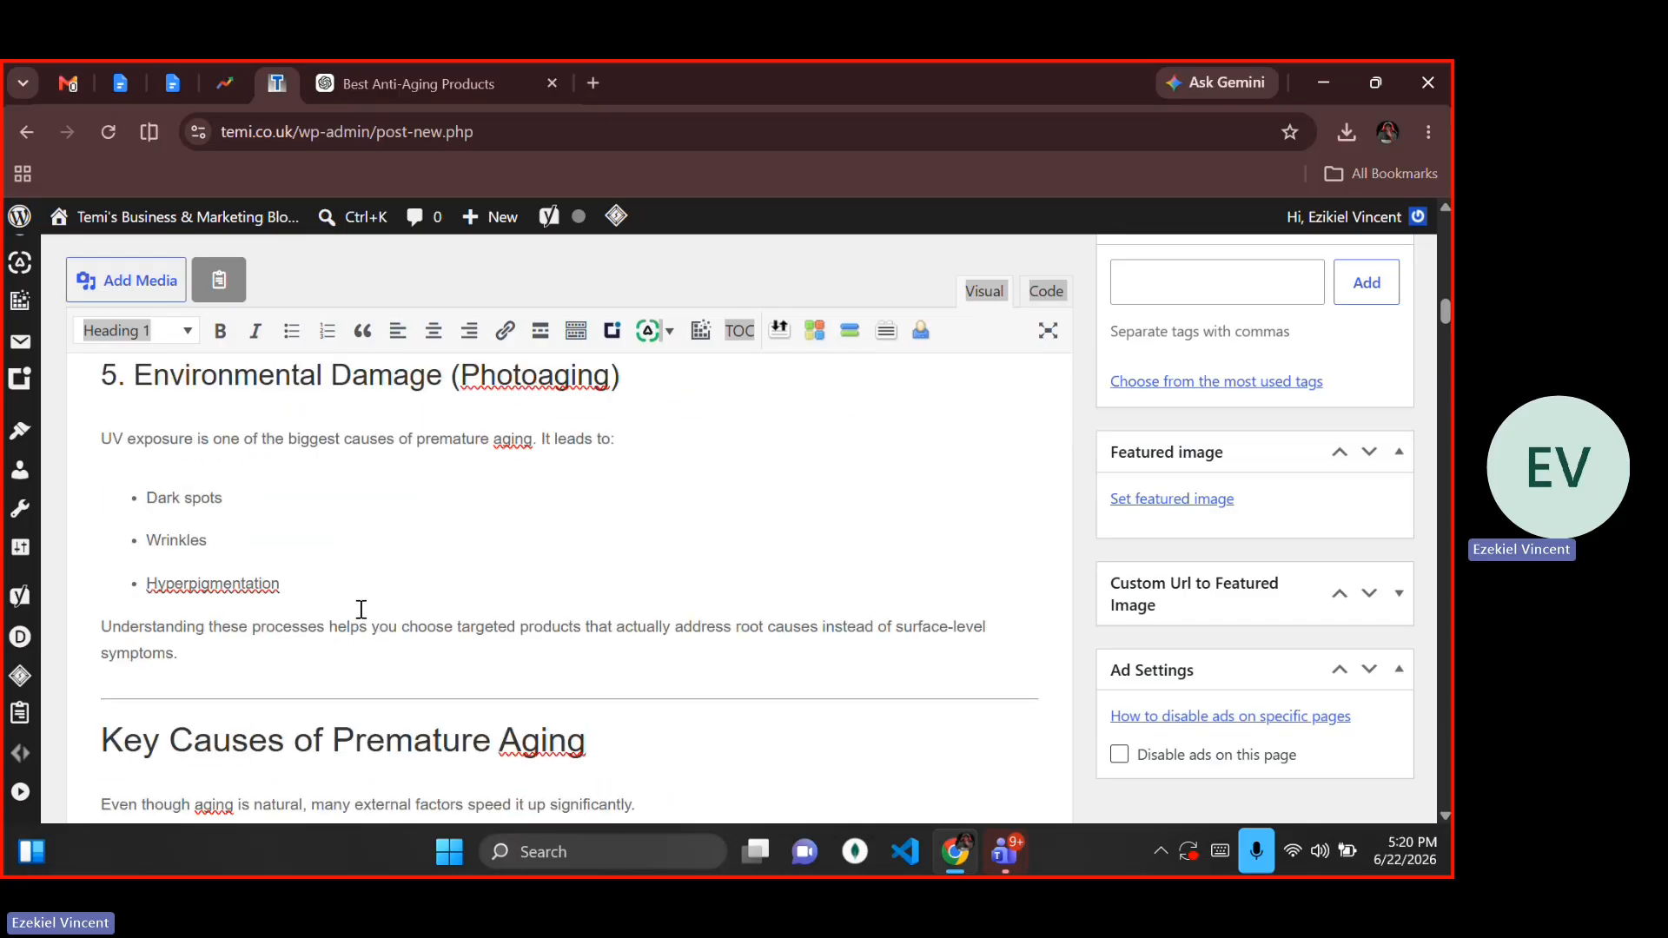
key(ctrl+a)
key(Up)
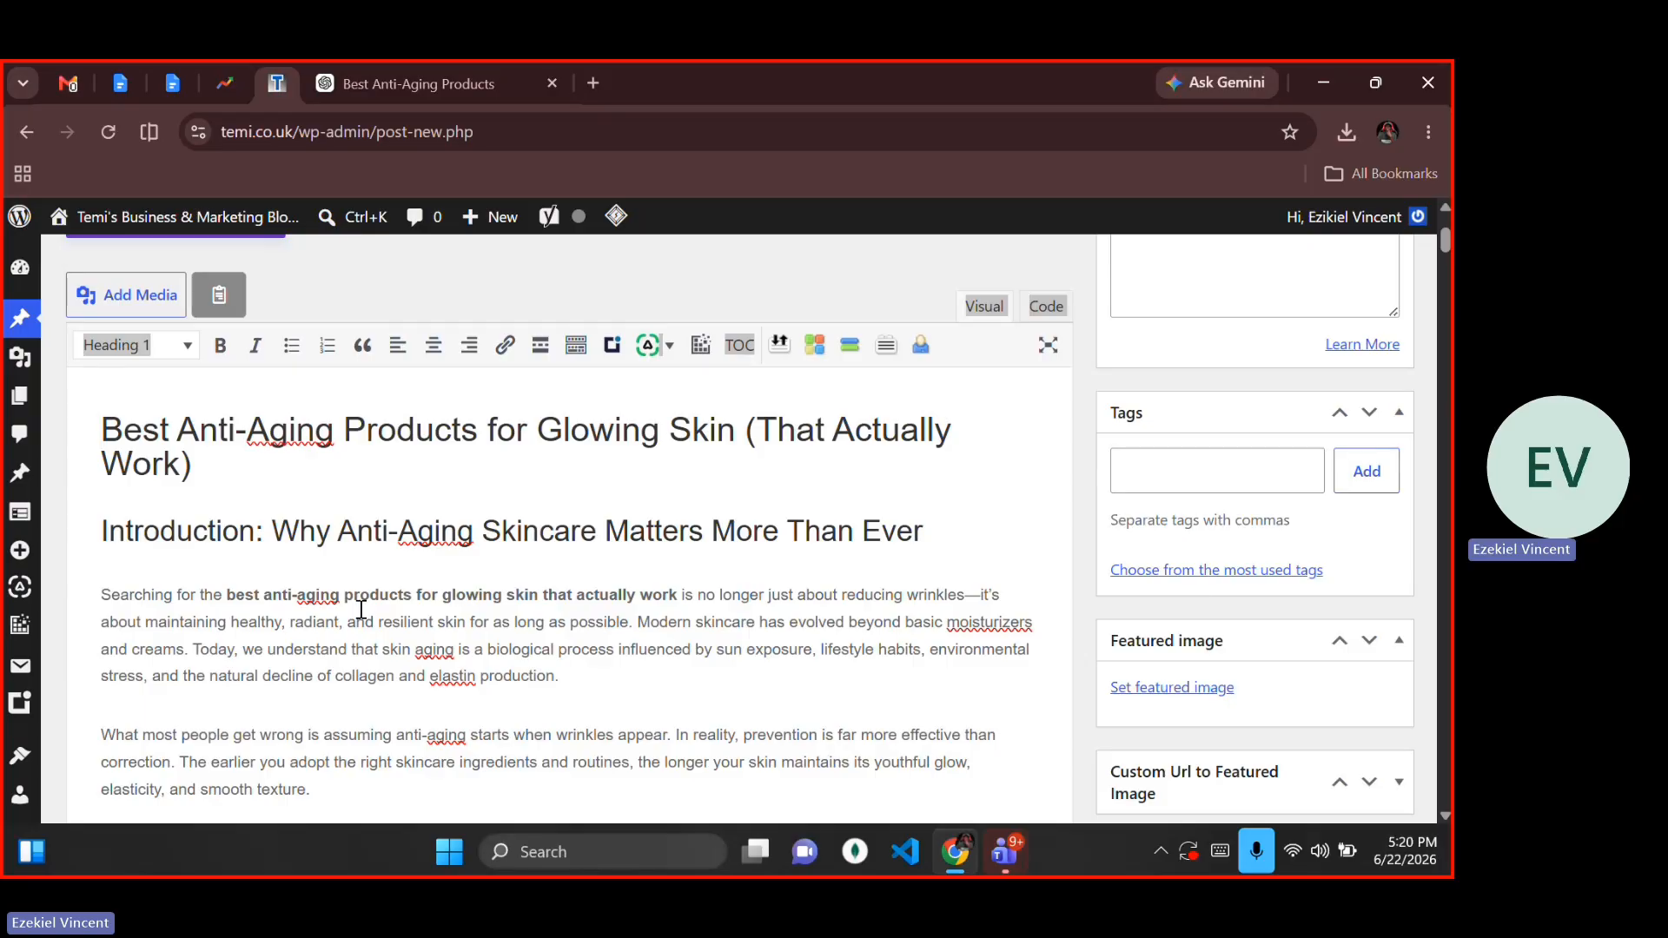
Step: Delete the duplicate title heading at the start of the post body, along with the empty line it leaves
key(shift+End)
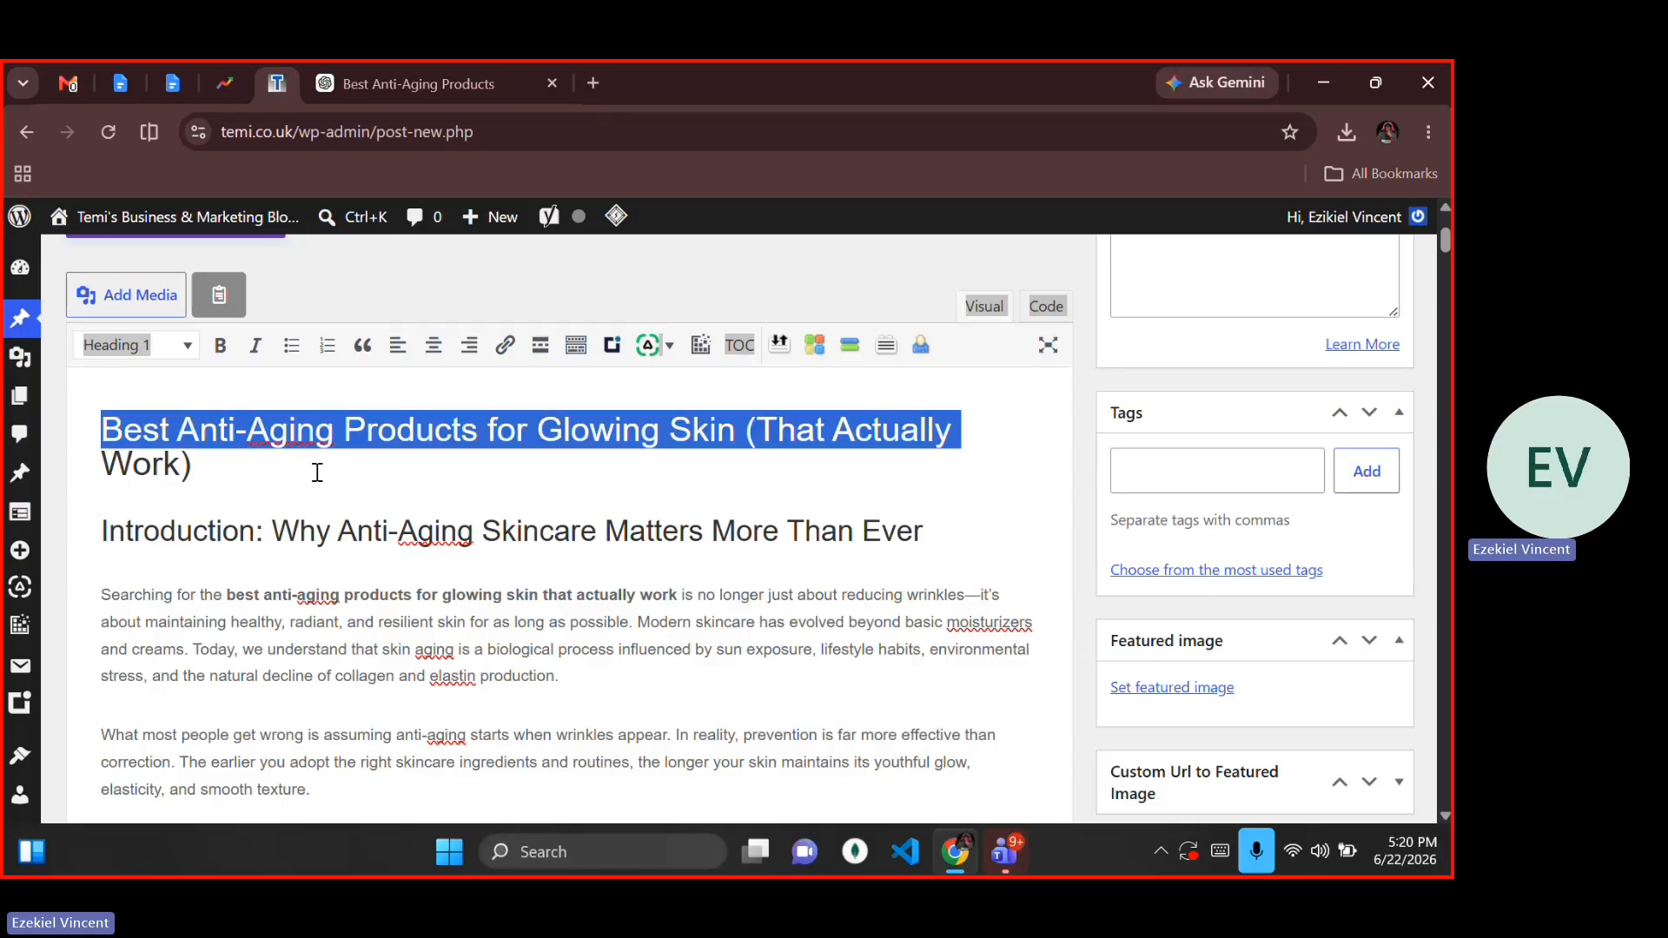
click(387, 304)
click(274, 463)
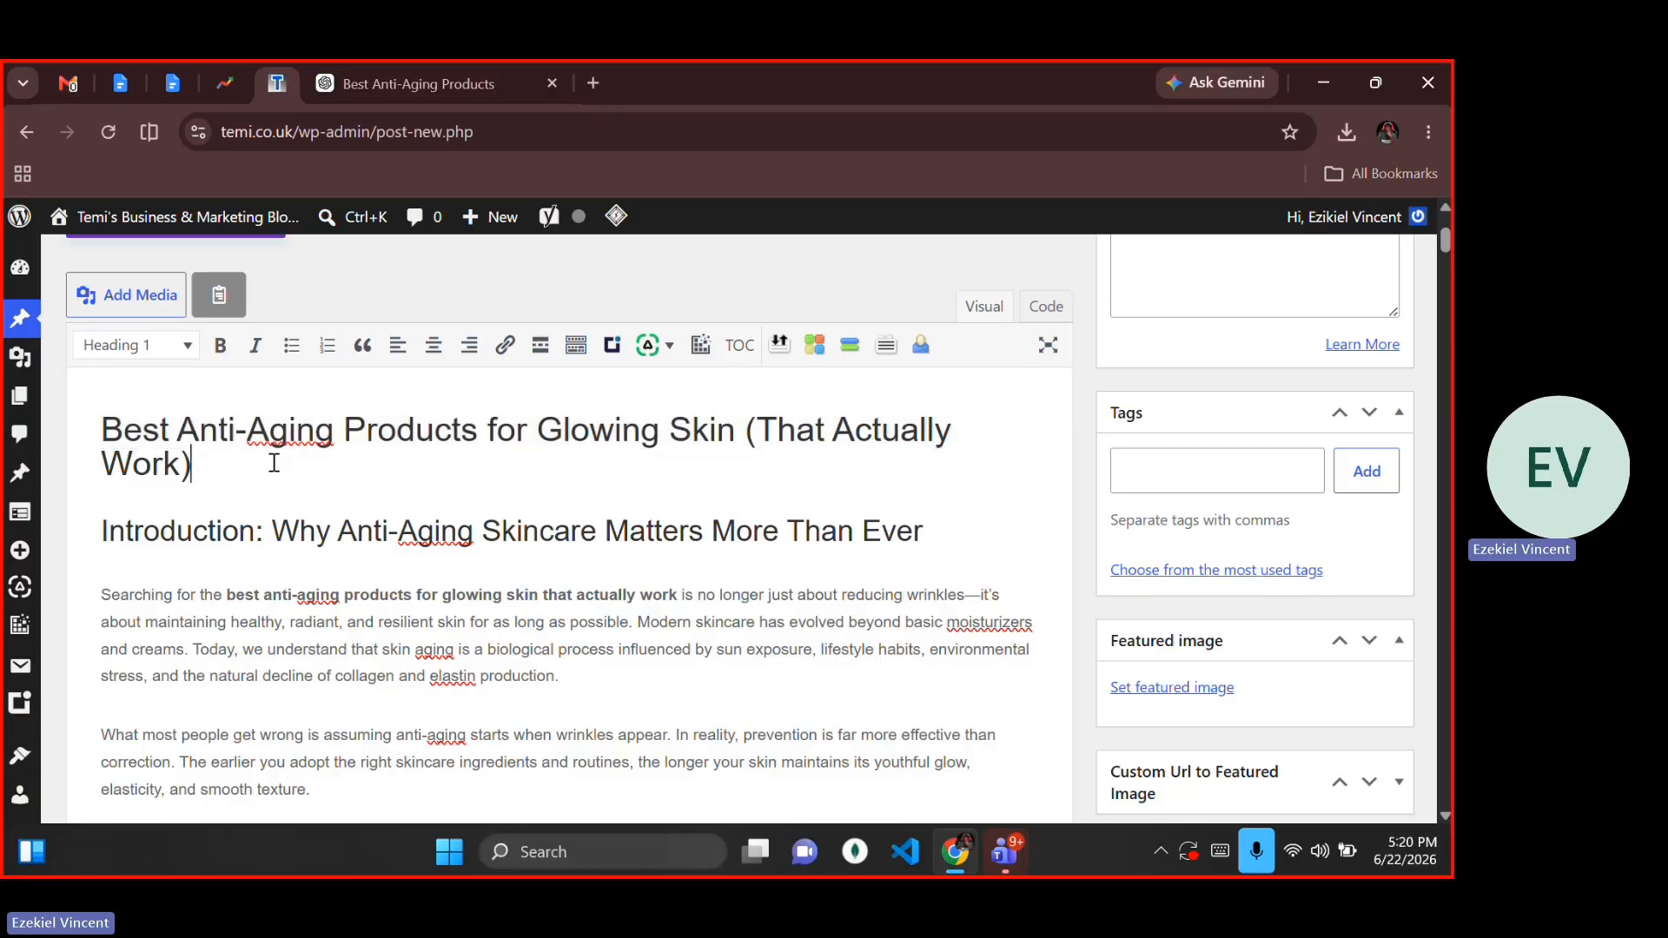
scroll(274, 463, up, 1)
scroll(273, 463, up, 2)
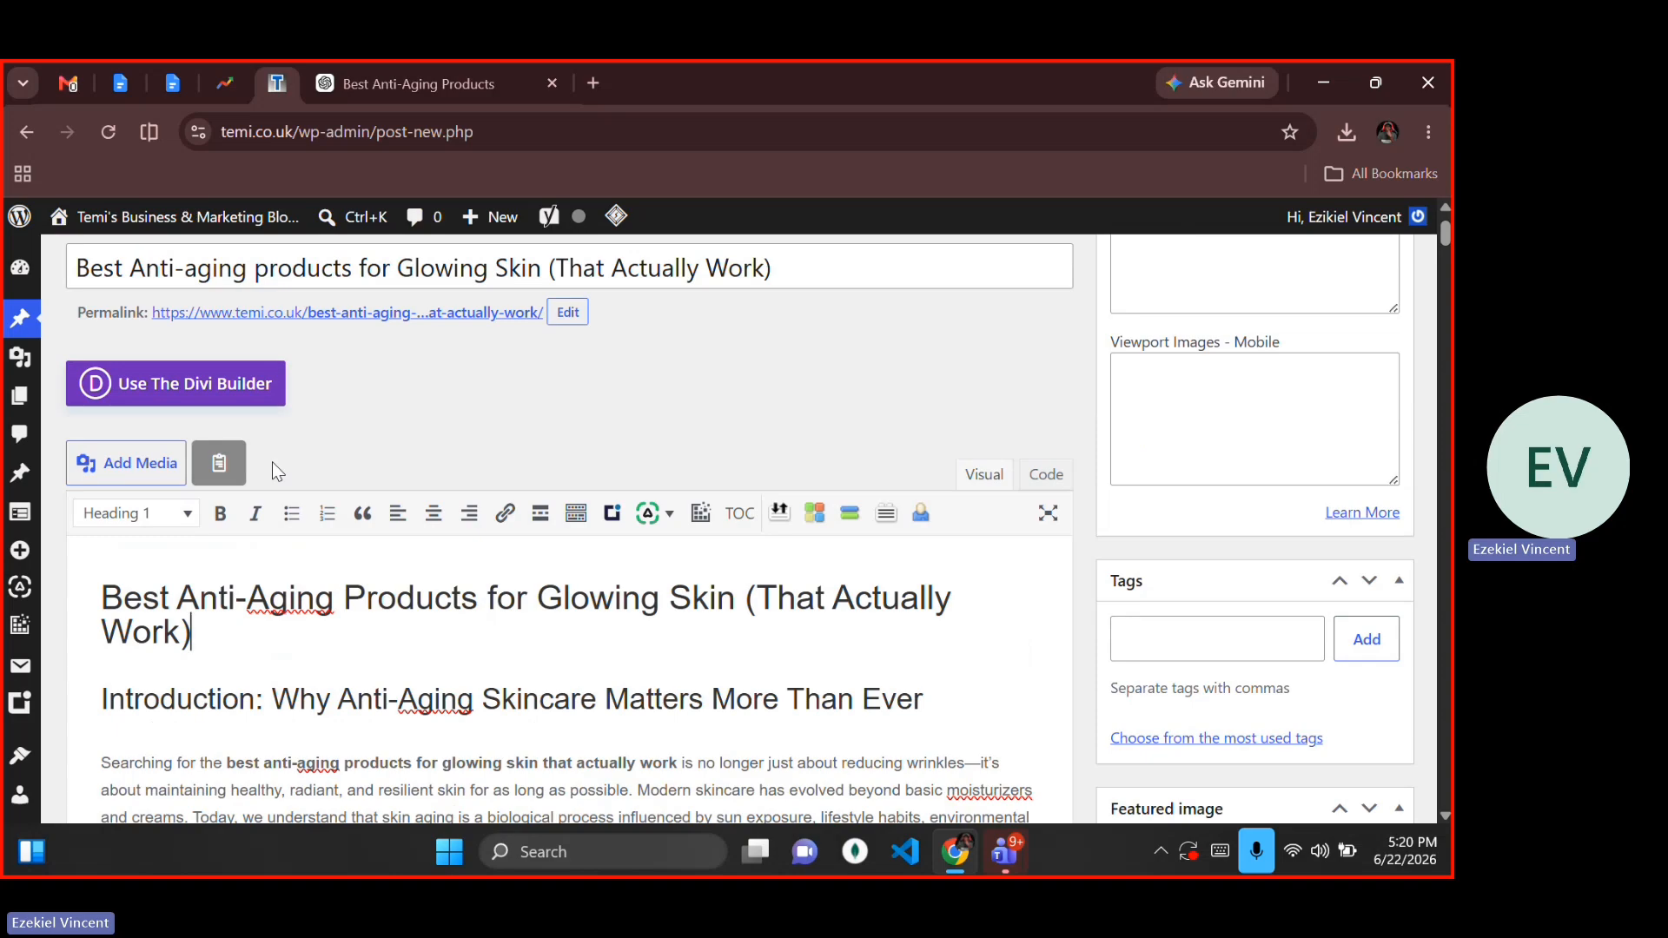
key(ctrl+minus)
key(ctrl+minus)
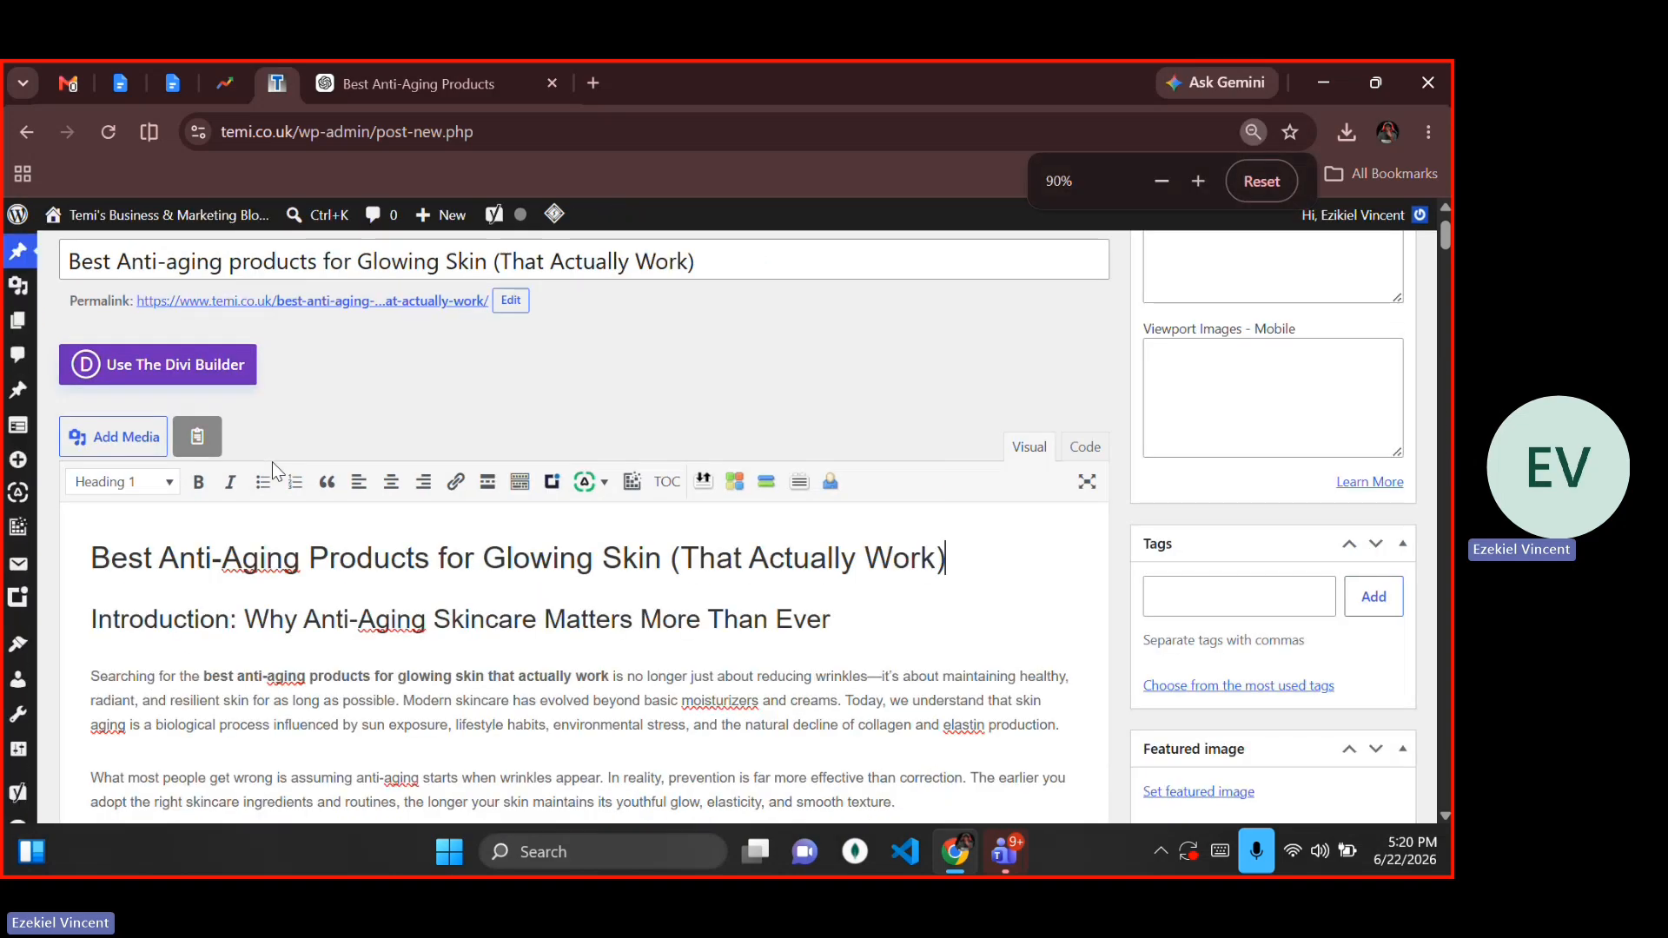
scroll(488, 443, up, 2)
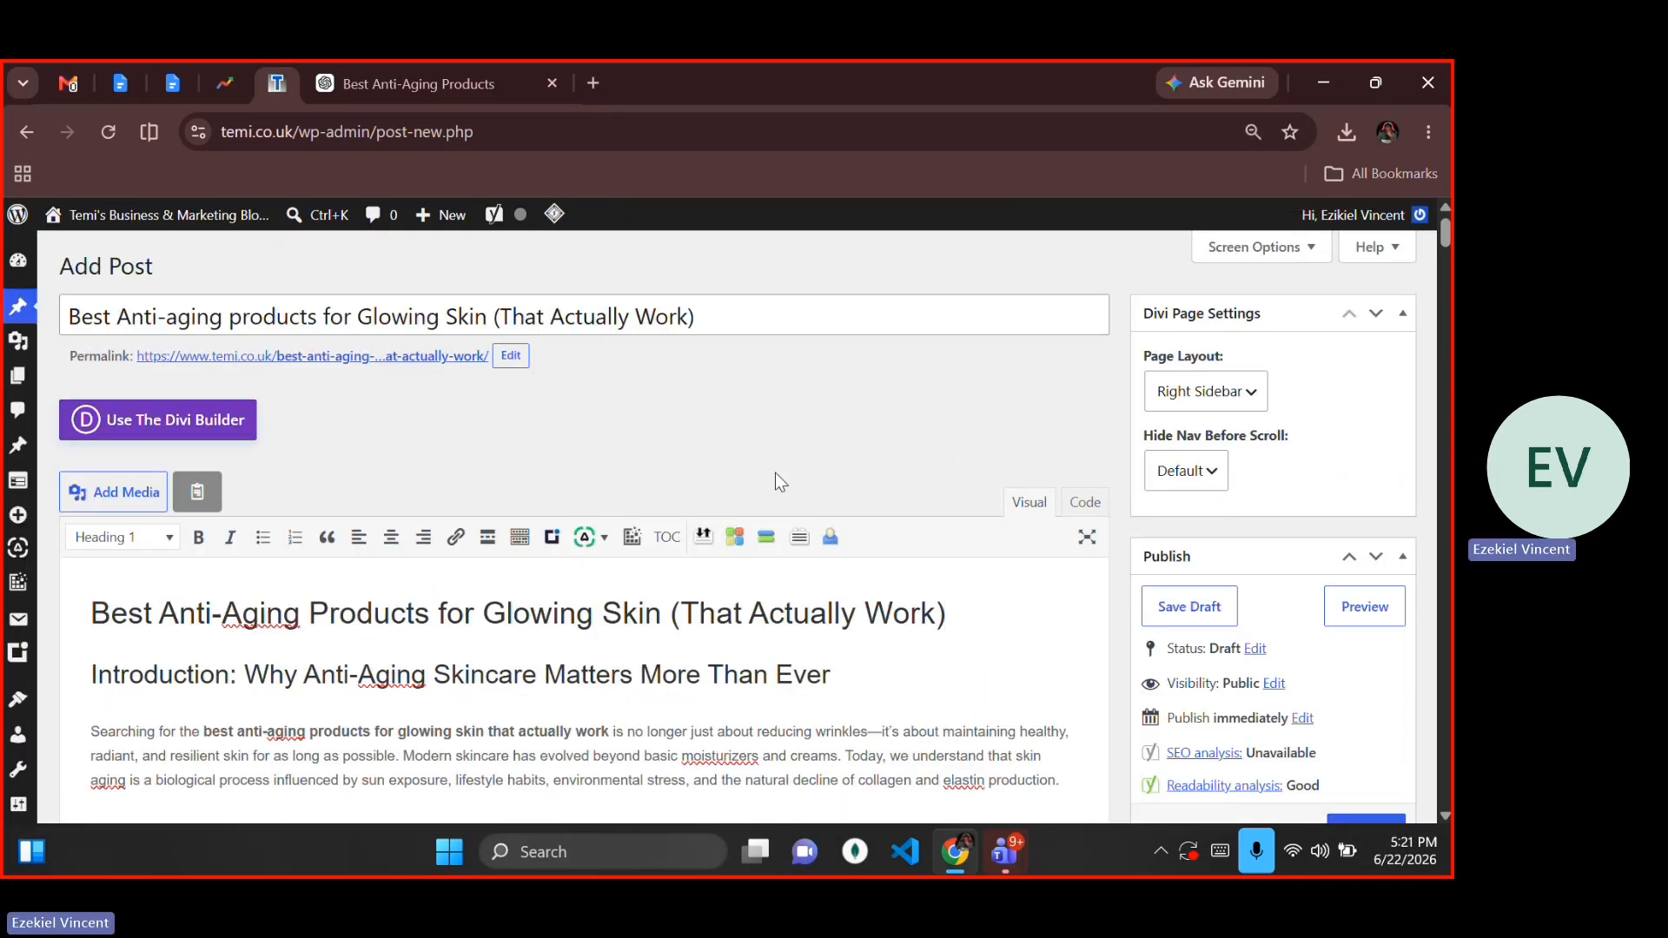
triple_click(981, 632)
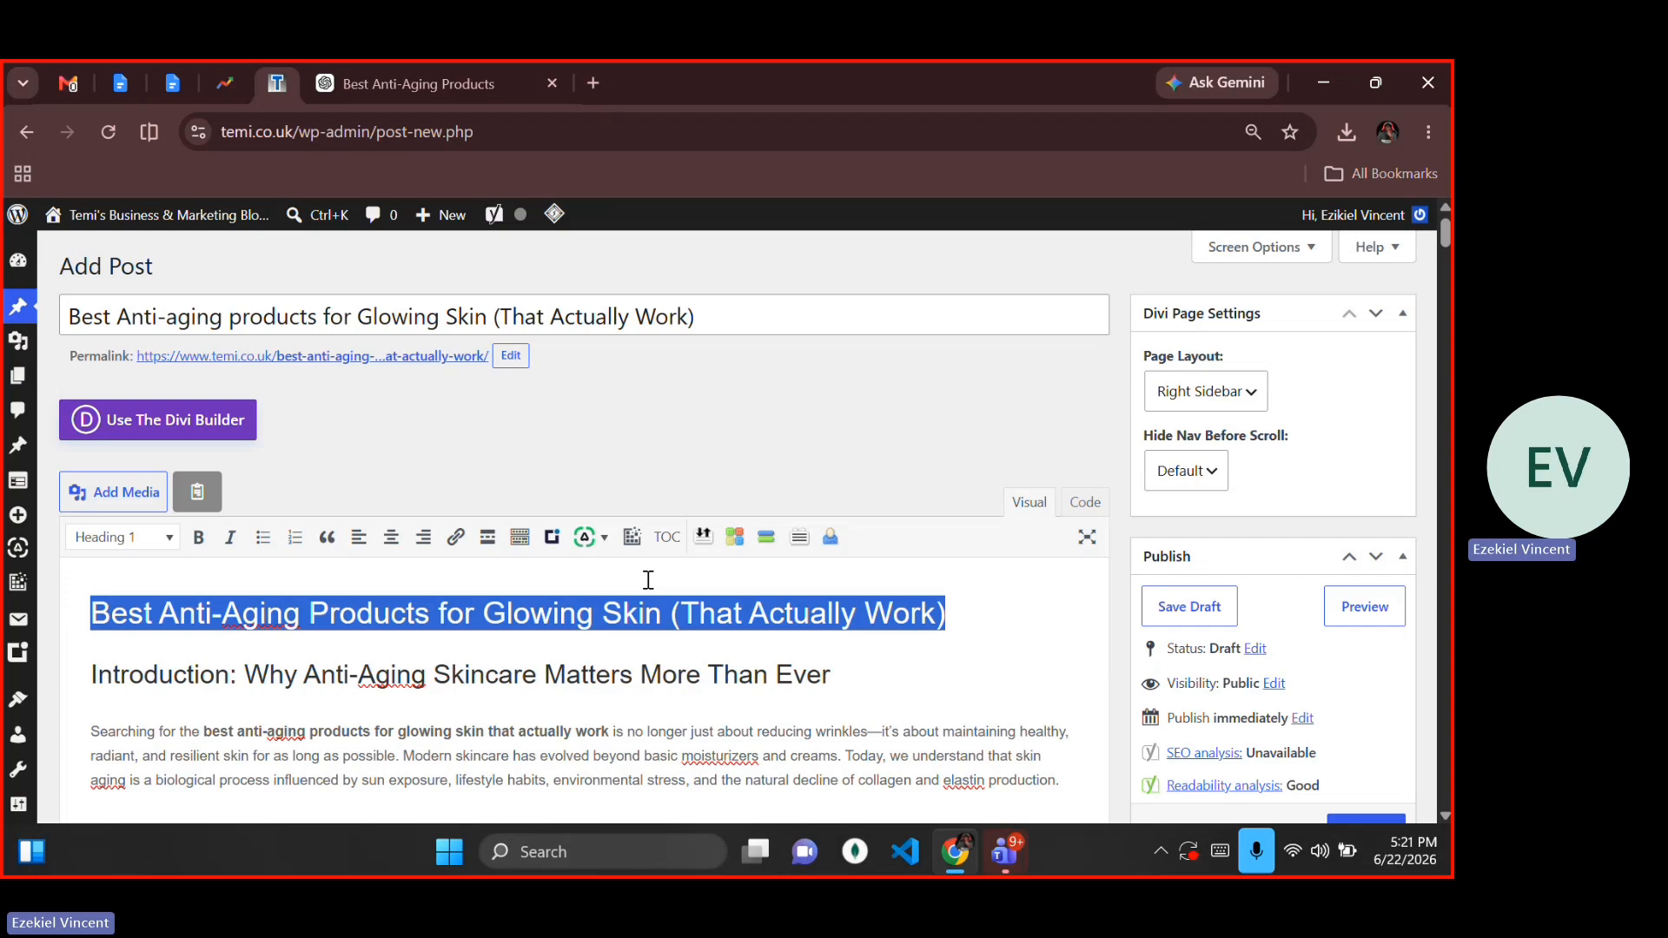
key(BackSpace)
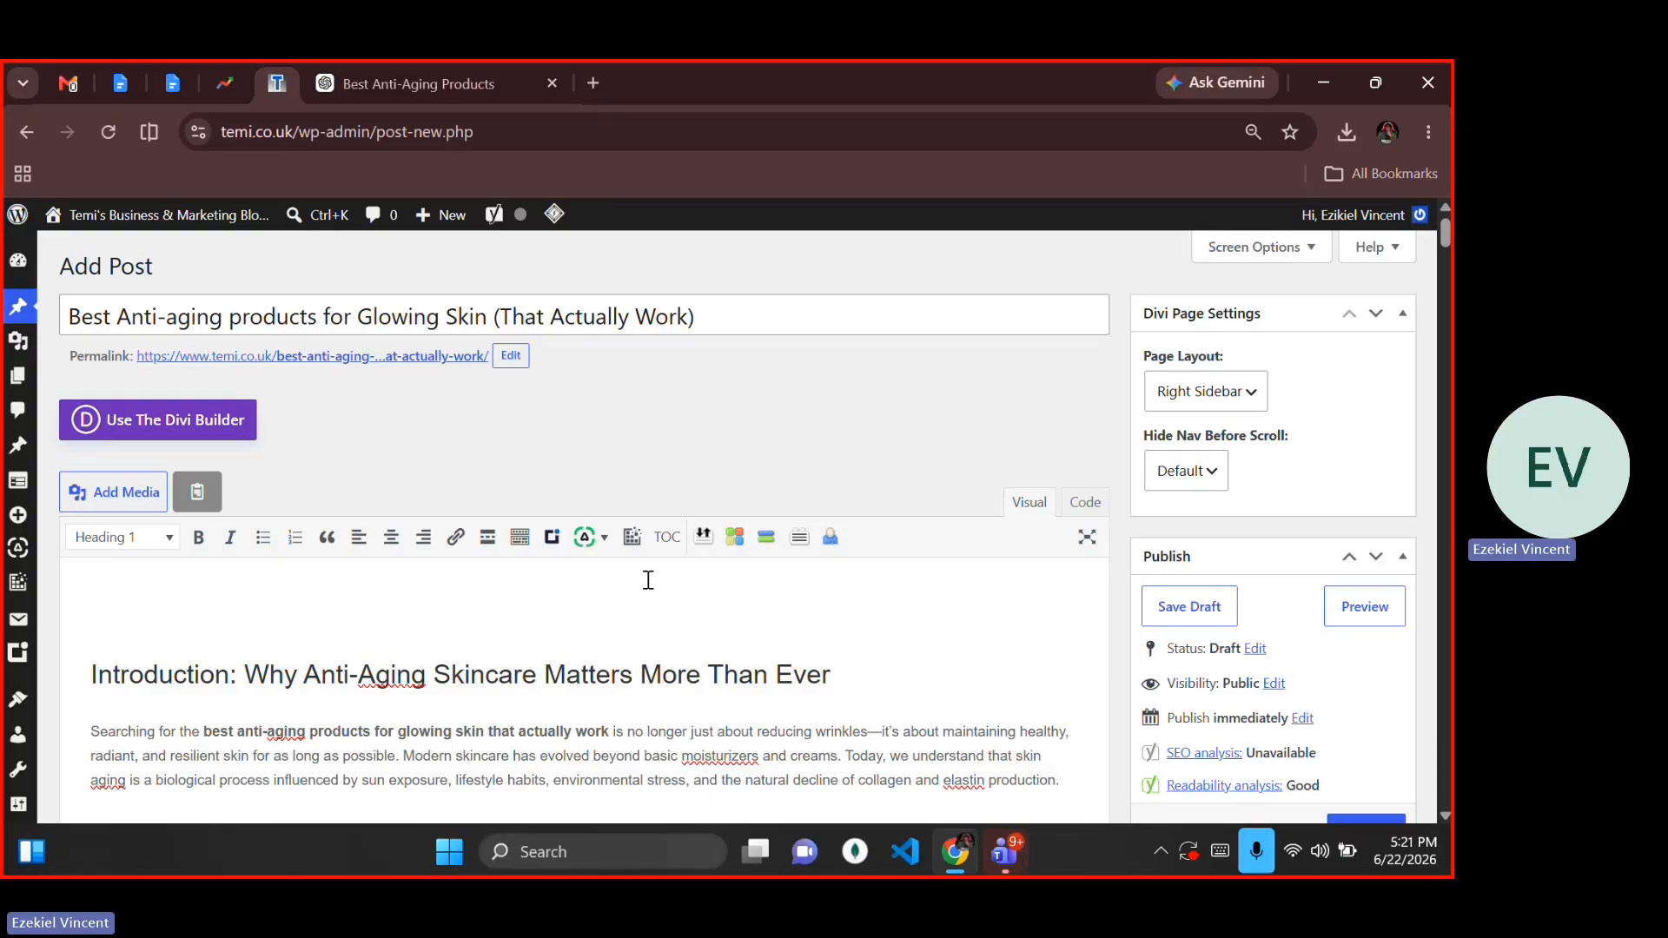
key(BackSpace)
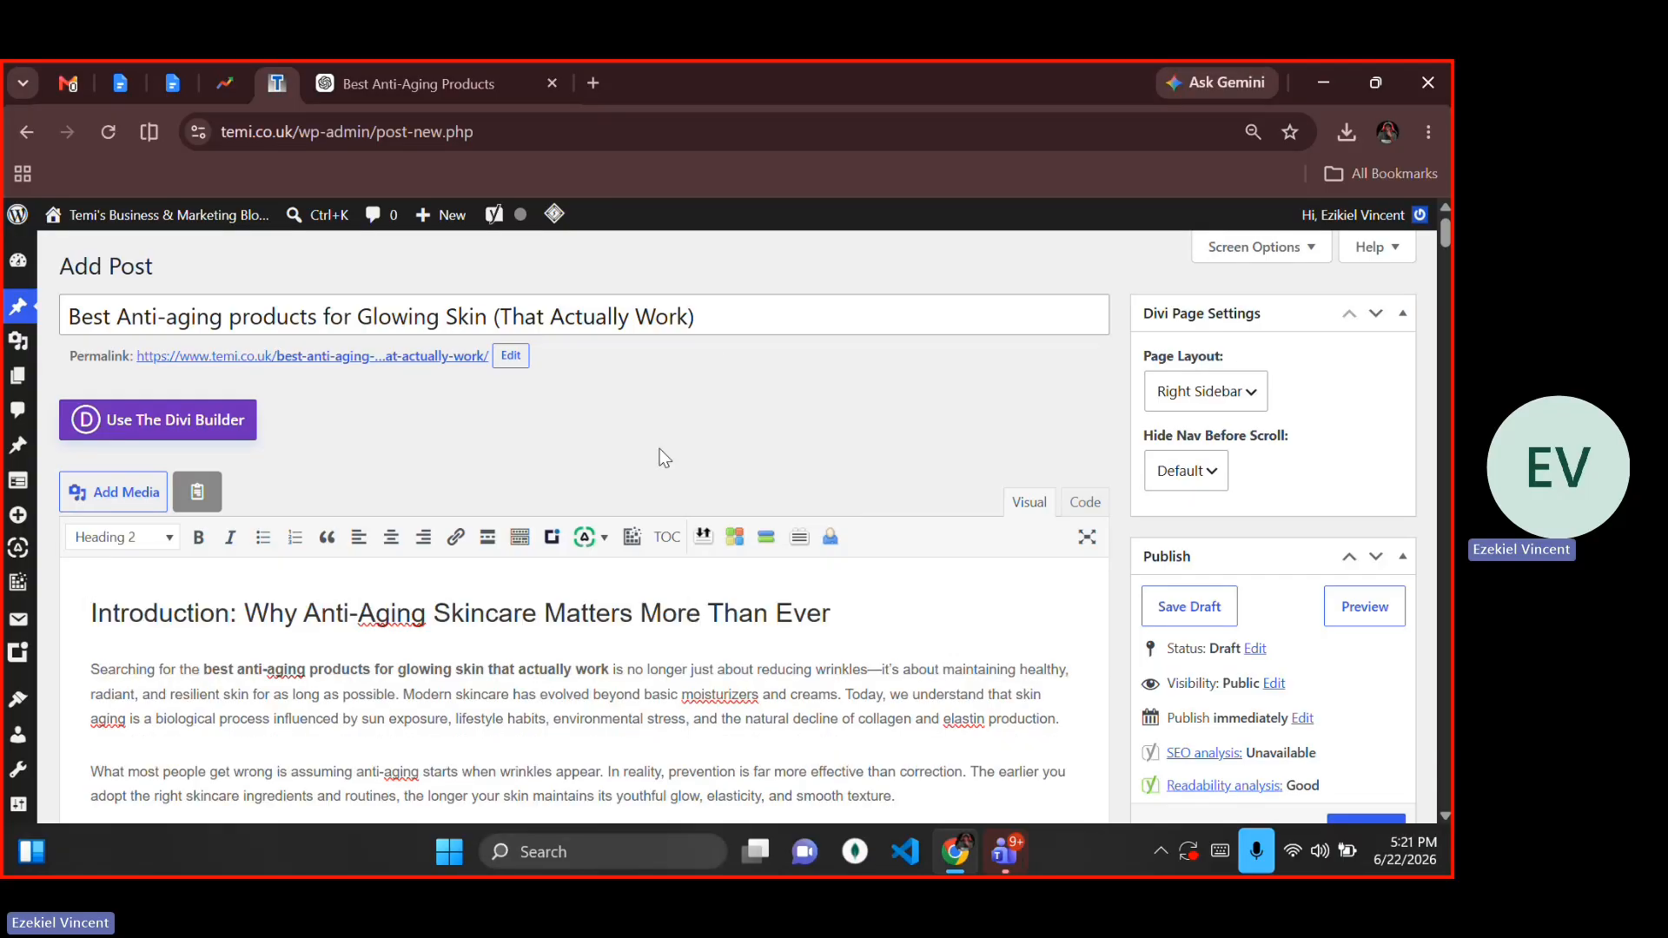
Step: Make the heading "Introduction: Why Anti-Aging Skincare Matters More Than Ever" bold
drag(744, 305, 137, 322)
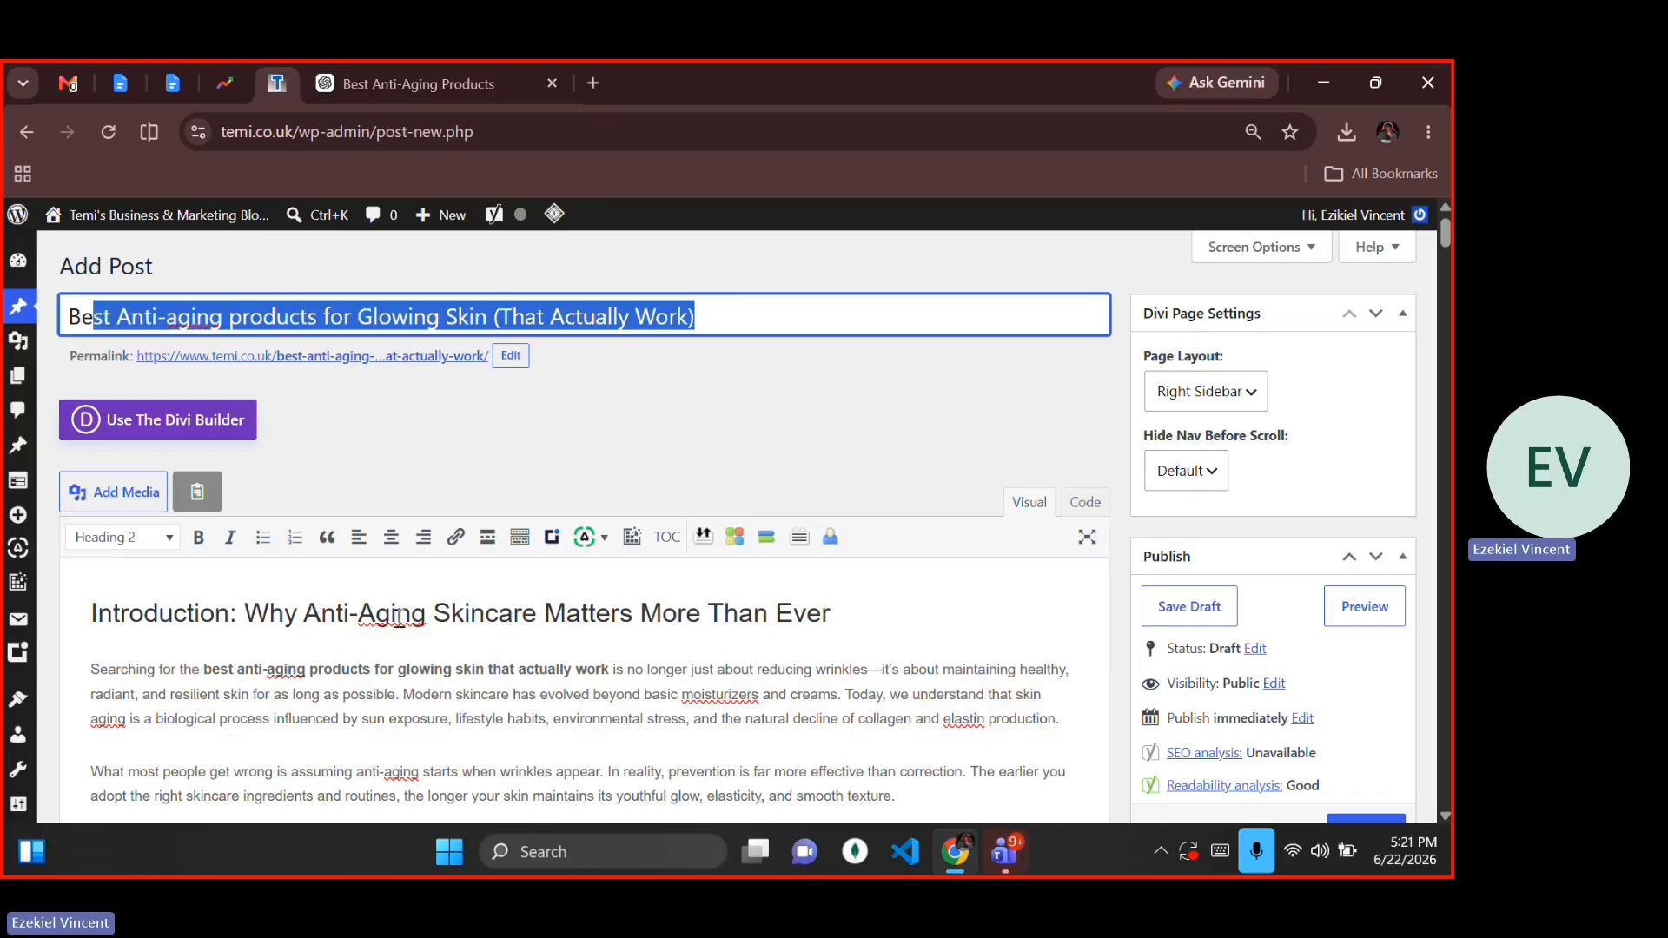
drag(375, 618, 927, 570)
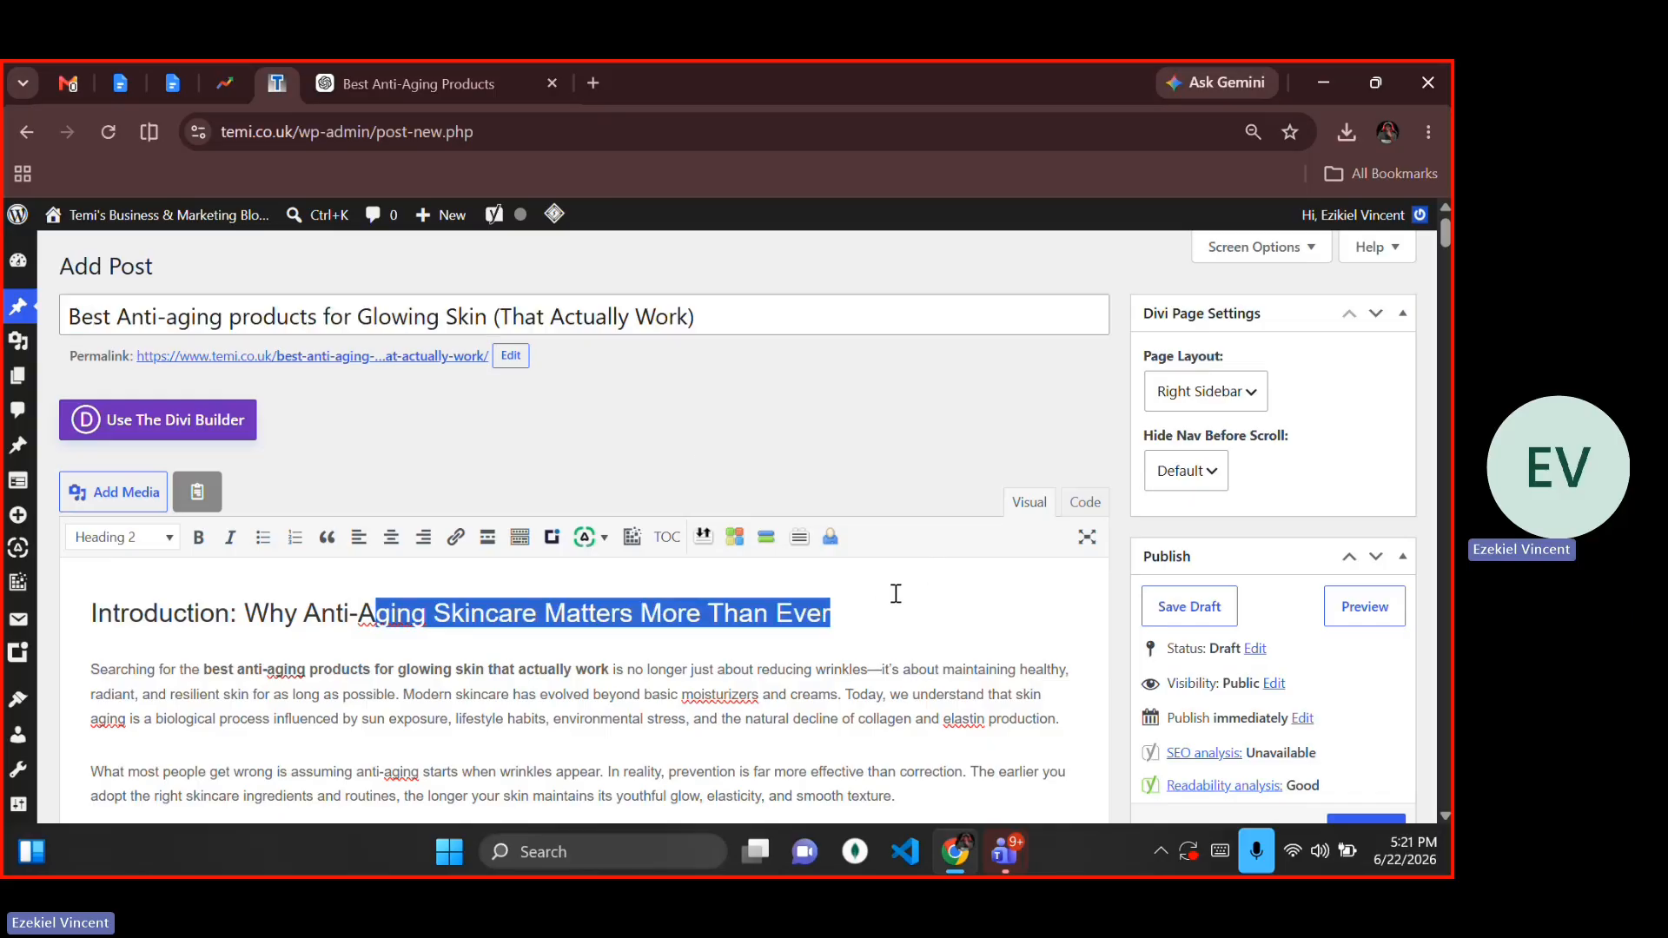
click(895, 593)
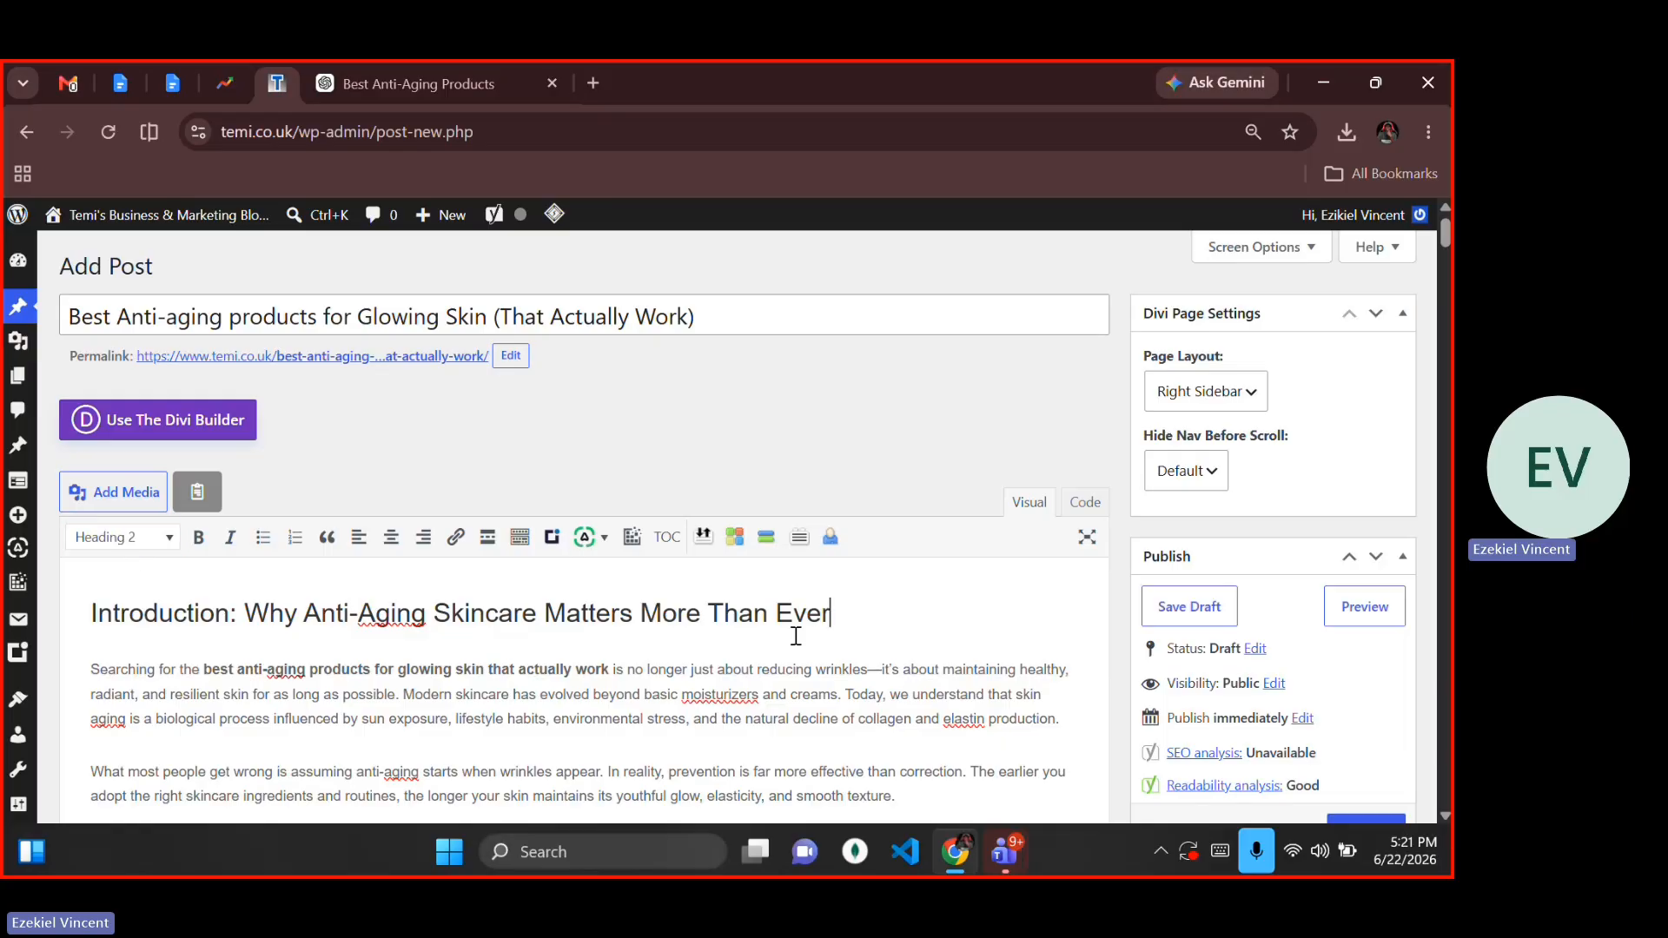
key(shift+Home)
key(ctrl+b)
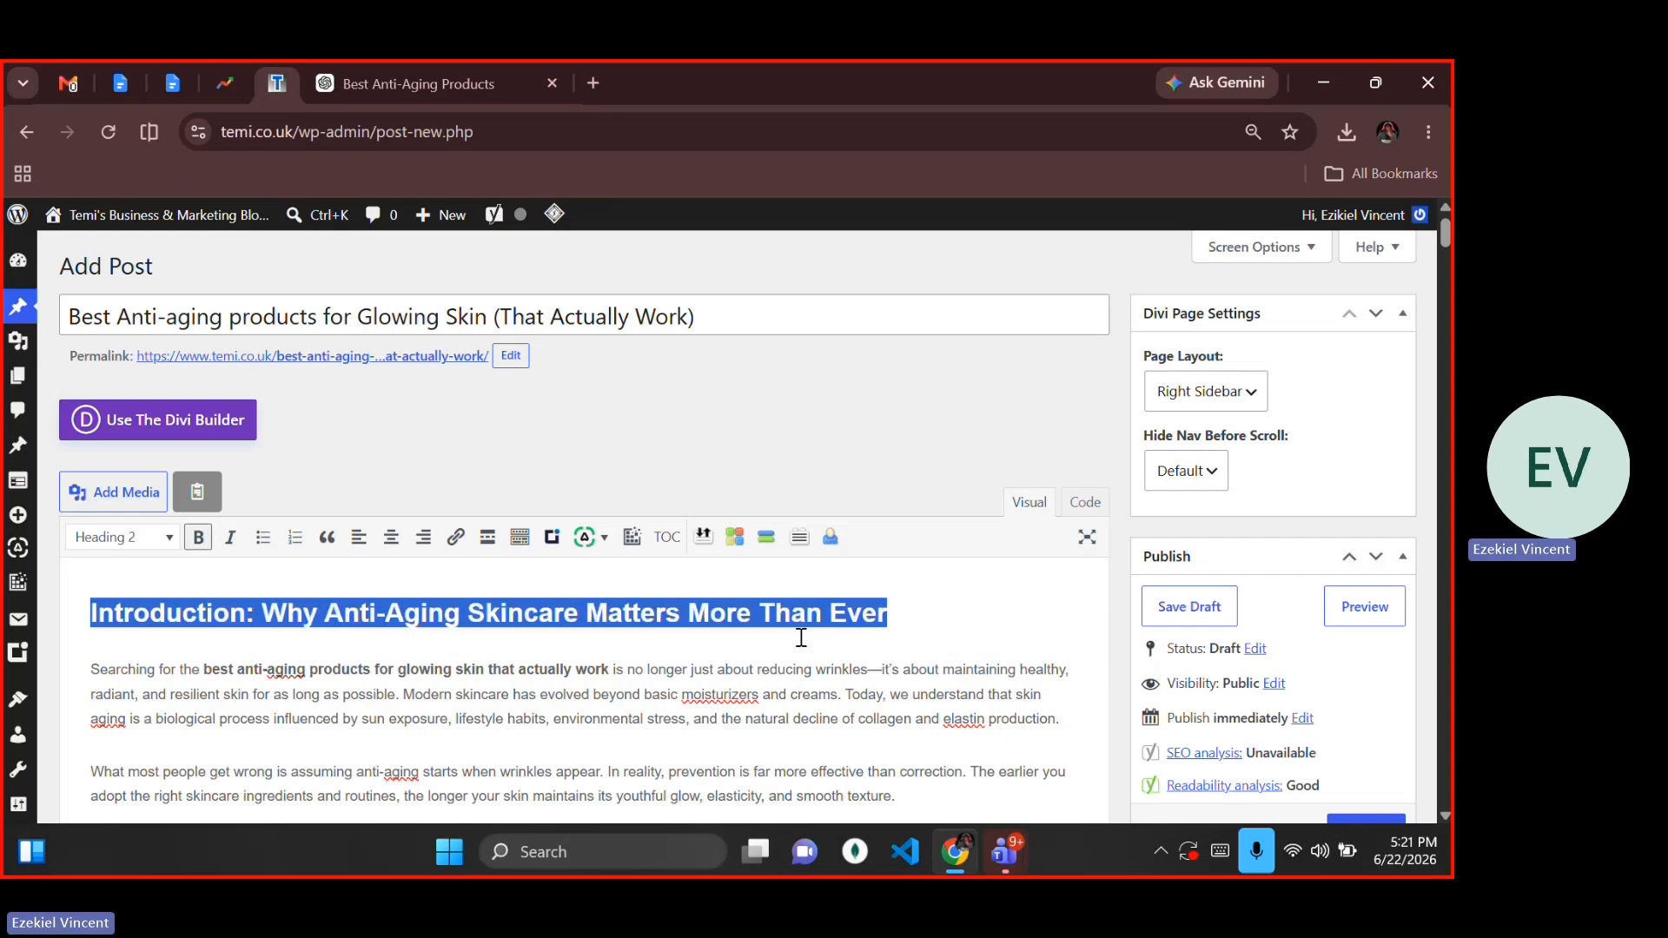
click(945, 632)
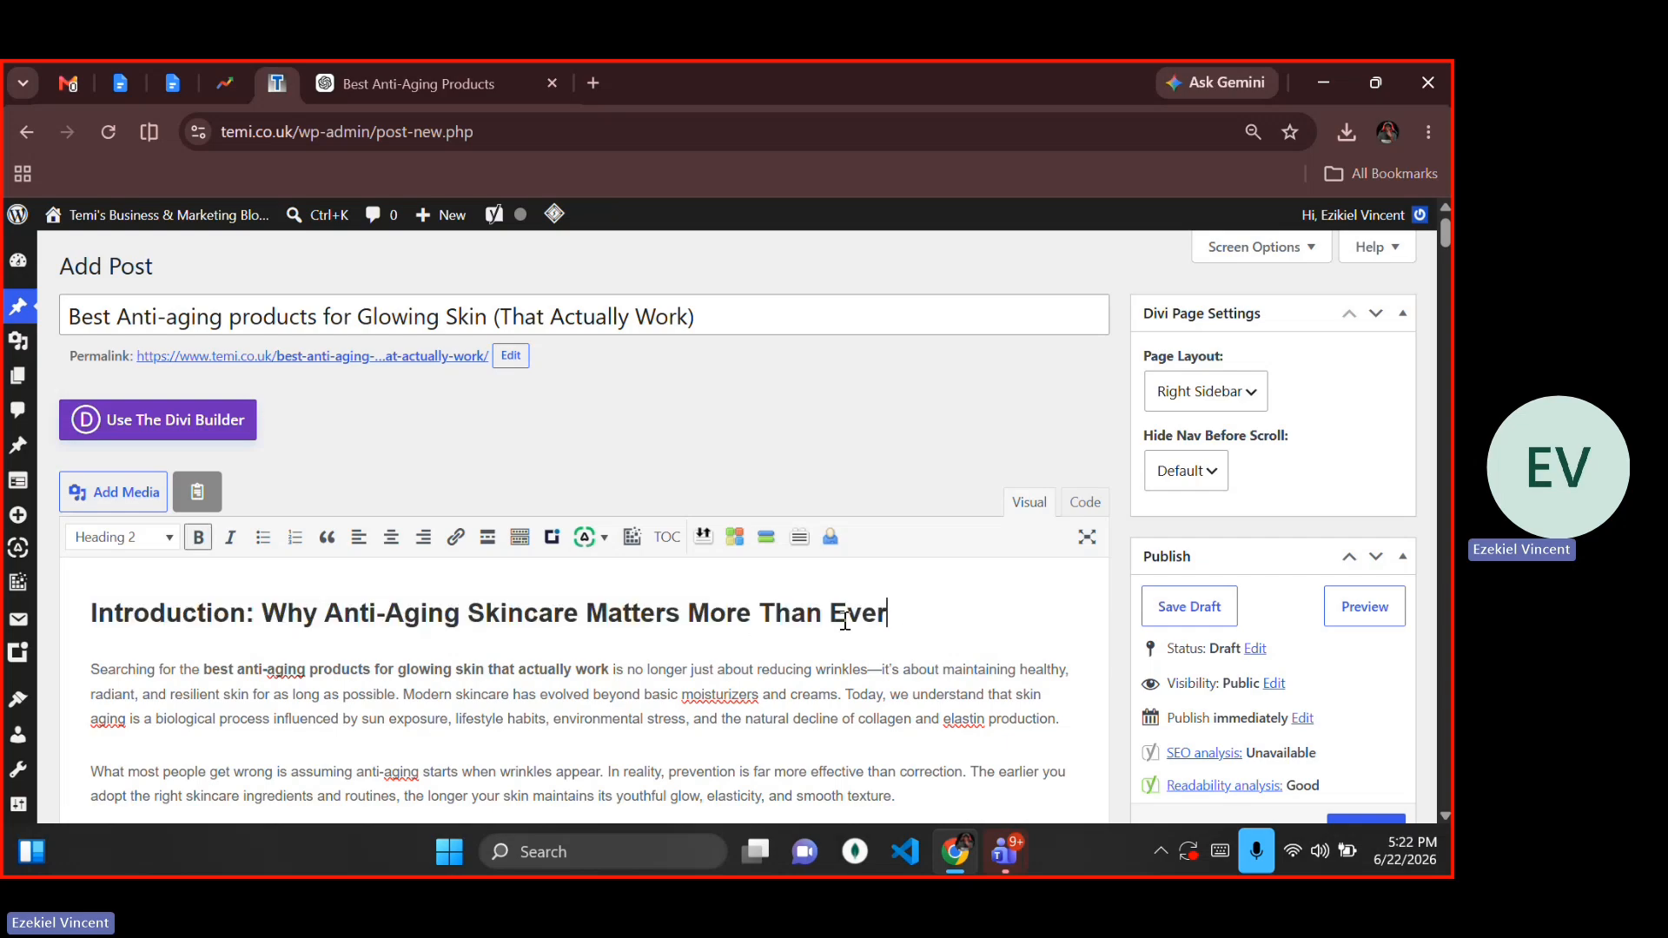
key(shift+Home)
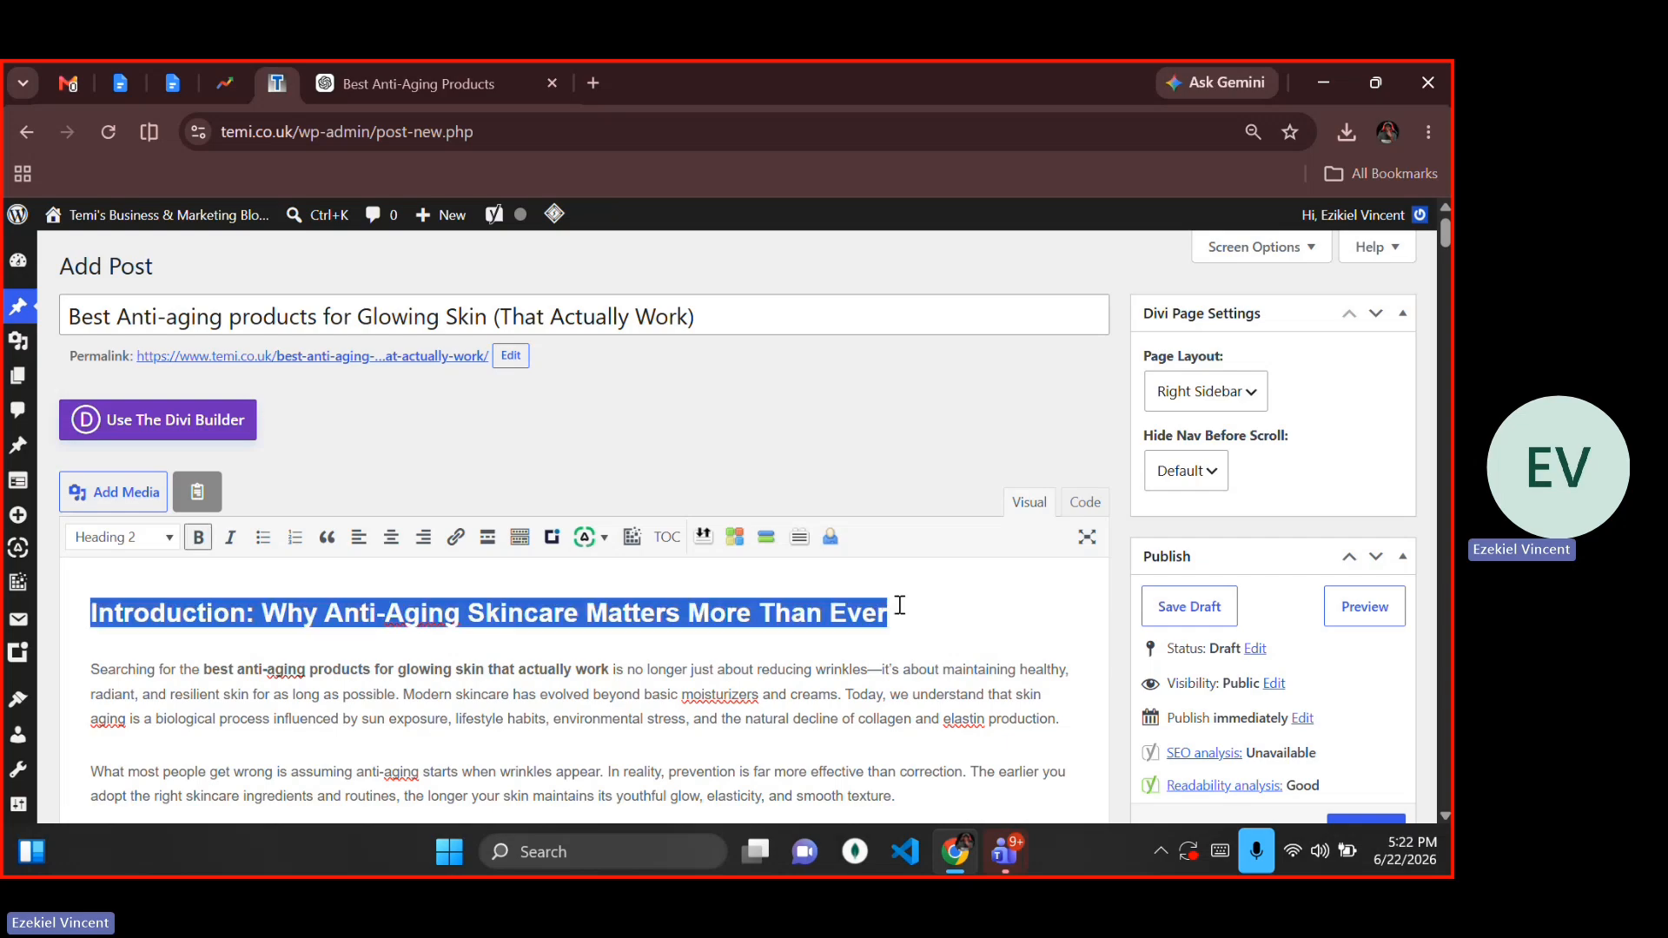
key(ctrl+b)
key(ctrl+b)
click(900, 605)
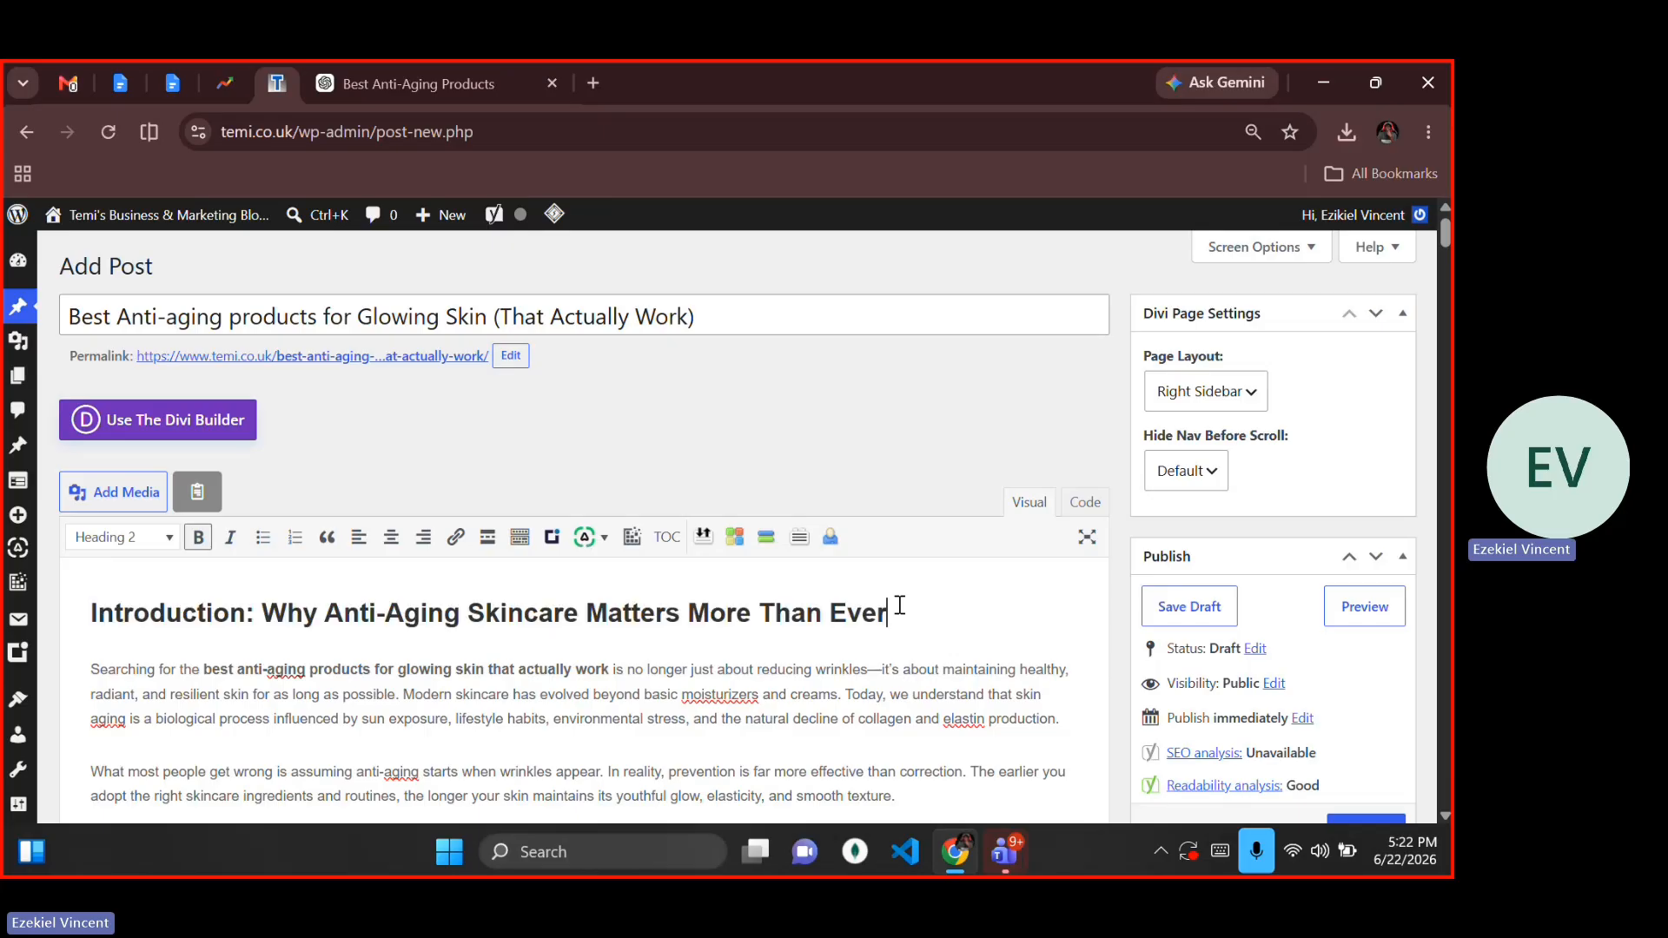
Step: Replace the em dash after "reducing wrinkles" in the first introduction paragraph with a comma and a space
scroll(900, 605, down, 1)
scroll(900, 605, down, 2)
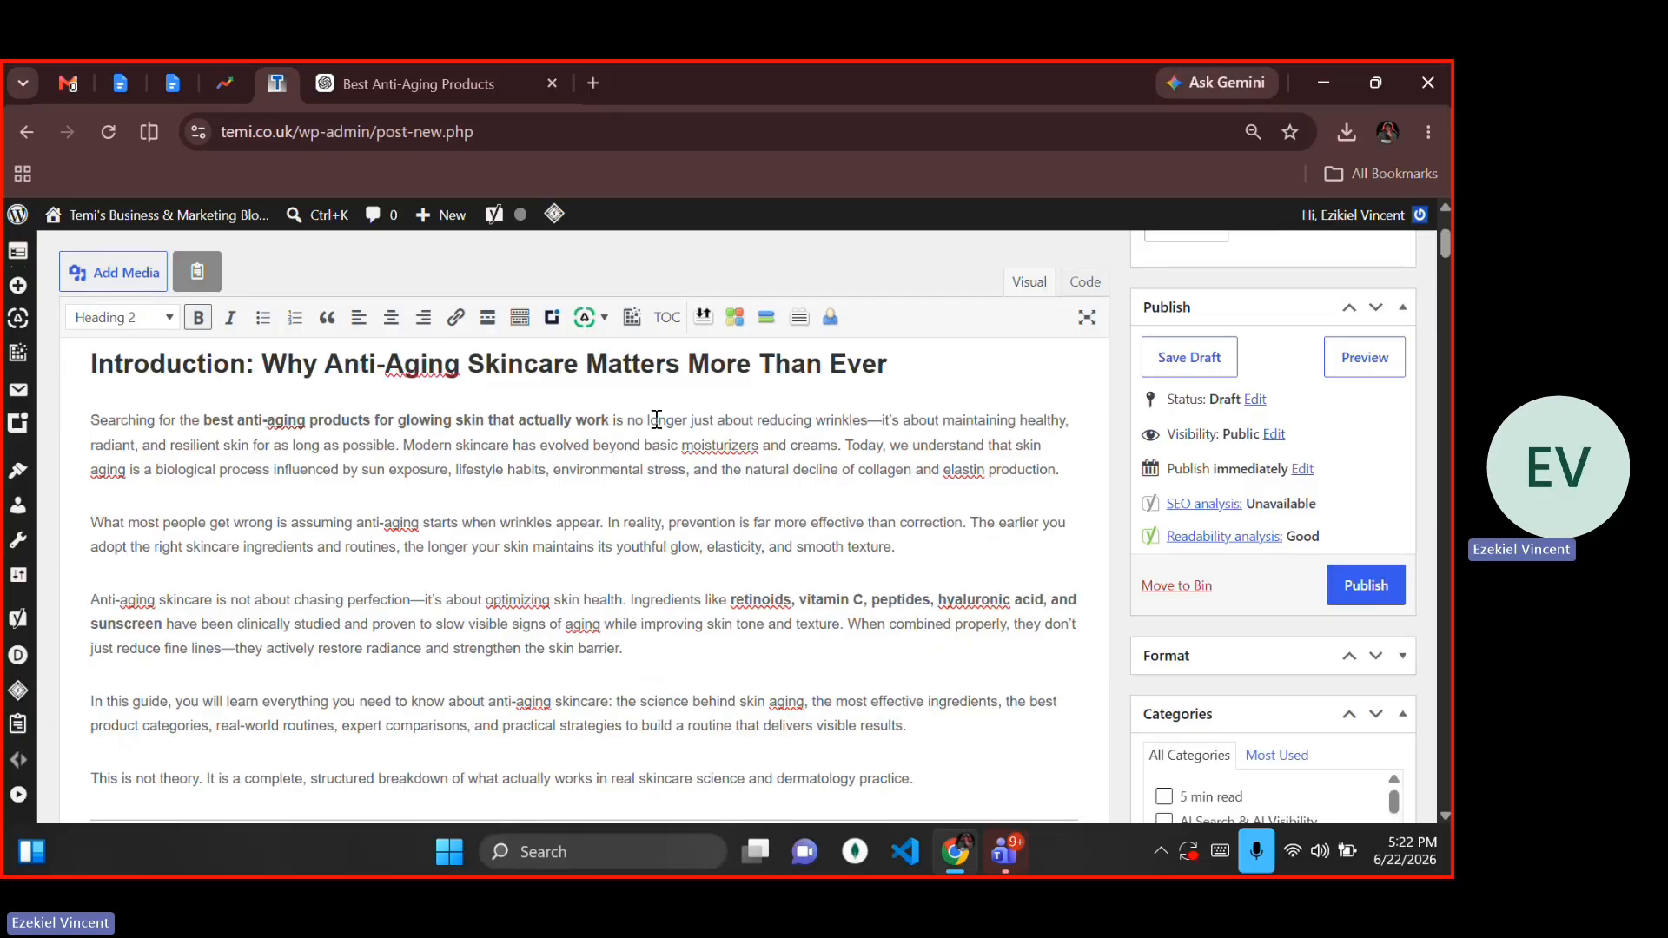
click(885, 419)
key(ctrl+0)
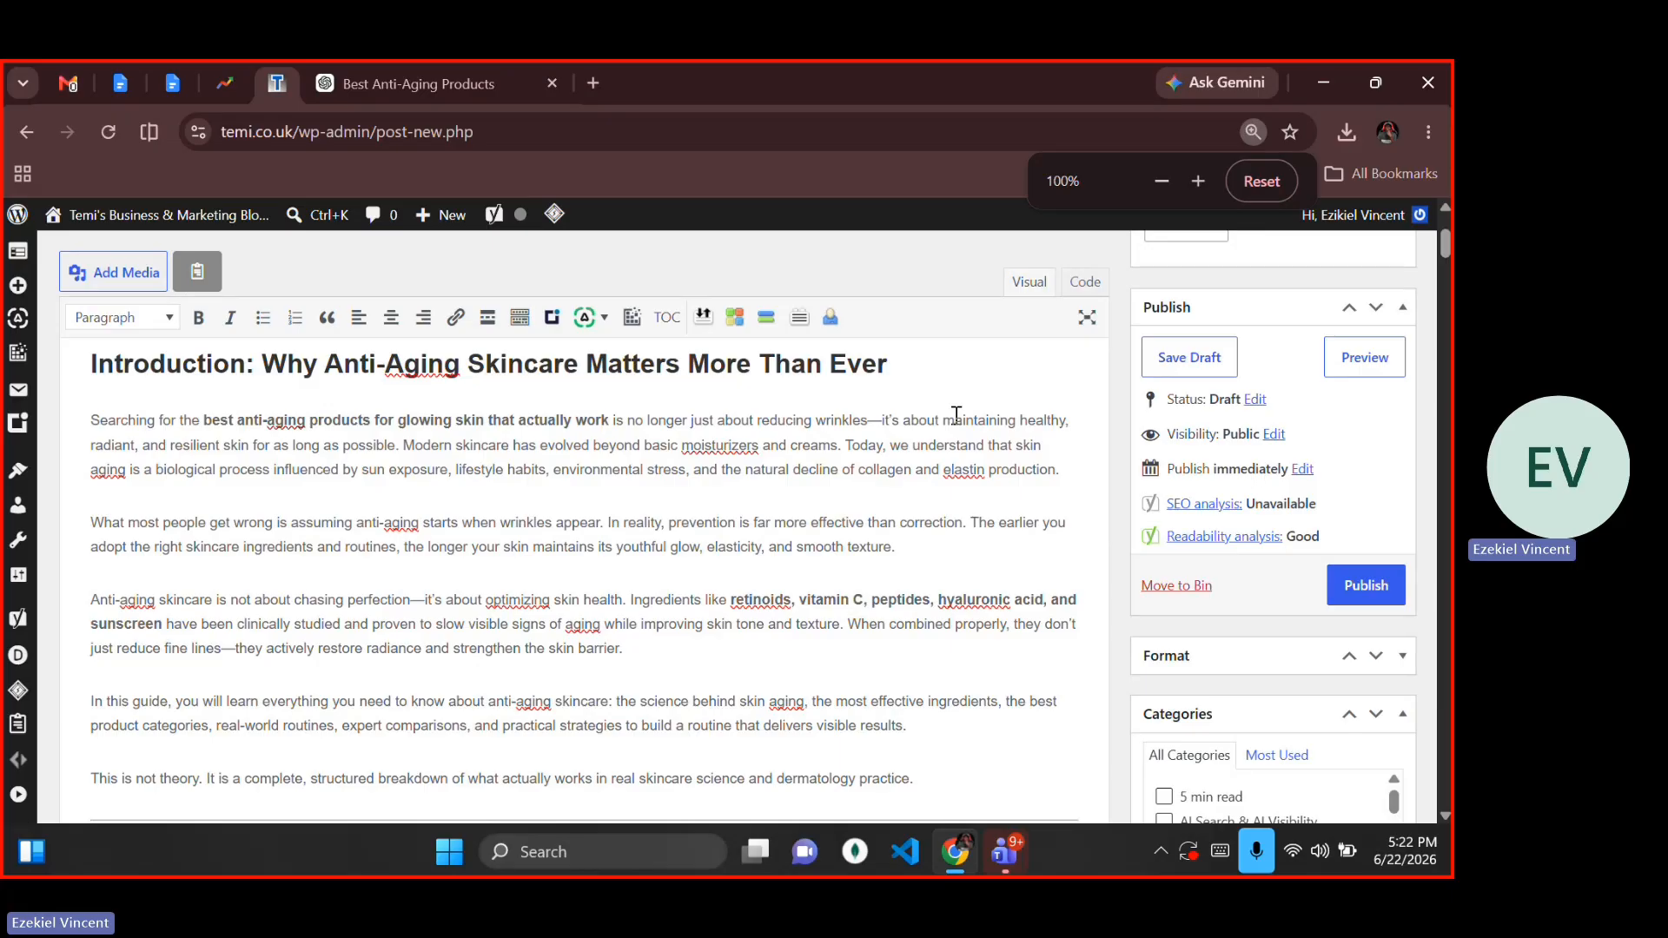
key(ctrl+plus)
key(ctrl+plus)
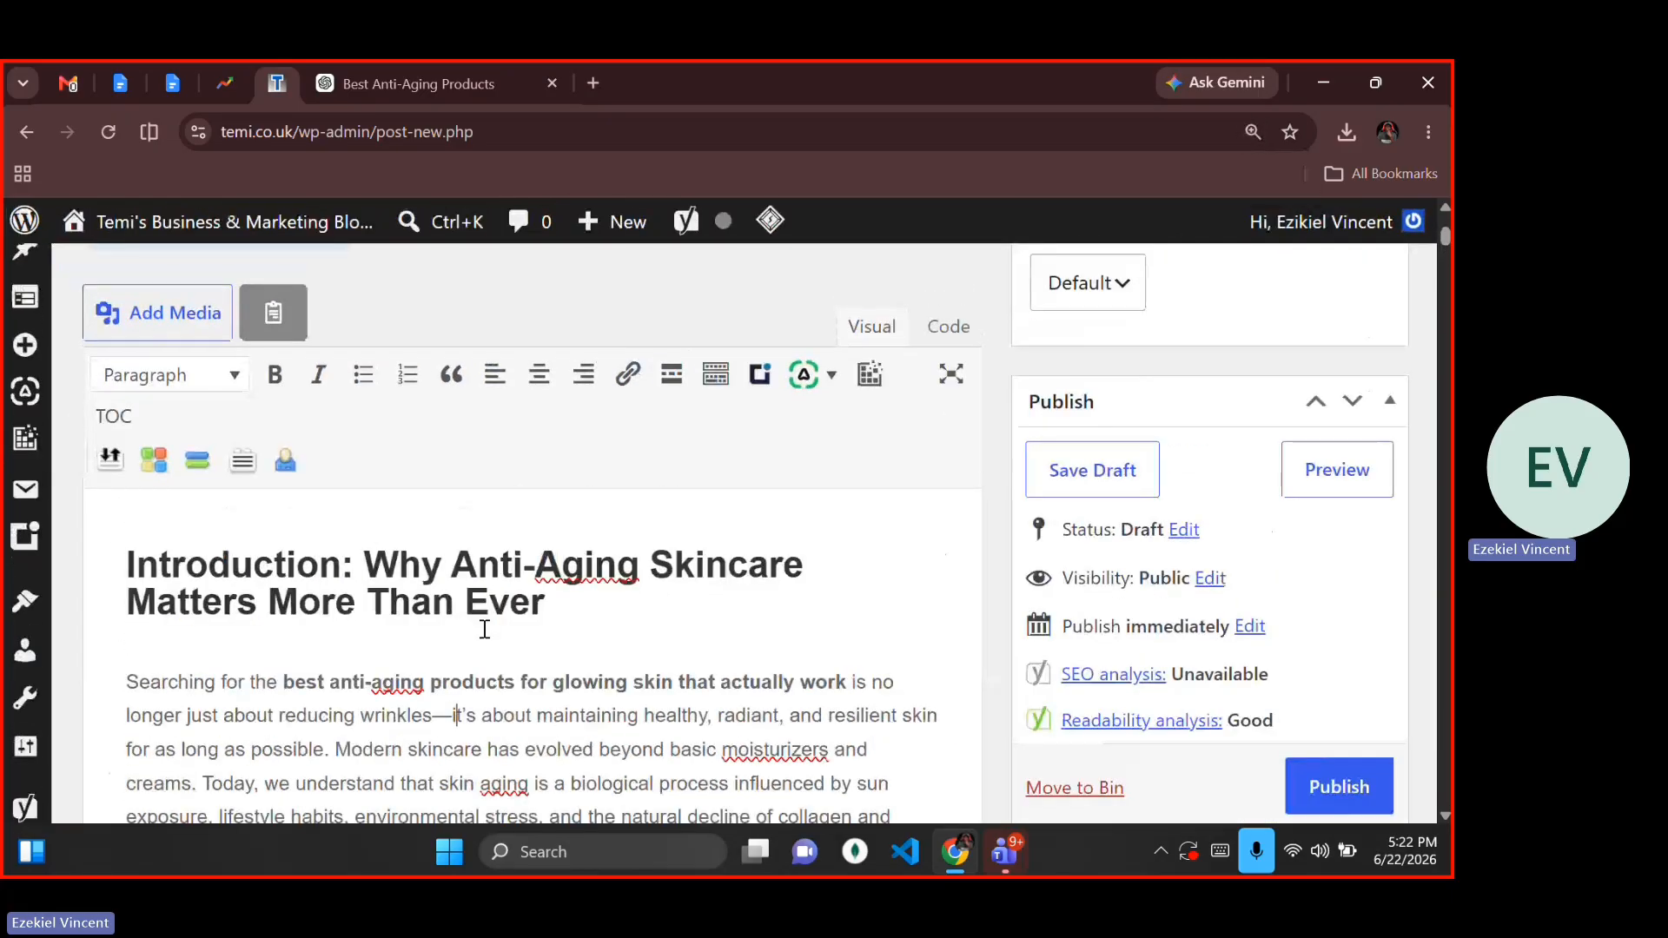
click(416, 672)
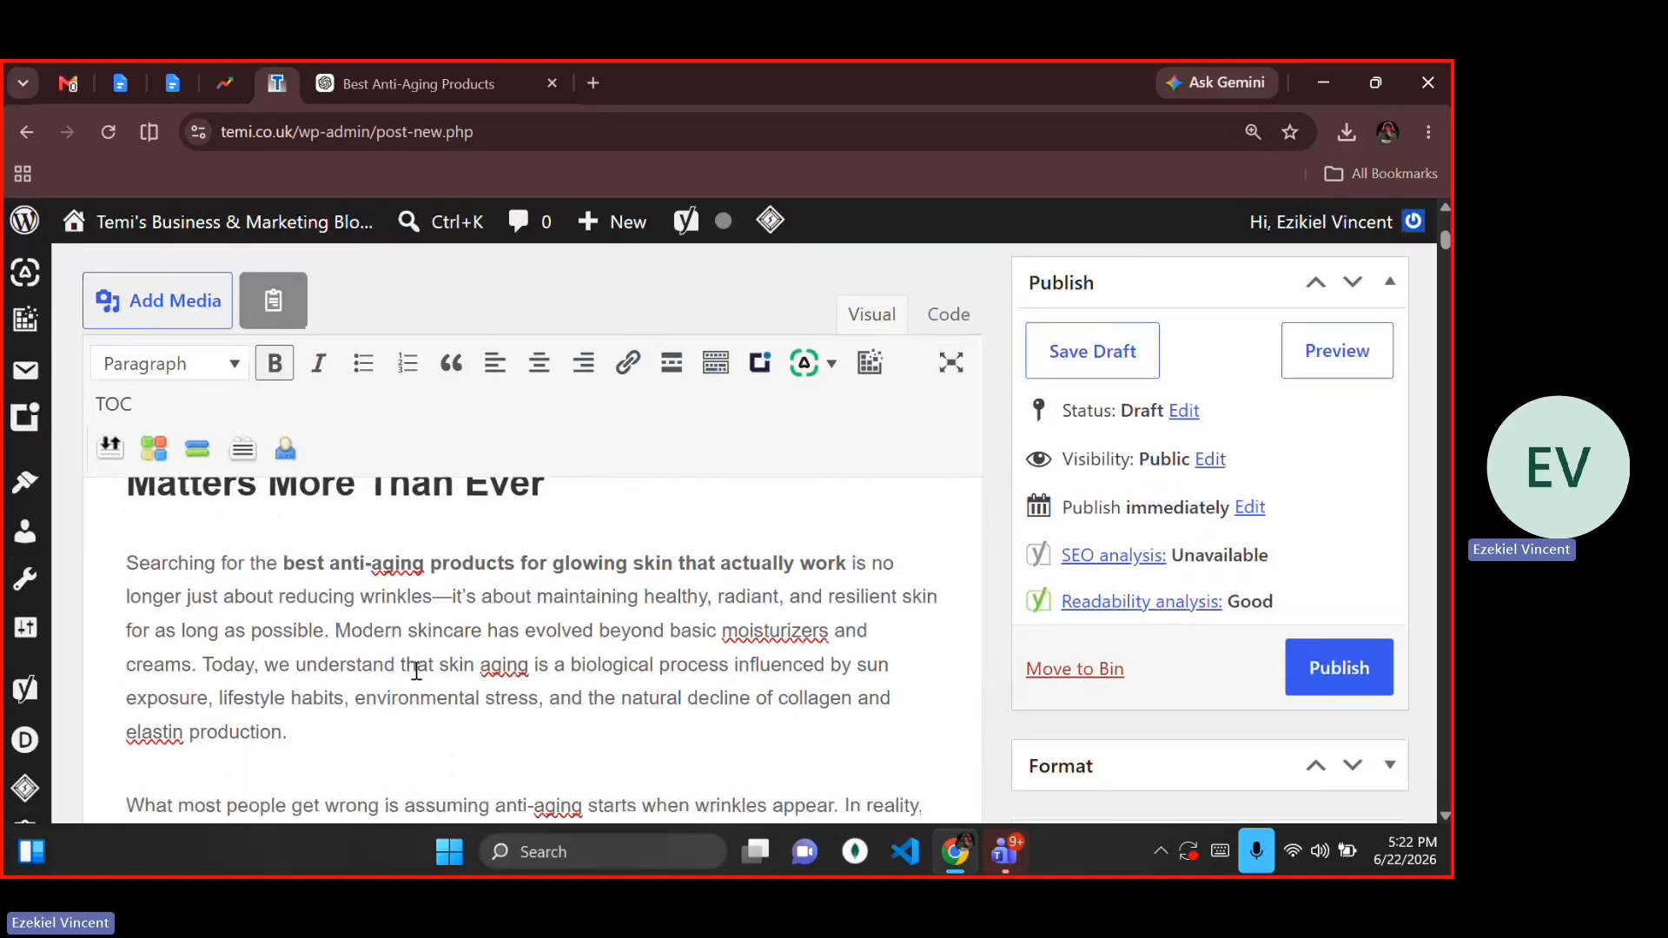
scroll(416, 671, down, 1)
click(377, 727)
scroll(451, 602, up, 1)
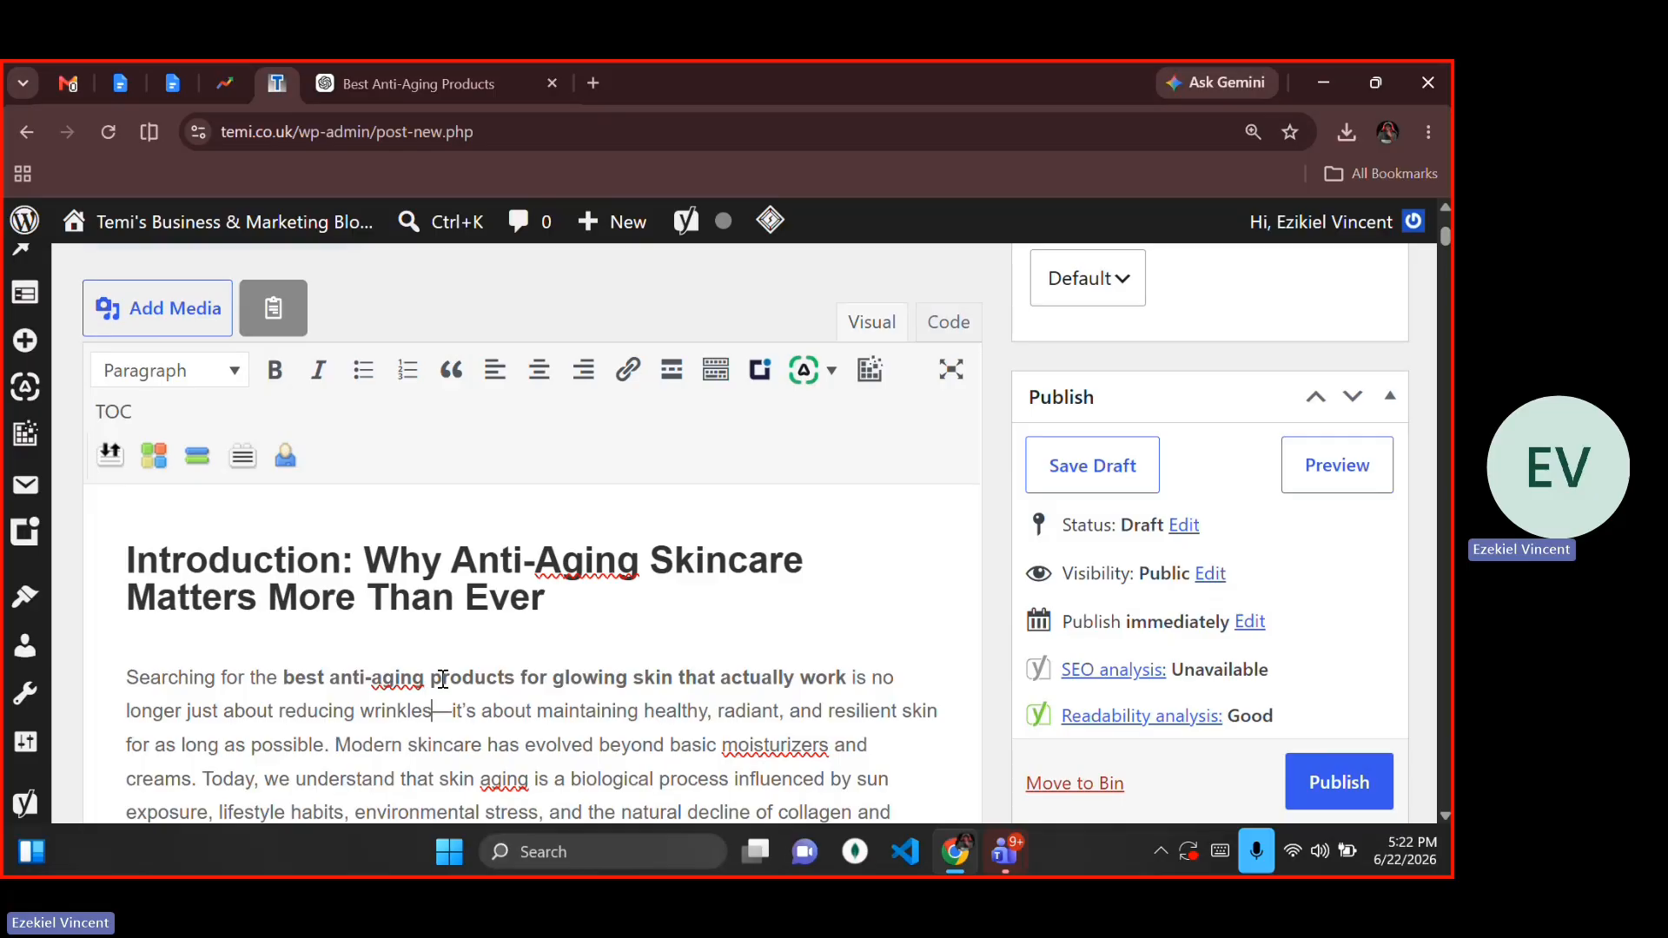
drag(280, 712, 431, 712)
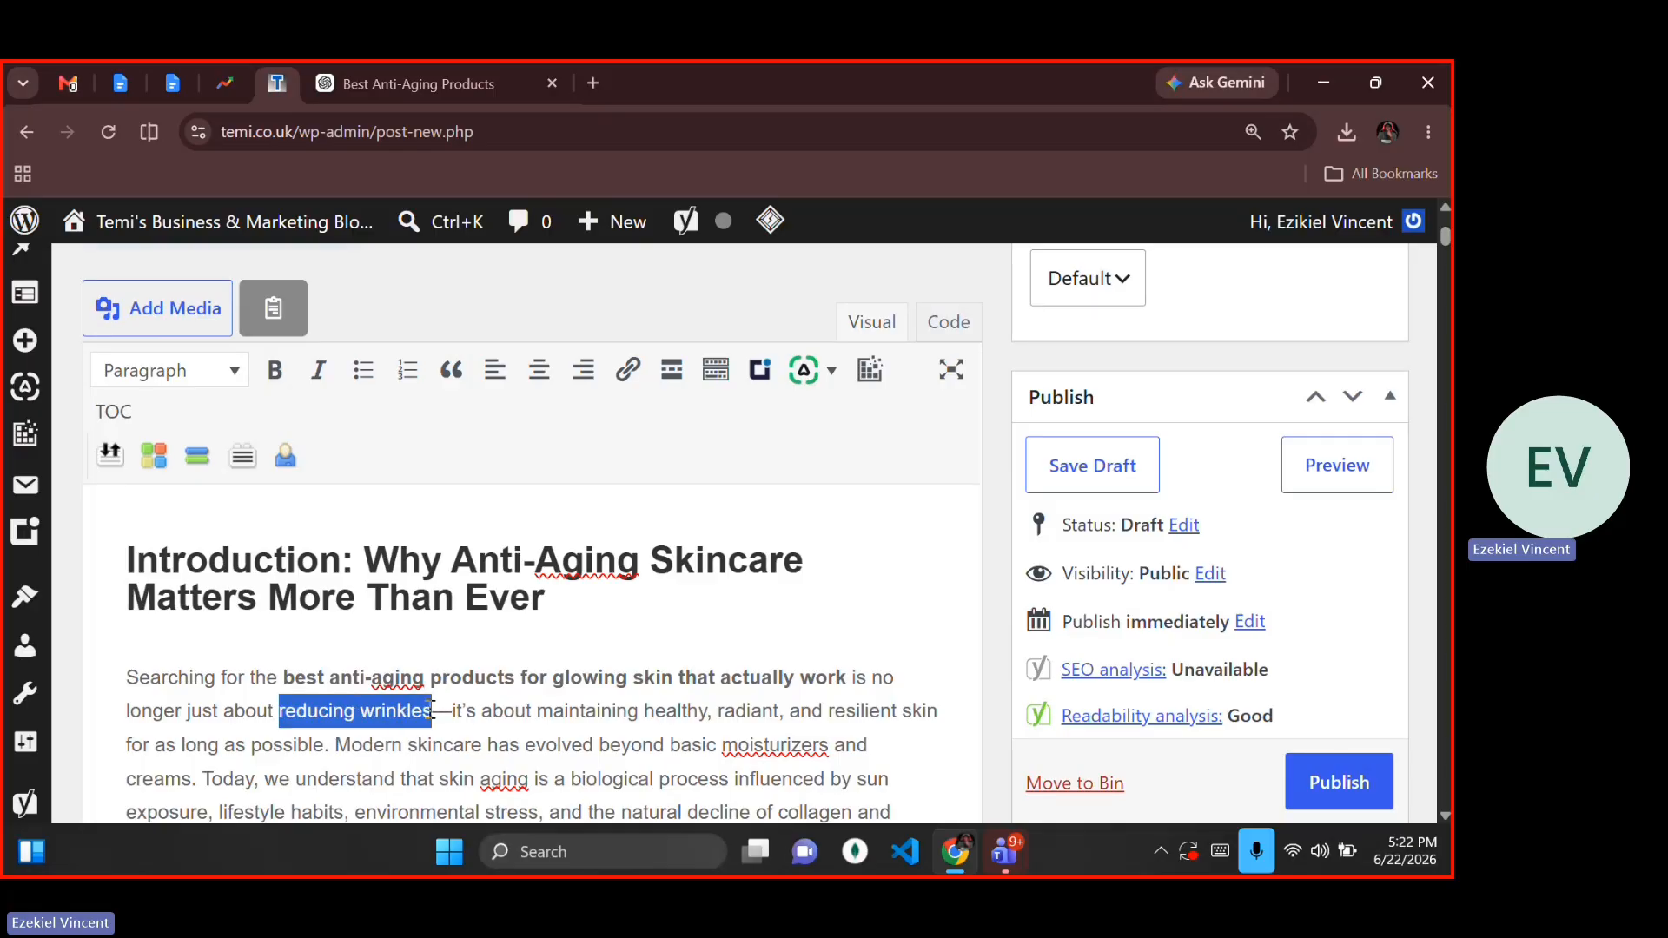
click(431, 711)
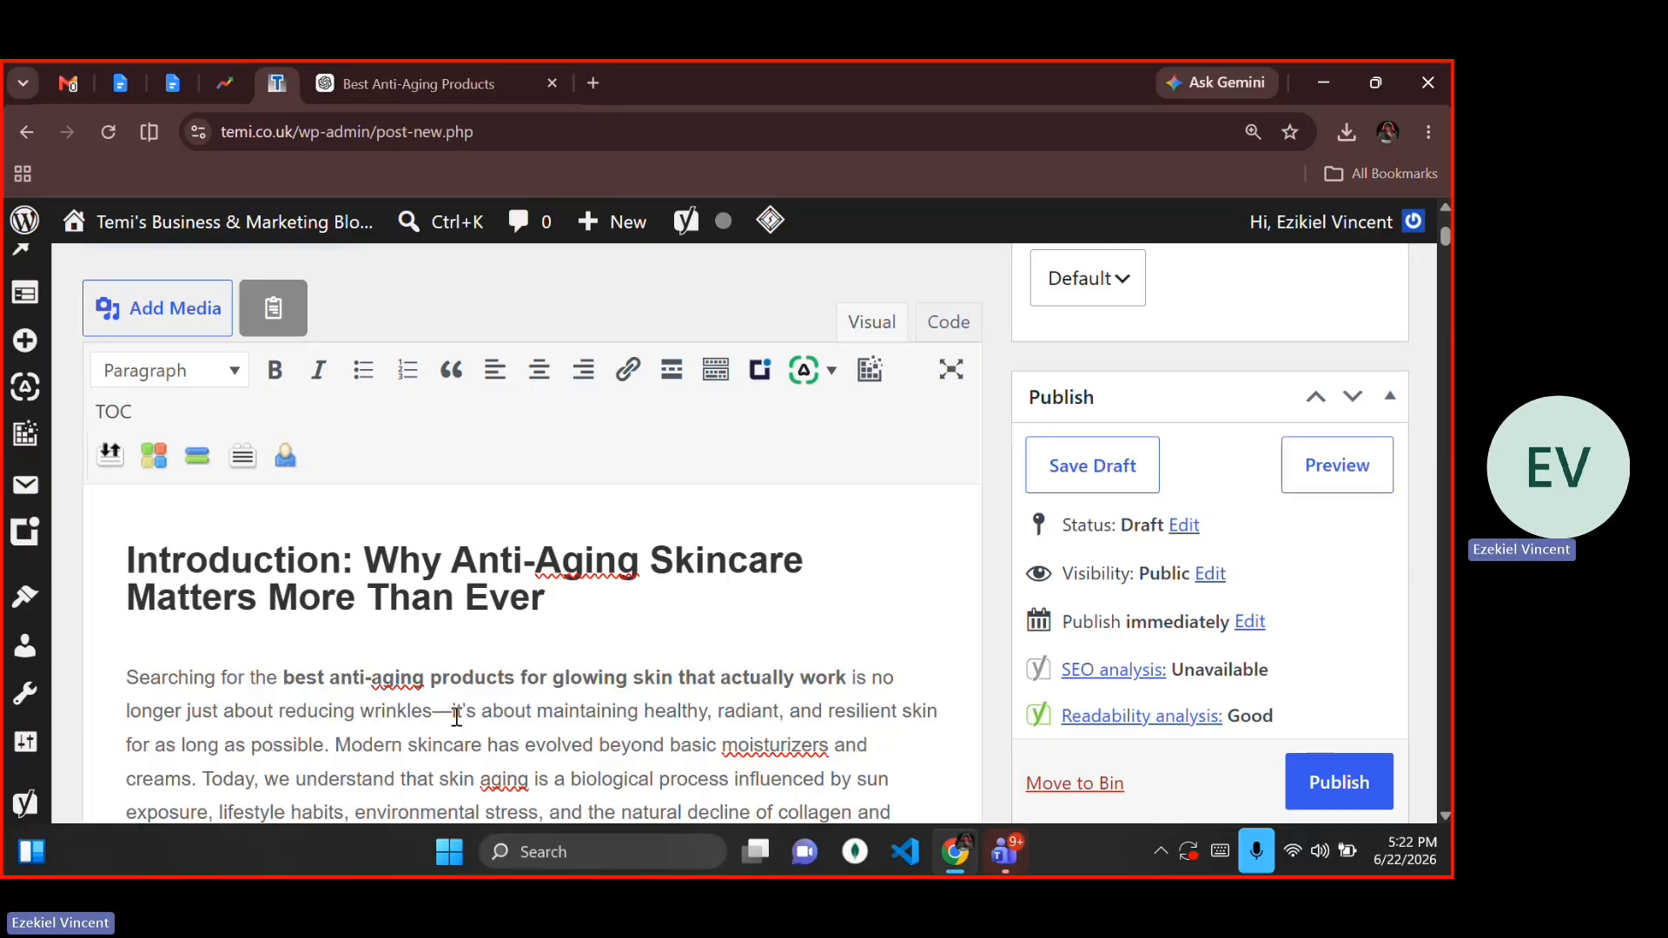
click(452, 713)
key(BackSpace)
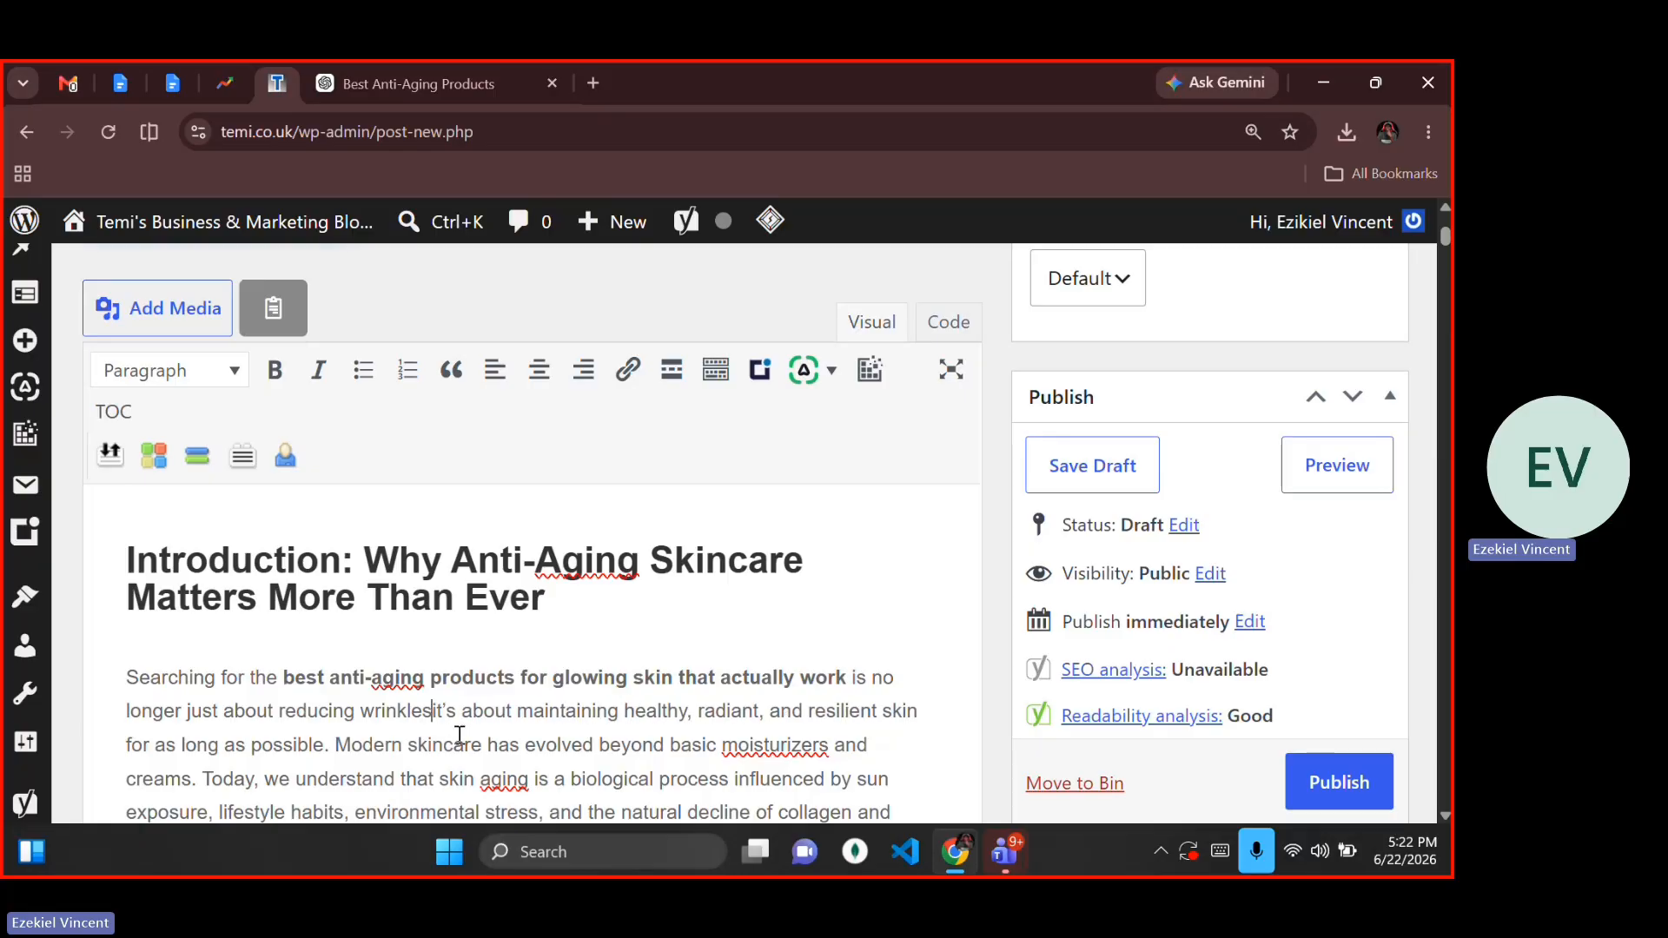
text(,)
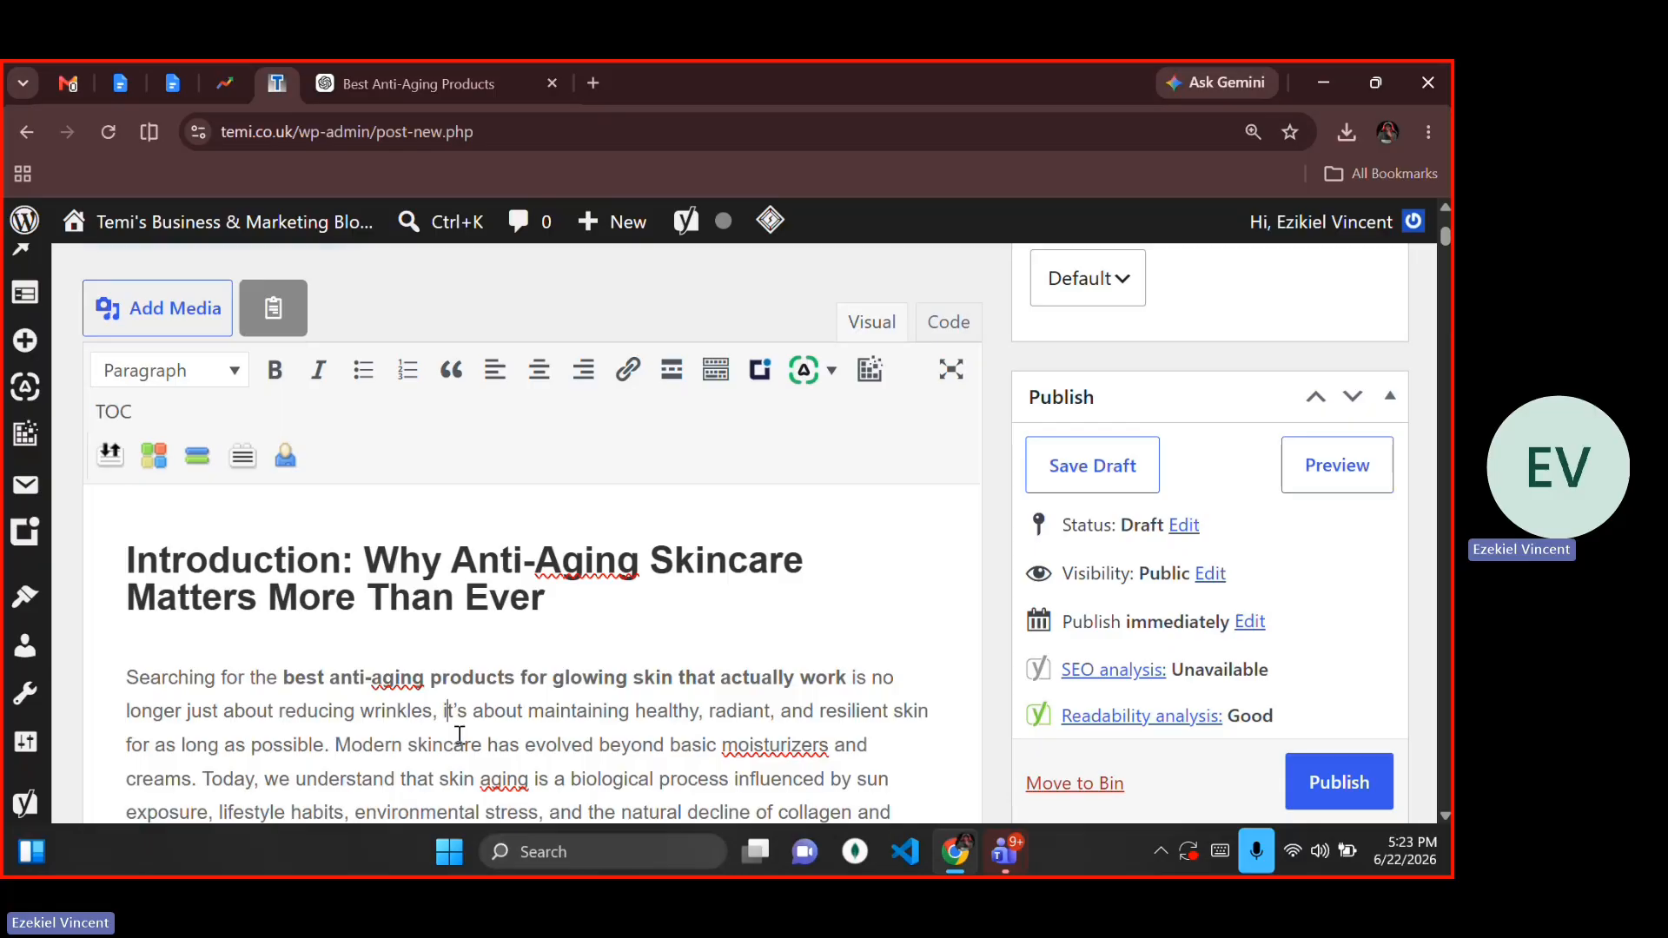
Step: Replace the em dash after "chasing perfection" in the third introduction paragraph with a comma
key(ctrl+minus)
key(ctrl+minus)
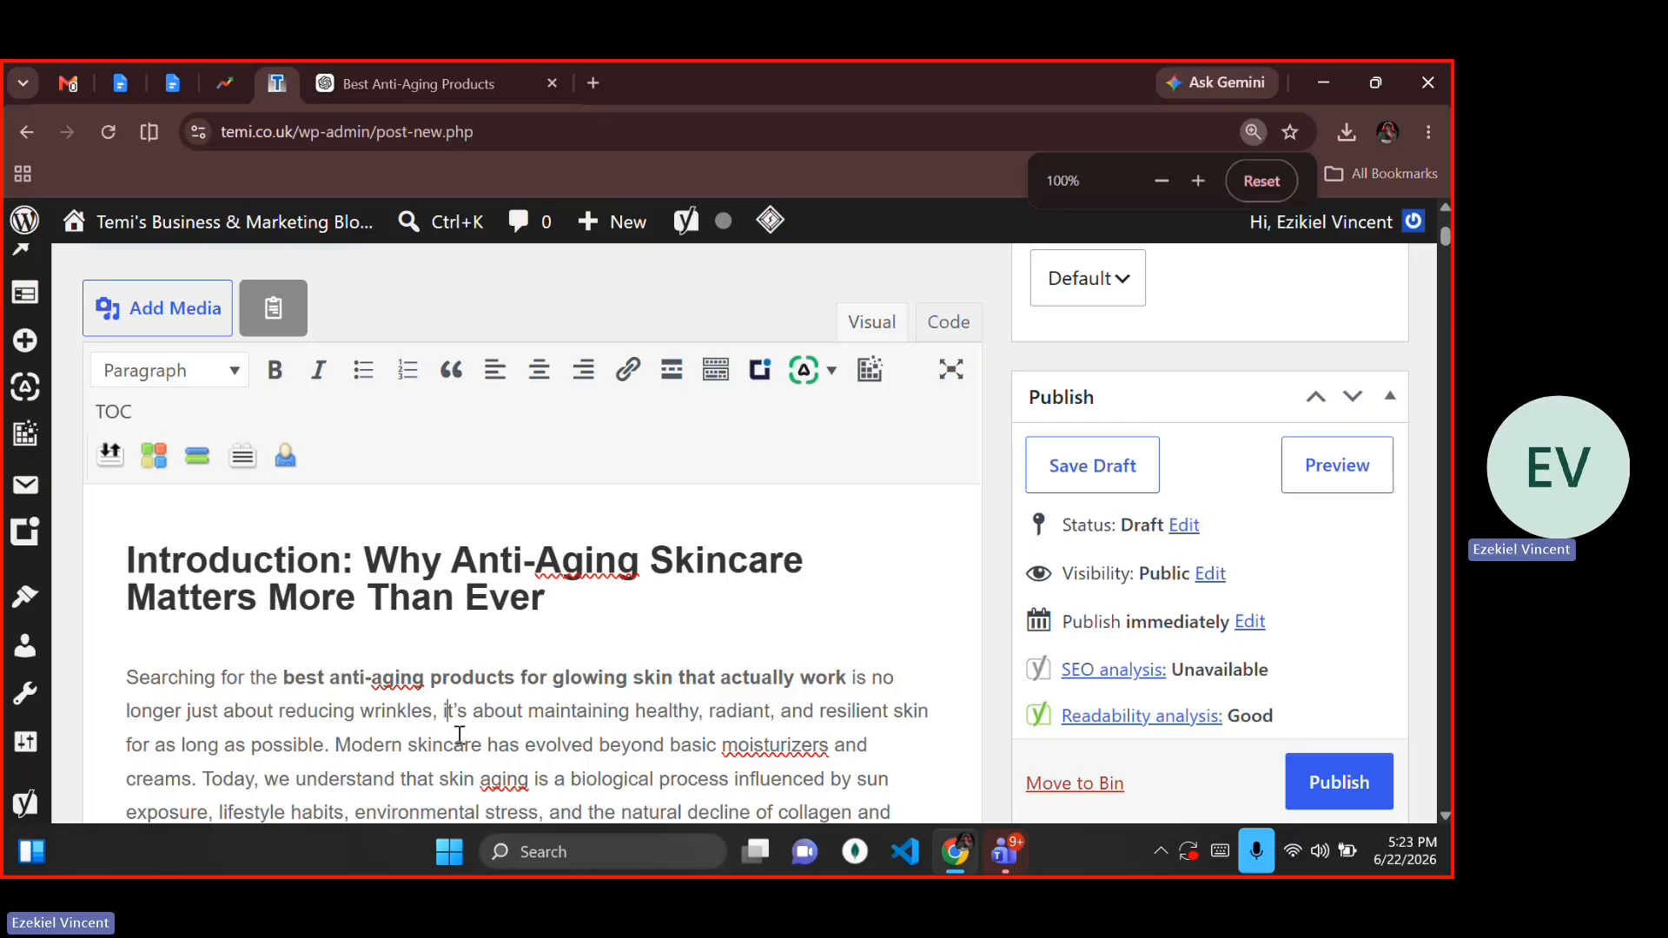
key(ctrl+minus)
key(ctrl+minus)
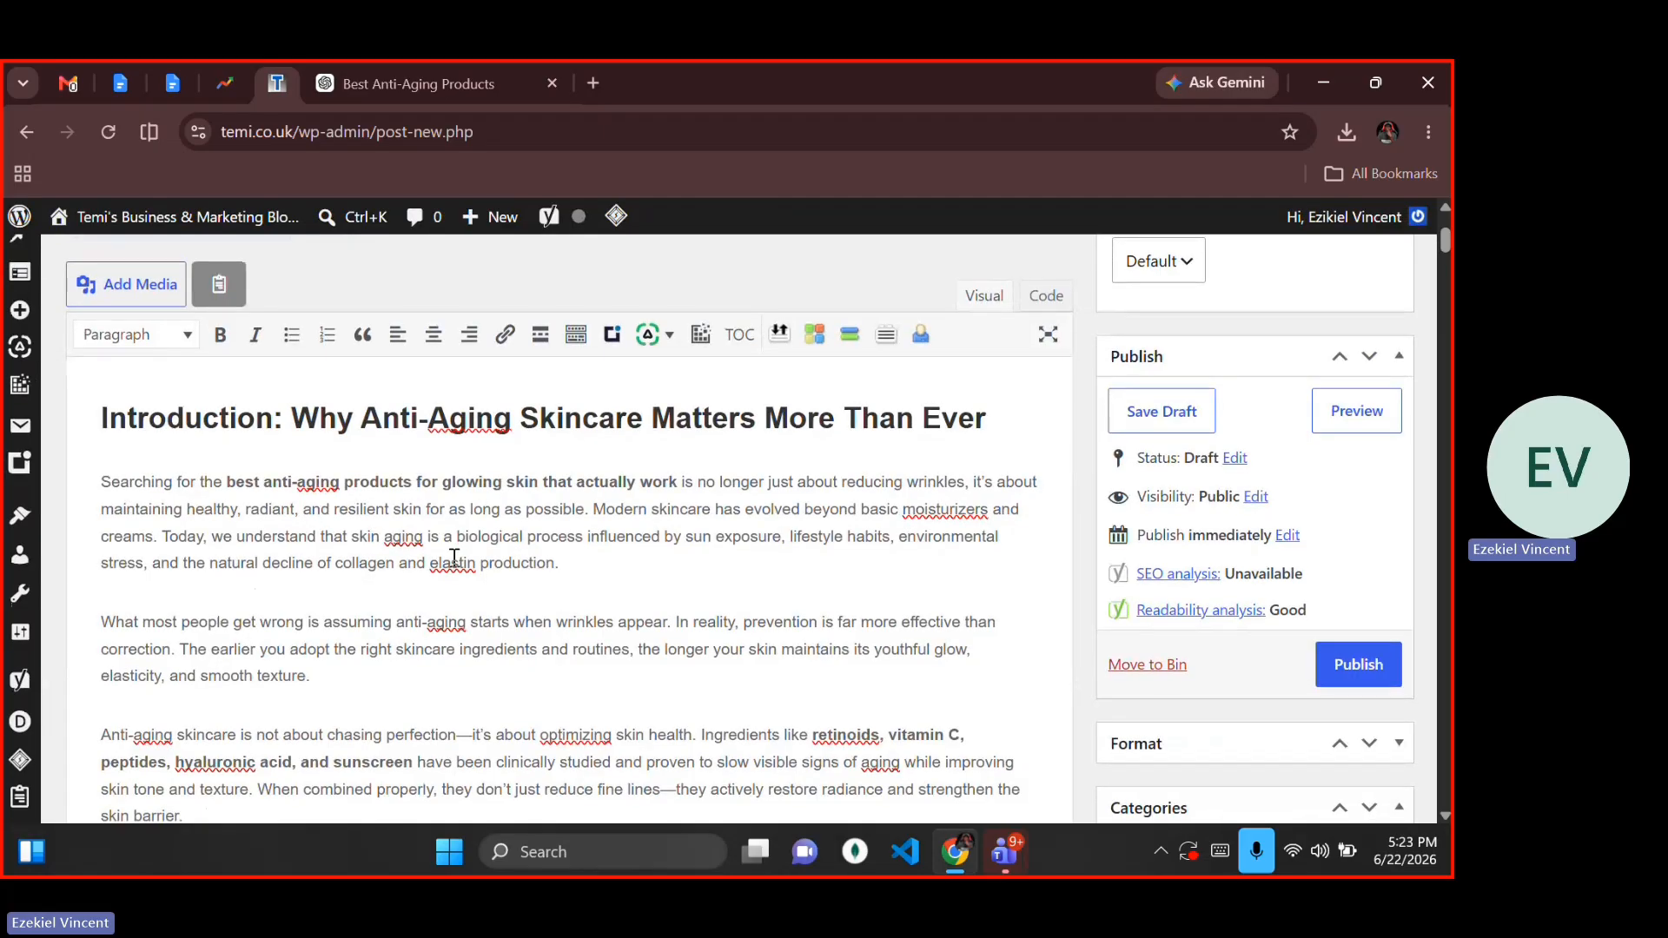
scroll(453, 556, down, 1)
drag(135, 543, 271, 543)
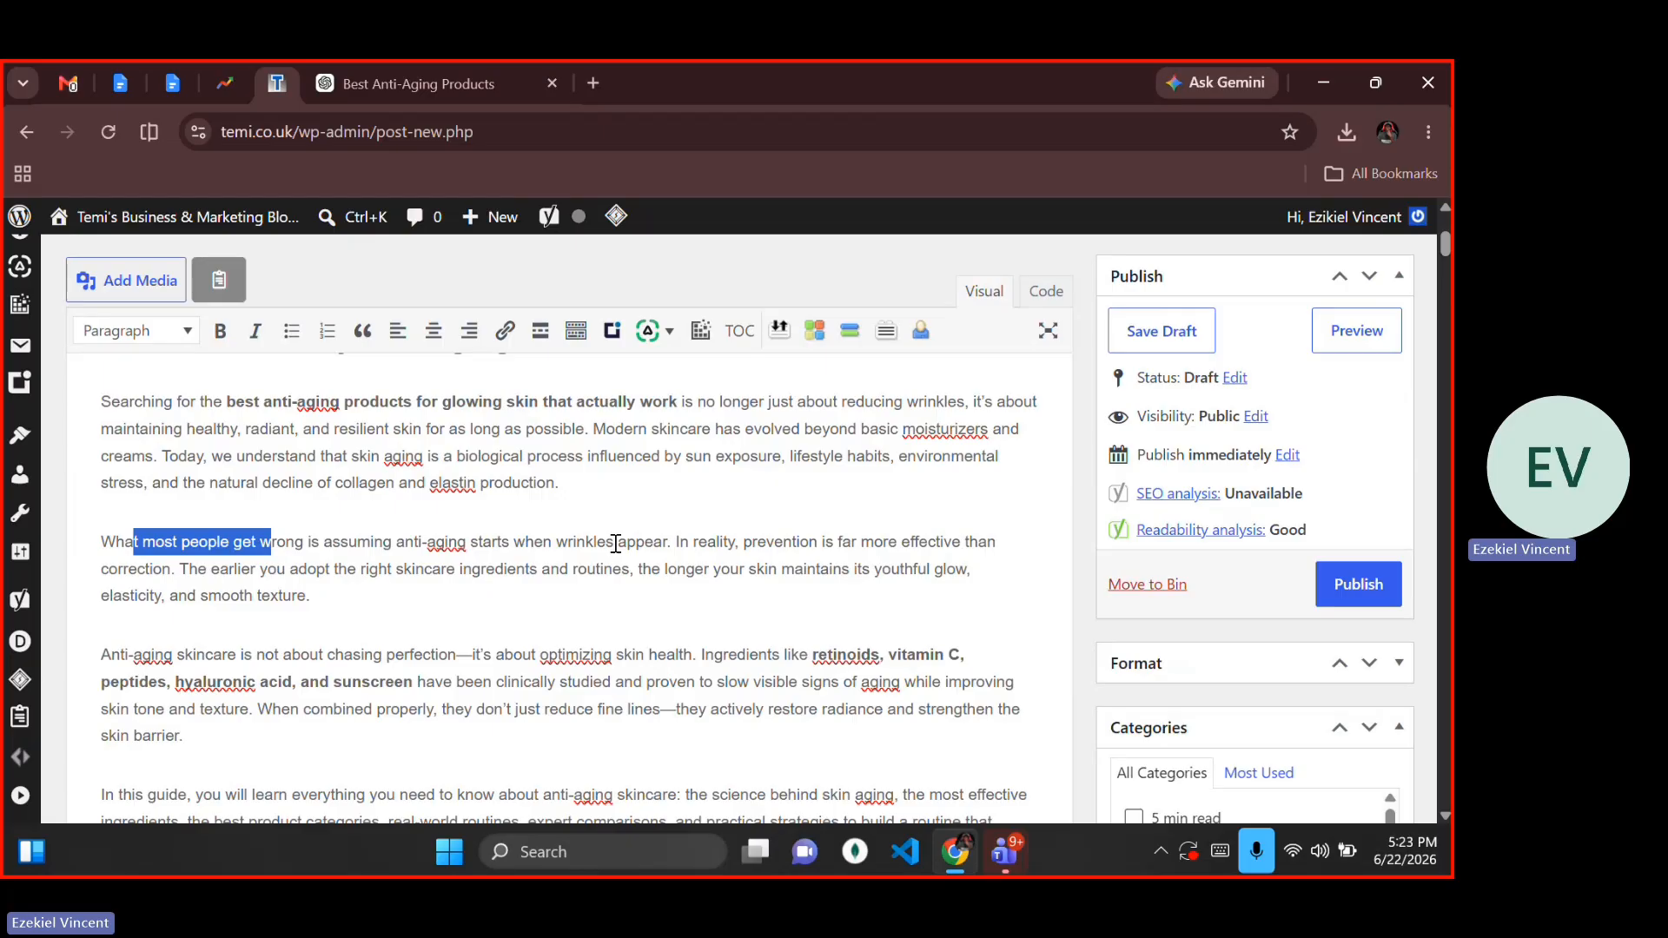
click(427, 541)
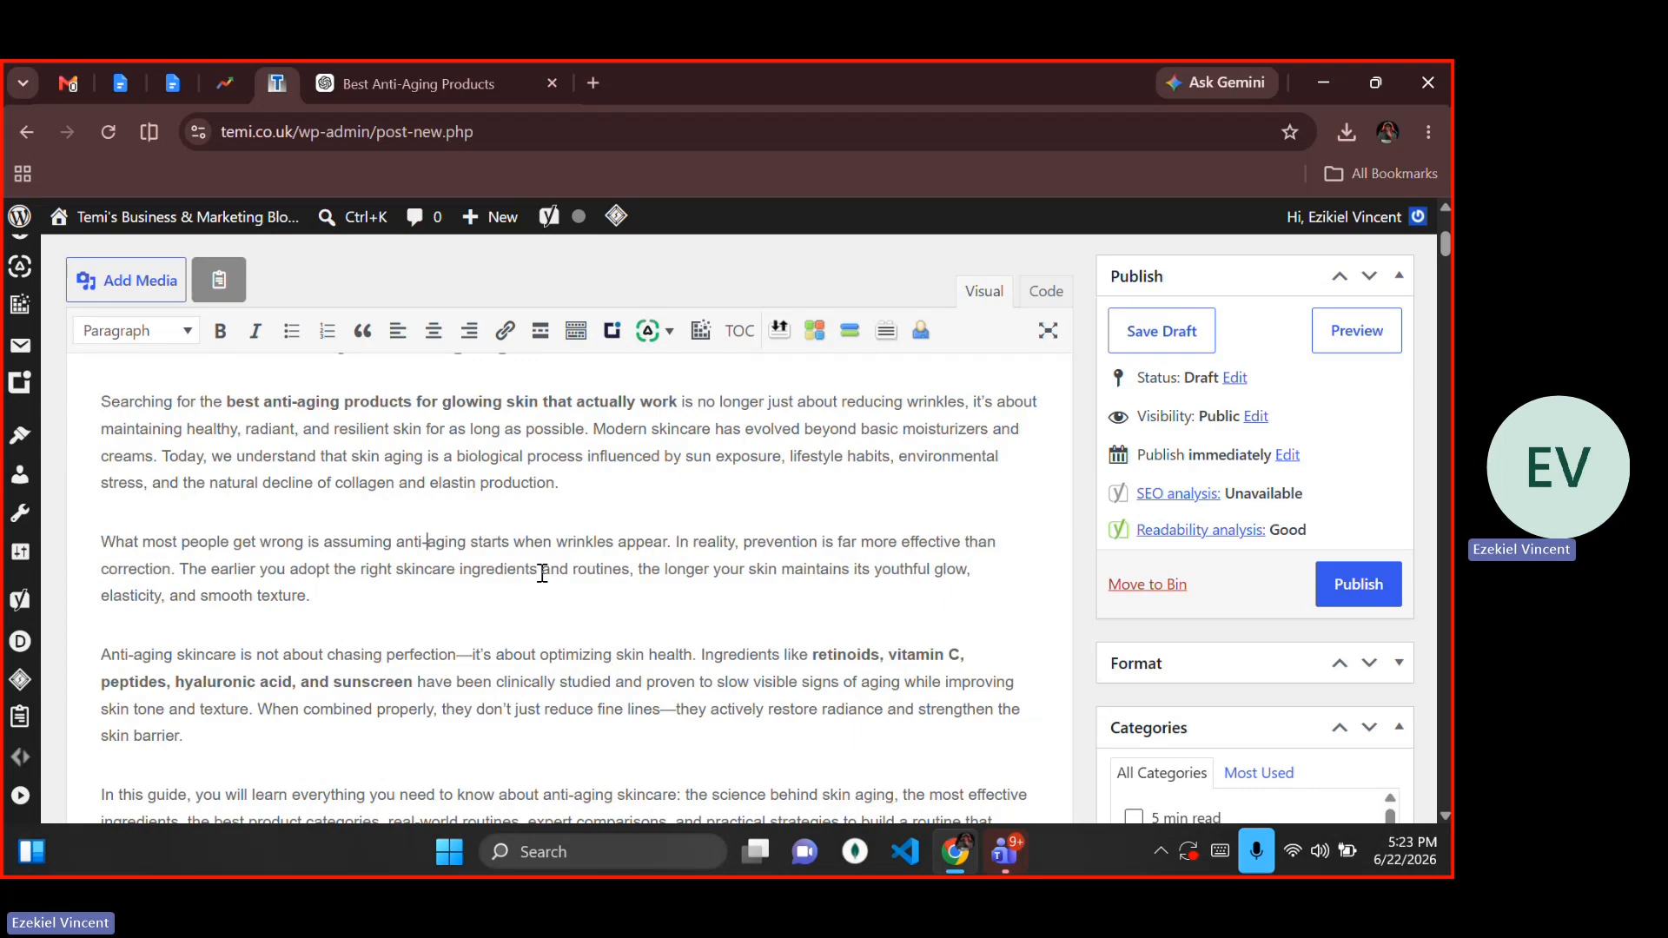
click(470, 656)
key(BackSpace)
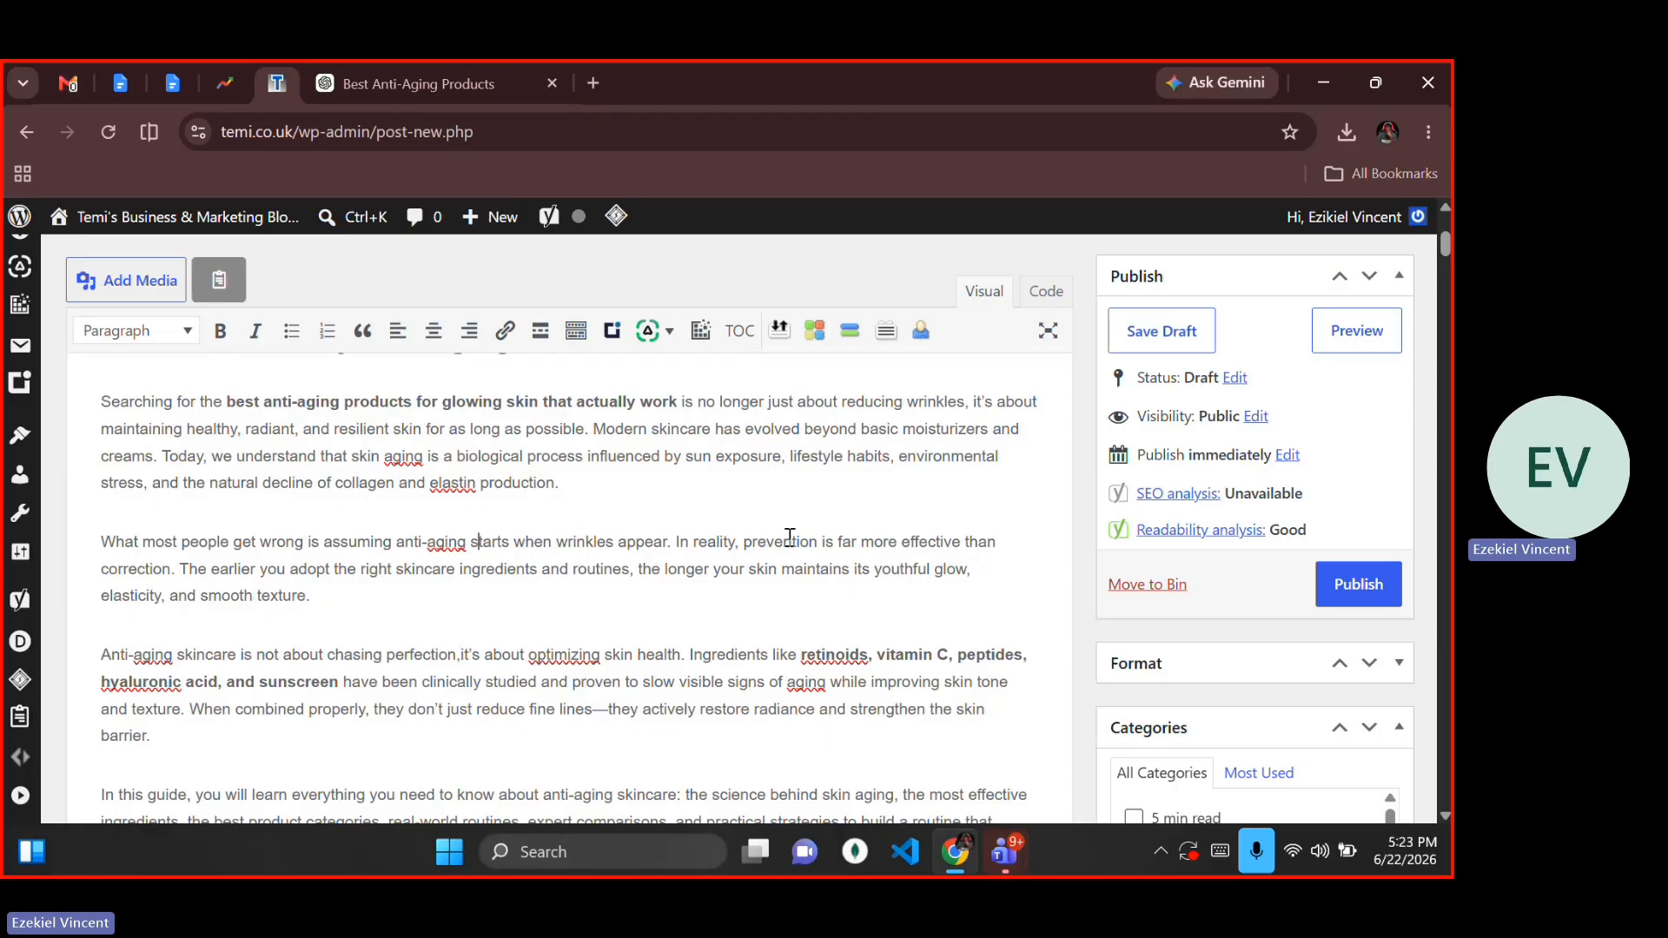
Step: Read the second and third introduction paragraphs, from the sentence on prevention through the one on clinically studied ingredients
drag(859, 541, 1001, 524)
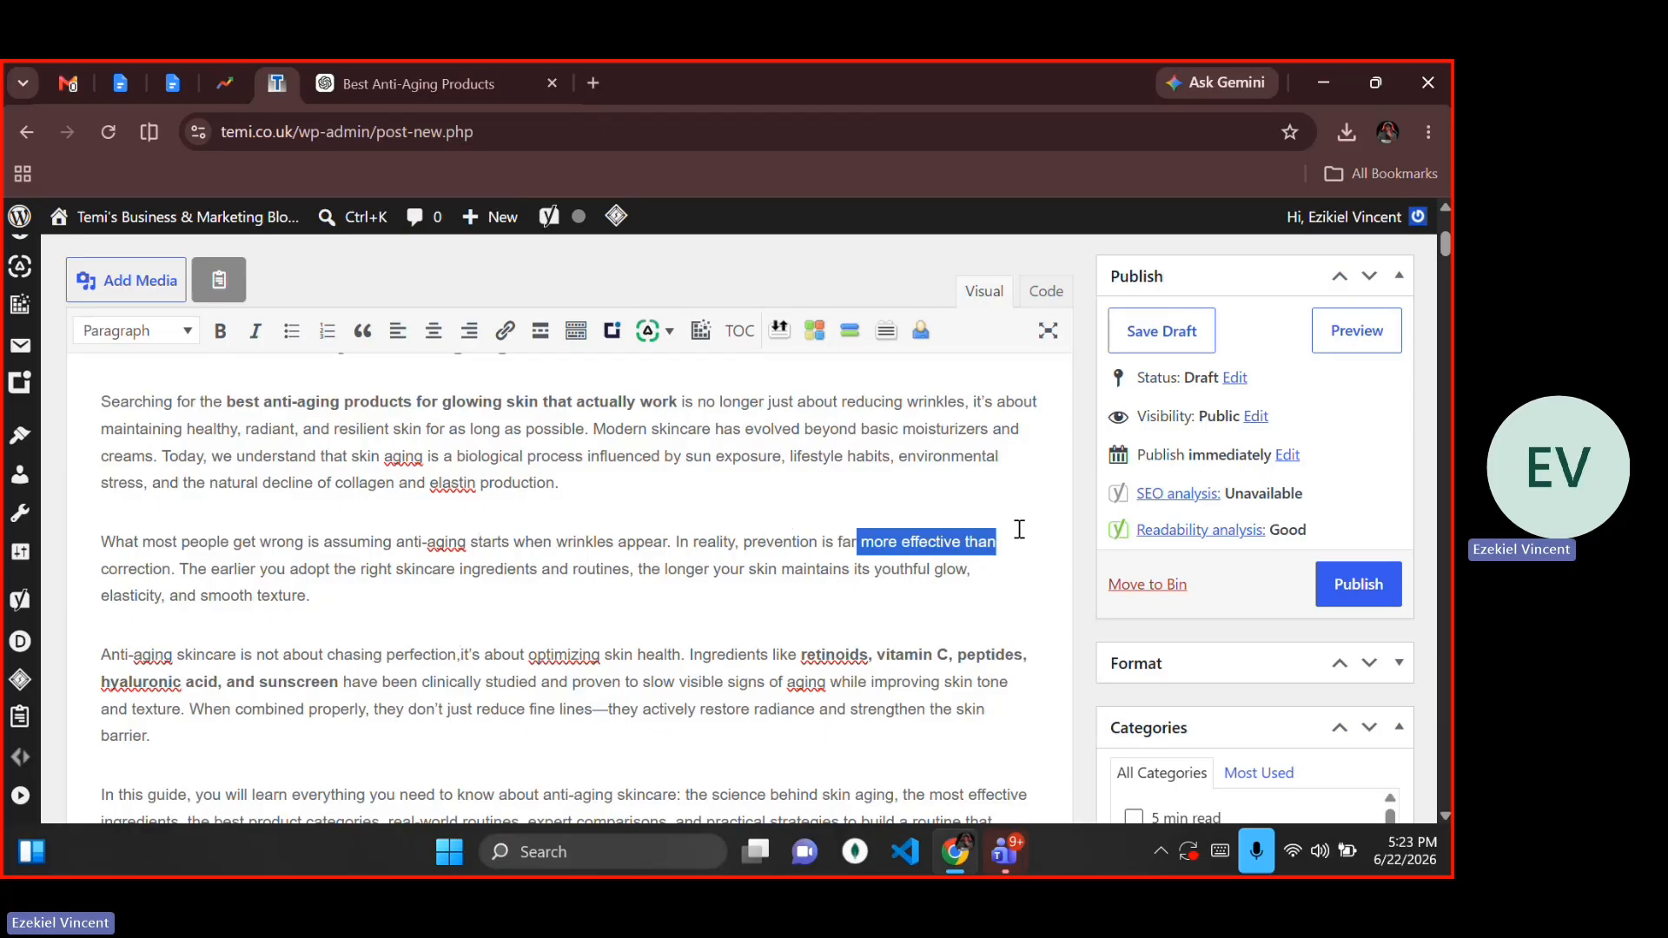
click(852, 547)
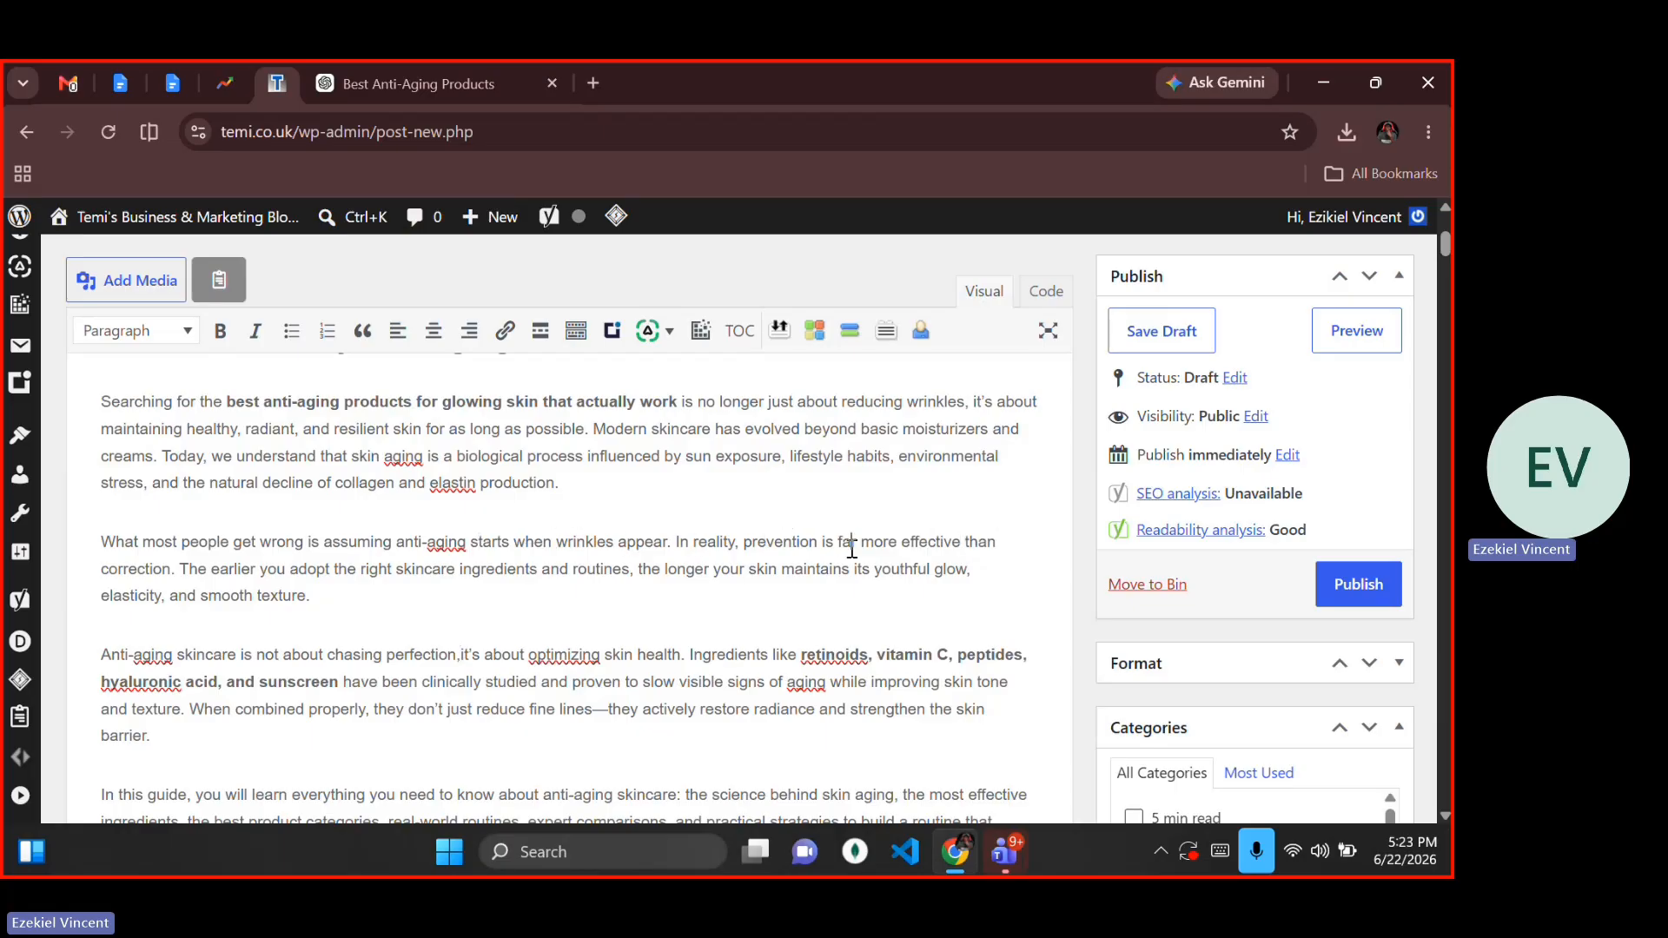
click(714, 573)
scroll(714, 573, down, 2)
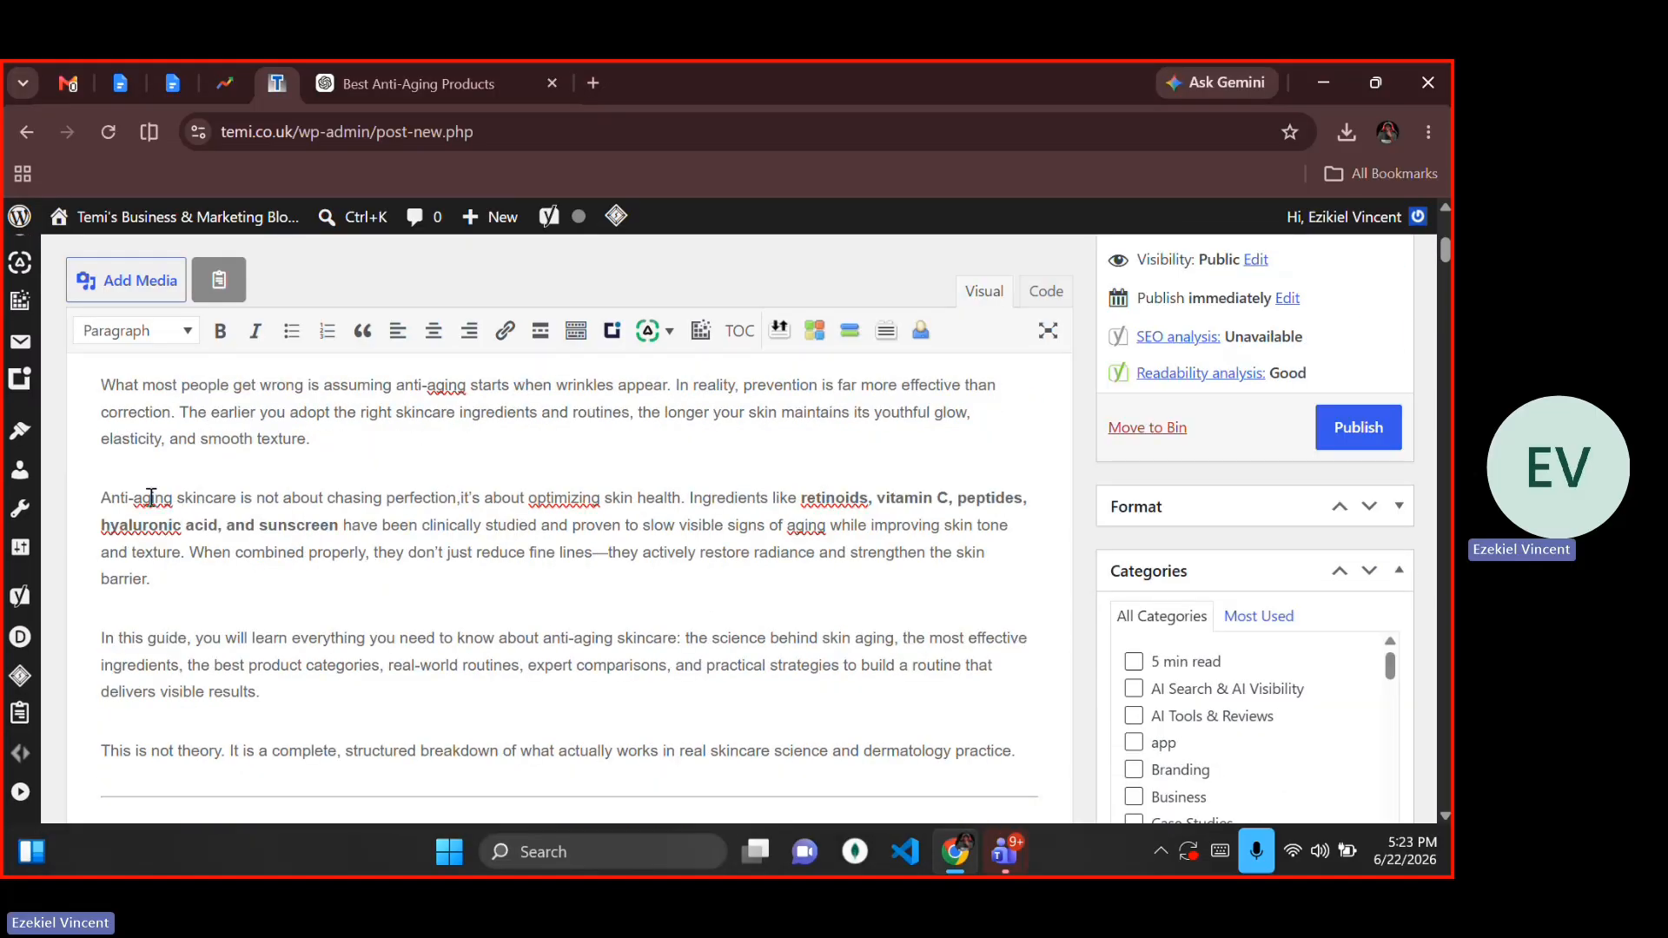
click(311, 496)
scroll(960, 487, down, 1)
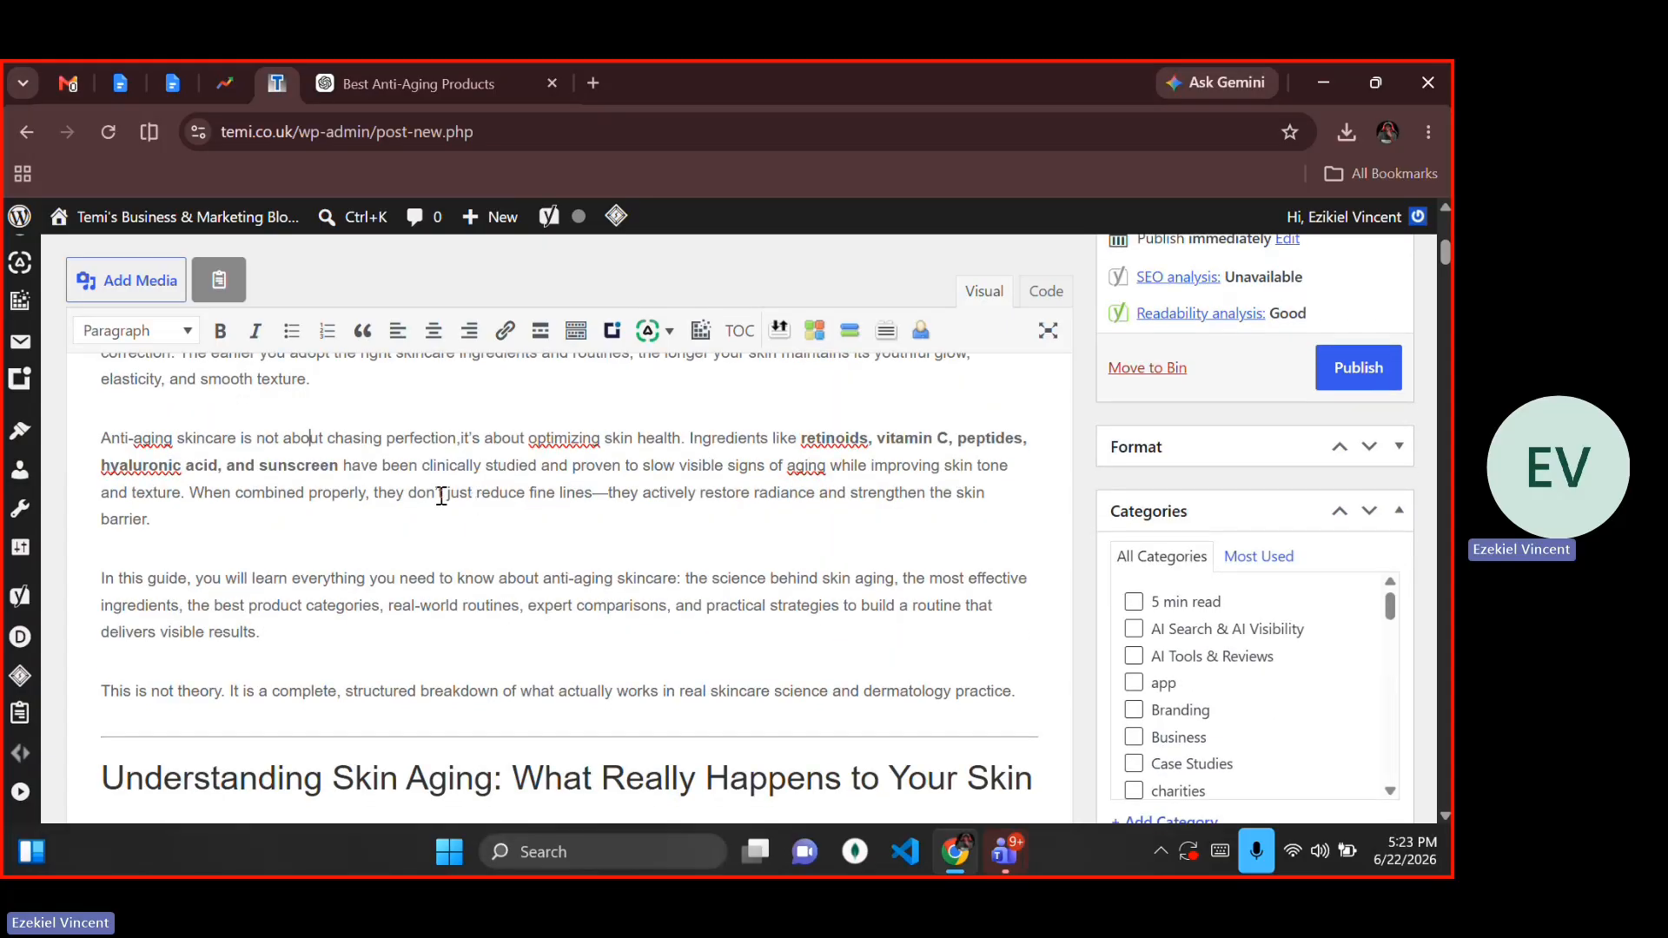
click(539, 466)
key(shift+Right)
key(shift+Right)
key(shift+Right)
key(shift+Right)
key(shift+Right)
key(shift+Right)
key(shift+Right)
key(shift+Right)
key(shift+Right)
key(shift+Right)
key(shift+Right)
key(shift+Right)
key(shift+Right)
key(shift+Right)
key(shift+Right)
key(shift+Right)
key(shift+Right)
key(shift+Right)
key(shift+Right)
key(shift+Right)
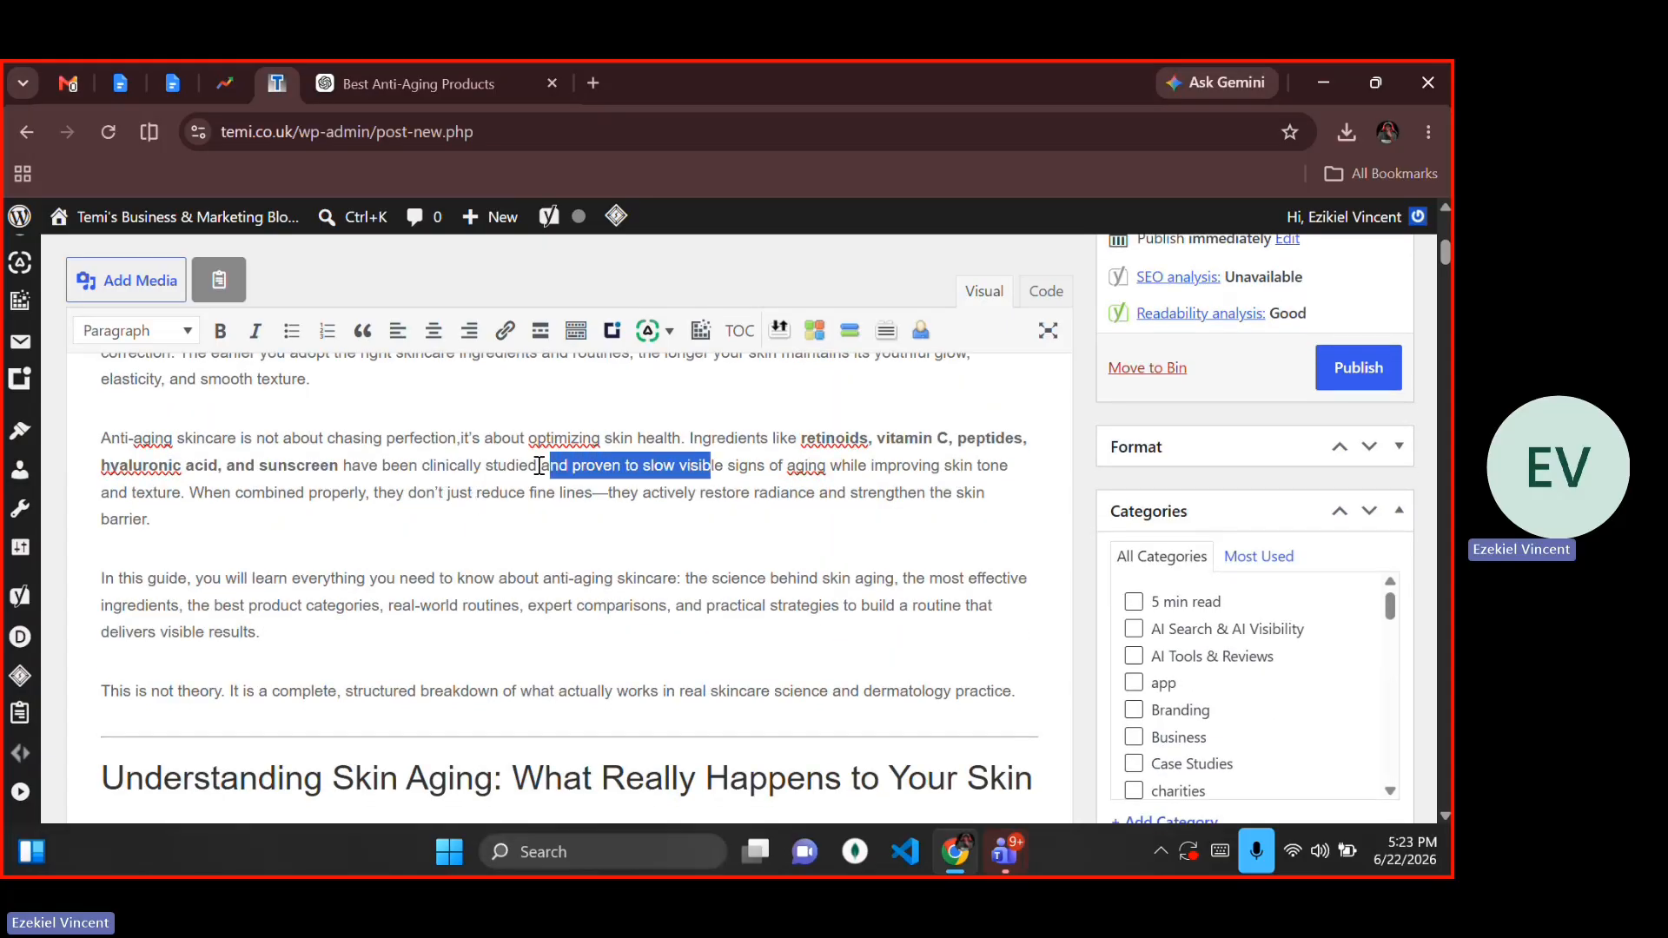
key(shift+Right)
key(shift+Right)
key(shift+Right)
key(shift+Right)
key(shift+Right)
key(shift+Right)
key(shift+Right)
key(shift+Right)
key(shift+Right)
key(shift+Right)
key(shift+Right)
key(shift+Right)
key(shift+Right)
key(shift+Right)
key(shift+Right)
key(shift+Right)
key(shift+Right)
key(shift+Right)
key(shift+Right)
key(shift+Right)
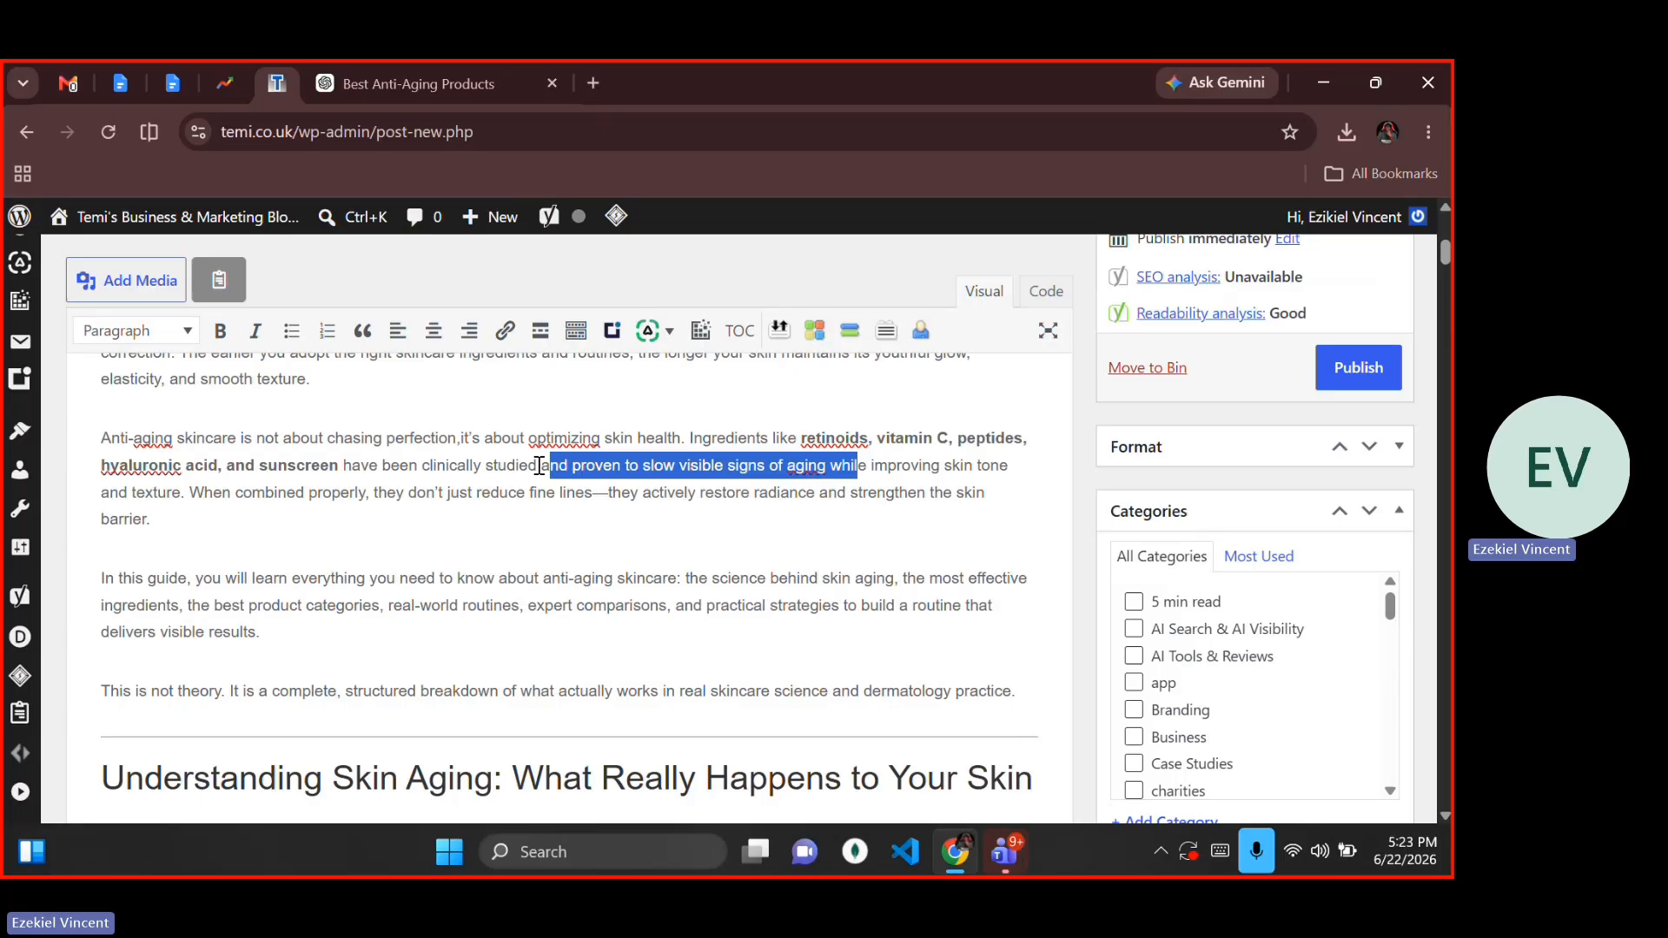
Step: Replace the em dash between "fine lines" and "they actively restore radiance" with a space
scroll(538, 466, up, 2)
click(558, 705)
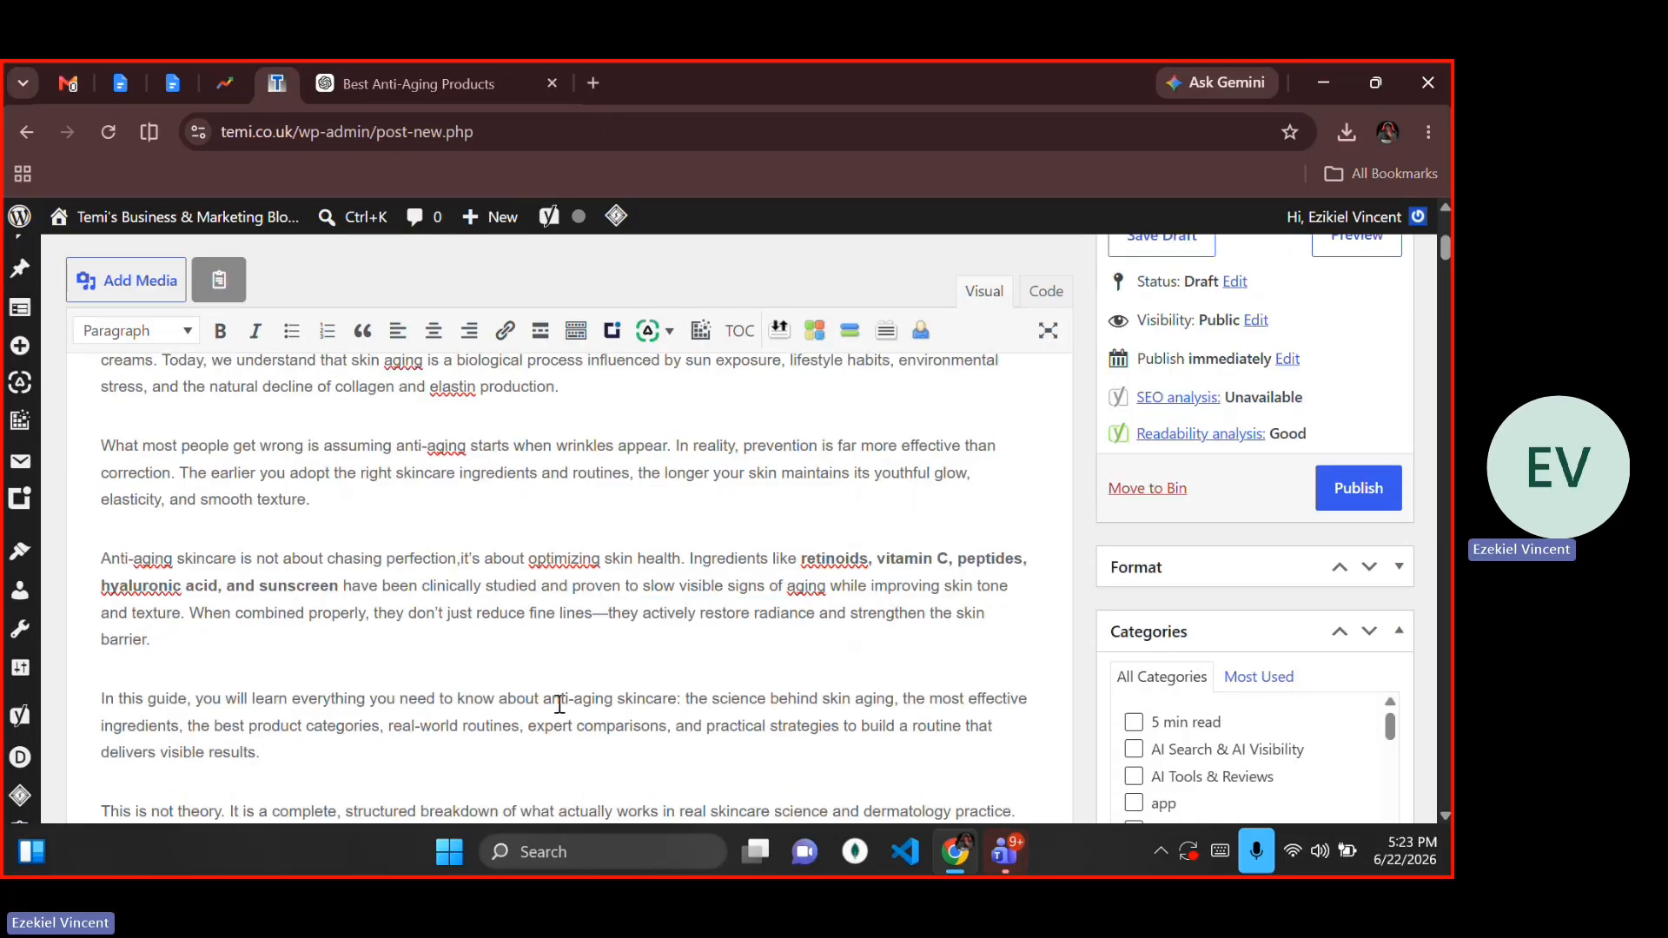
key(BackSpace)
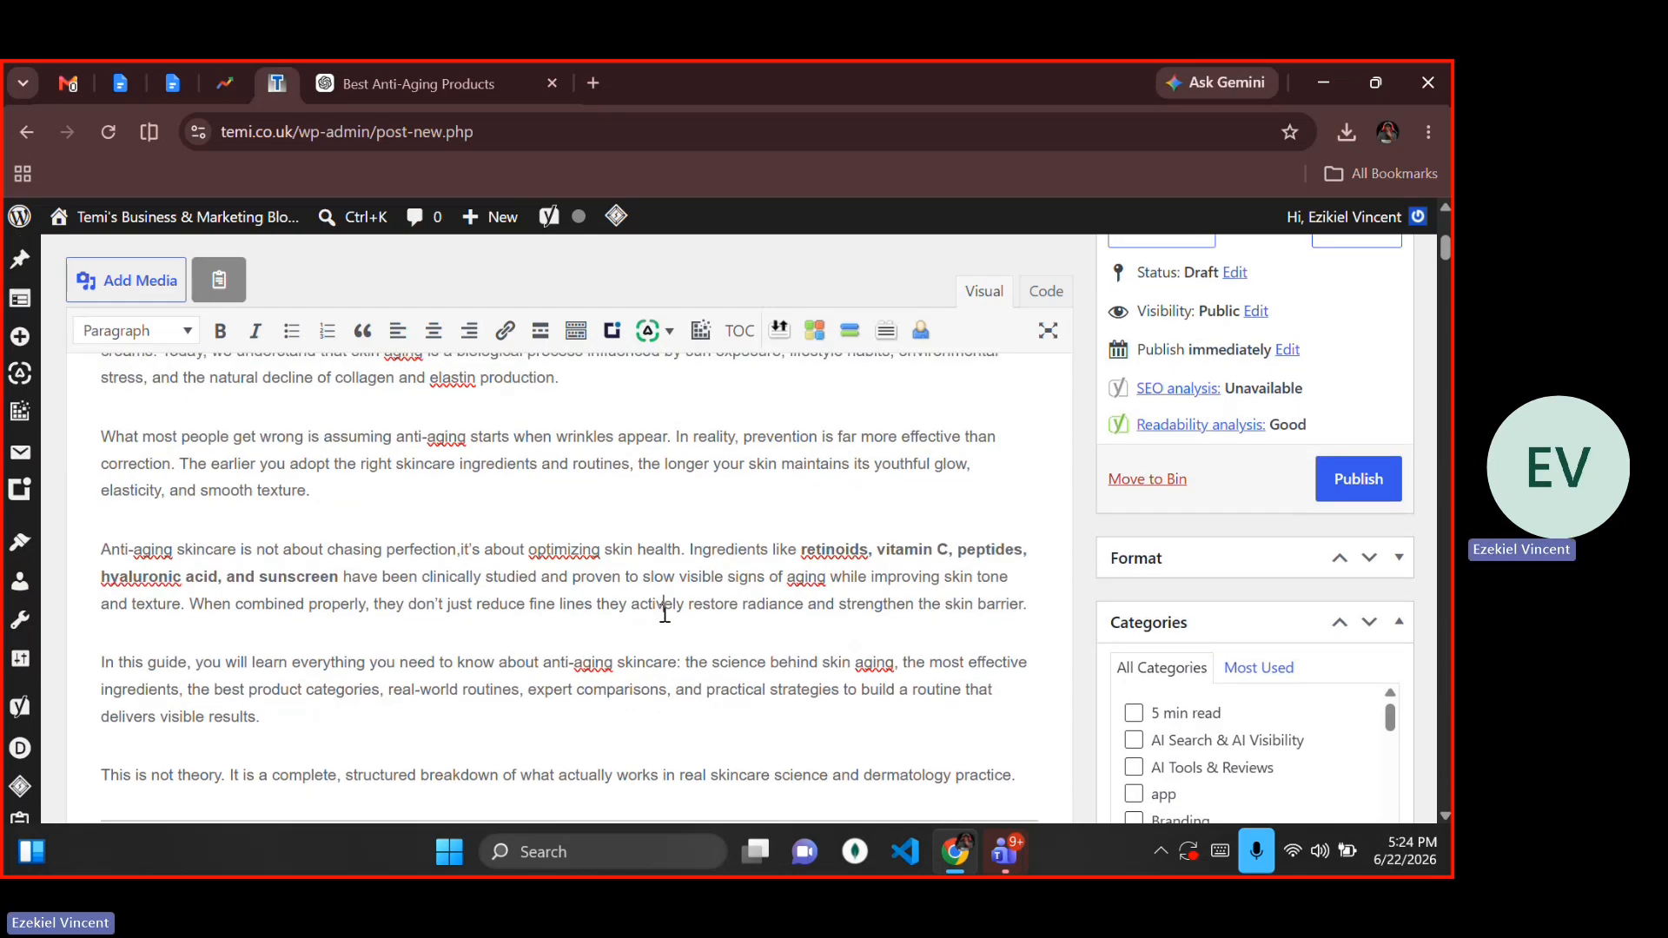
Step: Review the last two introduction paragraphs and the start of the "Understanding Skin Aging" section
scroll(664, 613, down, 2)
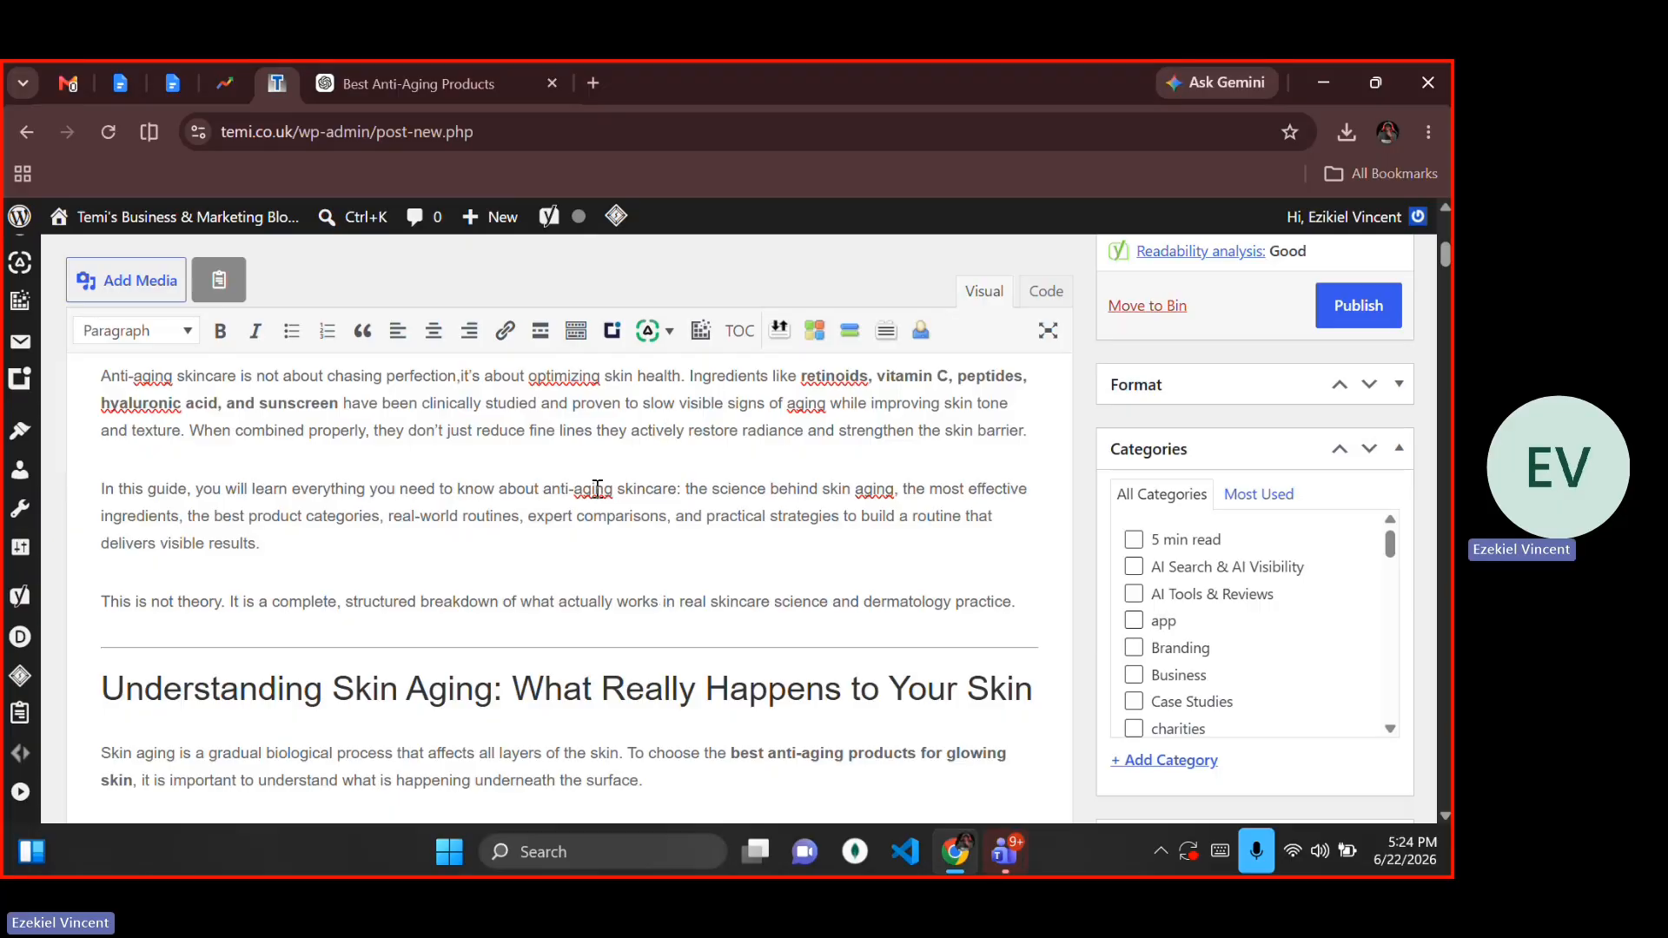
scroll(713, 486, down, 1)
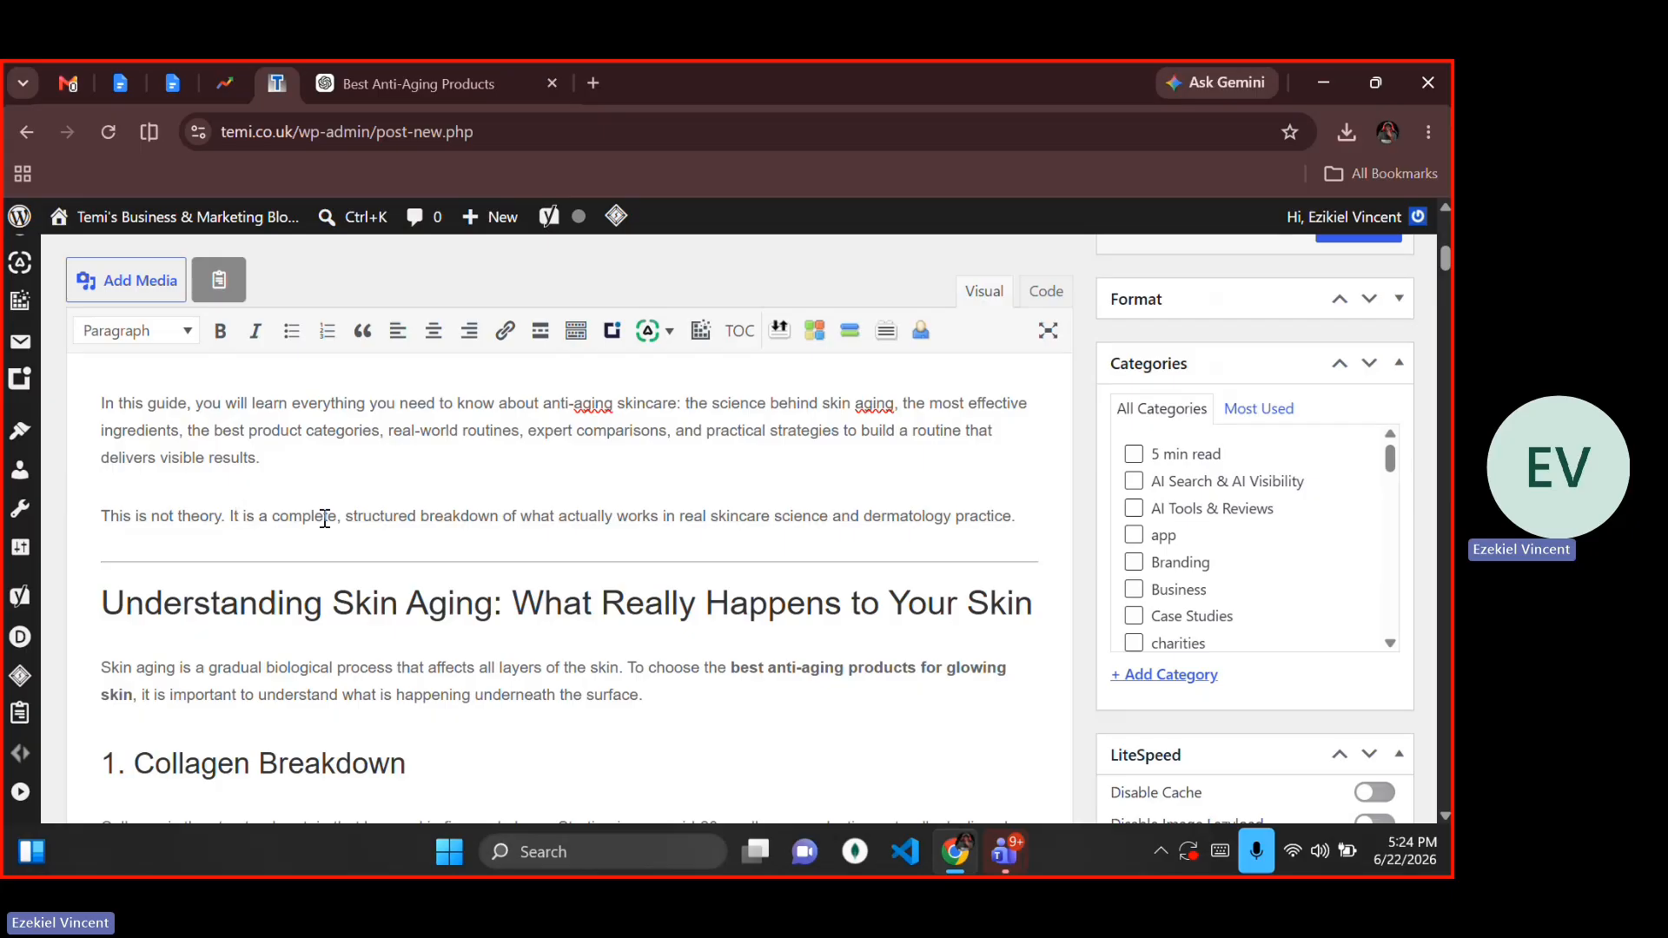
scroll(324, 518, down, 1)
scroll(324, 519, up, 2)
scroll(324, 519, up, 1)
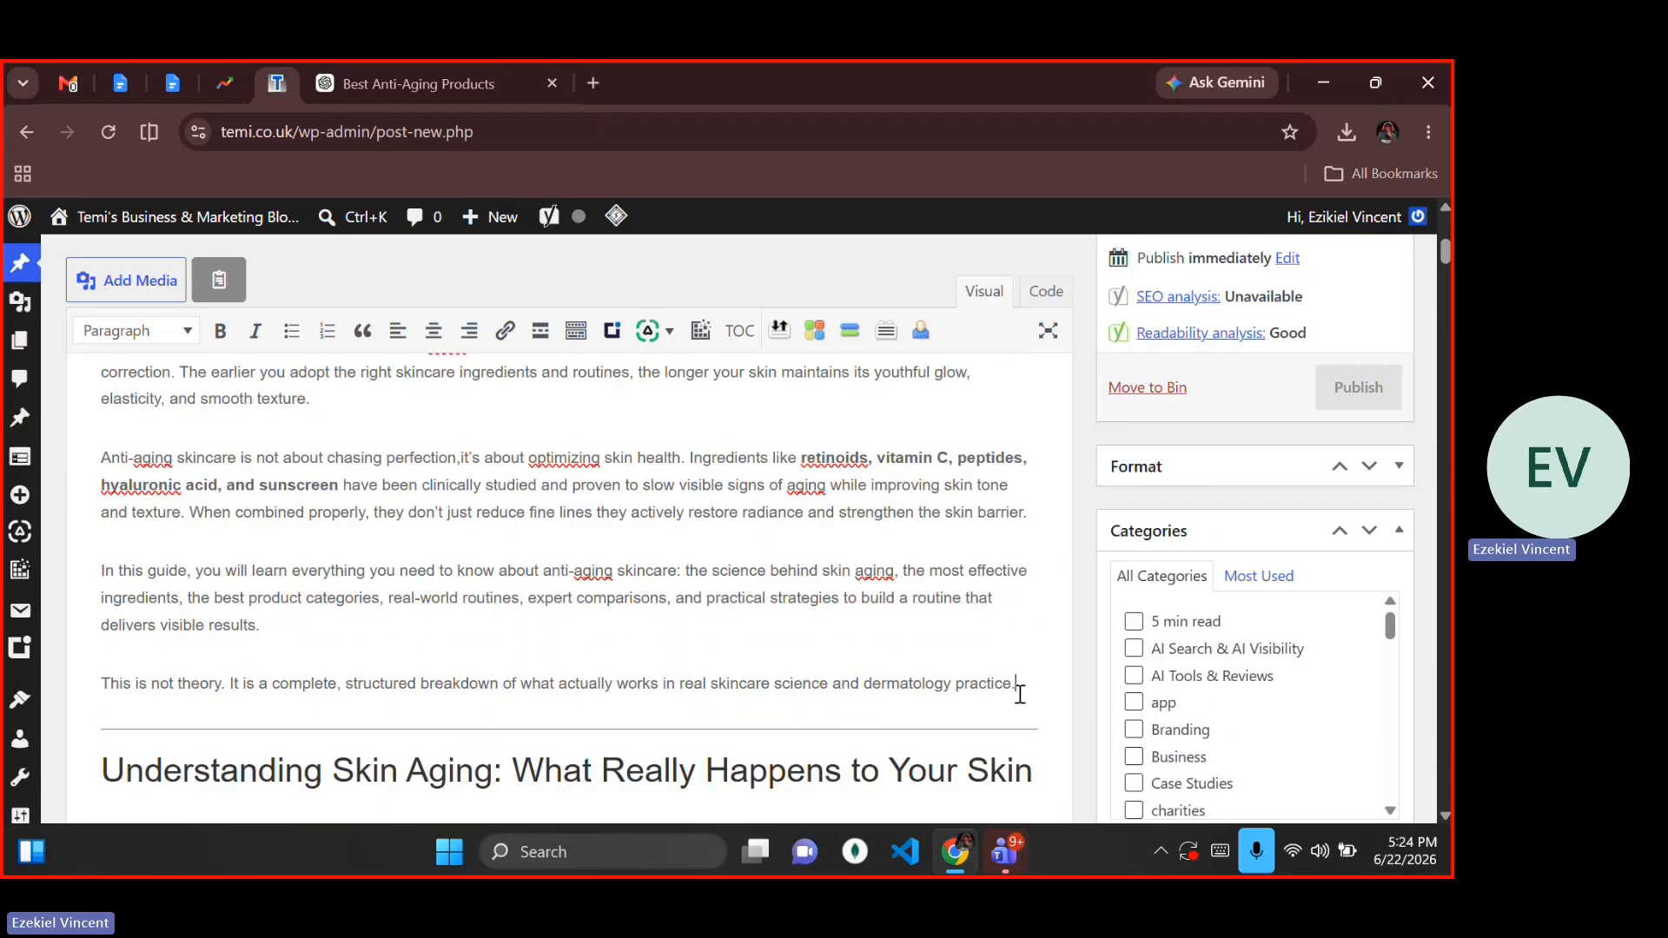
drag(1020, 694, 466, 458)
right_click(467, 457)
click(310, 511)
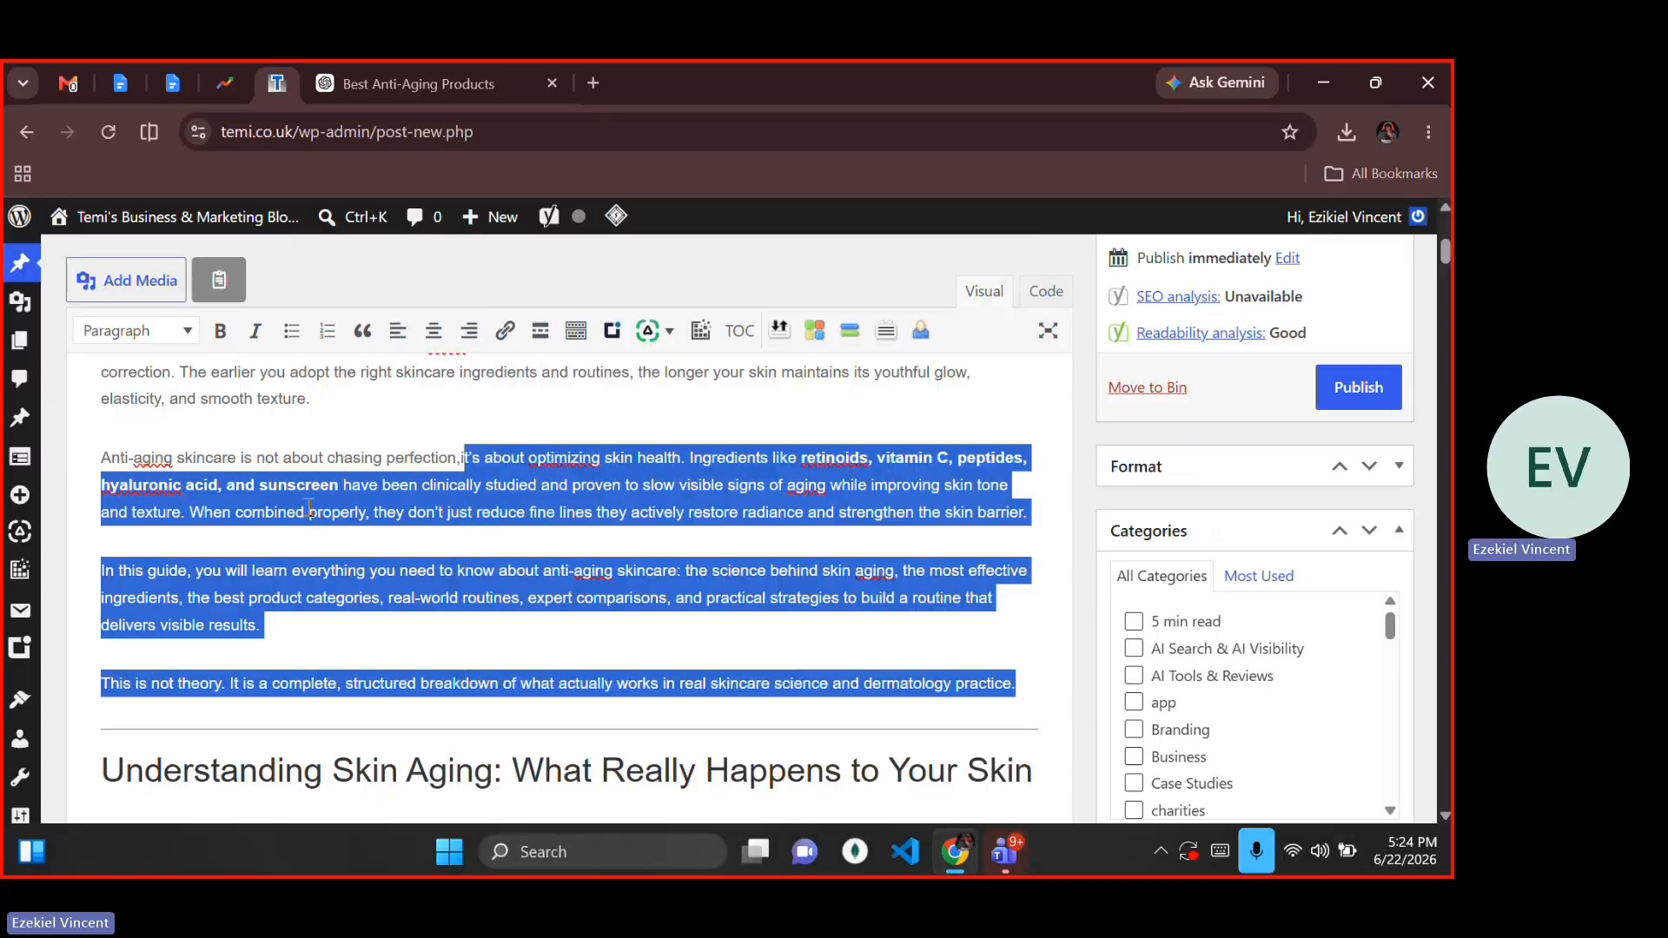
scroll(310, 511, down, 2)
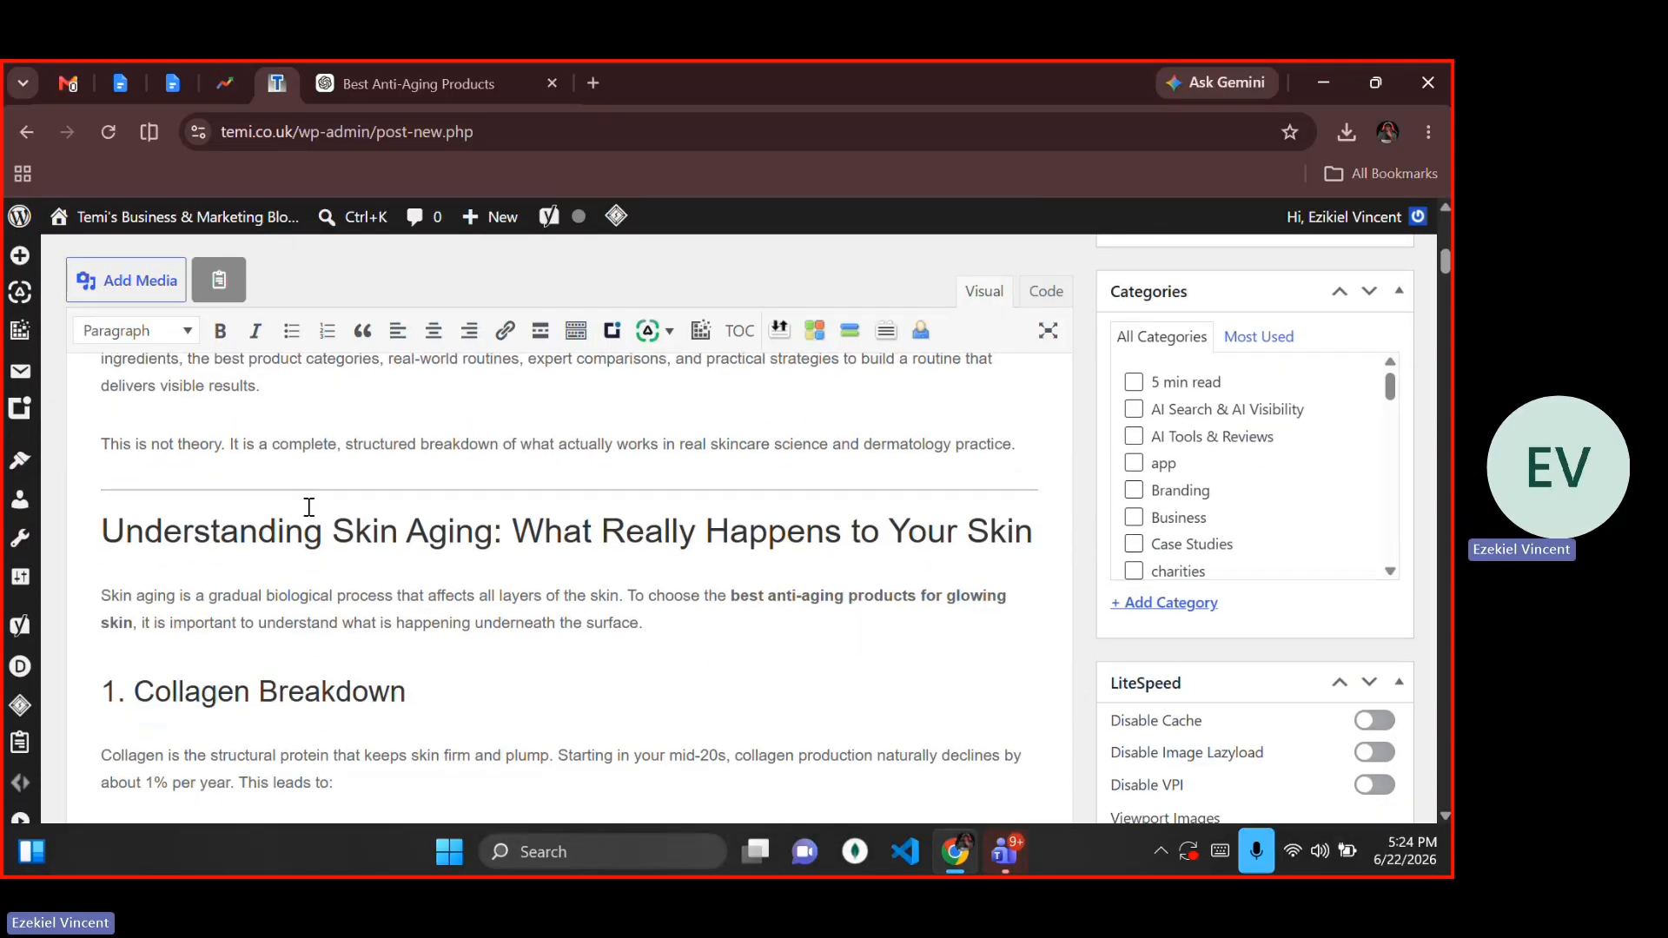
Step: Try to remove the horizontal divider line above the heading "Understanding Skin Aging: What Really Happens to Your Skin"
click(107, 530)
key(shift+Up)
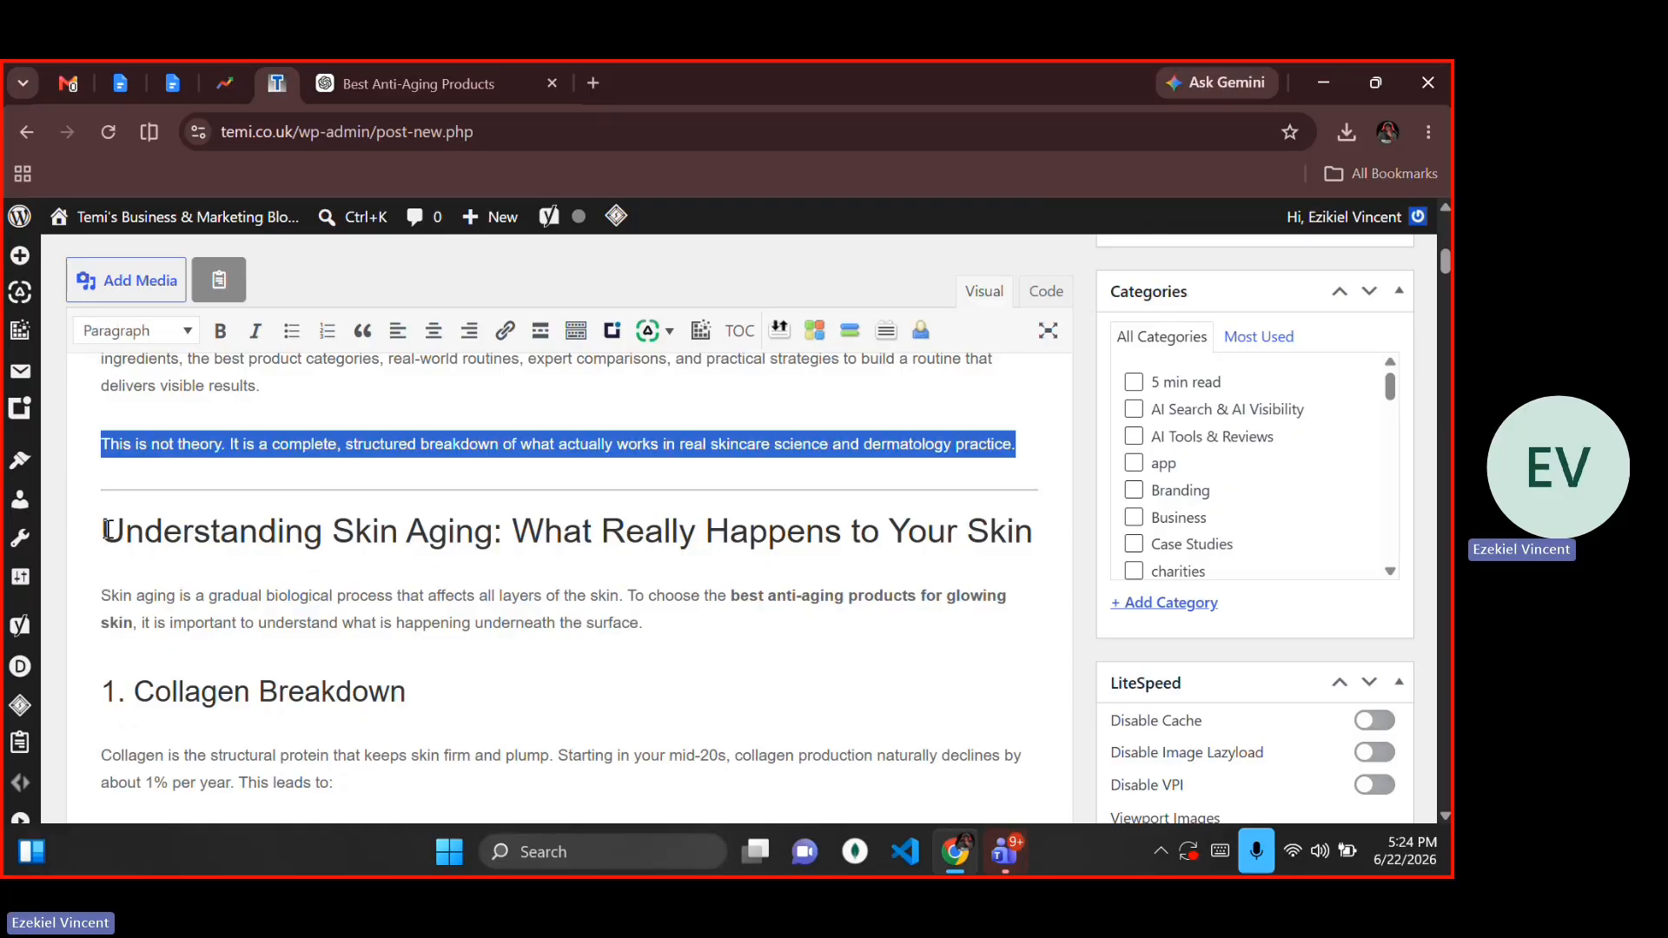
click(107, 530)
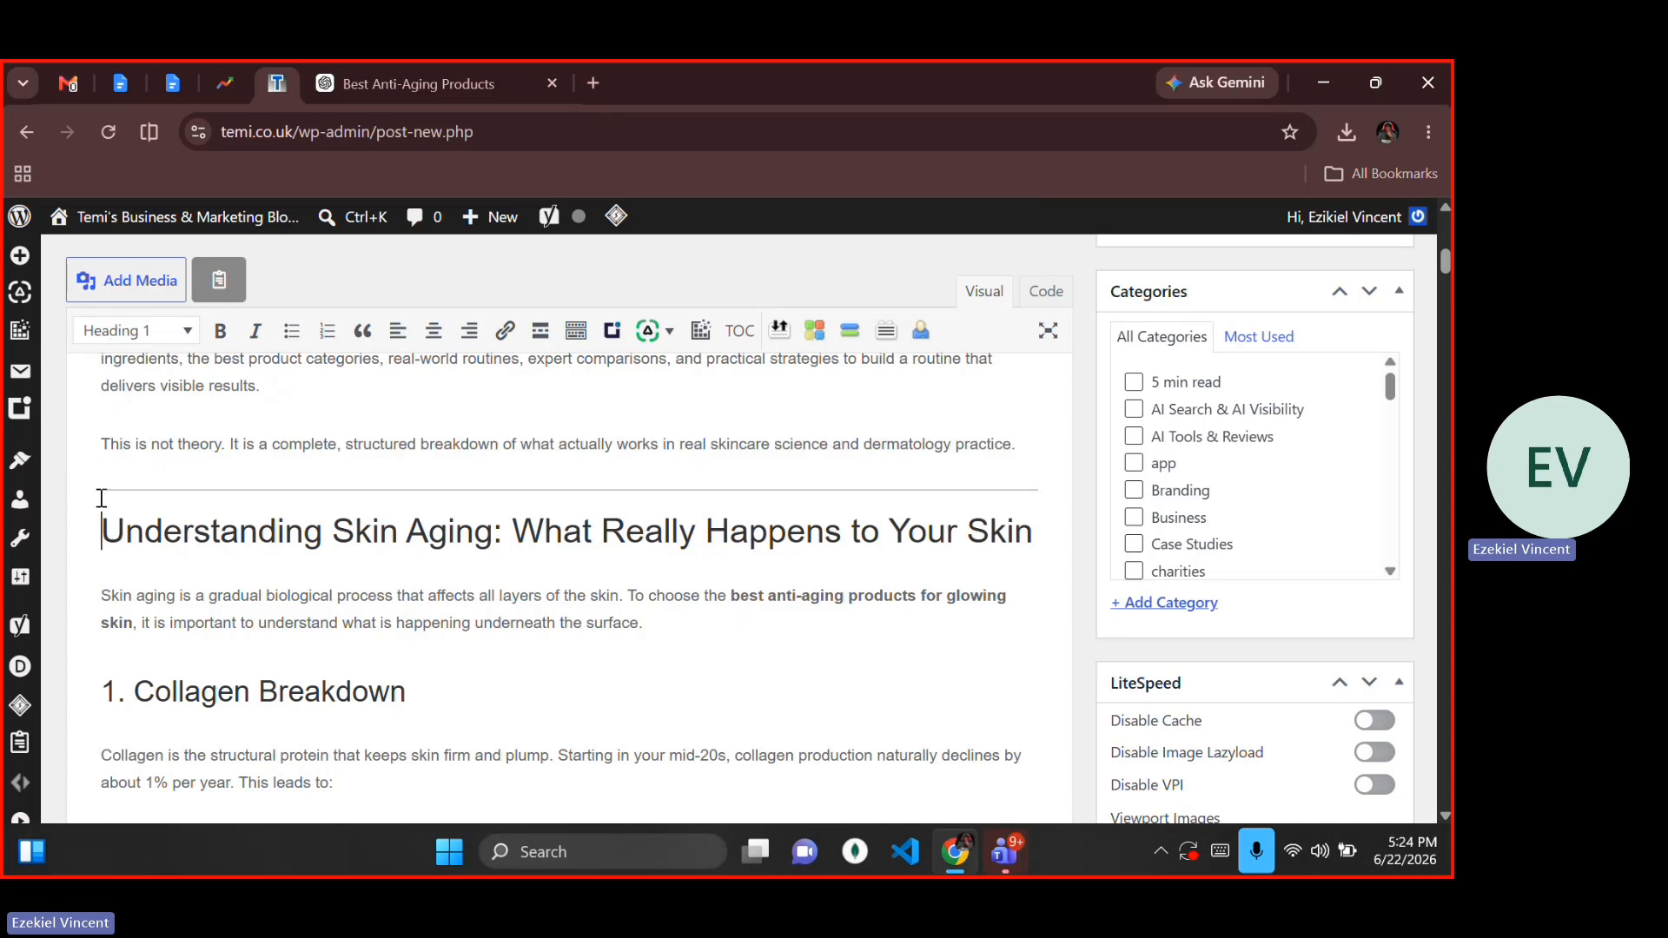
click(100, 490)
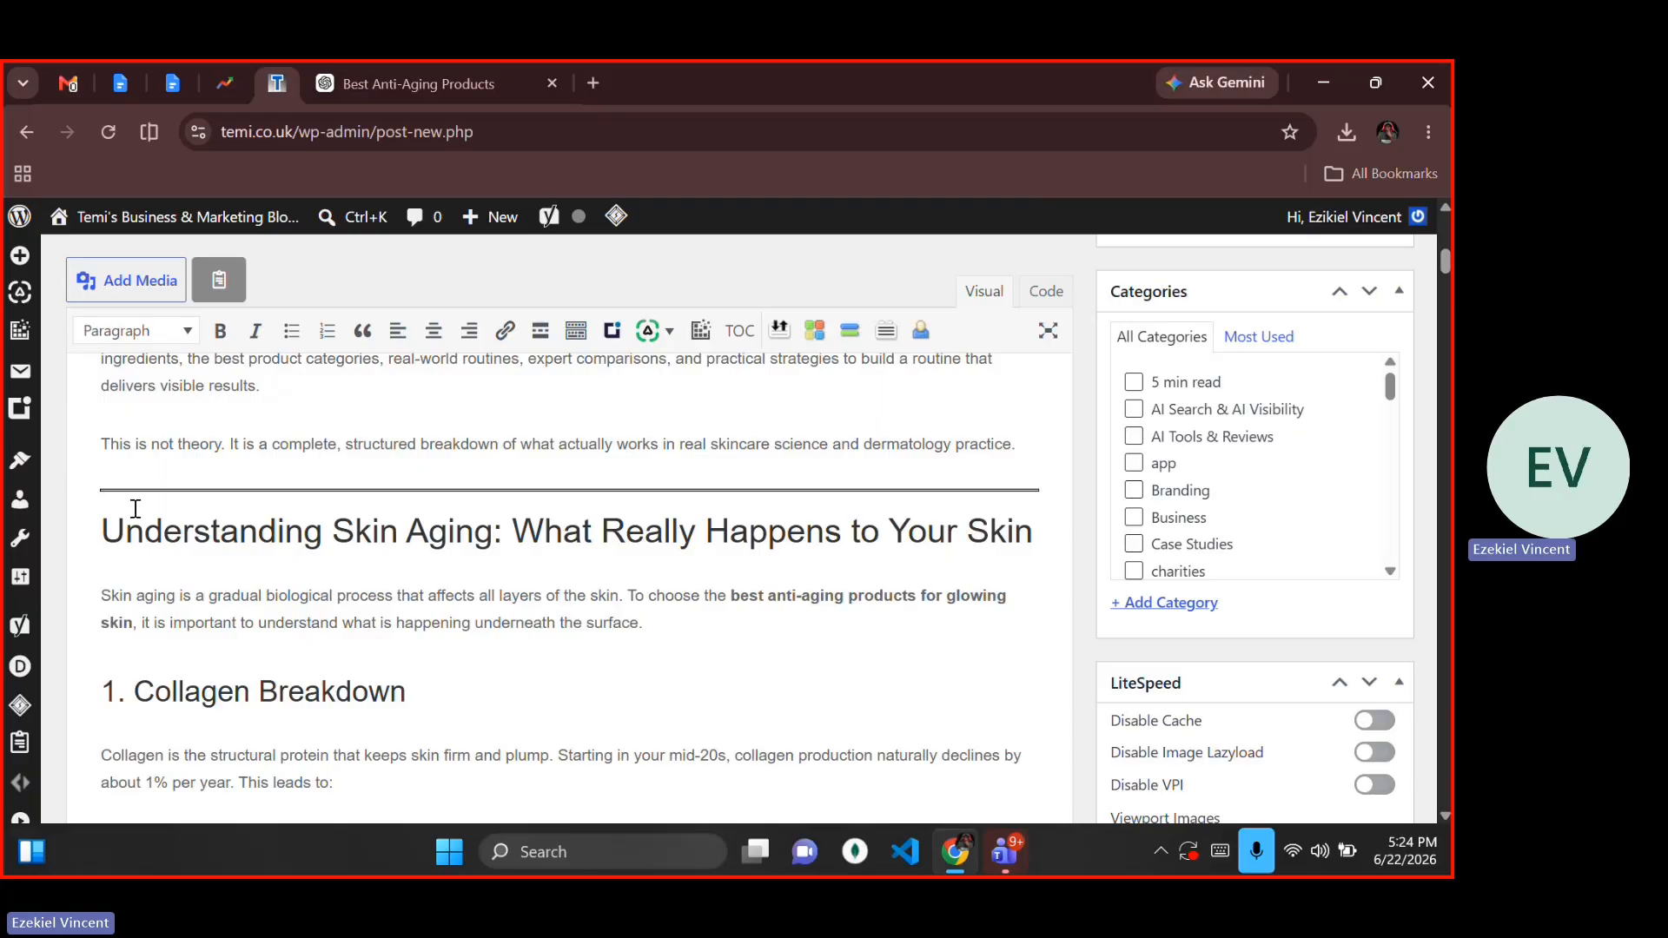
click(136, 510)
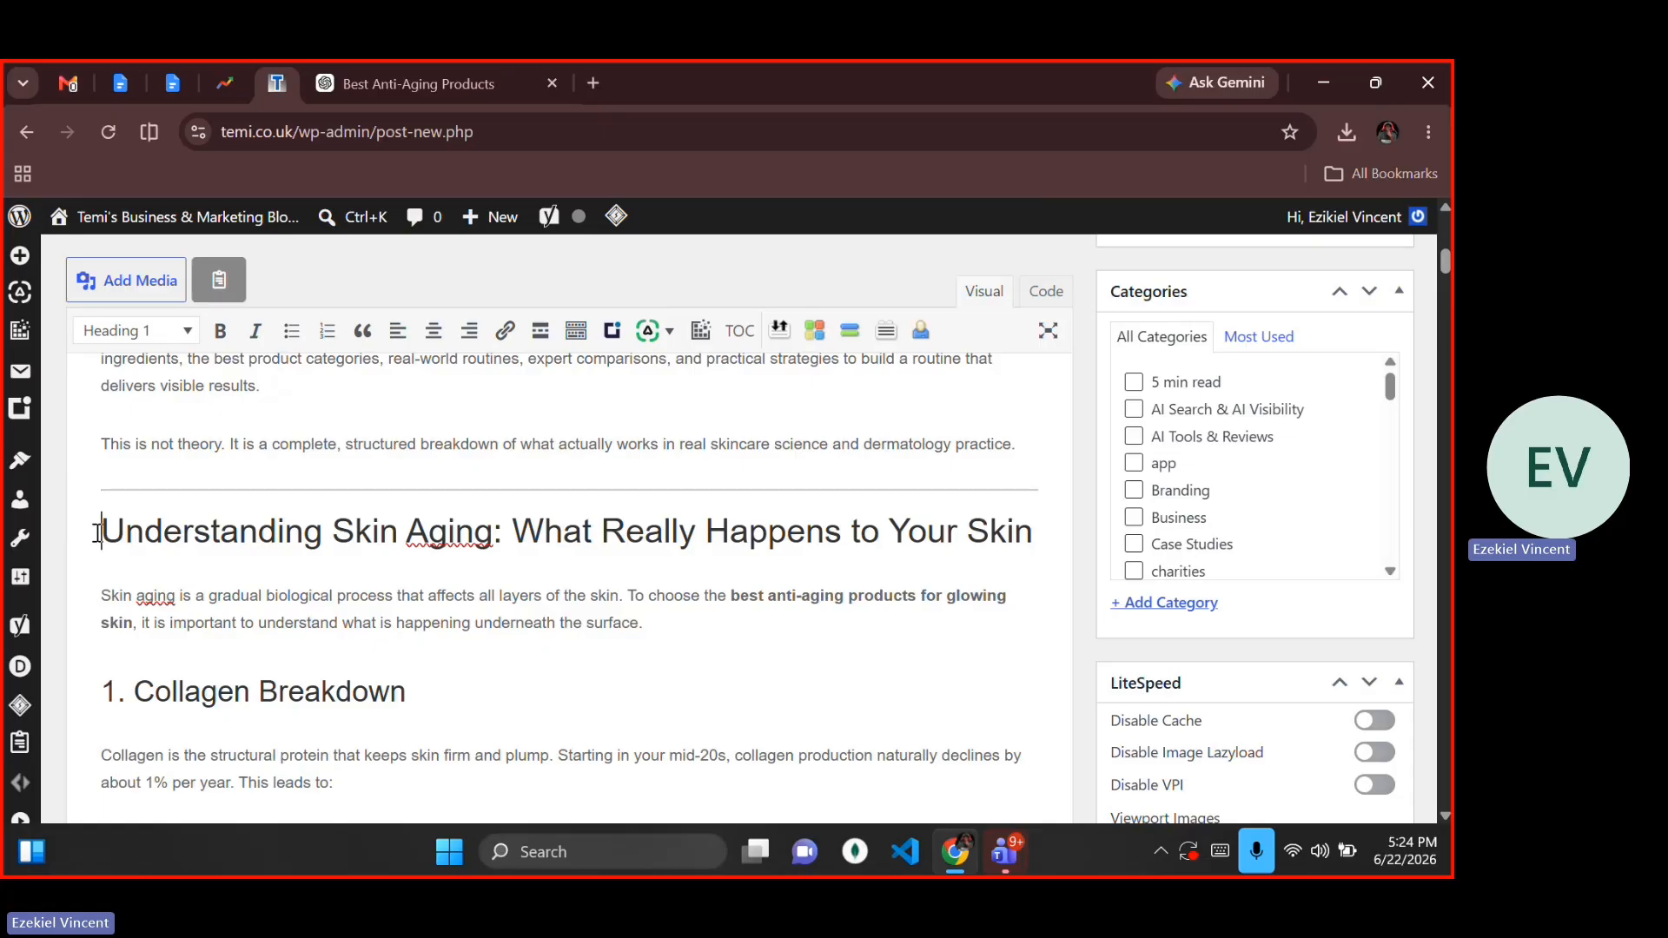
key(BackSpace)
key(BackSpace)
key(ctrl+z)
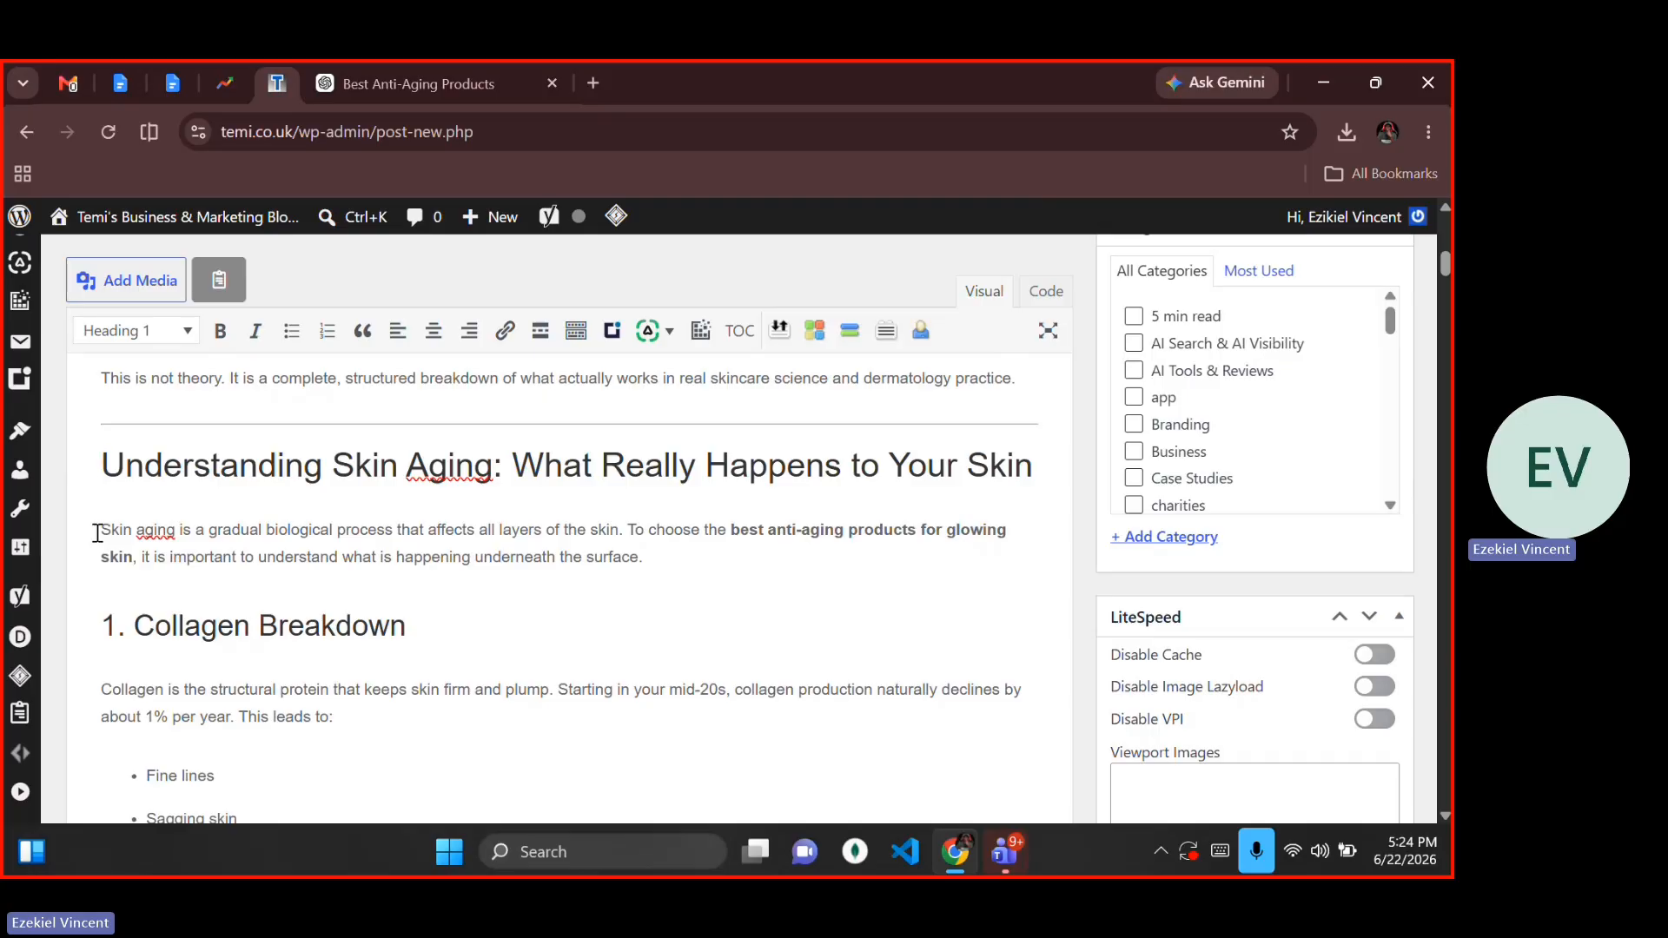
Step: Remove the divider line above the "Understanding Skin Aging: What Really Happens to Your Skin" heading and insert a blank line in its place
key(BackSpace)
key(Return)
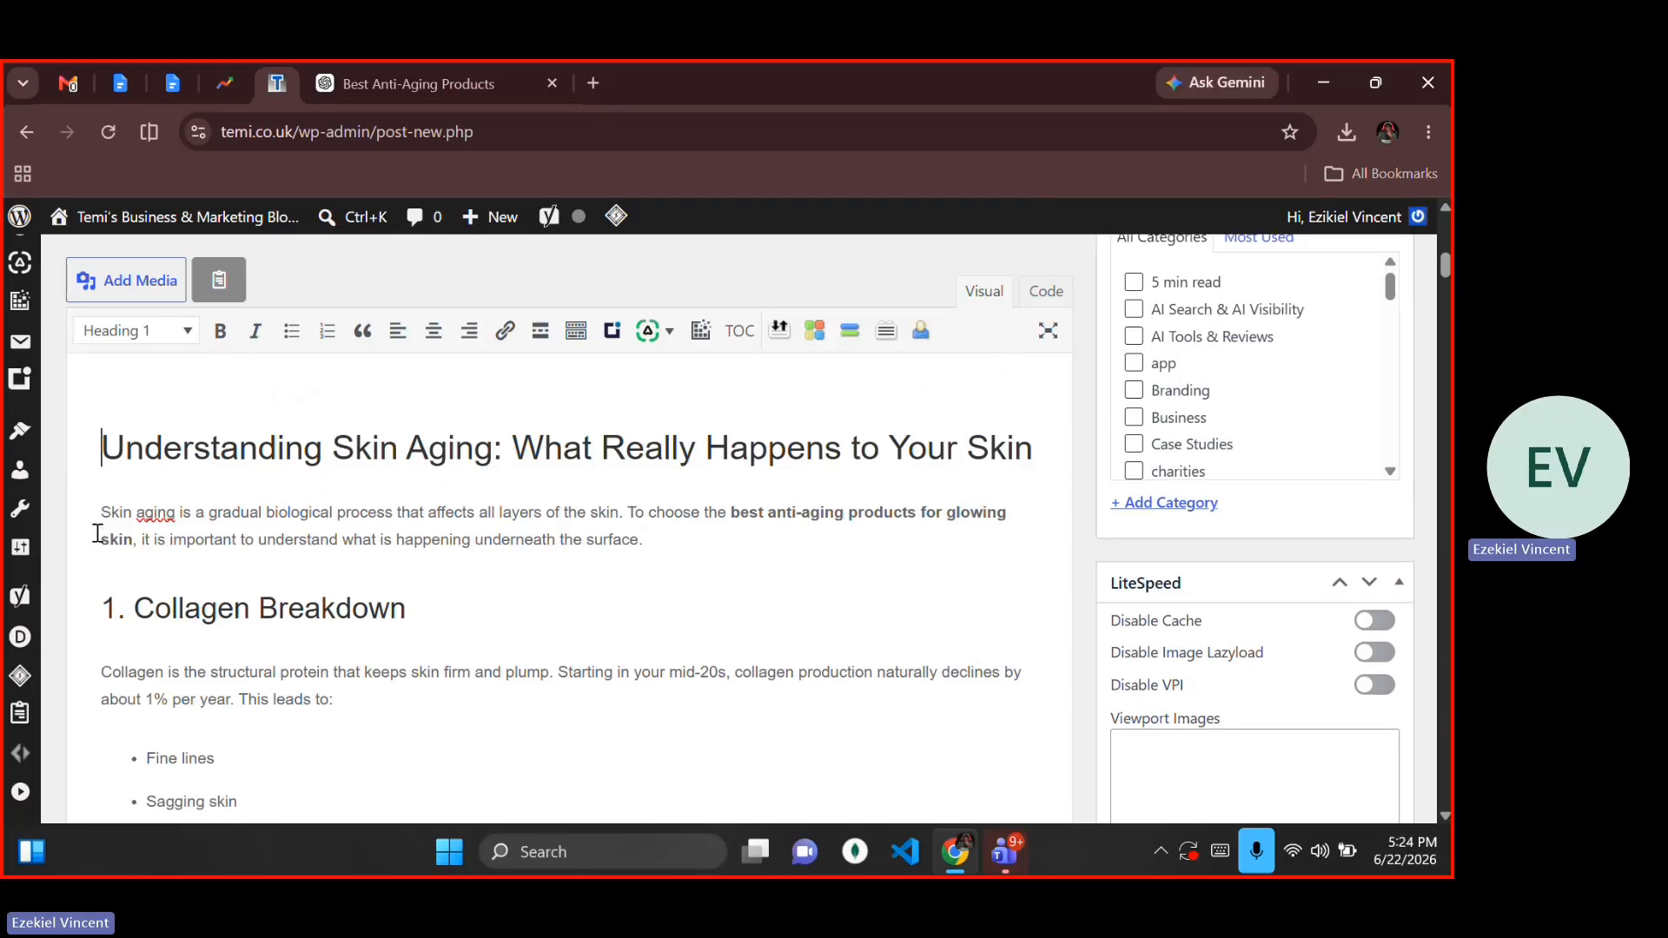
click(97, 533)
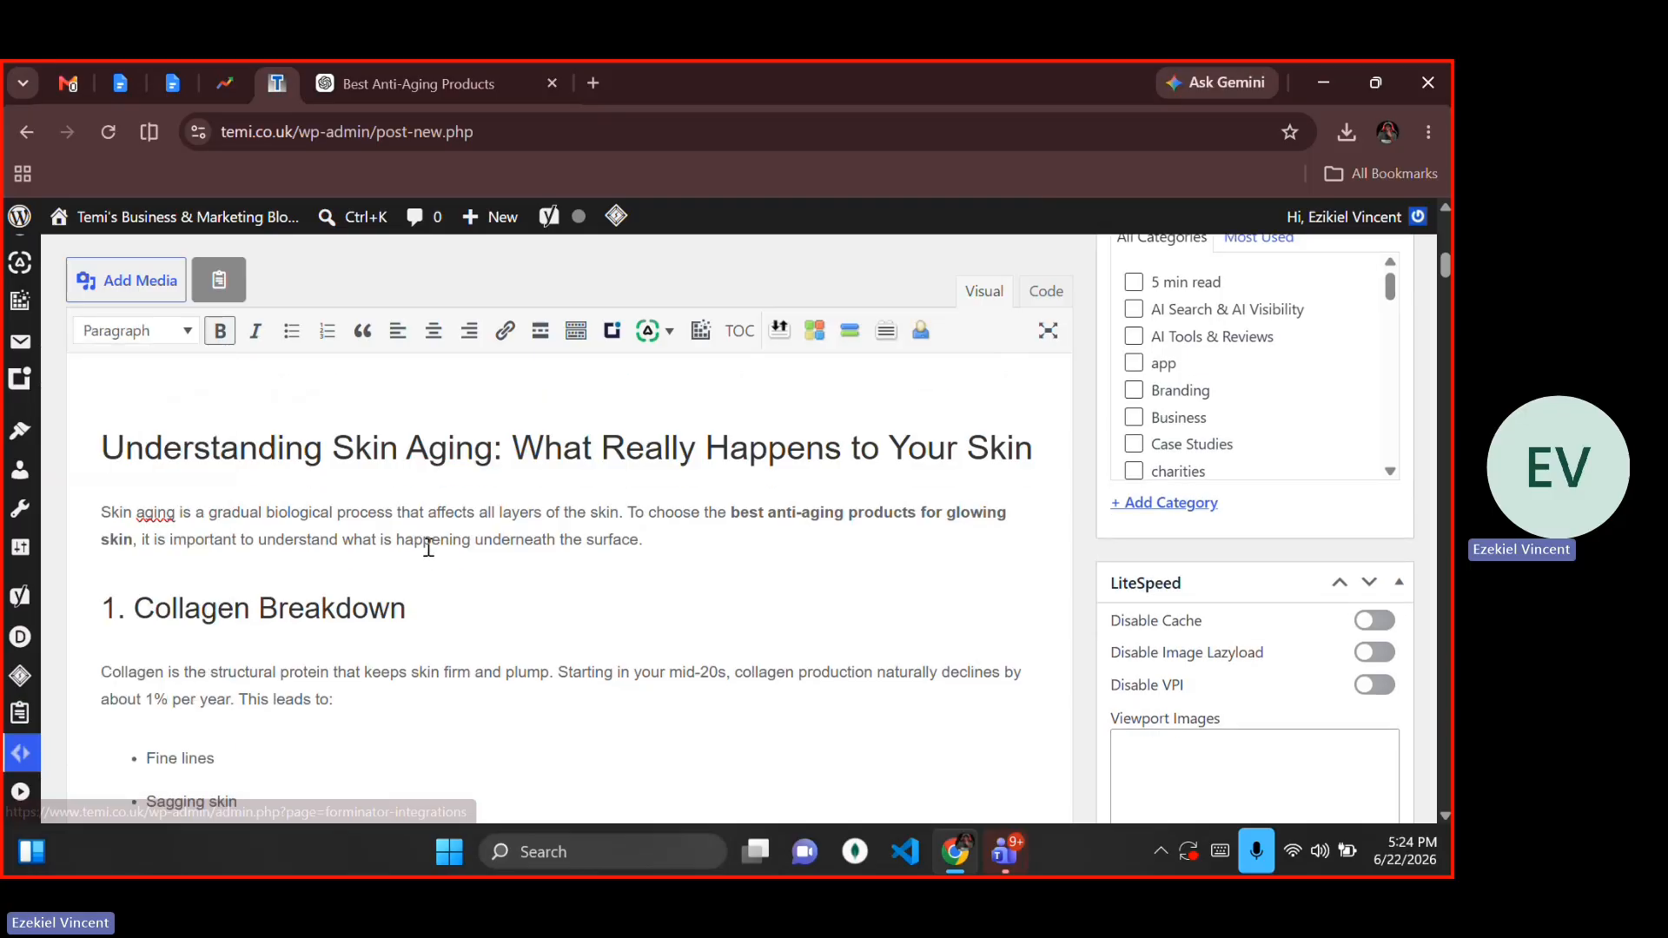
key(ctrl+shift+i)
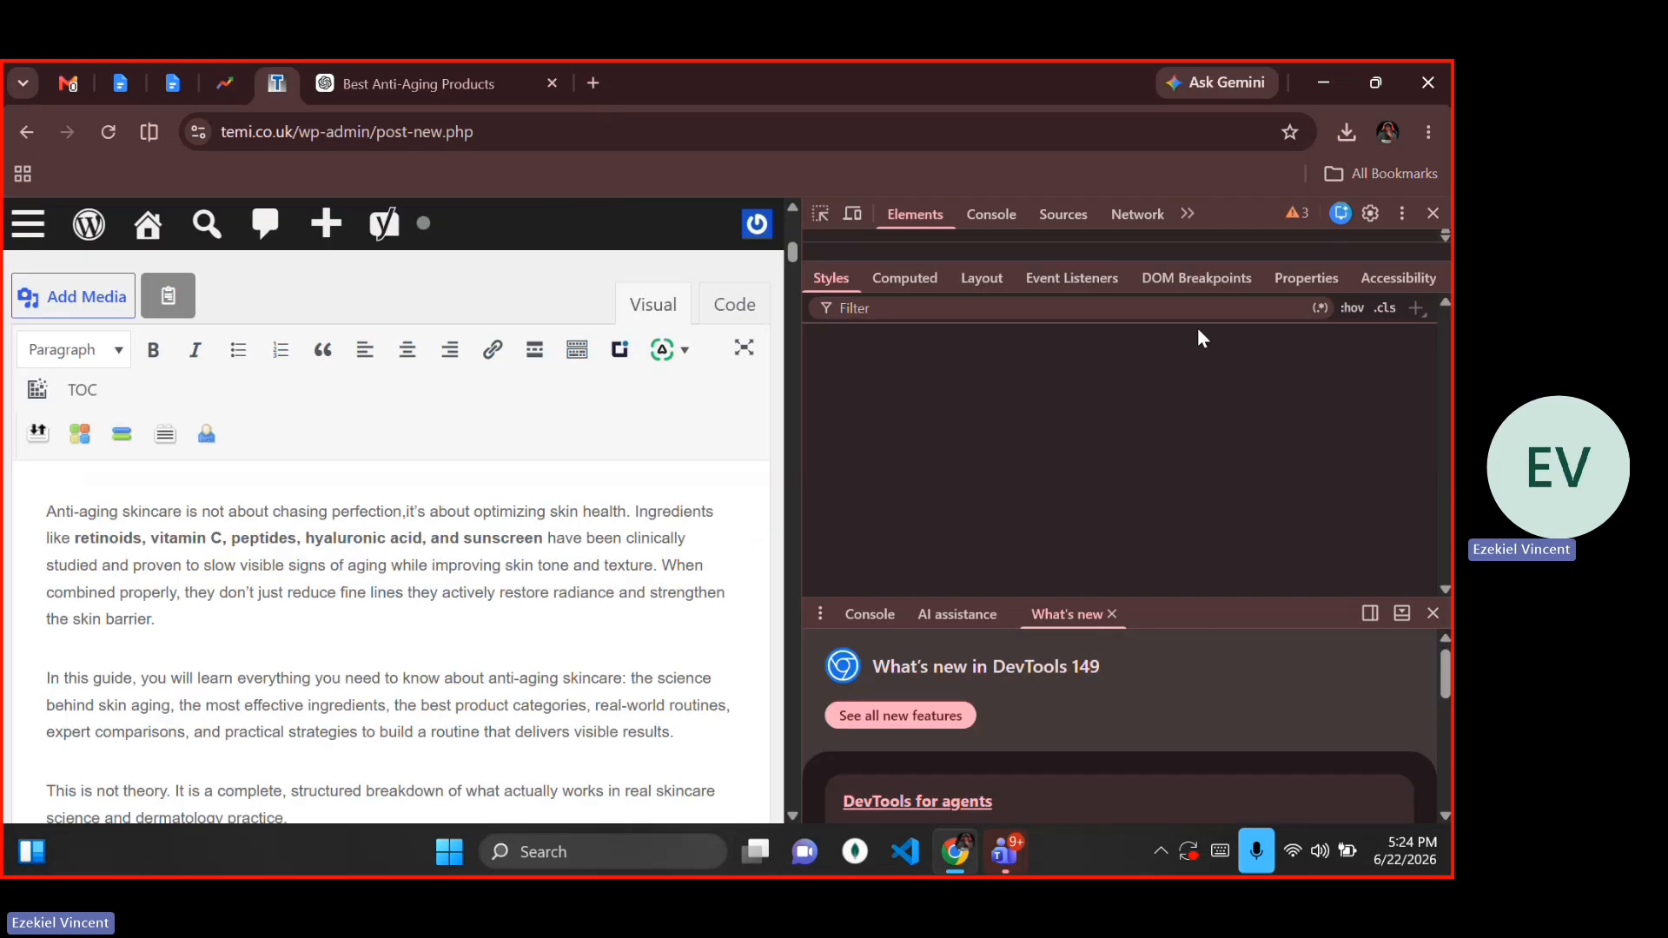
click(1431, 214)
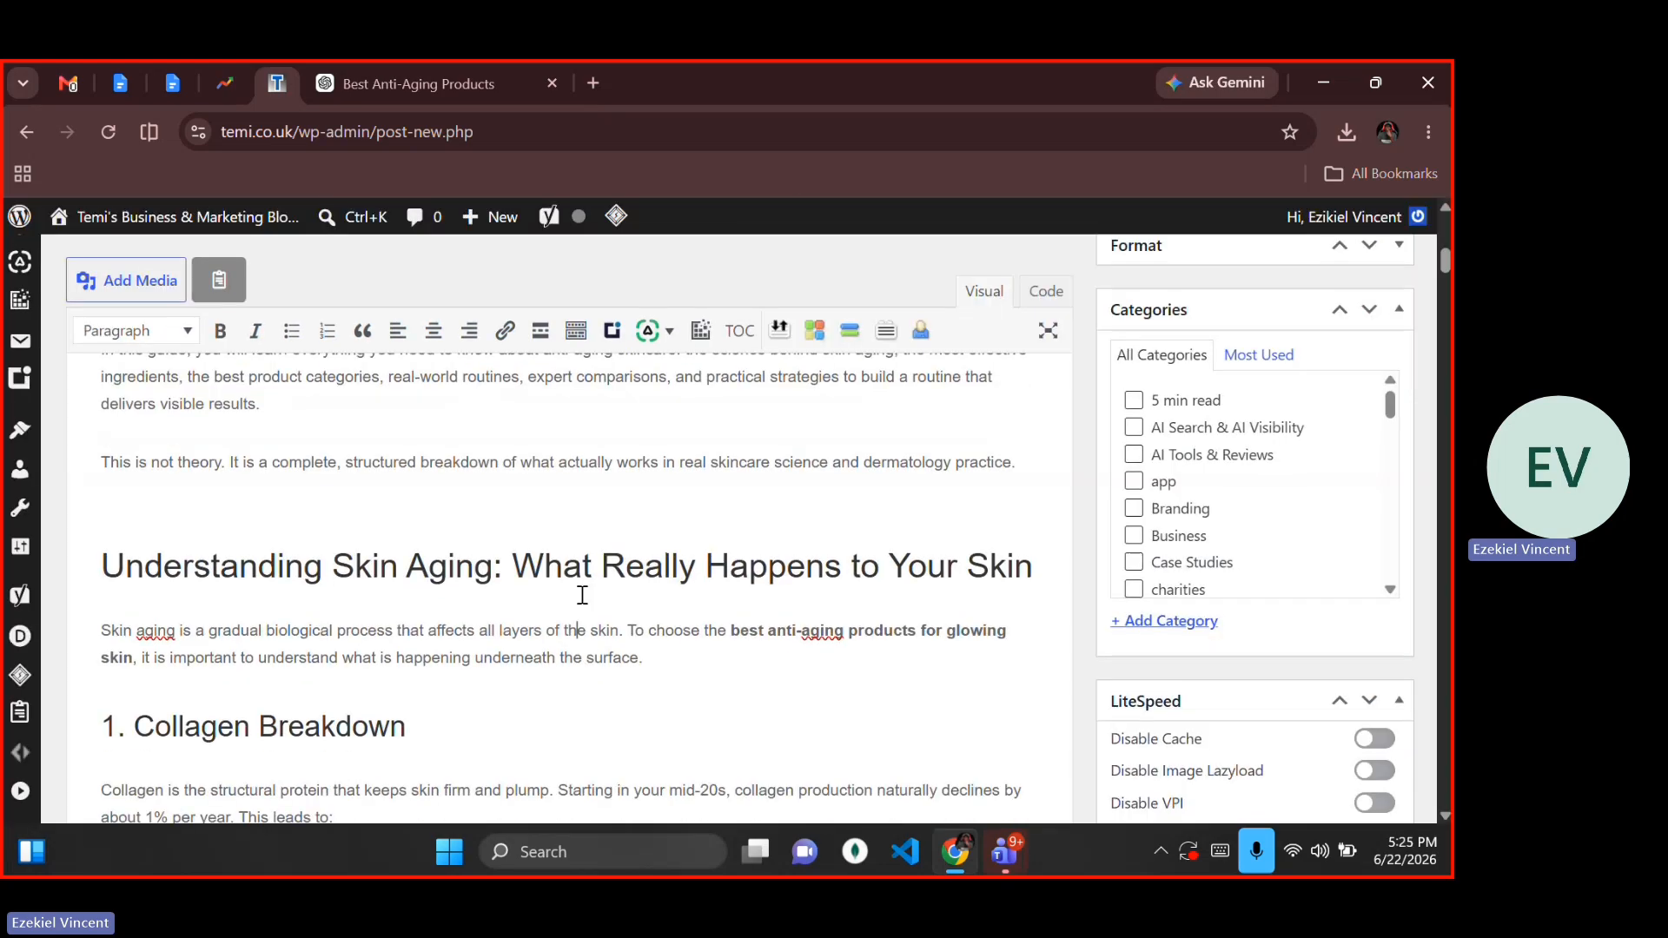
Step: Change the "Understanding Skin Aging: What Really Happens to Your Skin" heading to Heading 2
triple_click(105, 712)
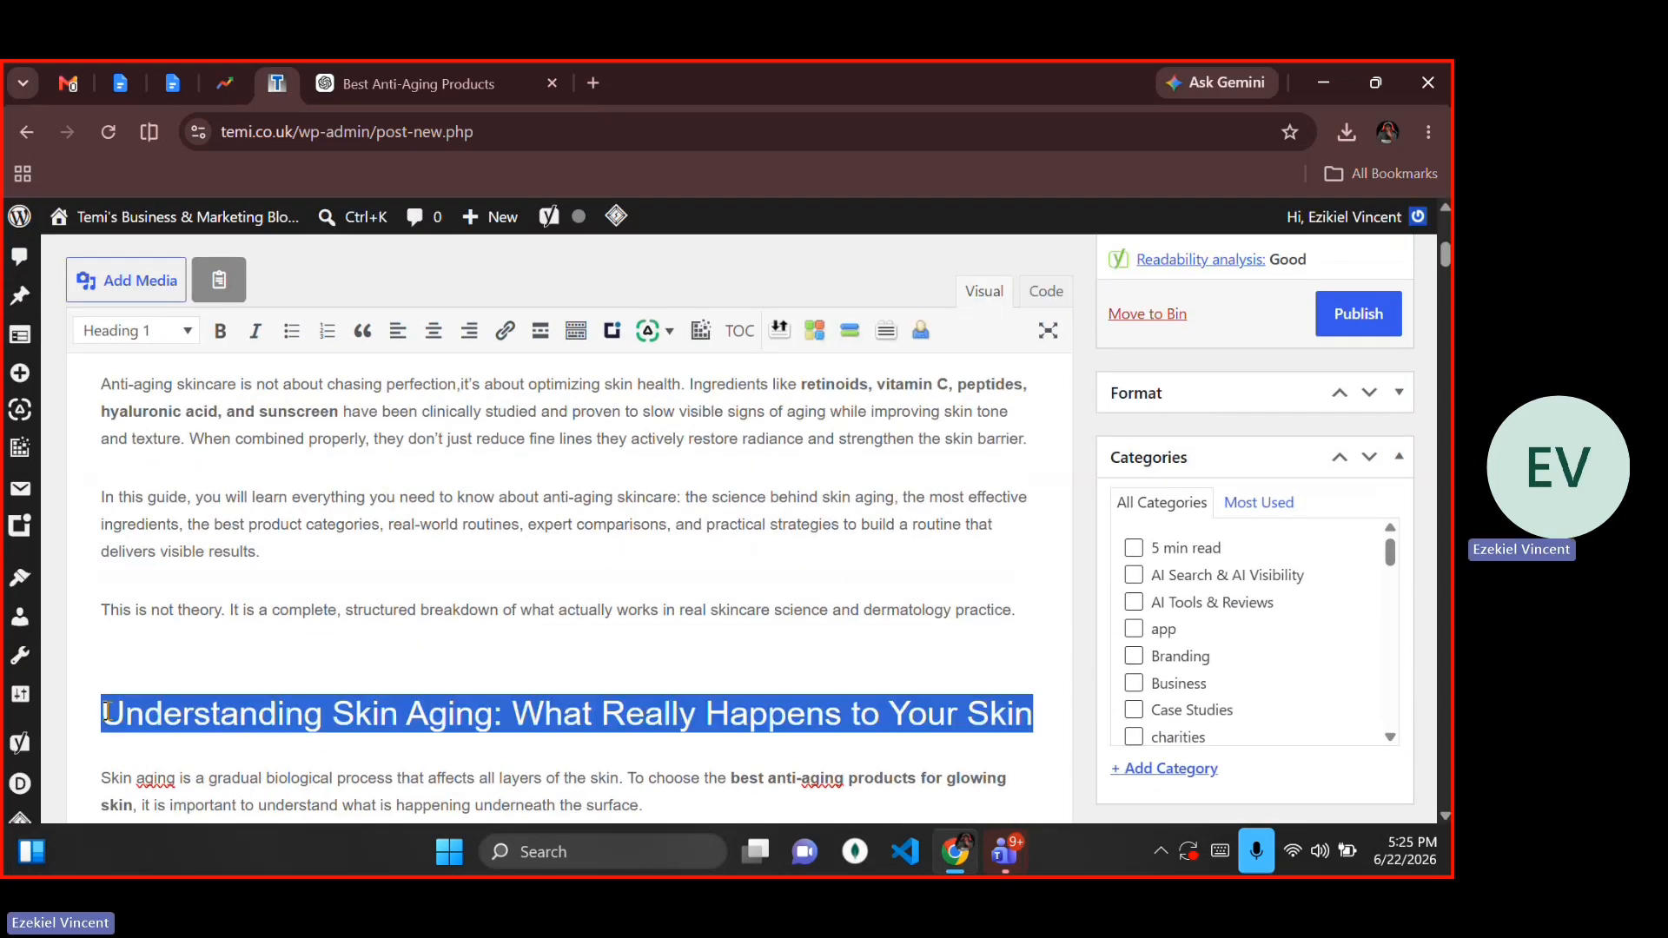
scroll(105, 713, down, 2)
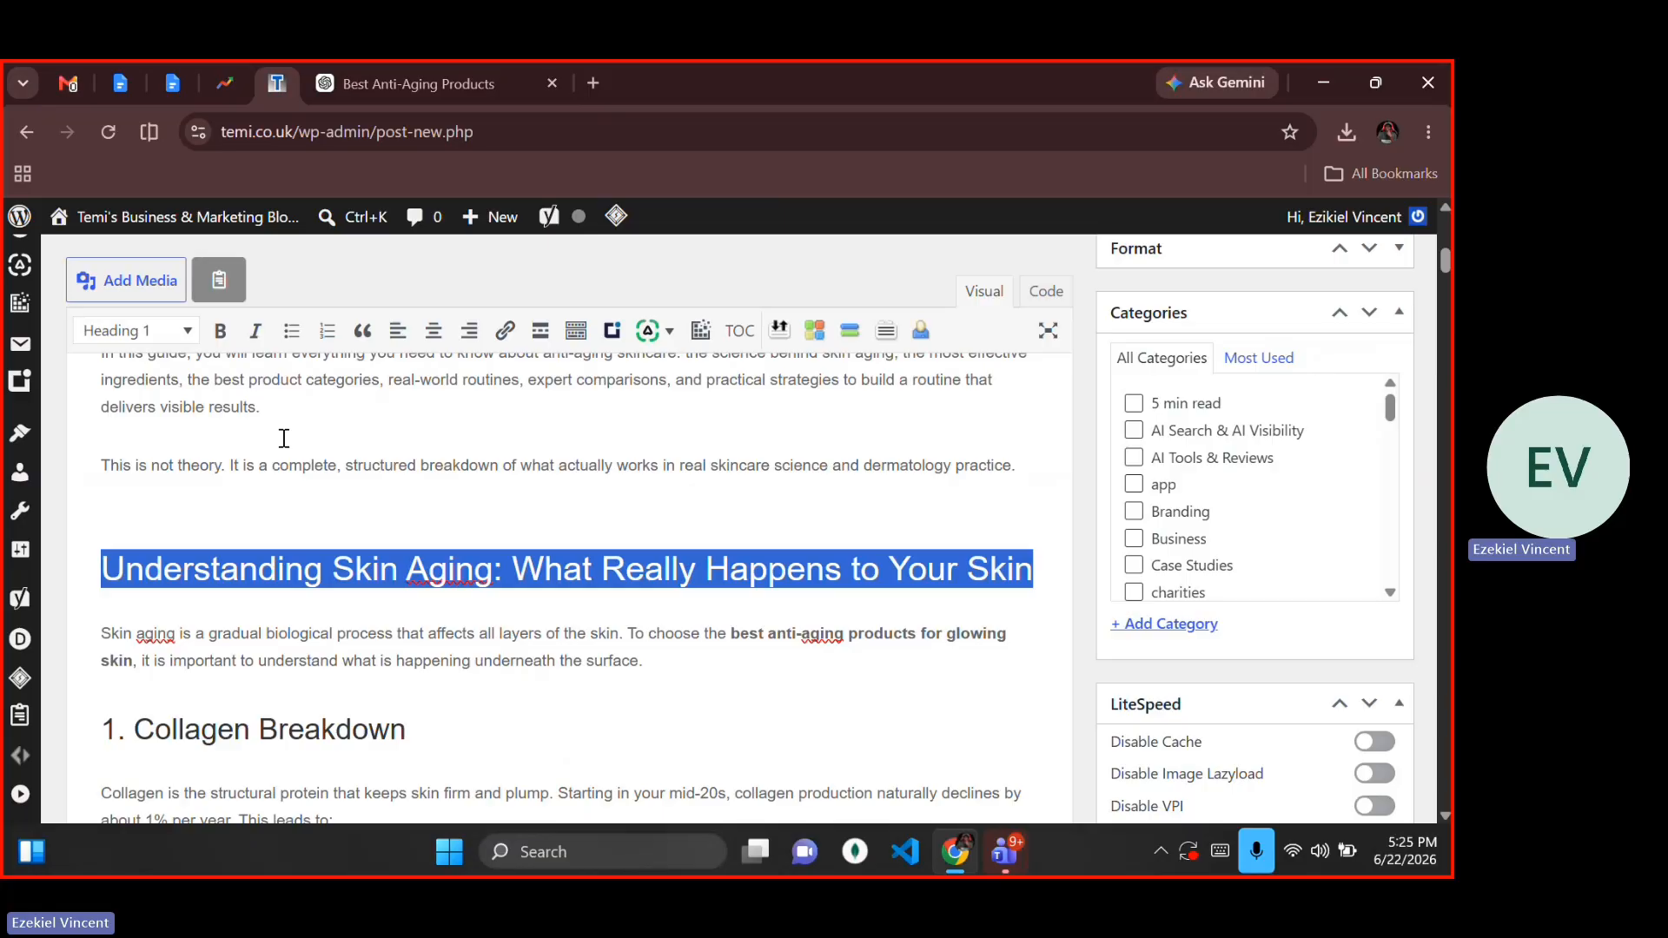
click(134, 330)
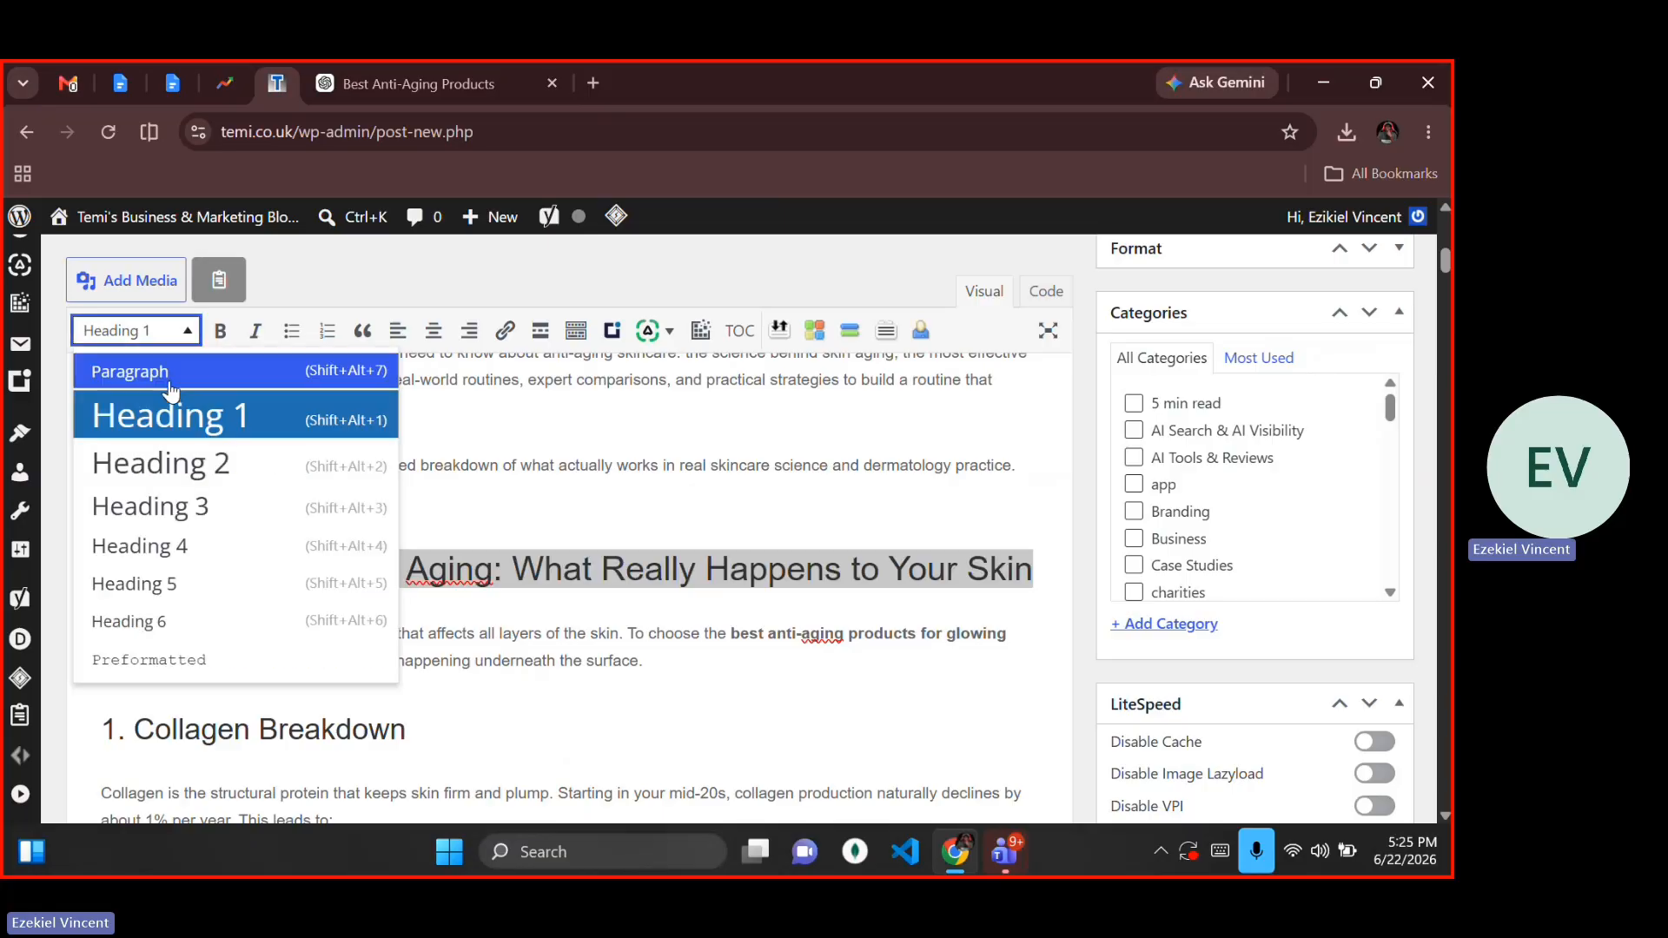
click(162, 461)
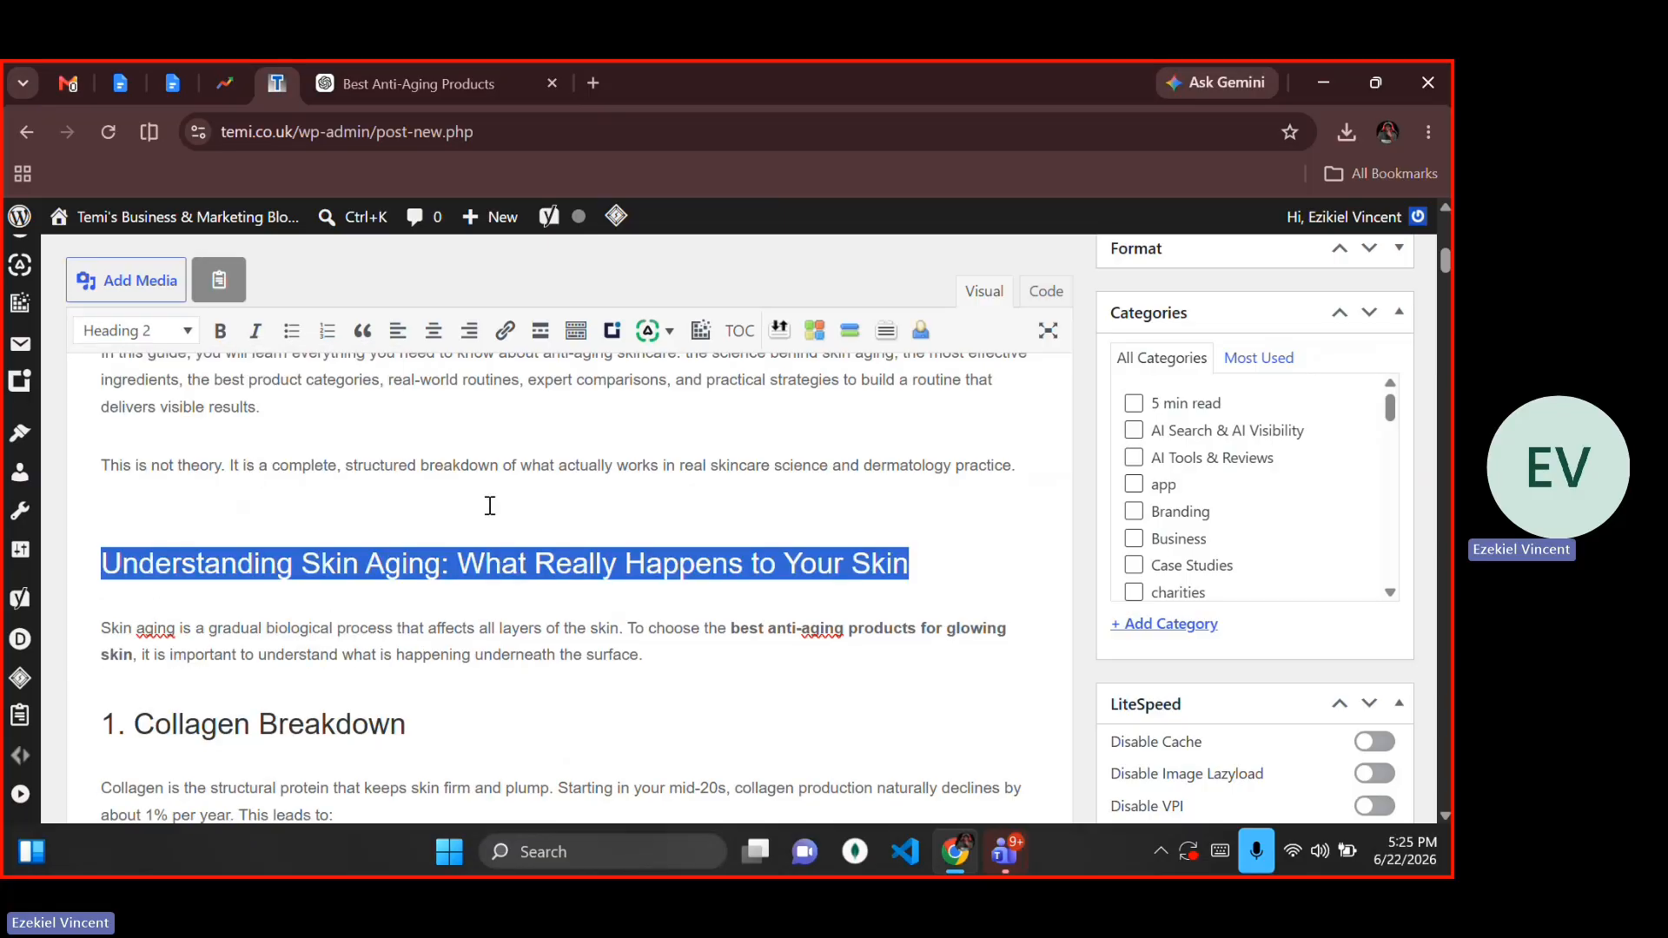
Step: Make the "Understanding Skin Aging: What Really Happens to Your Skin" heading bold
click(915, 565)
key(shift+Home)
key(ctrl+b)
key(Right)
key(Right)
key(Left)
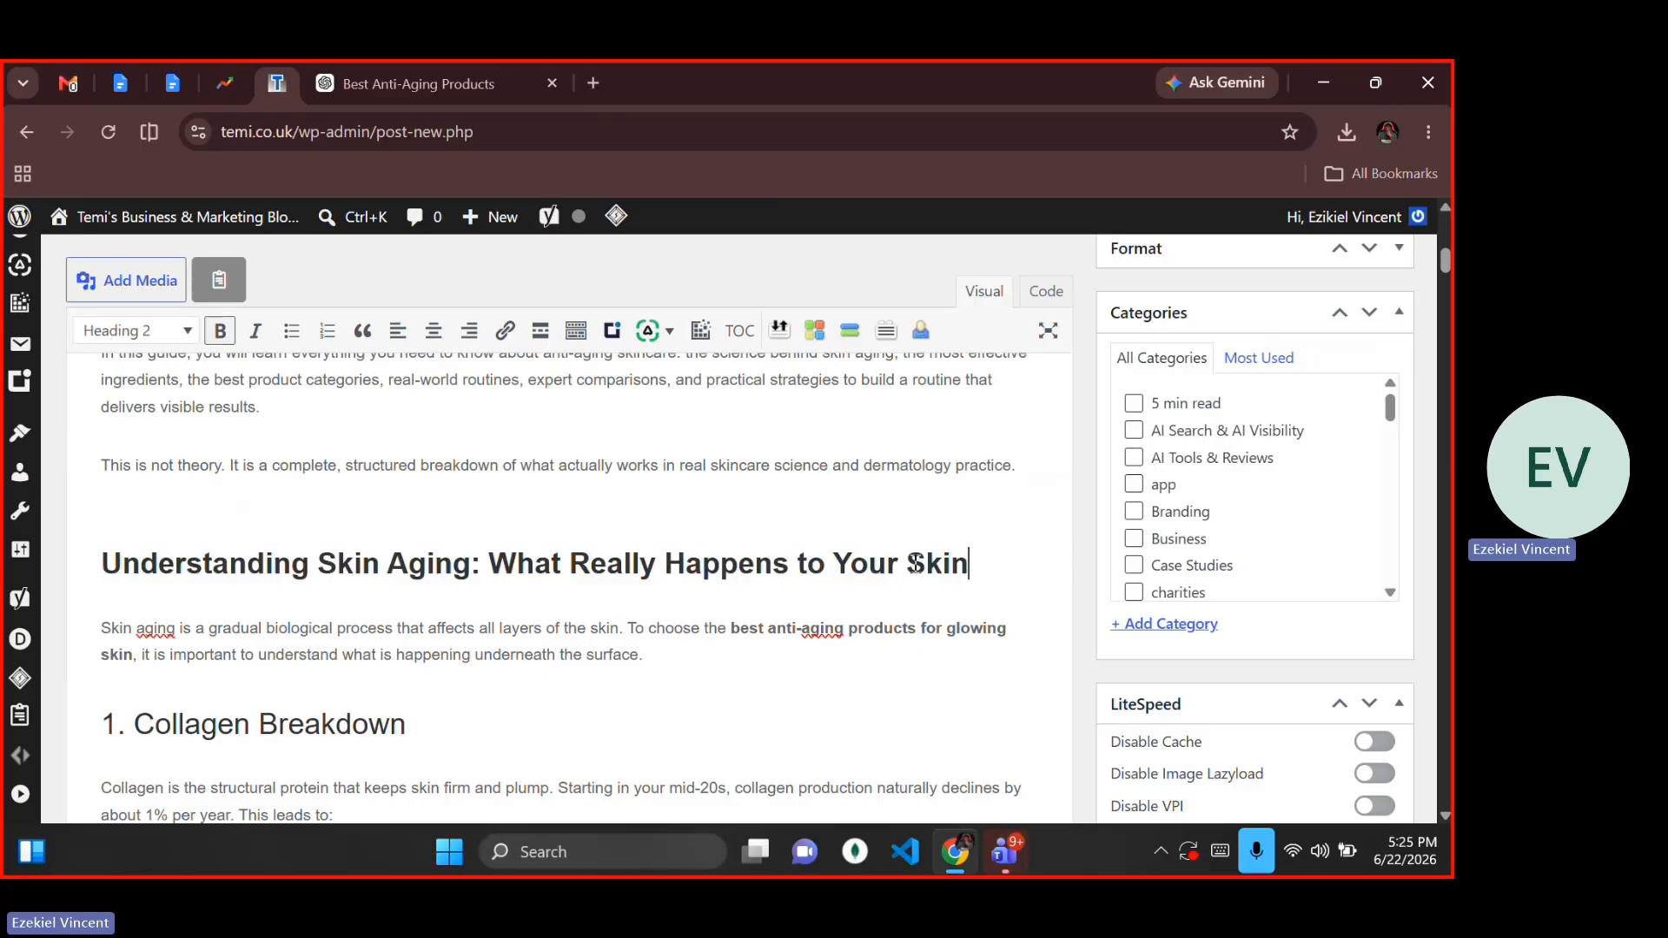
Step: Read through the paragraph under the "Understanding Skin Aging" heading, including the bold phrase "best anti-aging products for glowing skin"
key(Right)
key(Right)
key(Right)
key(Right)
key(Right)
key(Right)
key(Right)
key(Right)
key(Right)
key(Right)
key(Right)
key(Right)
key(Right)
key(Right)
key(Right)
key(Right)
key(Right)
key(Right)
key(Right)
key(Right)
key(Right)
key(Right)
key(Right)
key(Right)
key(Right)
key(Right)
key(Right)
key(Right)
key(Right)
key(Right)
key(Right)
key(Right)
key(Right)
key(Right)
key(Right)
key(Right)
key(Right)
key(Right)
key(Right)
key(Right)
key(Right)
key(Right)
key(Right)
key(Right)
key(Right)
key(Right)
key(Right)
key(Right)
key(Right)
key(Right)
key(Right)
key(Right)
key(Right)
key(Right)
key(Right)
key(Right)
key(Right)
key(Right)
key(Right)
key(Right)
key(Right)
key(Right)
key(Right)
key(Right)
key(Right)
key(Right)
key(Right)
key(Right)
key(Right)
key(Right)
key(Right)
key(Right)
key(Right)
drag(732, 628, 870, 631)
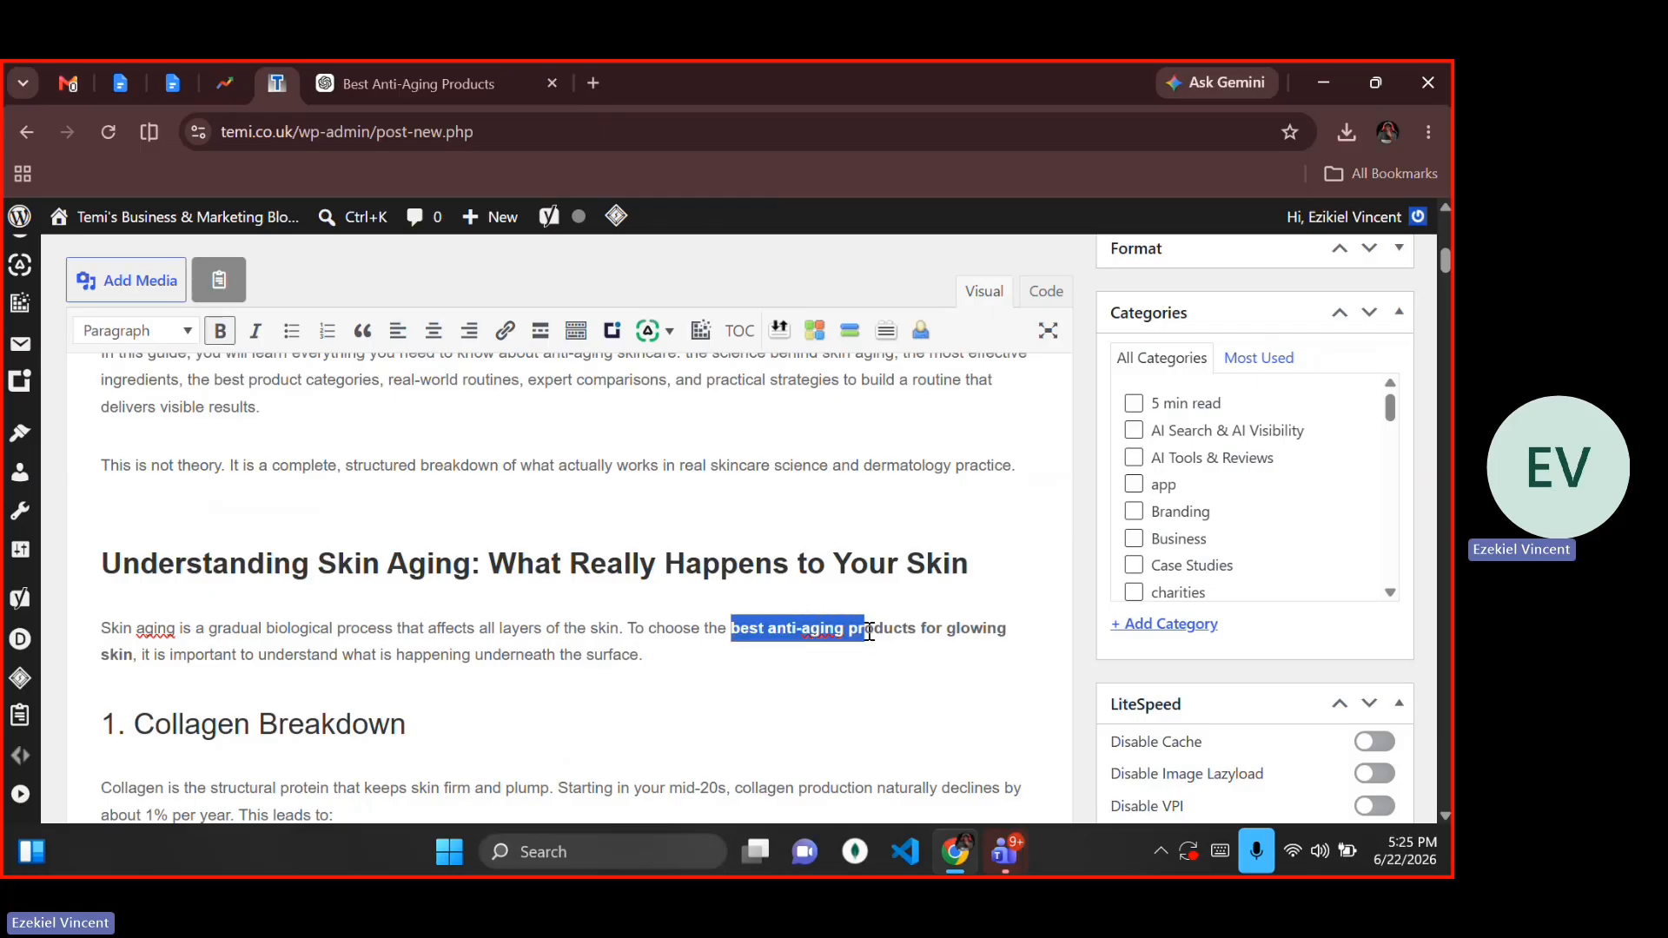
click(449, 612)
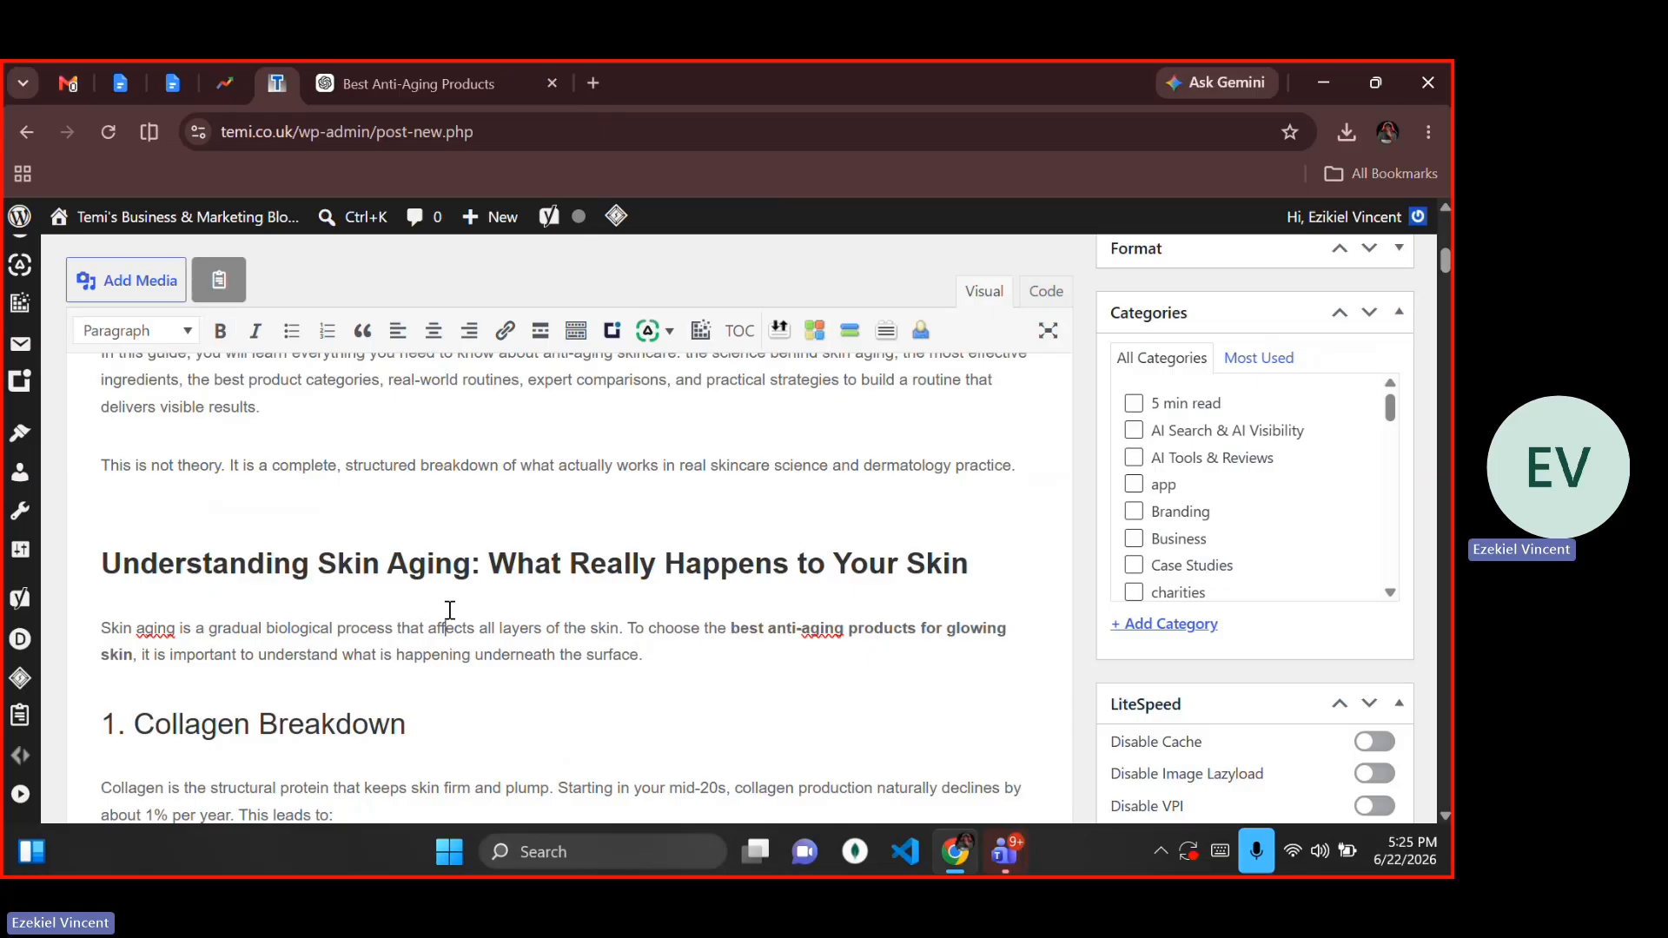
Step: Make the "1. Collagen Breakdown" heading bold
scroll(449, 612, down, 2)
drag(412, 544, 108, 534)
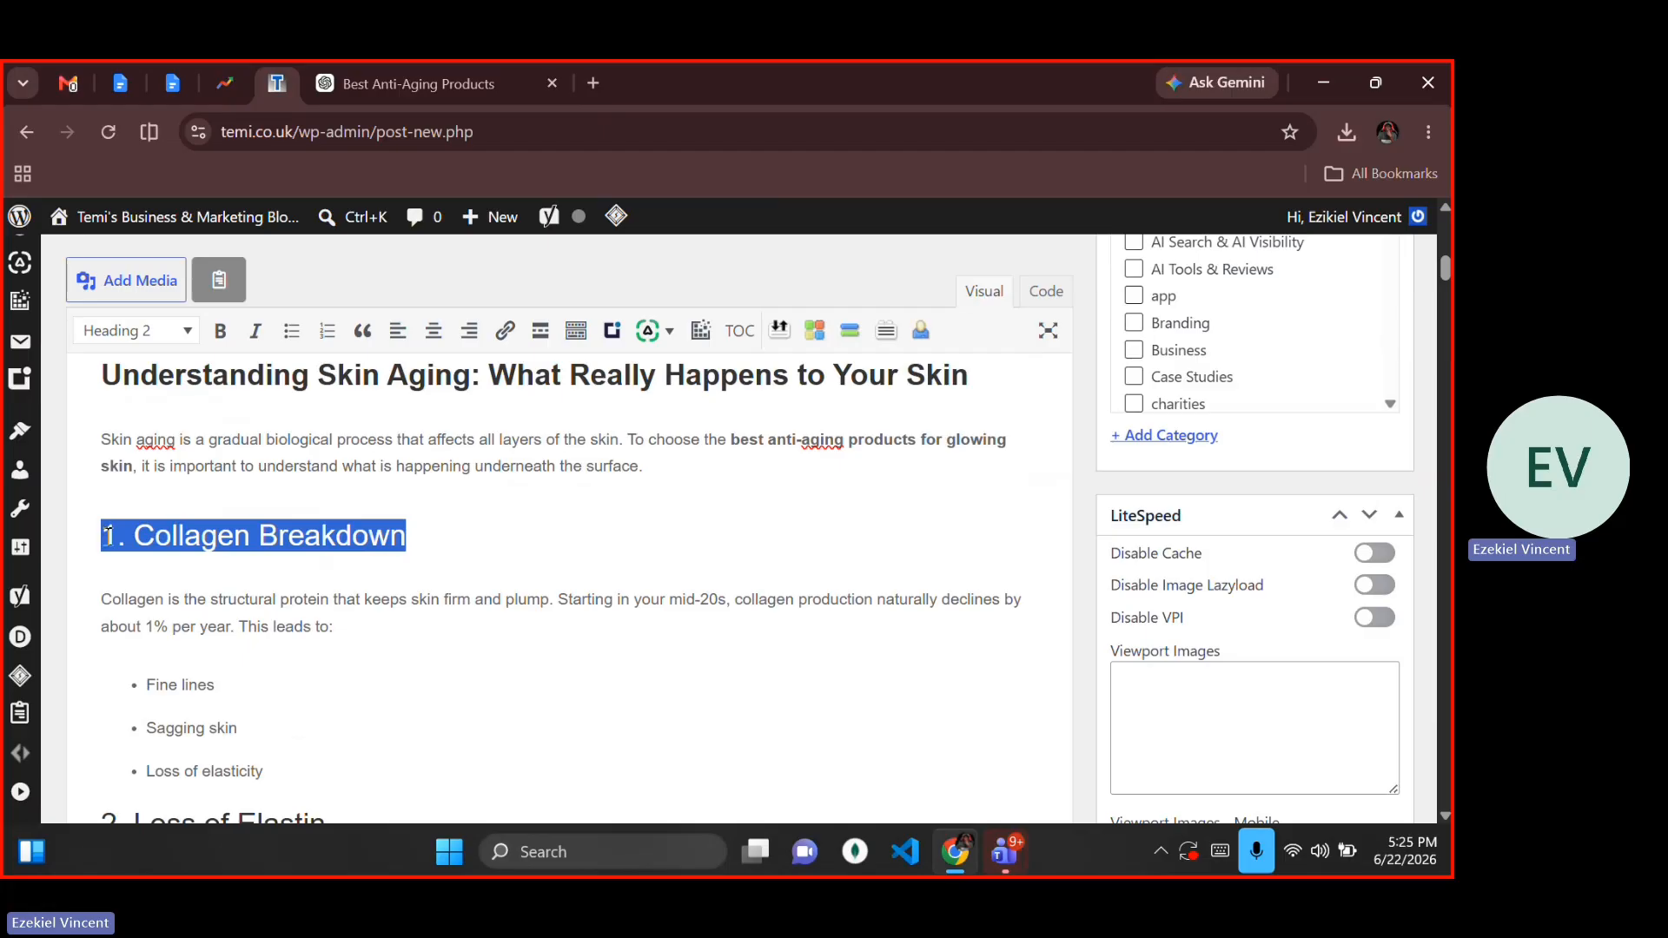
key(ctrl+b)
key(Right)
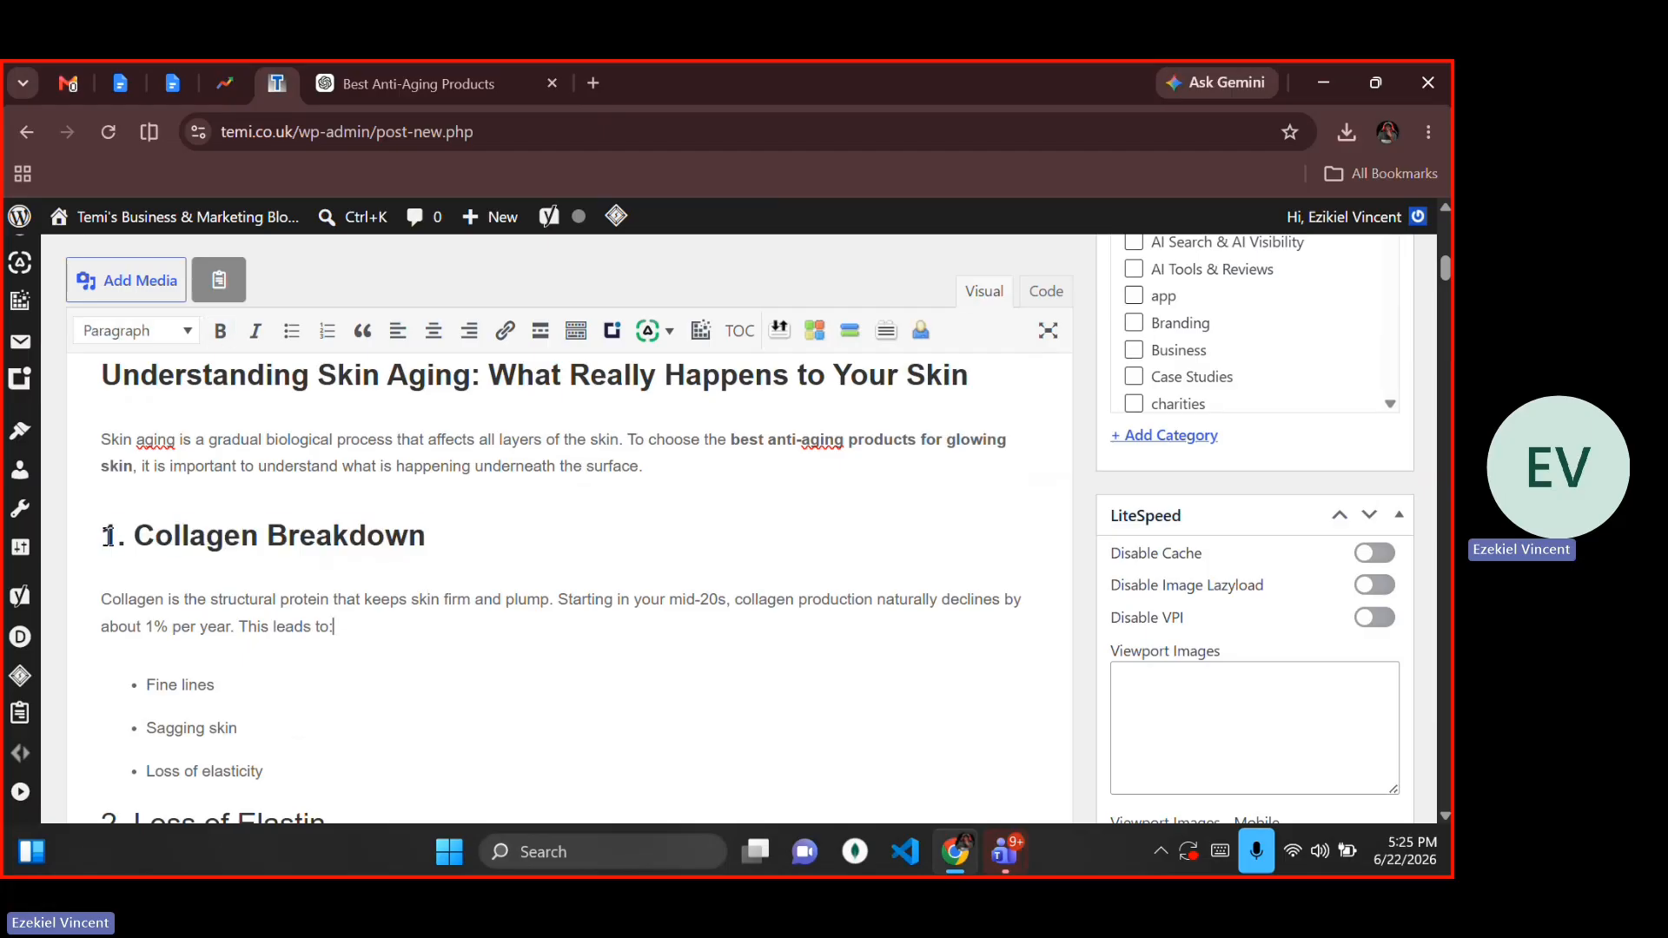
Step: Make the "2. Loss of Elastin" heading bold
key(Down)
key(Down)
key(Down)
key(Down)
key(Down)
key(Down)
key(shift+Home)
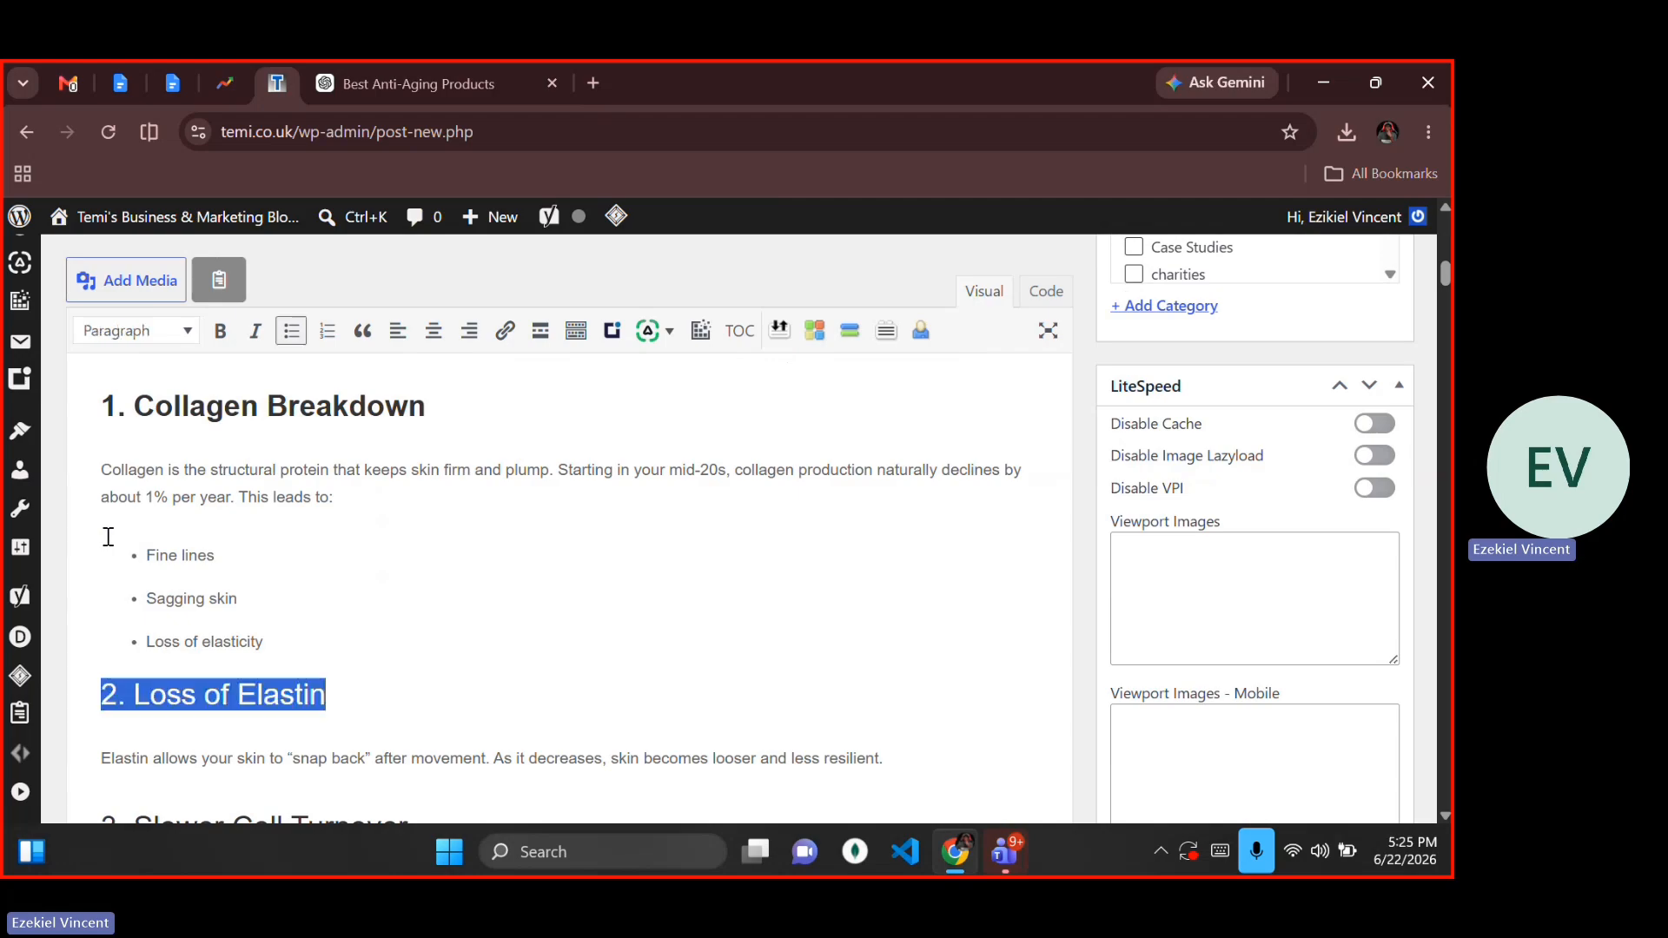
key(ctrl+b)
Step: Make the whole "3. Slower Cell Turnover" heading bold
key(Down)
key(Down)
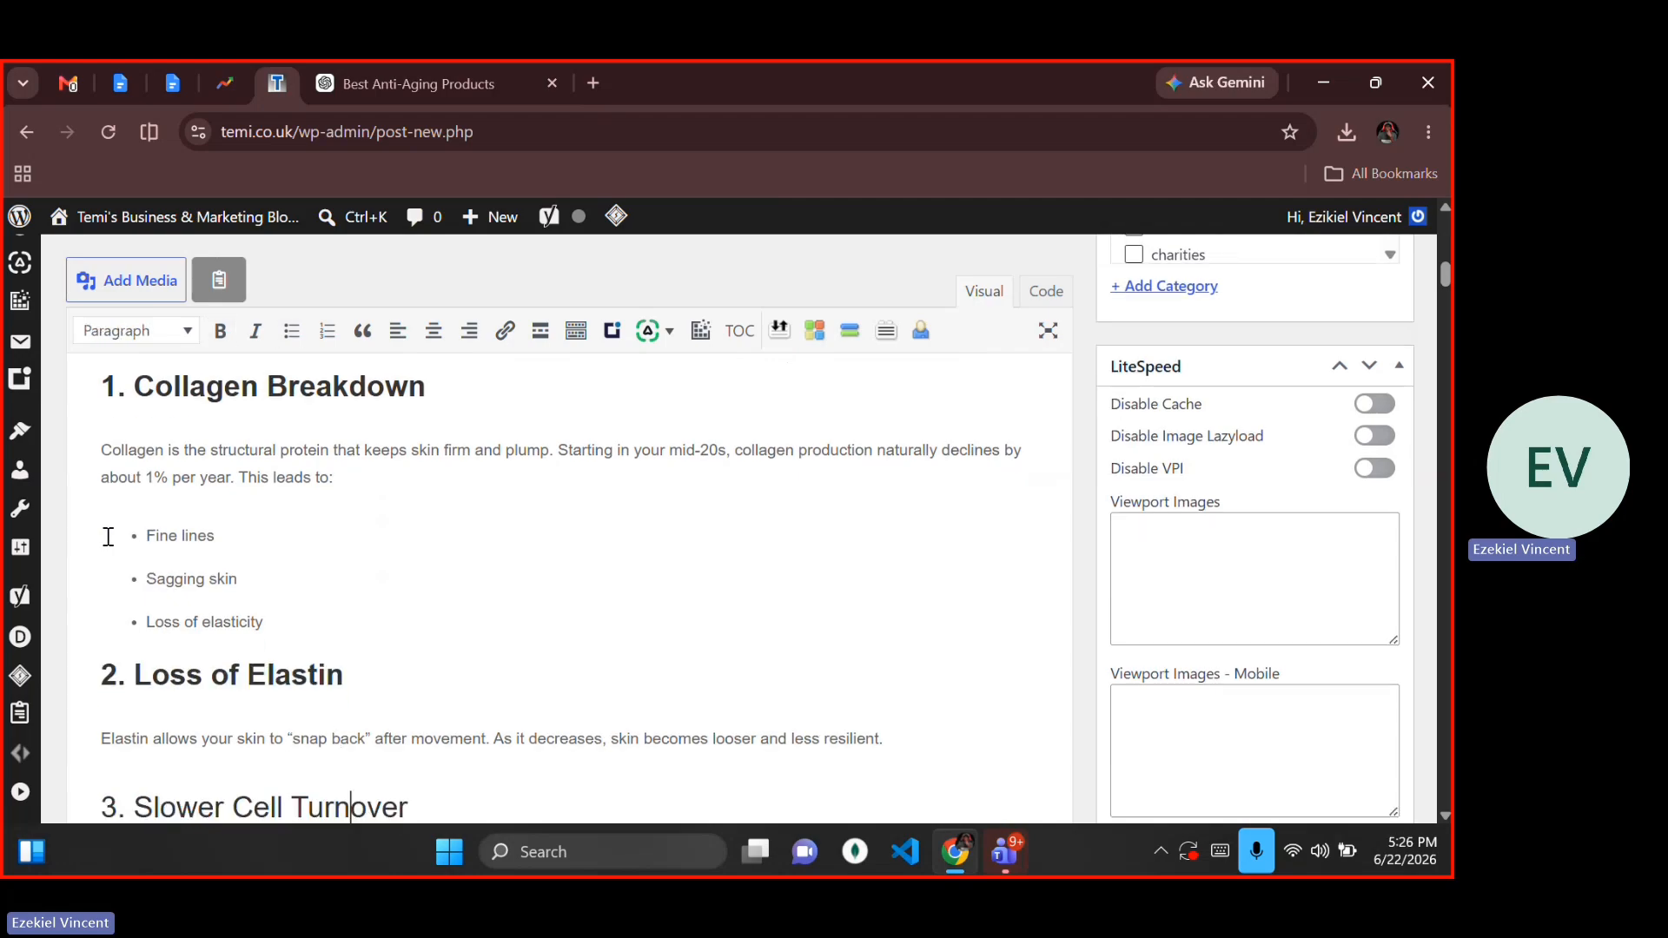
key(End)
key(shift+Up)
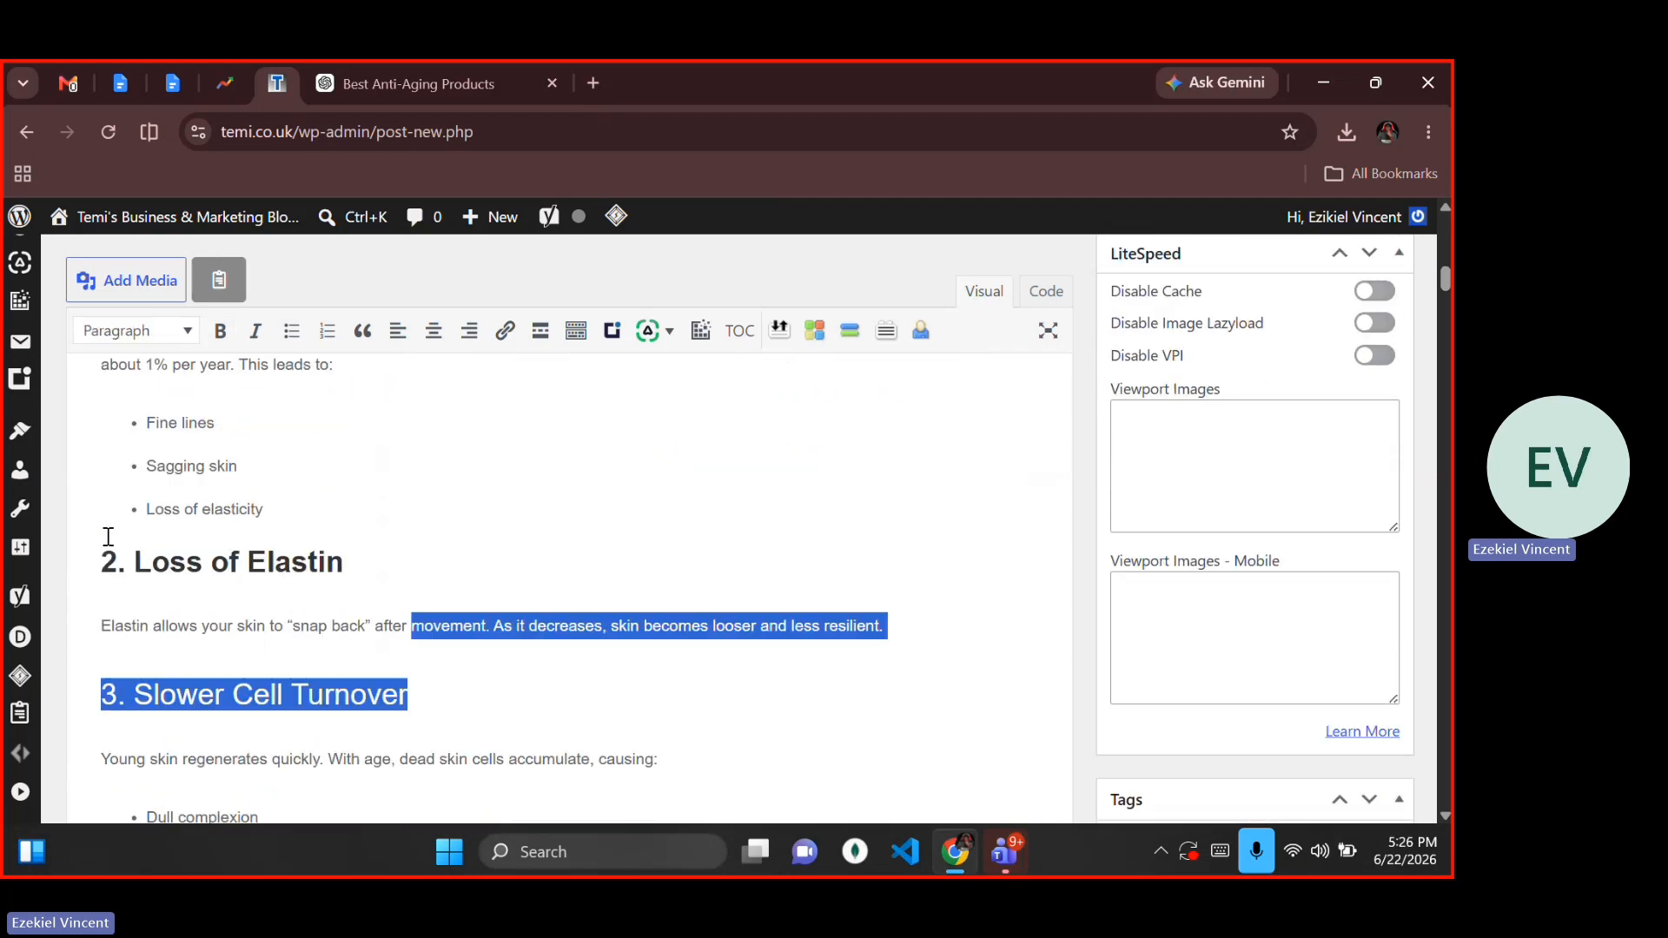
key(shift+Down)
key(ctrl+shift+Left)
key(ctrl+shift+Left)
key(ctrl+shift+Left)
key(ctrl+shift+Left)
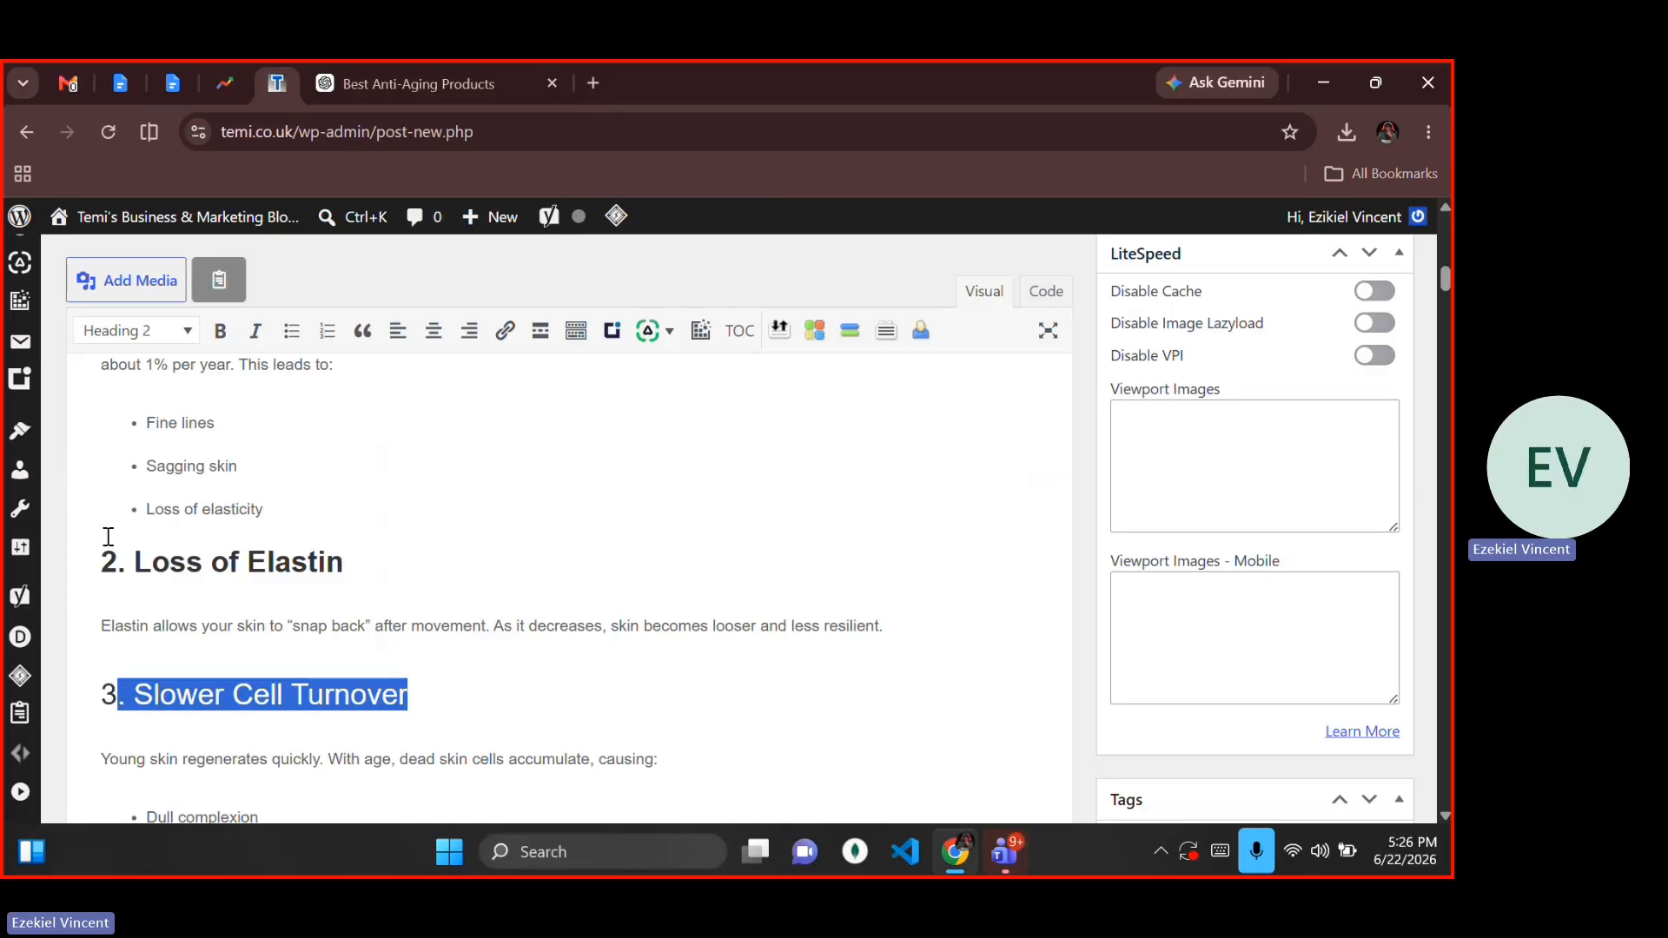
Step: Make the "4. Dehydration and Barrier Weakening" heading bold
key(Down)
key(Down)
key(Down)
key(Down)
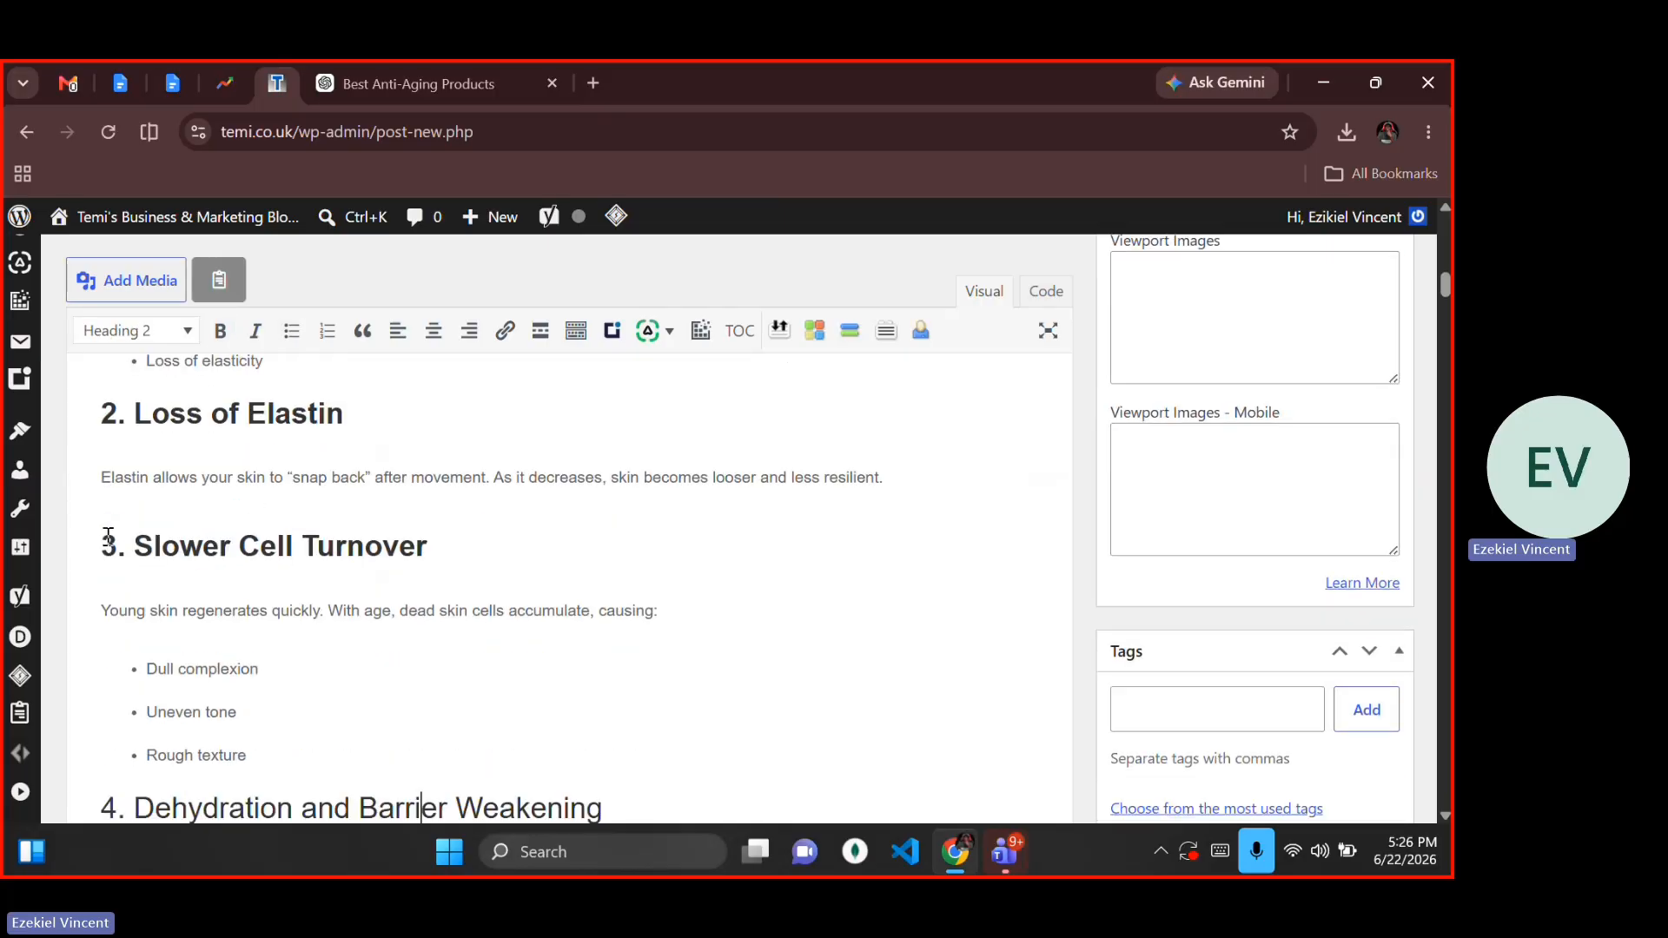
key(Down)
key(End)
key(shift+Home)
key(ctrl+b)
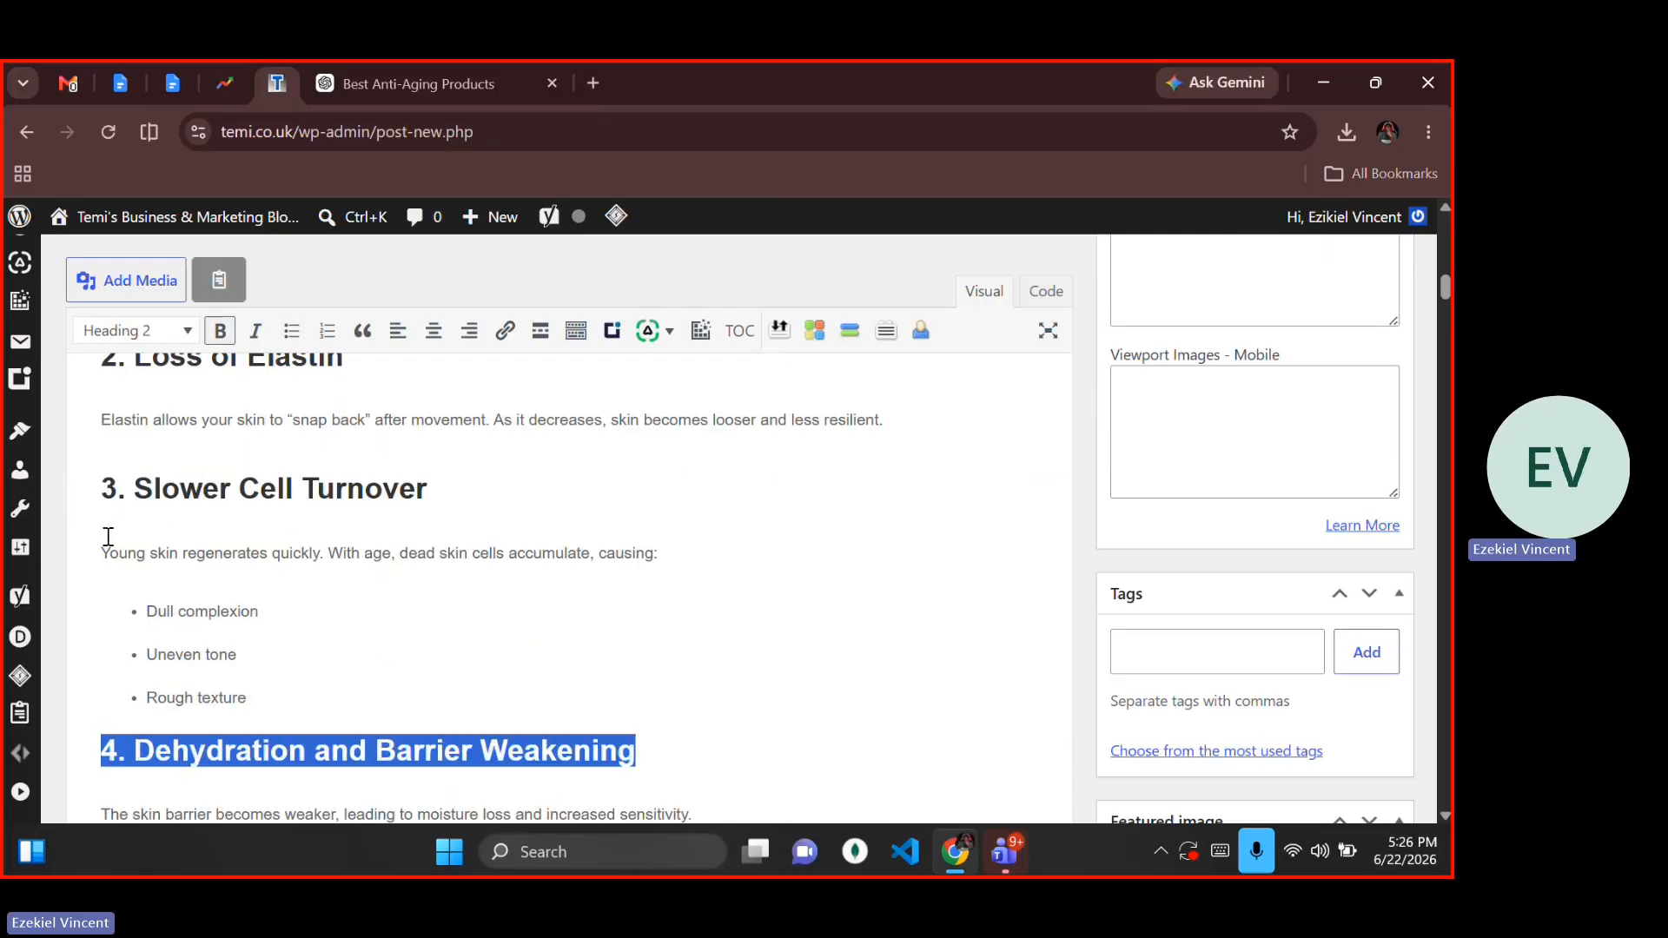
Step: Make the "5. Environmental Damage (Photoaging)" heading bold
key(Down)
key(Down)
key(Up)
key(Right)
key(Right)
key(Right)
key(Right)
key(Right)
key(Right)
key(Right)
key(Right)
key(Right)
key(Right)
key(Right)
key(Right)
key(Right)
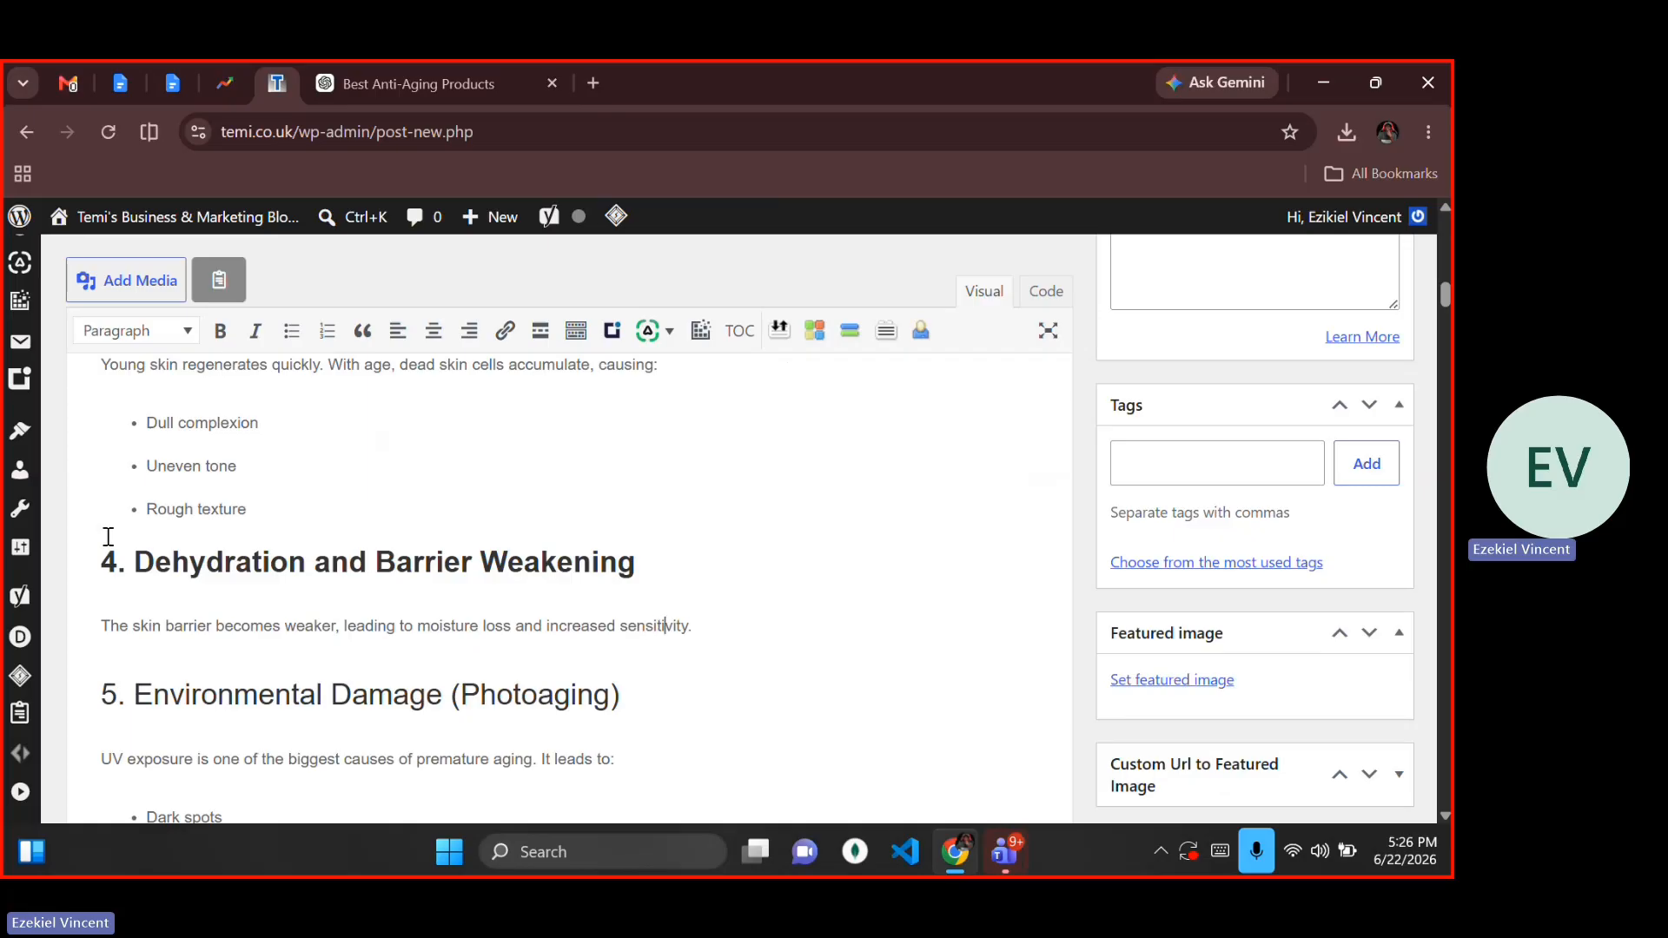
key(shift+End)
key(ctrl+b)
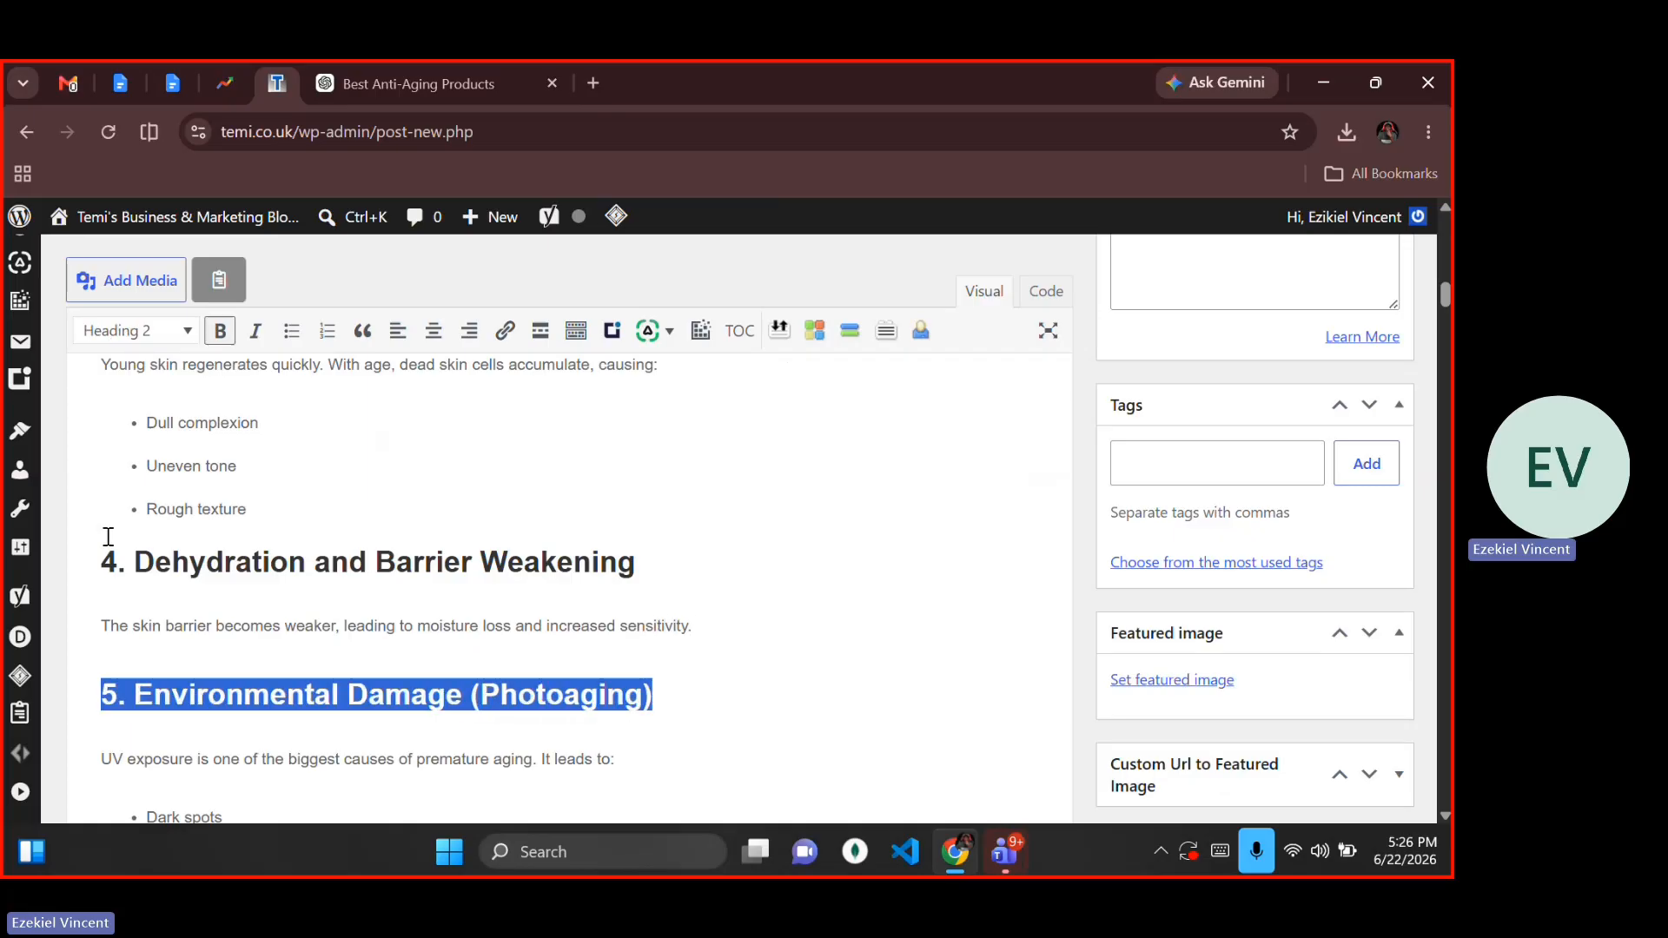
Step: Remove the divider line above the "Key Causes of Premature Aging" heading, leaving no extra blank line before it
key(Up)
key(Down)
key(Down)
key(Down)
key(Down)
key(Down)
key(Down)
key(Down)
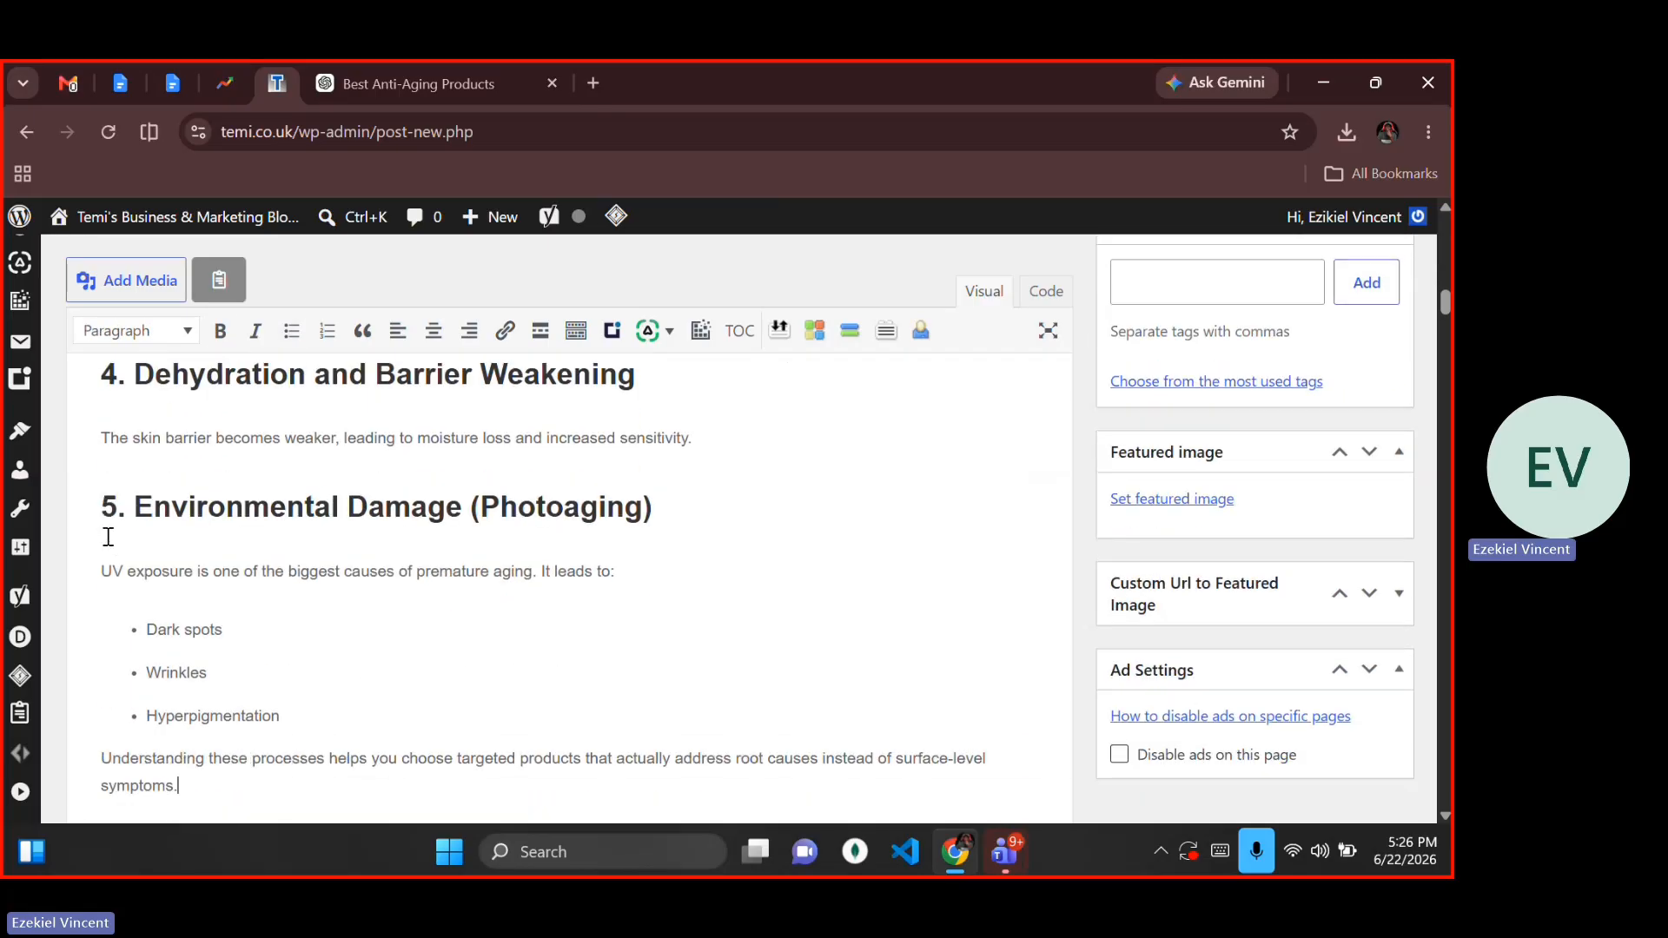
key(Up)
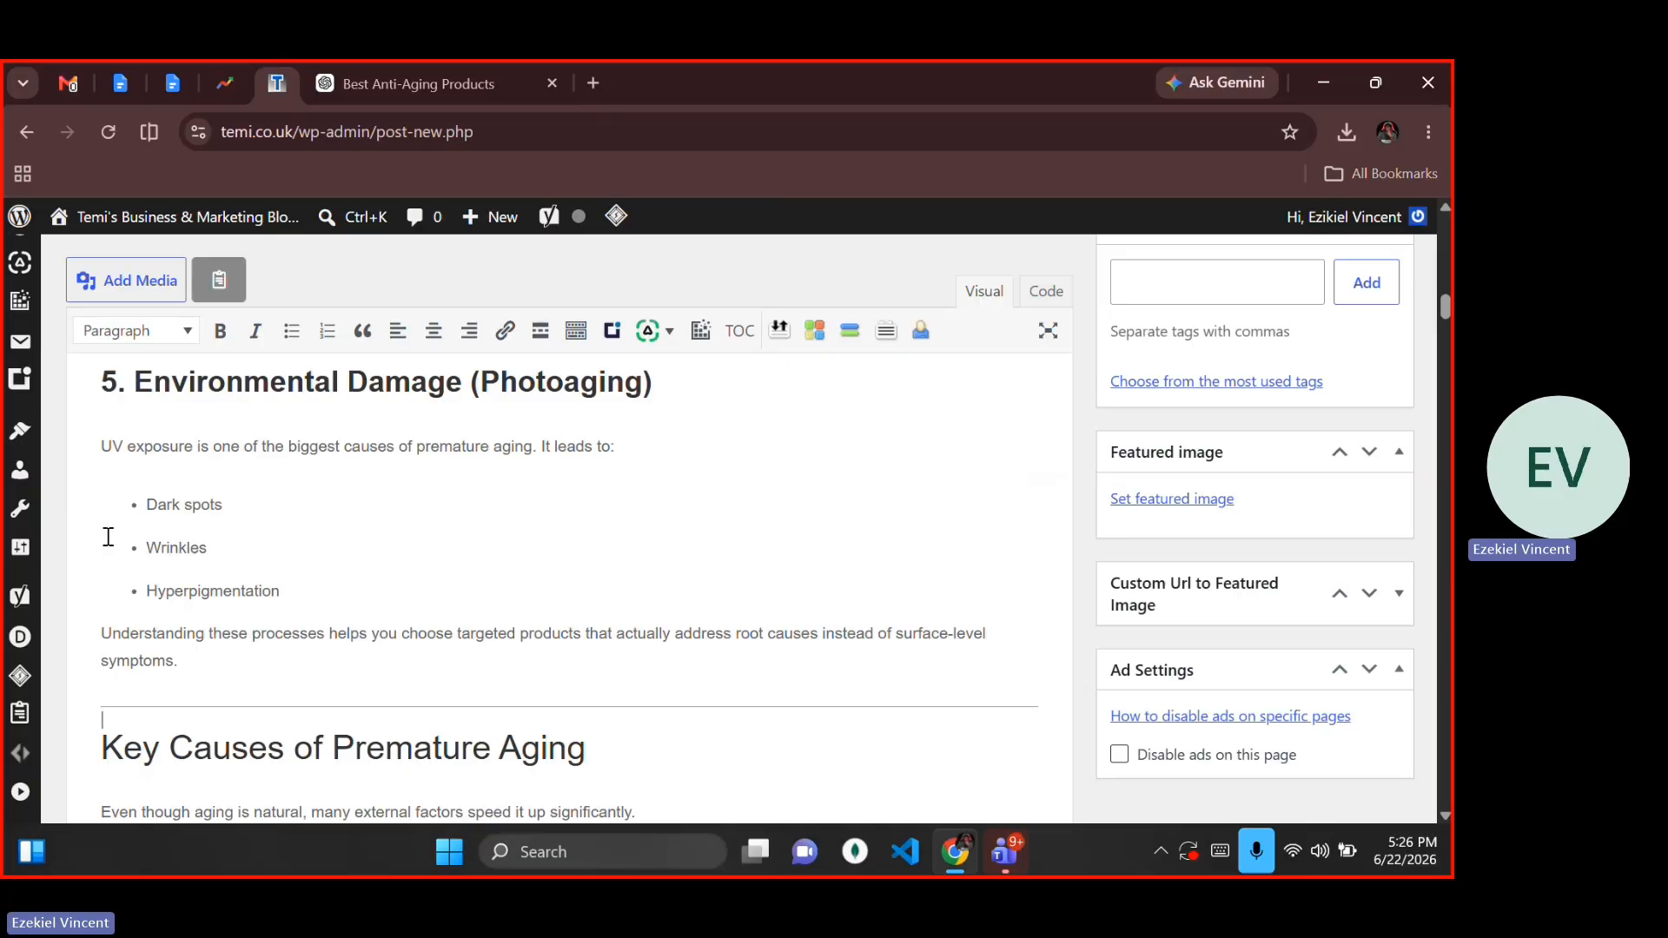
scroll(109, 537, down, 3)
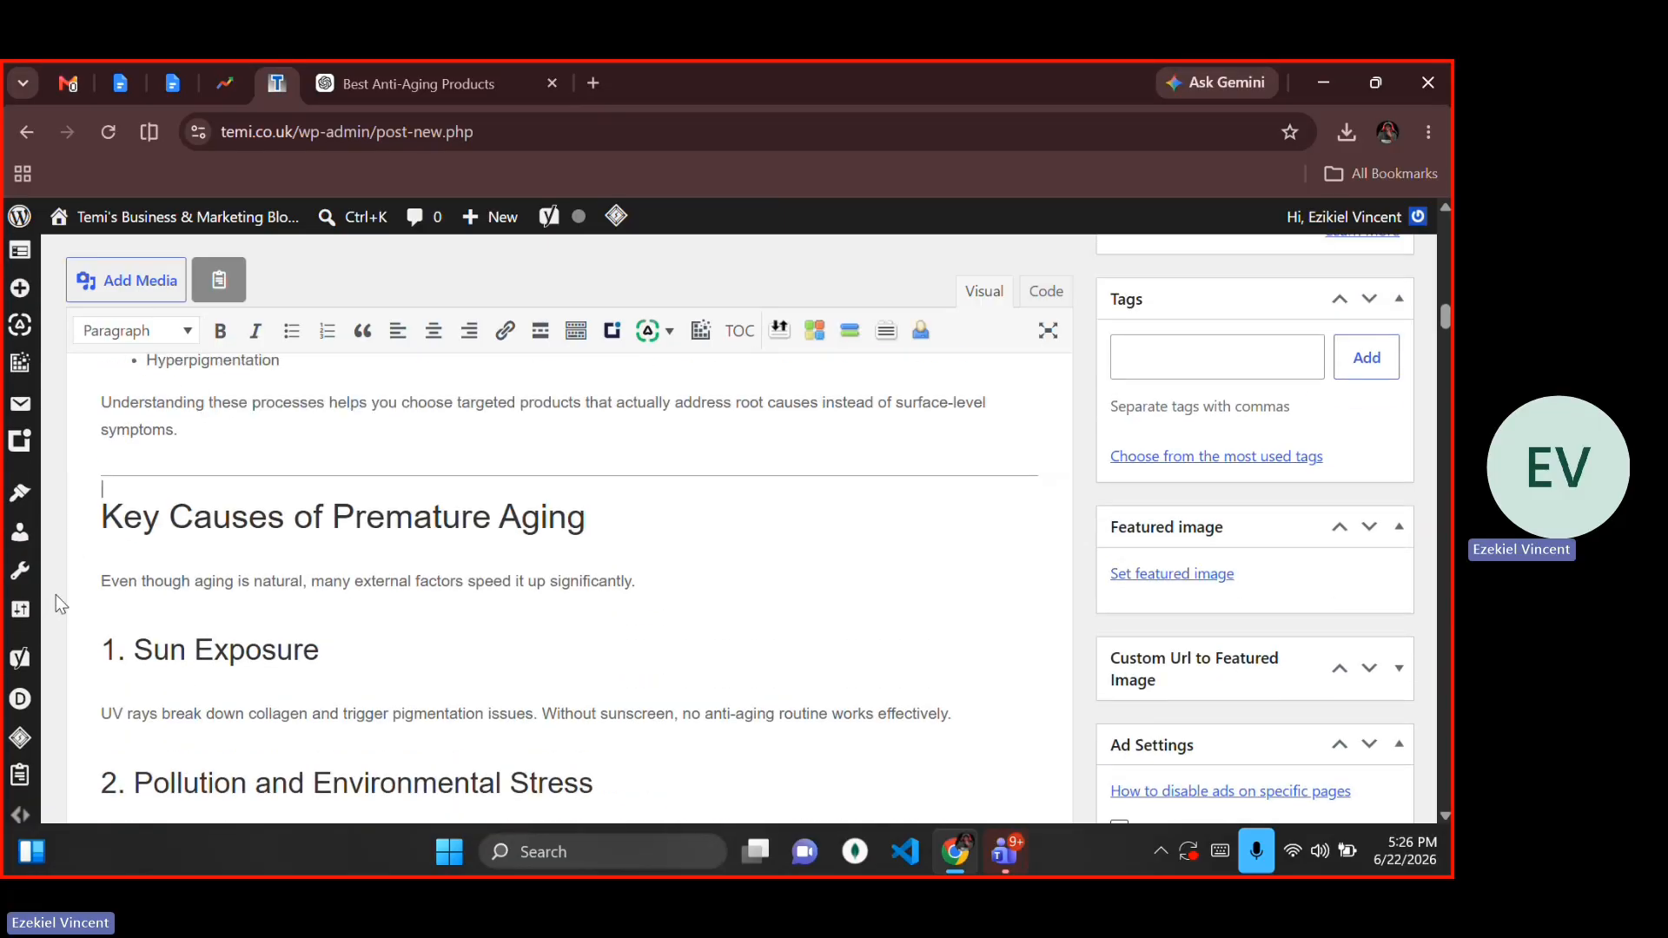
click(105, 519)
key(BackSpace)
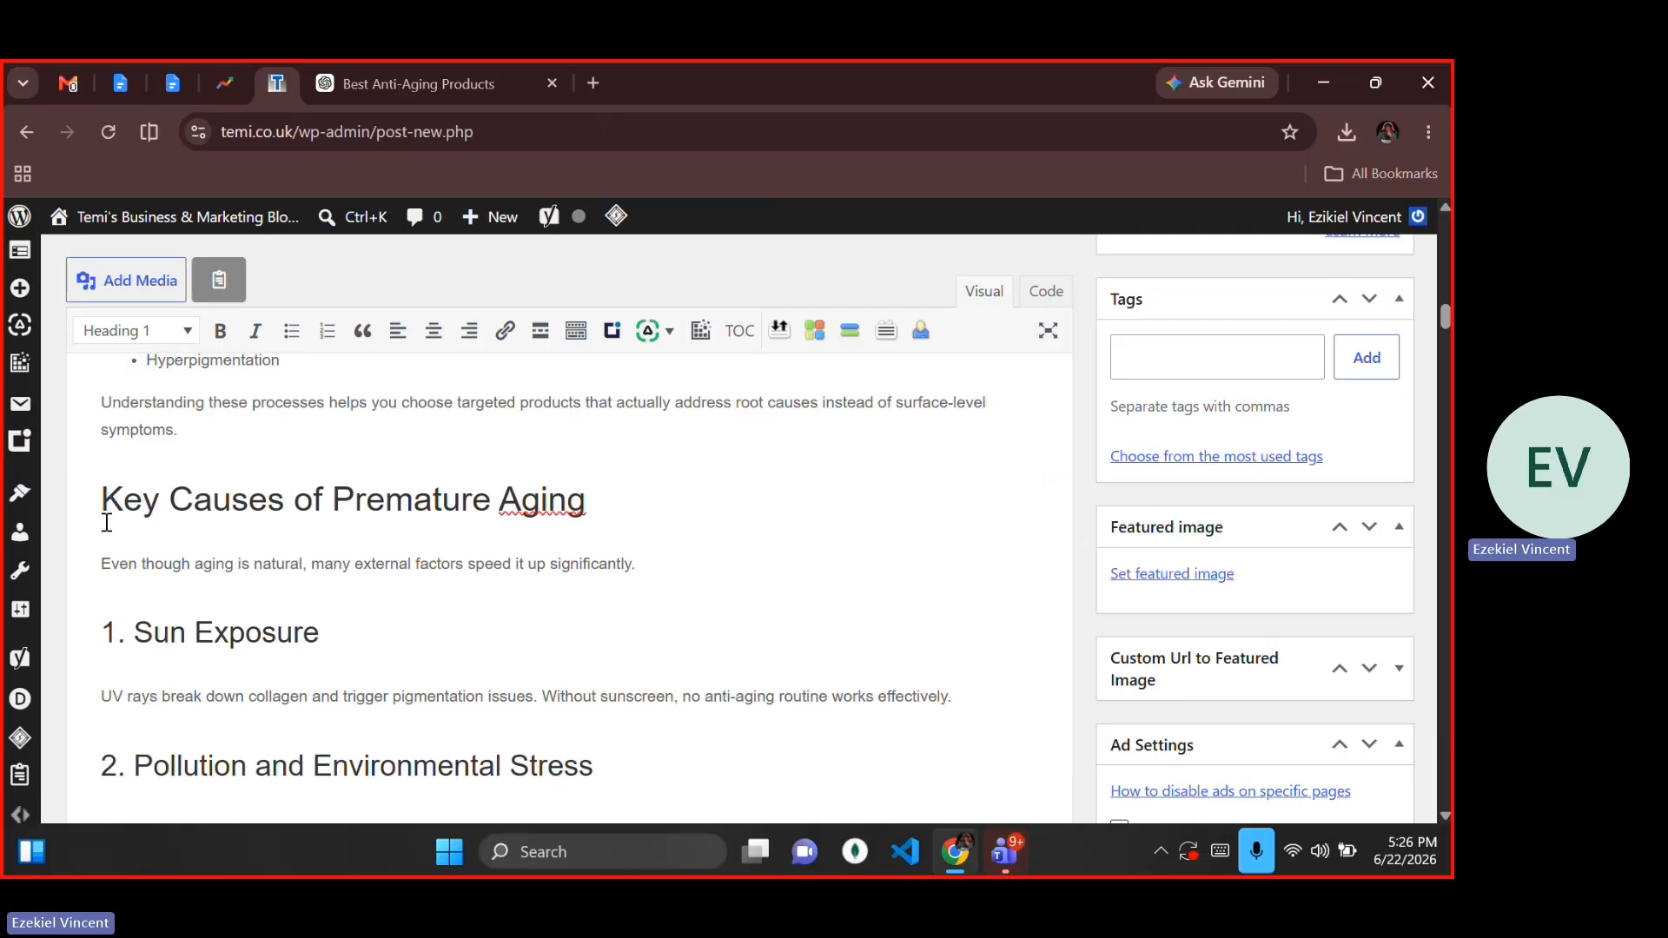
key(Return)
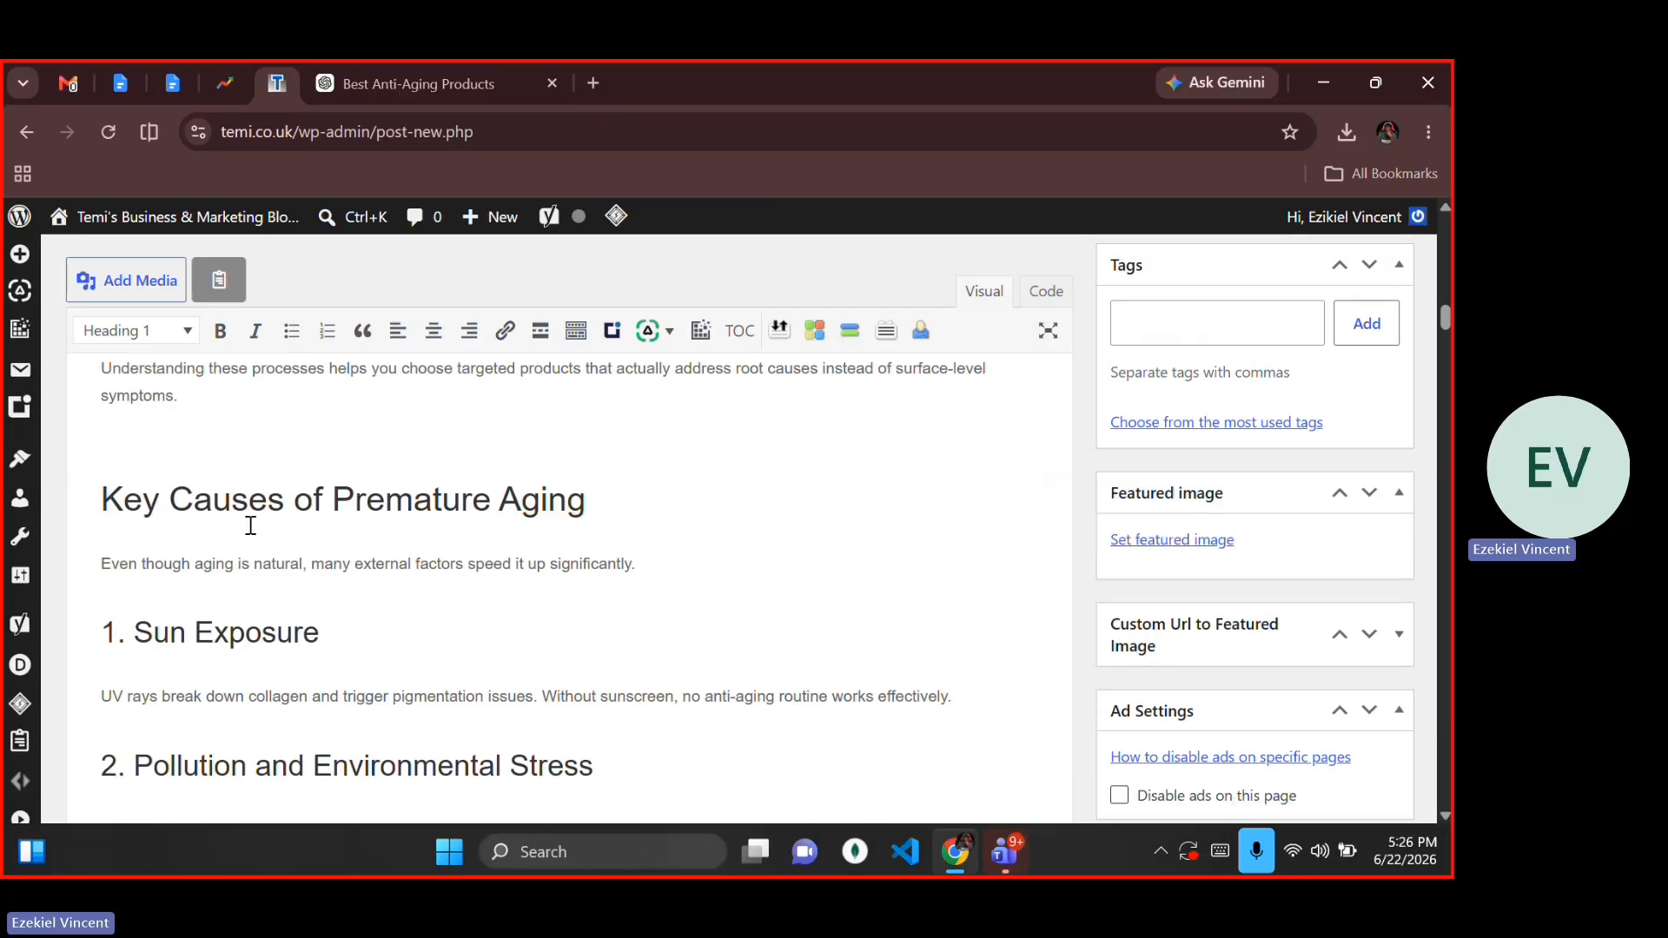
key(BackSpace)
Step: Review the heading formatting and spacing from section 4 through the "Key Causes of Premature Aging" heading
key(shift+End)
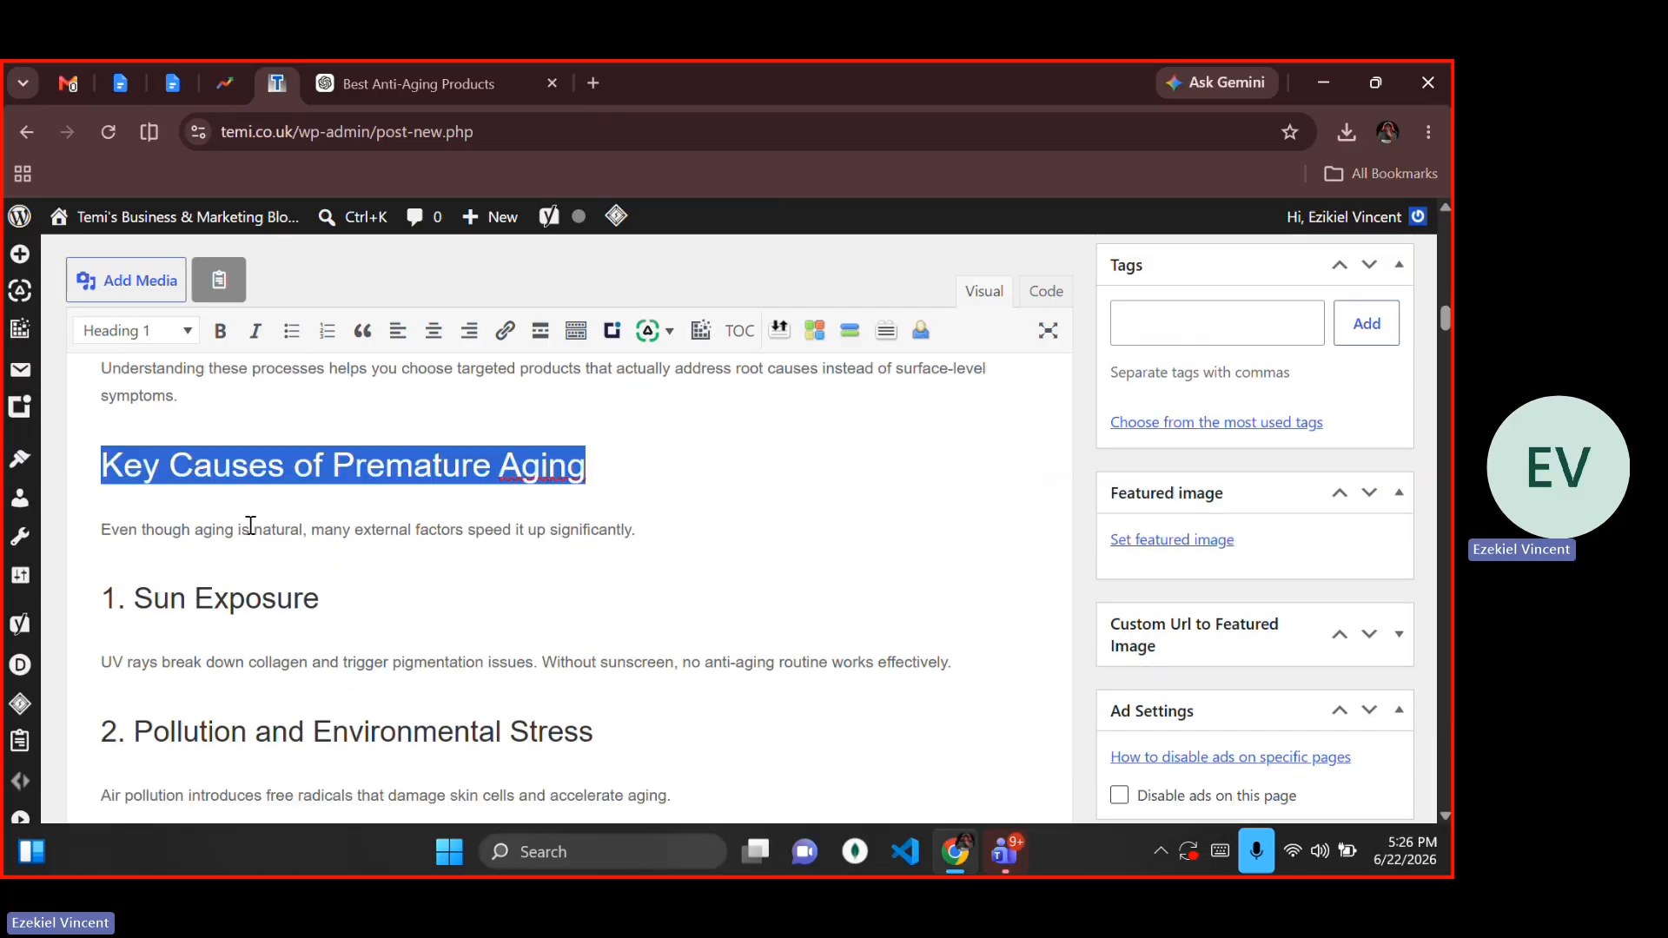
scroll(314, 546, up, 1)
click(315, 546)
scroll(315, 547, up, 3)
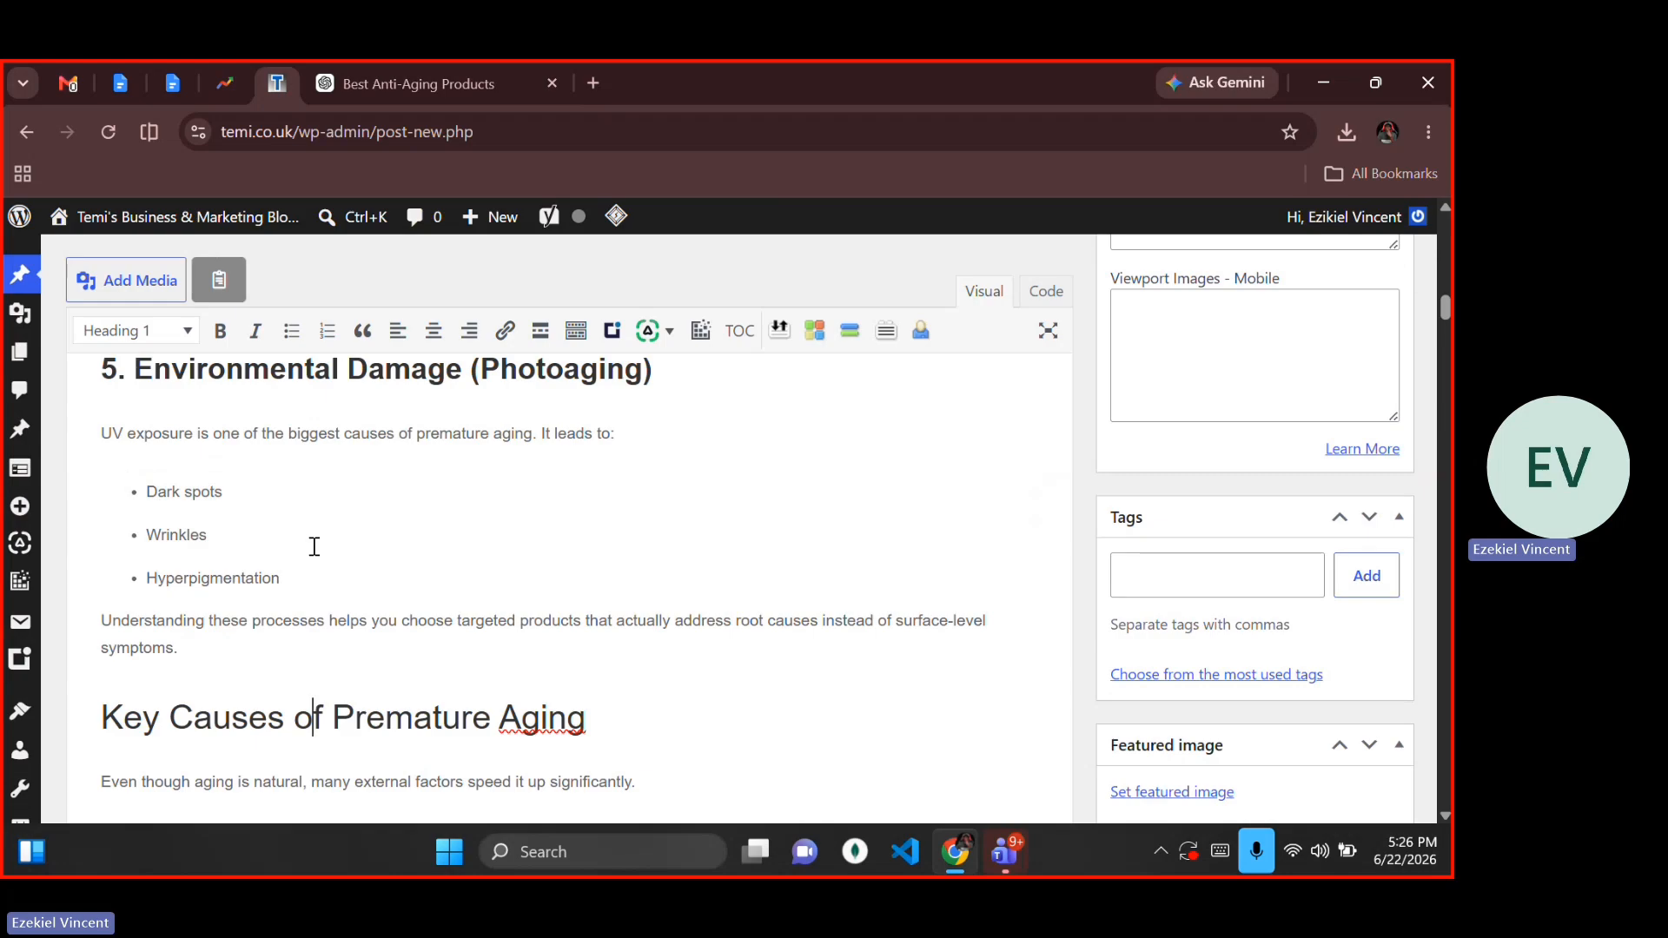
scroll(667, 480, down, 1)
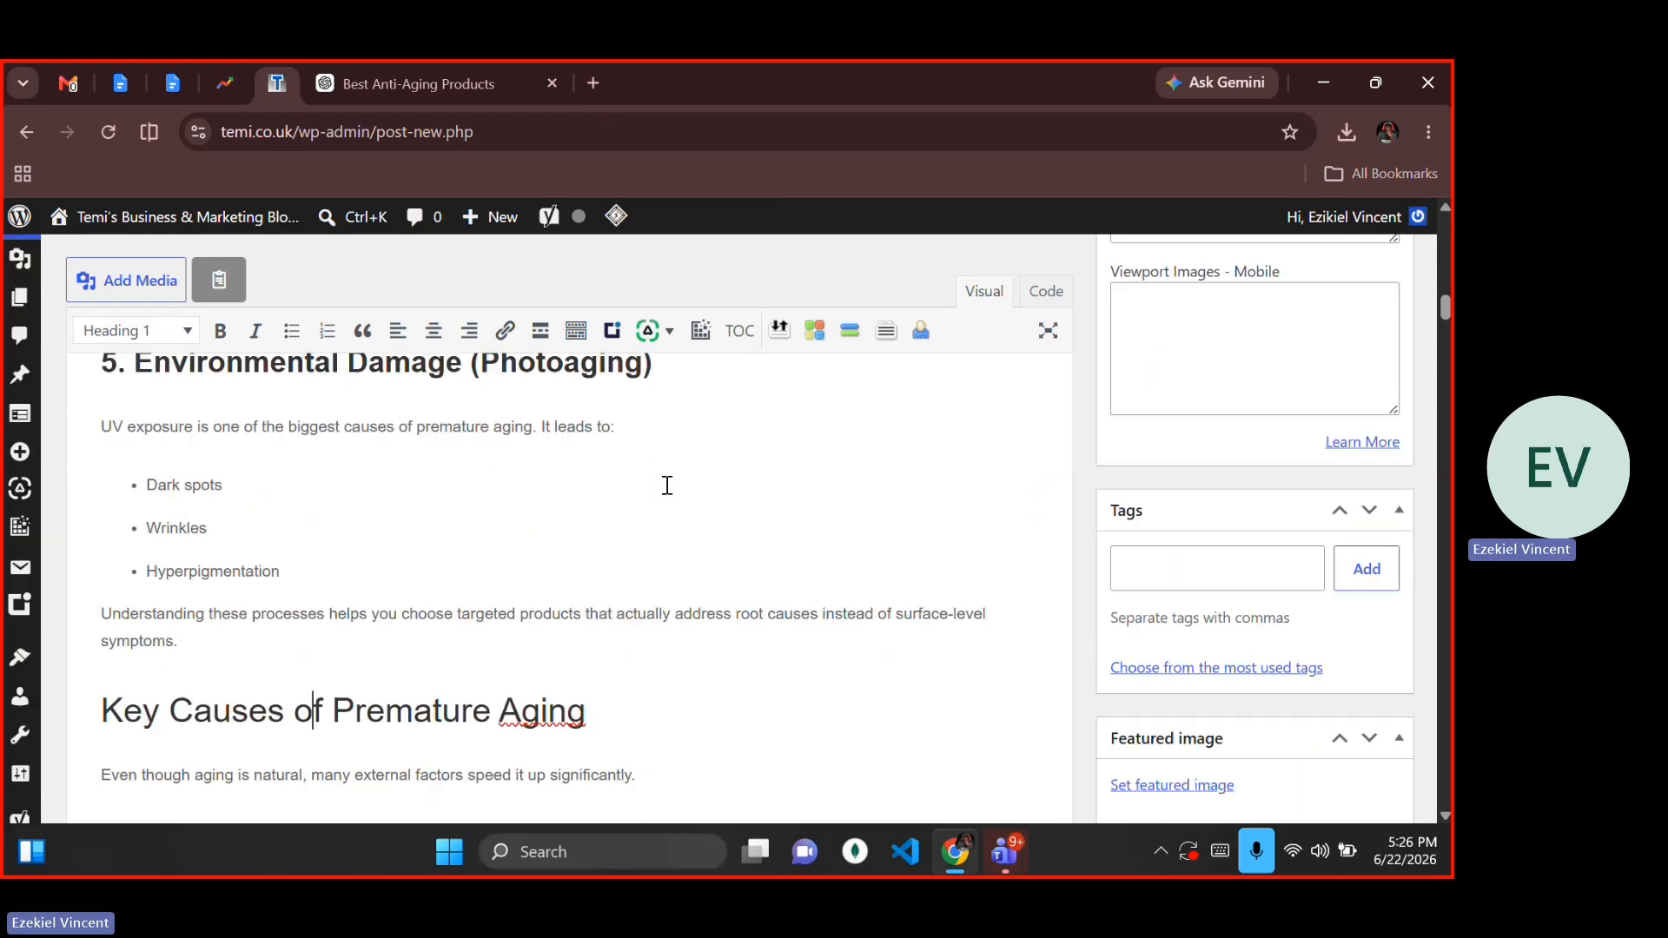
scroll(625, 698, up, 2)
scroll(624, 698, down, 1)
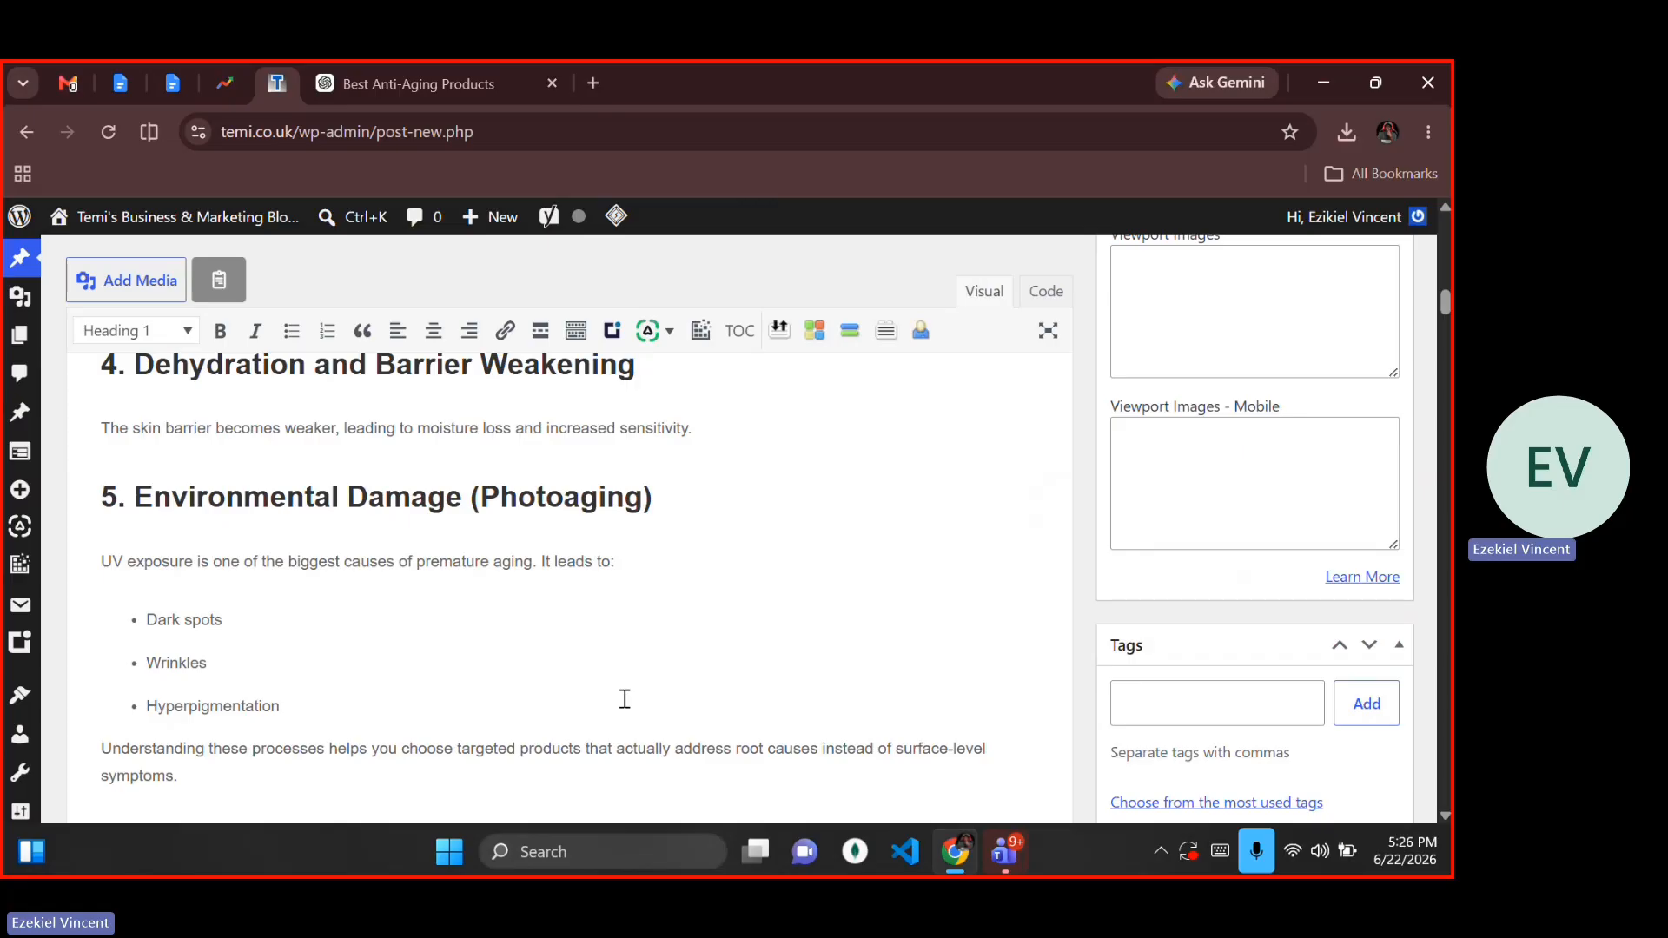
scroll(625, 698, down, 1)
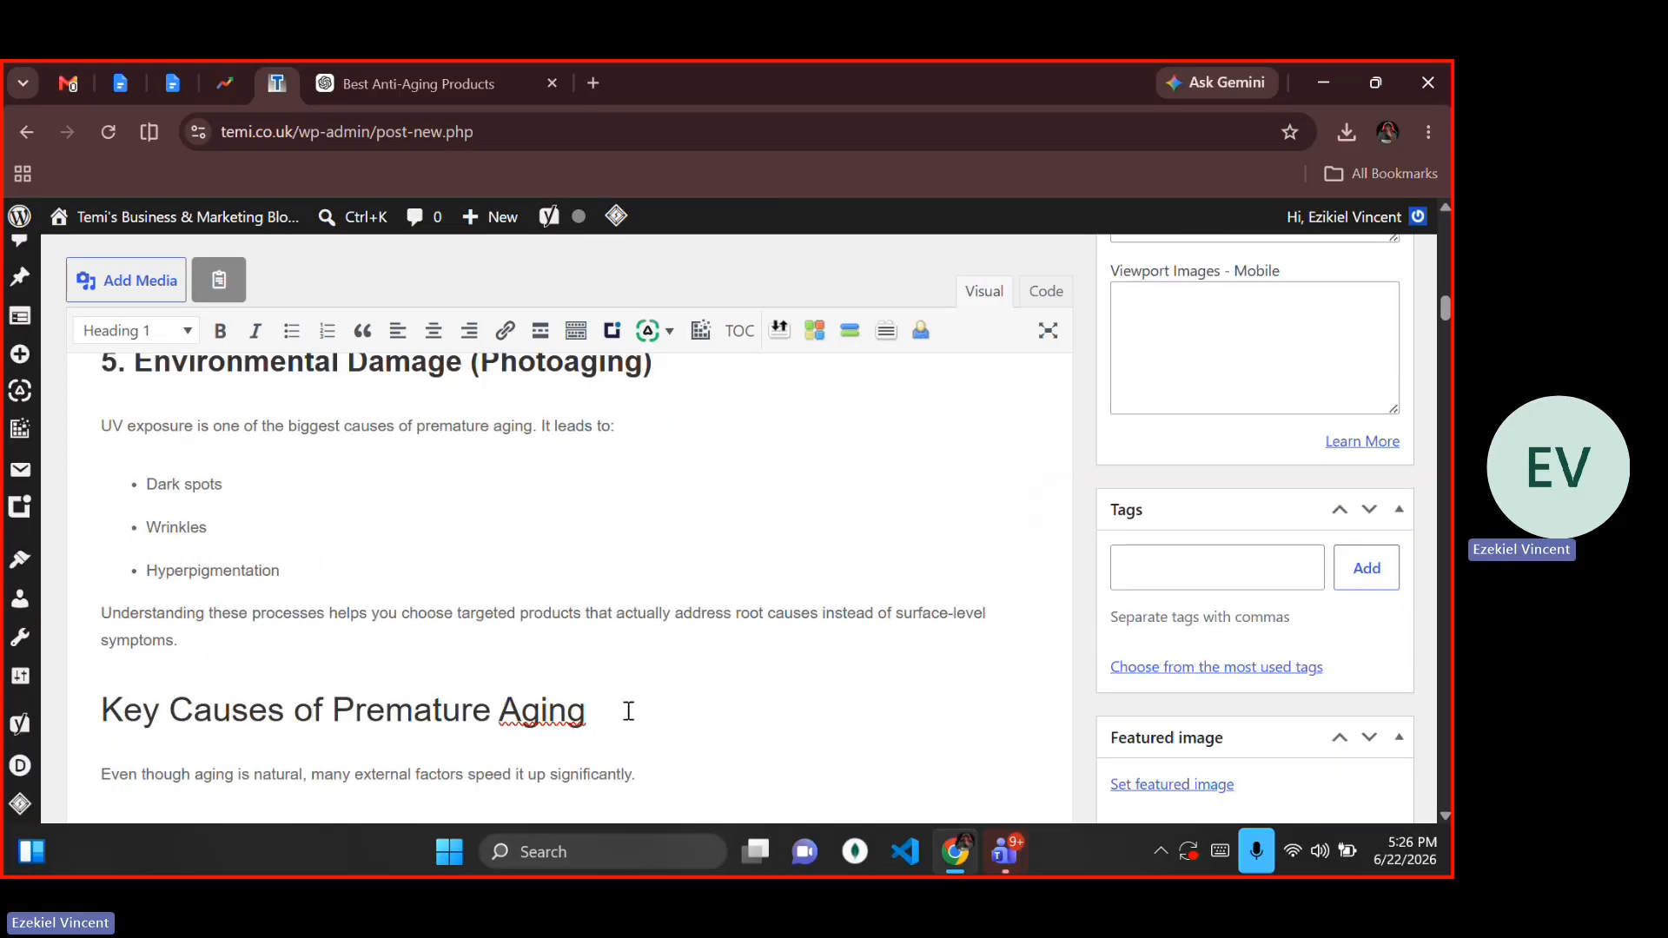
Step: Make the "Key Causes of Premature Aging" heading bold
click(628, 710)
drag(606, 711, 105, 708)
key(ctrl+b)
Step: Make the "1. Sun Exposure" heading bold
scroll(108, 706, down, 1)
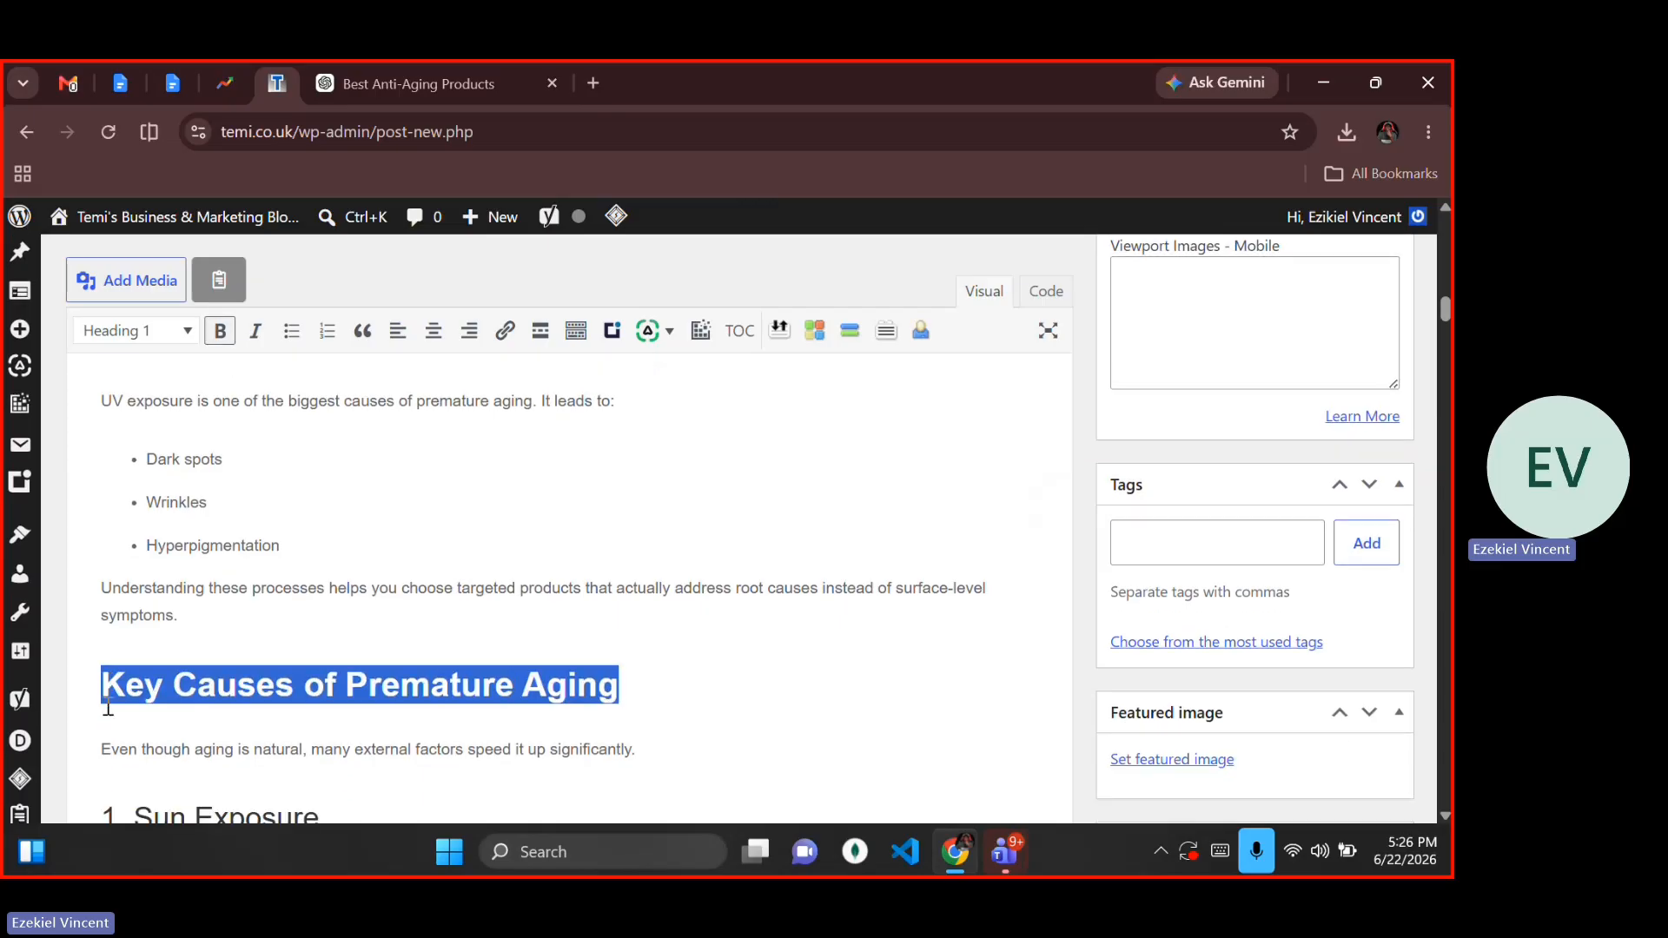
scroll(109, 704, down, 2)
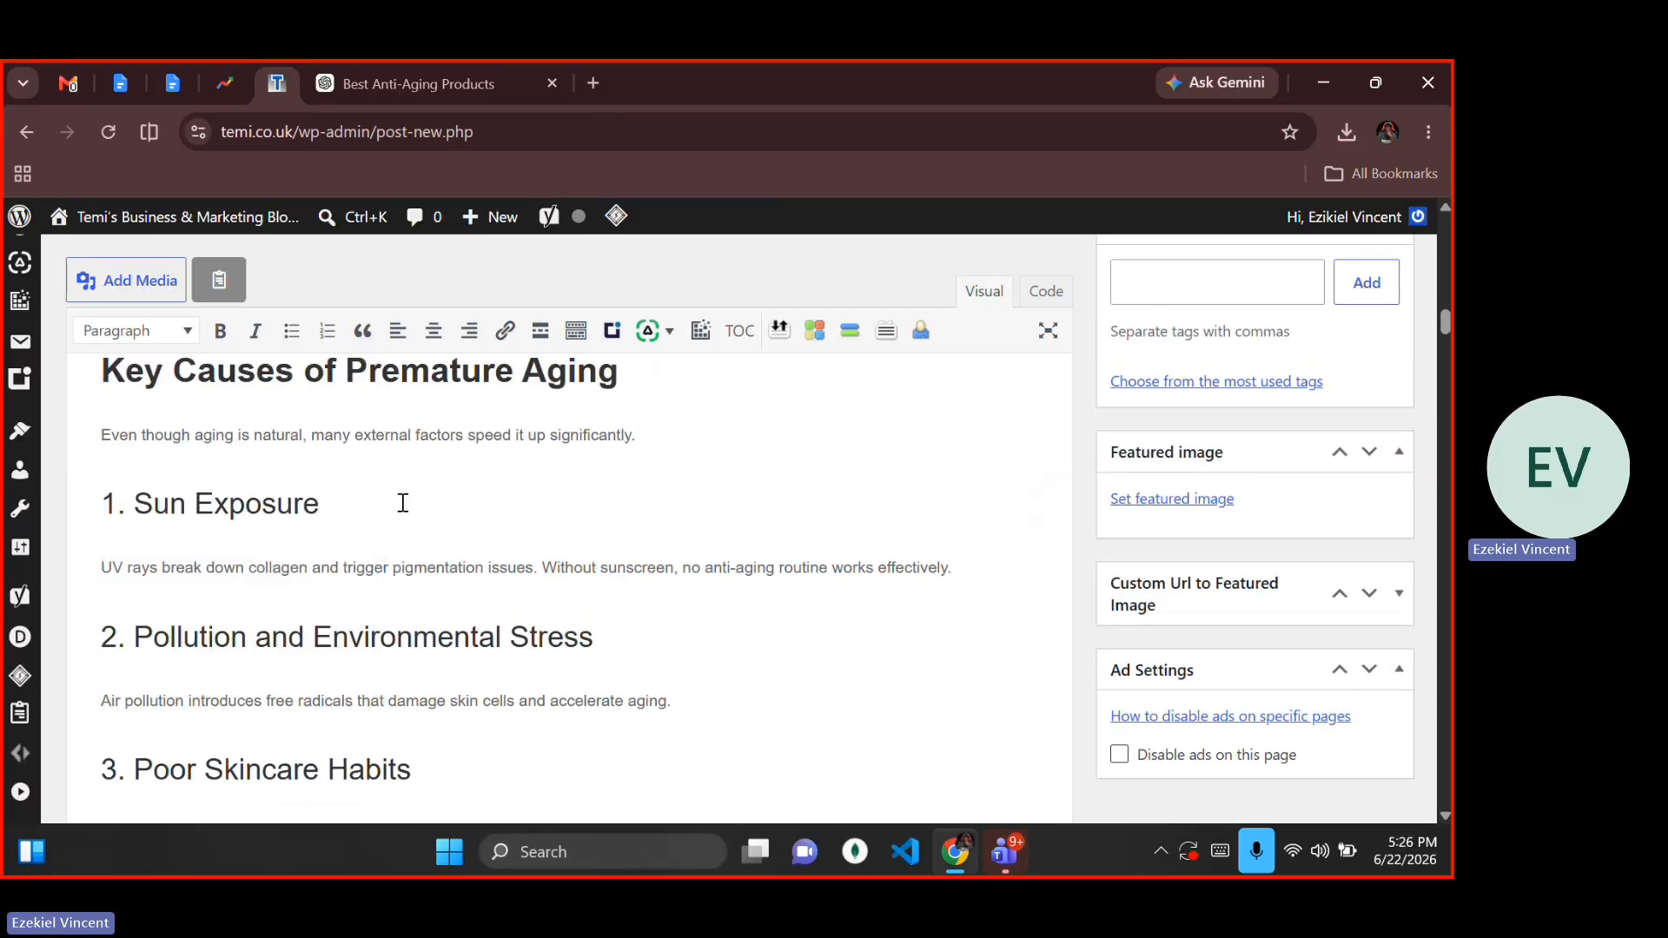
click(444, 526)
key(shift+Left)
key(shift+Left)
key(shift+Left)
key(shift+Left)
key(shift+Left)
key(shift+Left)
key(shift+Left)
key(shift+Left)
key(shift+Left)
key(shift+Left)
key(shift+Left)
key(shift+Left)
key(shift+Left)
key(shift+Left)
key(shift+Left)
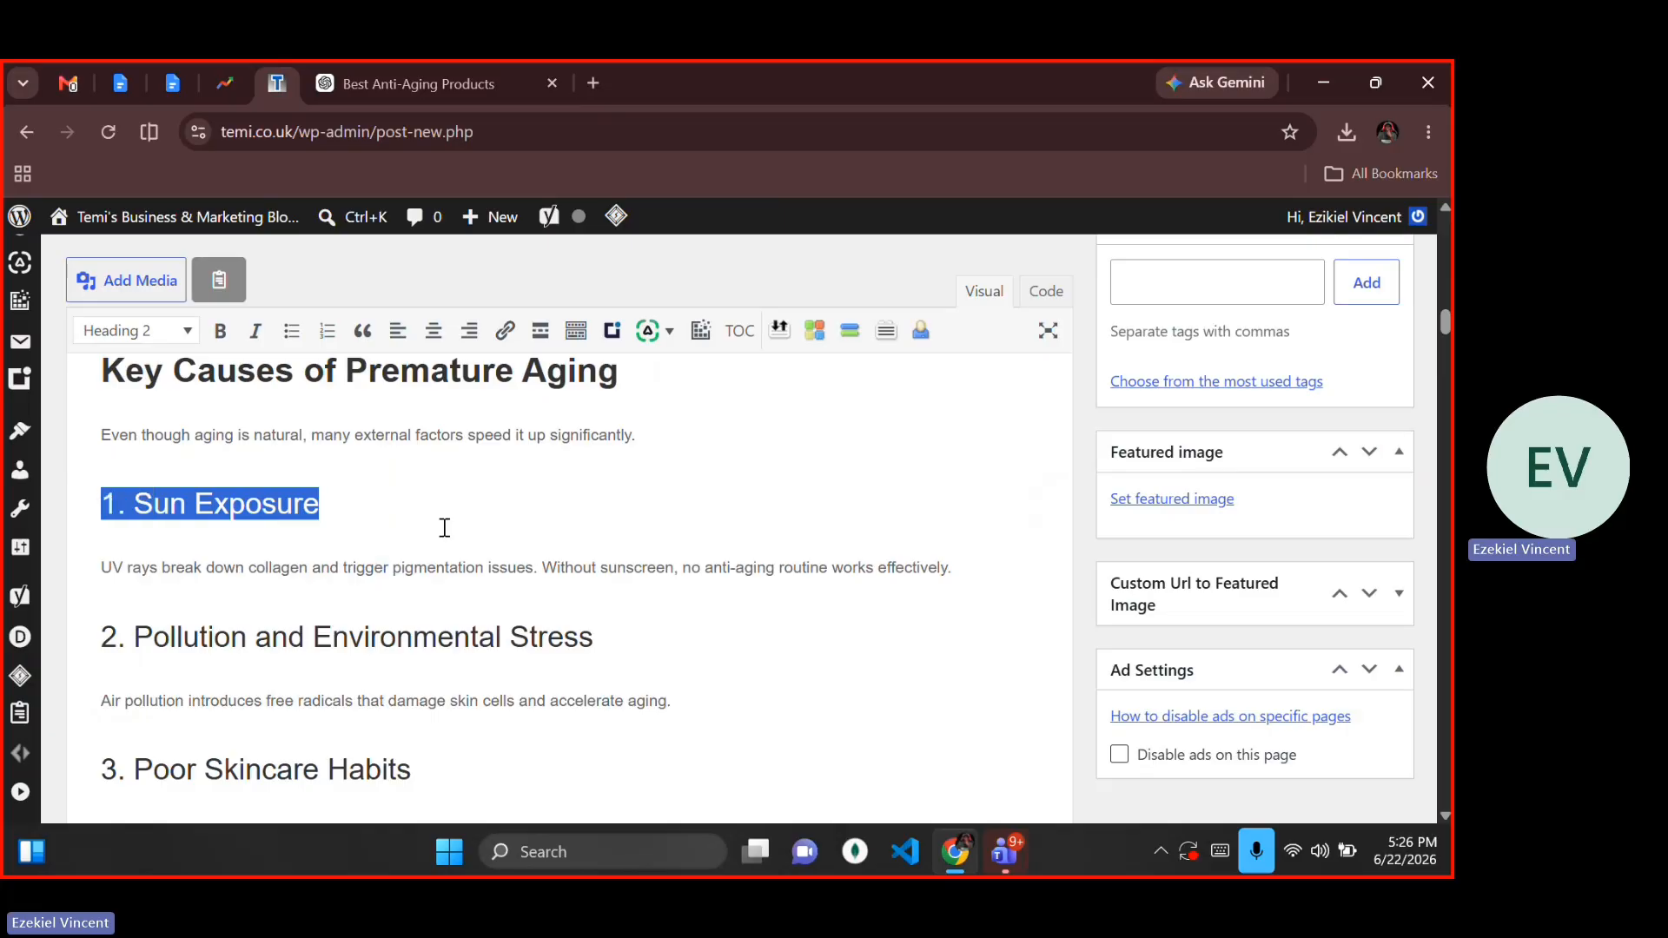
key(ctrl+b)
Step: Make the "2. Pollution and Environmental Stress" heading bold
key(Down)
key(Down)
key(Down)
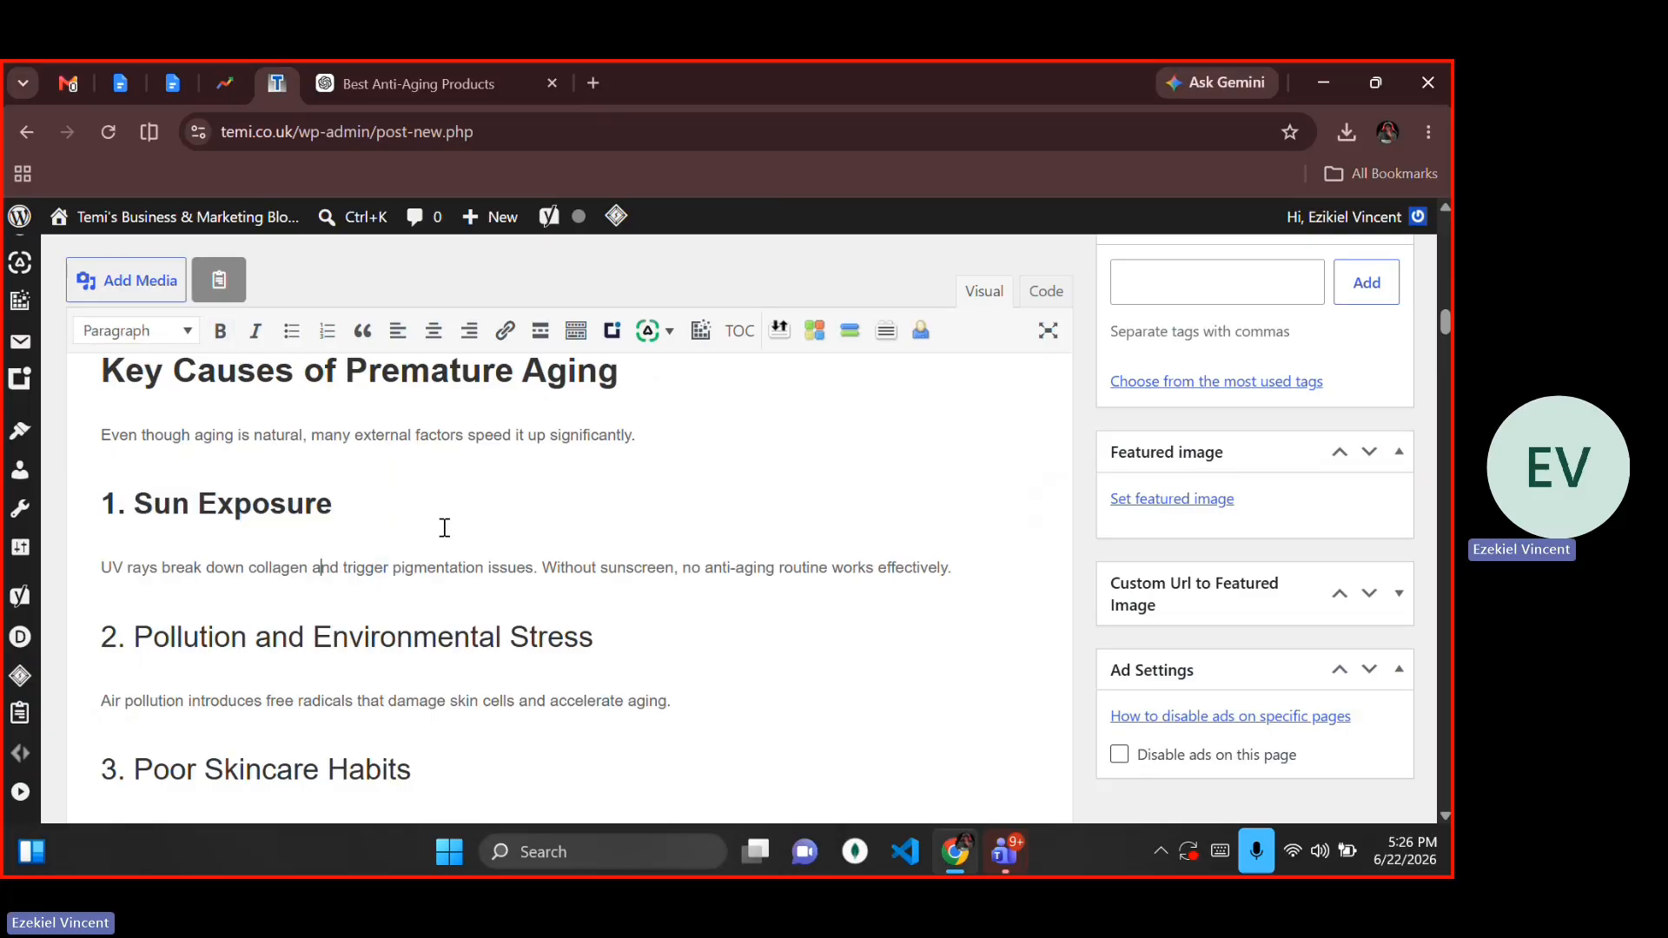
key(Left)
key(Left)
key(Left)
key(Left)
key(Left)
key(Left)
key(Left)
key(Left)
key(Left)
key(Left)
key(Left)
key(Left)
key(Left)
key(Left)
key(Left)
key(Left)
key(Left)
key(Left)
key(Down)
key(Left)
key(shift+End)
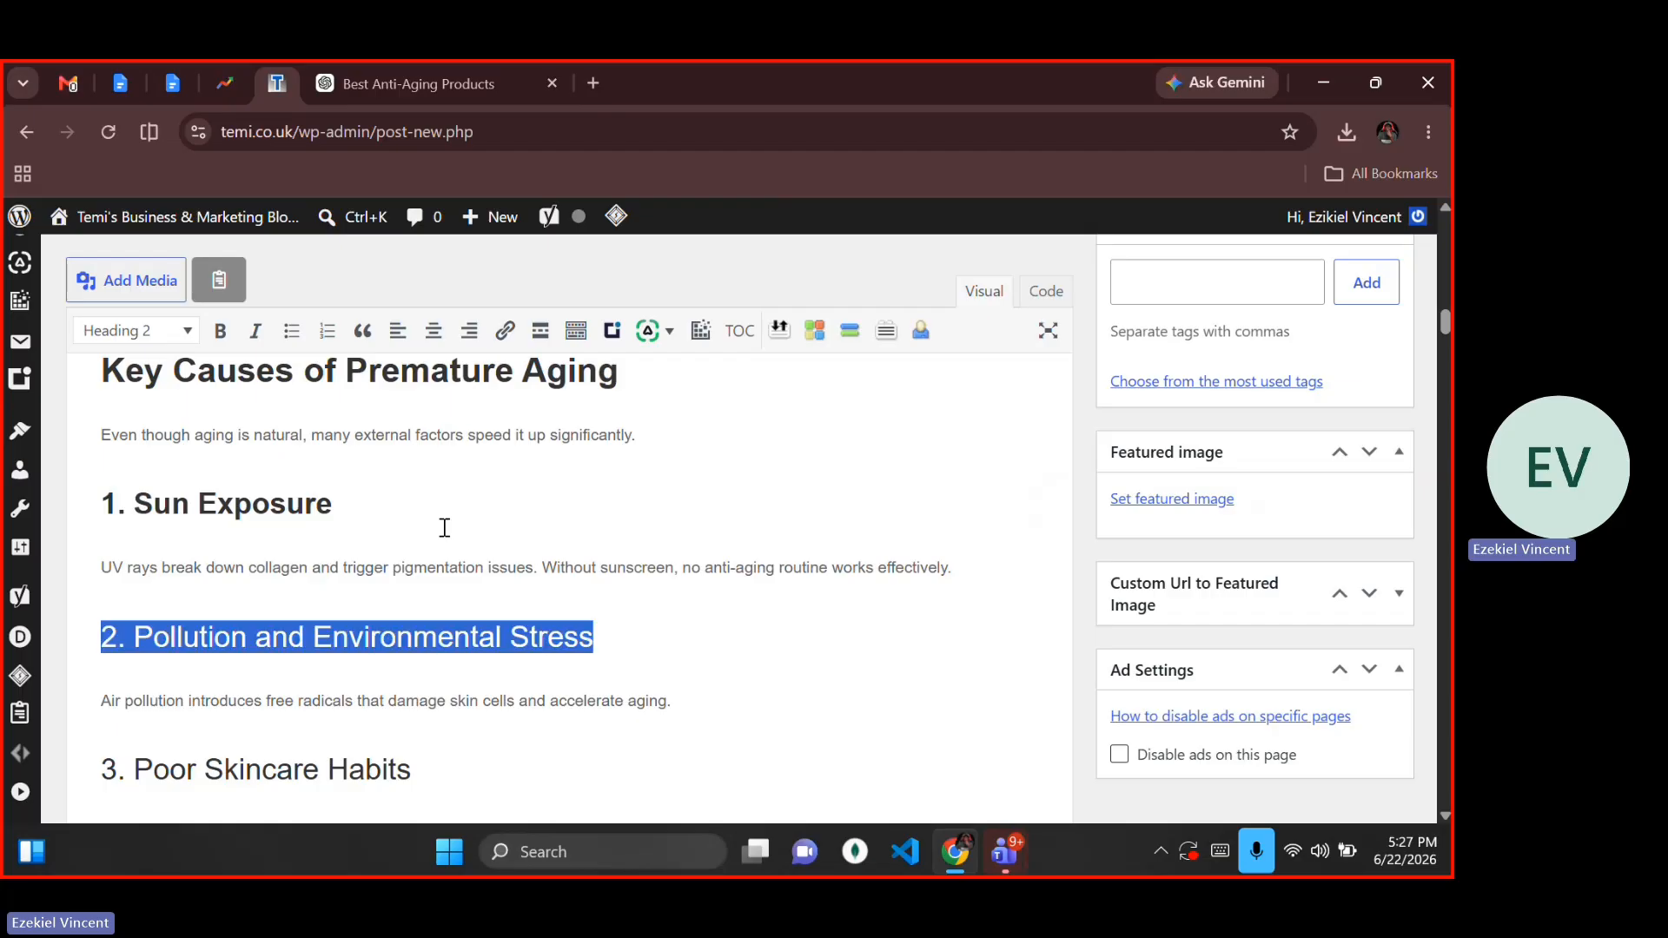
key(ctrl+b)
Step: Make the "3. Poor Skincare Habits" heading bold
key(Down)
key(Down)
key(shift+Up)
key(shift+Right)
key(shift+Right)
key(shift+Right)
key(shift+Right)
key(shift+Right)
key(shift+Right)
key(shift+Right)
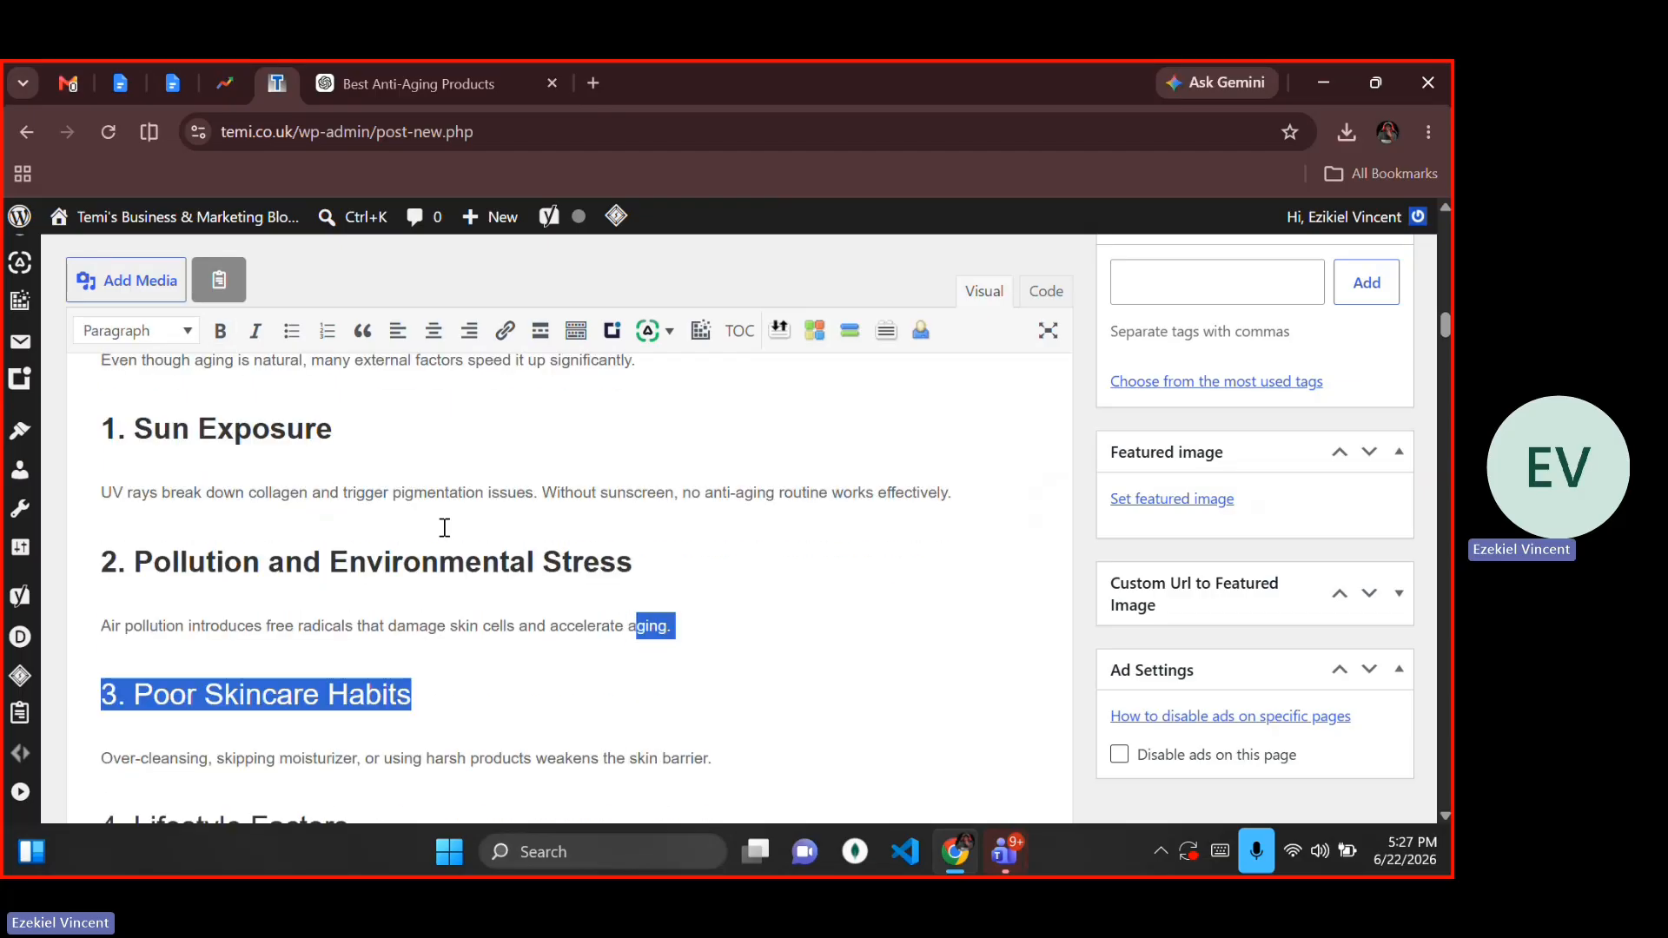
key(ctrl+b)
Step: Make the "4. Lifestyle Factors" heading bold
key(Down)
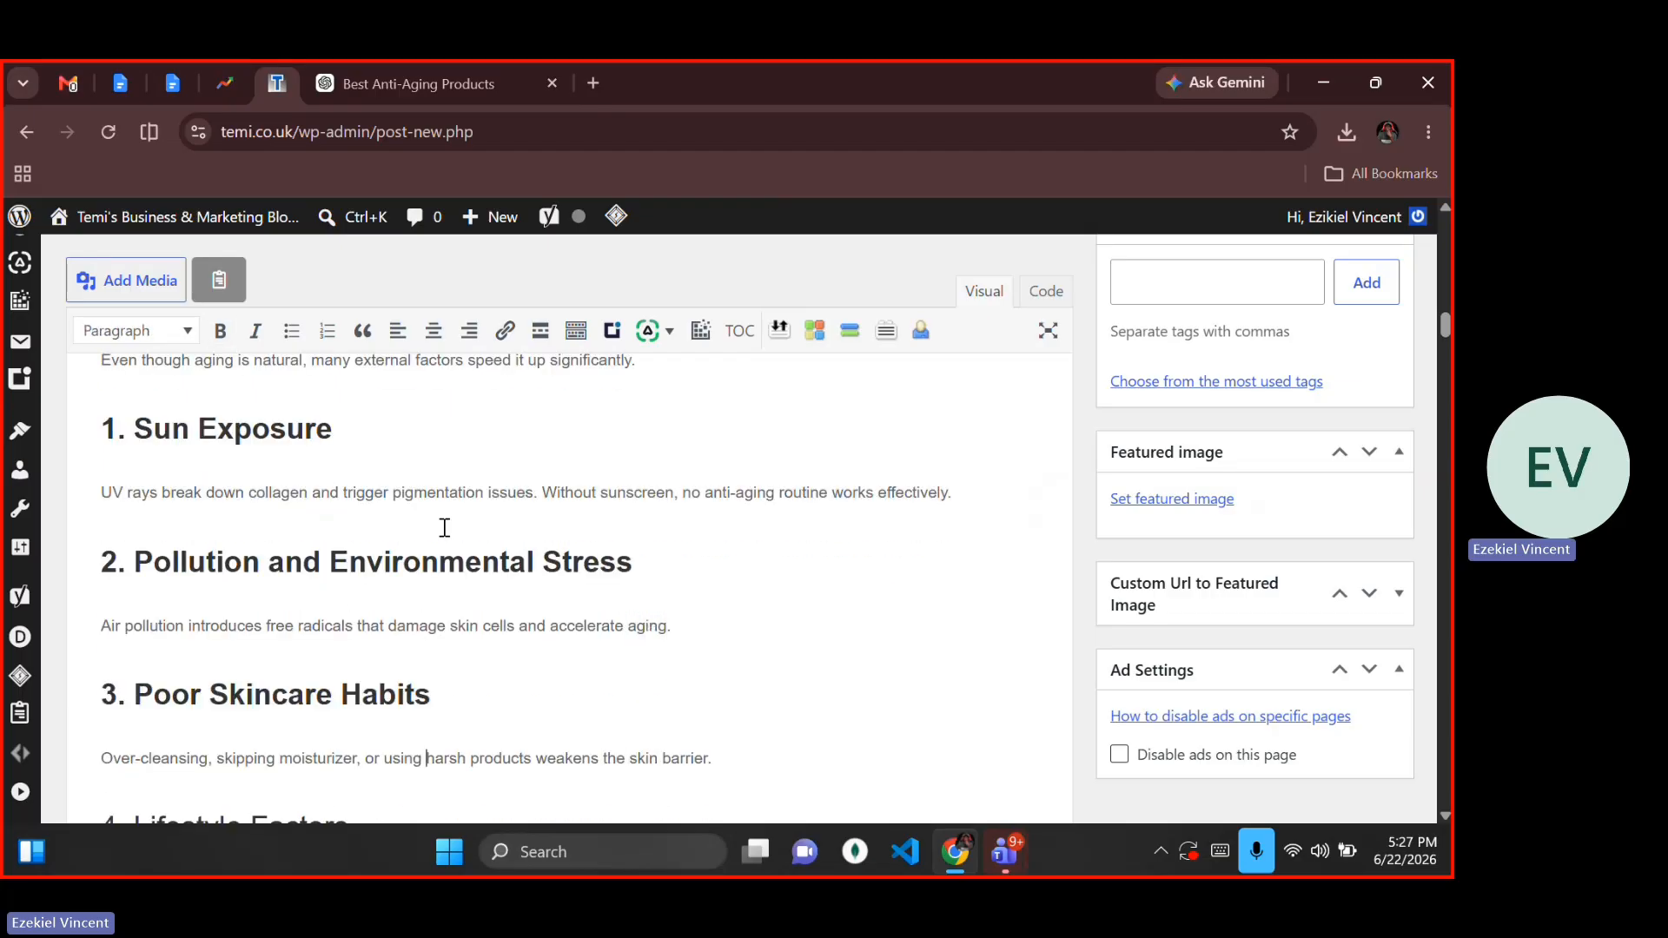
key(Down)
key(shift+Left)
key(shift+Left)
key(shift+Left)
key(shift+Left)
key(shift+Left)
key(shift+Left)
key(shift+Left)
key(shift+Left)
key(shift+Left)
key(shift+Left)
key(shift+Left)
key(shift+Left)
key(shift+Left)
key(shift+Left)
key(shift+Left)
key(shift+Left)
key(shift+Left)
key(shift+Left)
key(shift+Left)
key(shift+Left)
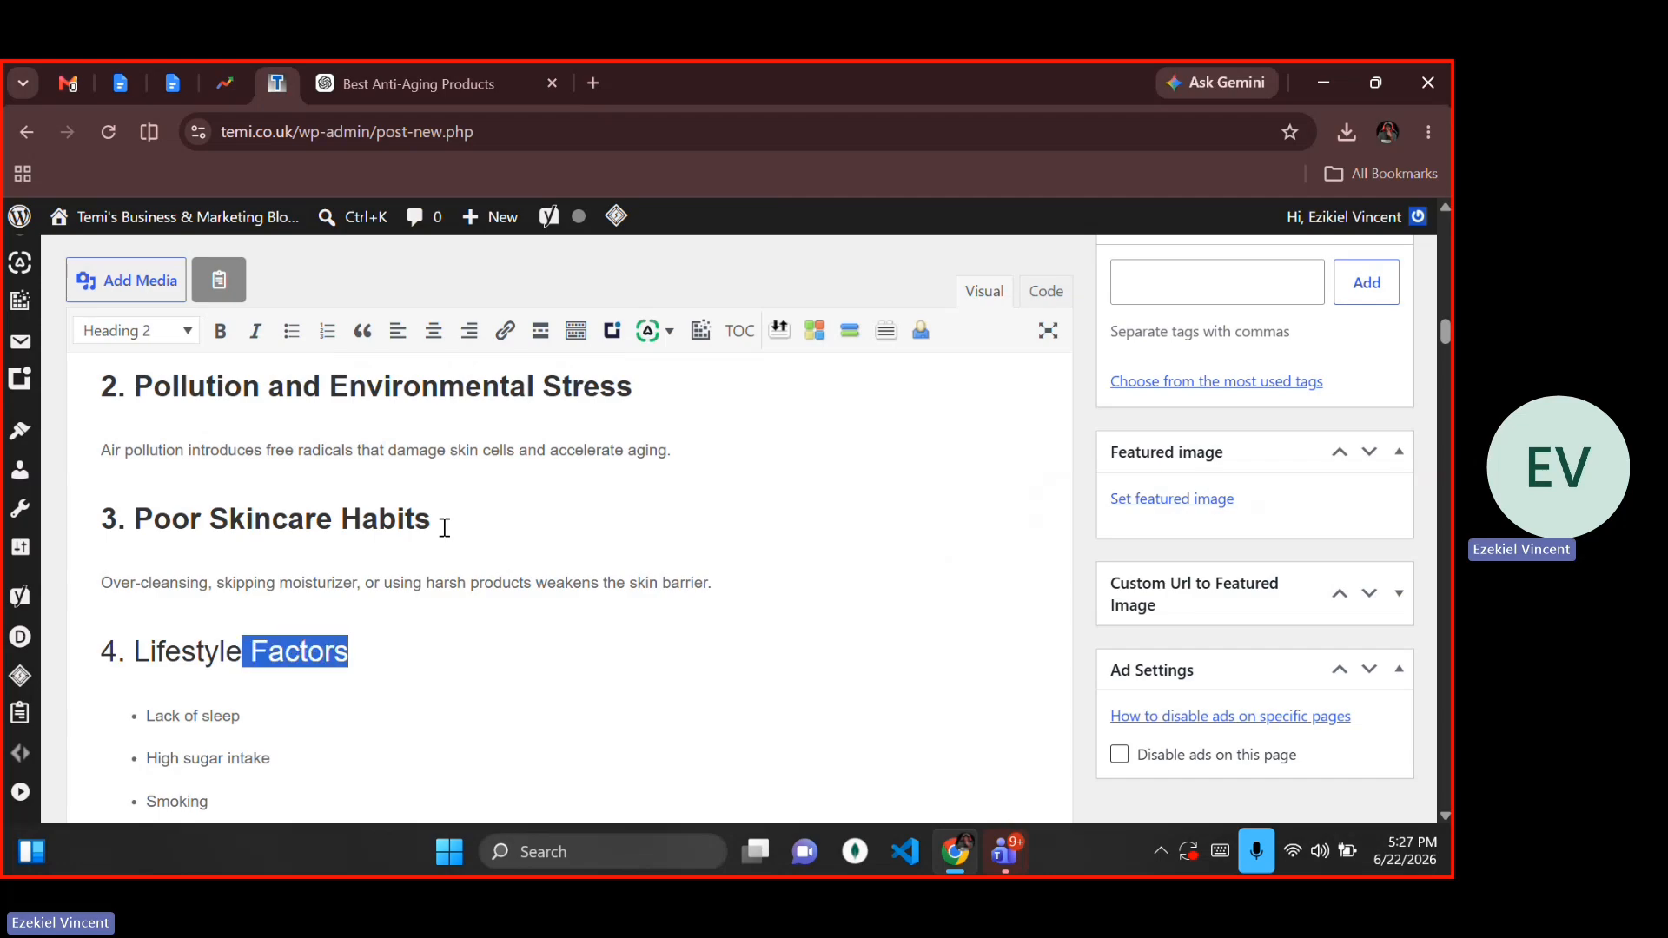
key(ctrl+b)
Step: Make the "5. Inconsistent Skincare Routine" heading bold
key(Down)
key(Down)
key(Down)
key(Down)
key(Down)
key(Down)
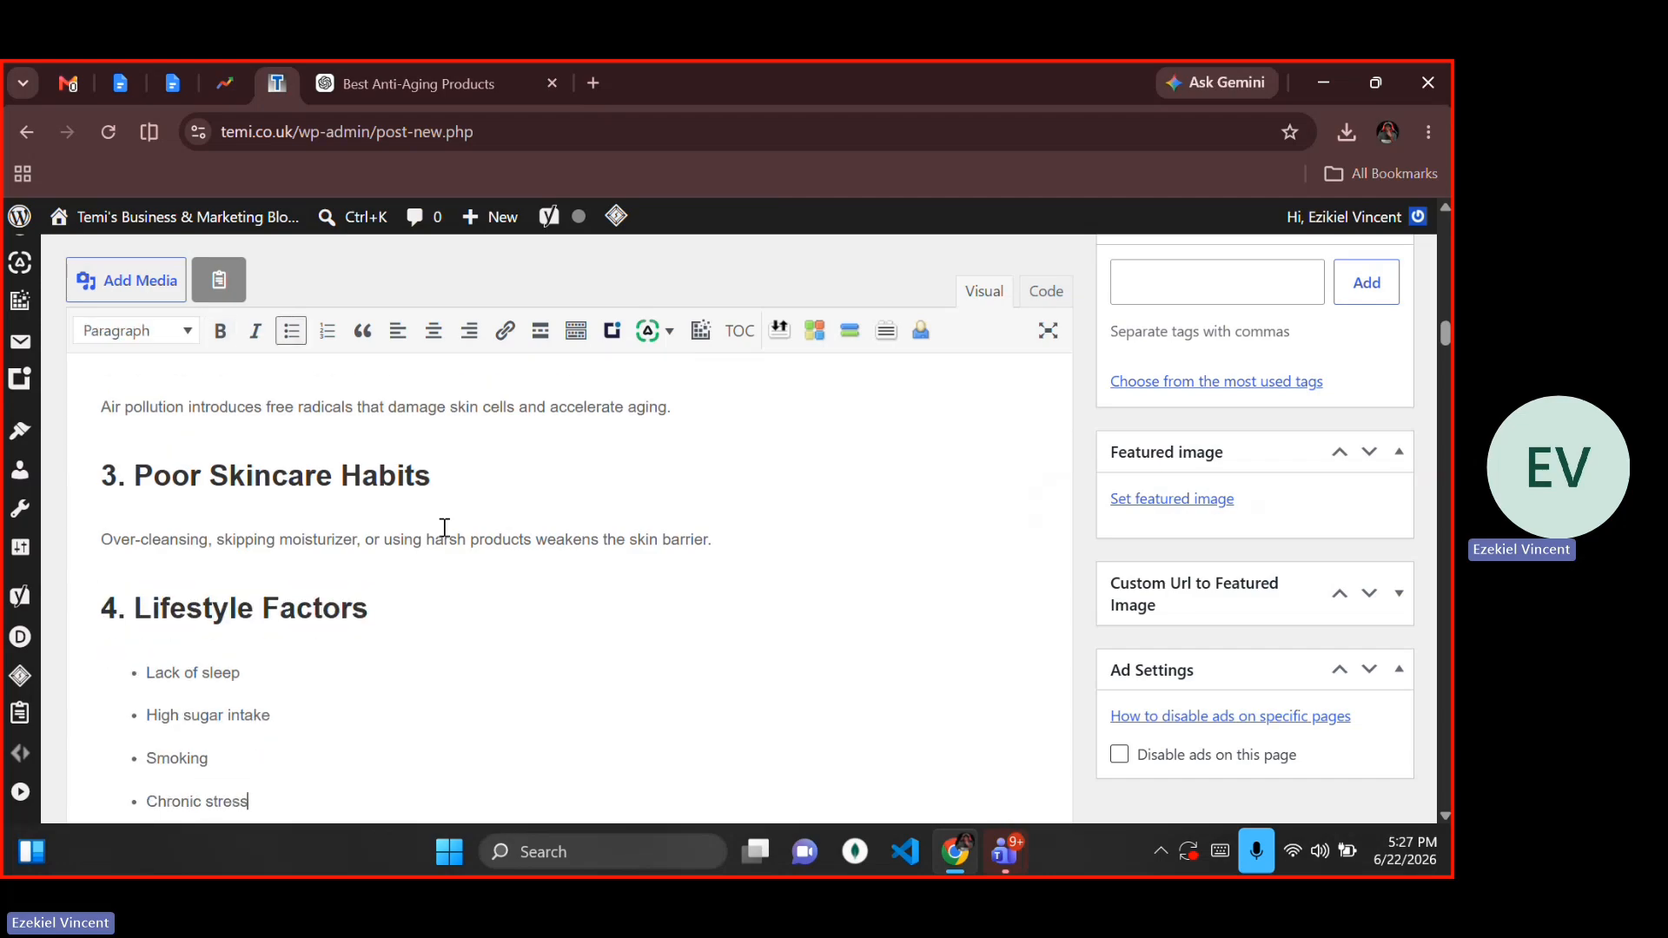
key(Right)
key(Right)
key(Right)
key(Right)
key(Right)
key(Right)
key(Right)
key(Right)
key(Right)
key(Right)
key(Right)
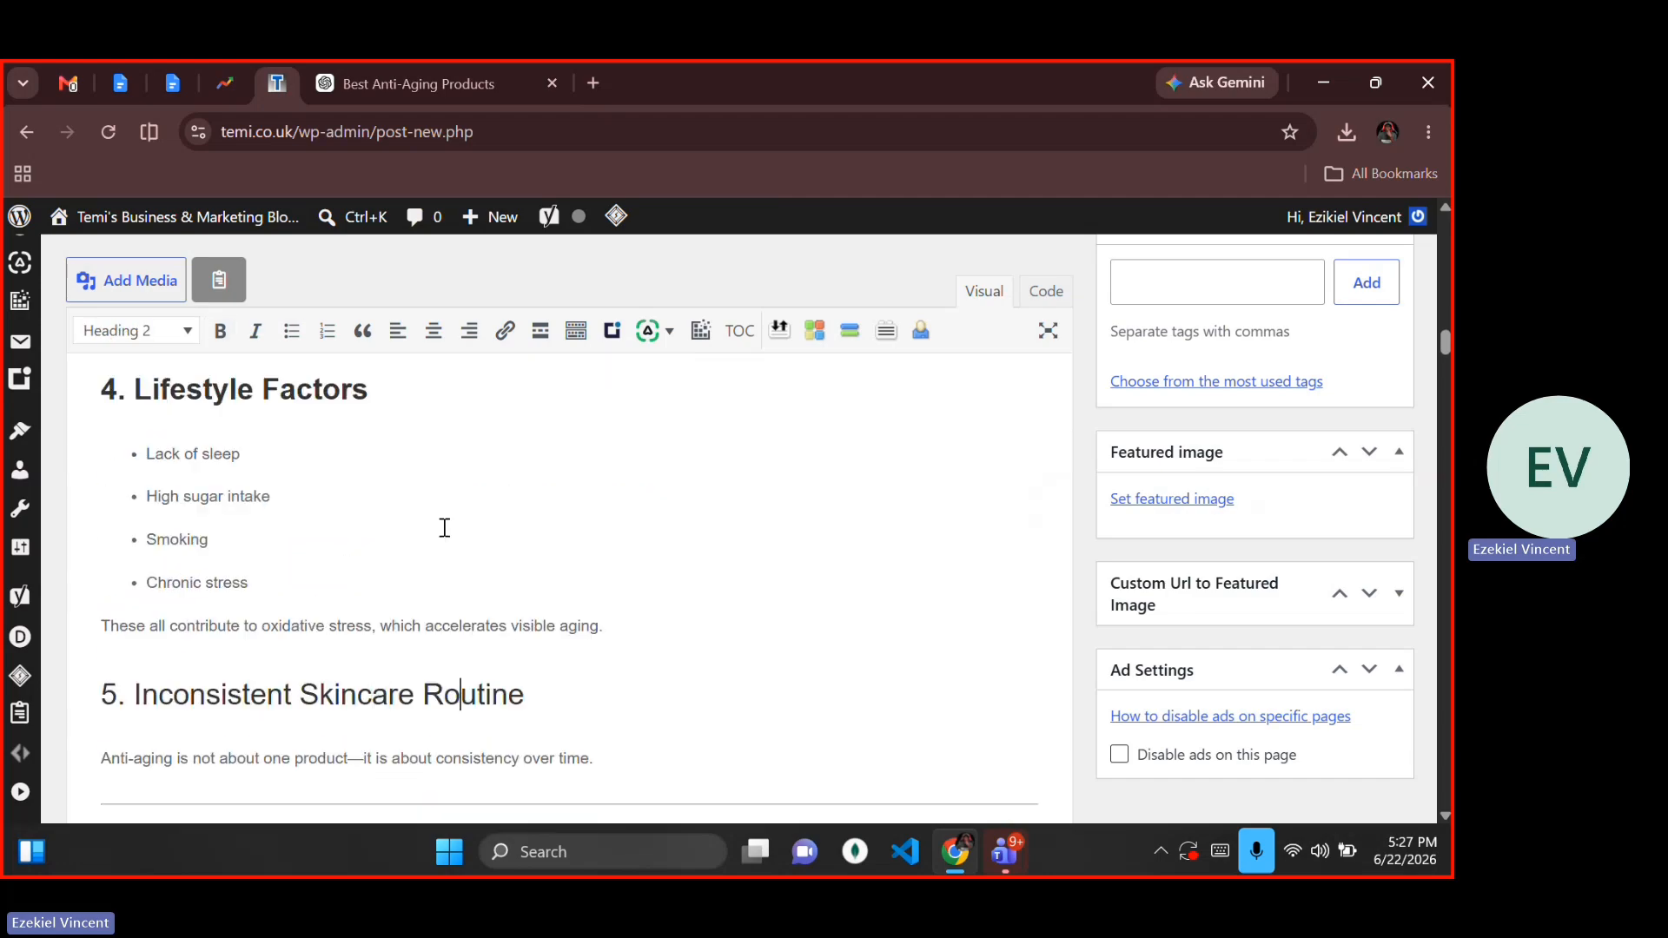
key(Left)
key(shift+Up)
key(shift+Right)
key(shift+Right)
key(shift+Right)
key(shift+Right)
key(shift+Right)
key(shift+Right)
key(shift+Right)
key(shift+Right)
key(shift+Right)
key(shift+Right)
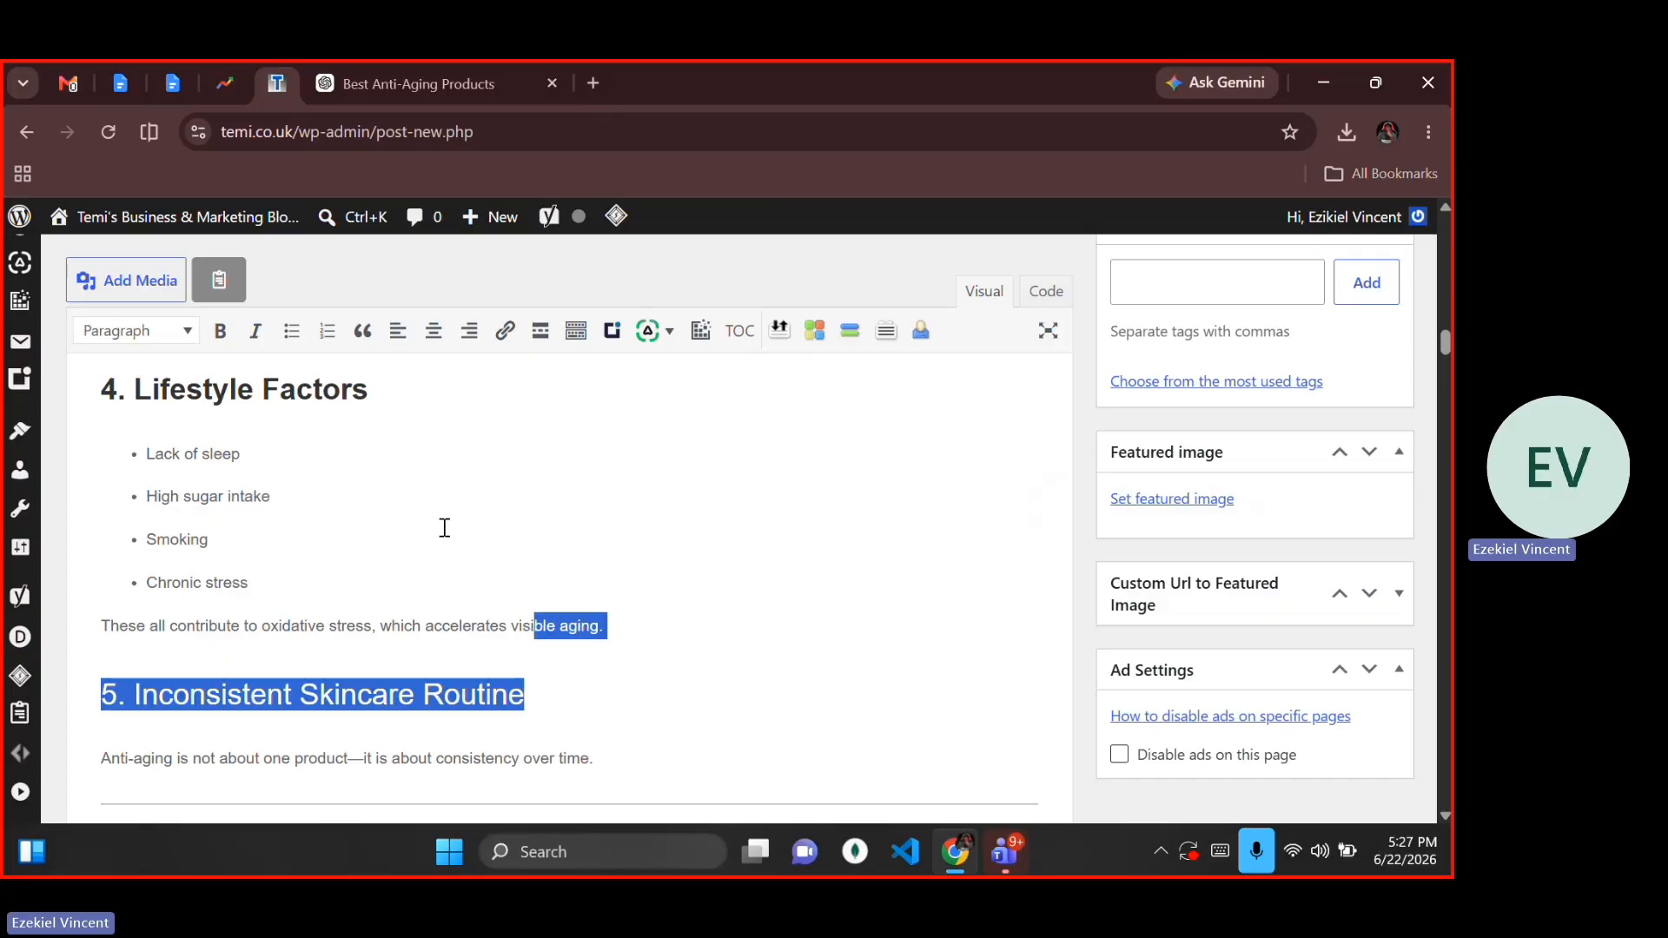
key(shift+Right)
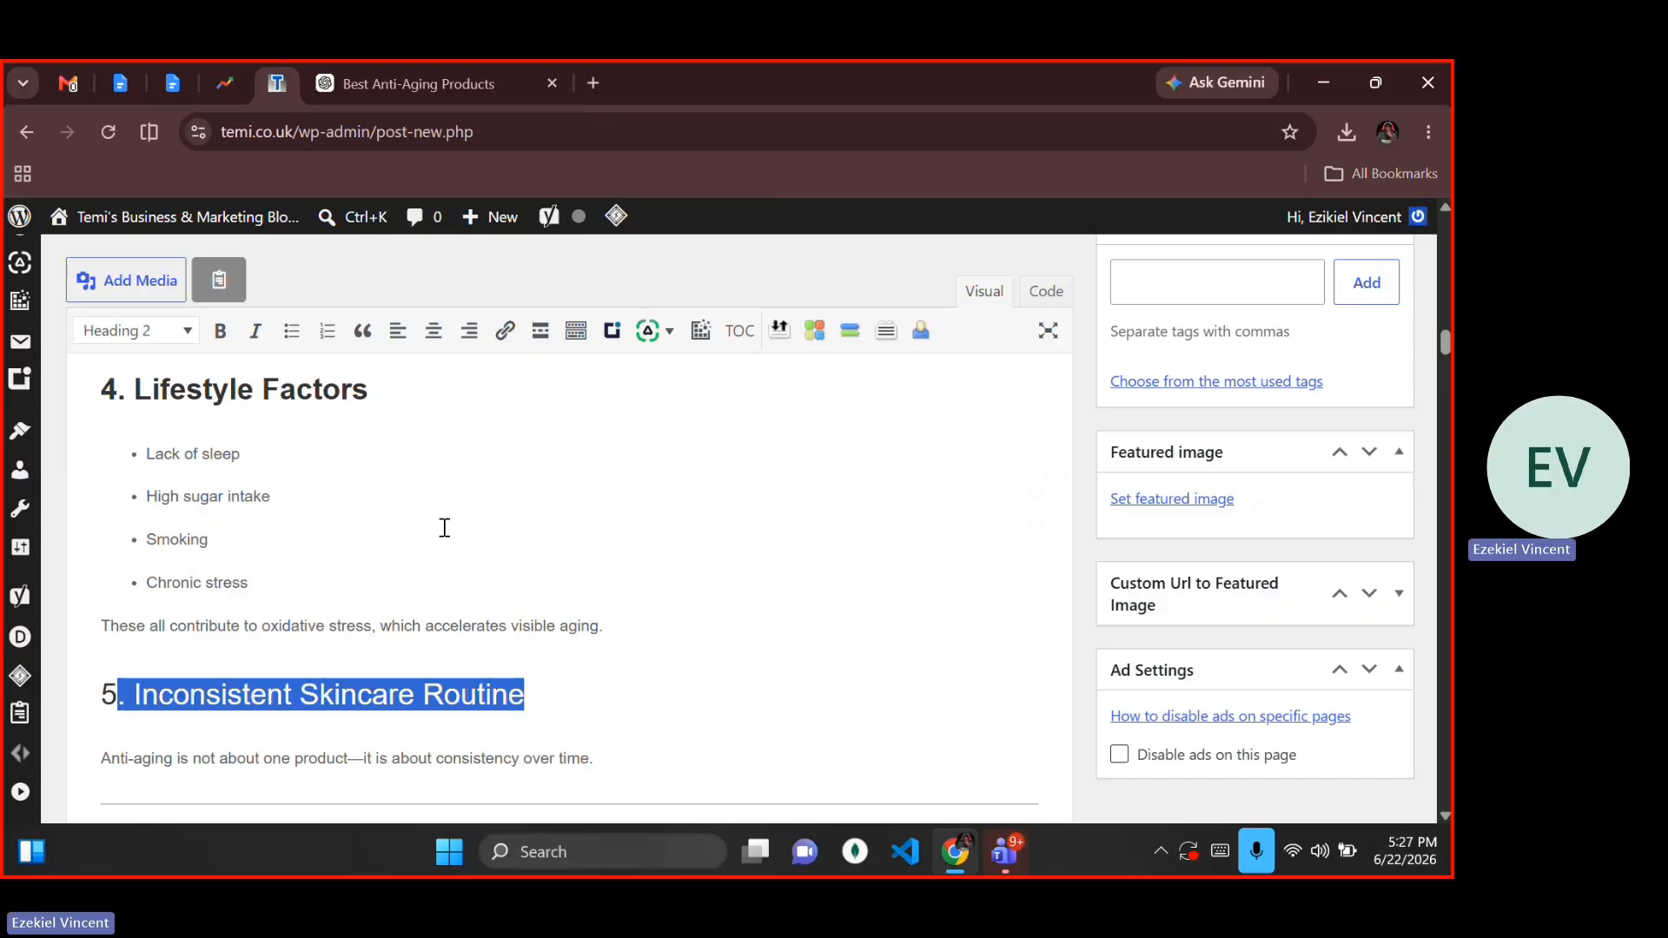
key(shift+Left)
key(ctrl+b)
Step: Replace the divider line above the "Best Anti-Aging Ingredients That Actually Work" heading with a blank line
key(Down)
key(Down)
key(Down)
key(Up)
key(Up)
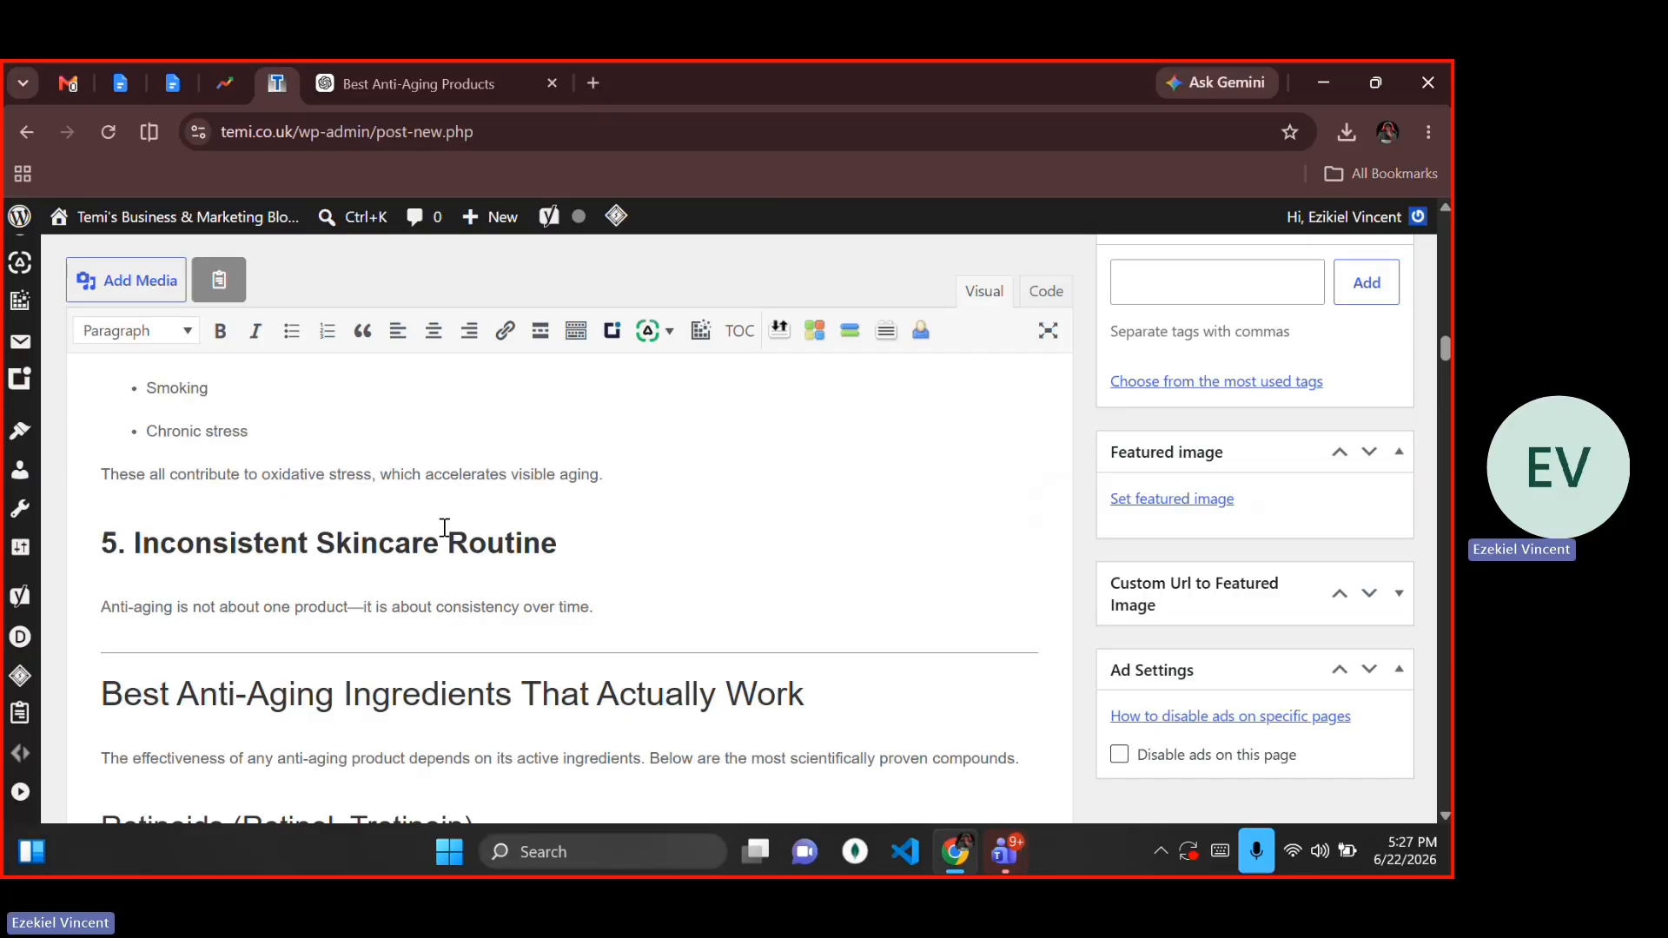
key(BackSpace)
key(Return)
Step: Make the "Best Anti-Aging Ingredients That Actually Work" heading bold
key(Up)
key(Up)
key(Up)
key(Up)
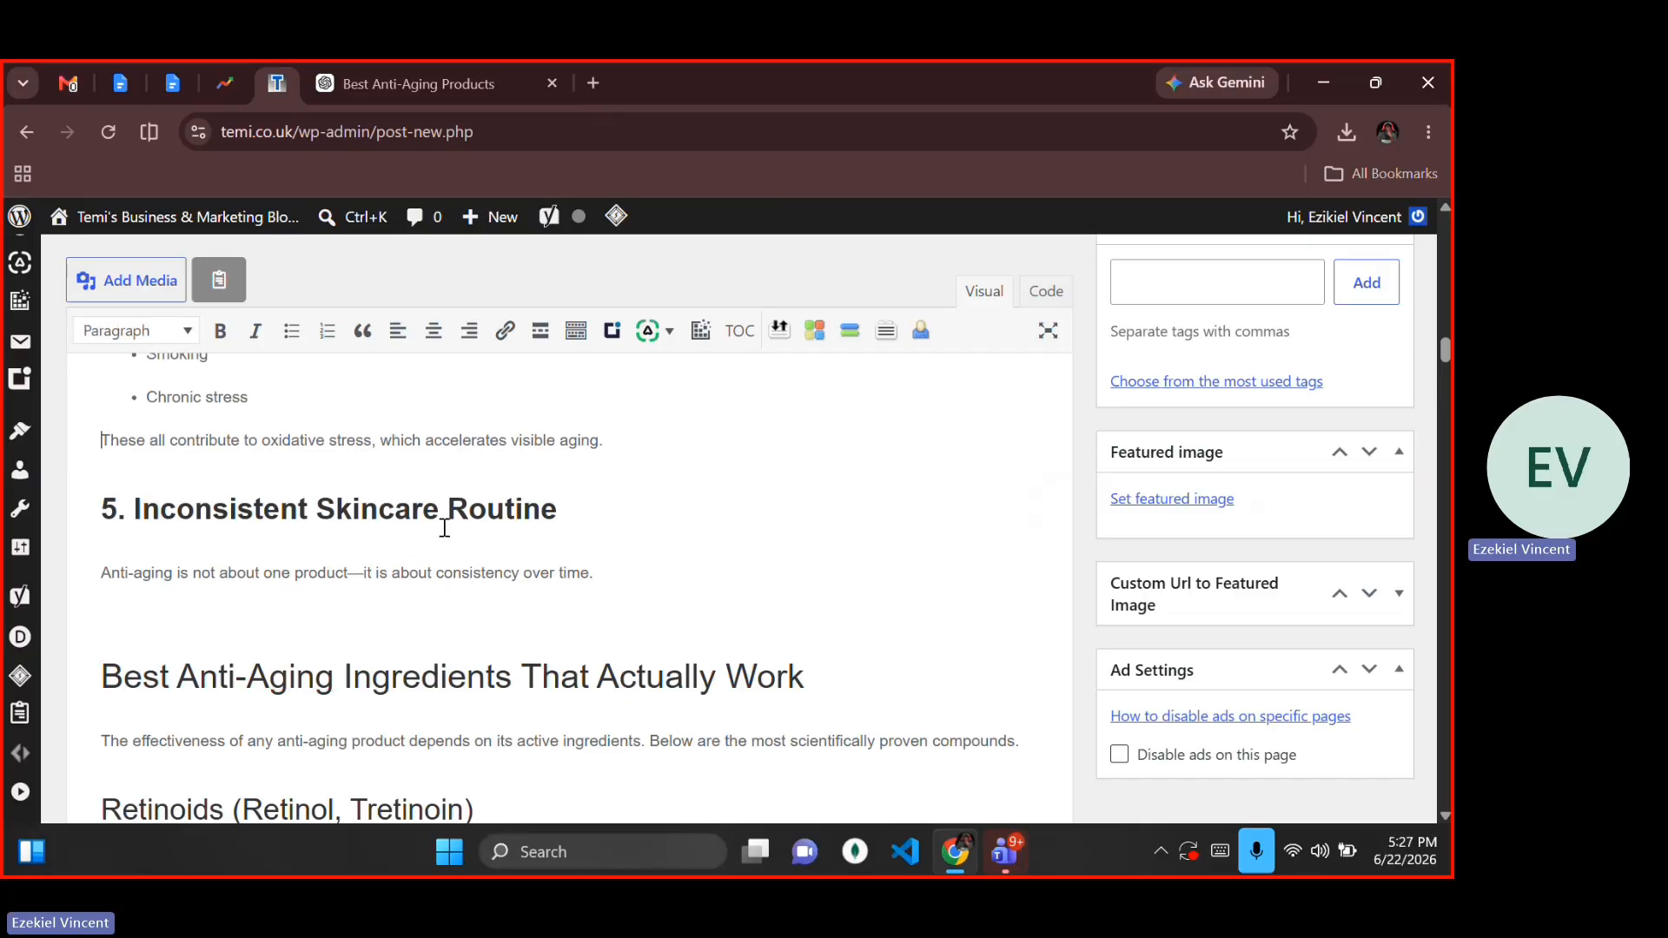
key(Down)
key(Up)
key(Up)
key(Down)
key(Down)
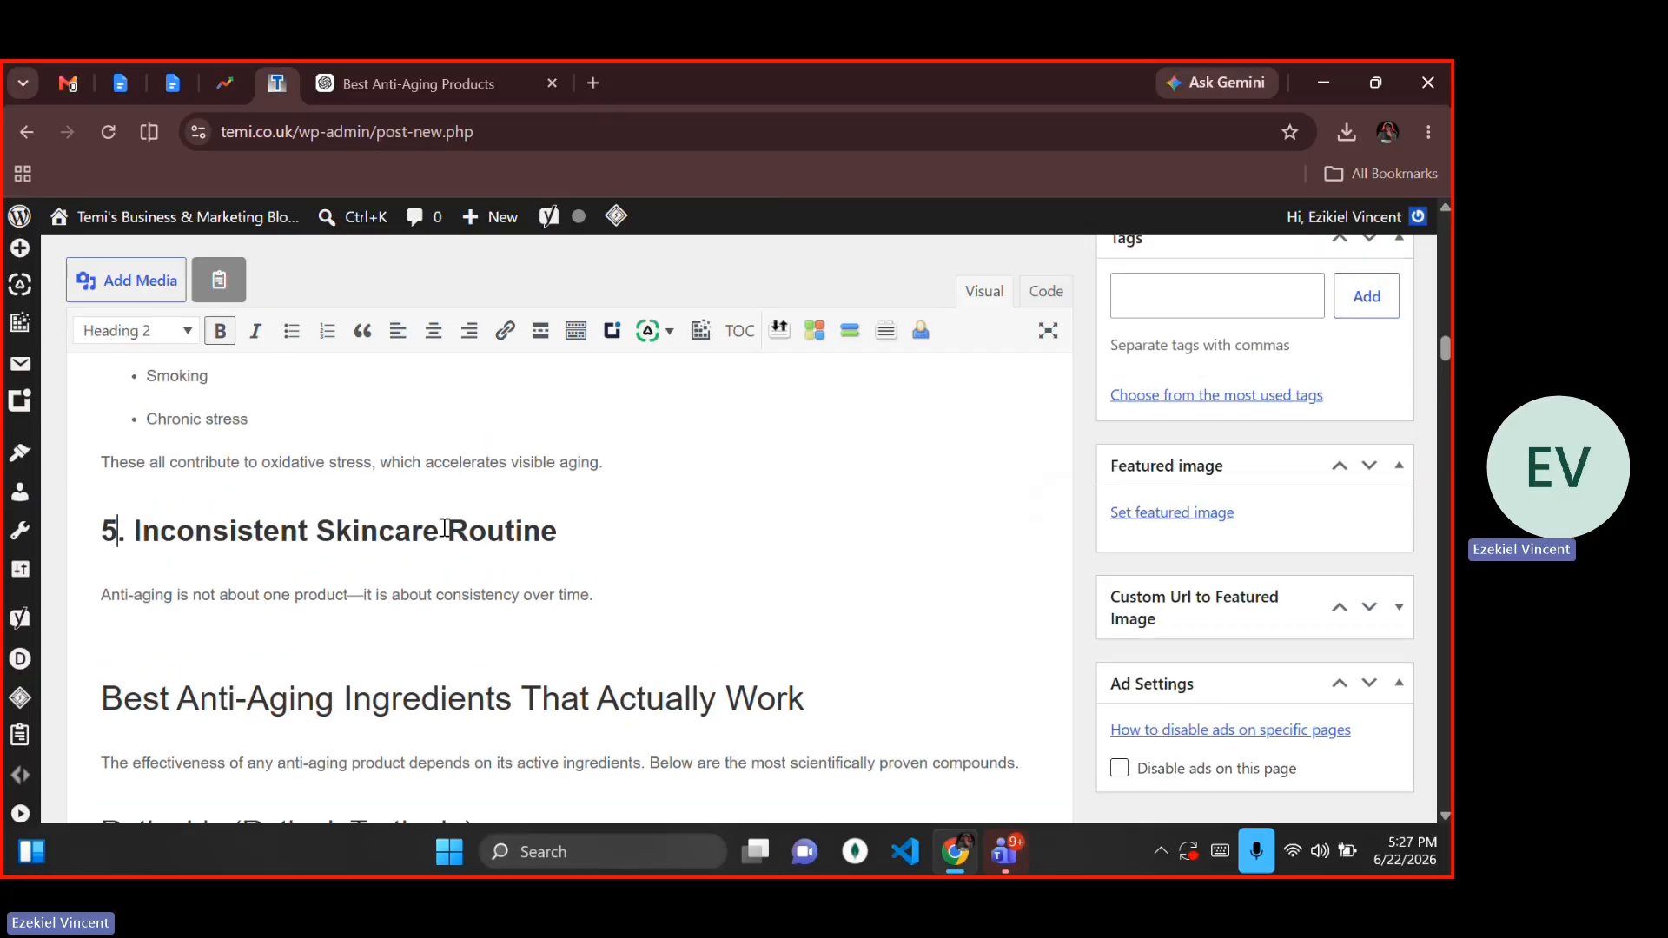
key(Down)
key(Down)
key(Down)
key(shift+Down)
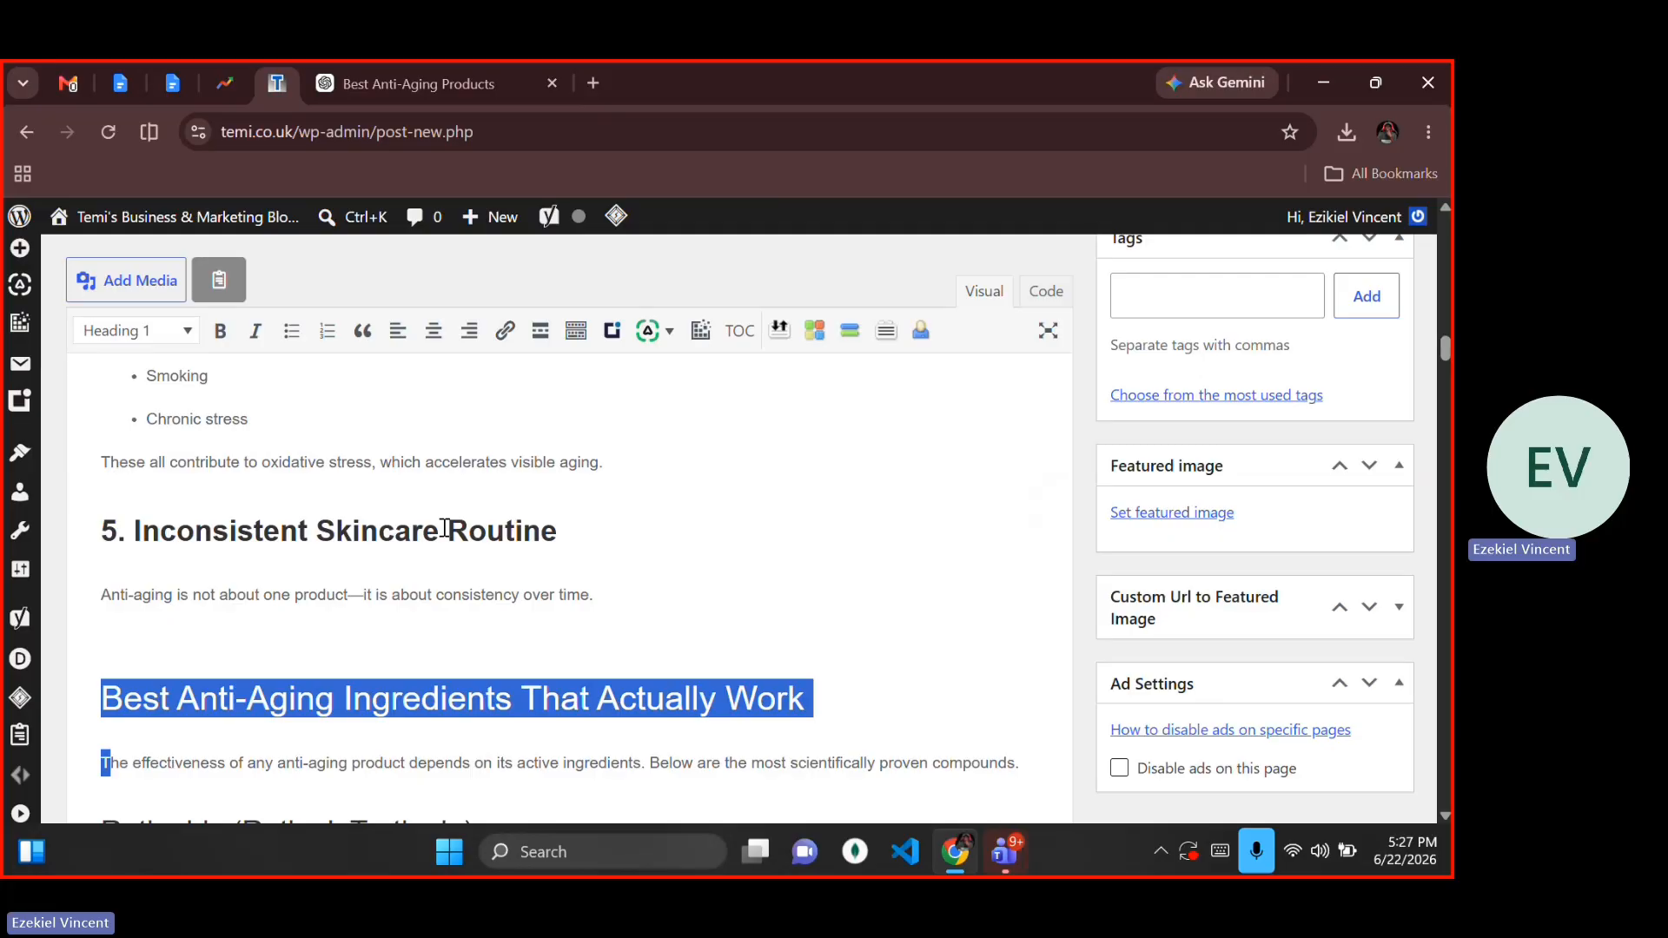
key(shift+Left)
key(ctrl+b)
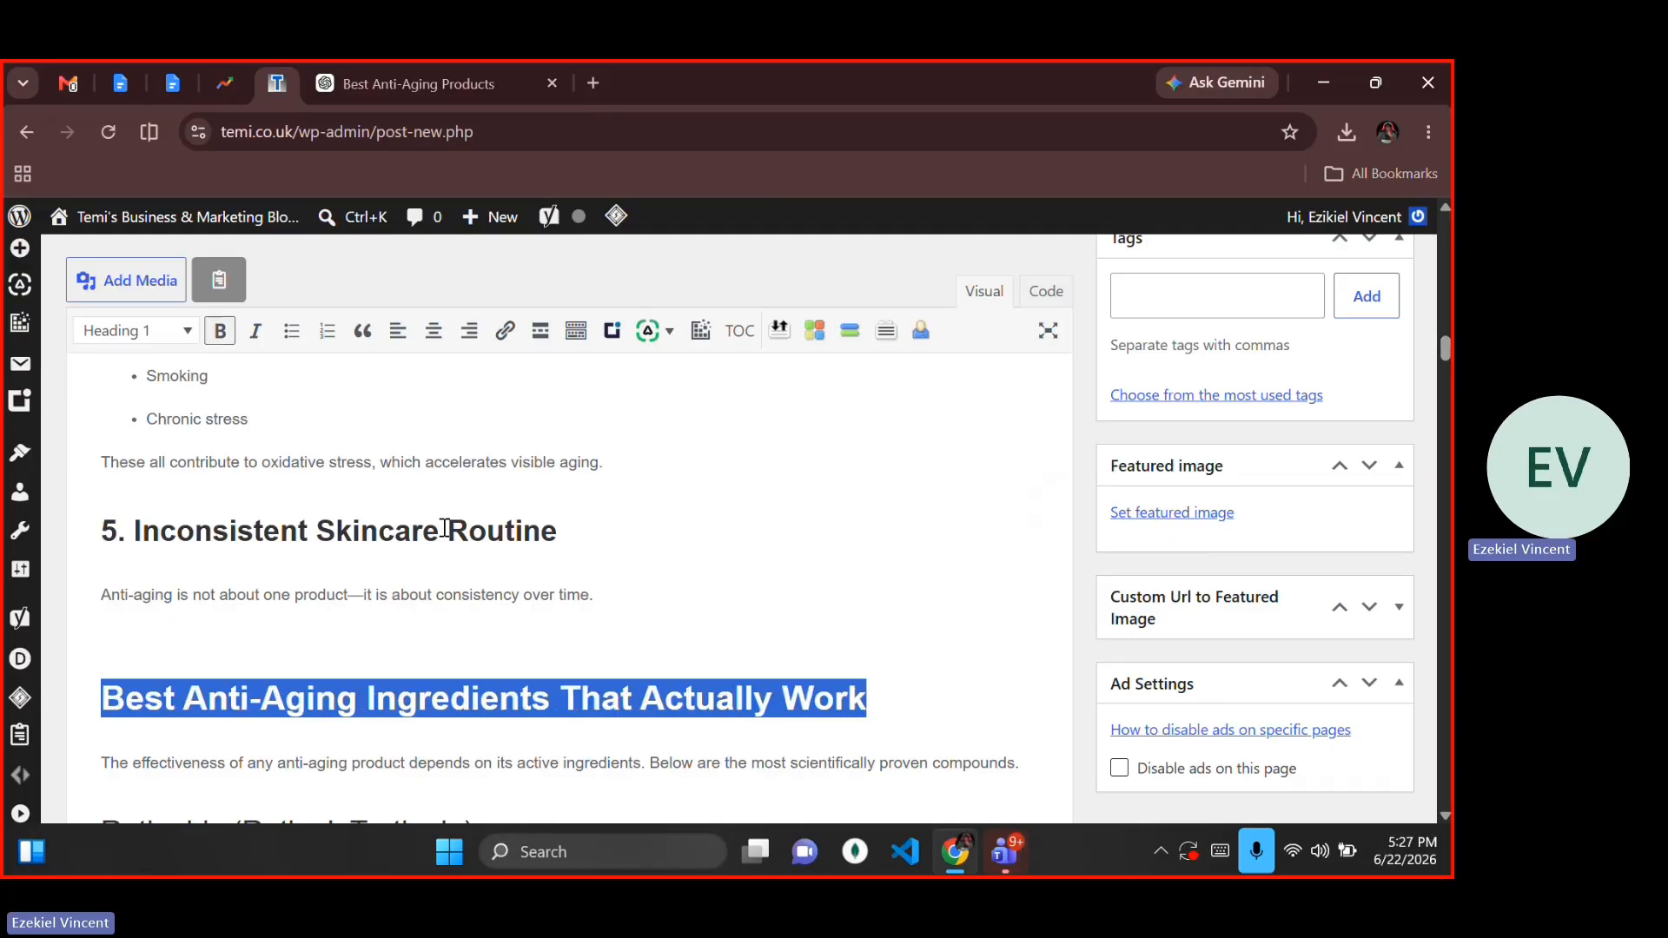
Step: Review the article's headings from the "Best Anti-Aging Ingredients That Actually Work" section back up to the introduction
key(Down)
key(Down)
key(Up)
key(Up)
key(Up)
key(Down)
key(Down)
key(Down)
key(Down)
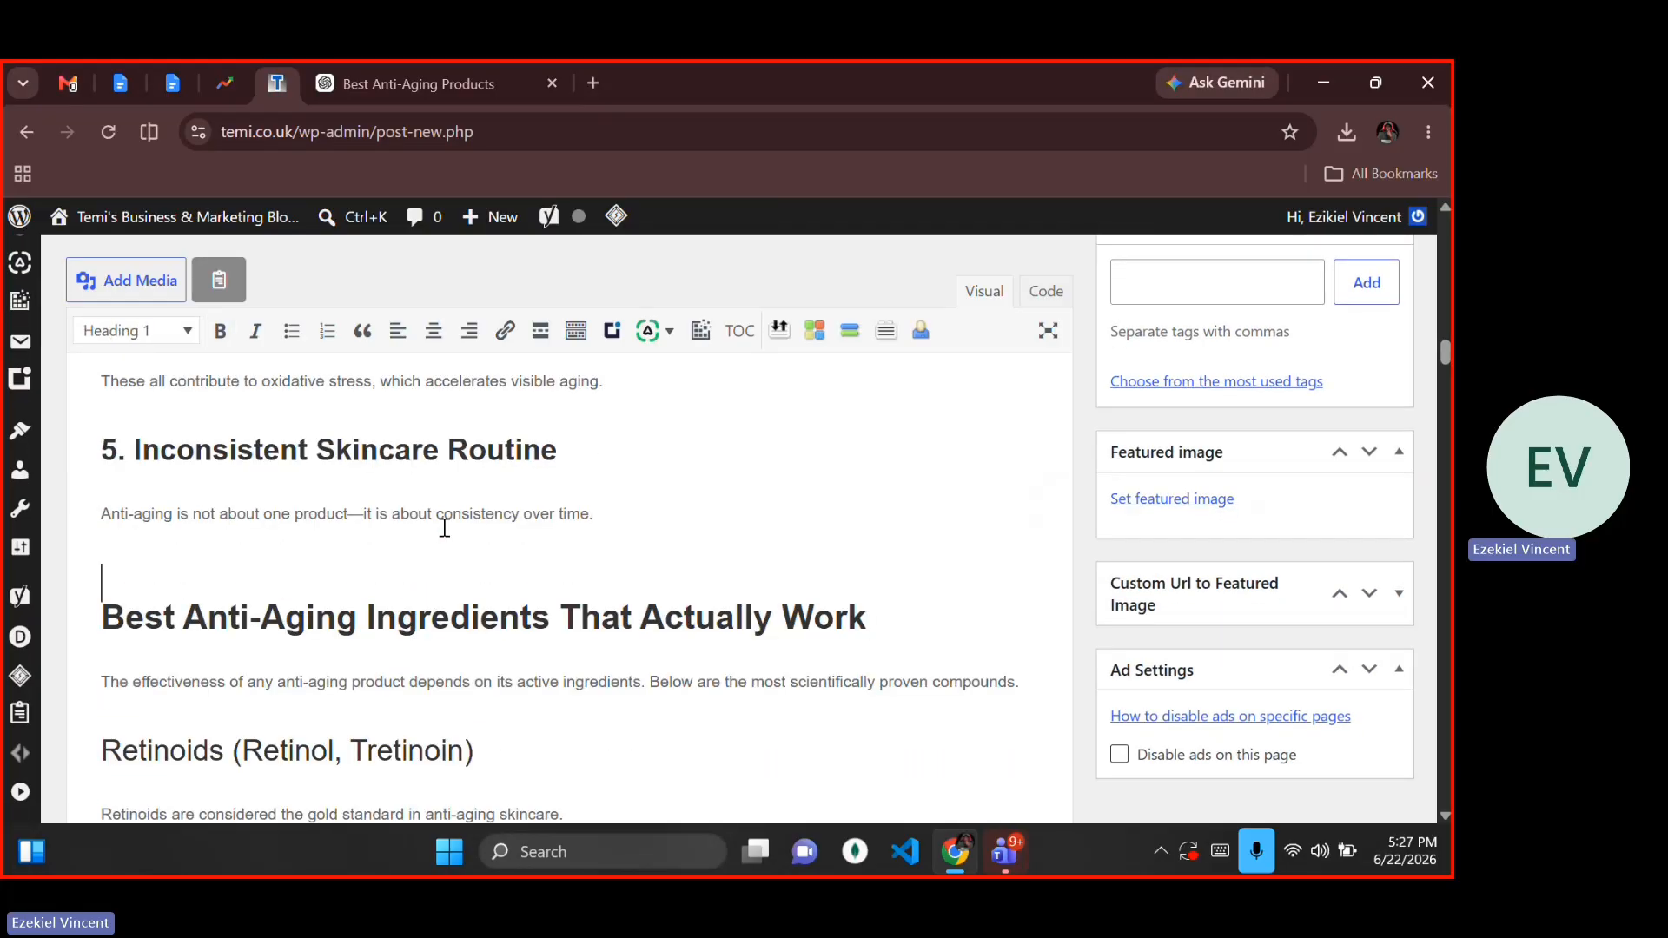
key(Up)
key(Up)
key(Up)
key(Up)
key(Up)
key(Up)
key(Up)
key(Up)
key(Up)
key(Up)
key(Up)
key(Up)
key(Up)
key(Up)
key(Up)
key(Up)
key(Up)
key(Up)
key(Up)
key(Up)
key(Up)
key(Up)
key(Up)
key(Up)
key(Up)
key(Up)
key(Up)
key(Up)
key(Up)
key(Up)
key(Up)
key(Up)
key(Up)
key(Up)
key(Up)
key(Up)
key(Up)
key(Up)
key(Up)
key(Up)
key(Up)
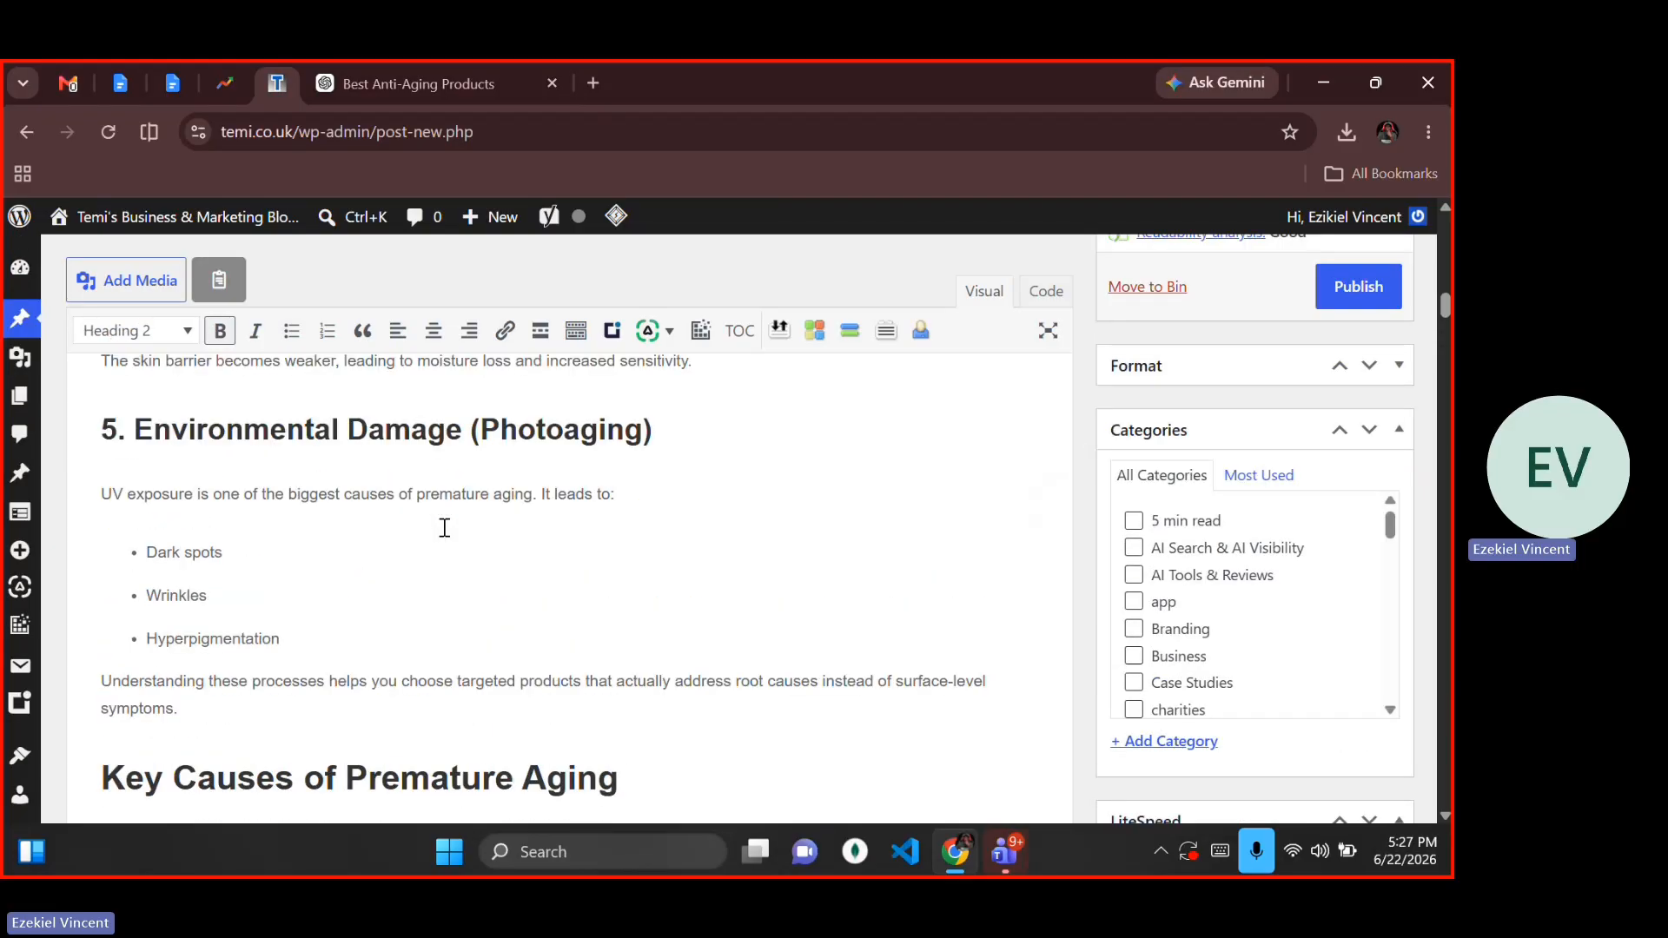
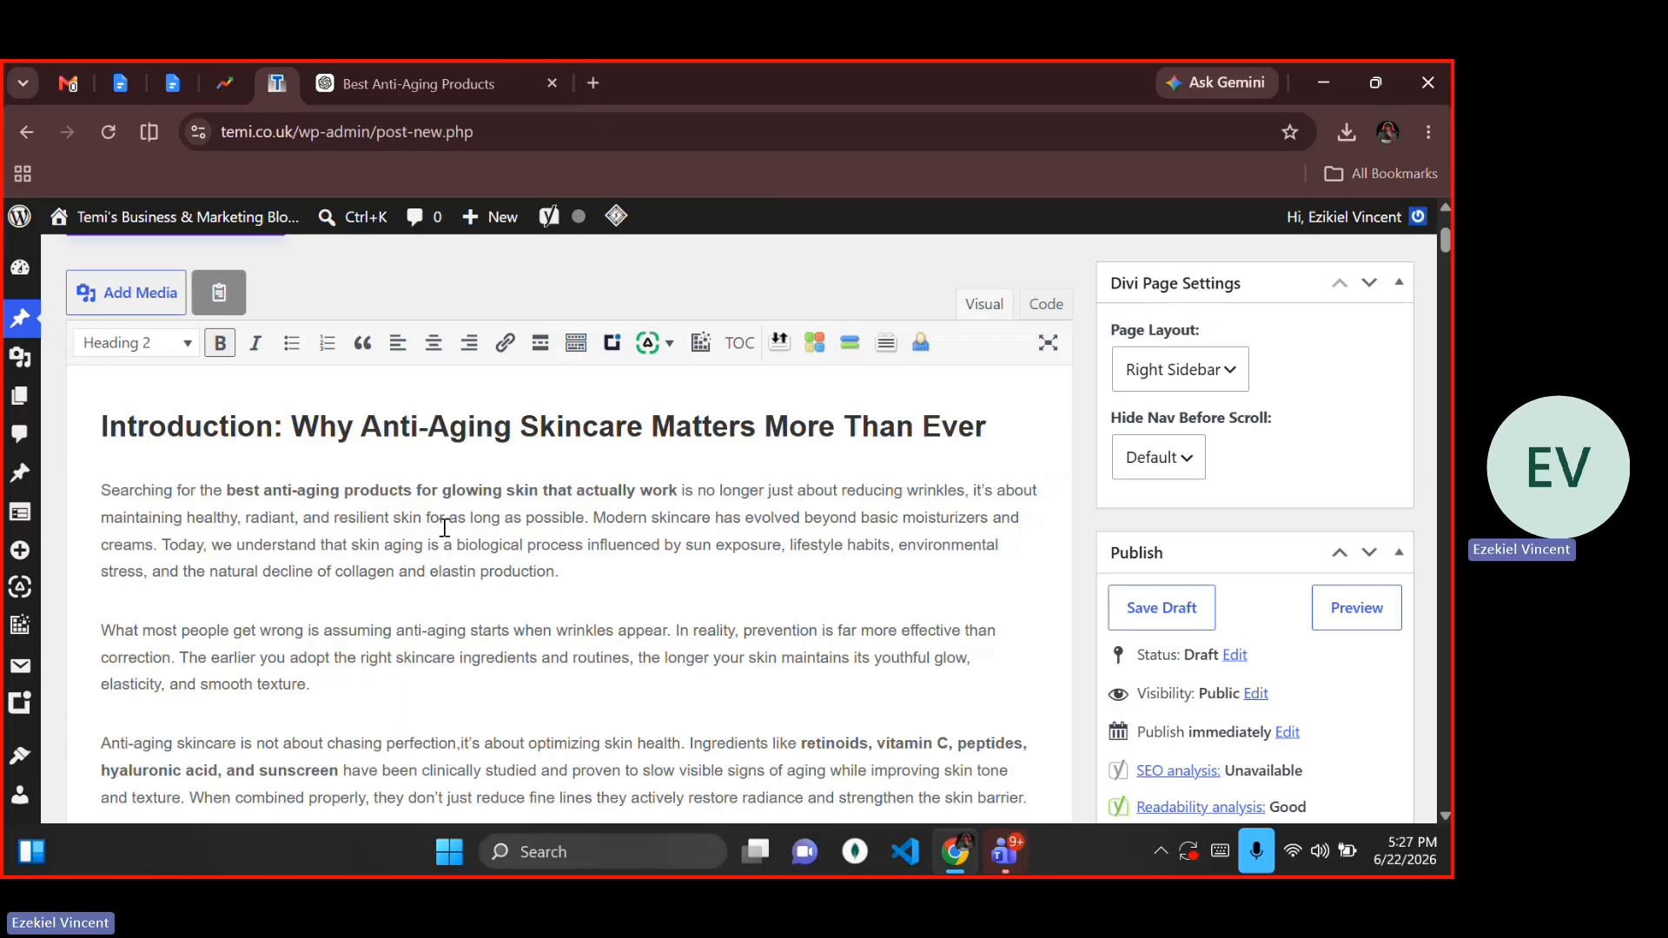
Step: Check the heading levels of the introduction, "Understanding Skin Aging: What Really Happens to Your Skin" and the text around them
key(ctrl+a)
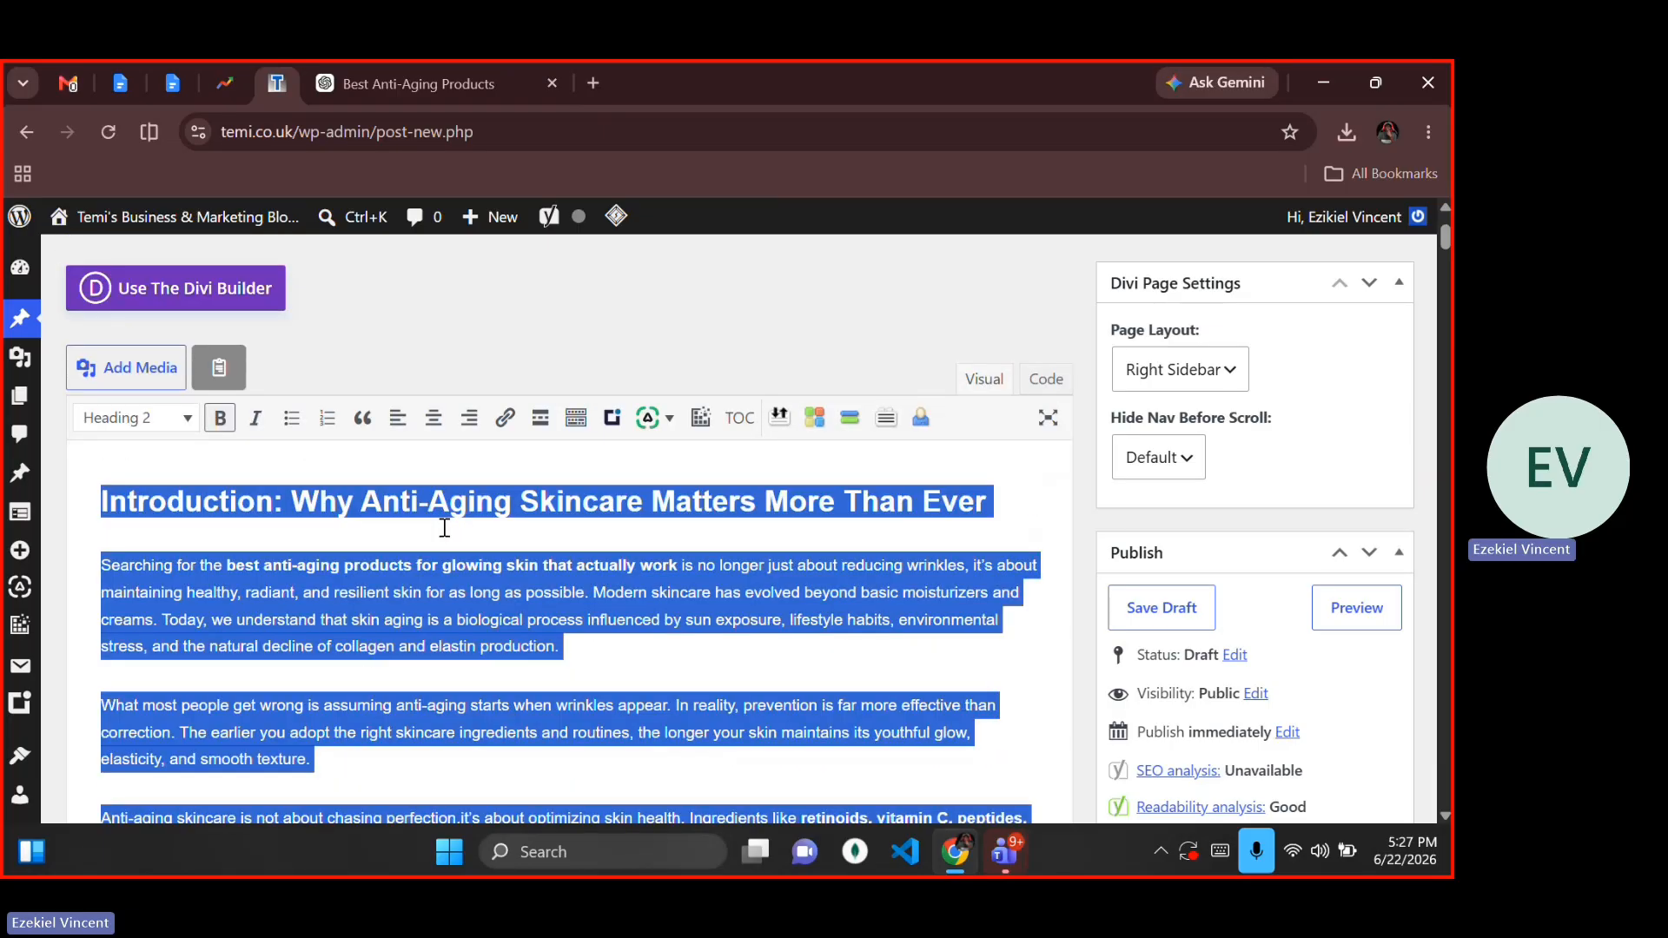
scroll(444, 527, down, 15)
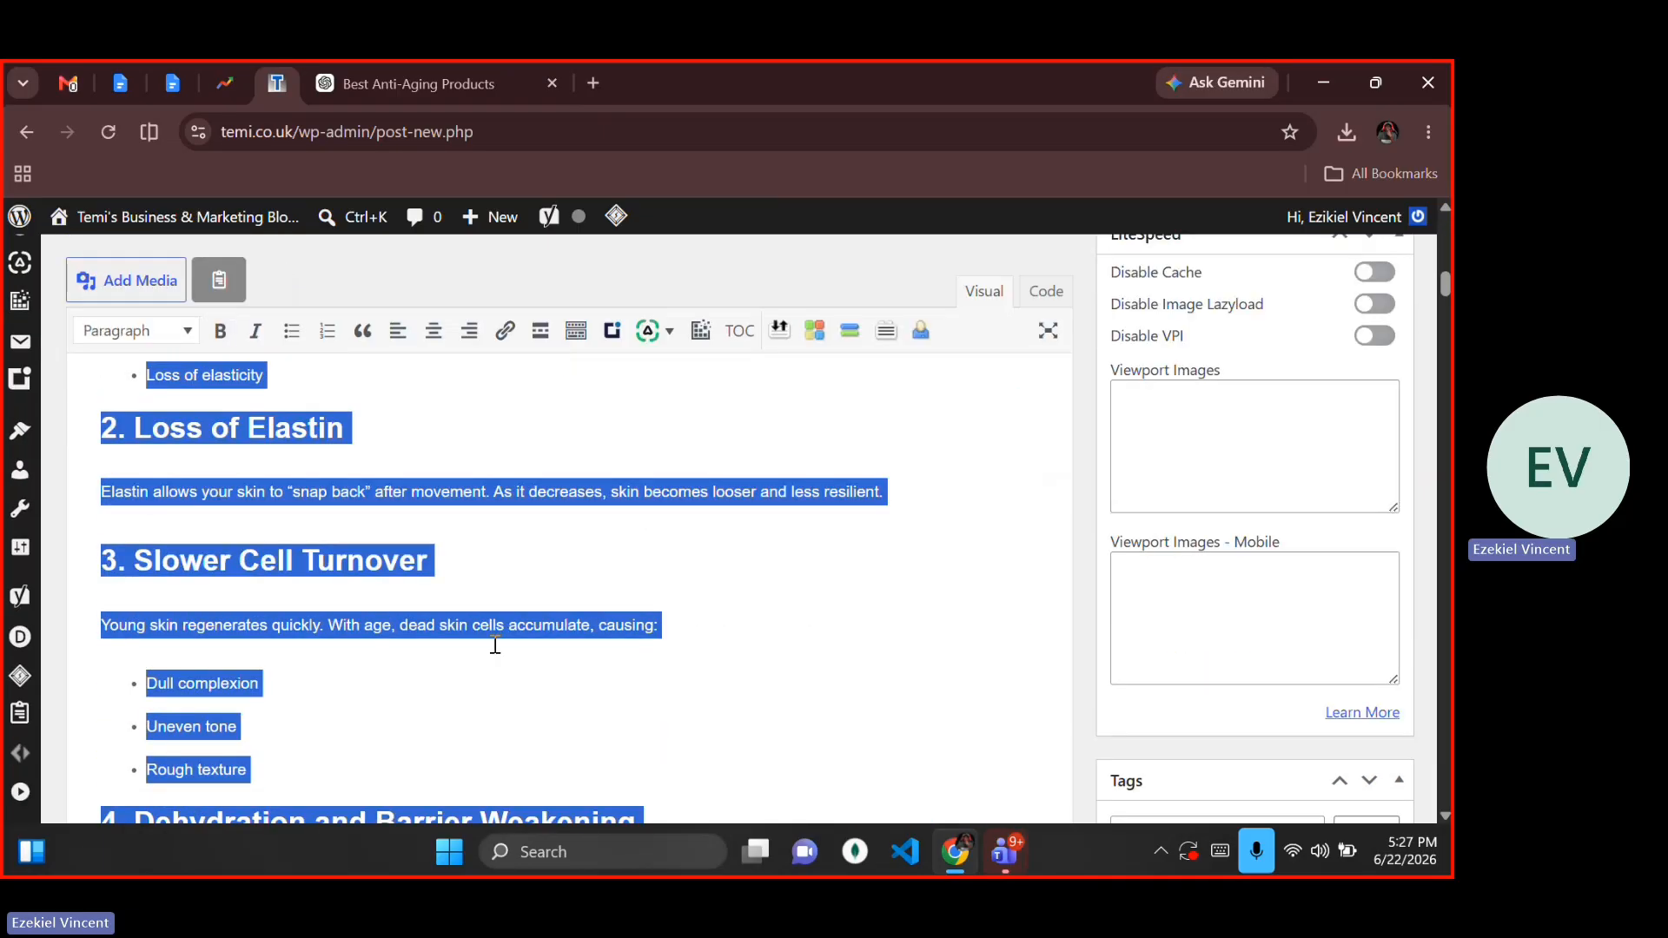
key(ctrl+Home)
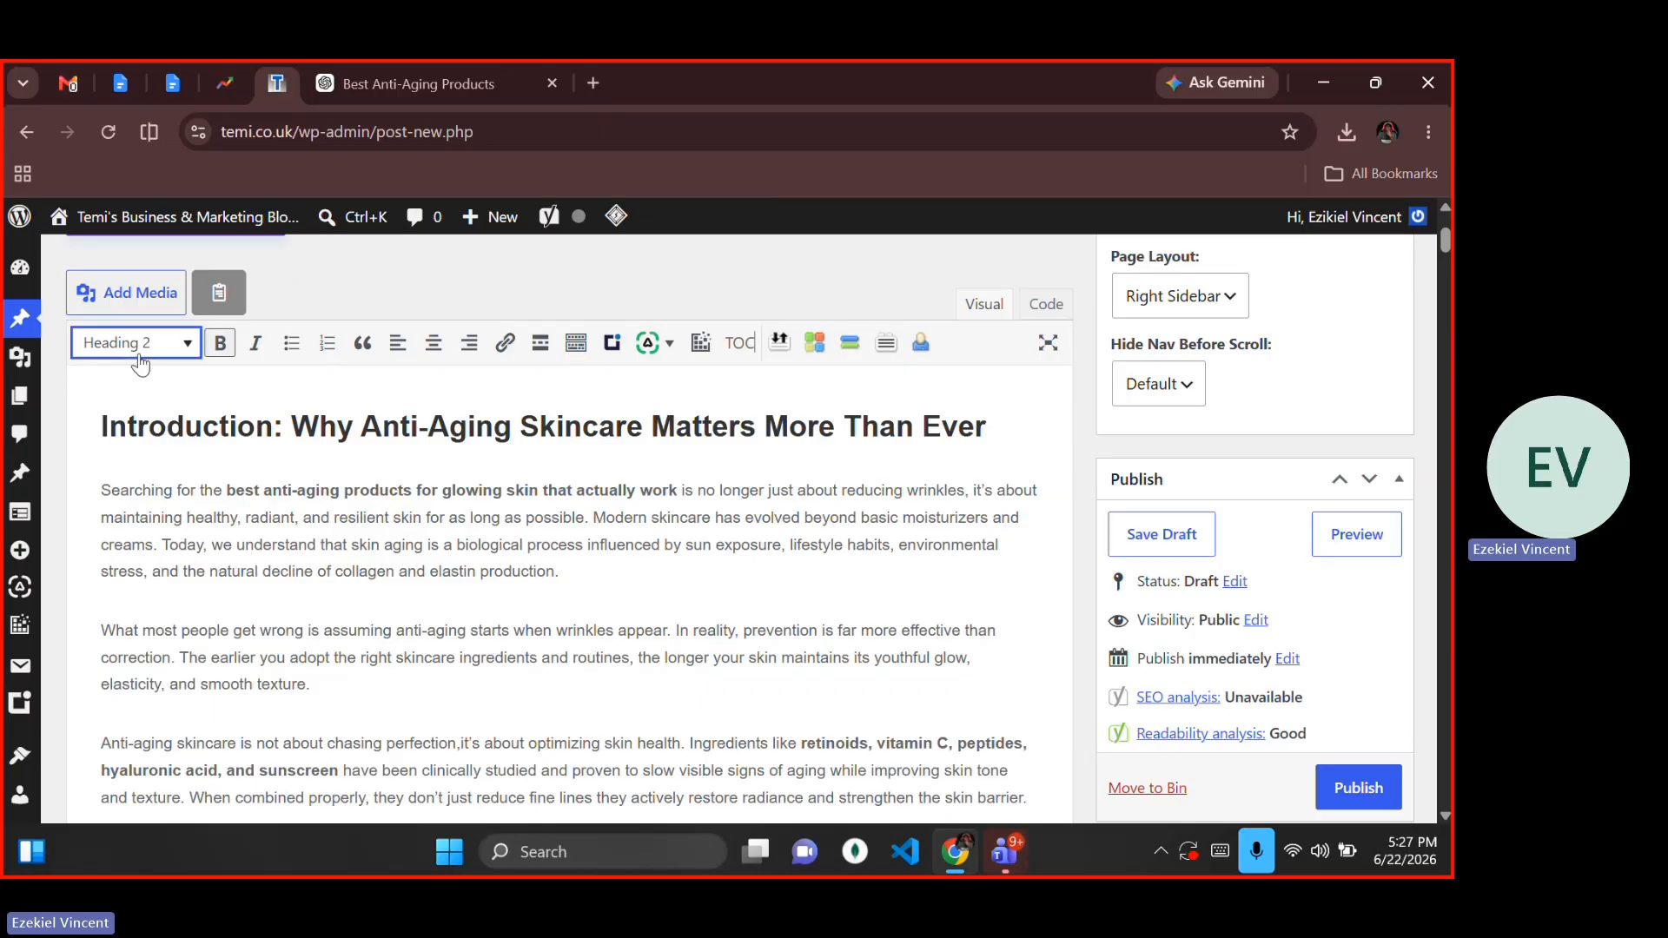
click(351, 575)
scroll(350, 578, down, 5)
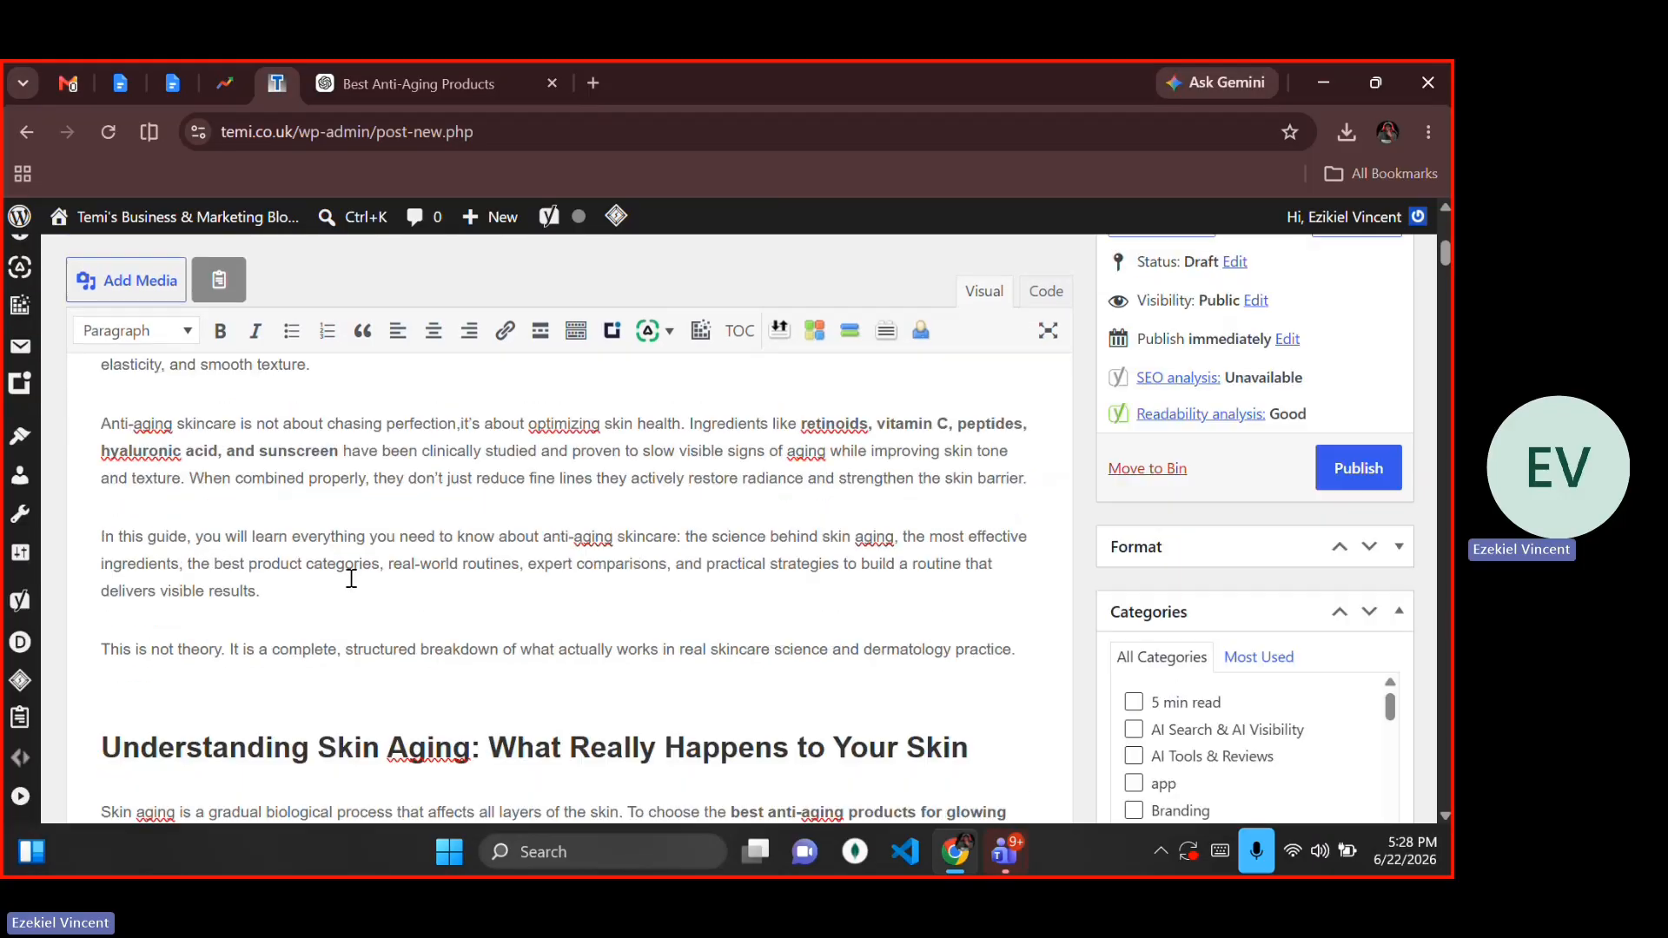
scroll(351, 577, up, 5)
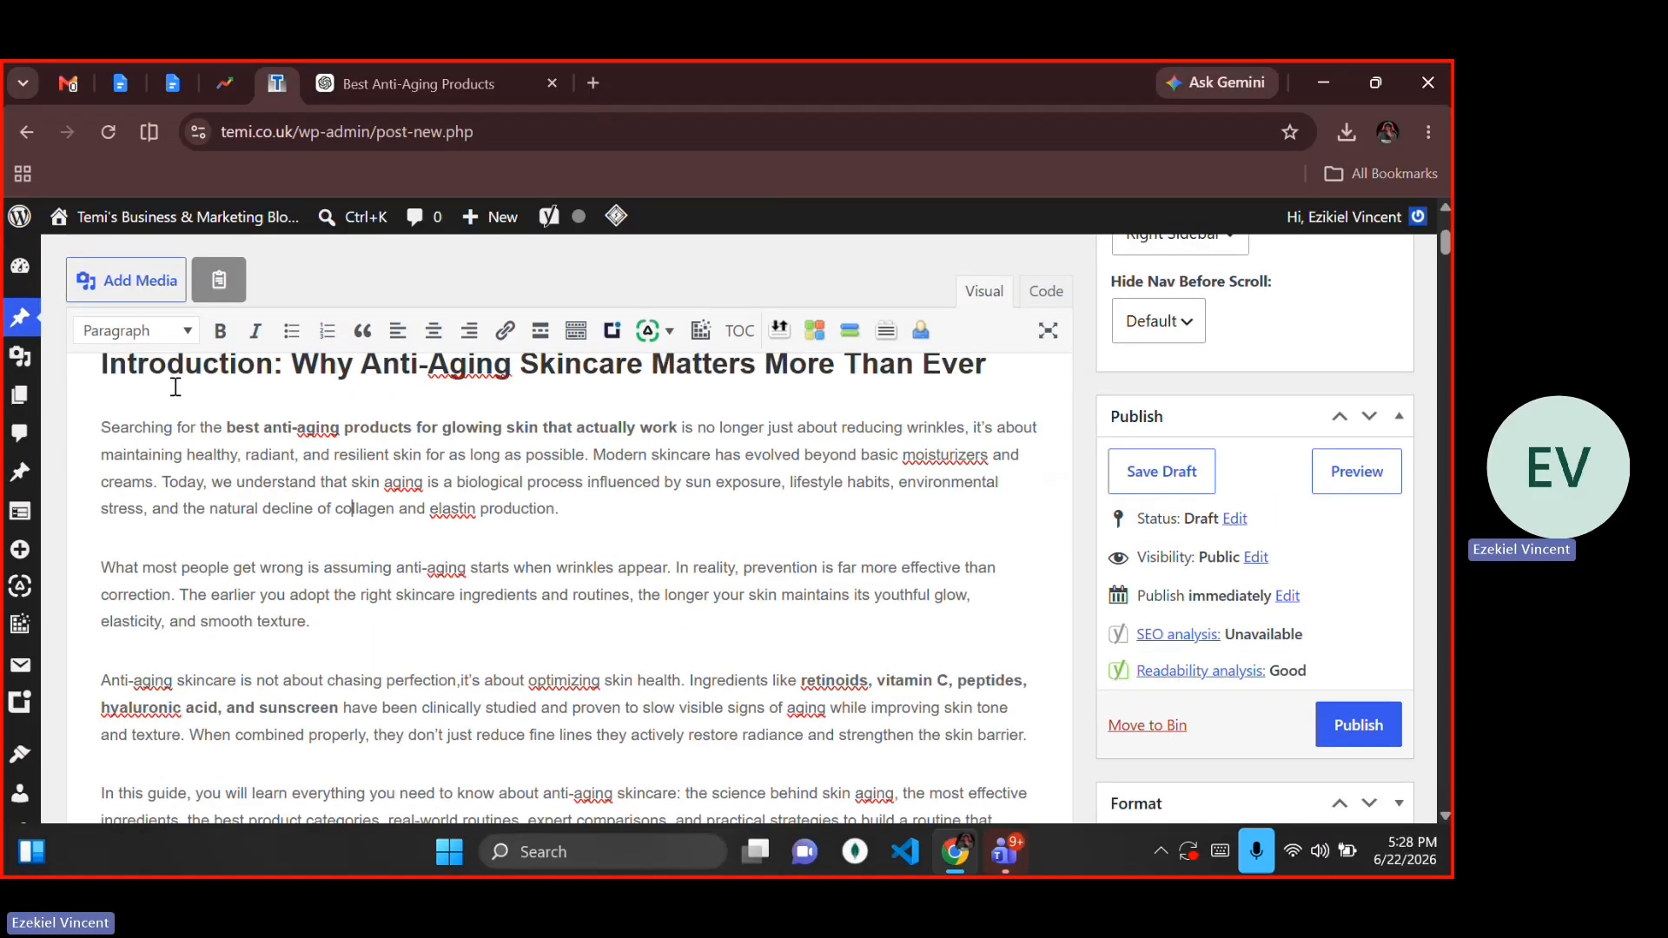
click(149, 337)
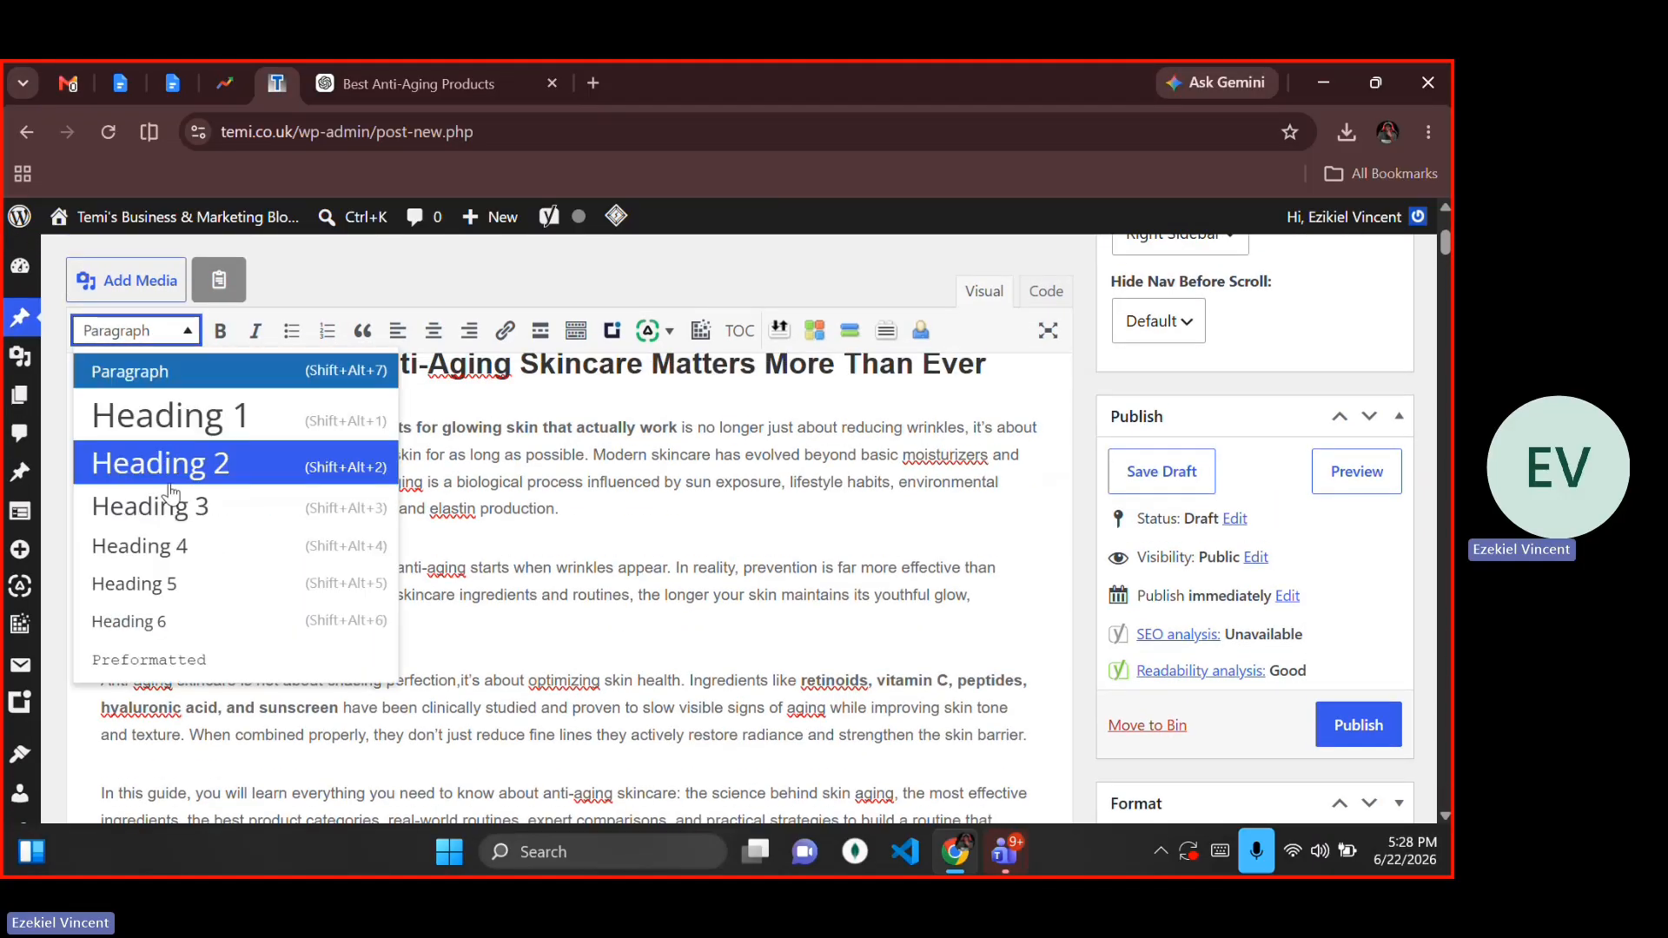
click(595, 463)
scroll(595, 463, down, 7)
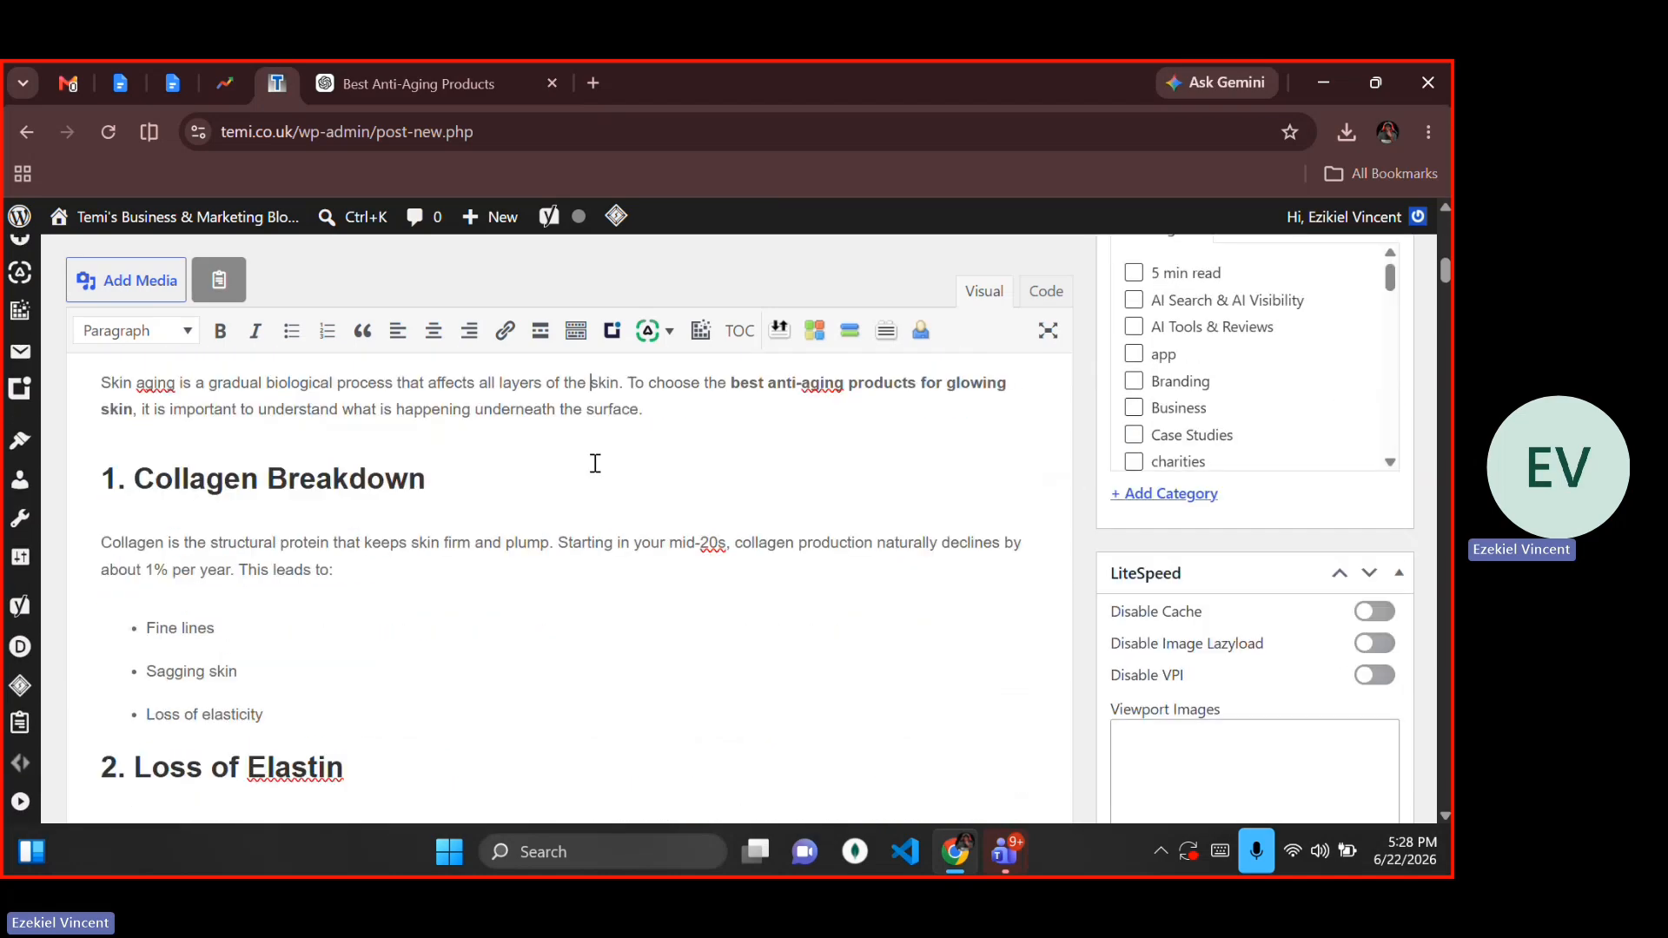
scroll(486, 474, up, 2)
click(436, 503)
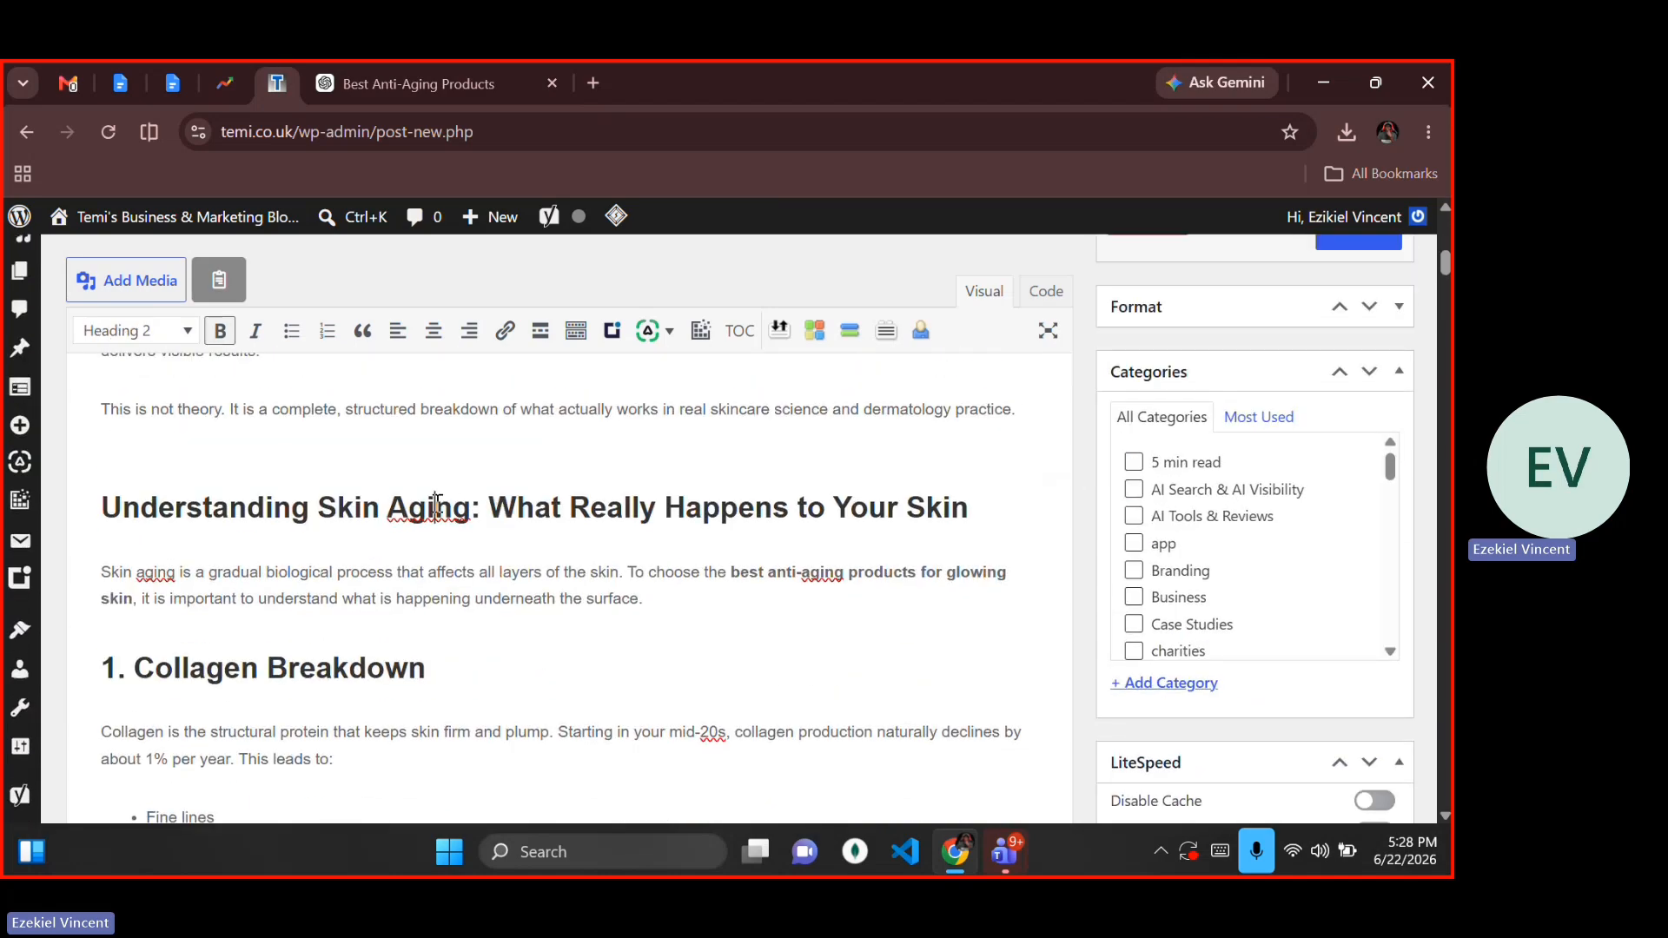
shift+click(609, 513)
click(459, 655)
drag(338, 507, 704, 509)
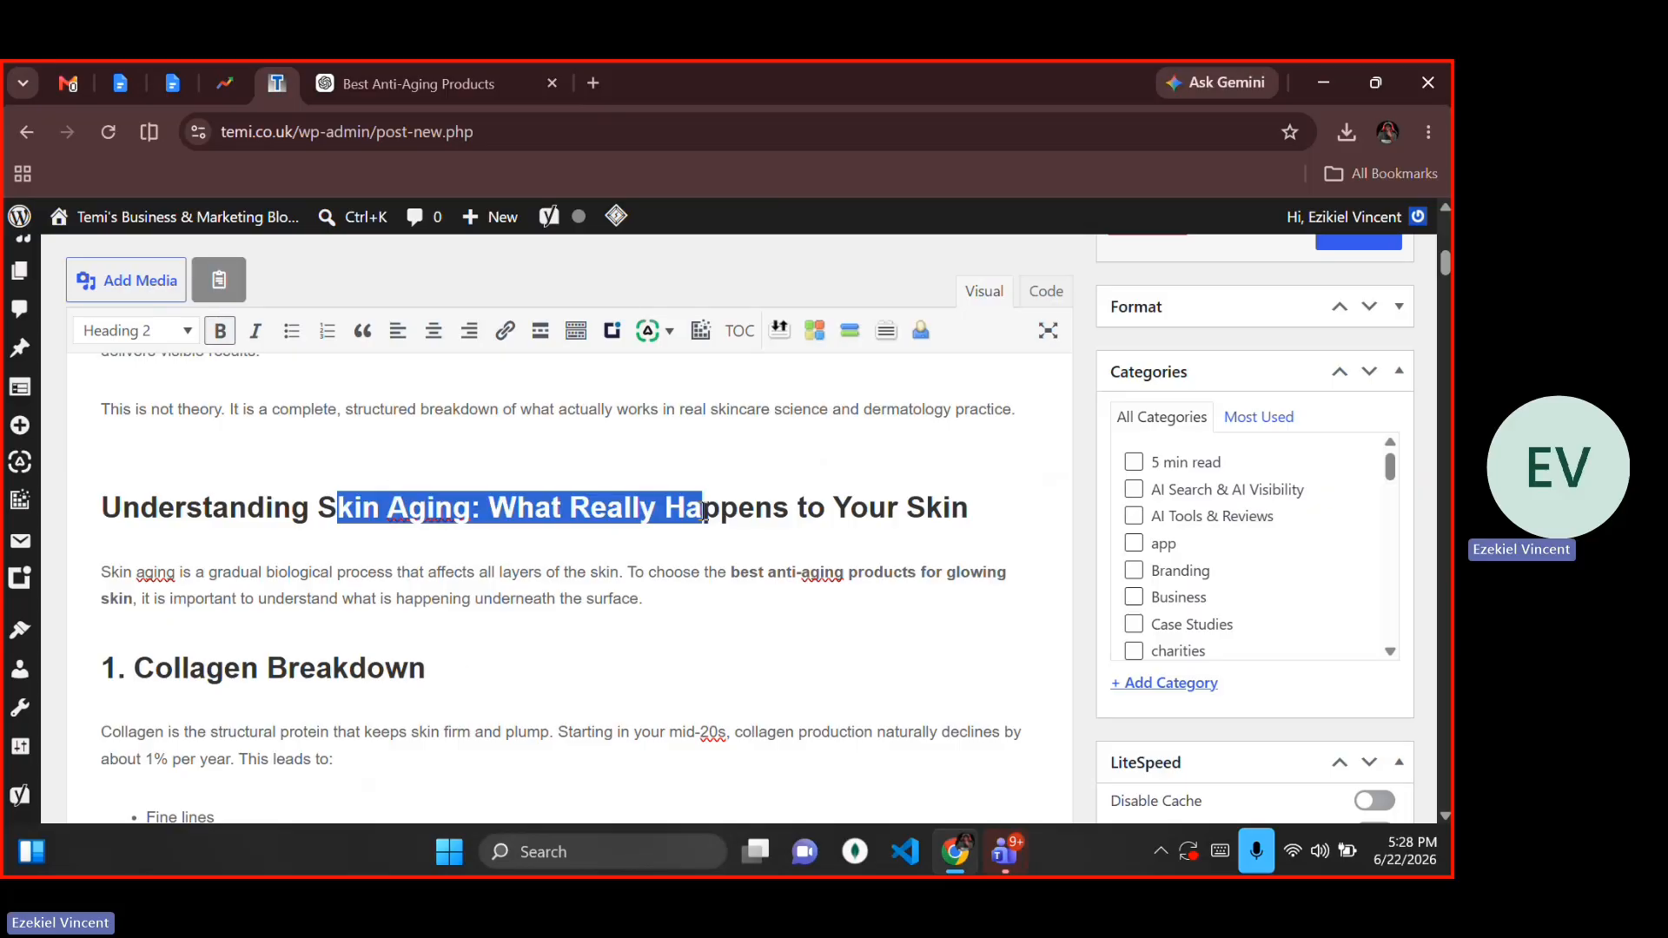
drag(458, 666, 168, 704)
click(167, 704)
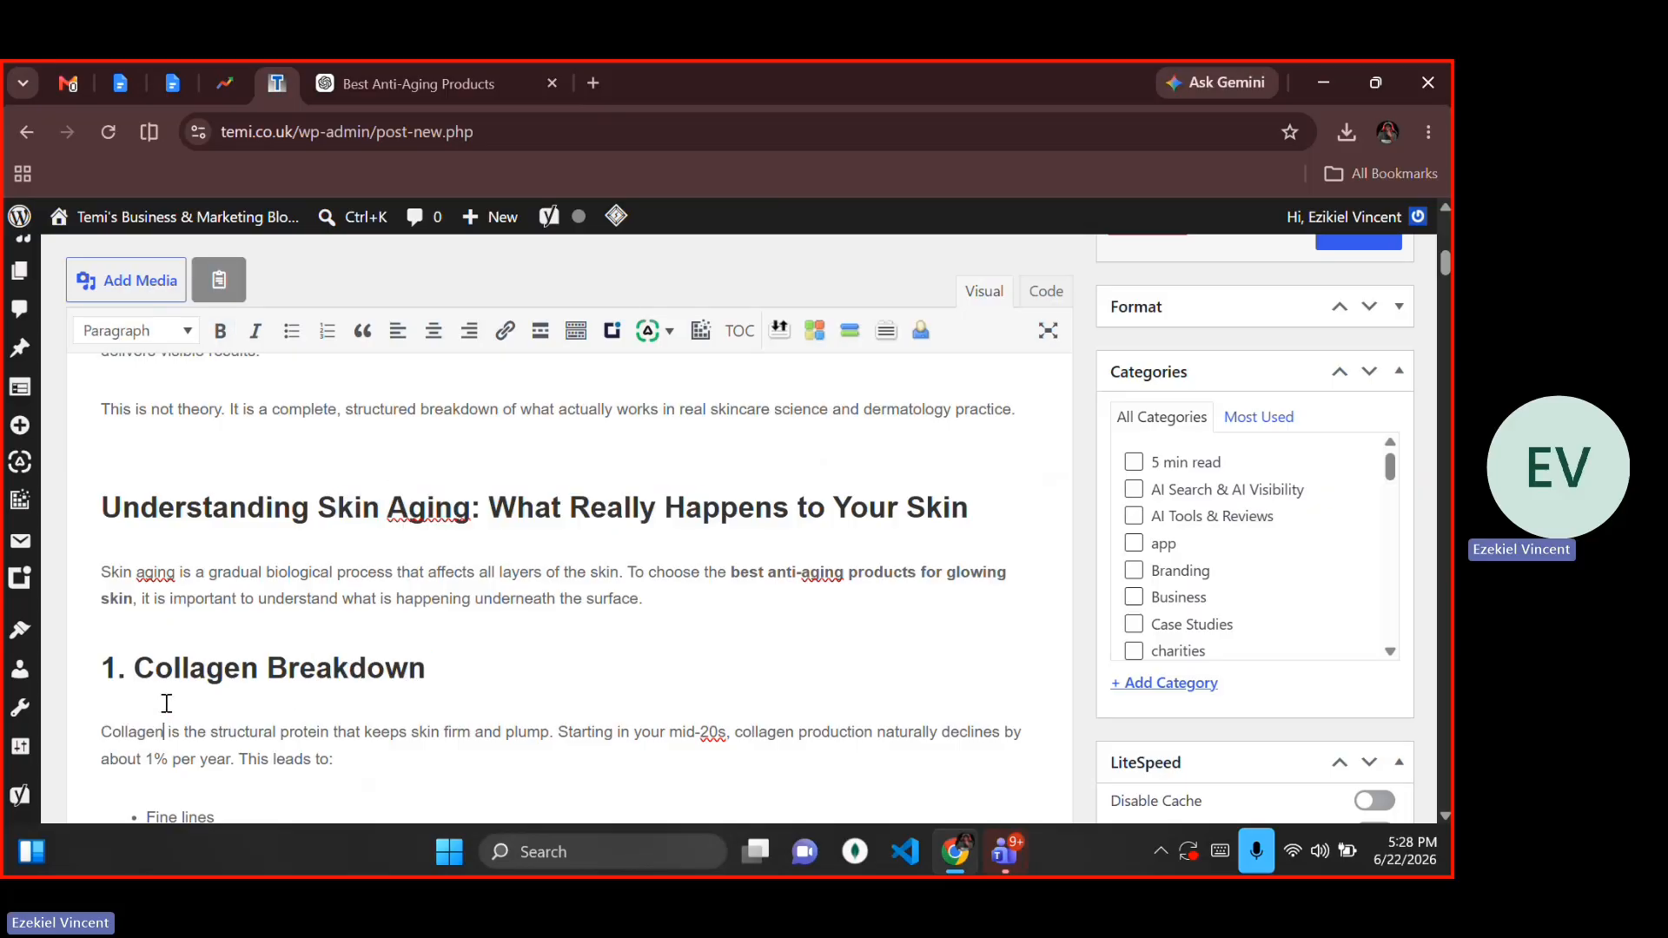
Step: Change the "1. Collagen Breakdown" heading to Heading 3
drag(456, 664, 113, 669)
click(99, 669)
drag(438, 669, 101, 669)
click(151, 334)
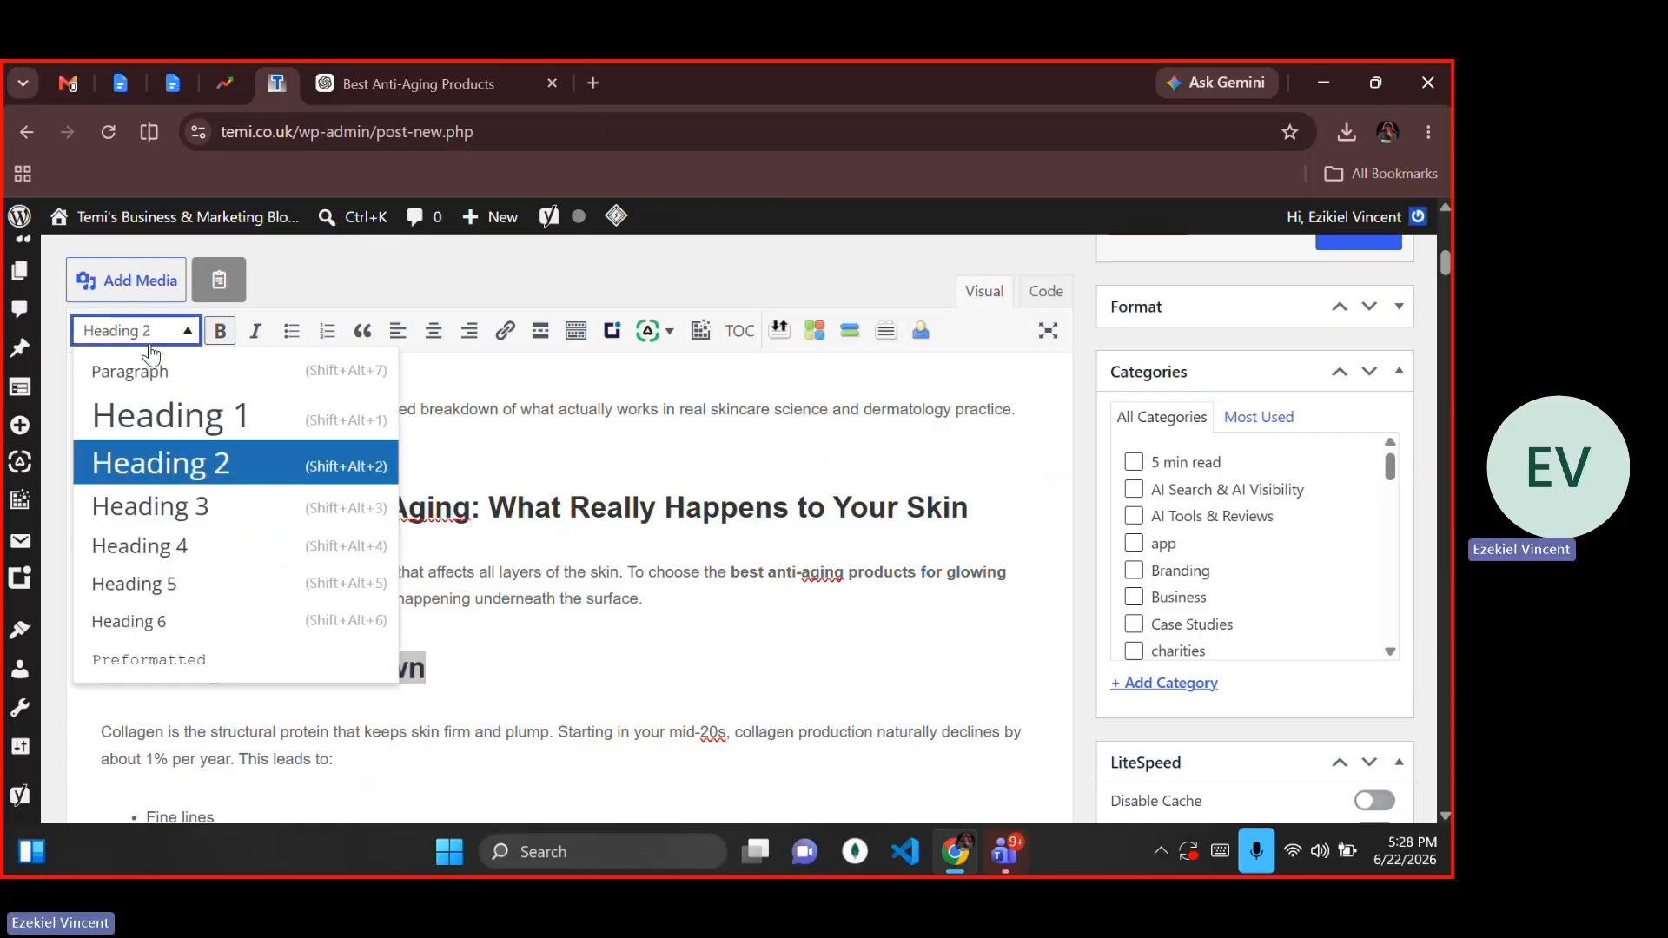
click(356, 512)
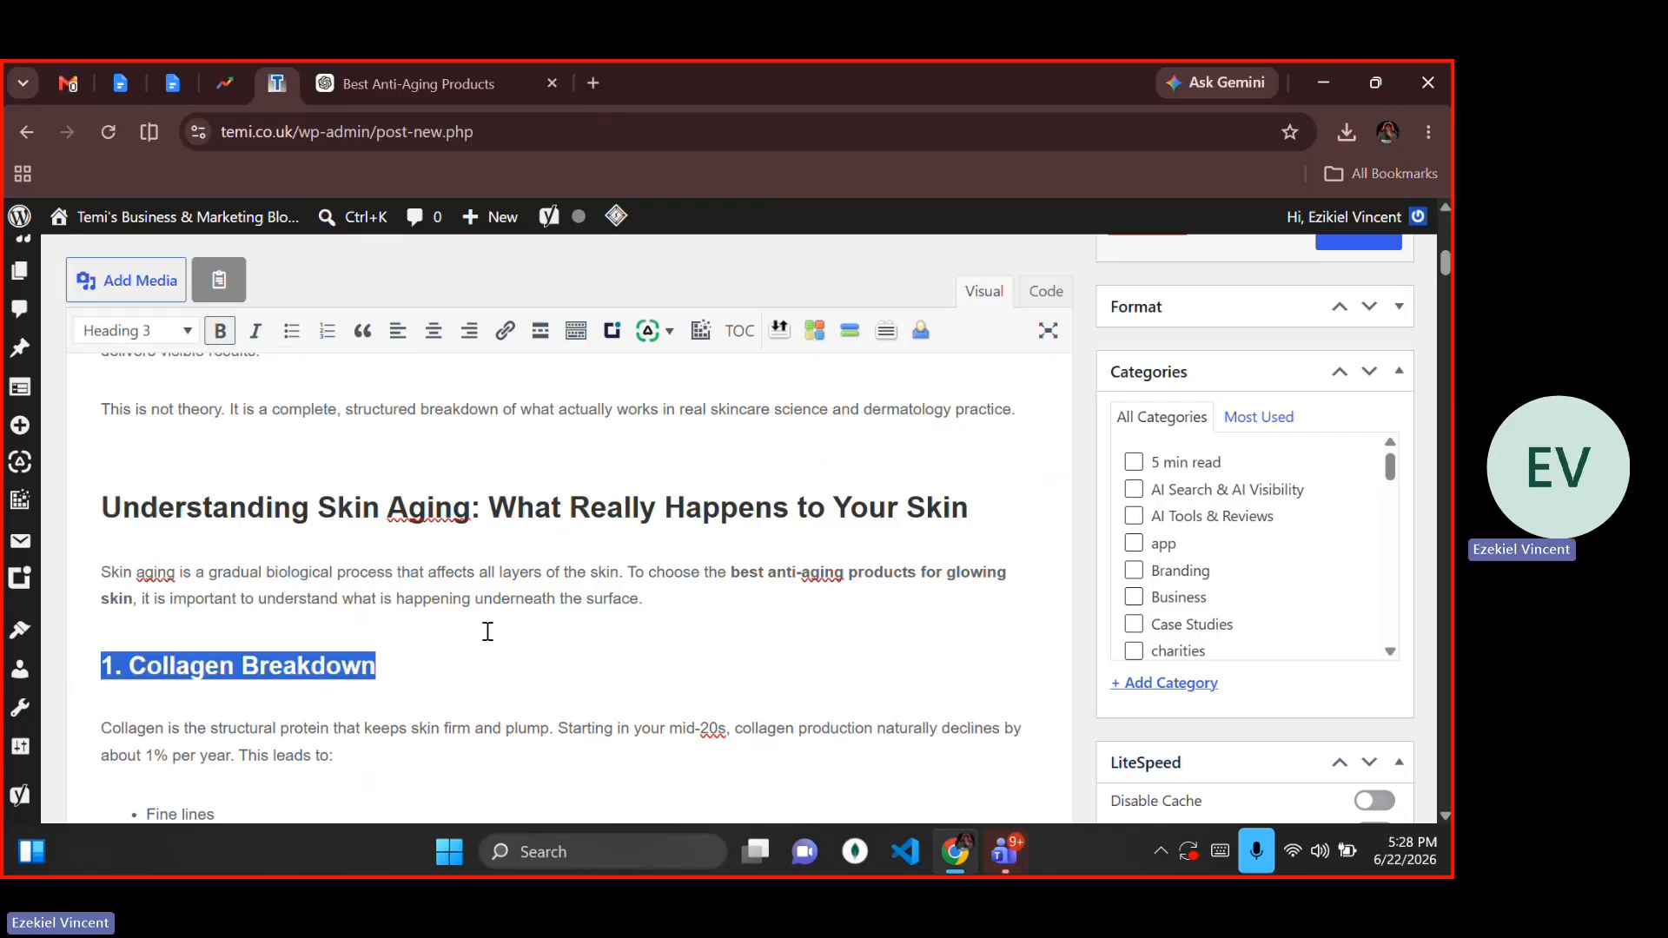
Step: Change the "2. Loss of Elastin" heading to Heading 3
key(Down)
key(Down)
key(Down)
key(Down)
key(Down)
key(Down)
key(Down)
key(Up)
key(shift+Up)
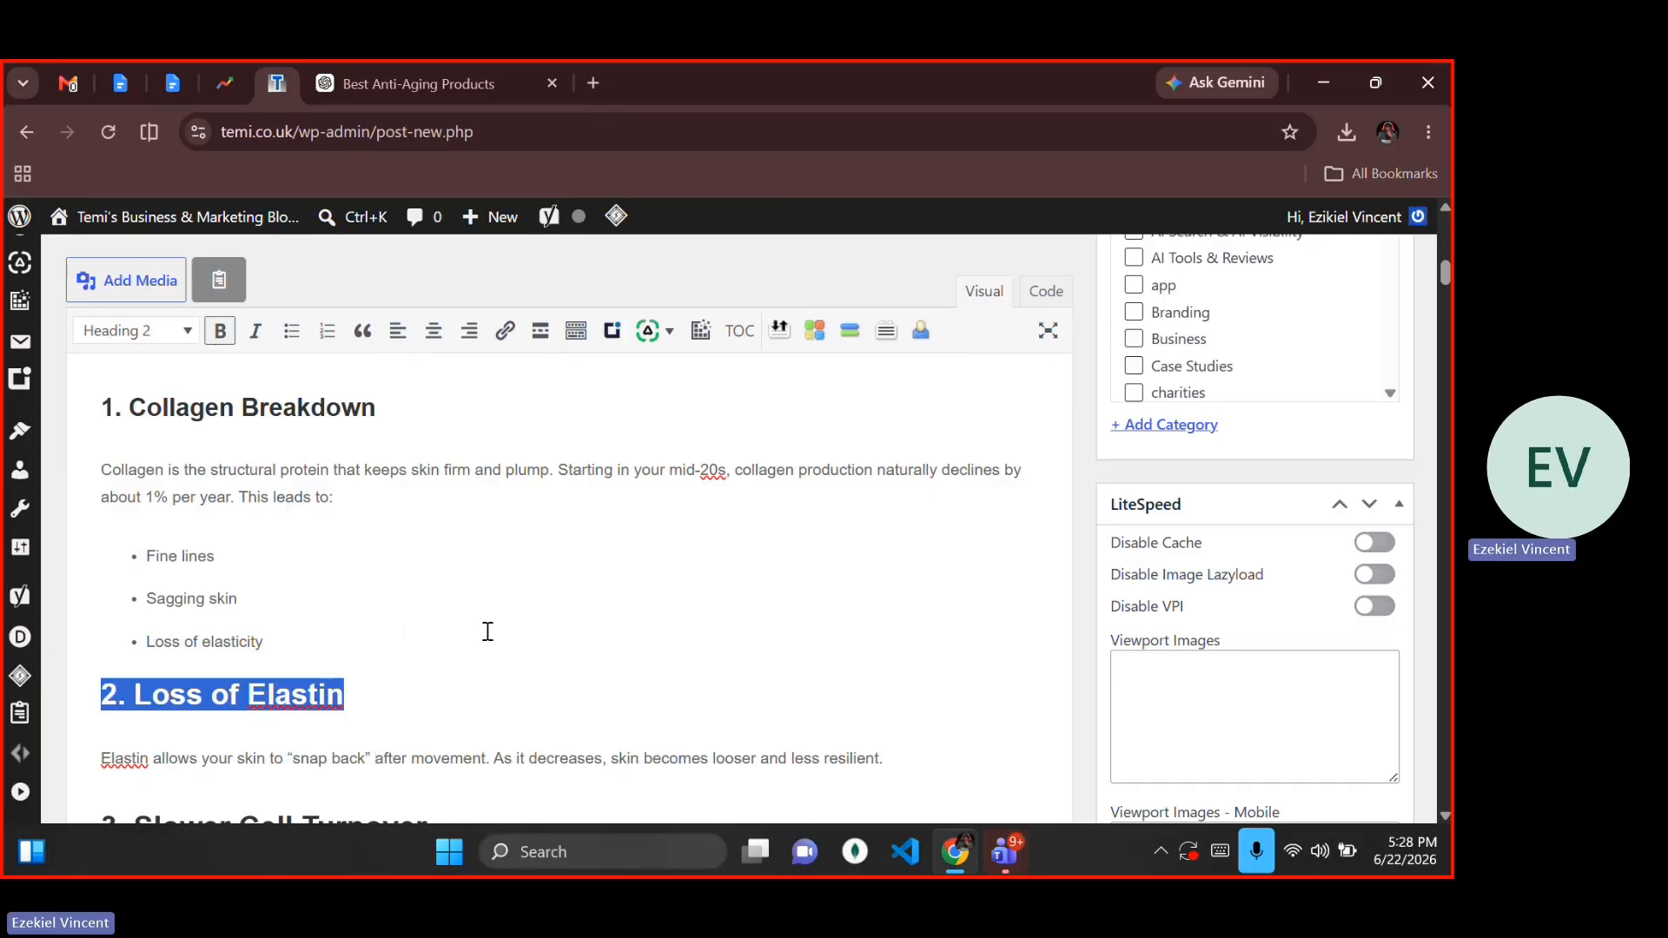
key(Down)
scroll(487, 632, down, 1)
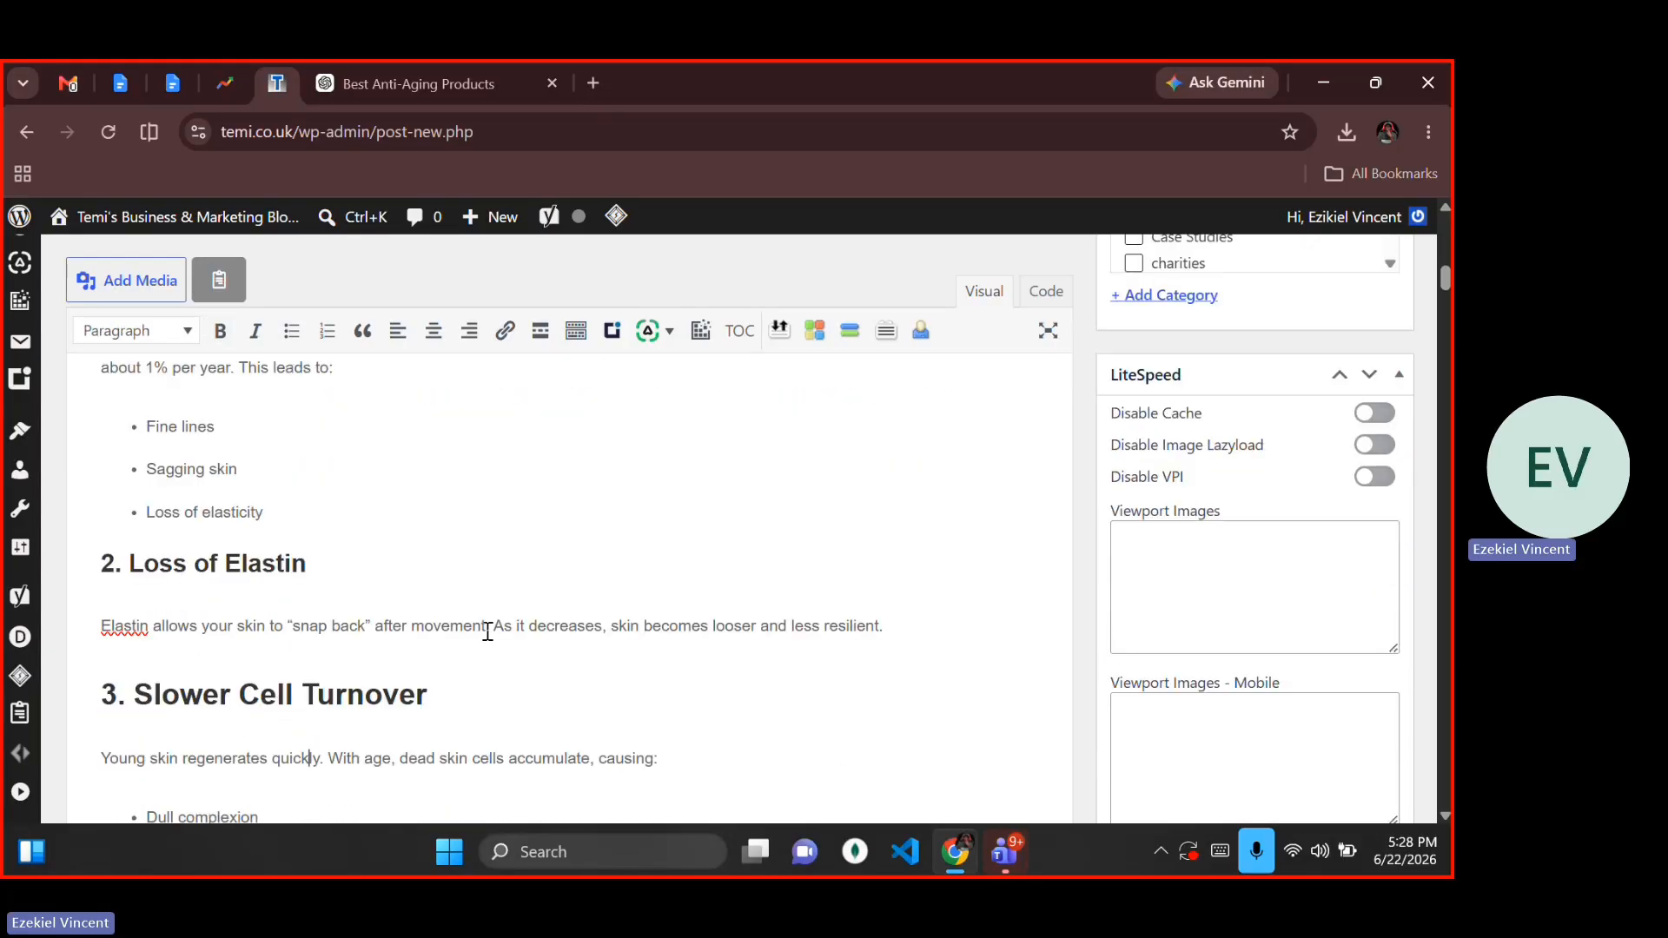
Step: Change the "3. Slower Cell Turnover" heading to Heading 3
key(ctrl+Left)
key(ctrl+Left)
key(ctrl+Left)
key(ctrl+Left)
key(ctrl+Left)
key(Down)
key(shift+End)
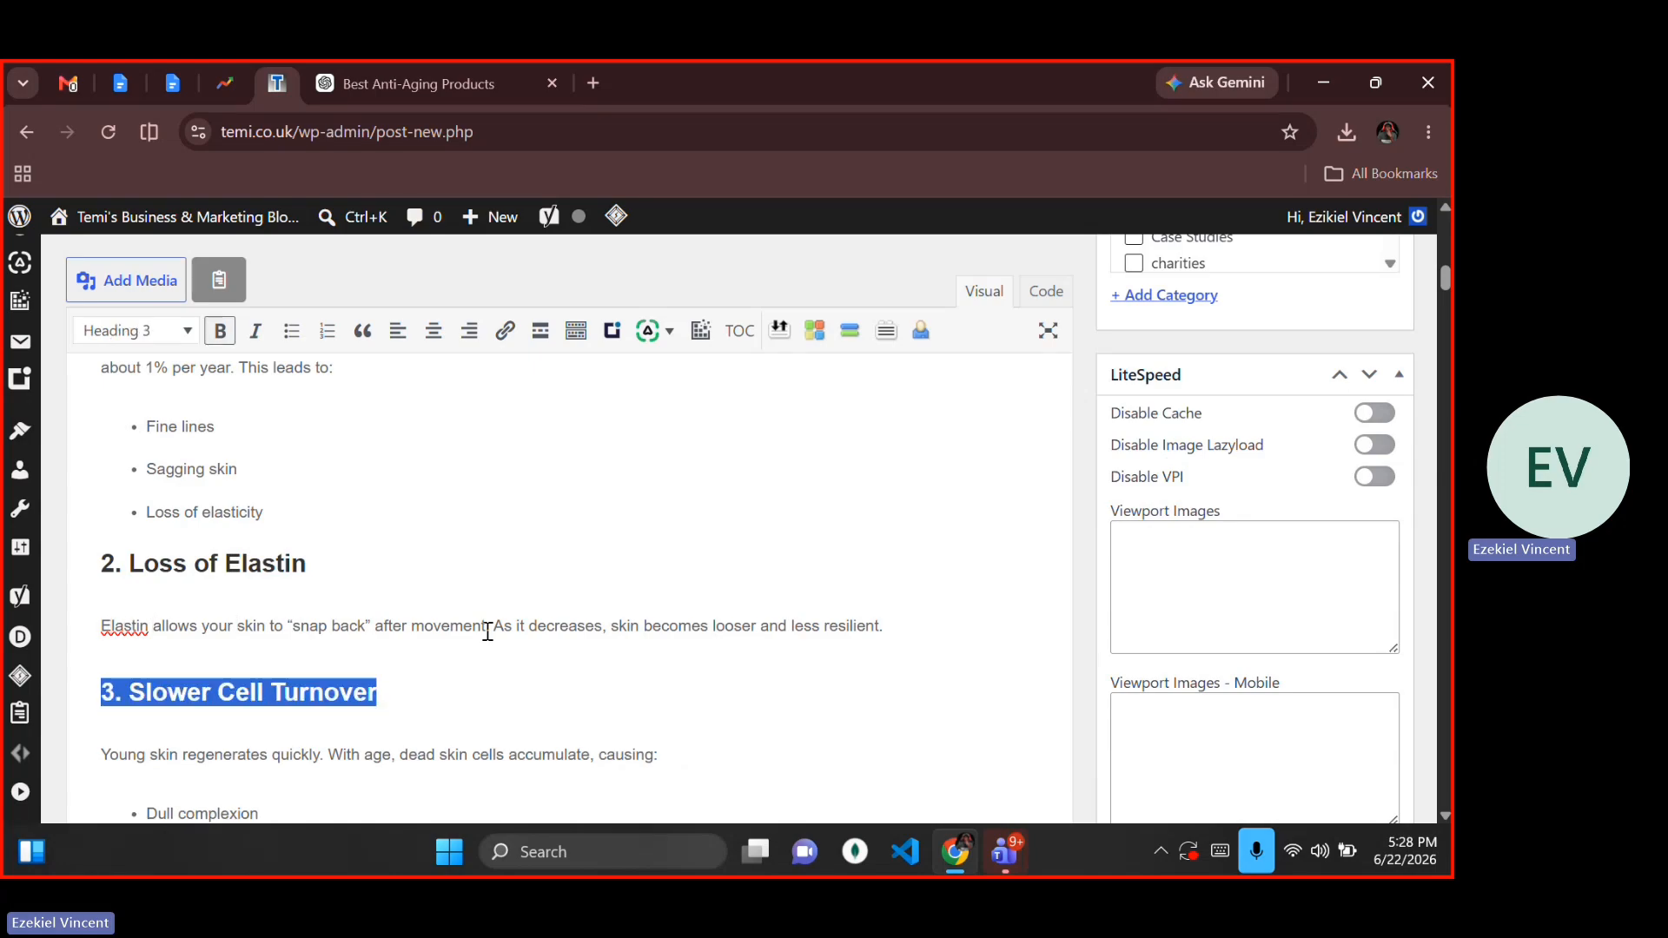
Step: Change the "4. Dehydration and Barrier Weakening" heading to Heading 3
key(Down)
key(Down)
key(Down)
key(Down)
key(Down)
key(Home)
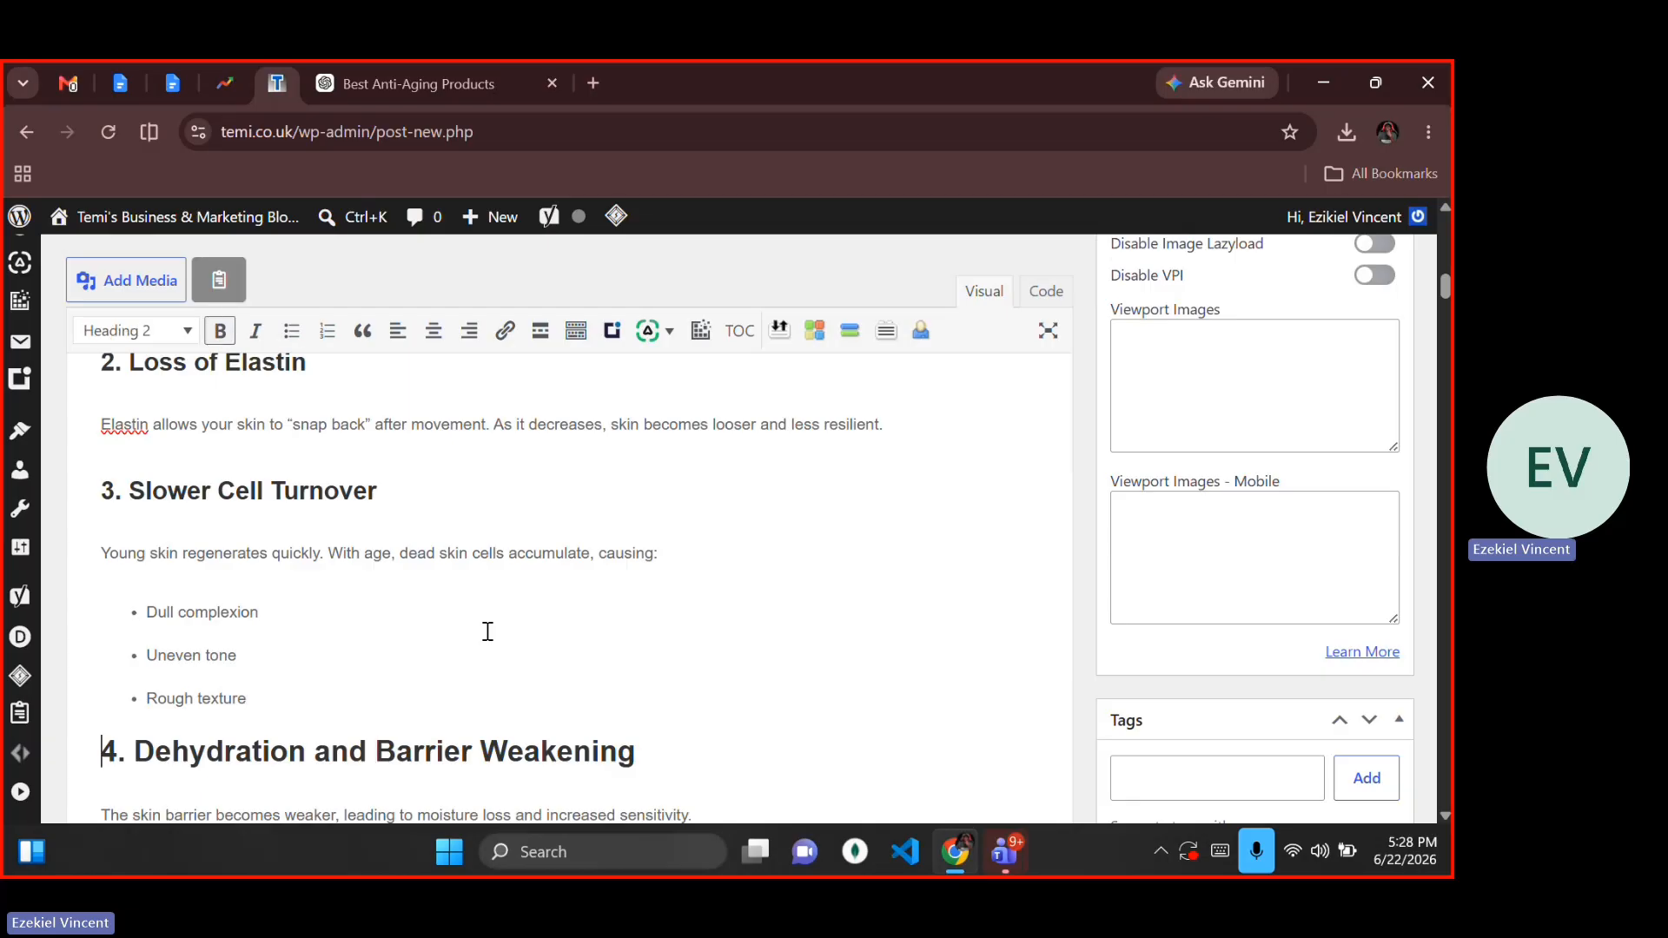
key(shift+End)
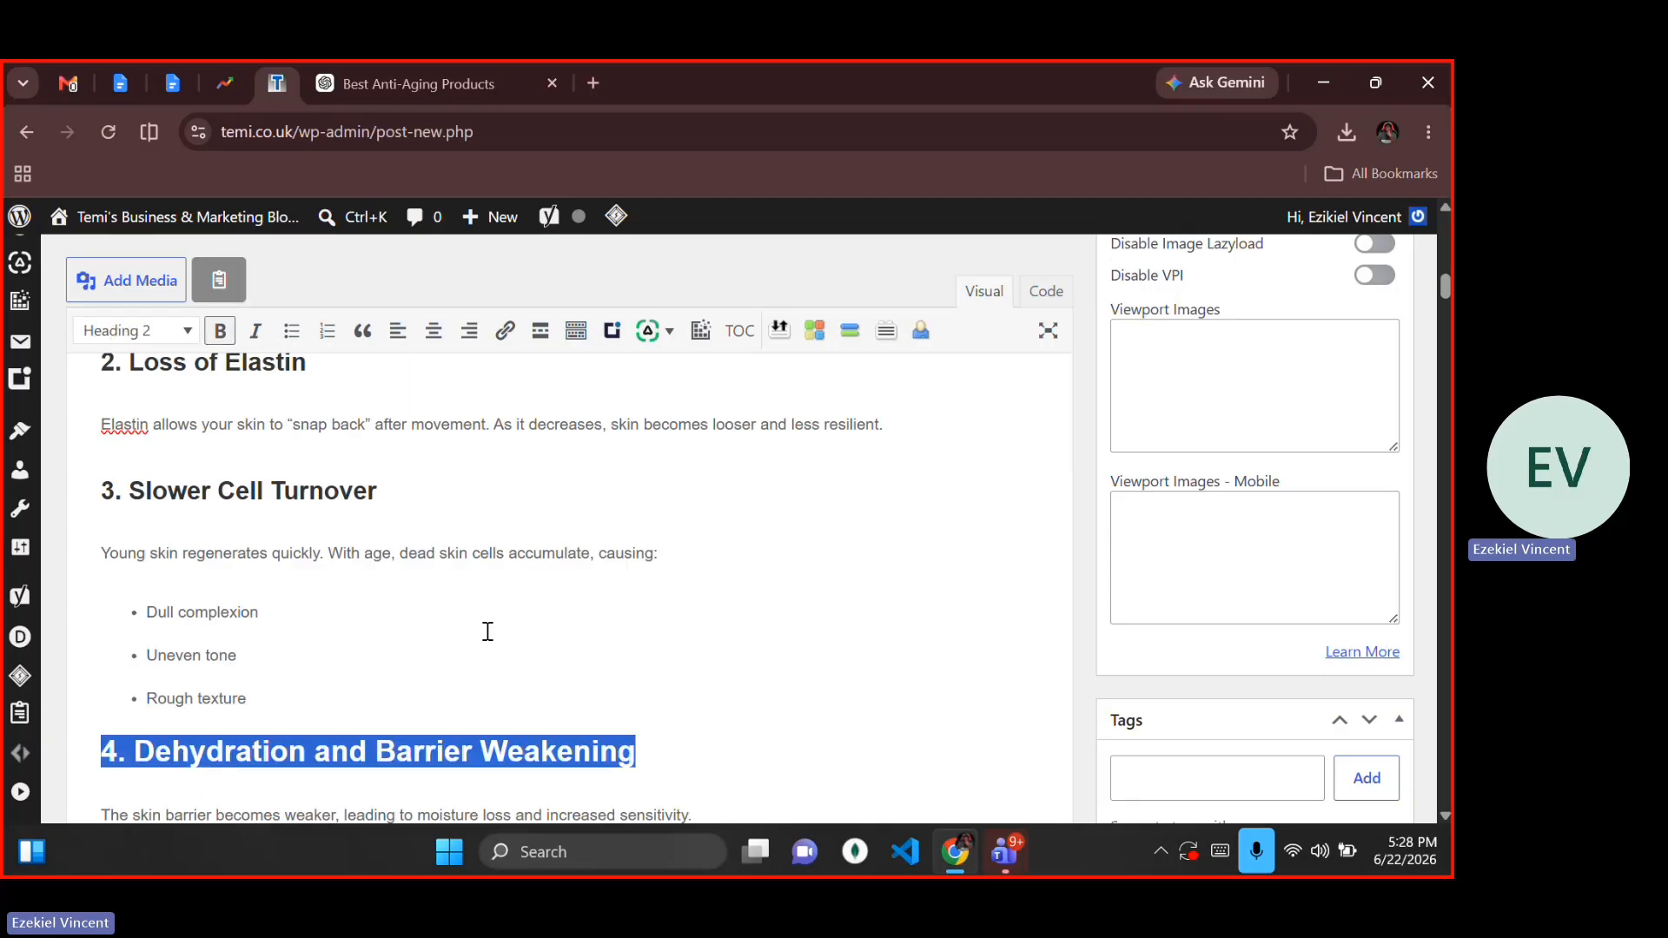
key(alt+shift+3)
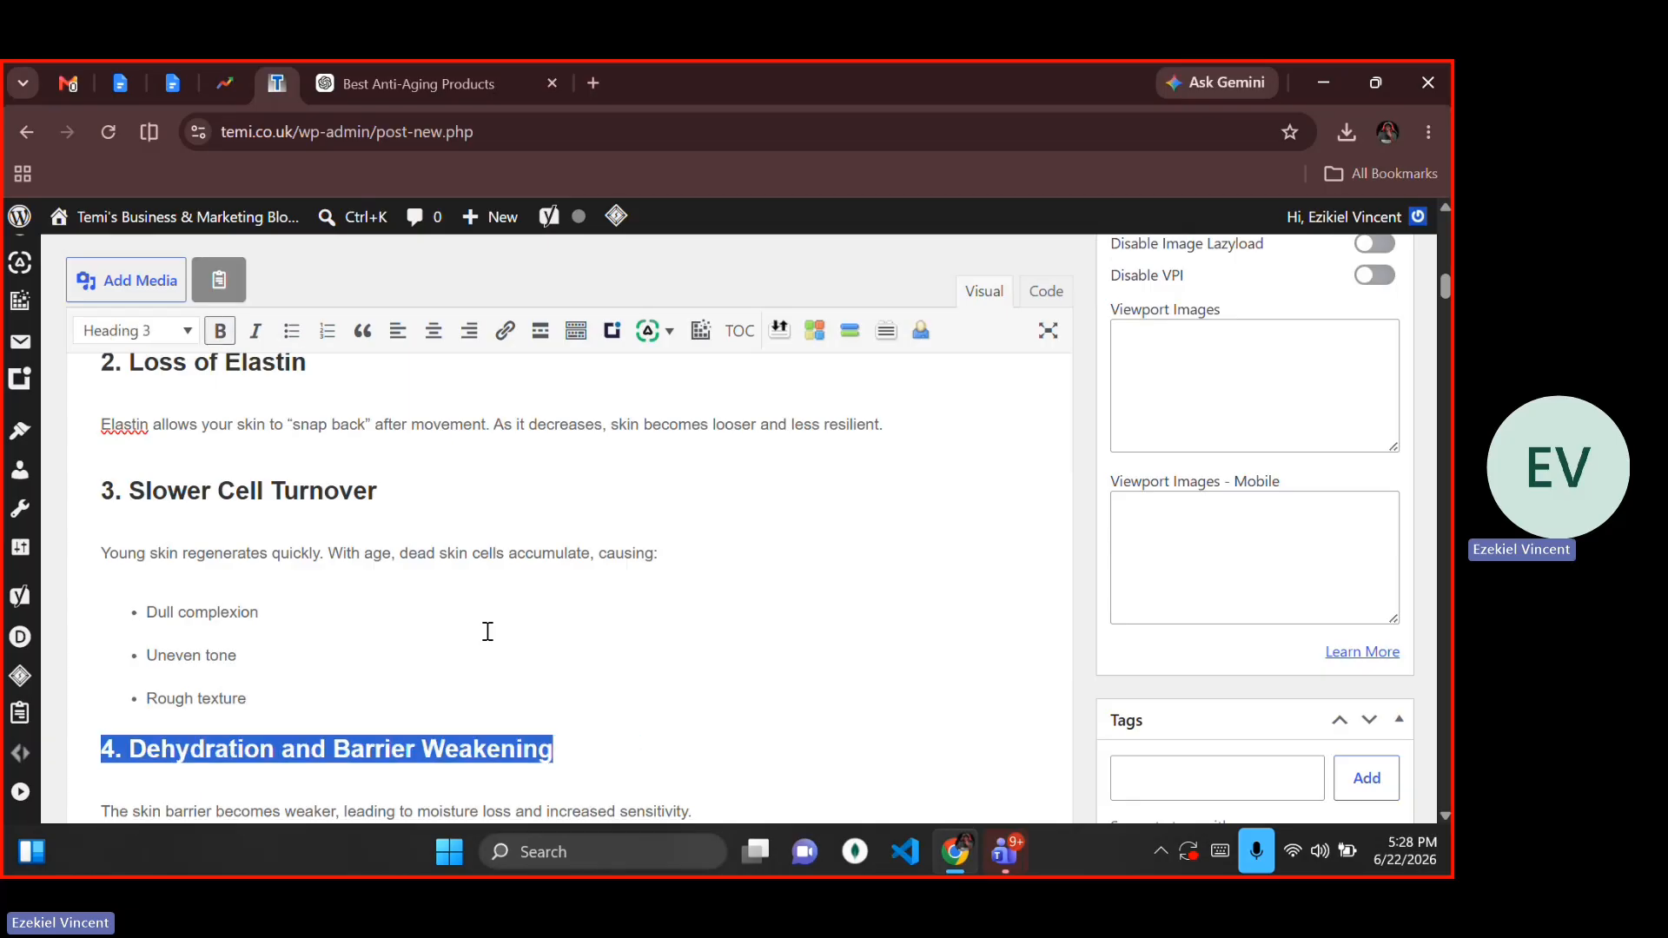
Step: Change the "5. Environmental Damage (Photoaging)" heading to Heading 3
key(Down)
key(Down)
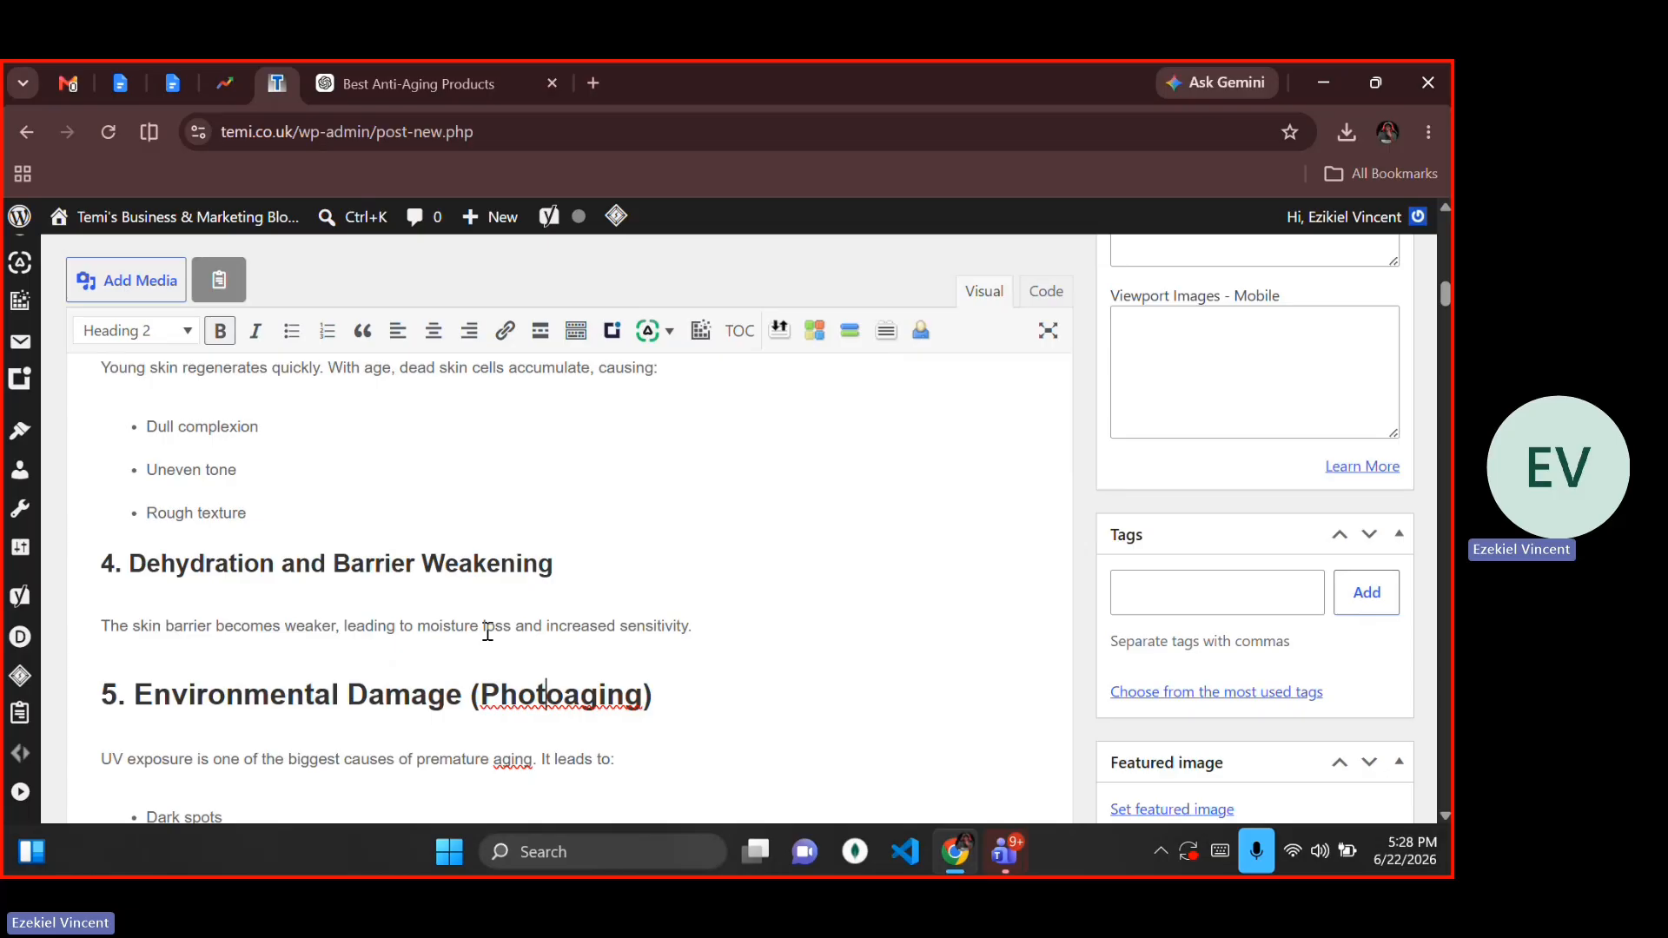
key(Up)
key(Down)
key(End)
key(shift+Up)
key(shift+Right)
key(shift+Right)
key(shift+Right)
key(shift+Right)
key(shift+Right)
key(shift+Right)
key(shift+Right)
key(shift+Right)
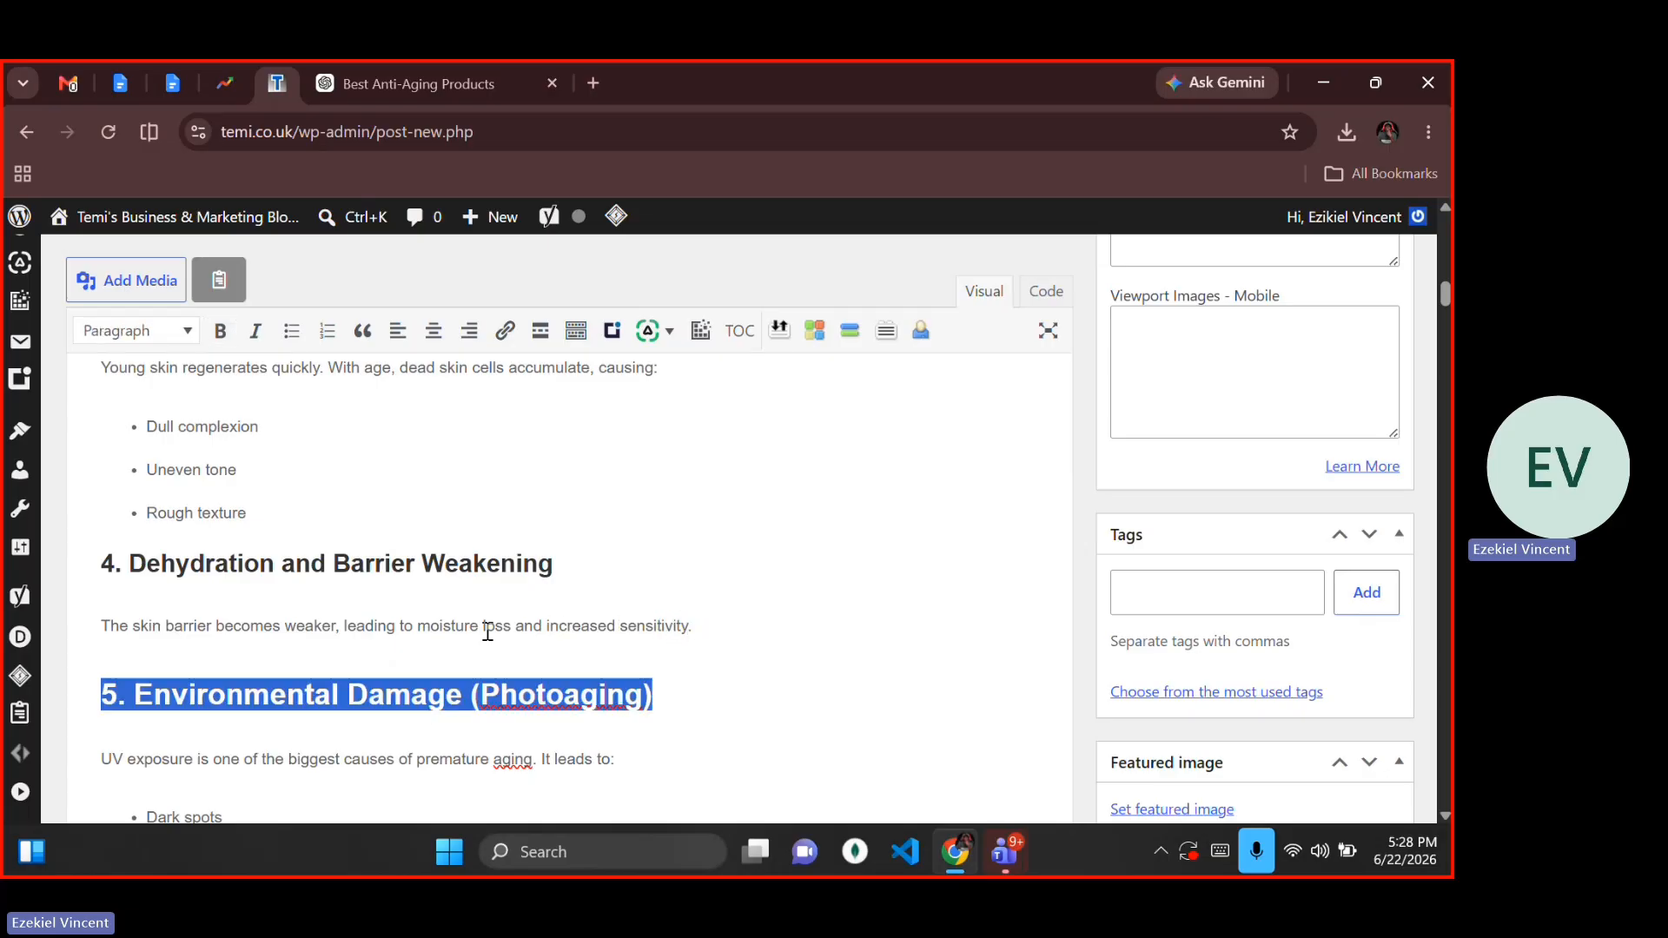
key(shift+Right)
key(shift+Left)
key(alt+shift+3)
Step: Review the numbered subheadings between "2. Loss of Elastin" and "Key Causes of Premature Aging" for consistent heading levels
key(Down)
key(Down)
key(Down)
key(Down)
key(Down)
key(Down)
key(Down)
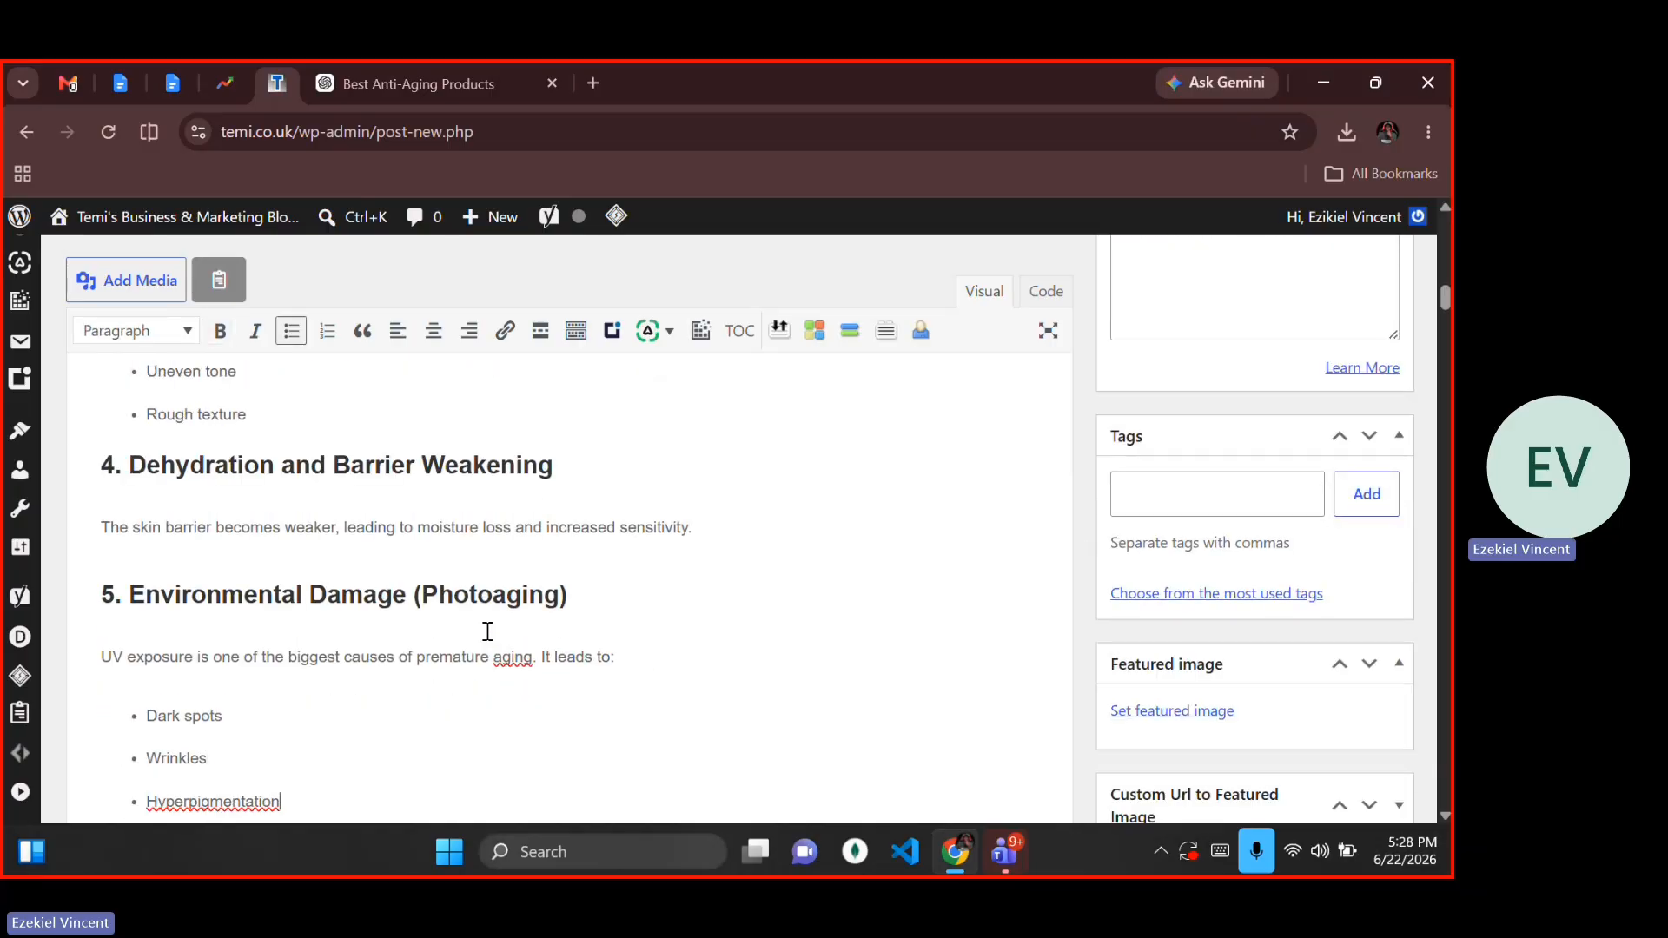
key(Up)
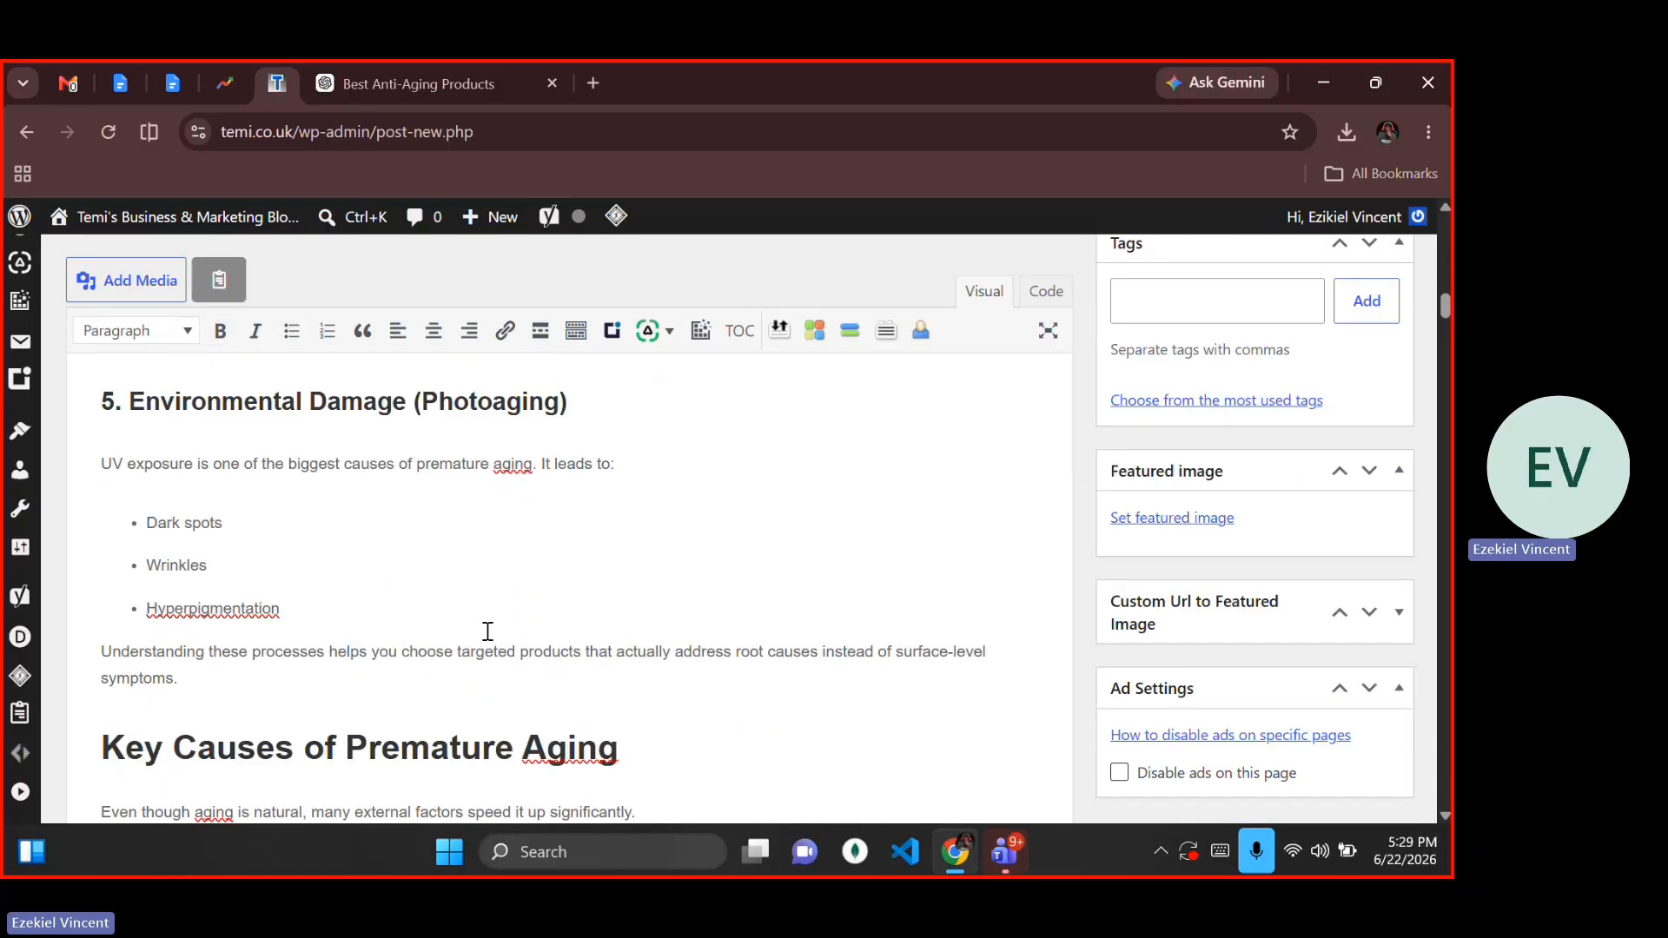
key(Up)
key(Up)
key(Up)
key(Up)
key(Up)
key(Up)
key(Up)
key(Up)
key(Up)
key(Up)
key(Up)
key(Up)
key(Up)
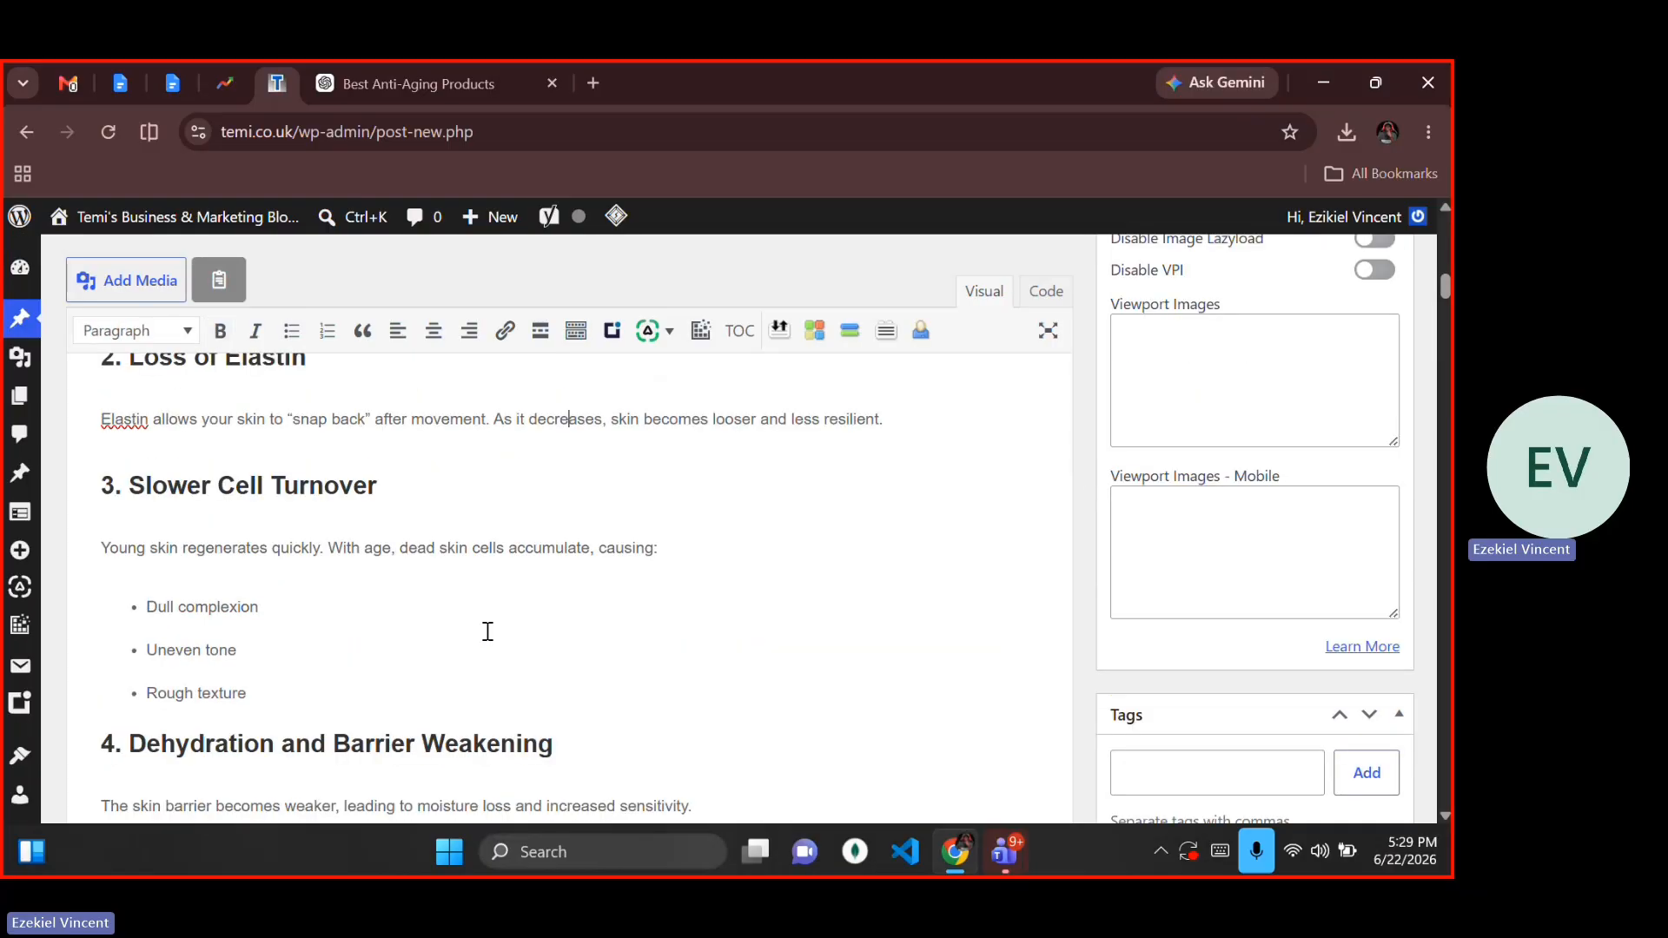
Step: Change the "Key Causes of Premature Aging" heading to Heading 2
key(Down)
key(Down)
key(Down)
key(Down)
key(Down)
key(Down)
key(Down)
key(Down)
key(Down)
key(Down)
key(Down)
key(Down)
key(Down)
key(Down)
key(Down)
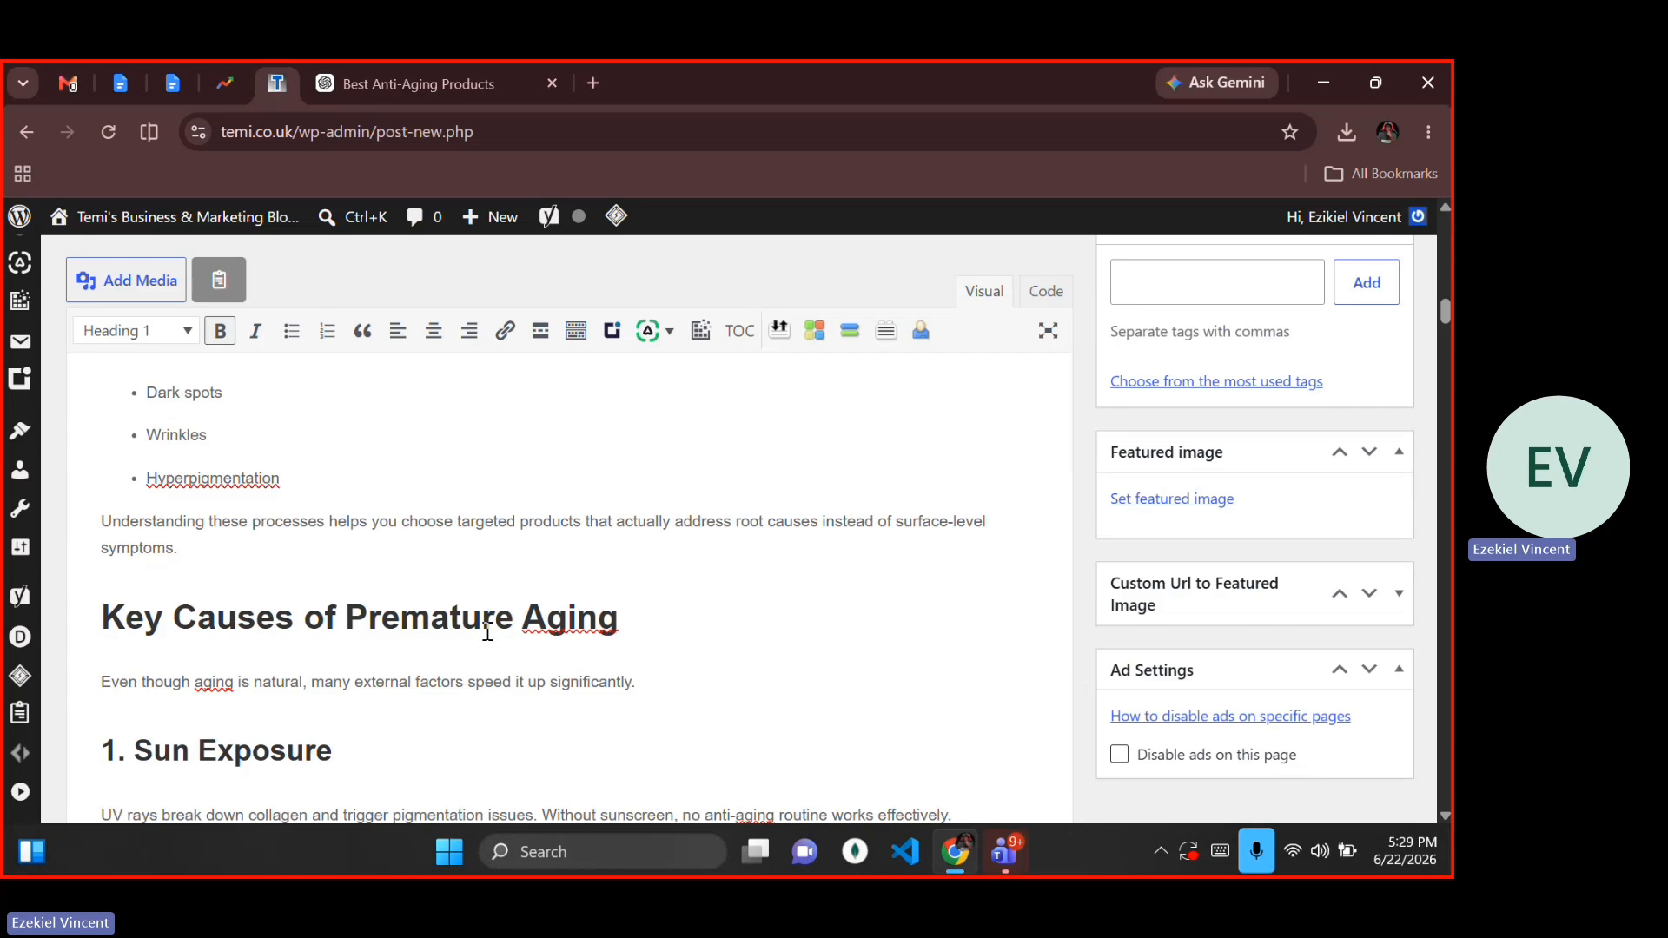
key(shift+End)
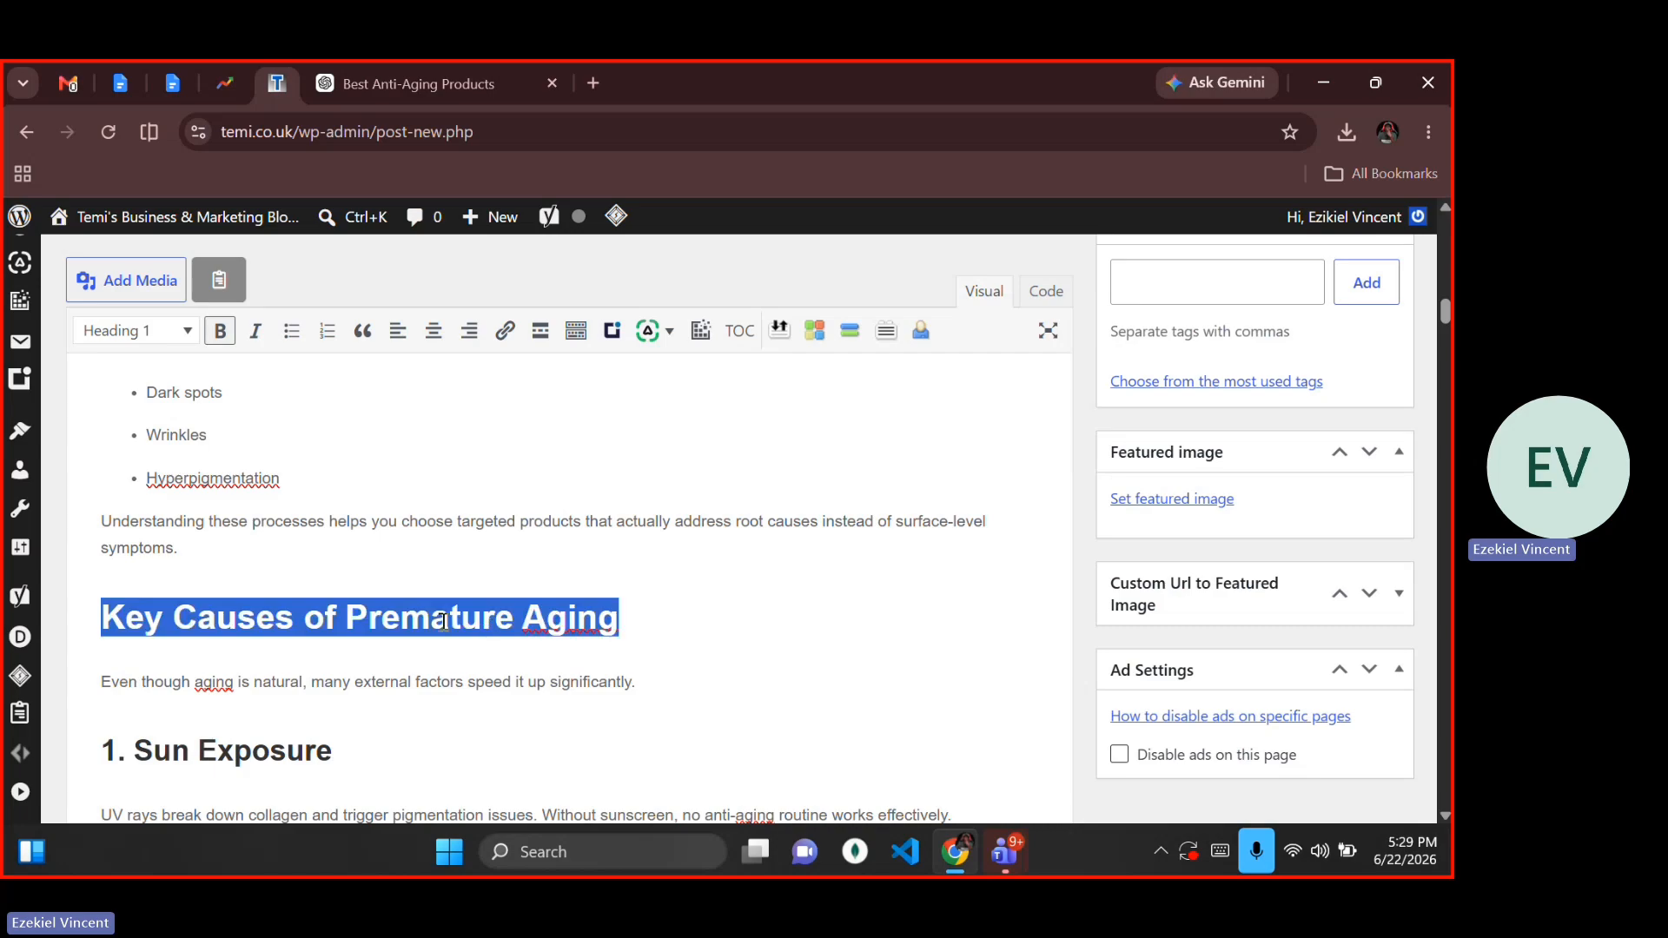
click(372, 601)
click(624, 607)
drag(625, 607, 19, 634)
key(alt+shift+2)
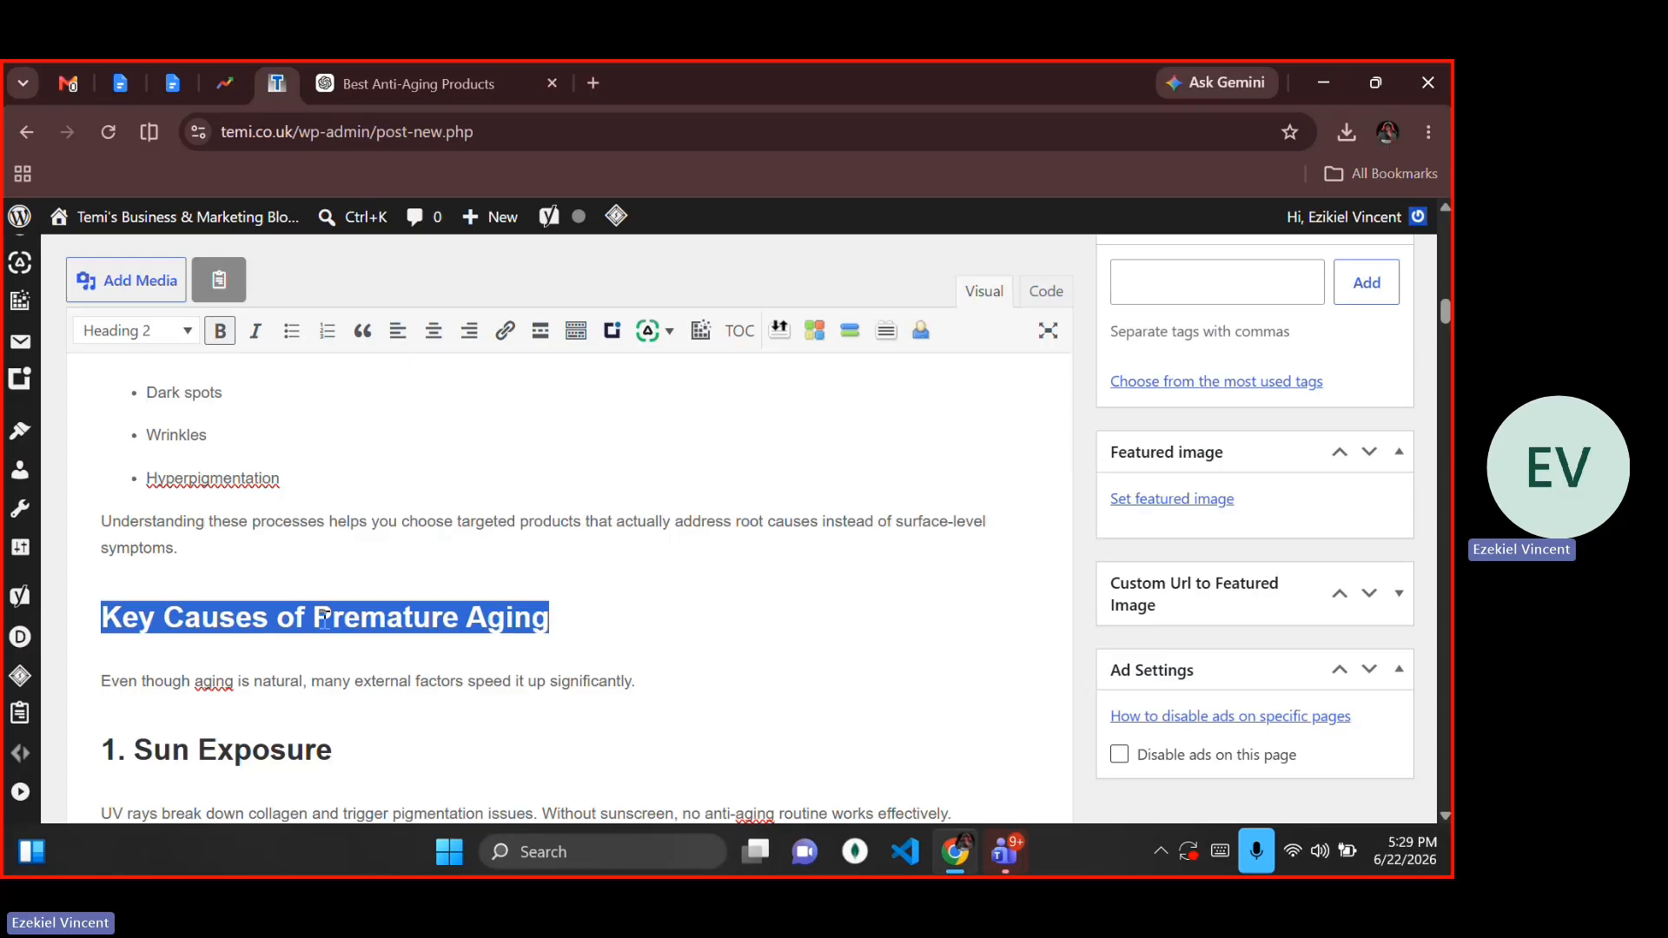
Step: Change the "1. Sun Exposure" heading under "Key Causes of Premature Aging" to Heading 3
key(Left)
key(Down)
key(Down)
scroll(324, 618, down, 2)
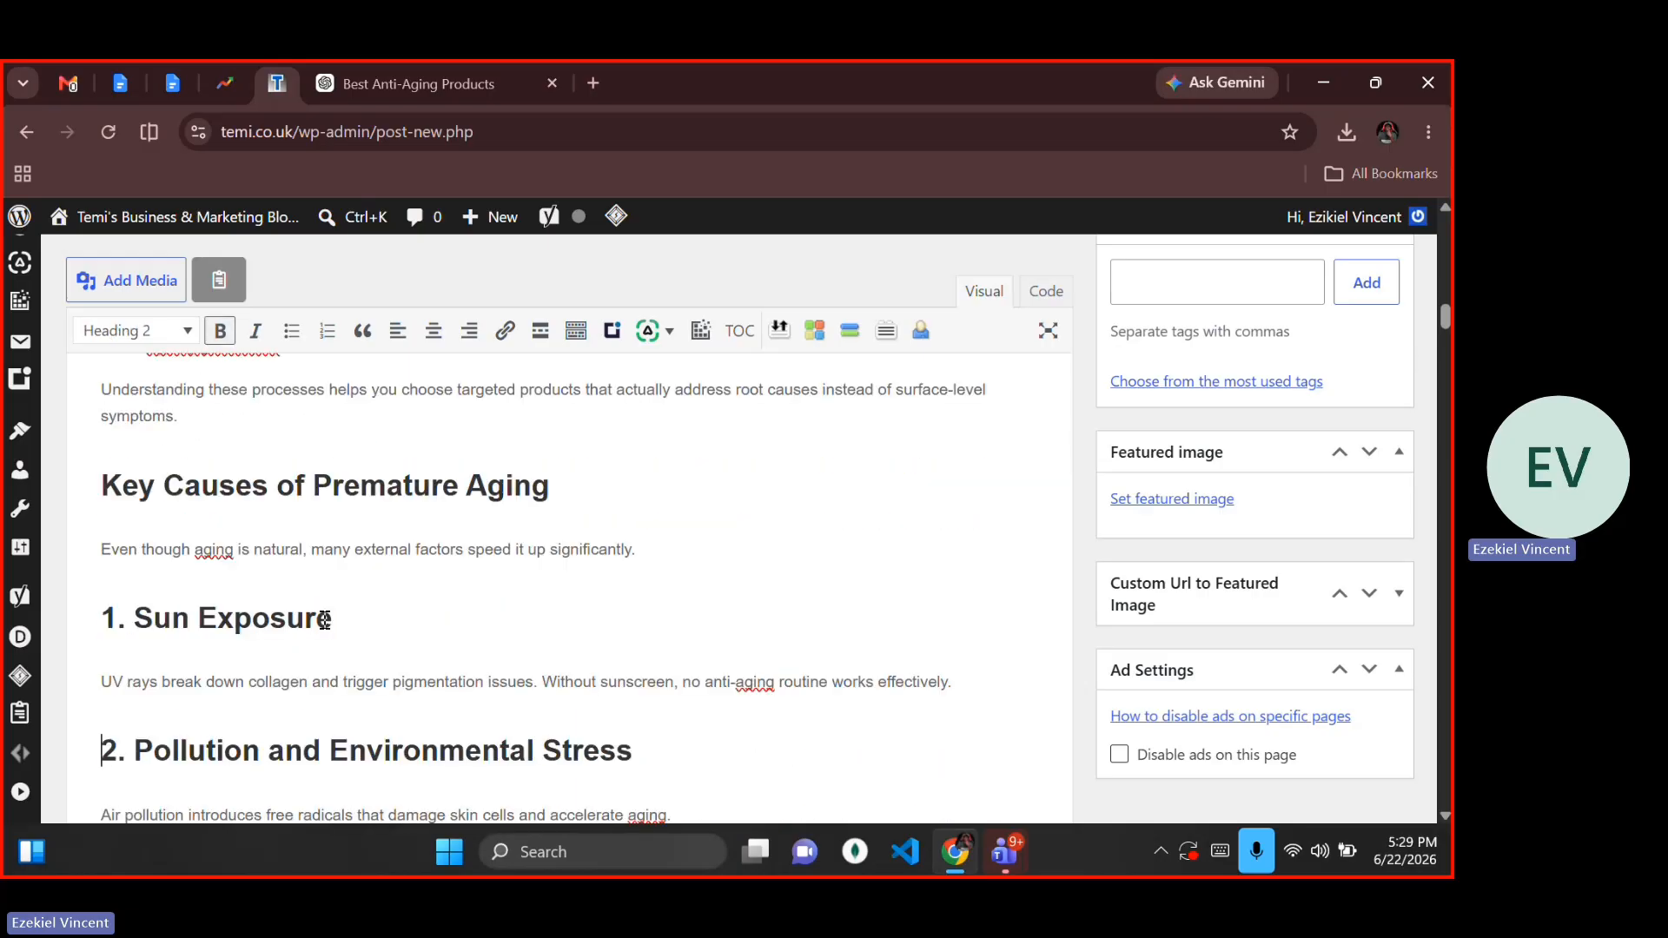
key(shift+End)
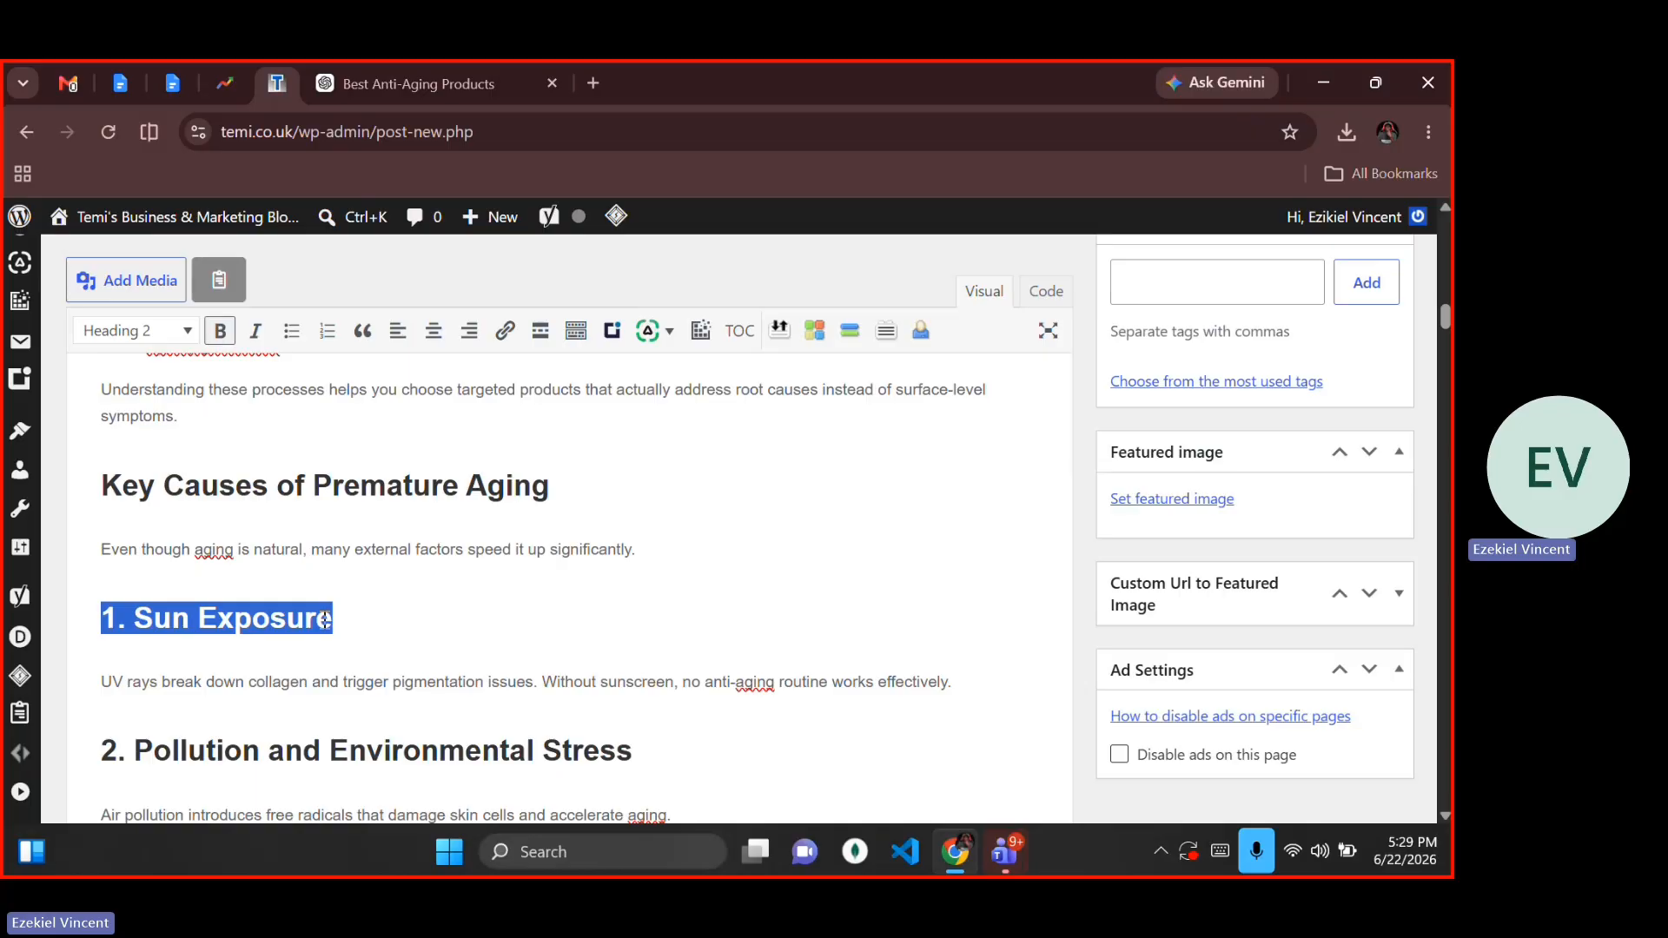
key(alt+shift+3)
Step: Change the "2. Pollution and Environmental Stress" heading to Heading 3
key(Down)
key(Down)
key(Down)
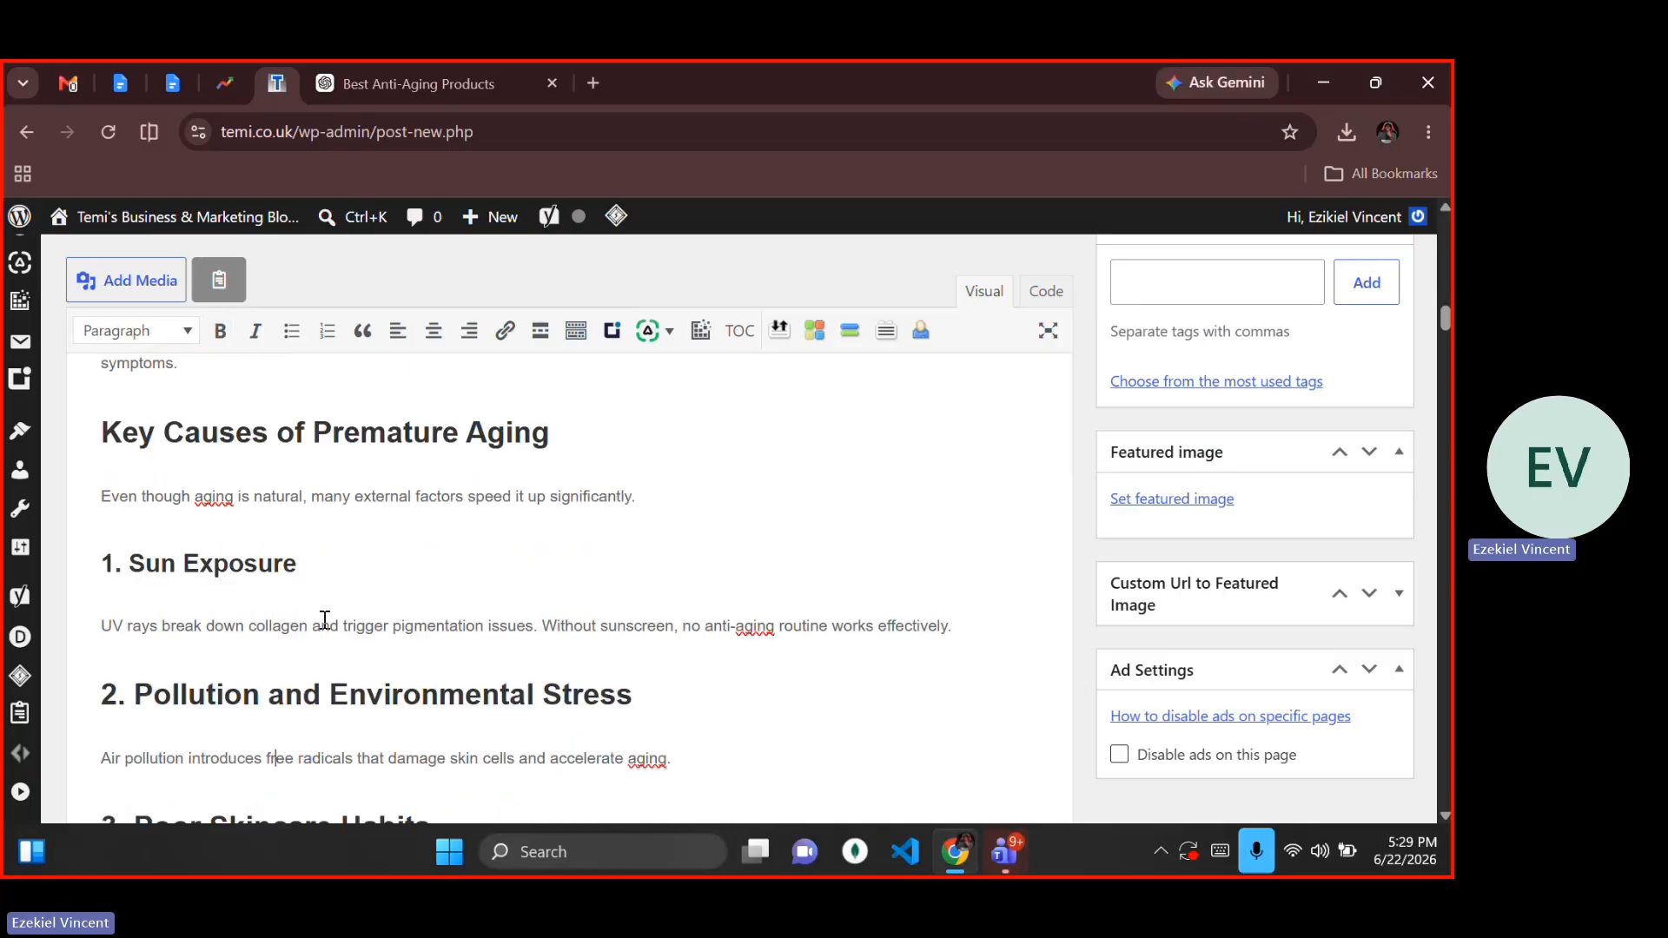
key(Left)
key(Left)
key(Left)
key(Left)
key(Left)
key(Left)
key(Left)
key(Left)
key(Left)
key(Left)
key(Left)
key(Left)
key(Left)
key(Left)
key(Left)
key(Left)
key(Left)
key(Left)
key(Left)
key(Left)
key(Up)
key(Left)
key(Left)
key(Left)
key(Home)
key(shift+End)
key(alt+shift+3)
Step: Change the "3. Poor Skincare Habits" heading to Heading 3
key(Down)
key(Down)
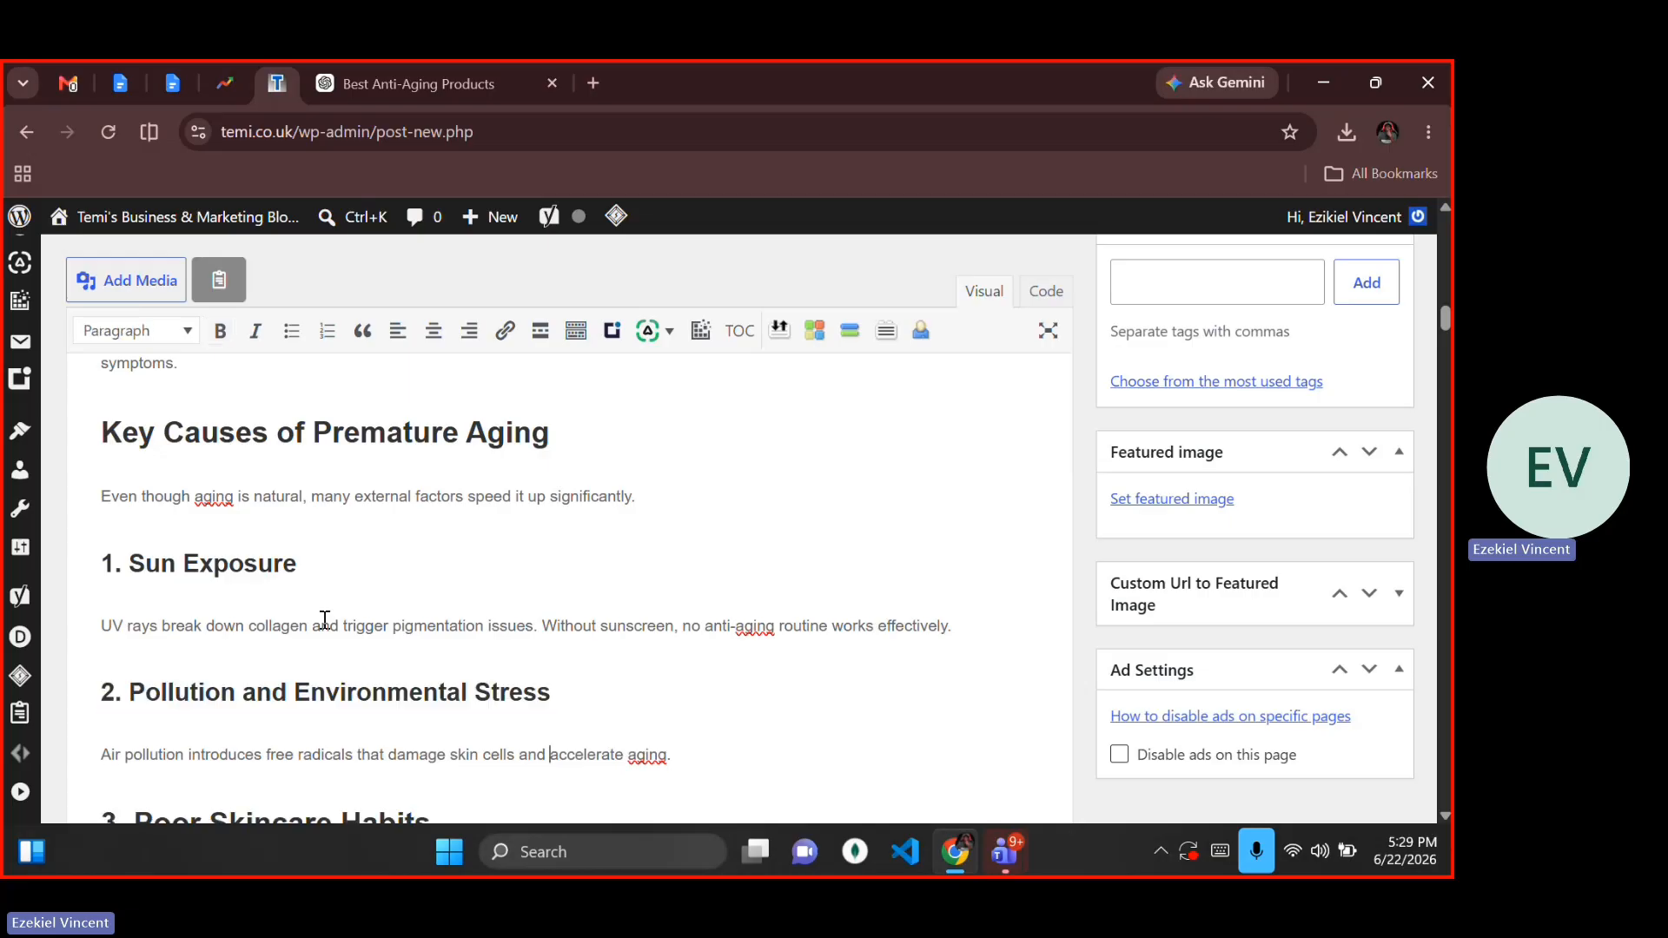
key(shift+Up)
key(shift+Right)
key(shift+Right)
key(shift+Right)
key(shift+Right)
key(shift+Right)
key(shift+Right)
key(shift+Right)
key(shift+Right)
key(shift+Right)
key(shift+Right)
key(shift+Right)
key(shift+Right)
key(shift+Right)
key(shift+Right)
key(shift+Right)
key(shift+Right)
key(shift+Right)
key(shift+Right)
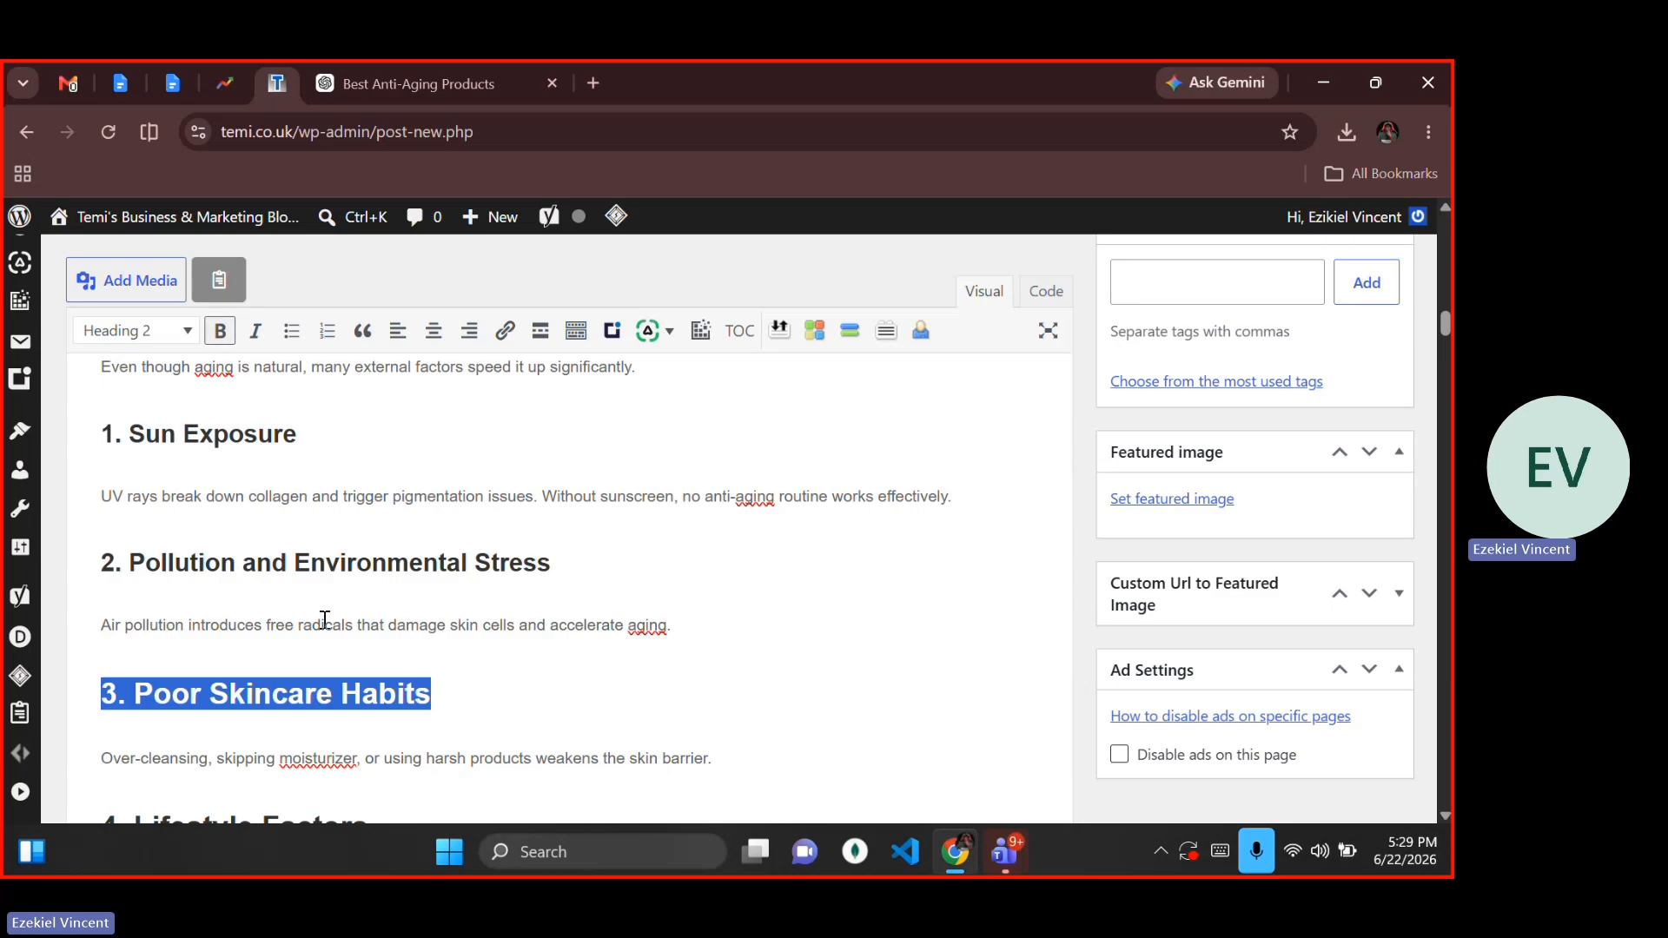
key(alt+shift+3)
Step: Try to apply Heading 3 to "4. Lifestyle Factors" with a selection extended from the preceding paragraph, and undo it
key(Down)
key(Down)
key(shift+Up)
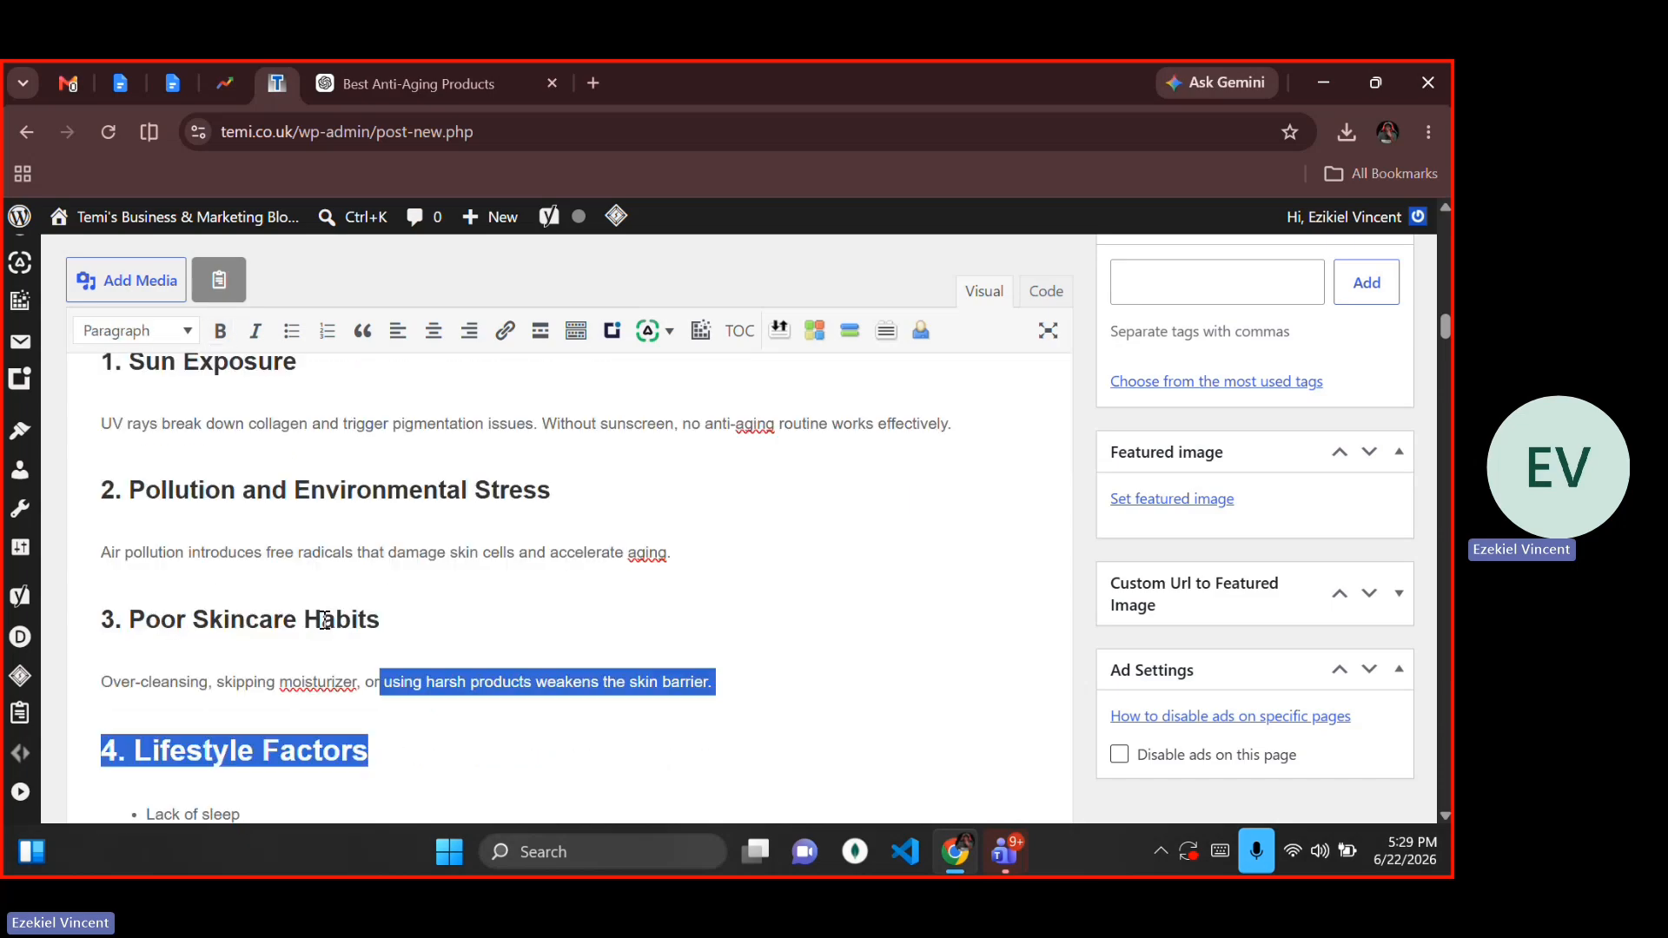
key(shift+Right)
key(shift+Right)
key(shift+Right)
key(shift+Right)
key(shift+Right)
key(shift+Right)
key(shift+Right)
key(shift+Right)
key(shift+Right)
key(shift+Right)
key(shift+Right)
key(shift+Right)
key(shift+Right)
key(shift+Right)
key(shift+Right)
key(shift+Right)
key(shift+Right)
key(shift+Right)
key(shift+Right)
key(shift+Right)
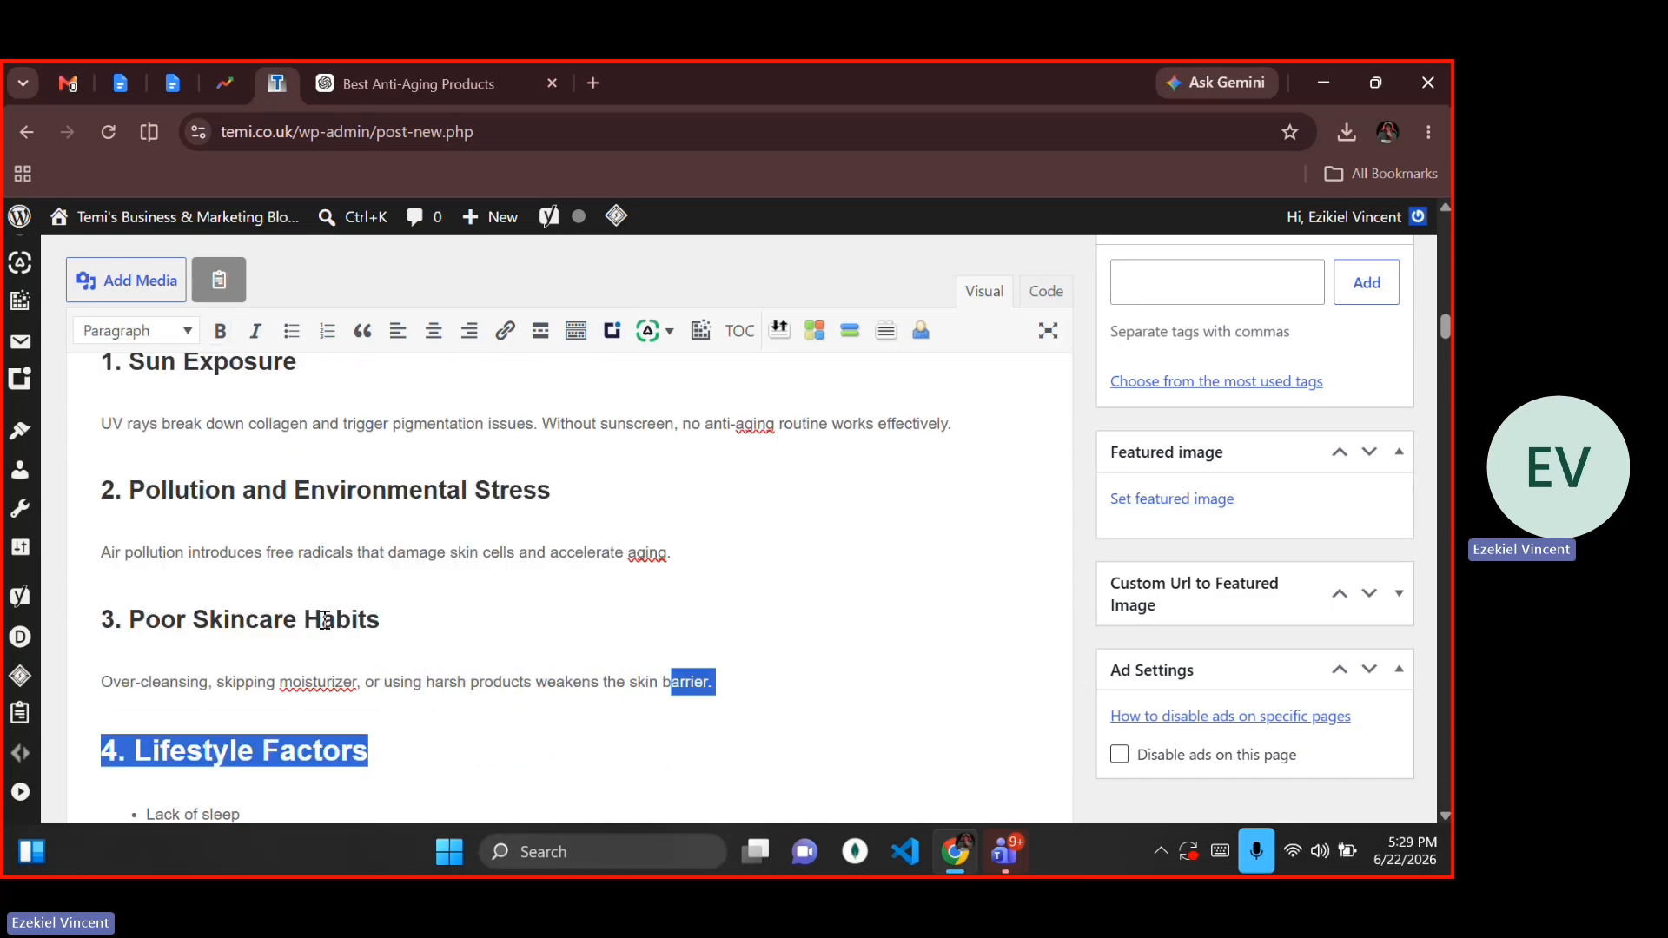
key(shift+Right)
key(shift+Right)
key(shift+Right)
key(alt+shift+3)
key(ctrl+z)
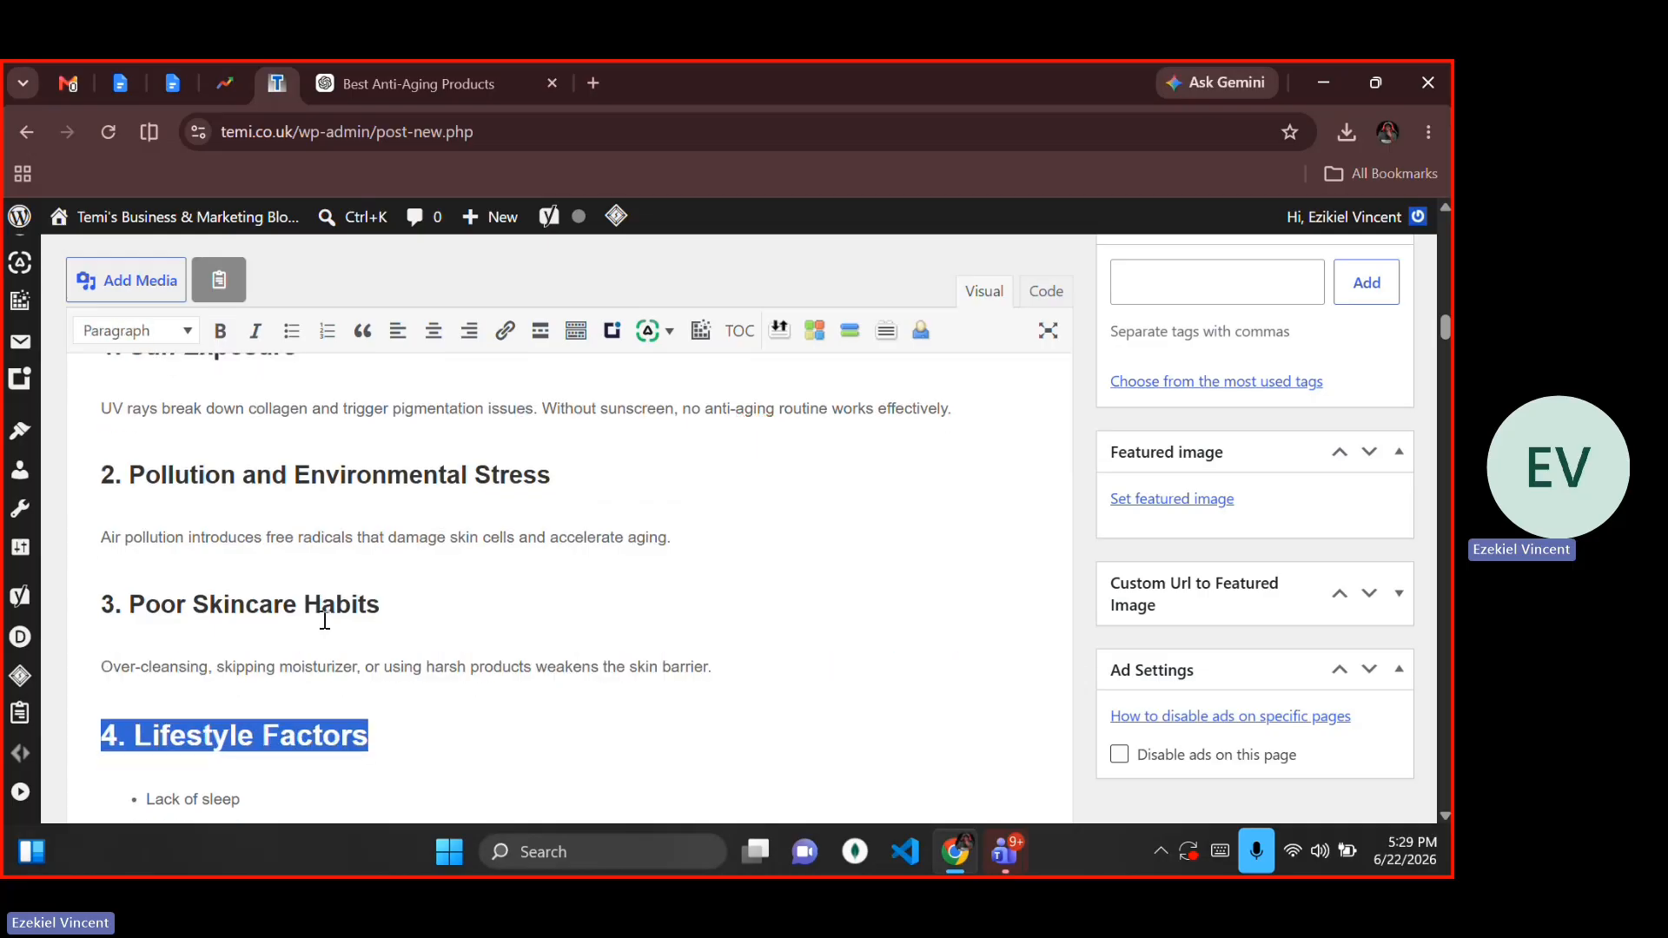
key(alt+shift+3)
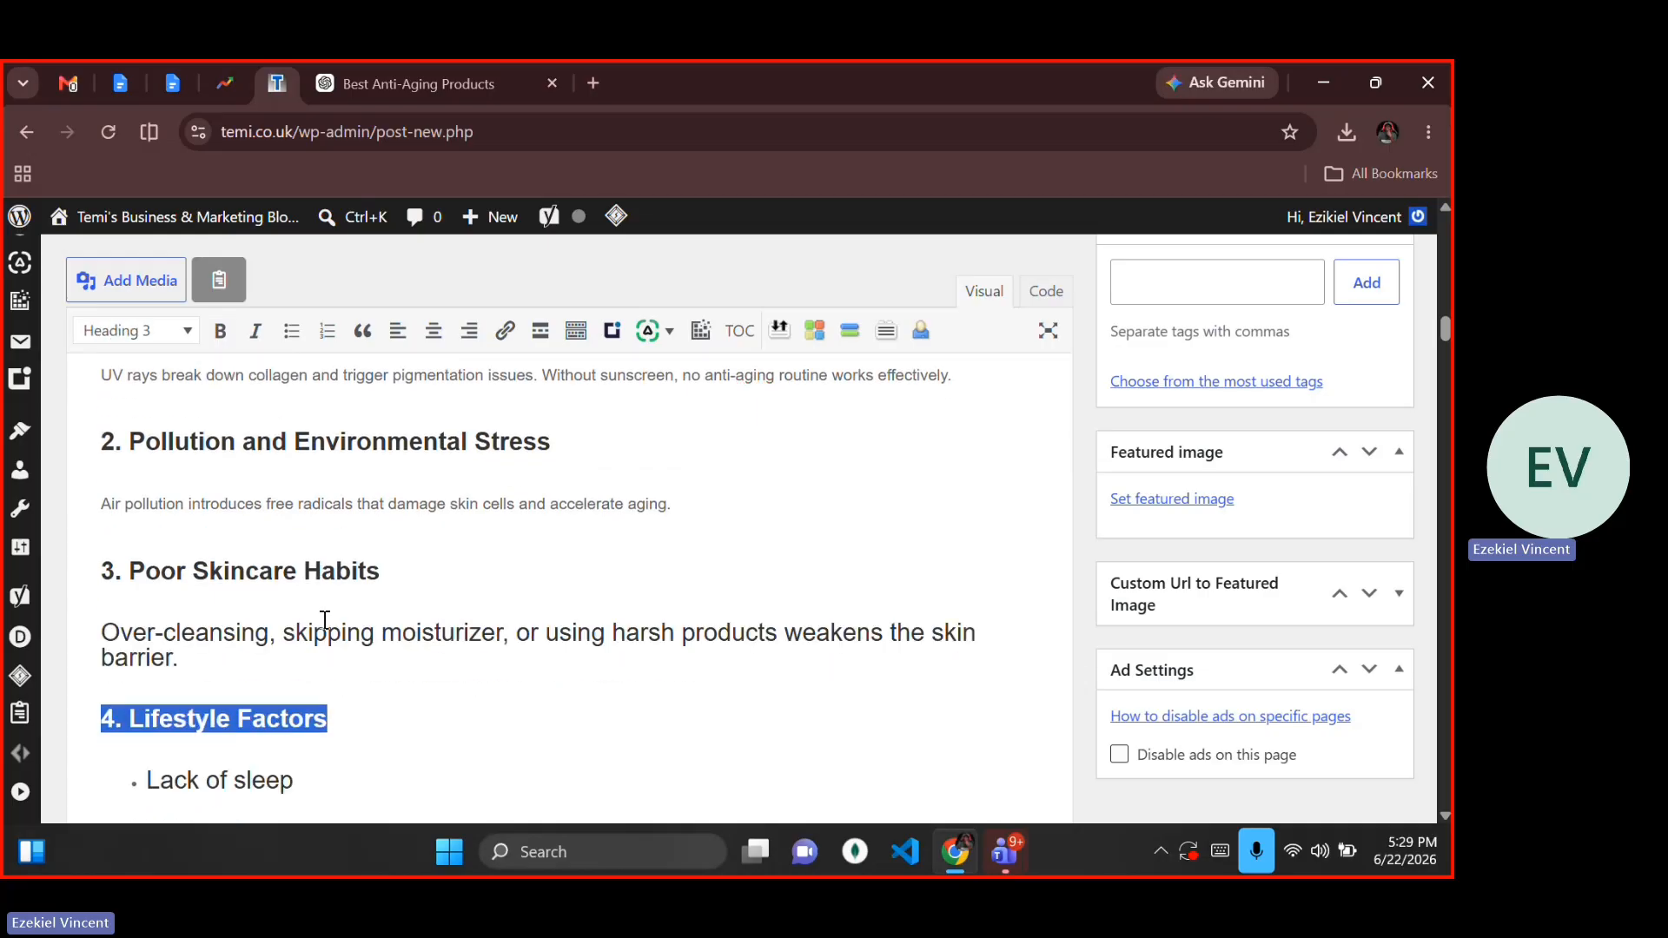
key(ctrl+z)
Step: Select only the "4. Lifestyle Factors" heading text and change it to Heading 3
key(Right)
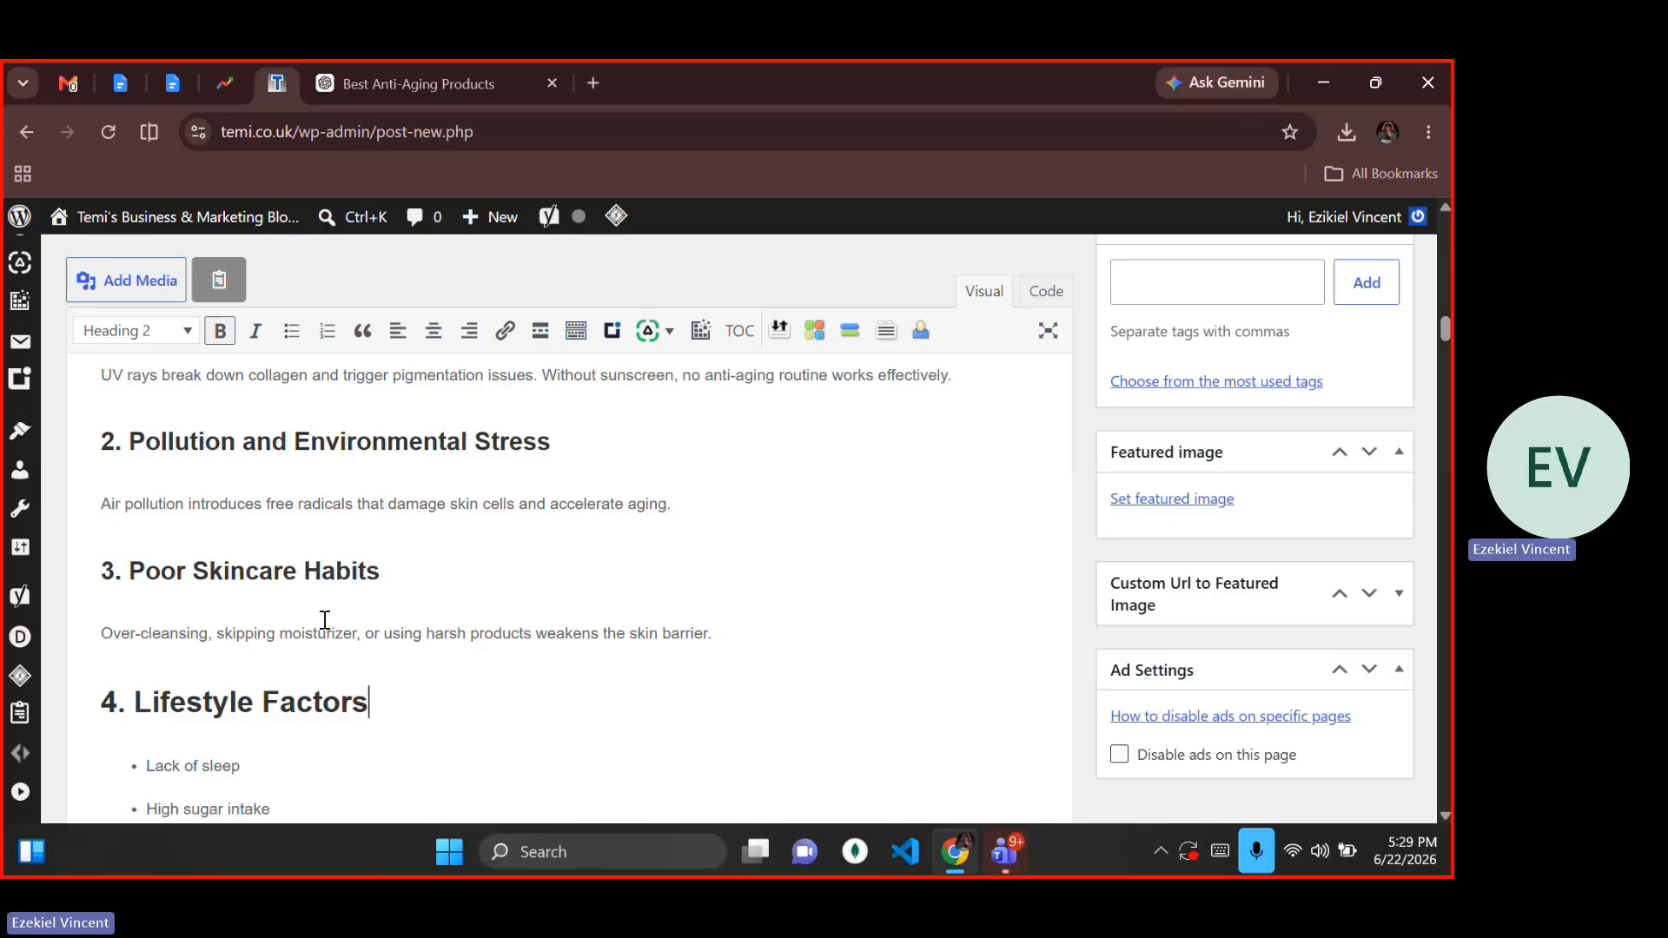
key(shift+Left)
key(shift+Left)
key(shift+Left)
key(shift+Left)
key(shift+Left)
key(shift+Left)
key(shift+Left)
key(shift+Left)
key(shift+Left)
key(shift+Left)
key(shift+Left)
key(shift+Left)
key(shift+Left)
key(shift+Left)
key(shift+Left)
key(shift+Left)
key(shift+Left)
key(shift+Left)
key(shift+Left)
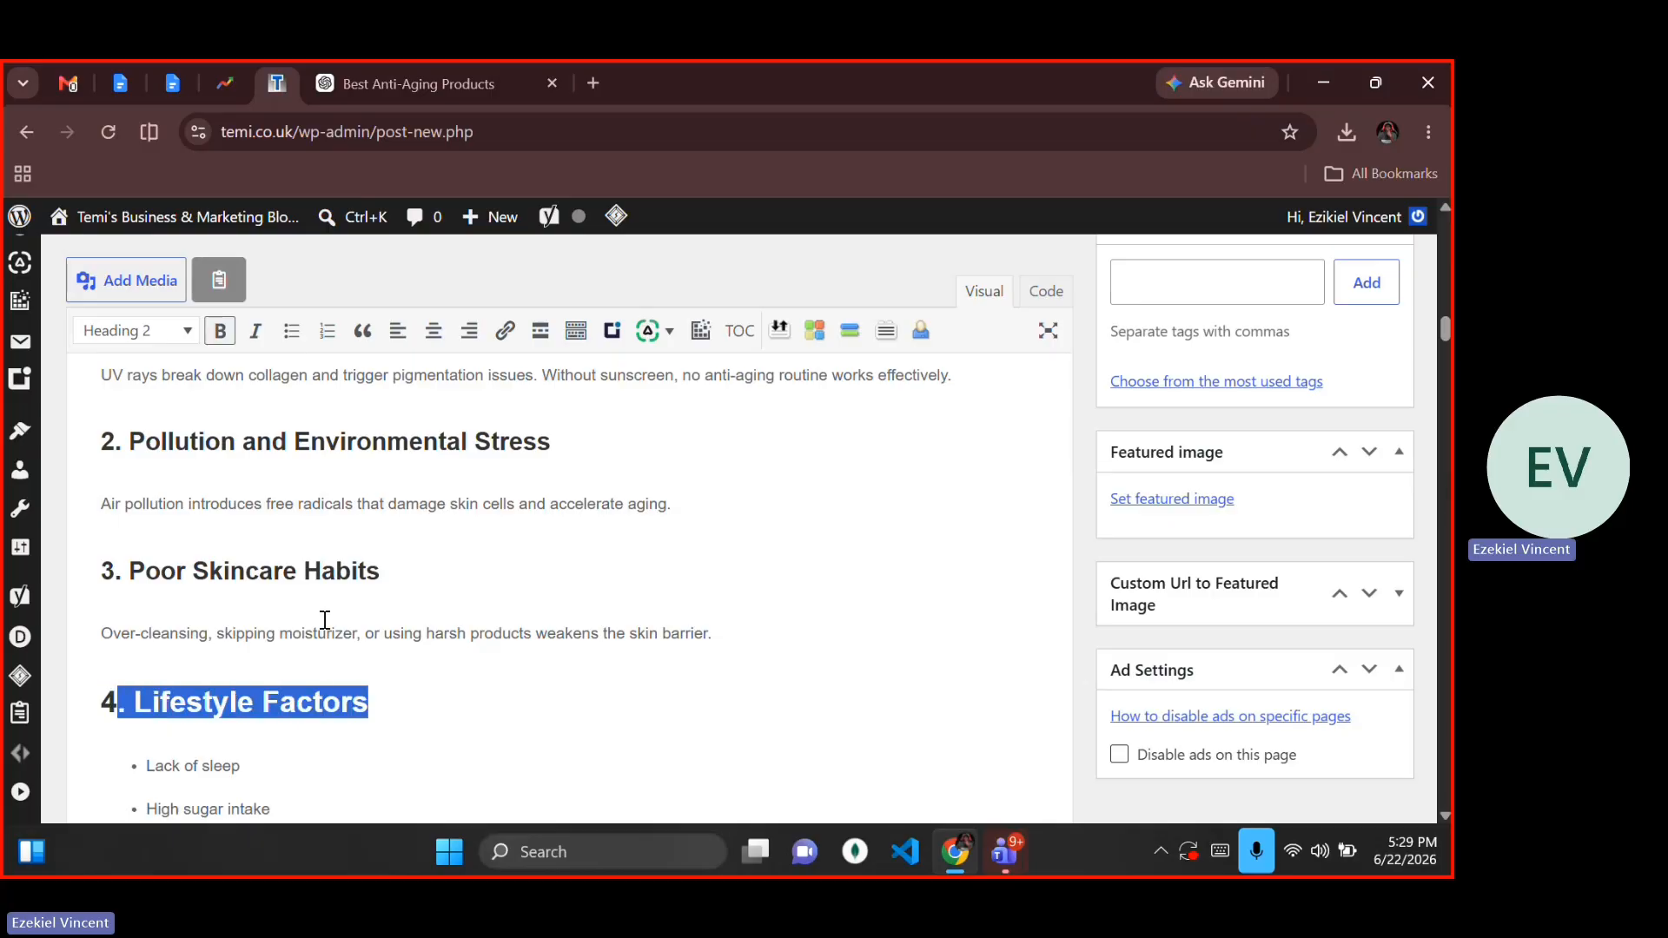
key(shift+Left)
key(alt+shift+3)
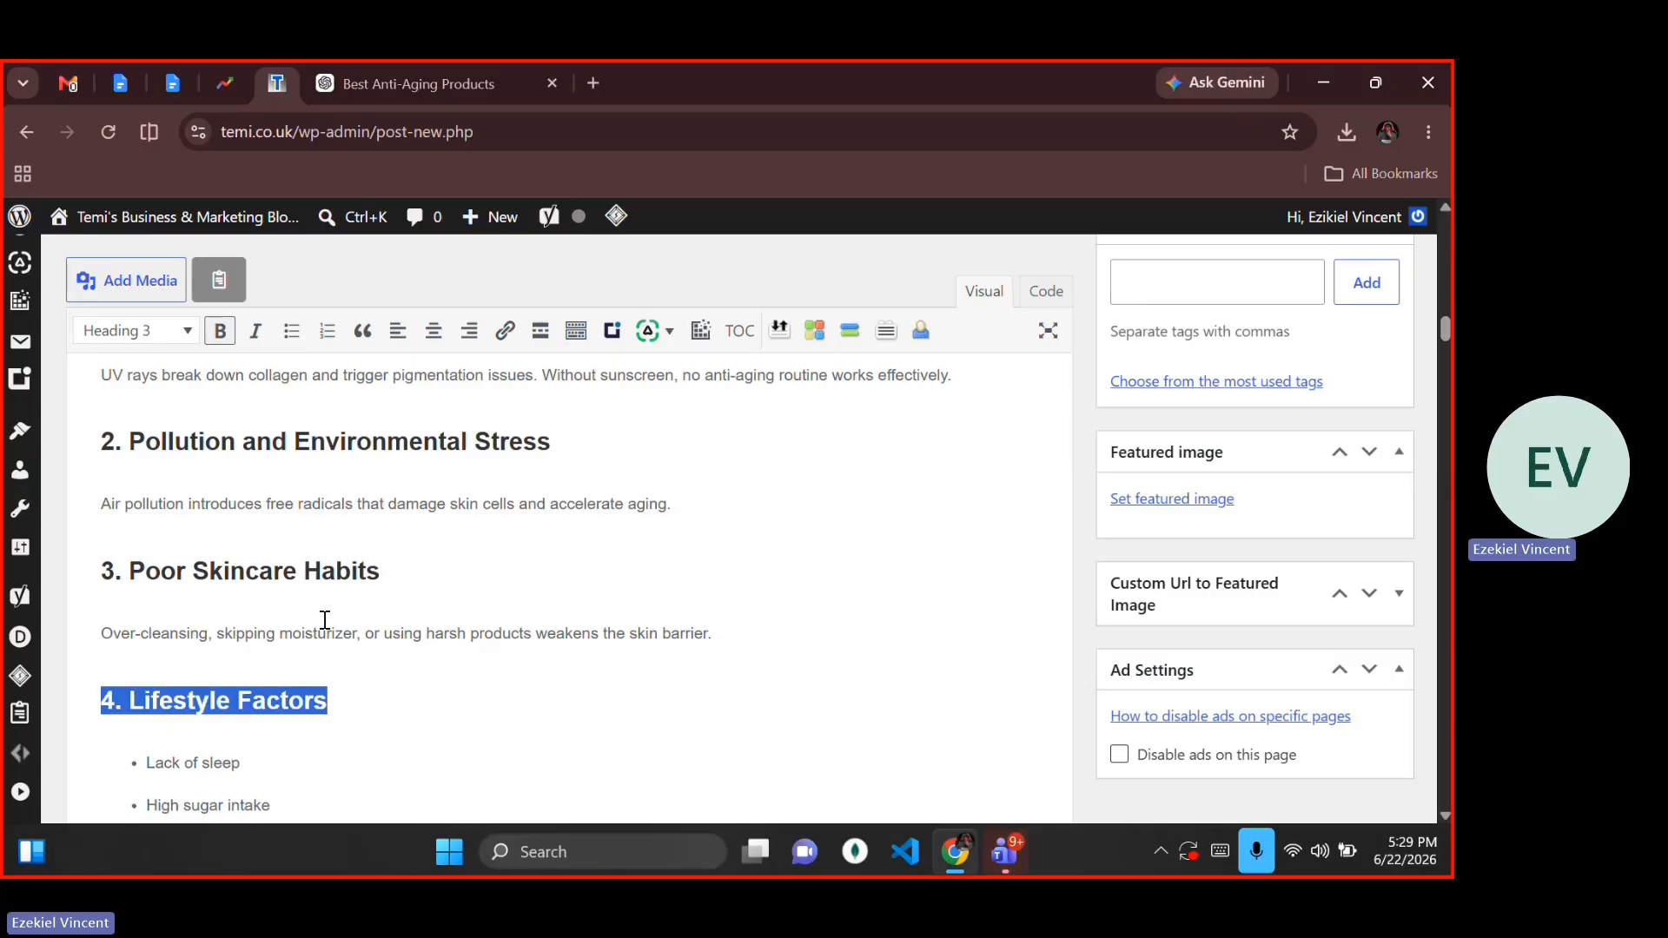
Step: Change the "5. Inconsistent Skincare Routine" heading to Heading 3
click(325, 619)
scroll(324, 619, down, 3)
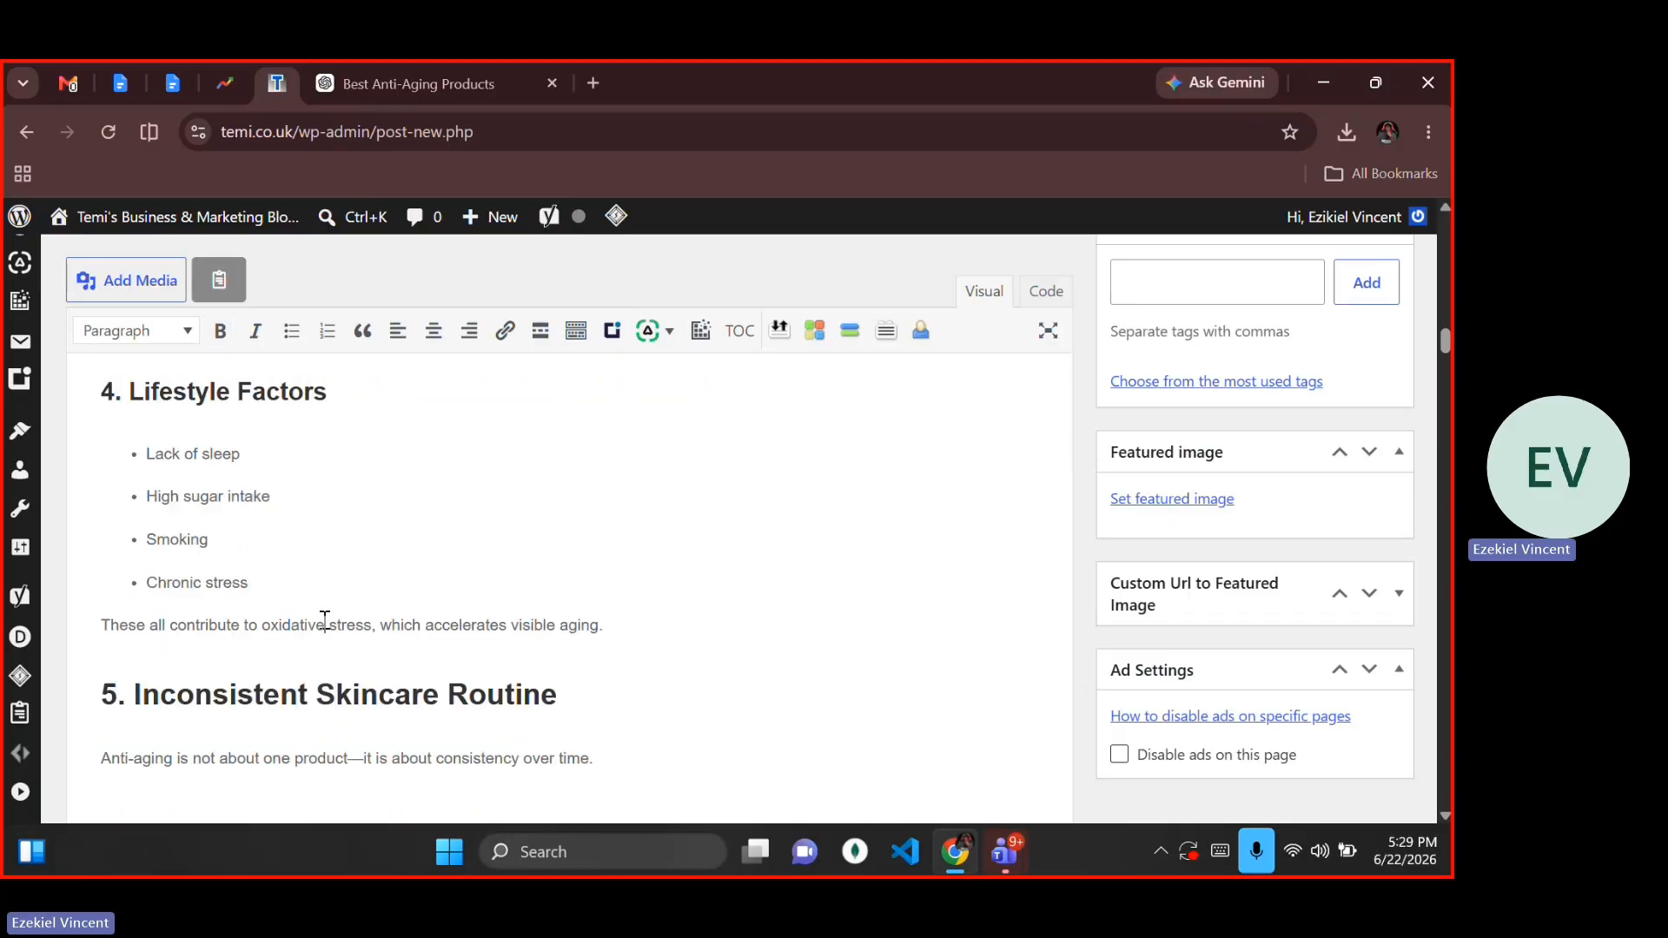
key(Right)
key(Right)
key(Right)
key(Right)
key(Right)
key(Right)
key(Right)
key(Right)
key(Right)
key(Right)
key(Right)
key(Right)
key(Right)
key(Right)
key(Right)
key(Right)
key(Right)
key(Right)
key(Right)
key(Right)
key(Right)
key(Right)
key(Right)
key(Right)
key(Right)
key(Right)
key(Right)
key(Right)
key(Right)
key(Right)
key(shift+End)
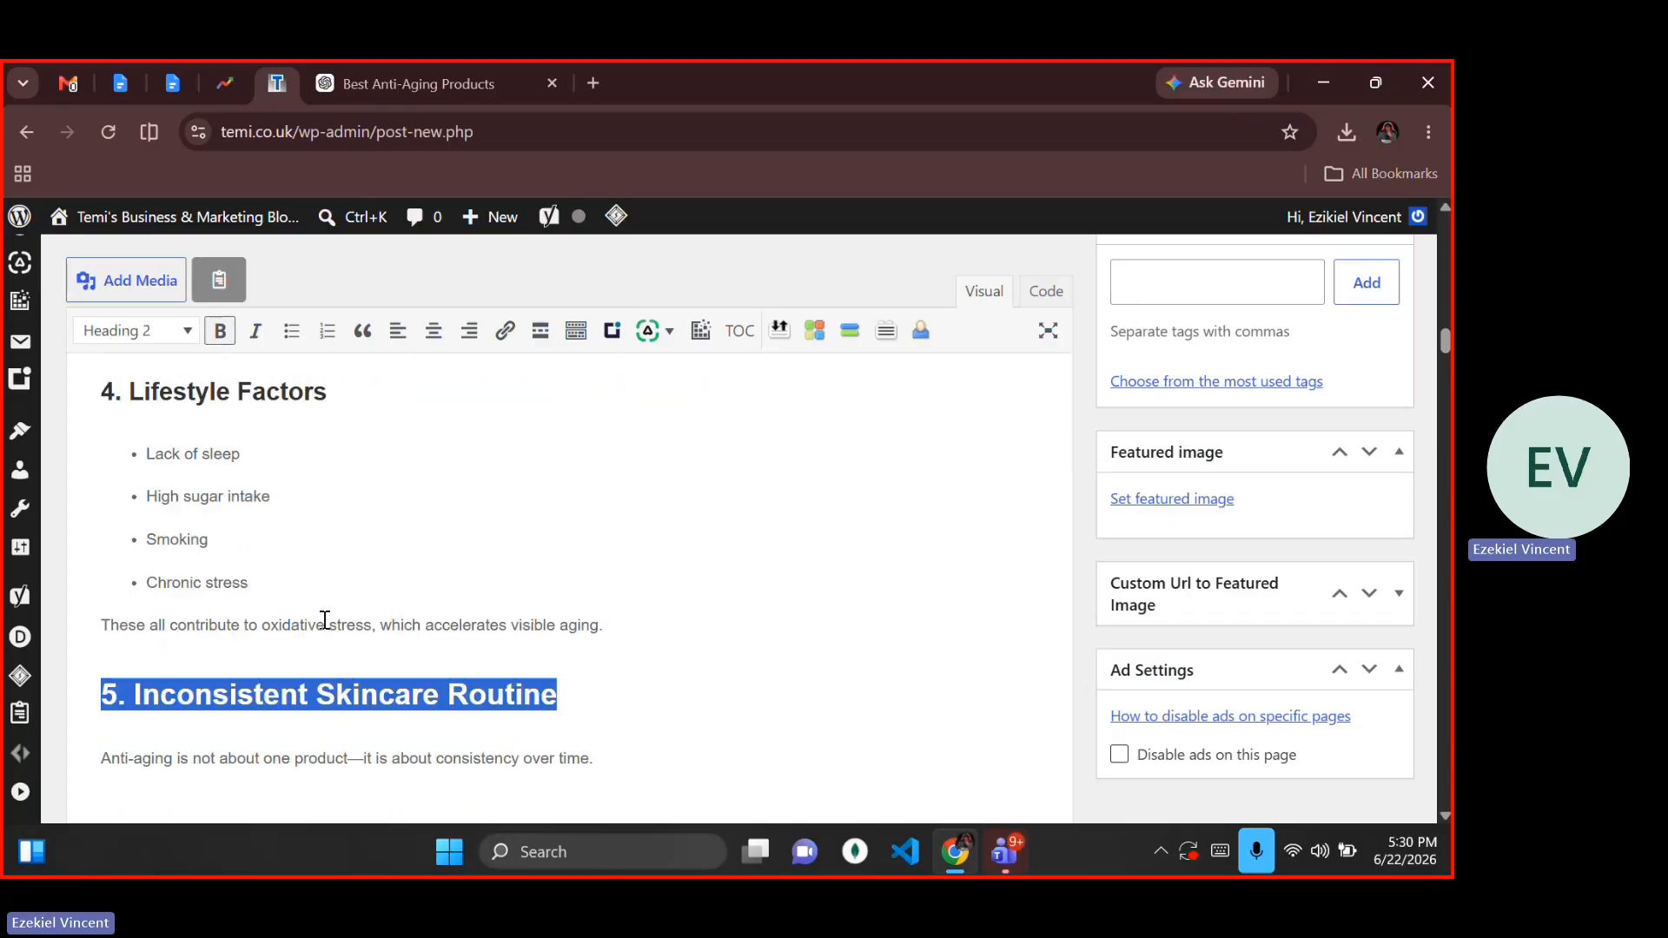
key(alt+shift+3)
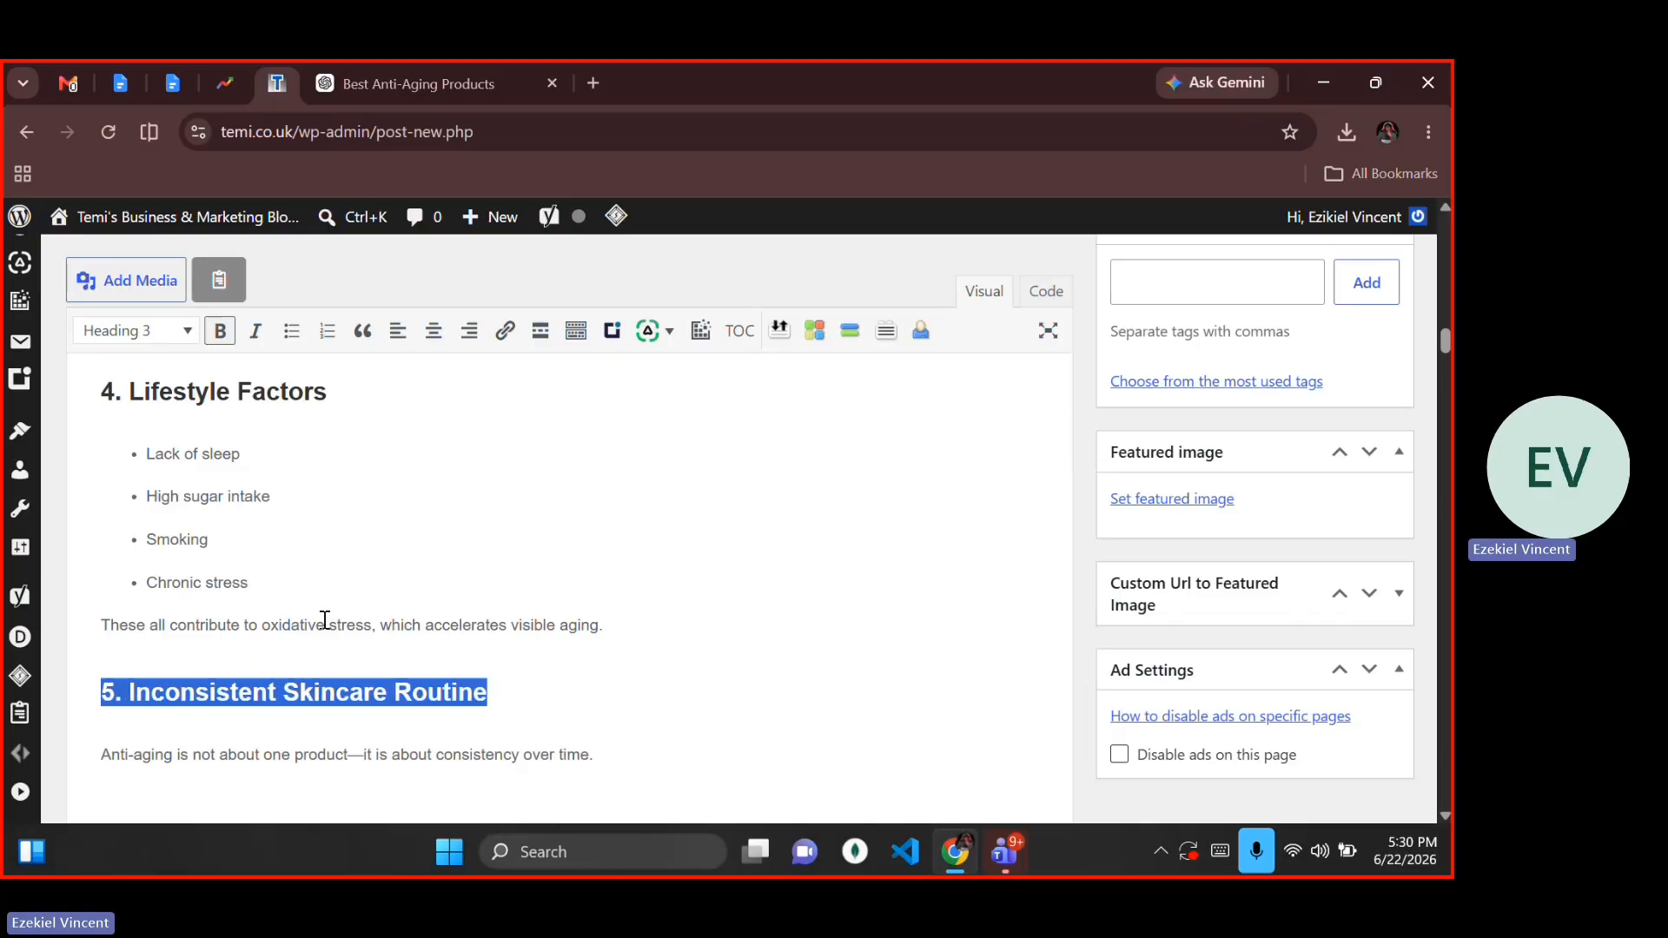
Step: Change the "Best Anti-Aging Ingredients That Actually Work" heading to Heading 2
key(Down)
key(Down)
key(Down)
key(Down)
key(Up)
key(Home)
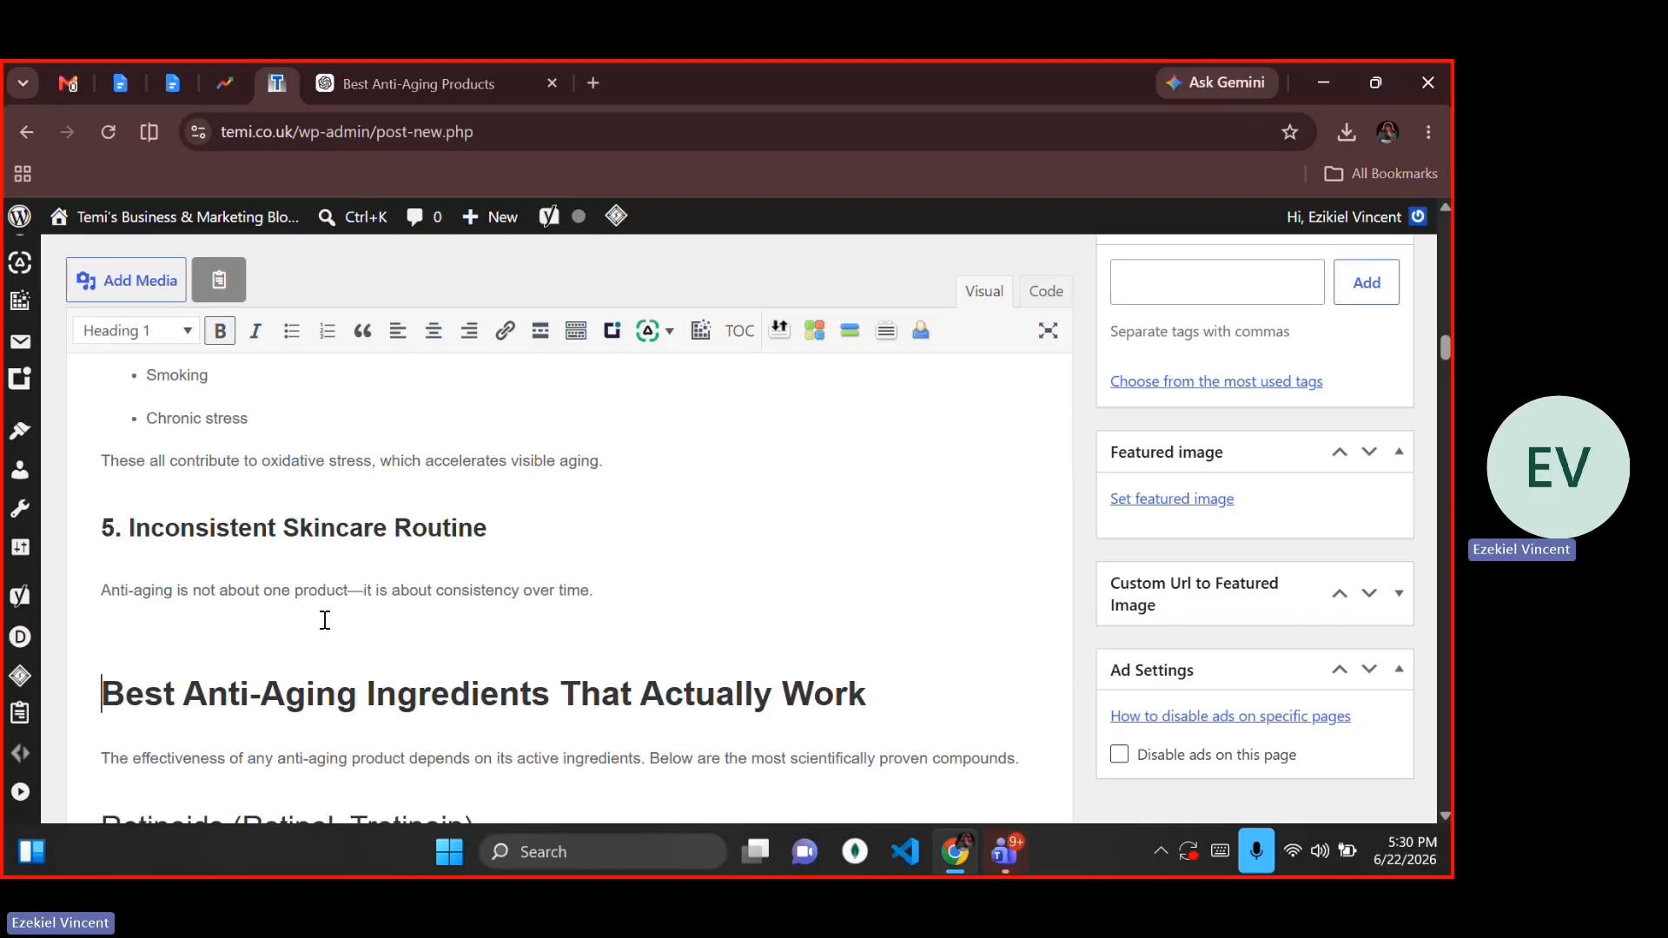
key(shift+End)
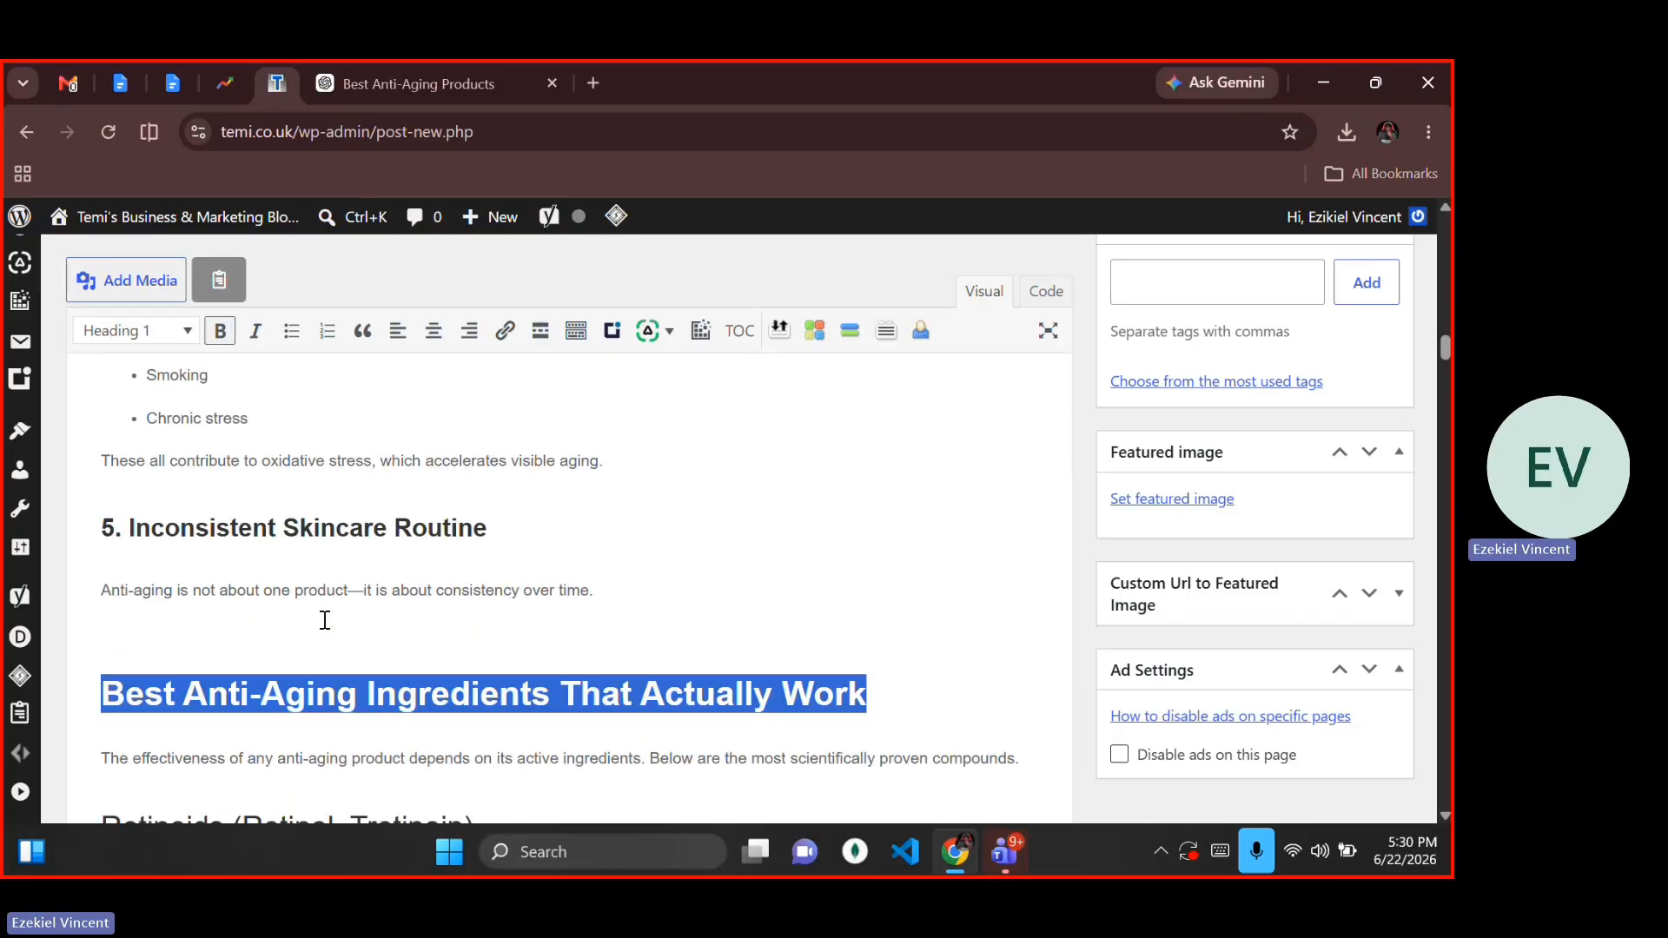
scroll(325, 619, down, 2)
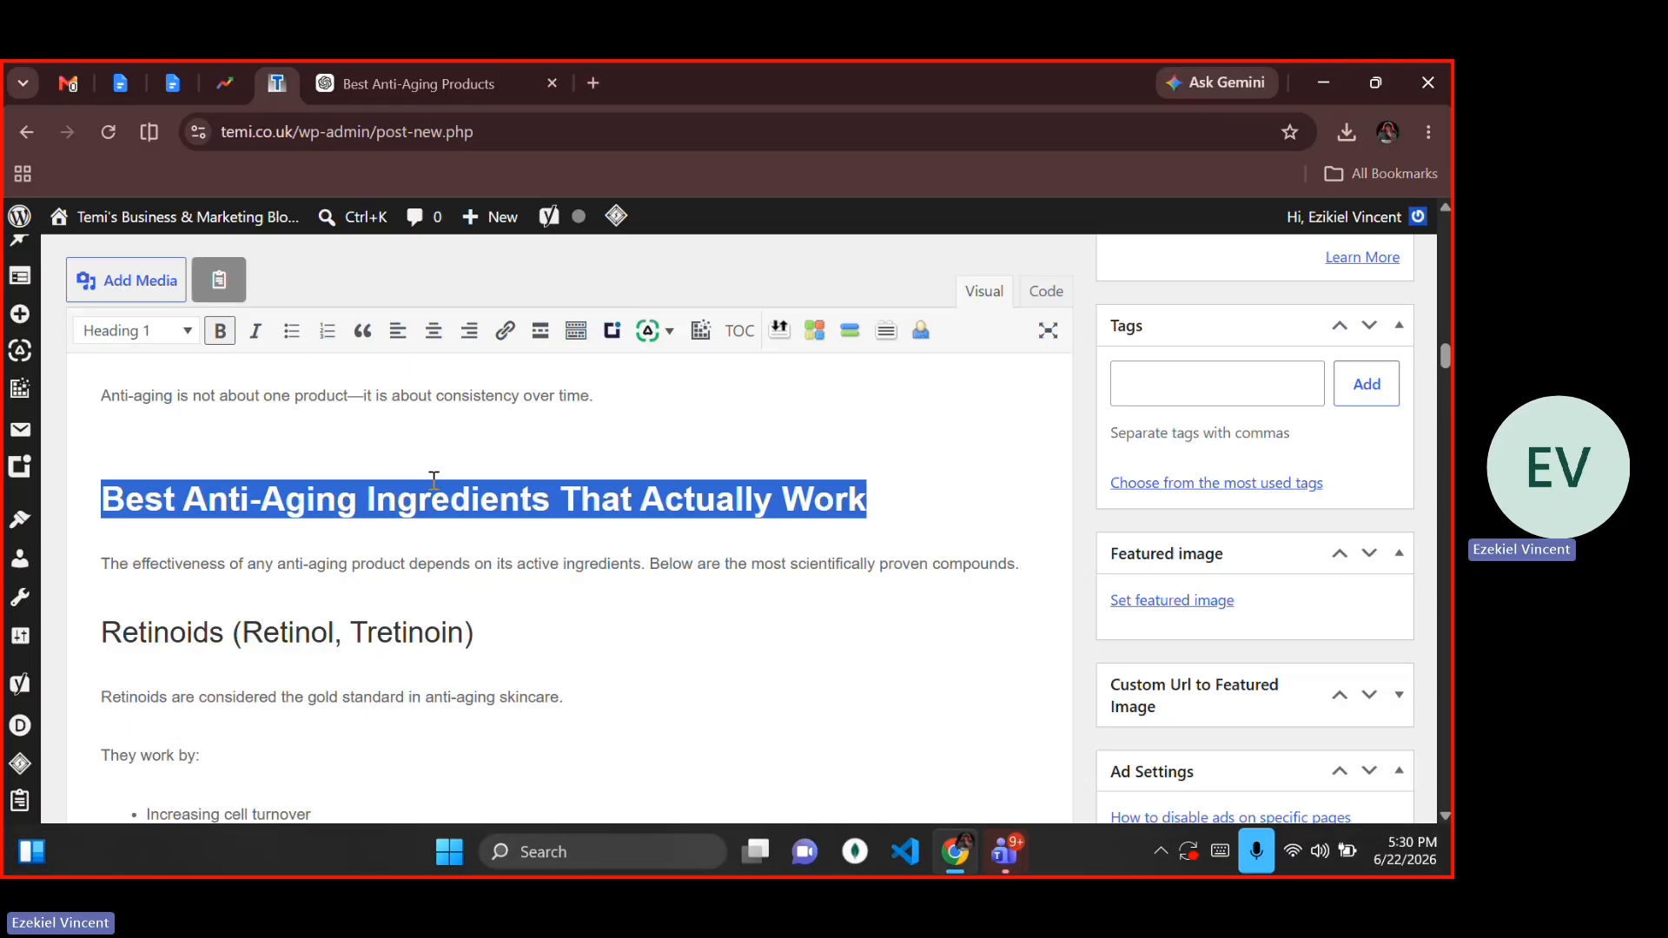
key(alt+shift+2)
key(Down)
key(Down)
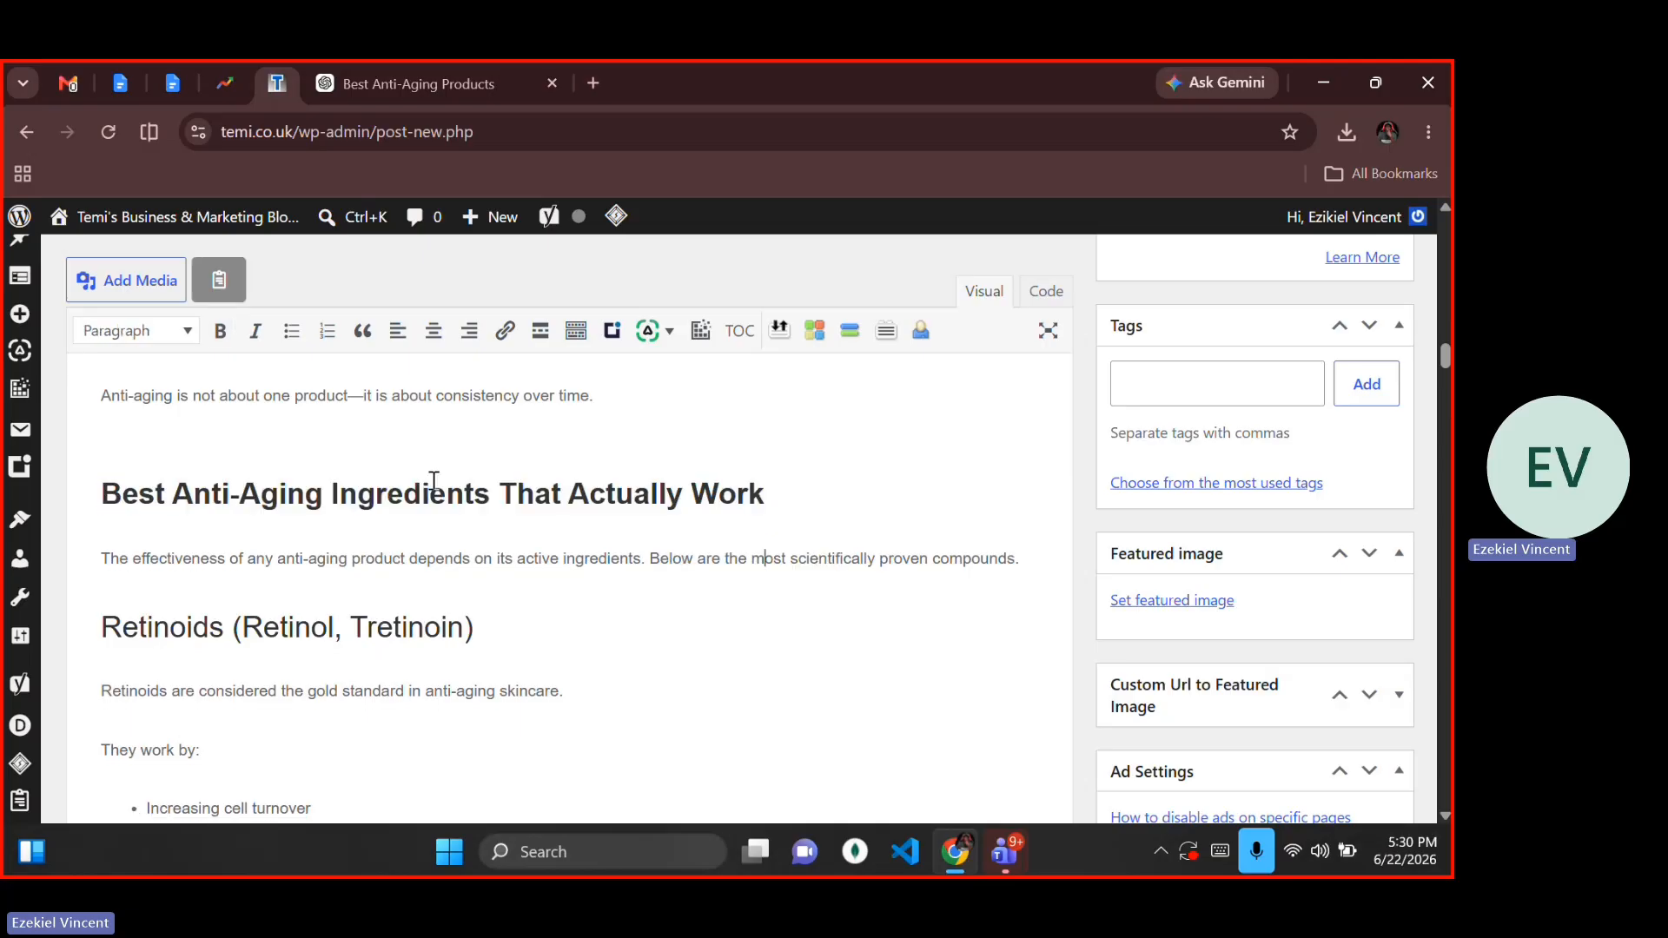
Step: Change the "Retinoids (Retinol, Tretinoin)" heading to Heading 3 and make it bold
key(shift+Left)
key(shift+Left)
key(shift+Left)
key(shift+Left)
key(shift+Left)
key(shift+Left)
key(shift+Left)
key(shift+Left)
key(shift+Left)
key(shift+Left)
key(shift+Left)
key(shift+Left)
key(shift+Left)
key(shift+Left)
key(shift+Left)
key(shift+Left)
key(shift+Left)
key(shift+Left)
key(shift+Left)
key(shift+Left)
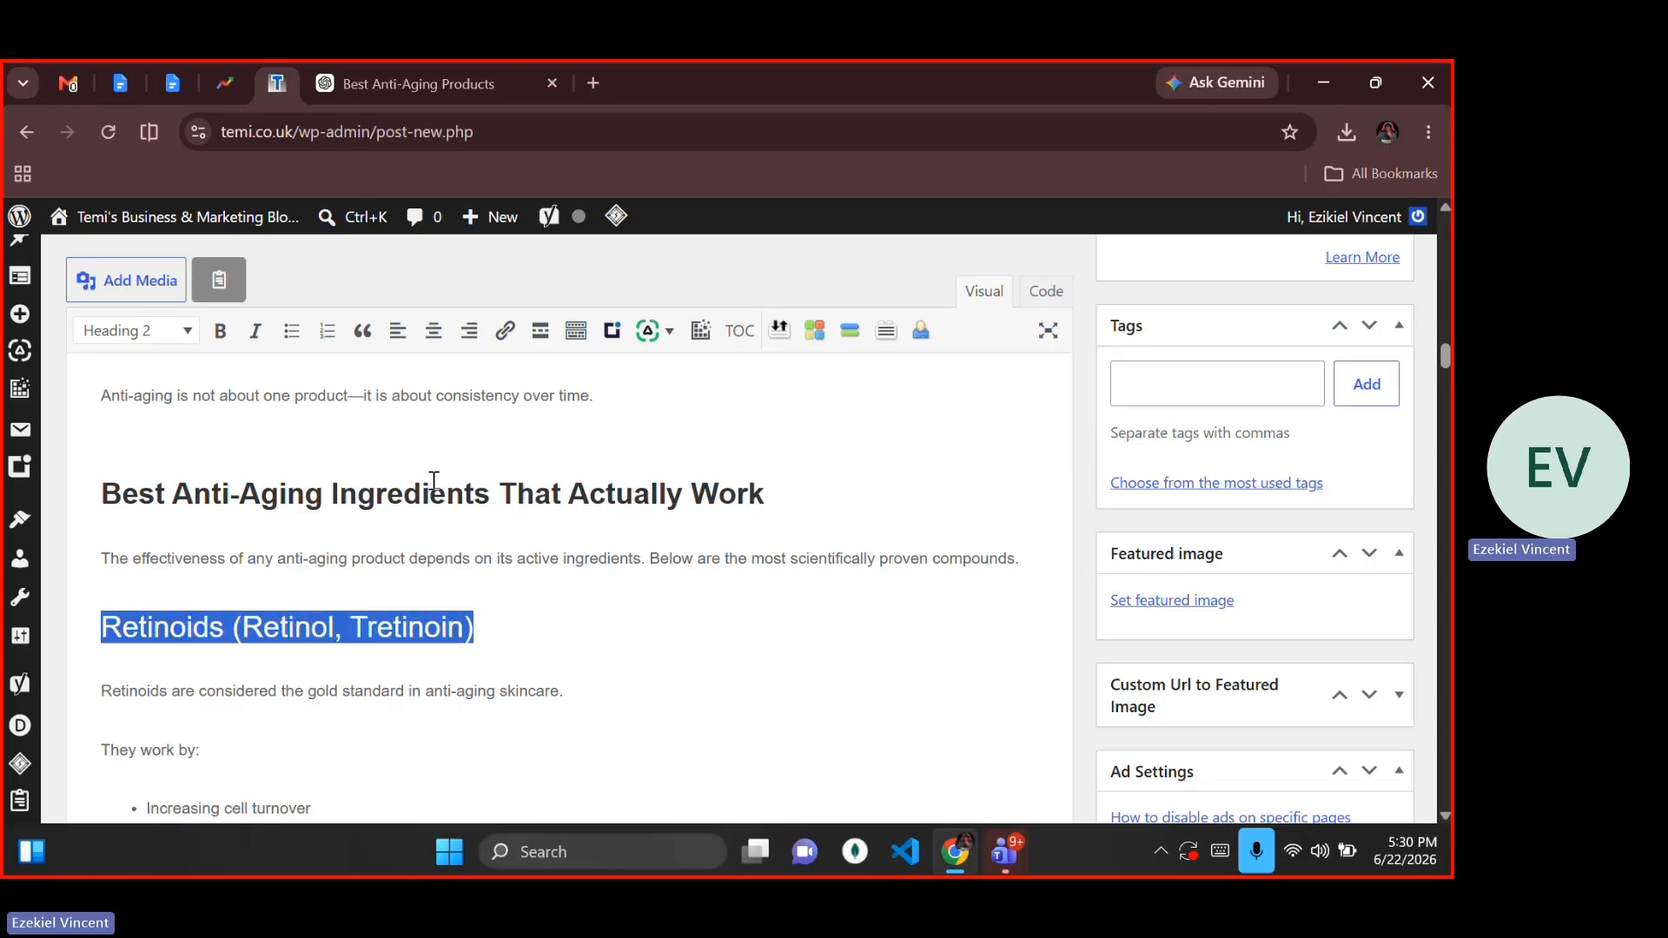
key(shift+alt+3)
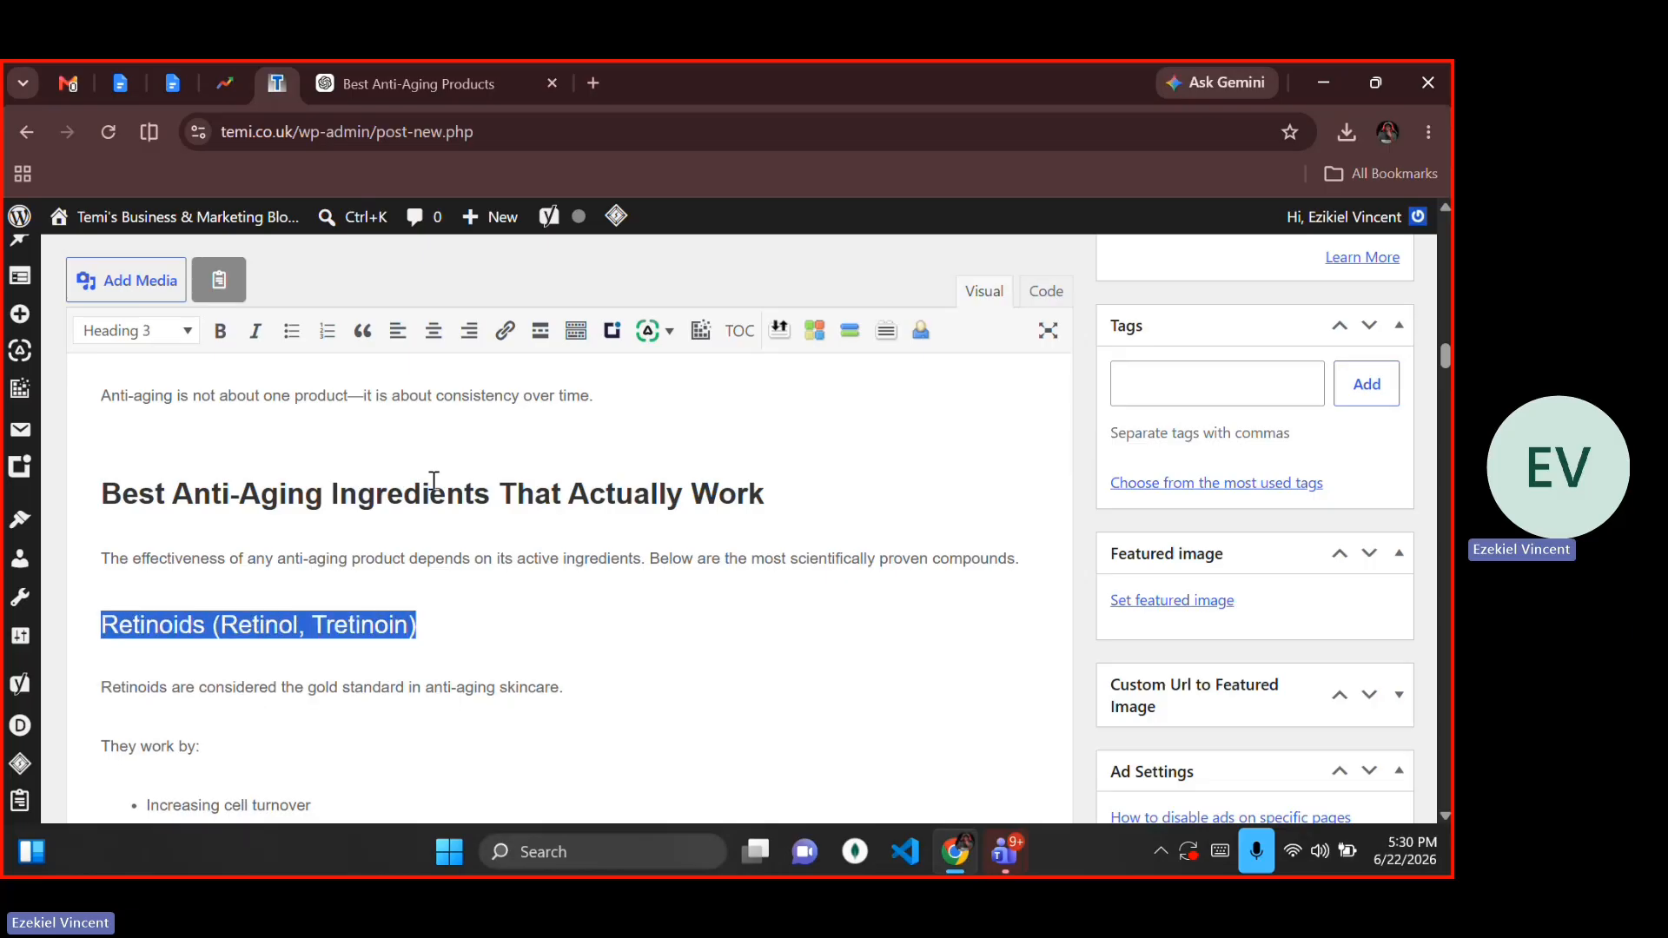
Step: Delete the em dash between "product" and "it" in the sentence under "5. Inconsistent Skincare Routine"
scroll(433, 480, up, 1)
scroll(433, 480, up, 1)
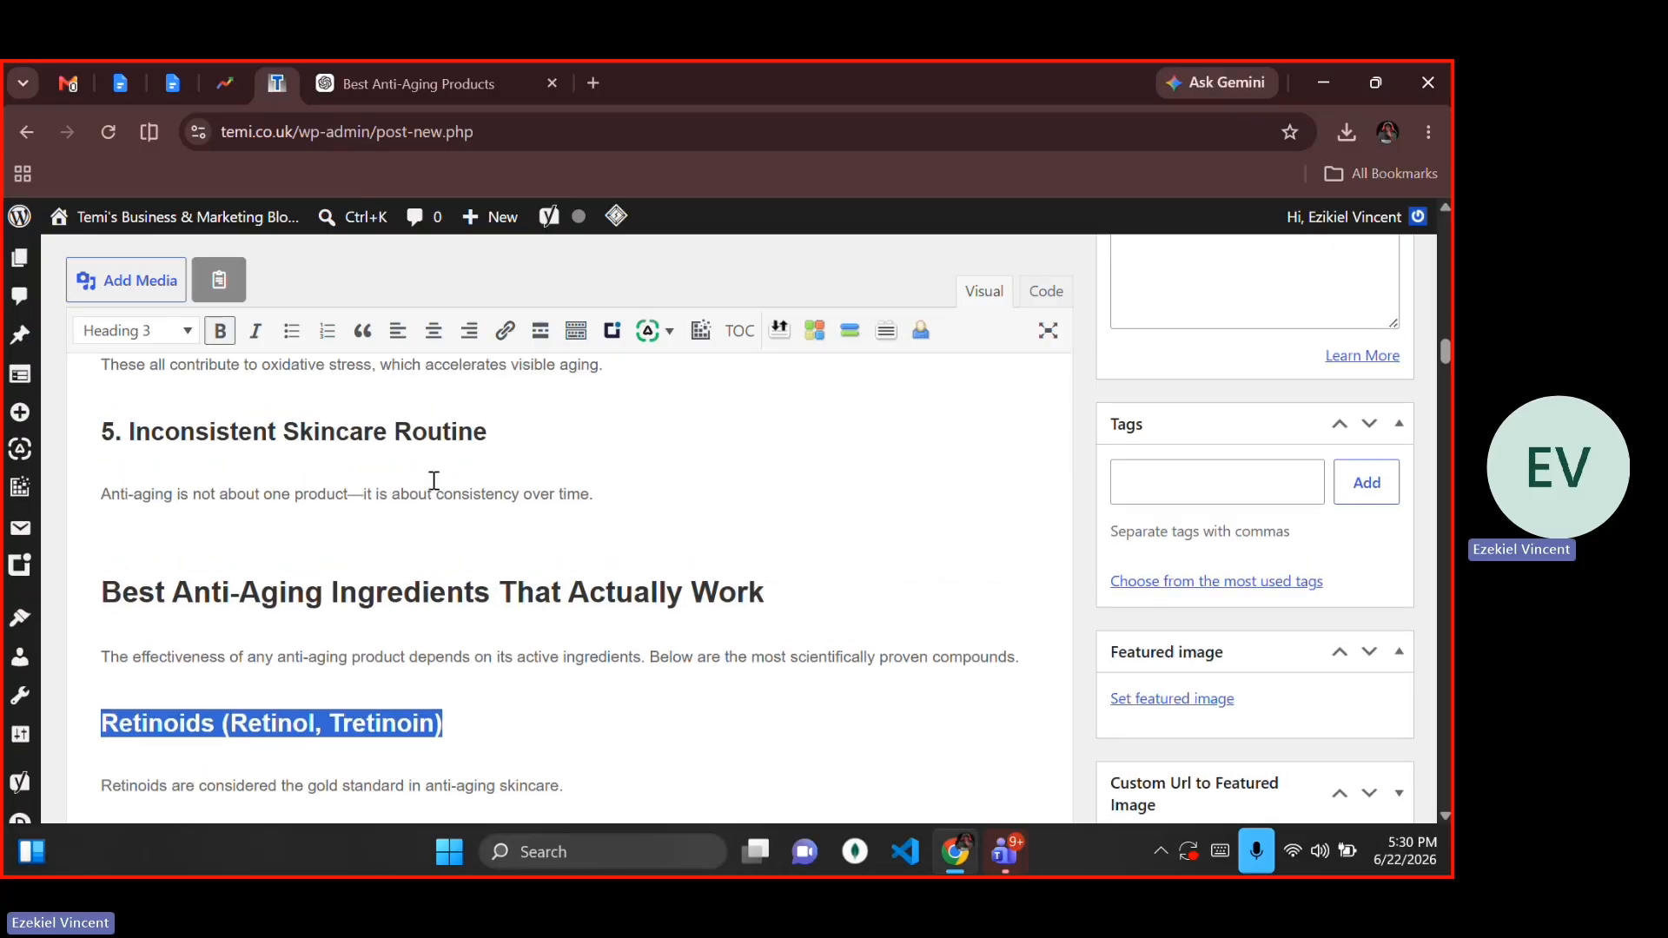
click(364, 496)
key(BackSpace)
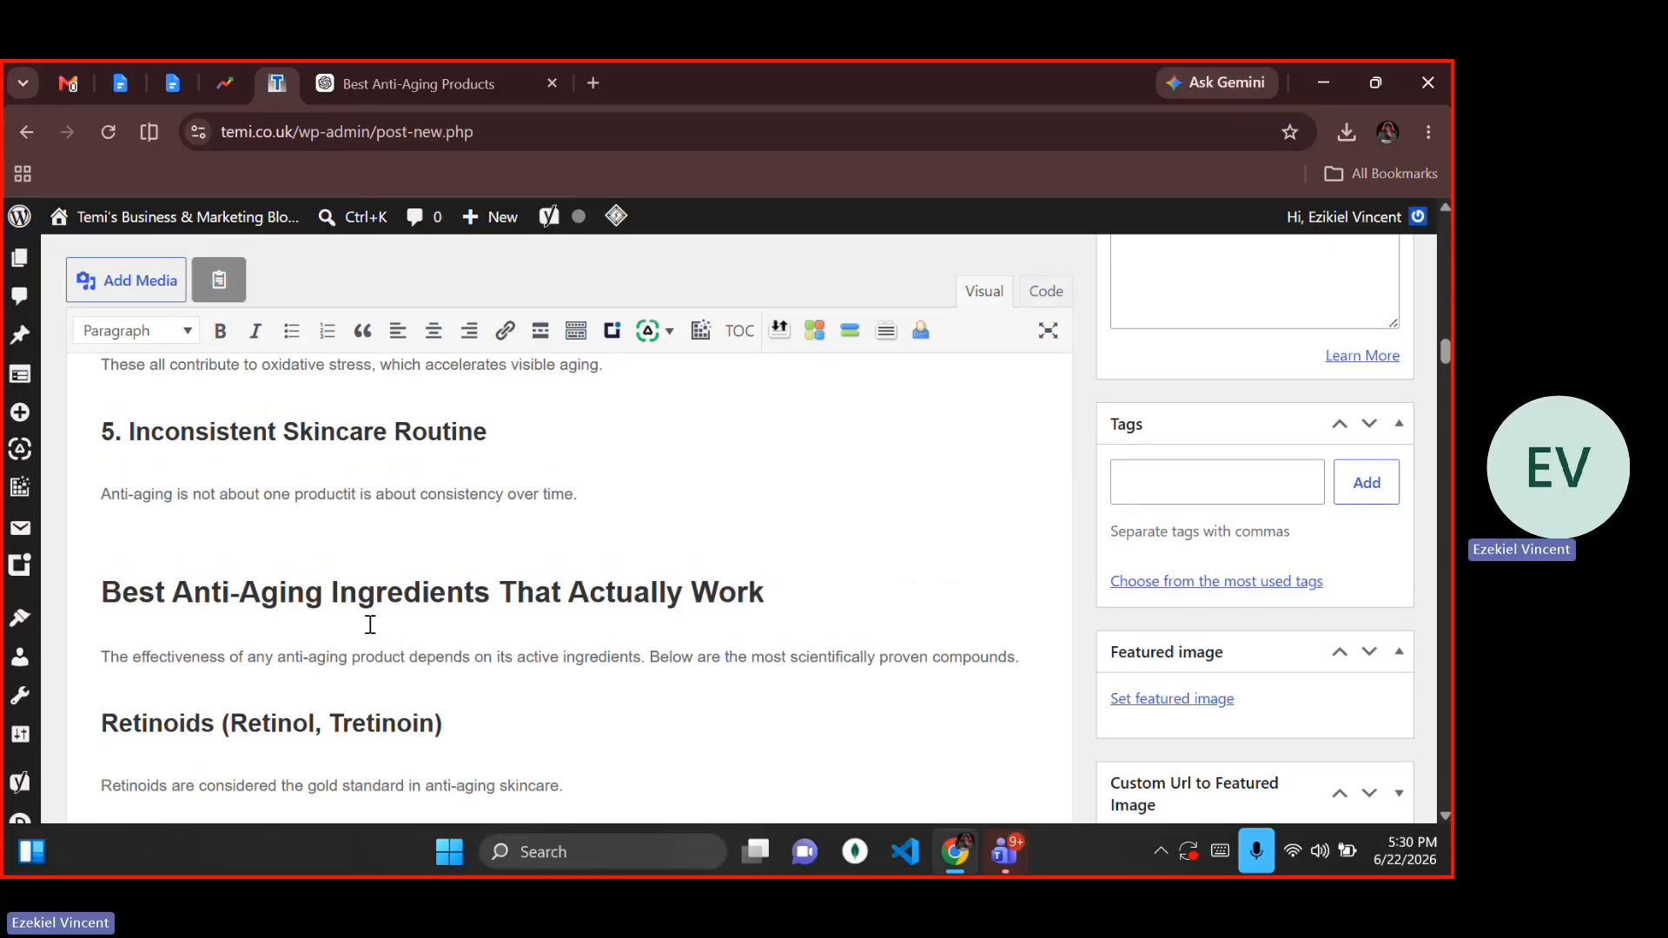
Step: Save the new post as a draft
scroll(370, 625, up, 4)
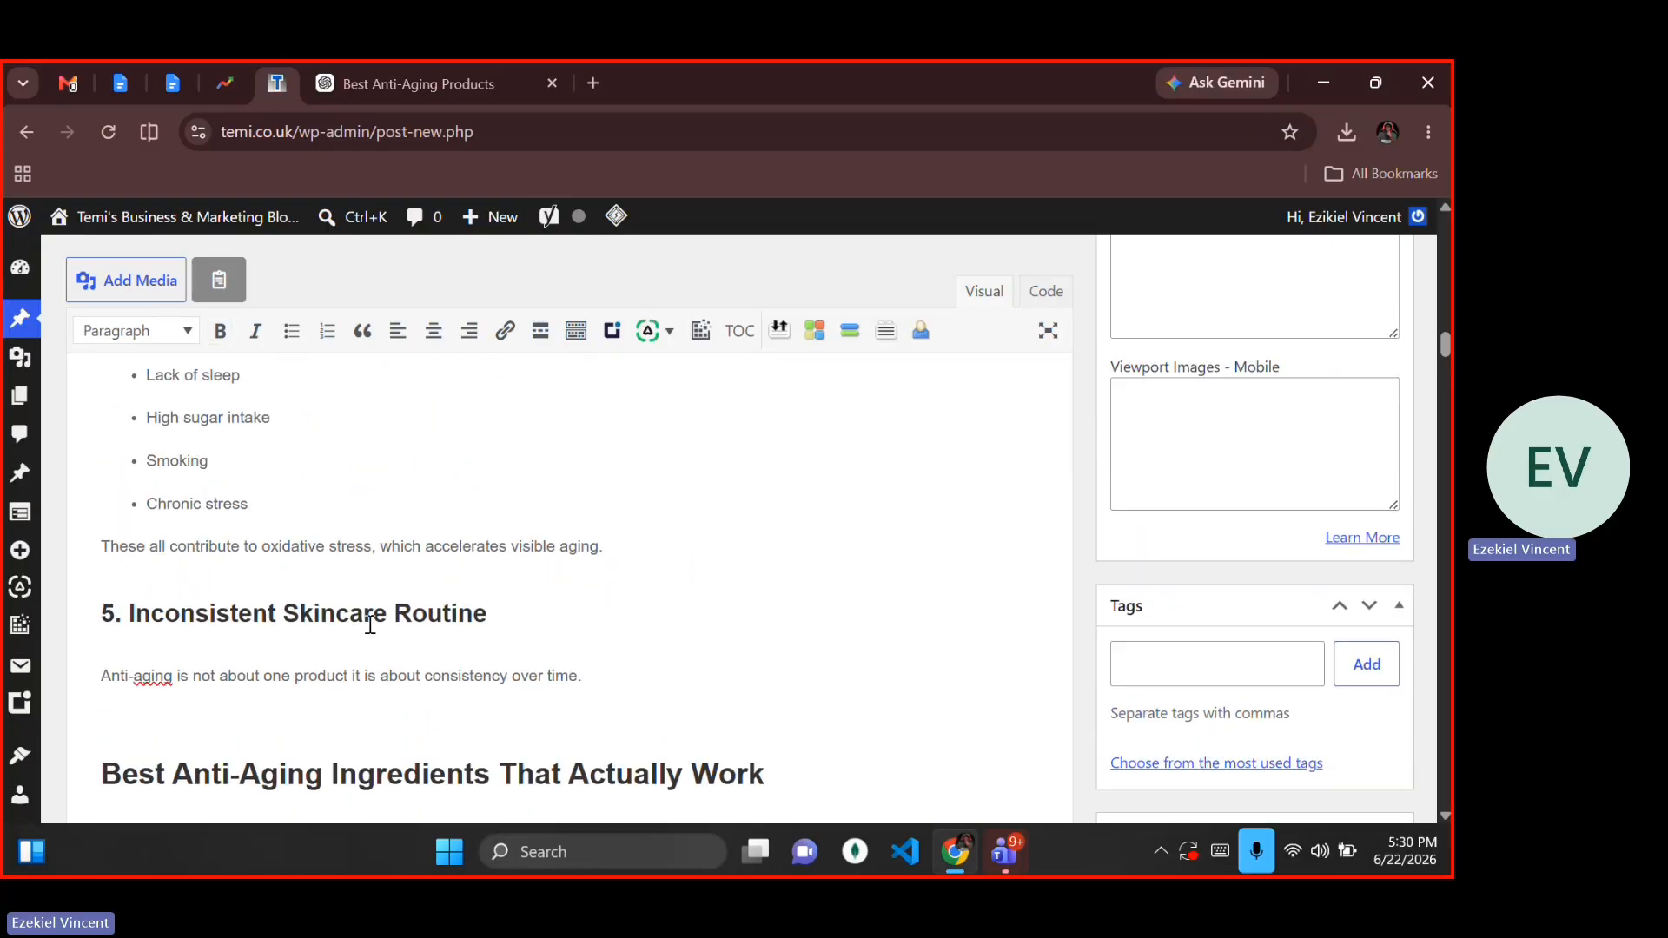
scroll(370, 624, down, 3)
scroll(370, 625, down, 7)
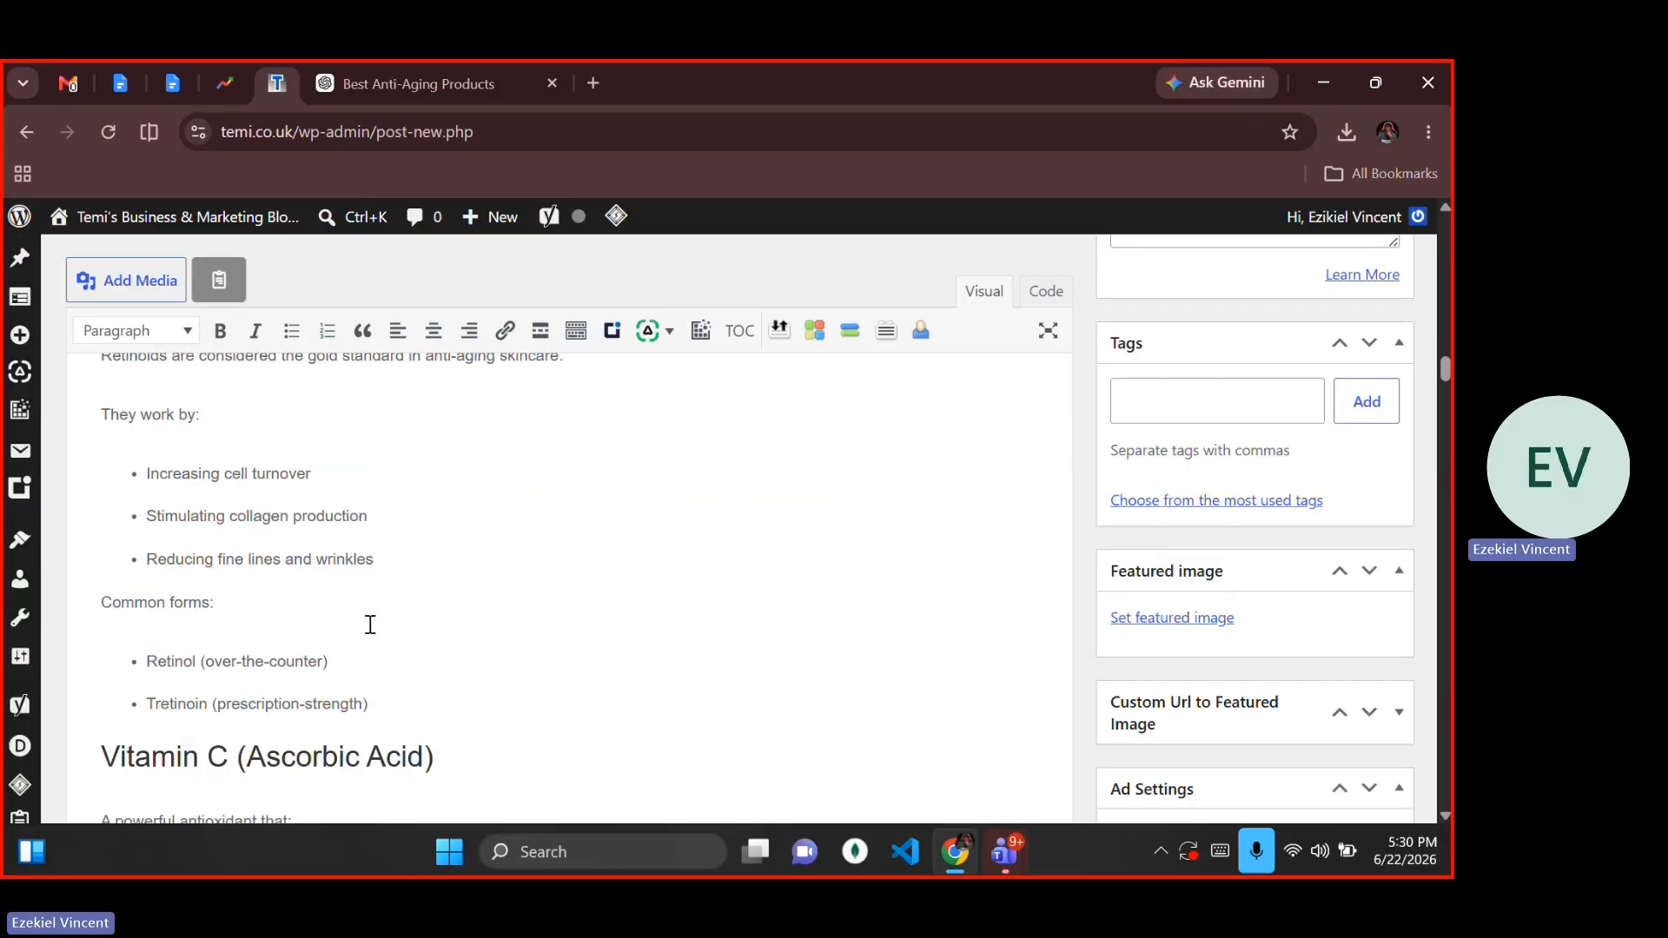
scroll(1082, 495, up, 15)
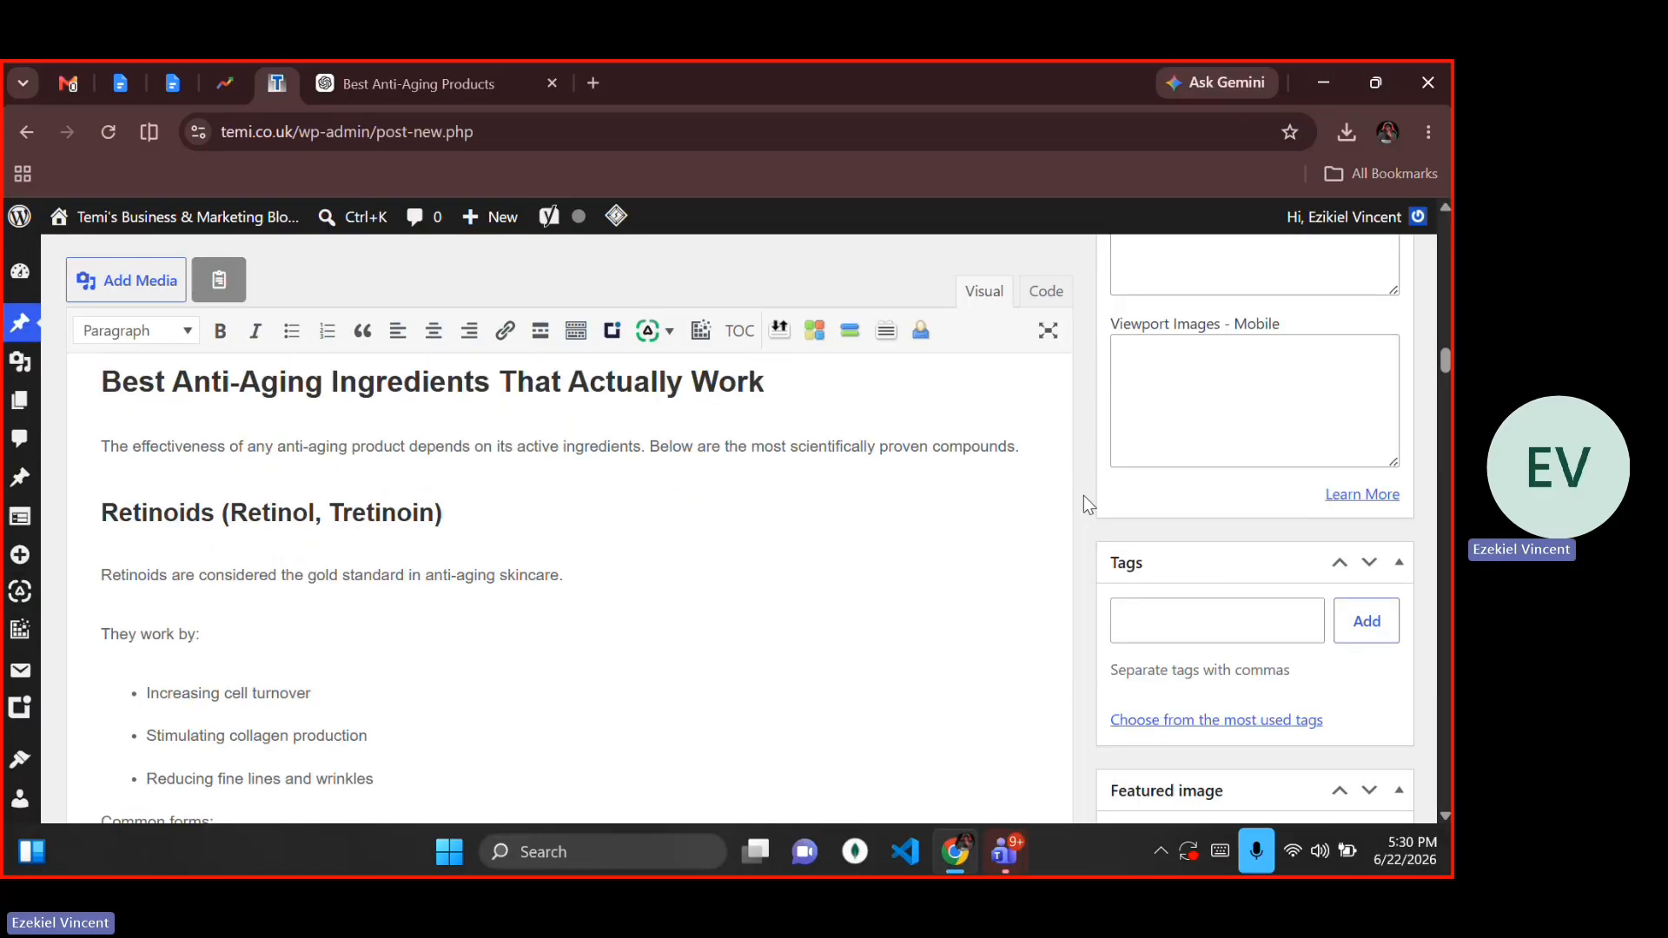
scroll(1082, 496, up, 4)
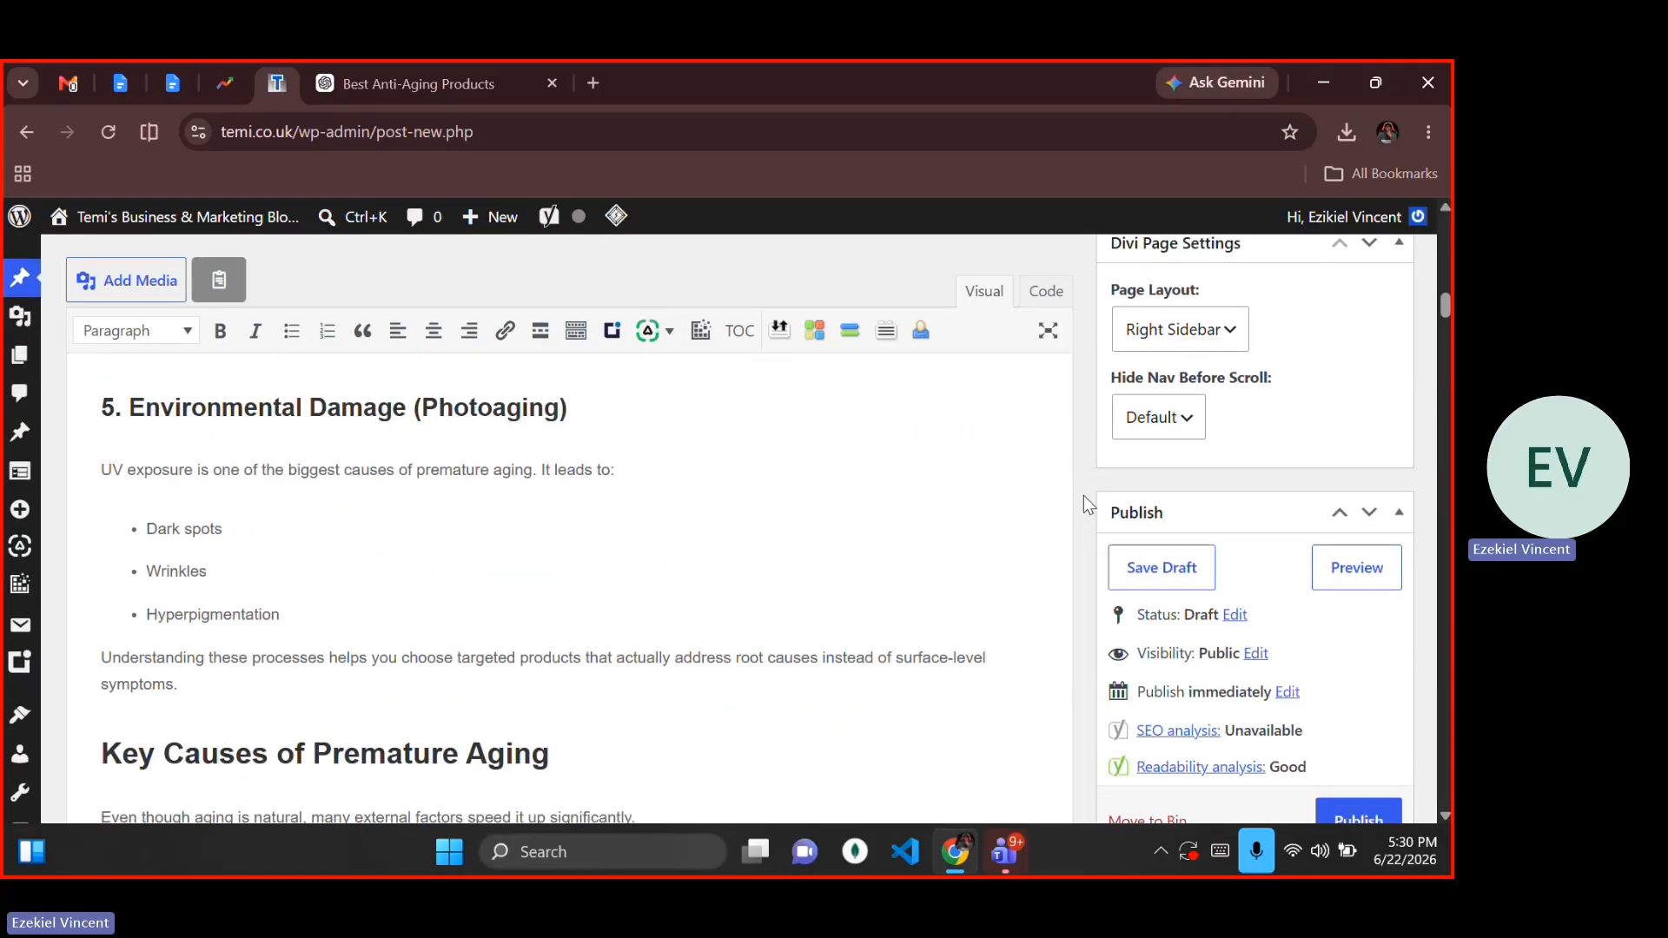
scroll(1083, 496, down, 2)
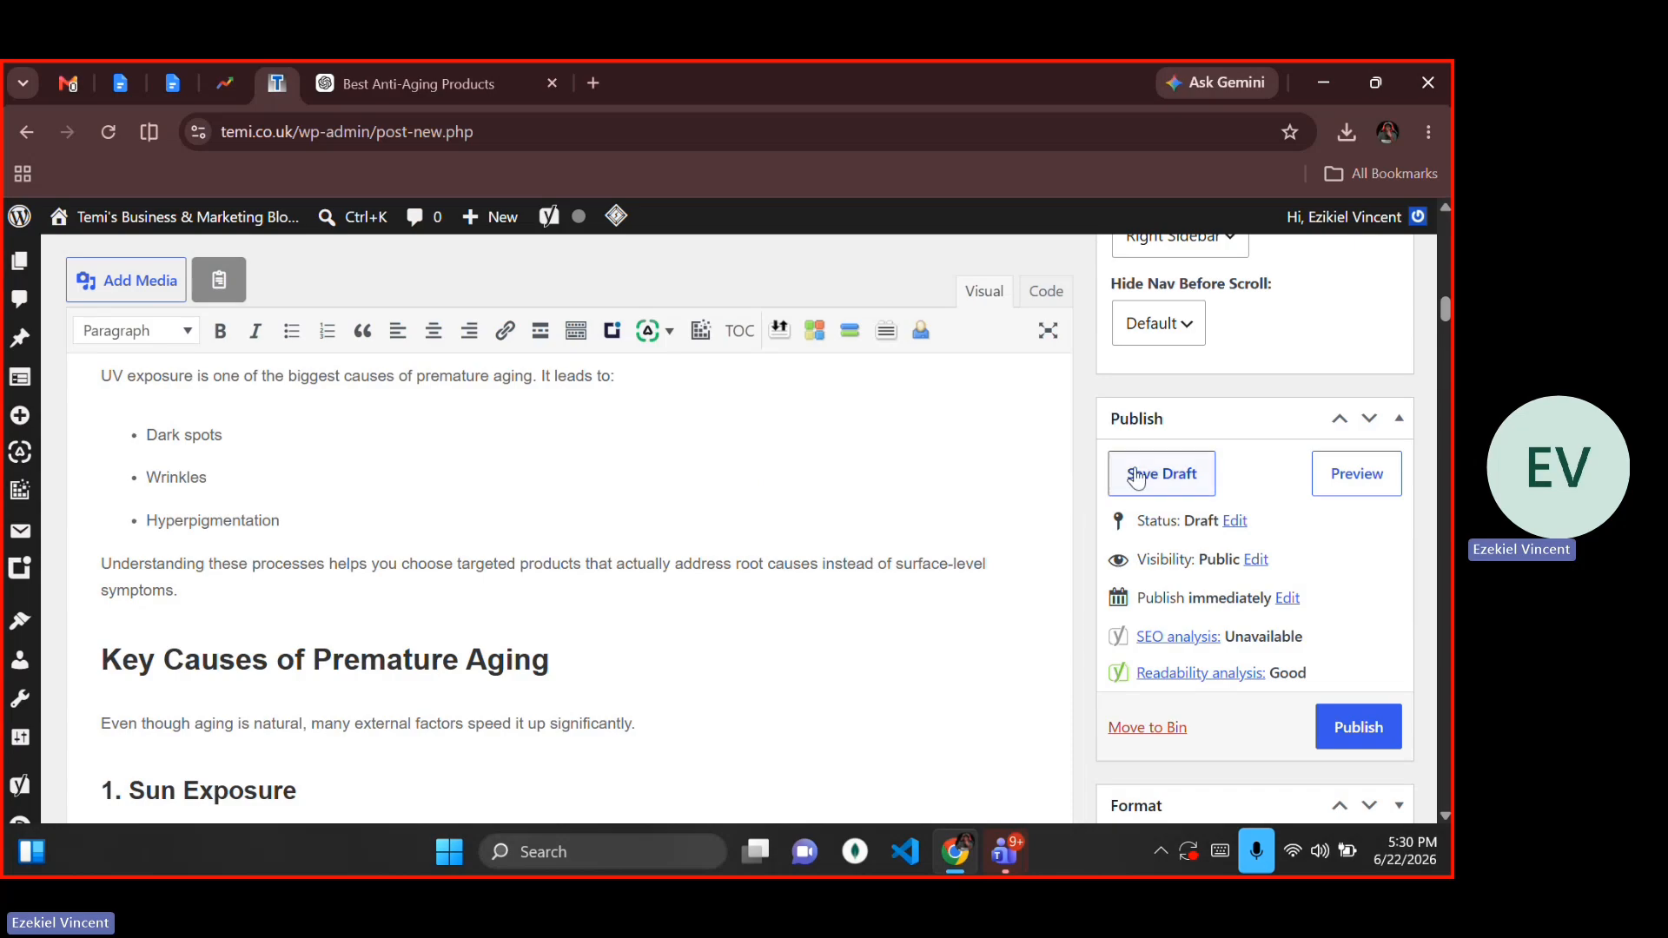
scroll(1084, 485, down, 2)
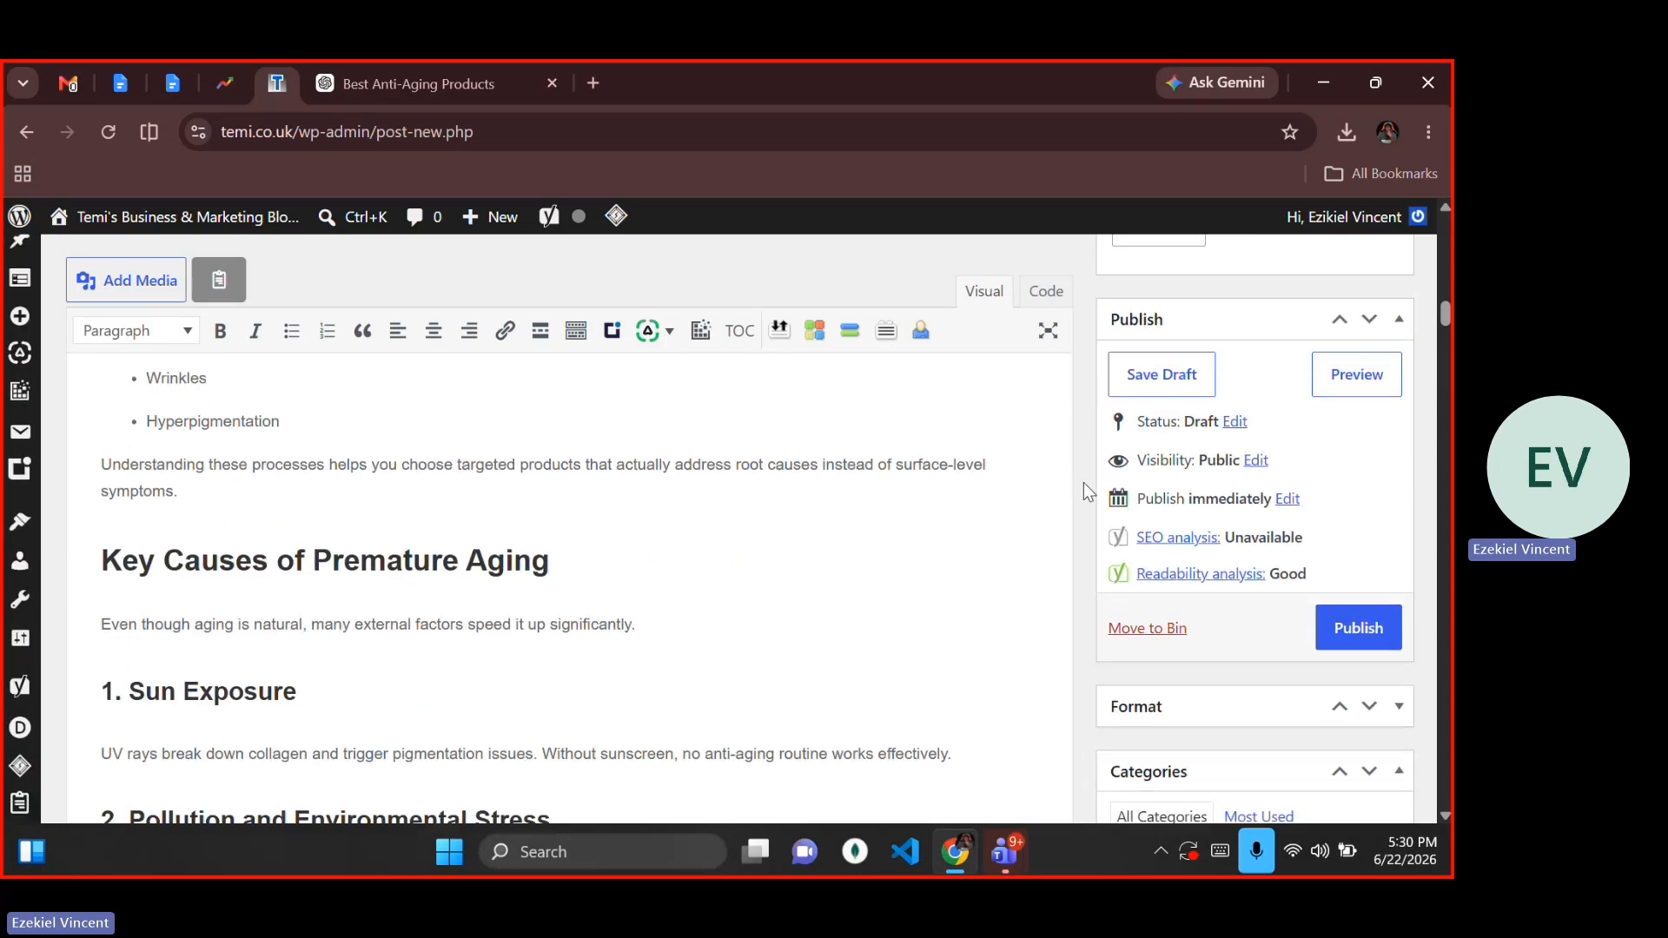
scroll(1084, 485, up, 2)
click(1145, 449)
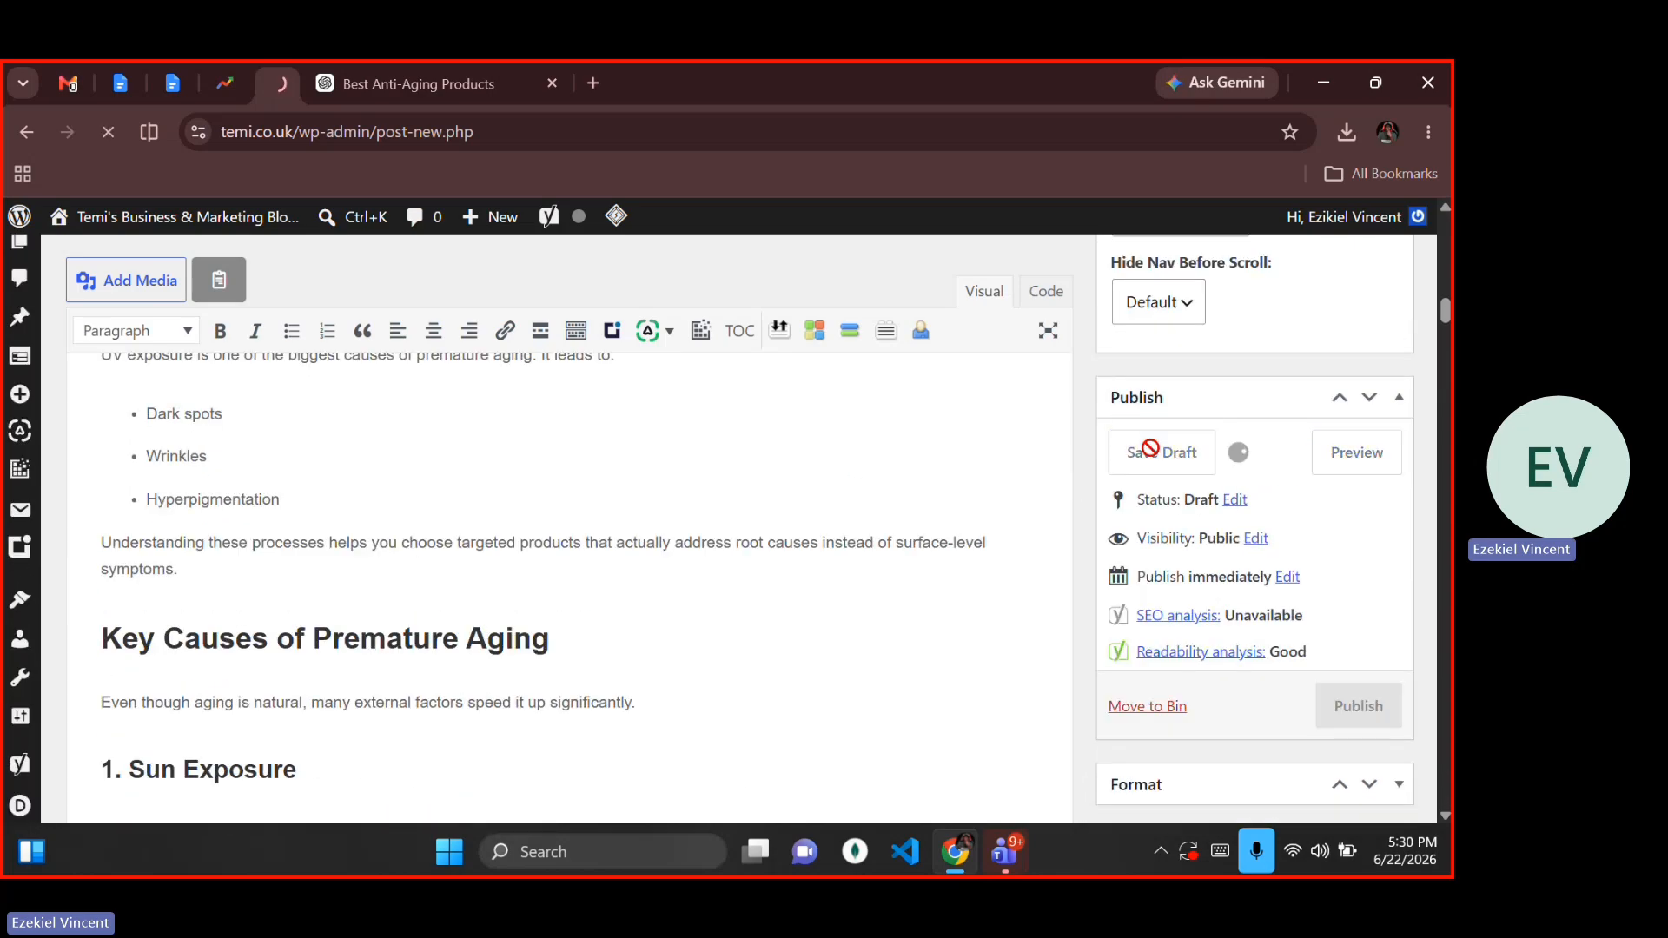
scroll(1138, 460, down, 2)
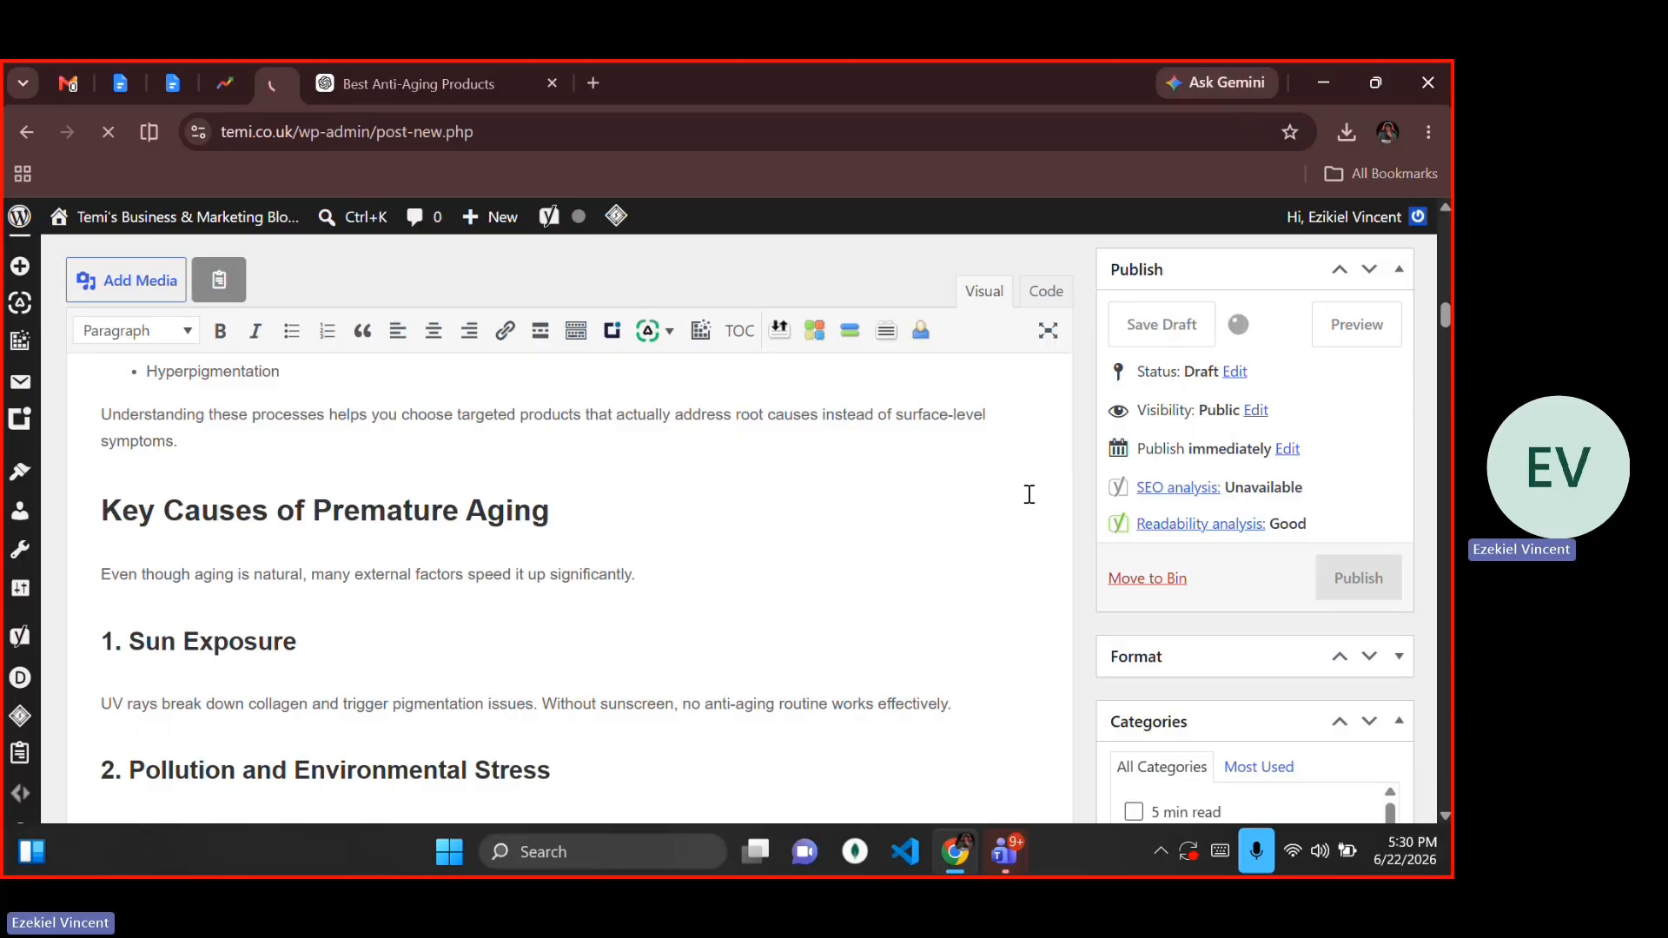
click(724, 597)
scroll(725, 597, down, 1)
scroll(724, 597, up, 2)
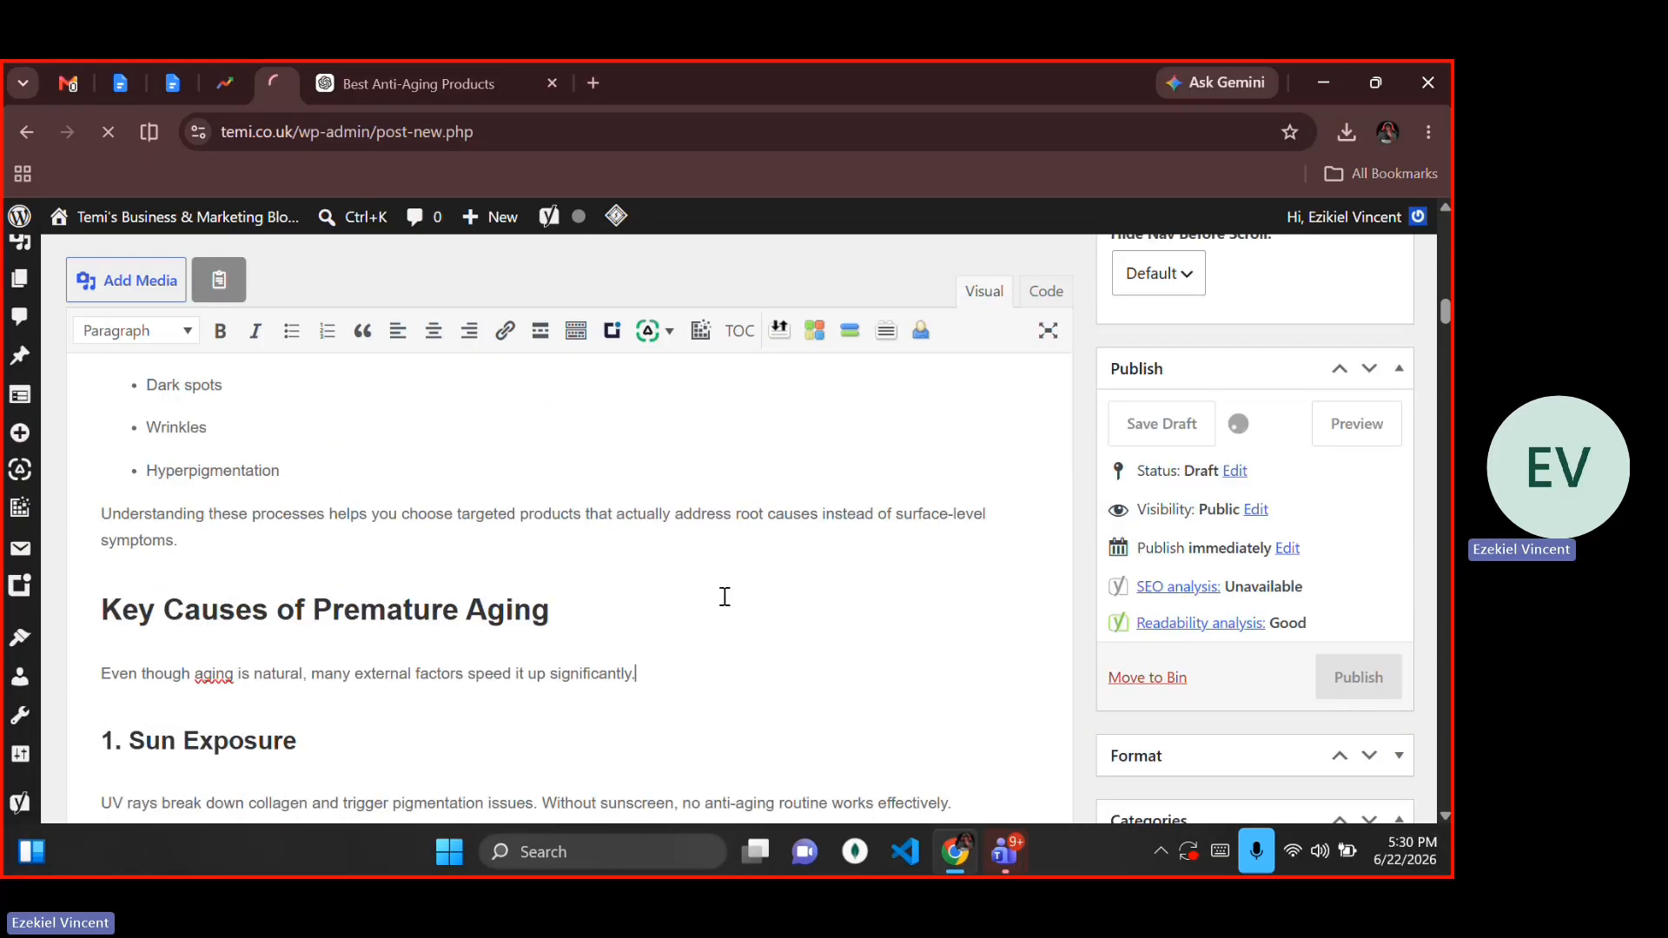
scroll(724, 597, down, 3)
scroll(724, 597, down, 15)
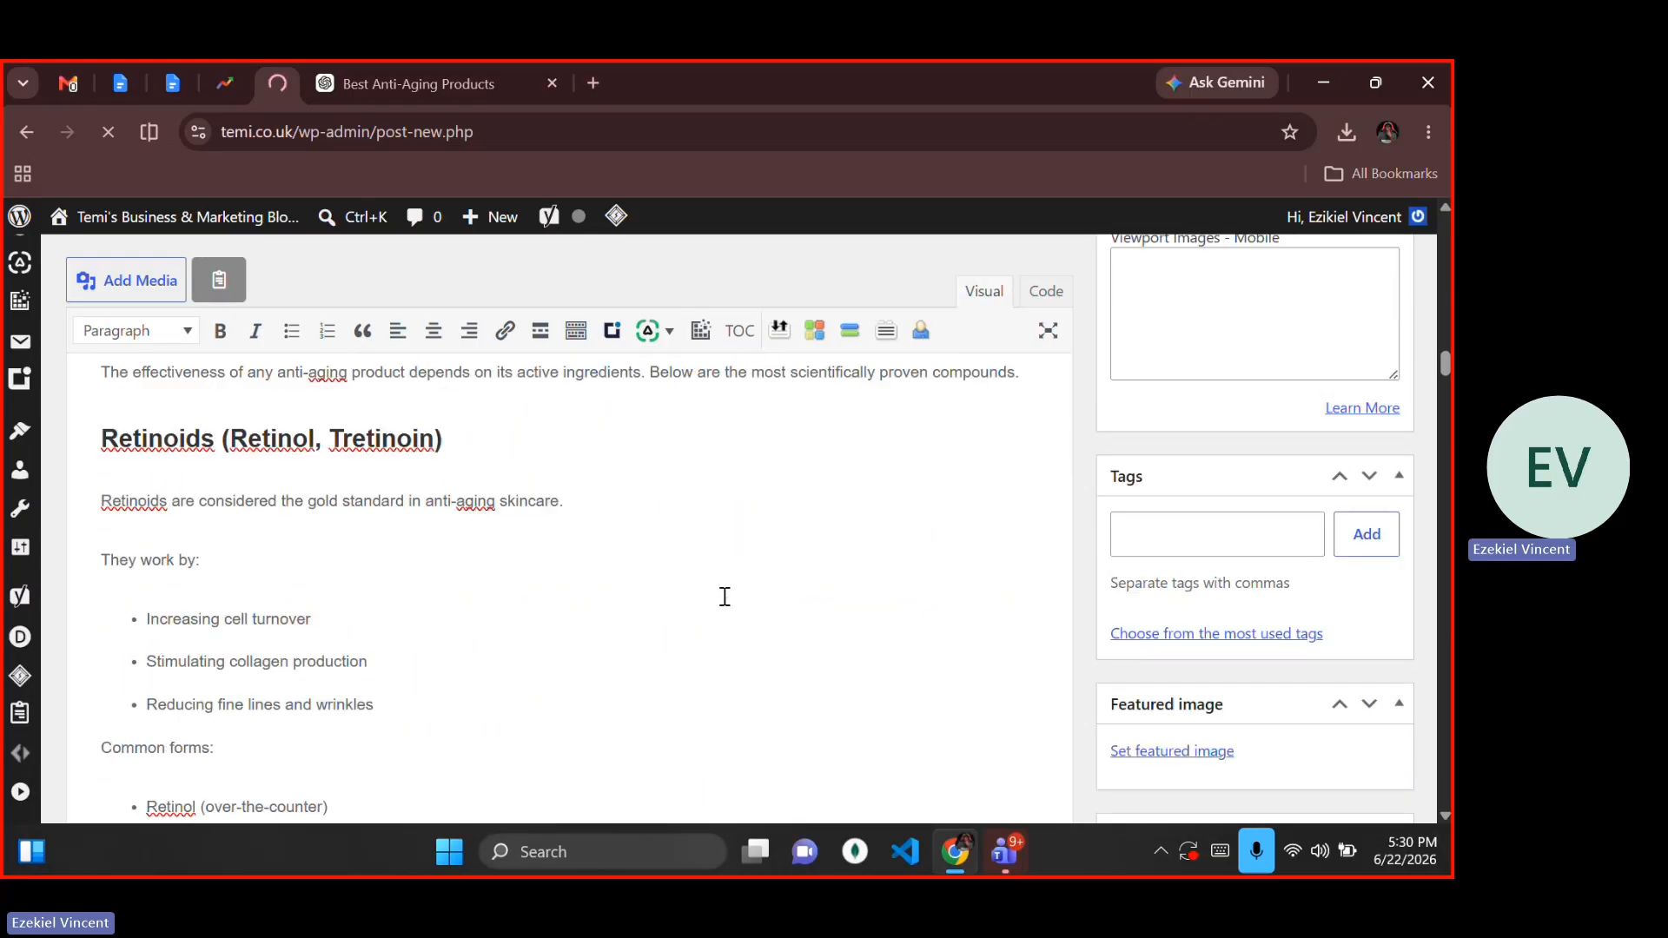
scroll(725, 596, down, 2)
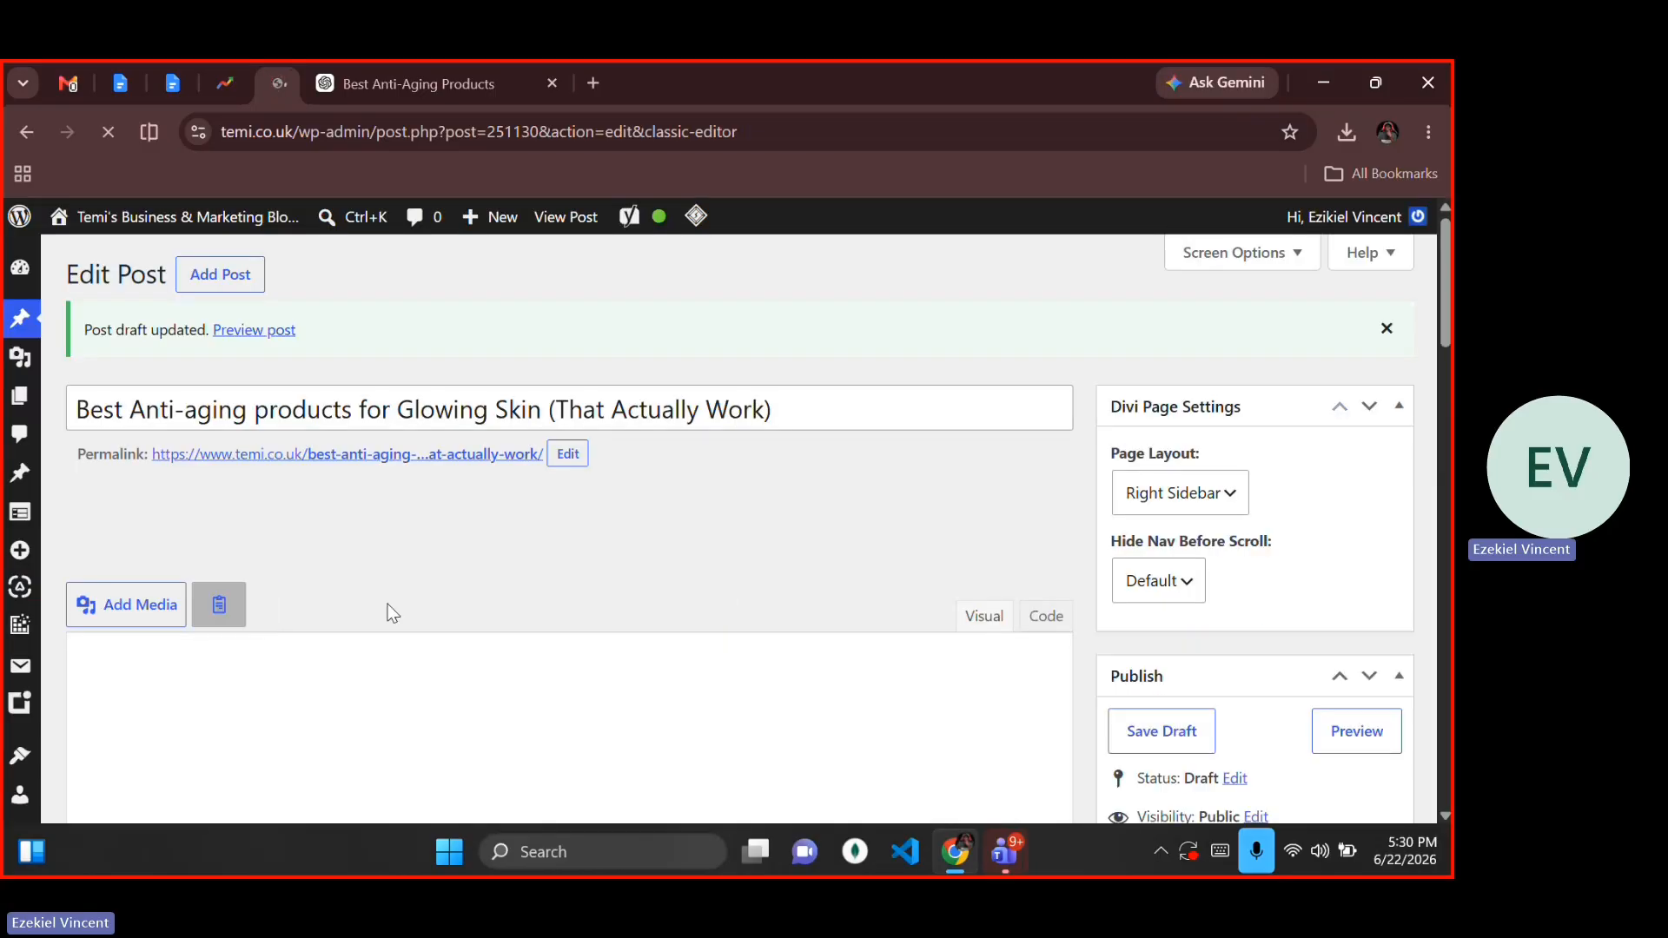
Step: Review the saved draft's layout and list spacing from the introduction through the Environmental Damage (Photoaging) section
scroll(644, 524, down, 2)
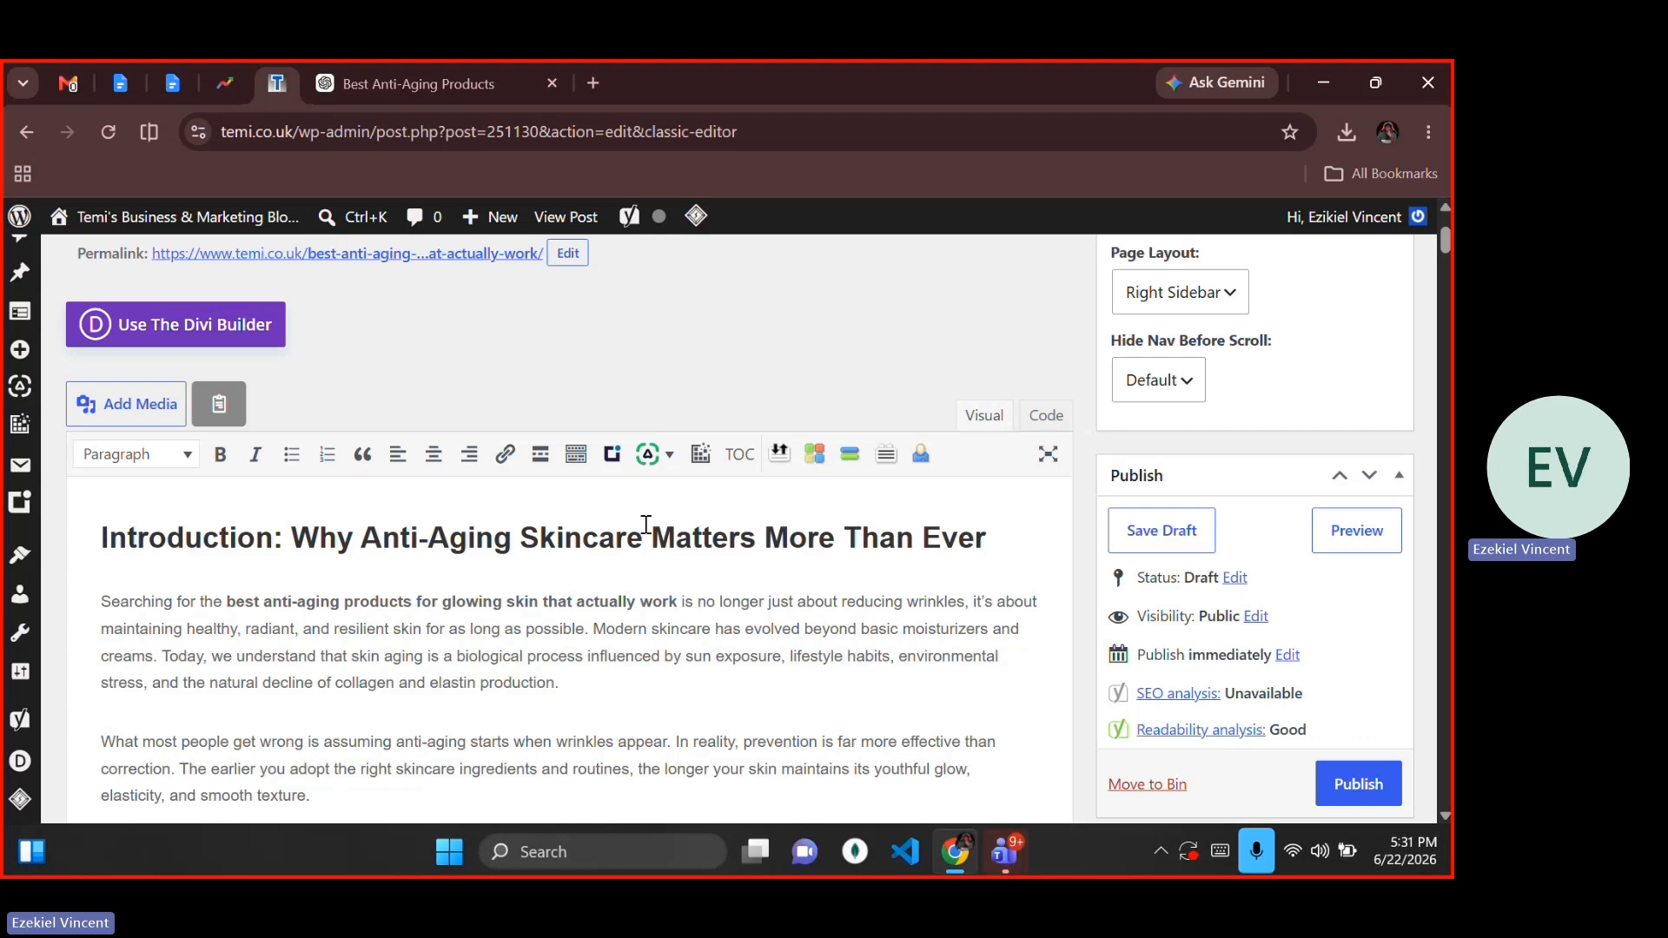
drag(605, 627, 615, 627)
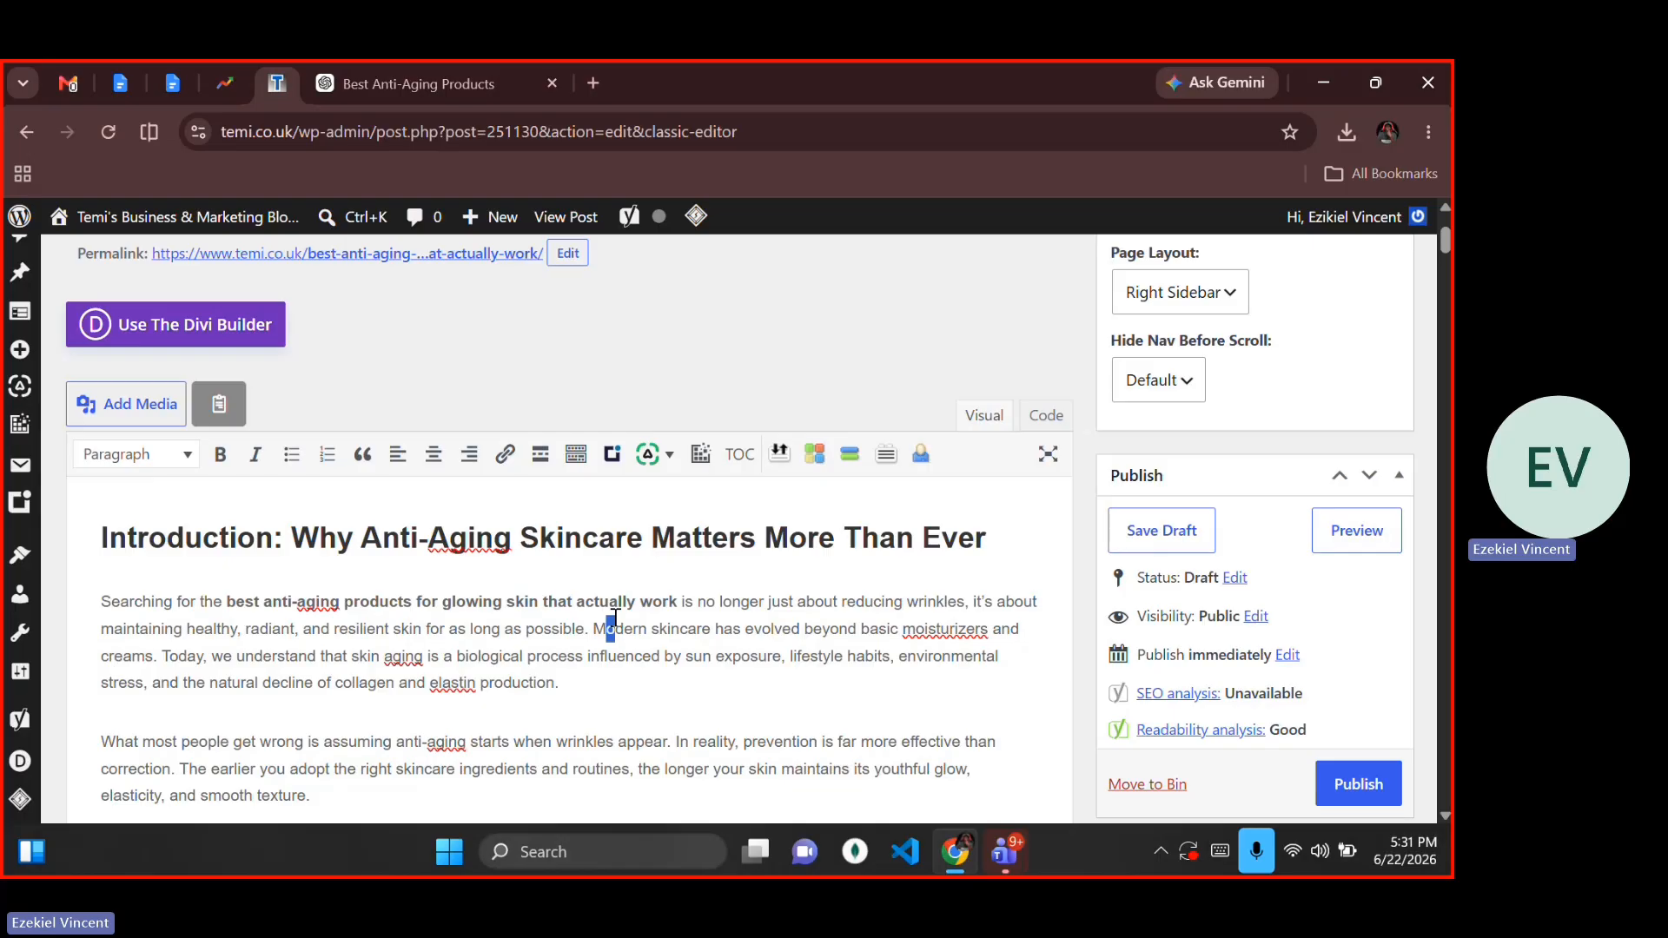
scroll(615, 619, down, 7)
click(615, 619)
right_click(1017, 154)
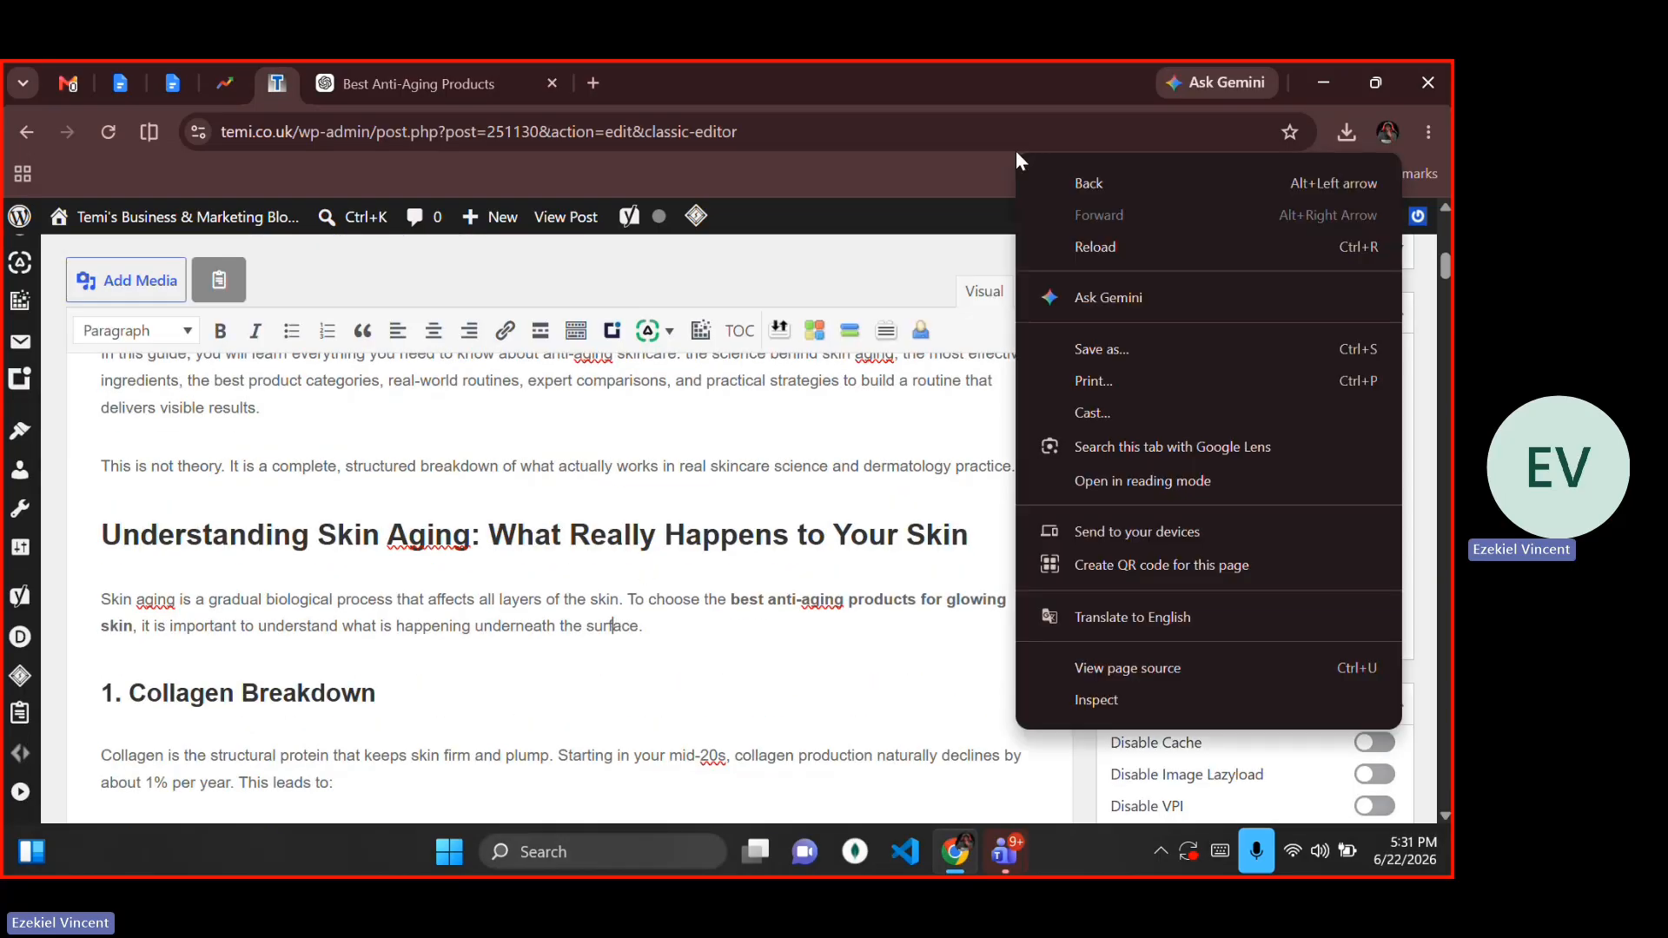
click(662, 686)
scroll(662, 681, down, 10)
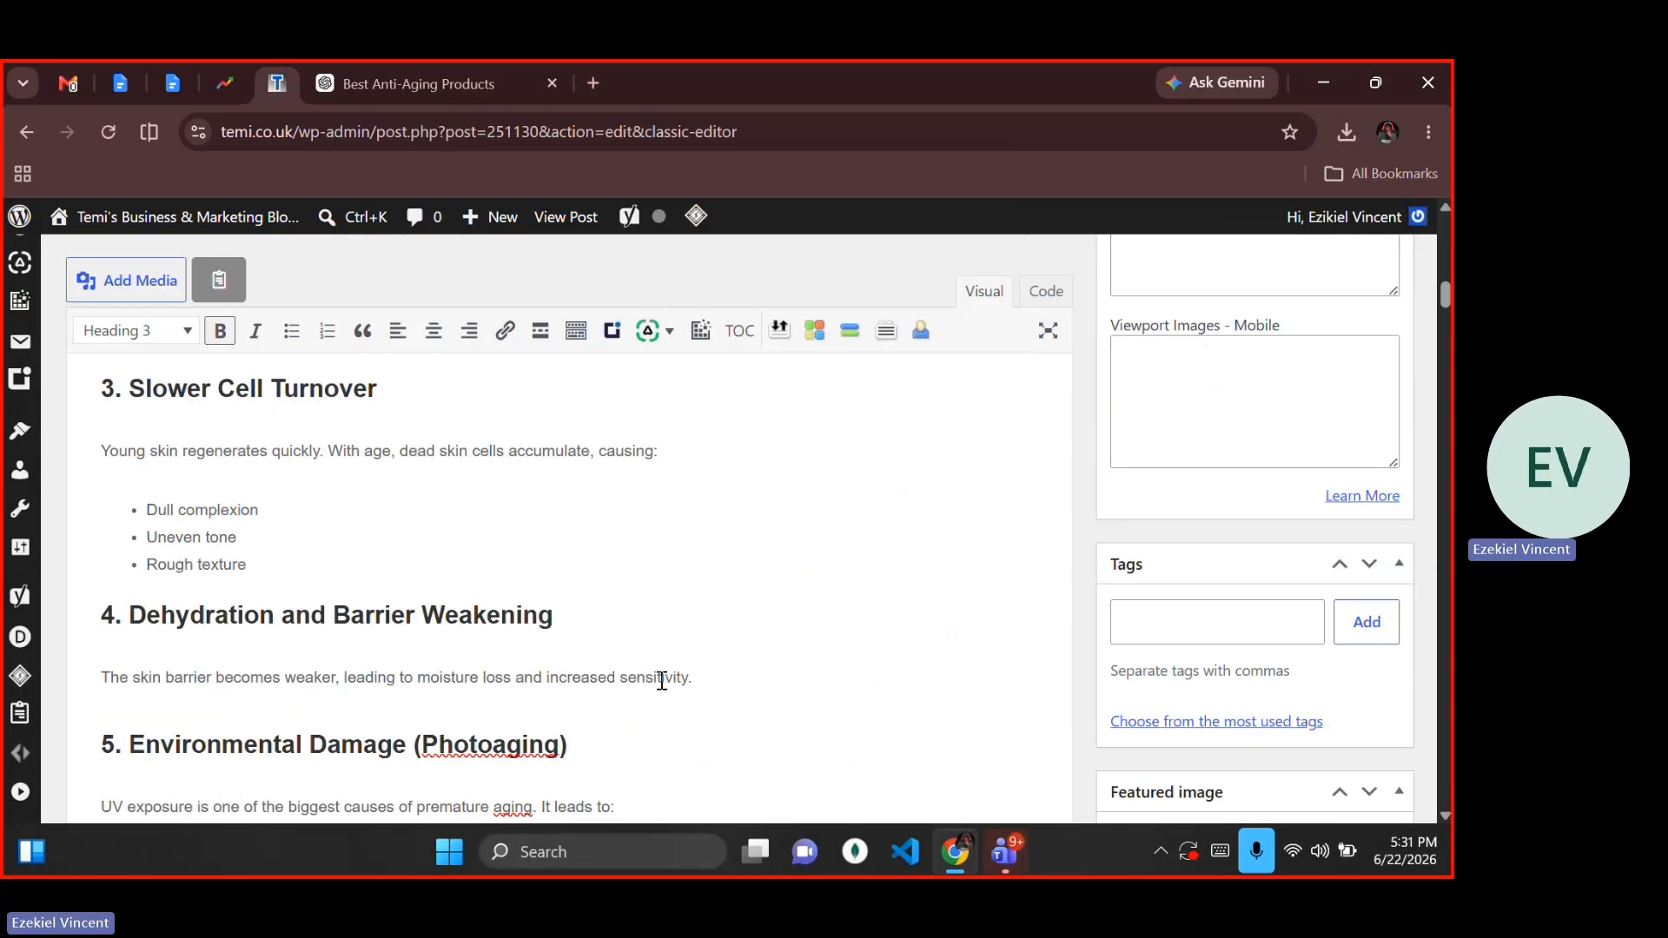
scroll(662, 681, down, 3)
right_click(662, 681)
click(518, 726)
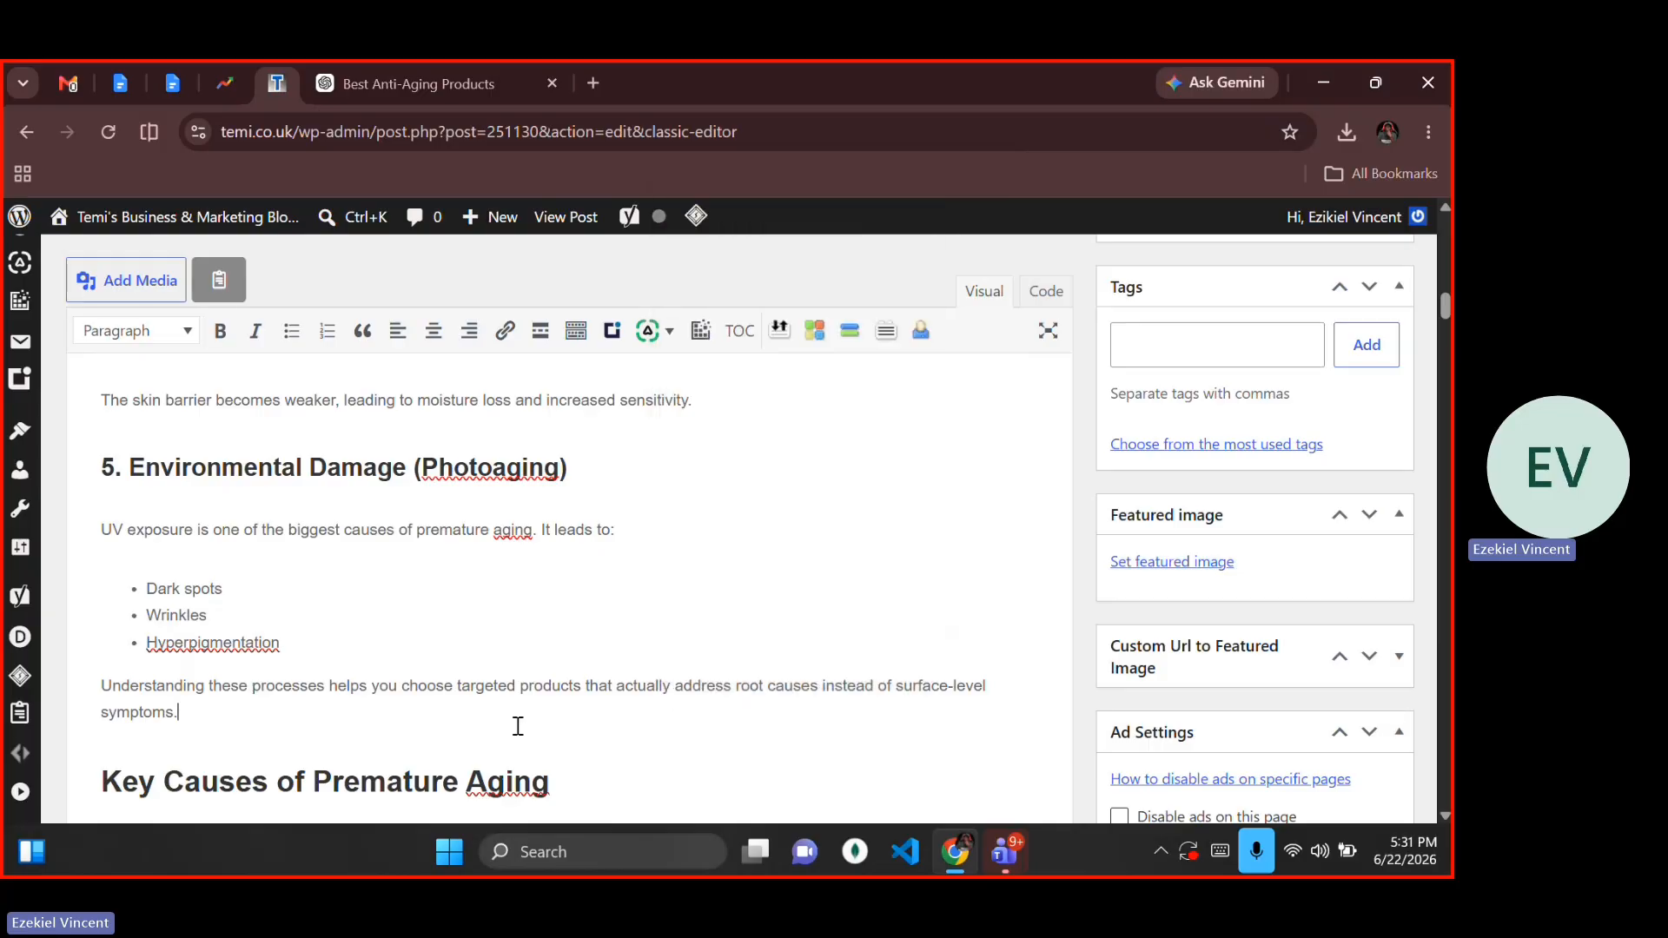
Step: Check the heading levels and formatting throughout the "Key Causes of Premature Aging" section
key(Down)
scroll(518, 726, down, 2)
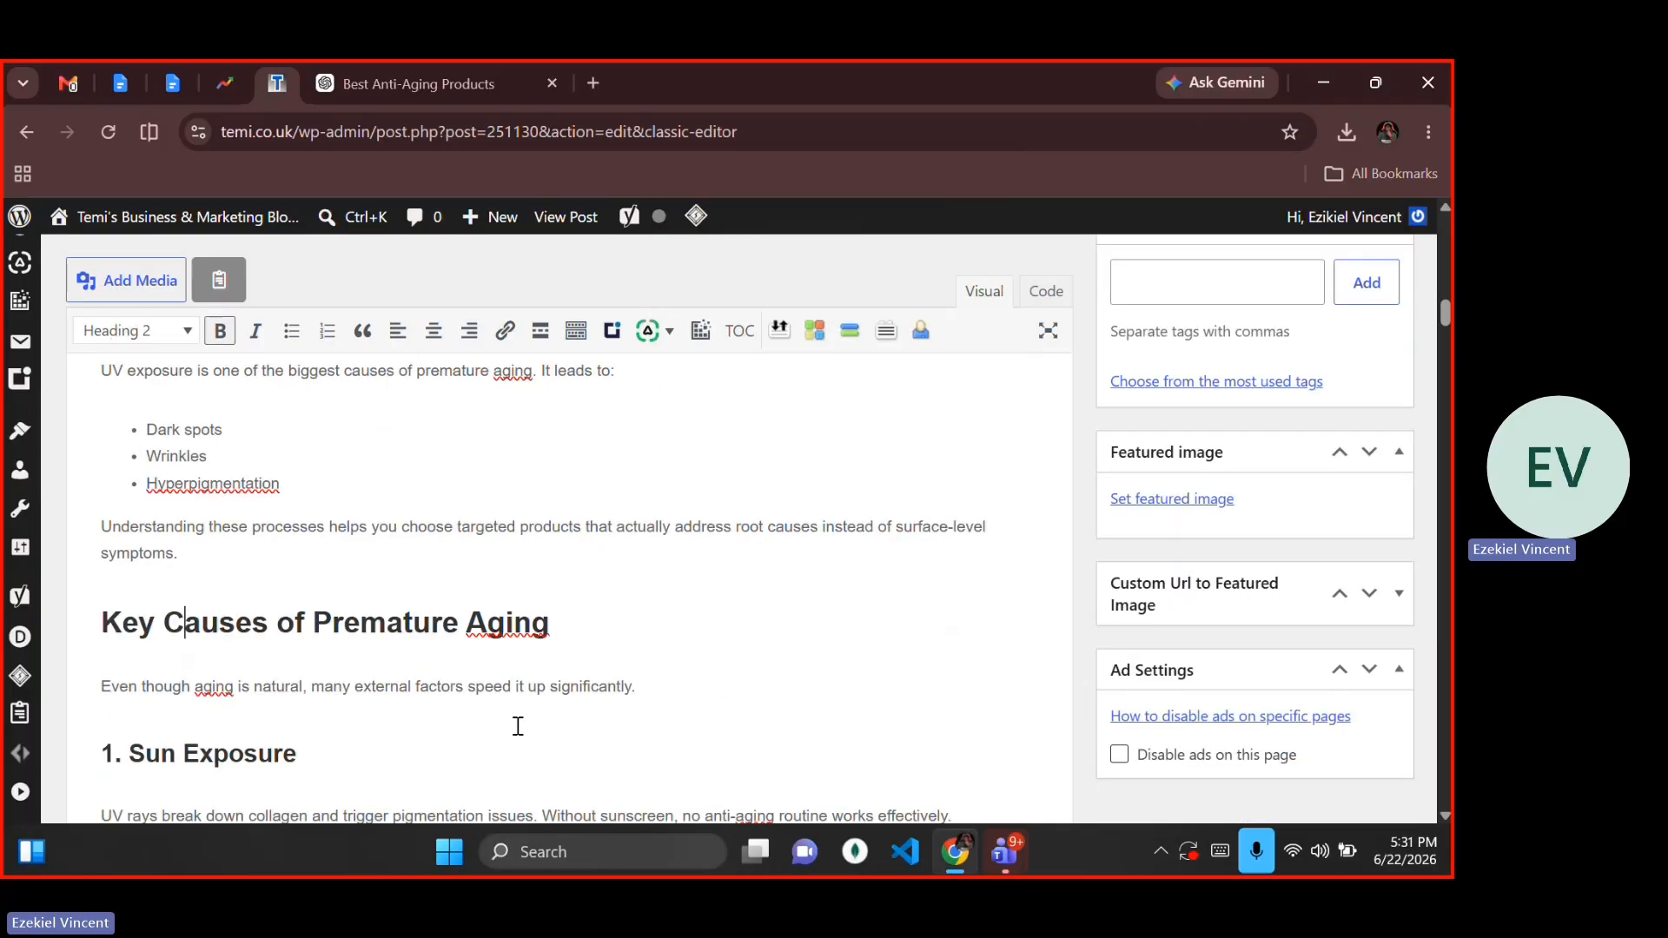
shift+click(556, 634)
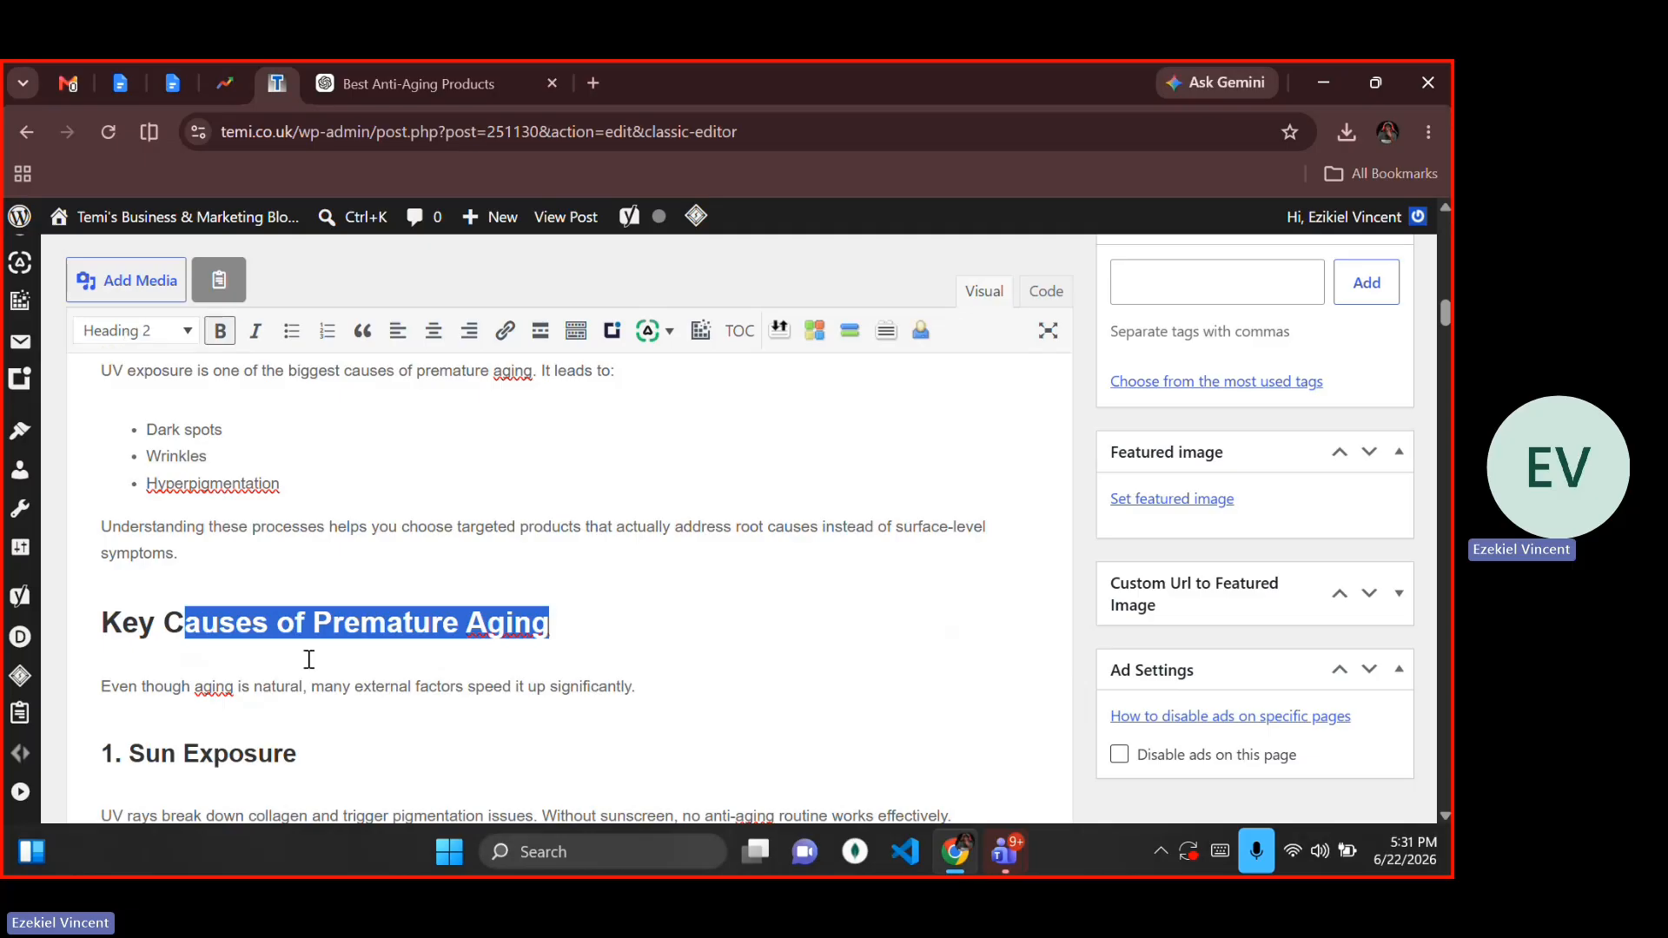
scroll(309, 659, down, 2)
drag(230, 552, 283, 552)
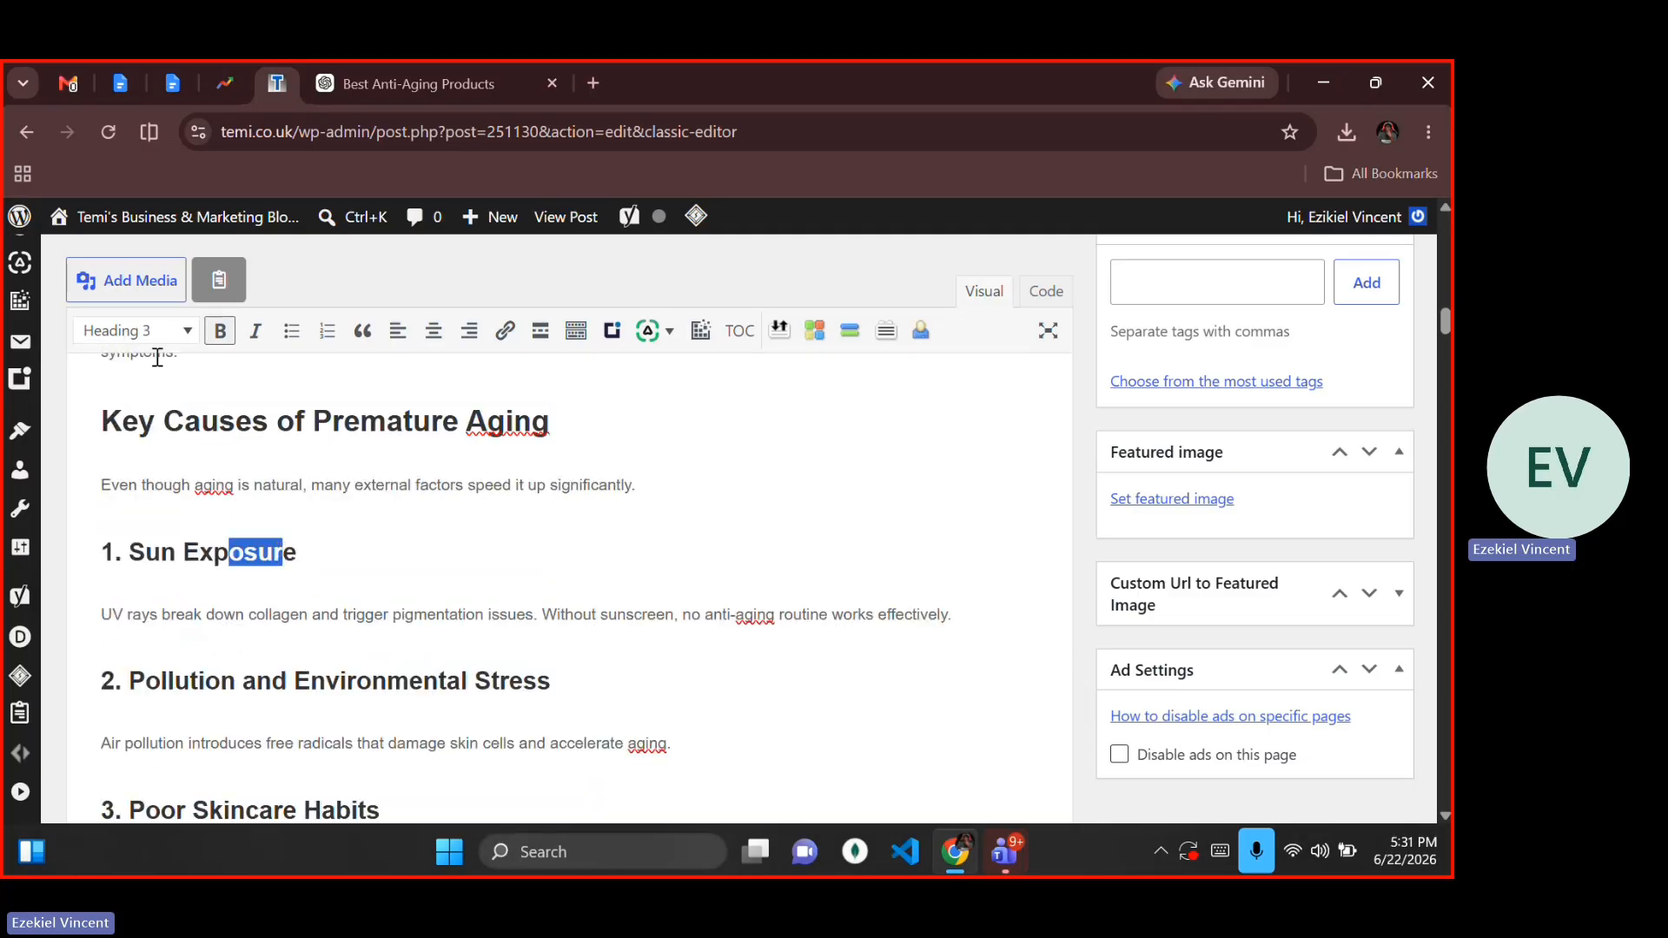
scroll(261, 588, down, 1)
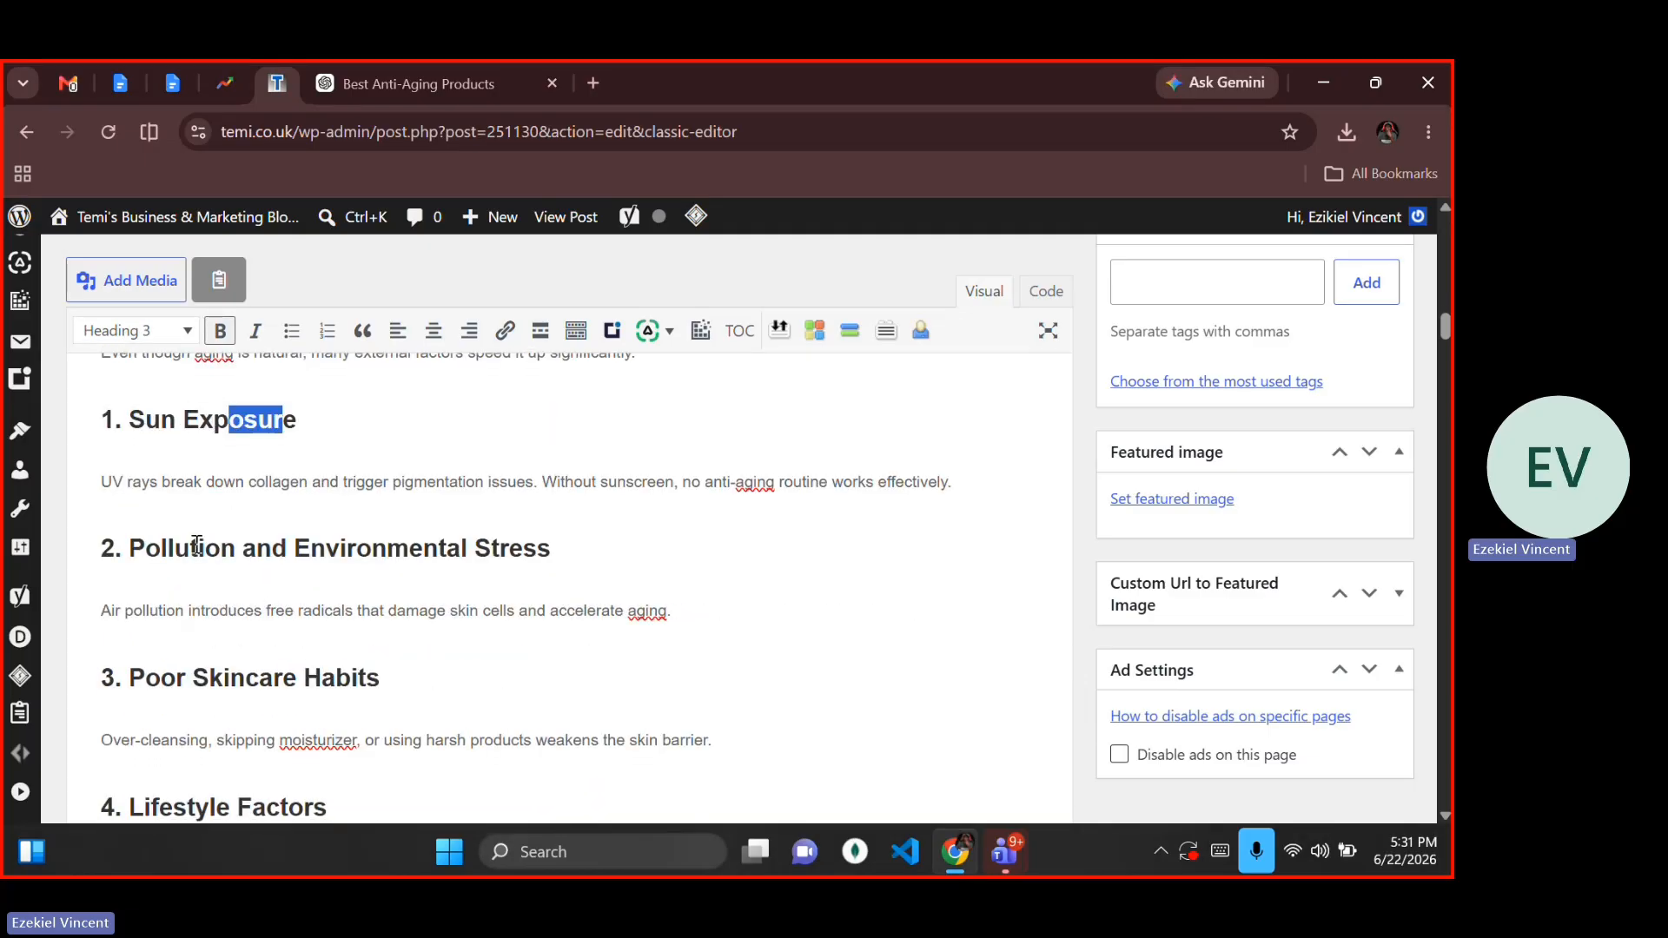
drag(196, 545, 450, 591)
scroll(452, 591, down, 6)
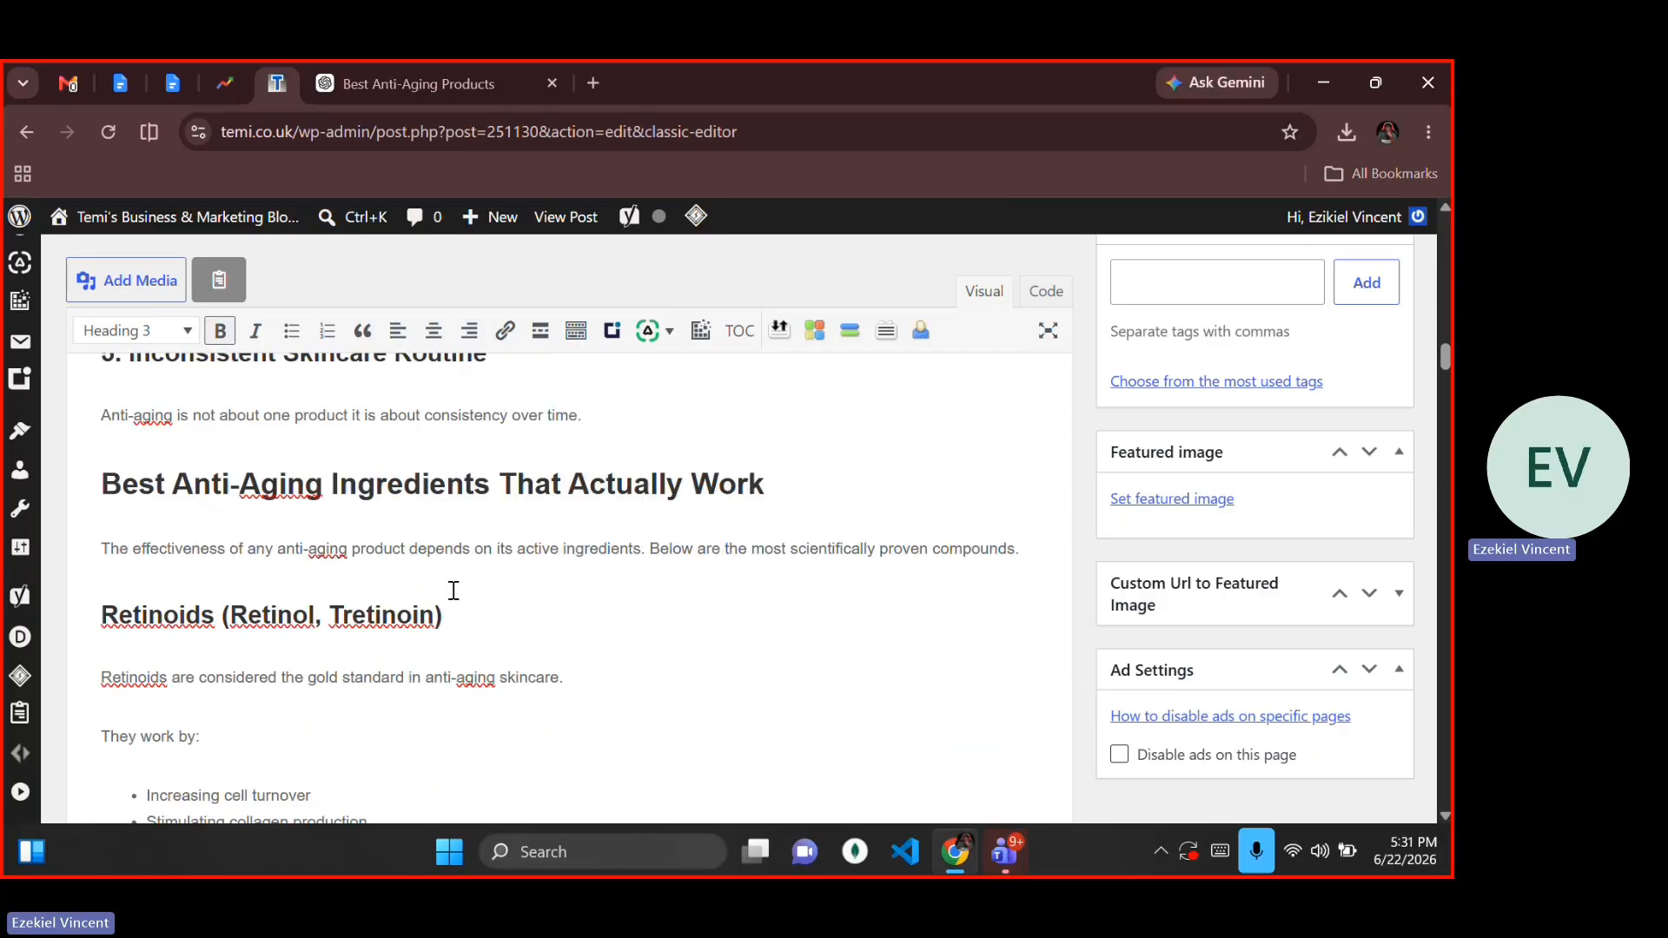
Step: Insert an empty paragraph between the Inconsistent Skincare Routine text and the "Best Anti-Aging Ingredients That Actually Work" heading
scroll(453, 591, up, 1)
click(814, 539)
click(753, 518)
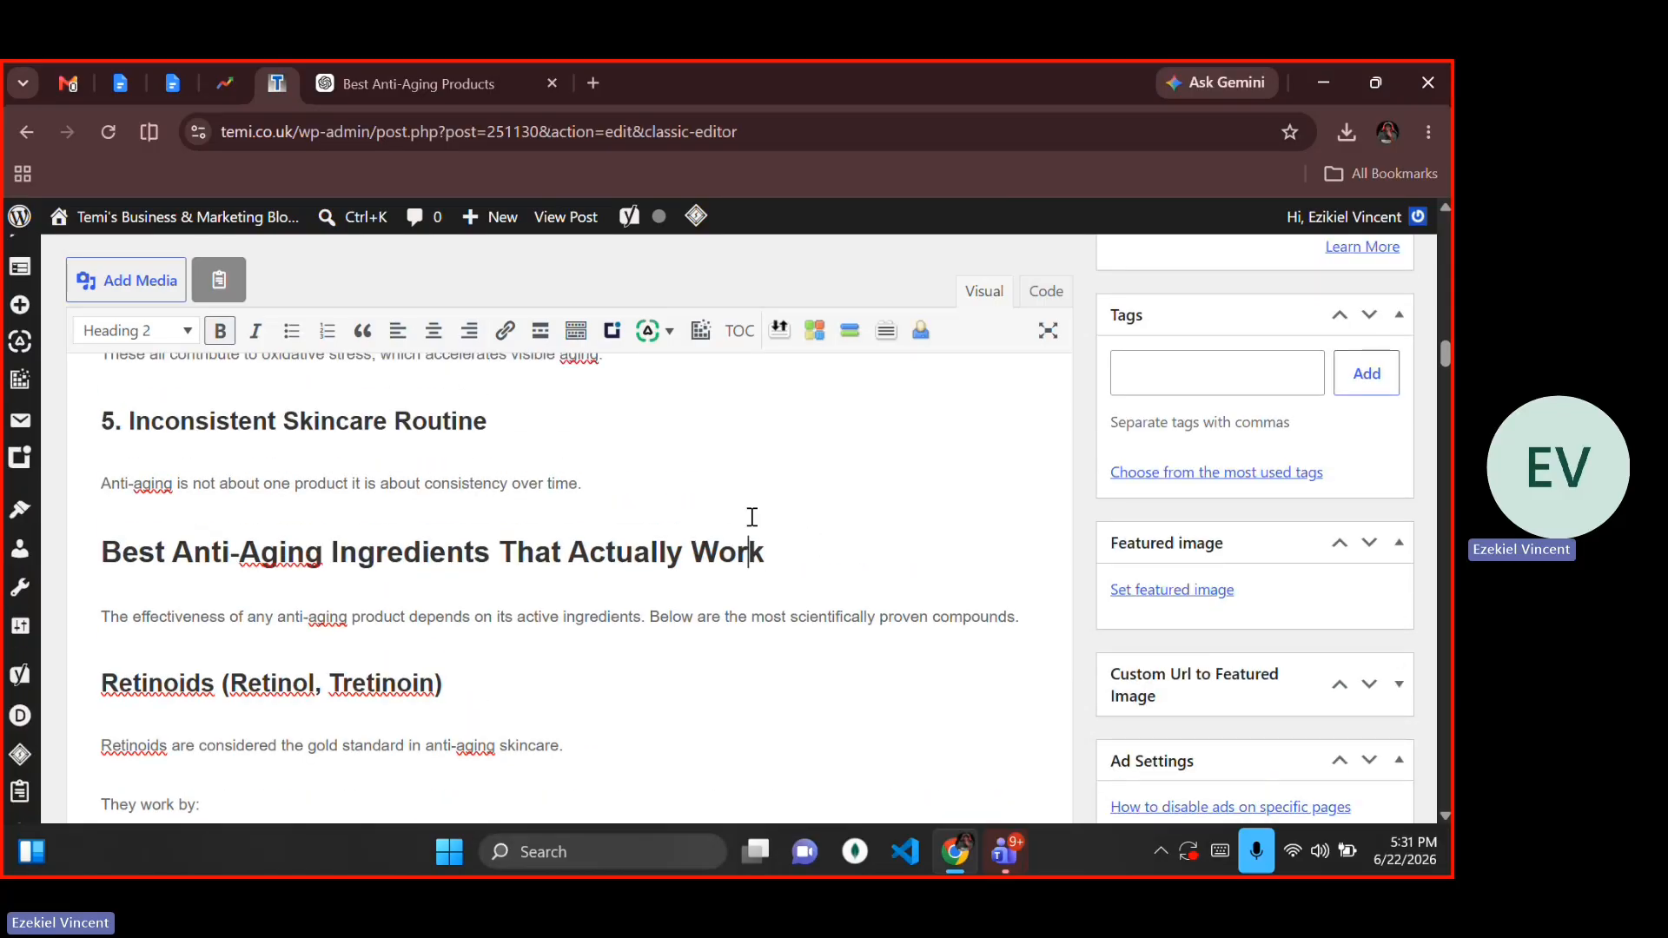
click(664, 476)
key(Return)
key(Down)
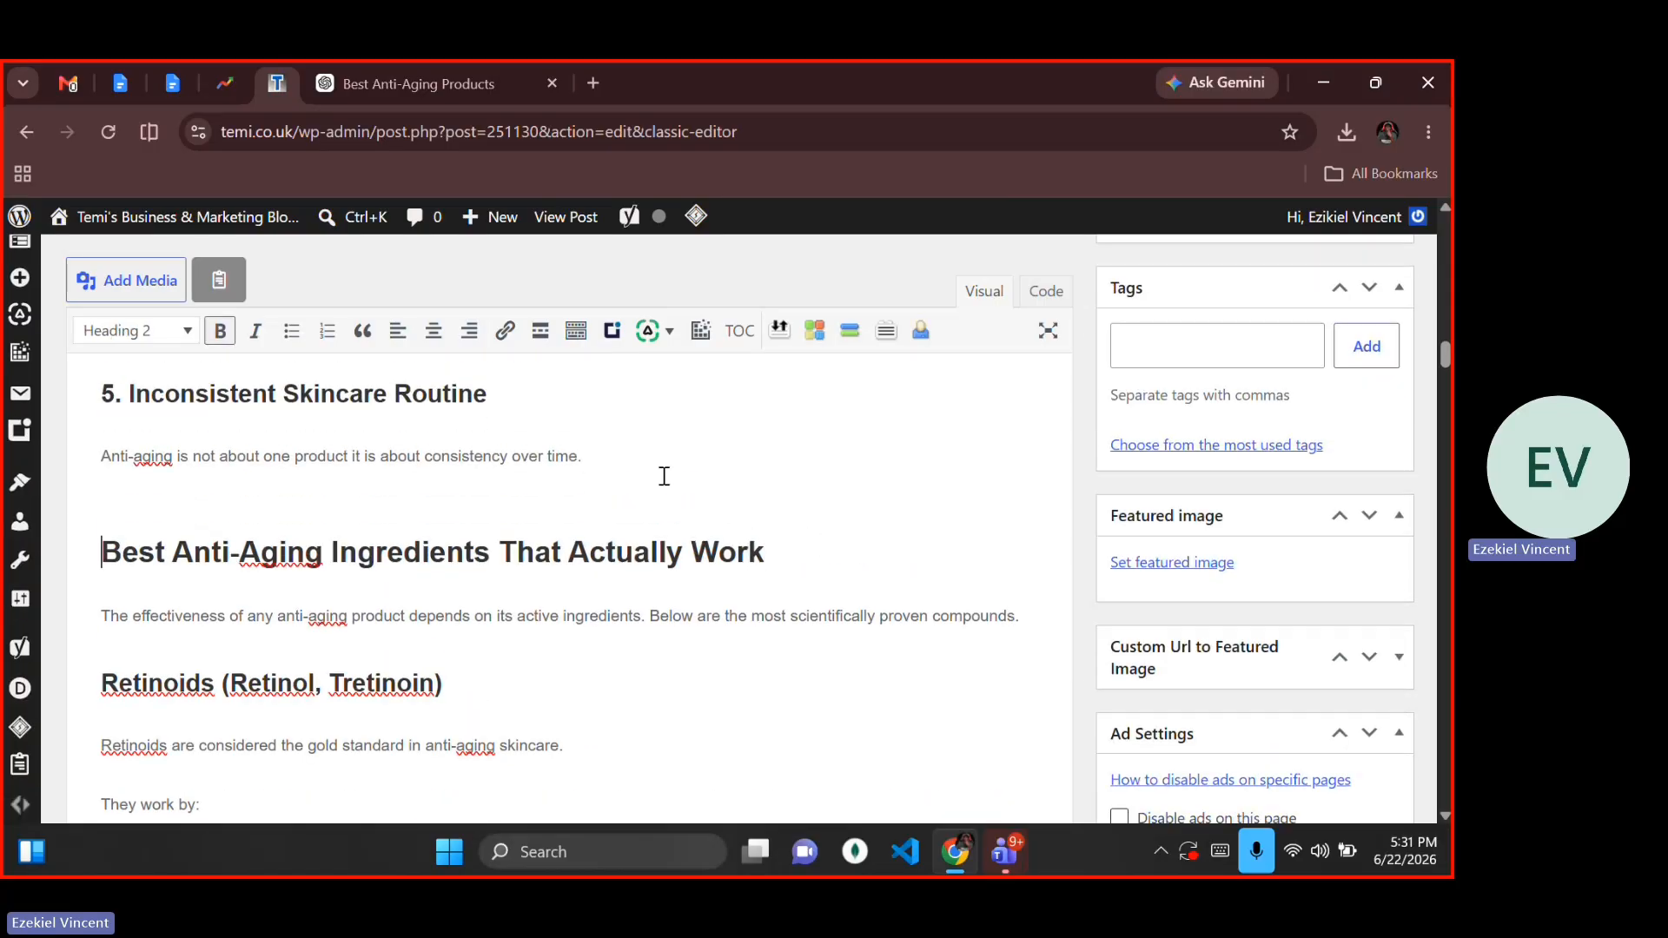
Step: Check the two preceding headings' formatting and make the "Vitamin C (Ascorbic Acid)" heading a bold Heading 3
key(shift+End)
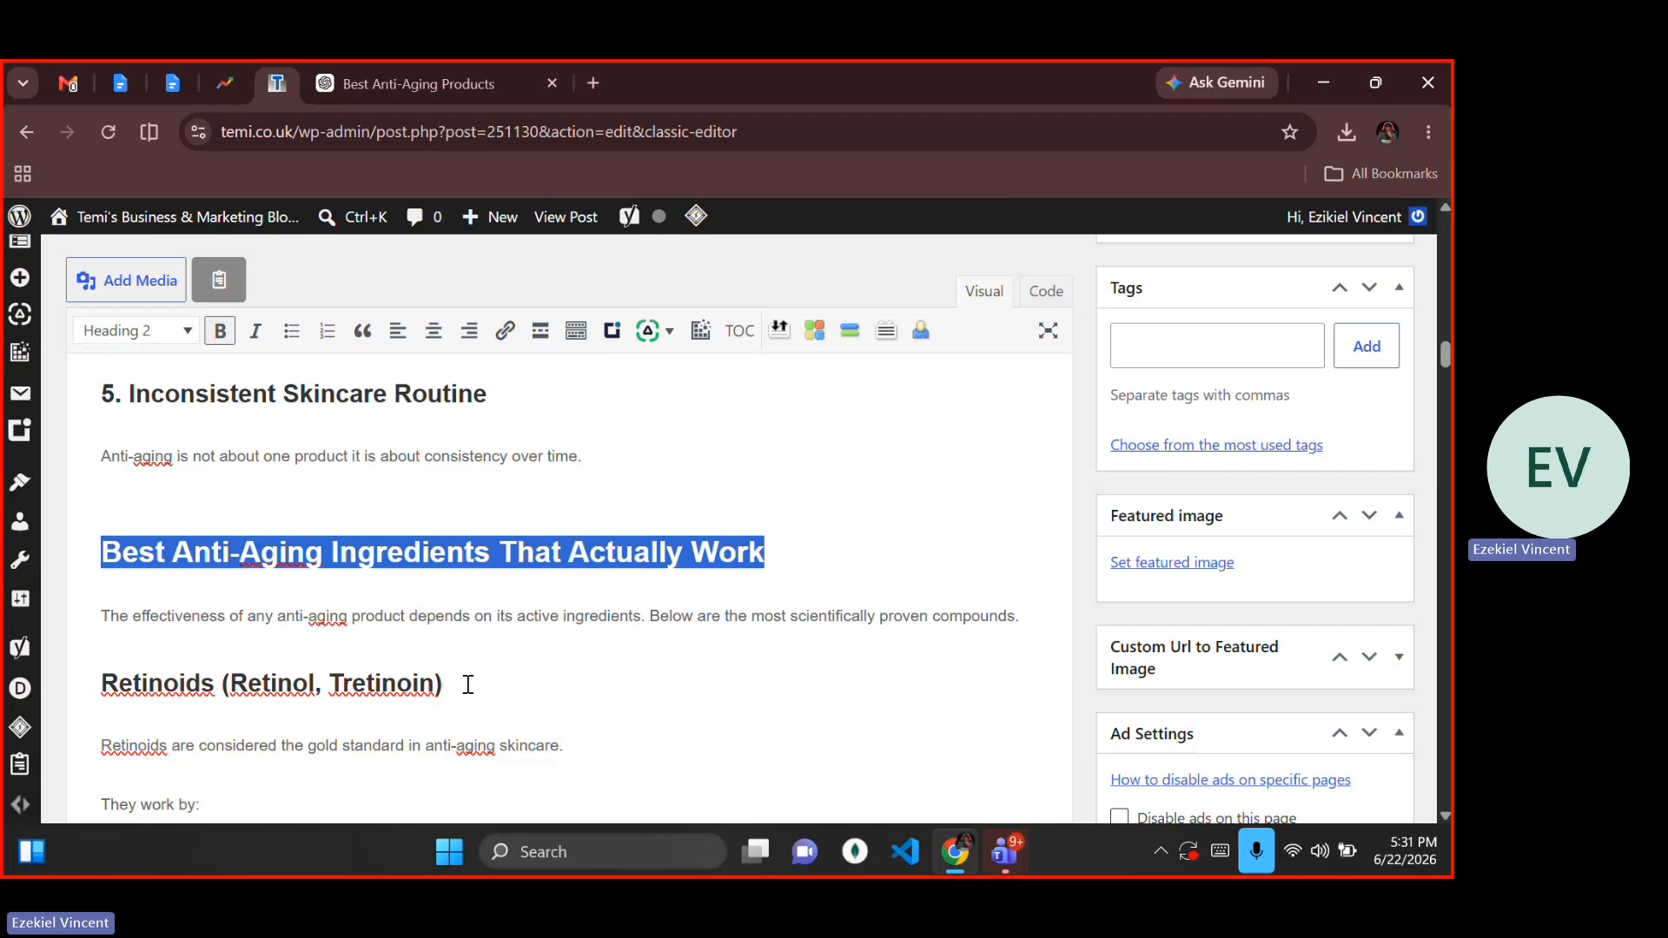
drag(466, 681, 106, 682)
scroll(115, 683, down, 5)
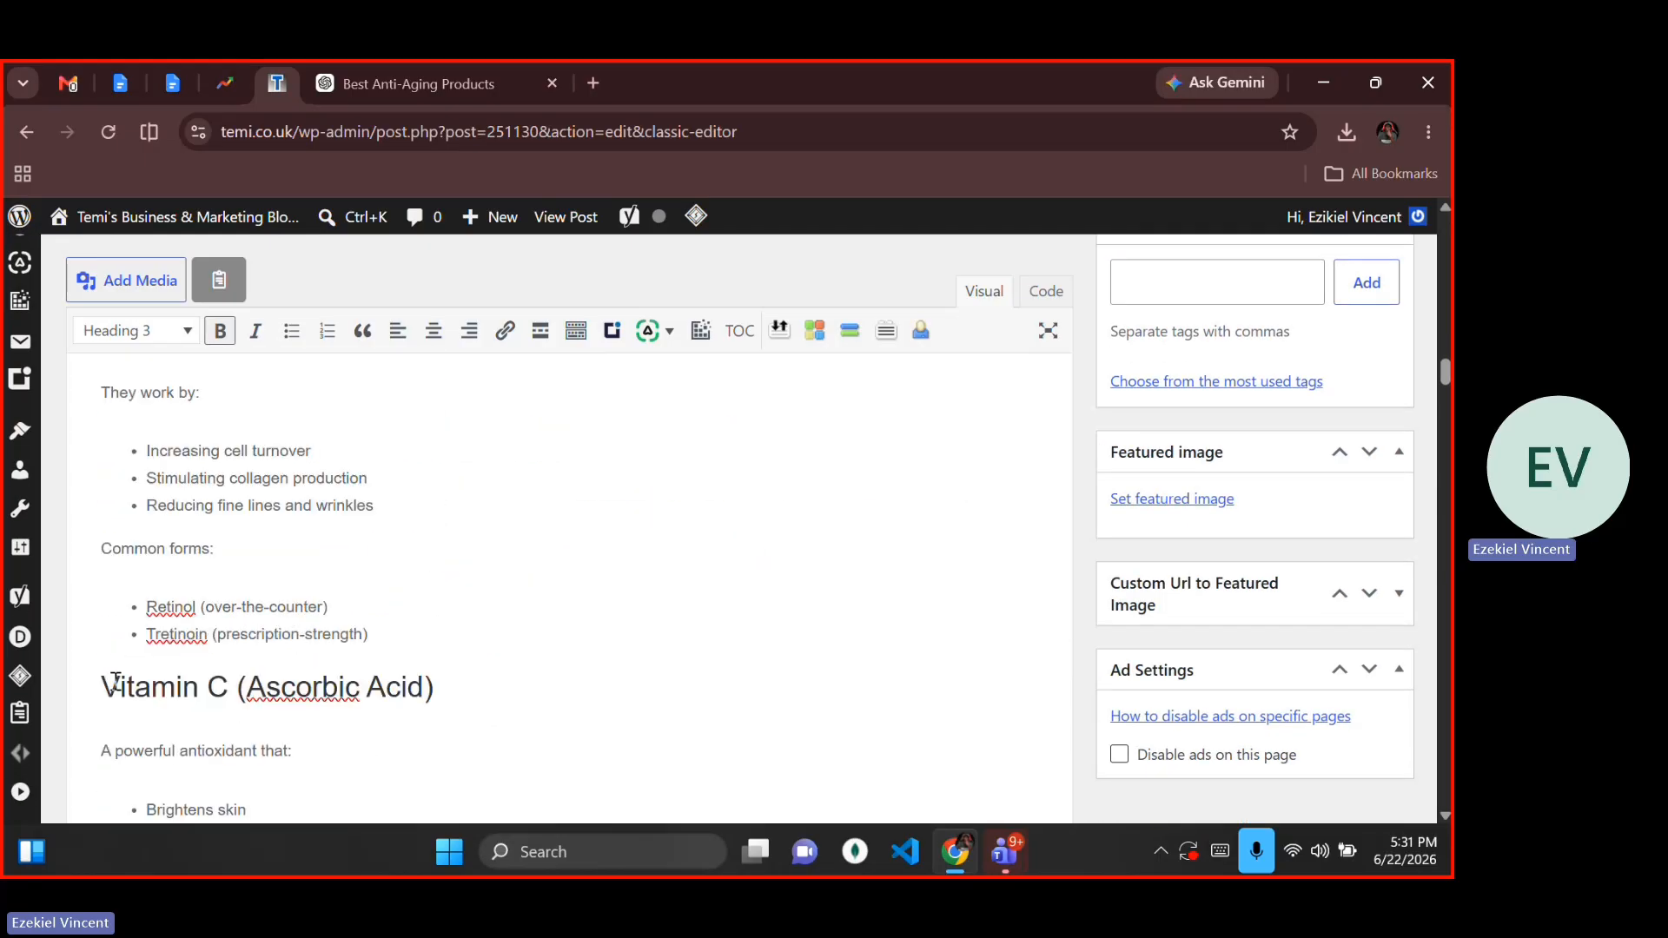
scroll(116, 682, down, 1)
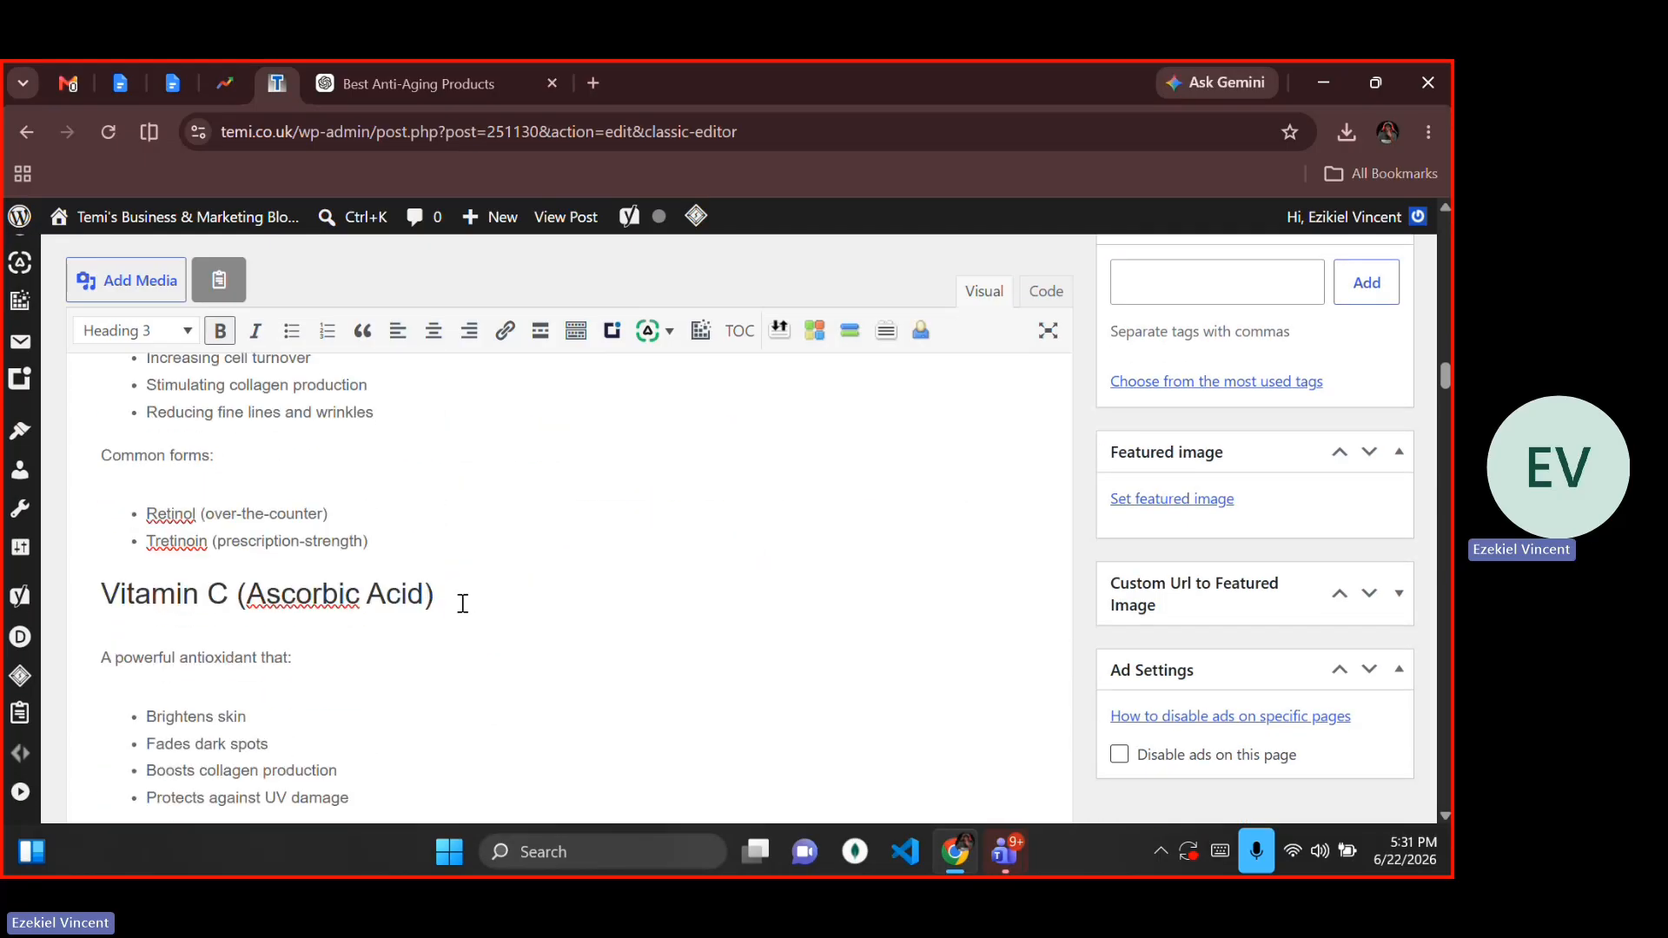
drag(463, 603, 101, 597)
key(ctrl+b)
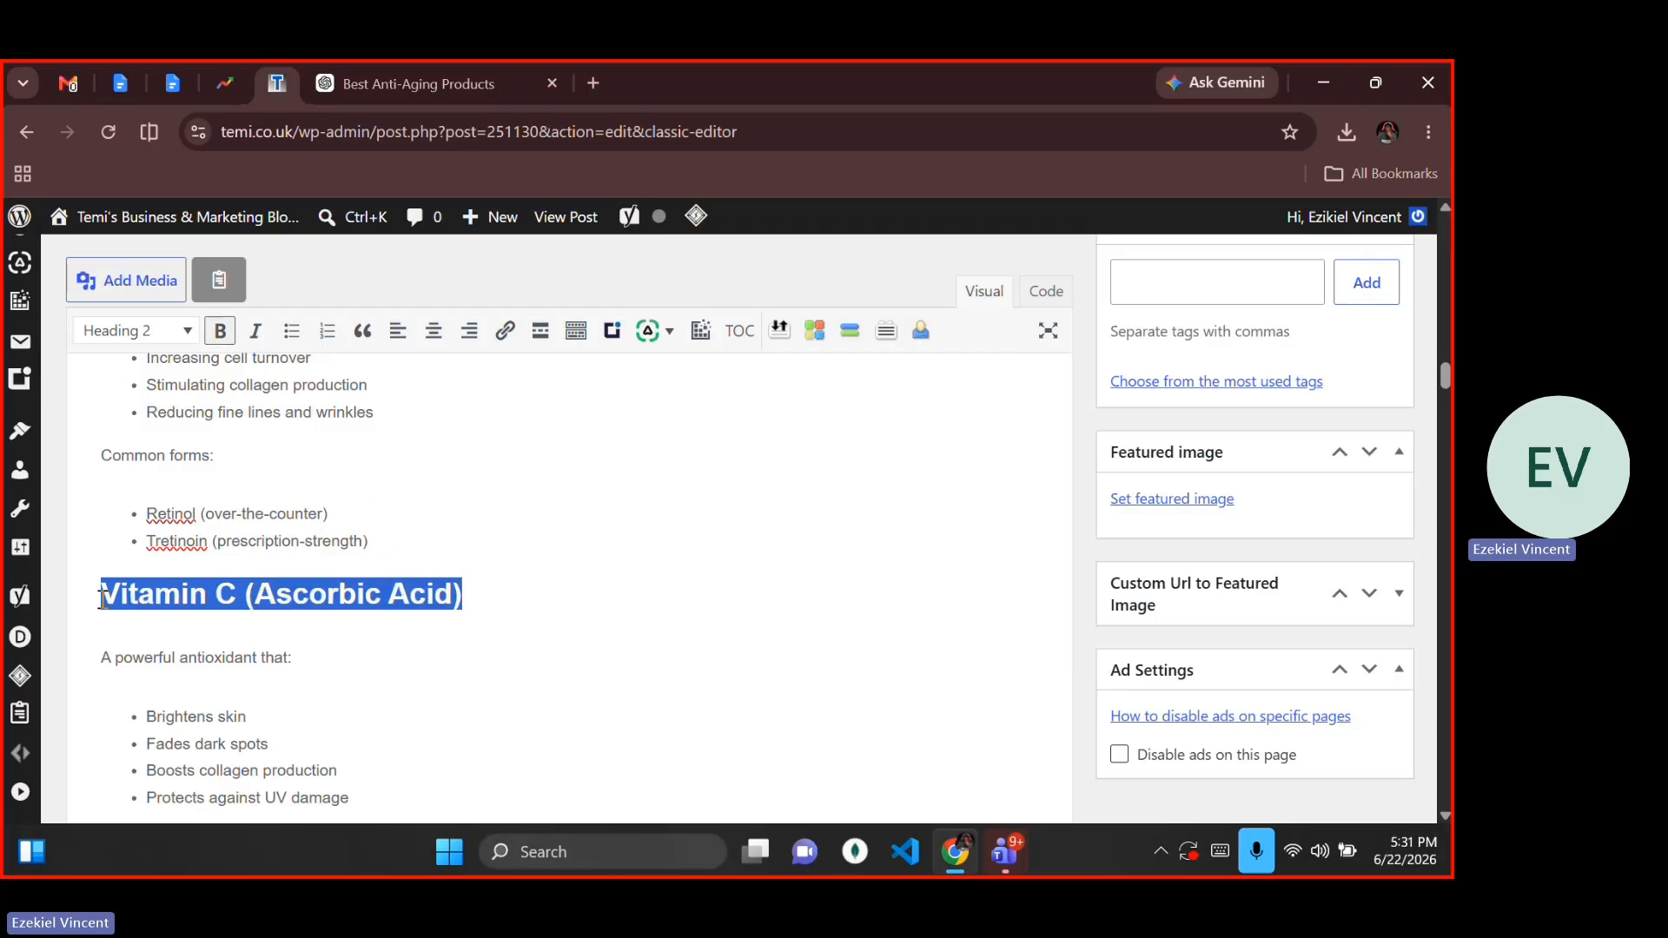
key(alt+shift+3)
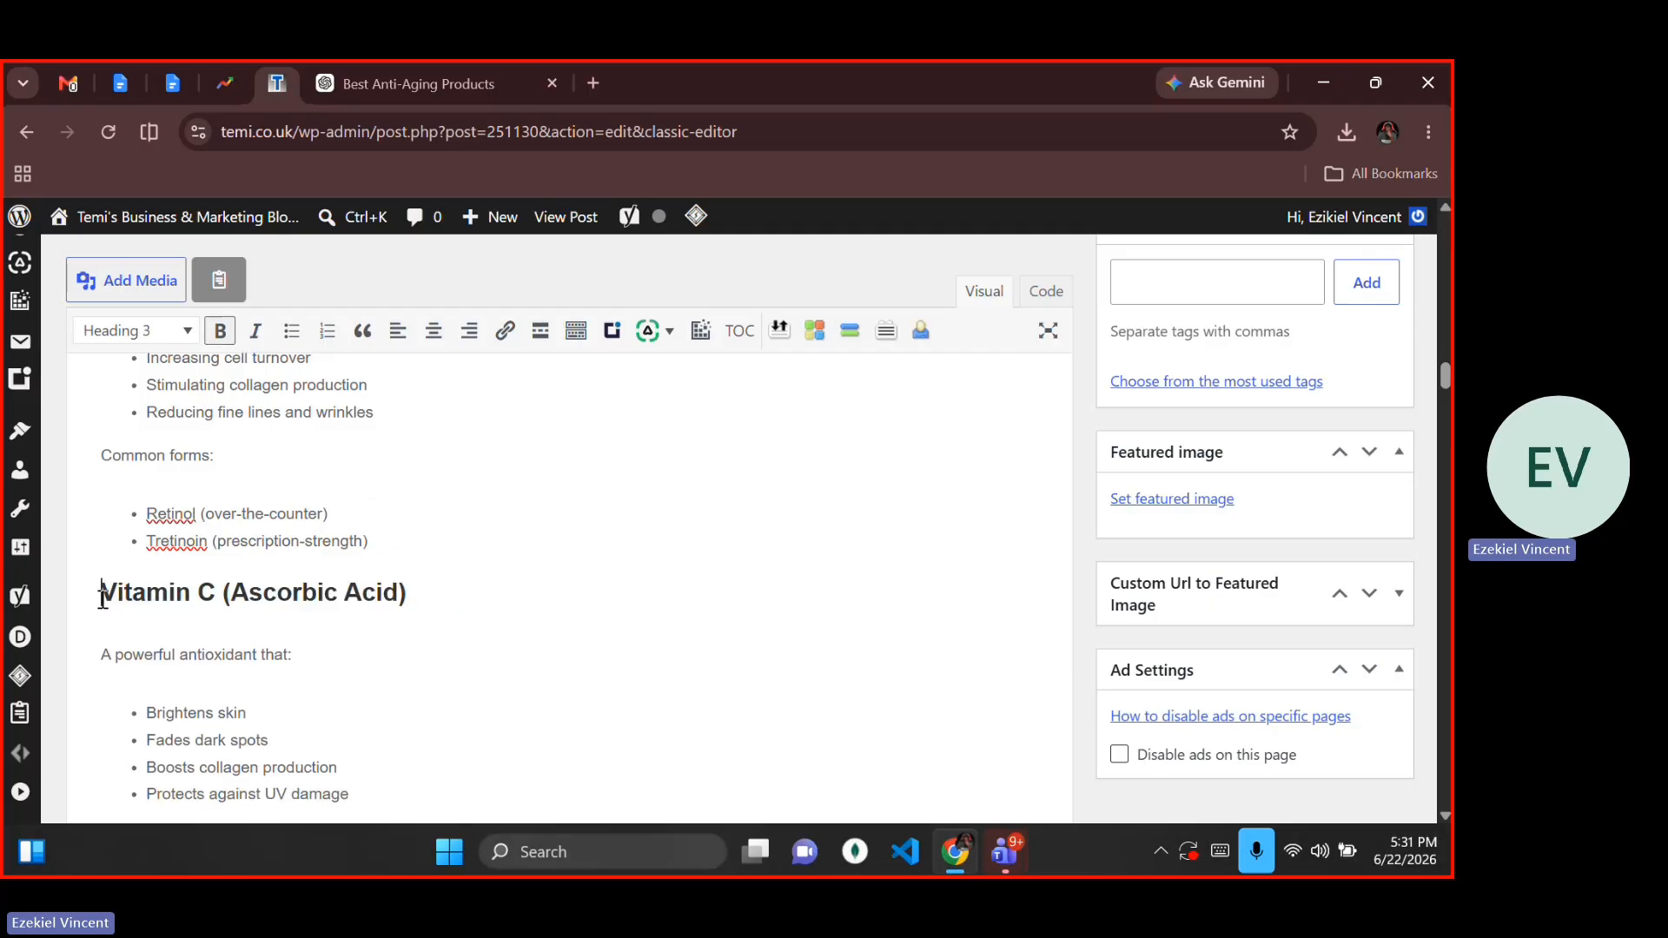
Step: Format the "Hyaluronic Acid" heading as a bold Heading 3
key(Down)
key(Down)
key(Down)
key(Down)
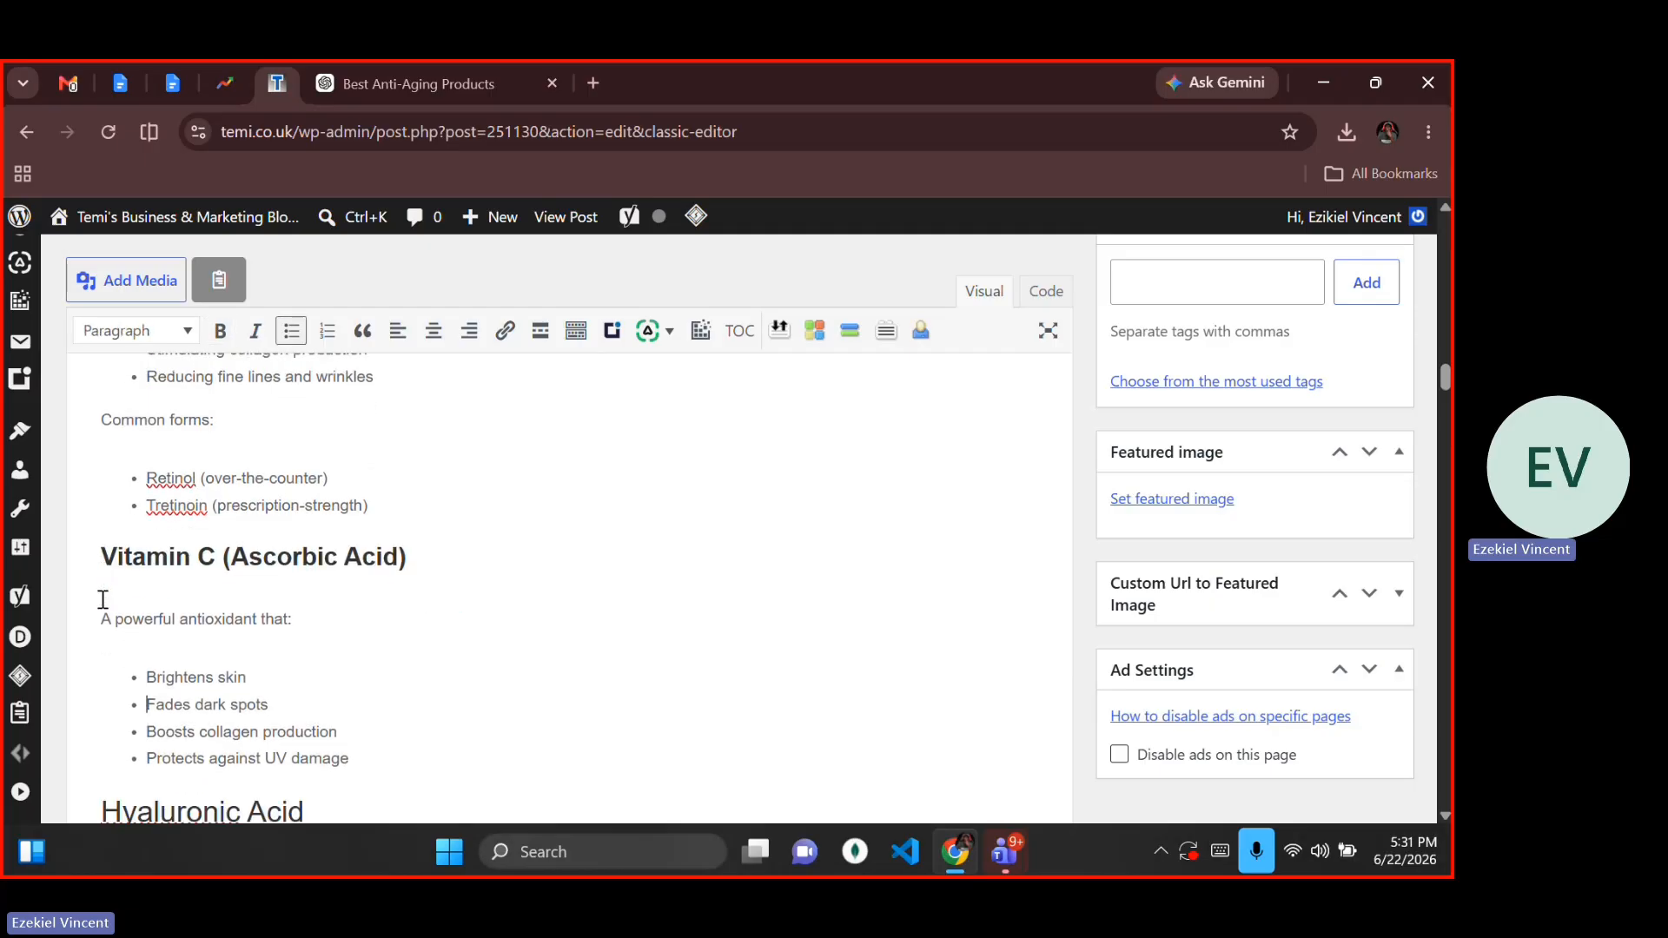
key(Down)
key(Down)
key(Down)
key(Left)
key(Right)
key(shift+End)
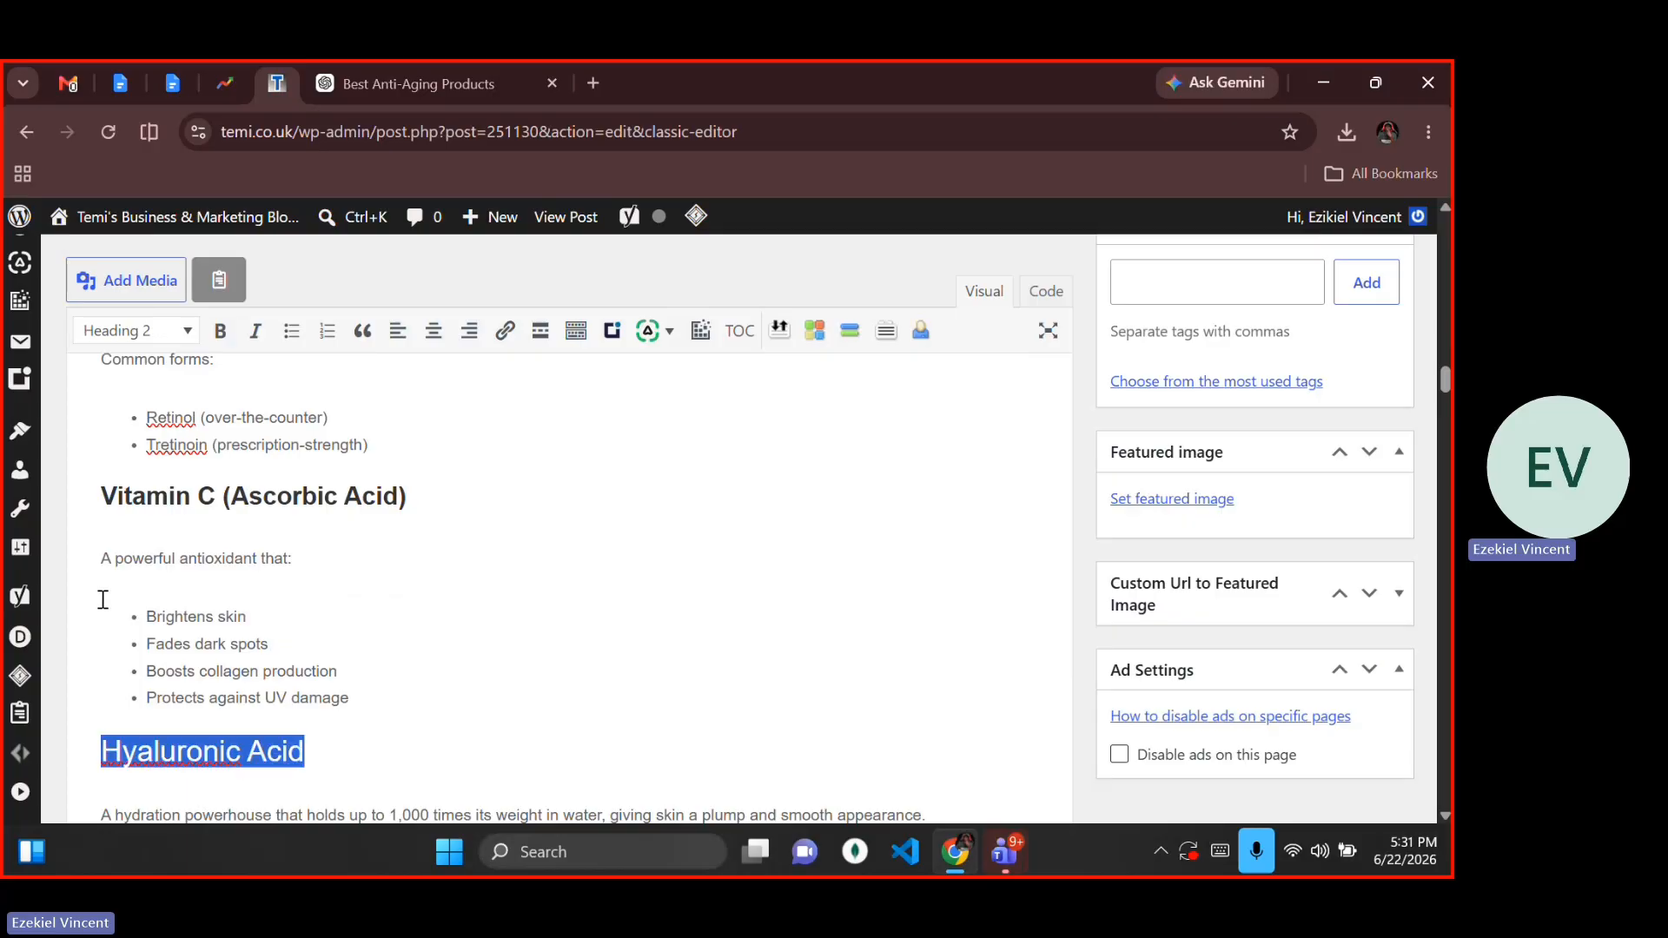
key(alt+shift+3)
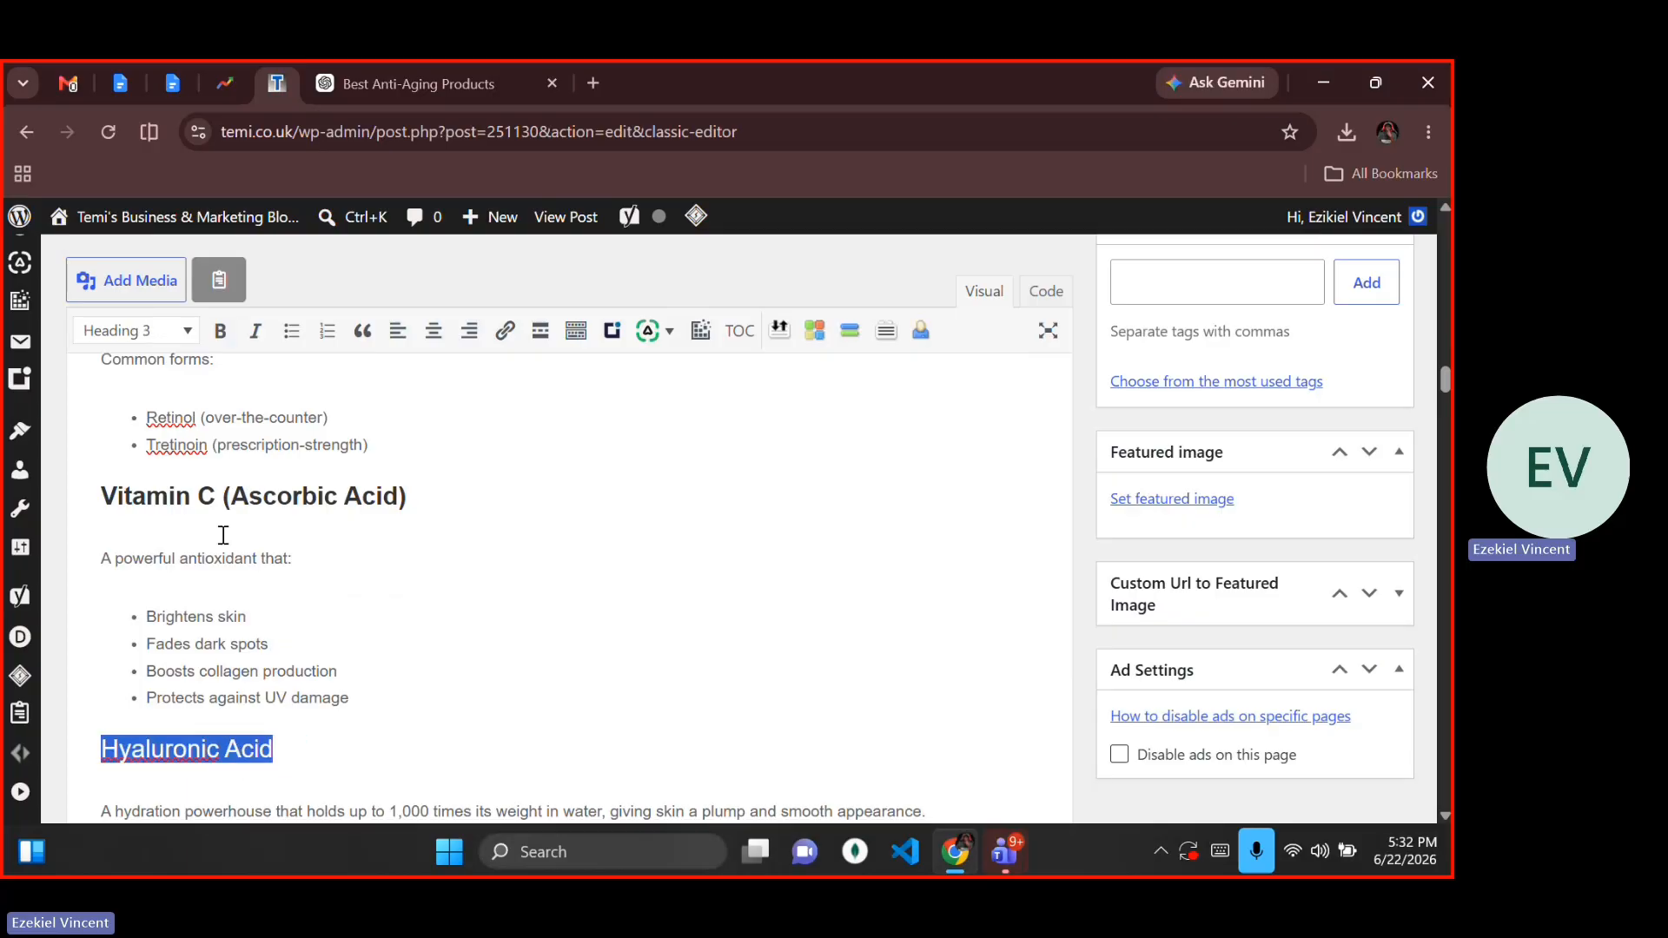
key(ctrl+b)
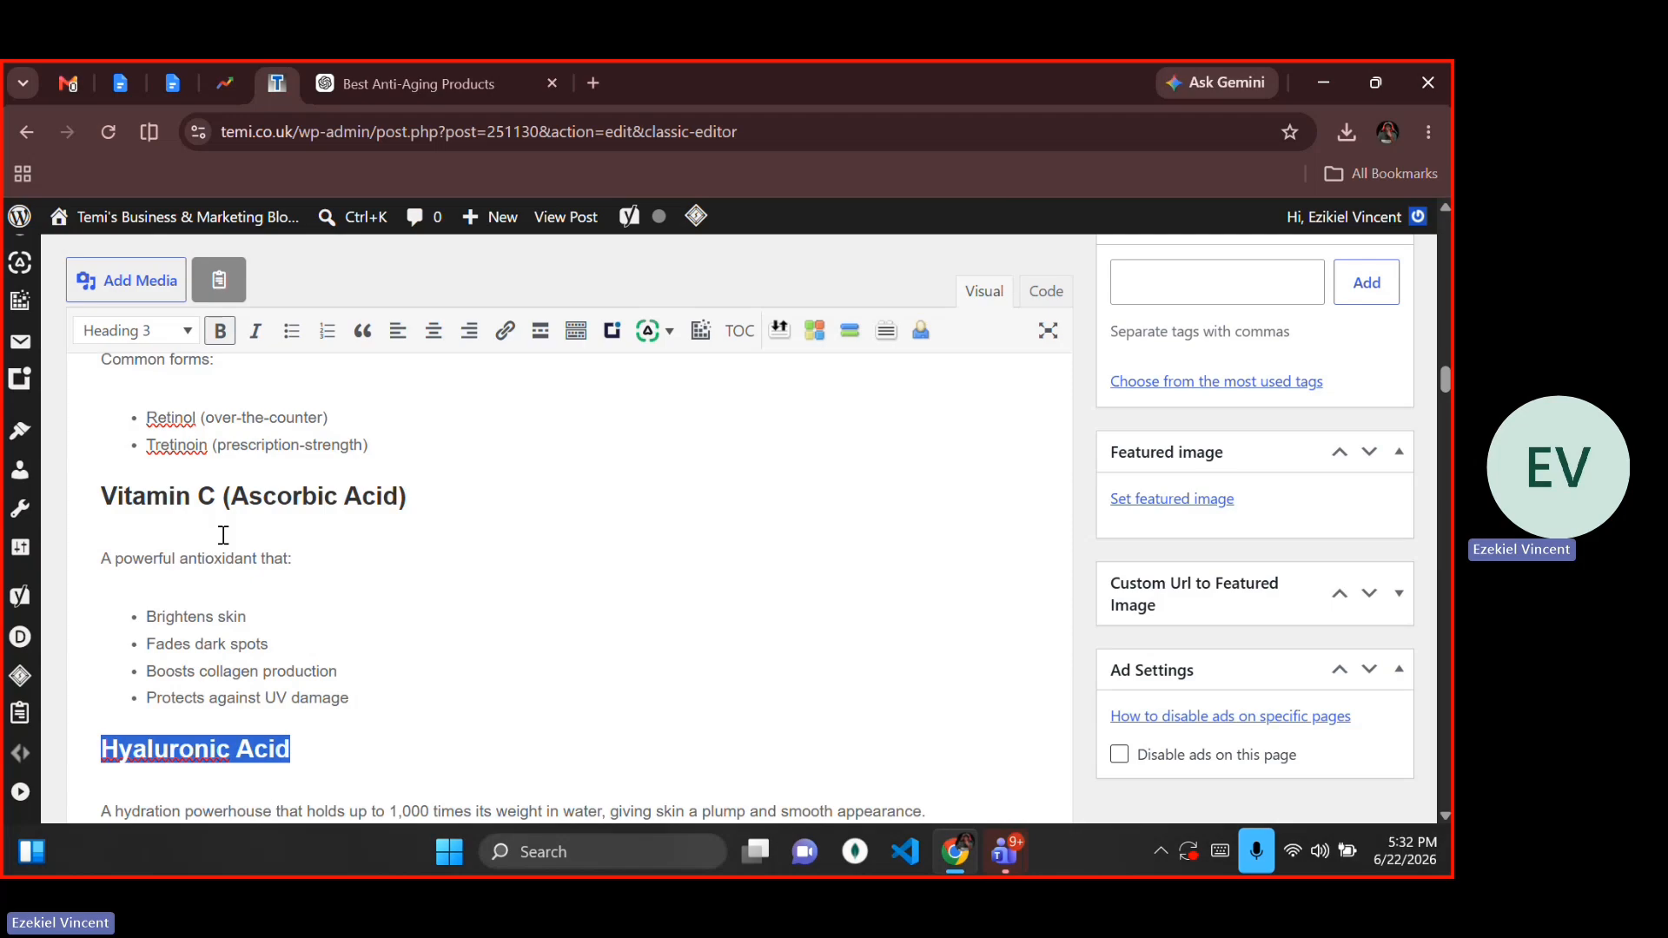
Step: Check the "Vitamin C (Ascorbic Acid)" heading's formatting and make the "Niacinamide (Vitamin B3)" heading a bold Heading 3
drag(421, 495, 108, 500)
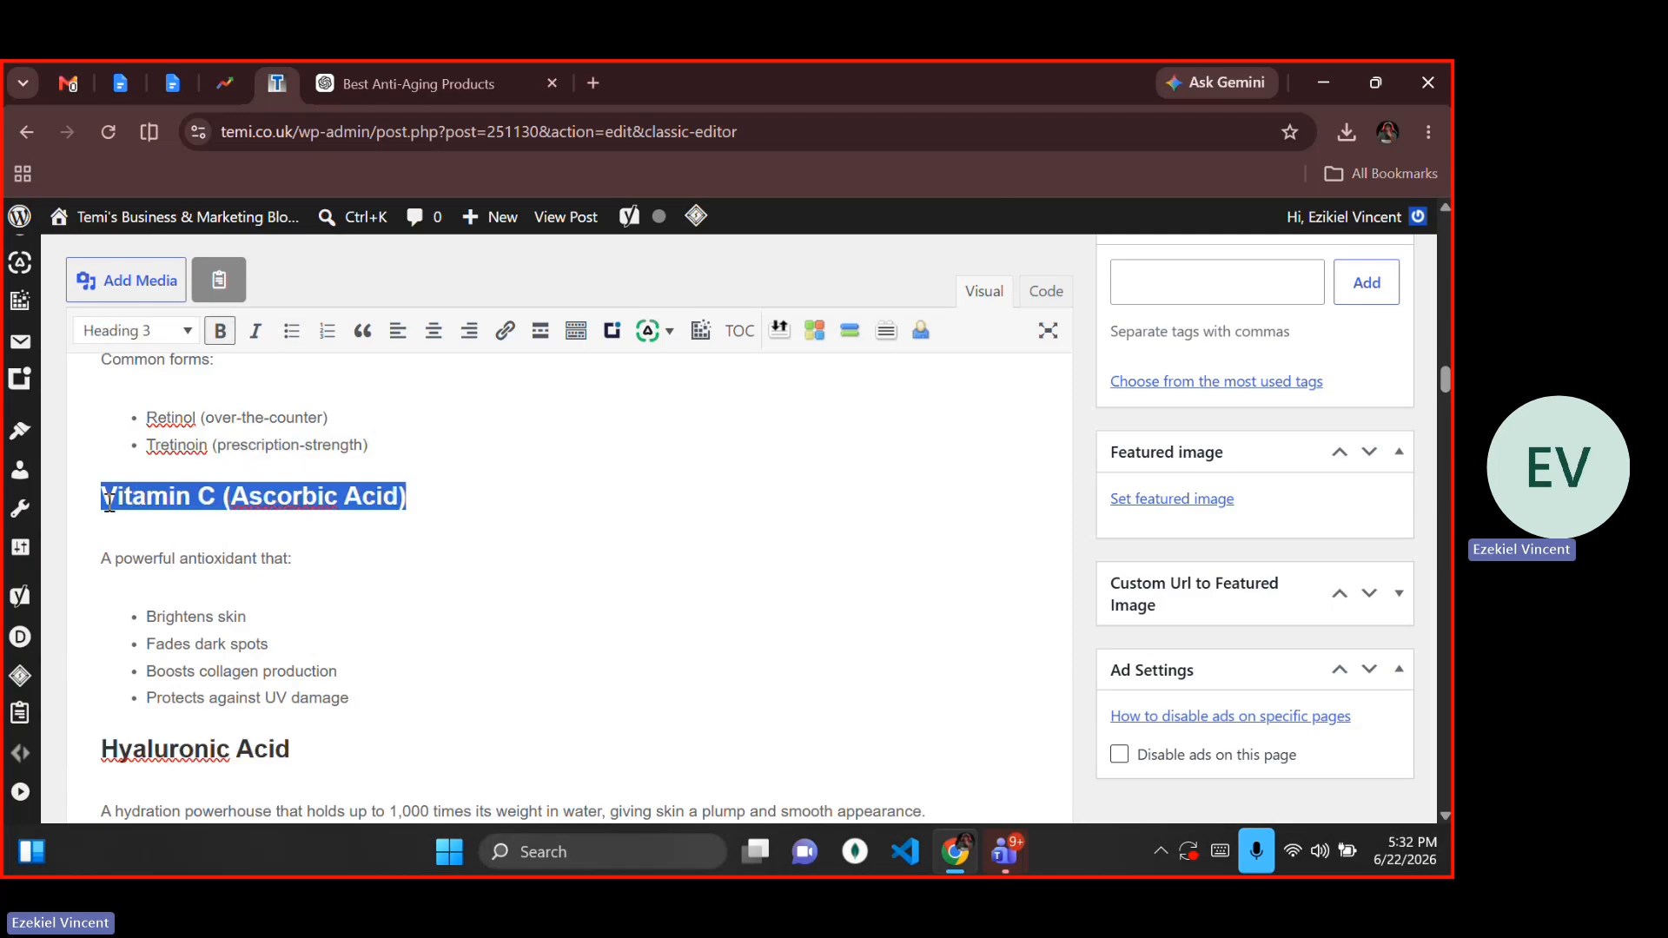
scroll(109, 500, down, 3)
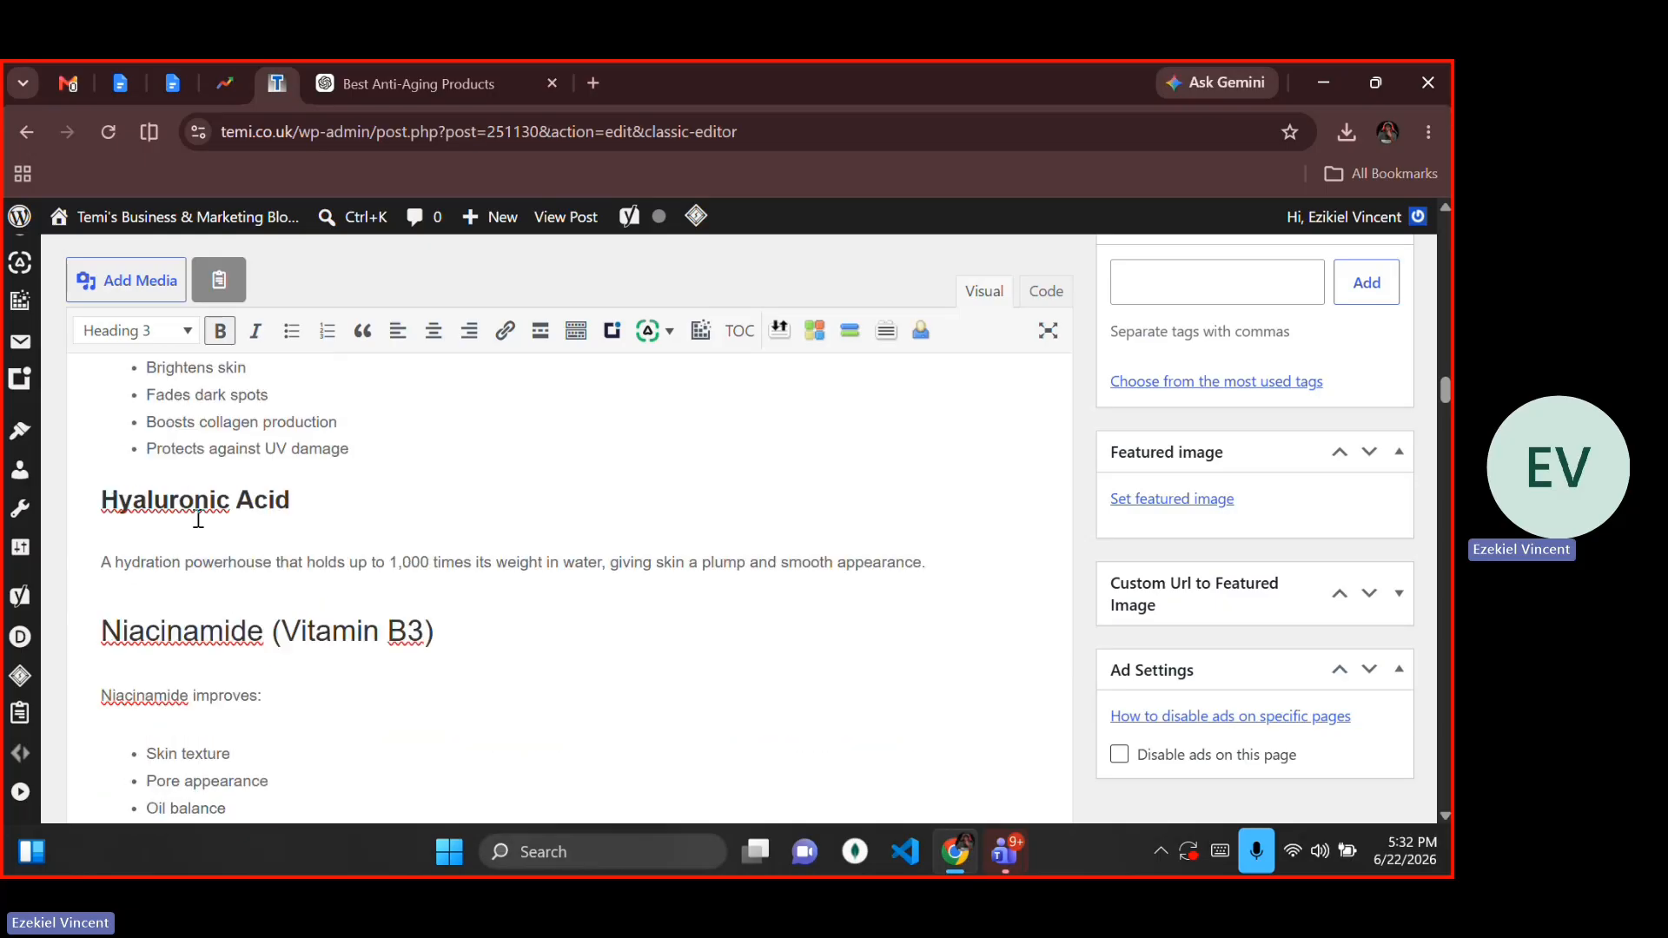
triple_click(363, 519)
key(Down)
key(Down)
key(shift+End)
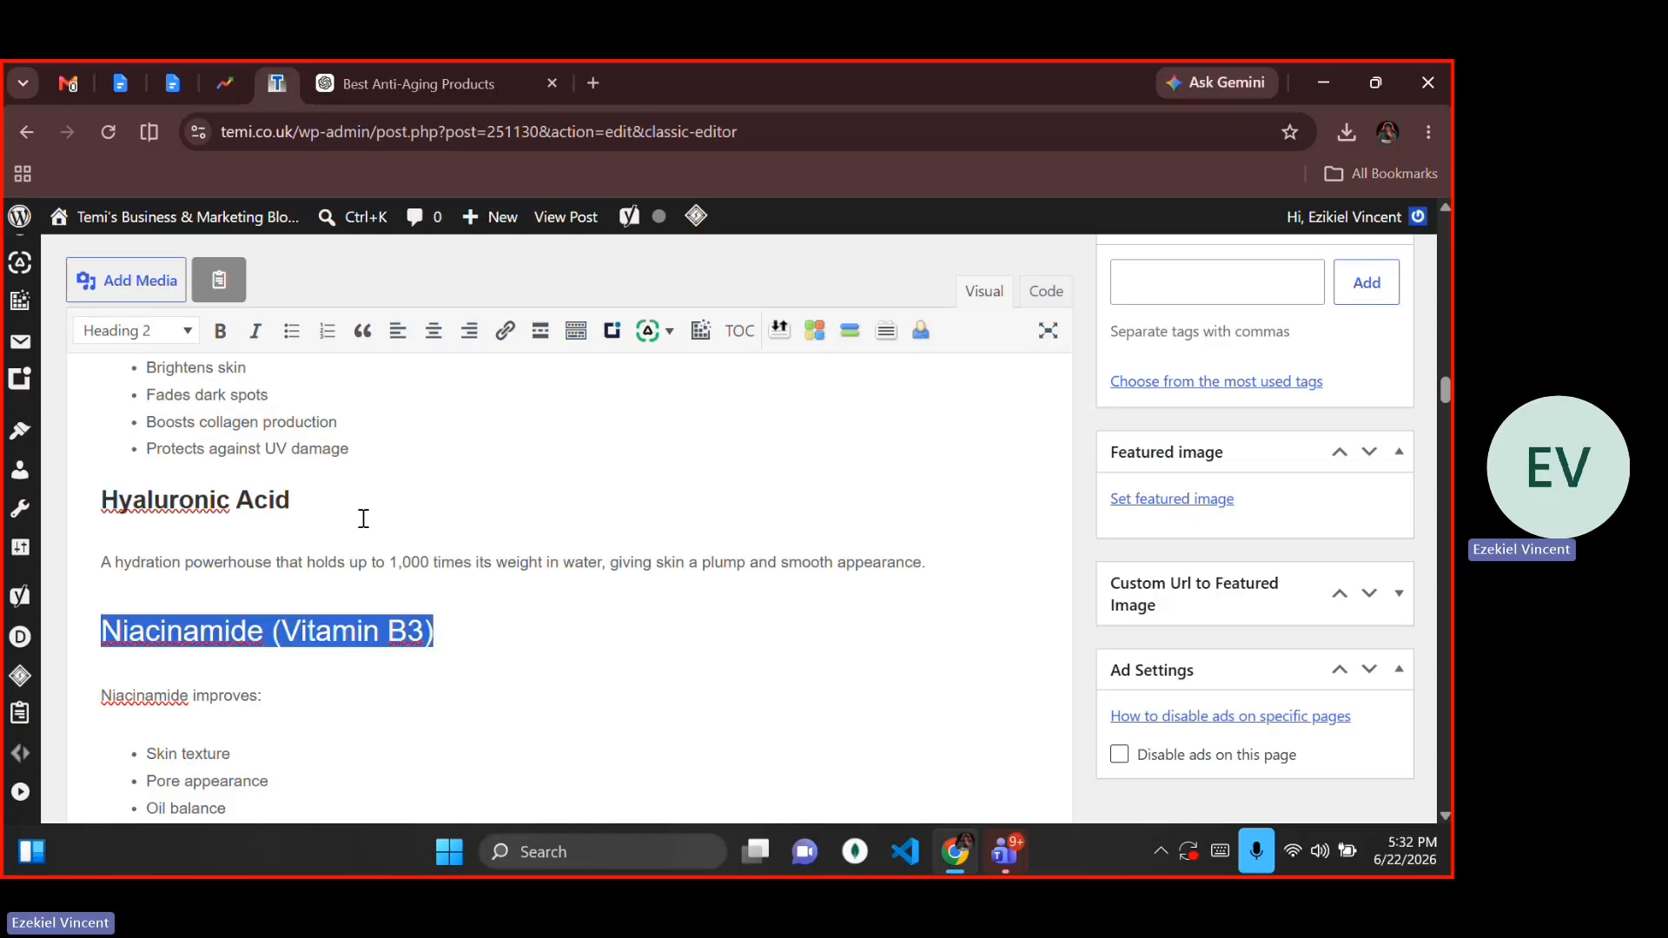
key(ctrl+b)
key(alt+shift+3)
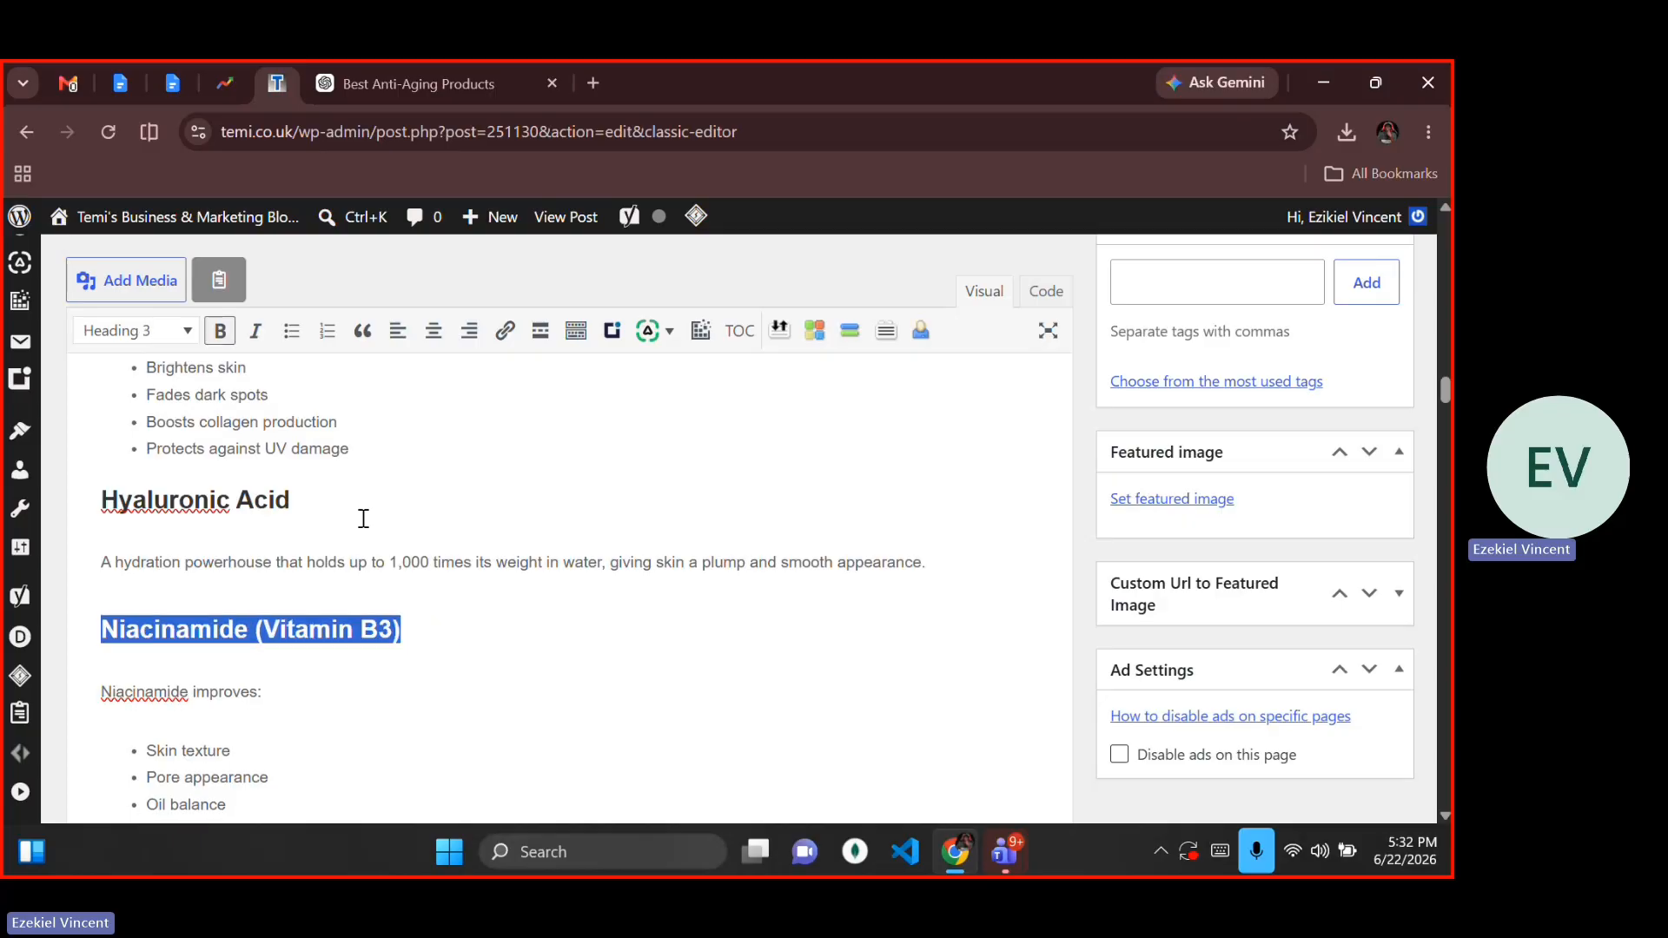
Step: Change the "Peptides" heading below the Niacinamide list to Heading 3
key(Down)
key(Down)
key(Down)
key(Down)
key(Down)
key(Down)
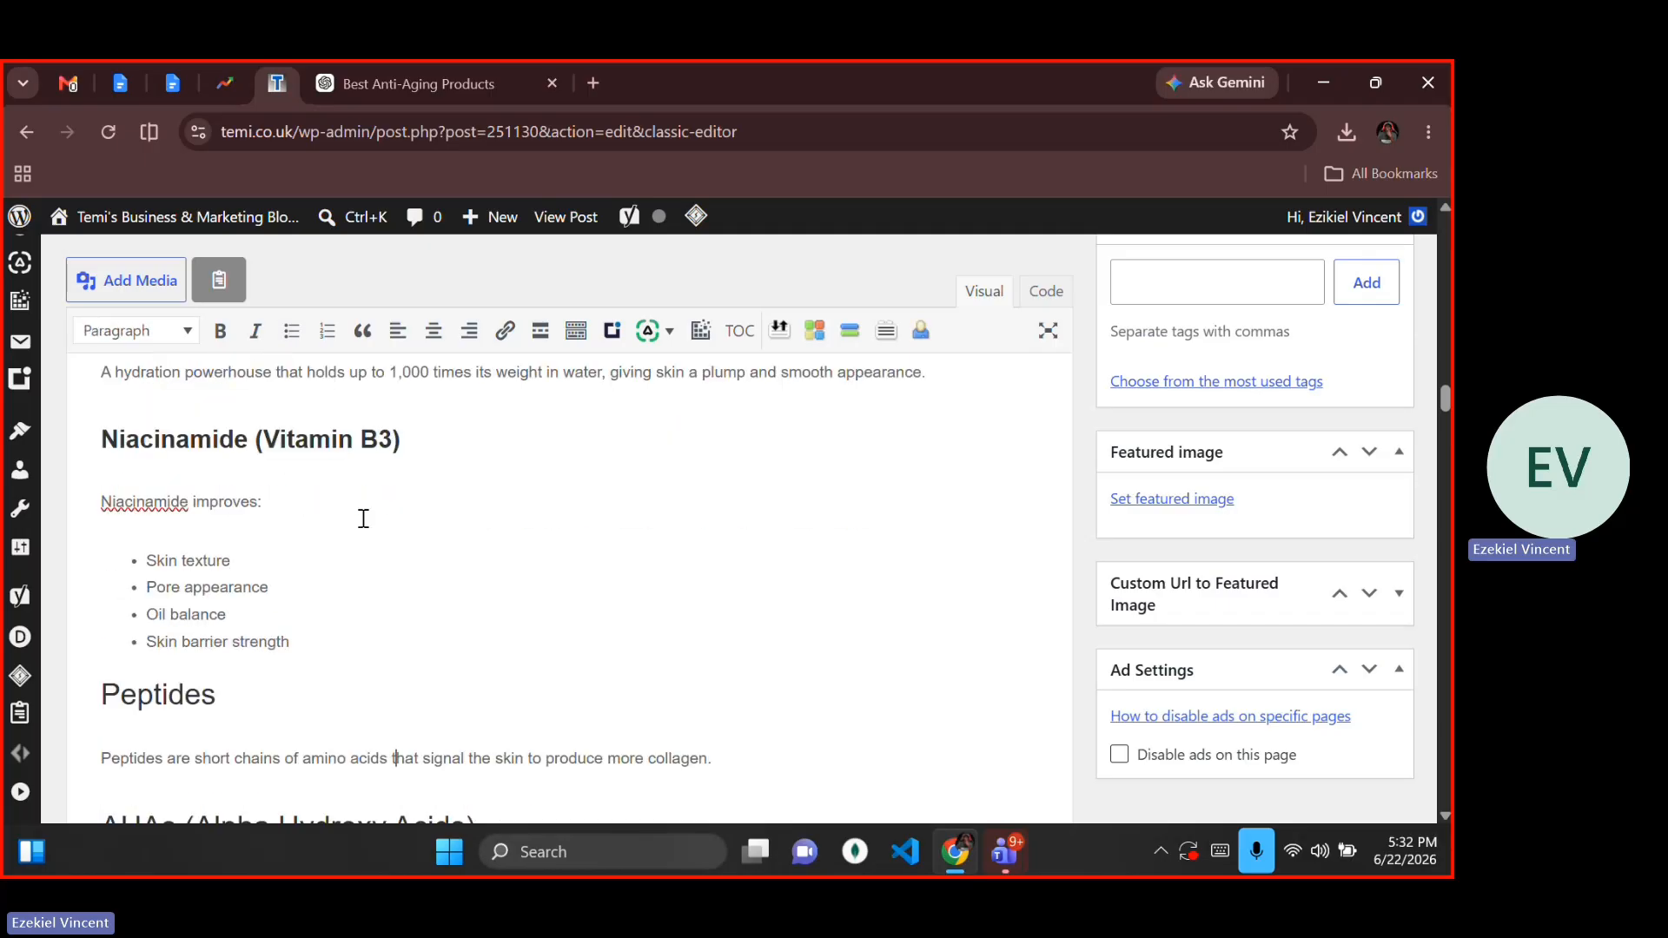
key(shift+Home)
key(End)
key(shift+Up)
key(shift+Right)
key(shift+Right)
key(shift+Right)
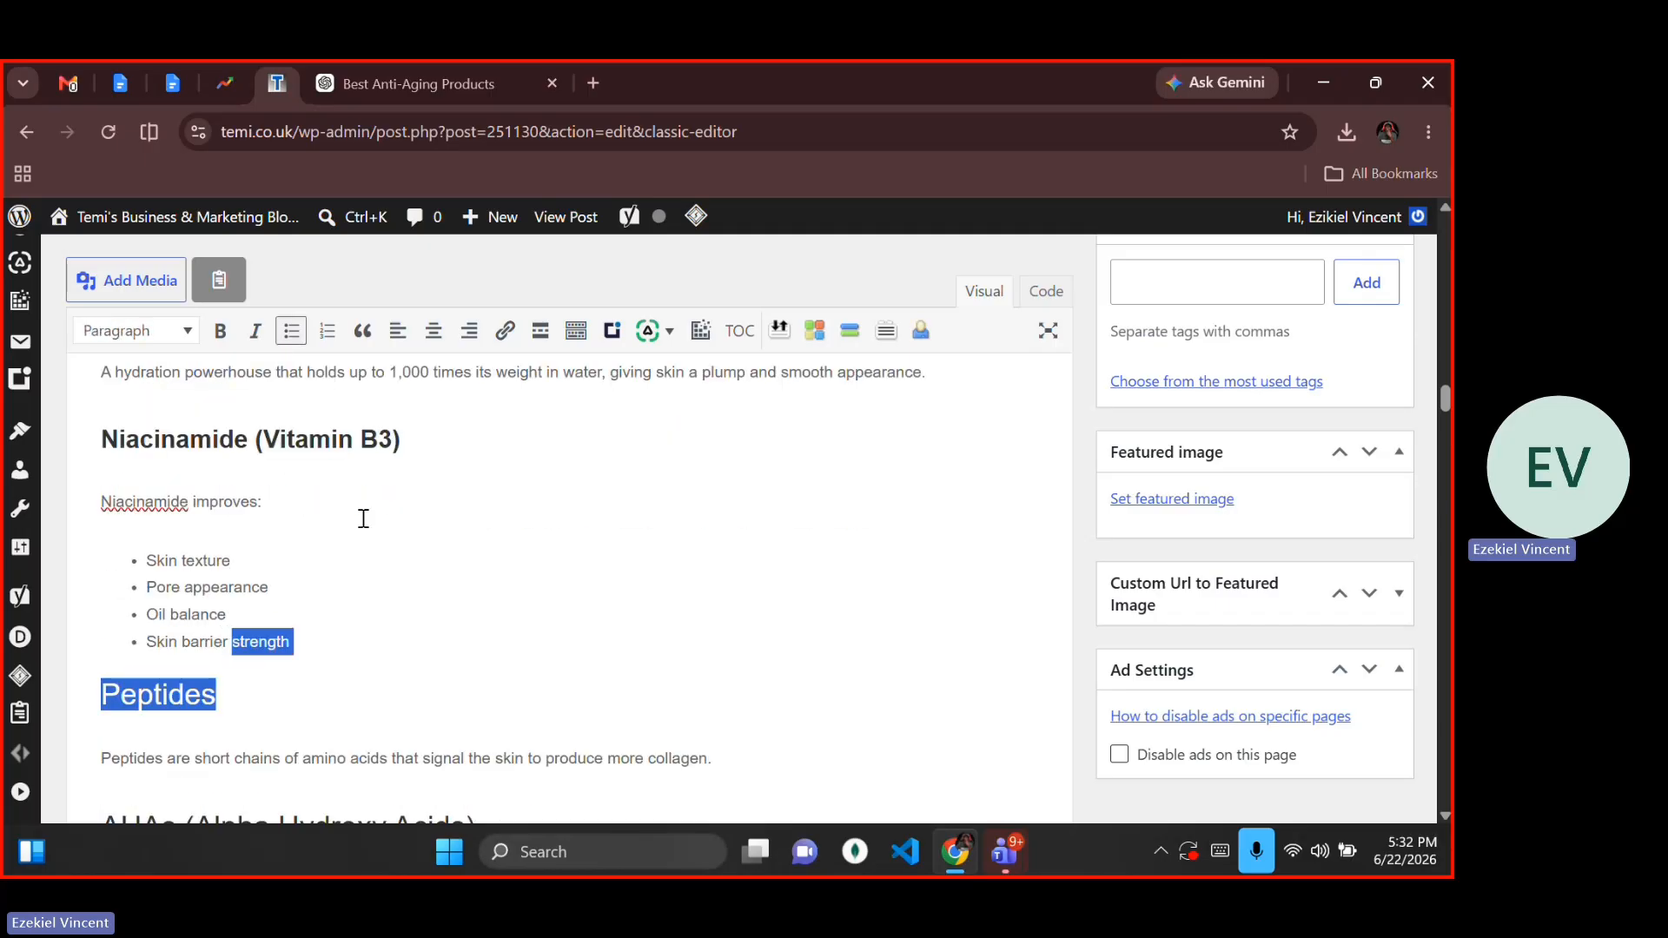
key(shift+Right)
key(shift+Right)
key(shift+Right)
key(shift+Right)
key(shift+Right)
key(shift+Right)
key(shift+Right)
key(shift+Right)
key(shift+Right)
key(shift+Right)
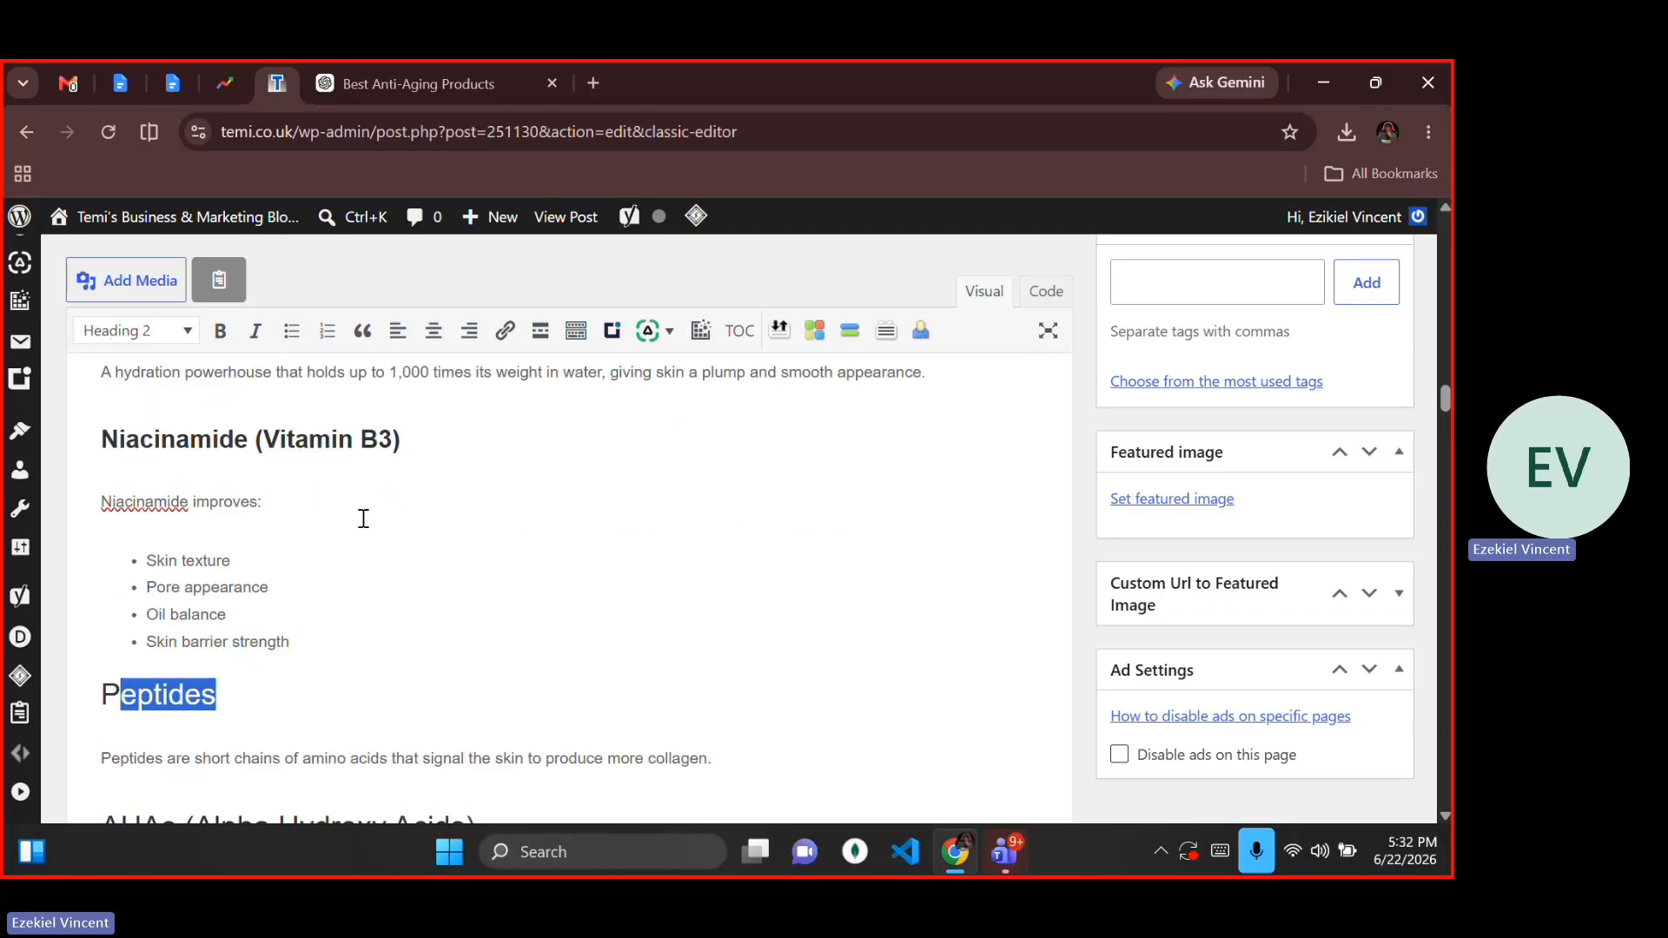
key(shift+Left)
key(alt+shift+3)
Step: Change the "AHAs (Alpha Hydroxy Acids)" heading to Heading 3
key(Down)
key(Down)
key(Down)
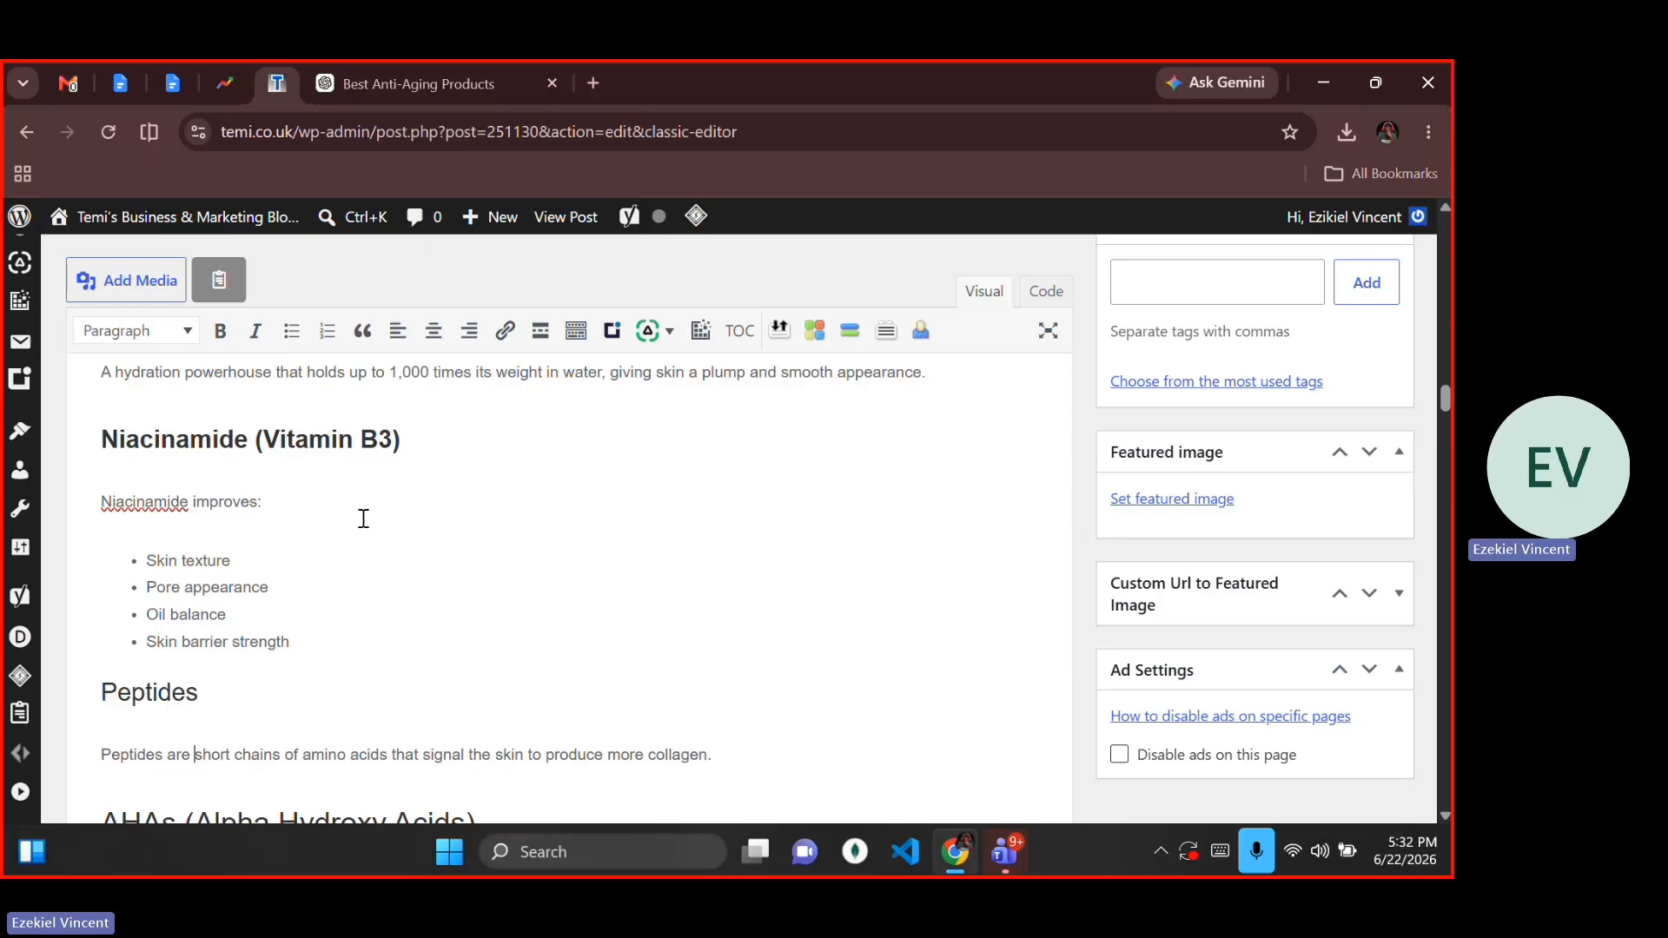
key(Up)
key(Left)
key(Left)
key(Home)
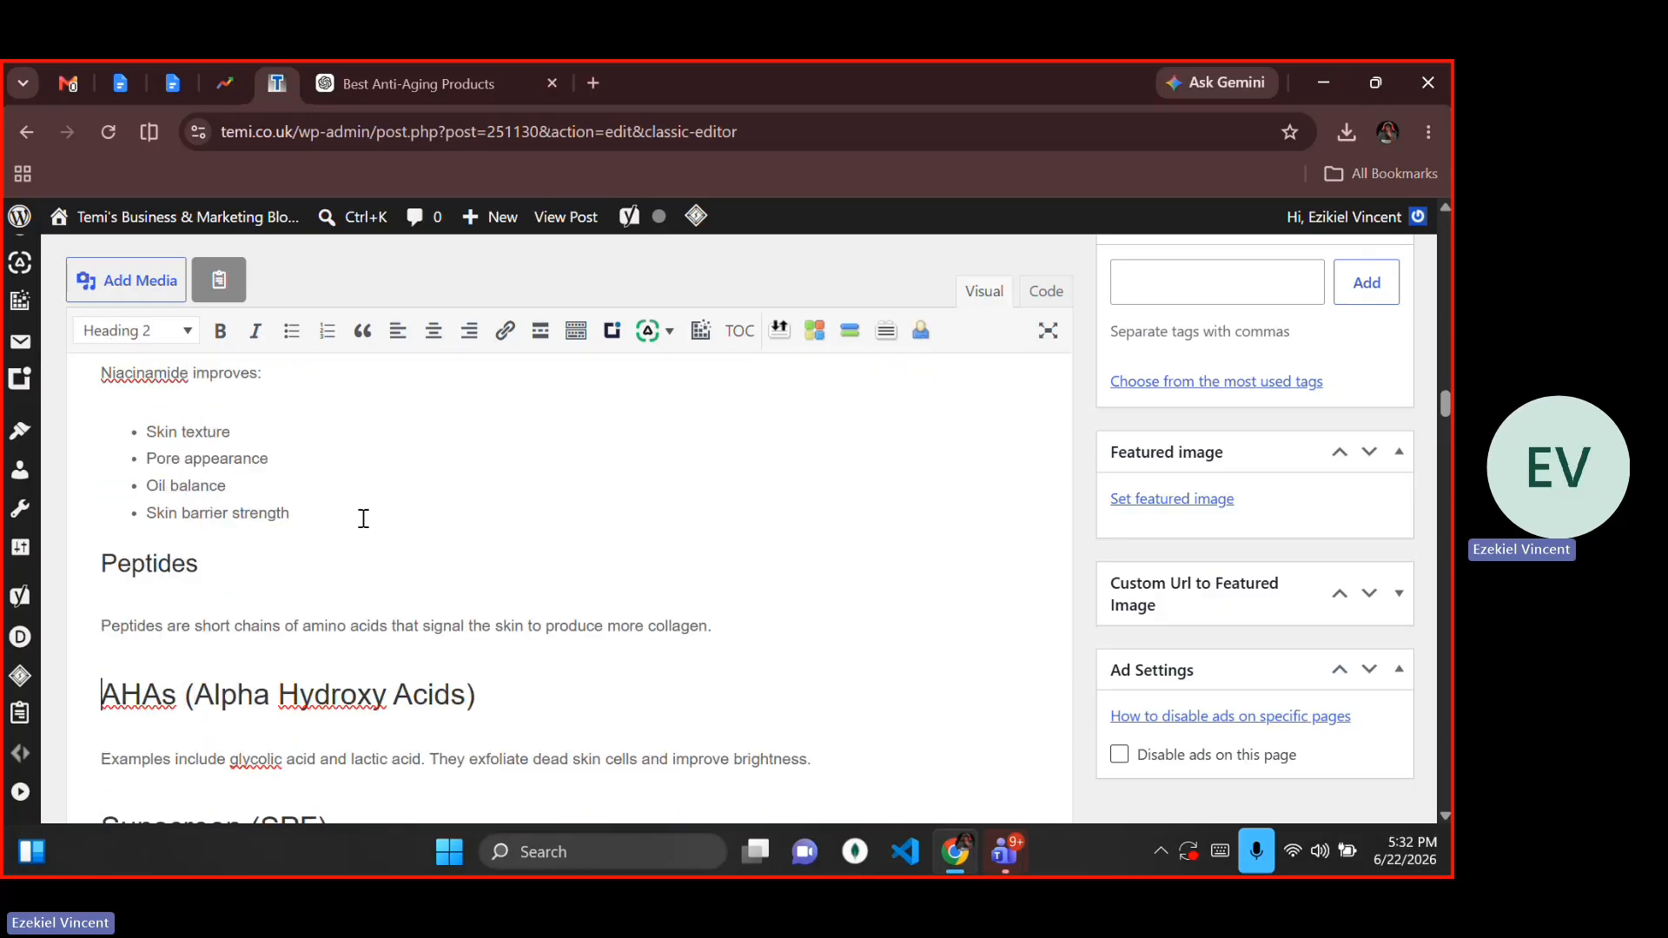
key(shift+End)
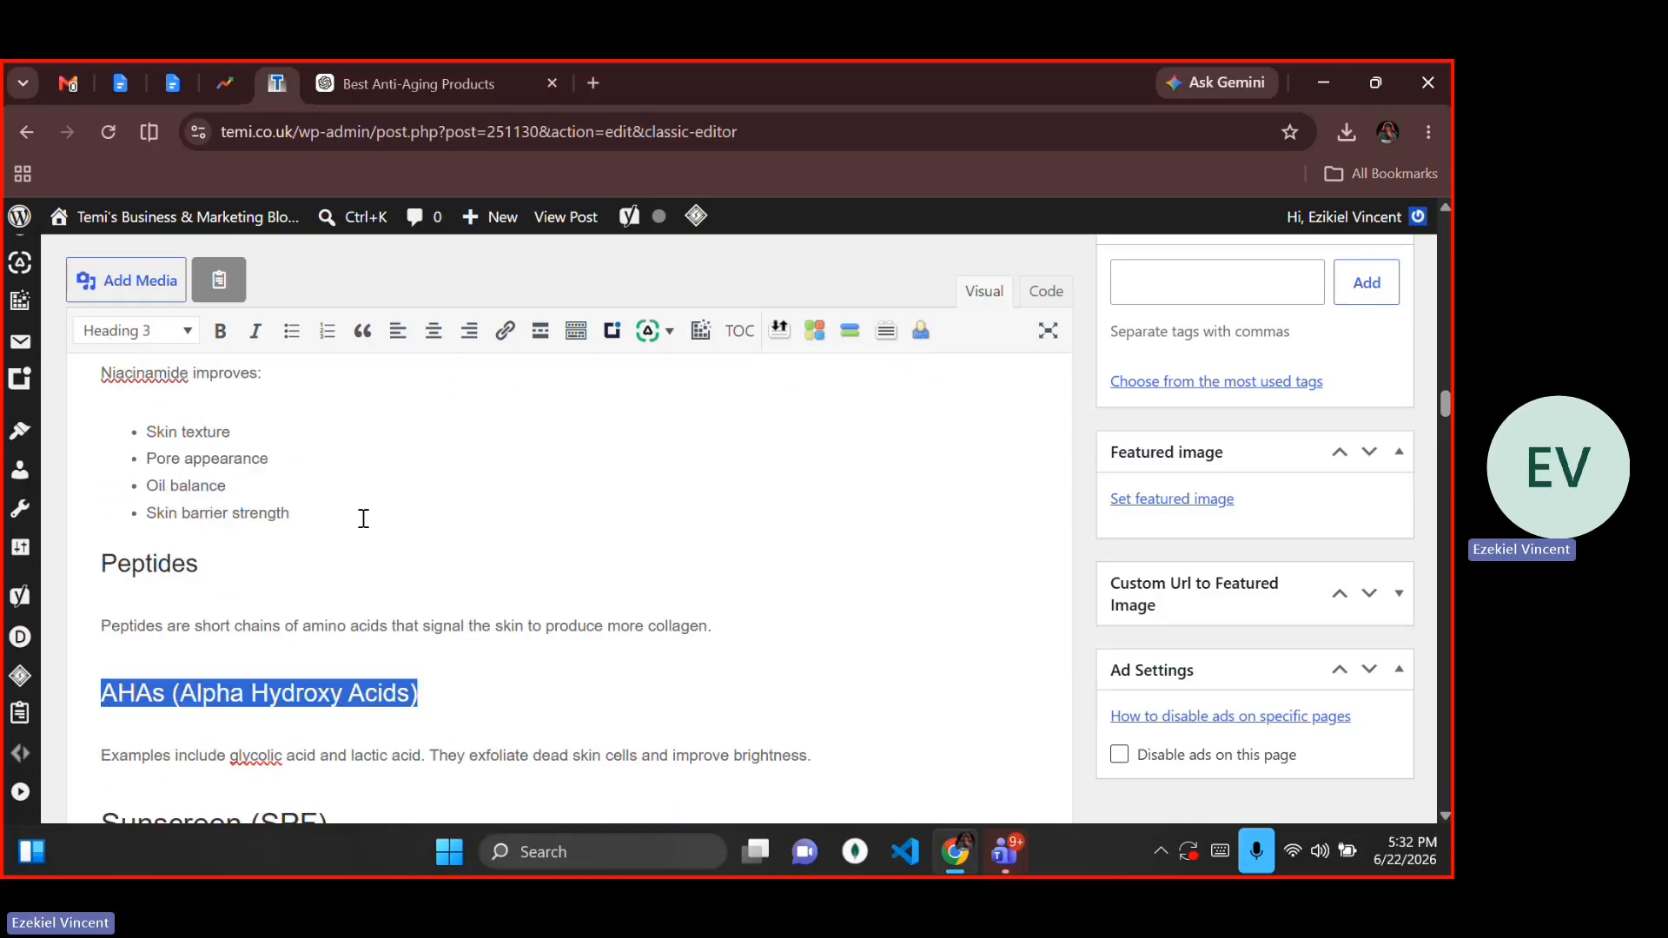
key(alt+shift+3)
Step: Return to the "Peptides" heading and make its text bold
key(Down)
key(Down)
key(Up)
key(Up)
key(Up)
key(Up)
key(Up)
key(Up)
key(Up)
key(Up)
scroll(363, 519, up, 2)
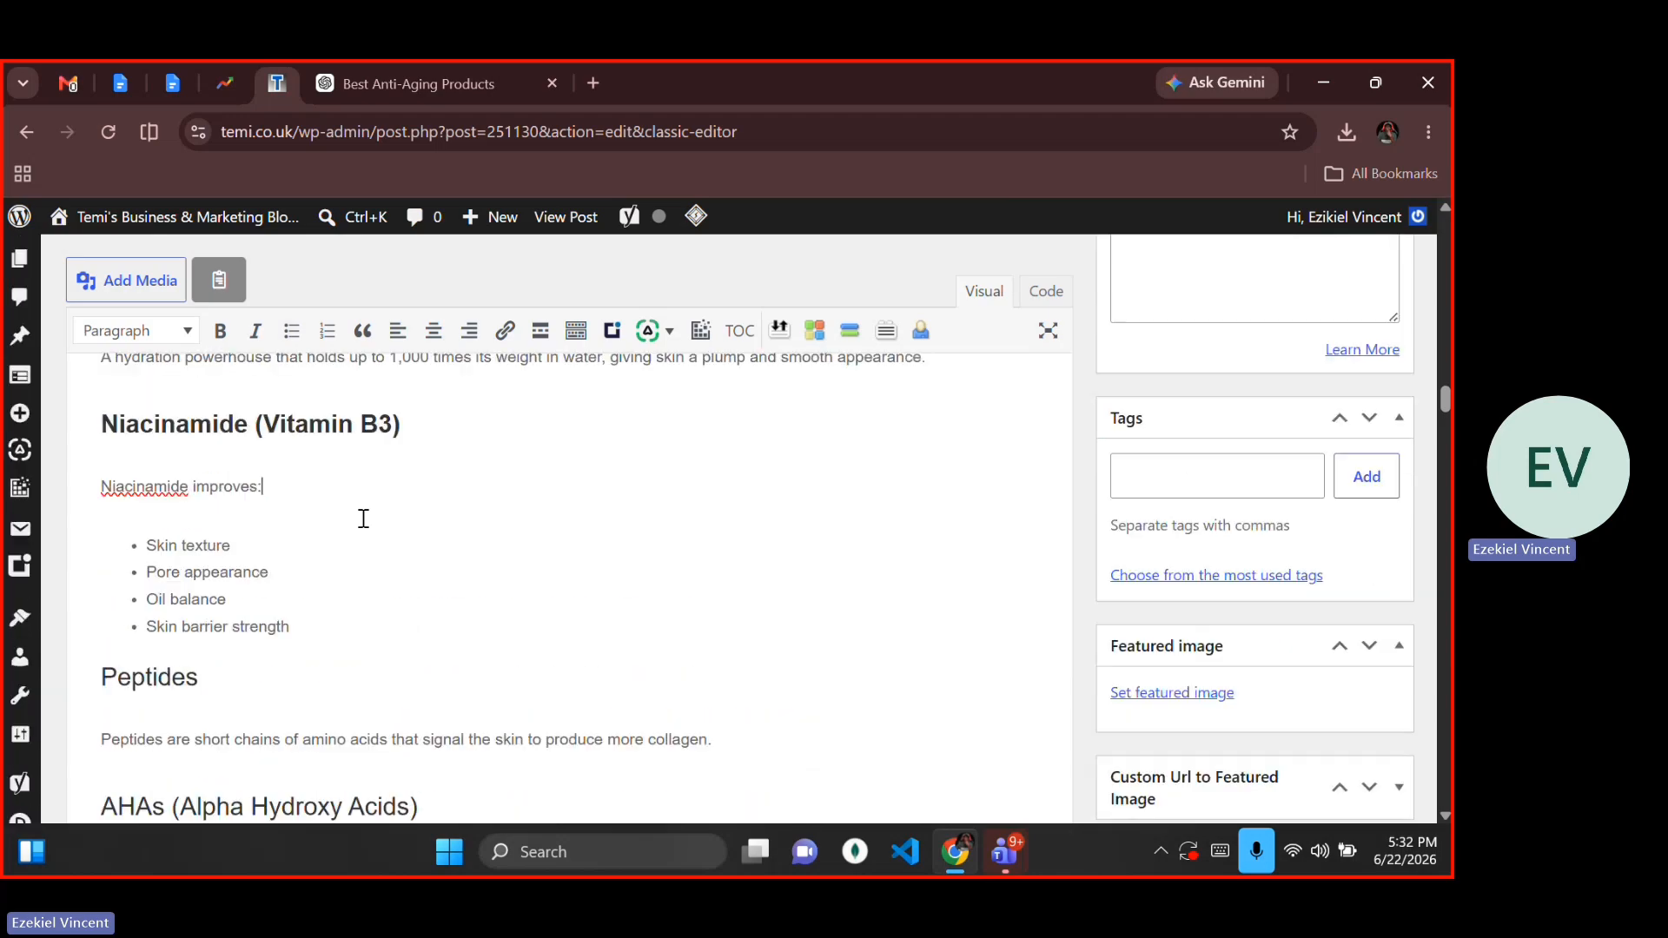
key(Down)
key(Down)
key(Down)
key(Down)
key(shift+Home)
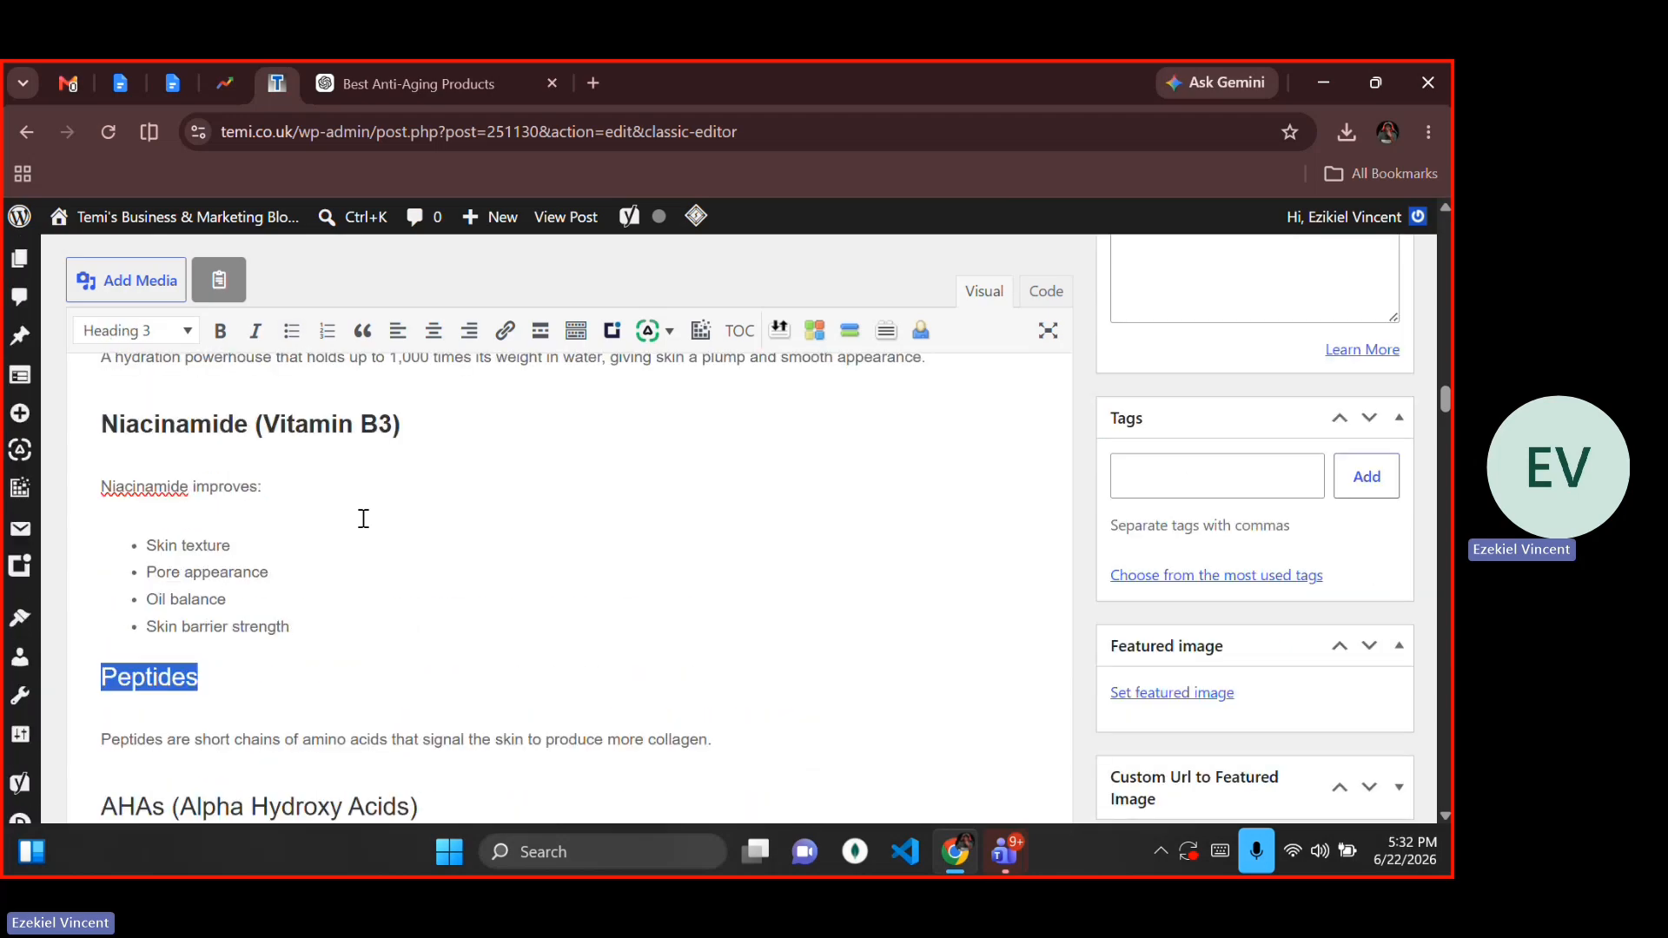
key(alt+shift+2)
Step: Make the text of the "AHAs (Alpha Hydroxy Acids)" heading bold
key(Down)
key(Down)
key(Down)
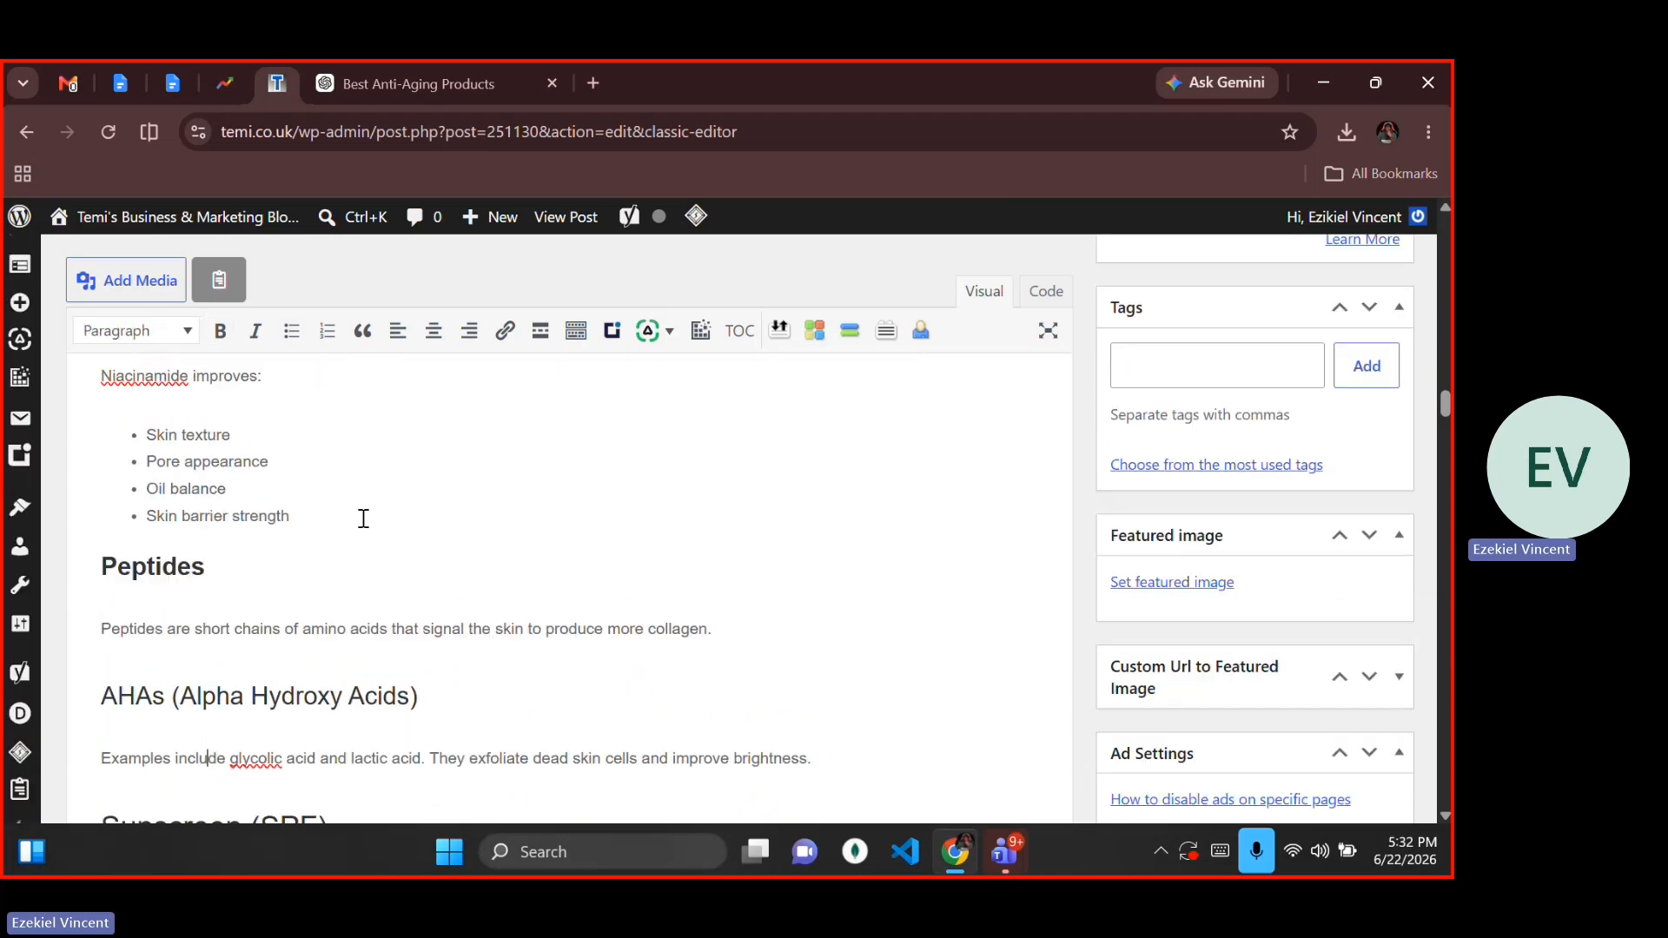
key(Up)
key(Left)
key(Left)
key(Left)
key(Left)
key(Left)
key(Left)
key(Left)
key(Left)
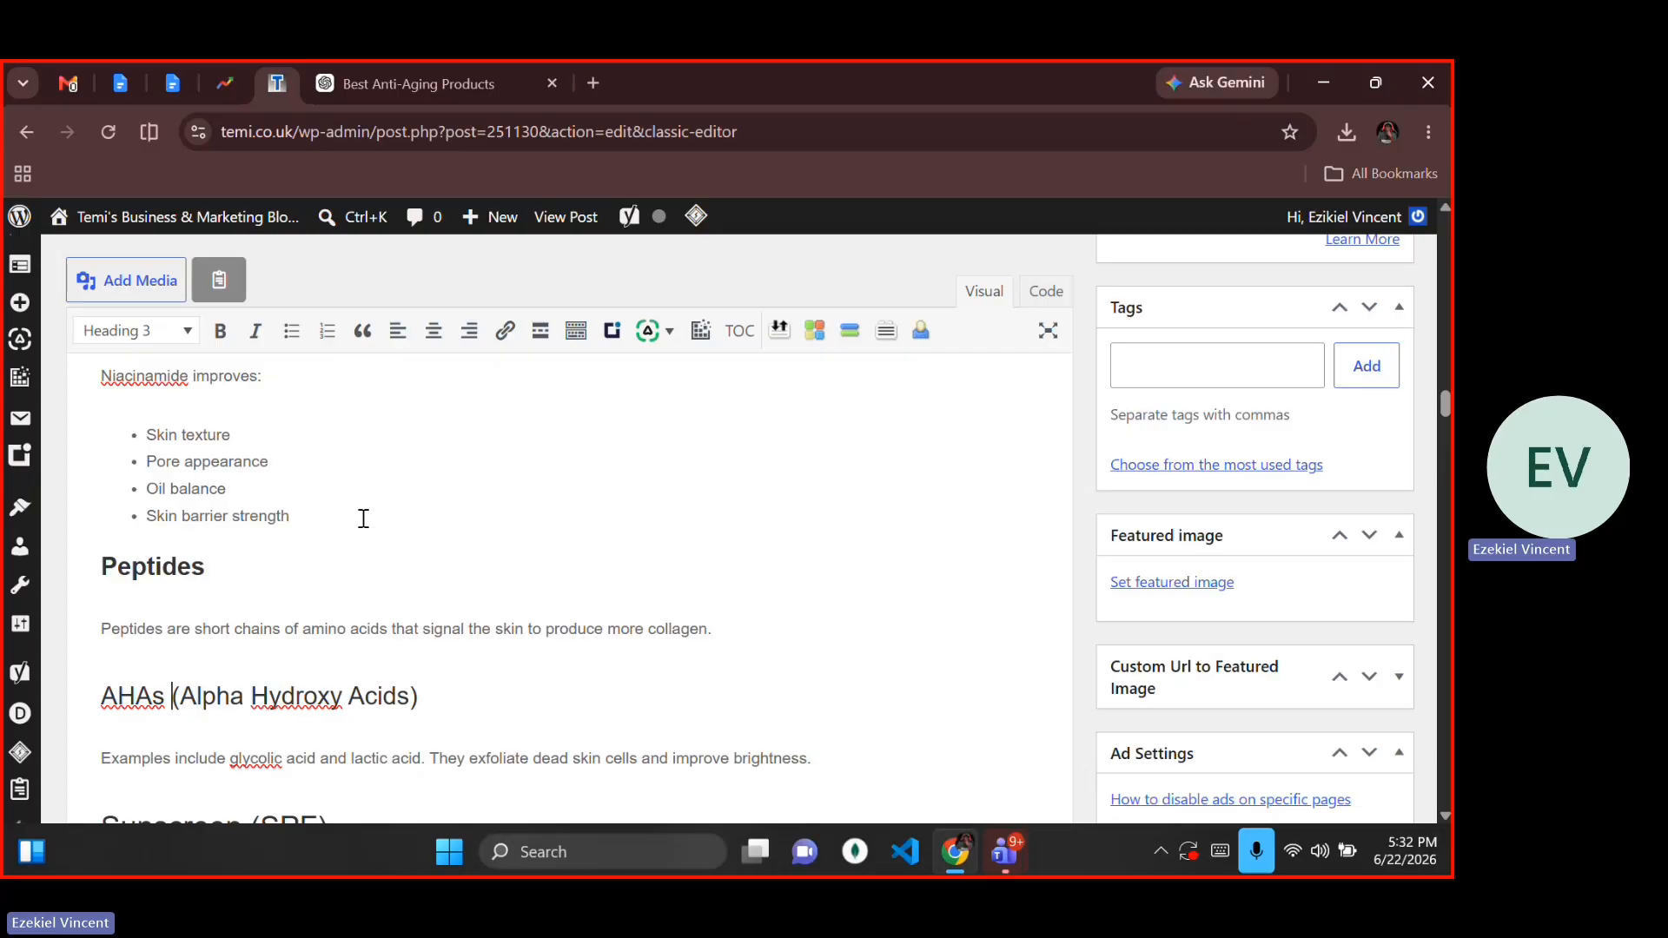
key(shift+End)
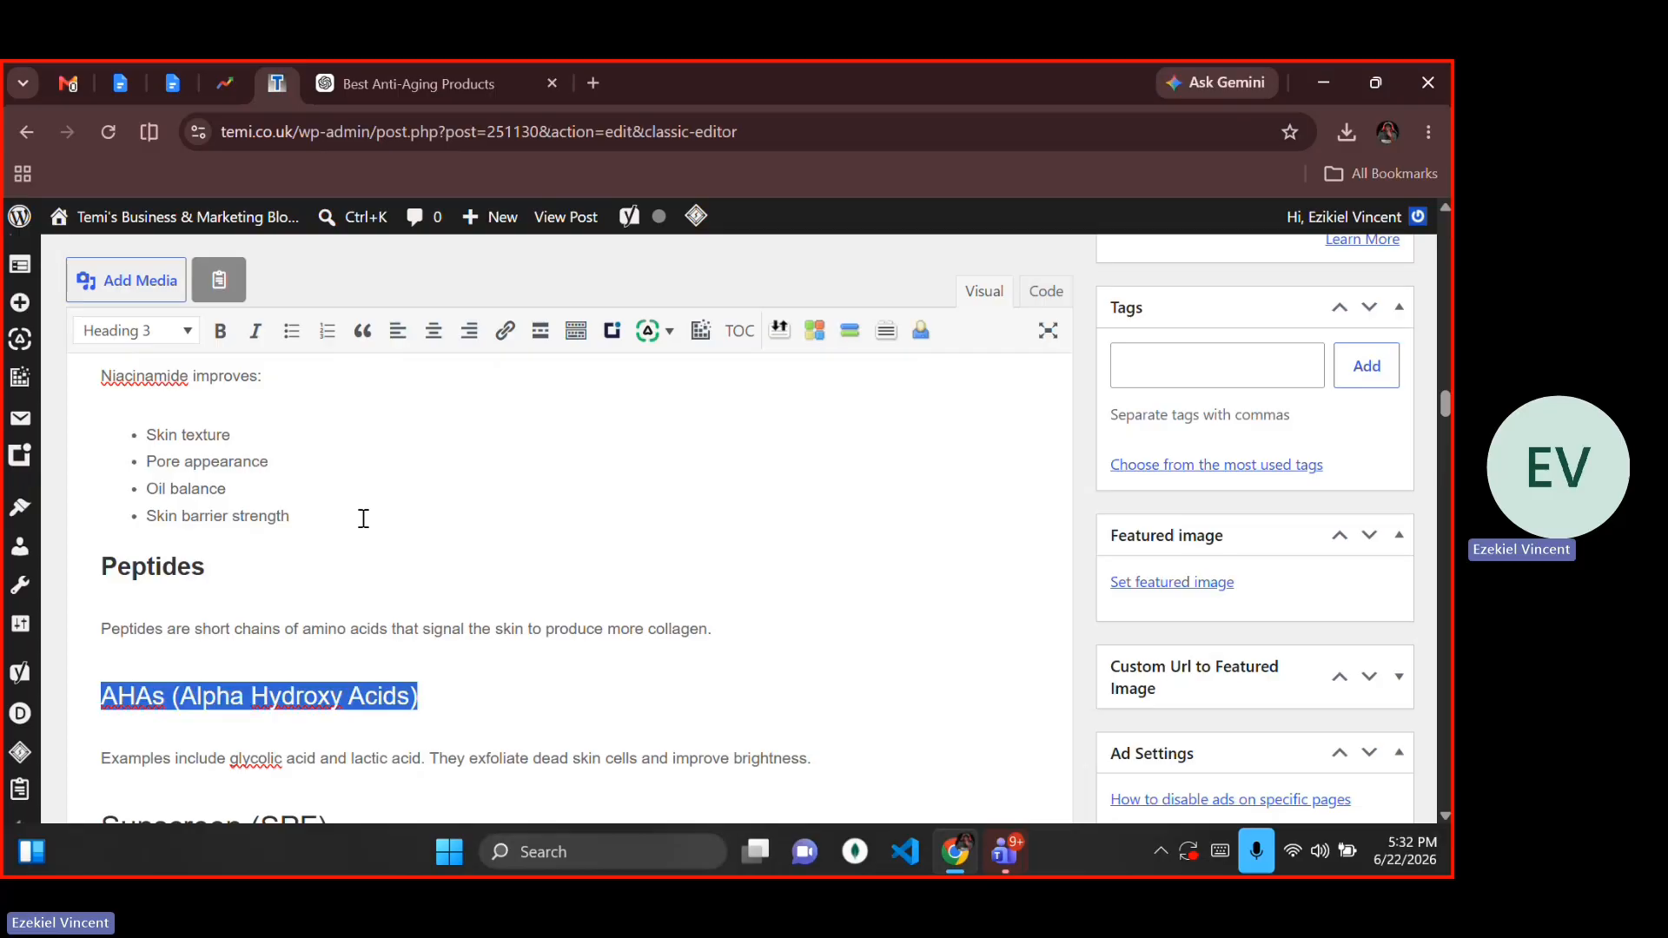
key(ctrl+b)
Step: Format the "Sunscreen (SPF)" heading as a bold Heading 3
key(Down)
key(Down)
key(Down)
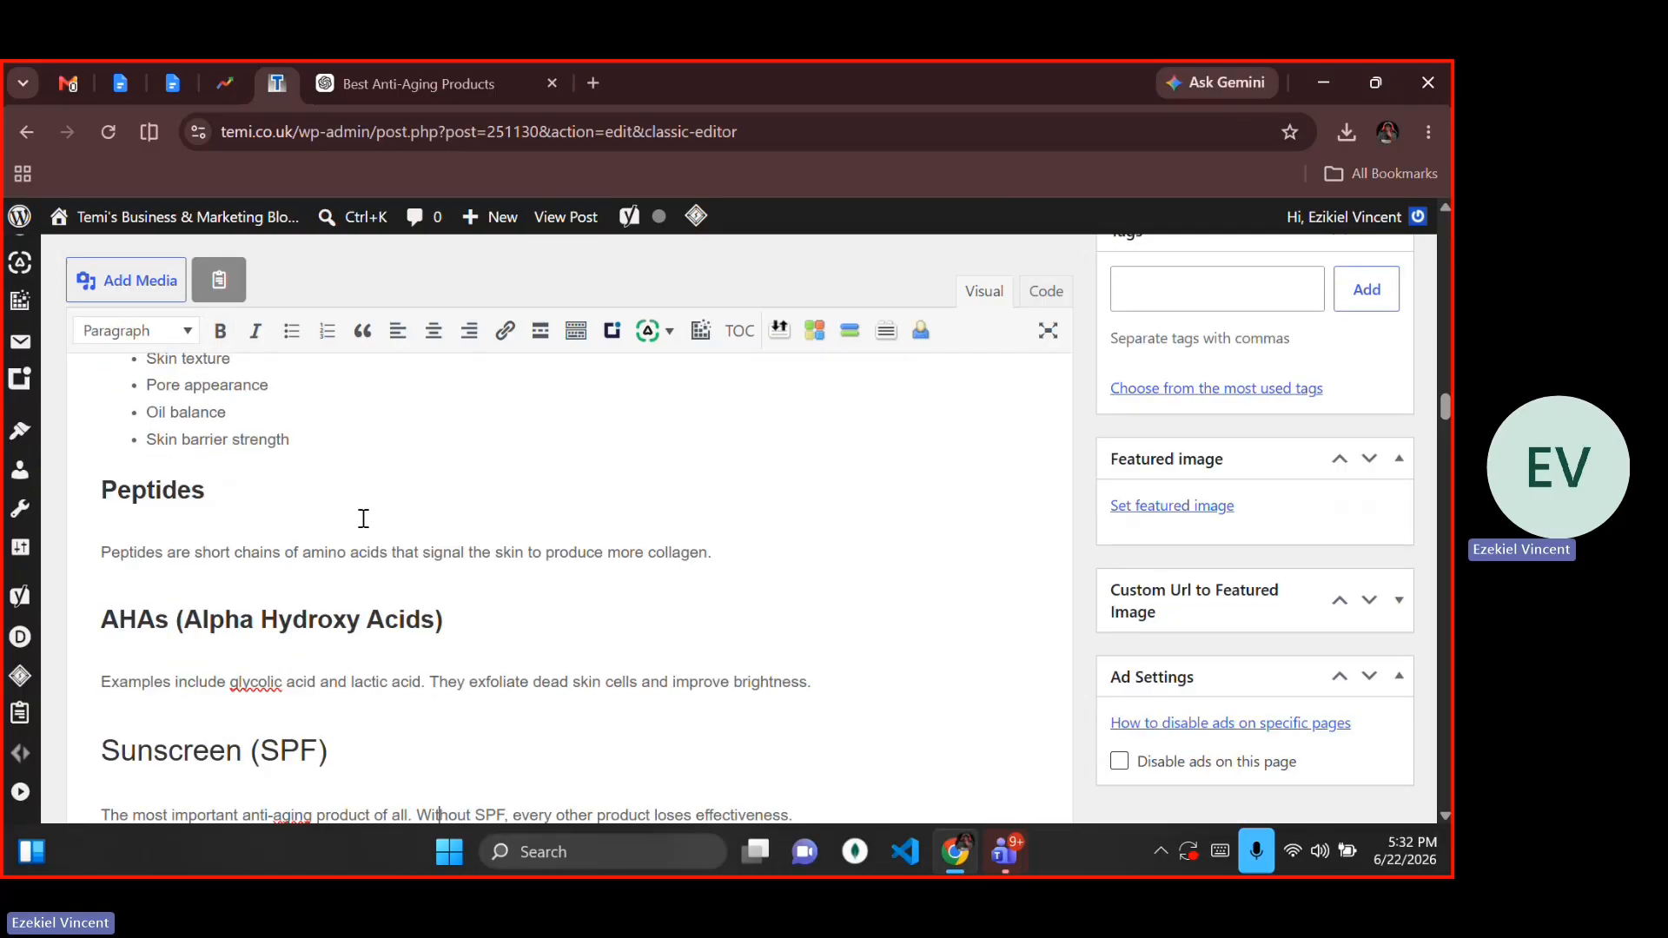
key(Up)
key(shift+Left)
key(shift+Left)
key(shift+Left)
key(shift+Left)
key(shift+Left)
key(shift+Left)
key(shift+Left)
key(shift+Left)
key(shift+Left)
key(shift+Left)
key(shift+Left)
key(shift+Left)
key(shift+Left)
key(shift+Left)
key(shift+Left)
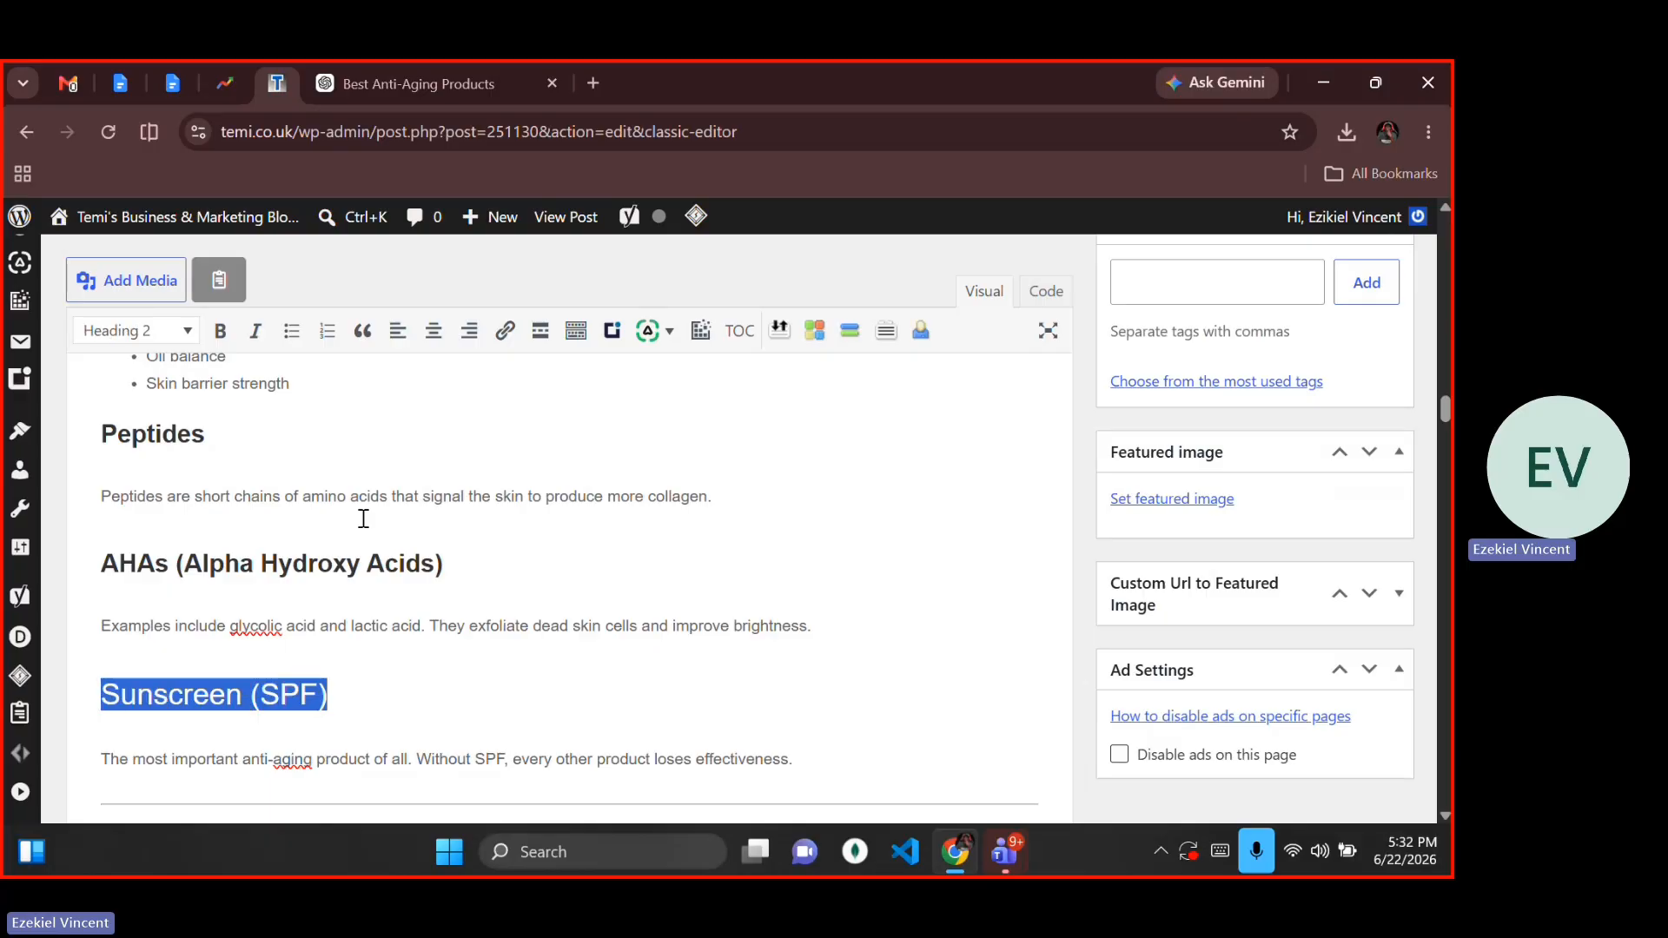
key(ctrl+b)
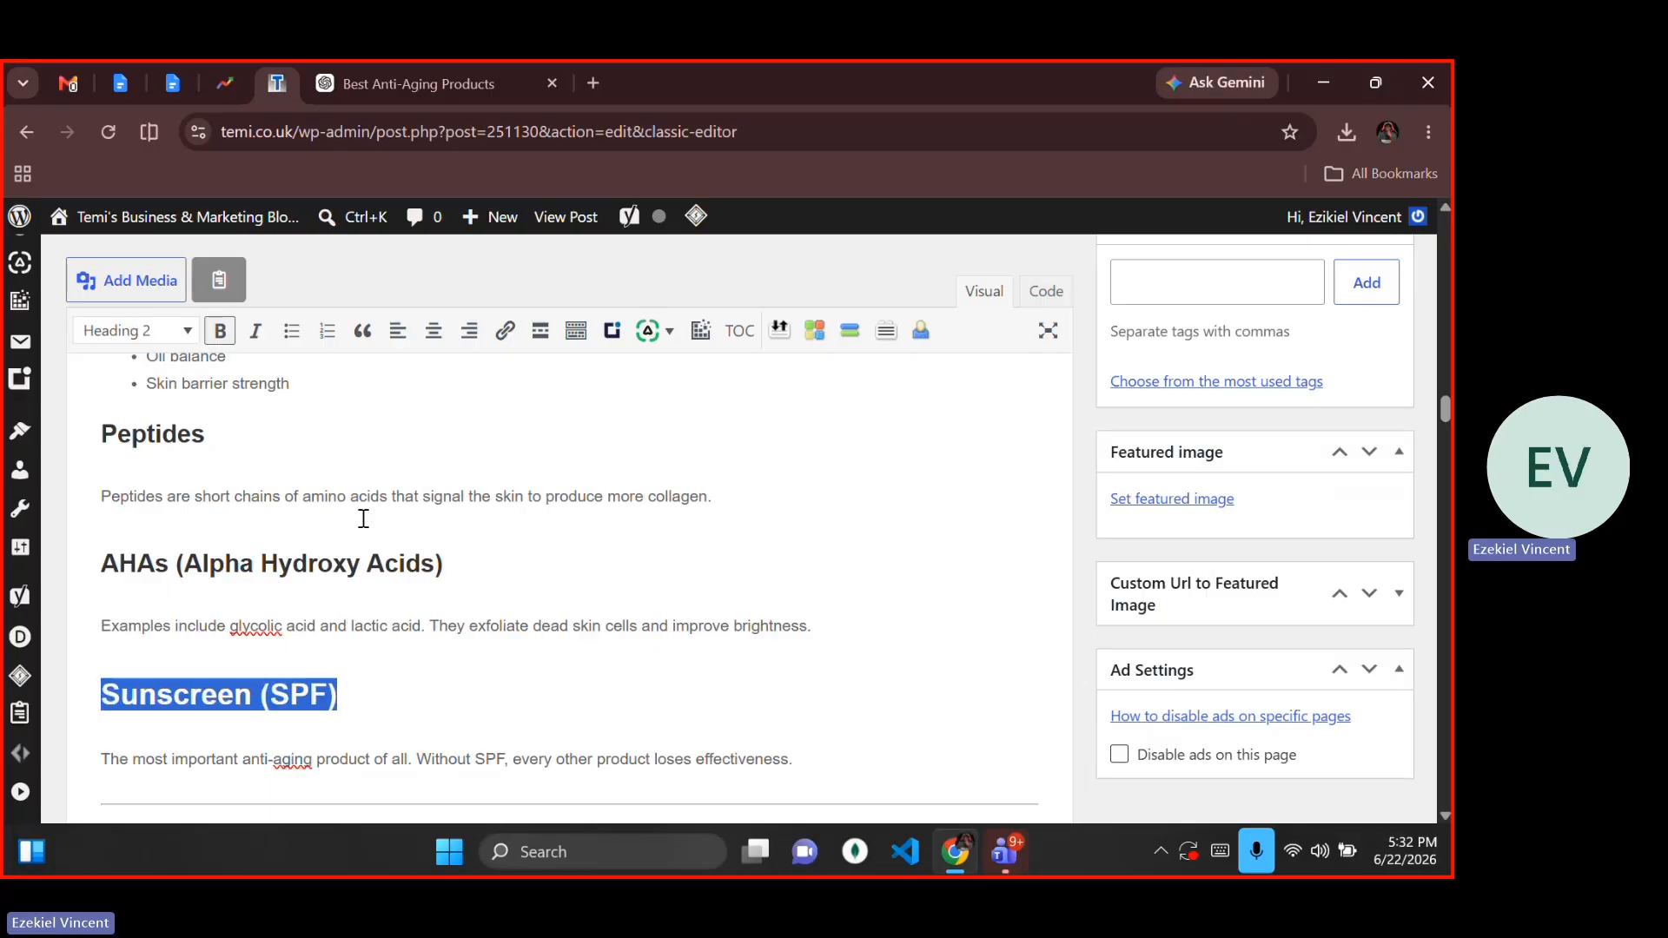
key(alt+shift+3)
key(Up)
key(Up)
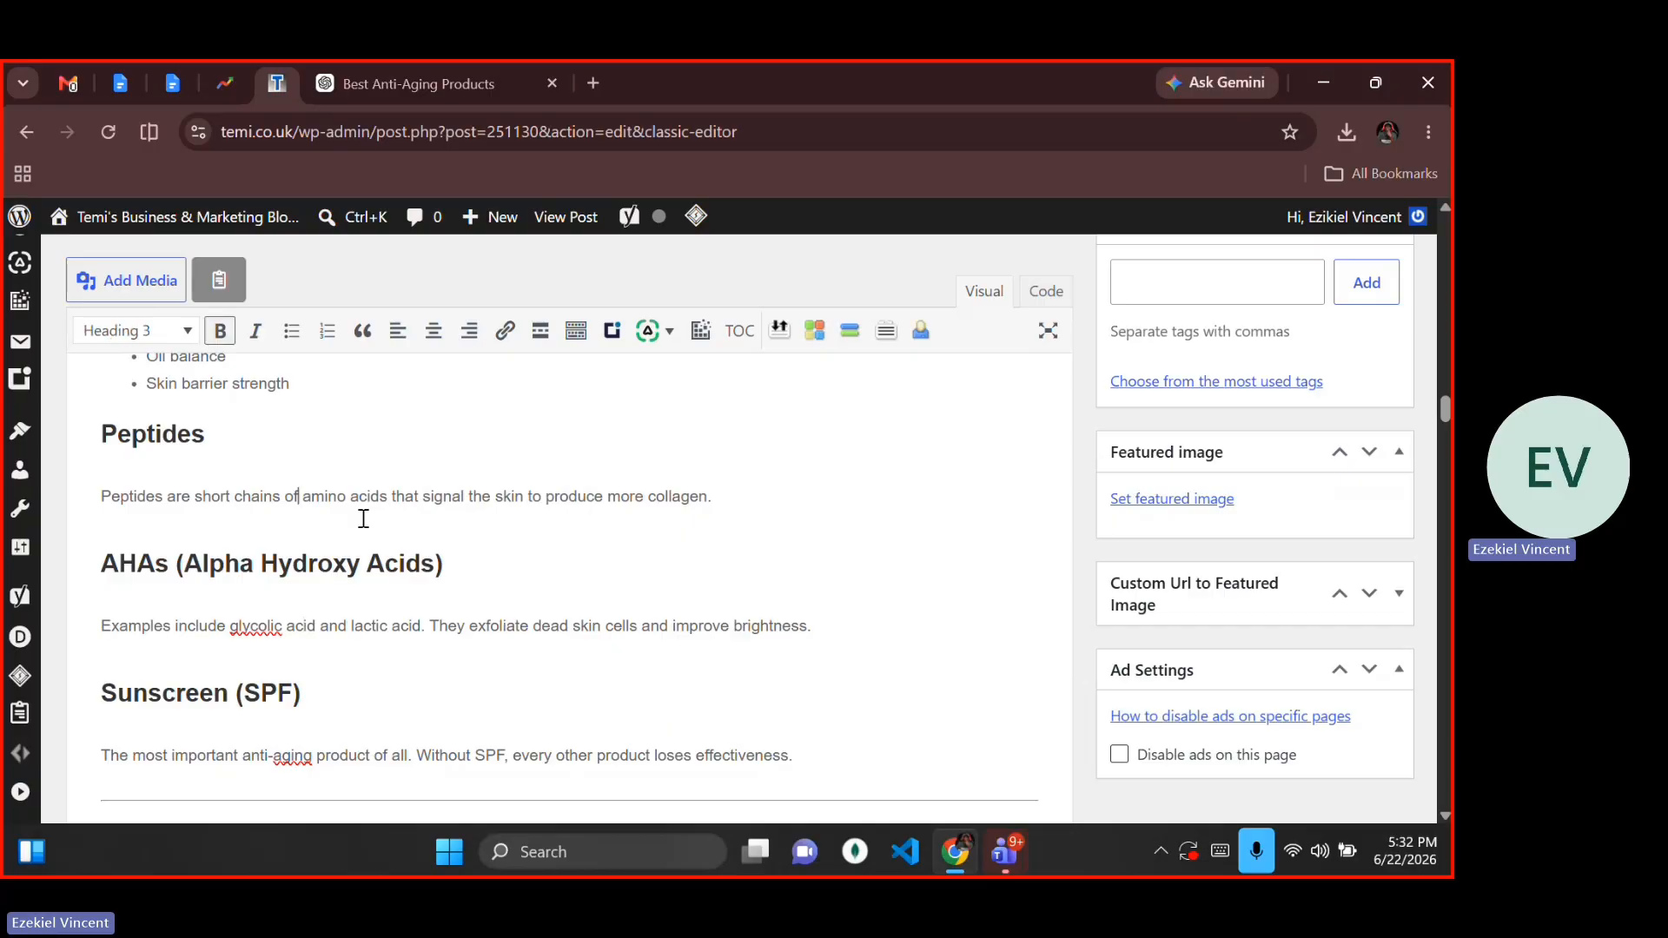
Step: Remove the horizontal line between the Sunscreen (SPF) text and the "Best Anti-Aging Products for Glowing Skin (Category Breakdown)" heading
key(Down)
key(Down)
key(Down)
key(Down)
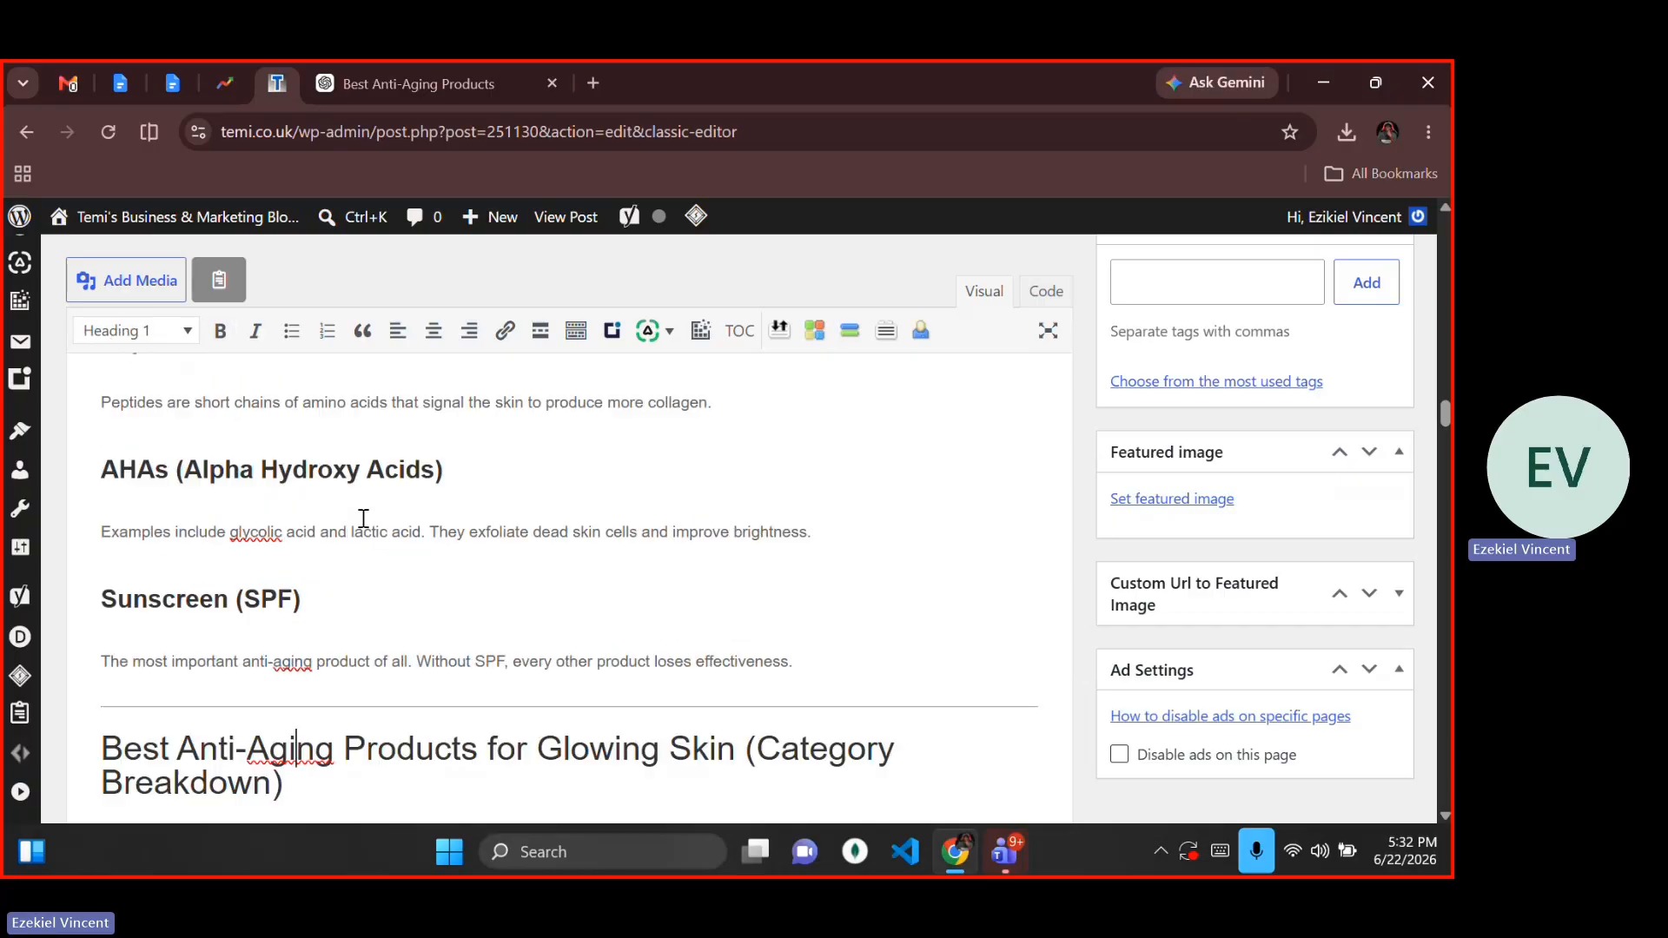
key(Up)
text(=)
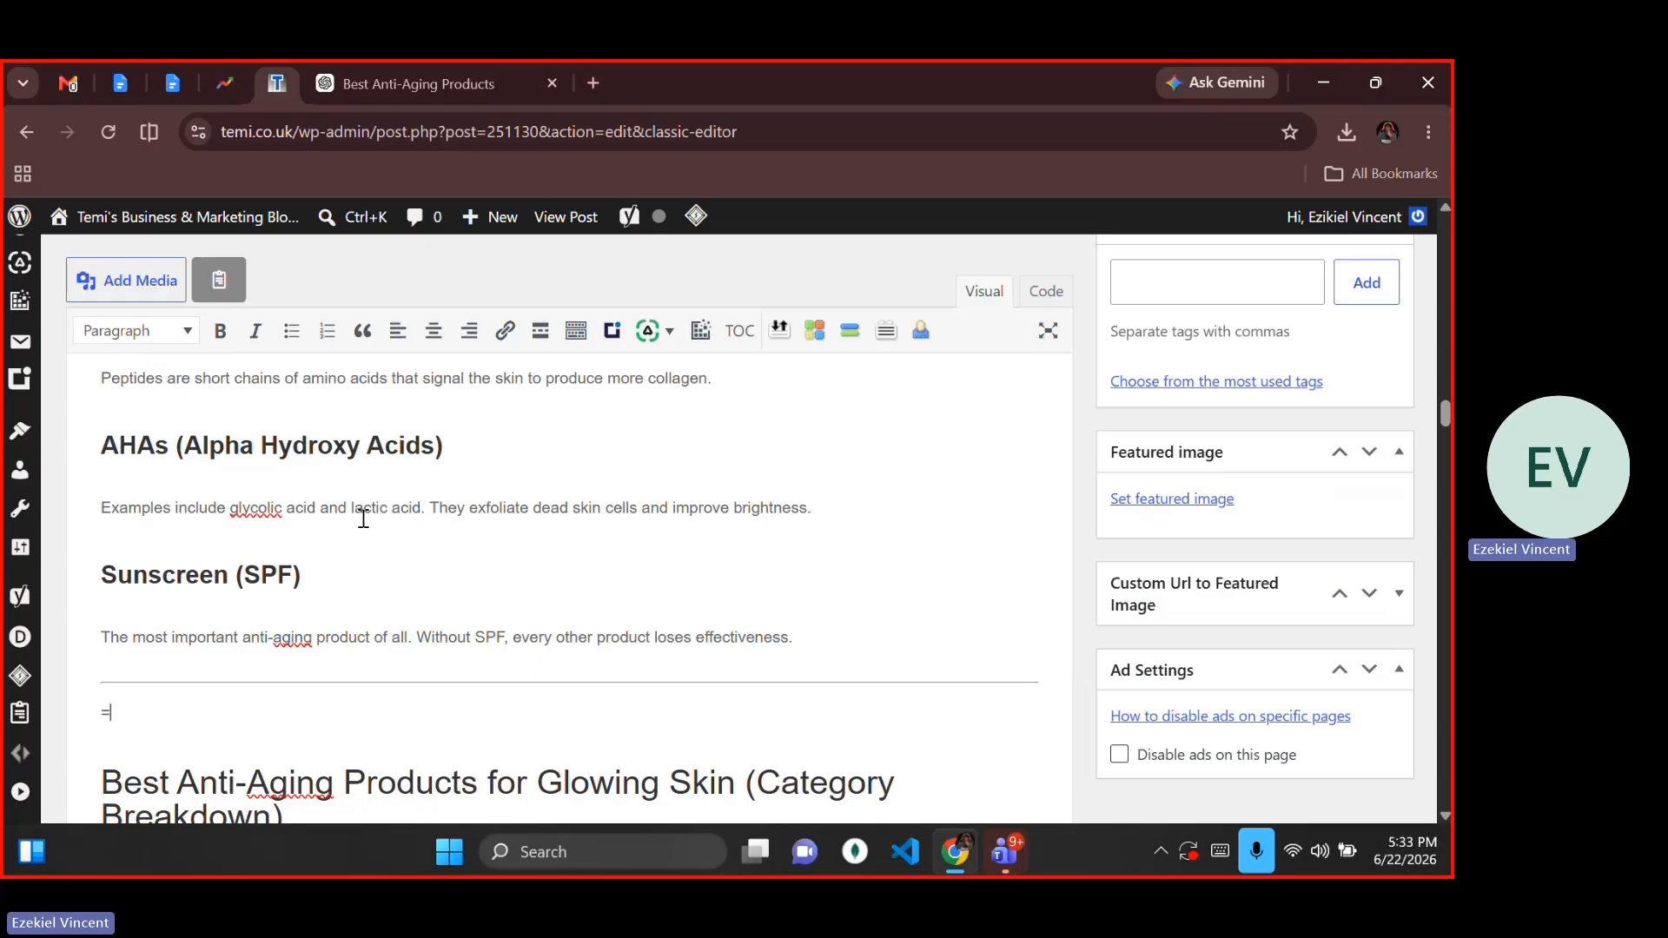
click(498, 635)
key(BackSpace)
key(ctrl+z)
key(ctrl+z)
key(ctrl+z)
key(BackSpace)
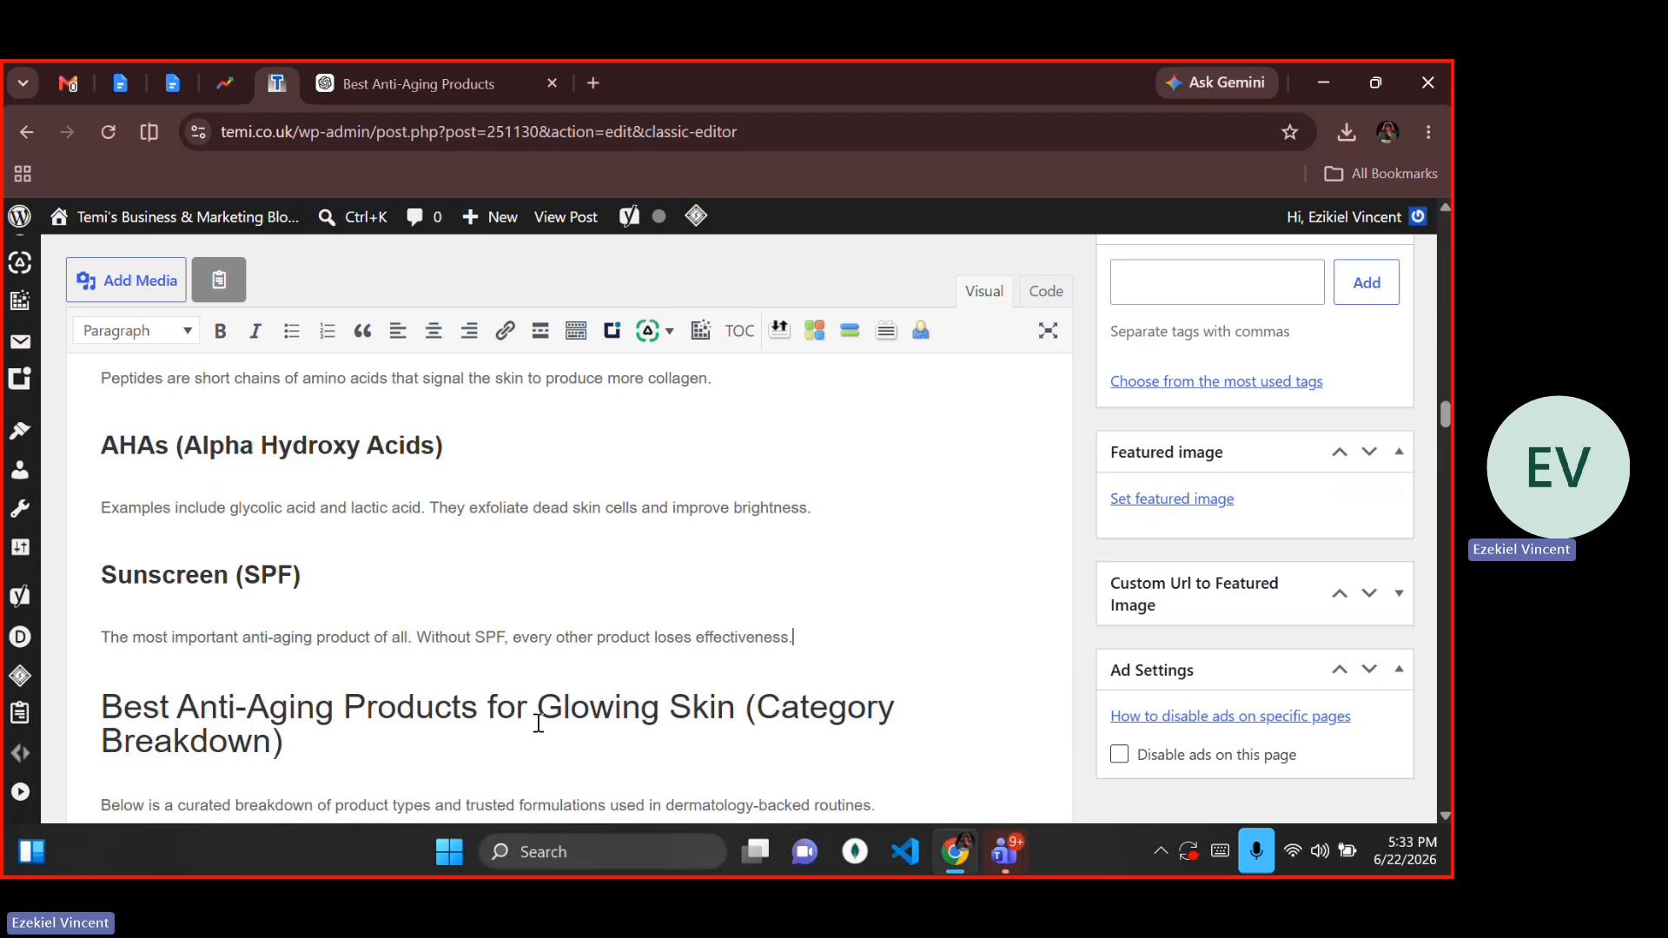
Step: Make the "Best Anti-Aging Products for Glowing Skin (Category Breakdown)" heading a bold Heading 2 and insert an empty line above it
key(Right)
key(shift+Down)
key(shift+End)
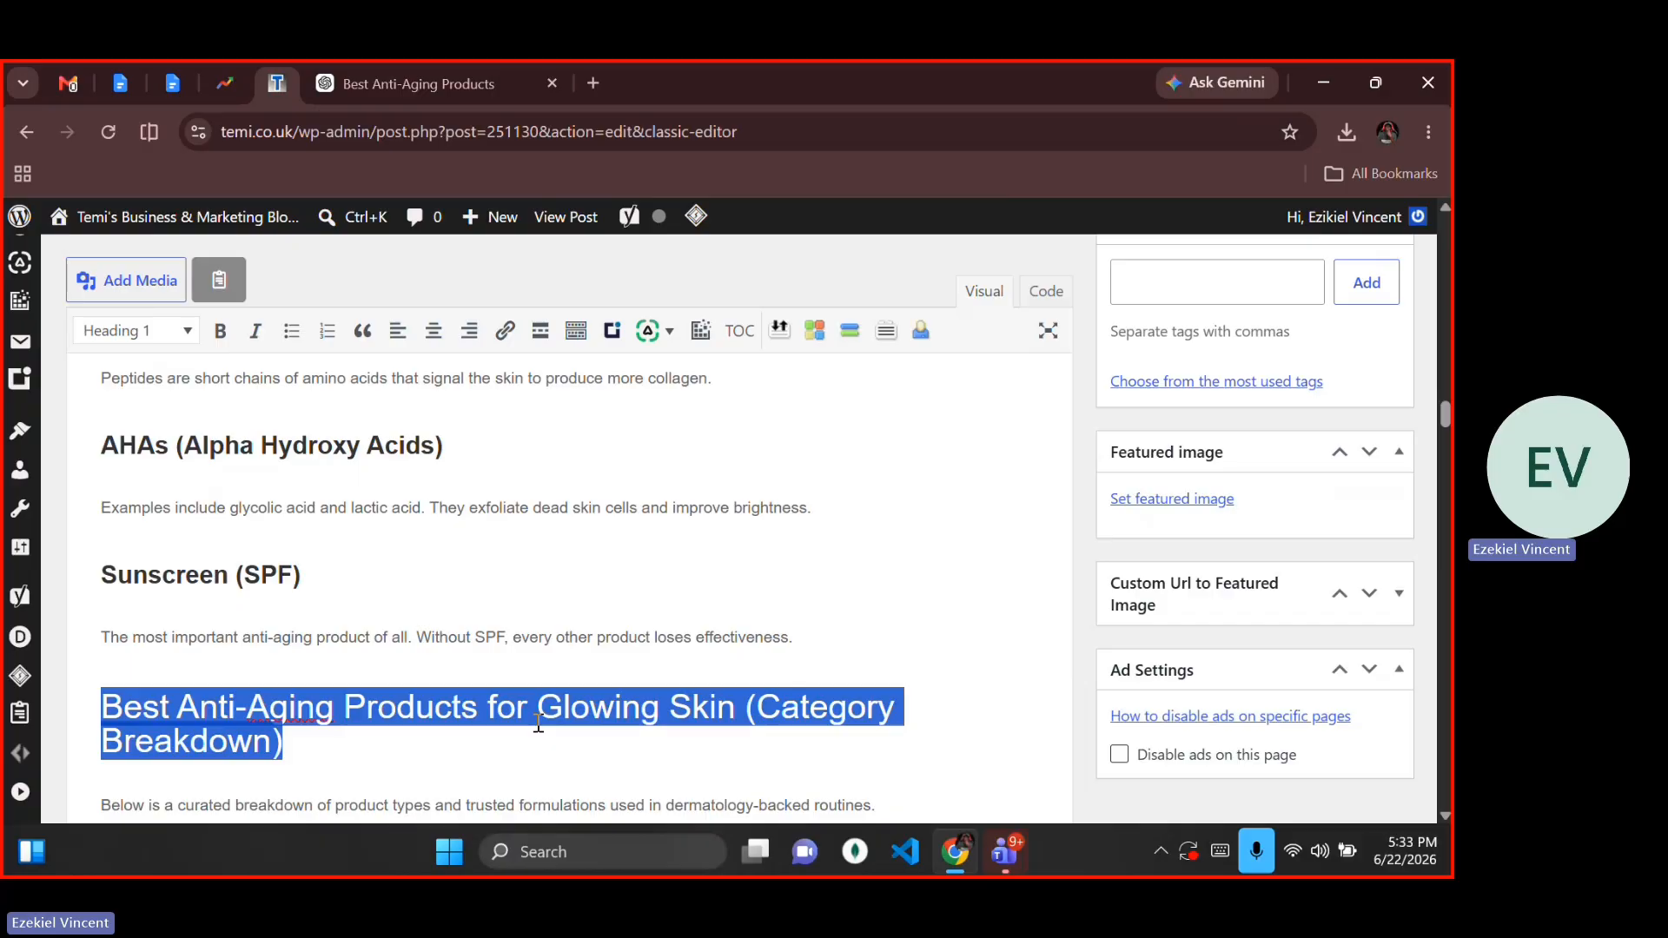
key(shift+alt+2)
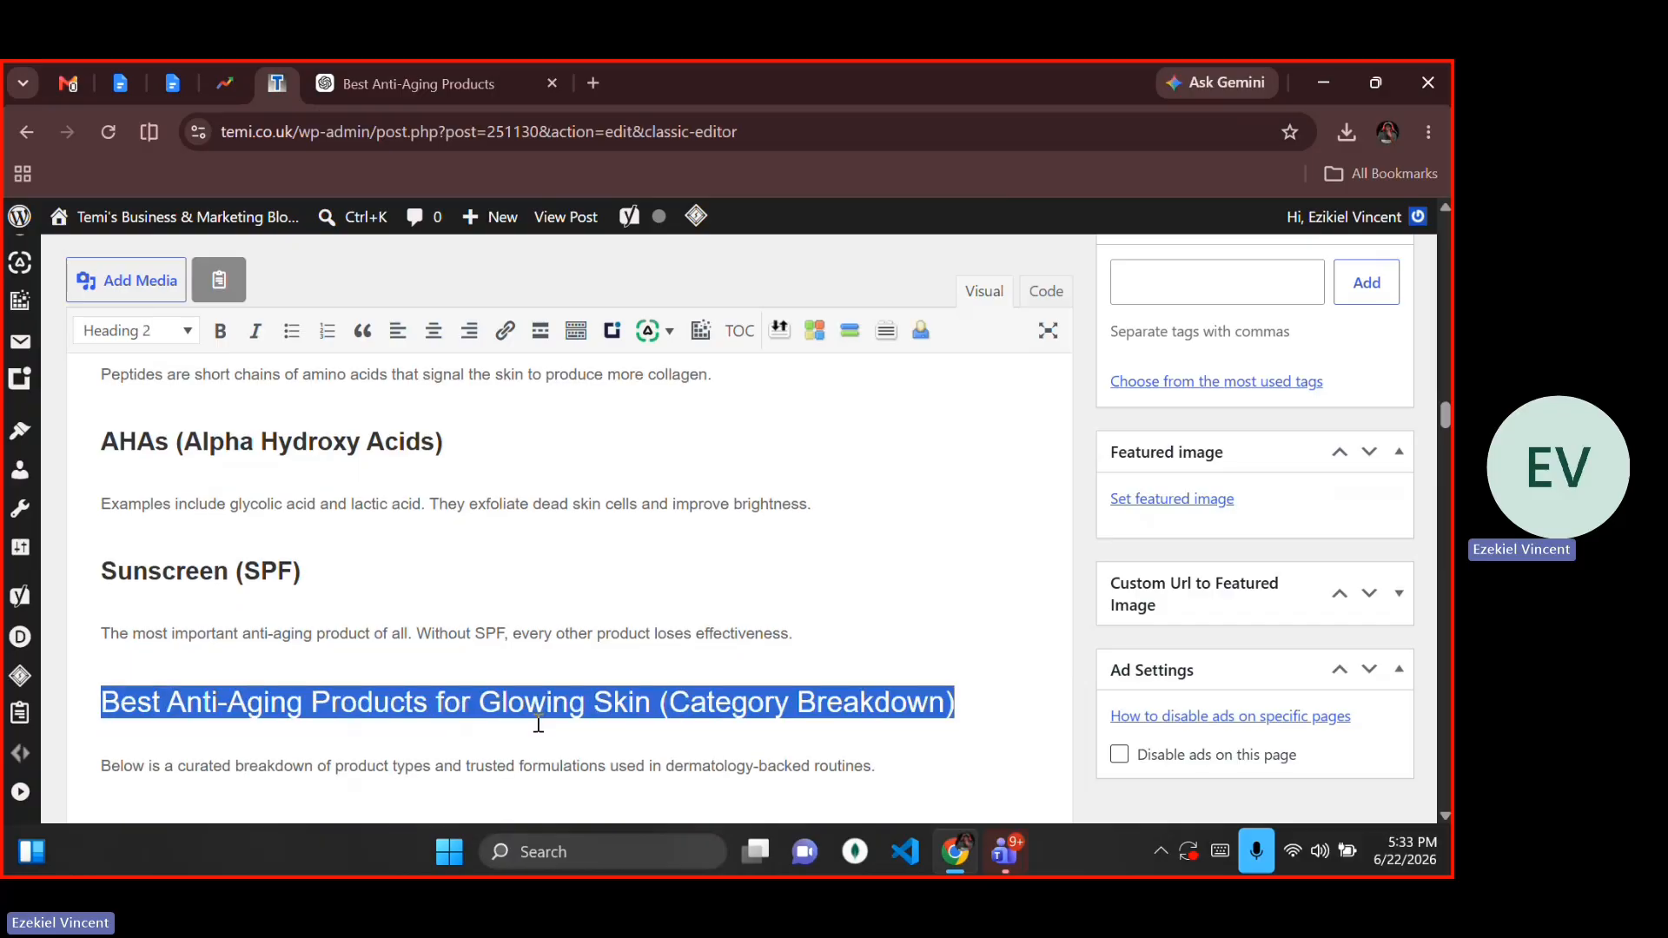
key(ctrl+b)
key(Left)
key(Return)
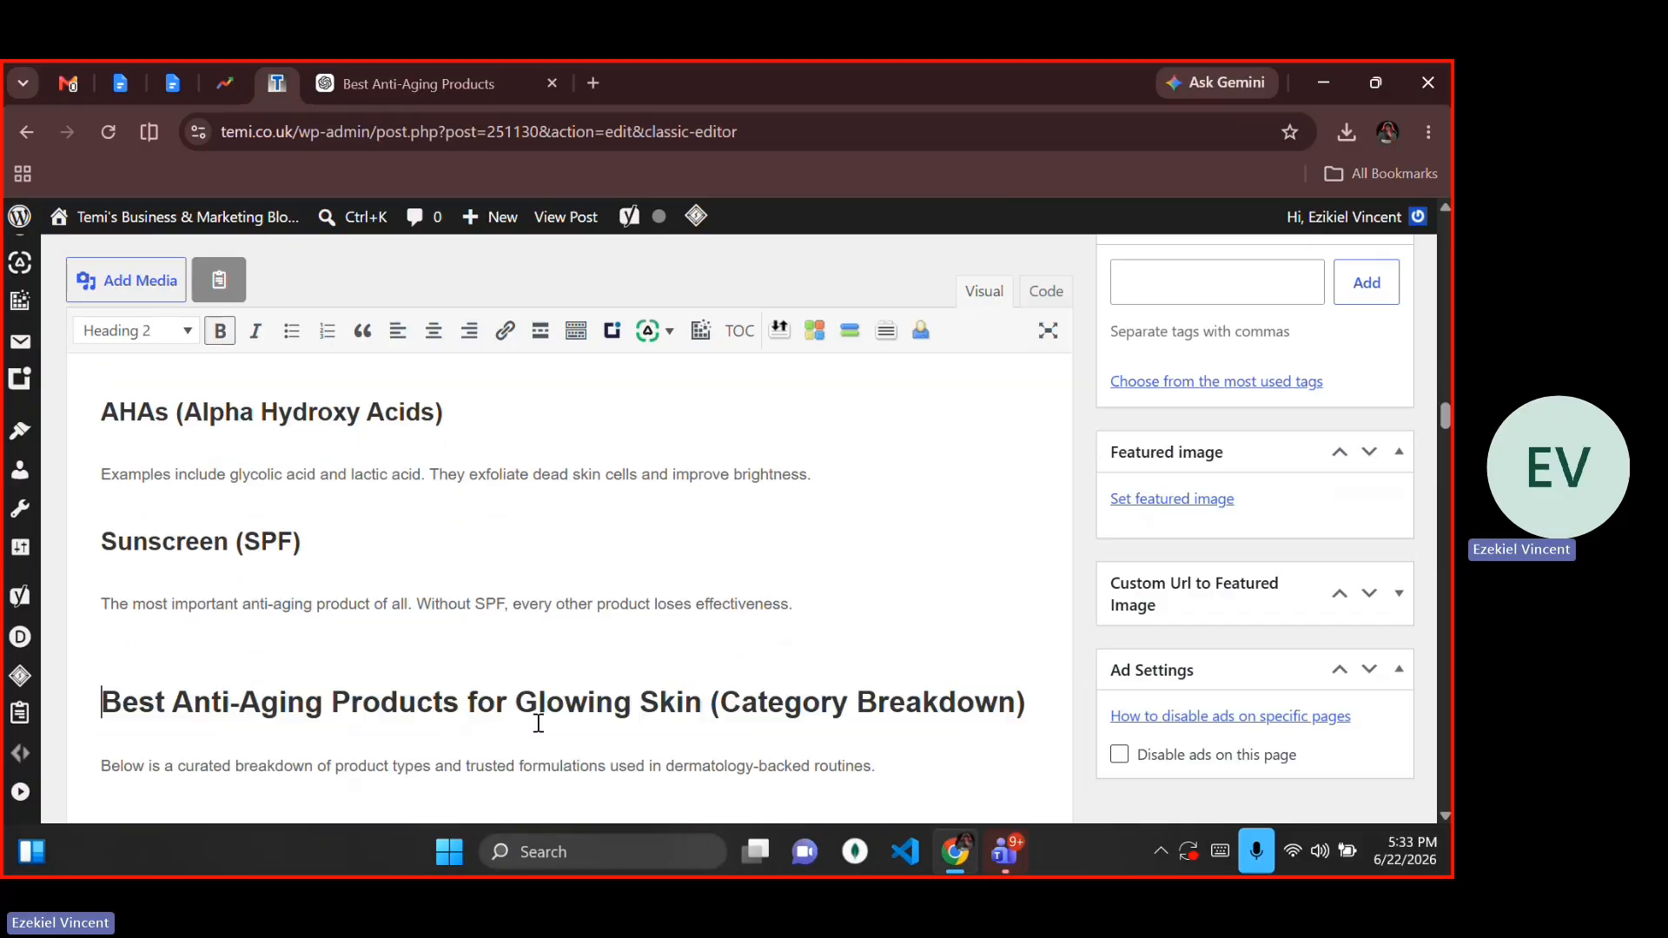
Step: Format the "1. Best Retinol Products" heading as a bold Heading 3
key(Down)
key(Down)
key(Down)
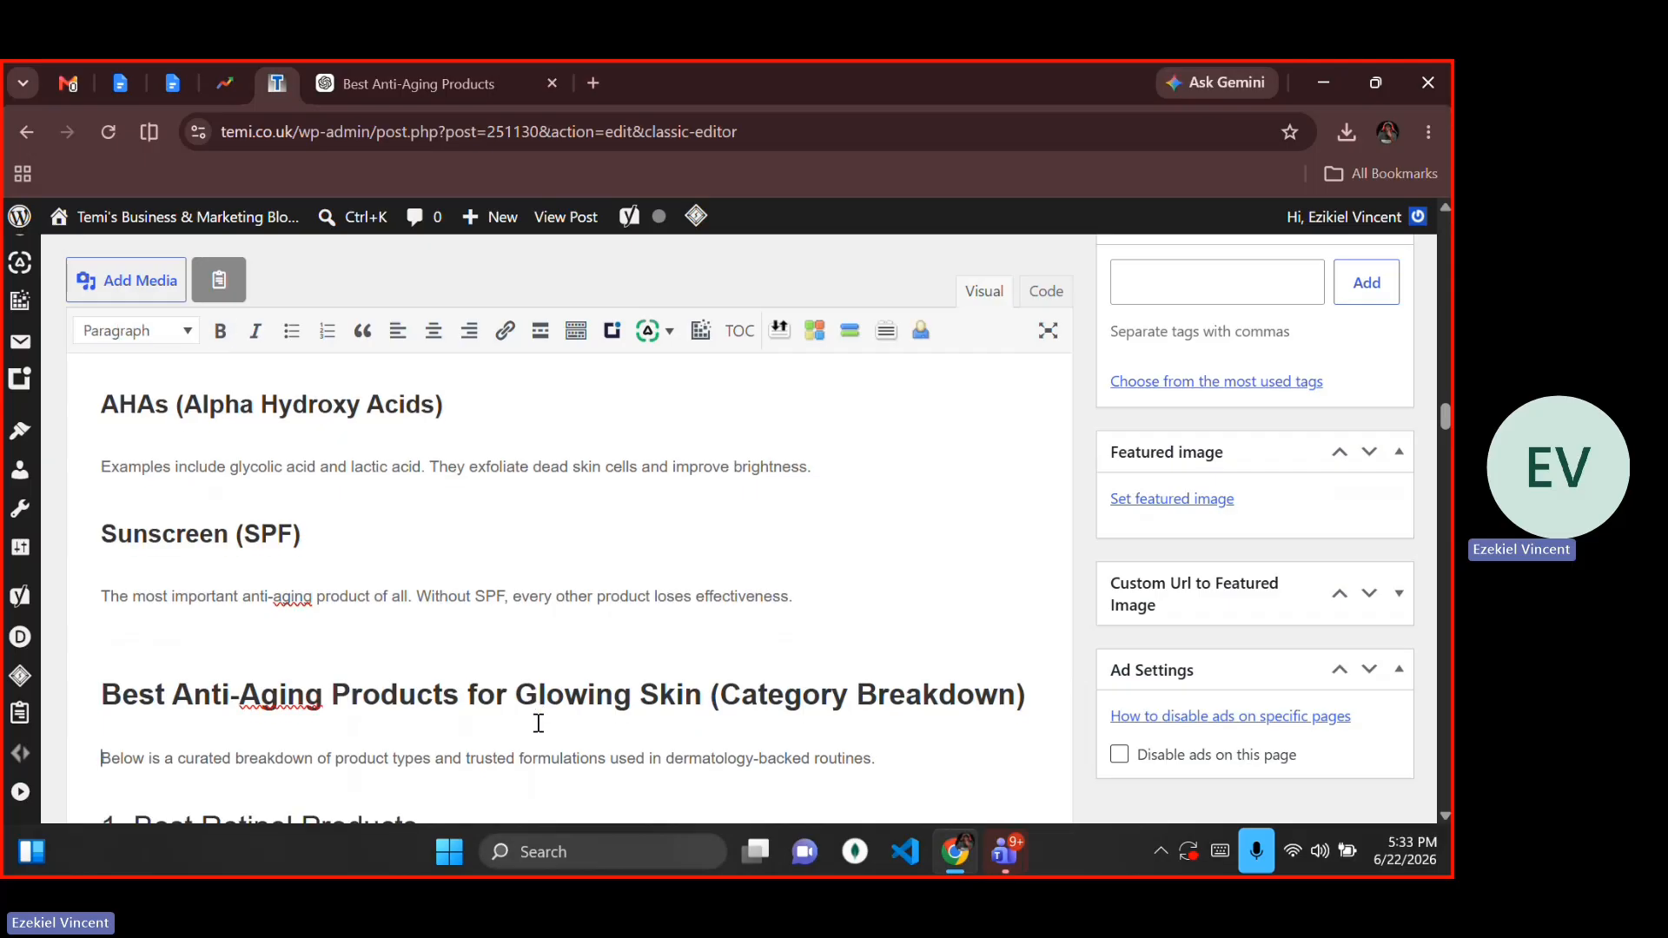
key(Up)
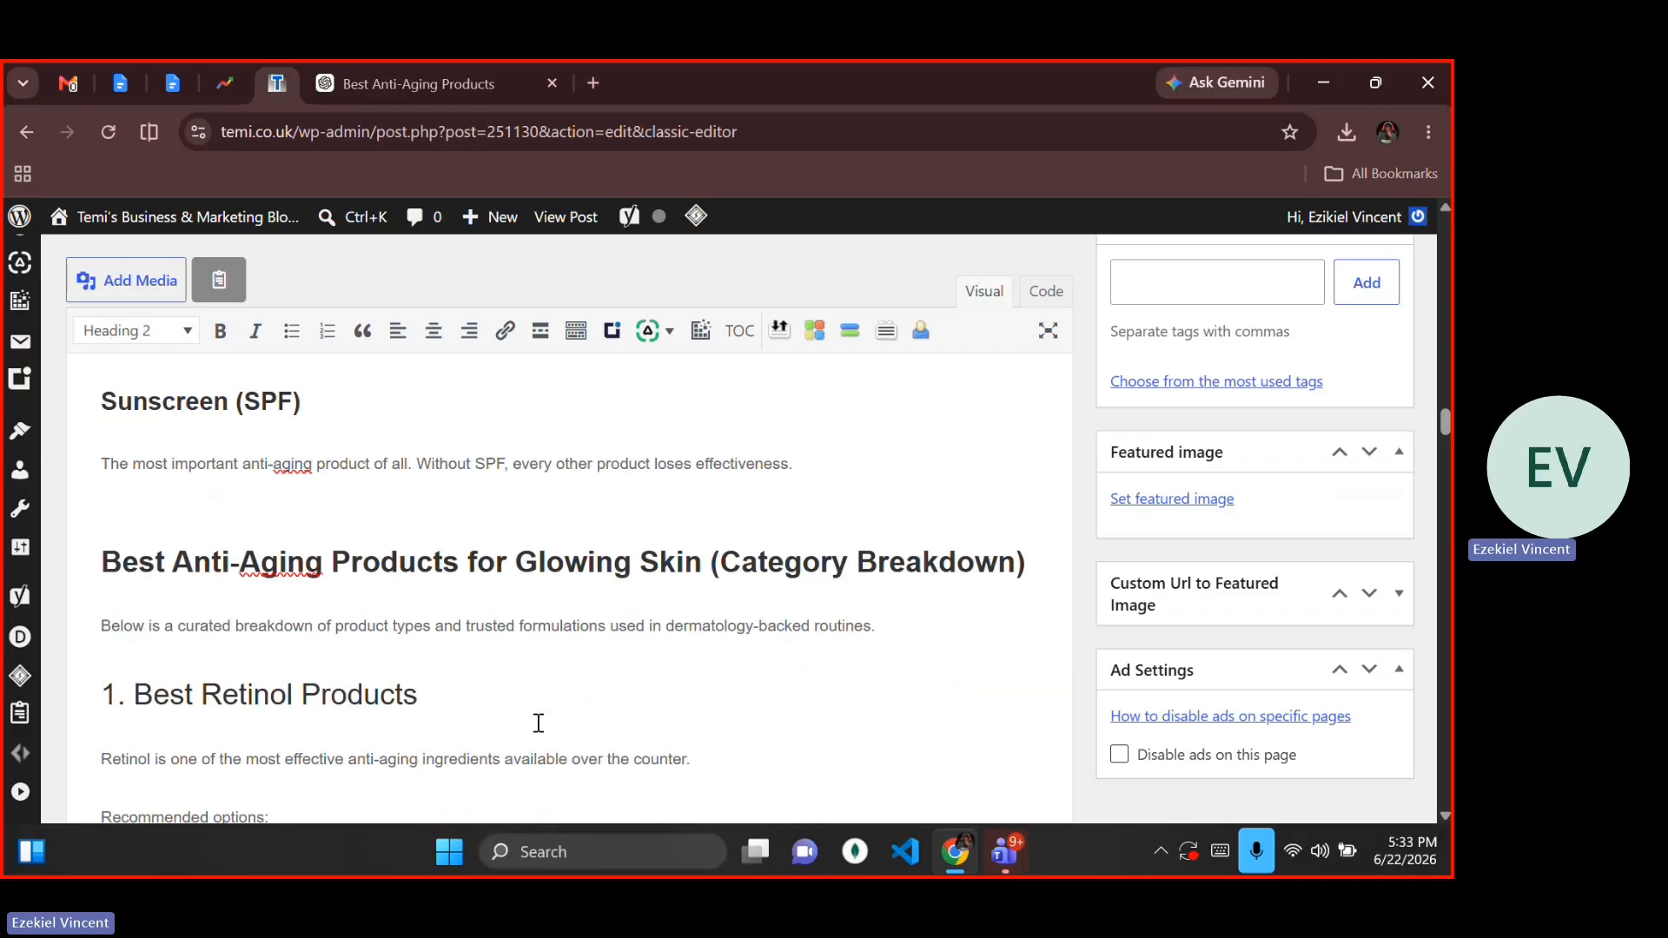
key(shift+End)
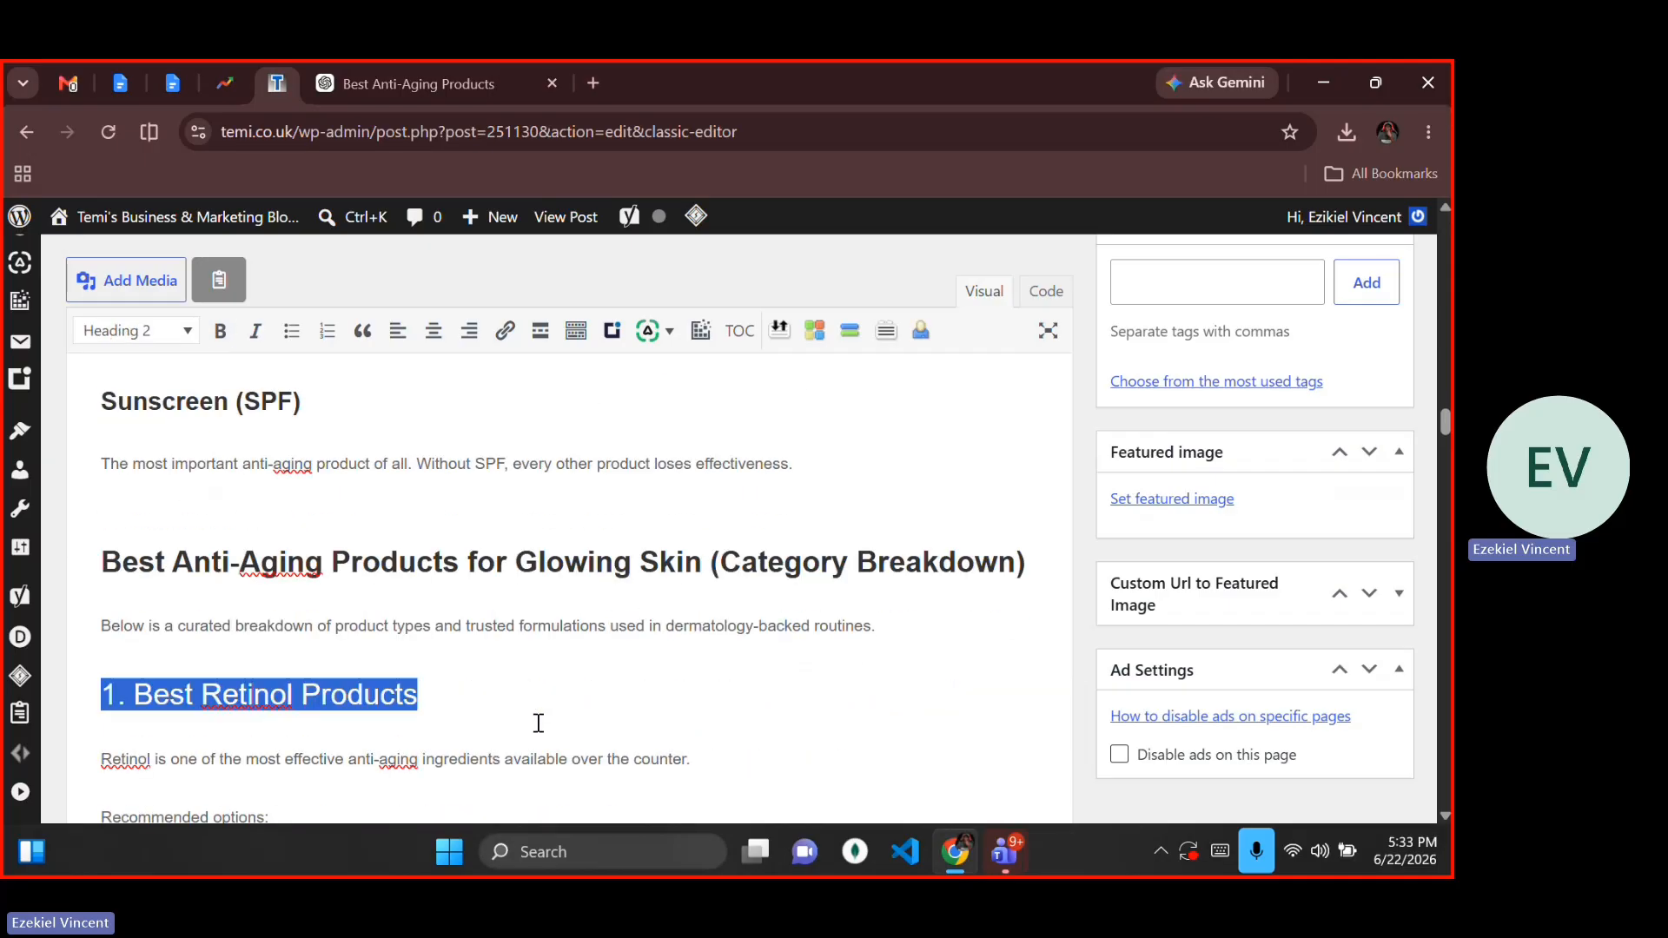
key(Left)
key(Up)
key(Down)
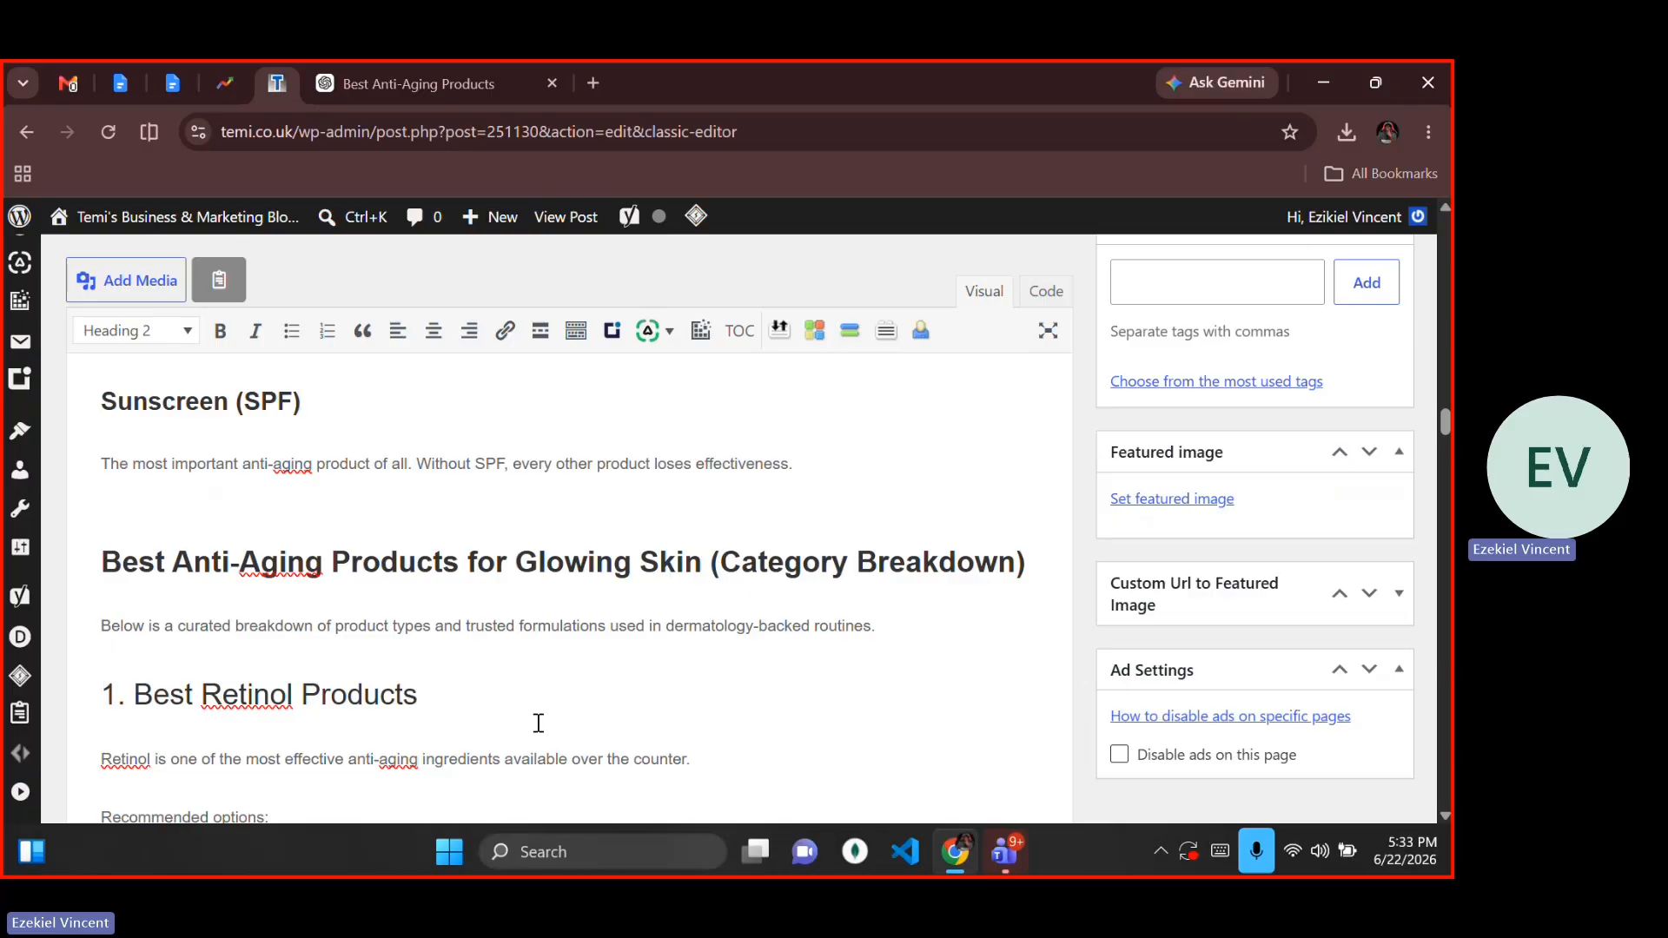
key(shift+End)
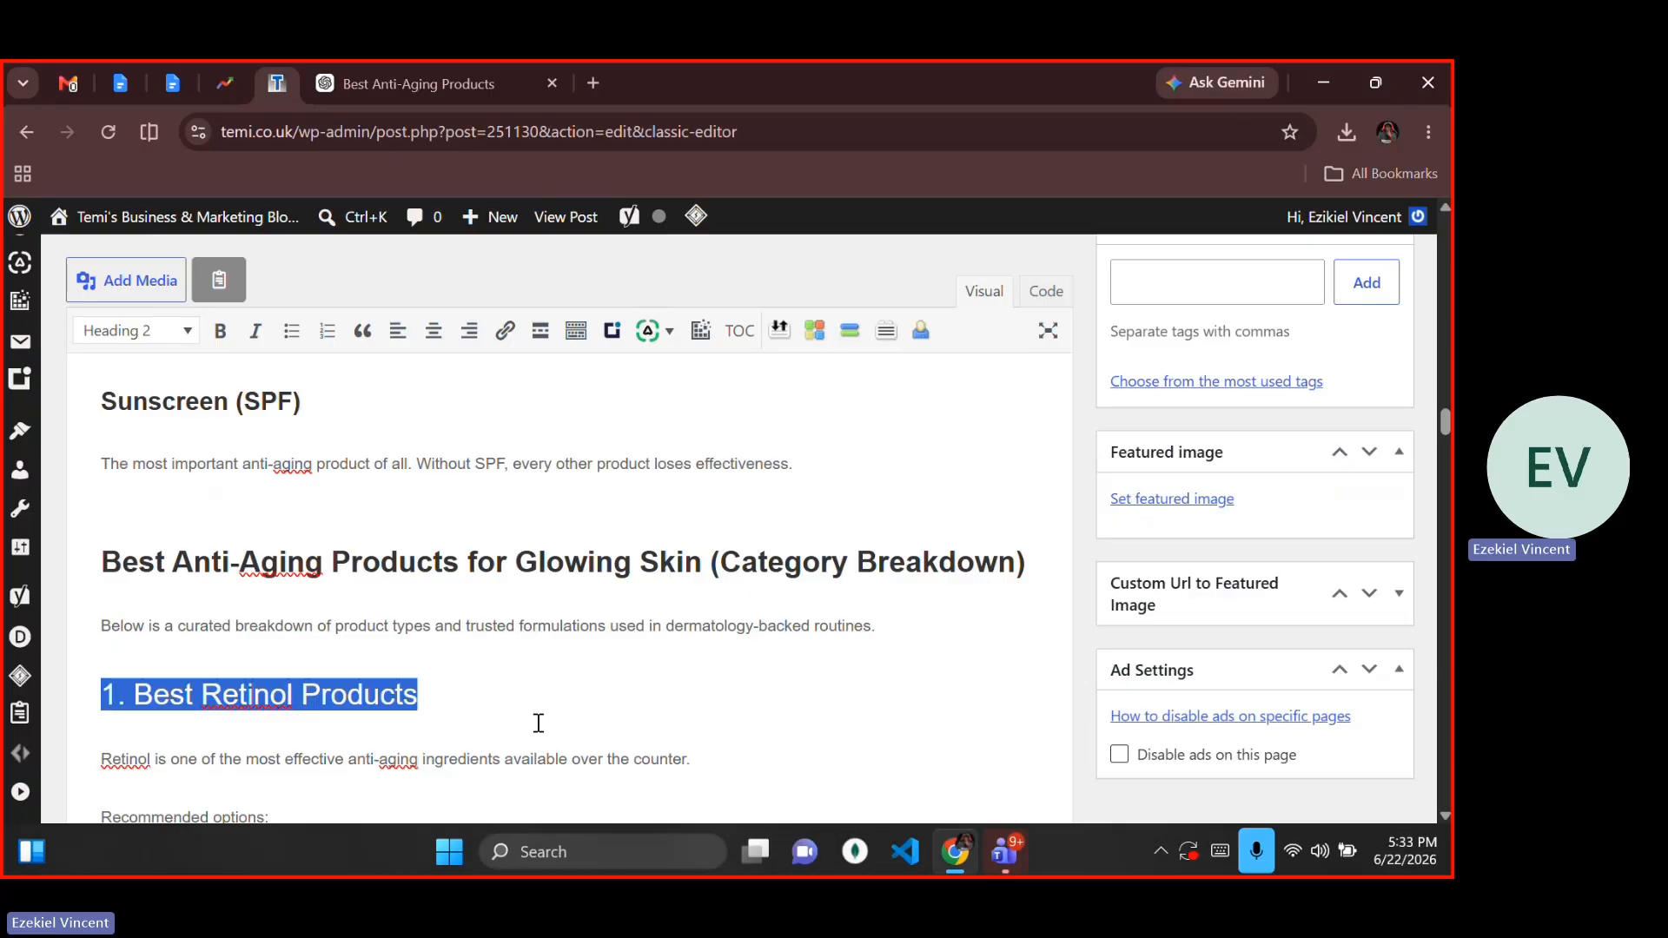
key(alt+shift+3)
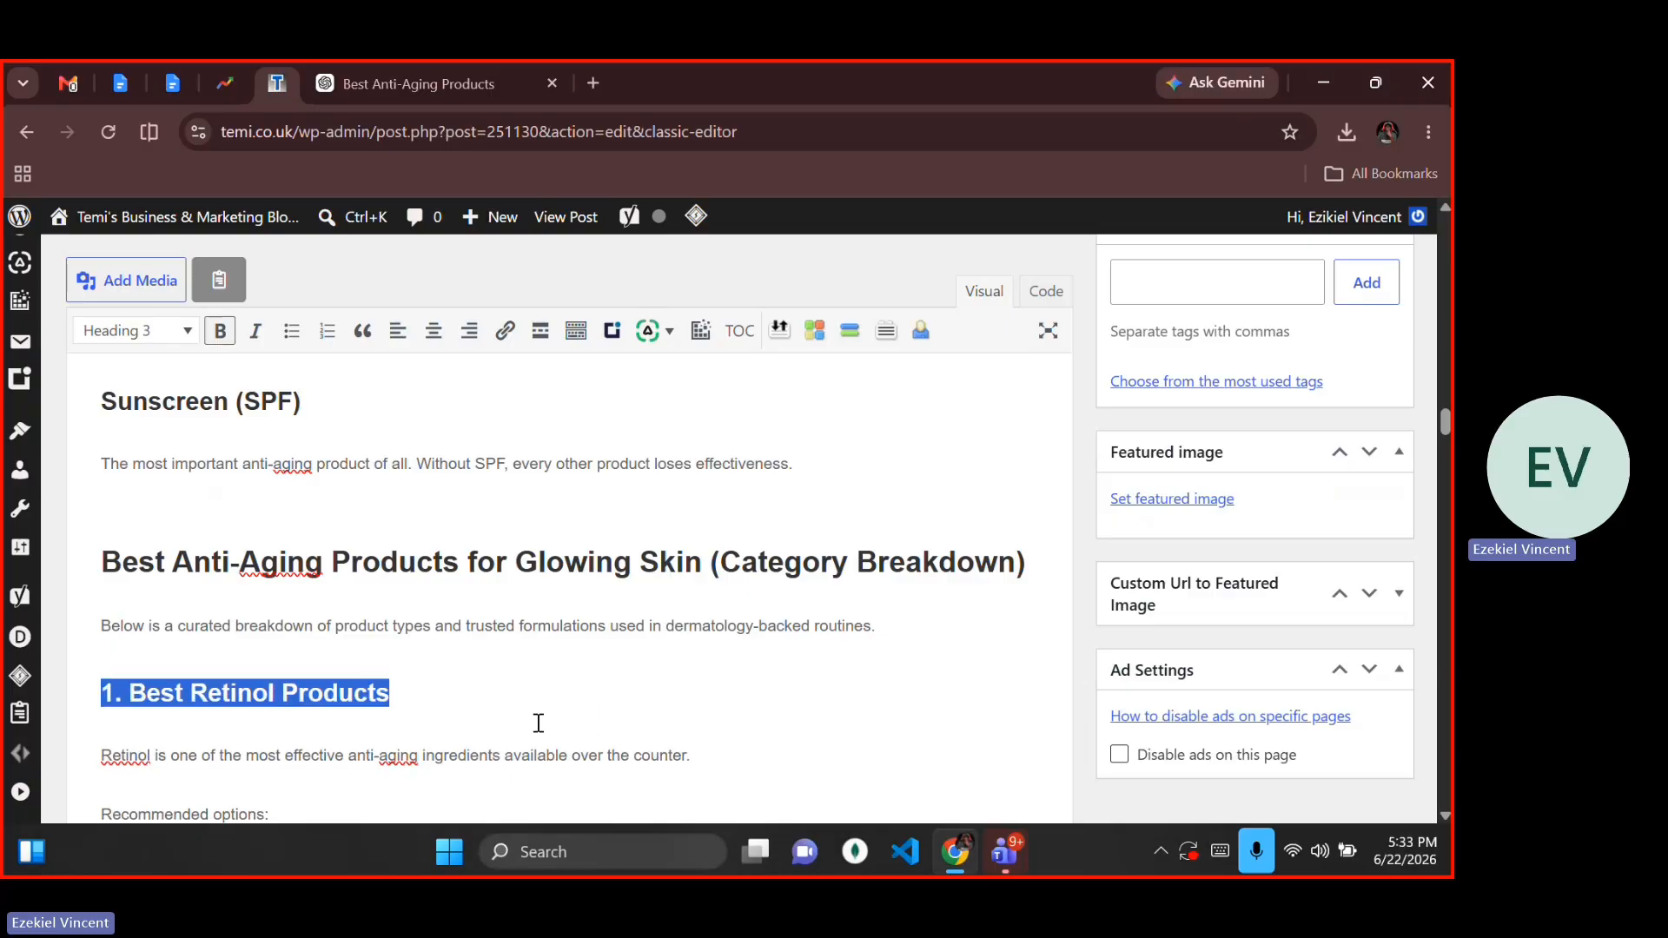
Step: Format the "2. Best Vitamin C Serums" heading as a bold Heading 3
key(Down)
key(Down)
key(Down)
key(Down)
key(Down)
key(Down)
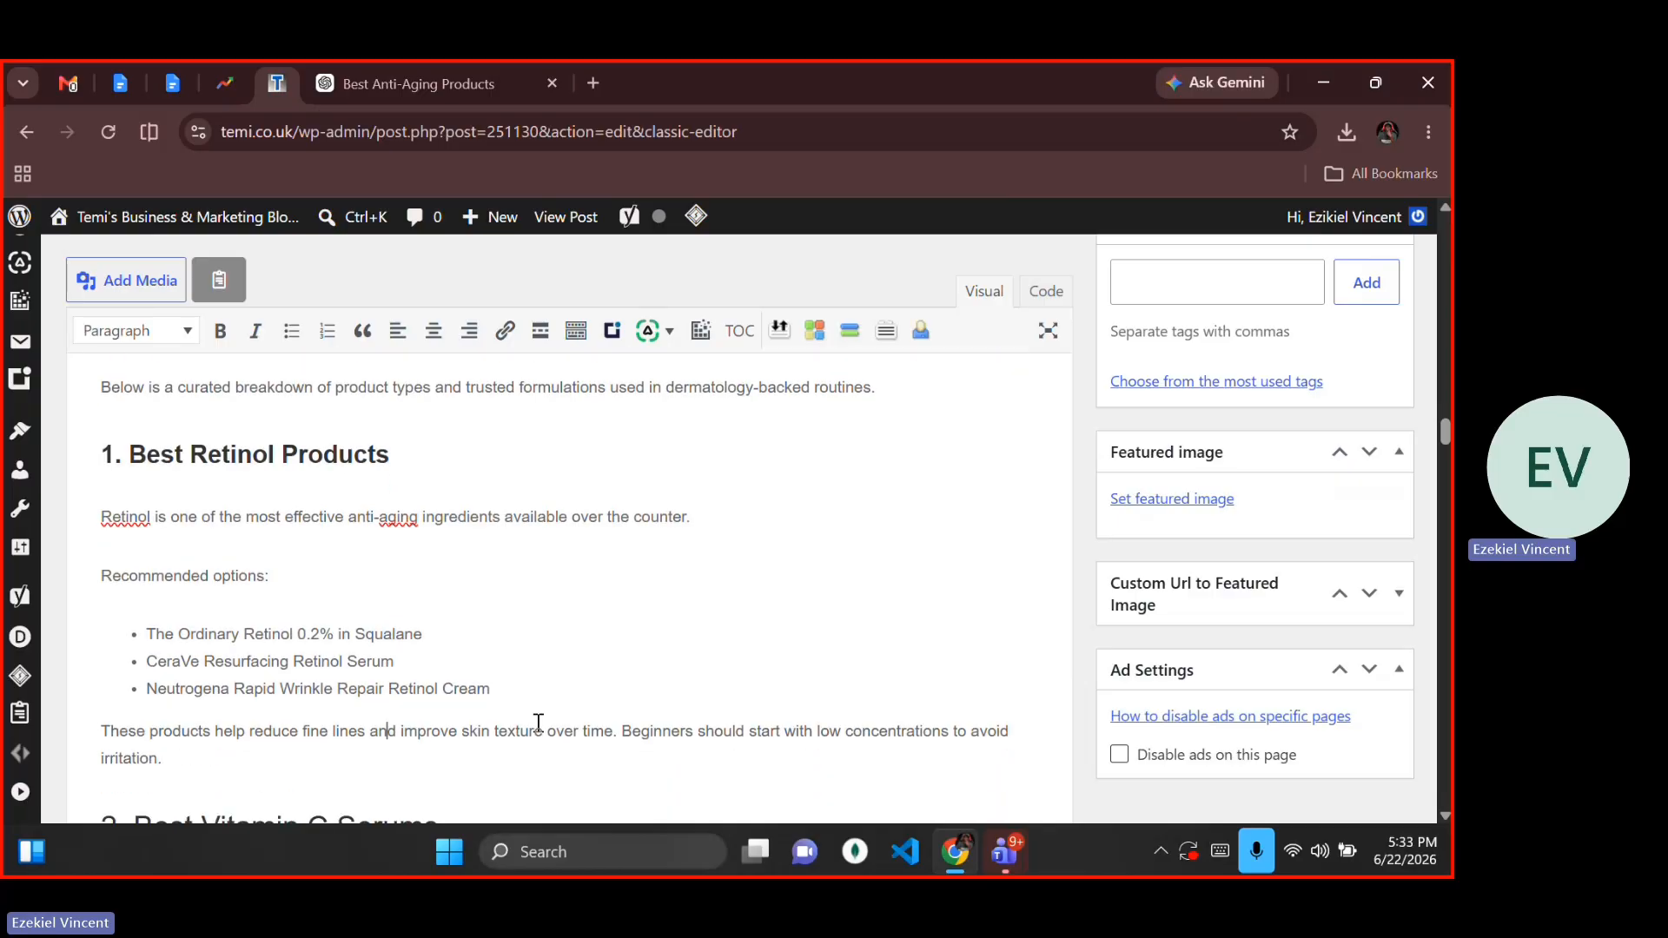
key(Up)
key(Up)
key(Up)
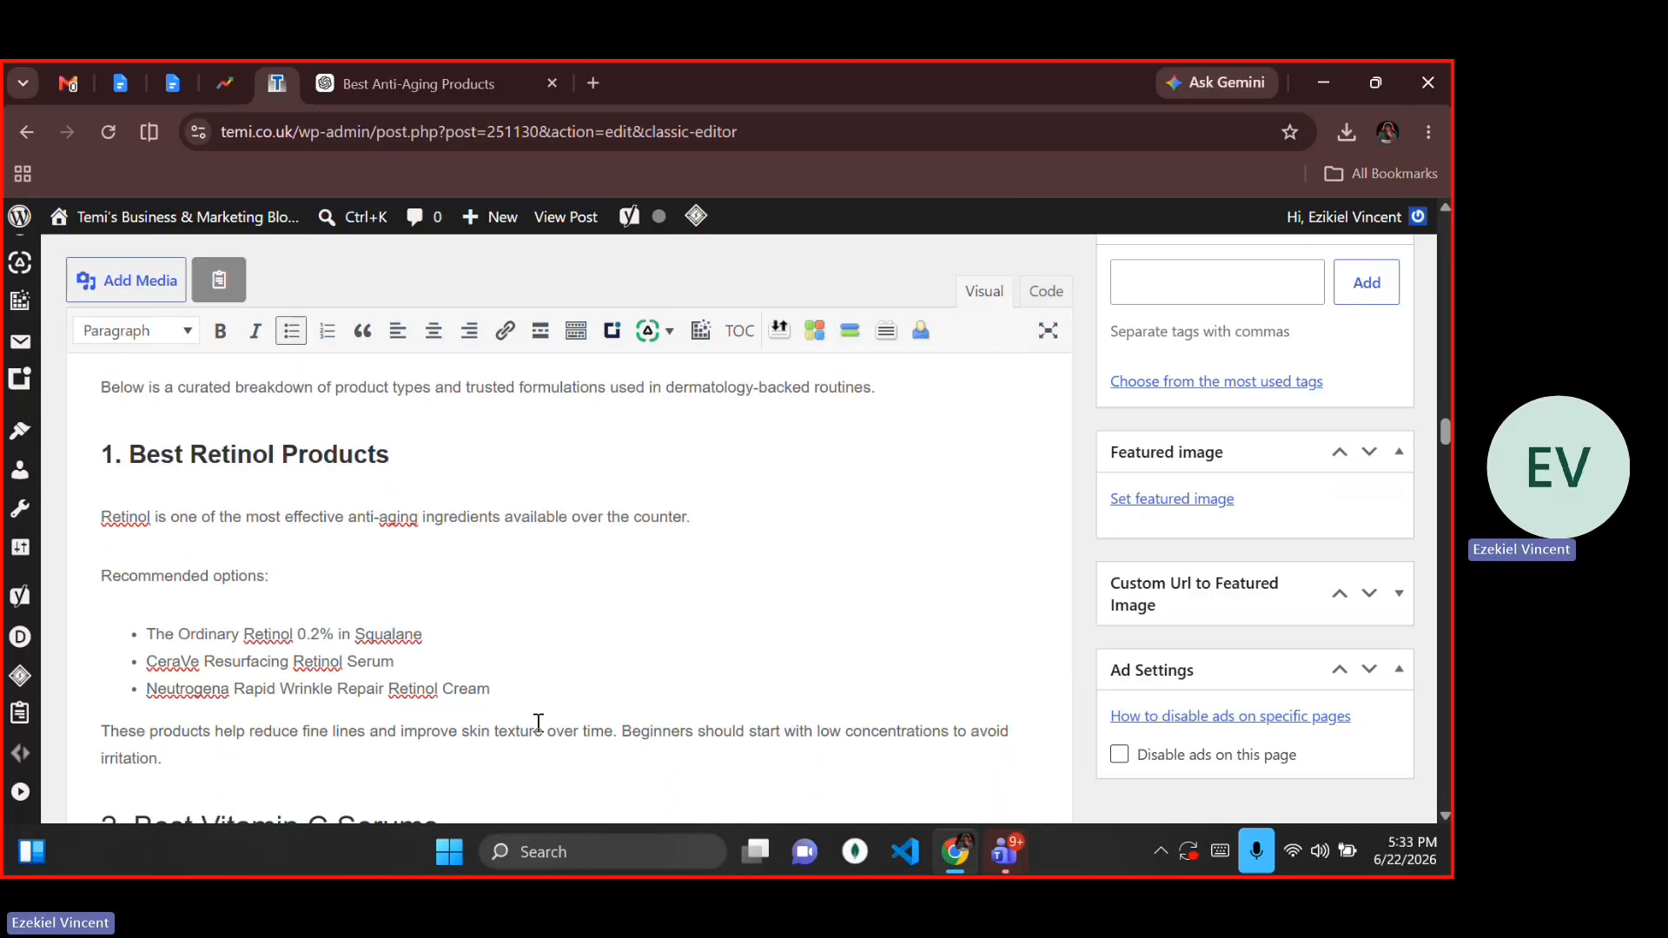
key(Down)
key(Down)
key(Down)
key(Down)
key(Down)
key(Down)
key(Down)
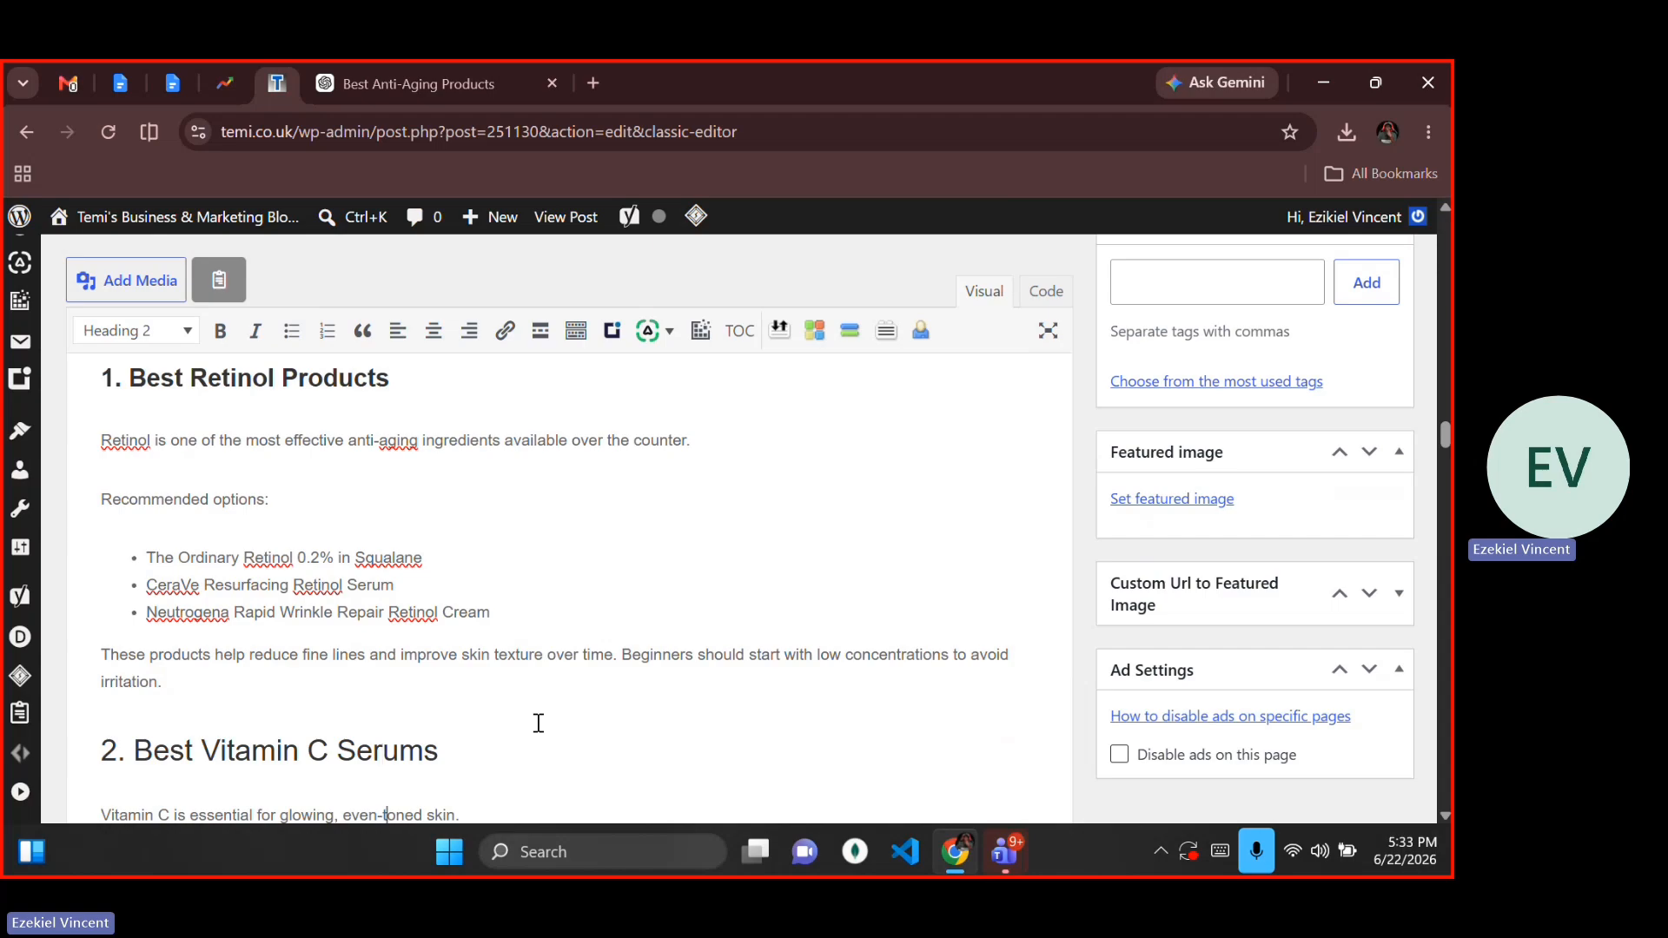
key(Up)
key(Up)
key(Up)
key(Right)
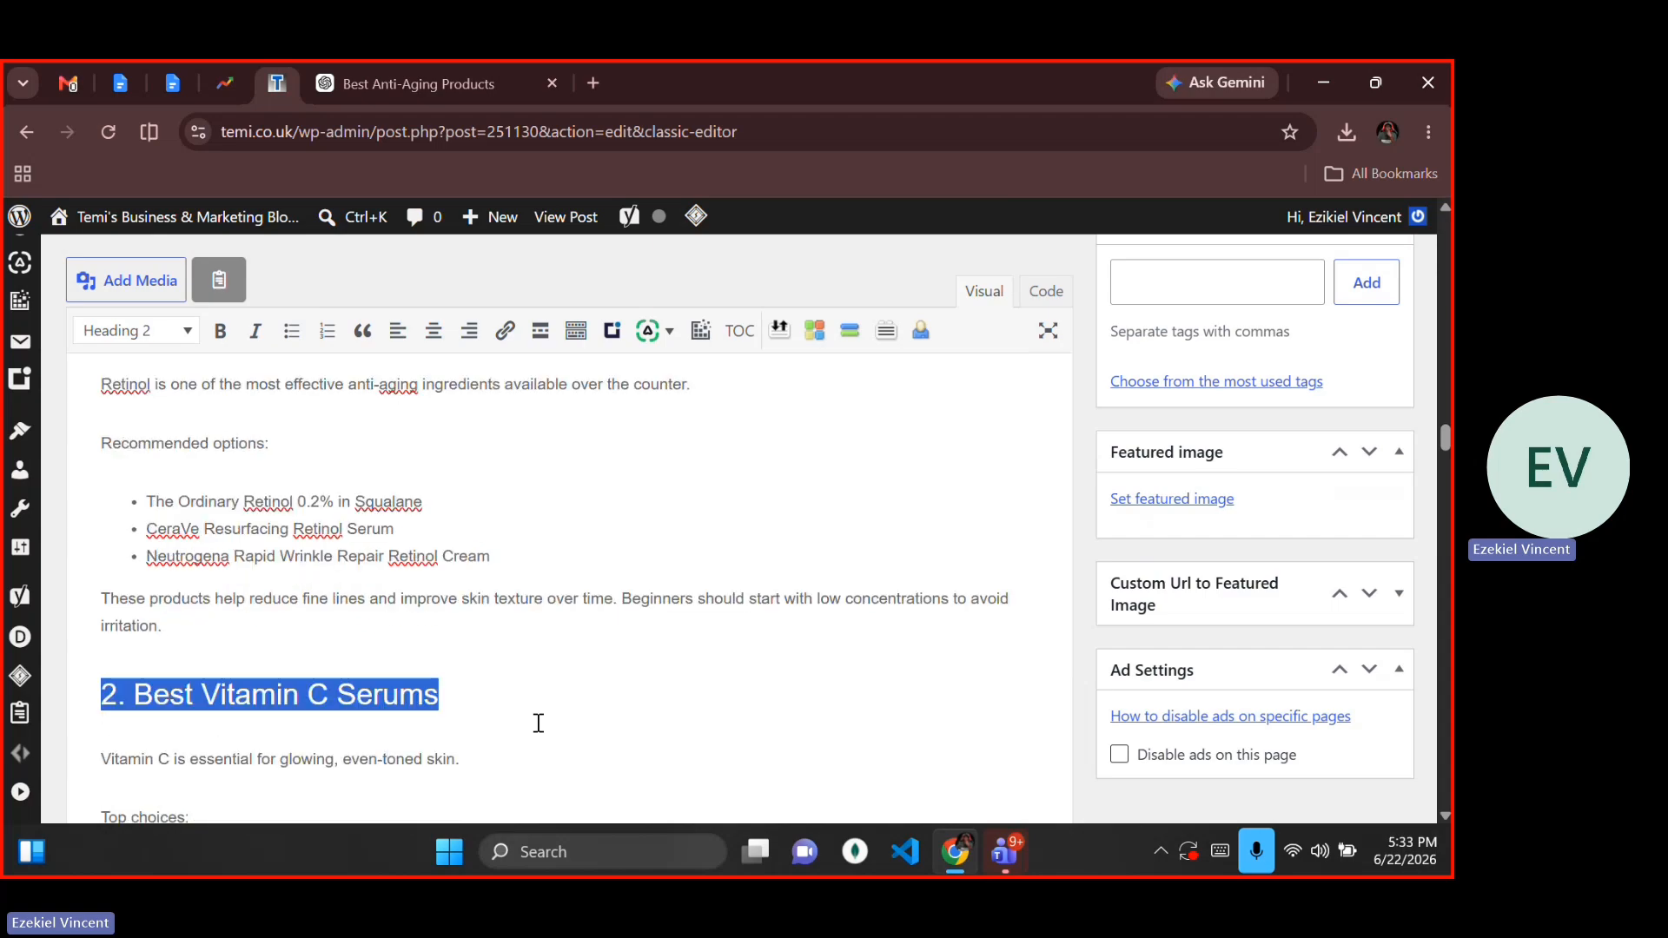
key(alt+shift+3)
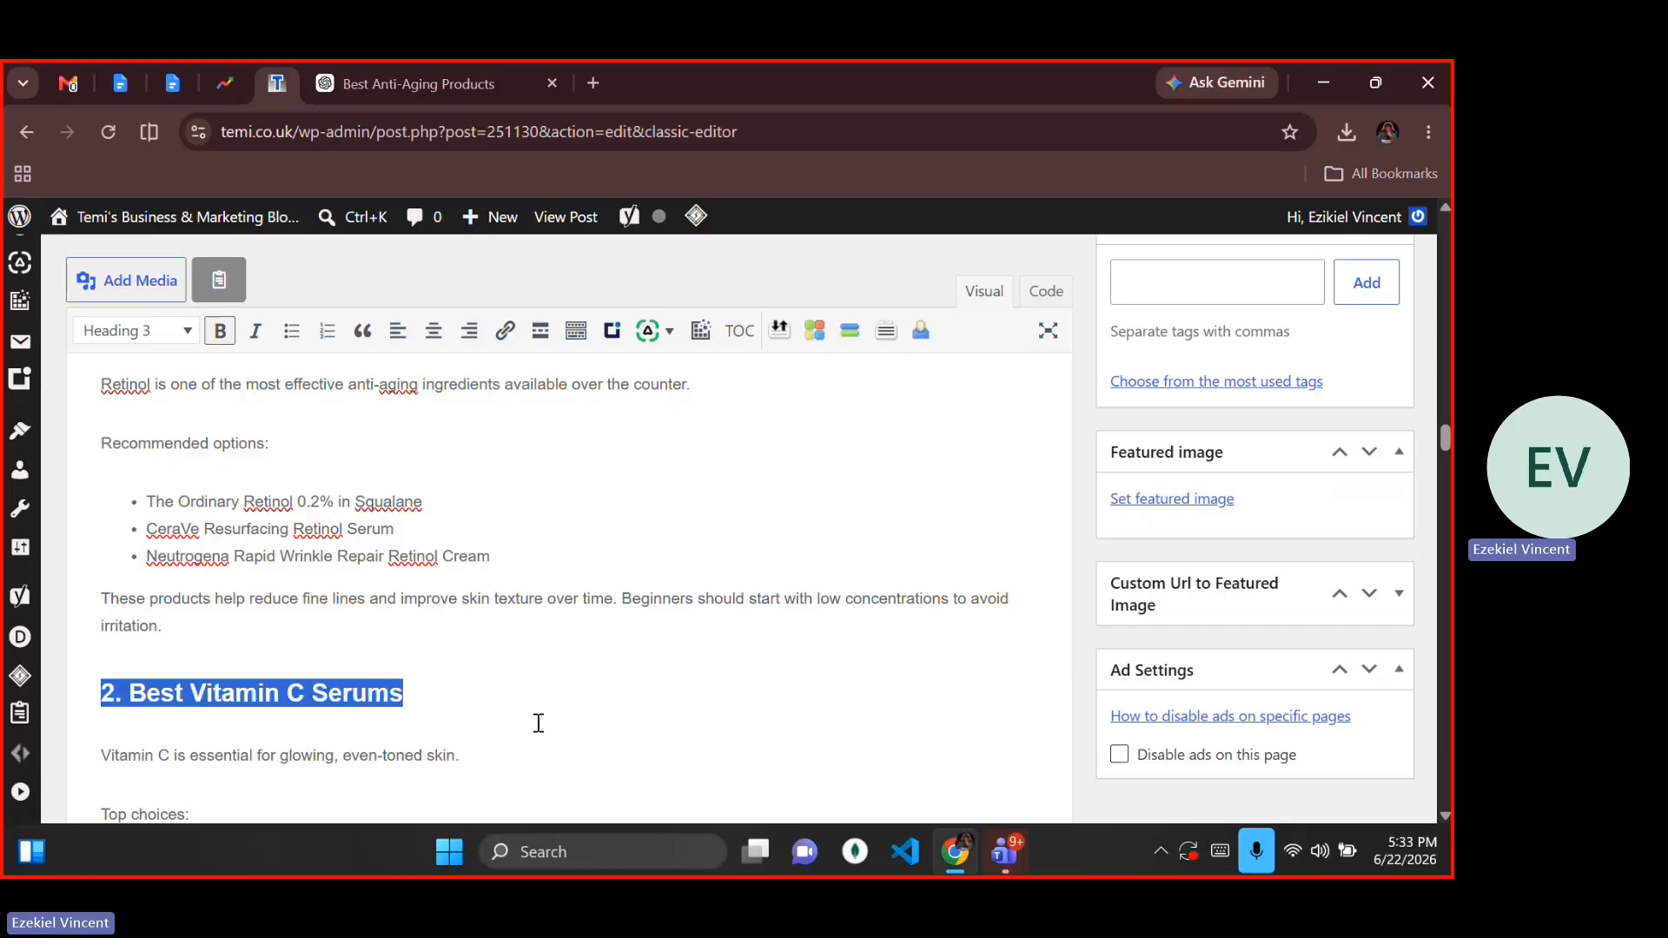
Step: Format the "3. Best Hydrating Anti-Aging Moisturizers" heading as a bold Heading 3
key(Down)
key(Down)
key(Down)
key(Down)
key(Down)
key(Down)
key(Down)
scroll(537, 723, down, 1)
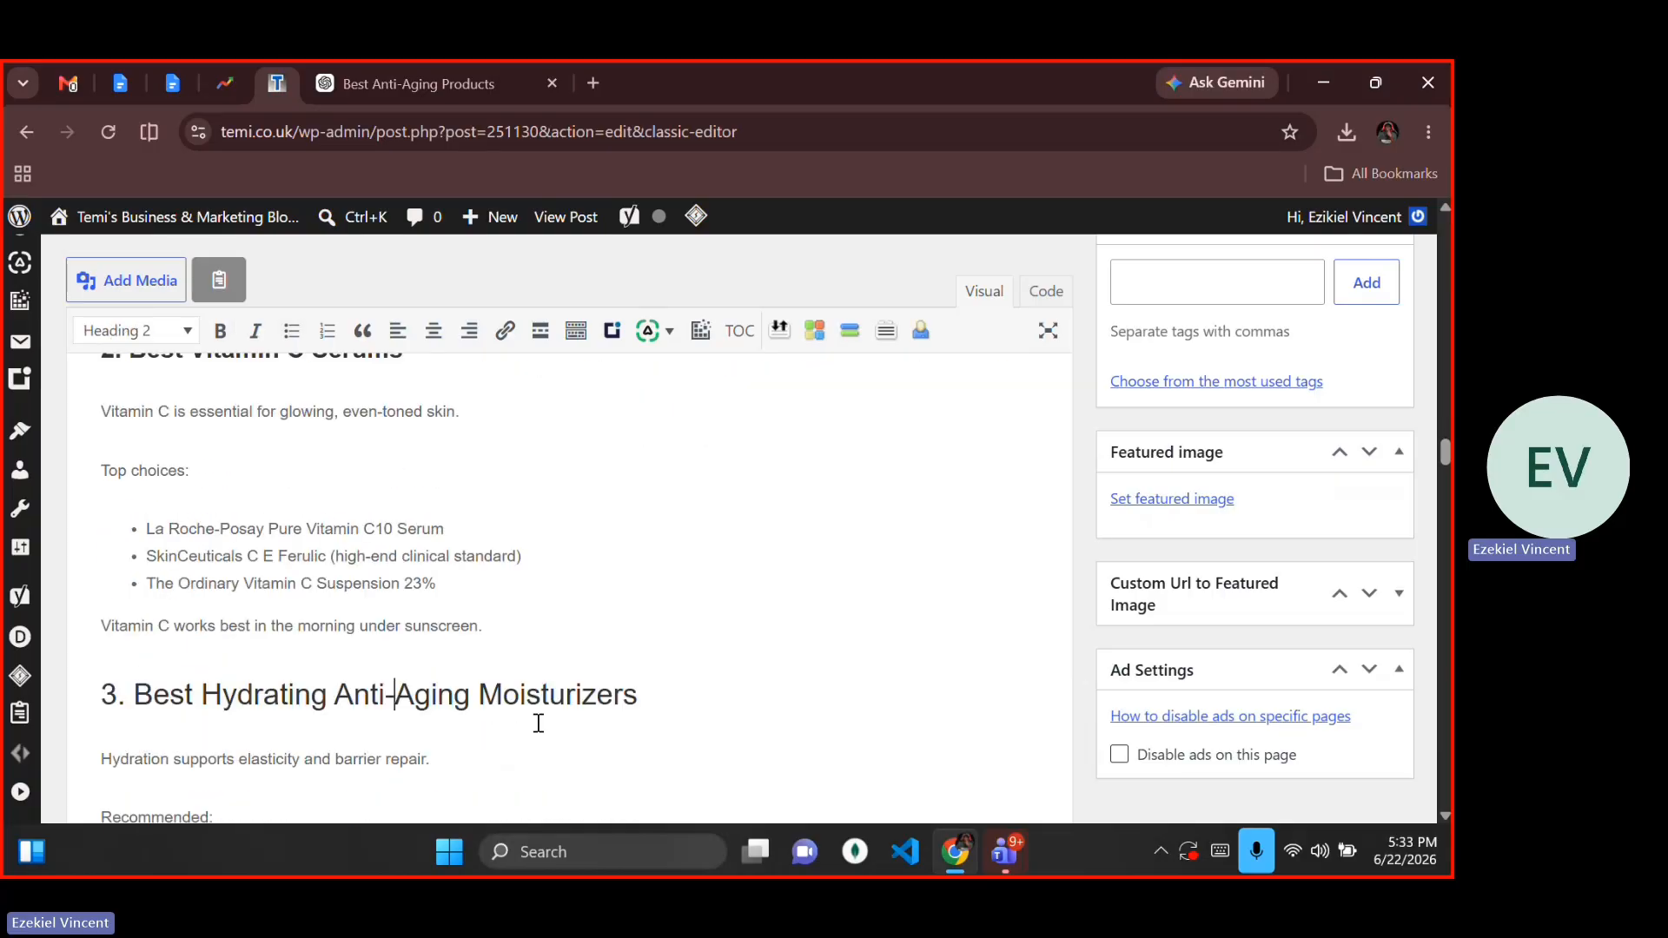
key(Up)
key(Right)
key(Right)
key(Right)
key(Right)
key(Right)
key(Right)
key(Right)
key(Right)
key(Right)
key(Right)
key(Right)
key(shift+End)
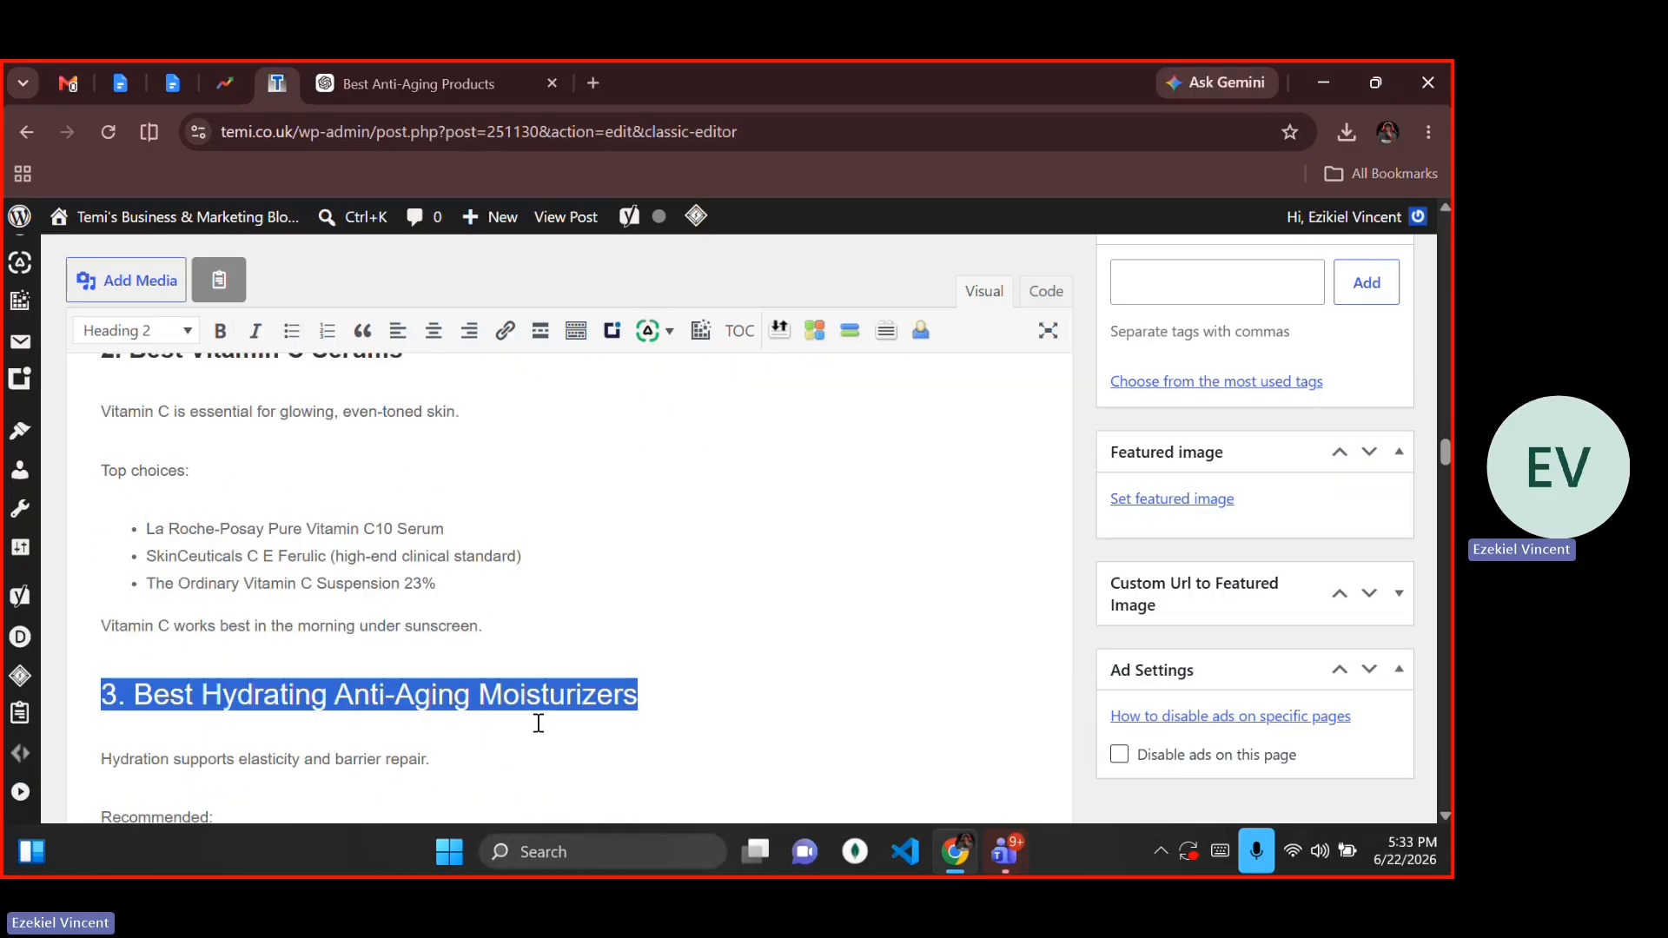
key(alt+shift+3)
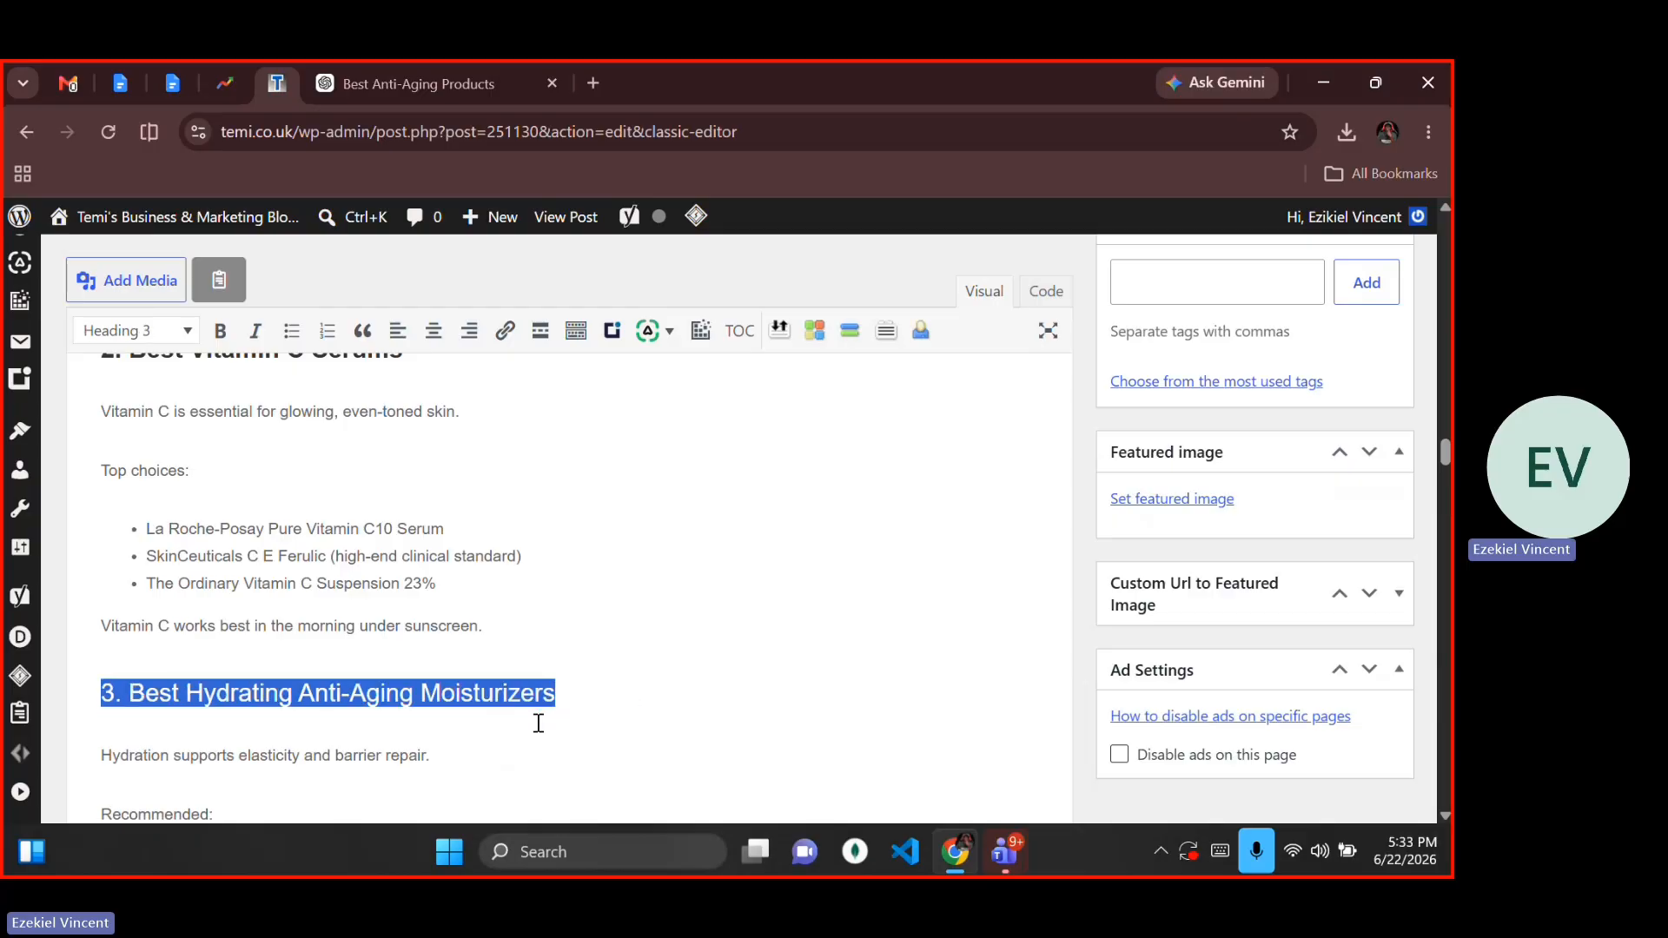
key(Down)
key(Up)
key(shift+Home)
key(ctrl+b)
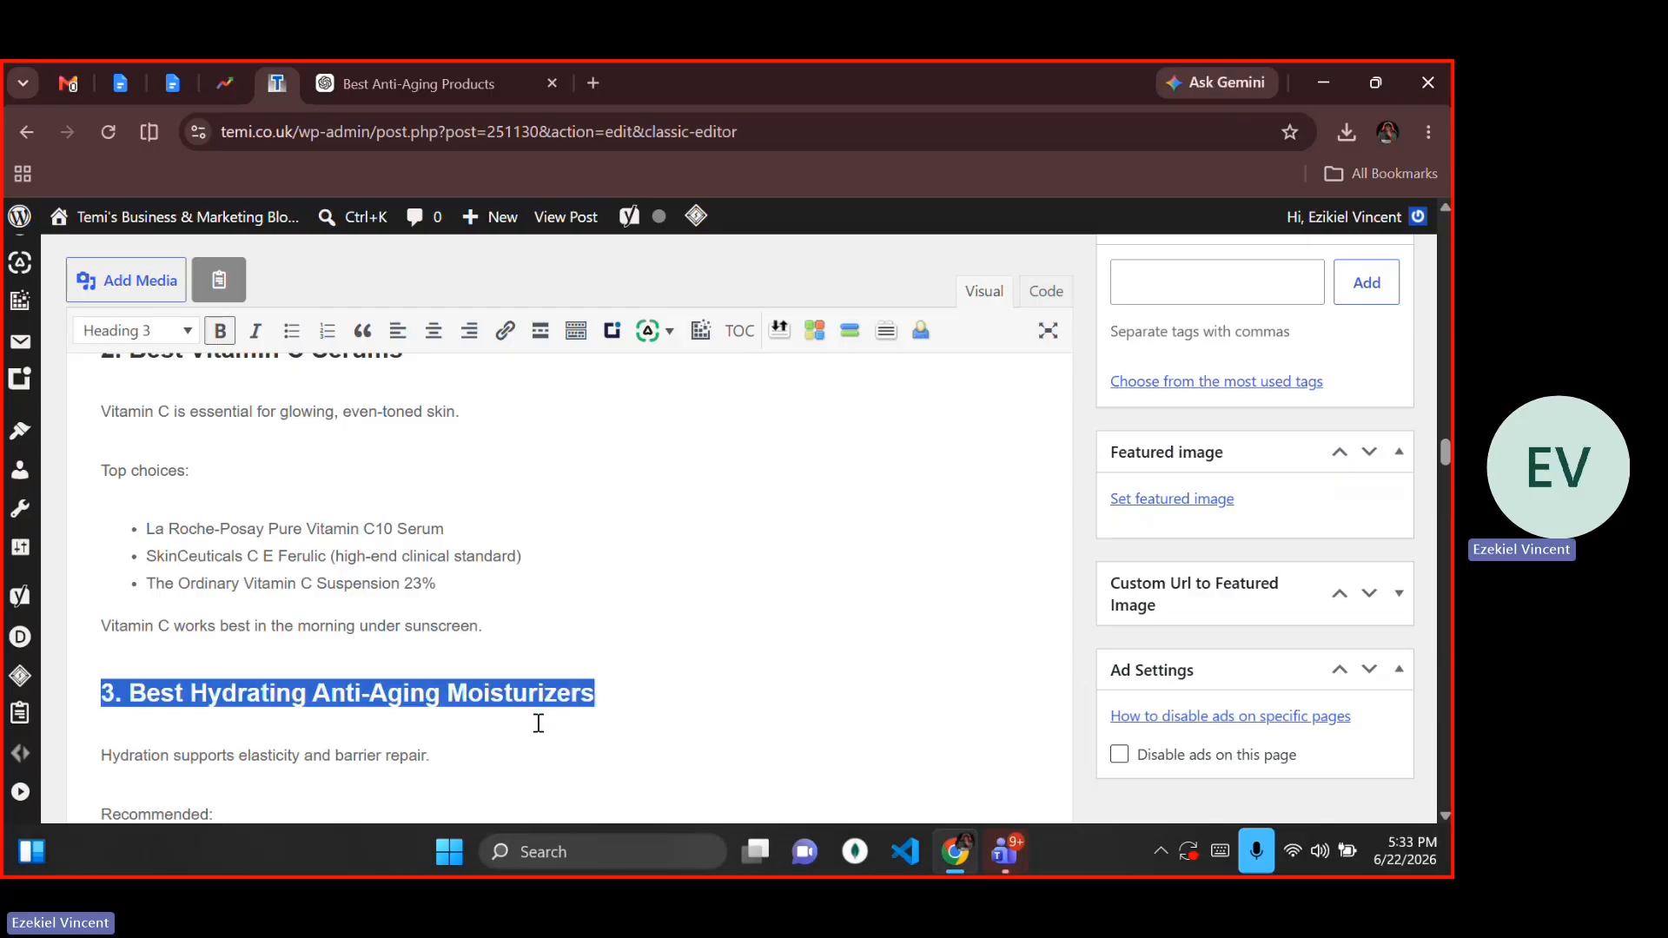
Step: Format the "4. Best Peptide Creams" heading as a bold Heading 3
key(Down)
key(Down)
key(Down)
key(Down)
key(Down)
key(Down)
key(Down)
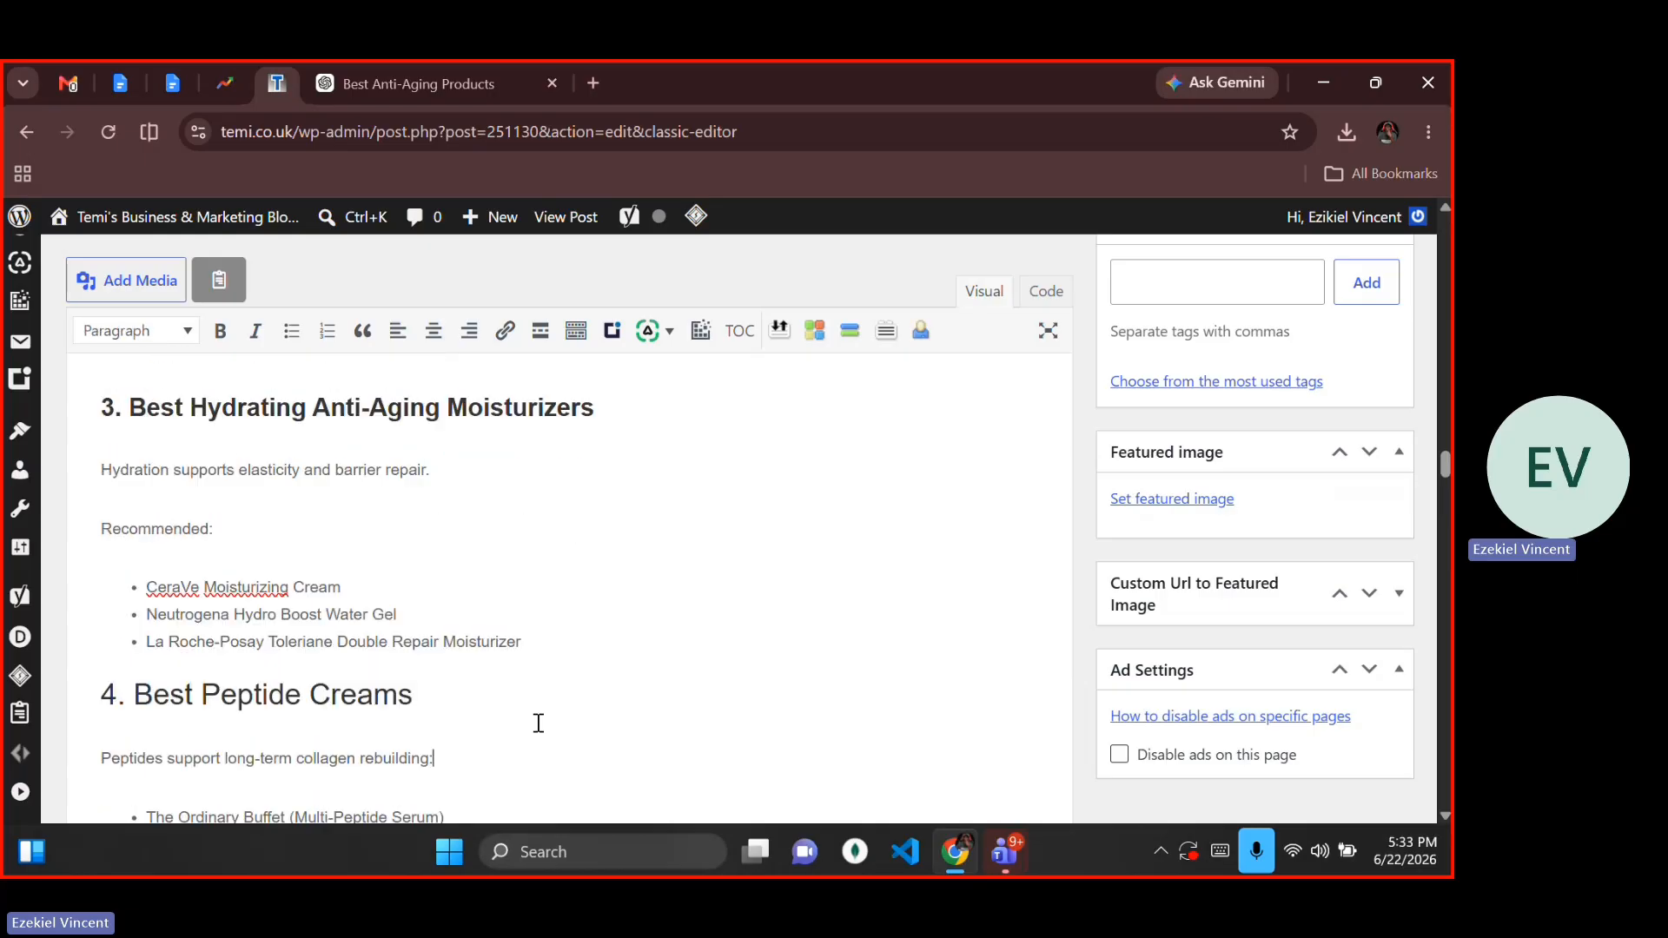
key(Up)
key(shift+Home)
key(shift+Right)
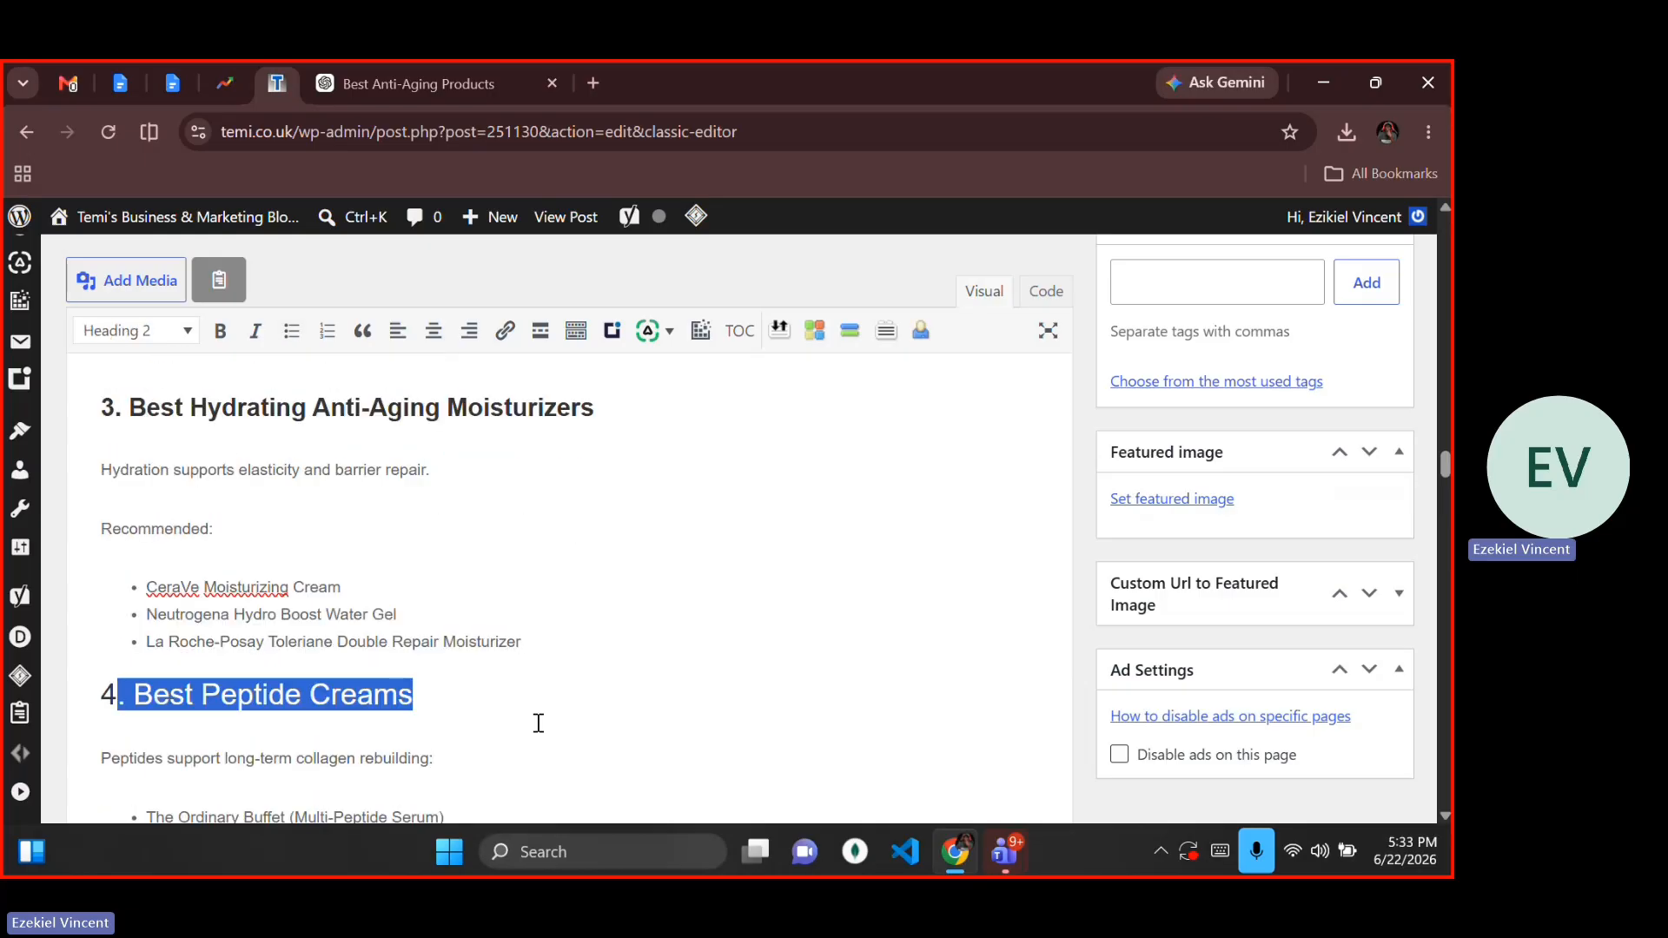
key(shift+Left)
key(ctrl+b)
key(alt+shift+3)
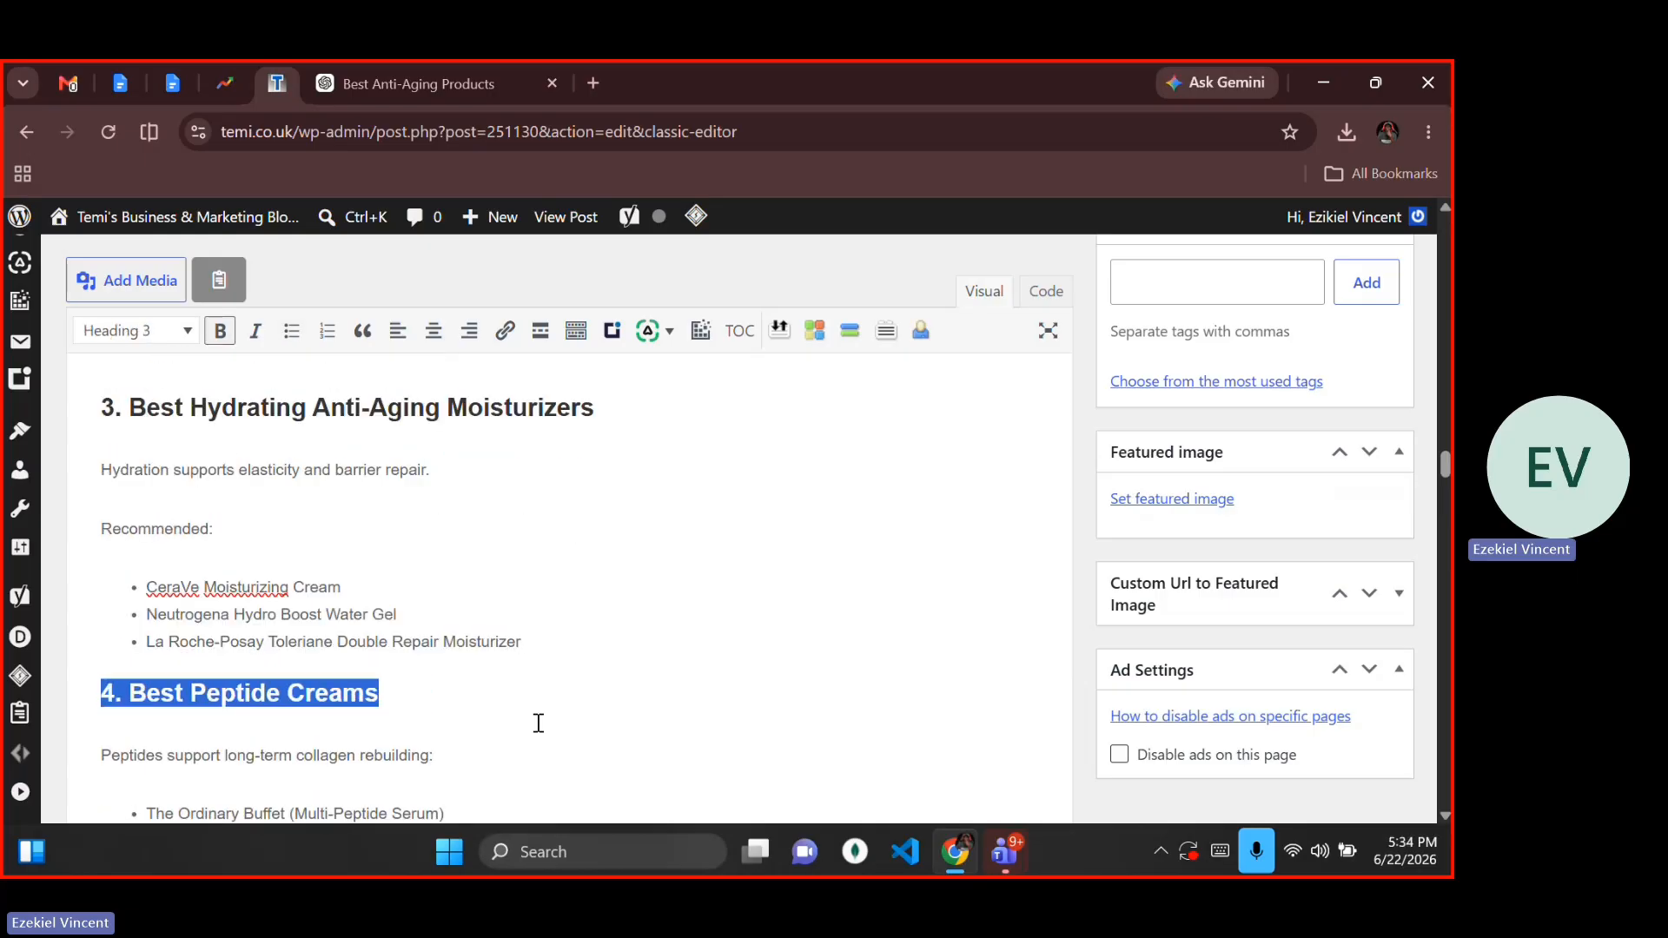
Step: Format the "5. Best Sunscreens for Anti-Aging" heading as a bold Heading 3
key(Down)
key(Down)
key(Down)
key(Down)
key(Down)
key(Up)
key(Up)
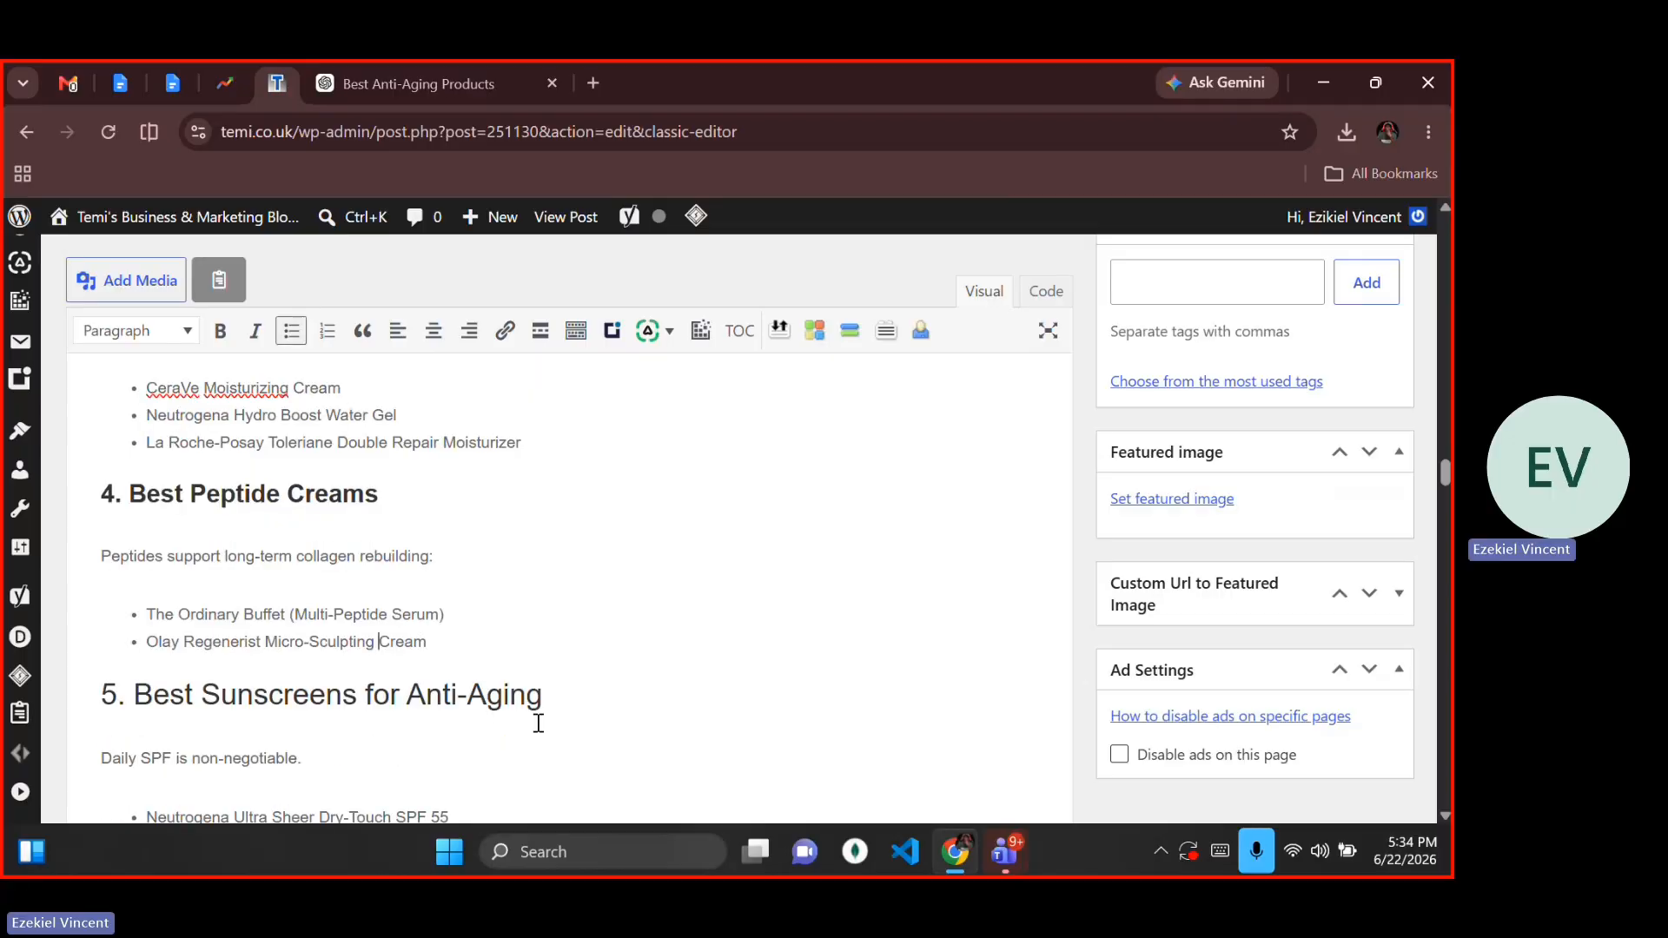
key(Right)
key(Right)
key(Right)
key(Down)
key(Home)
key(shift+End)
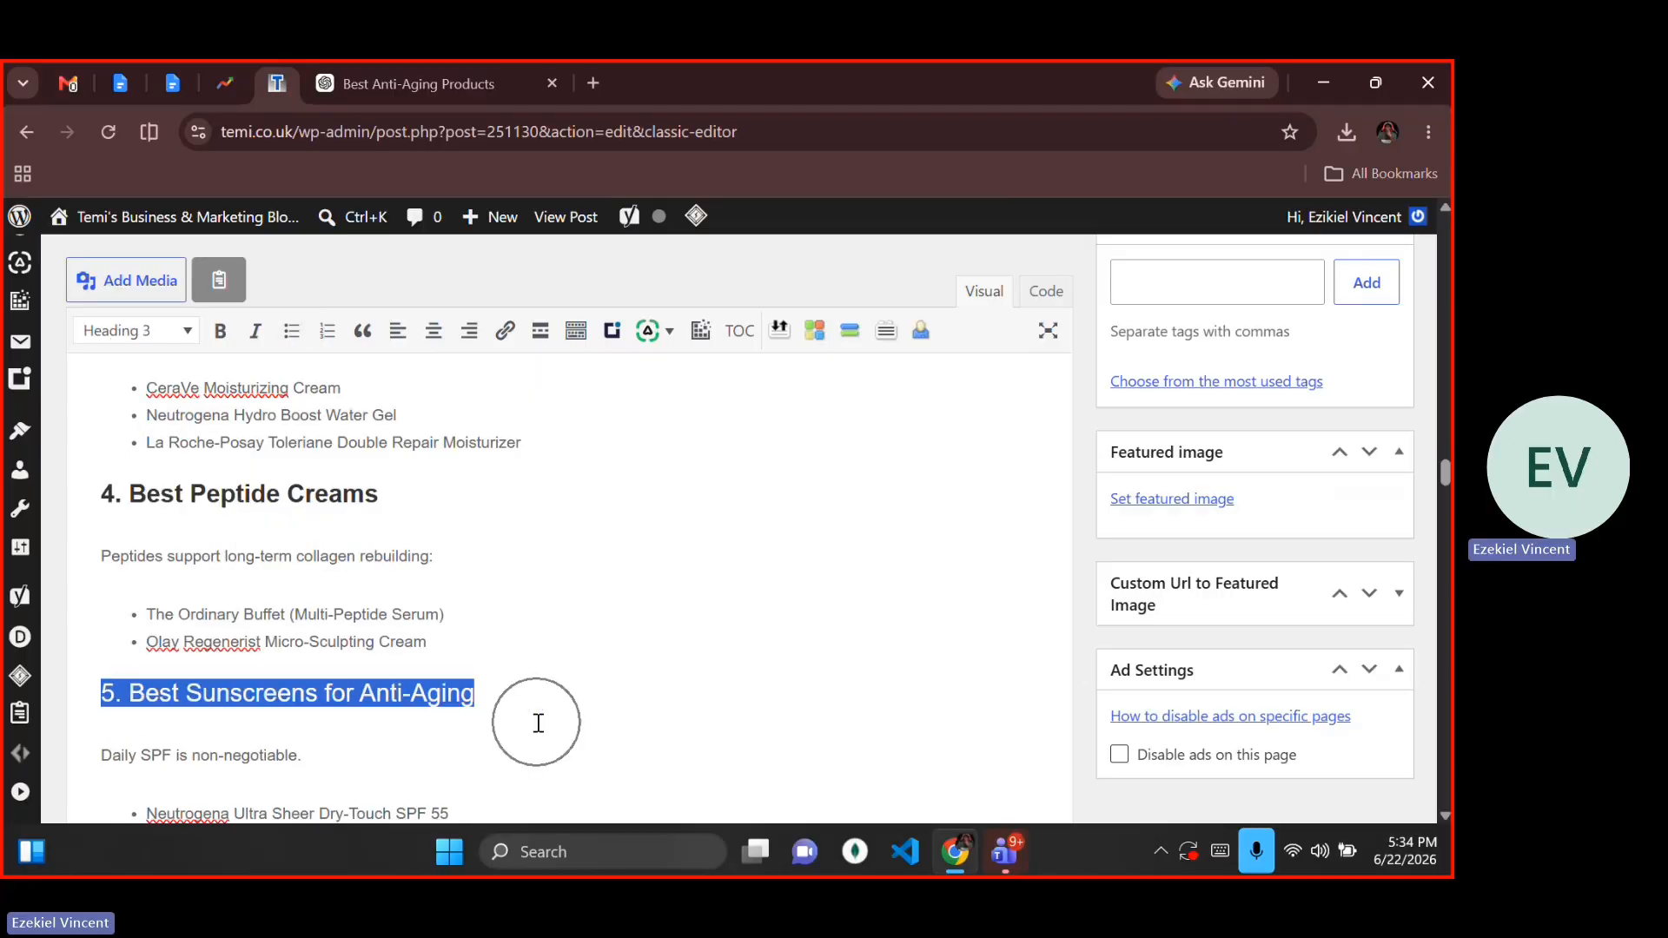
key(ctrl+b)
Step: Remove the horizontal line between the sunscreen product list and the "Complete Anti-Aging Skincare Routine (Step-by-Step)" heading
key(Down)
key(Down)
key(Down)
key(Down)
key(Down)
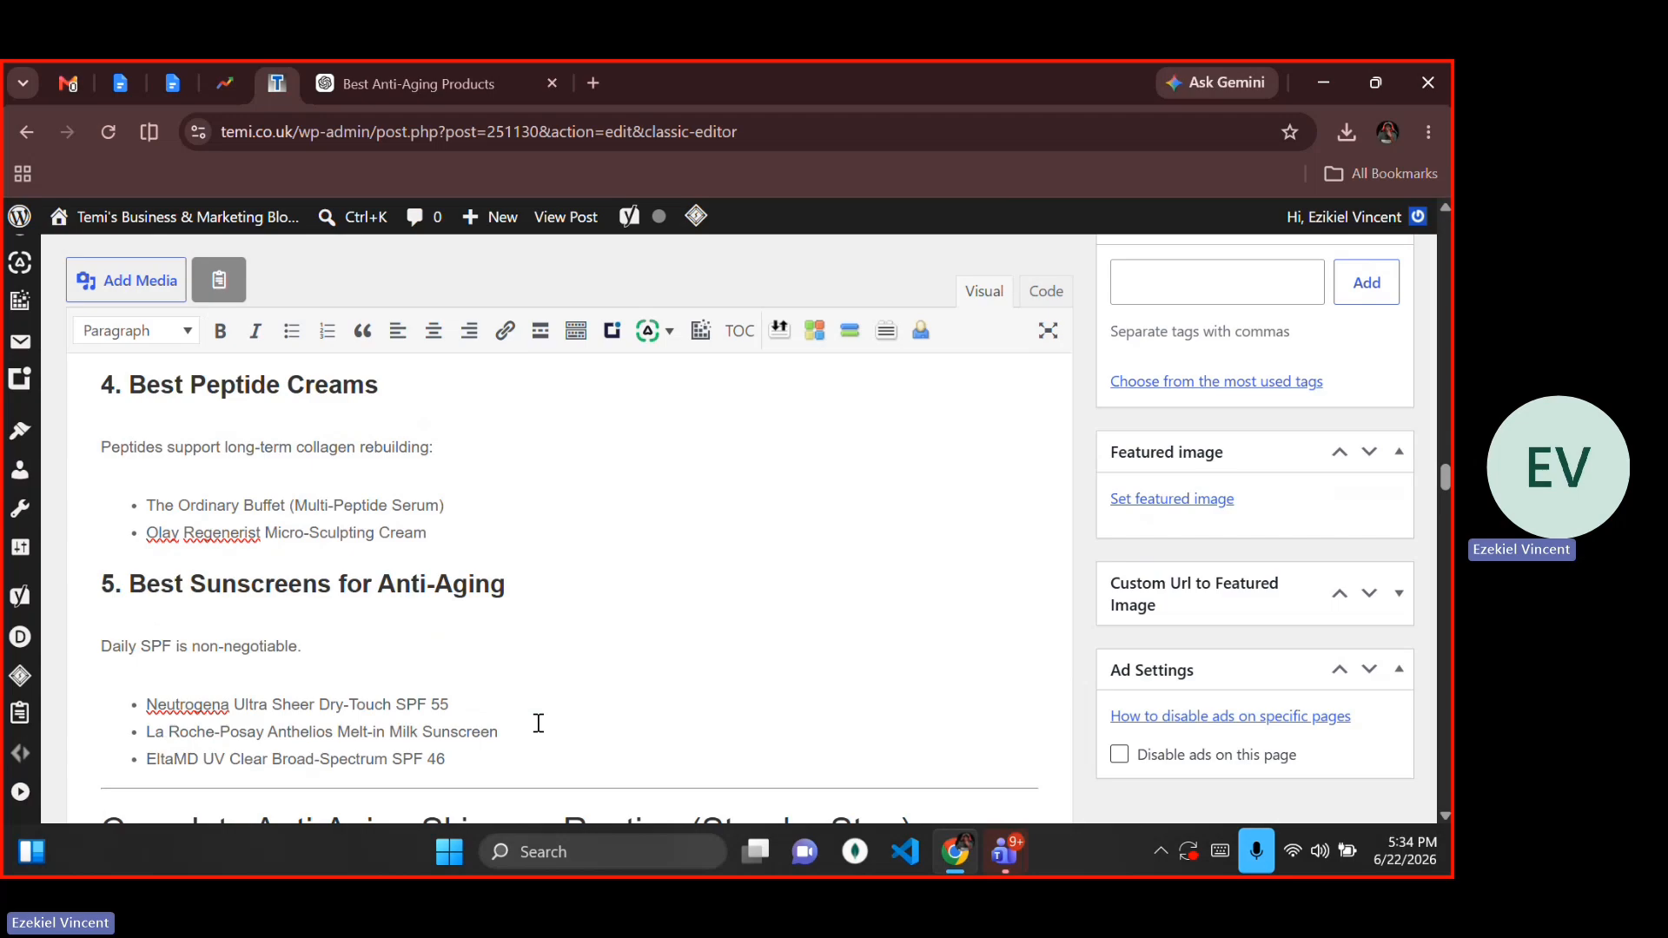
key(Down)
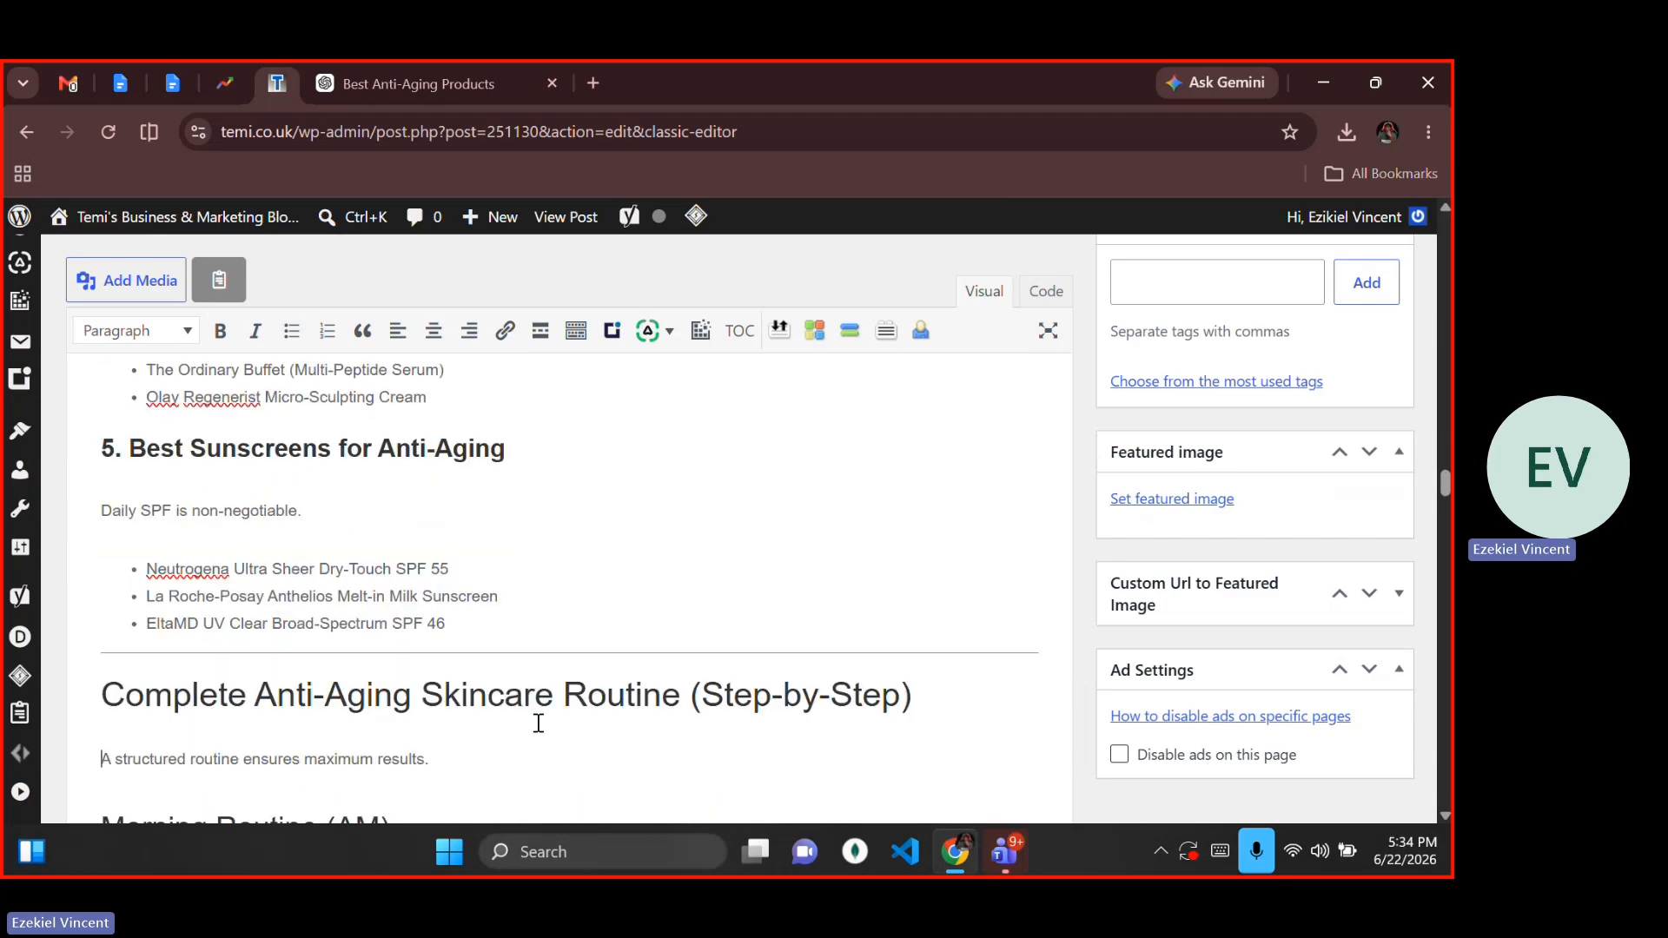
key(BackSpace)
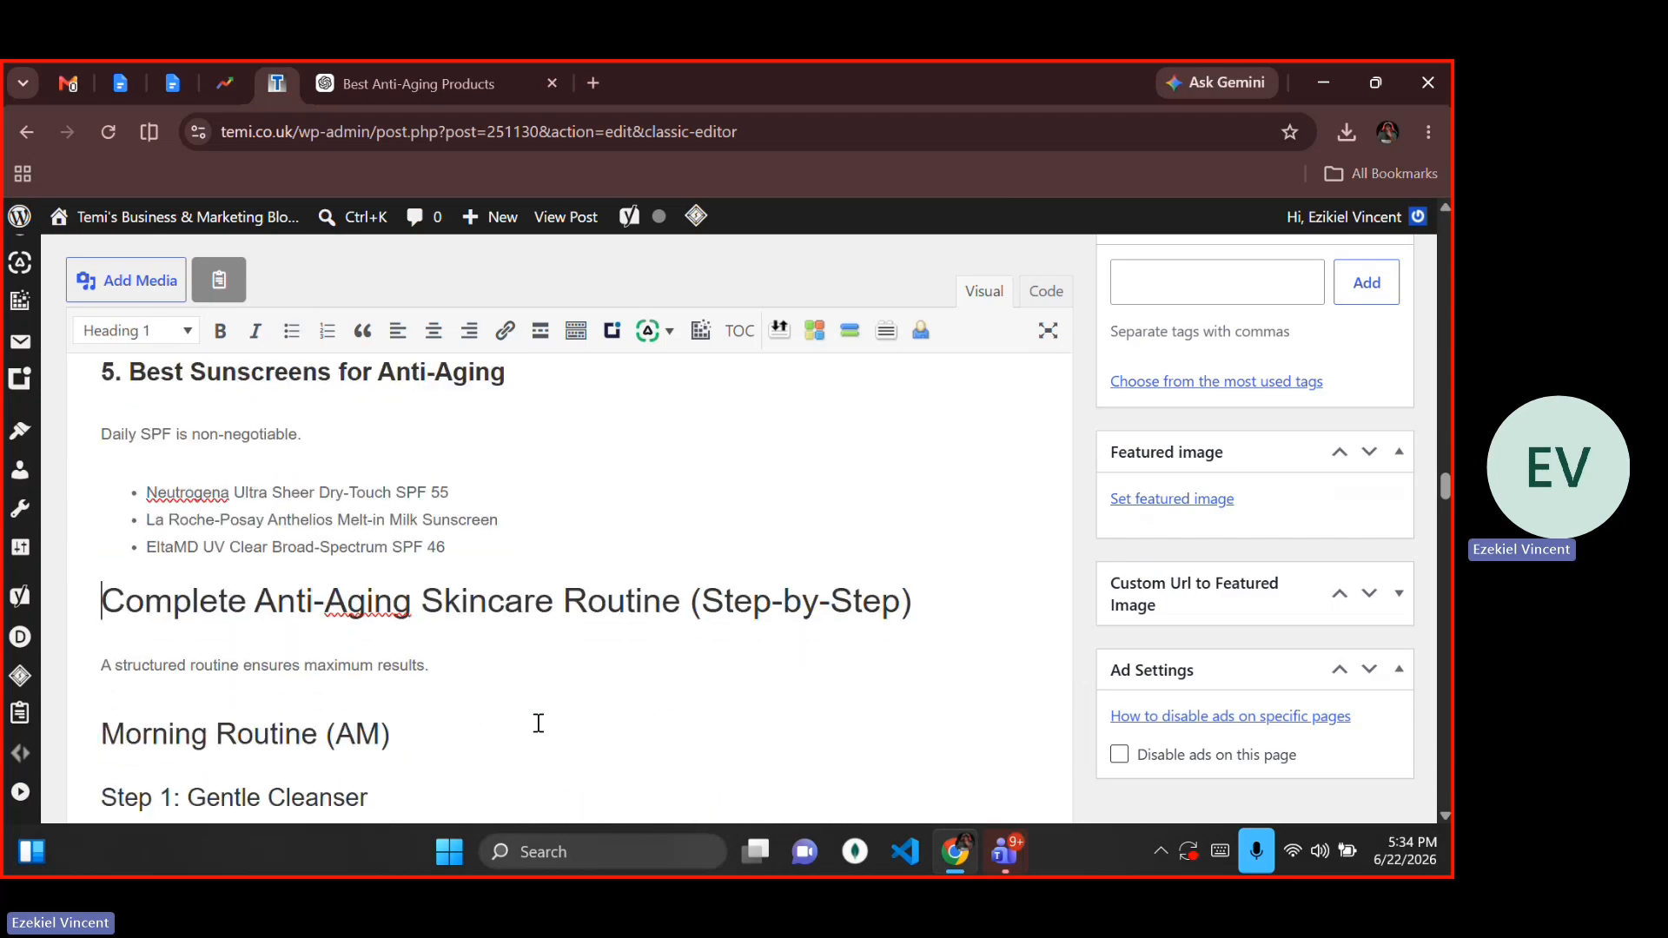
Step: Make the "Complete Anti-Aging Skincare Routine (Step-by-Step)" heading a bold Heading 2 with an empty line above it
key(shift+End)
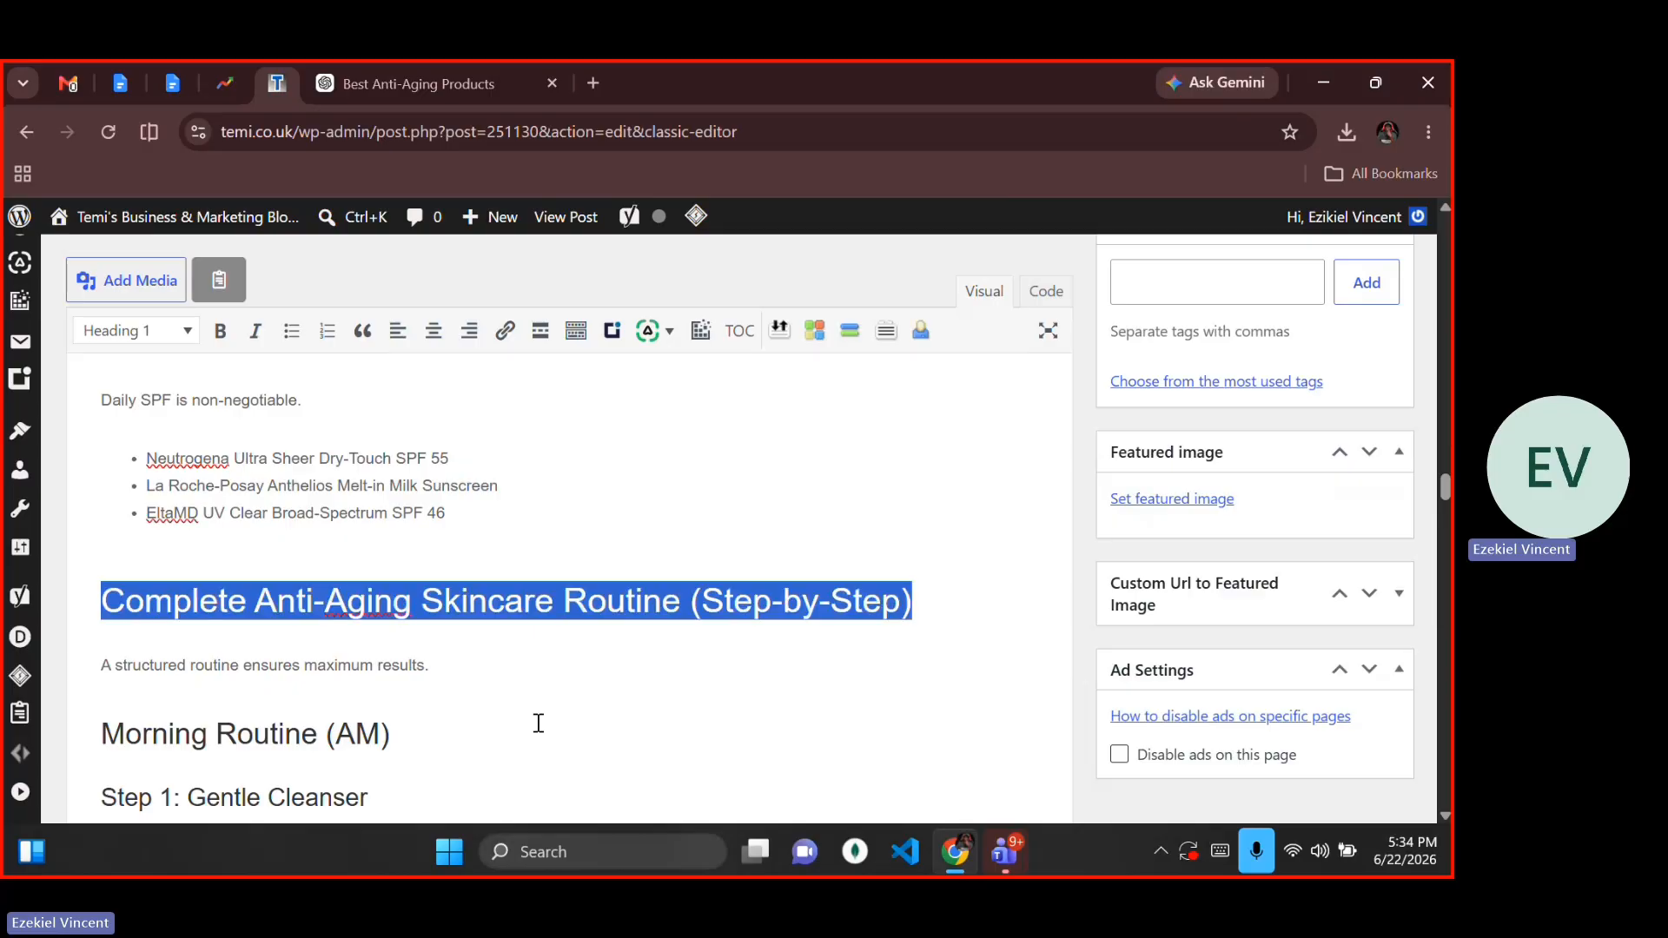
key(alt+shift+2)
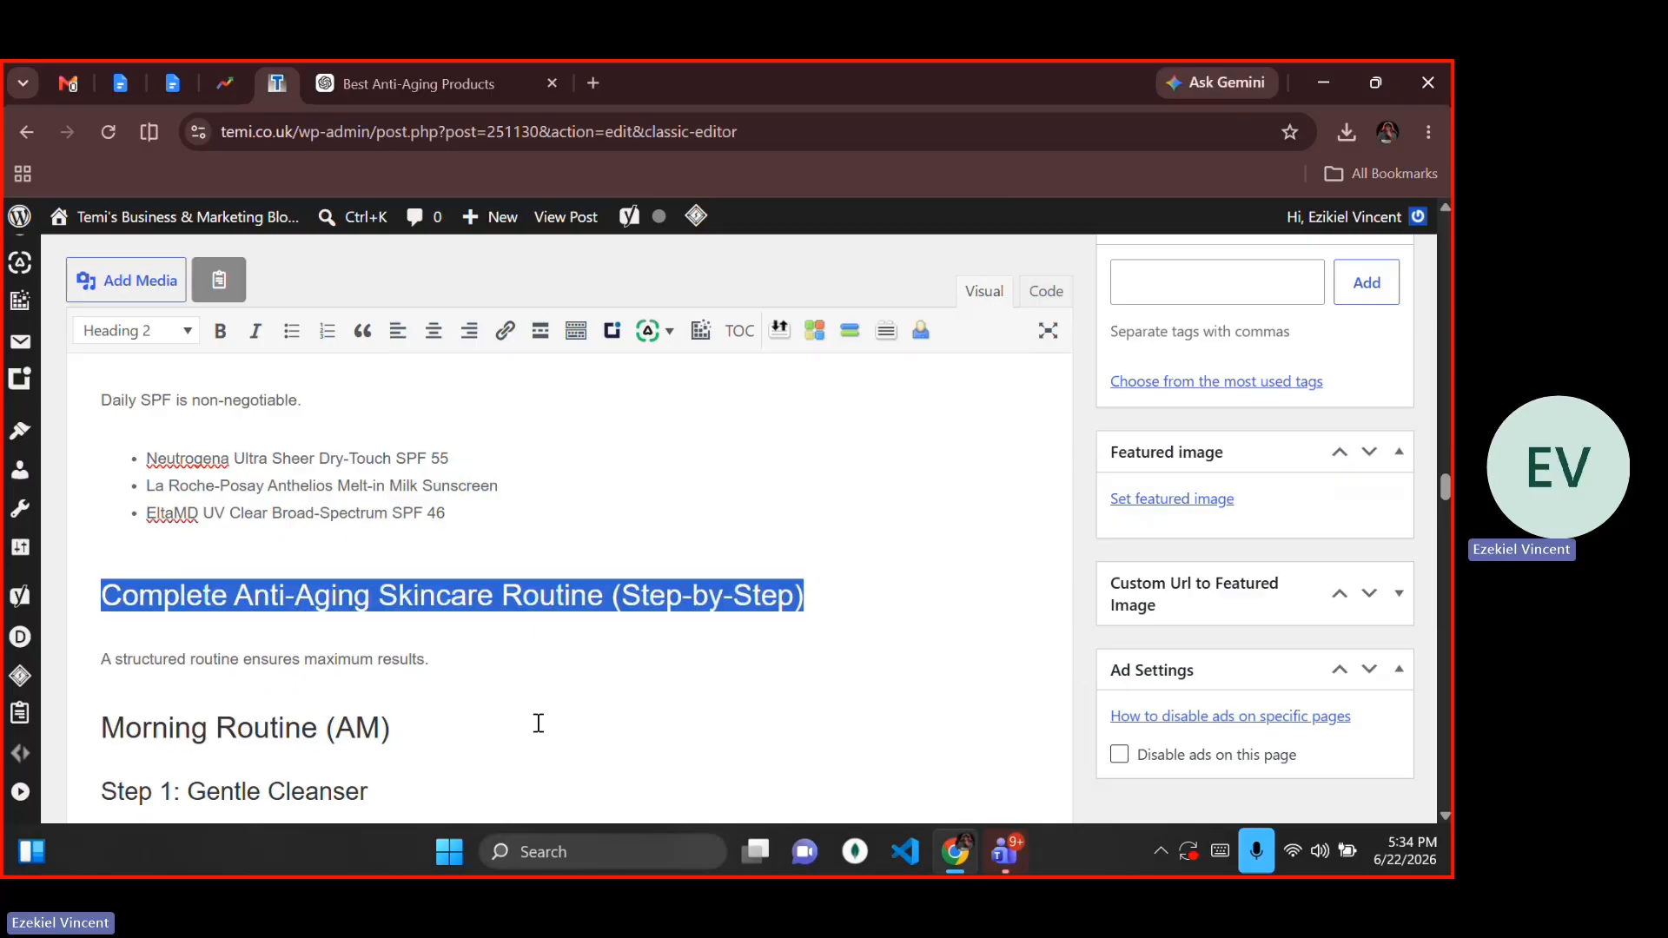
key(ctrl+b)
click(537, 723)
right_click(535, 721)
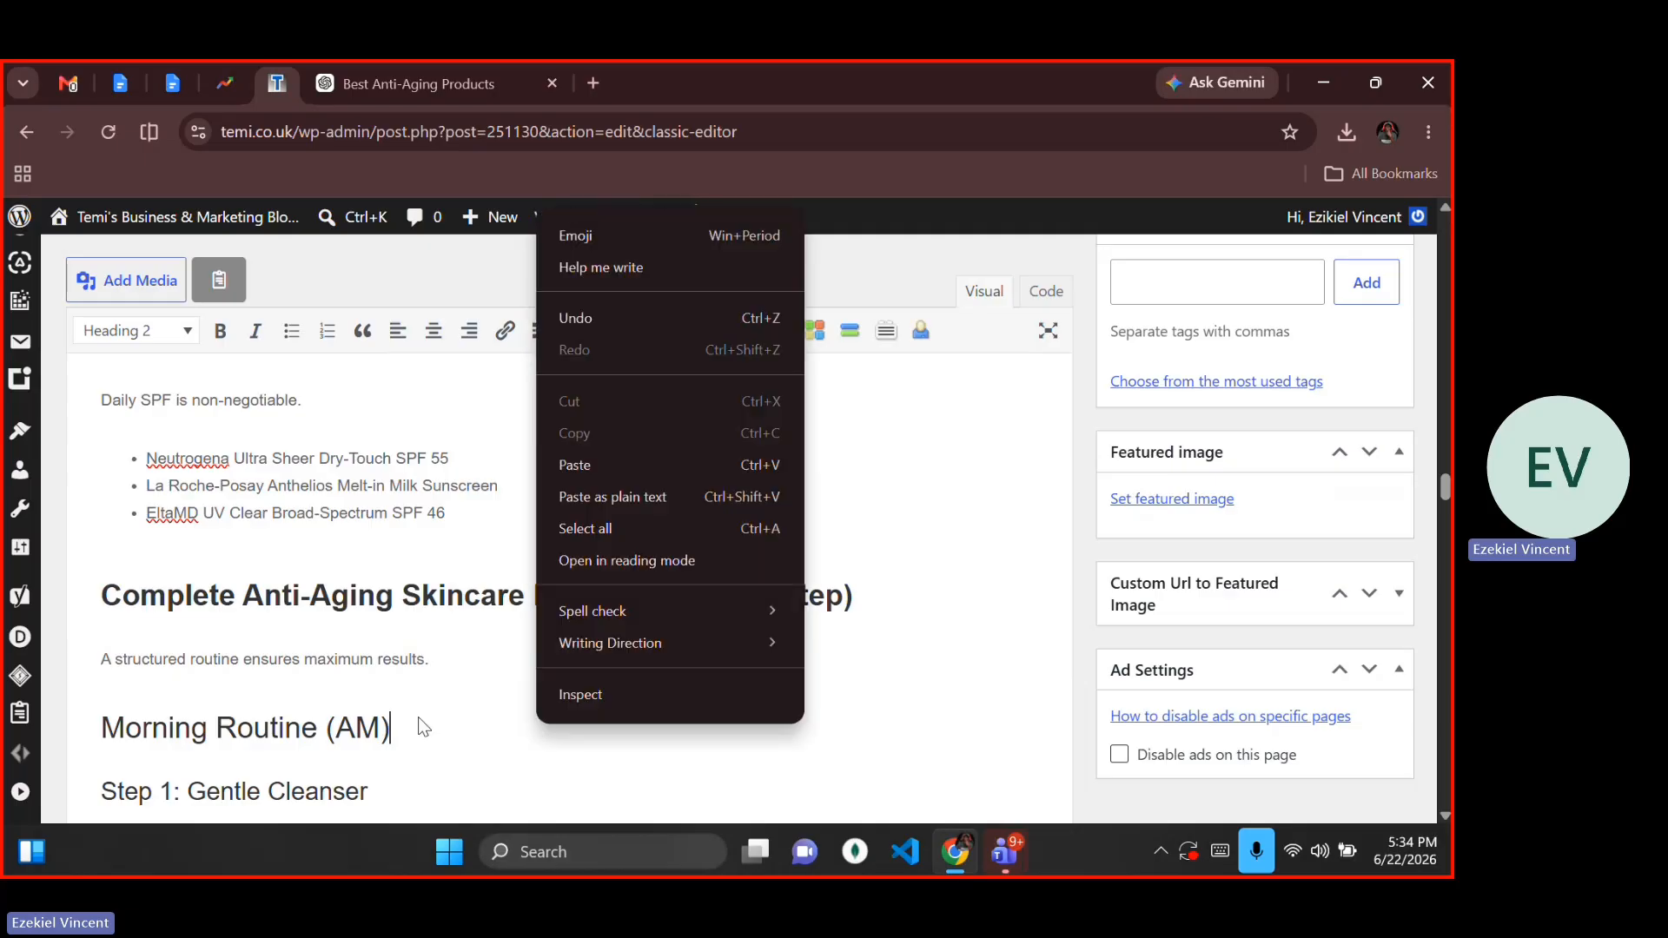
click(419, 716)
Step: Format the "Morning Routine (AM)" and "Step 1: Gentle Cleanser" headings together as bold Heading 3
scroll(456, 691, down, 2)
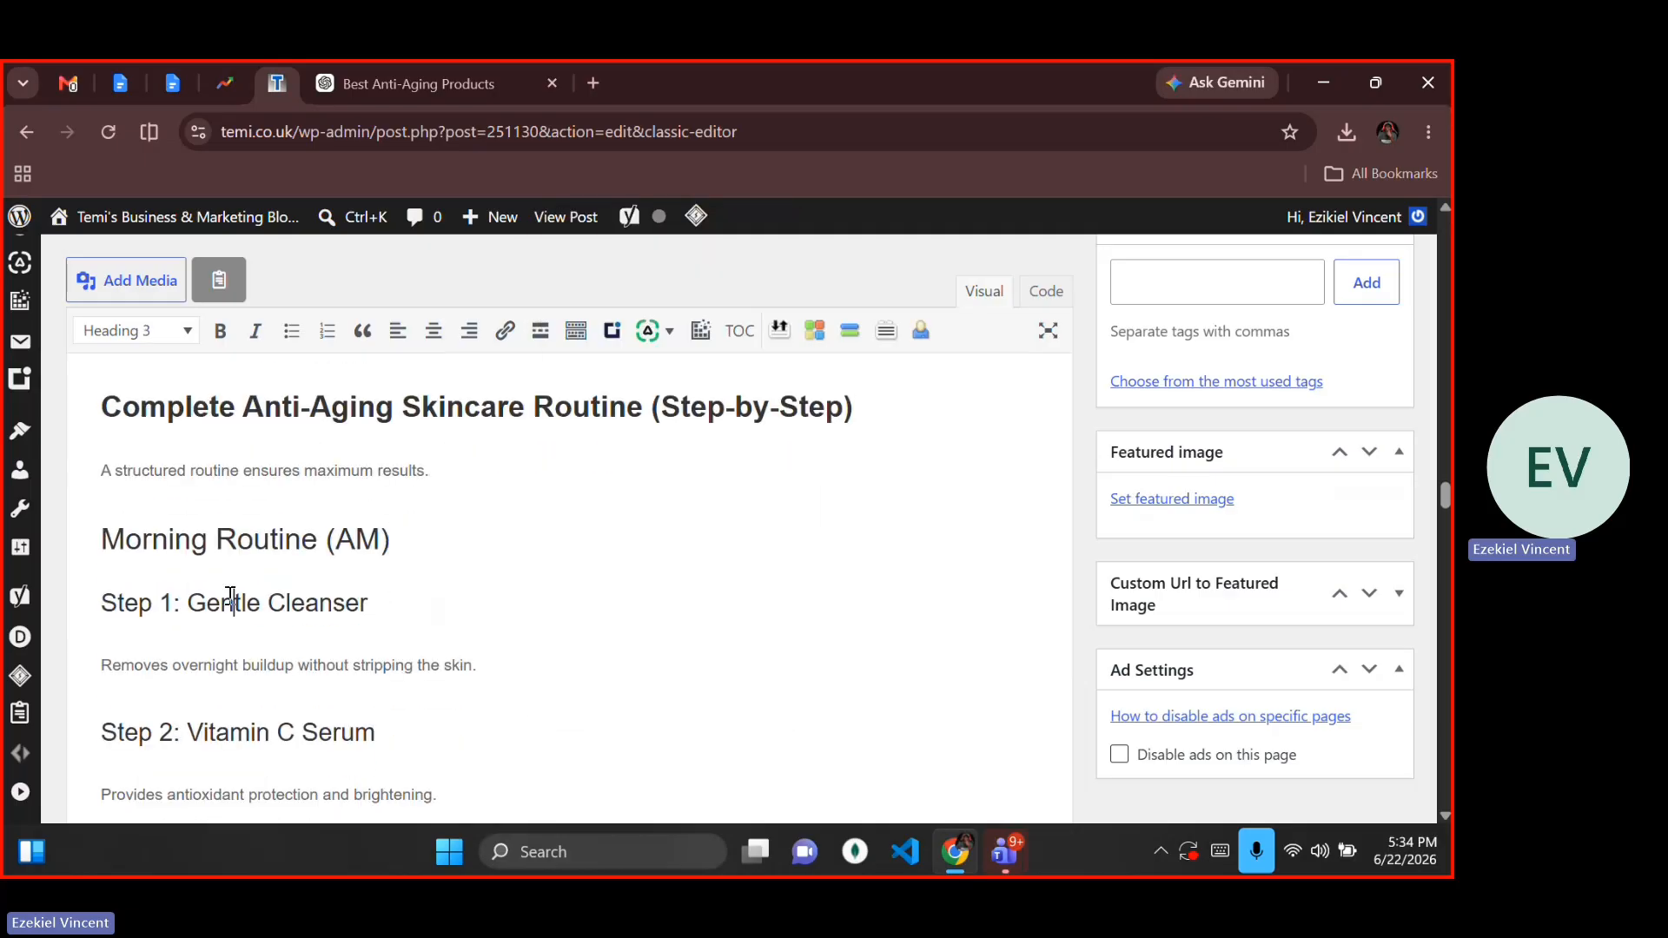
double_click(230, 602)
drag(98, 539, 407, 627)
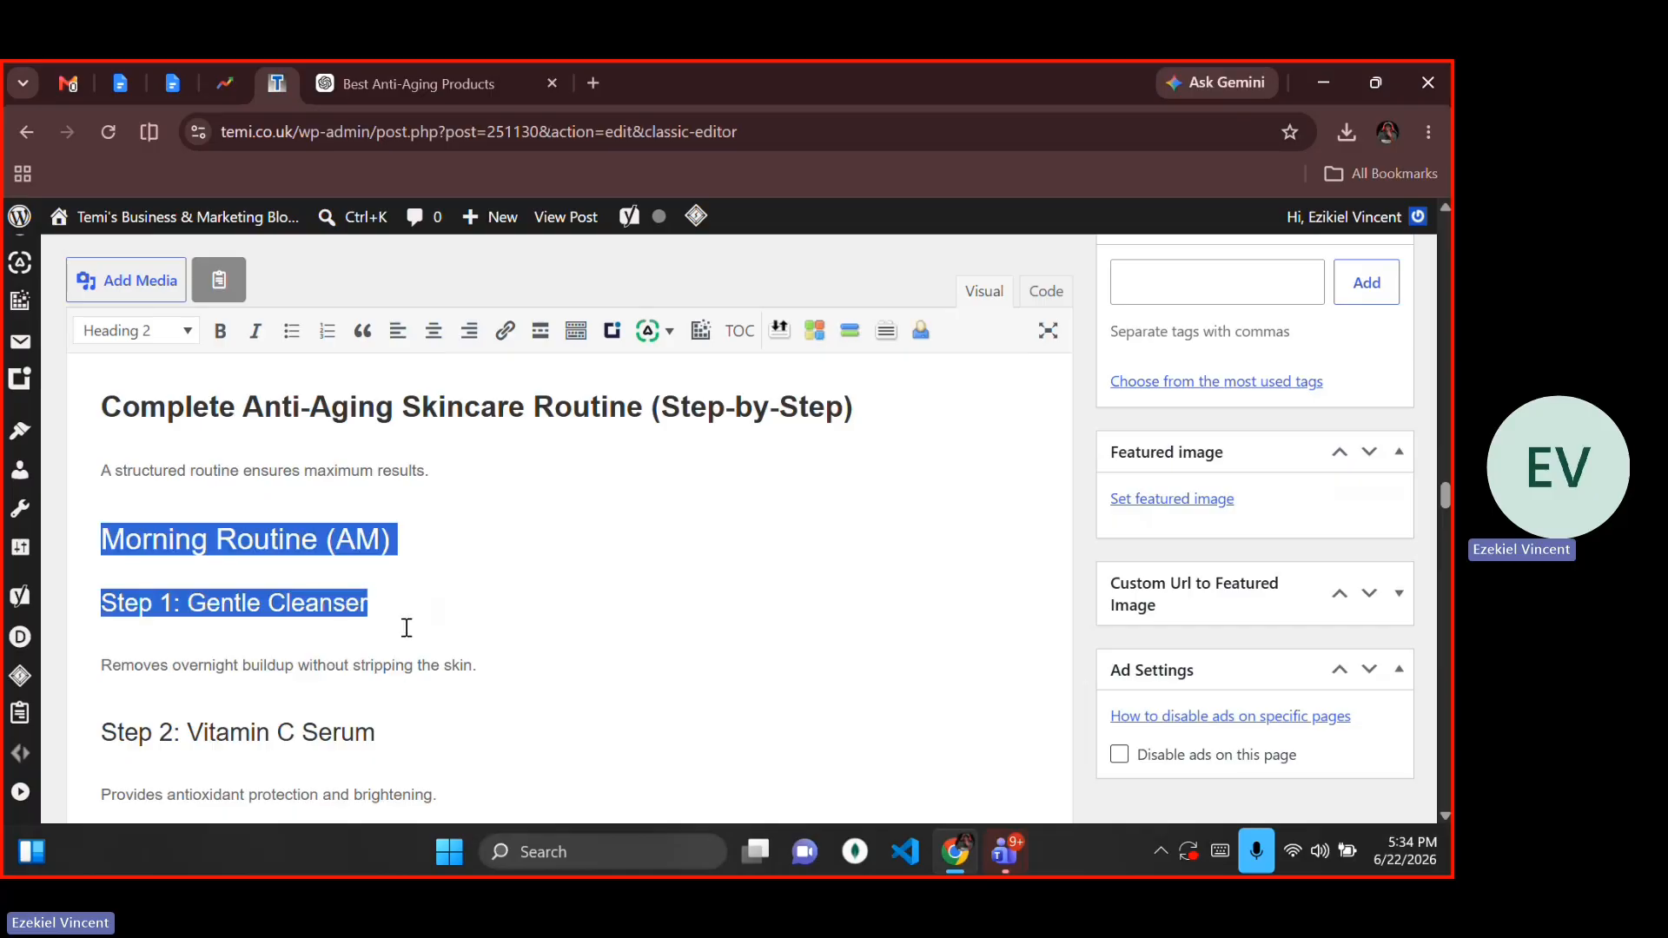
key(alt+shift+3)
key(ctrl+b)
Step: Make the "Step 2: Vitamin C Serum" heading in the morning routine bold
key(Down)
key(Down)
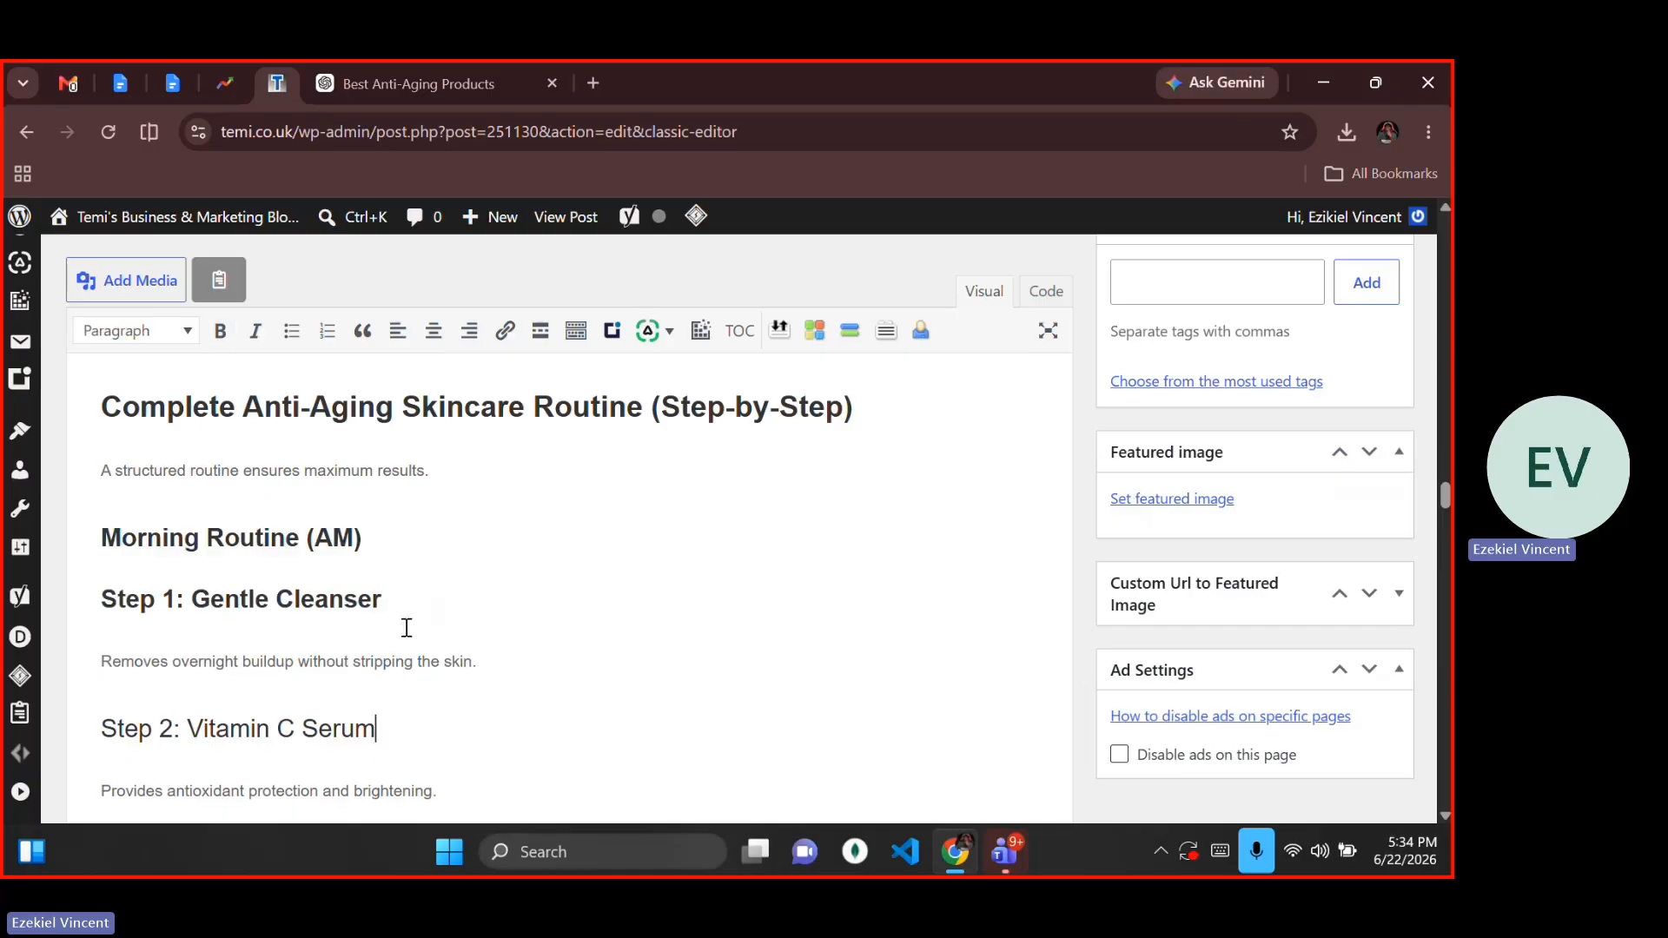
key(shift+Up)
key(shift+Right)
key(shift+Right)
key(shift+Right)
key(shift+Right)
key(shift+Right)
key(shift+Right)
key(shift+Right)
key(shift+Right)
key(shift+Right)
key(shift+Right)
key(shift+Right)
key(shift+Right)
key(shift+Right)
key(shift+Right)
key(shift+Right)
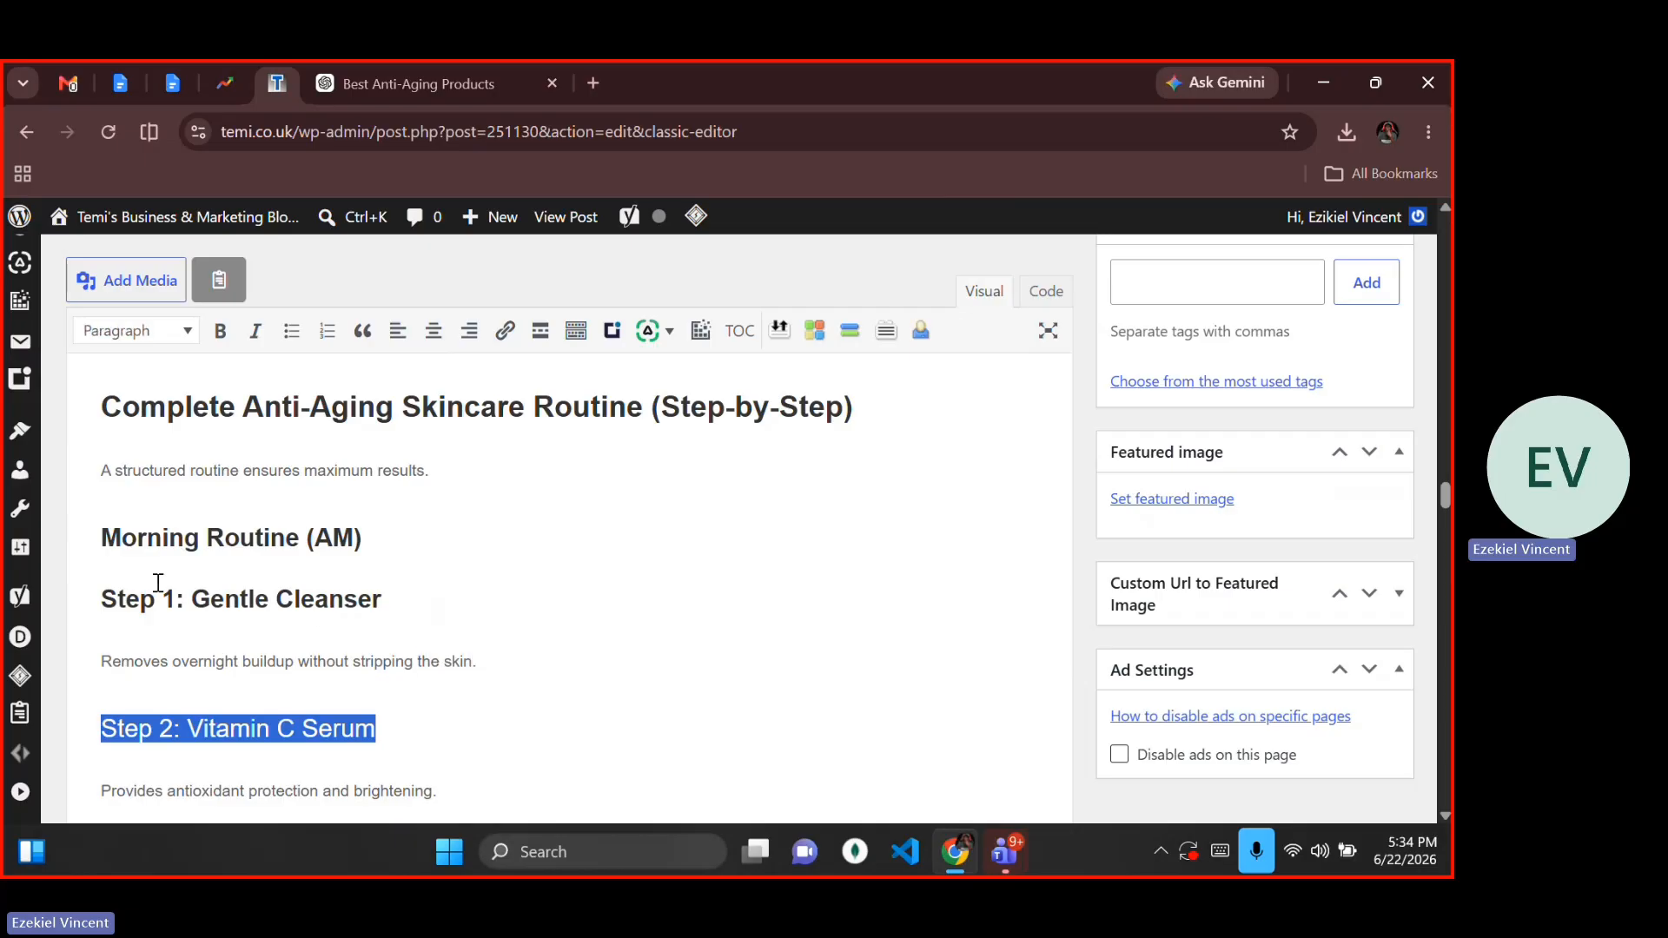
scroll(137, 552, down, 1)
scroll(137, 552, down, 2)
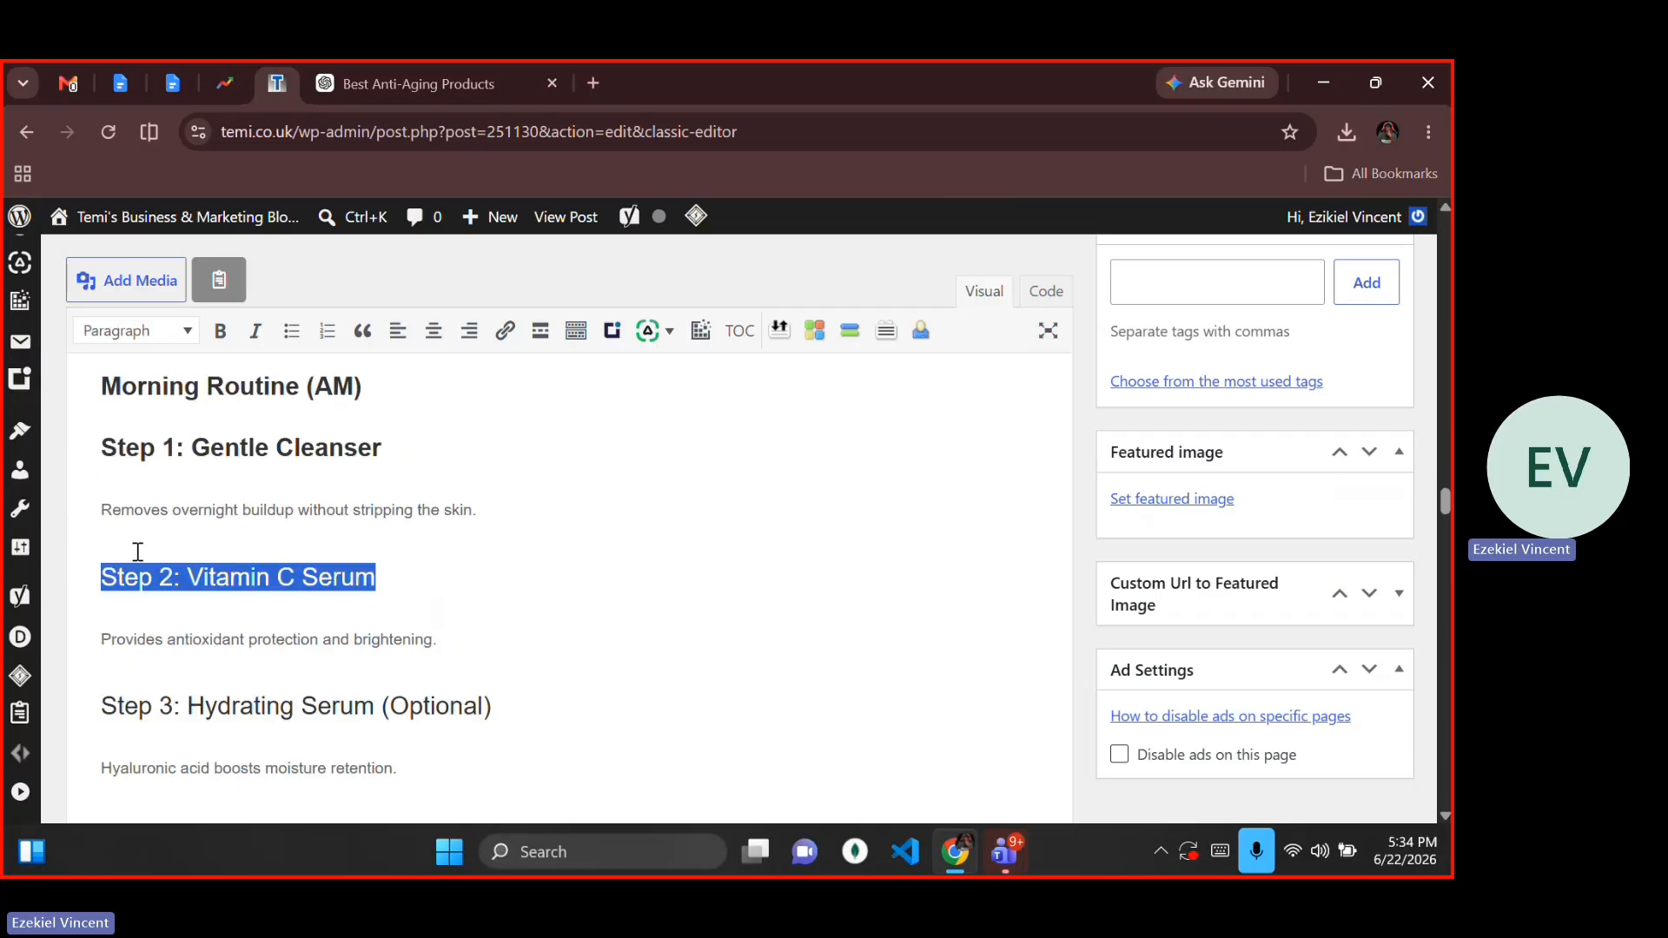
scroll(302, 580, up, 1)
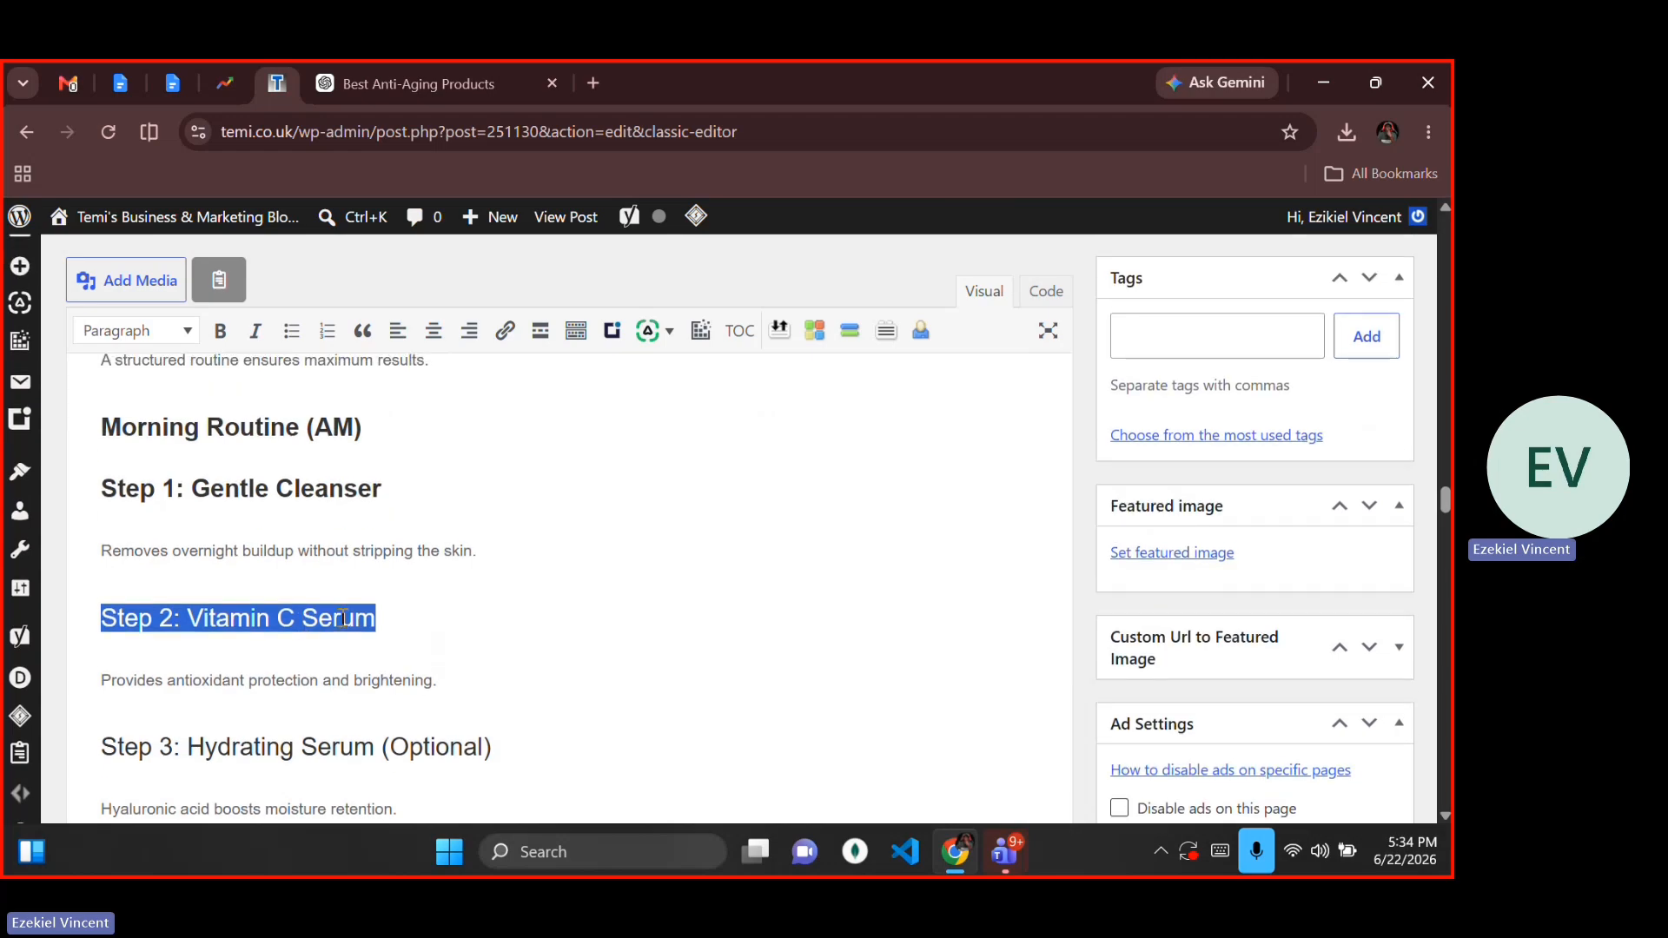
key(ctrl+b)
Step: Make the "Step 3: Hydrating Serum (Optional)" heading bold
scroll(346, 622, down, 3)
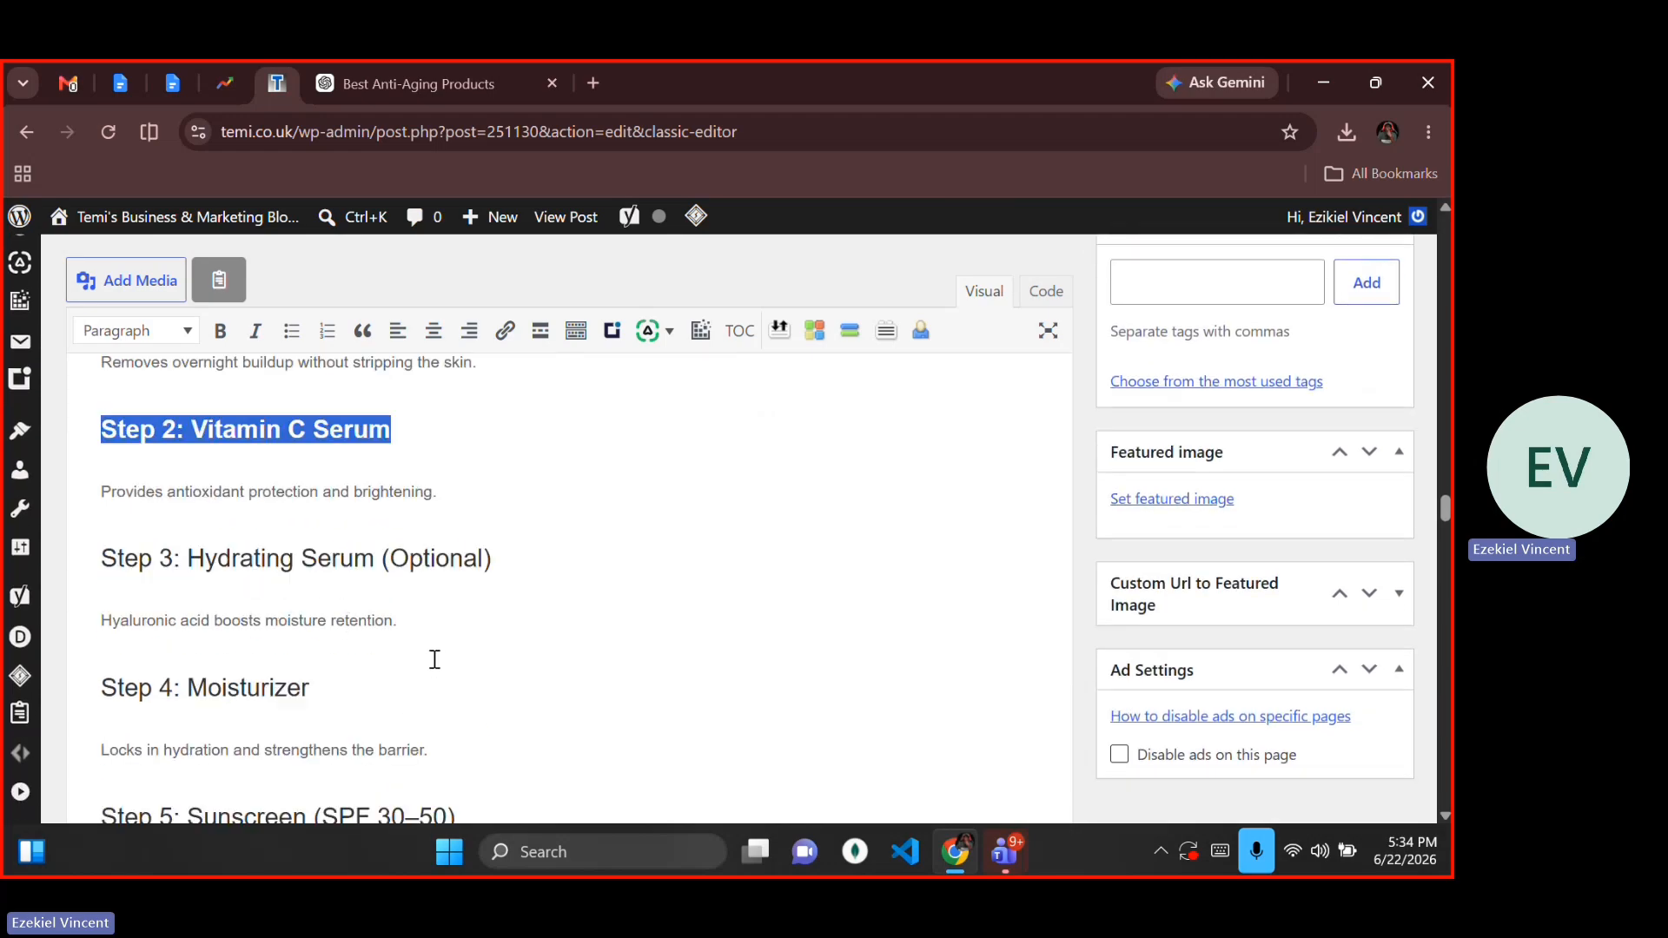
click(524, 566)
triple_click(524, 566)
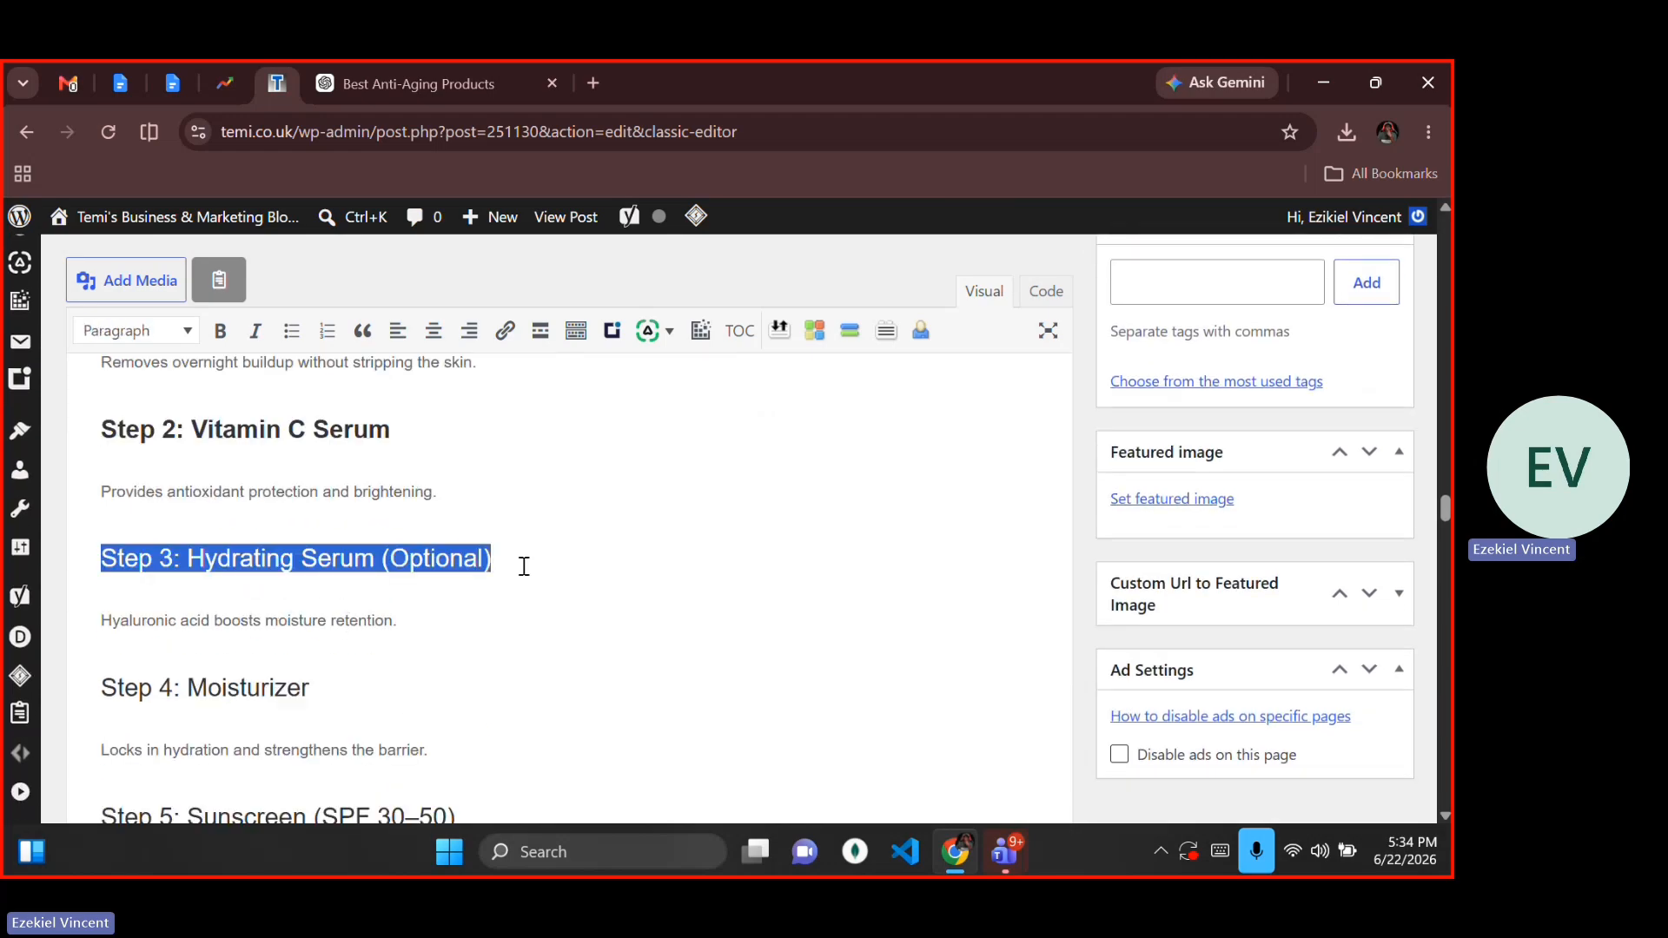
key(ctrl+b)
Step: Make the "Step 4: Moisturizer" heading in the morning routine bold
key(Down)
key(Down)
key(shift+Home)
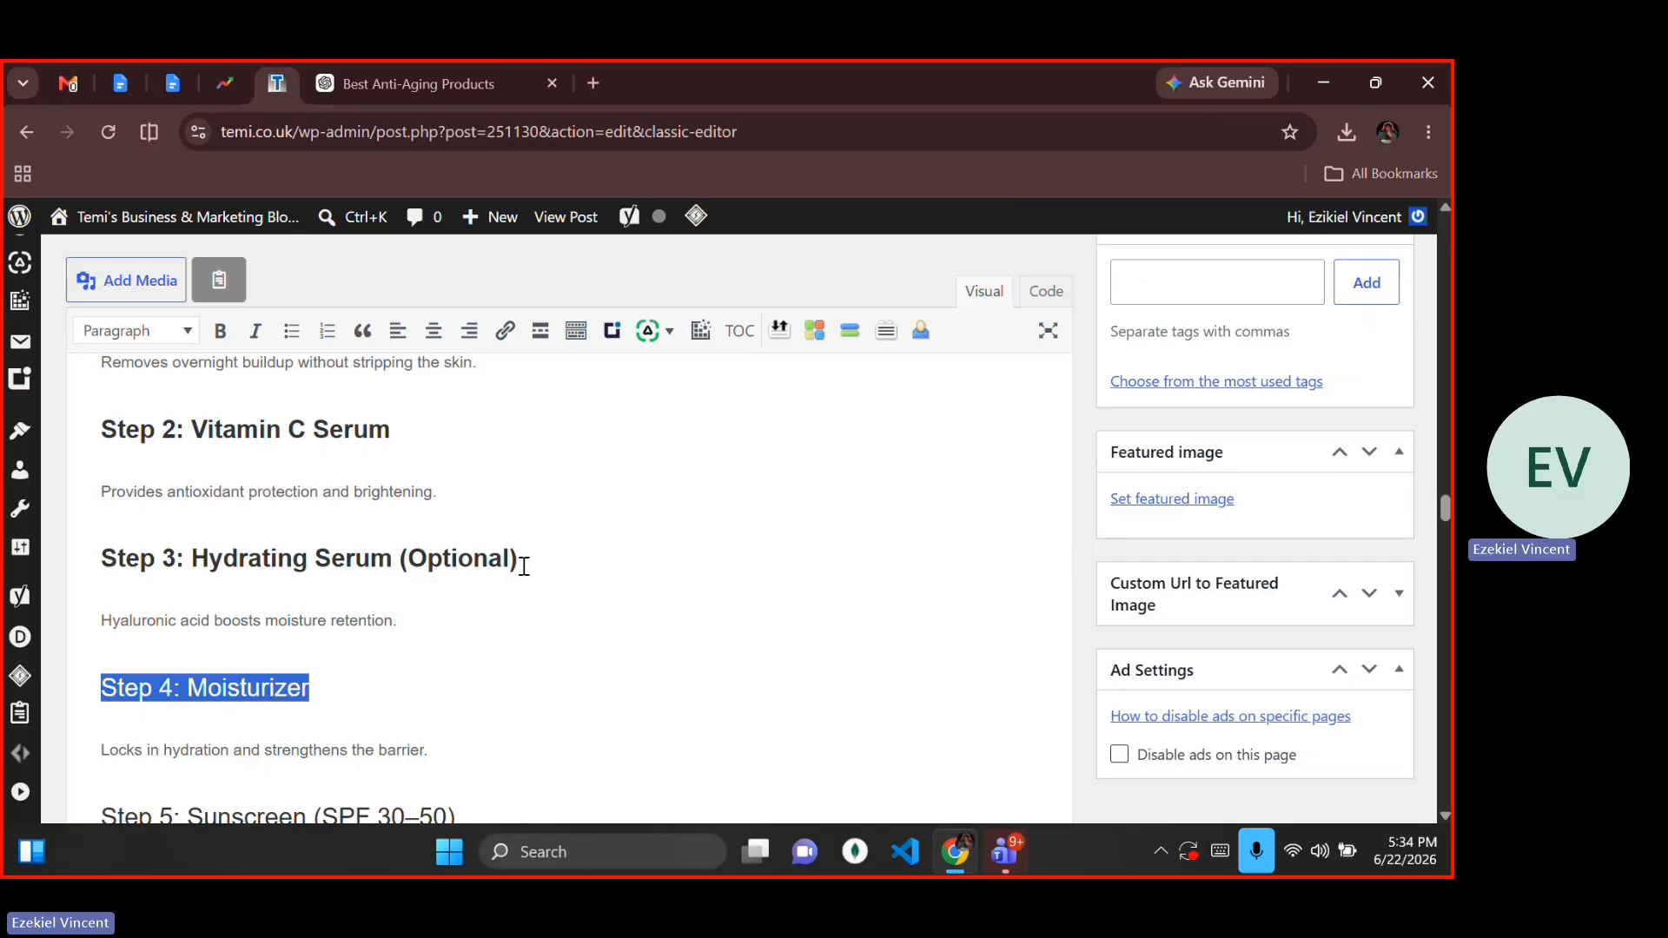
key(shift+Right)
key(shift+Left)
key(ctrl+b)
Step: Make the "Step 5: Sunscreen (SPF 30–50)" heading bold
key(Down)
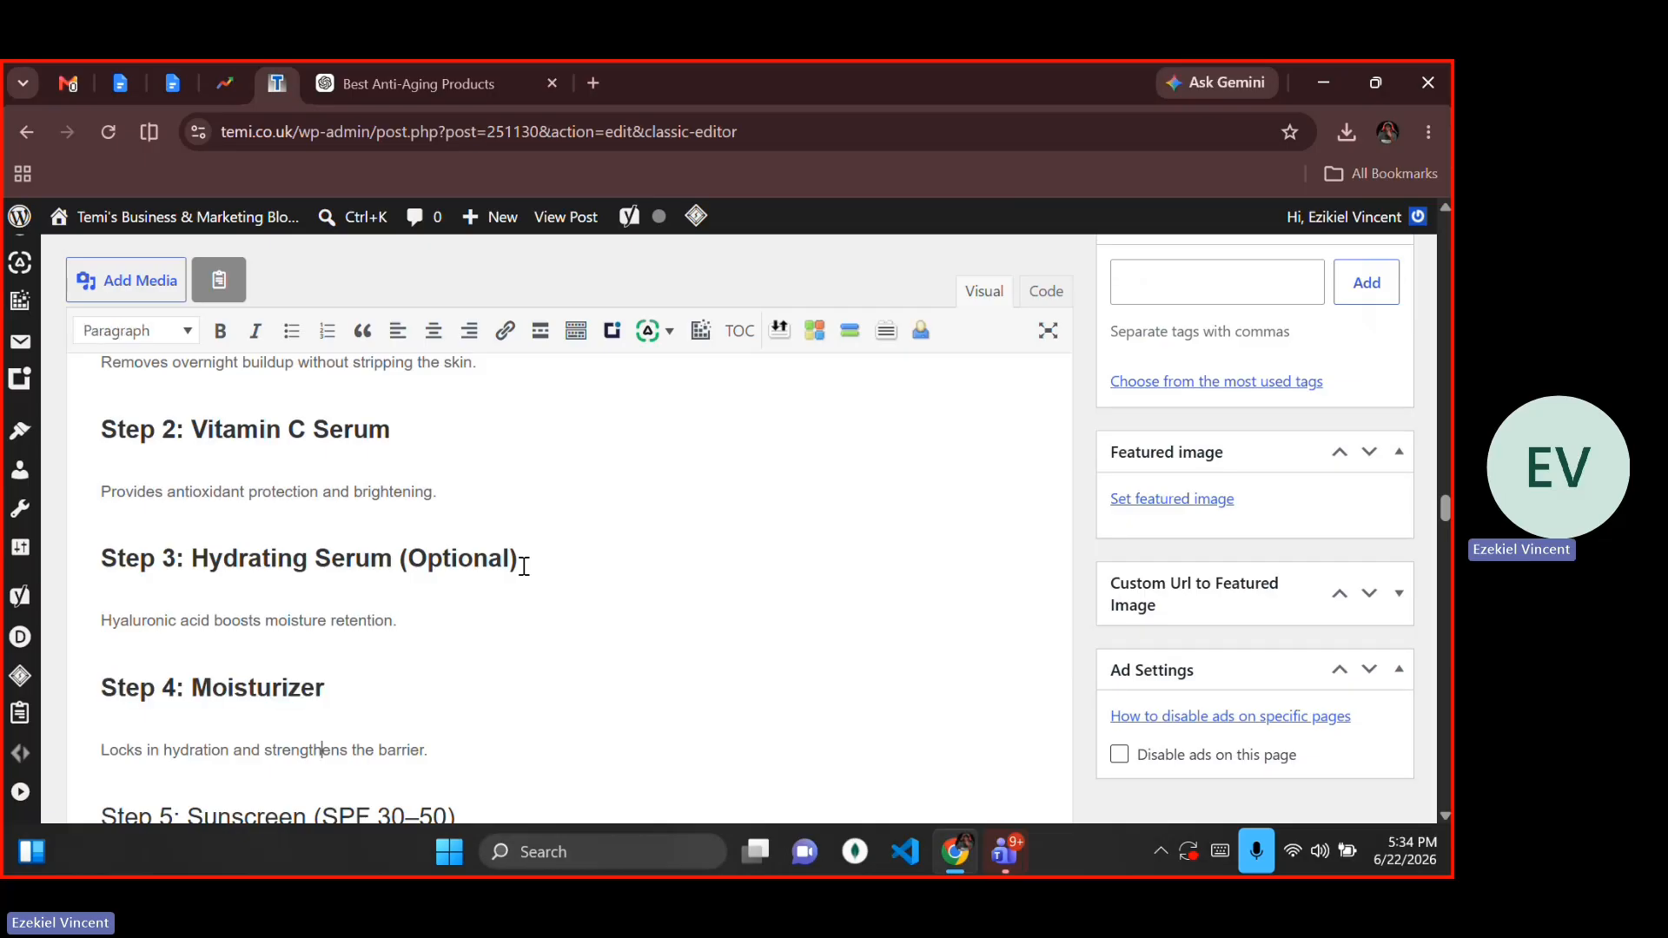
scroll(524, 565, down, 1)
key(Right)
key(Right)
key(Right)
key(Right)
key(Right)
key(Right)
key(Right)
key(Right)
key(Right)
key(Right)
key(Right)
key(Right)
key(Right)
key(Right)
key(Right)
key(Right)
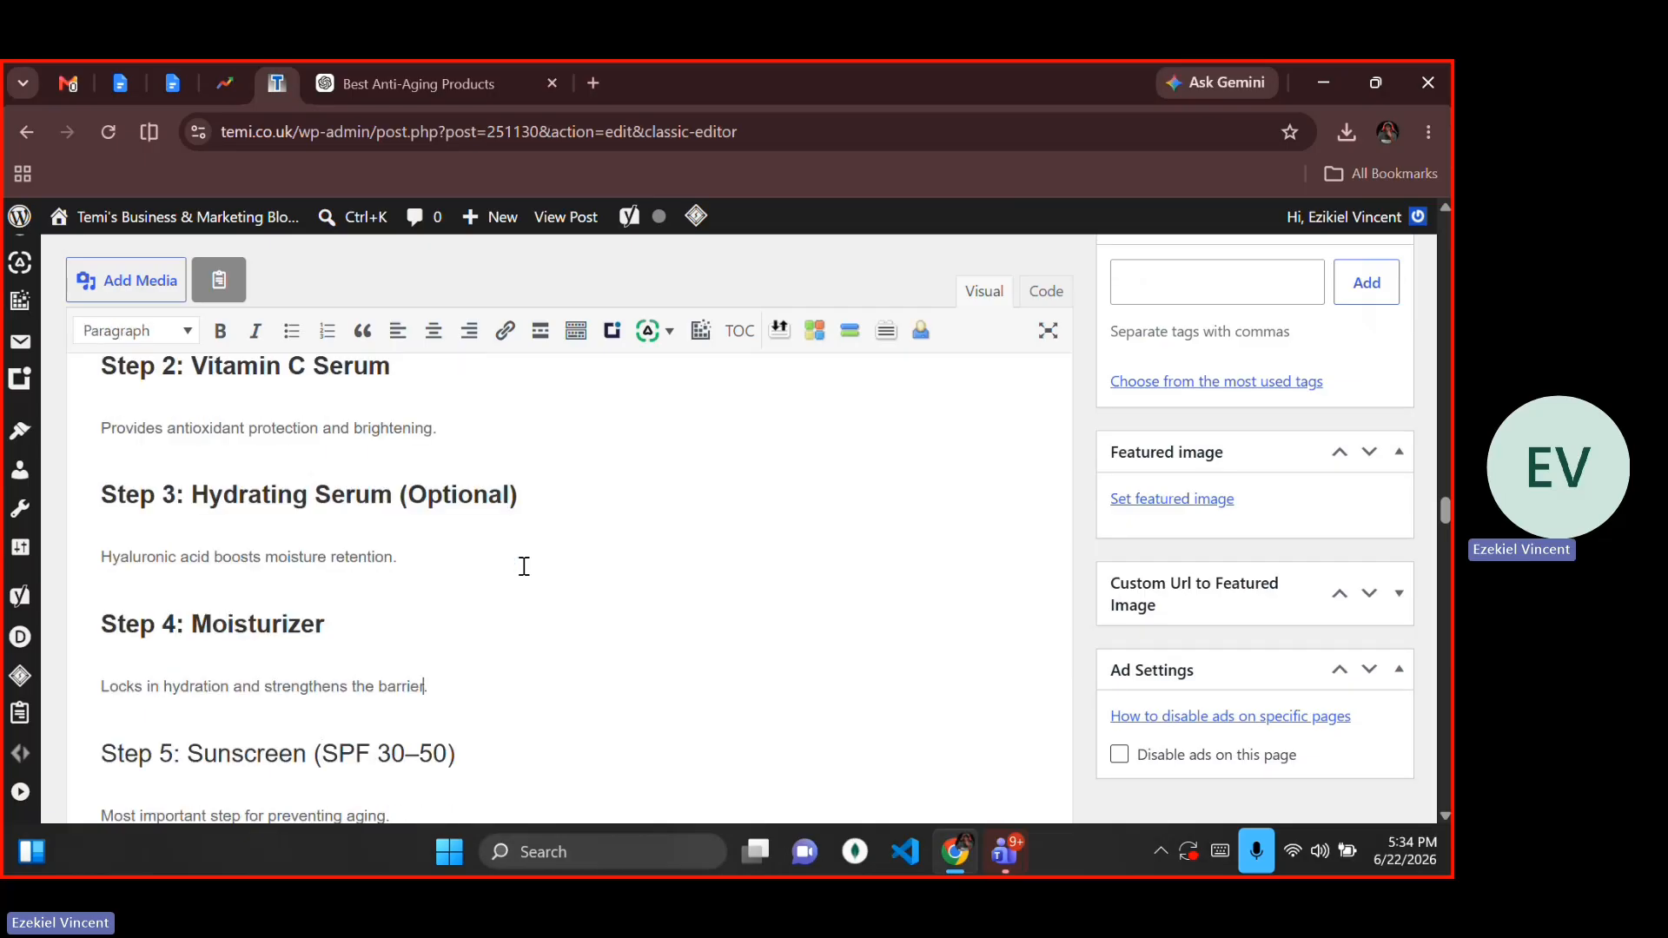
key(shift+End)
key(ctrl+b)
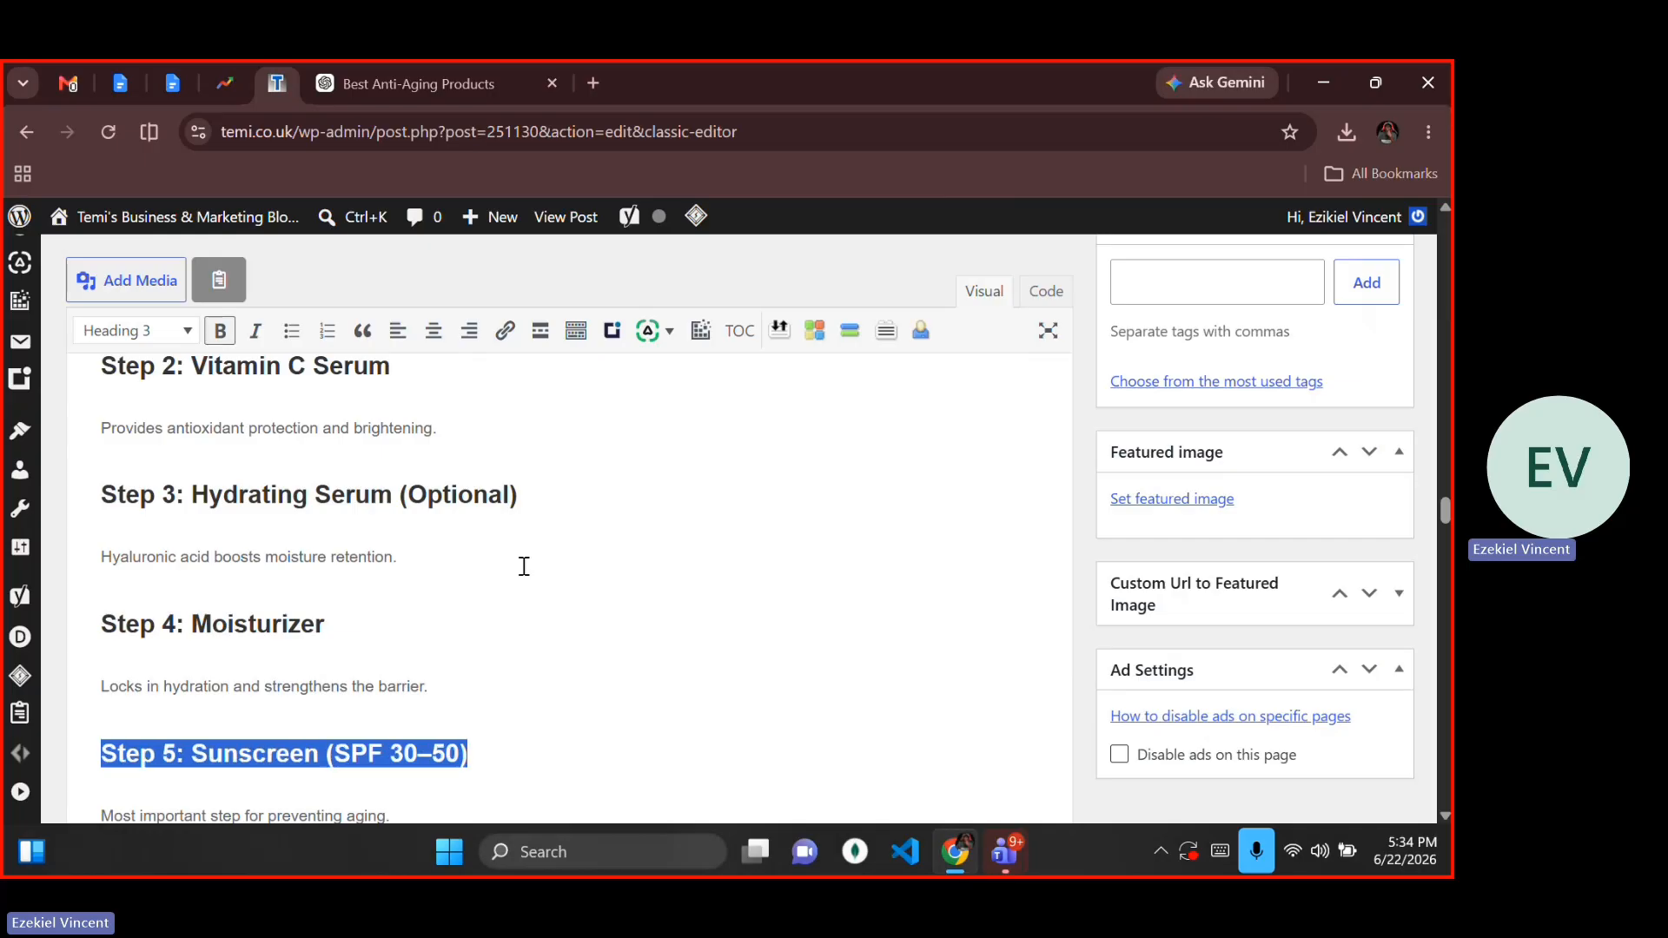
Step: Remove the horizontal line between the Step 5 sunscreen text and the "Night Routine (PM)" heading
key(Down)
key(Down)
key(Up)
key(Delete)
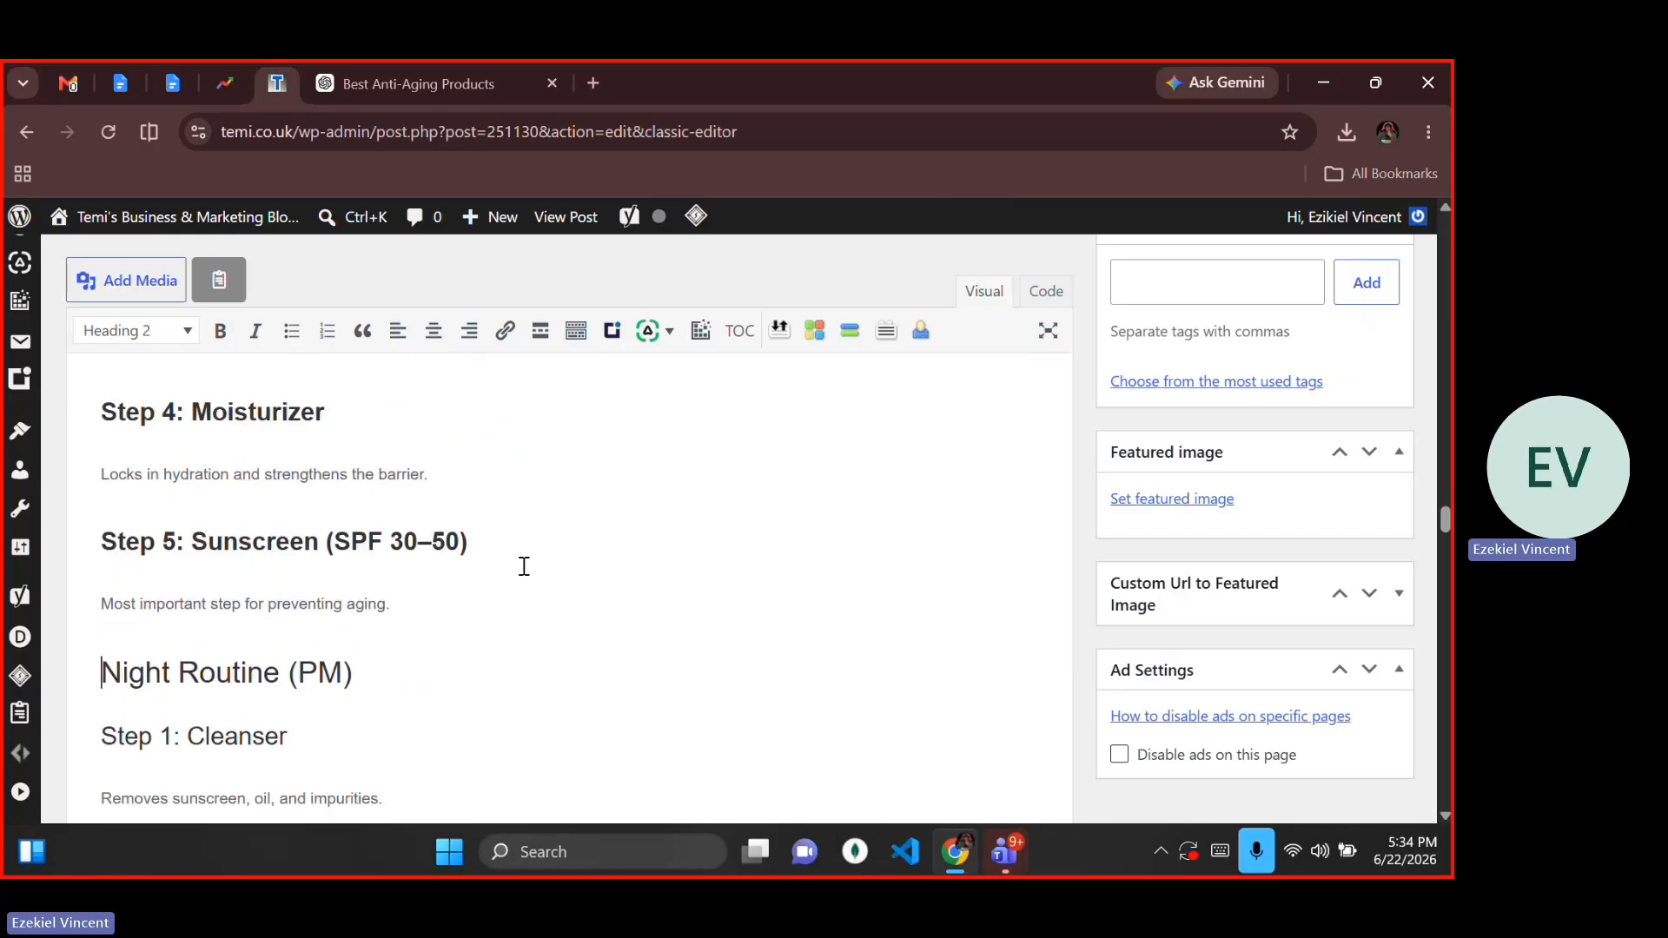
Step: Insert an empty line above the "Night Routine (PM)" heading and make the heading bold
key(Return)
key(shift+End)
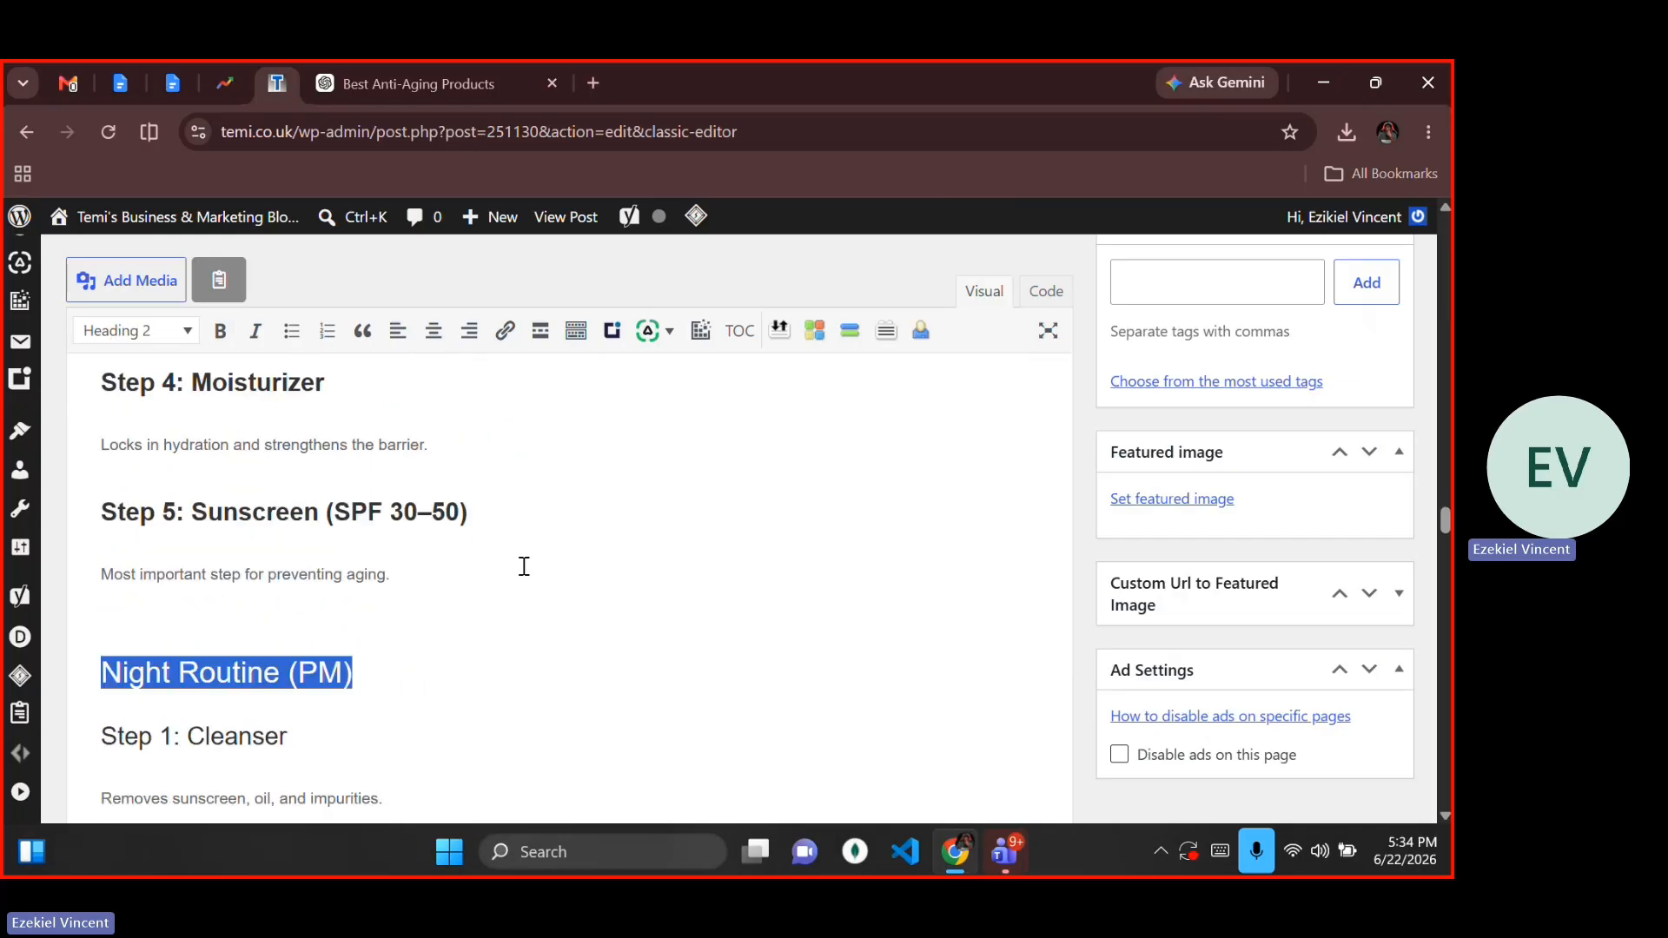
key(ctrl+b)
Step: Make the "Step 1: Cleanser" heading under Night Routine (PM) bold
key(Down)
key(shift+Home)
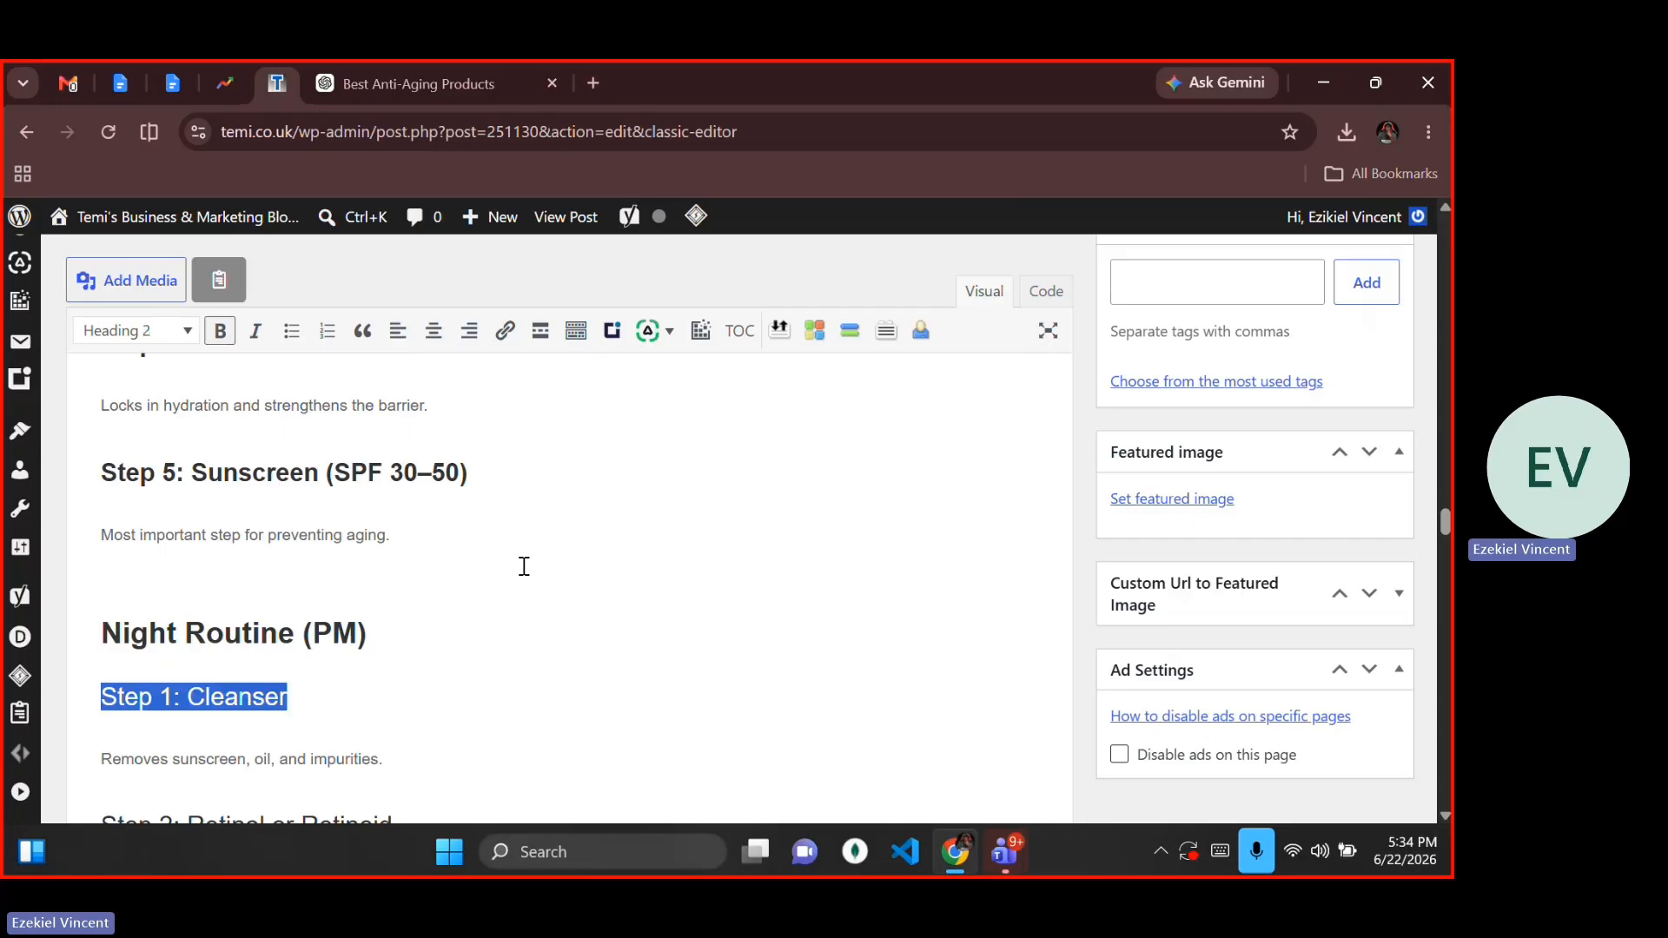
key(ctrl+b)
key(ctrl+b)
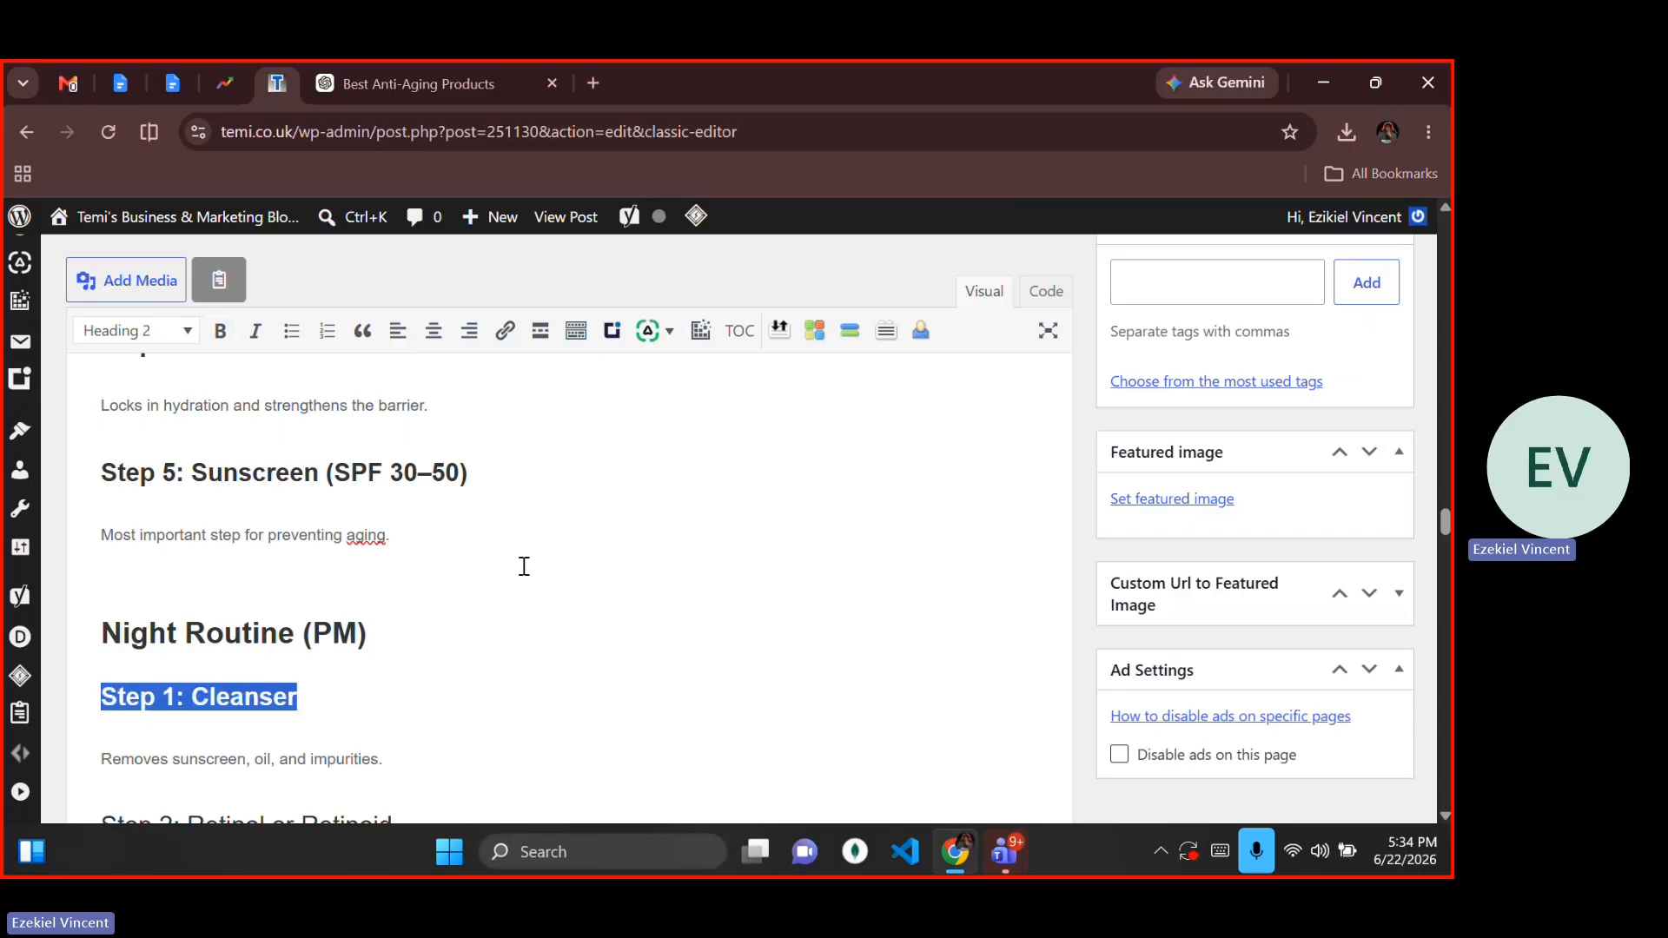
Step: Make the "Step 2: Retinol or Retinoid" heading in the night routine bold
key(Down)
key(Down)
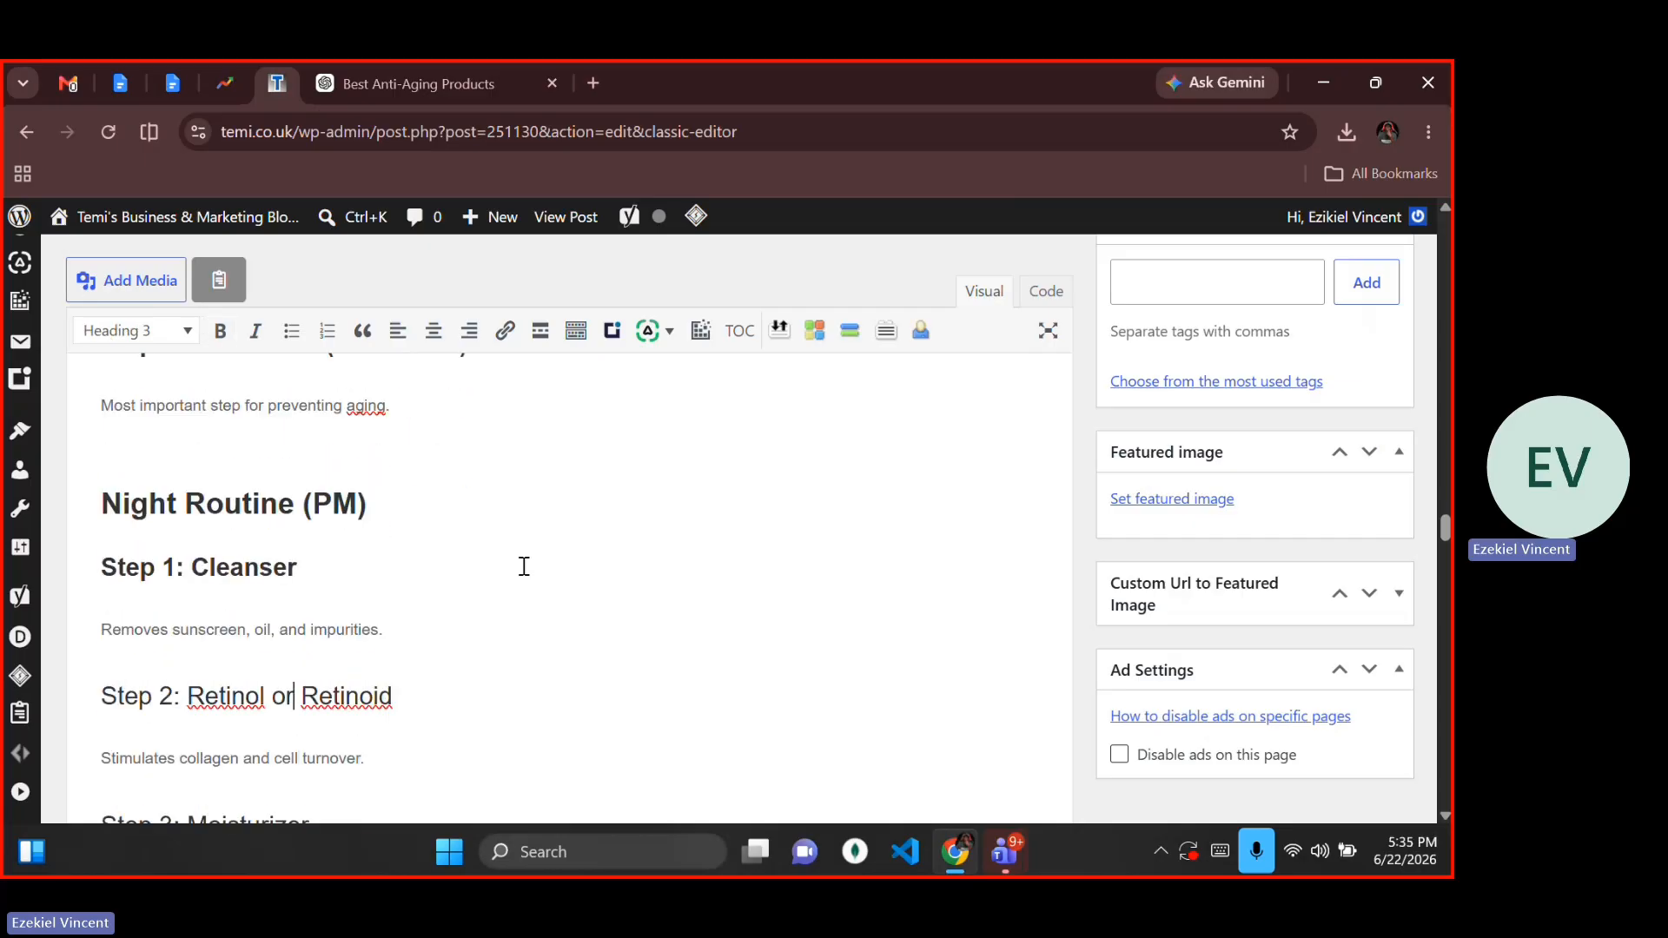
key(Up)
key(Home)
key(Right)
key(Down)
key(Left)
key(Left)
key(Down)
key(Home)
key(shift+End)
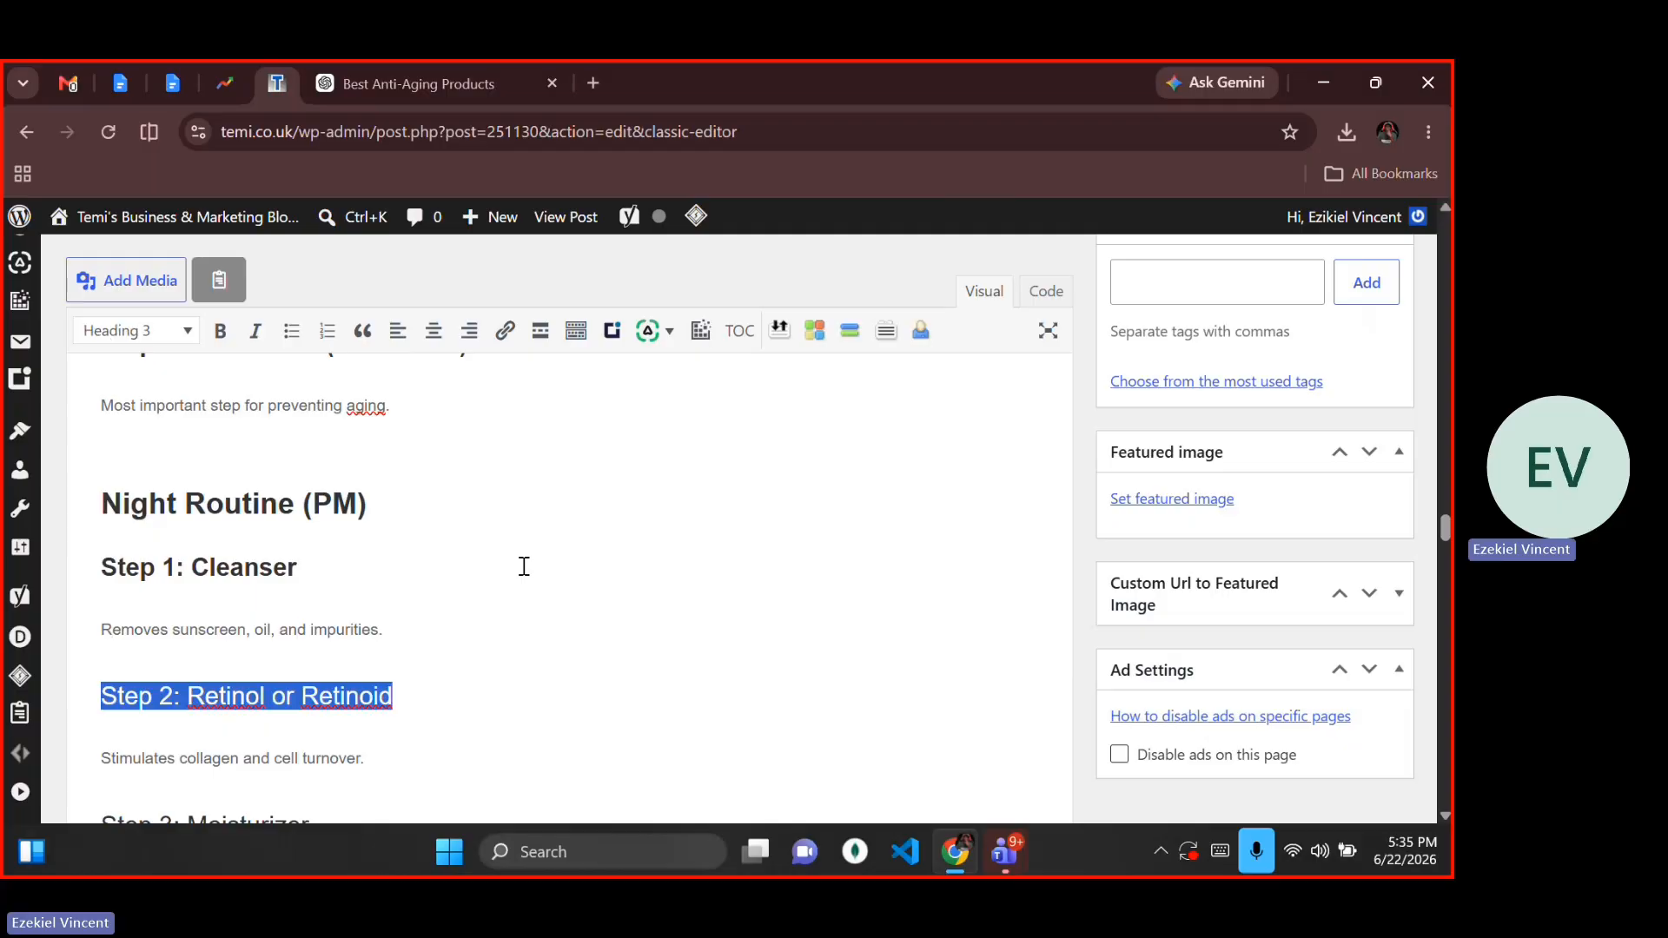
key(ctrl+b)
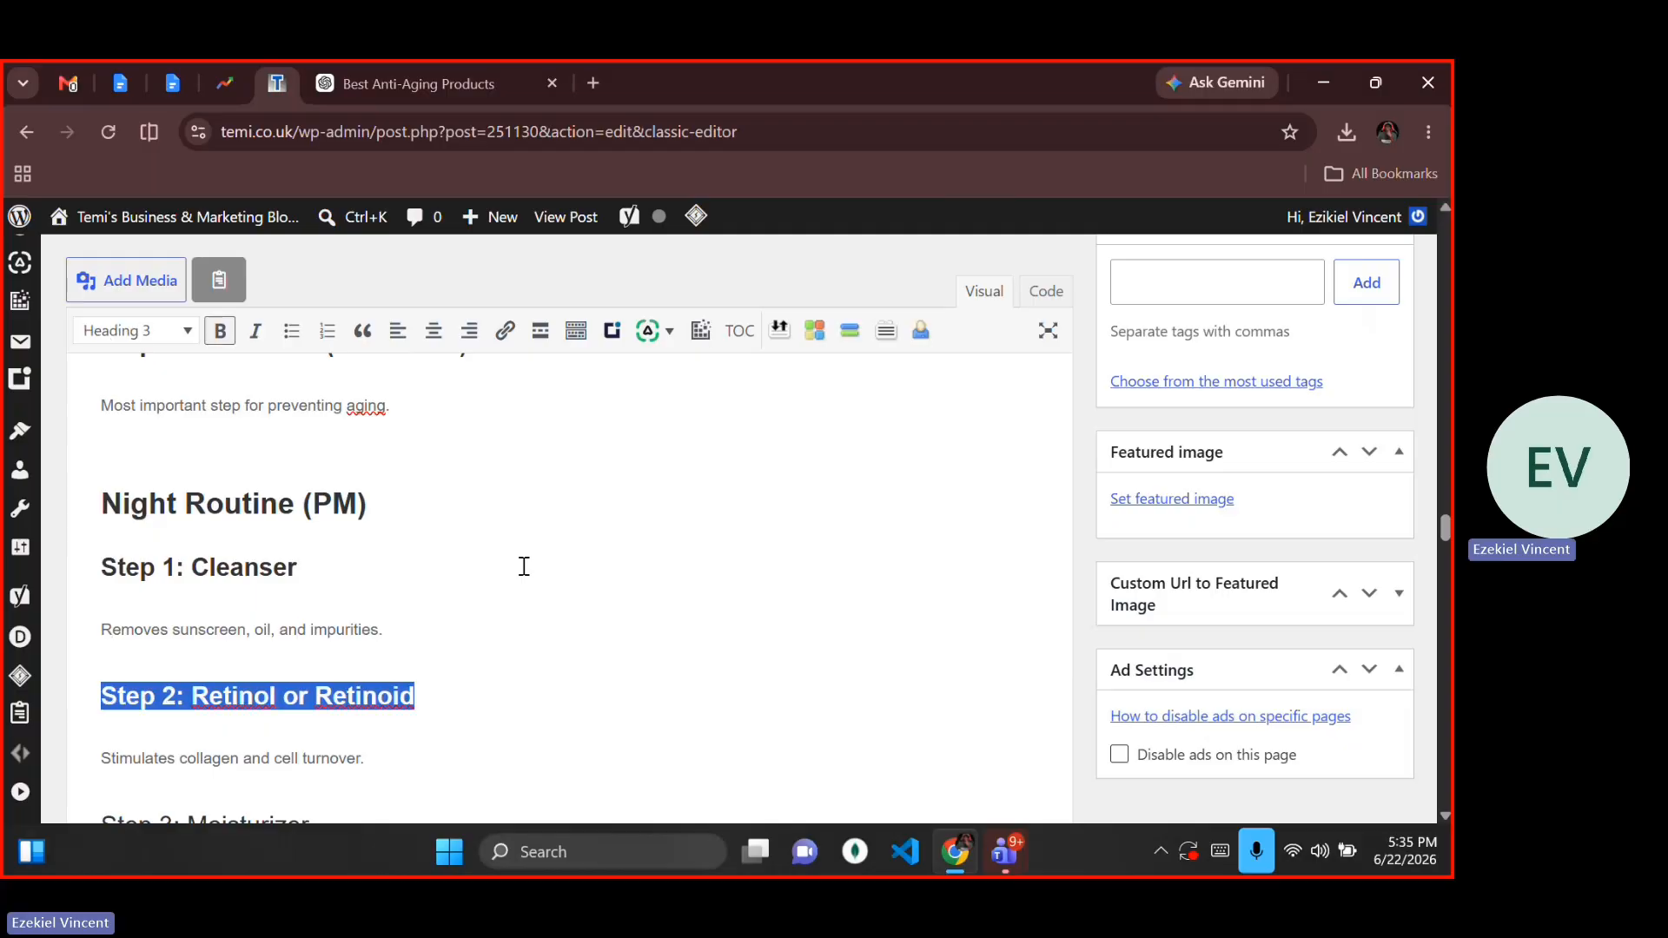
Step: Make the "Step 3: Moisturizer" heading in the night routine bold
key(Down)
scroll(523, 566, down, 1)
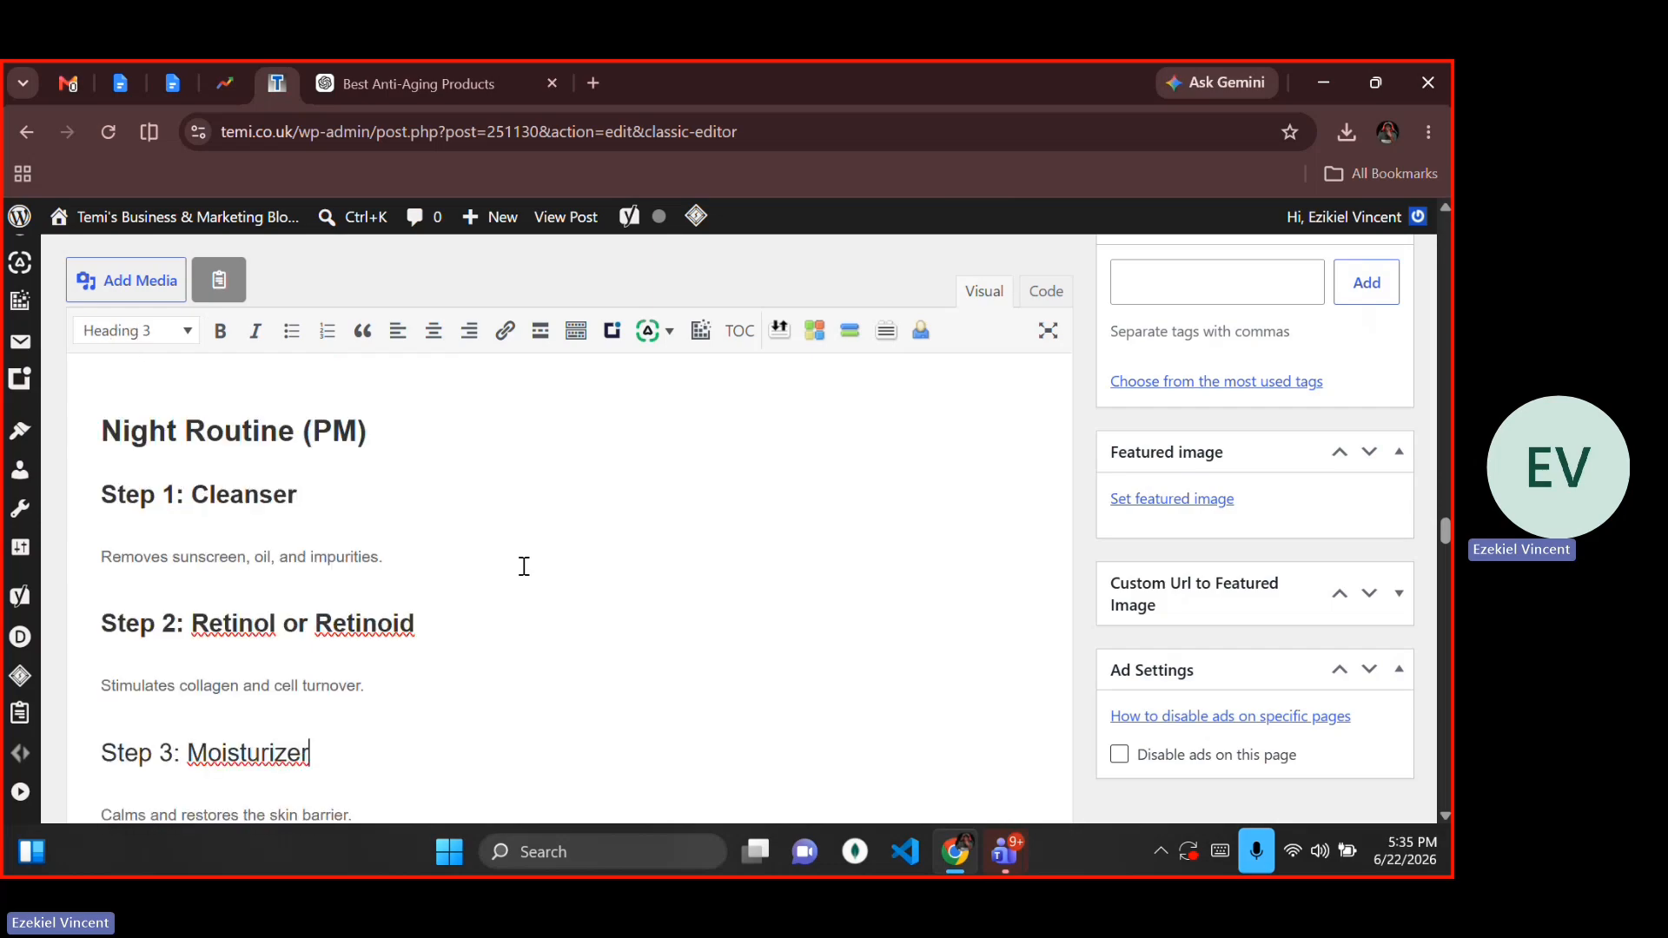
key(Down)
key(Home)
key(shift+End)
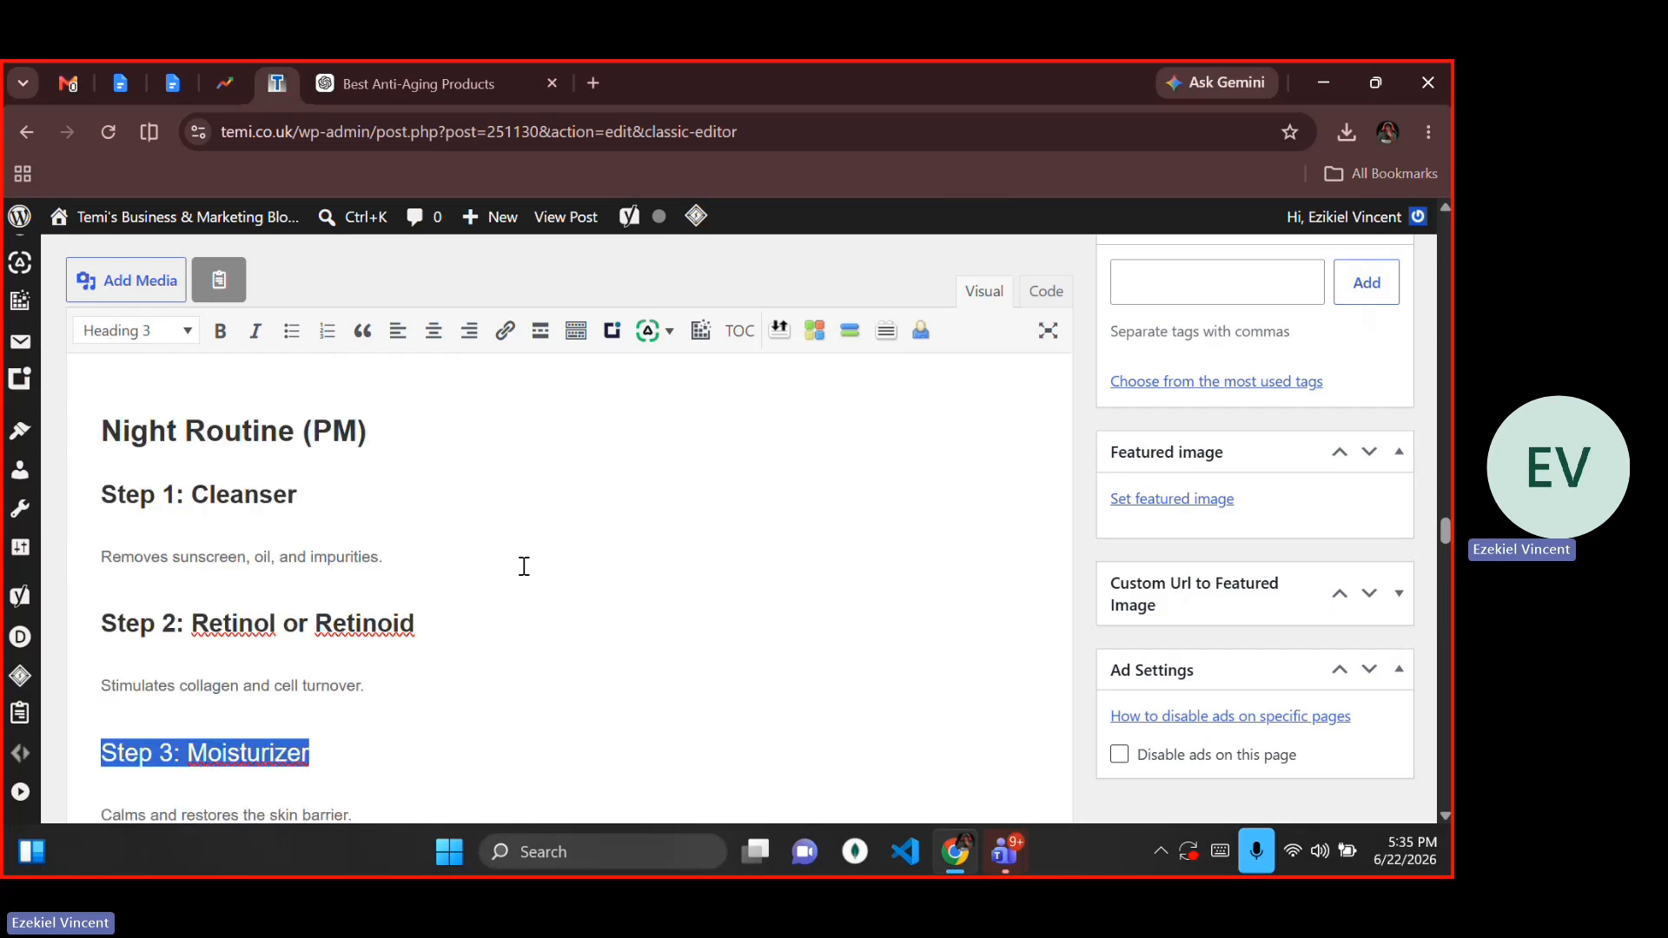
key(ctrl+b)
Step: Make the "Step 4: Eye Cream (Optional)" heading in the night routine bold
key(Down)
scroll(523, 566, down, 3)
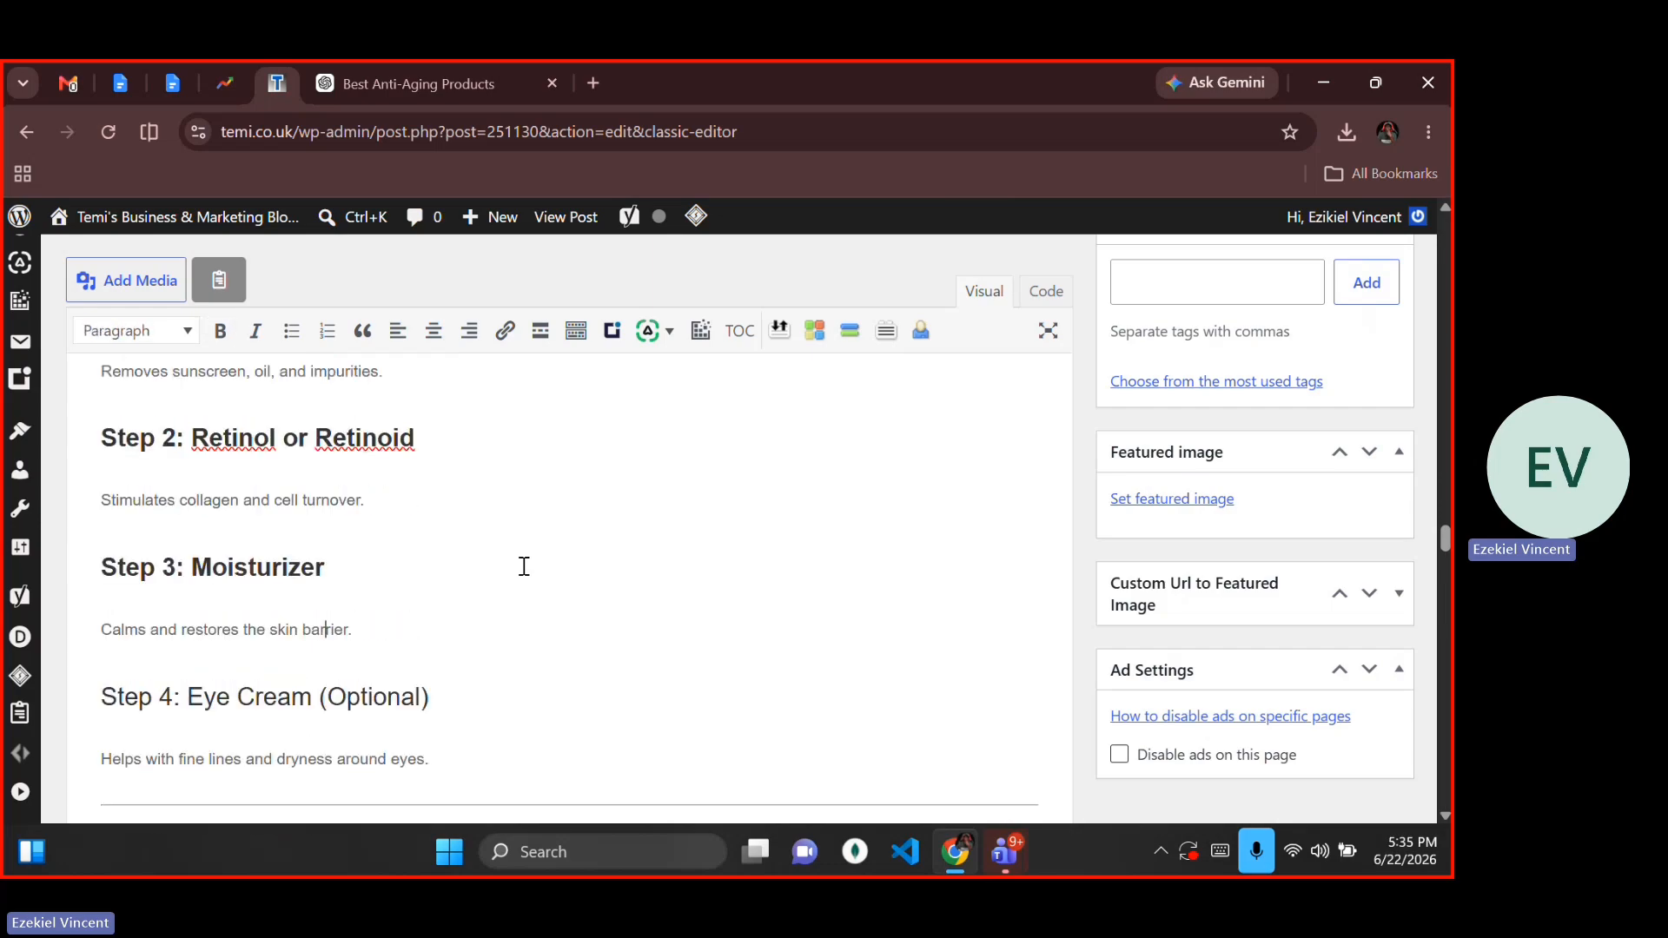
key(Down)
key(Home)
key(shift+End)
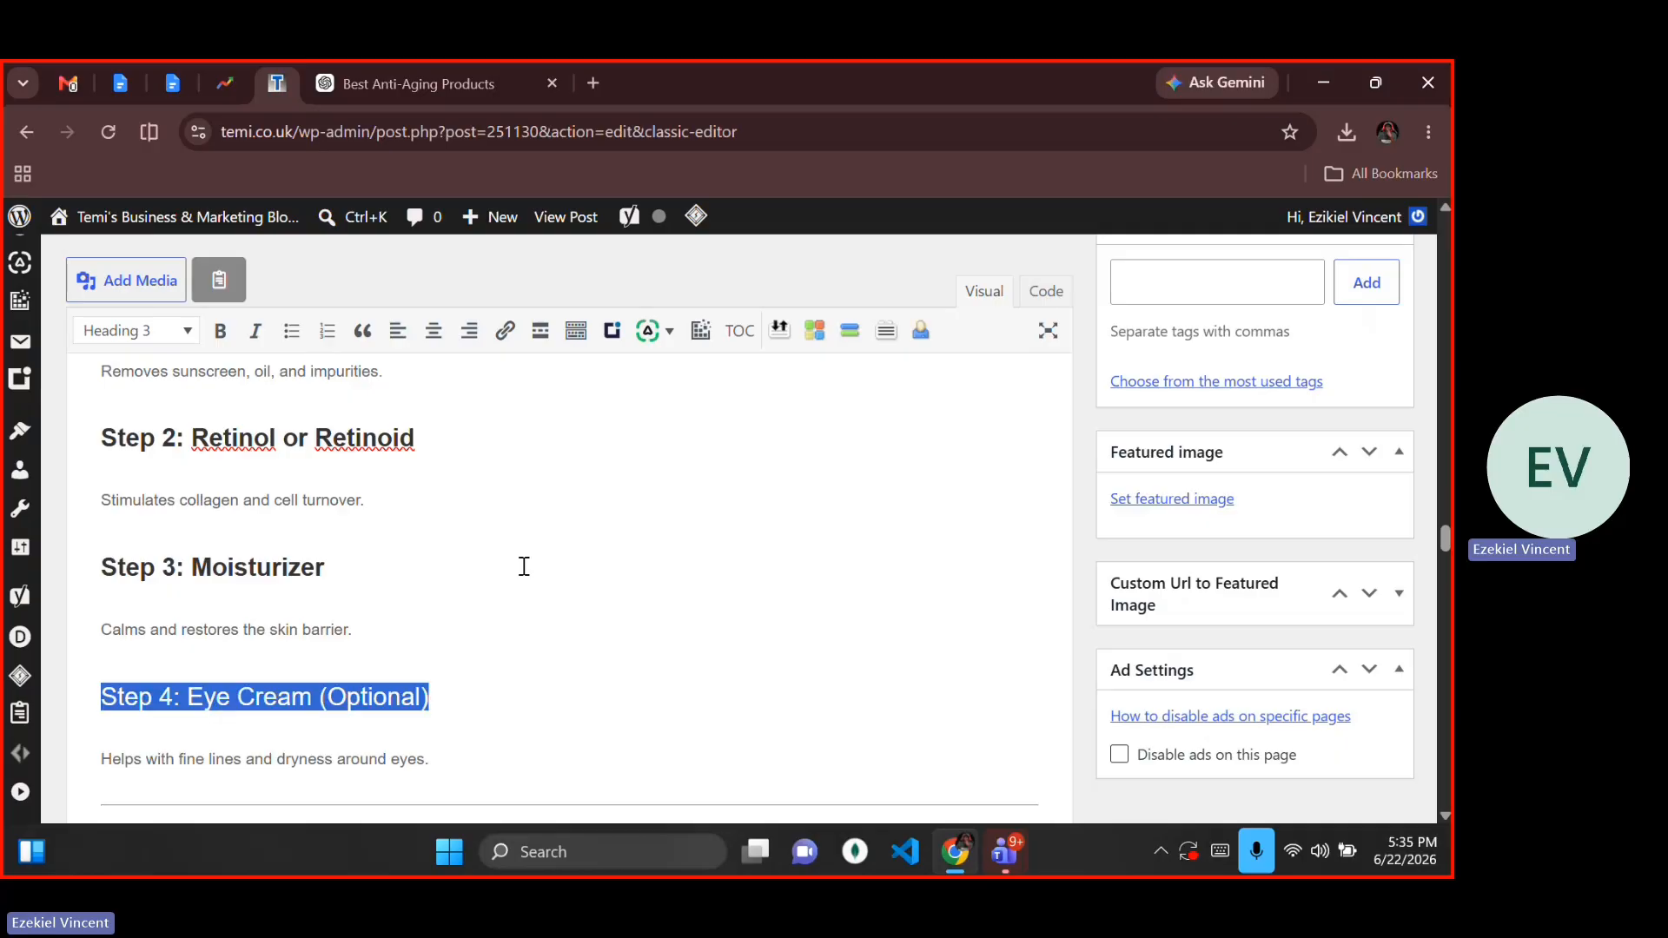
key(ctrl+b)
Step: Replace the horizontal line above the "Common Anti-Aging Skincare Mistakes" heading with an empty line
key(Down)
scroll(524, 567, down, 2)
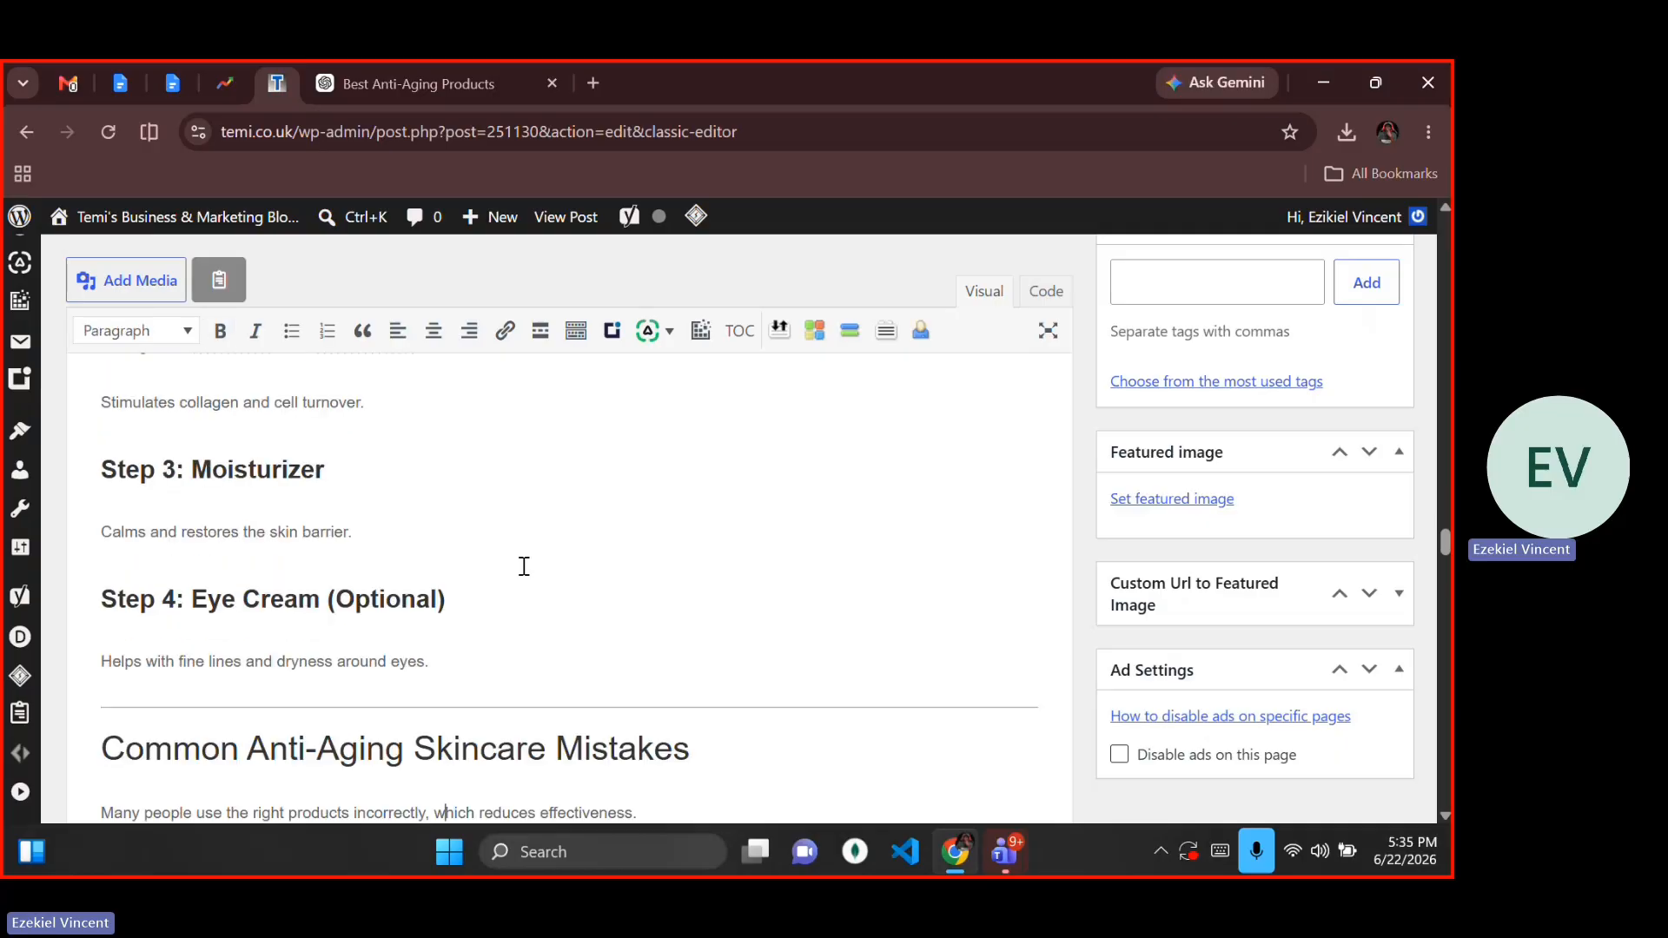
key(Down)
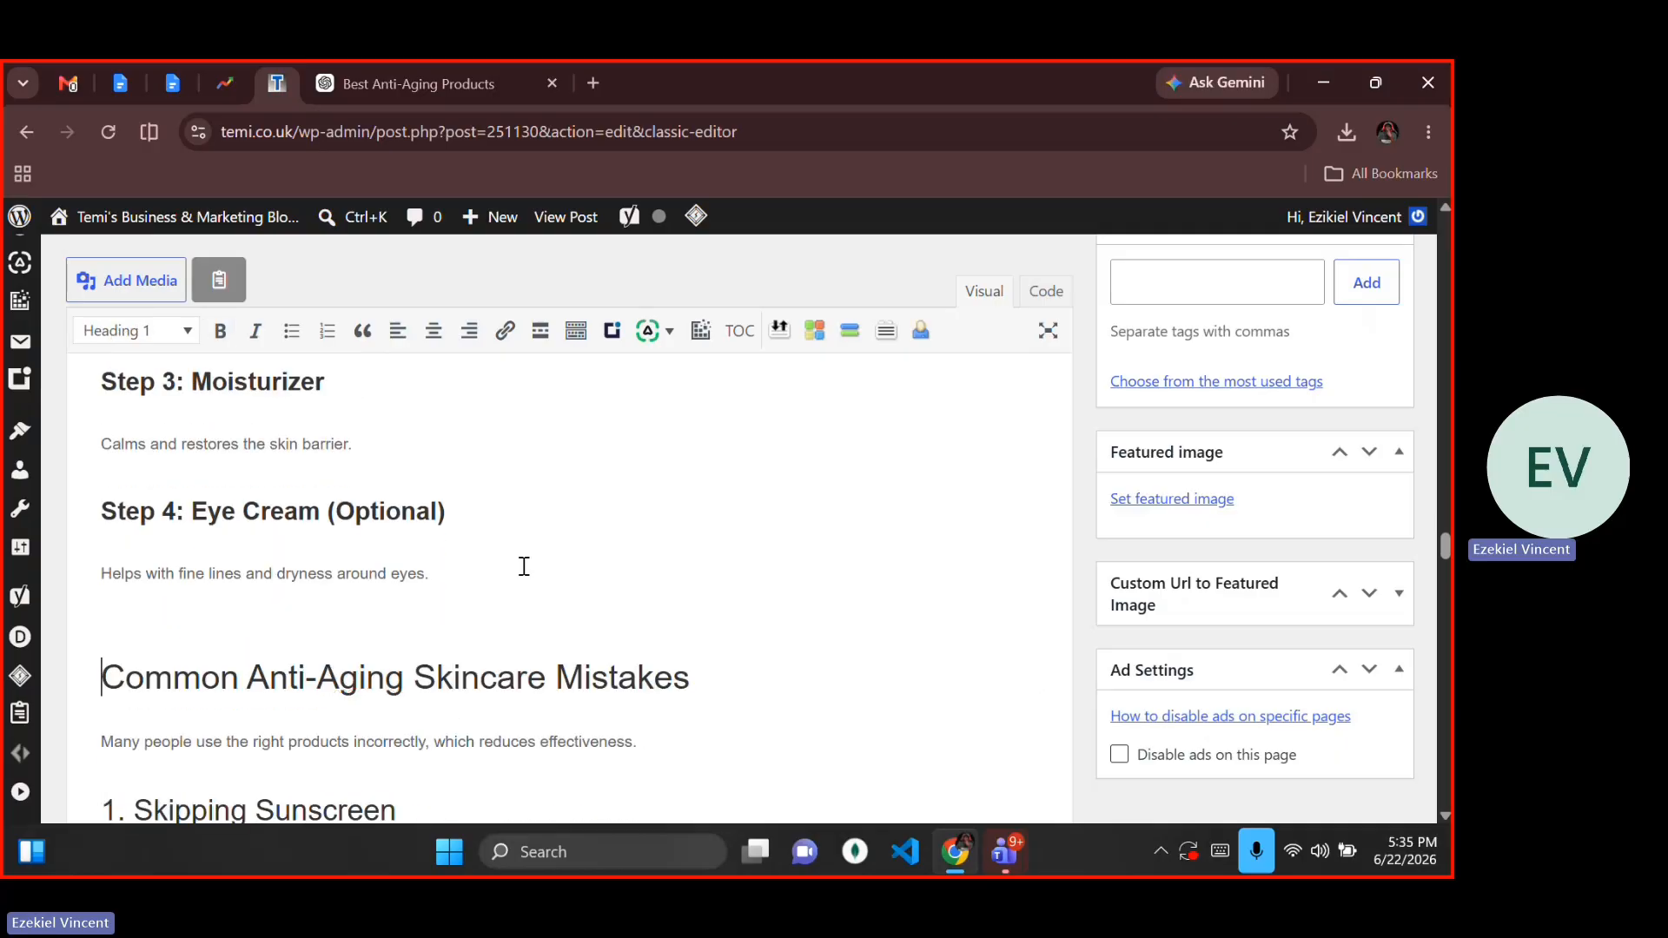
Step: Format the "Common Anti-Aging Skincare Mistakes" heading as a bold Heading 2
key(shift+End)
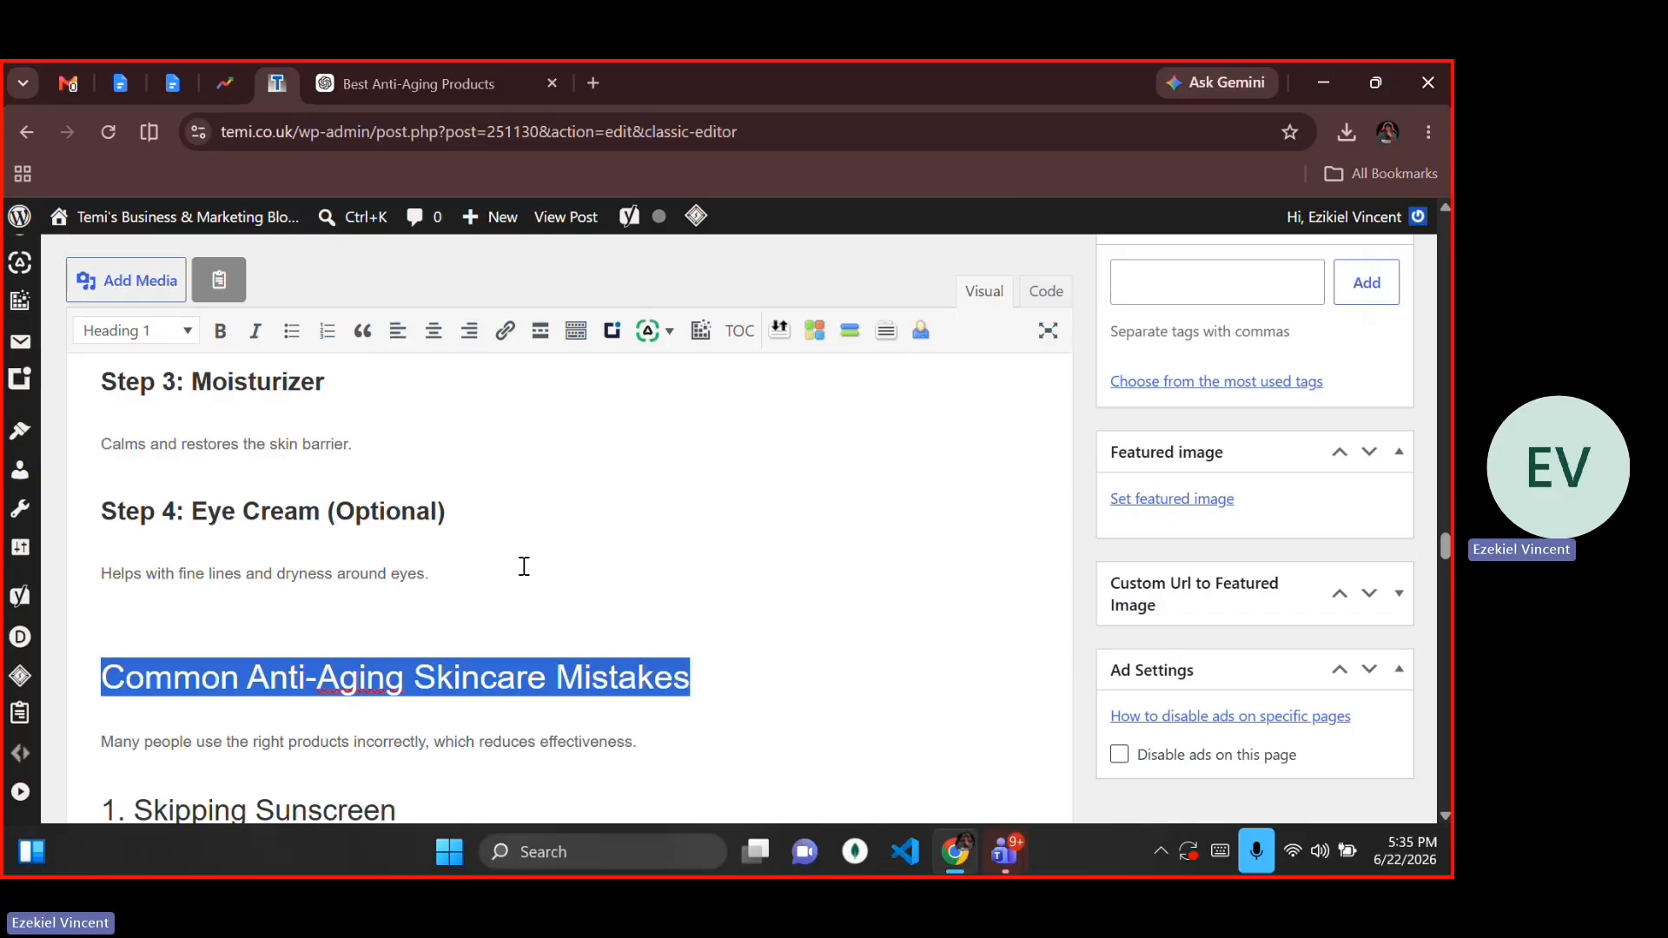
key(alt+shift+2)
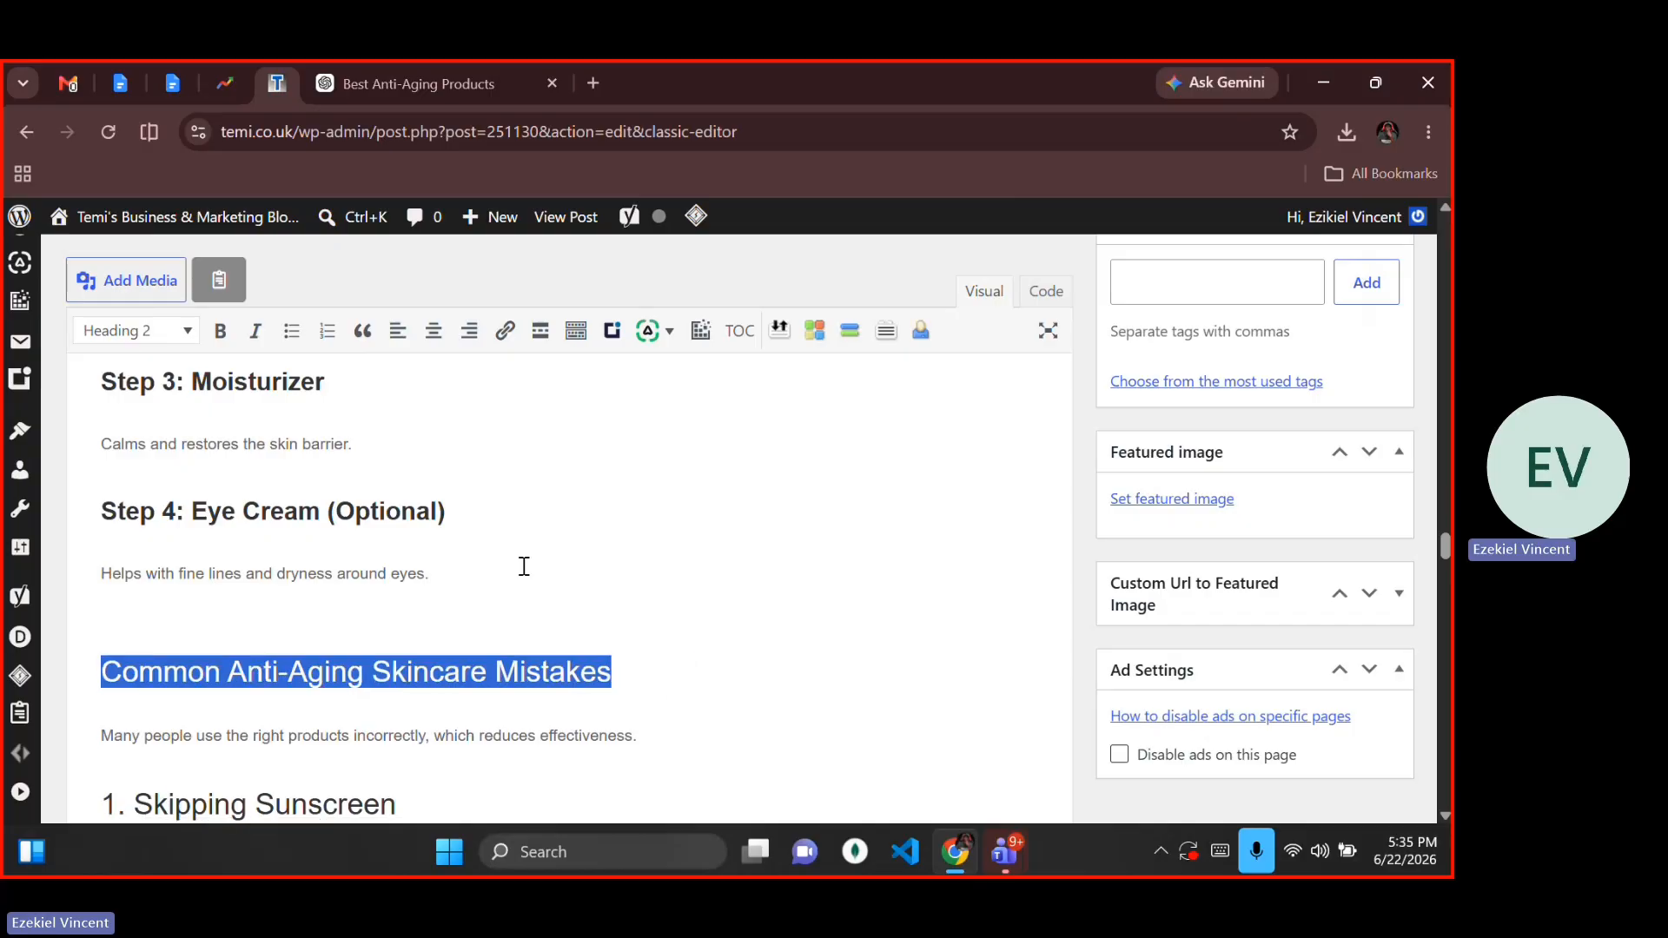
key(ctrl+b)
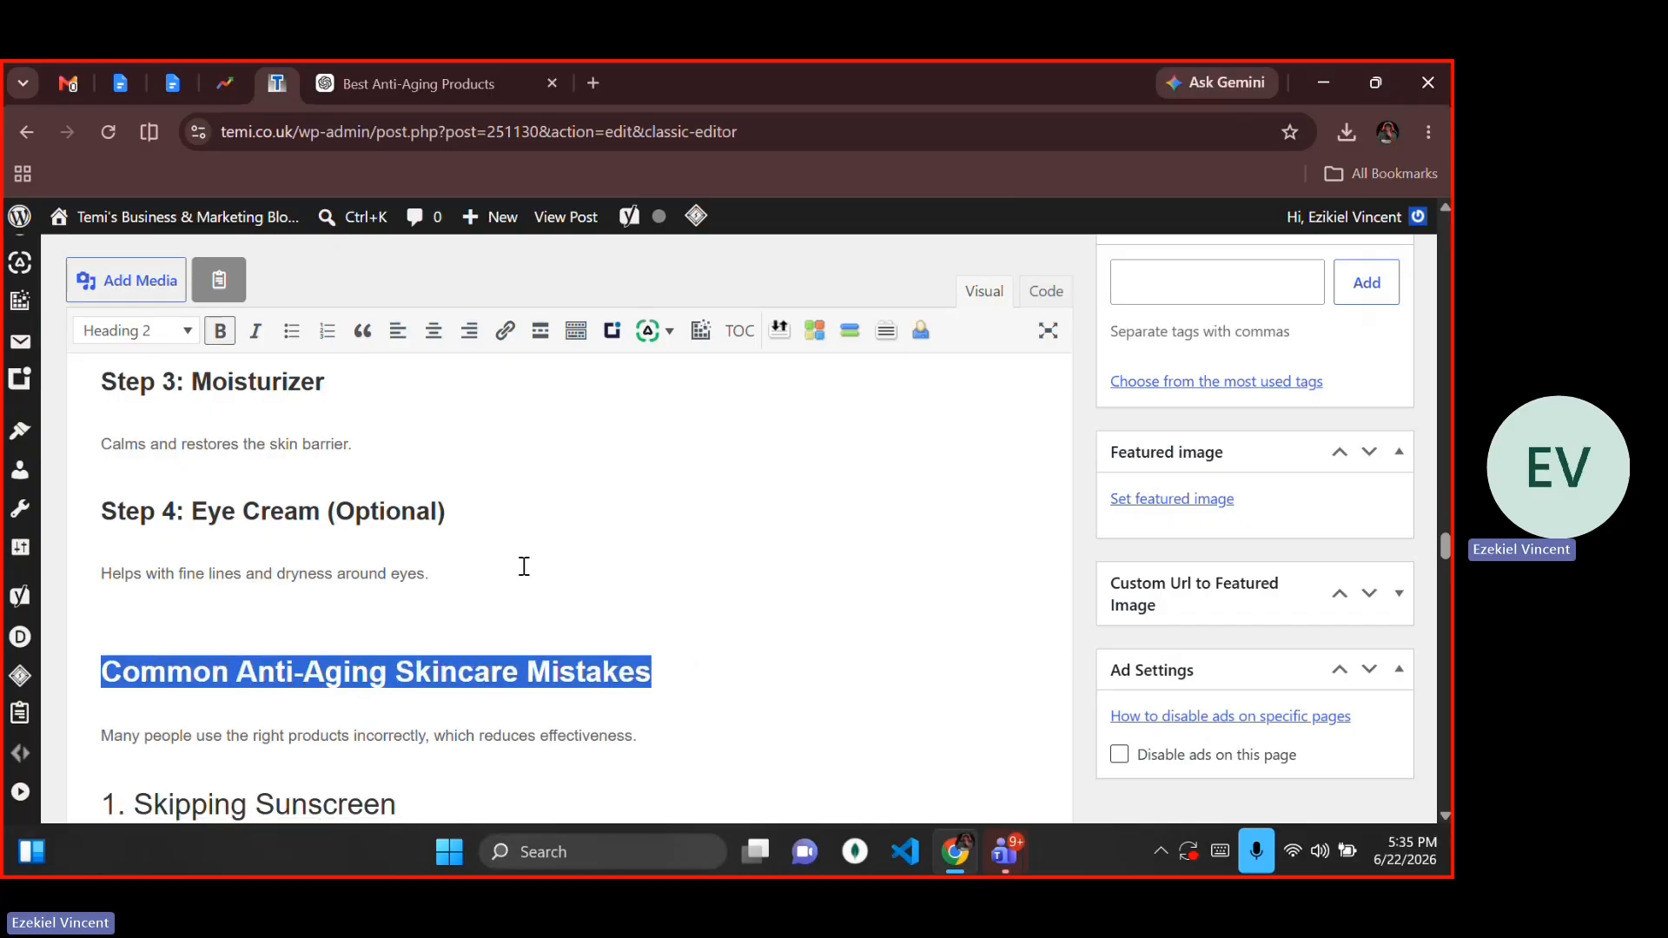
Step: Make the "1. Skipping Sunscreen" heading in the mistakes section bold
key(Down)
key(Down)
scroll(524, 566, down, 1)
key(shift+Home)
key(alt+shift+2)
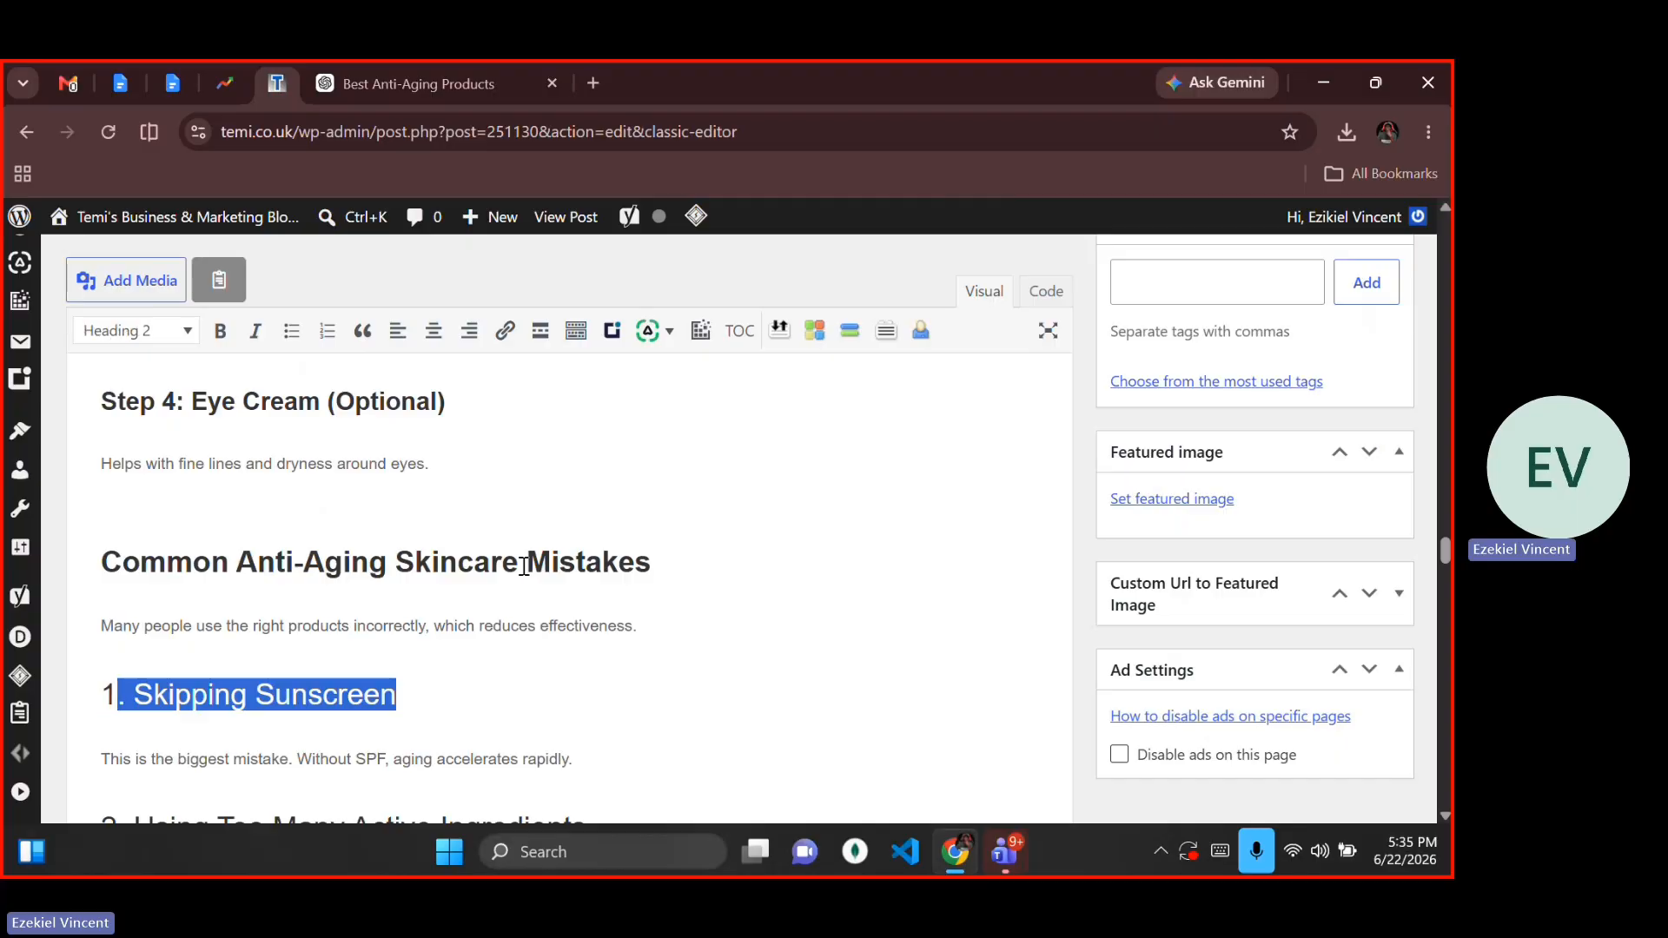
key(ctrl+b)
Step: Change the "1. Skipping Sunscreen" heading to Heading 3
key(Down)
key(Up)
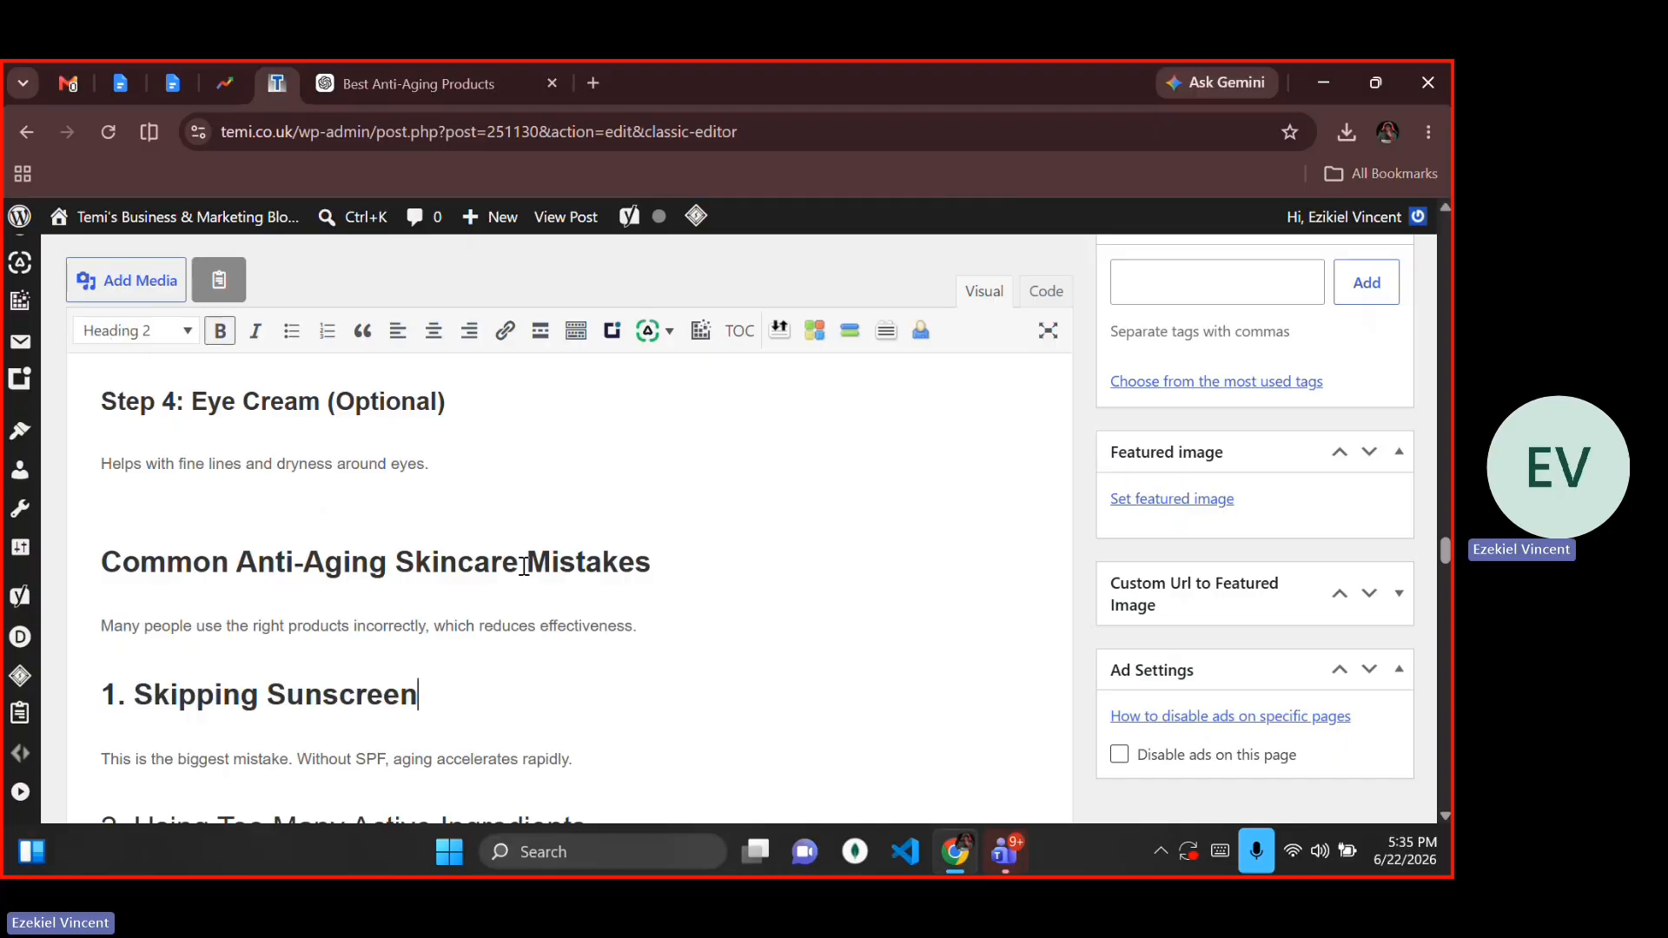
key(shift+Left)
key(shift+Left)
key(shift+Left)
key(shift+Left)
key(shift+Left)
key(shift+Left)
key(shift+Left)
key(shift+Left)
key(shift+Left)
key(shift+Left)
key(shift+Left)
key(shift+Left)
key(shift+Left)
key(shift+Left)
key(shift+Left)
key(shift+Left)
key(shift+Left)
key(shift+Left)
key(shift+Left)
key(shift+Left)
key(shift+Left)
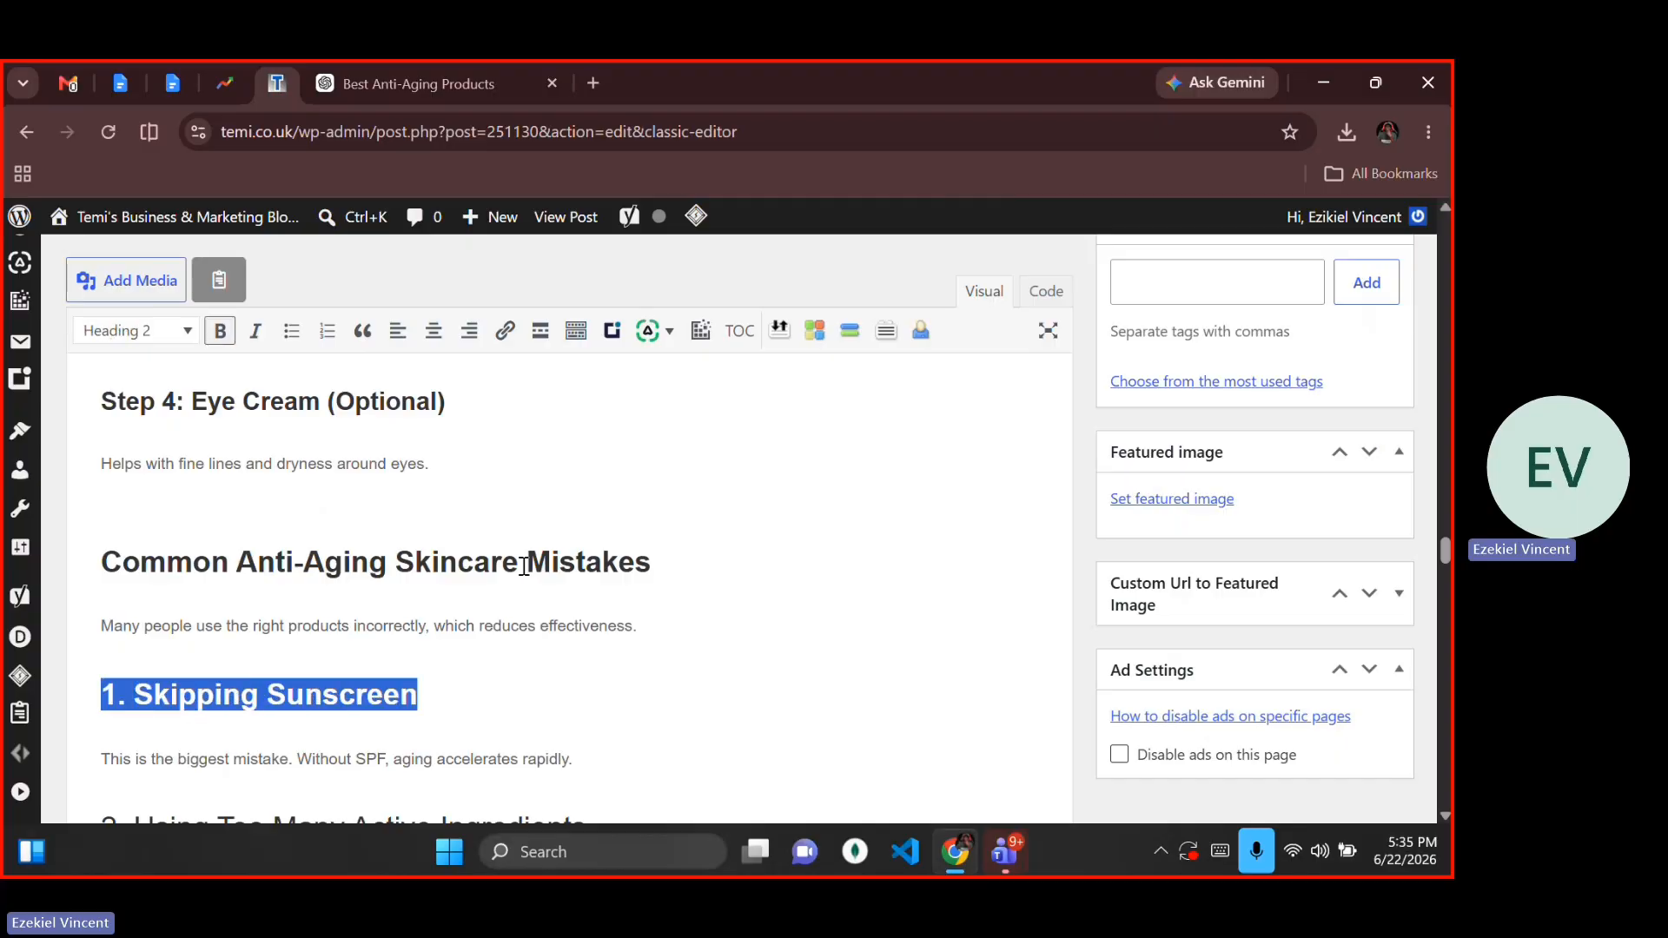
key(alt+shift+3)
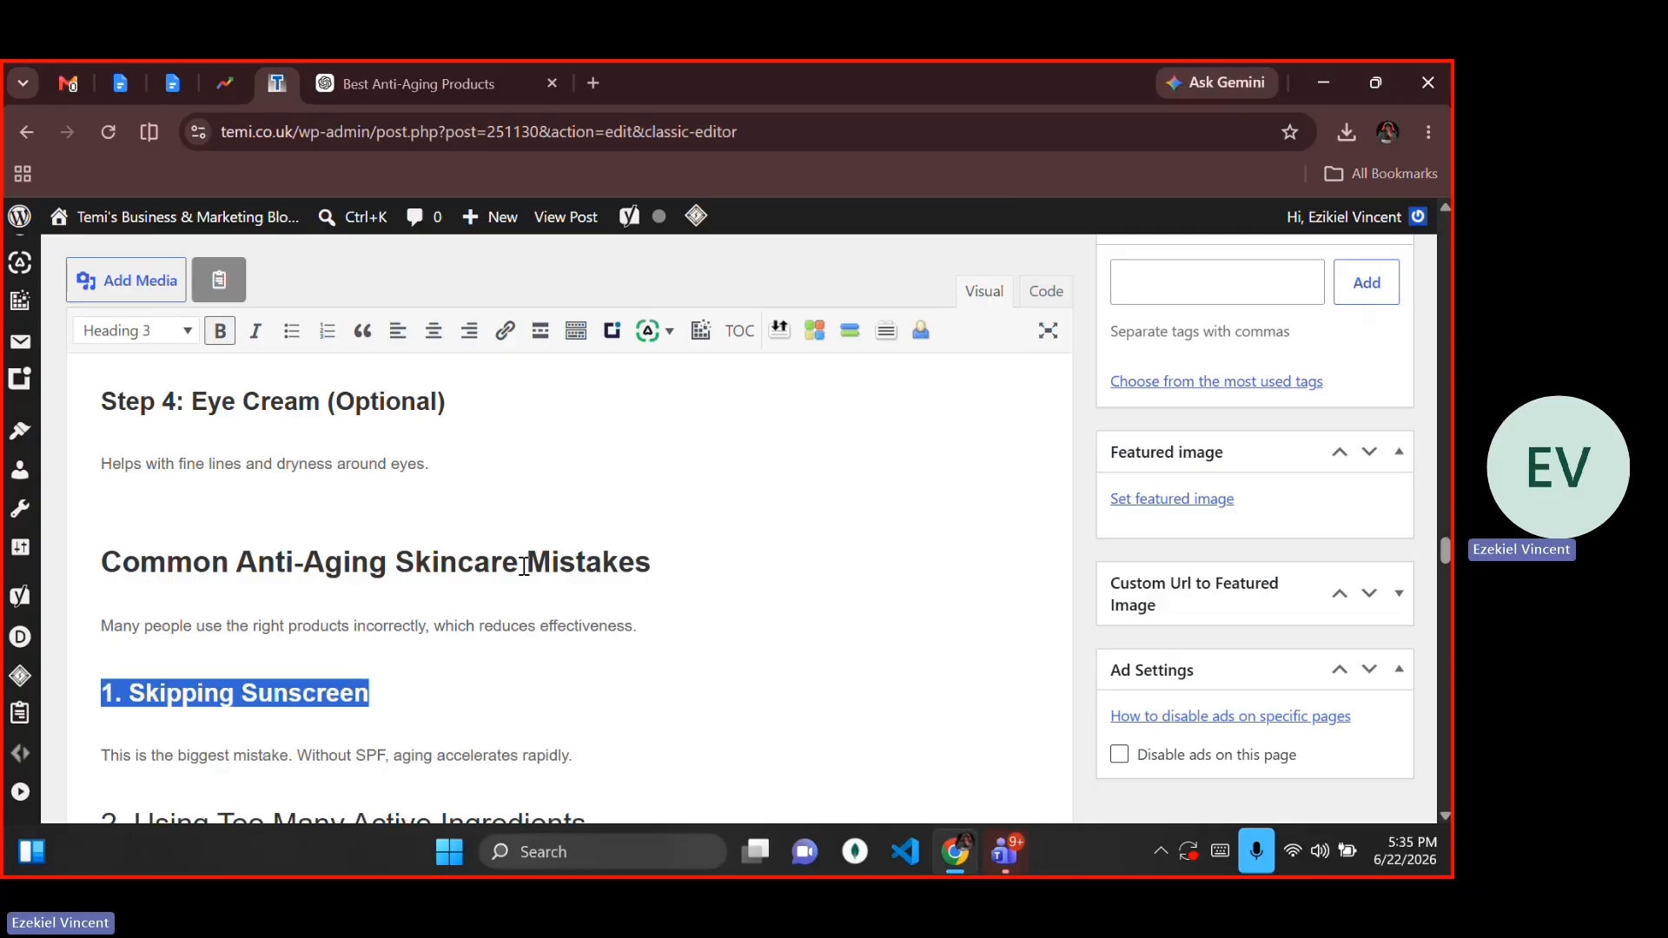
Step: Format the "2. Using Too Many Active Ingredients" heading as a bold Heading 3
key(Down)
key(Down)
key(Up)
key(ctrl+Left)
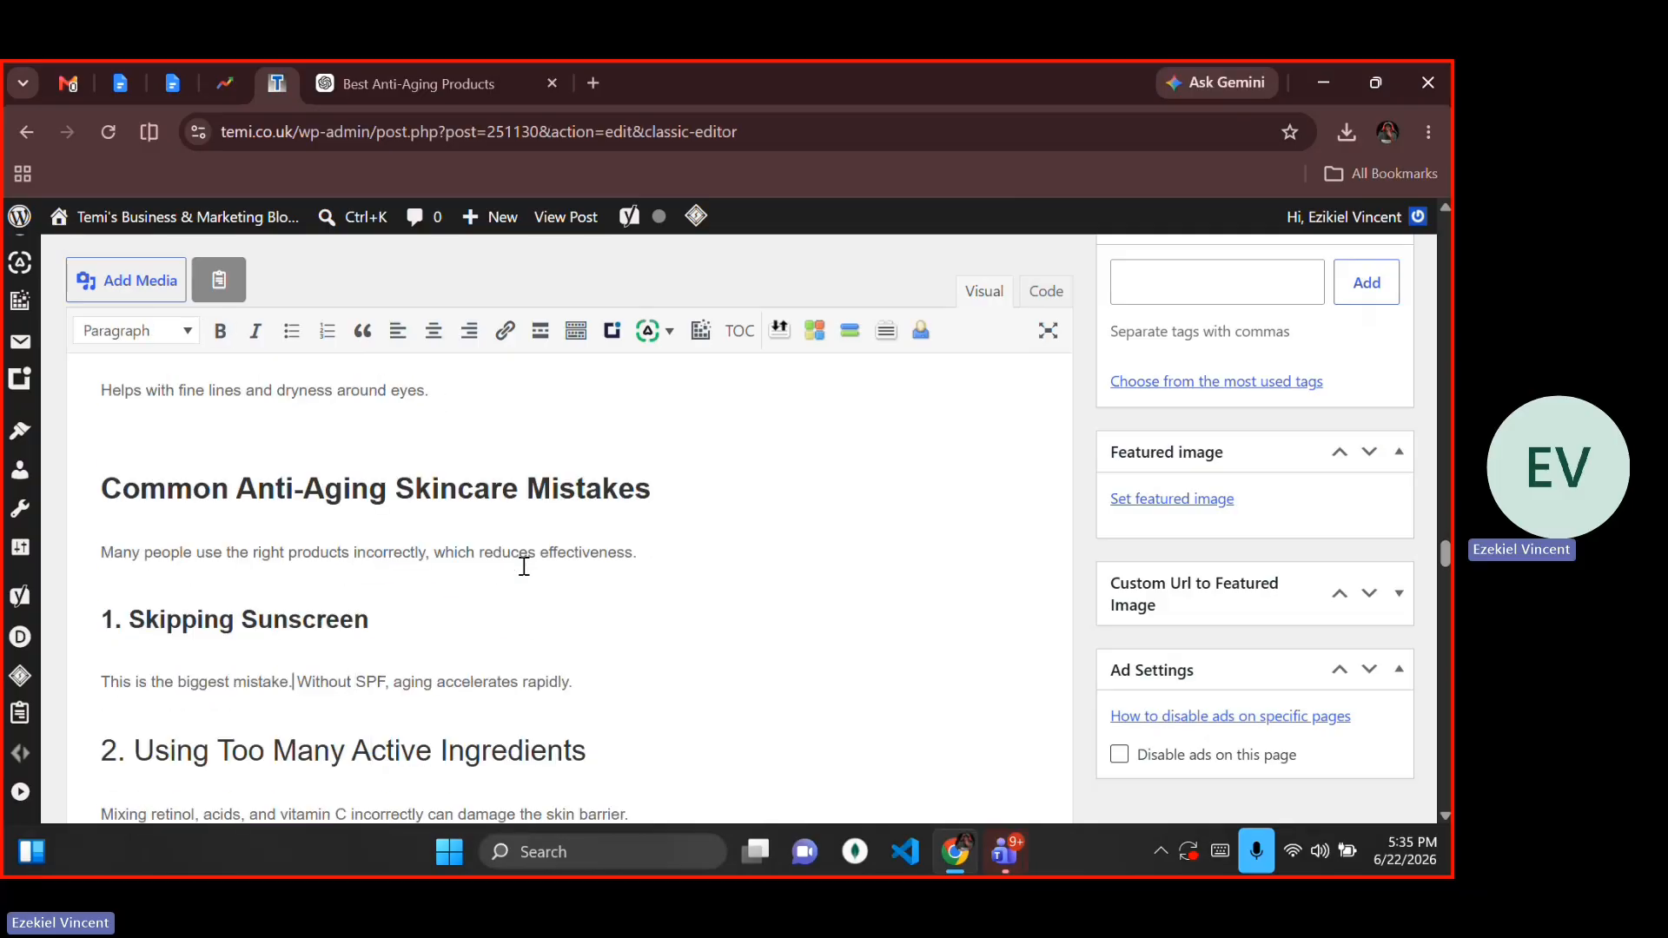
key(ctrl+Left)
key(ctrl+Left)
key(ctrl+Left)
key(ctrl+Left)
key(Down)
key(shift+End)
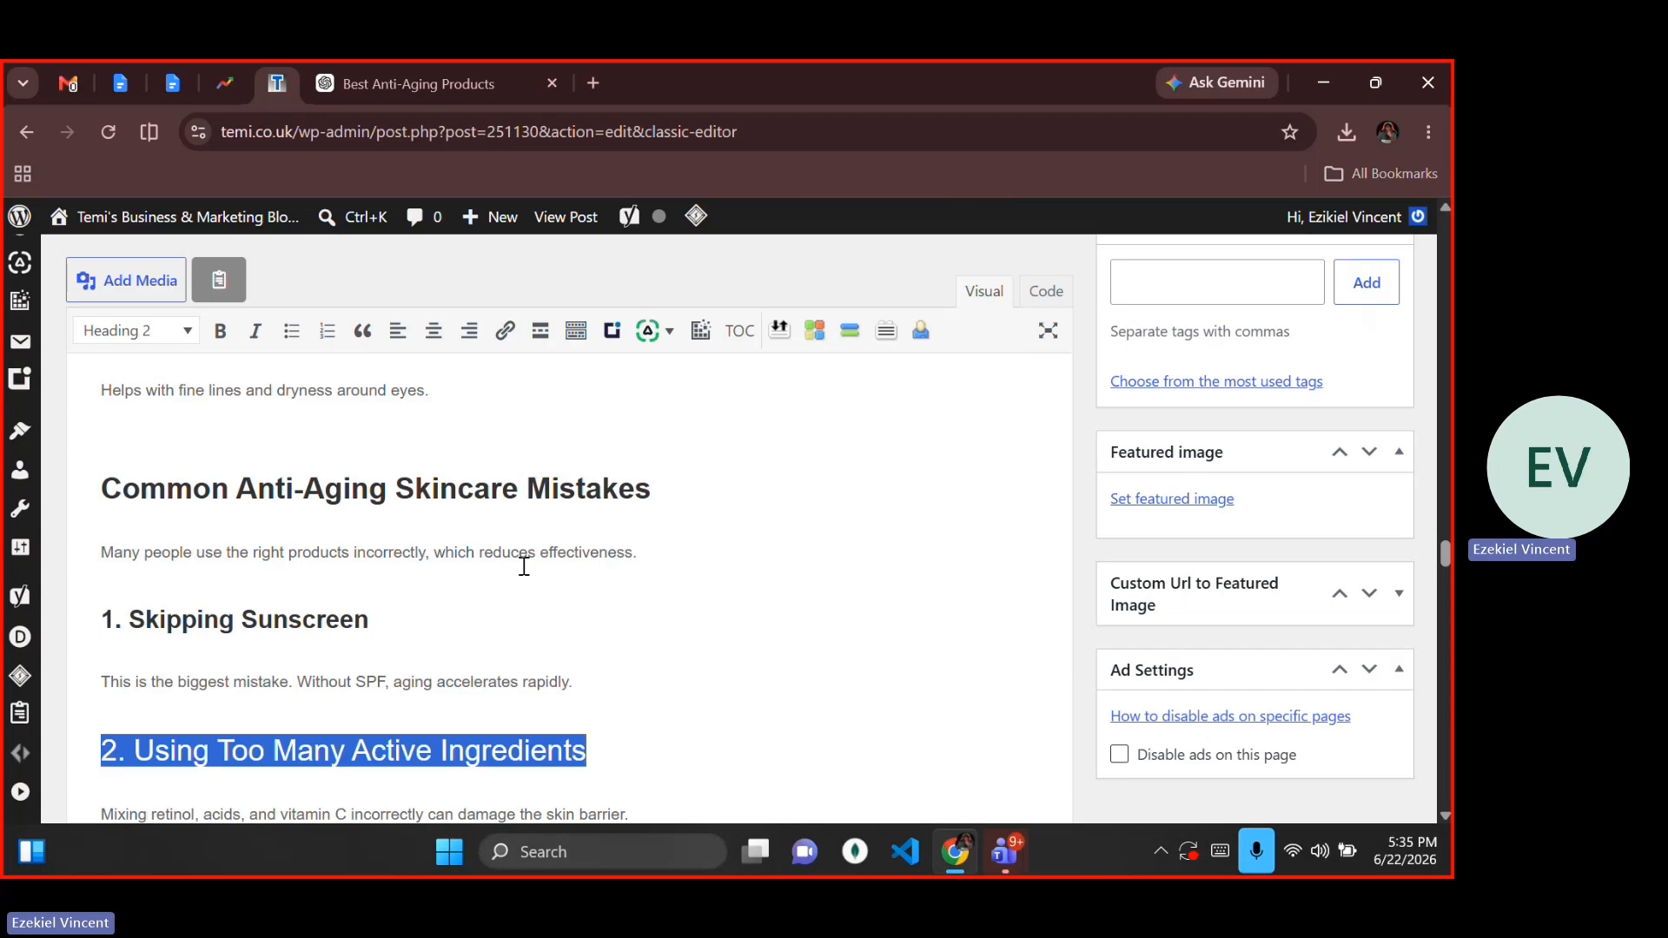
key(alt+shift+3)
key(ctrl+b)
Step: Format the "3. Expecting Instant Results" heading as a bold Heading 3
key(Down)
key(Down)
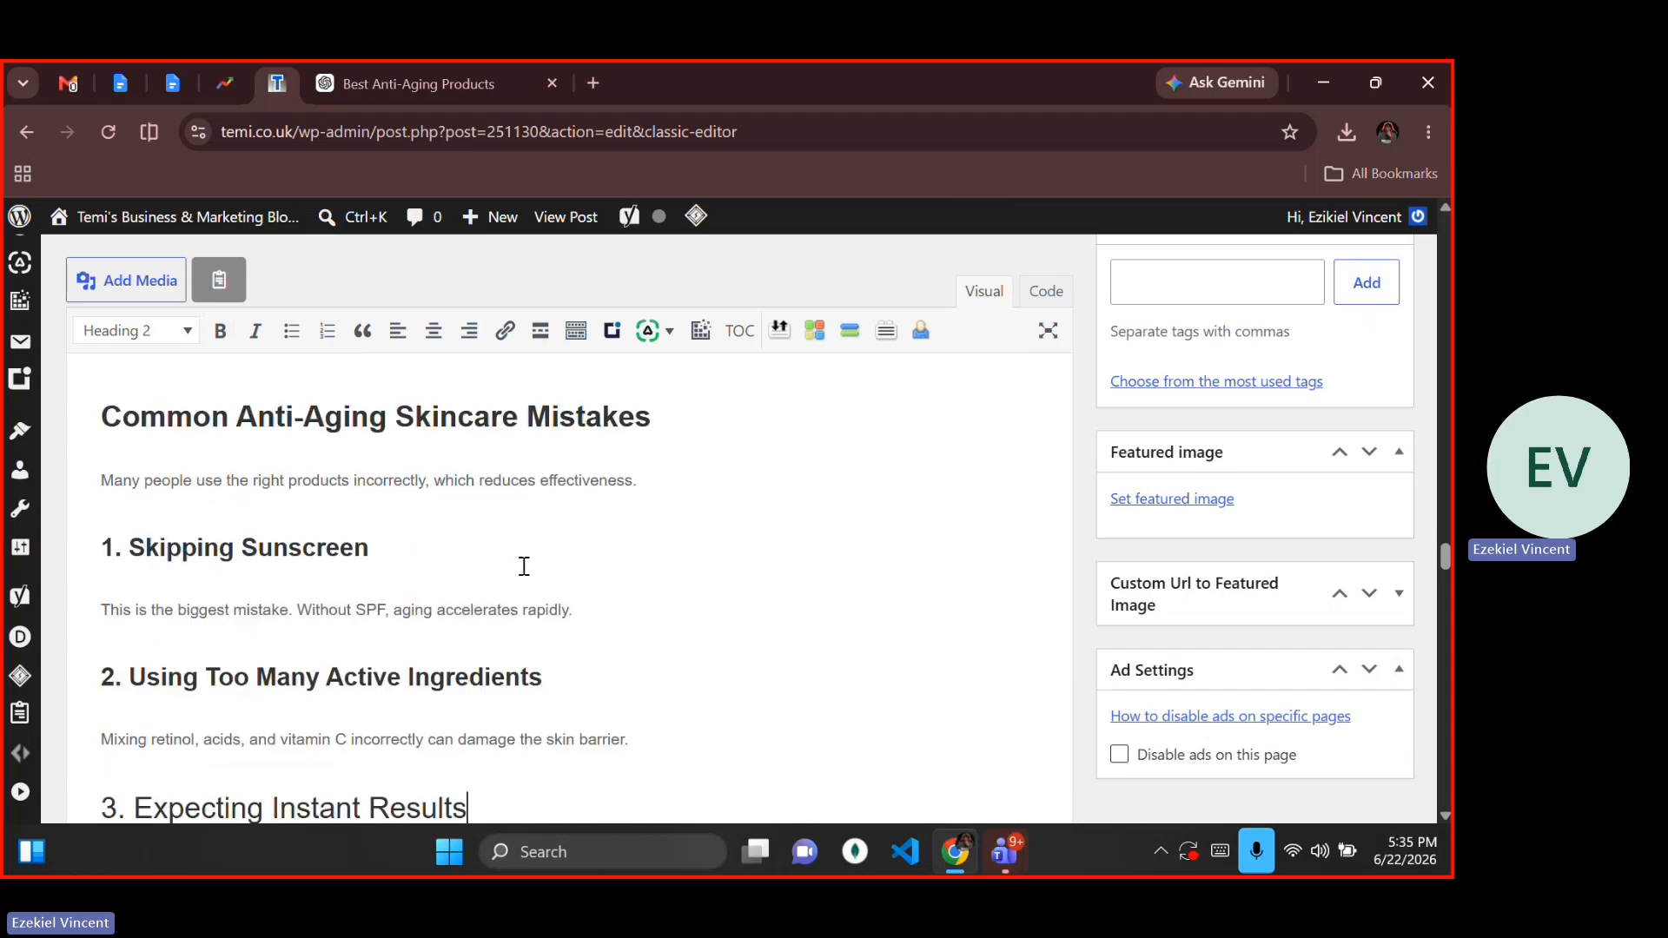
key(shift+Up)
key(shift+Right)
key(shift+Right)
key(shift+Right)
key(shift+Right)
key(shift+Right)
key(shift+Right)
key(shift+Right)
key(shift+Right)
key(shift+Right)
key(shift+Right)
key(shift+Right)
key(shift+Right)
key(shift+Right)
key(shift+Right)
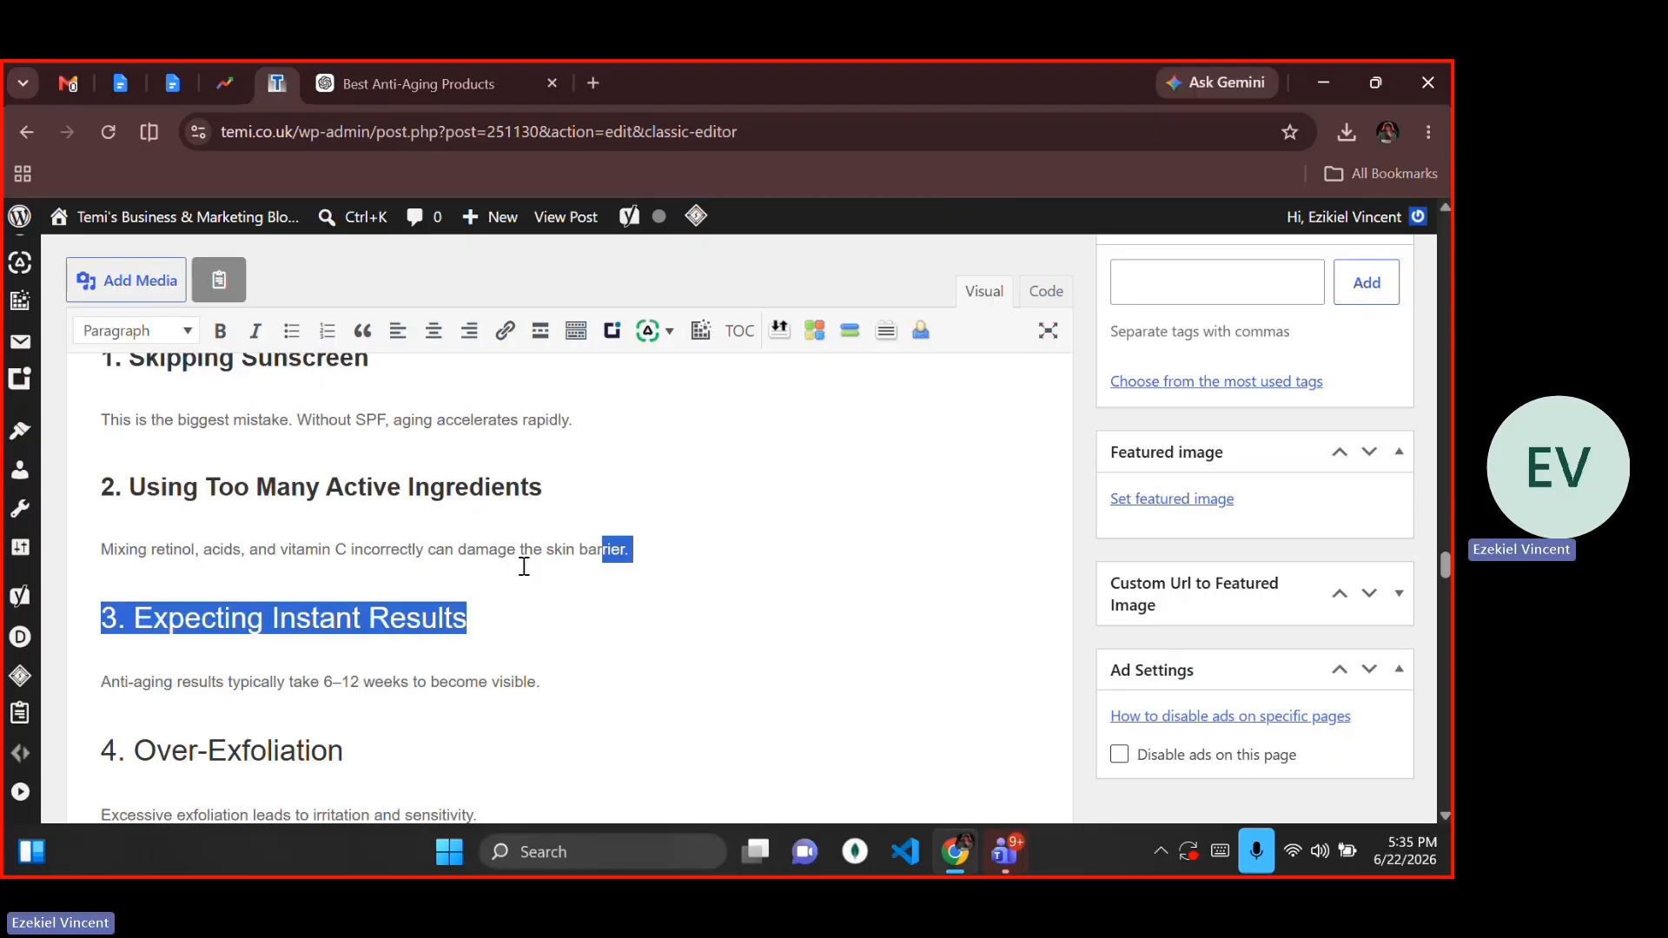
key(alt+shift+3)
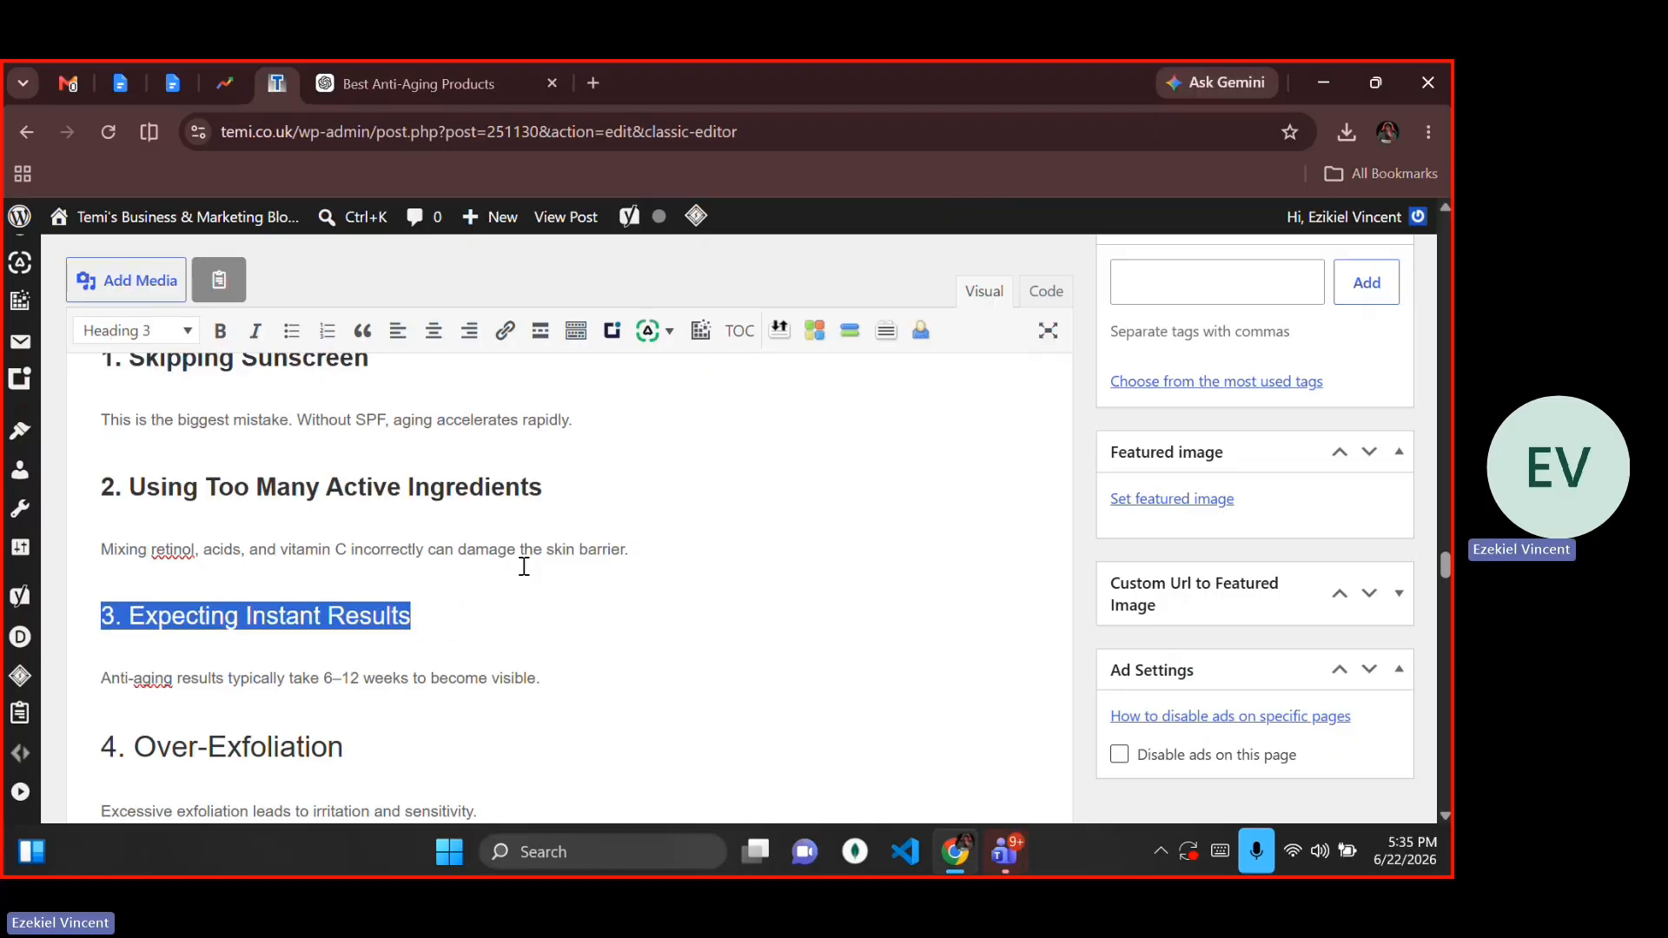
key(ctrl+b)
Step: Try to change the "4. Over-Exfoliation" heading to Heading 3 and undo the change
key(Down)
key(Down)
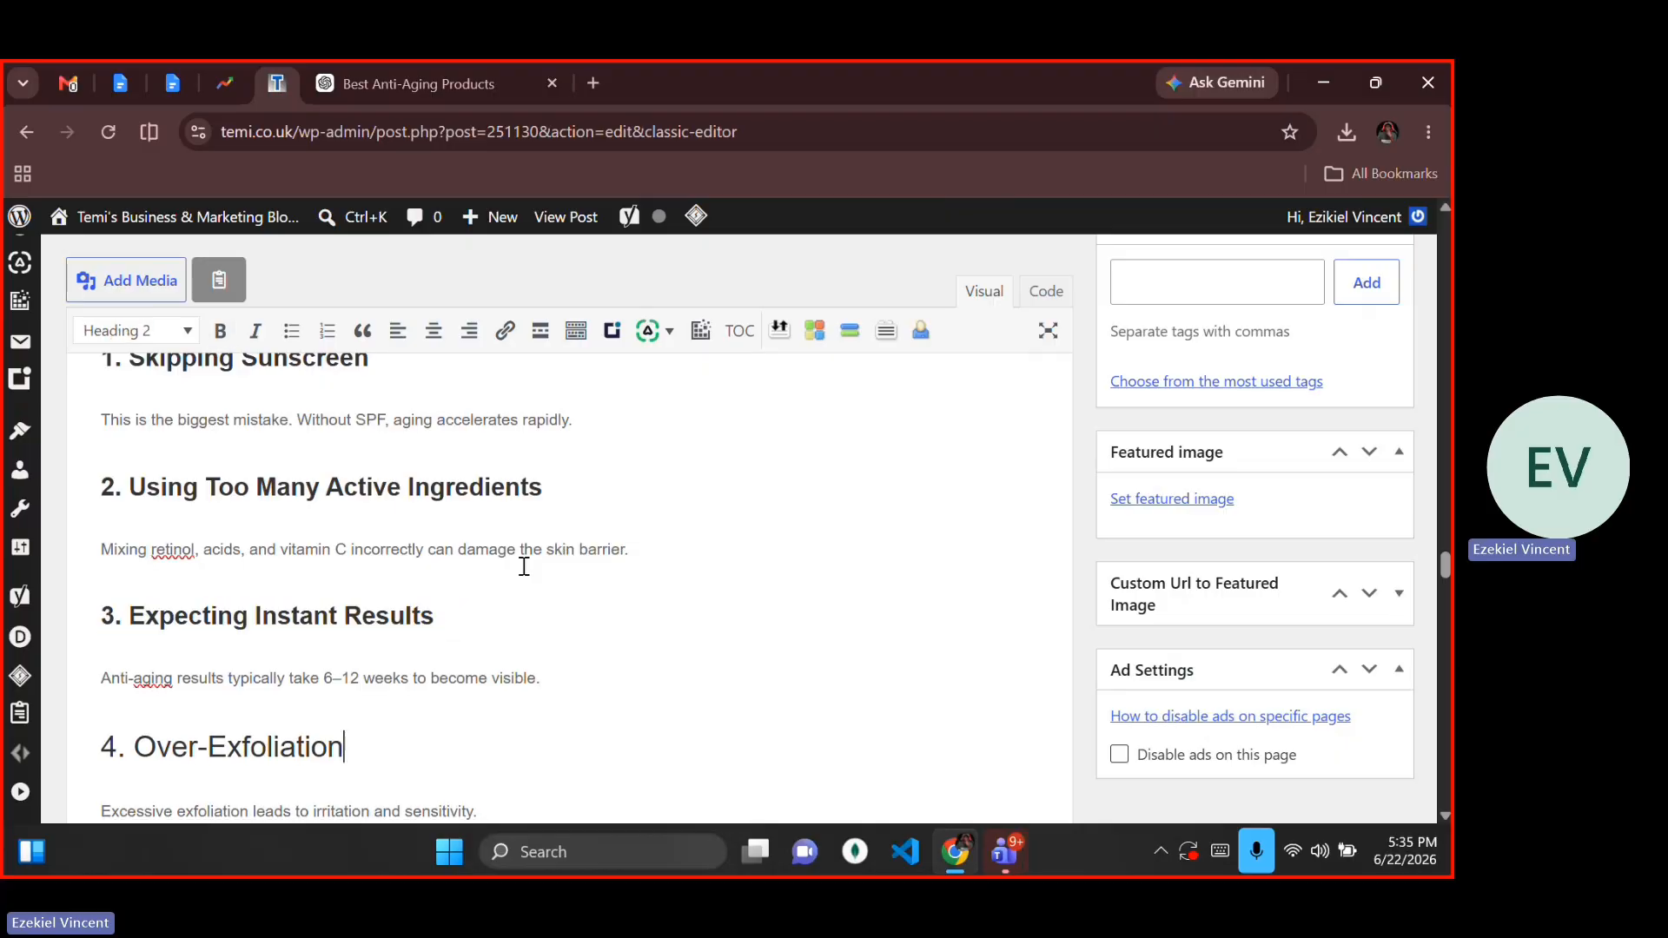
key(shift+Up)
key(shift+Right)
key(shift+Right)
key(shift+Right)
key(shift+Right)
key(shift+Right)
key(shift+Right)
key(shift+Right)
key(shift+Right)
key(shift+Right)
key(shift+Right)
key(shift+Right)
key(shift+Right)
key(shift+Right)
key(shift+Right)
key(shift+Right)
key(shift+Right)
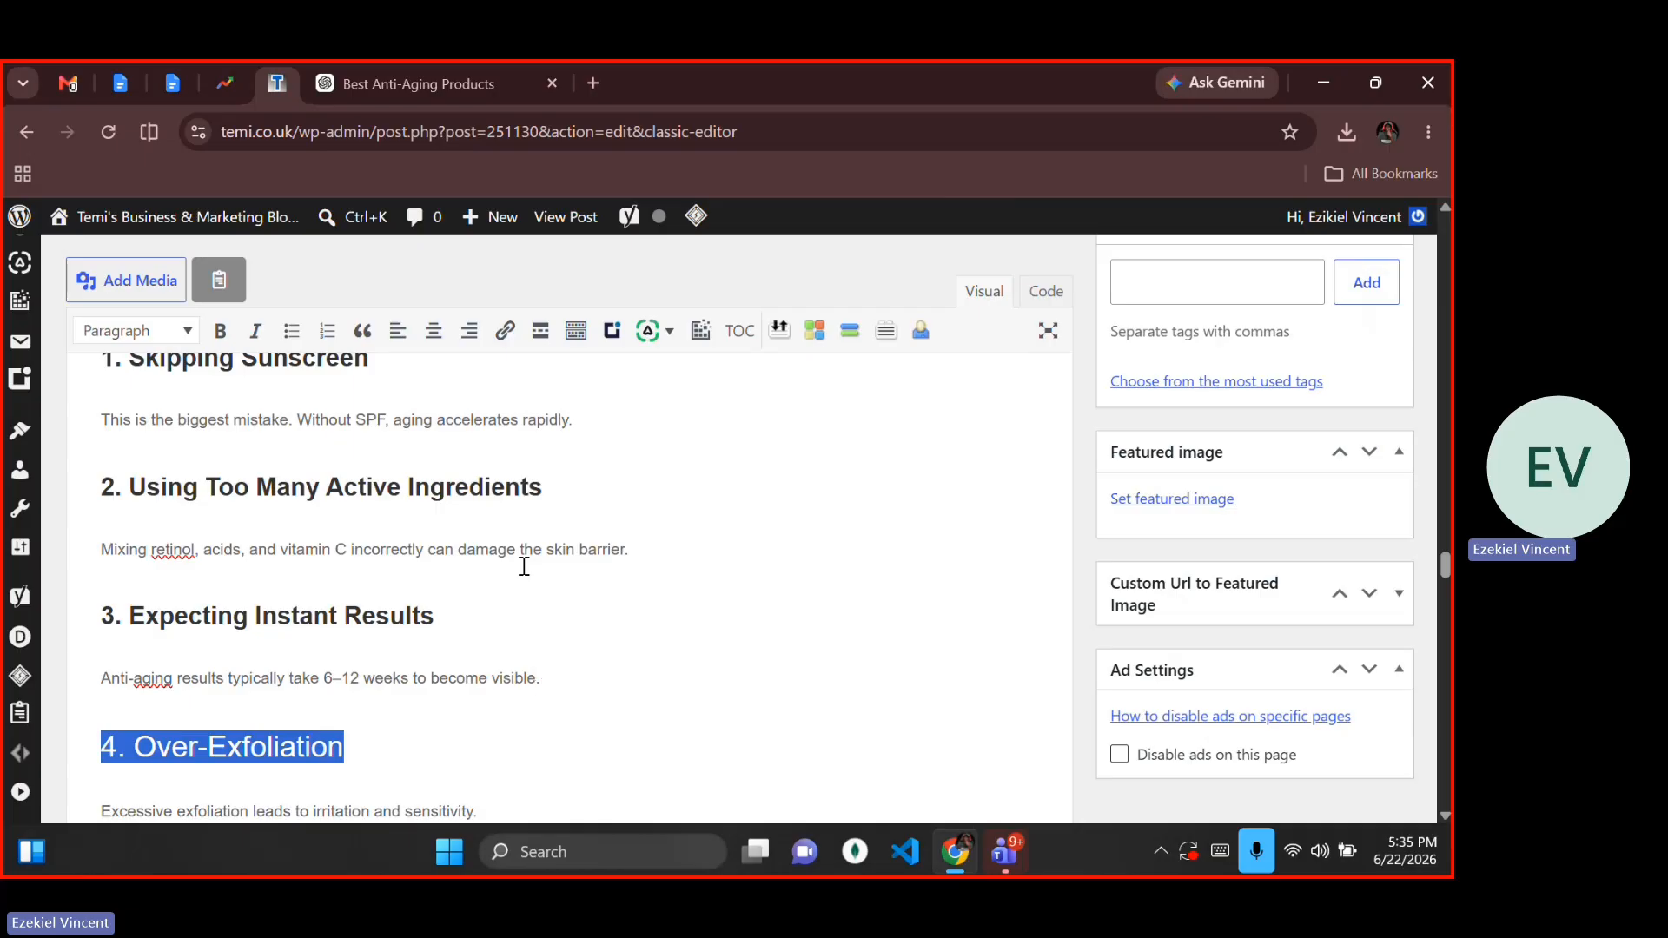
key(alt+shift+3)
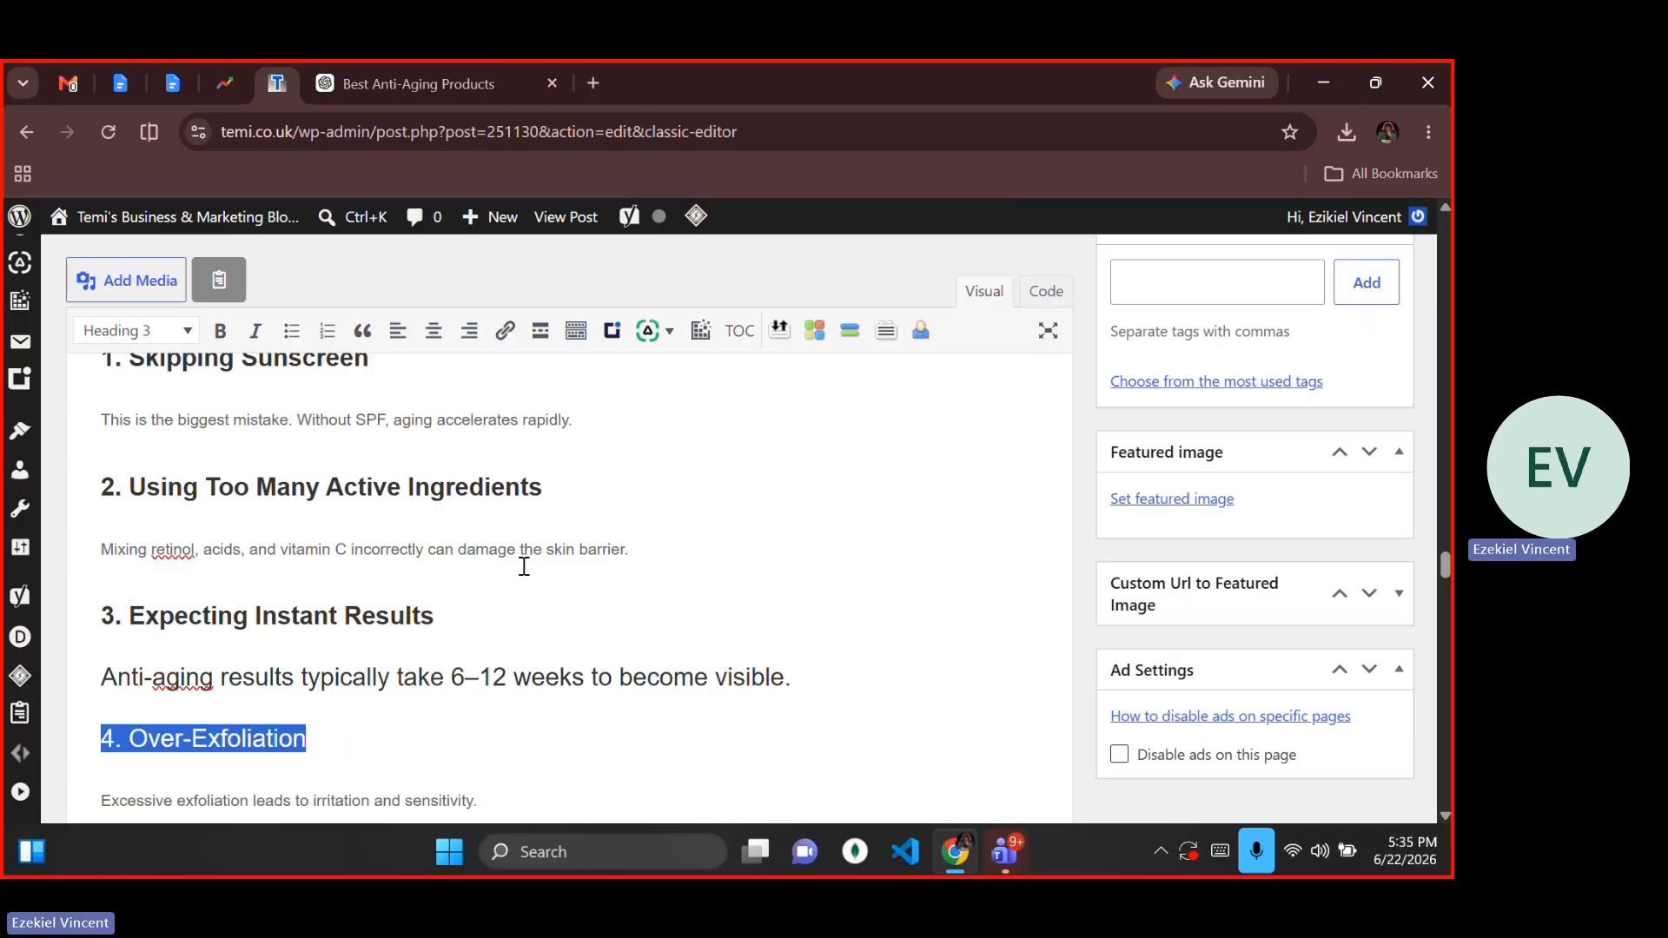
key(ctrl+z)
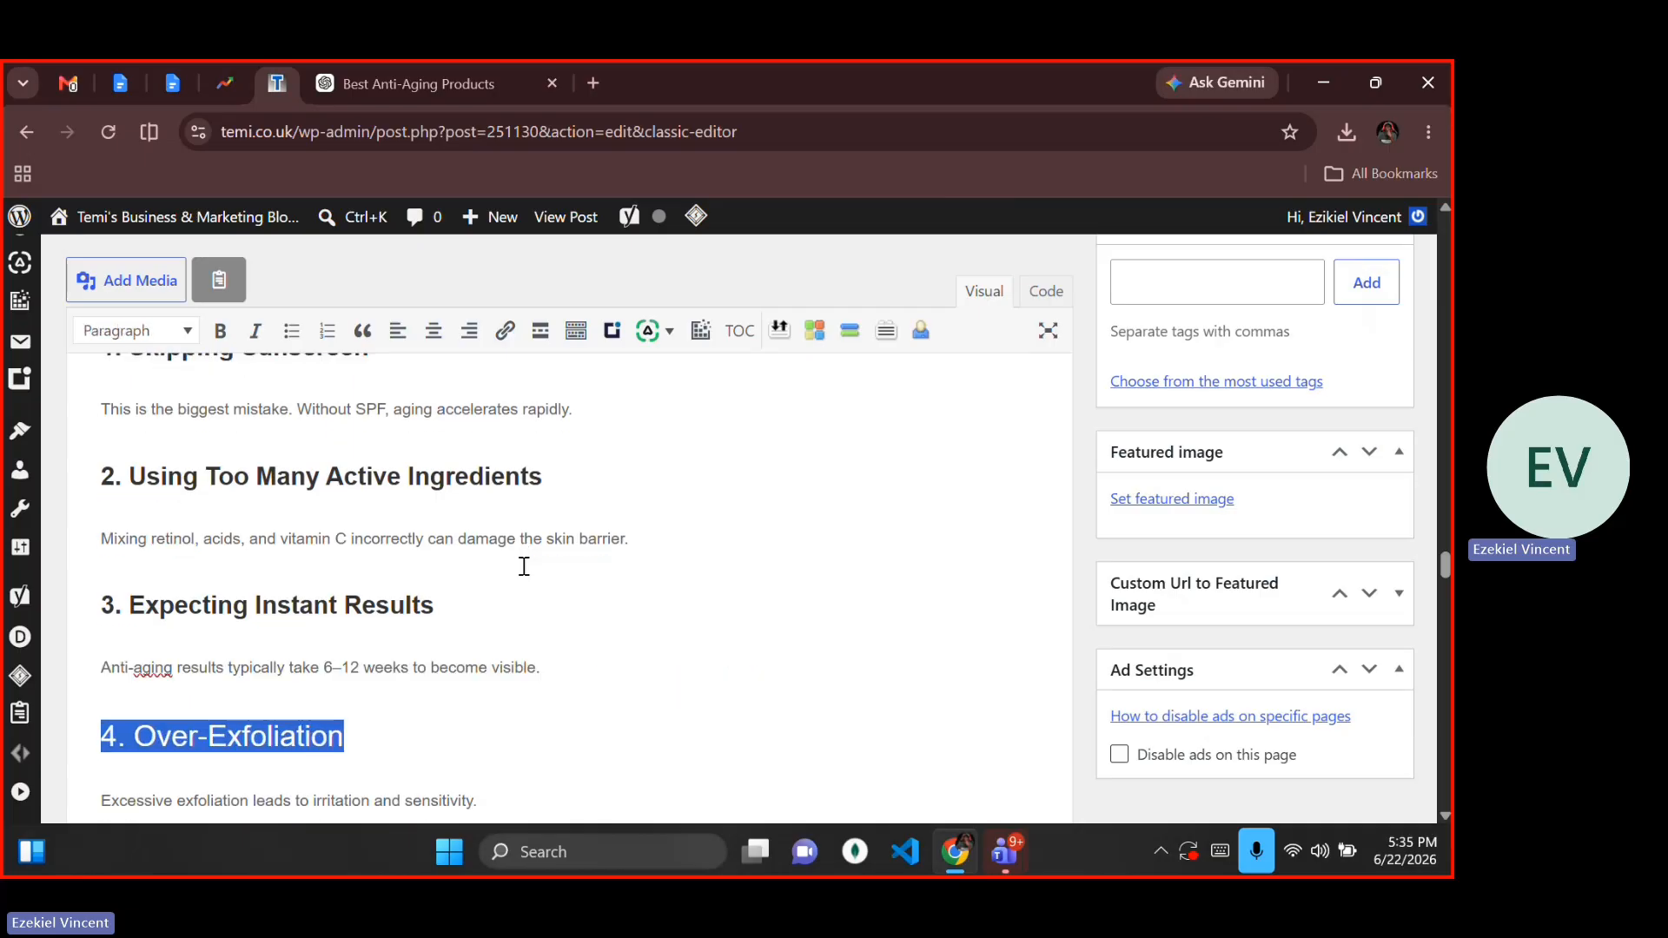
key(alt+shift+3)
key(ctrl+z)
Step: Format the "4. Over-Exfoliation" heading as a bold Heading 3
key(Right)
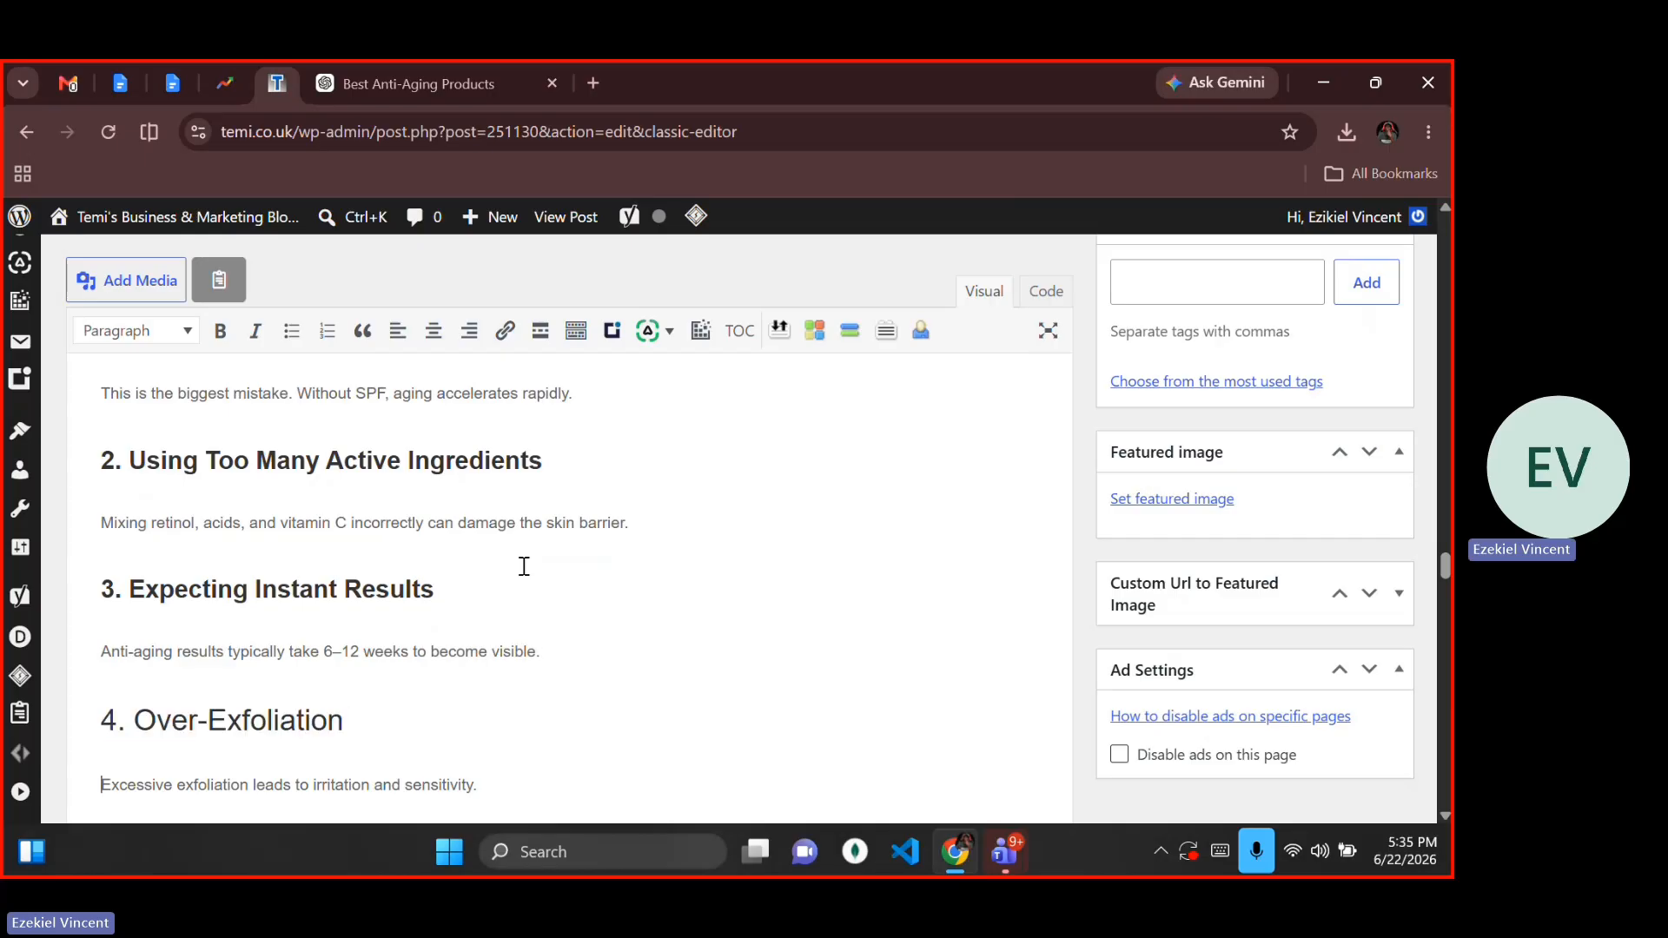
key(Left)
key(Left)
key(Left)
key(Left)
key(Left)
key(Left)
key(Left)
key(Left)
key(Left)
key(Left)
key(Left)
key(Left)
key(Left)
key(Left)
key(Left)
key(Left)
key(Left)
key(Left)
key(Left)
key(Left)
key(shift+Right)
key(shift+Right)
key(shift+Right)
key(shift+Right)
key(shift+Right)
key(shift+Right)
key(shift+Right)
key(shift+Right)
key(shift+Right)
key(shift+Right)
key(shift+Right)
key(shift+Right)
key(shift+Right)
key(shift+Right)
key(shift+Right)
key(shift+Right)
key(shift+Right)
key(shift+Right)
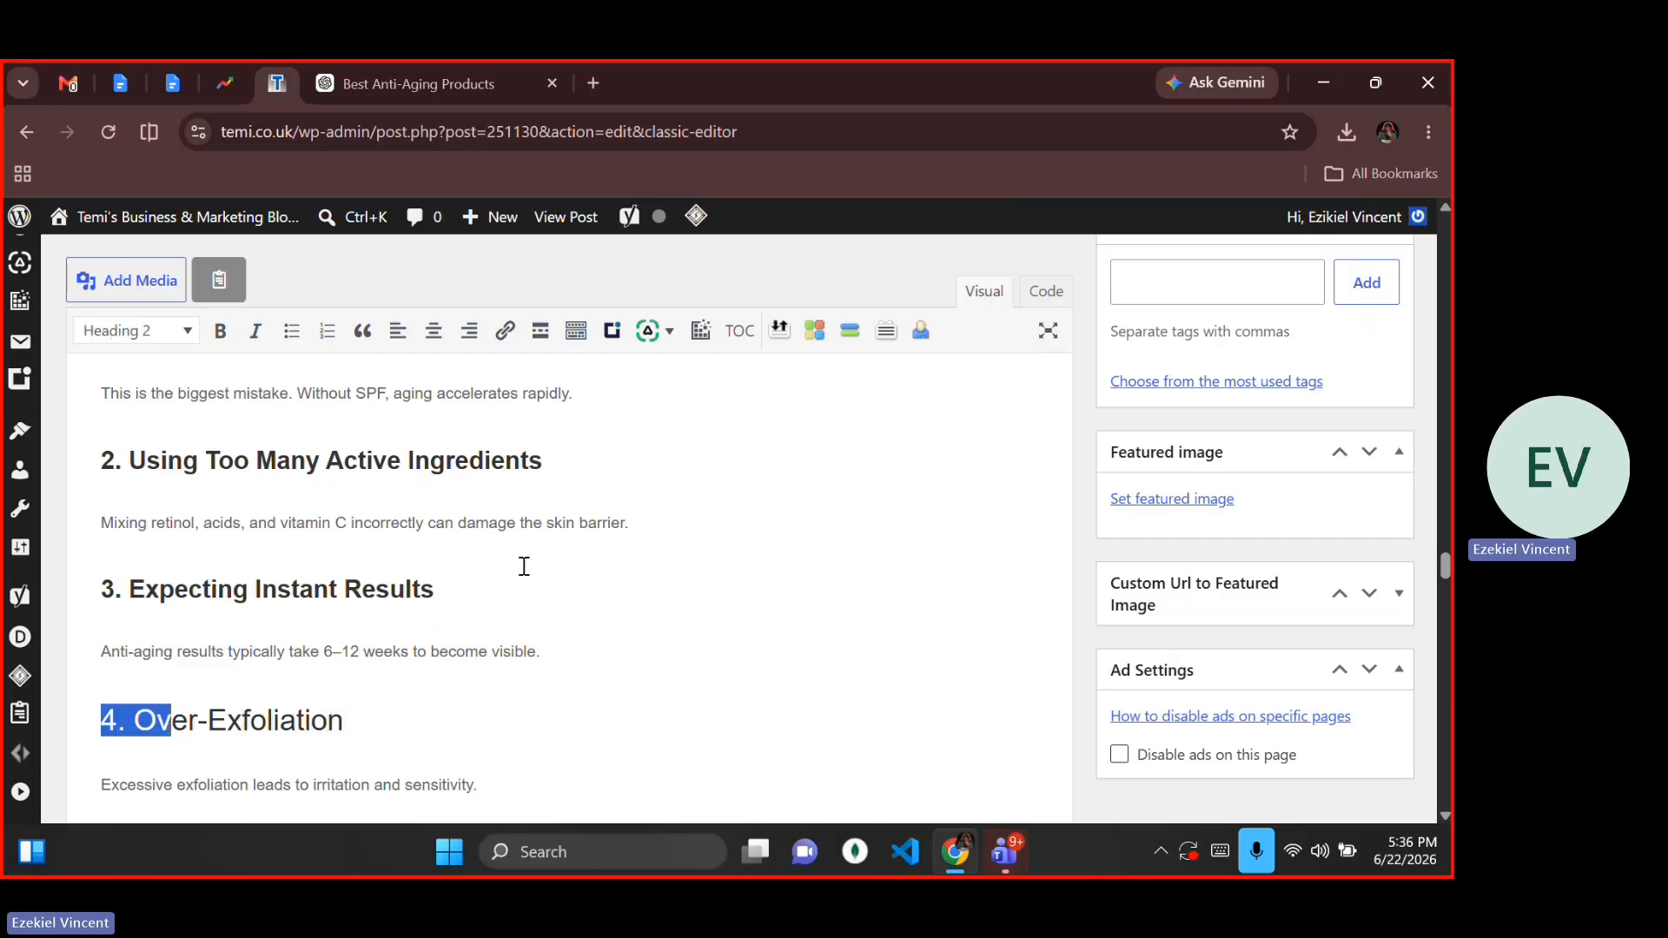
key(shift+Right)
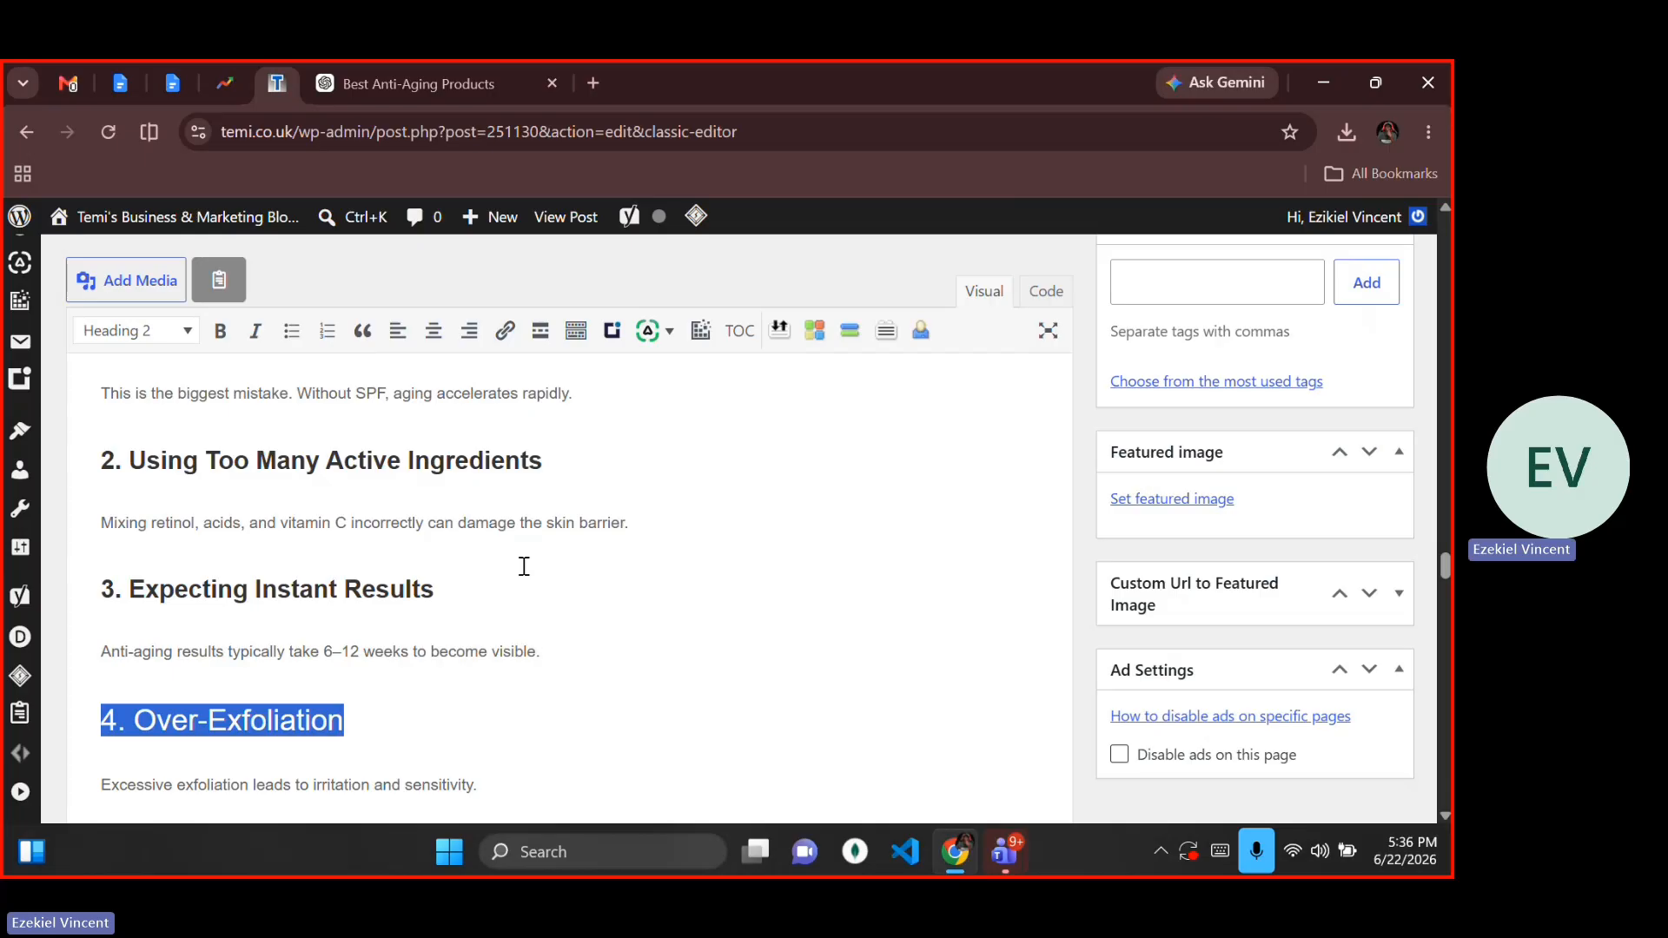
key(alt+shift+3)
Step: Format the "5. Ignoring Skin Type" heading as a bold Heading 3
key(Down)
key(Down)
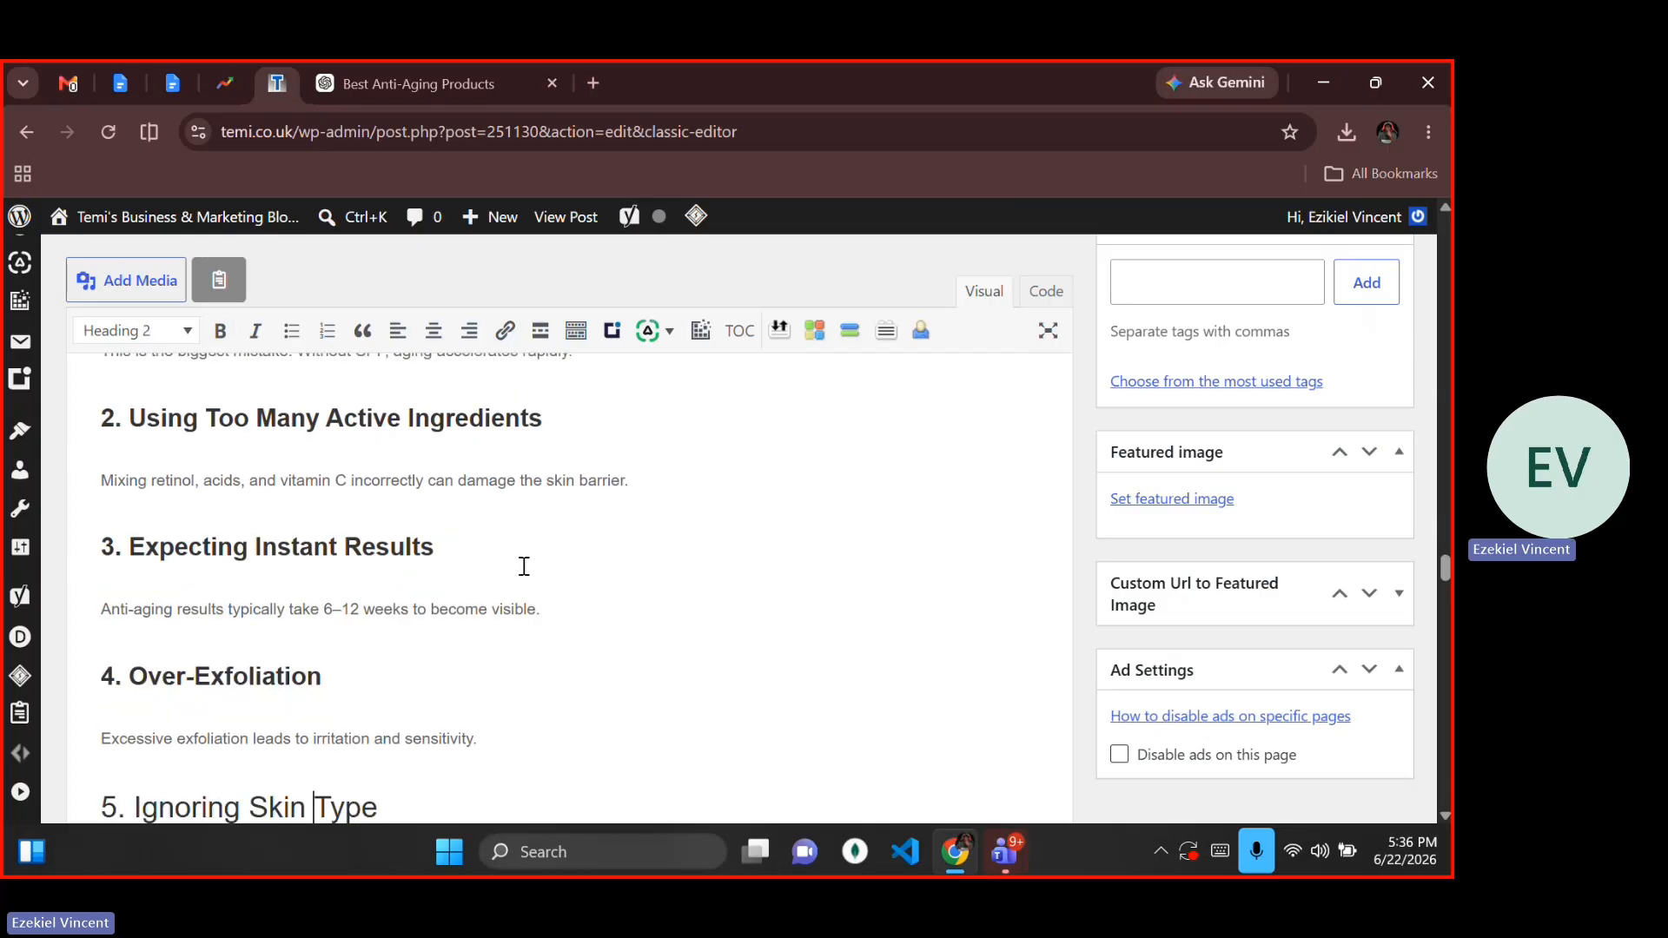
key(Right)
key(Right)
key(End)
key(shift+Up)
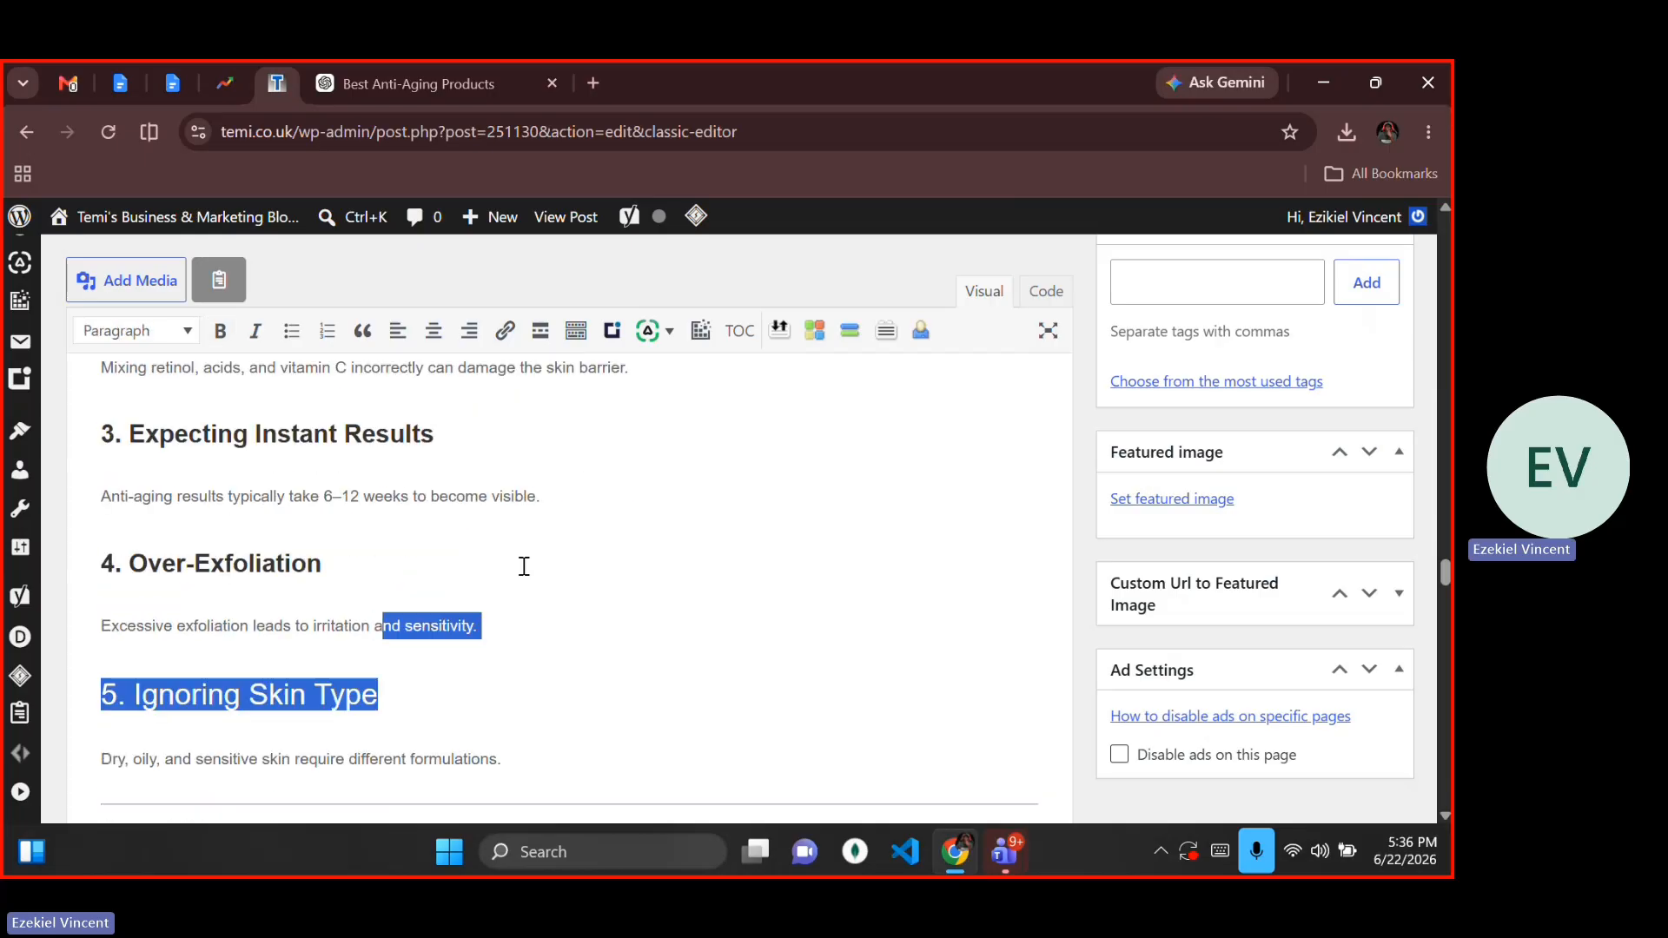
key(shift+Right)
key(shift+Right)
key(shift+Right)
key(shift+Right)
key(shift+Right)
key(shift+Right)
key(shift+Right)
key(shift+Right)
key(shift+Right)
key(shift+Right)
key(shift+Right)
key(shift+Right)
key(shift+Right)
key(shift+Right)
key(shift+Right)
key(shift+Right)
key(shift+Right)
key(shift+Right)
key(shift+Left)
key(shift+Left)
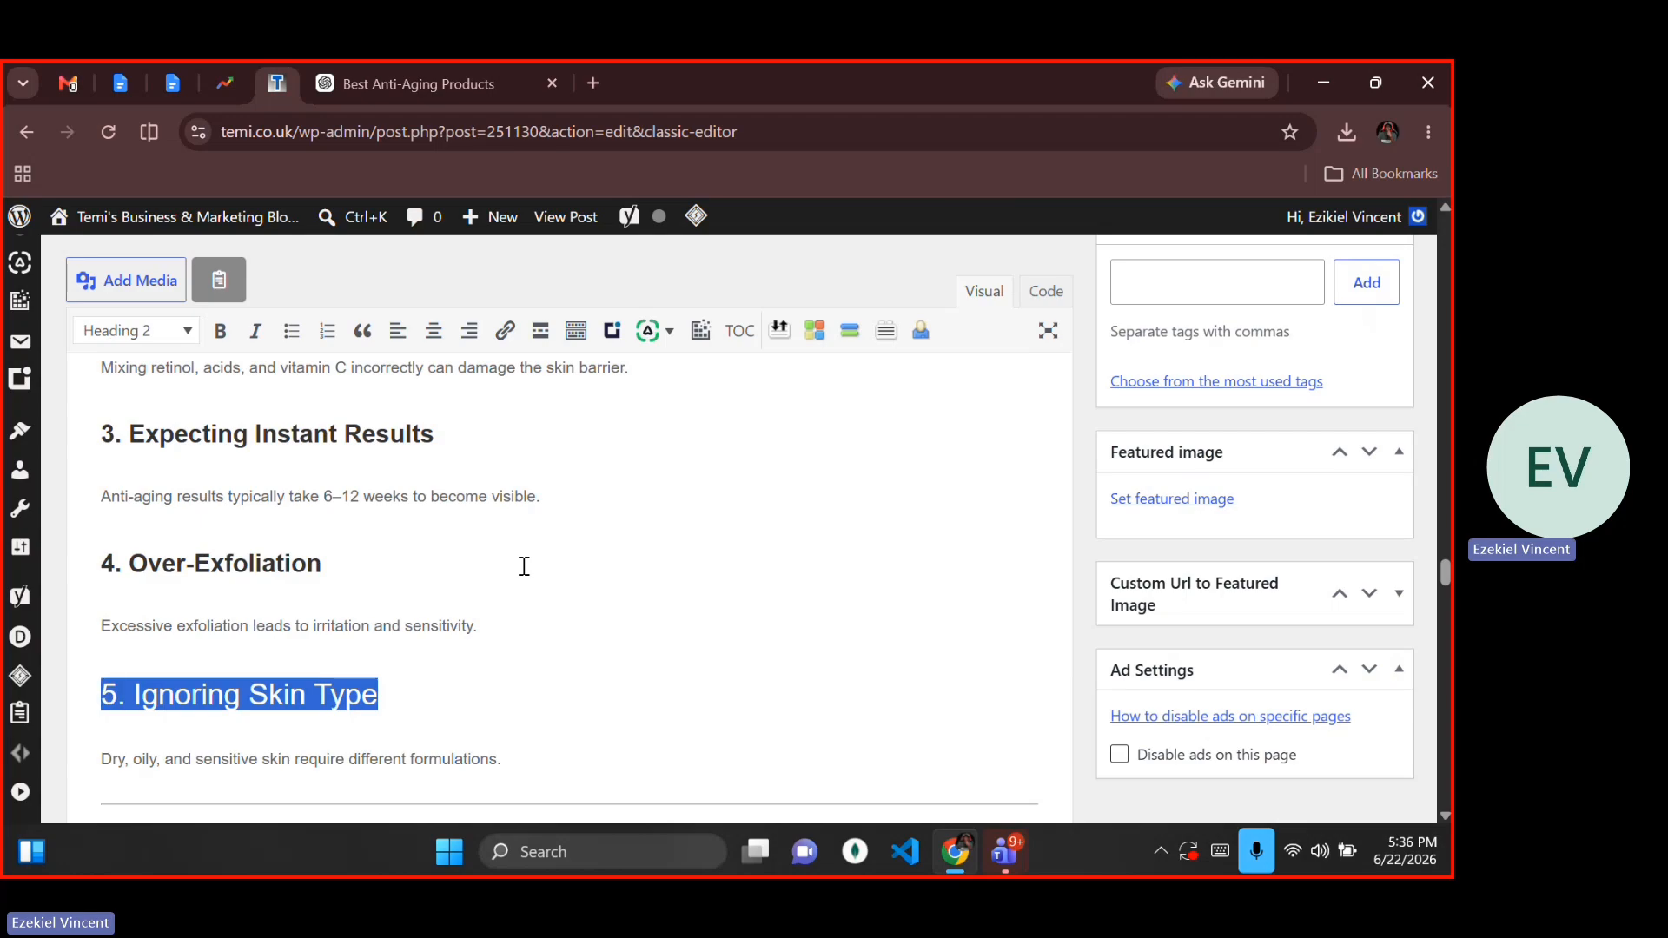
key(alt+shift+3)
key(ctrl+b)
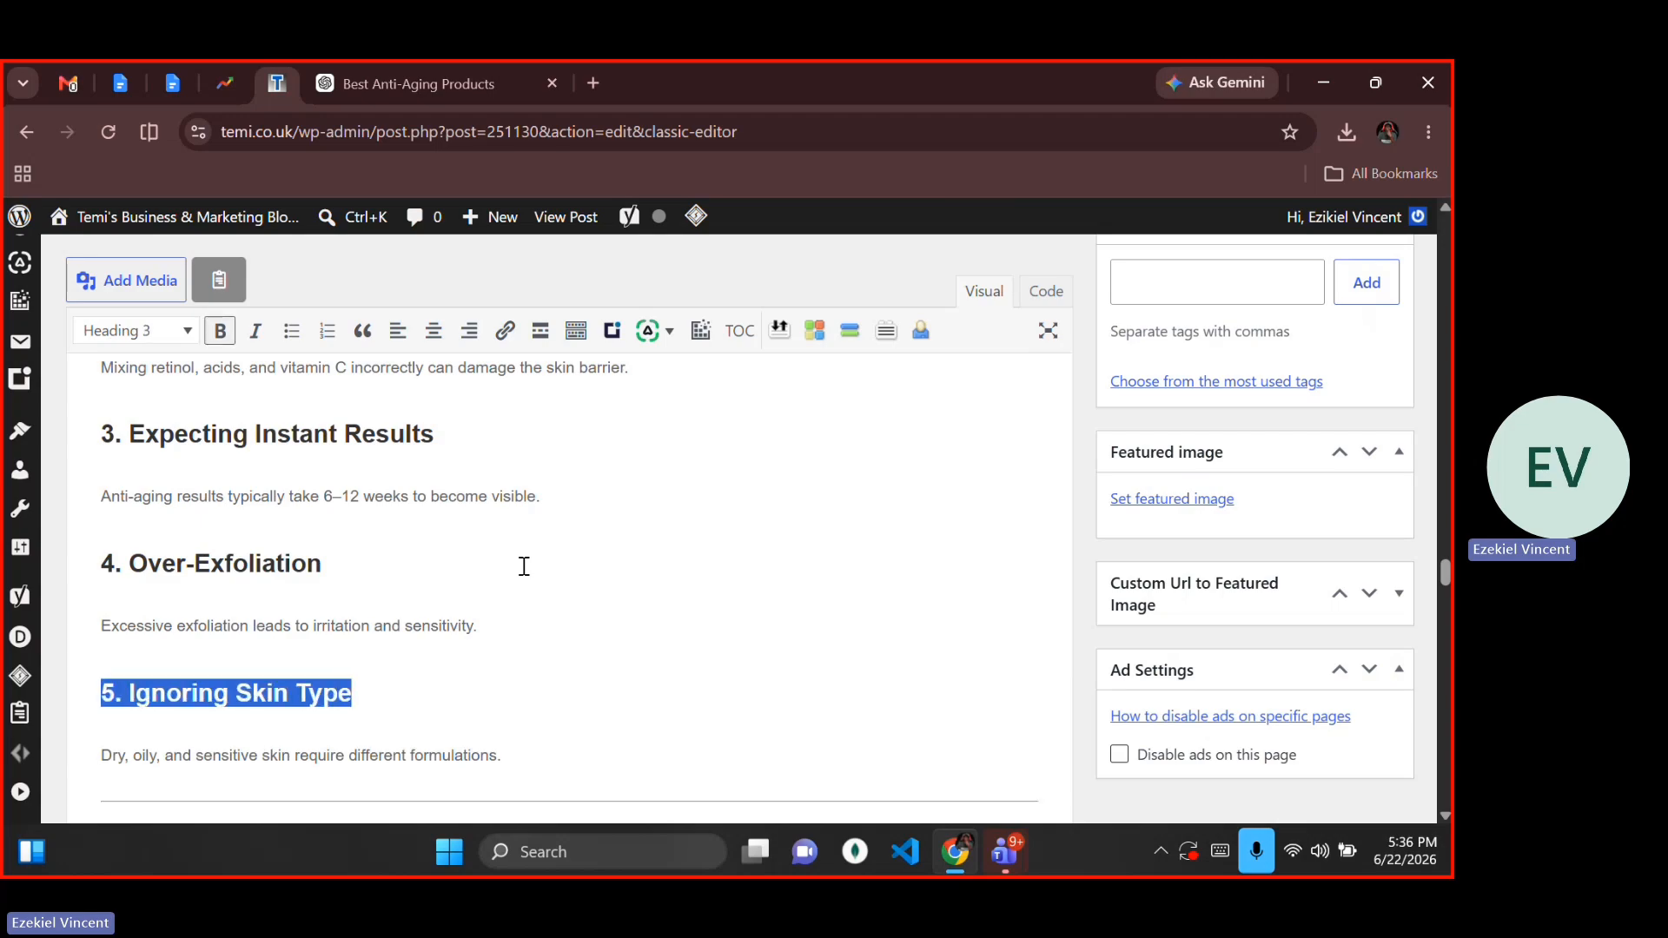
Step: Remove the horizontal line above "Retinol vs Bakuchiol: Which Is Better?" and format that heading as a bold Heading 2
key(Down)
key(Down)
key(Up)
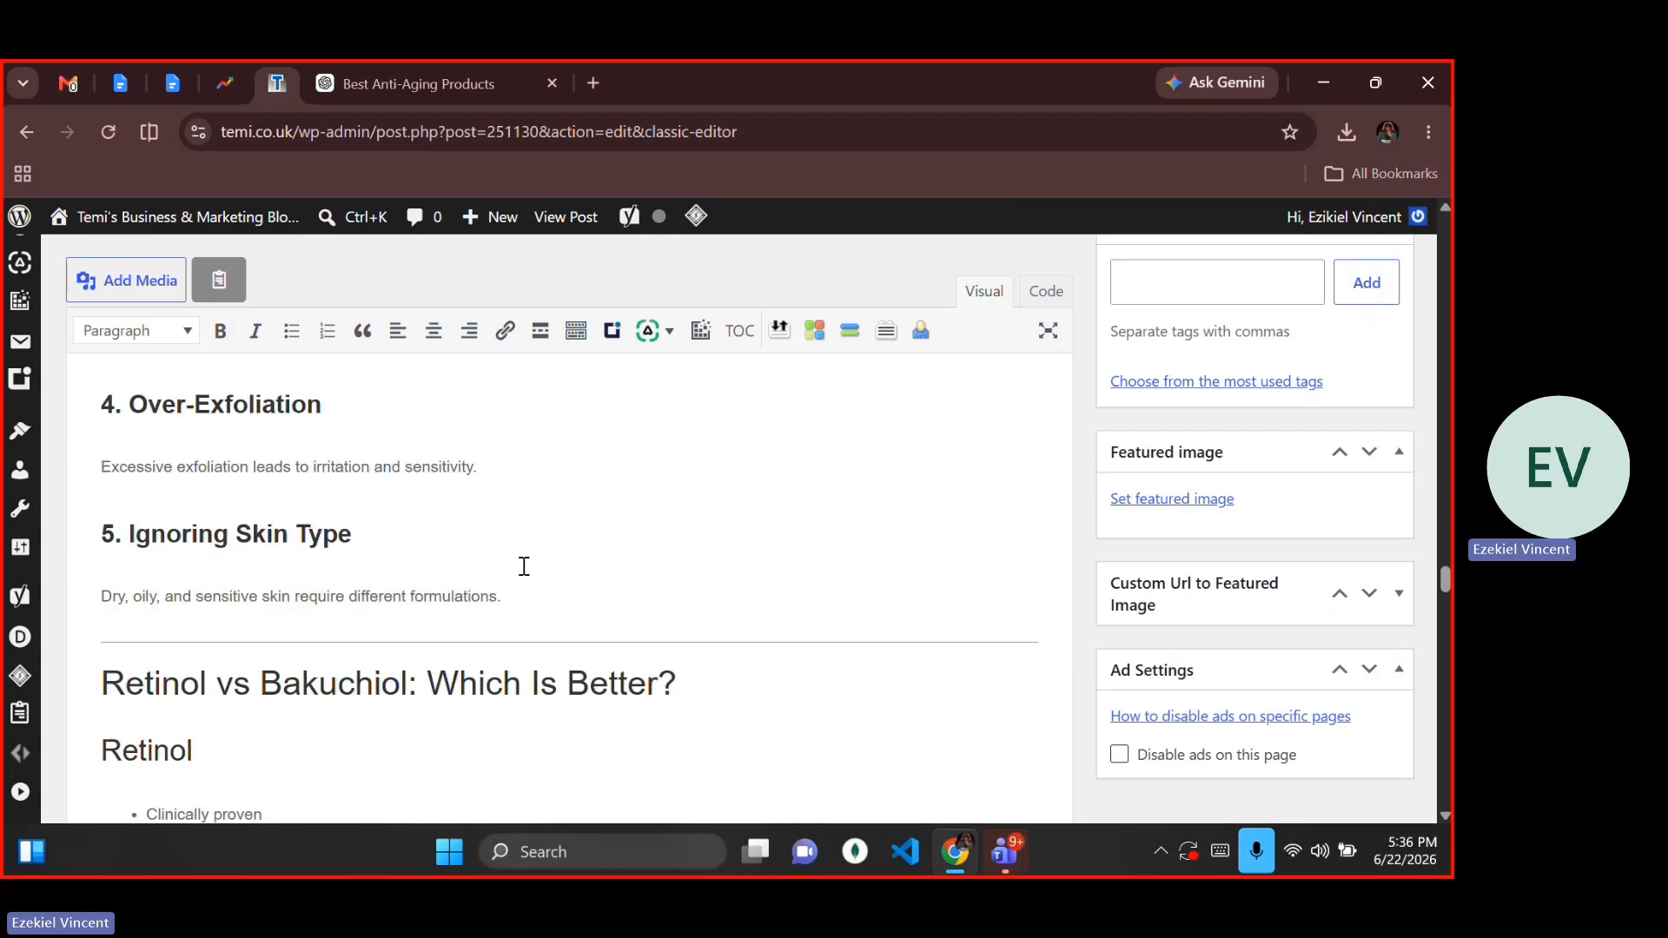
key(BackSpace)
key(shift+End)
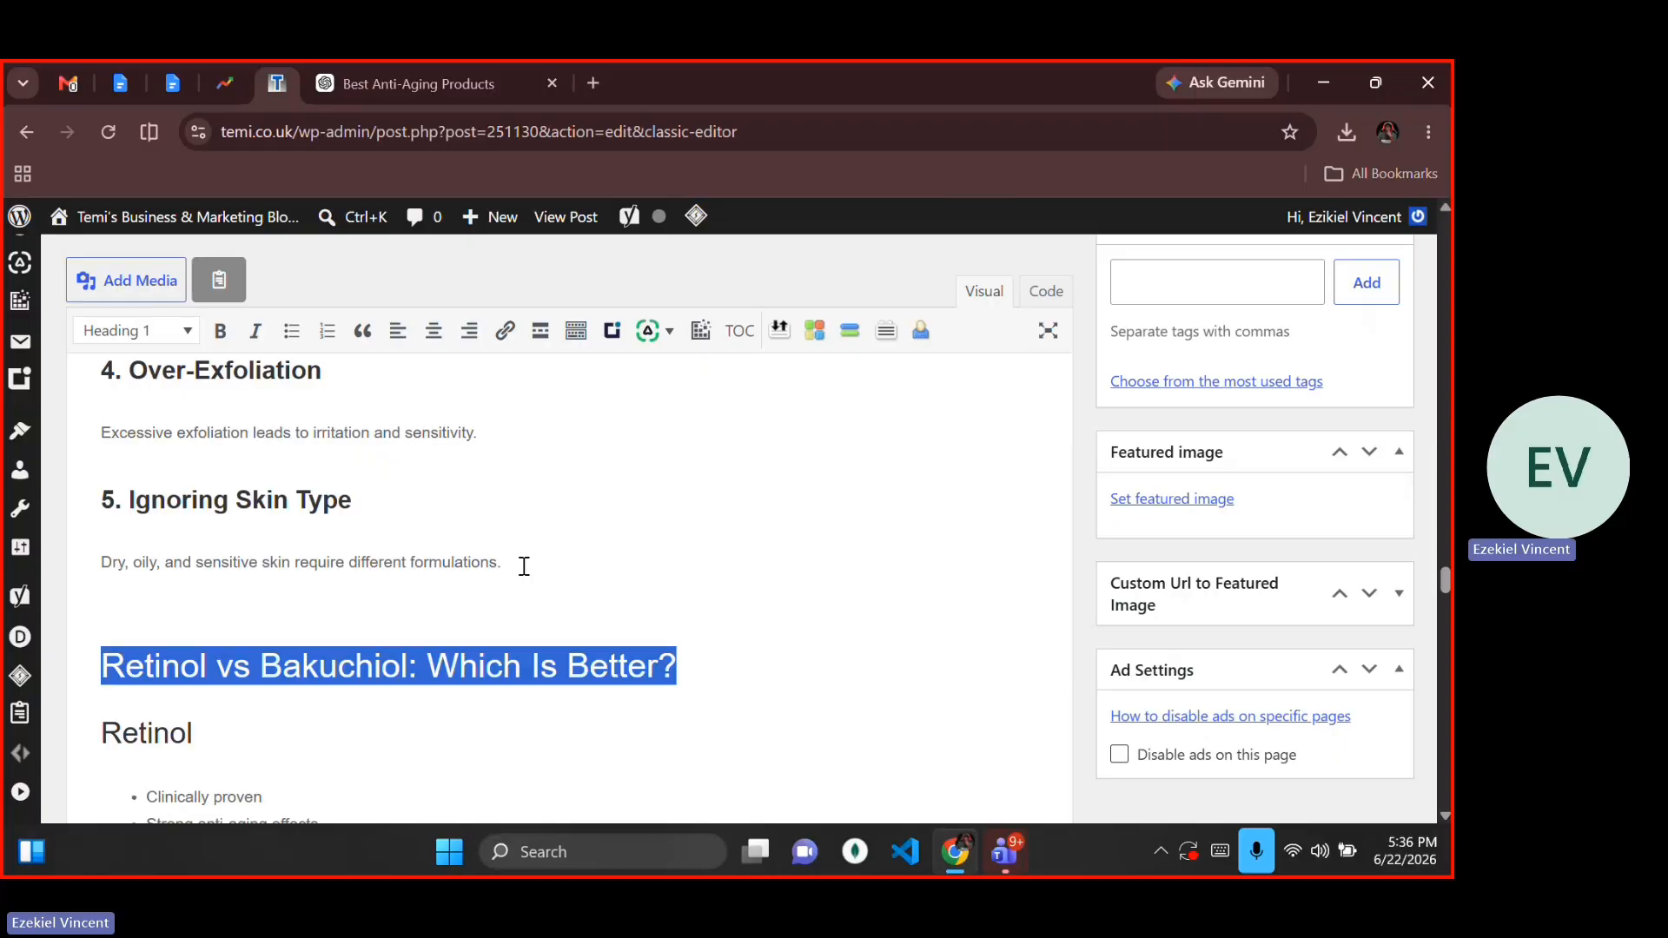
key(ctrl+b)
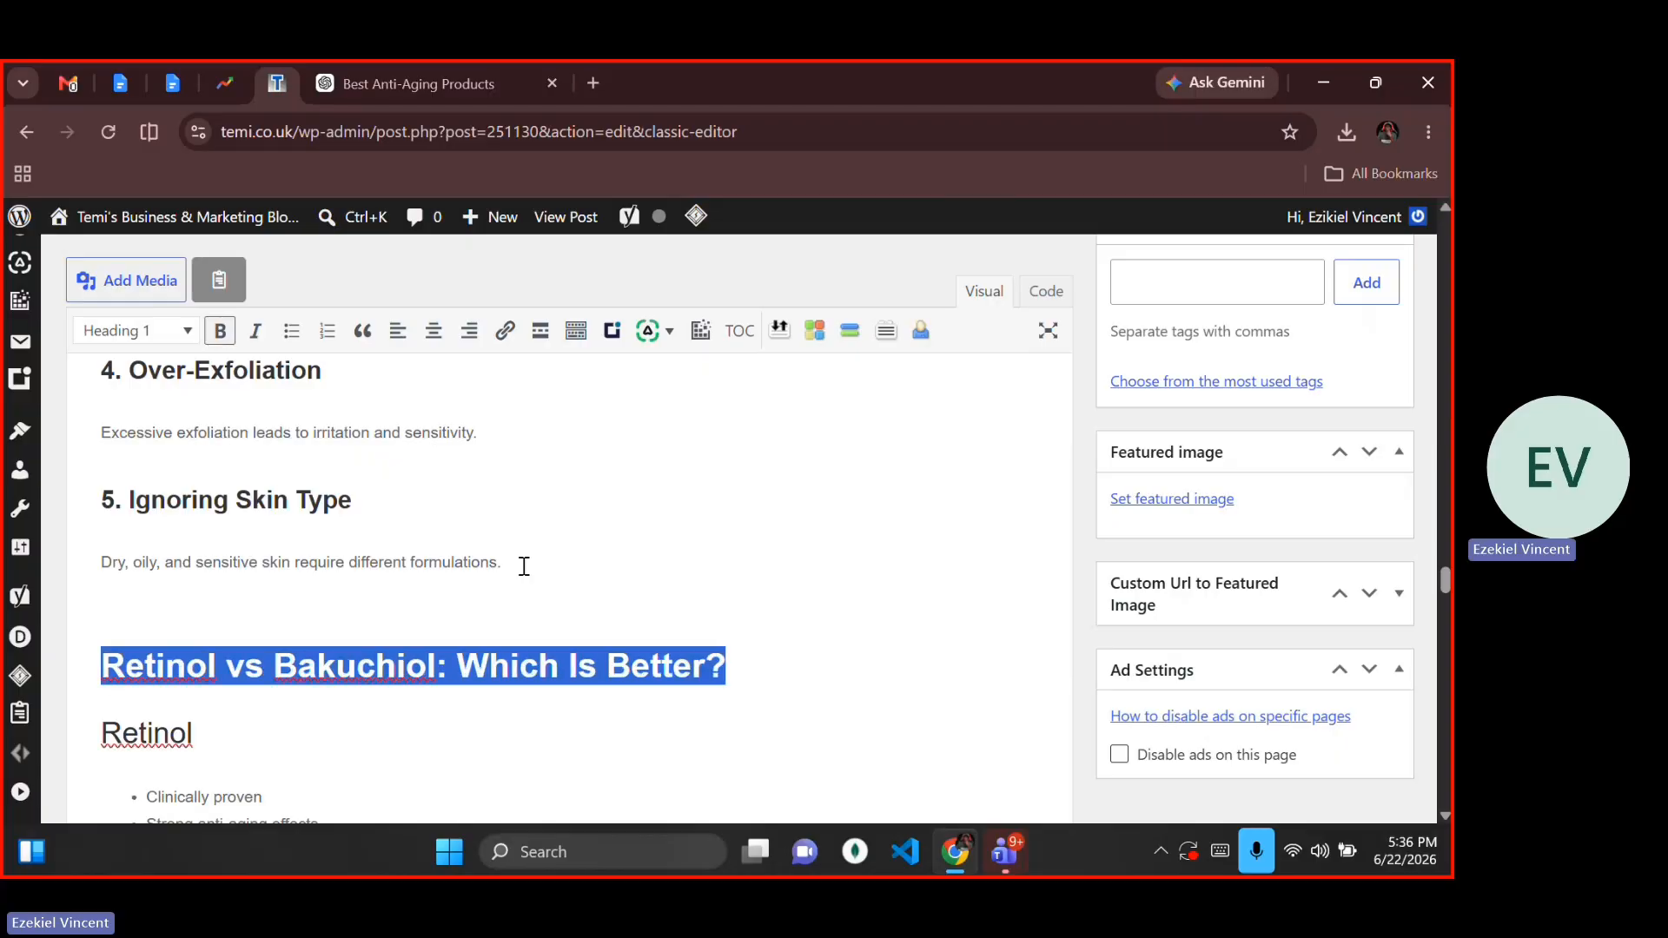
key(alt+shift+2)
Step: Format the "Retinol" subheading under the Retinol vs Bakuchiol section as a bold Heading 3
key(Down)
key(shift+Home)
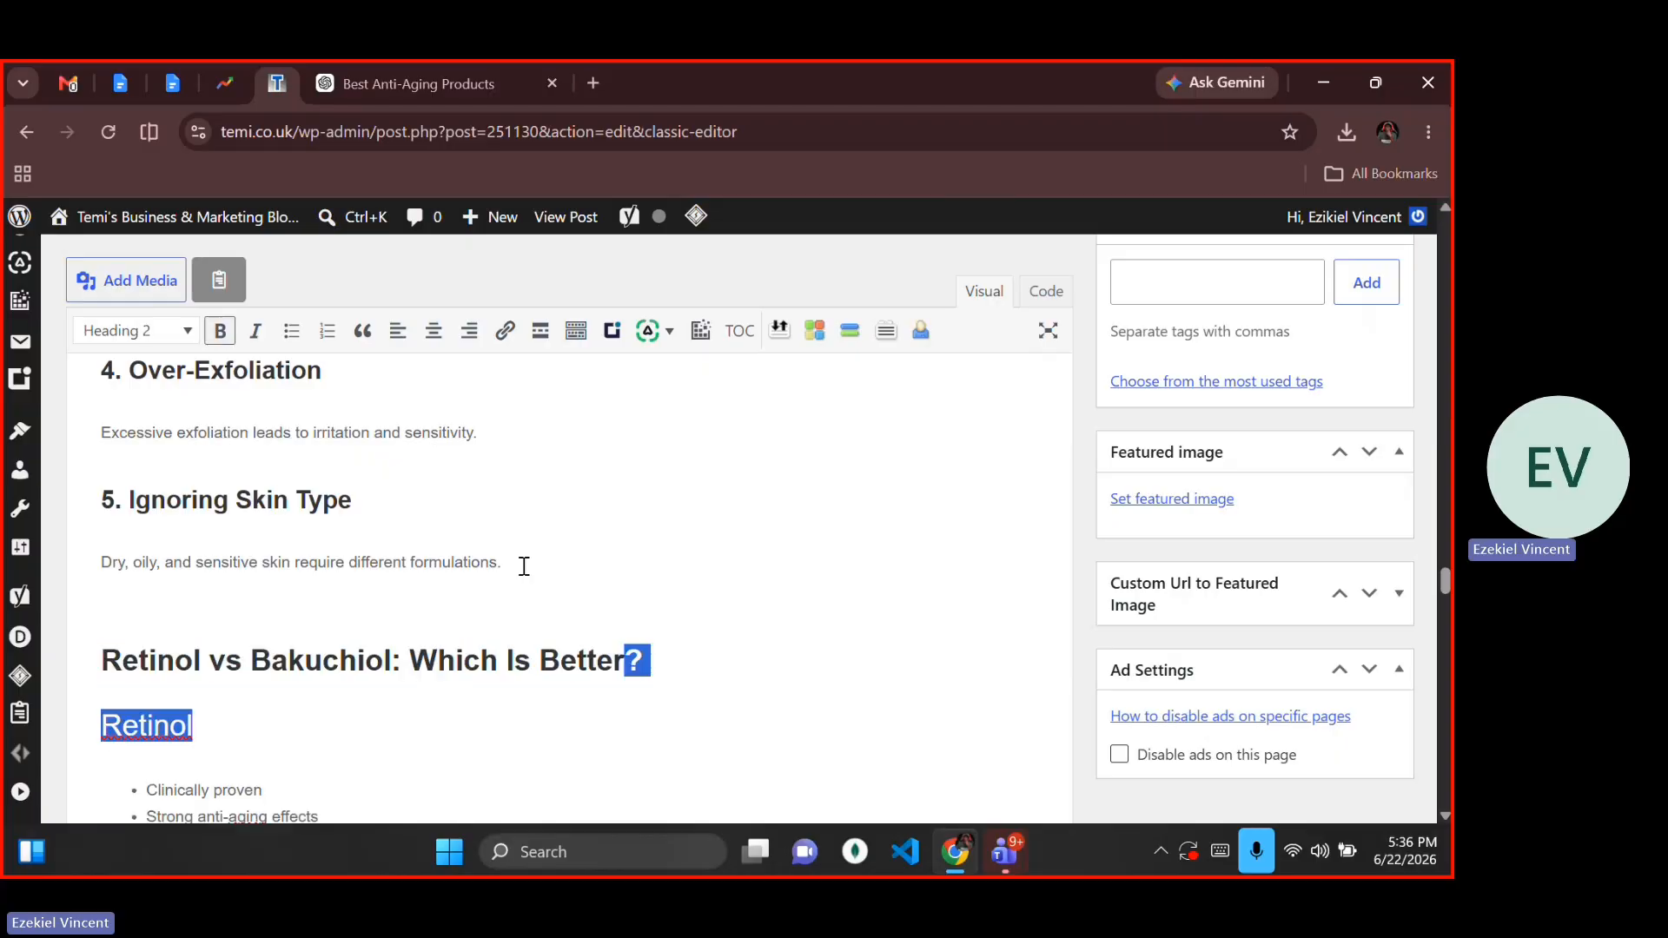
key(ctrl+b)
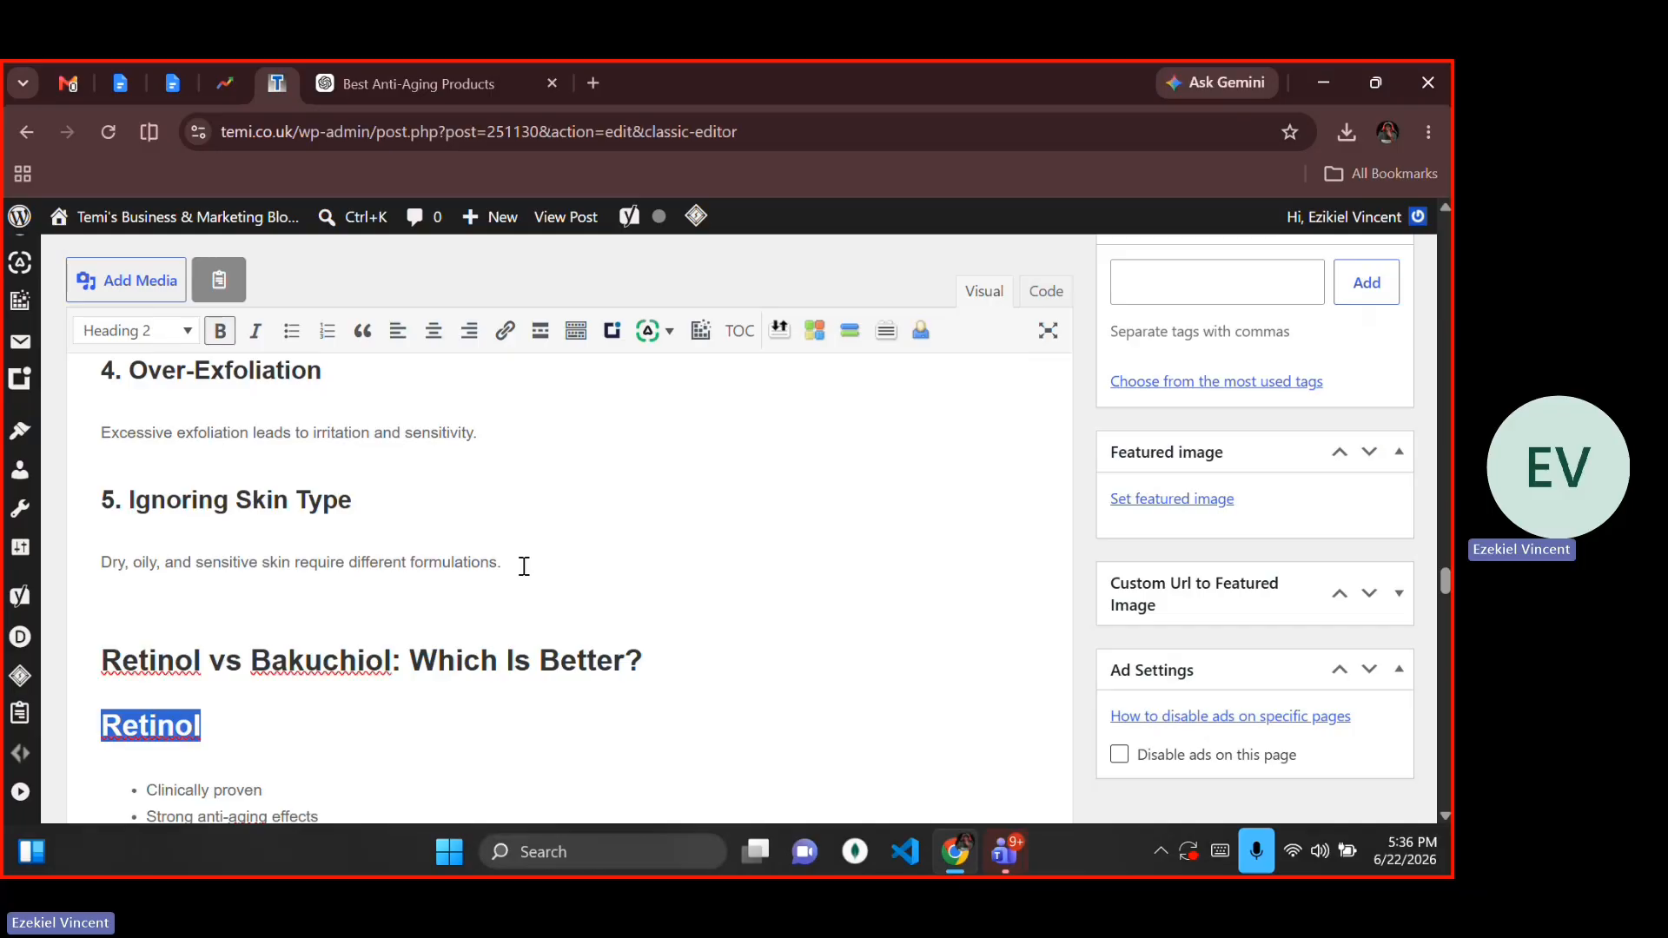
scroll(524, 565, down, 1)
key(Right)
key(shift+Left)
key(shift+Left)
key(shift+Left)
key(shift+Left)
key(shift+Left)
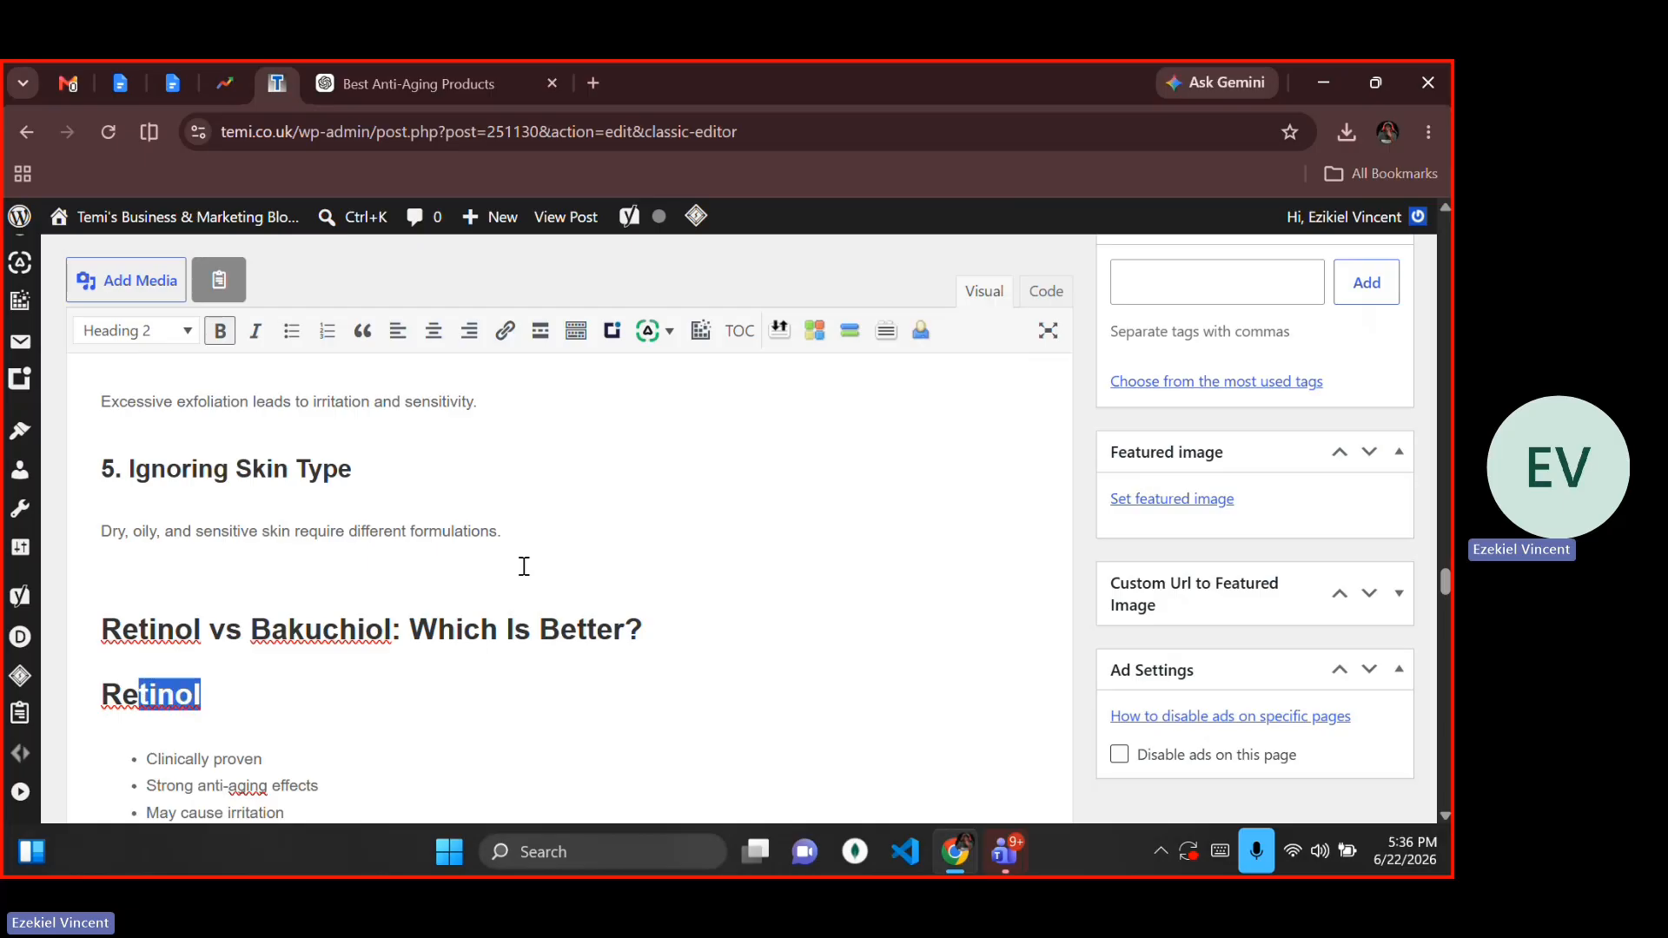
key(shift+Left)
key(shift+Left)
key(alt+shift+3)
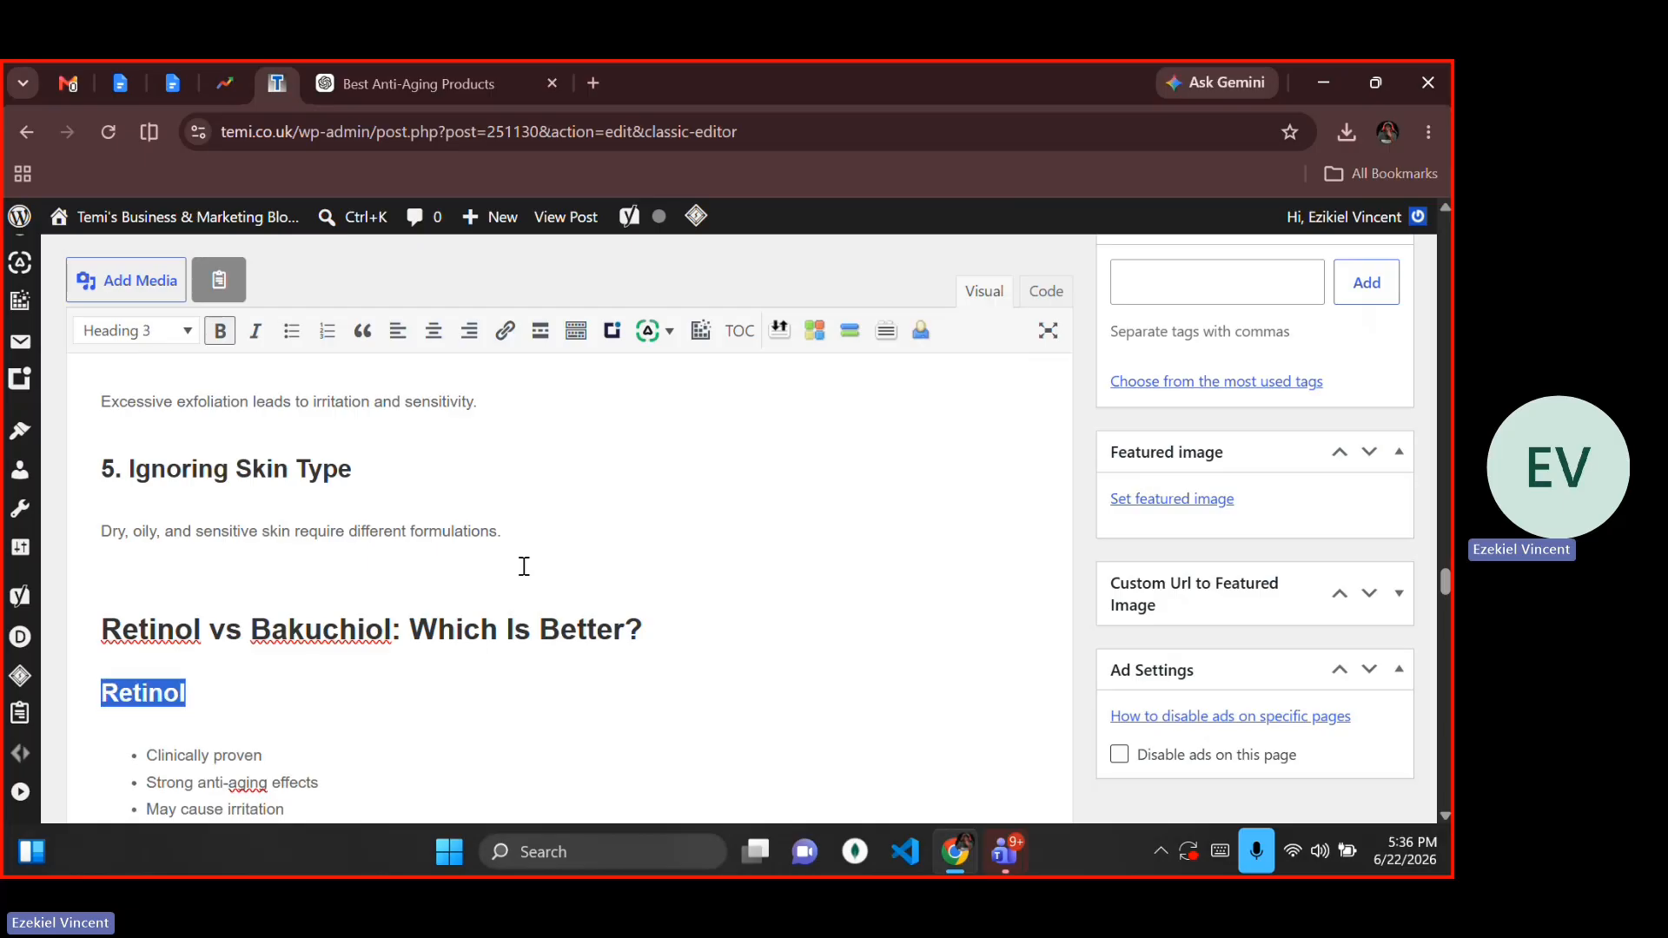
Step: Format the "Bakuchiol" subheading as a bold Heading 3
key(Down)
key(Down)
key(Down)
key(Down)
key(Right)
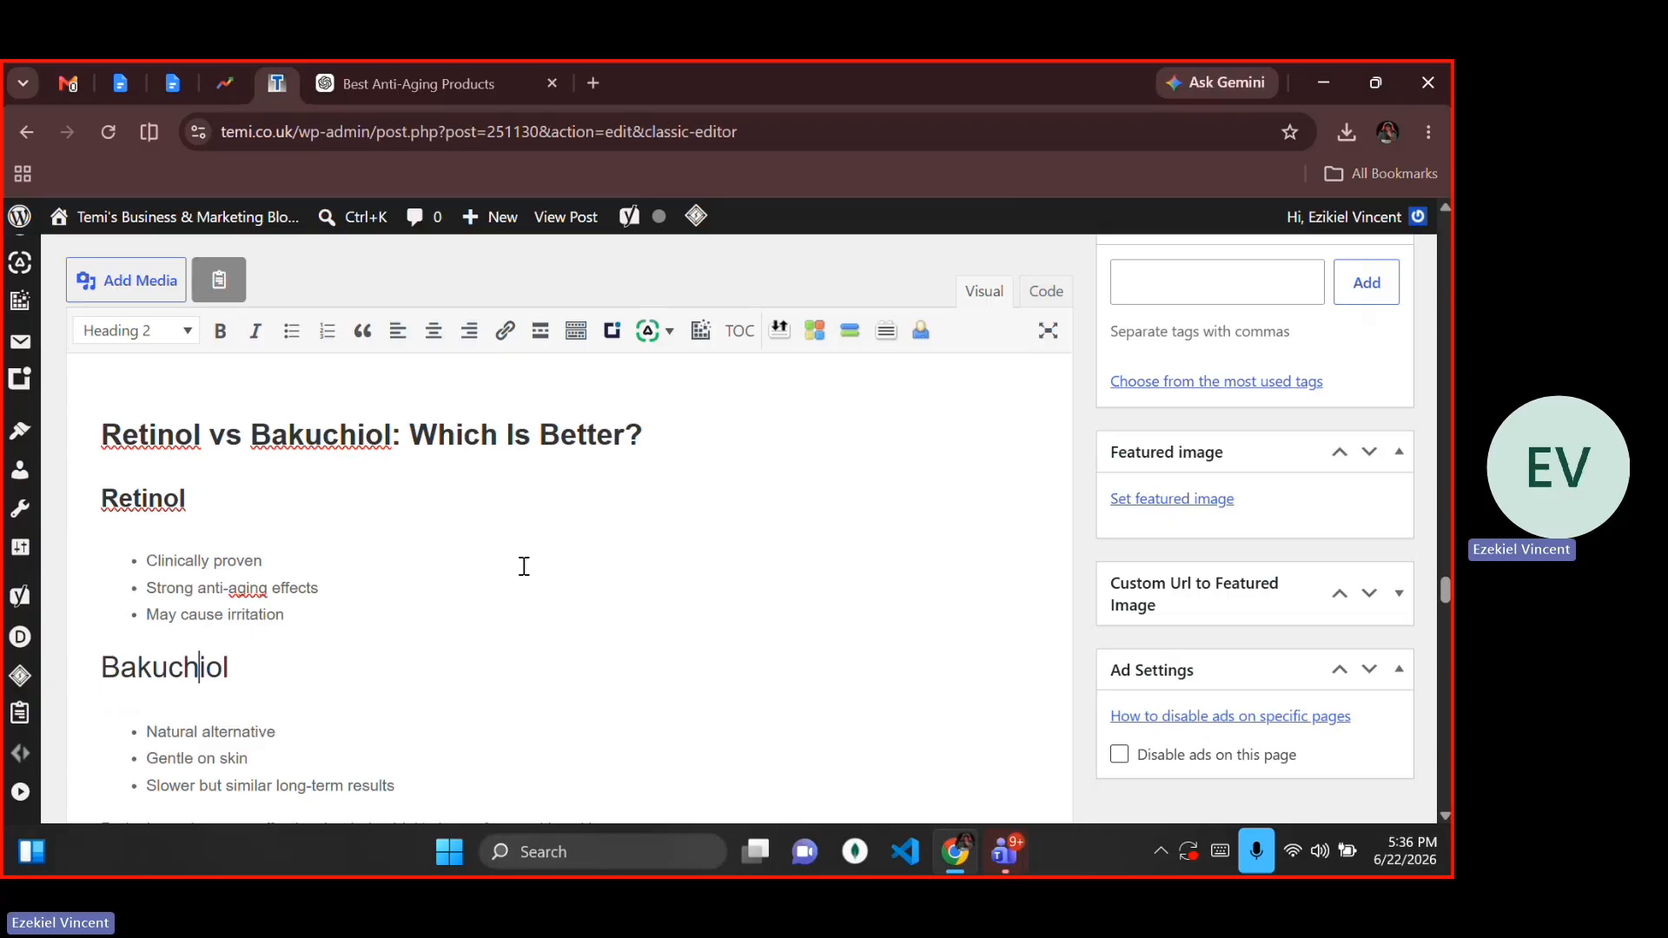
key(Right)
key(Right)
key(Right)
key(shift+Home)
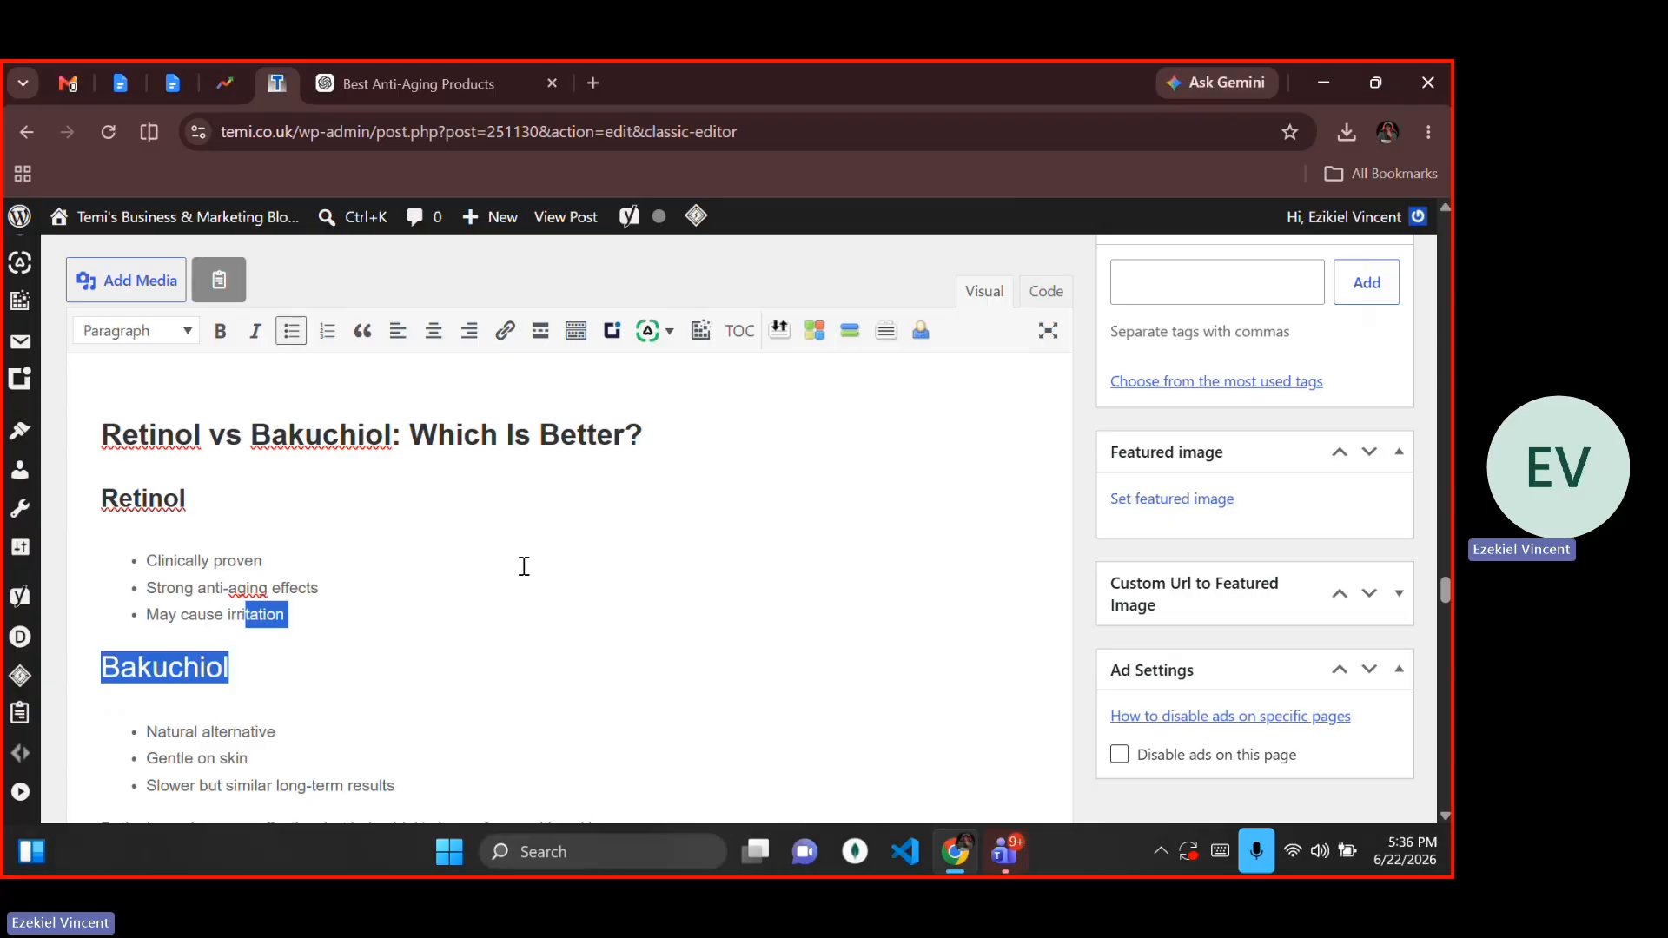
key(shift+Right)
key(shift+Left)
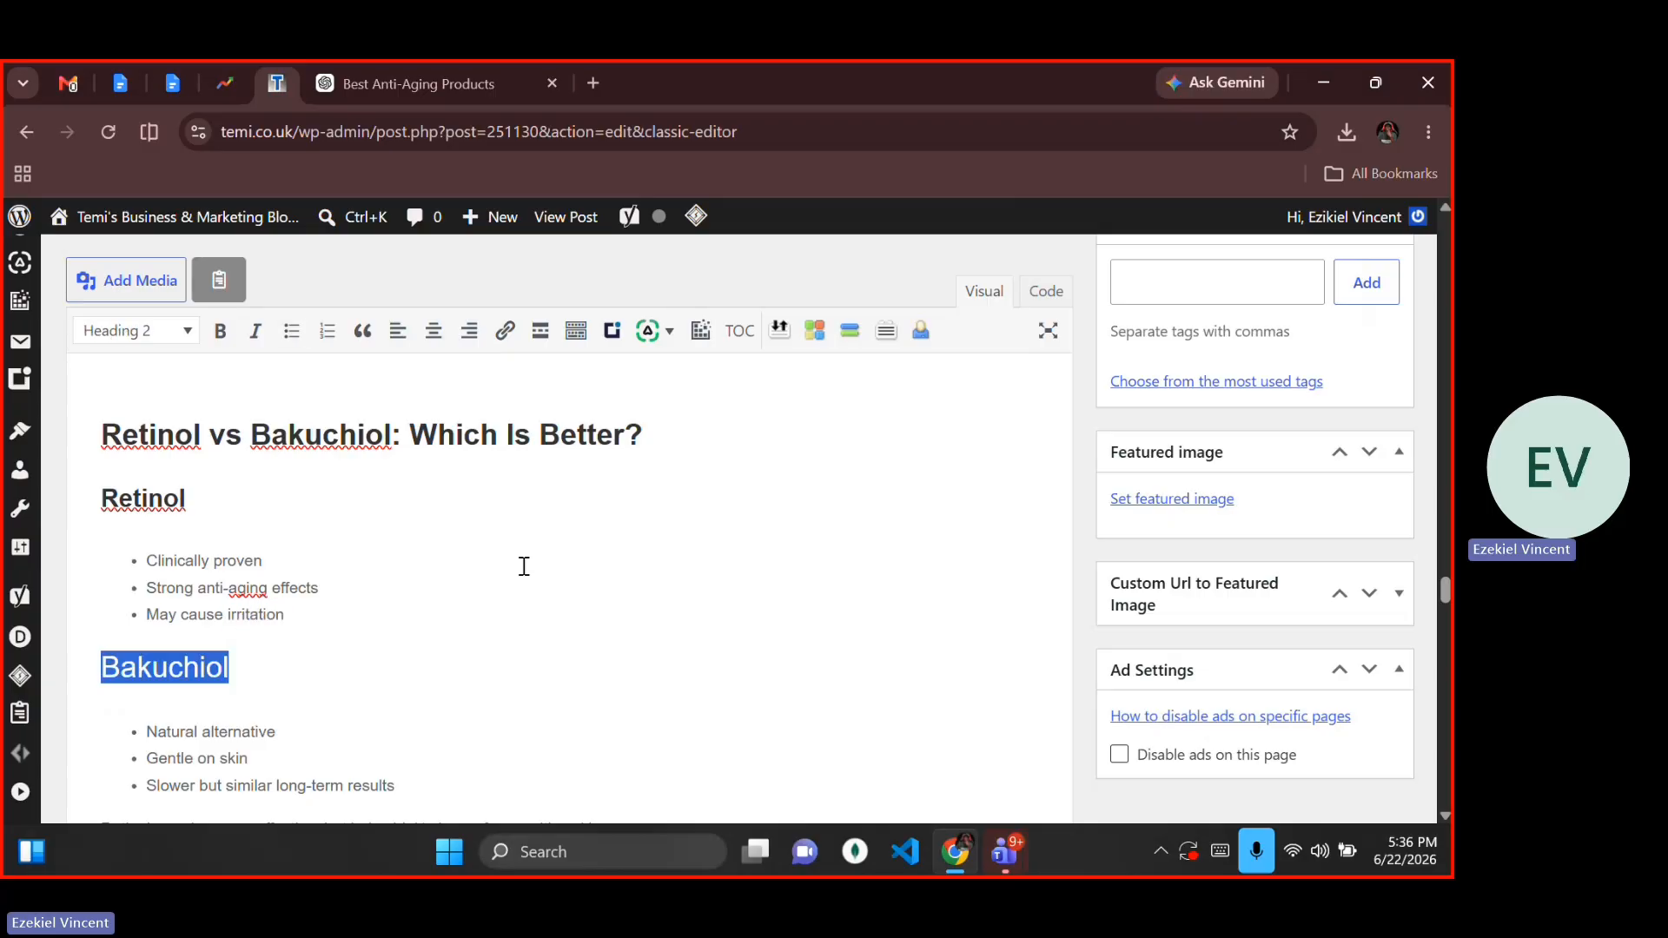
key(alt+shift+3)
key(ctrl+b)
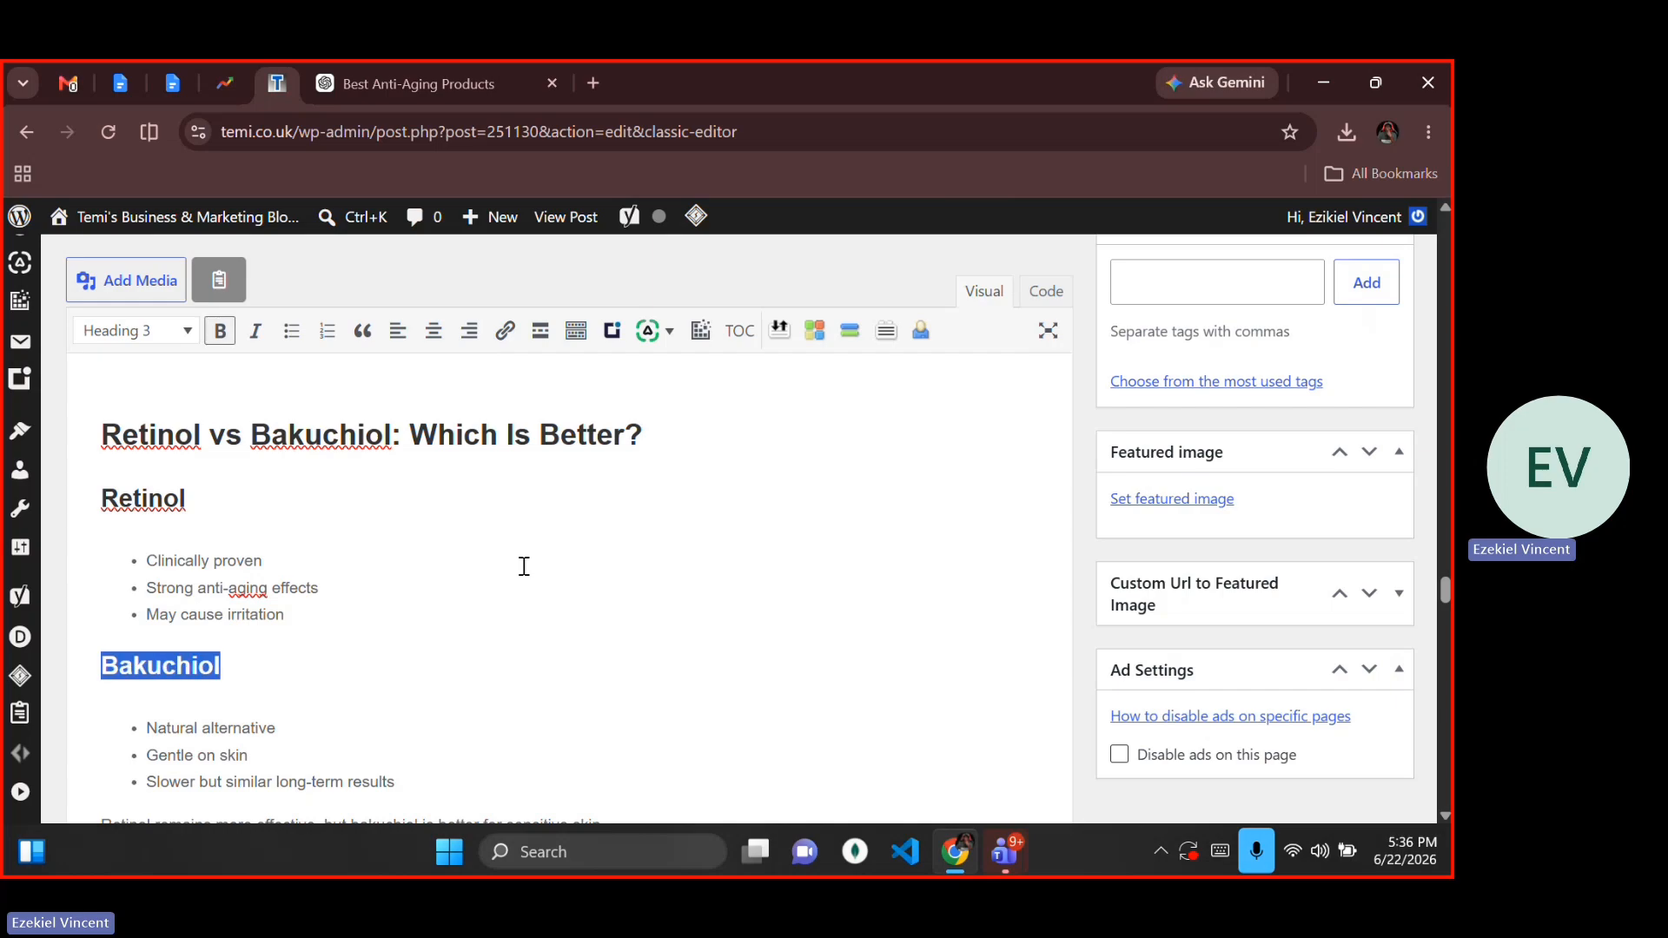
Step: Replace the horizontal line above "Lifestyle Habits That Enhance Anti-Aging Results" with a blank line and make that heading a bold Heading 2
key(Down)
key(Down)
key(Down)
key(Down)
key(Down)
key(Down)
key(BackSpace)
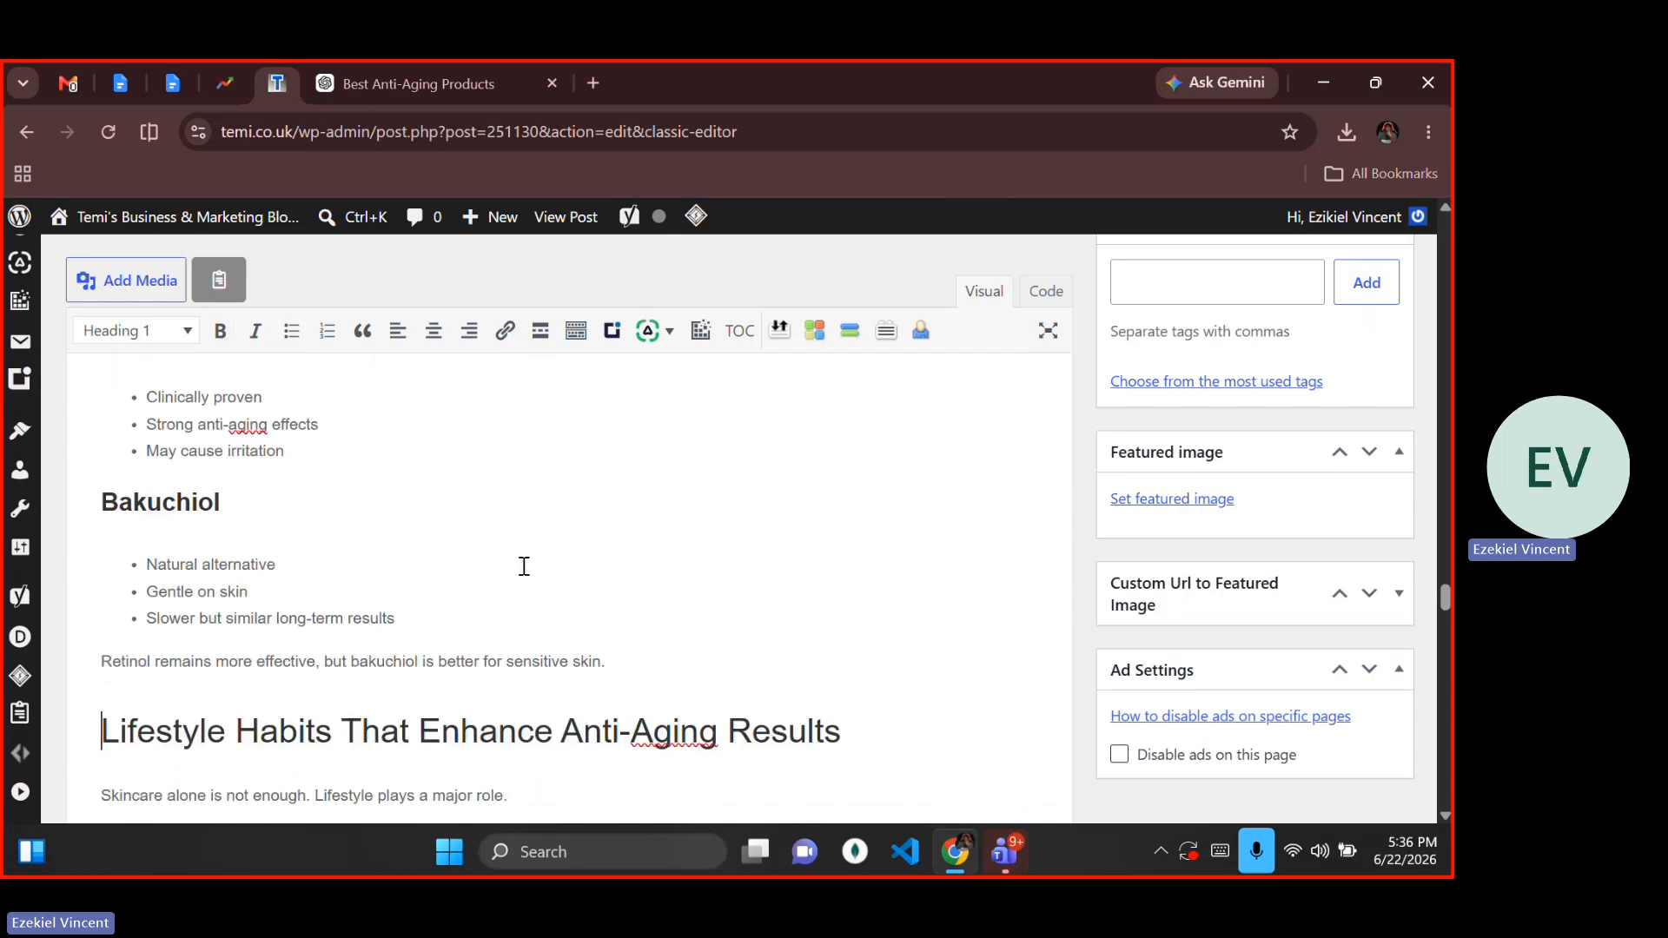
key(Return)
key(shift+End)
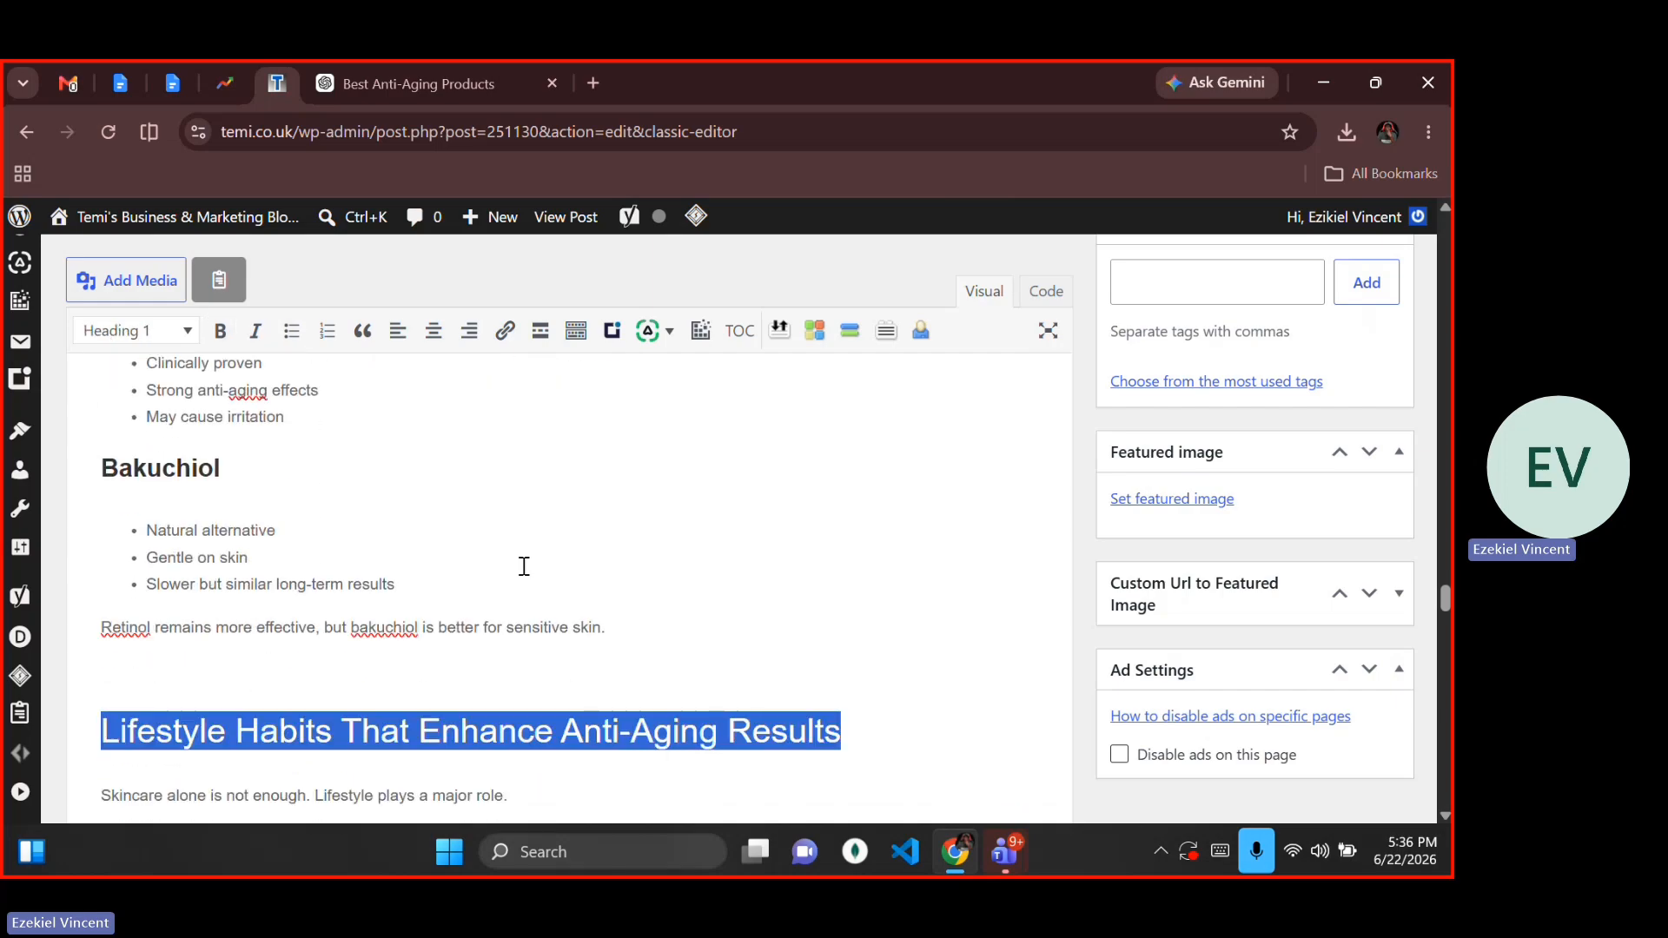
key(ctrl+b)
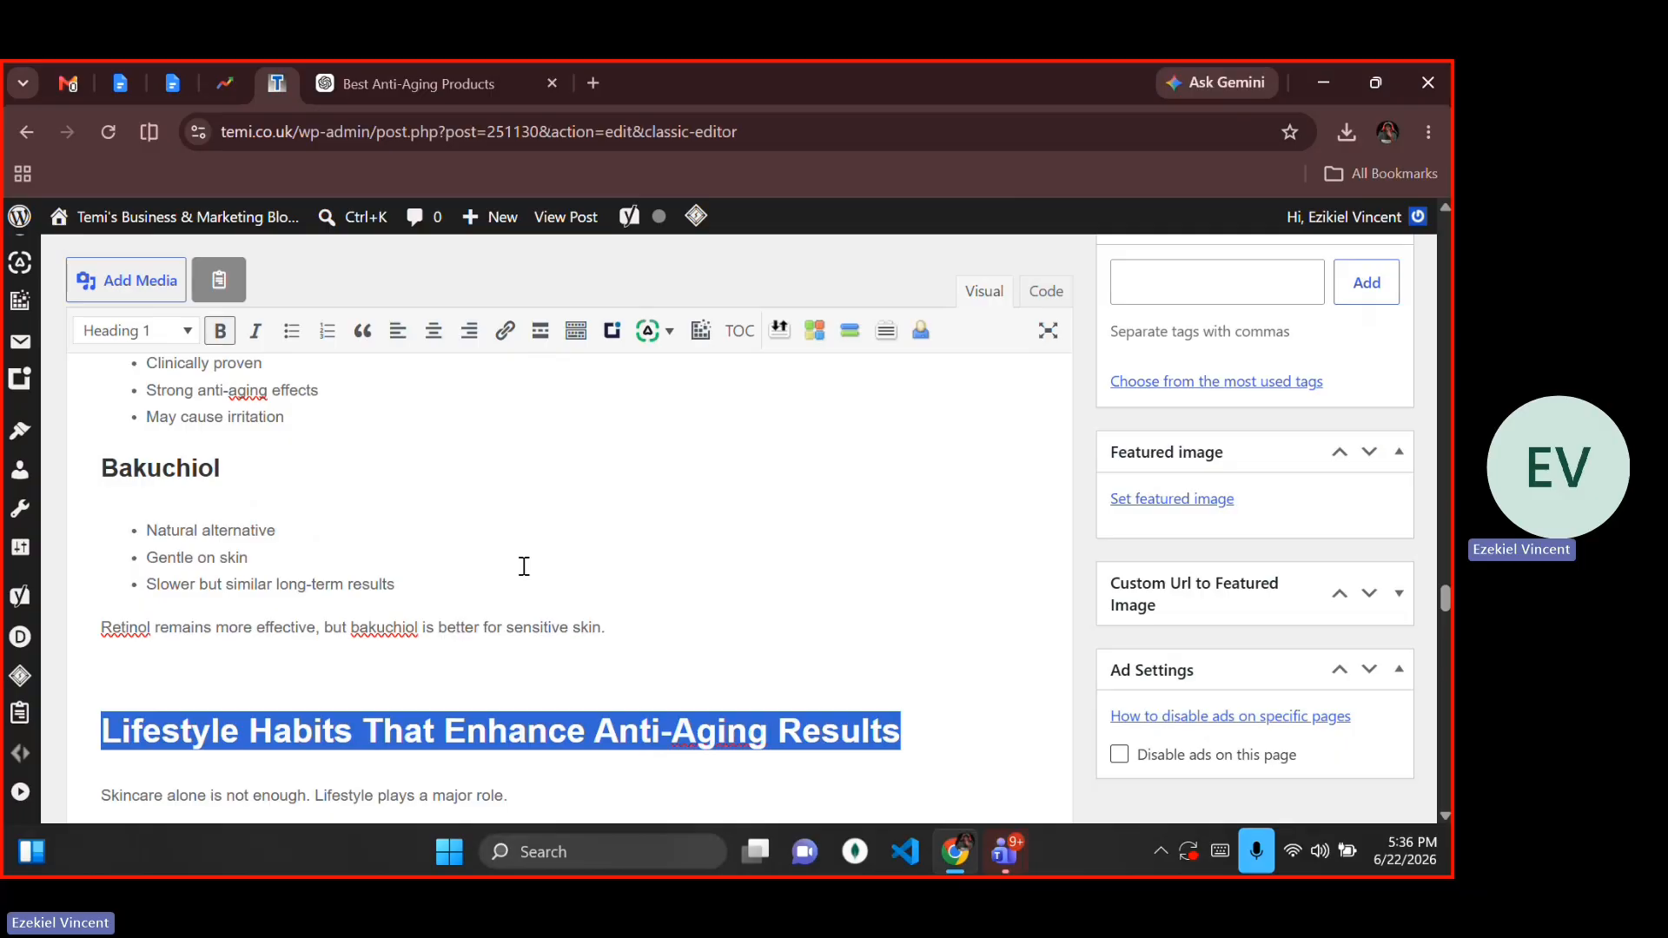
key(alt+shift+2)
Step: Format the "1. Sleep Quality" heading as a bold Heading 3
key(Down)
key(Down)
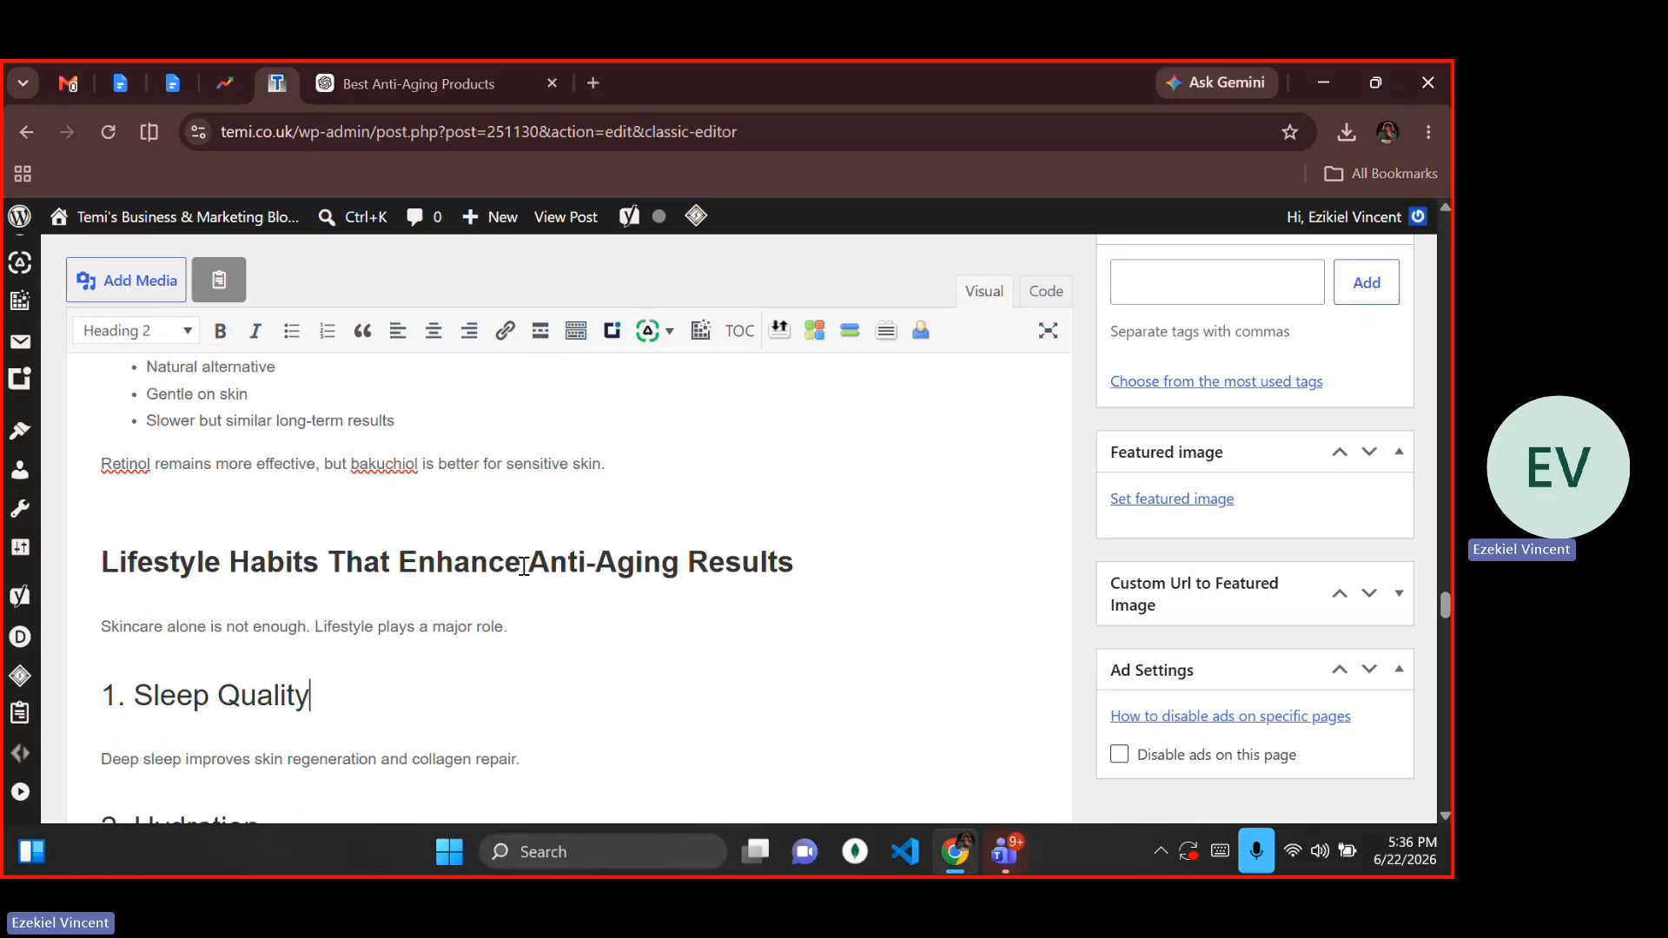
key(shift+Home)
key(shift+Right)
key(shift+Right)
key(shift+Left)
key(shift+Left)
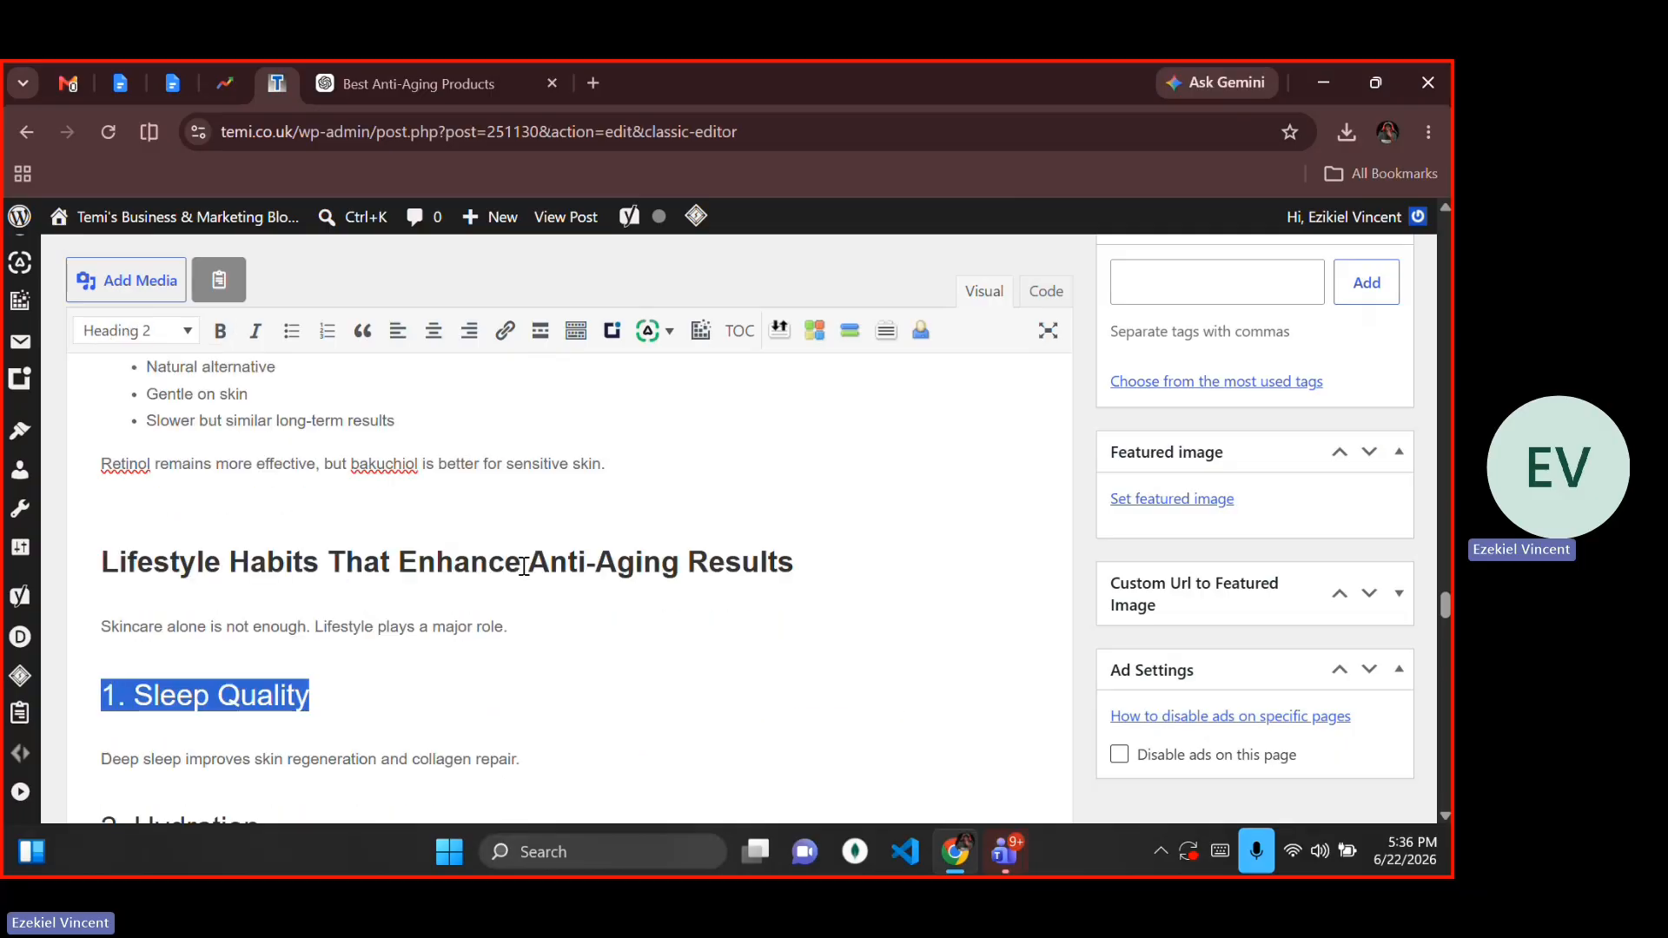
key(alt+shift+3)
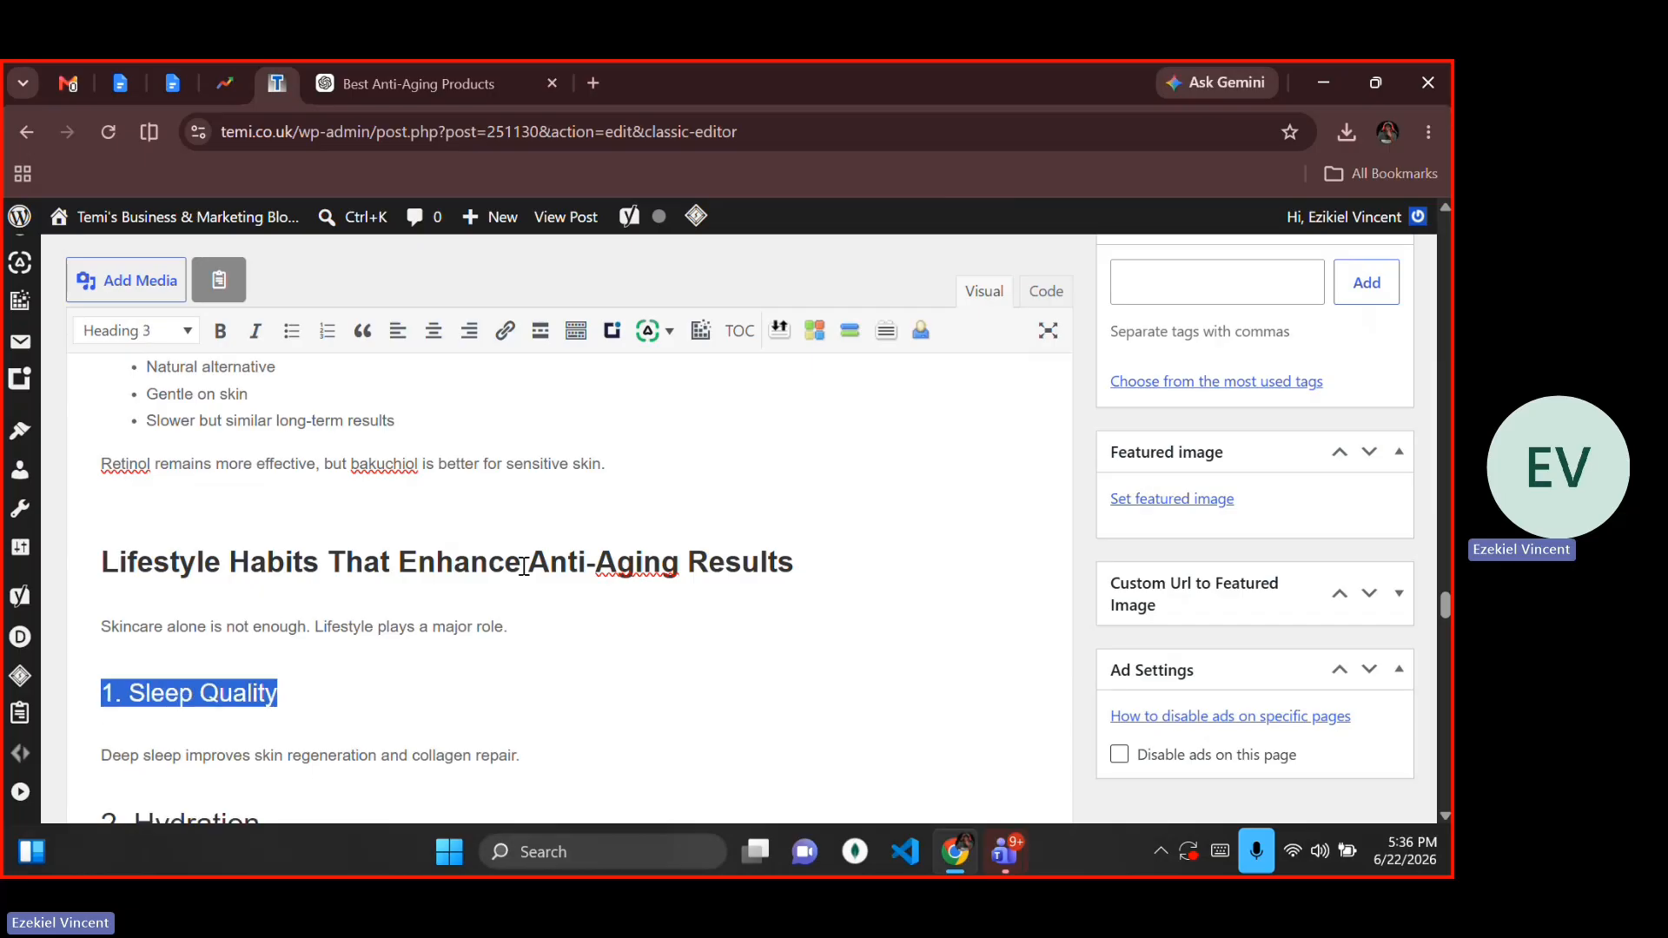
Step: Format the "2. Hydration" heading as a bold Heading 3
key(Down)
key(Down)
key(shift+Left)
key(shift+Left)
key(shift+Left)
key(shift+Left)
key(shift+Left)
key(shift+Left)
key(shift+Left)
key(shift+Left)
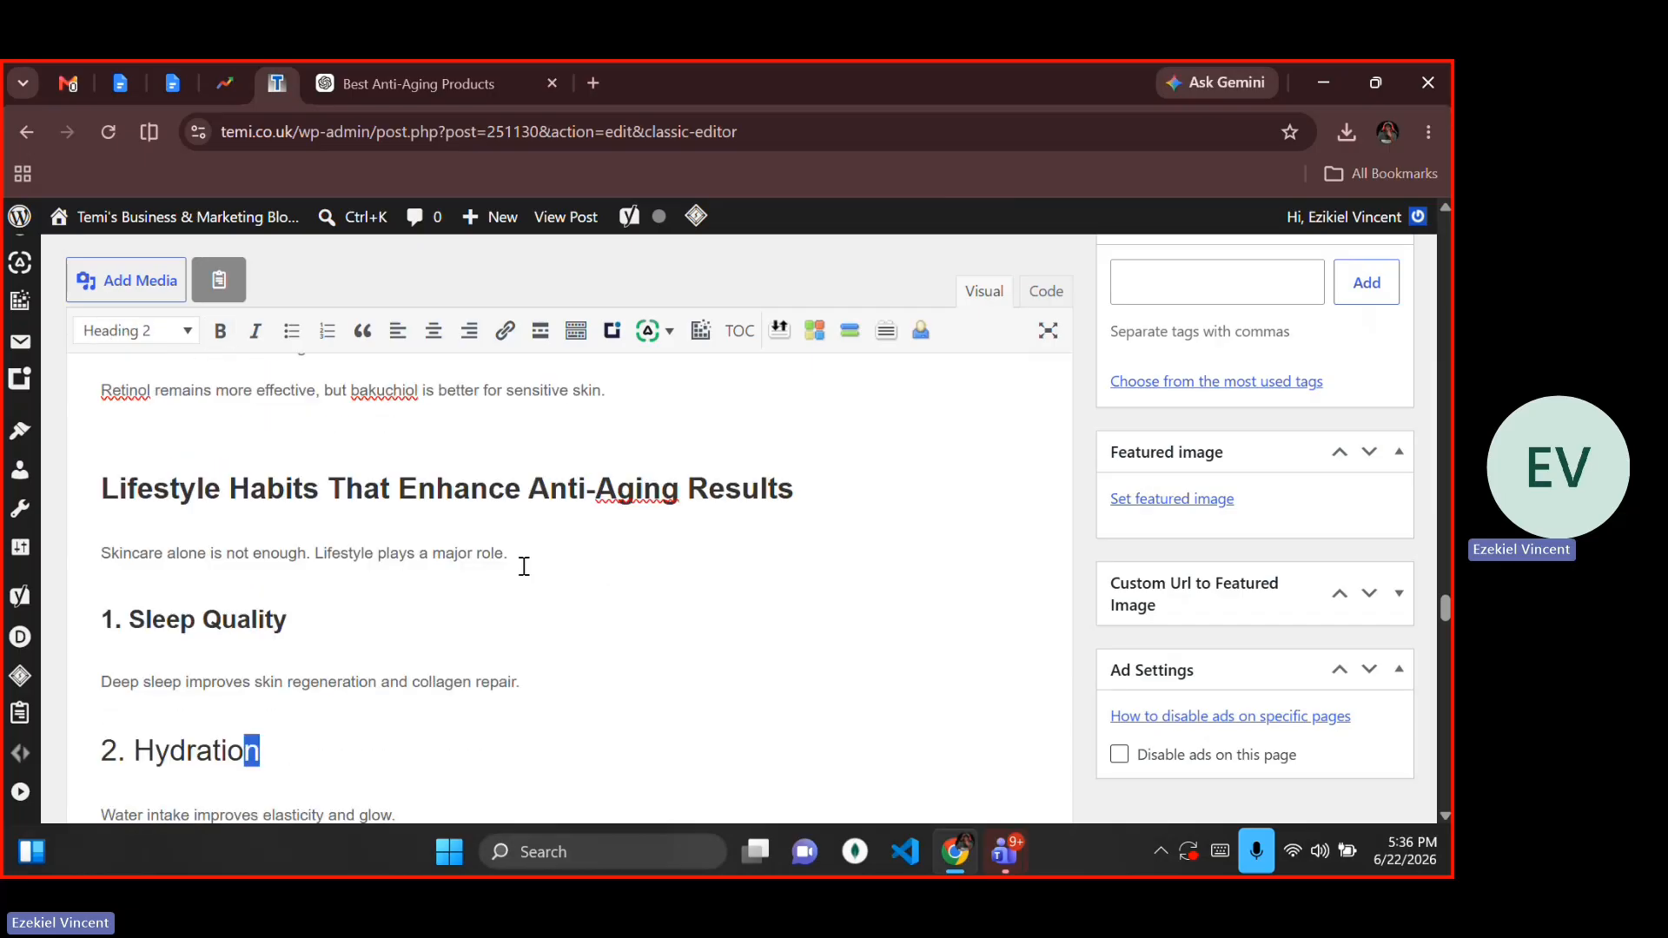
key(shift+Left)
key(shift+Left)
key(shift+Left)
key(shift+Left)
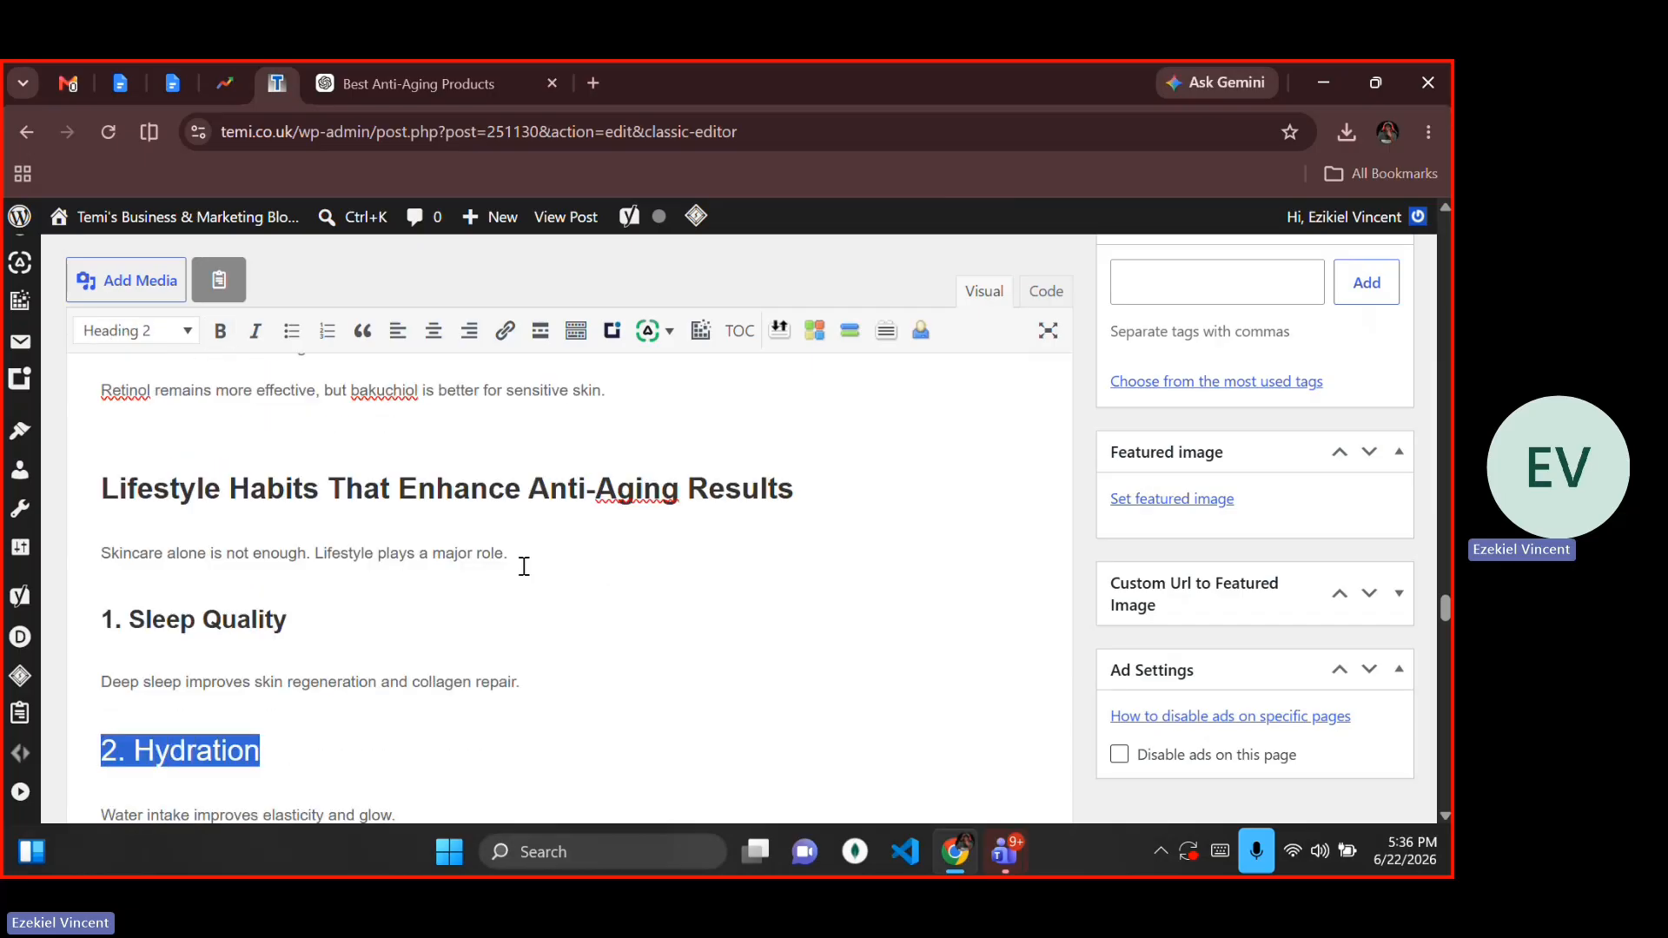
key(alt+shift+3)
Step: Format the "3. Nutrition" heading as a bold Heading 3
key(Down)
key(Down)
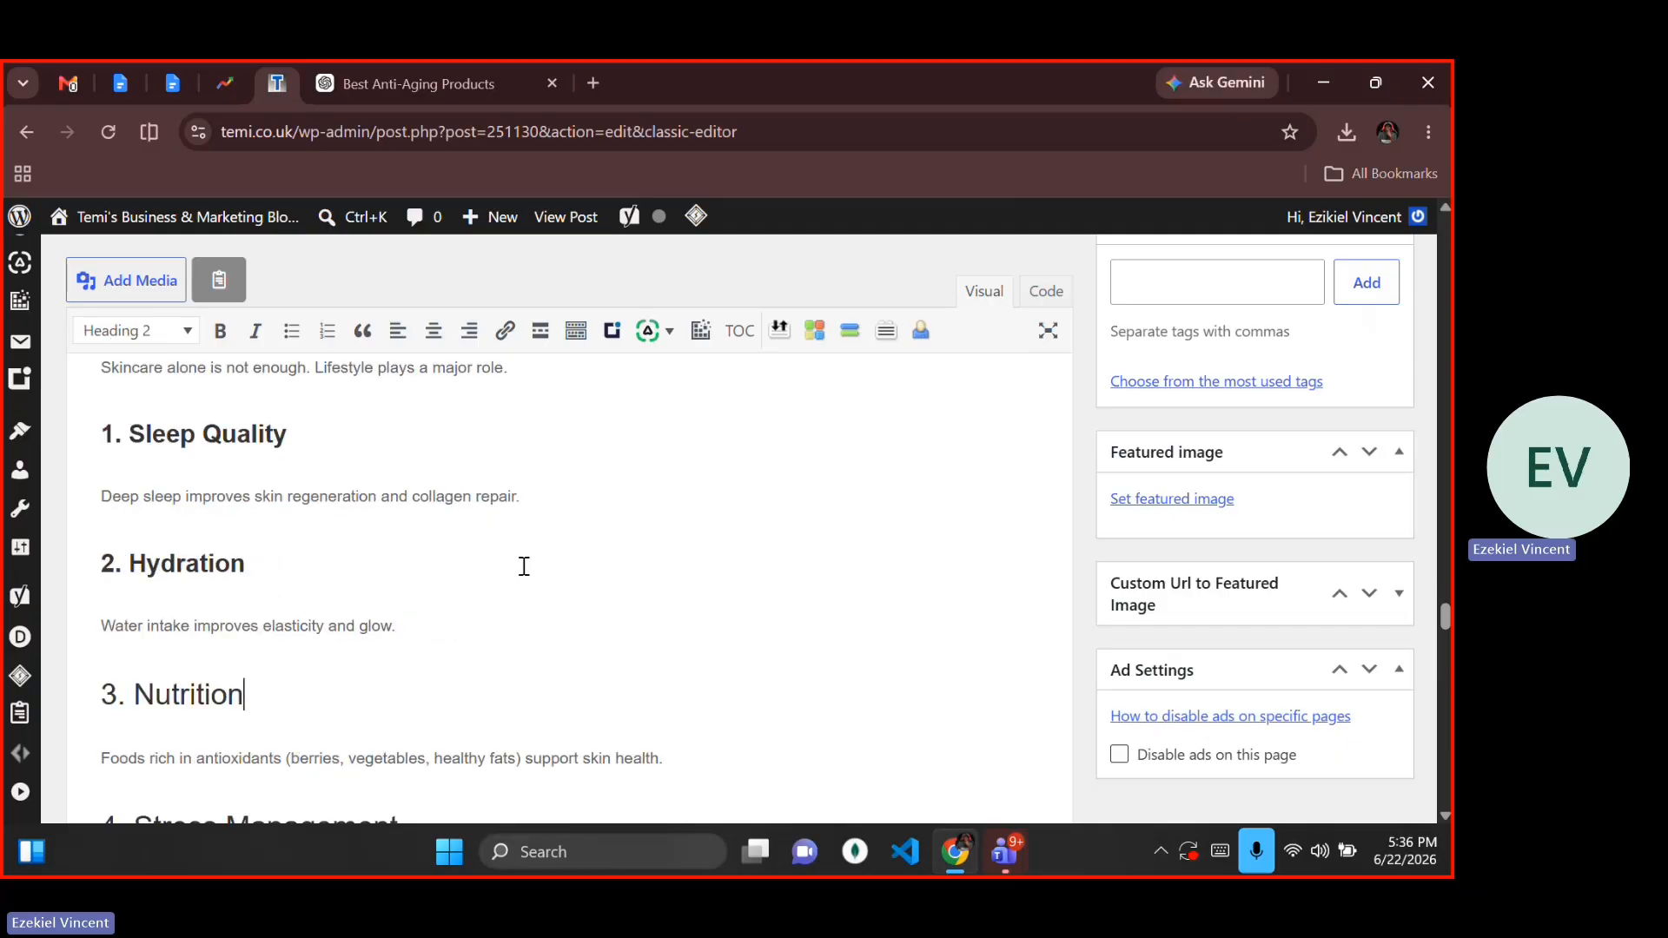
key(shift+Home)
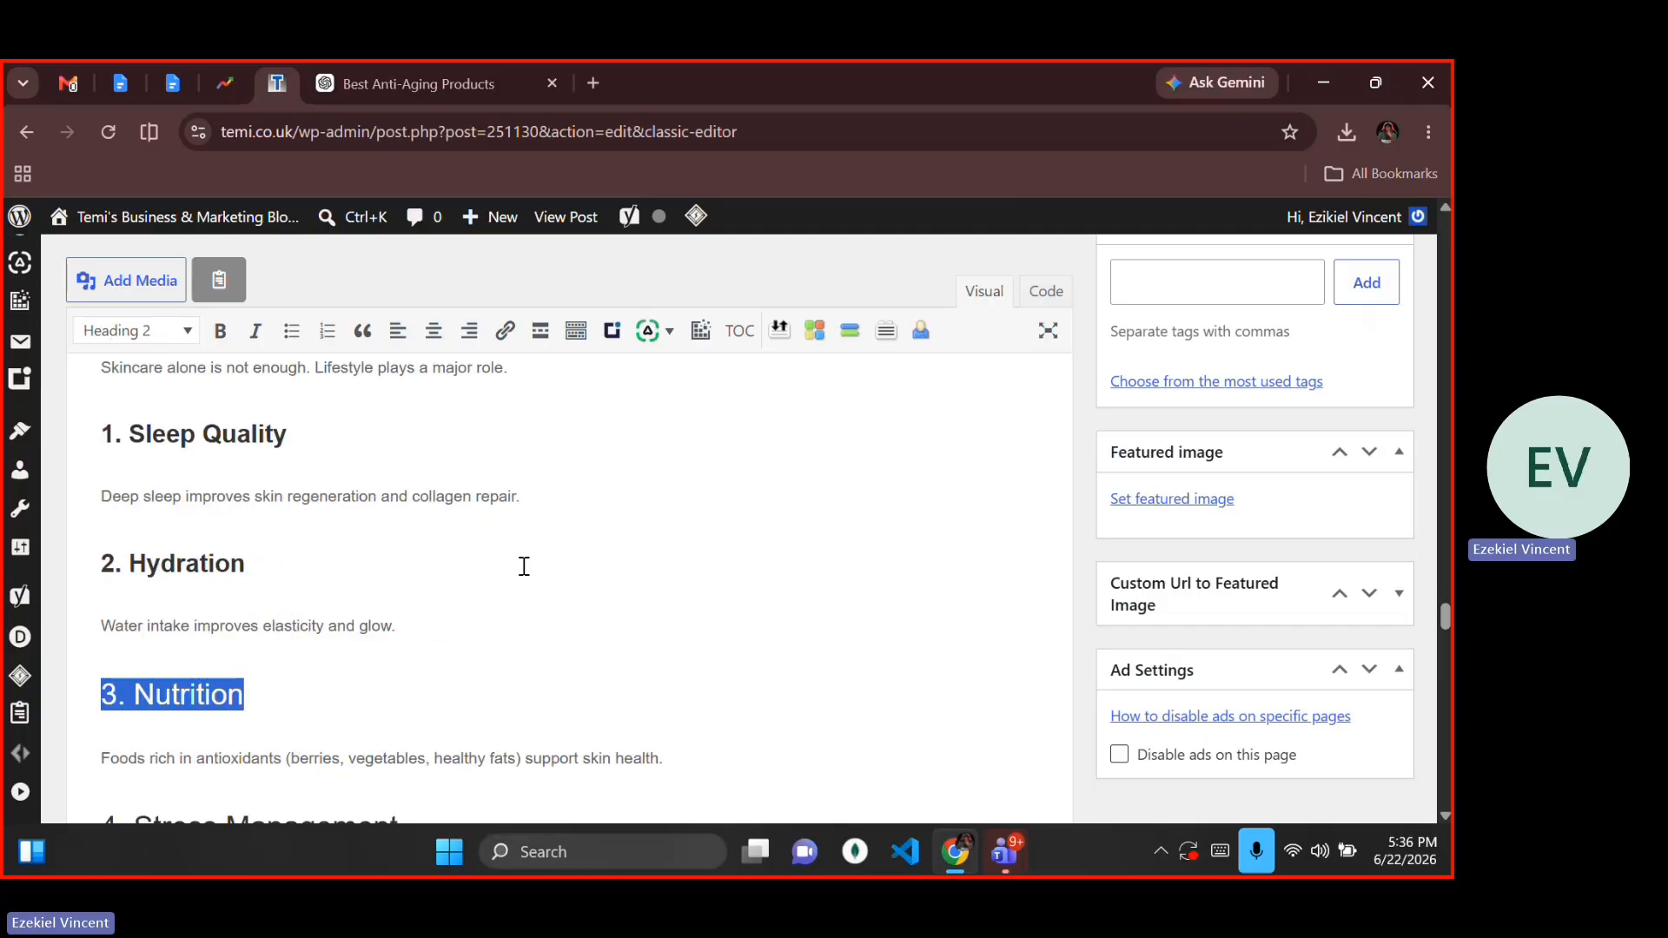
key(shift+Right)
key(shift+Left)
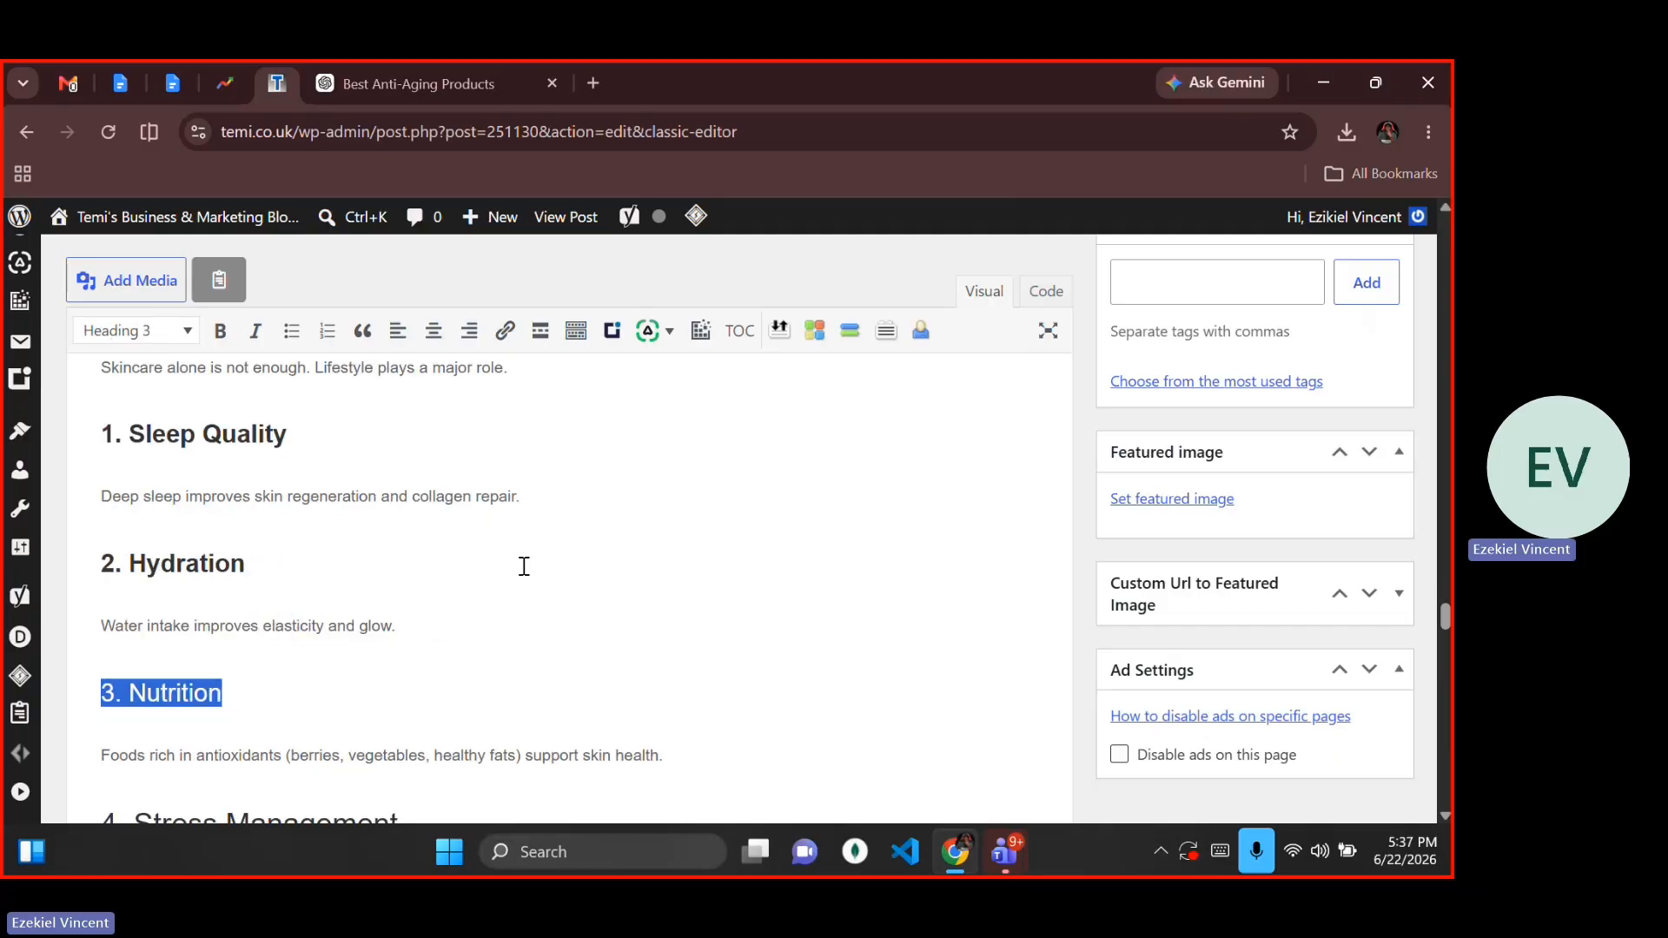
Step: Format the "4. Stress Management" heading as a bold Heading 3
key(Down)
key(Down)
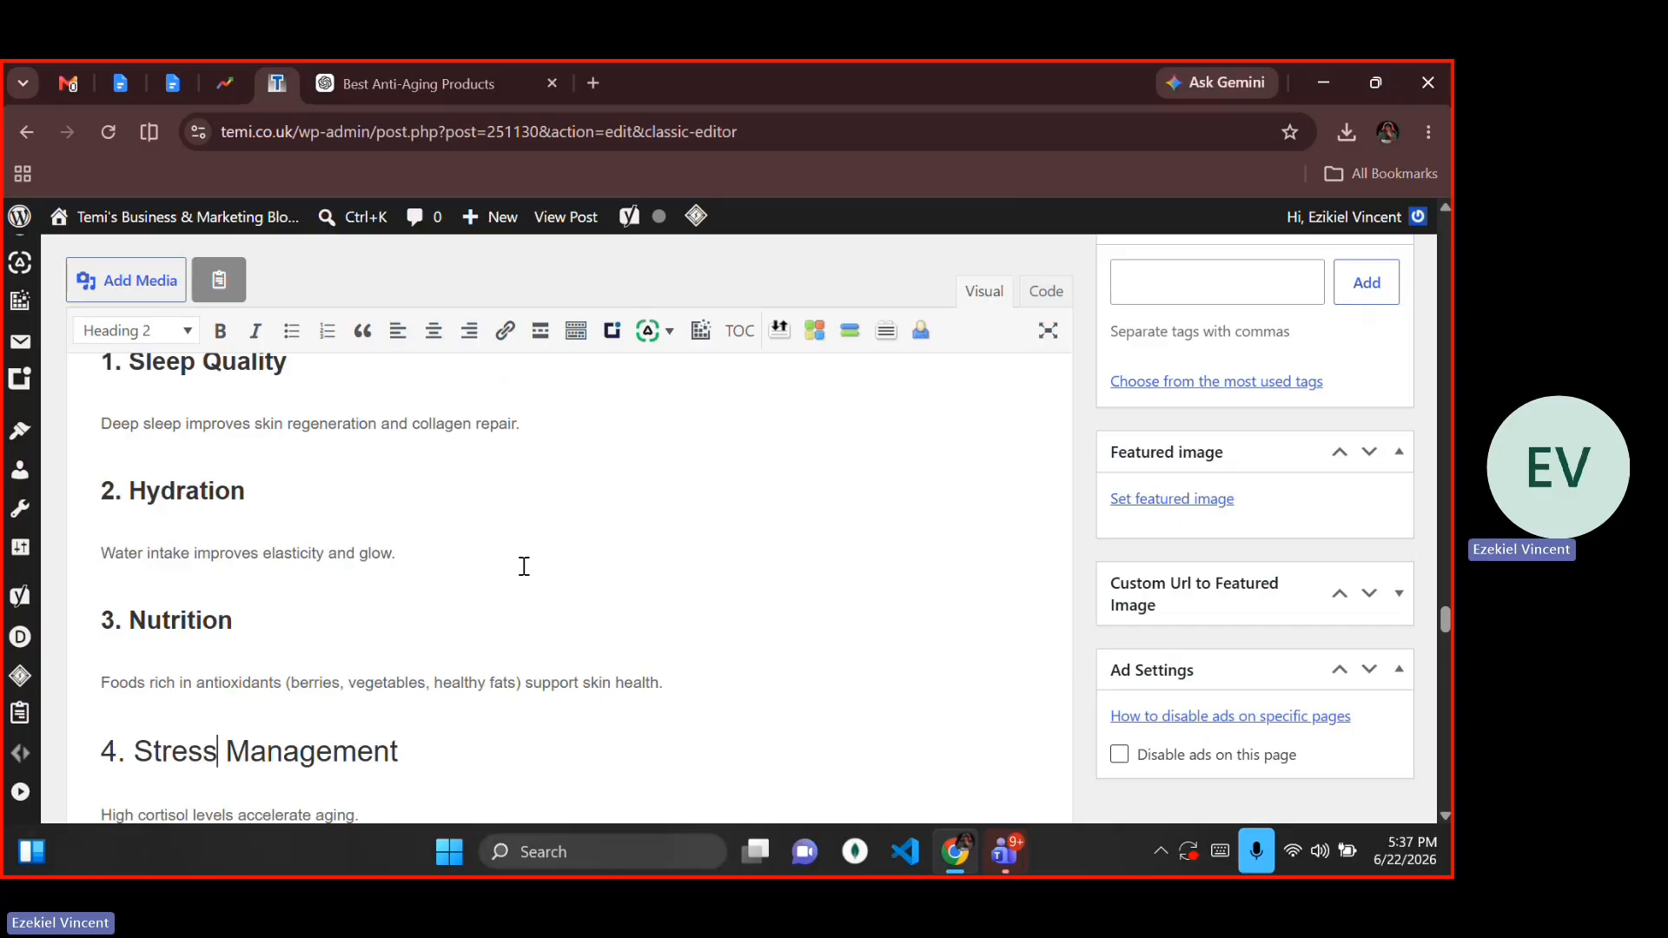
key(Left)
key(Left)
key(Left)
key(Left)
key(Left)
key(Left)
key(Left)
key(Left)
key(Left)
key(shift+End)
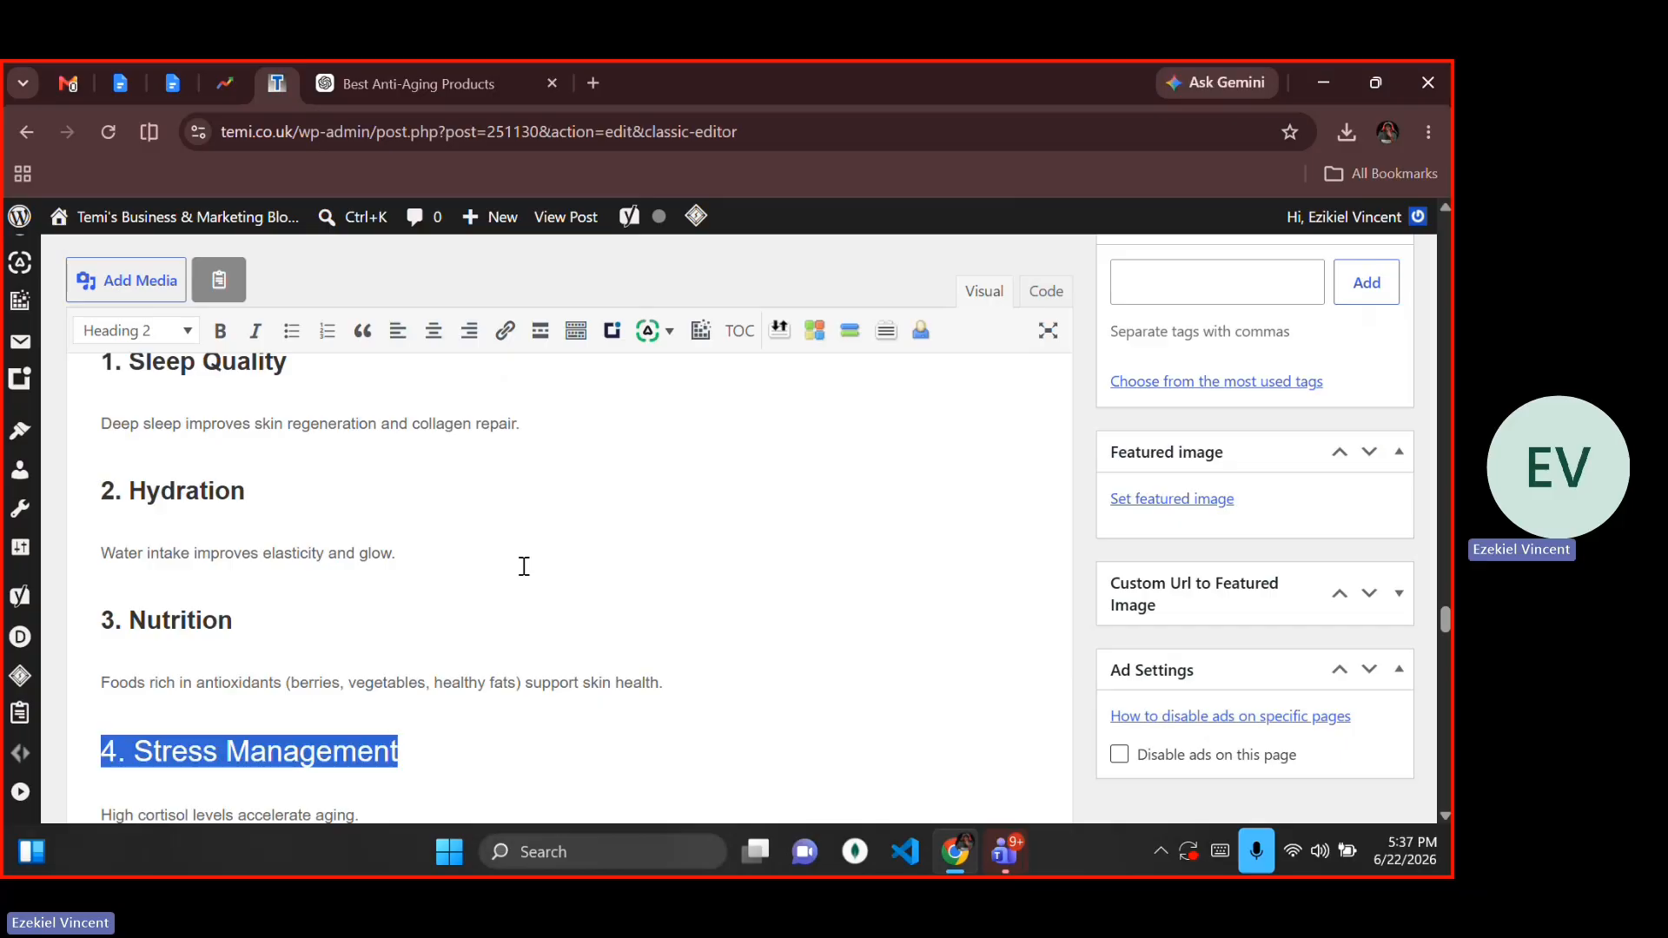
key(ctrl+b)
key(Down)
key(Down)
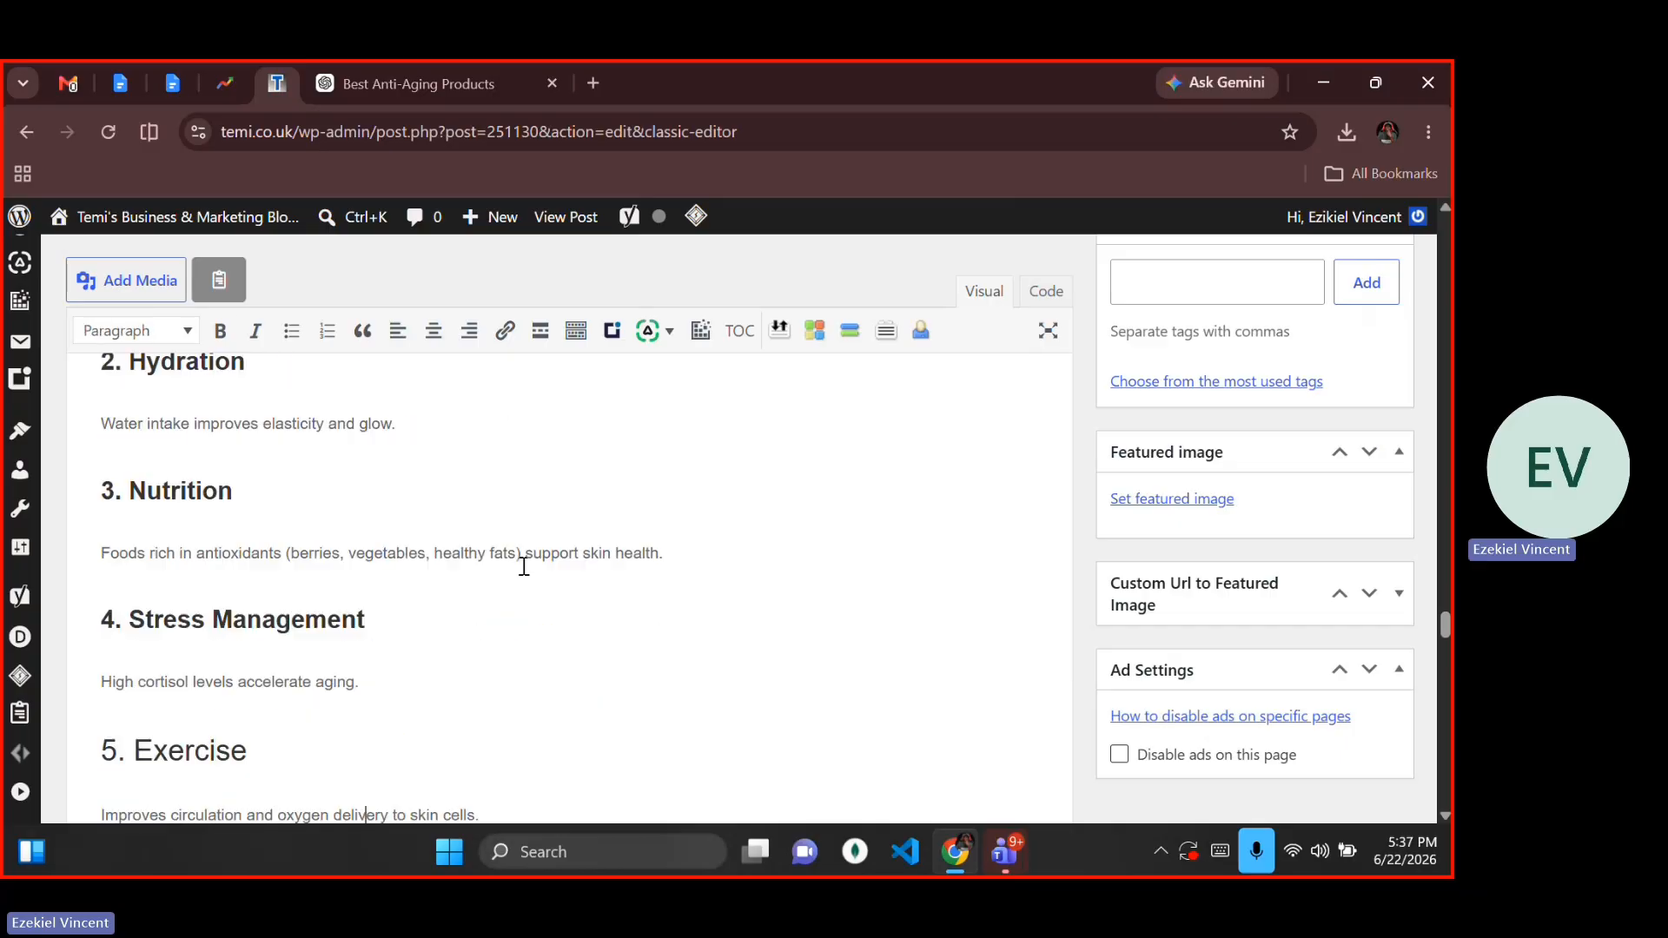
Step: Format the "5. Exercise" heading as a bold Heading 3
key(shift+Home)
key(shift+Right)
key(shift+Right)
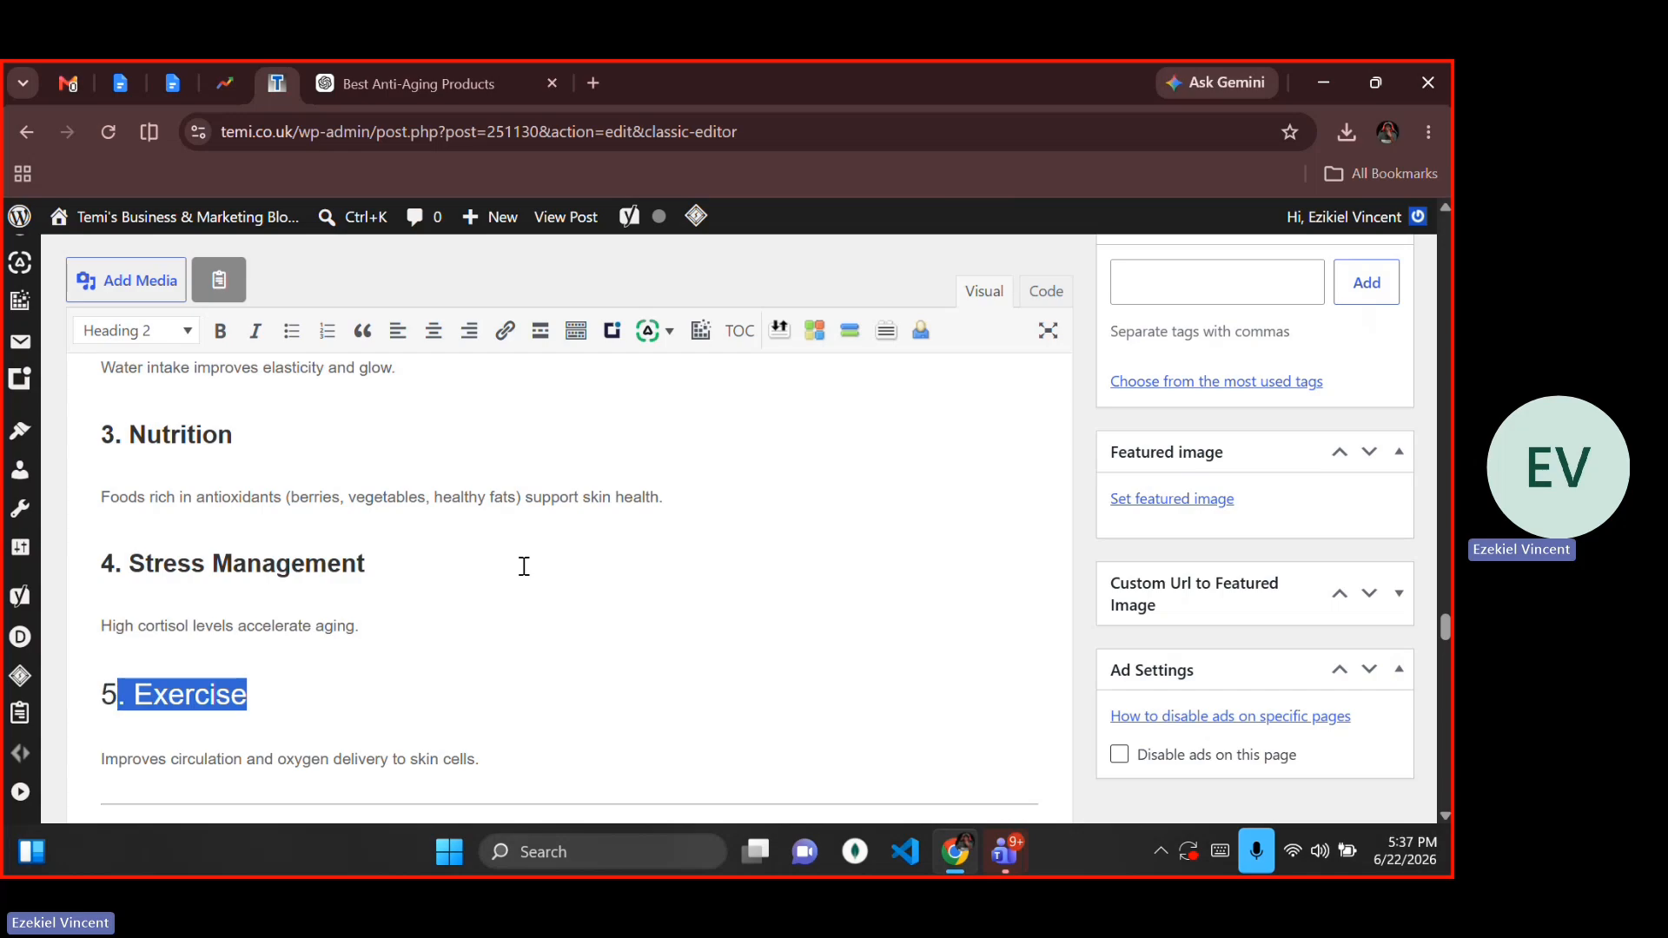
key(shift+Left)
key(shift+Left)
key(ctrl+b)
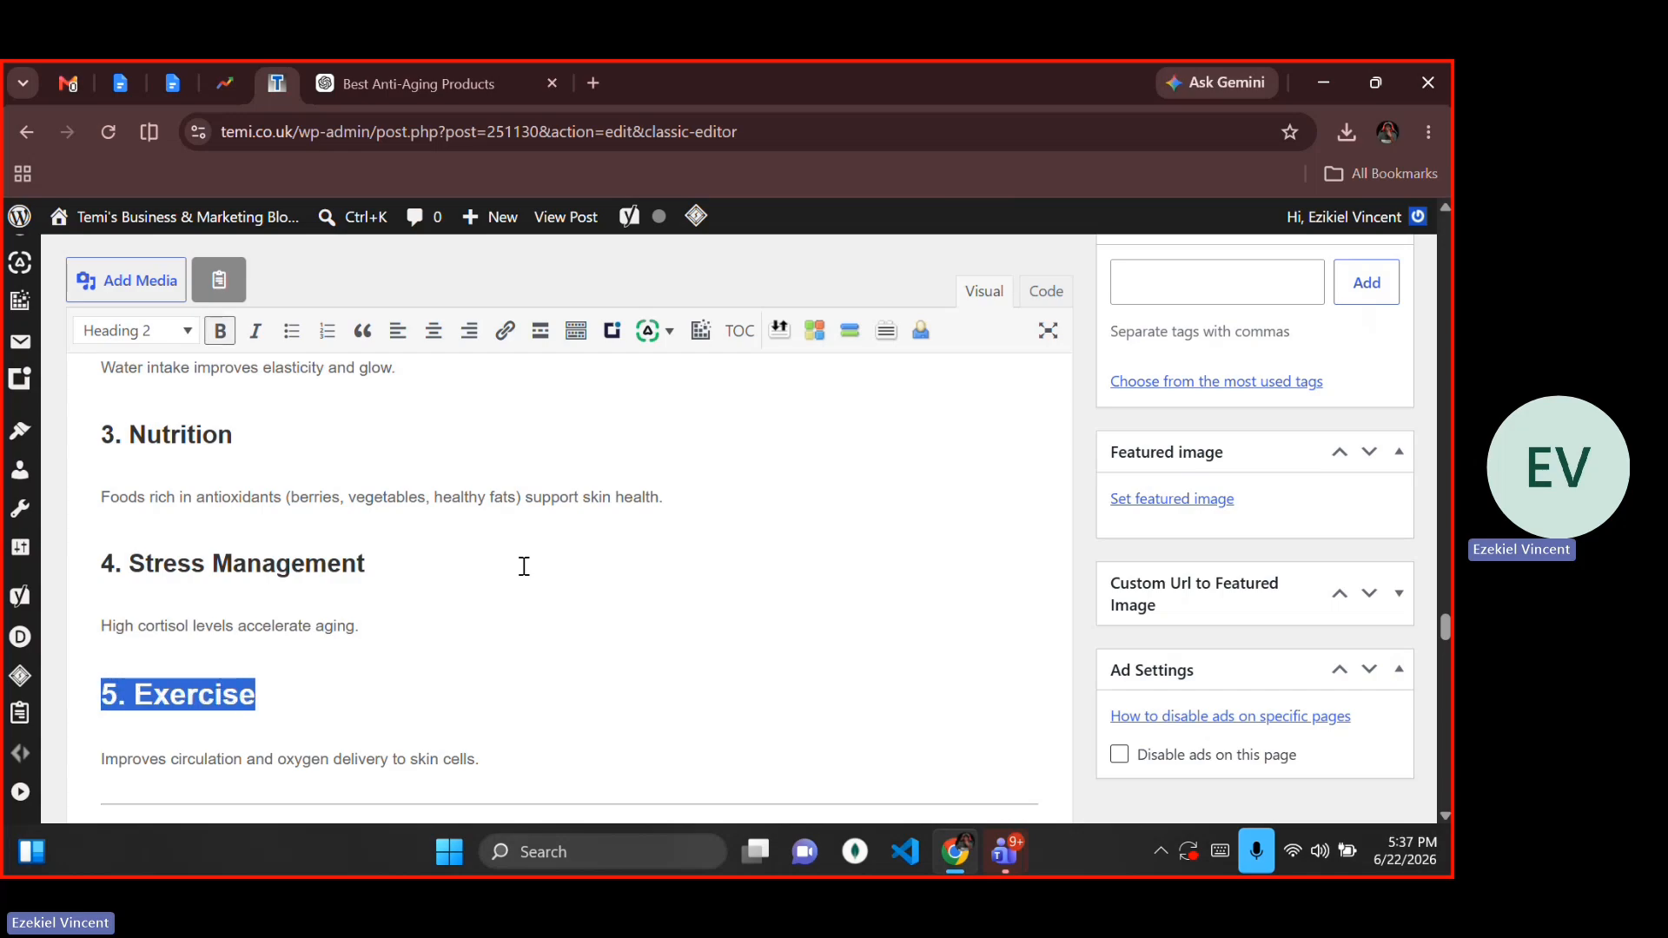
key(alt+shift+3)
Step: Remove the horizontal line between the Exercise paragraph and the "Building an Effective Anti-Aging Routine" heading
key(Down)
key(Down)
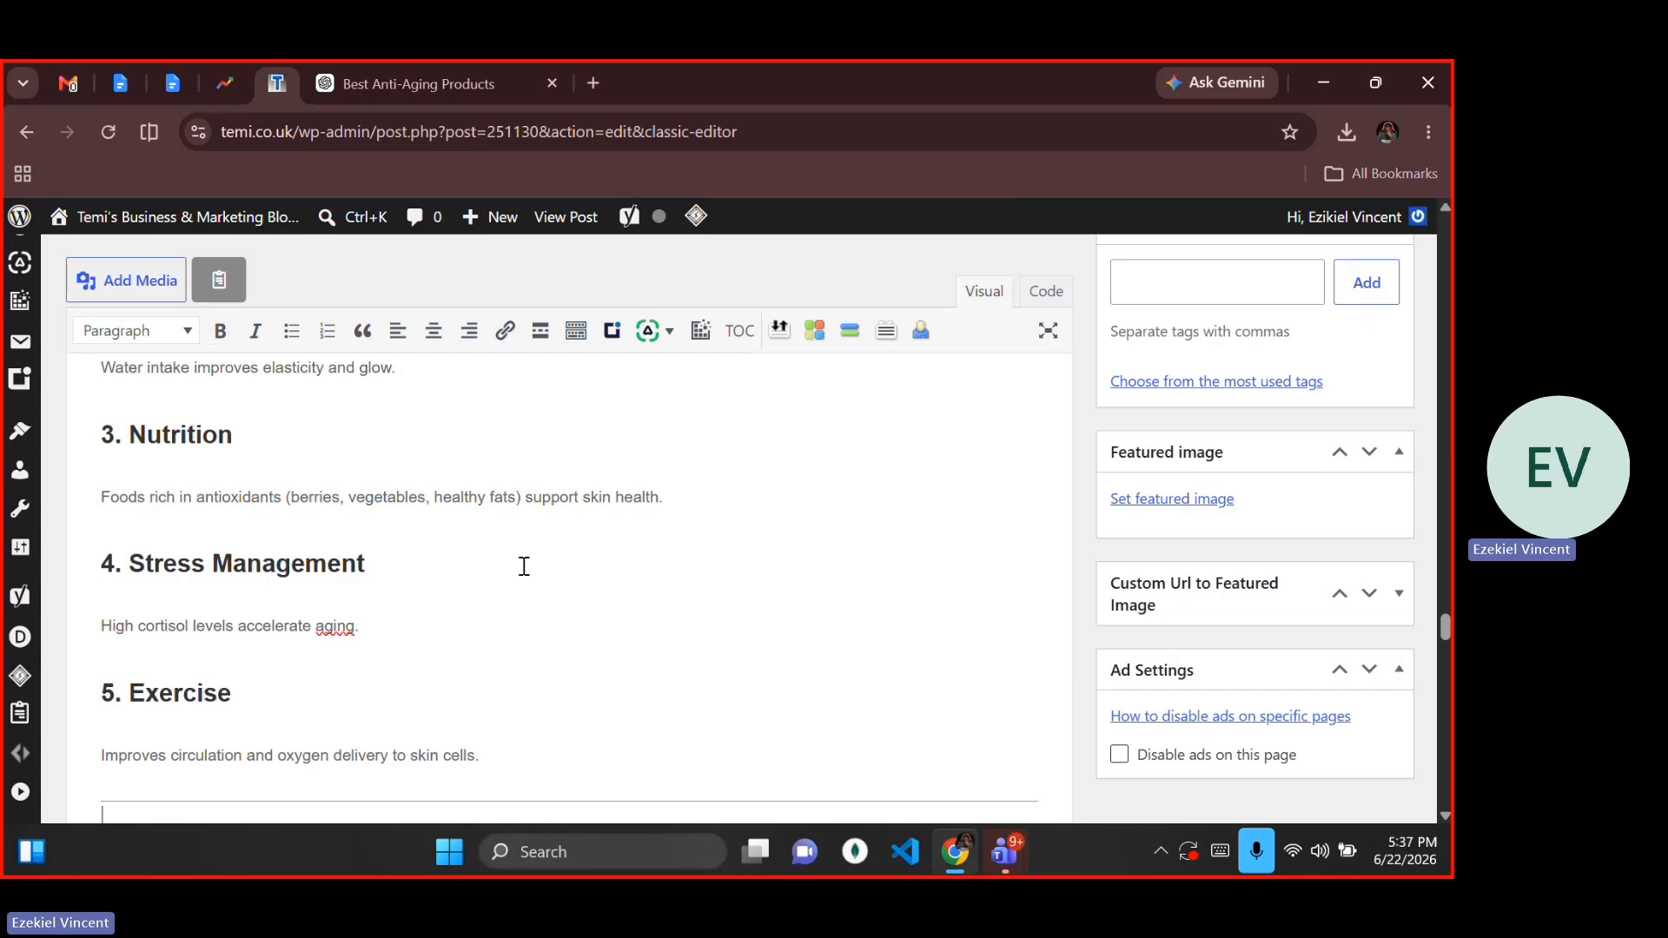
key(Up)
key(BackSpace)
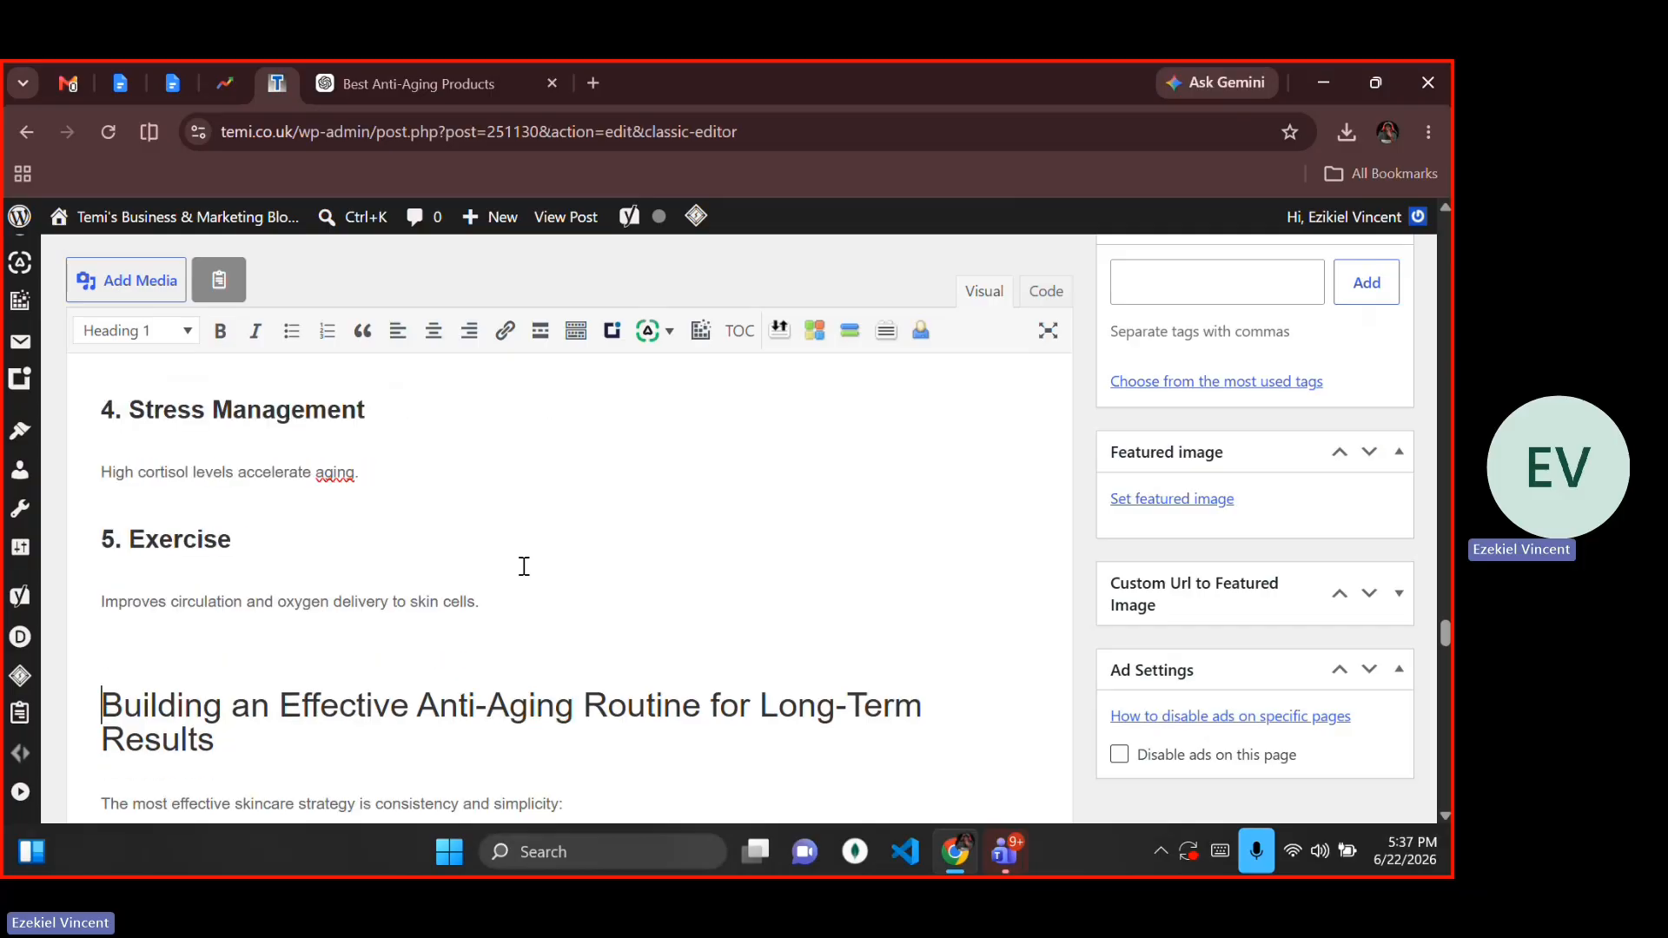
Step: Format the "Building an Effective Anti-Aging Routine for Long-Term Results" heading as a bold Heading 2
key(shift+Down)
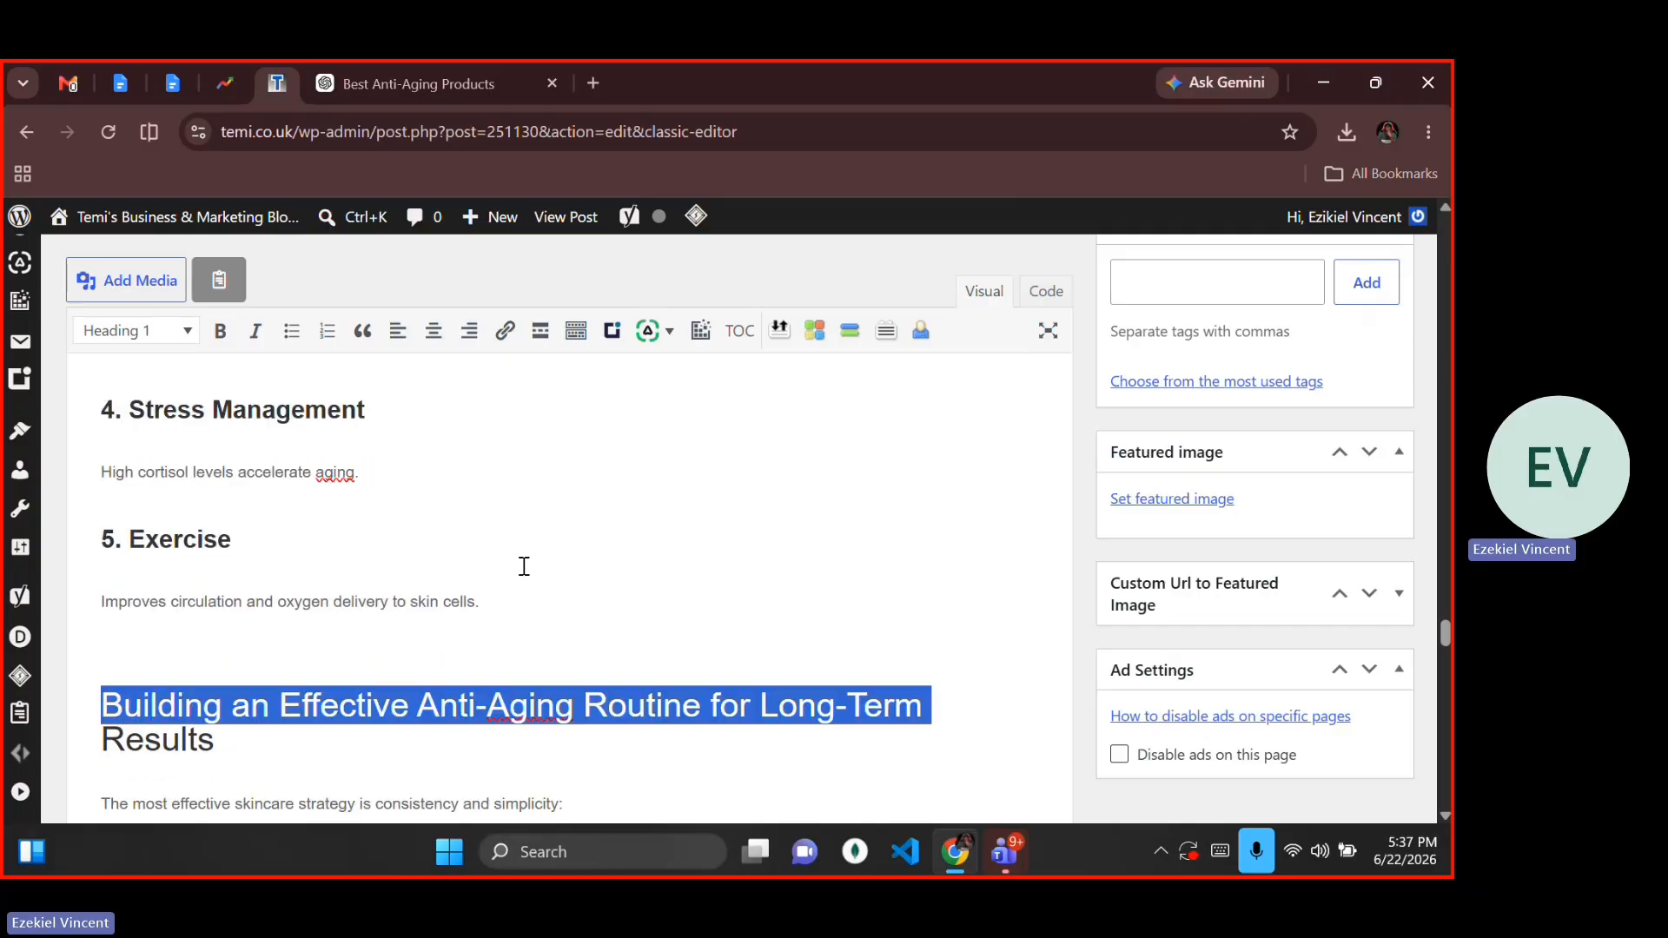
key(shift+End)
key(alt+shift+3)
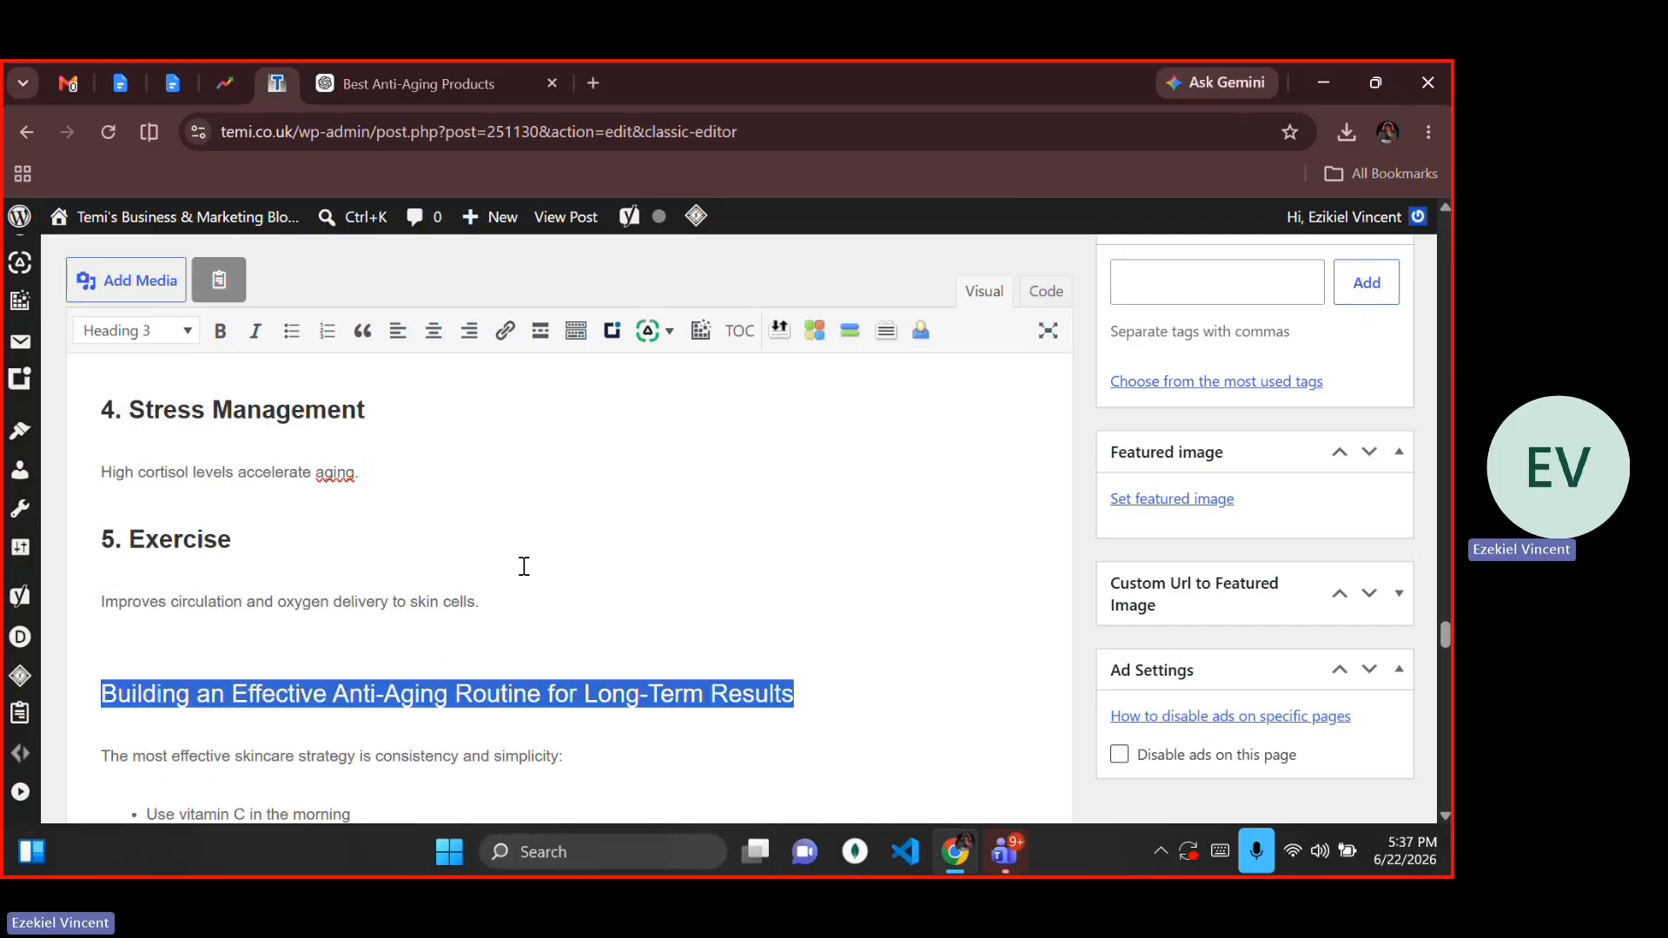
key(alt+shift+2)
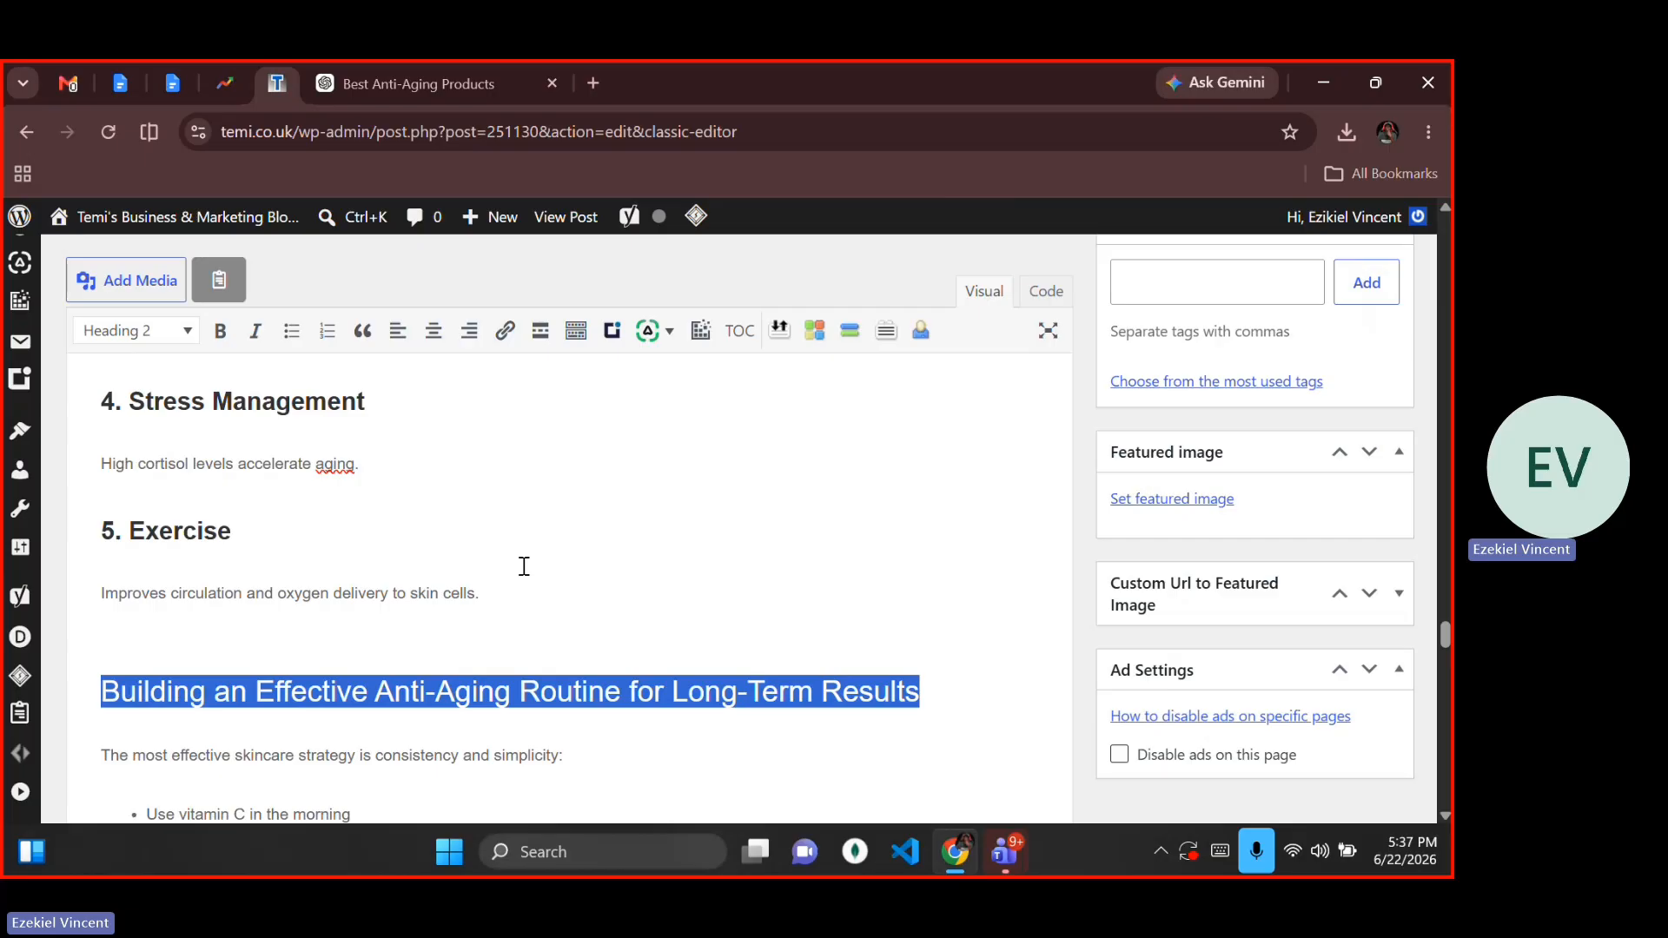
key(ctrl+b)
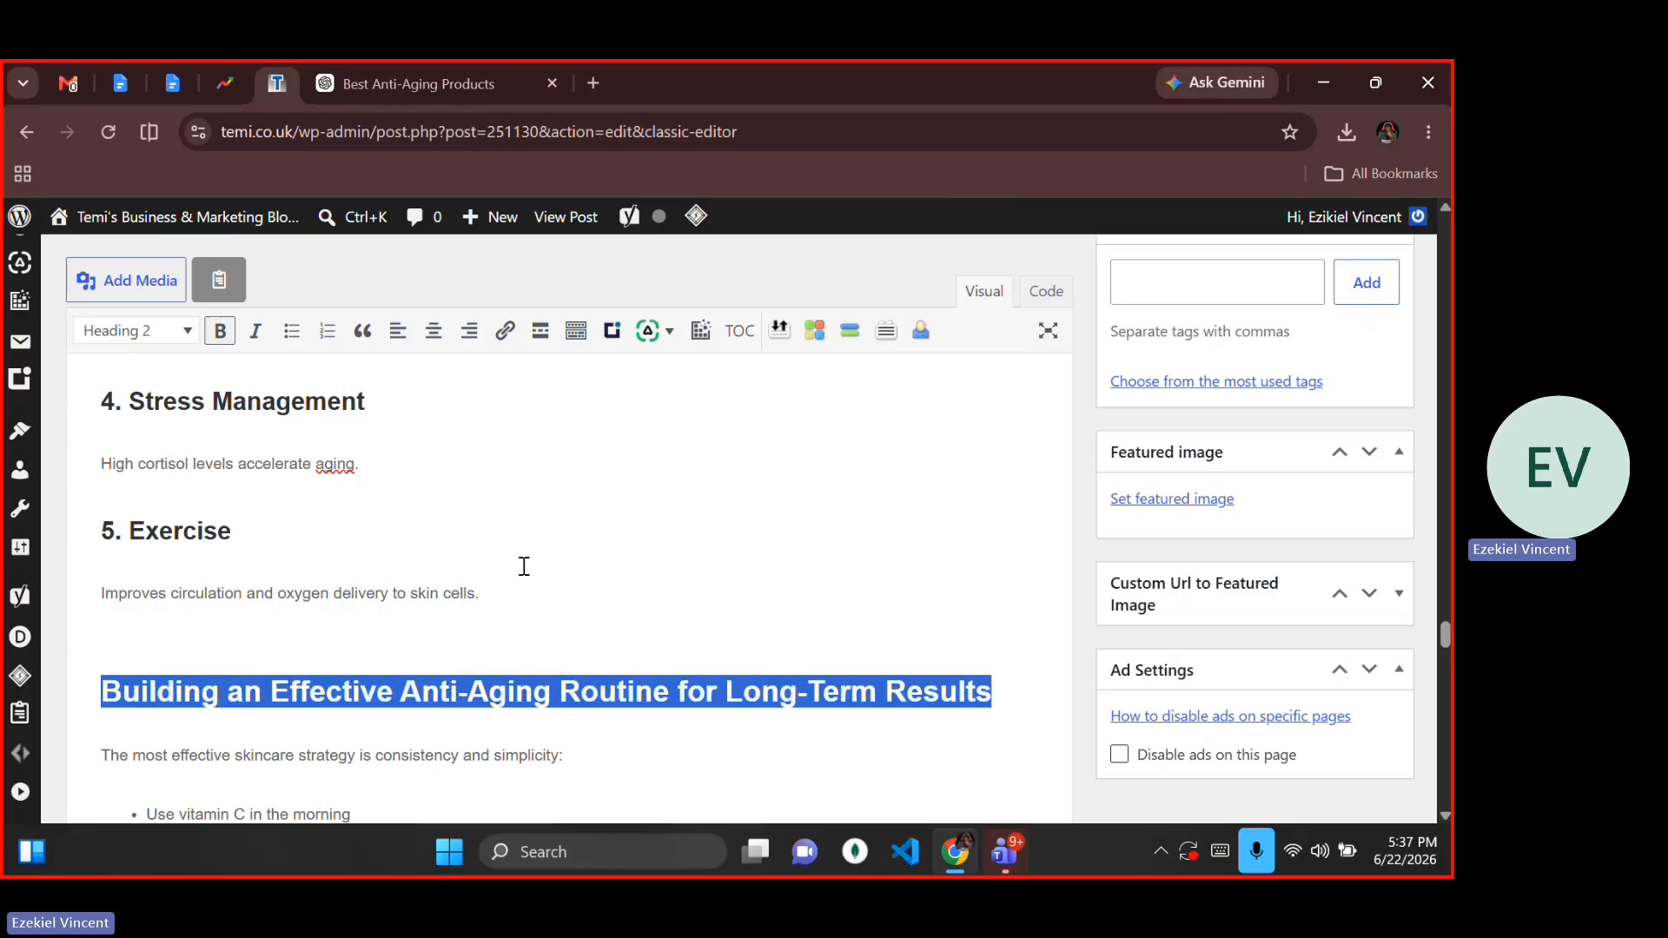
Step: Remove the horizontal line above "Conclusion: The Real Secret to Glowing, Youthful Skin" and make that heading bold
key(Down)
key(Down)
key(Down)
key(Down)
key(Down)
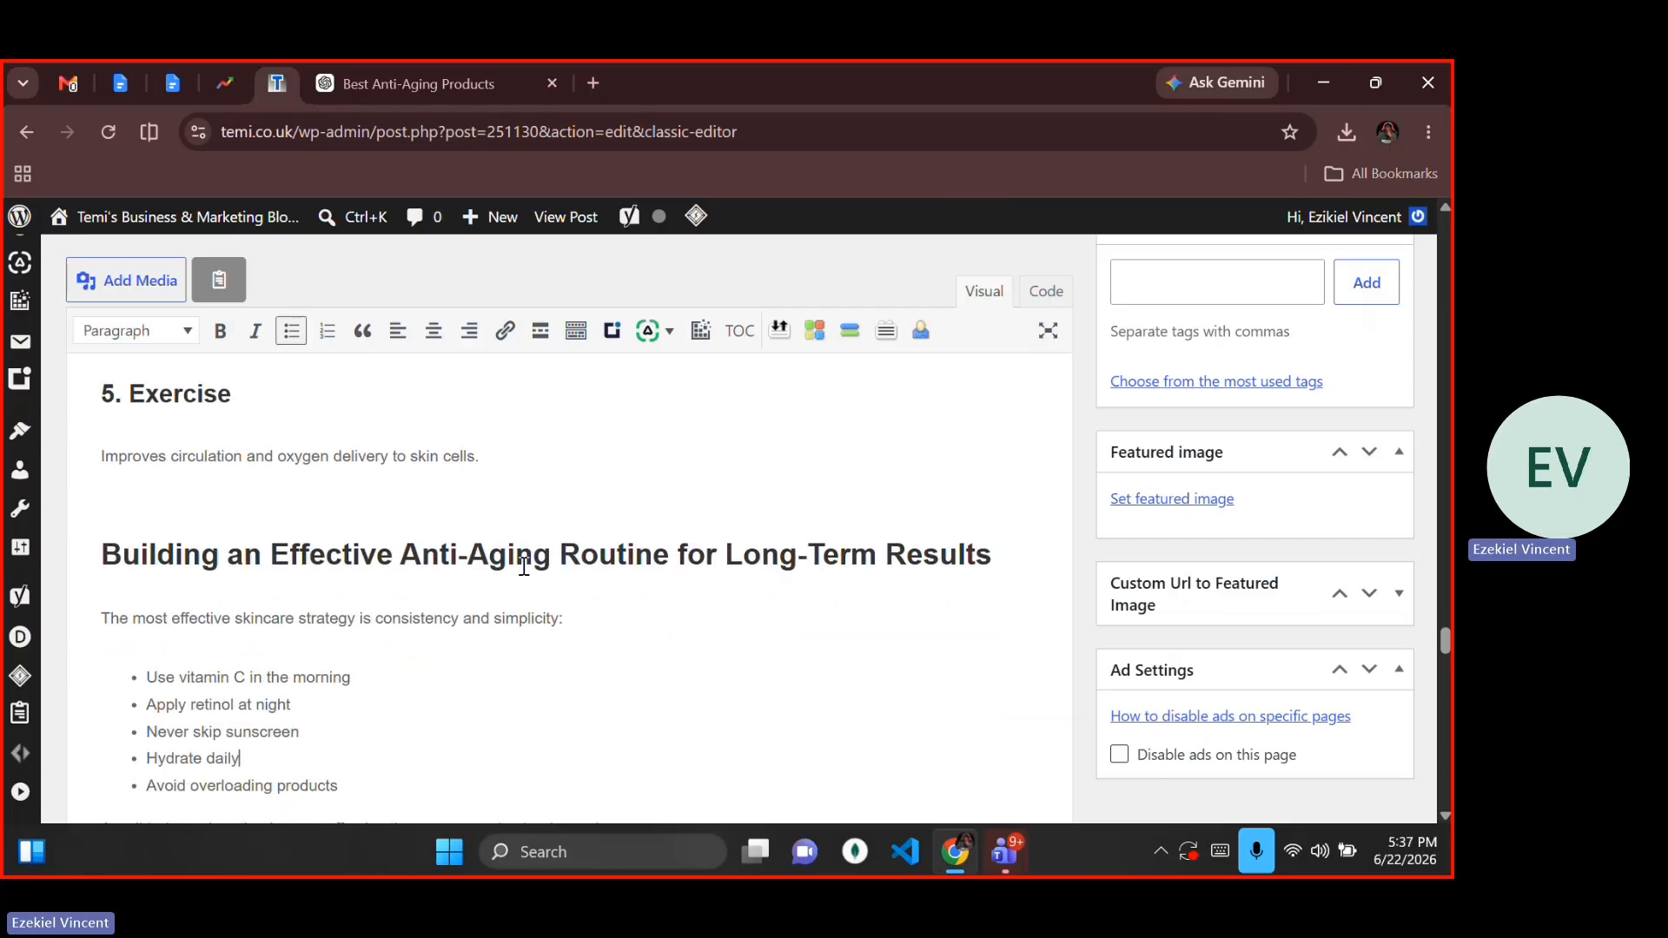
key(Down)
key(Down)
key(Down)
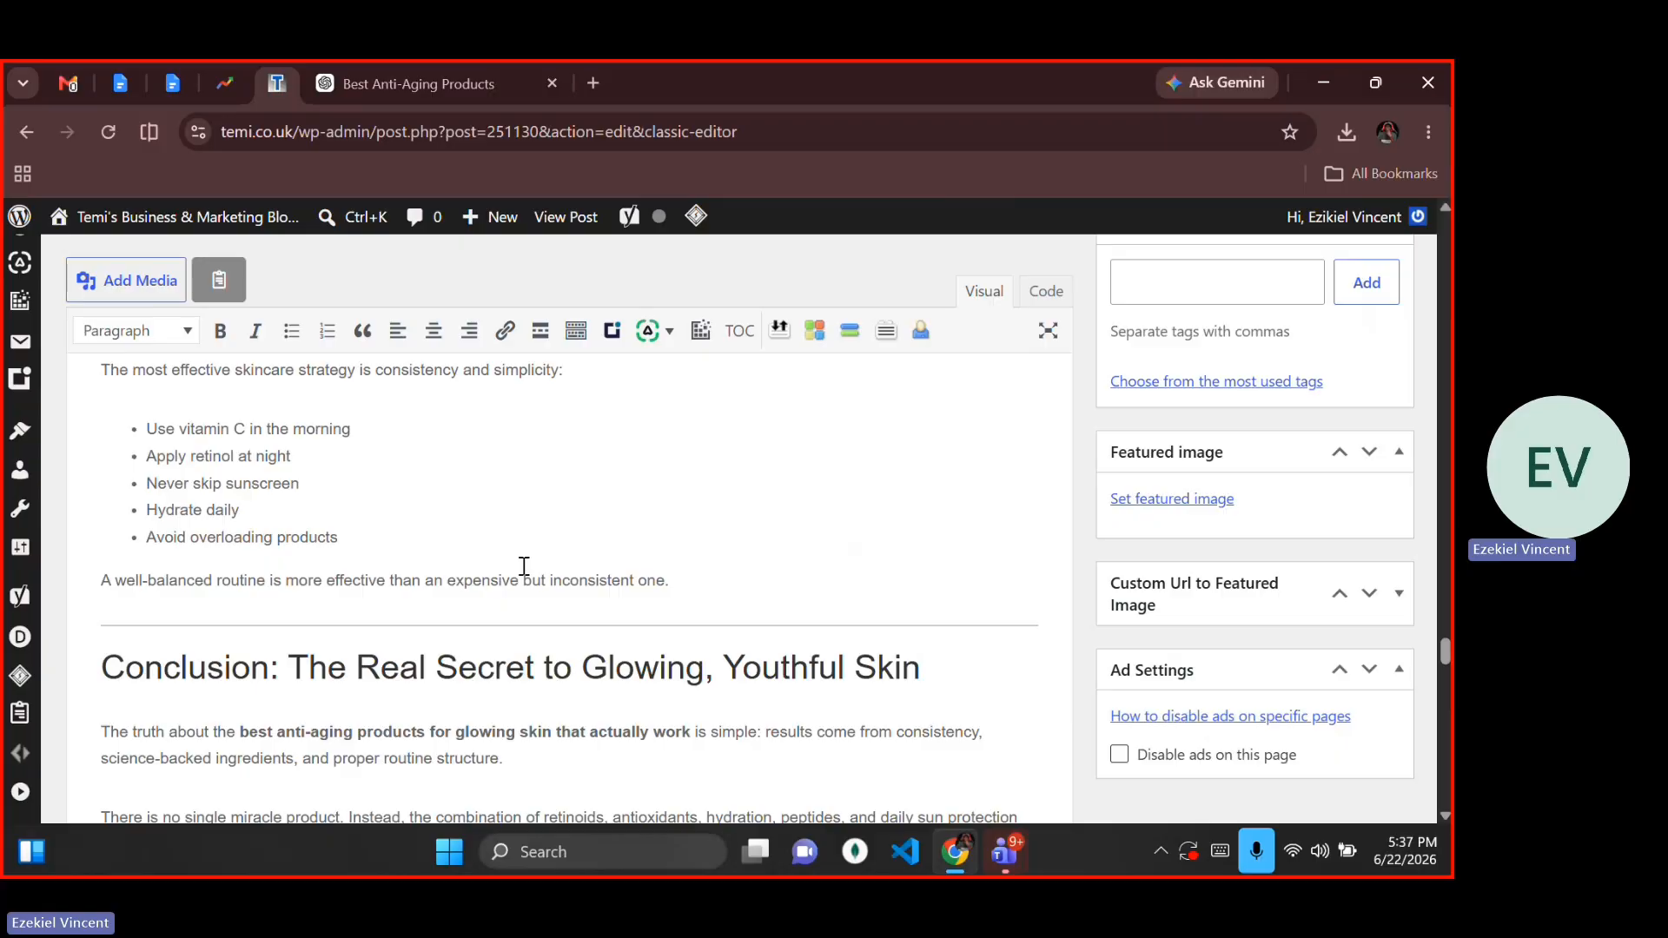
key(Delete)
key(Return)
key(shift+End)
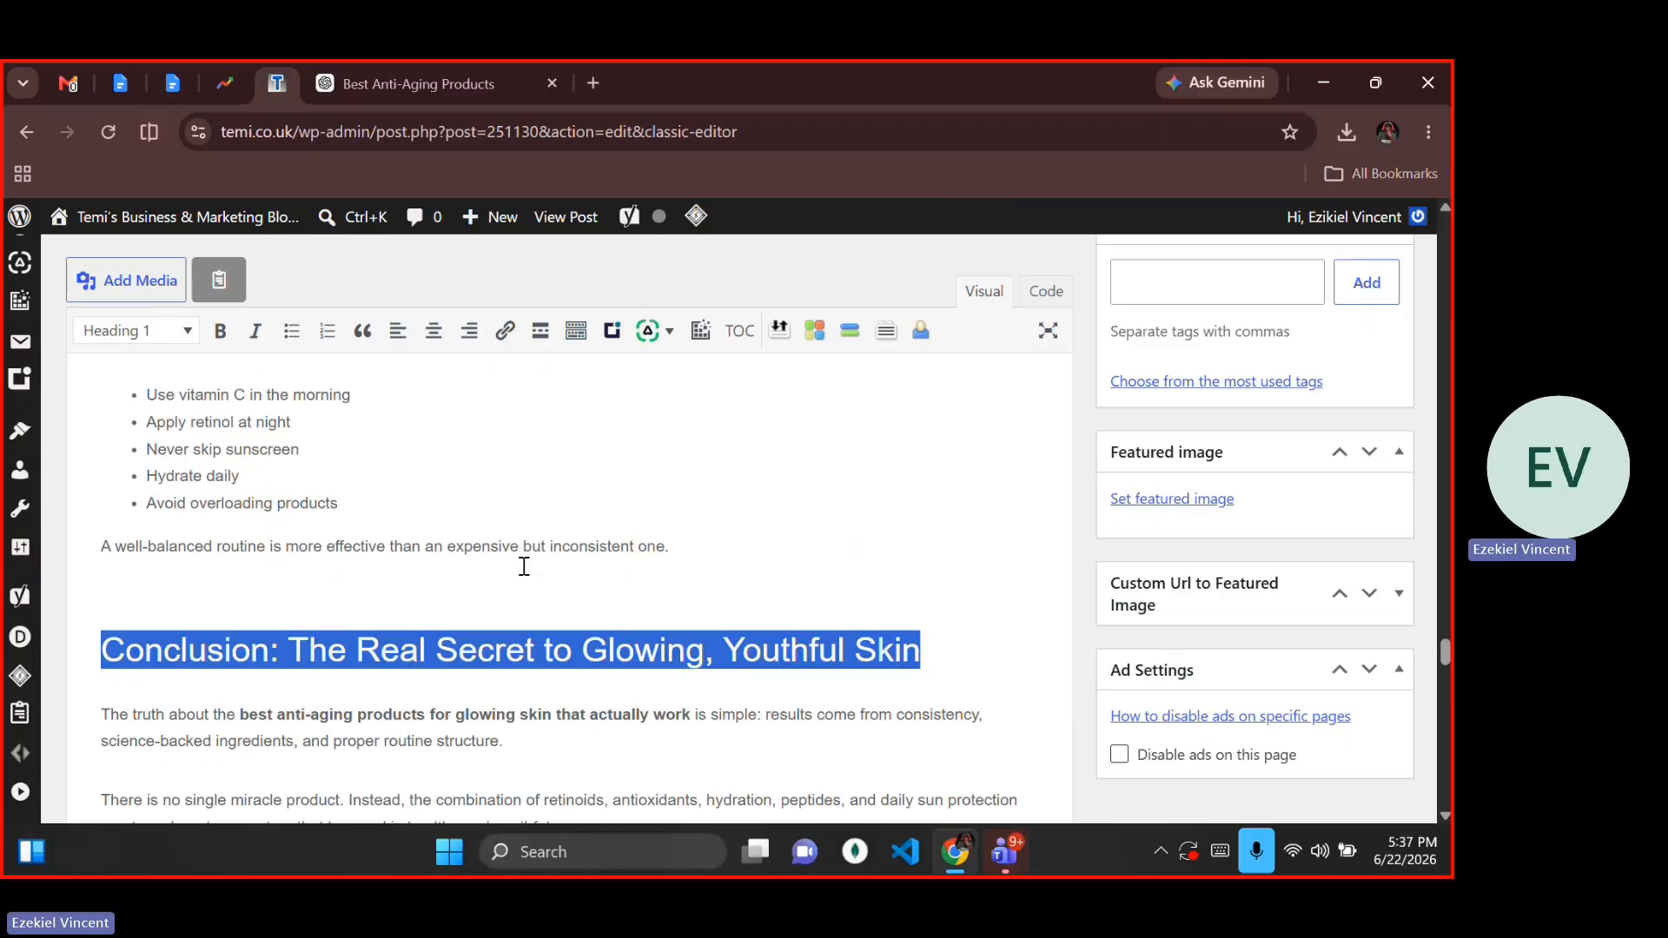
key(ctrl+b)
key(End)
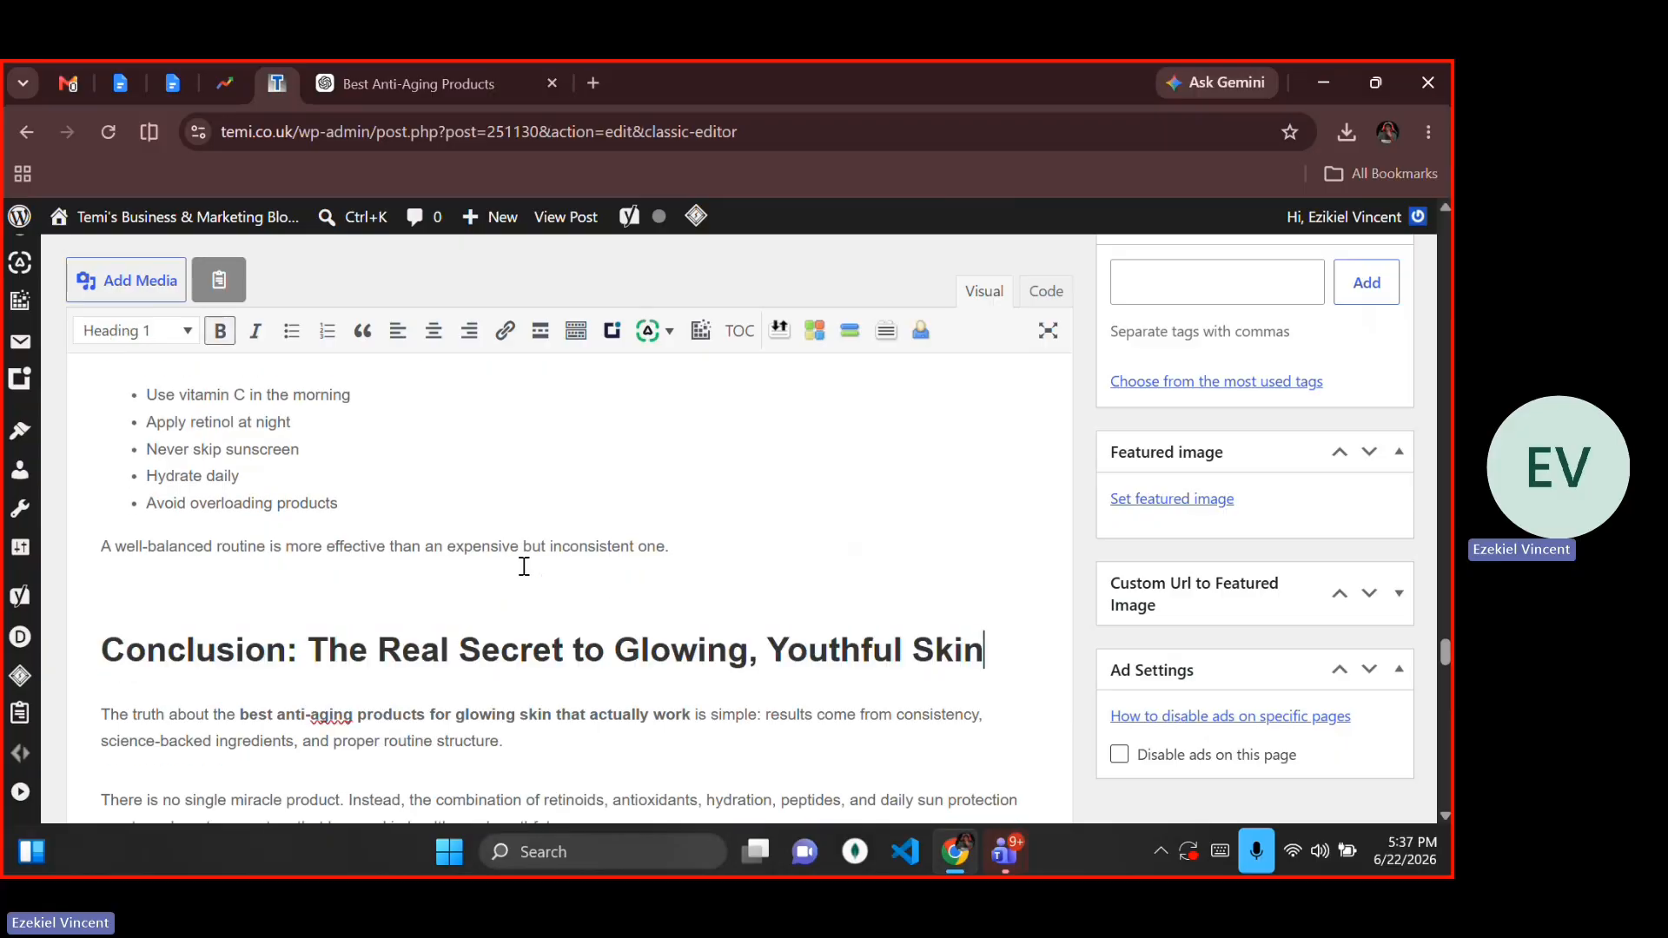
Step: Remove the horizontal line between the last Conclusion paragraph and the "Frequently Asked Questions (FAQ)" heading
key(Down)
key(Down)
key(Down)
key(Down)
key(Down)
key(Down)
key(Down)
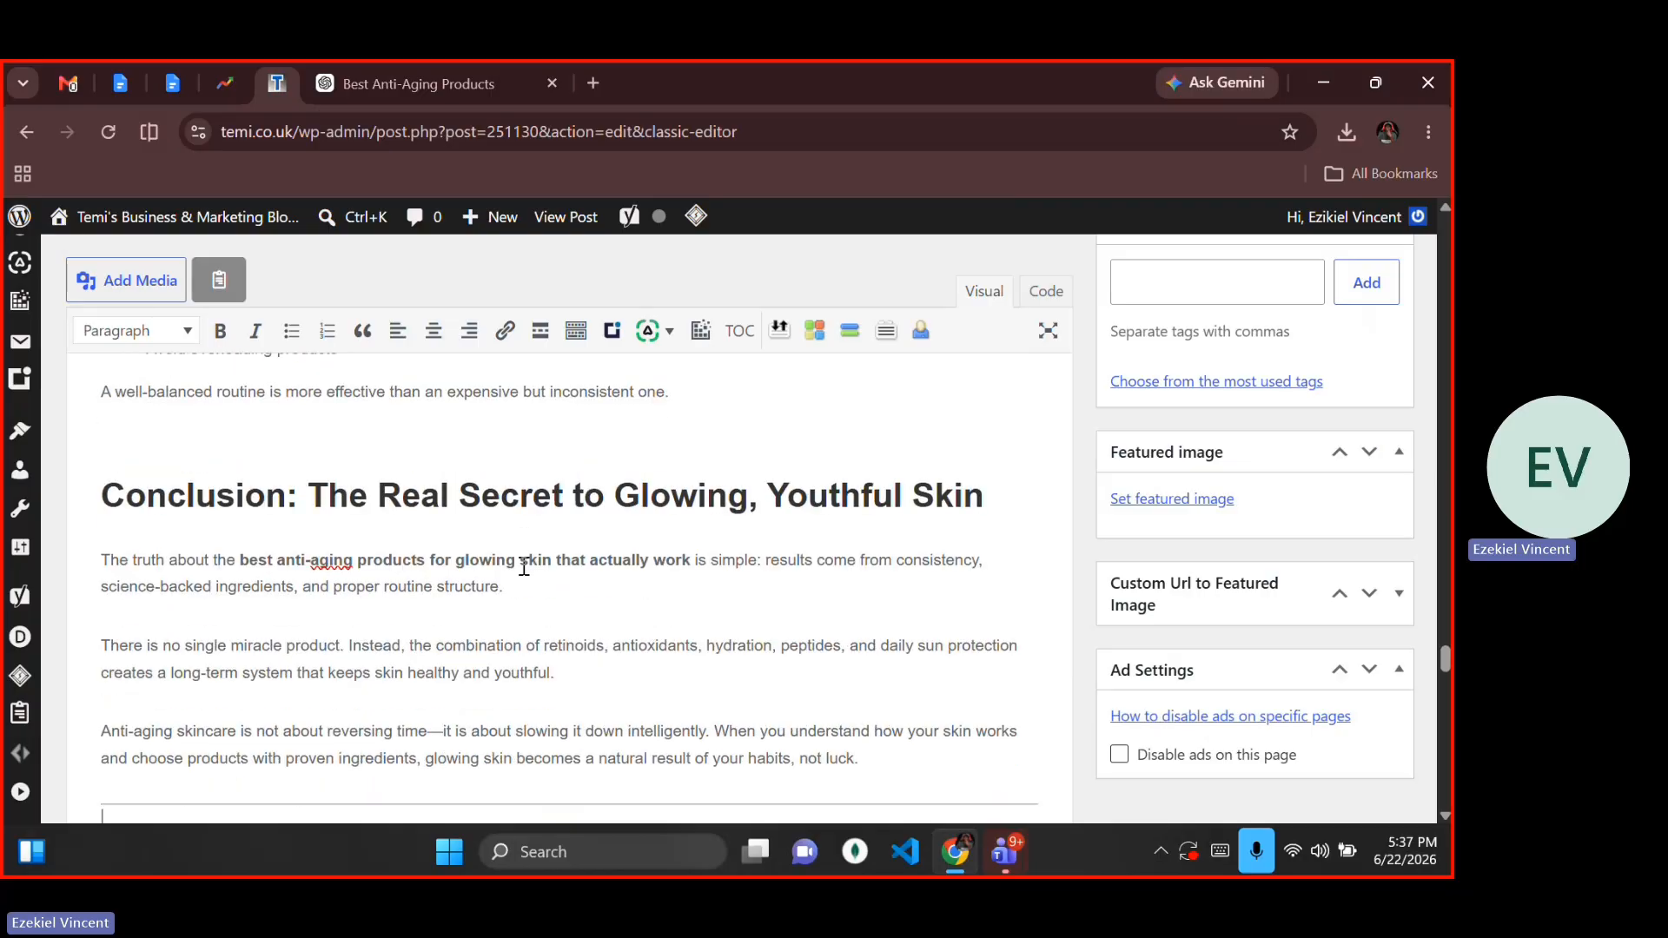
key(Delete)
Step: Format the "Frequently Asked Questions (FAQ)" heading as a bold Heading 2
key(shift+End)
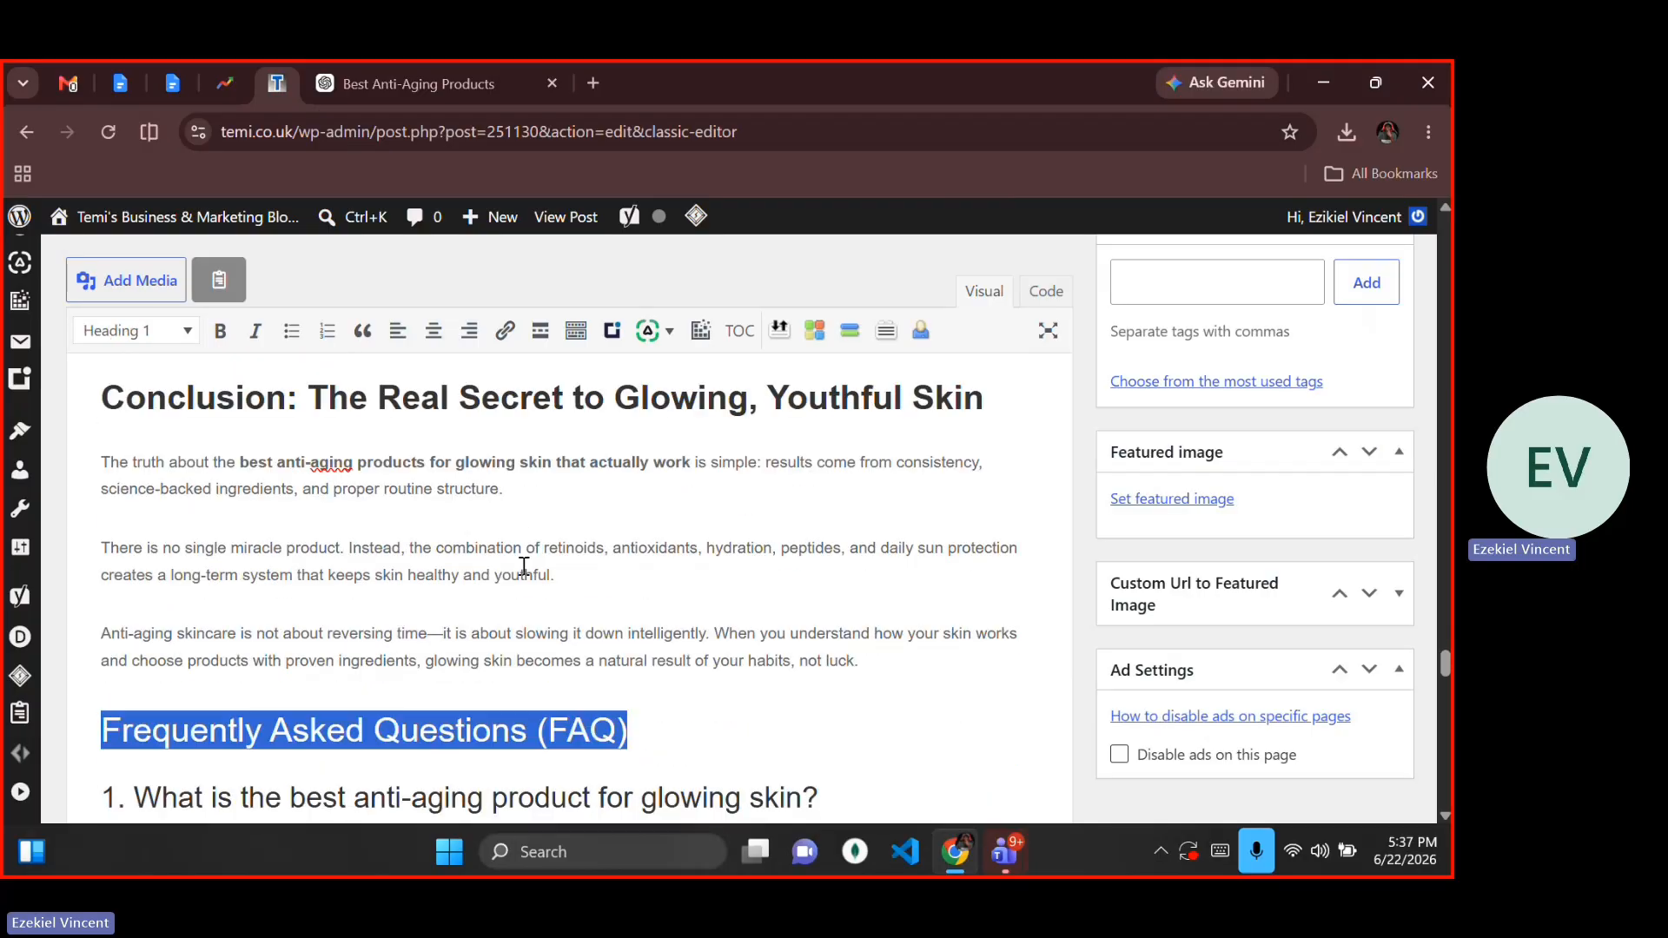
key(ctrl)
key(super)
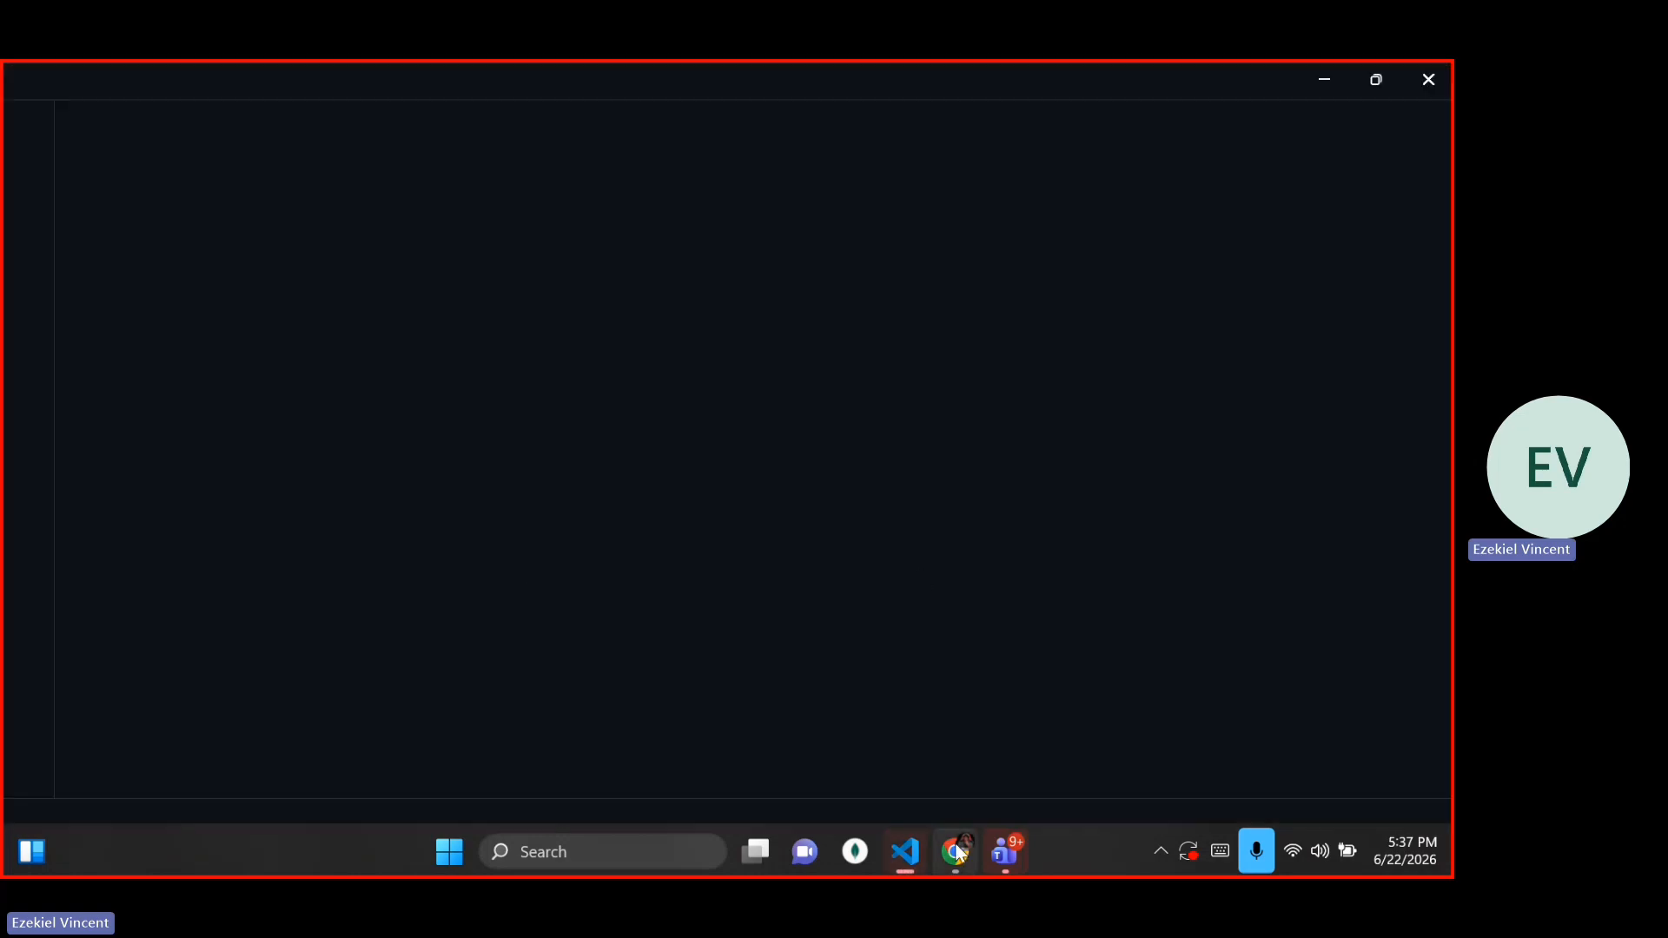
click(956, 852)
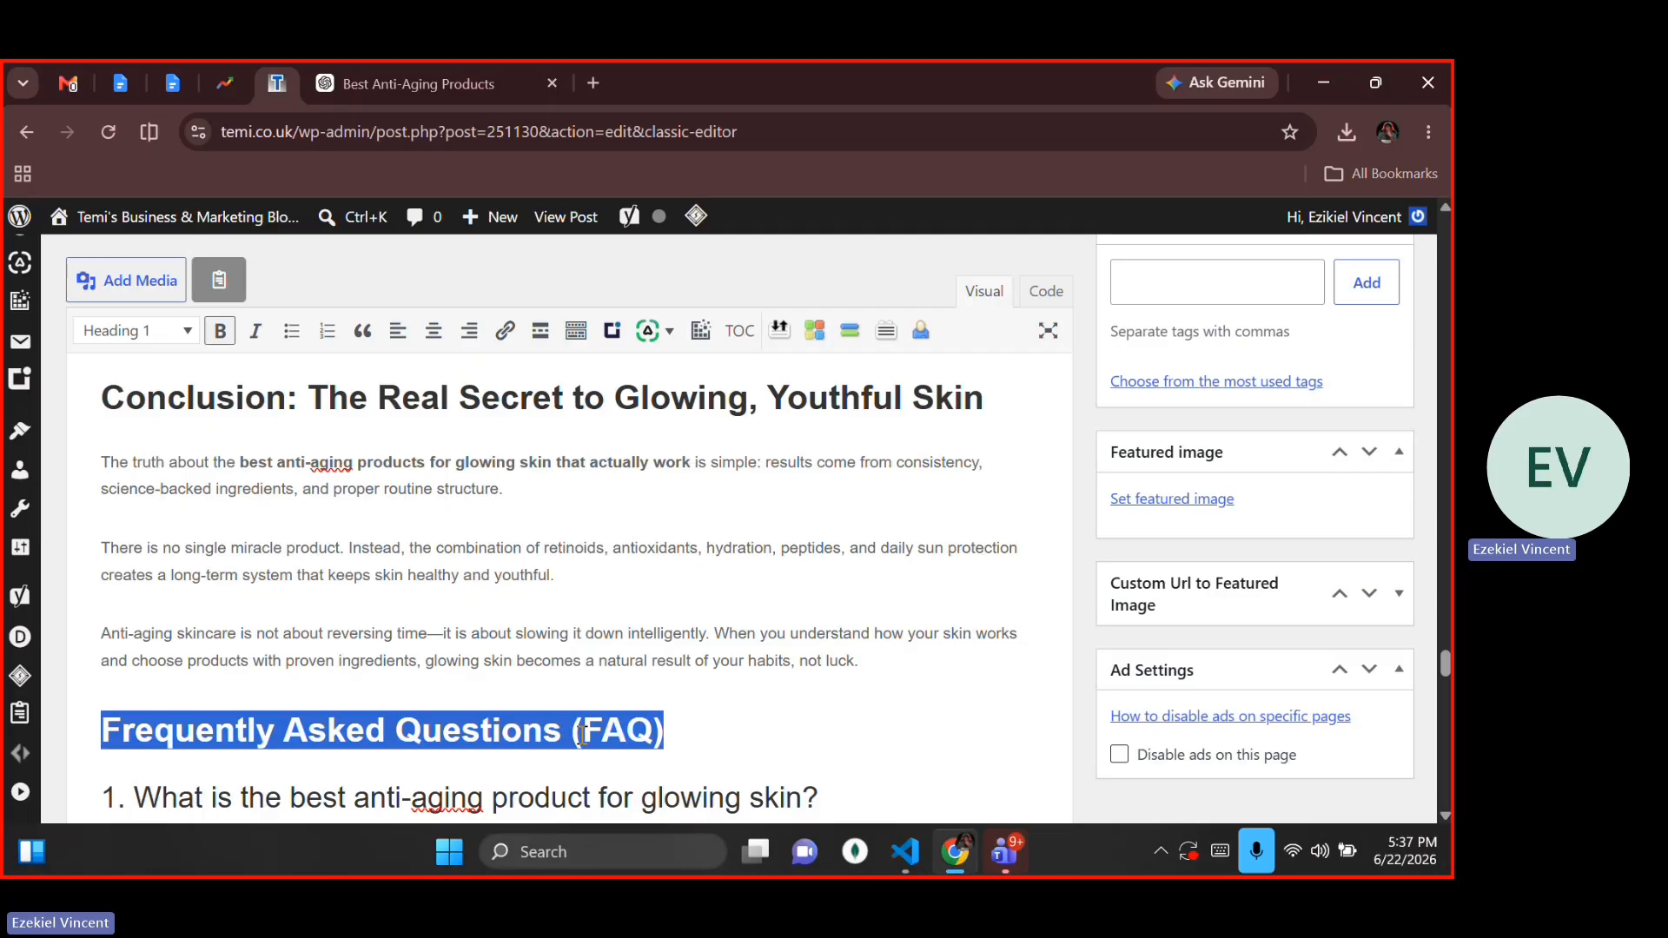
key(alt+shift+2)
Step: Change the "Conclusion: The Real Secret to Glowing, Youthful Skin" heading to Heading 2
key(Up)
key(Up)
key(Up)
key(Up)
key(Up)
key(Up)
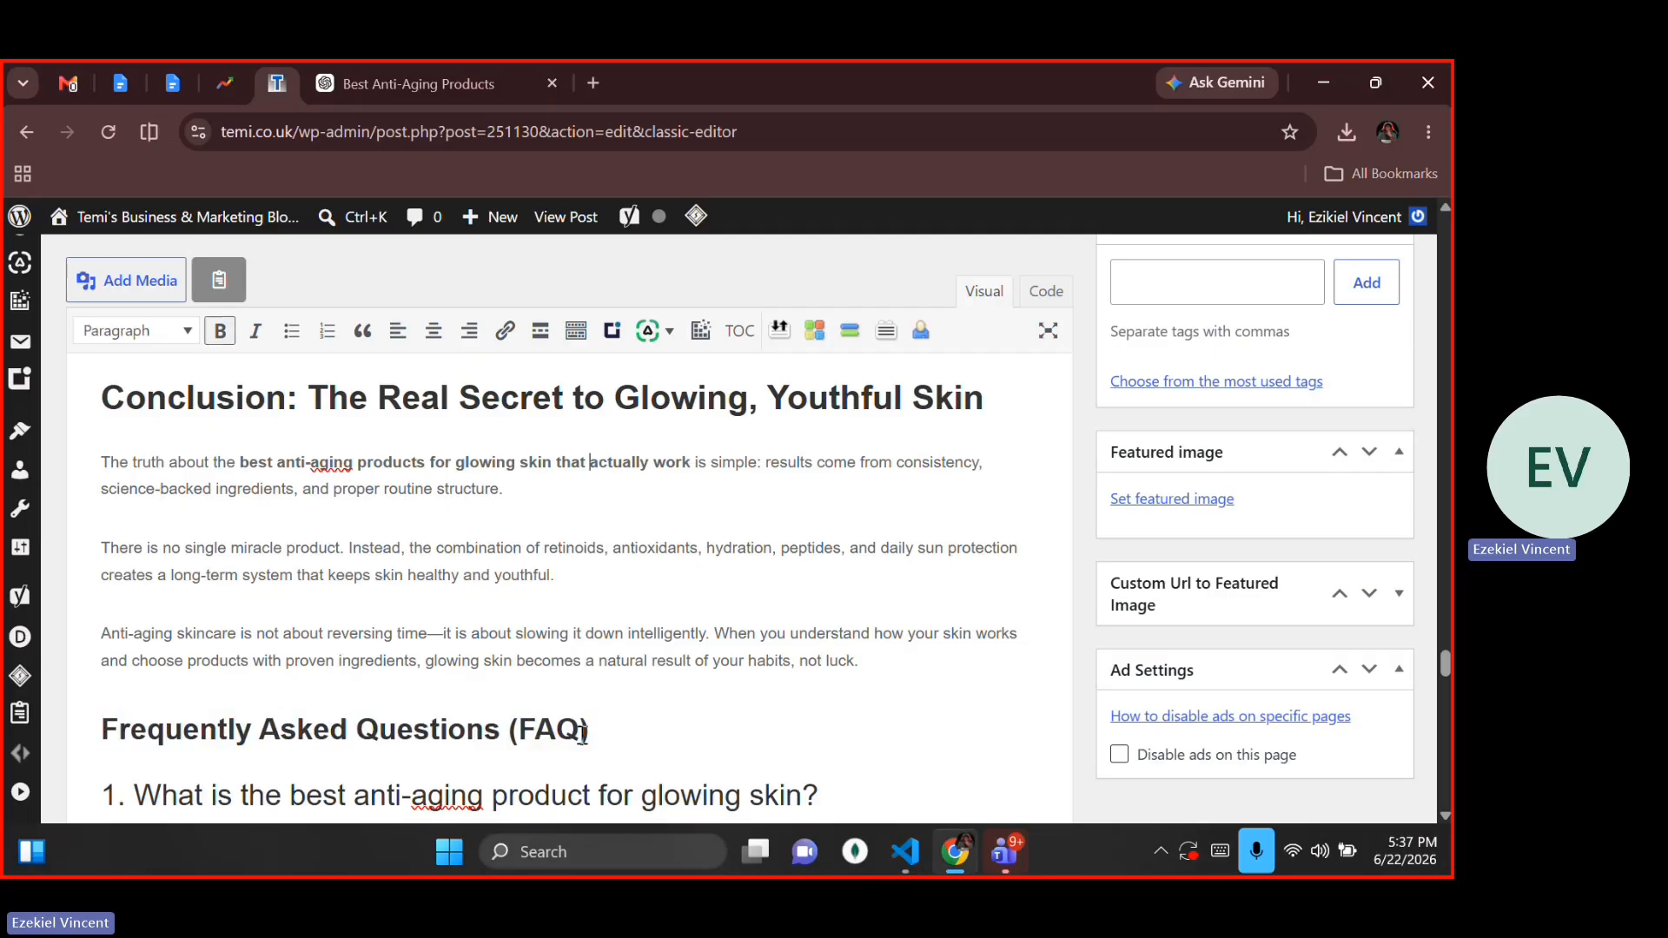
key(Up)
key(Up)
key(Down)
key(Up)
key(Right)
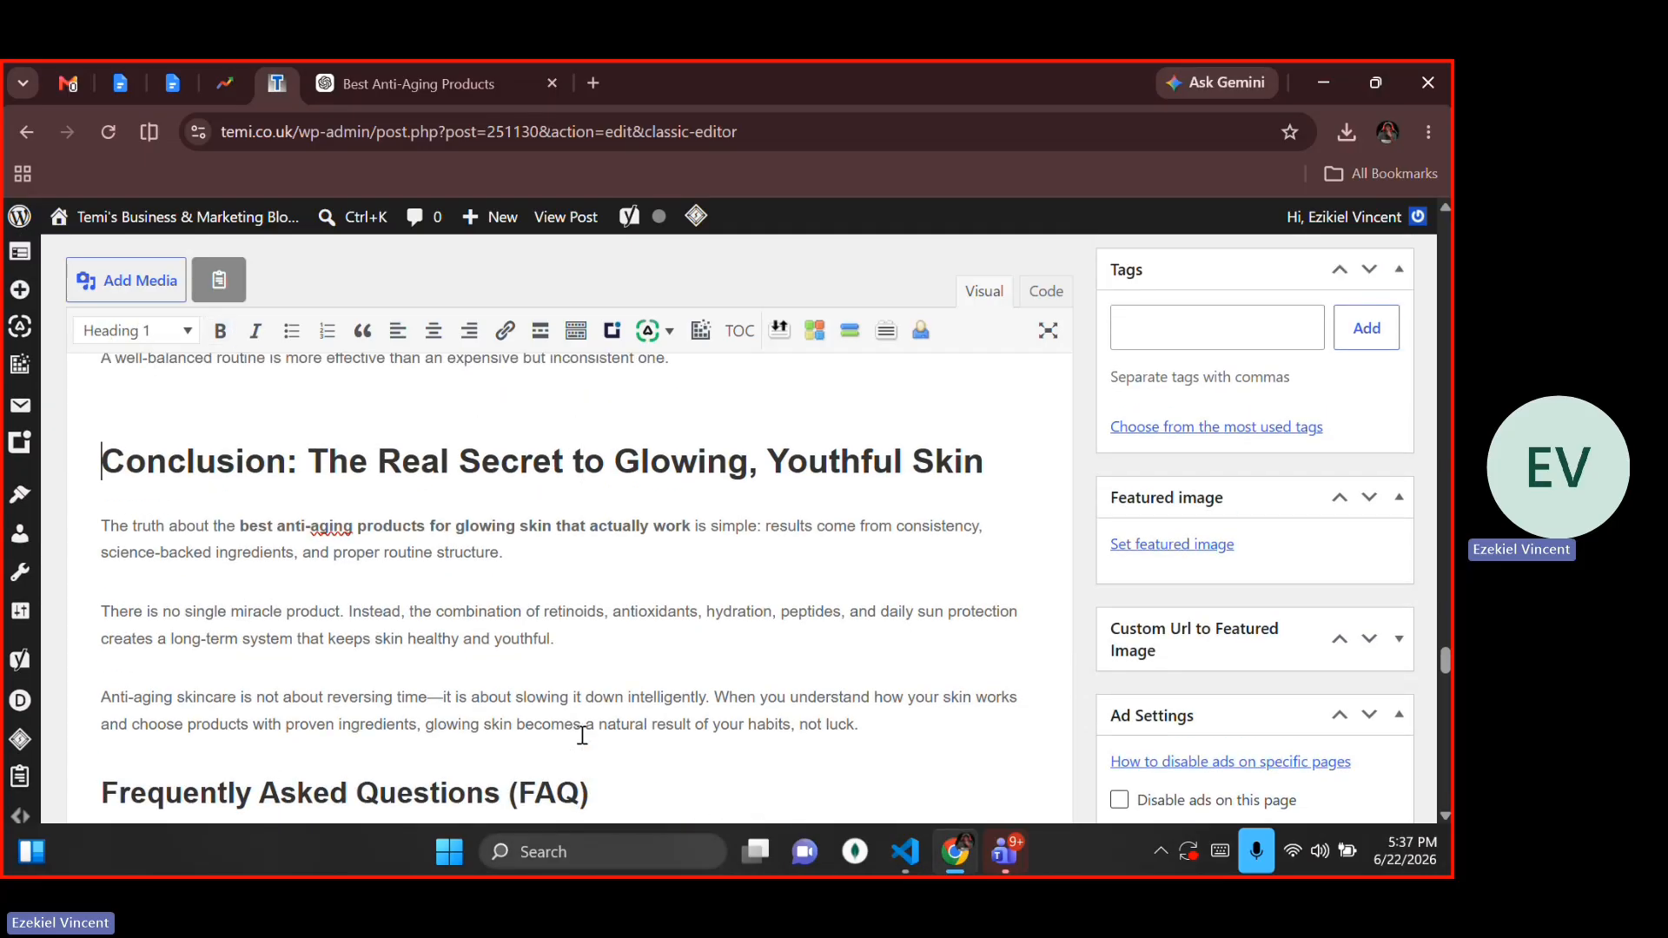
key(shift+End)
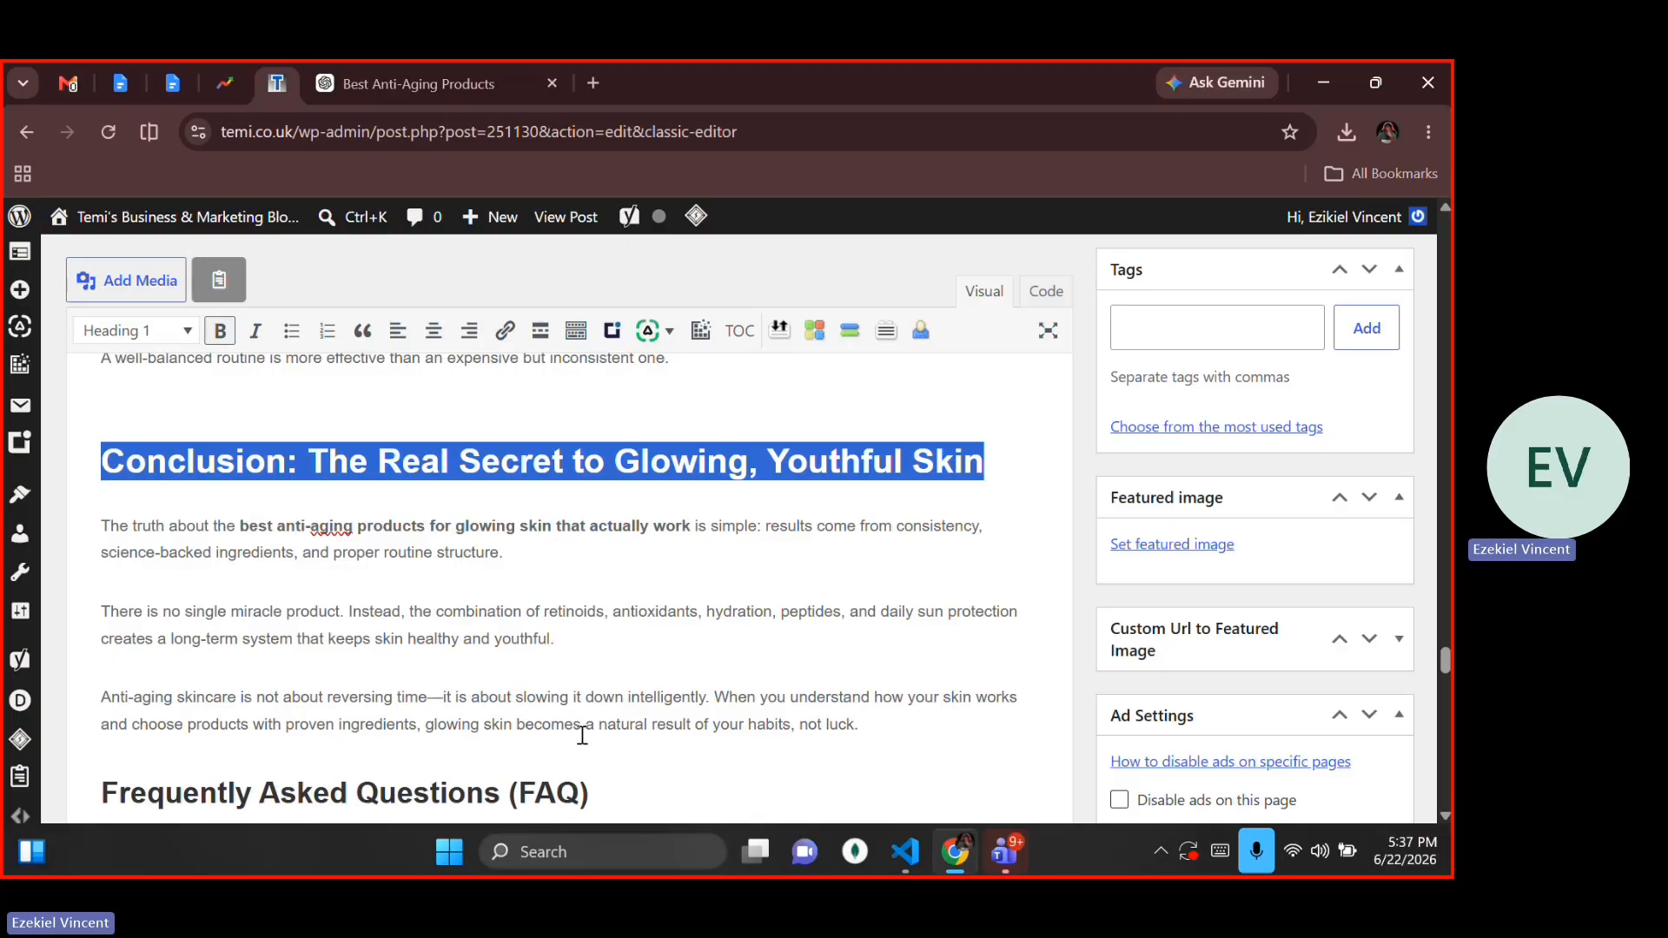
key(alt+shift+2)
Step: Format the FAQ question "1. What is the best anti-aging product for glowing skin?" as a bold Heading 3
key(Down)
key(Down)
key(Down)
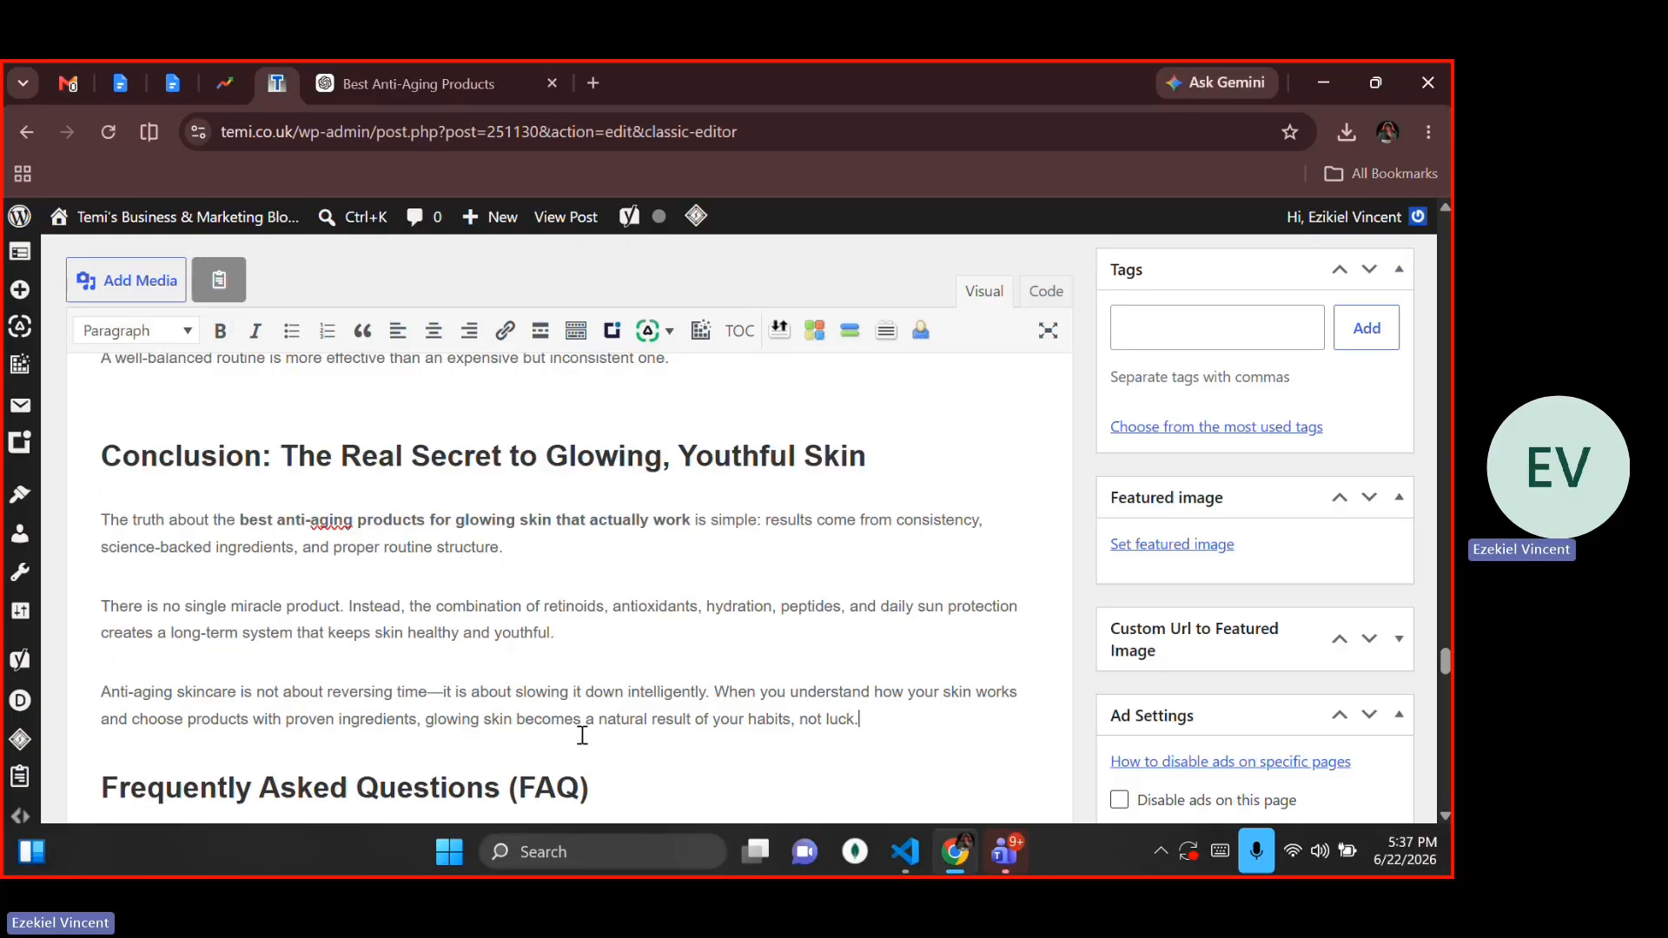
key(Down)
key(Up)
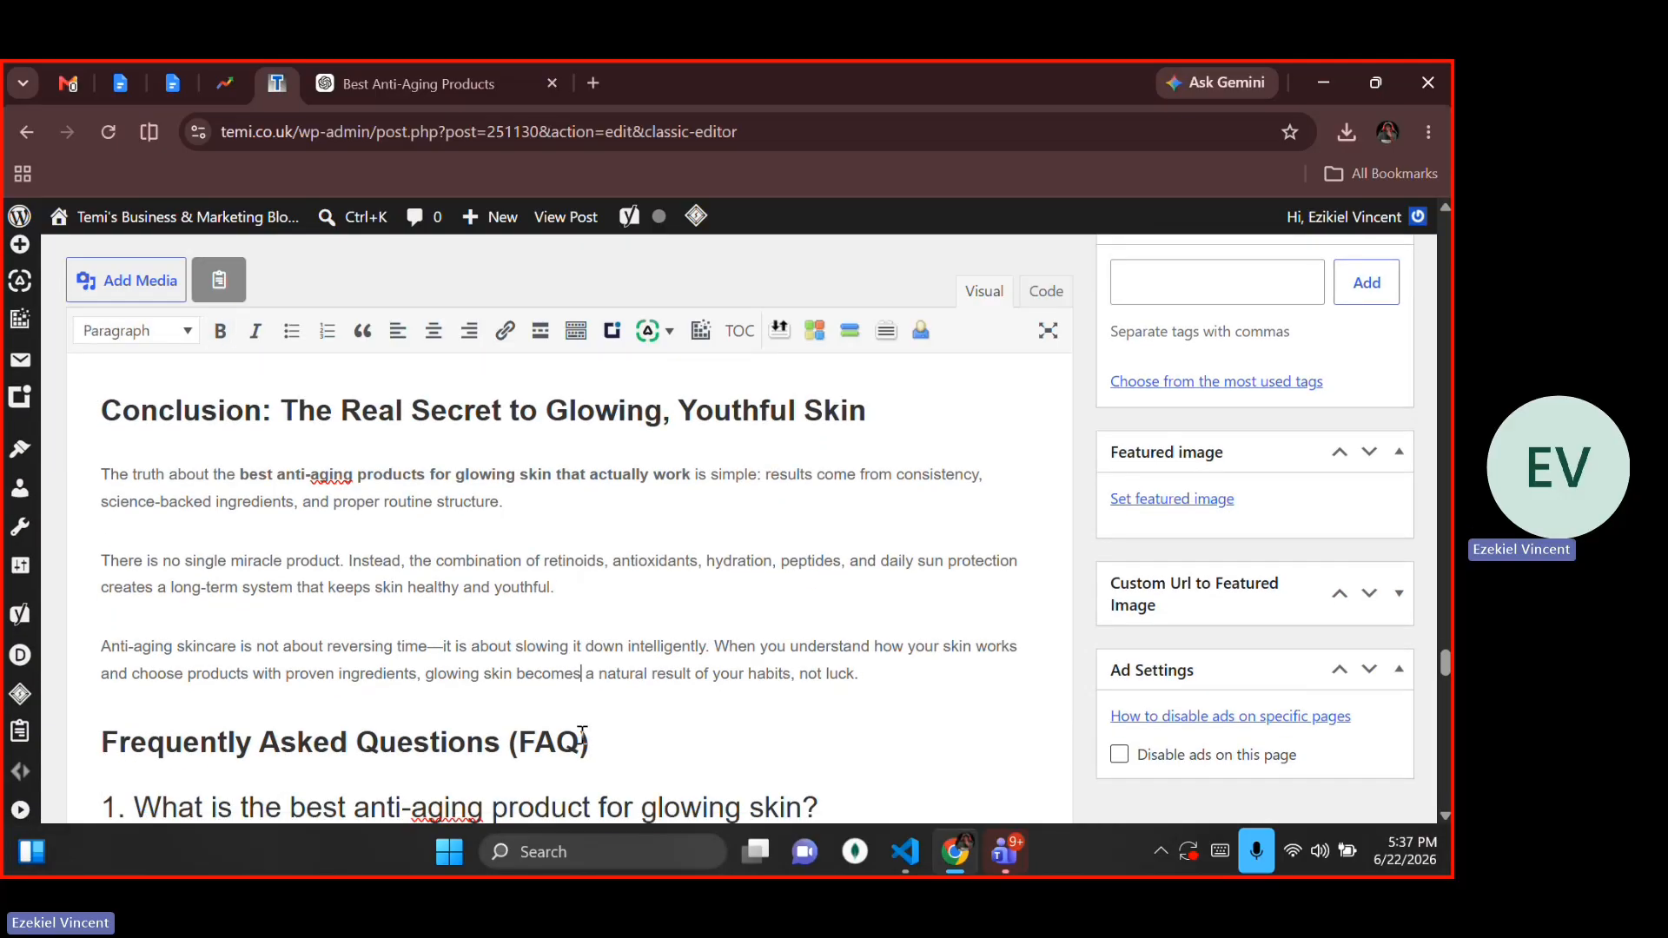
key(Left)
key(Left)
key(Left)
key(Left)
key(Left)
key(Left)
key(Left)
key(Left)
key(Left)
key(Left)
key(Left)
key(Left)
key(Left)
key(Left)
key(Down)
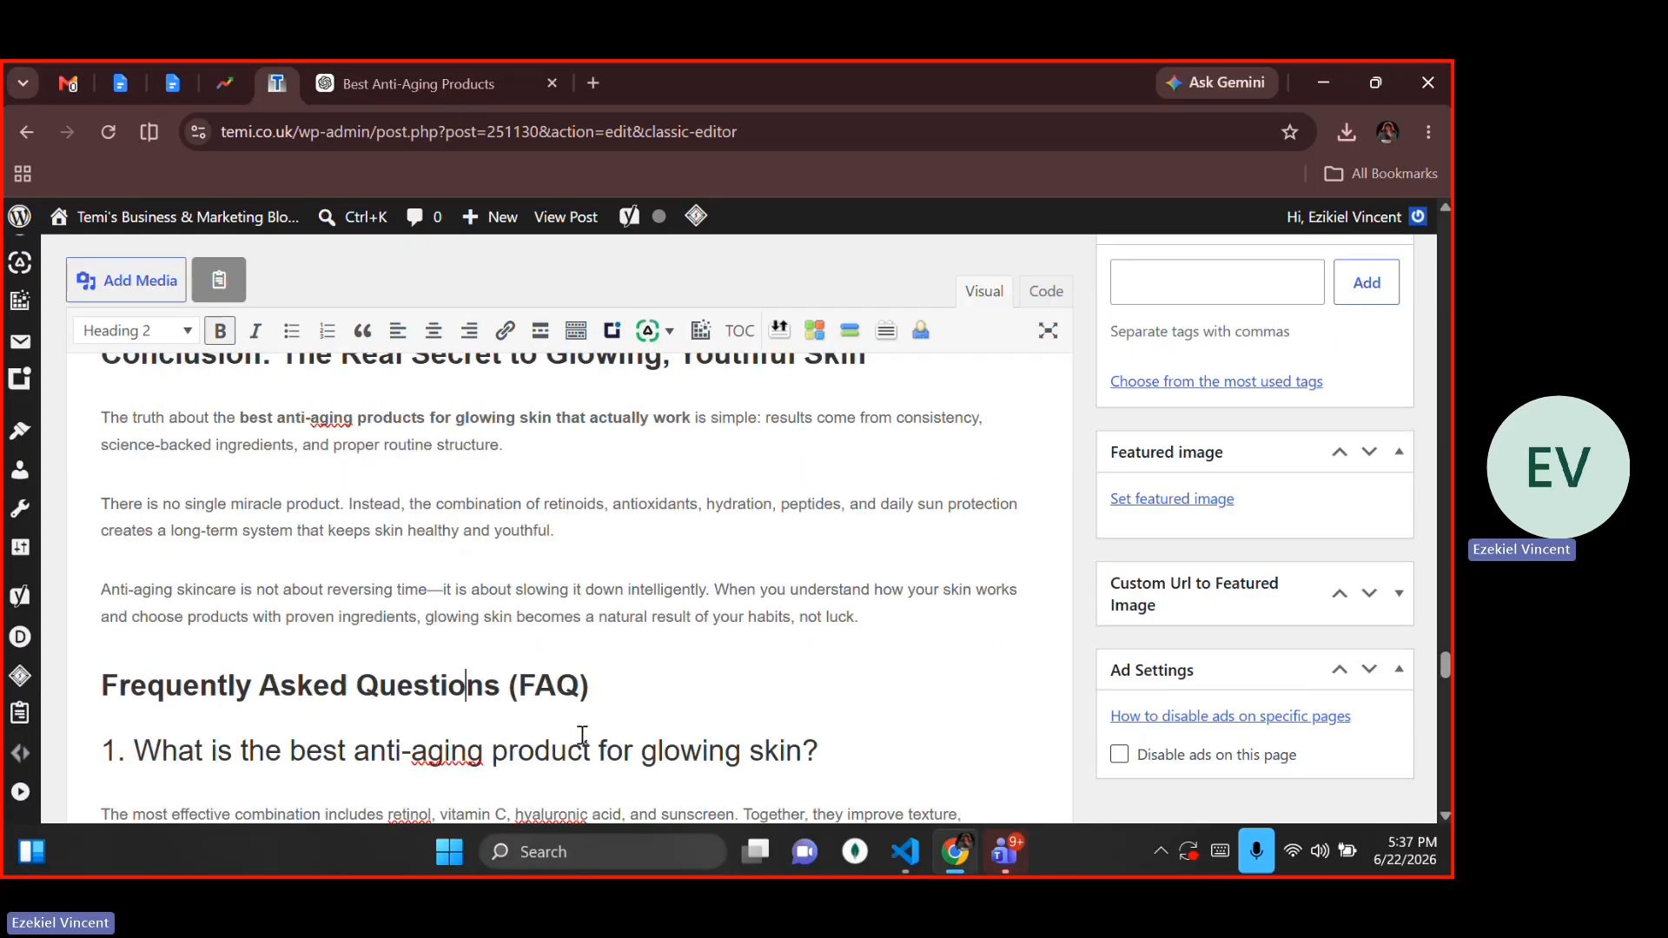
key(Down)
key(Down)
key(Up)
key(Up)
key(Right)
key(Right)
key(Right)
key(Right)
key(Right)
key(Right)
key(Right)
key(Right)
key(Right)
key(Right)
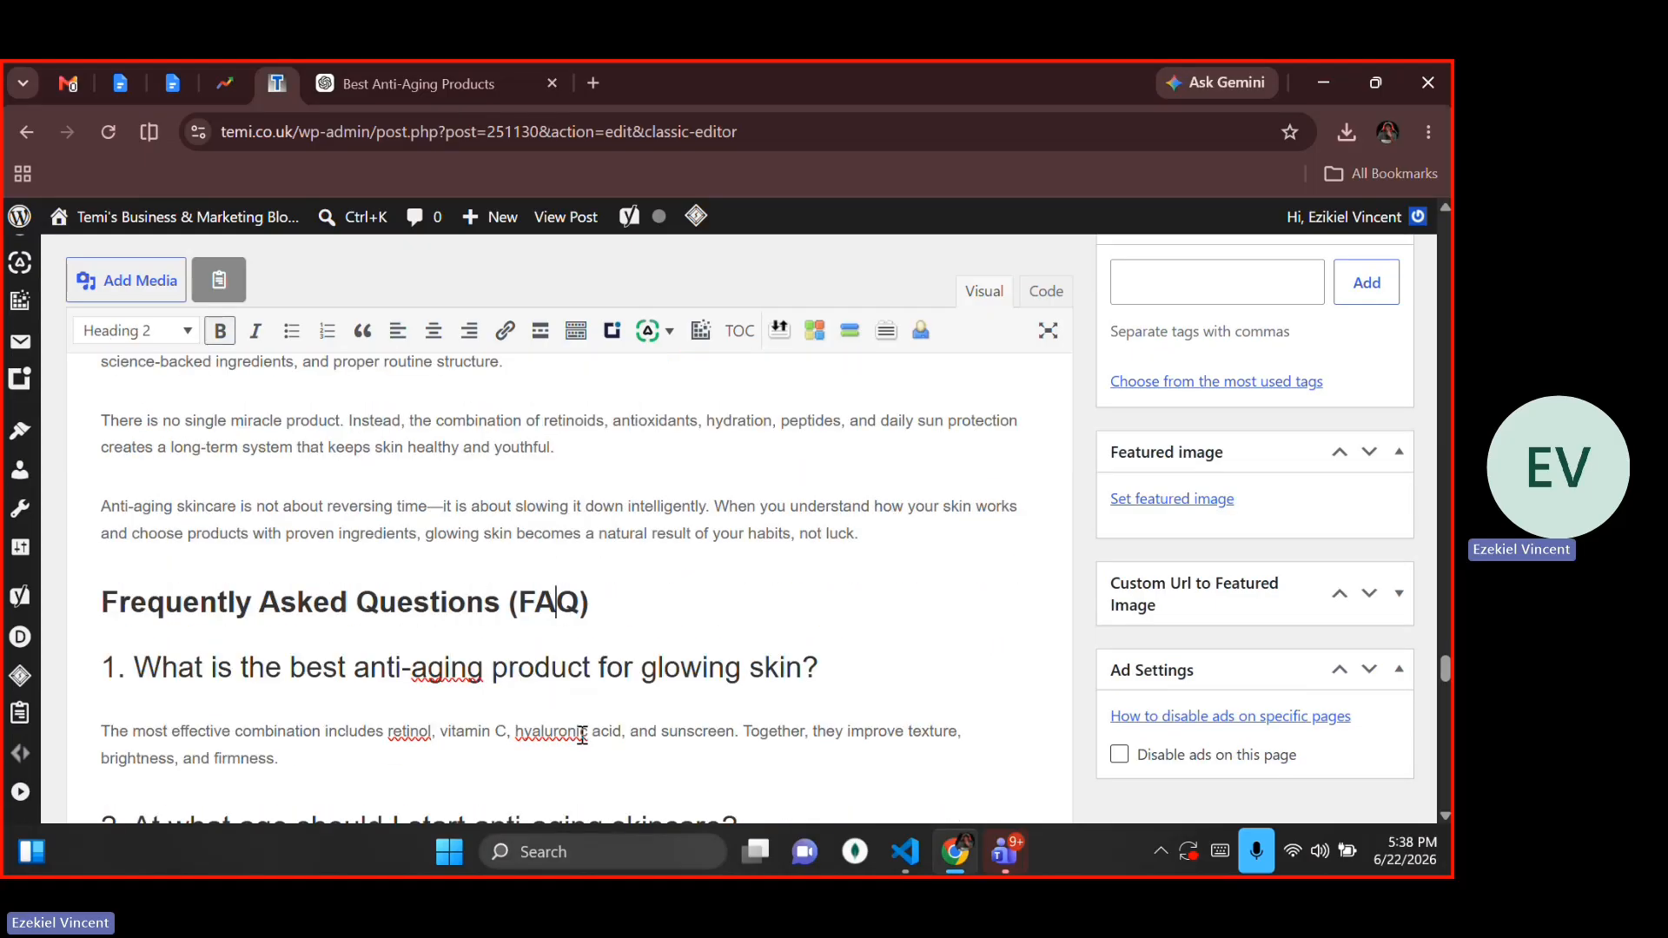
key(Home)
key(shift+End)
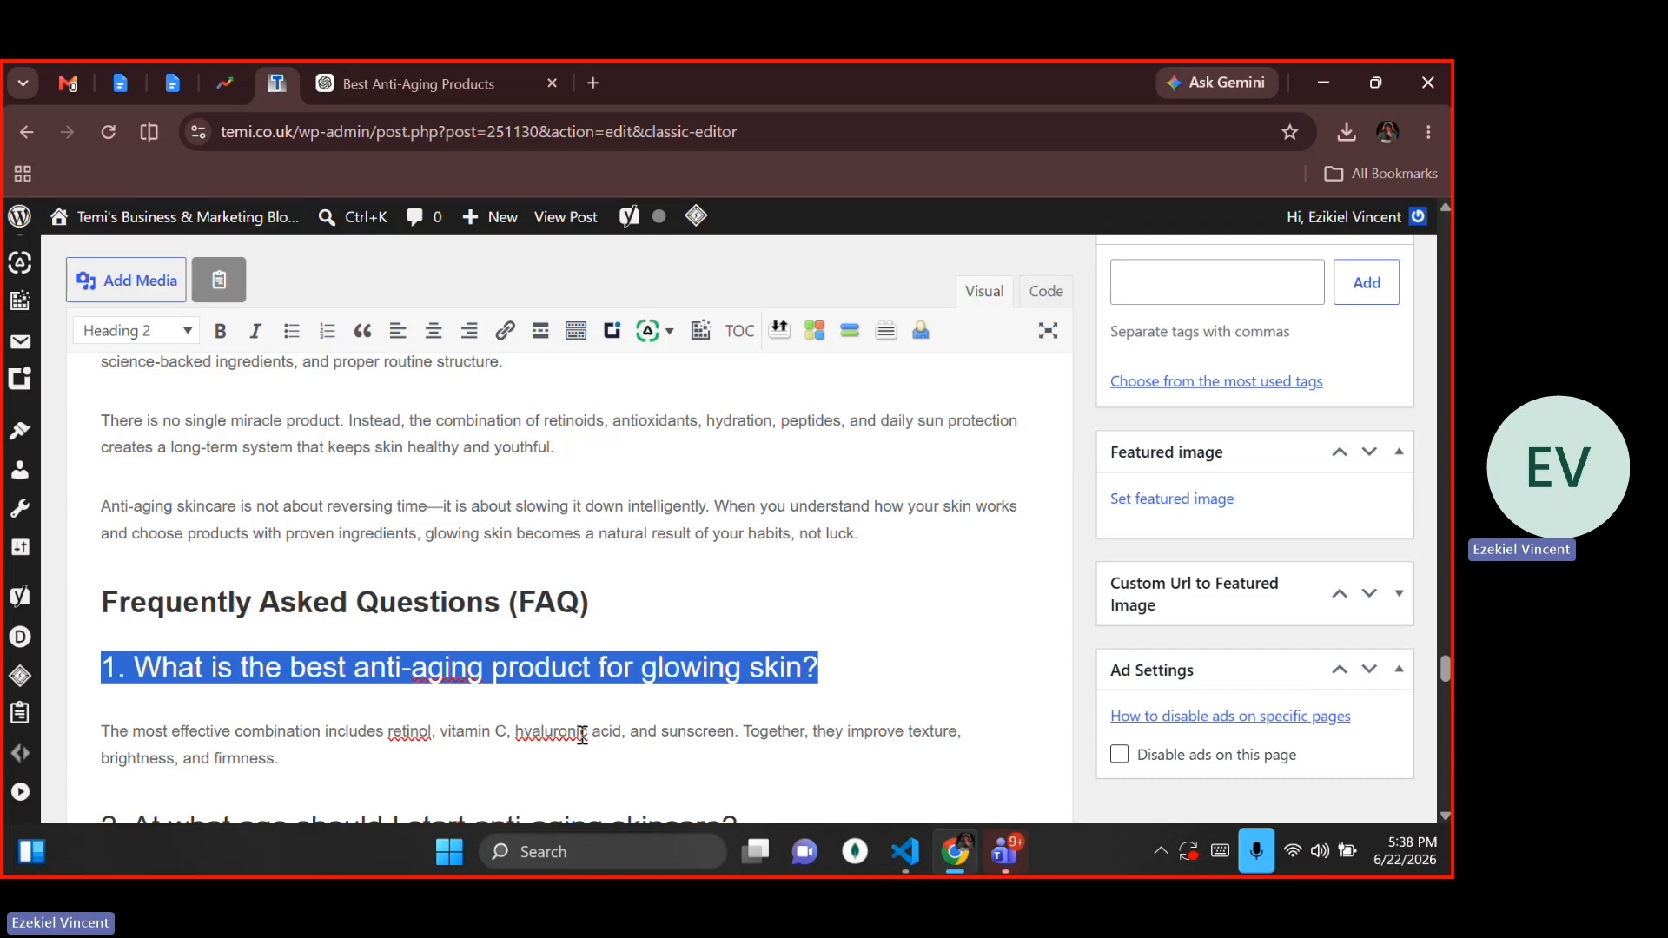
key(alt+shift+3)
key(ctrl+b)
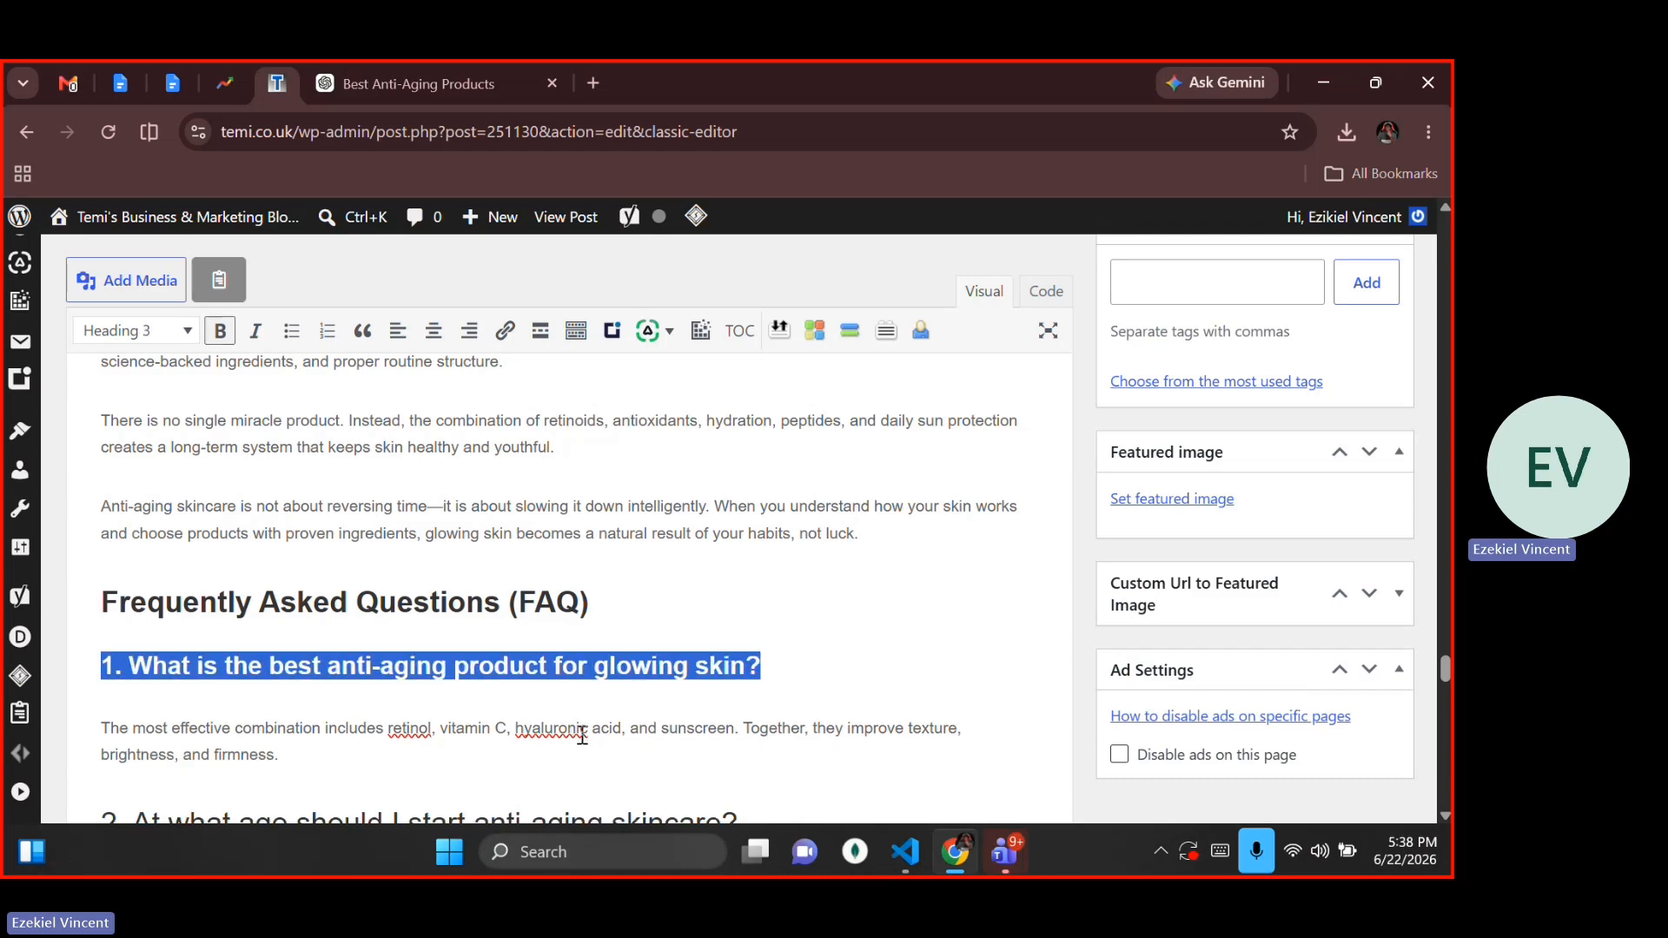
Step: Remove the bold from the first FAQ question, "1. What is the best anti-aging product for glowing skin?"
key(Down)
key(Up)
key(shift+End)
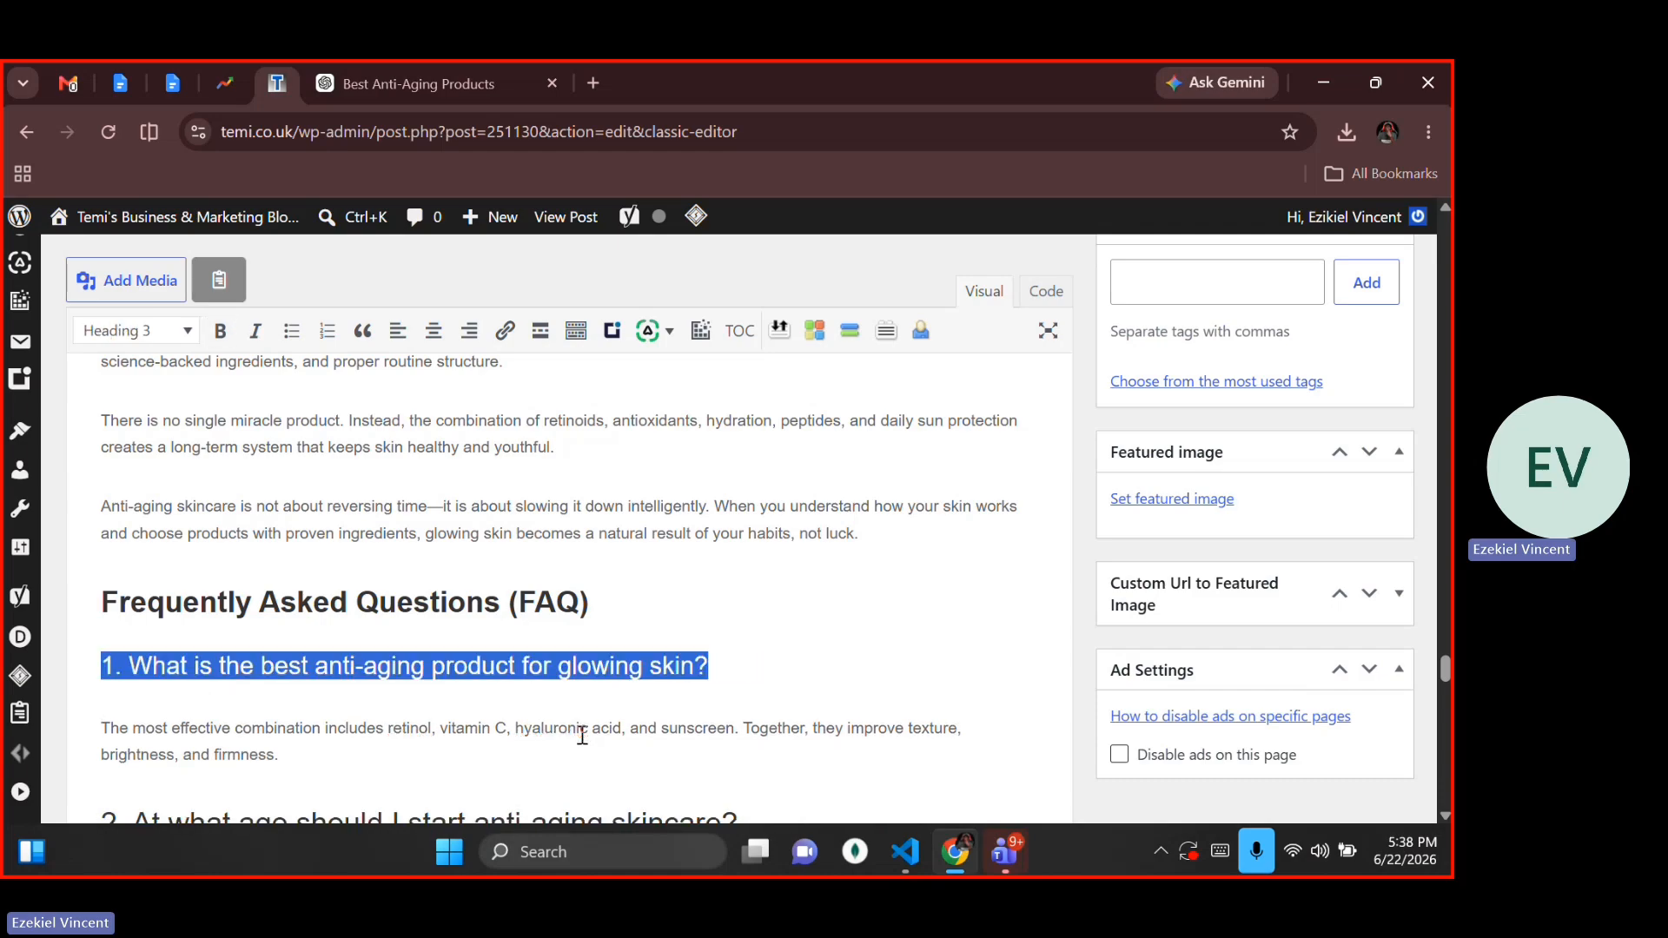
key(Right)
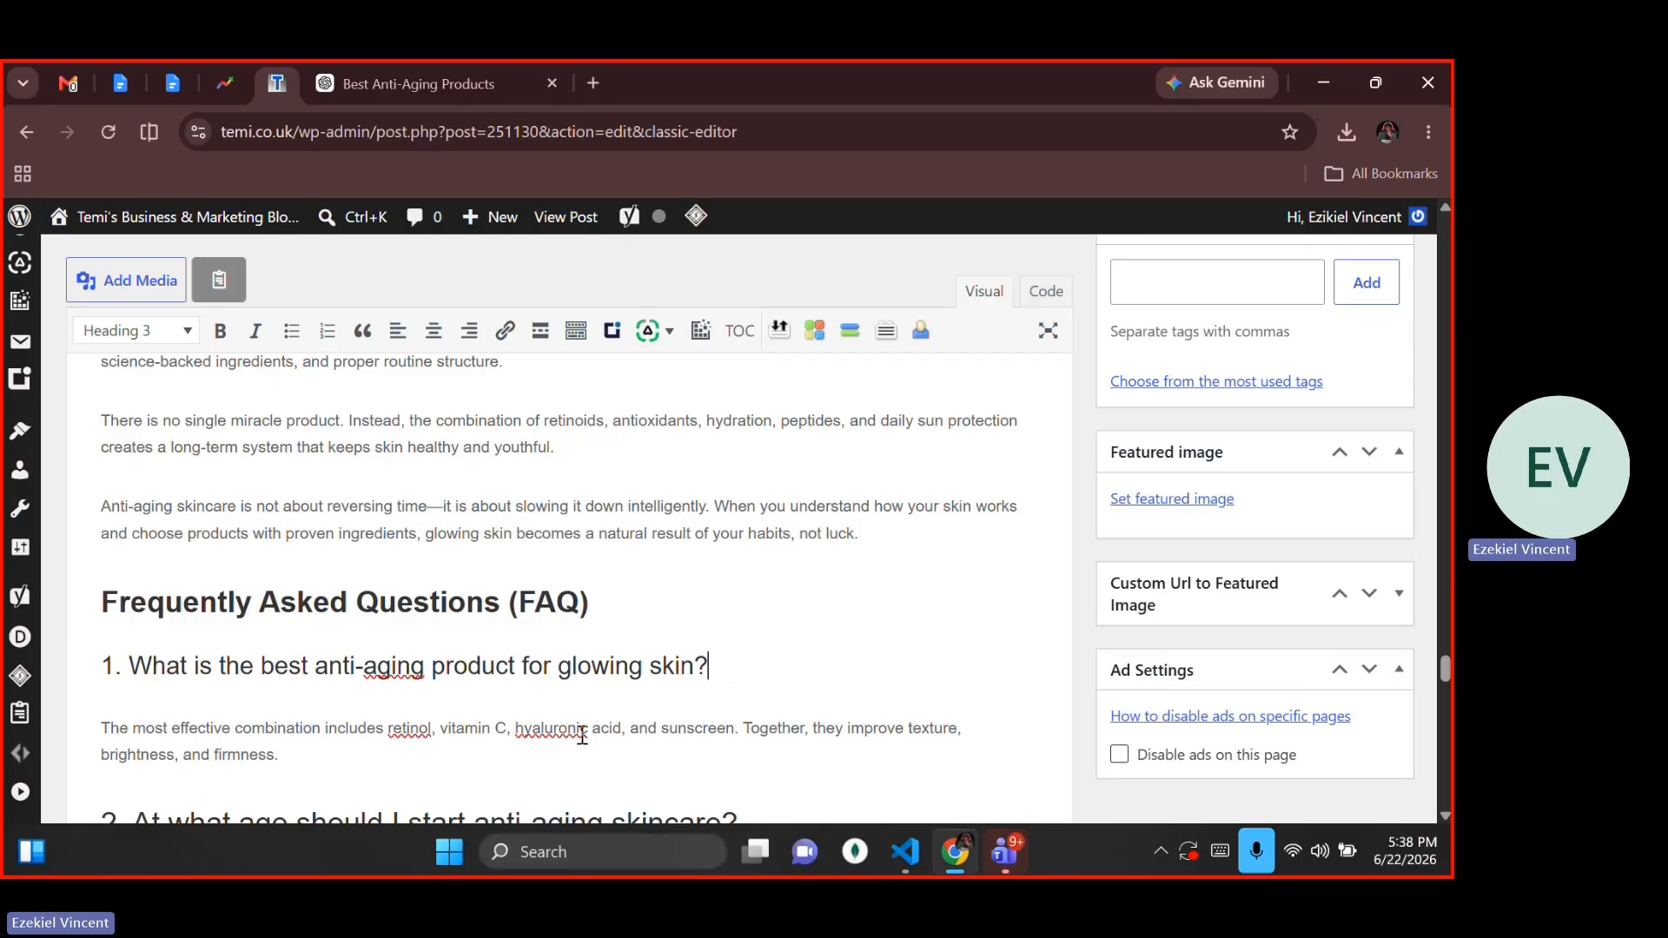
Step: Change the FAQ question "2. At what age should I start anti-aging skincare?" to Heading 3
key(Down)
key(Down)
key(Down)
key(Down)
key(Down)
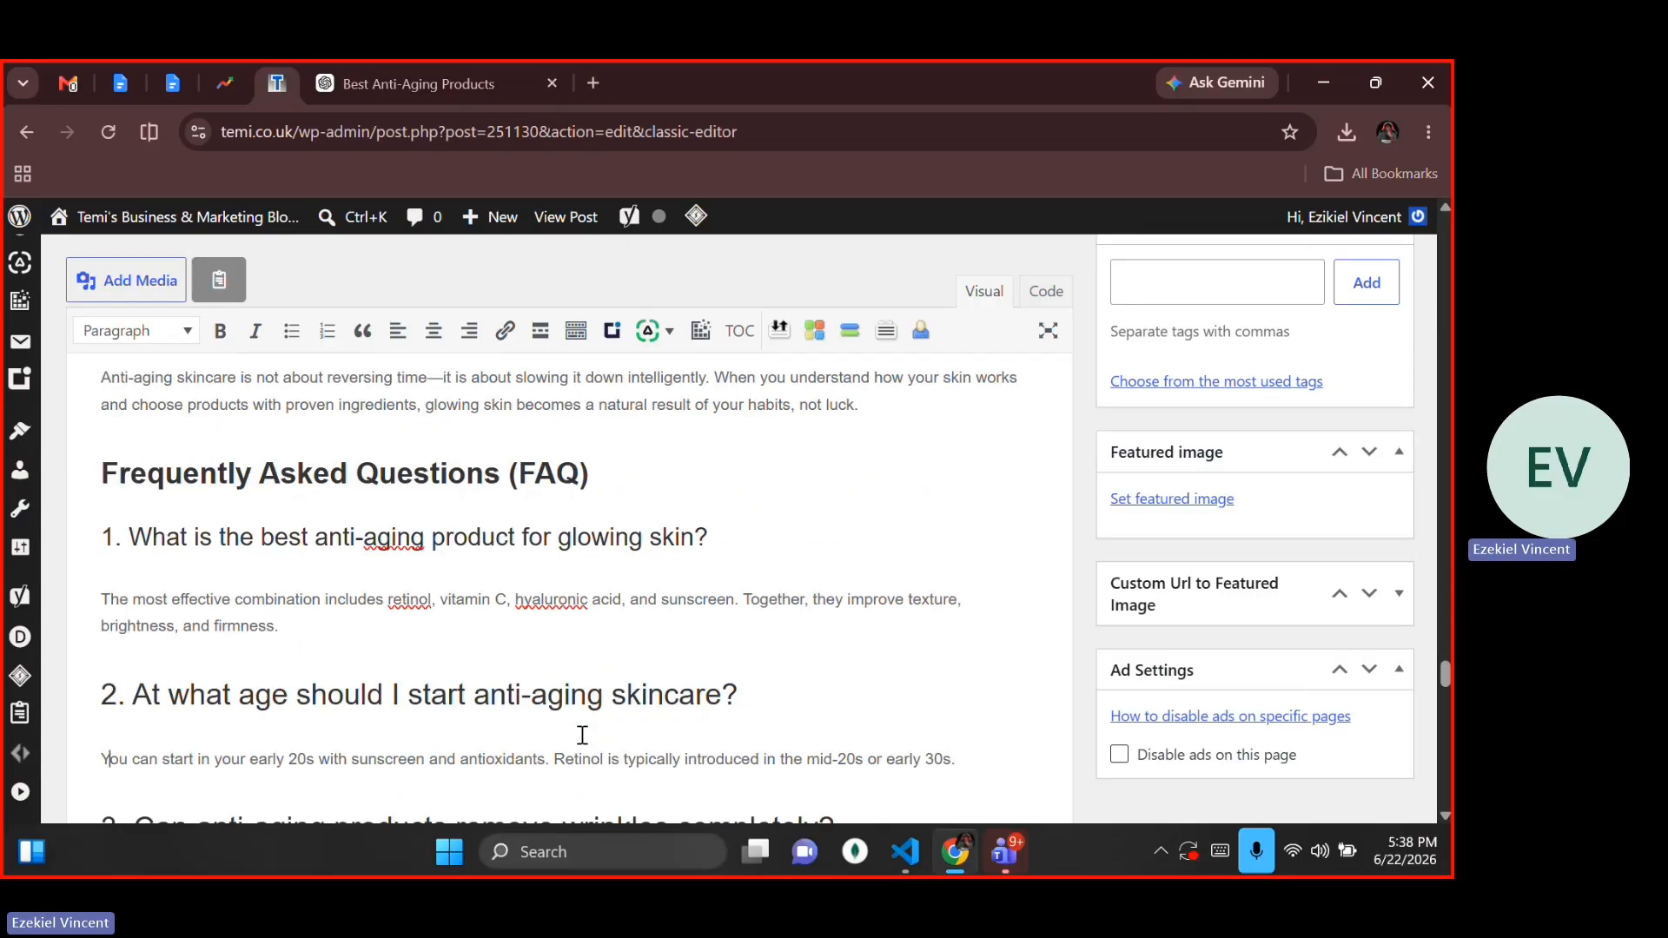
key(Up)
key(Up)
key(Home)
key(shift+End)
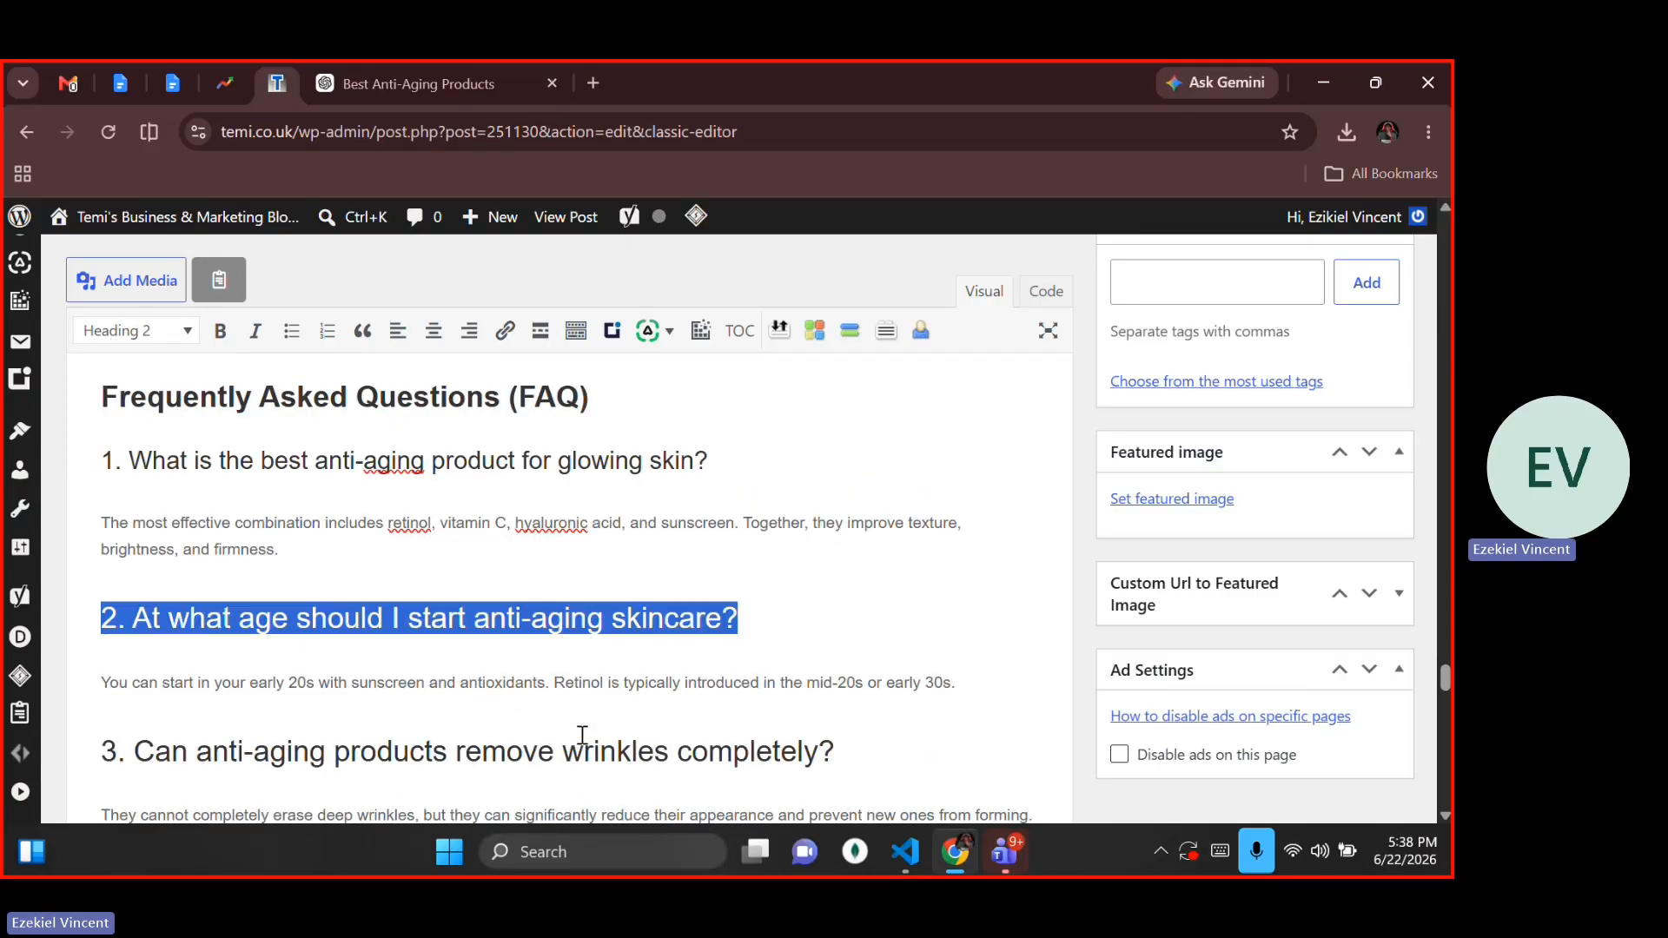
key(alt+shift+3)
Step: Change the FAQ question "3. Can anti-aging products remove wrinkles completely?" to Heading 3
key(Down)
key(Down)
key(Up)
key(Left)
key(Left)
key(Left)
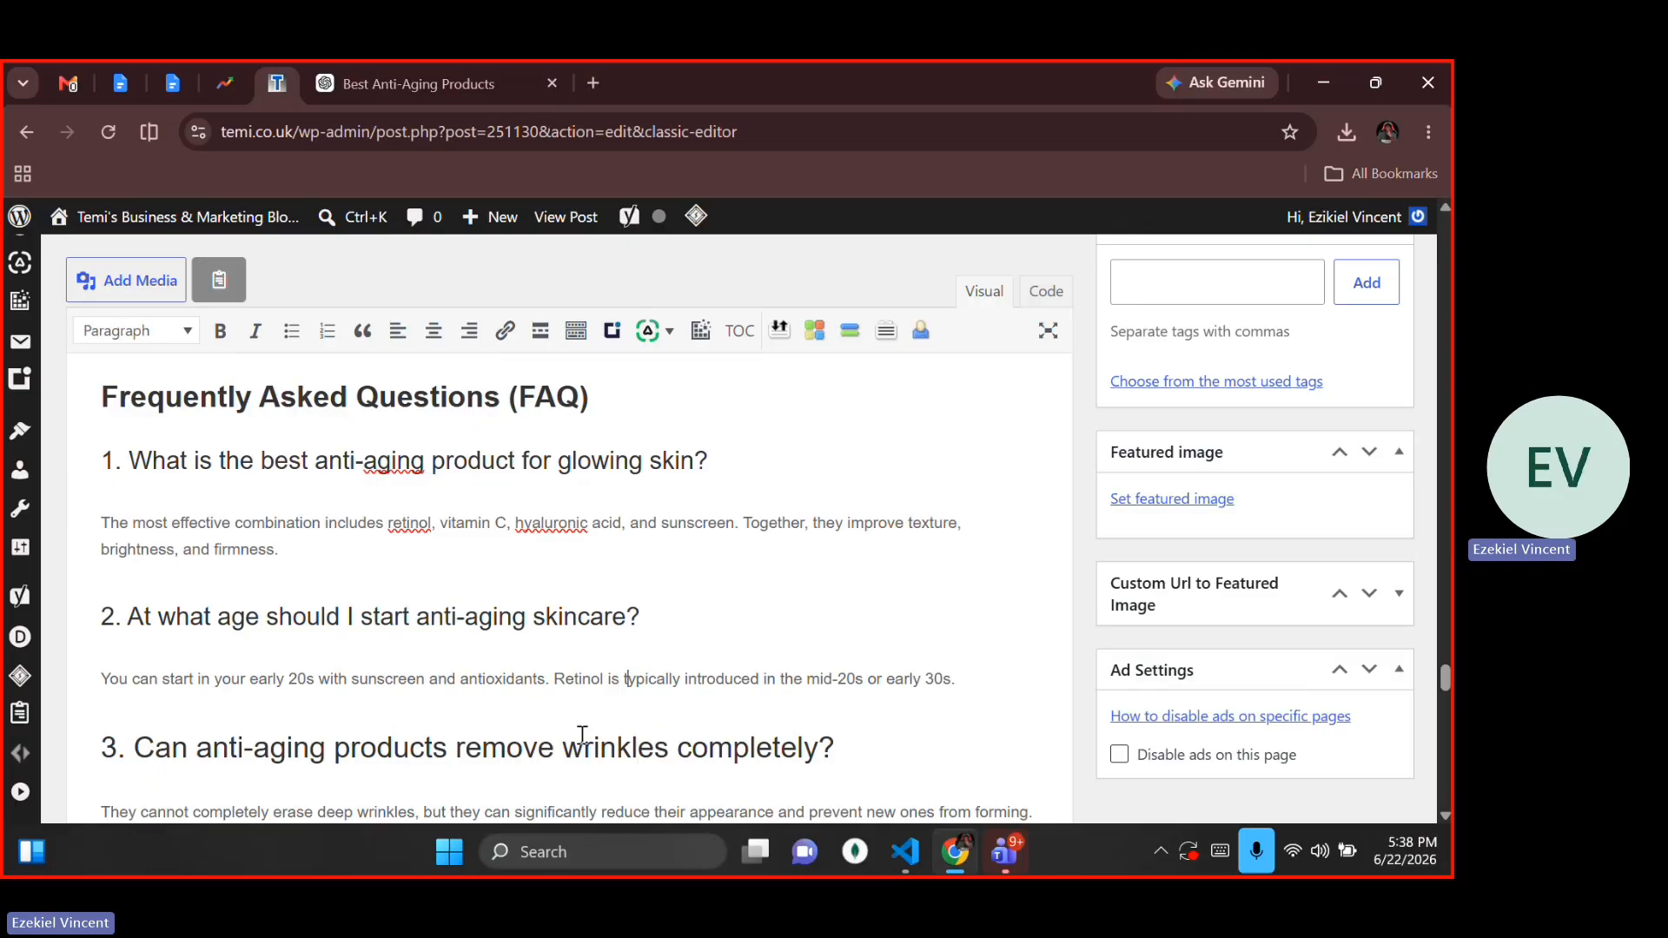
key(Left)
key(Left)
key(Left)
key(Left)
key(Left)
key(Left)
key(Left)
key(Left)
key(Left)
key(Left)
key(Left)
key(Left)
key(Left)
key(Left)
key(Left)
key(Left)
key(Left)
key(Left)
key(Left)
key(Left)
key(Left)
key(Left)
key(Left)
key(Left)
key(Left)
key(Left)
key(Left)
key(Left)
key(Left)
key(Left)
key(Left)
key(Left)
key(Left)
key(Left)
key(Down)
key(Home)
key(shift+End)
key(shift+alt+3)
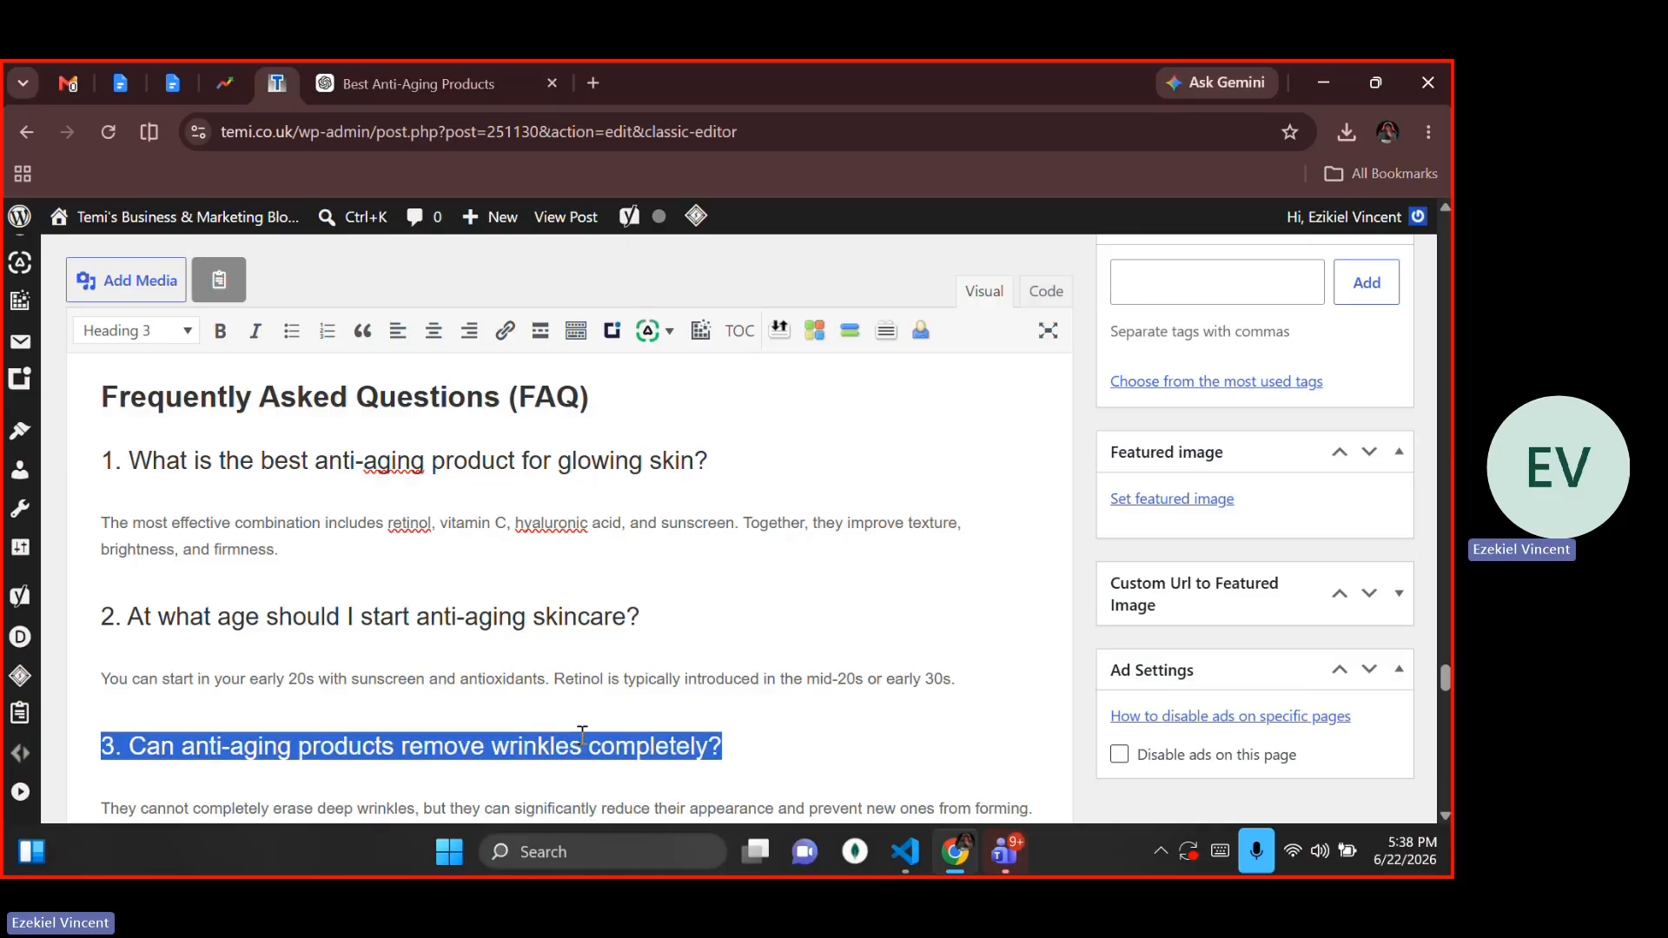
Step: Change the FAQ question "4. How long does it take for anti-aging products to work?" to Heading 3
key(Down)
key(Down)
key(Down)
key(Up)
key(Up)
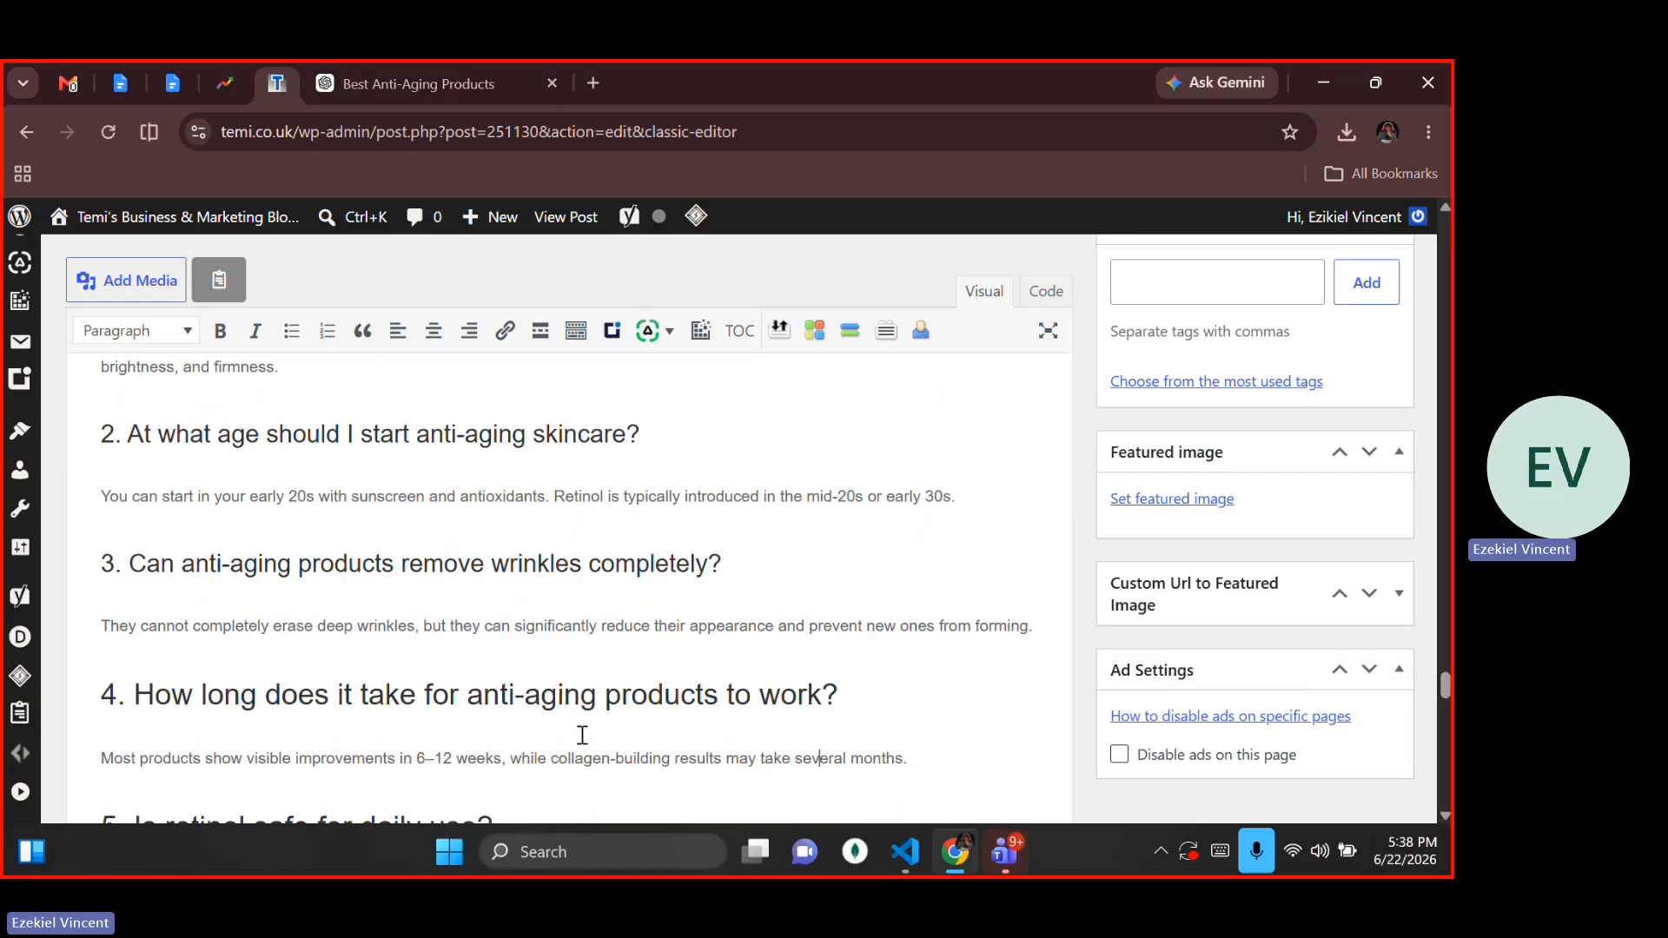
key(Up)
key(End)
key(shift+Up)
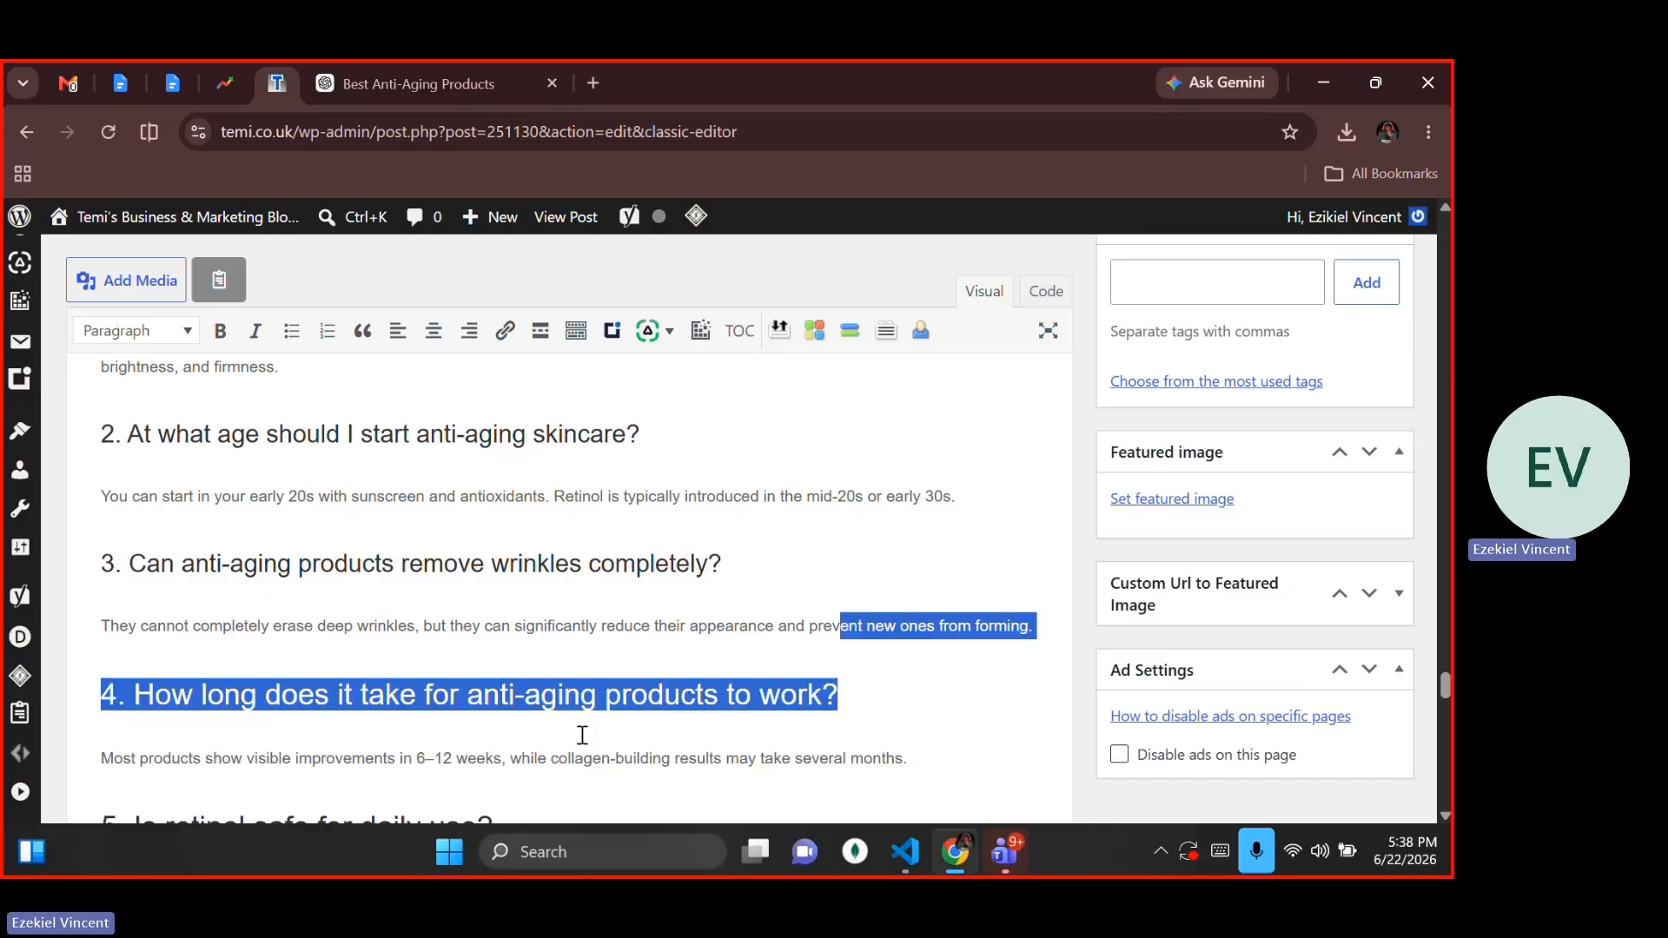
key(shift+Right)
key(shift+Right)
key(shift+Right)
key(shift+Right)
key(shift+Right)
key(shift+Right)
key(shift+Right)
key(shift+Right)
key(shift+Right)
key(shift+Right)
key(shift+Right)
key(shift+Right)
key(shift+Right)
key(shift+Right)
key(shift+Right)
key(shift+Right)
key(shift+Right)
key(shift+Right)
key(shift+Right)
key(shift+Right)
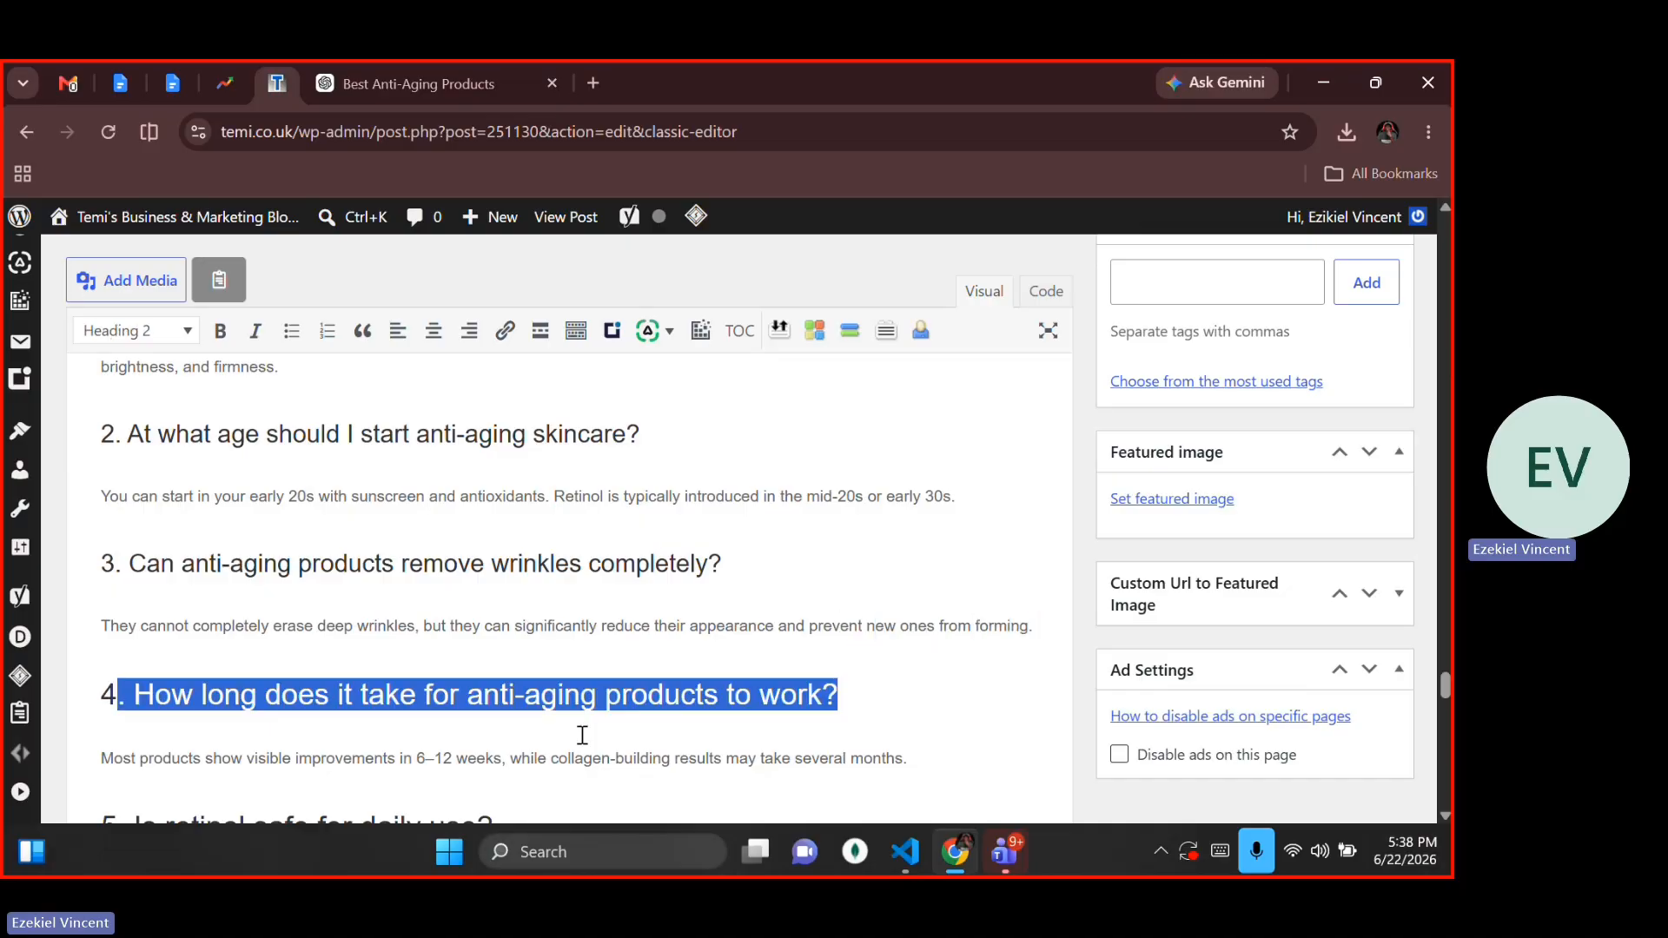
key(shift+Left)
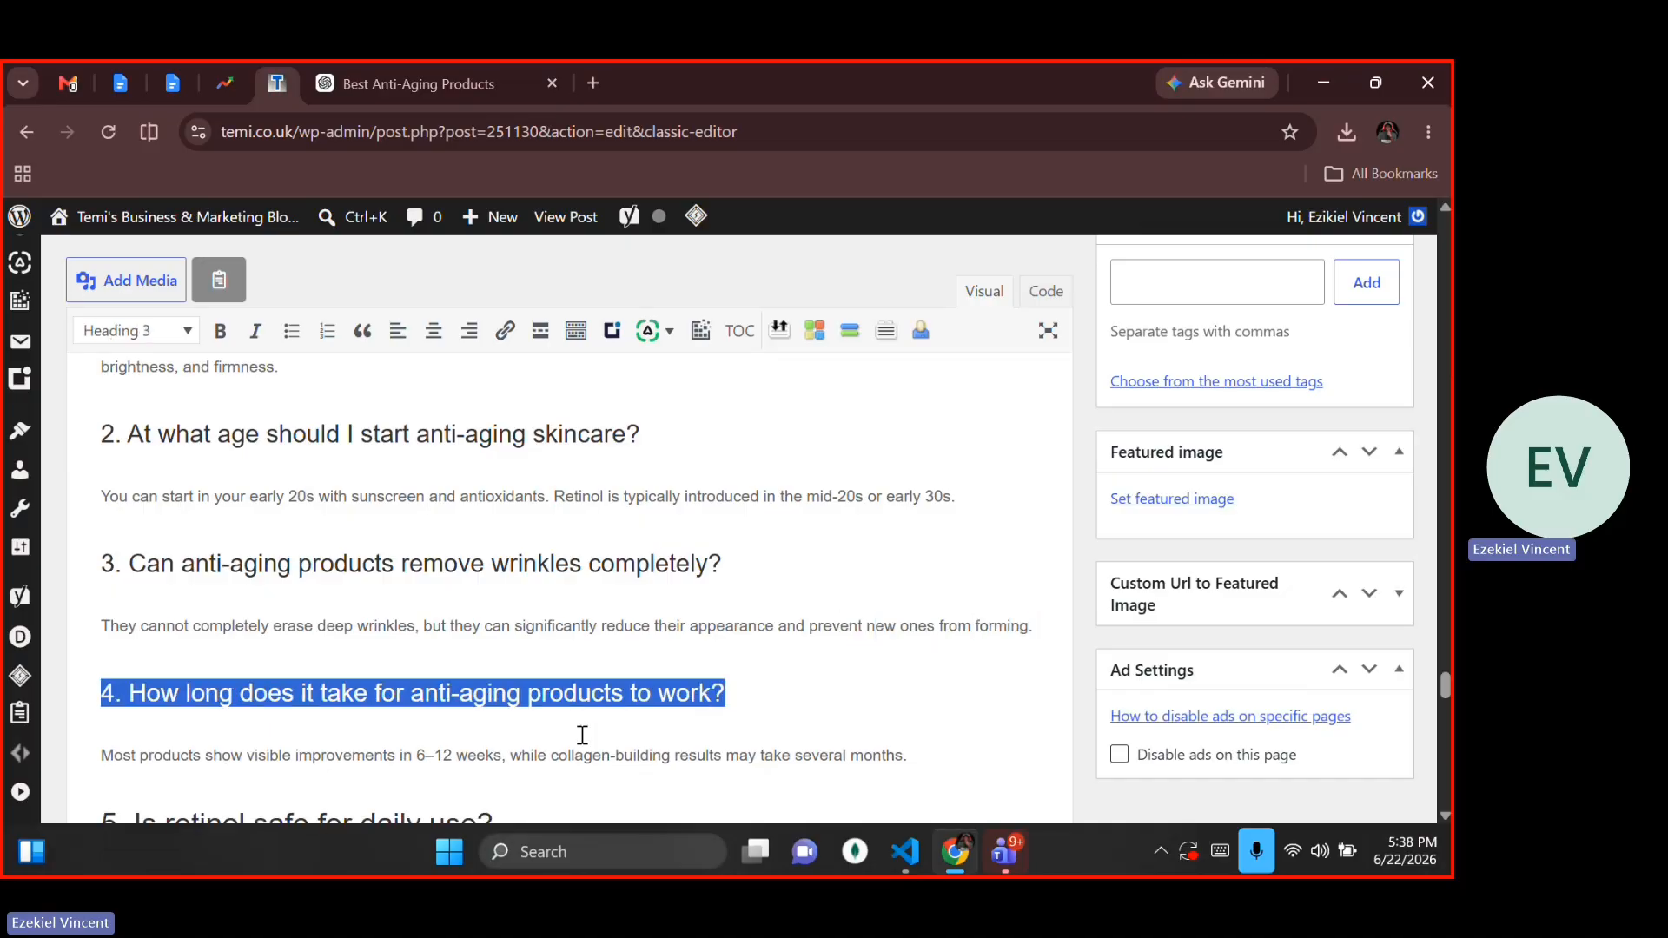
Step: Change the FAQ question "5. Is retinol safe for daily use?" to Heading 3
click(582, 735)
scroll(582, 735, down, 1)
key(shift+Up)
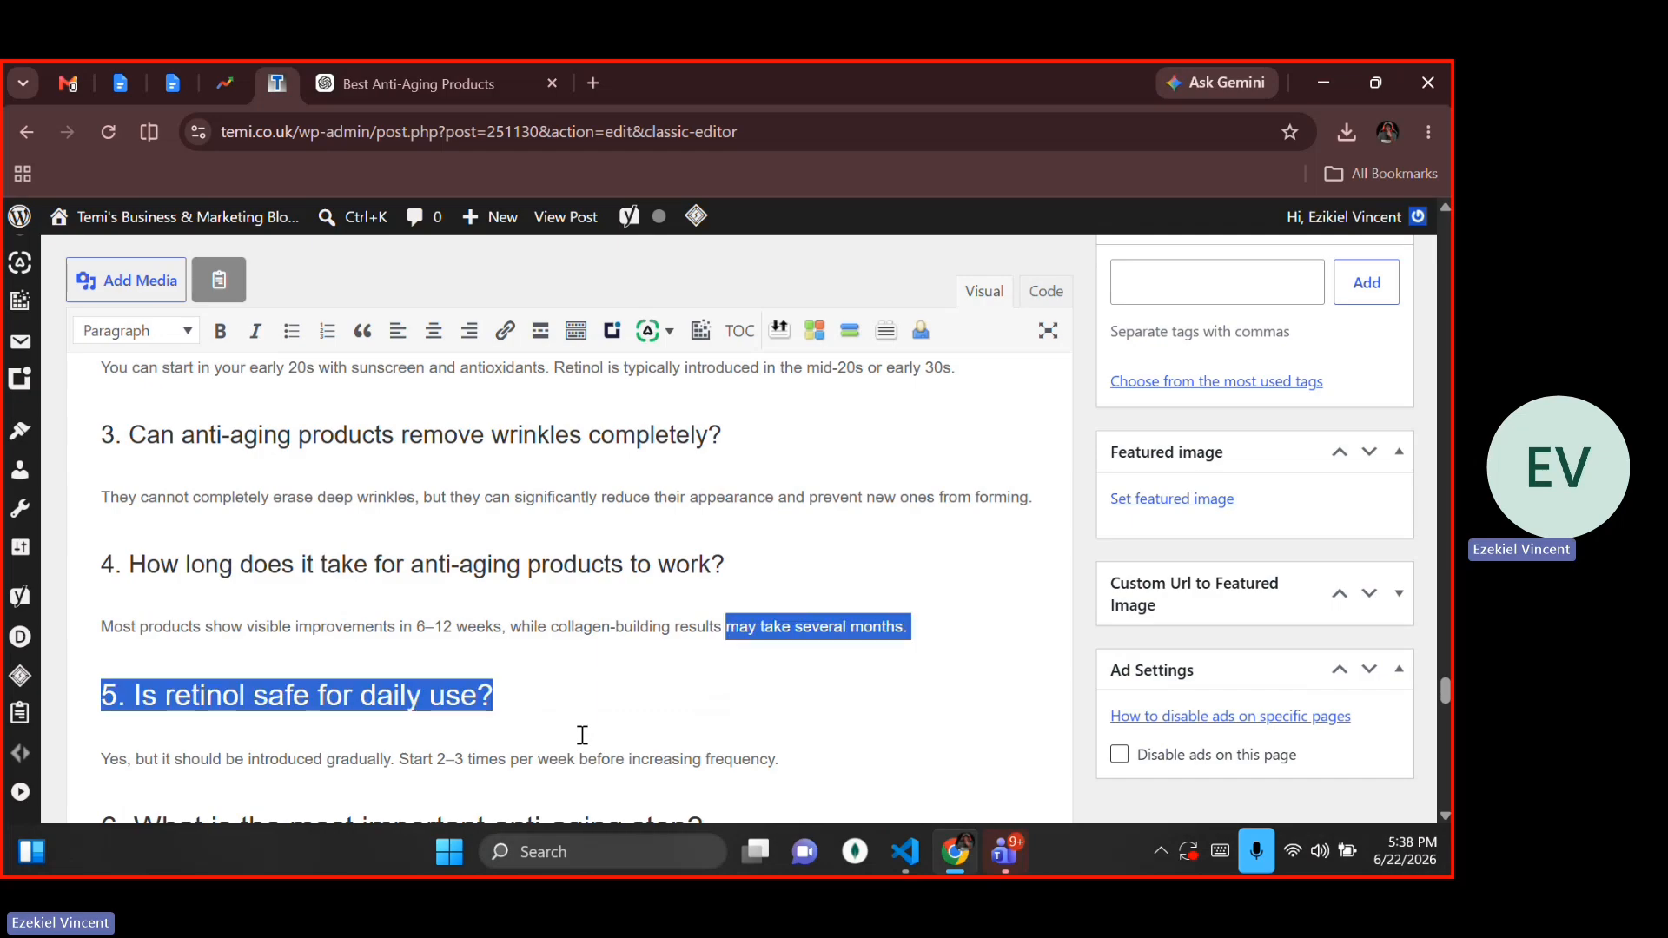
key(shift+Right)
key(shift+Right)
key(shift+Right)
key(shift+Right)
key(shift+Right)
key(shift+Right)
key(shift+Right)
key(shift+Right)
key(shift+Right)
key(shift+Right)
key(shift+Right)
key(shift+Right)
key(shift+Right)
key(shift+Right)
key(shift+Right)
key(shift+Right)
key(shift+Right)
key(shift+Right)
key(shift+Right)
key(shift+Right)
key(shift+Right)
key(shift+Right)
key(shift+Right)
key(shift+Right)
key(shift+Right)
key(shift+Right)
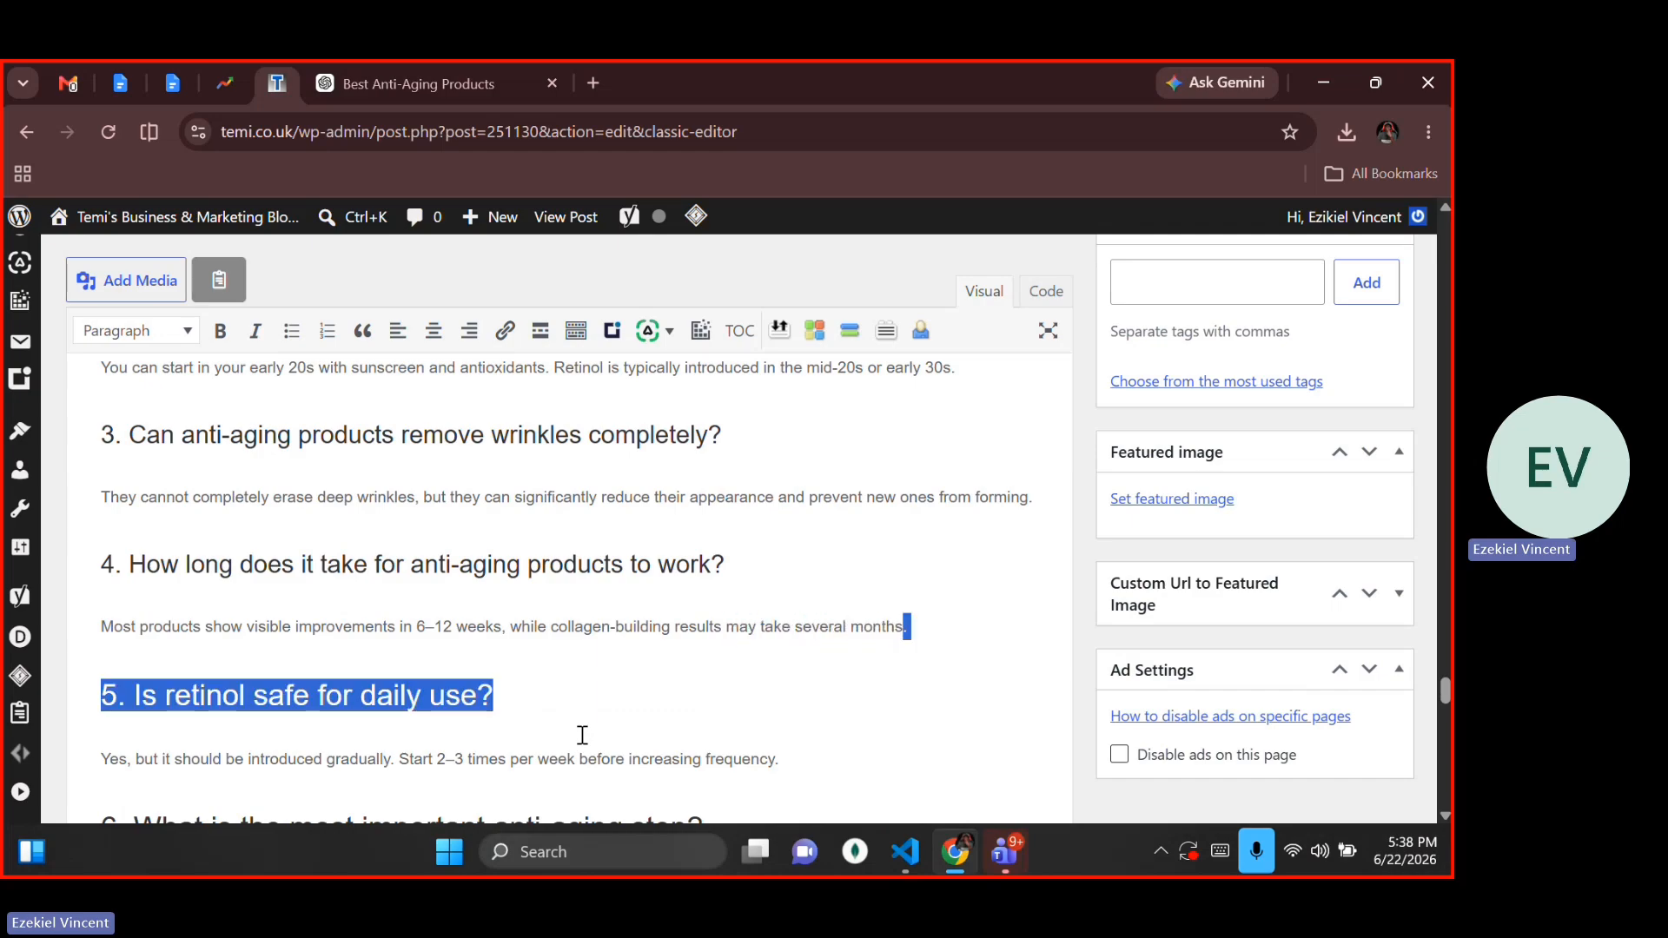
key(shift+Left)
key(alt+shift+3)
Step: Change the FAQ question "6. What is the most important anti-aging step?" to Heading 3
key(Down)
key(Down)
key(Down)
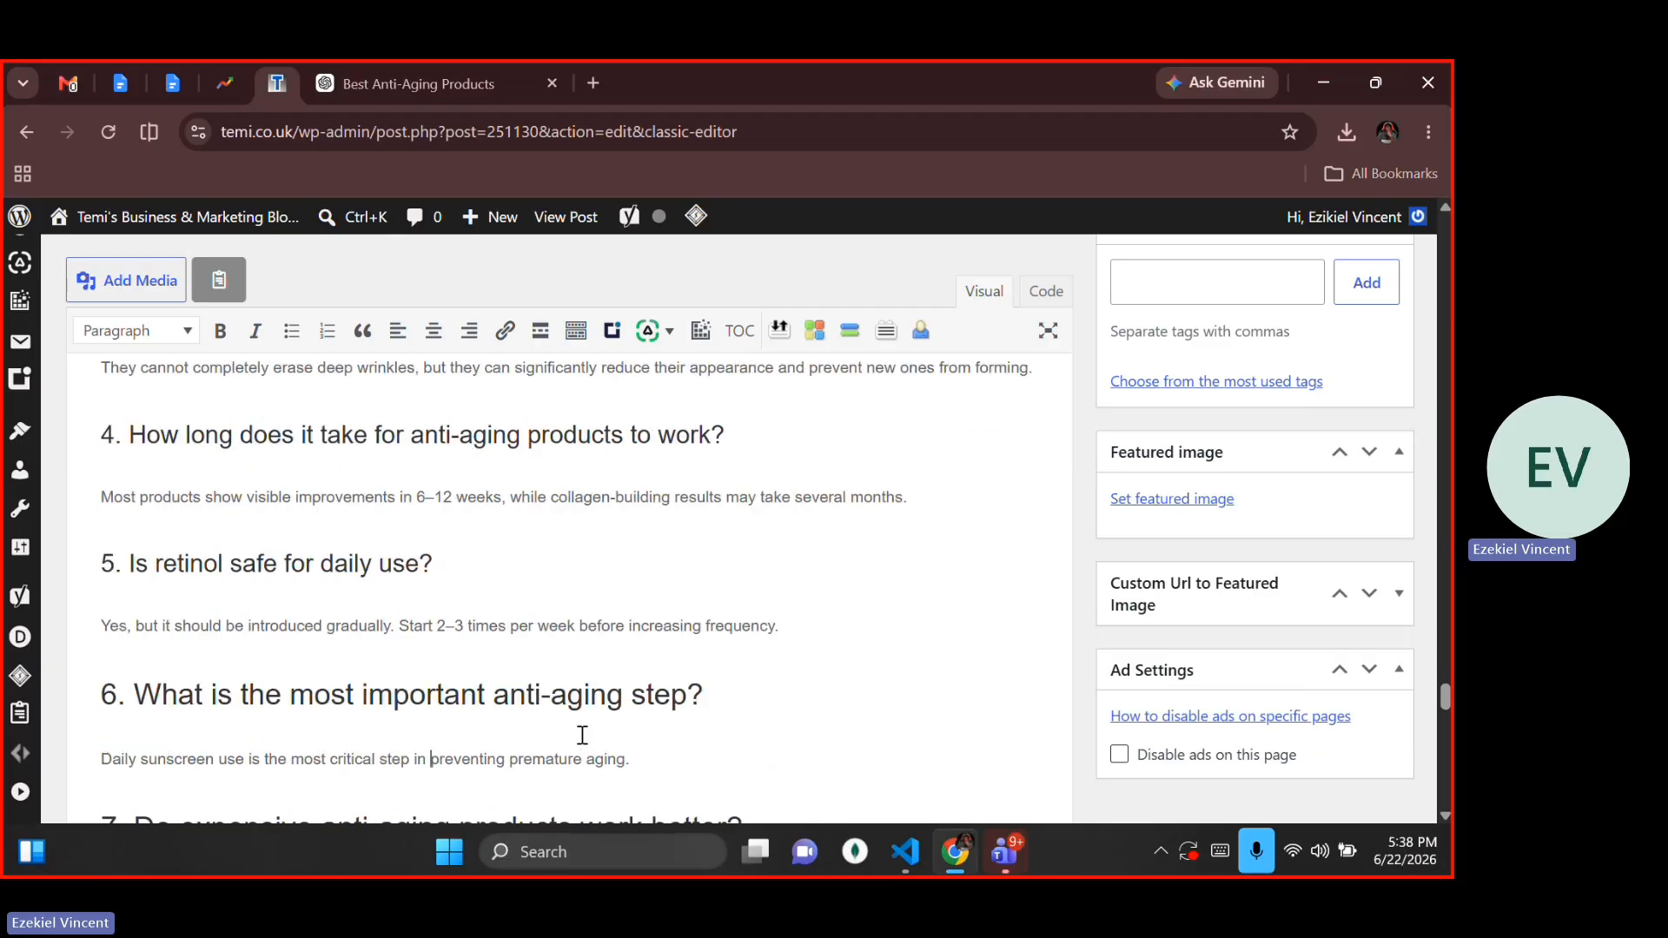
key(Up)
drag(704, 694, 159, 695)
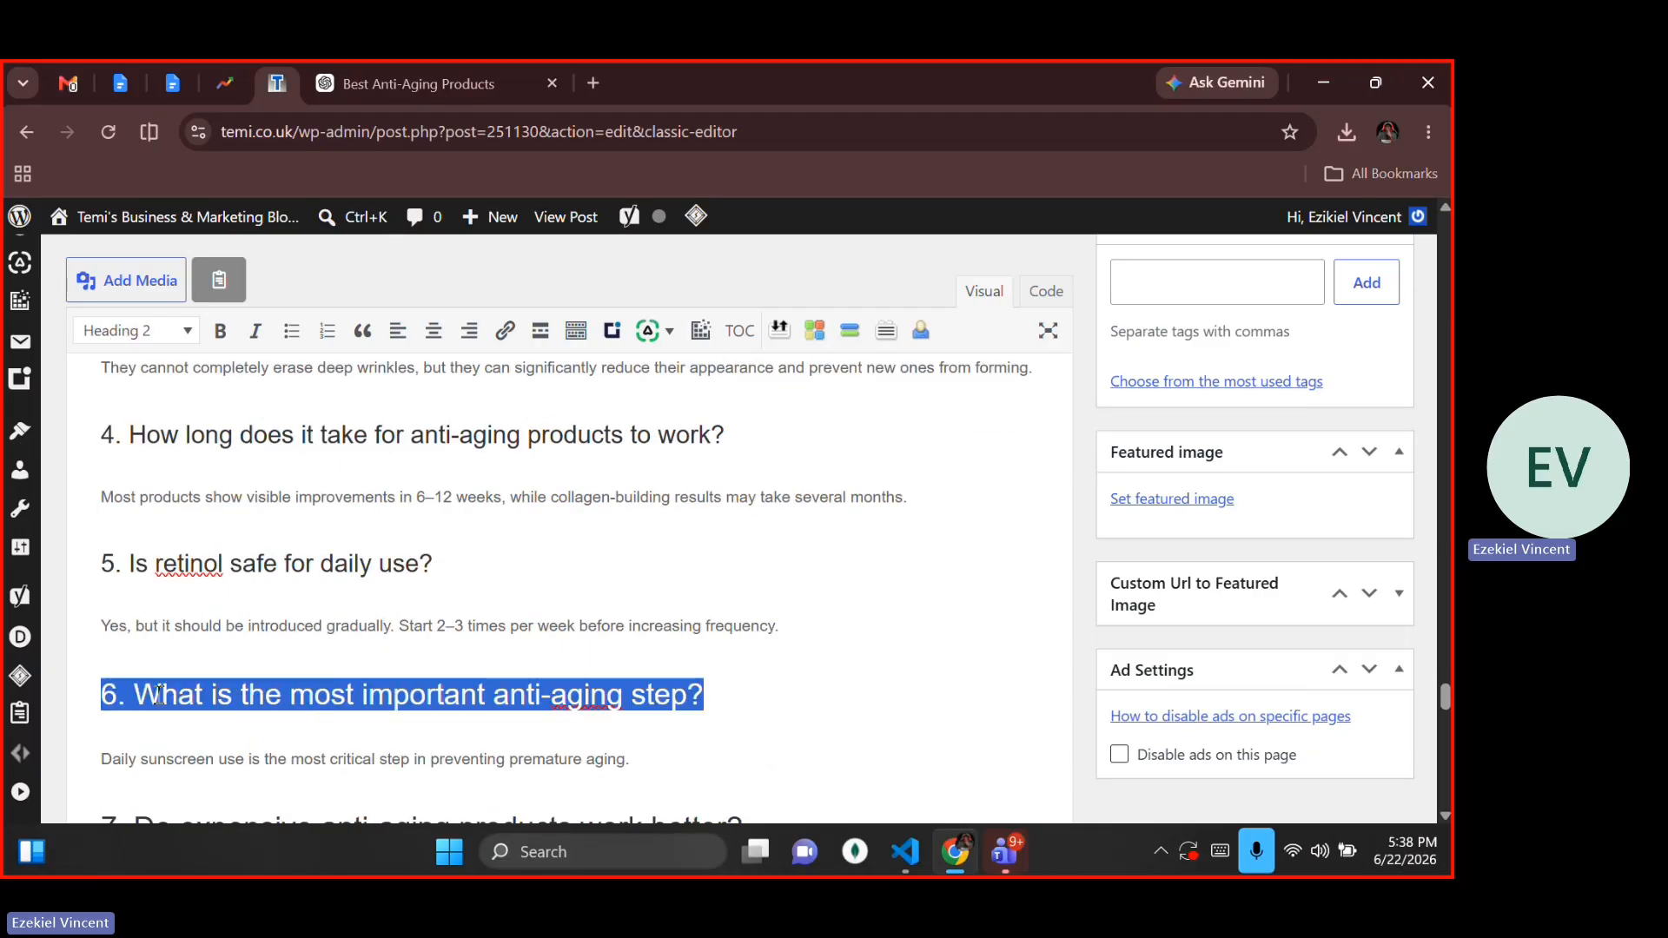
key(alt+shift+3)
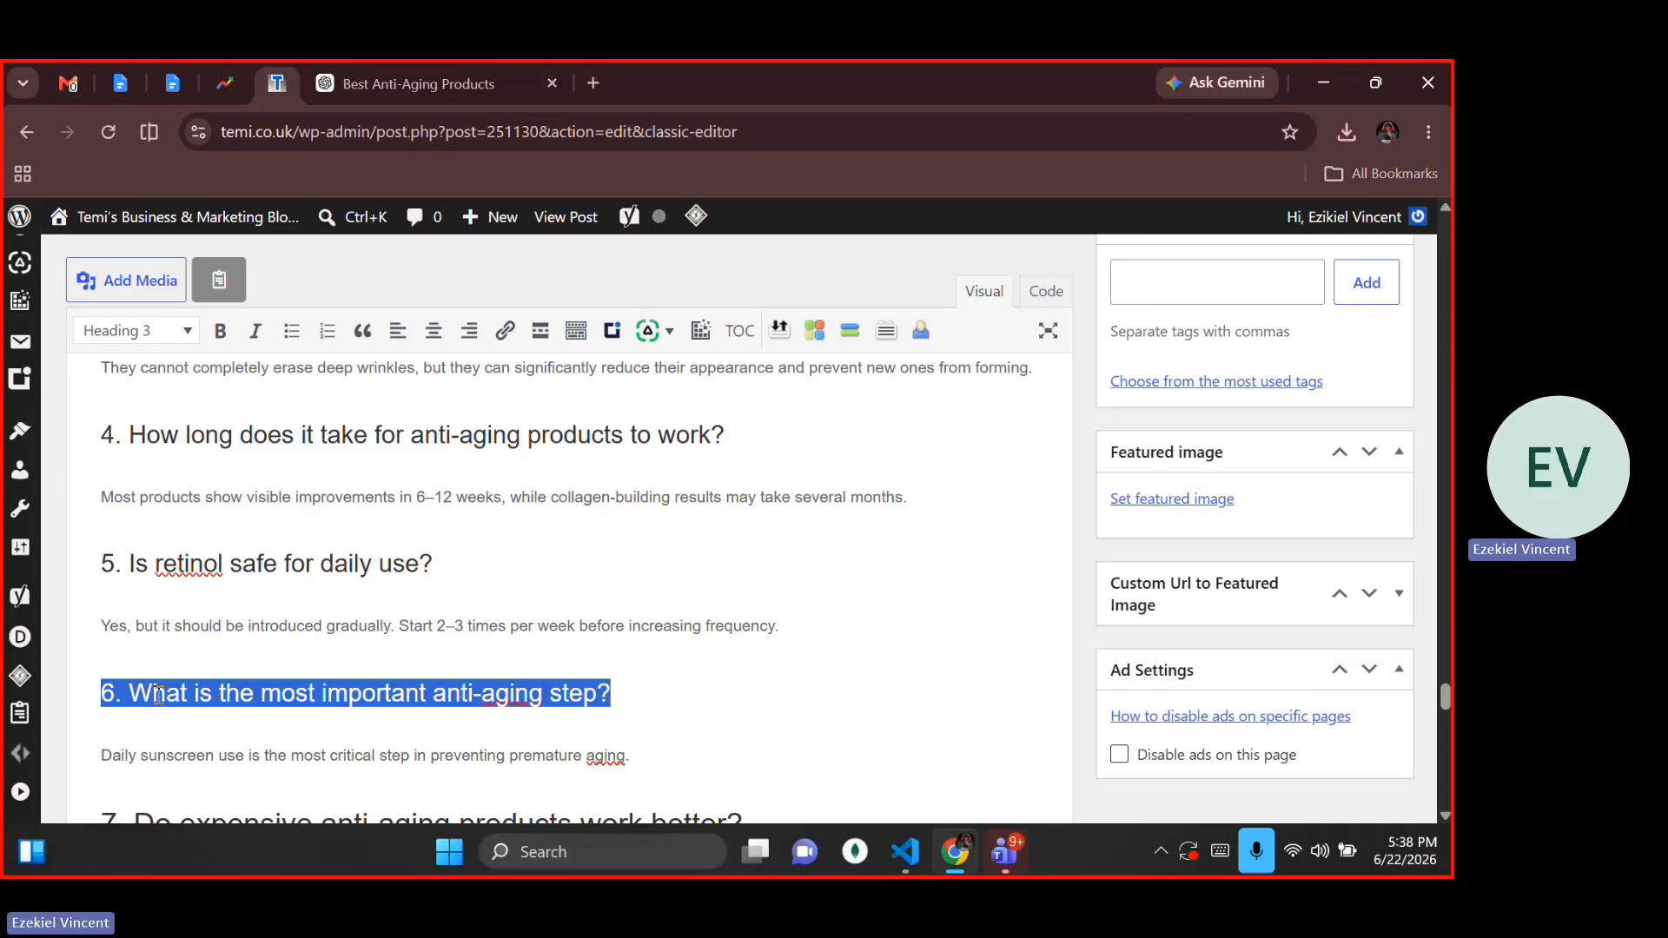
Step: Change the FAQ question "7. Do expensive anti-aging products work better?" to Heading 3
key(Right)
key(Down)
key(Down)
key(Up)
key(Down)
key(Home)
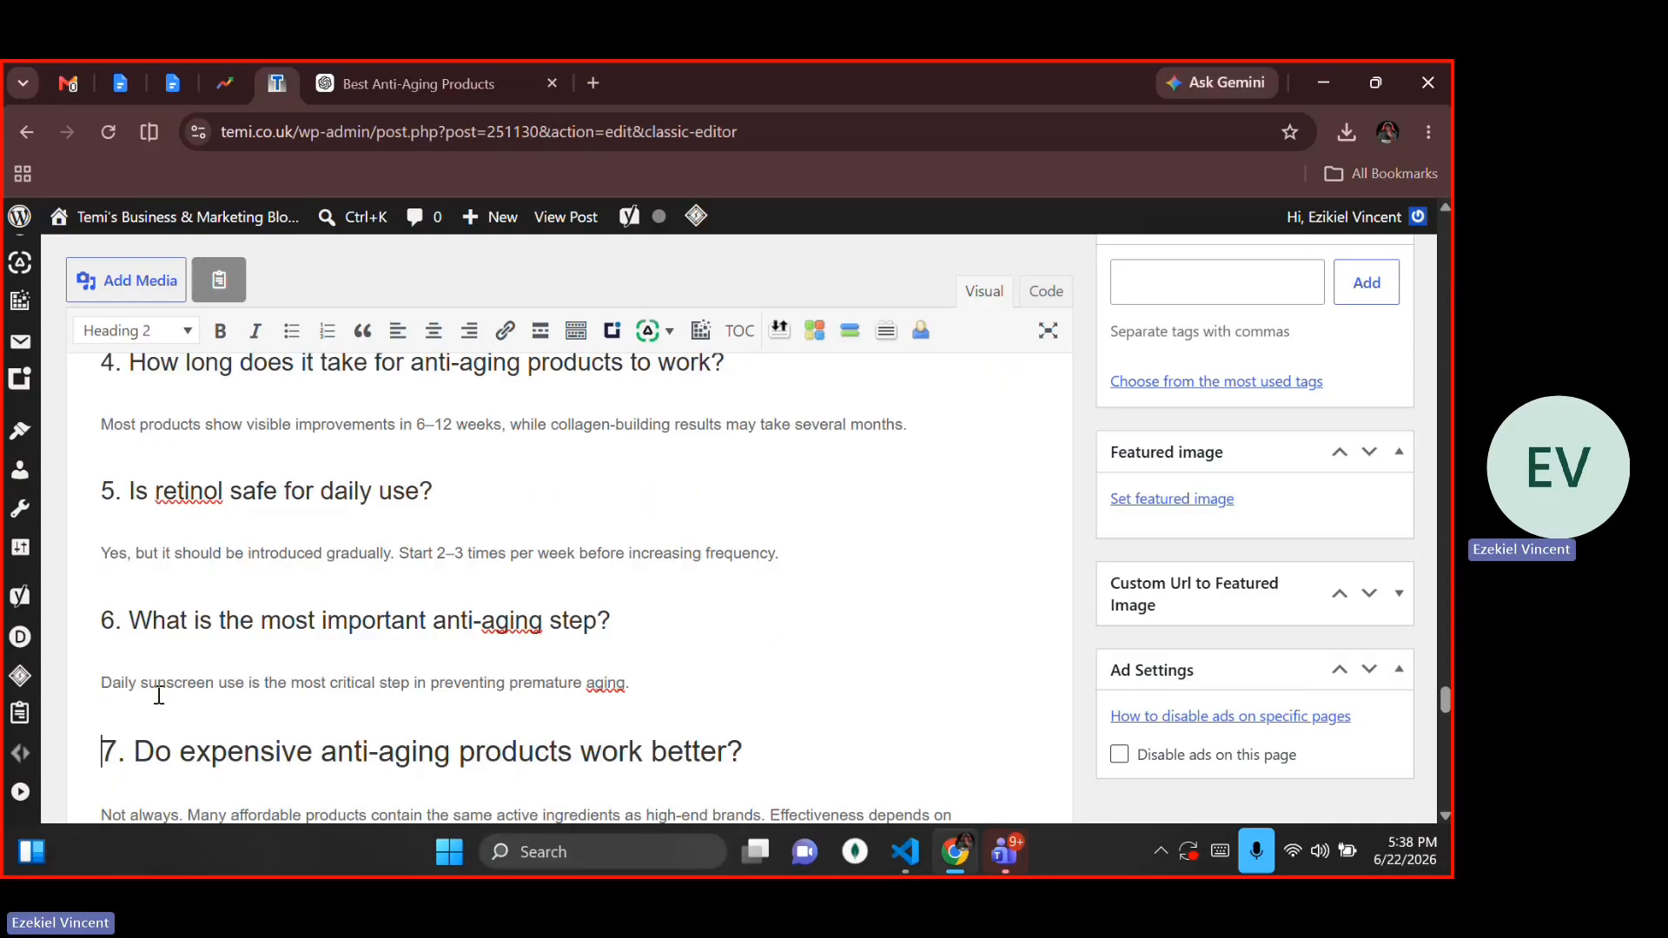
key(shift+End)
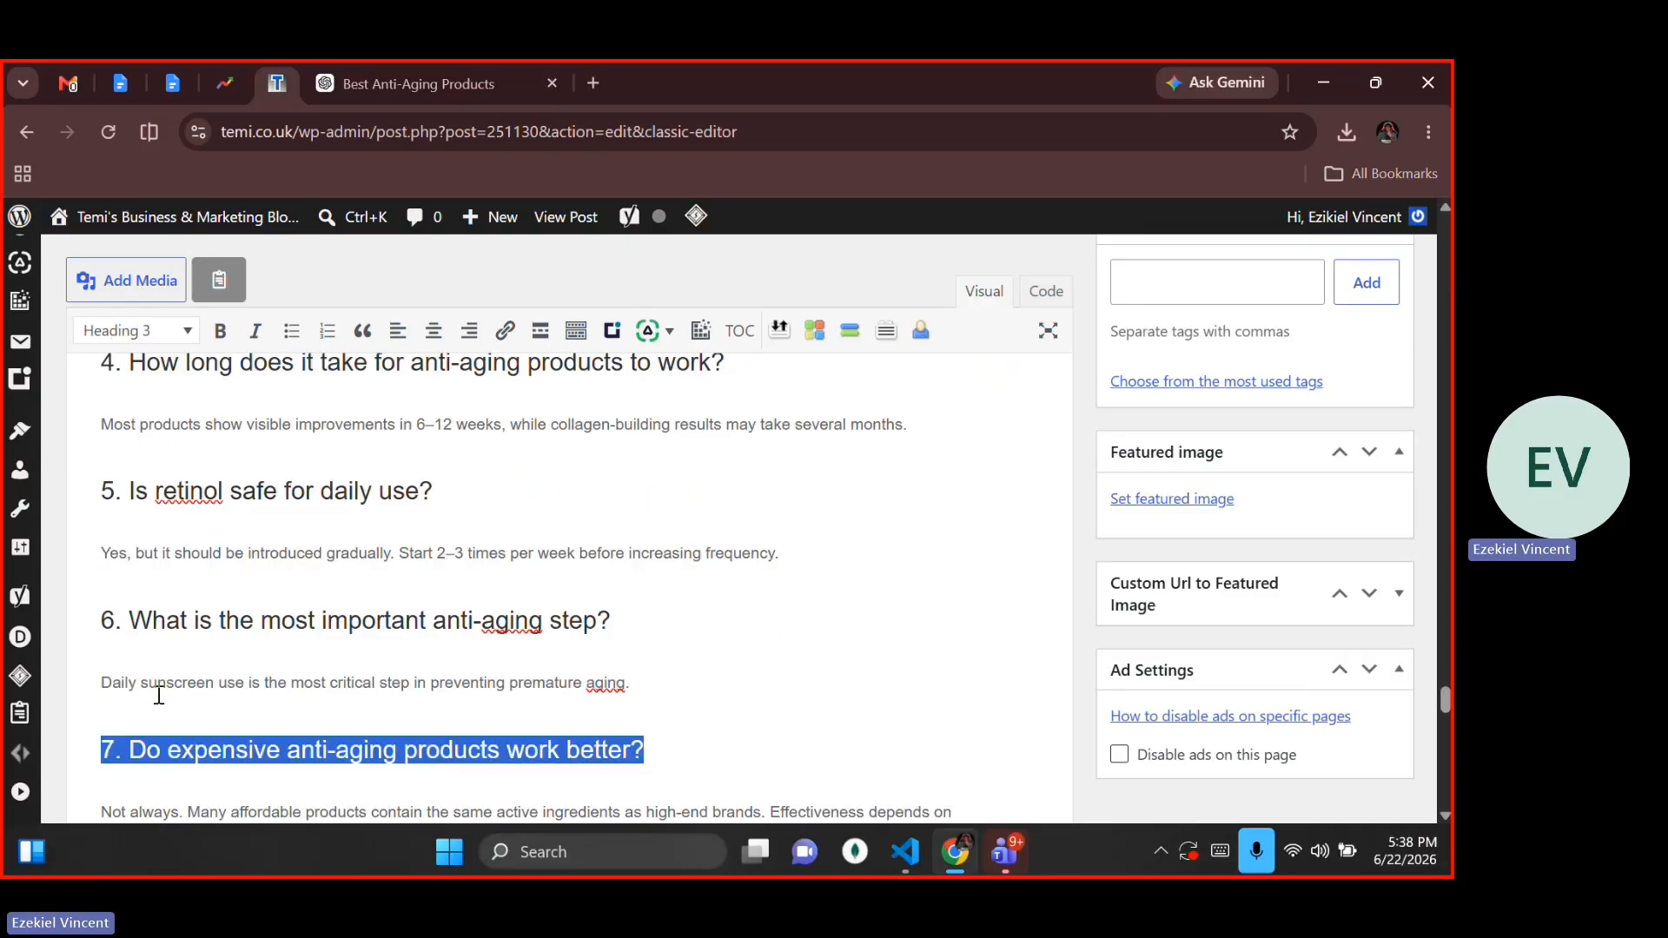
key(alt+shift+3)
key(Right)
key(Down)
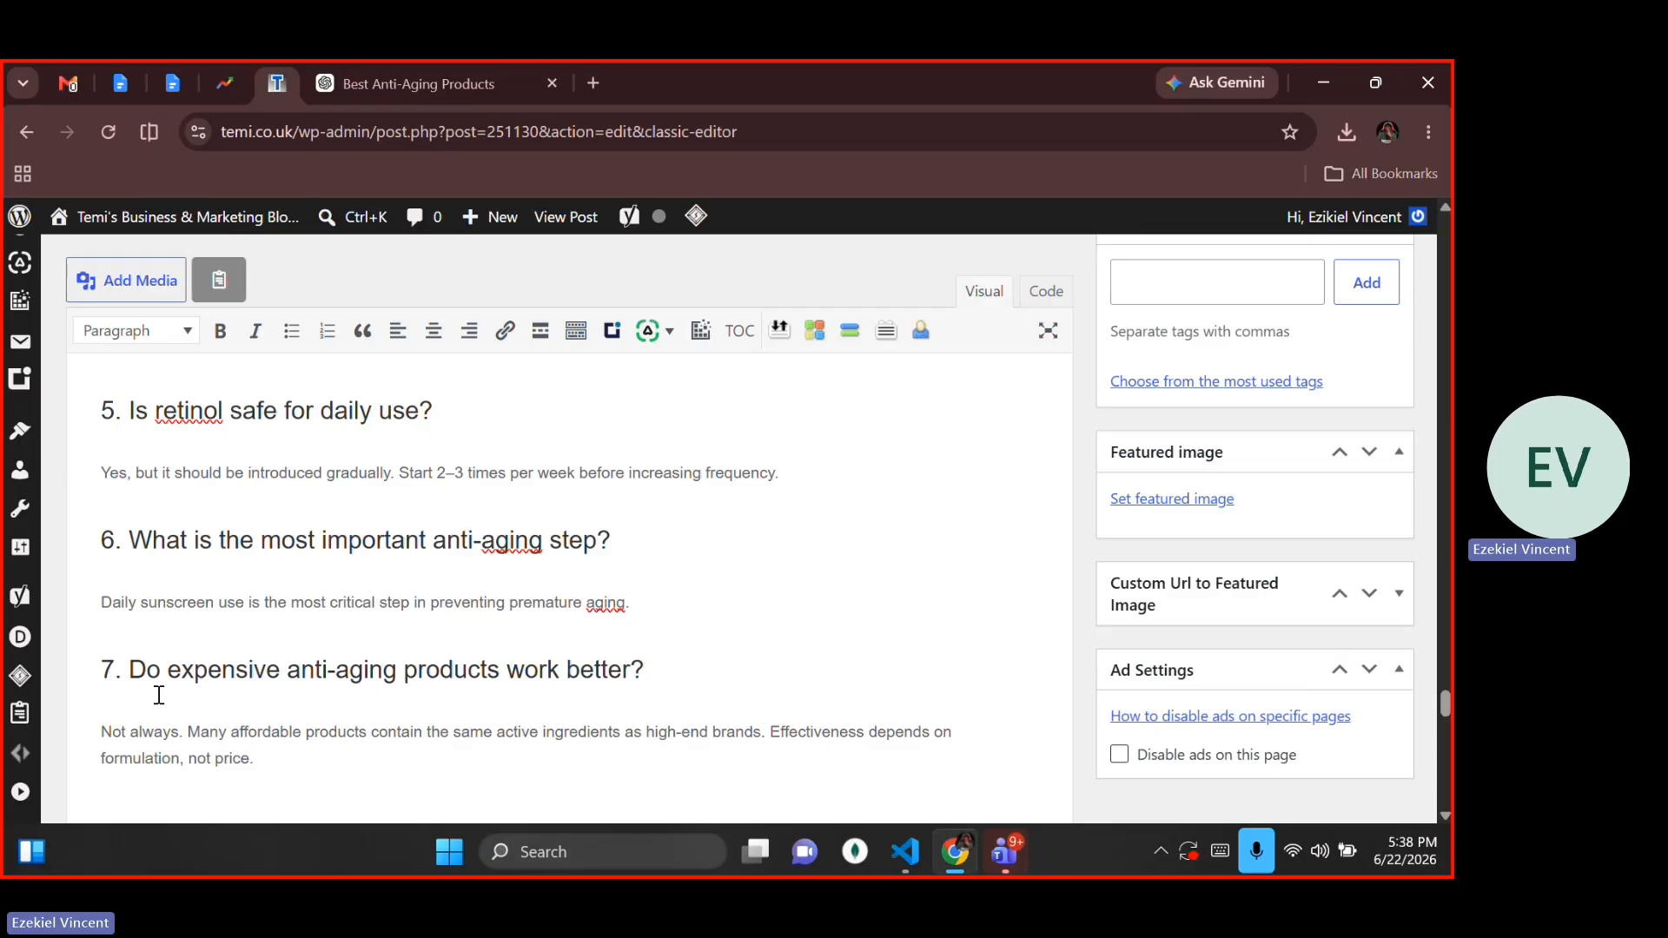
Step: Review the heading formatting from the start of the post through the skin aging and "Key Causes of Premature Aging" sections
key(ctrl+a)
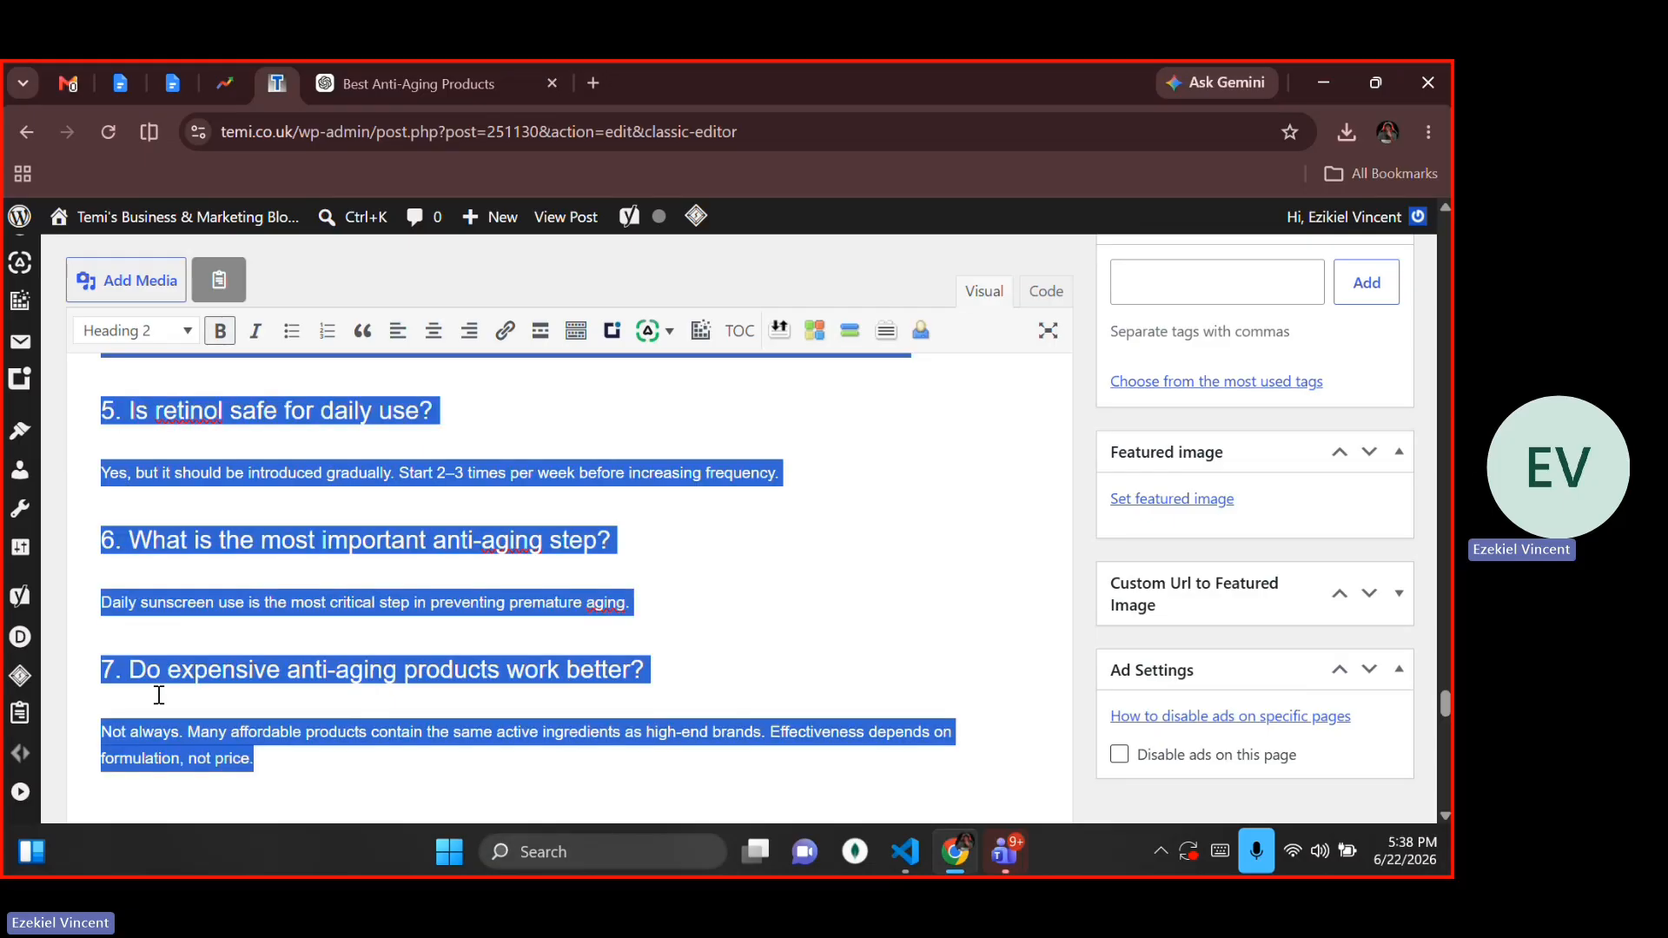
key(ctrl+Home)
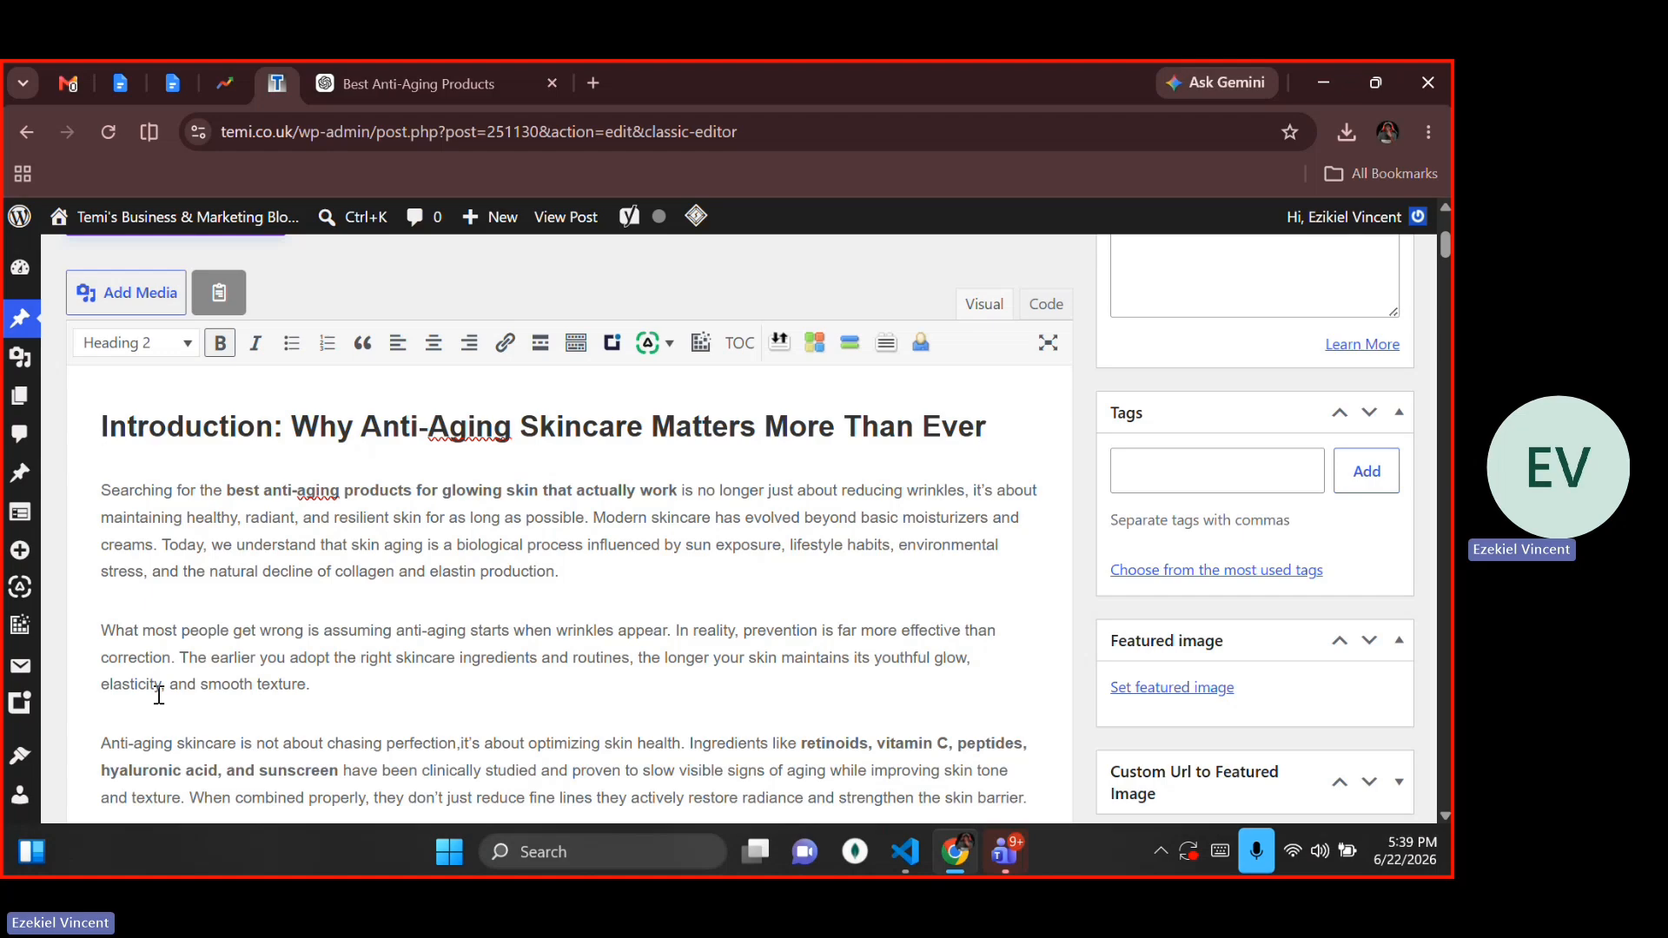
click(826, 693)
scroll(825, 693, down, 10)
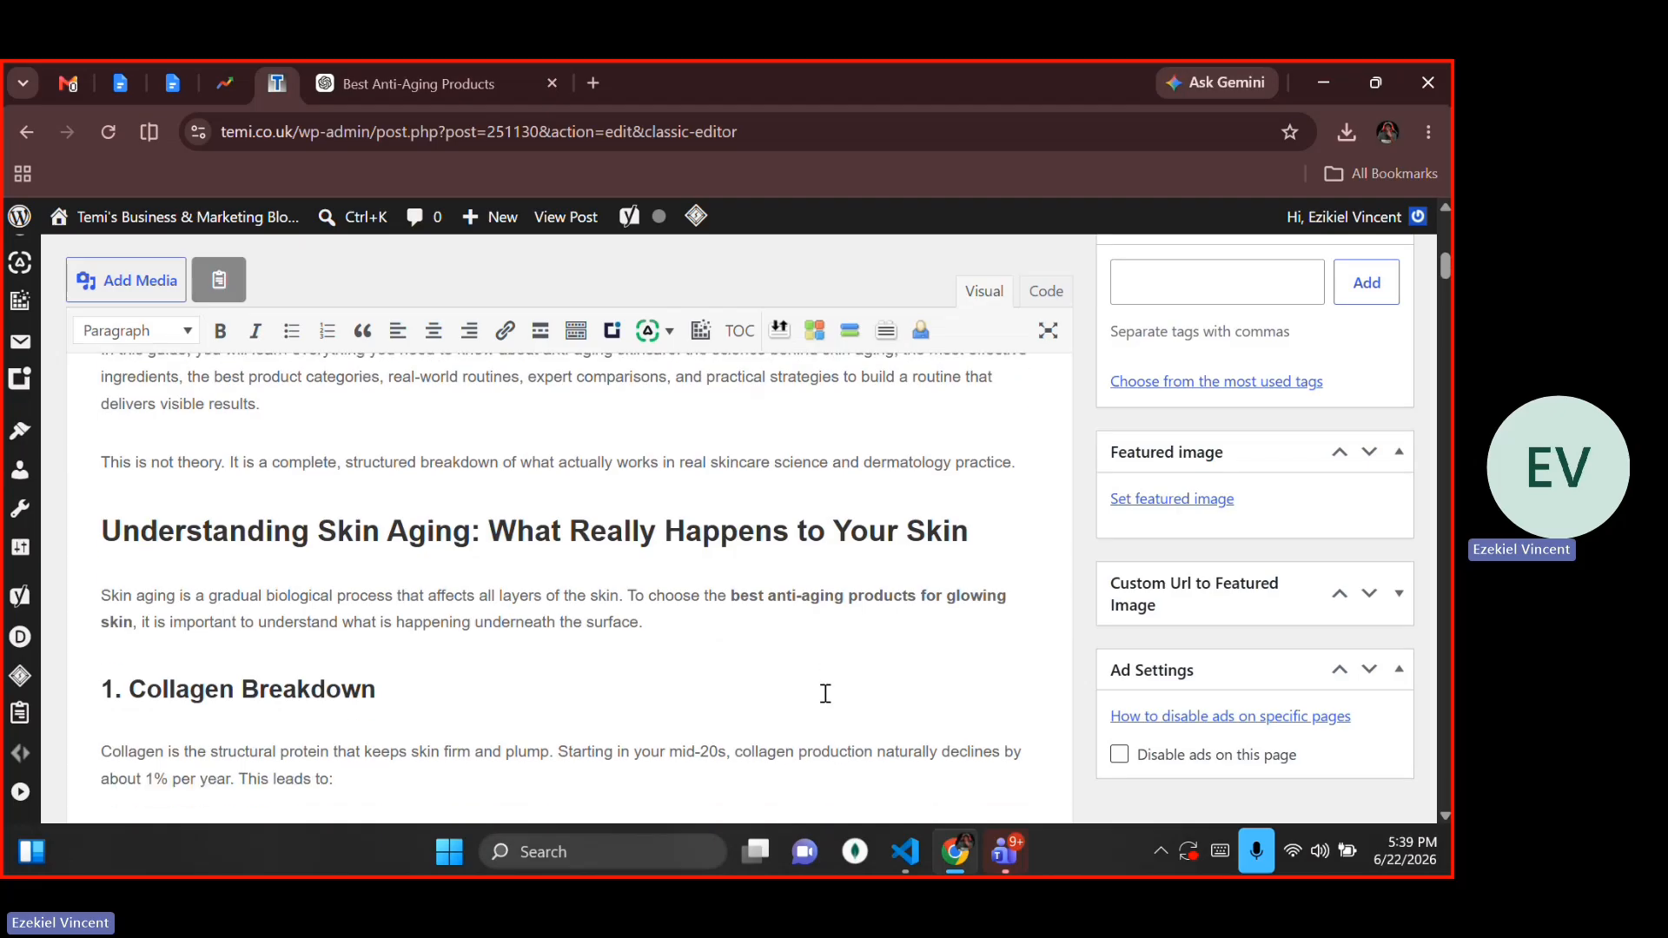
scroll(826, 693, down, 3)
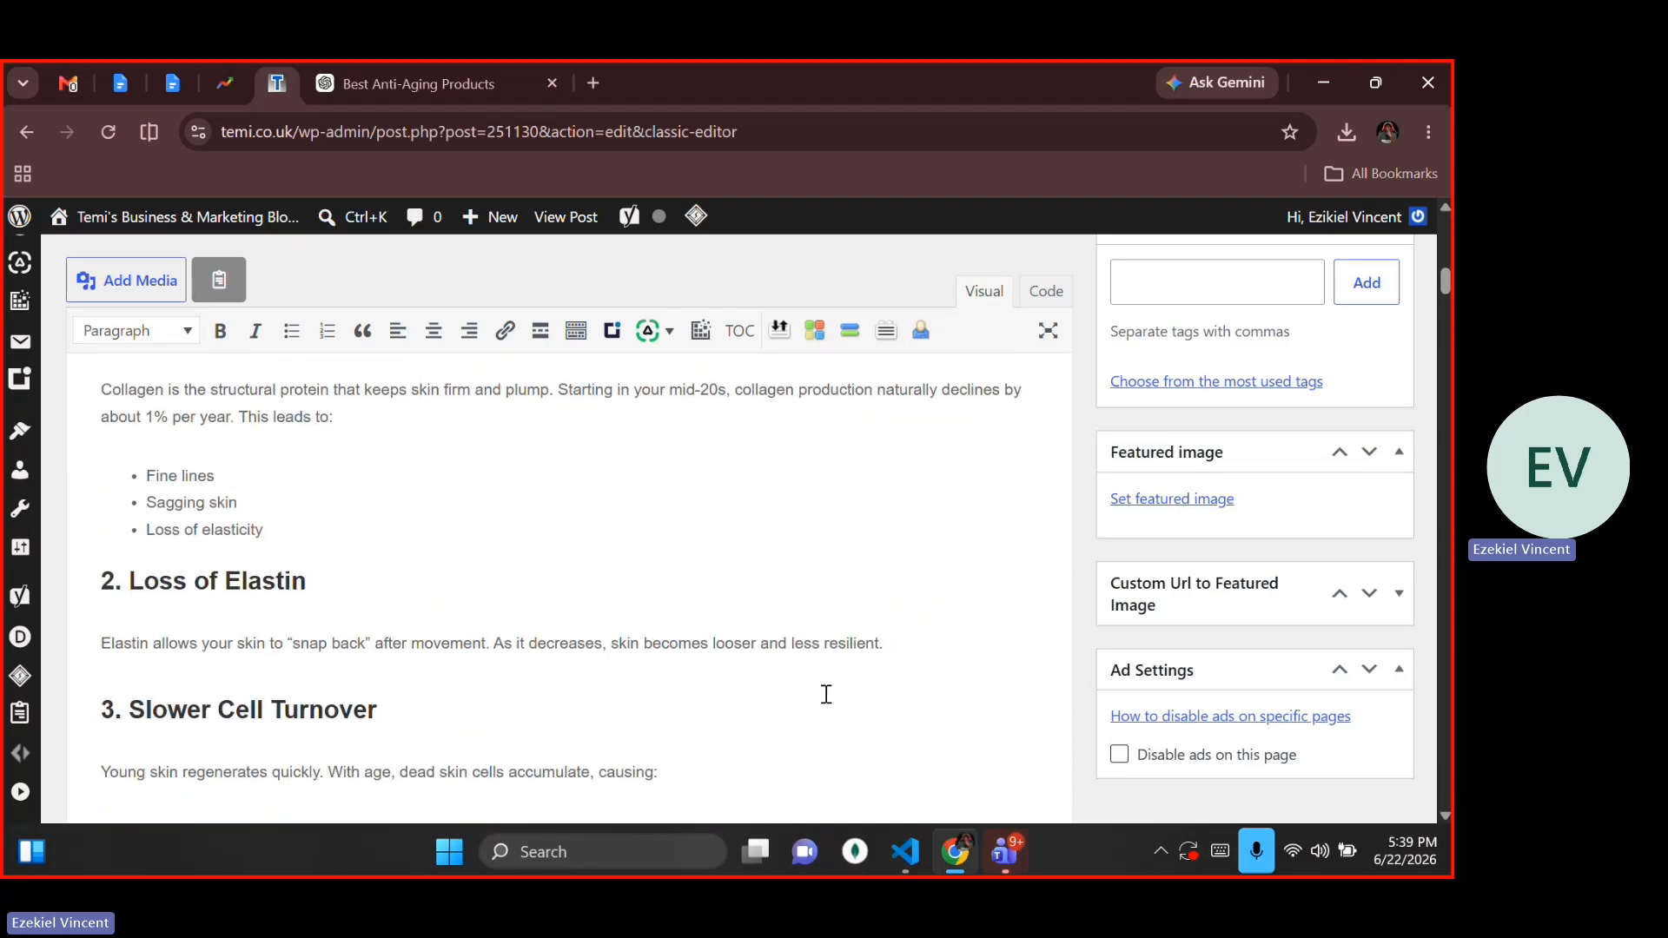
scroll(826, 693, down, 5)
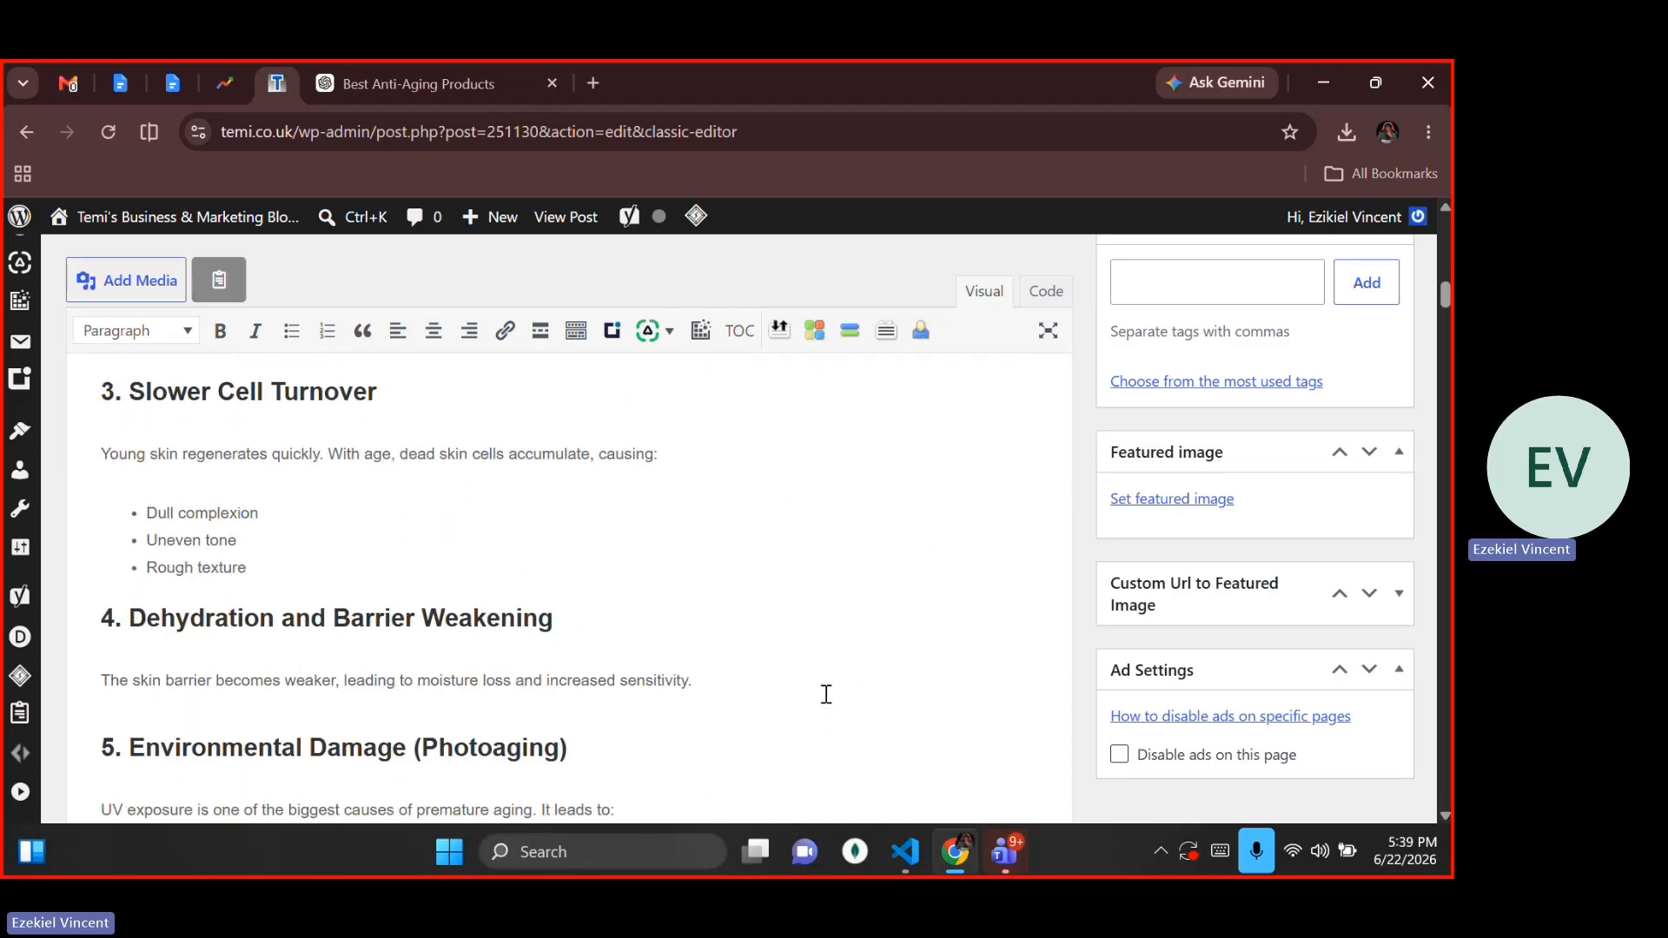
scroll(826, 694, down, 6)
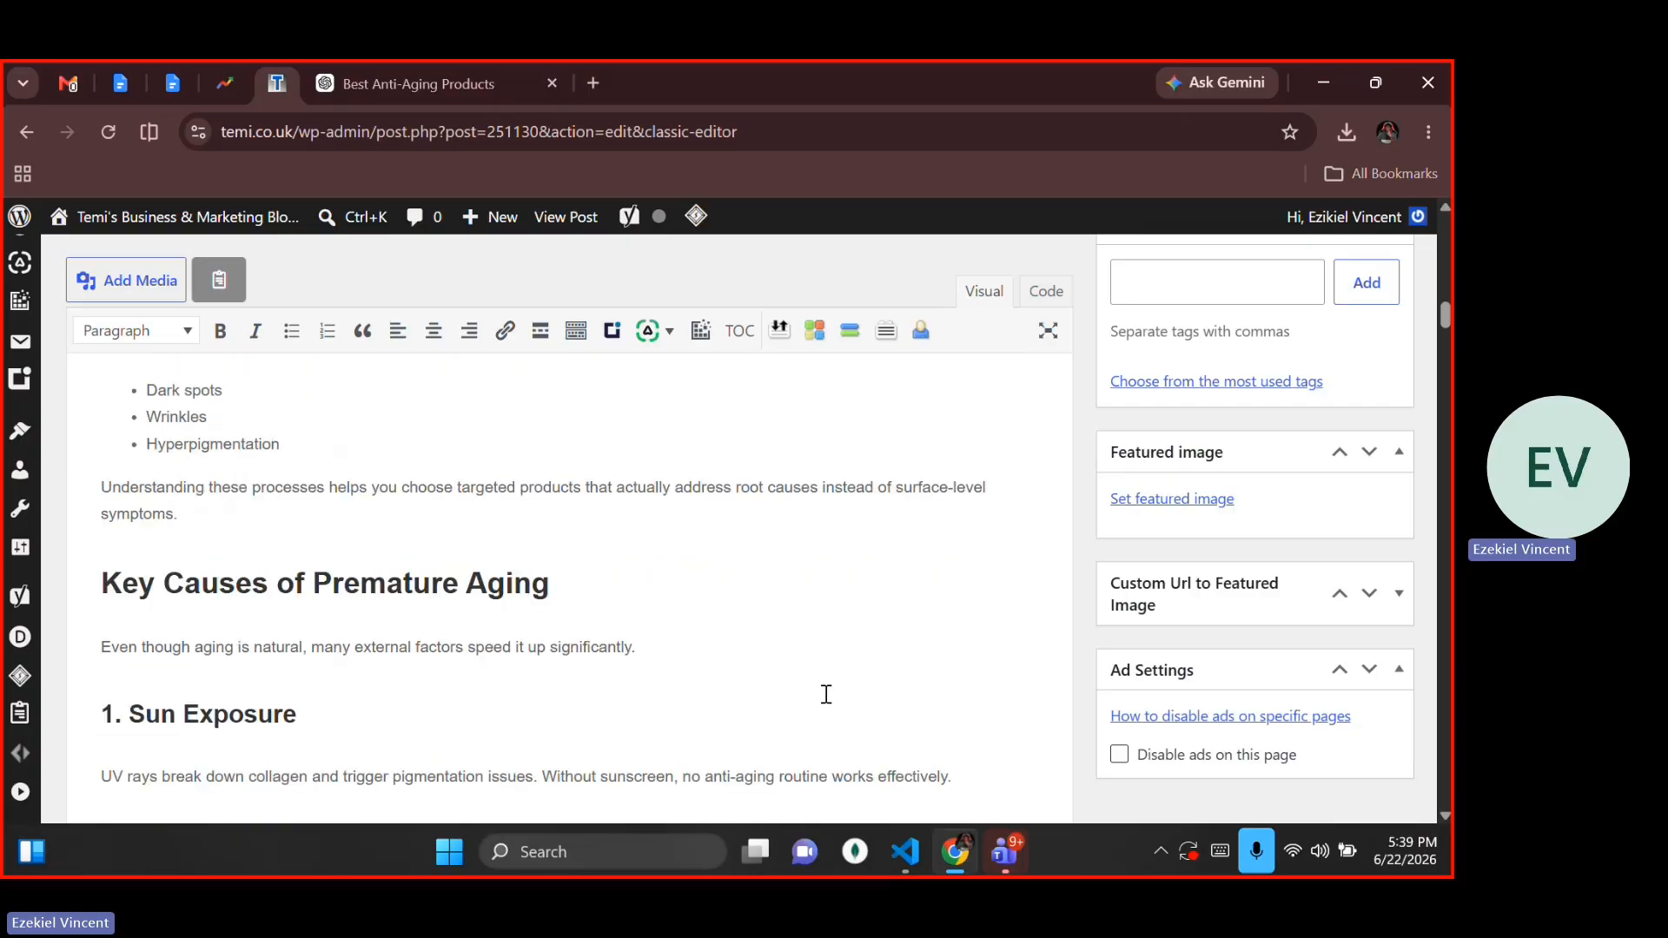
scroll(826, 694, down, 4)
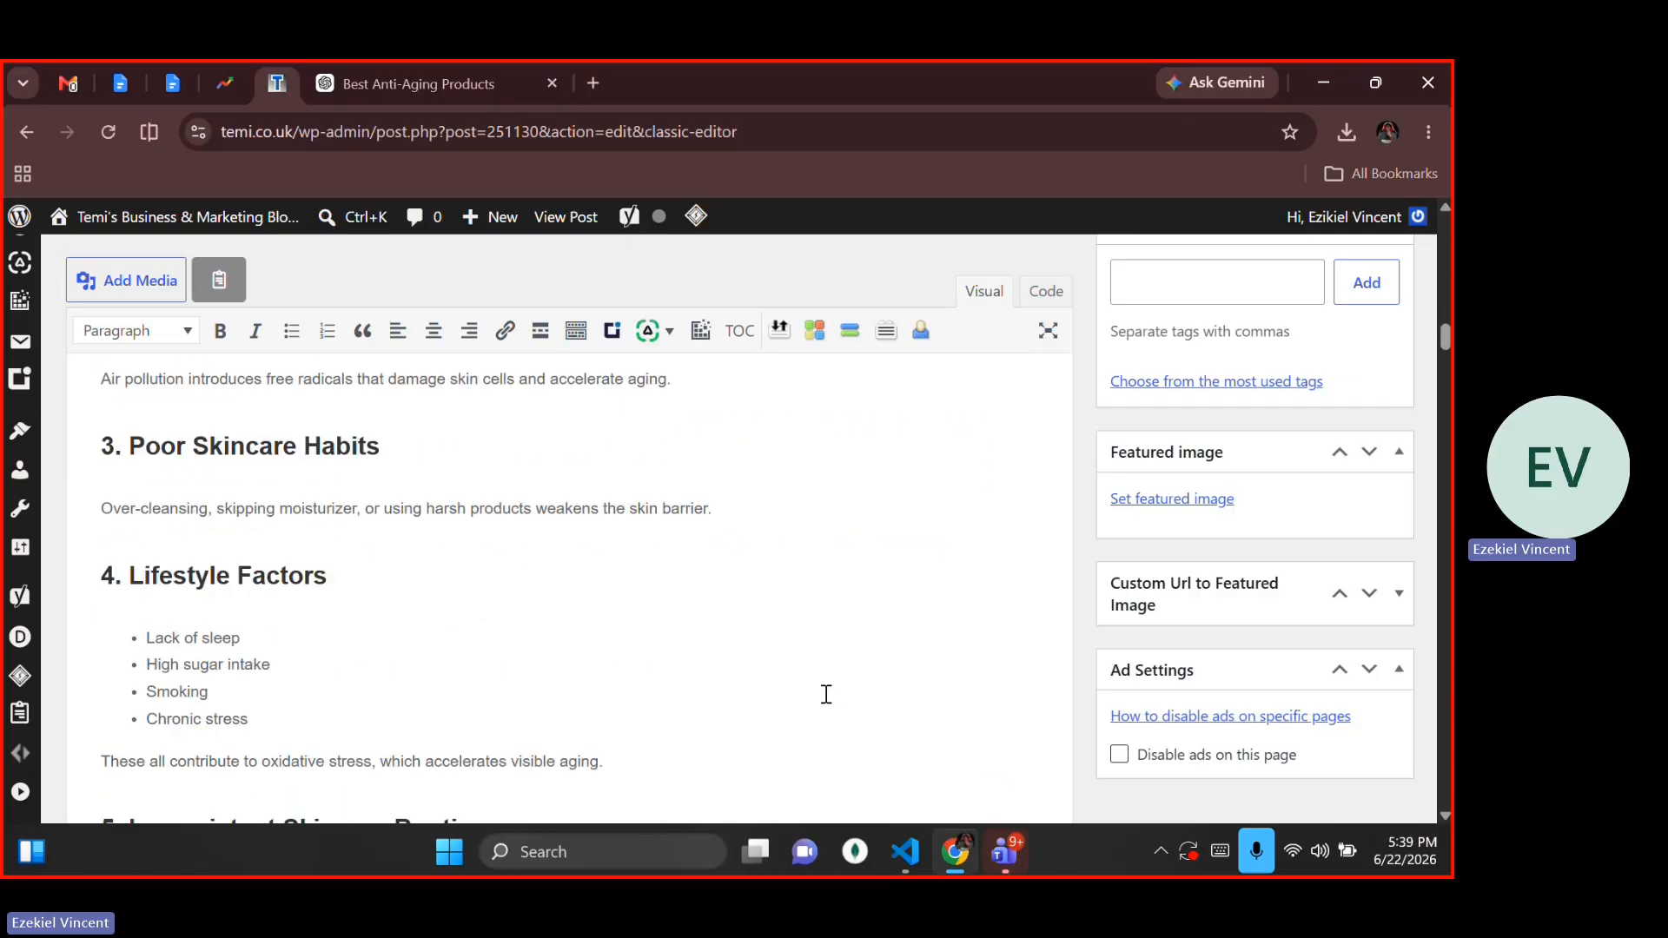
right_click(929, 542)
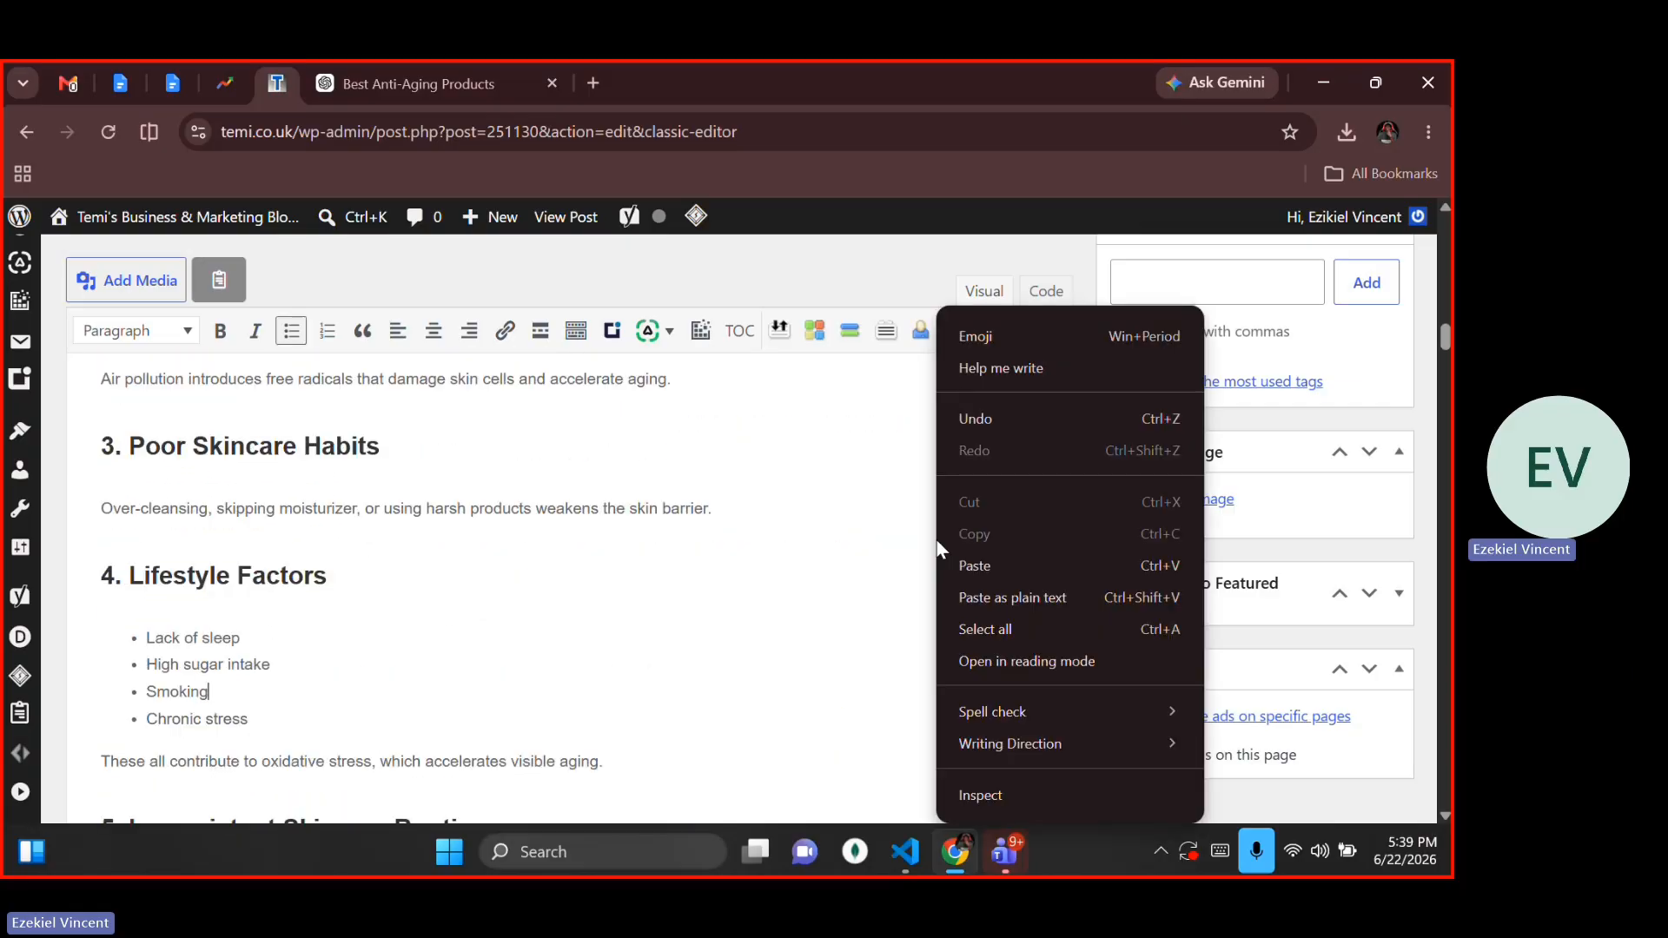
click(752, 638)
scroll(752, 637, down, 1)
Step: Review the heading formatting from "4. Lifestyle Factors" through the "Best Anti-Aging Ingredients That Actually Work" section
key(Down)
key(Down)
key(Down)
key(Down)
key(Down)
key(Down)
key(Down)
key(Down)
key(Down)
key(Down)
key(Down)
key(Down)
key(Down)
key(Down)
key(Down)
key(Down)
key(Down)
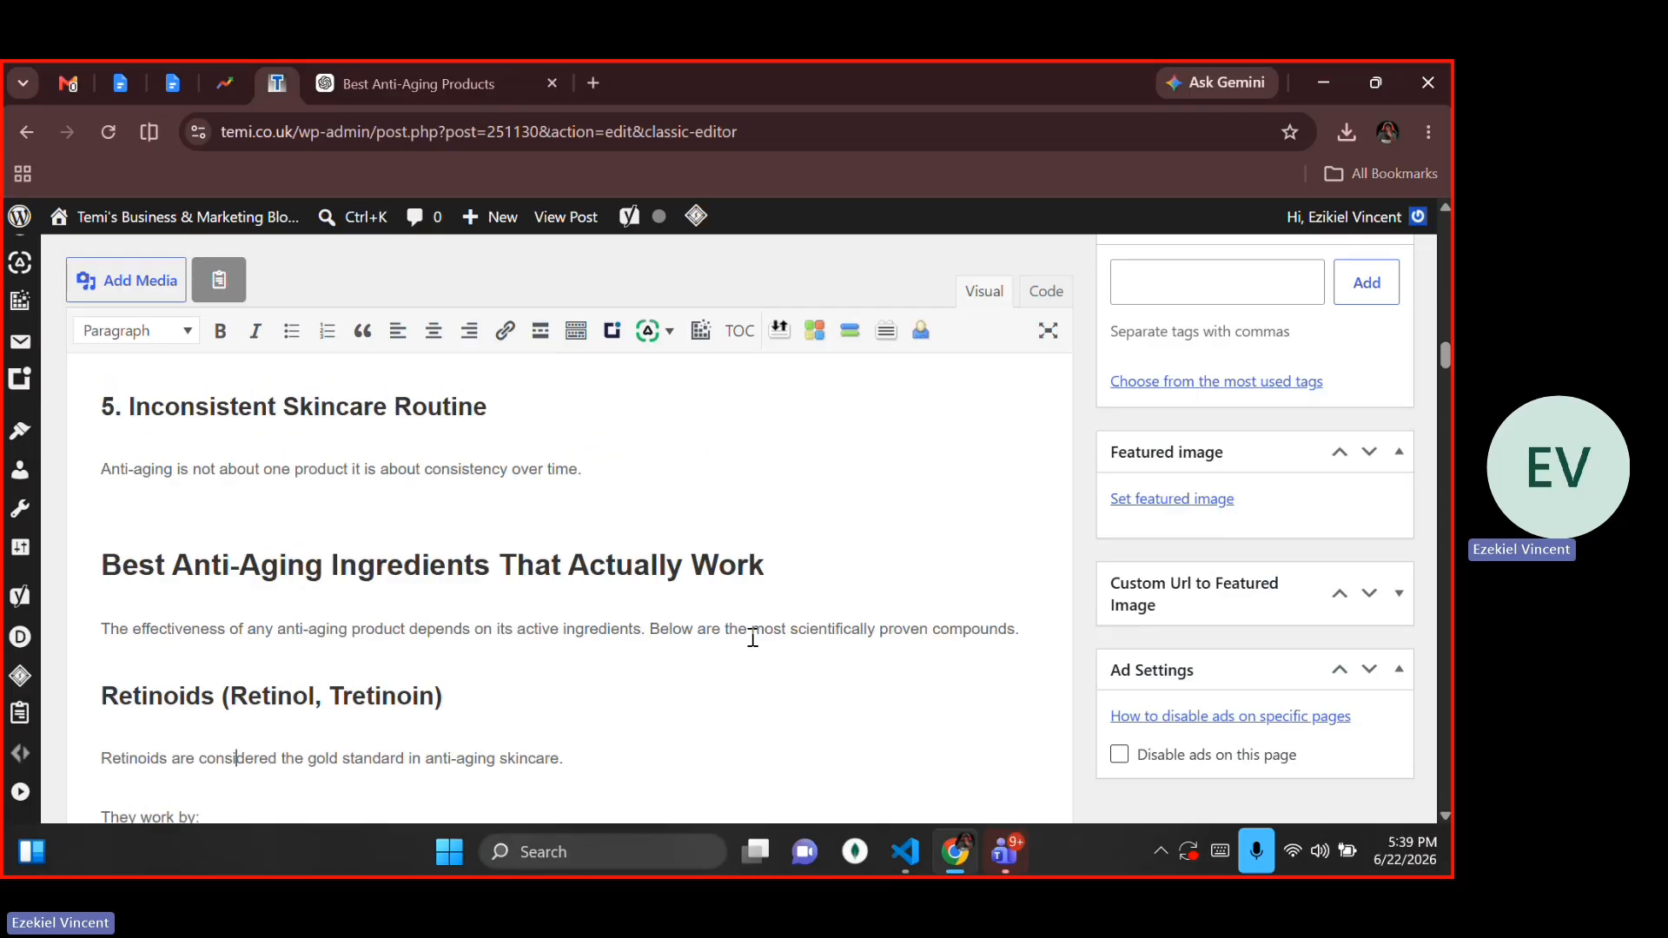
key(Down)
key(Down)
key(Down)
key(Down)
key(Down)
key(Down)
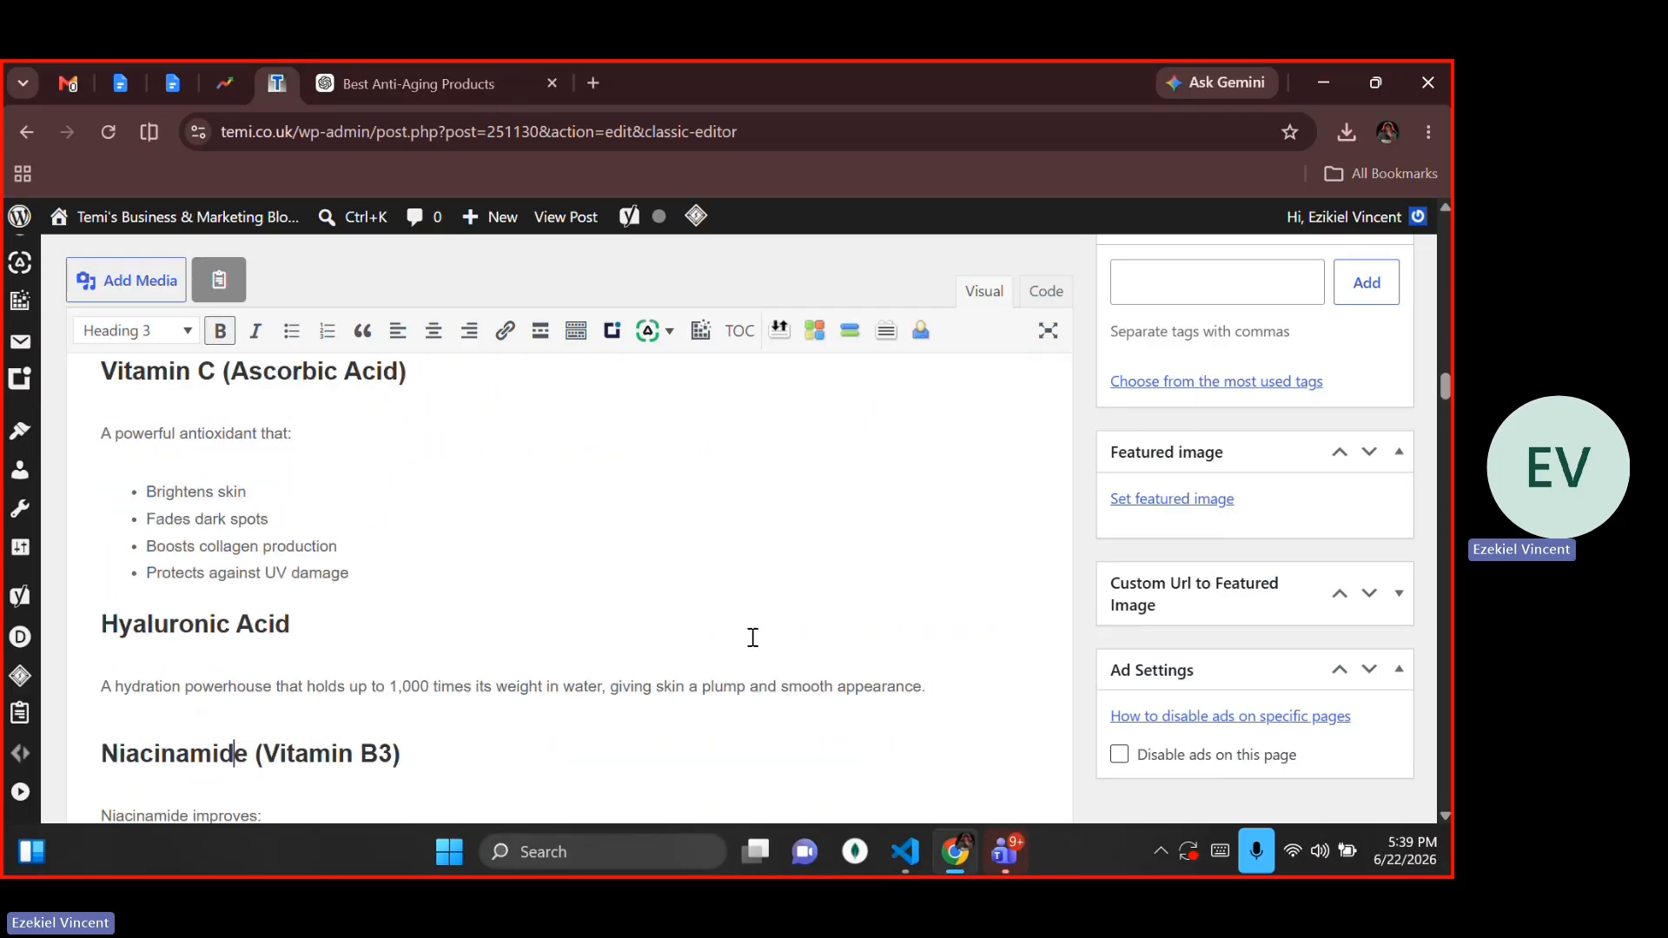
key(Down)
key(Down)
key(Down)
key(Down)
key(Down)
key(Down)
key(Down)
key(Down)
key(Down)
key(Down)
key(Down)
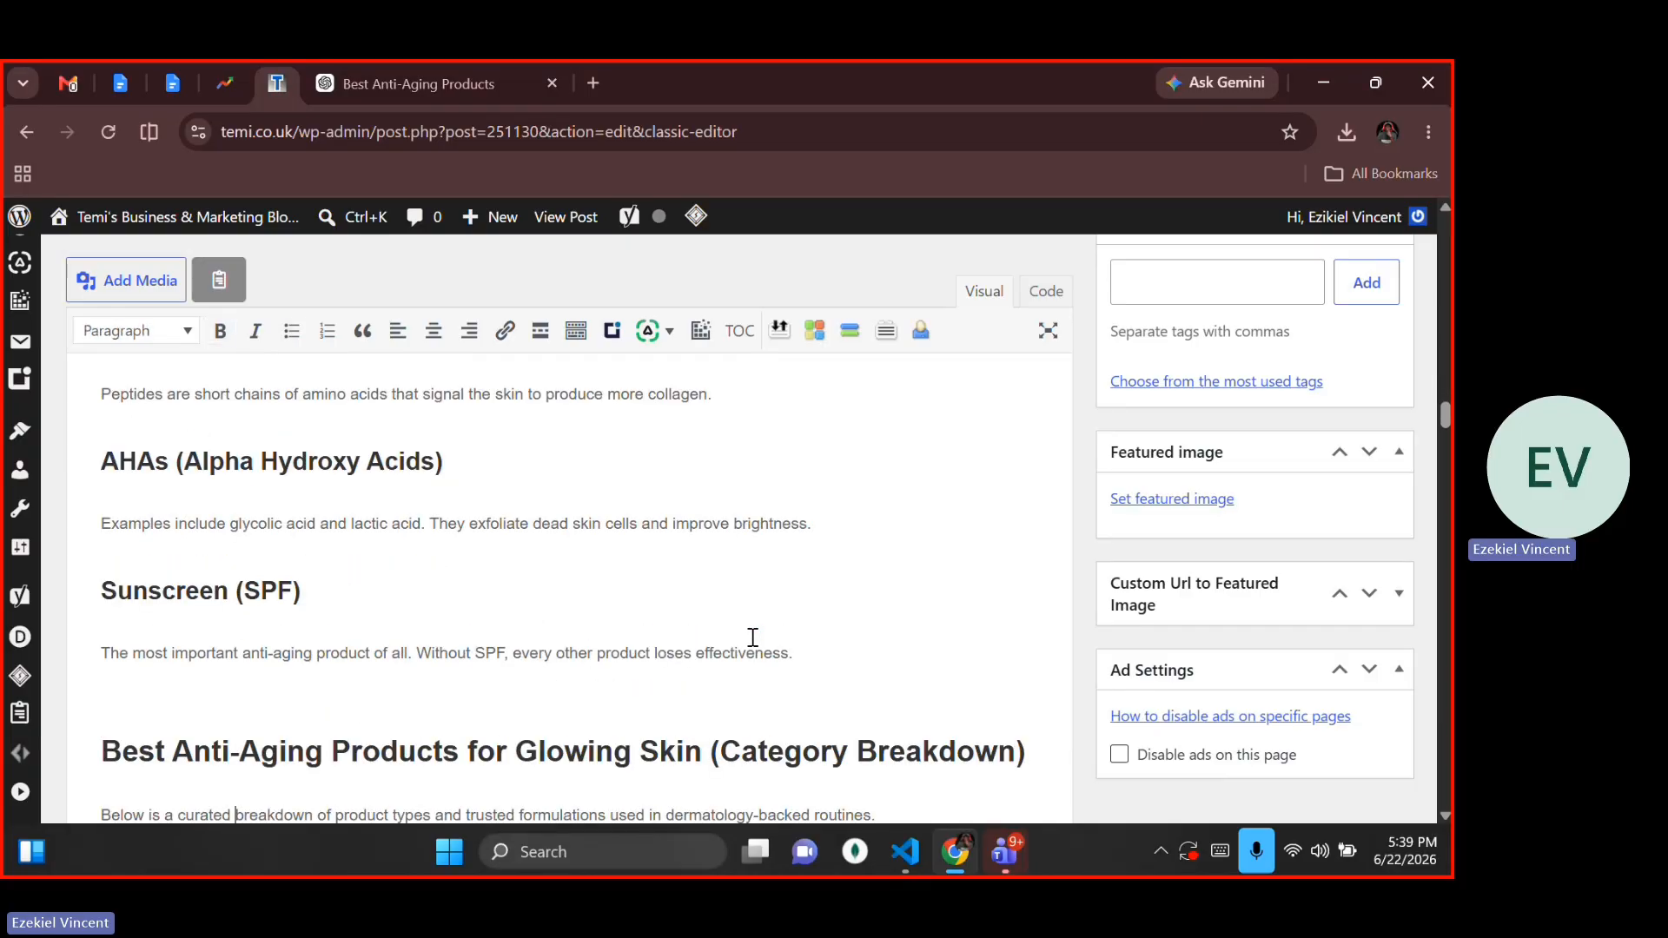
Step: Review the headings and product lists in the "Best Anti-Aging Products for Glowing Skin (Category Breakdown)" section
key(Down)
key(Down)
key(Down)
key(Down)
key(Down)
key(Down)
key(Down)
key(Down)
key(Down)
key(Down)
key(Down)
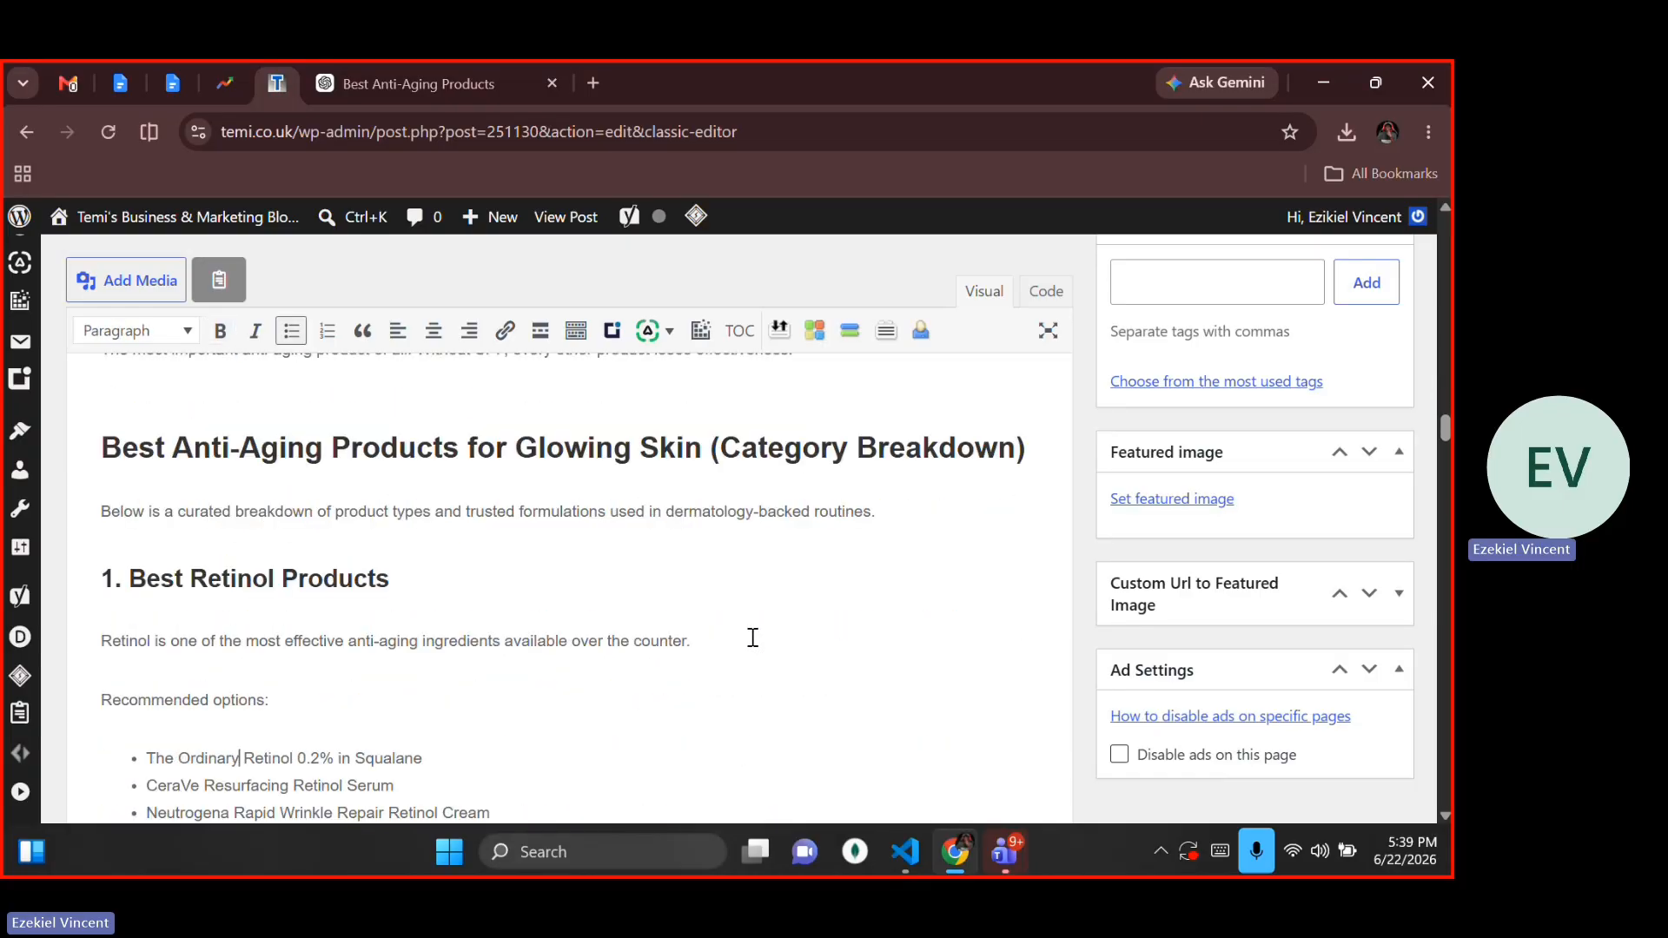
key(Down)
key(Down)
key(Down)
key(Down)
key(Down)
key(Down)
key(Down)
key(Down)
key(Down)
key(Down)
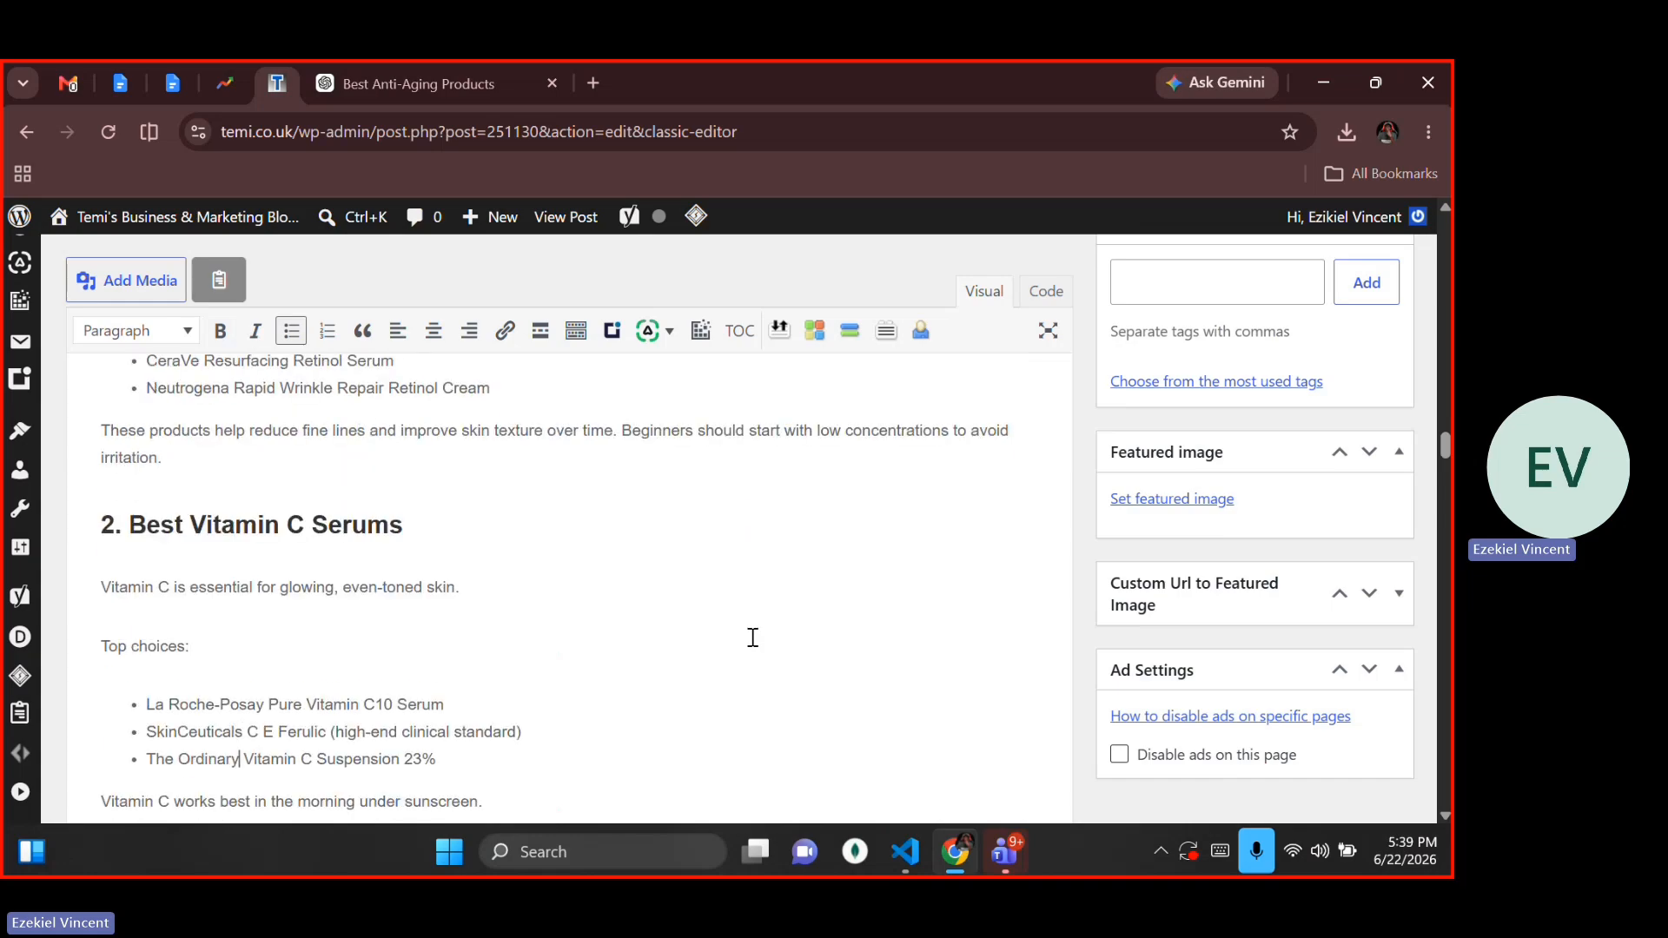
key(Down)
key(Down)
key(Down)
key(Down)
key(Down)
key(Down)
key(Down)
key(Down)
key(Down)
key(Down)
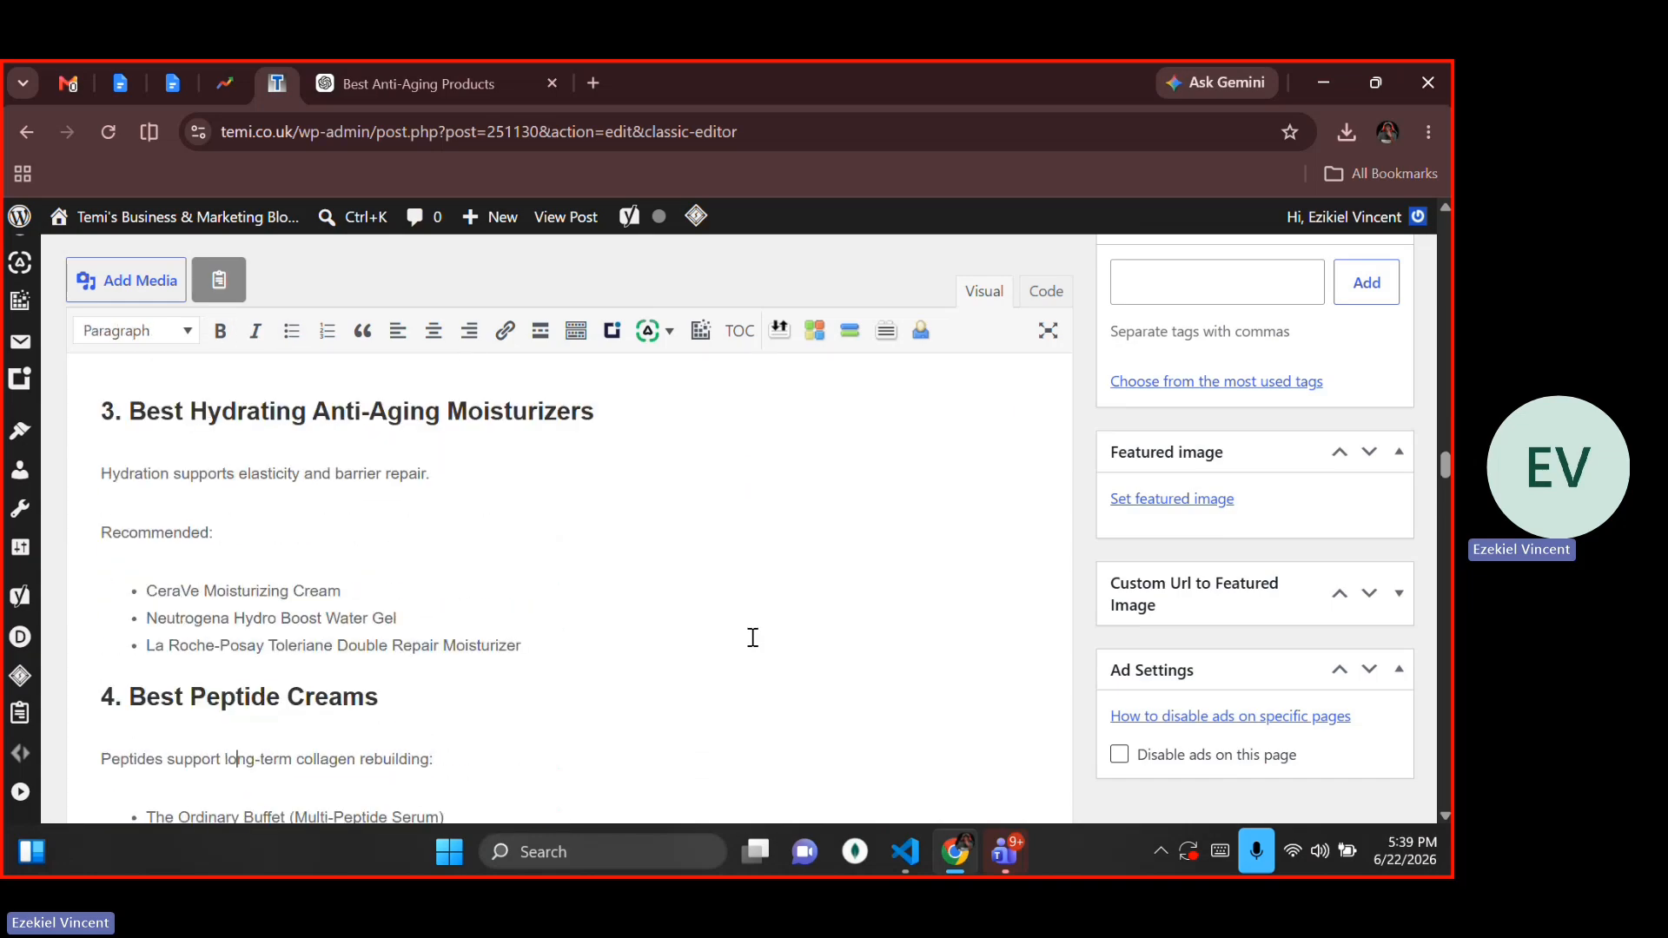
key(Down)
key(Down)
key(Down)
key(Down)
key(Down)
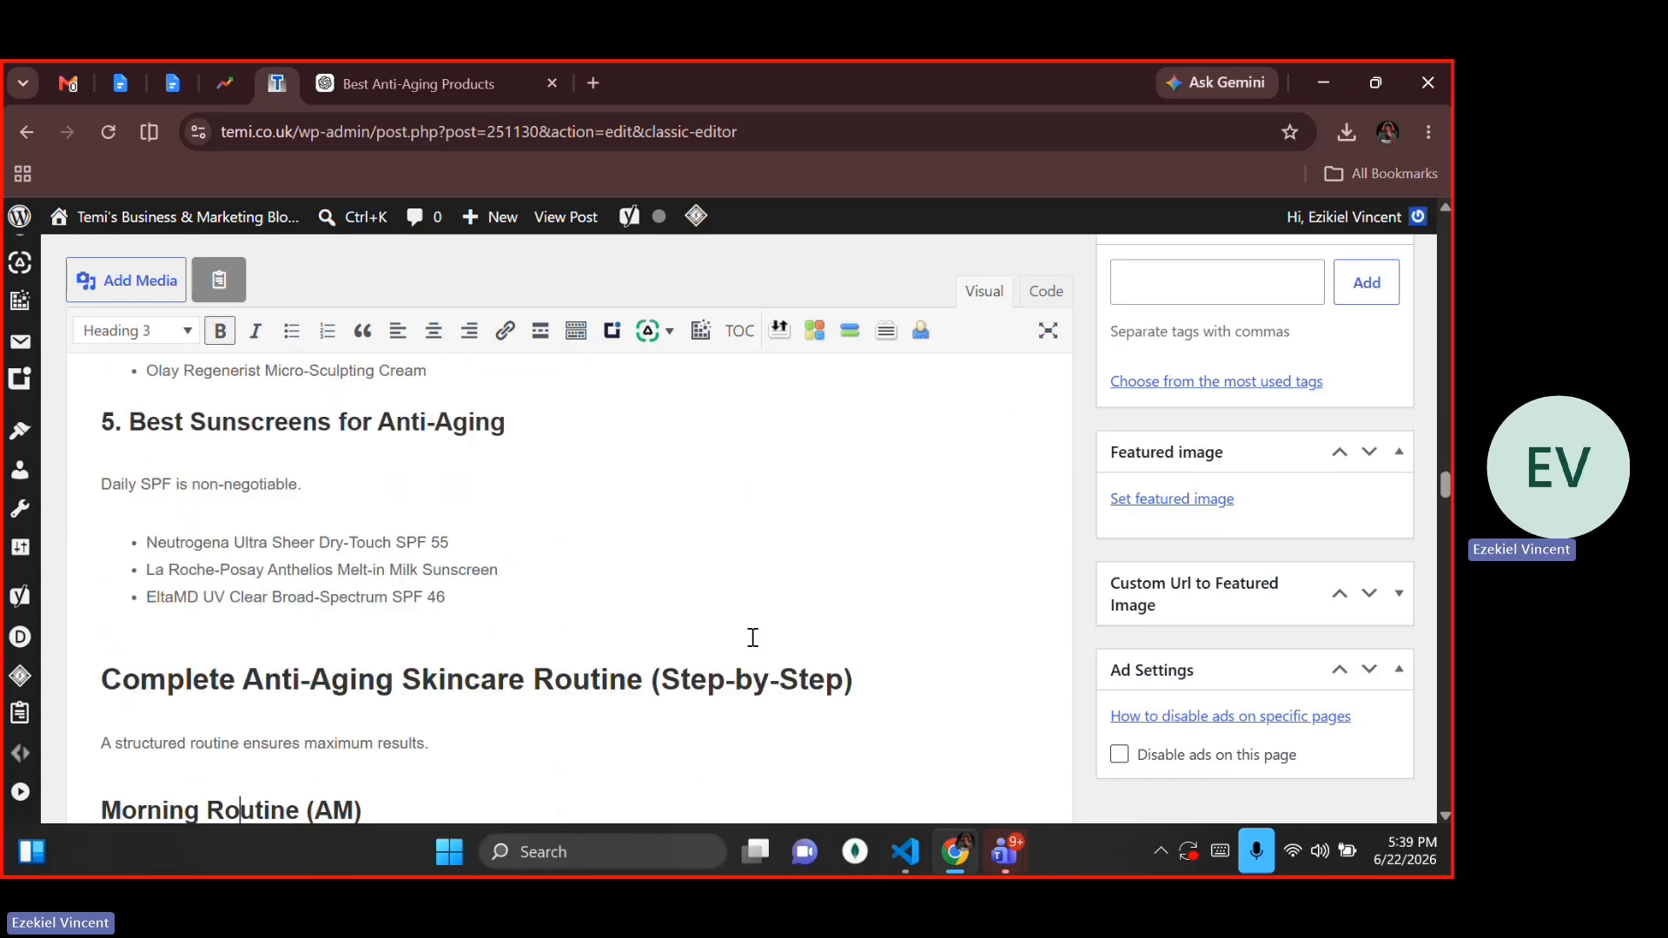
Step: Check the morning and night routine headings in the "Complete Anti-Aging Skincare Routine (Step-by-Step)" section
key(Down)
key(Down)
key(Down)
key(Down)
key(Down)
key(Down)
key(Down)
key(Down)
key(Down)
key(Down)
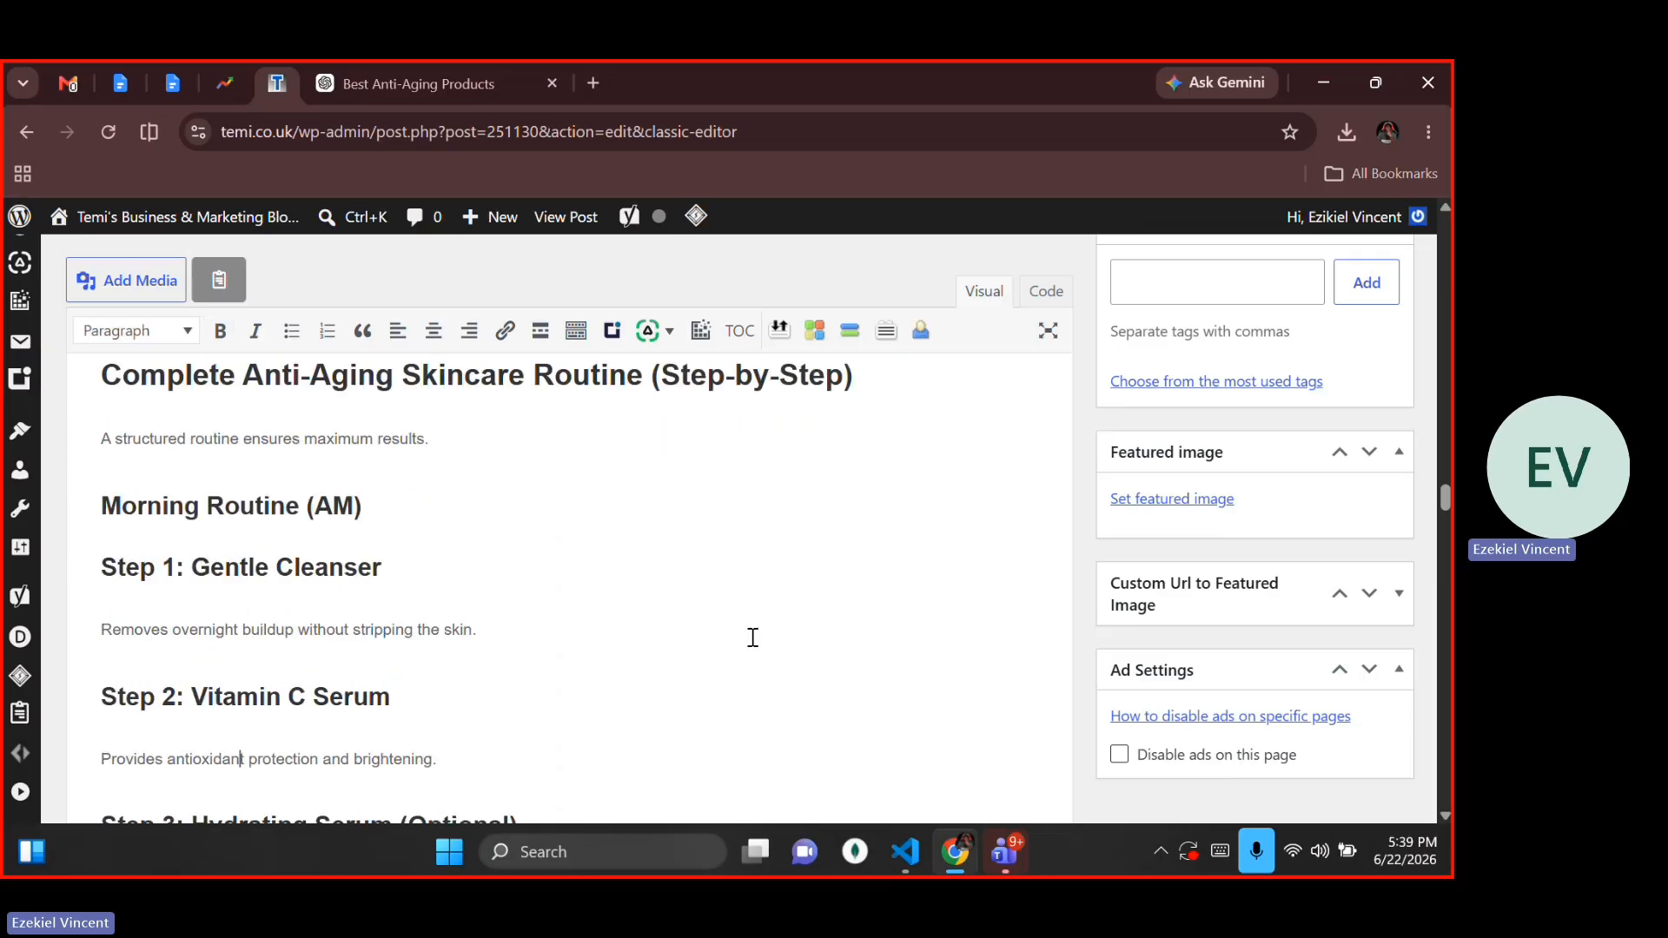
key(Down)
key(Down)
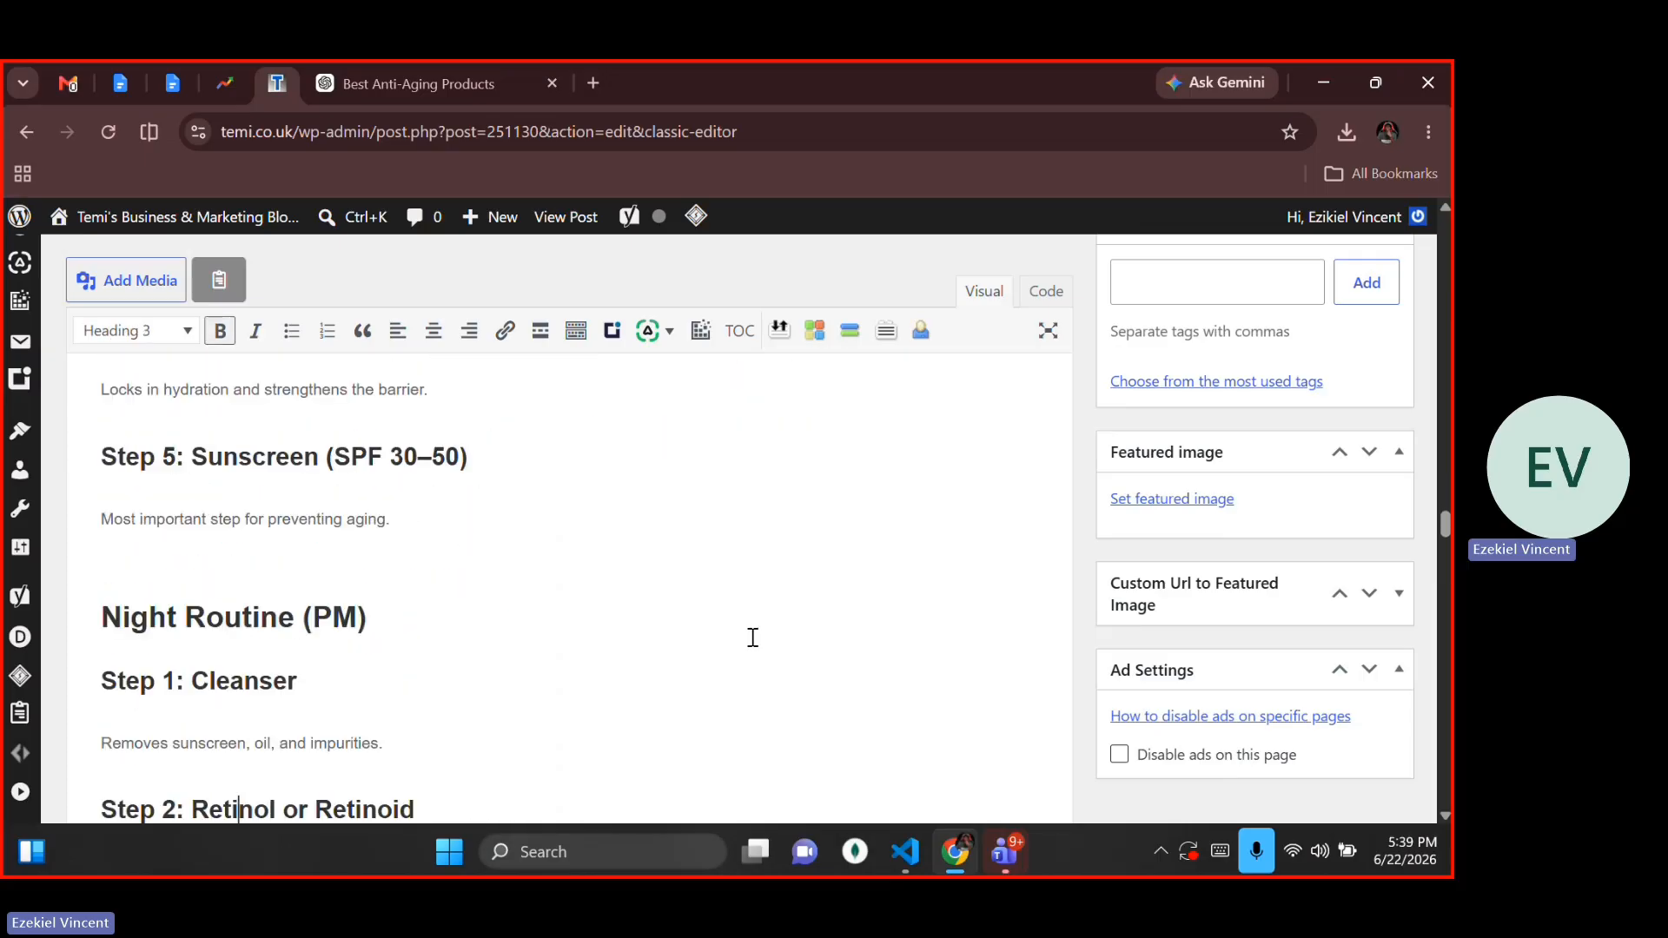
key(Down)
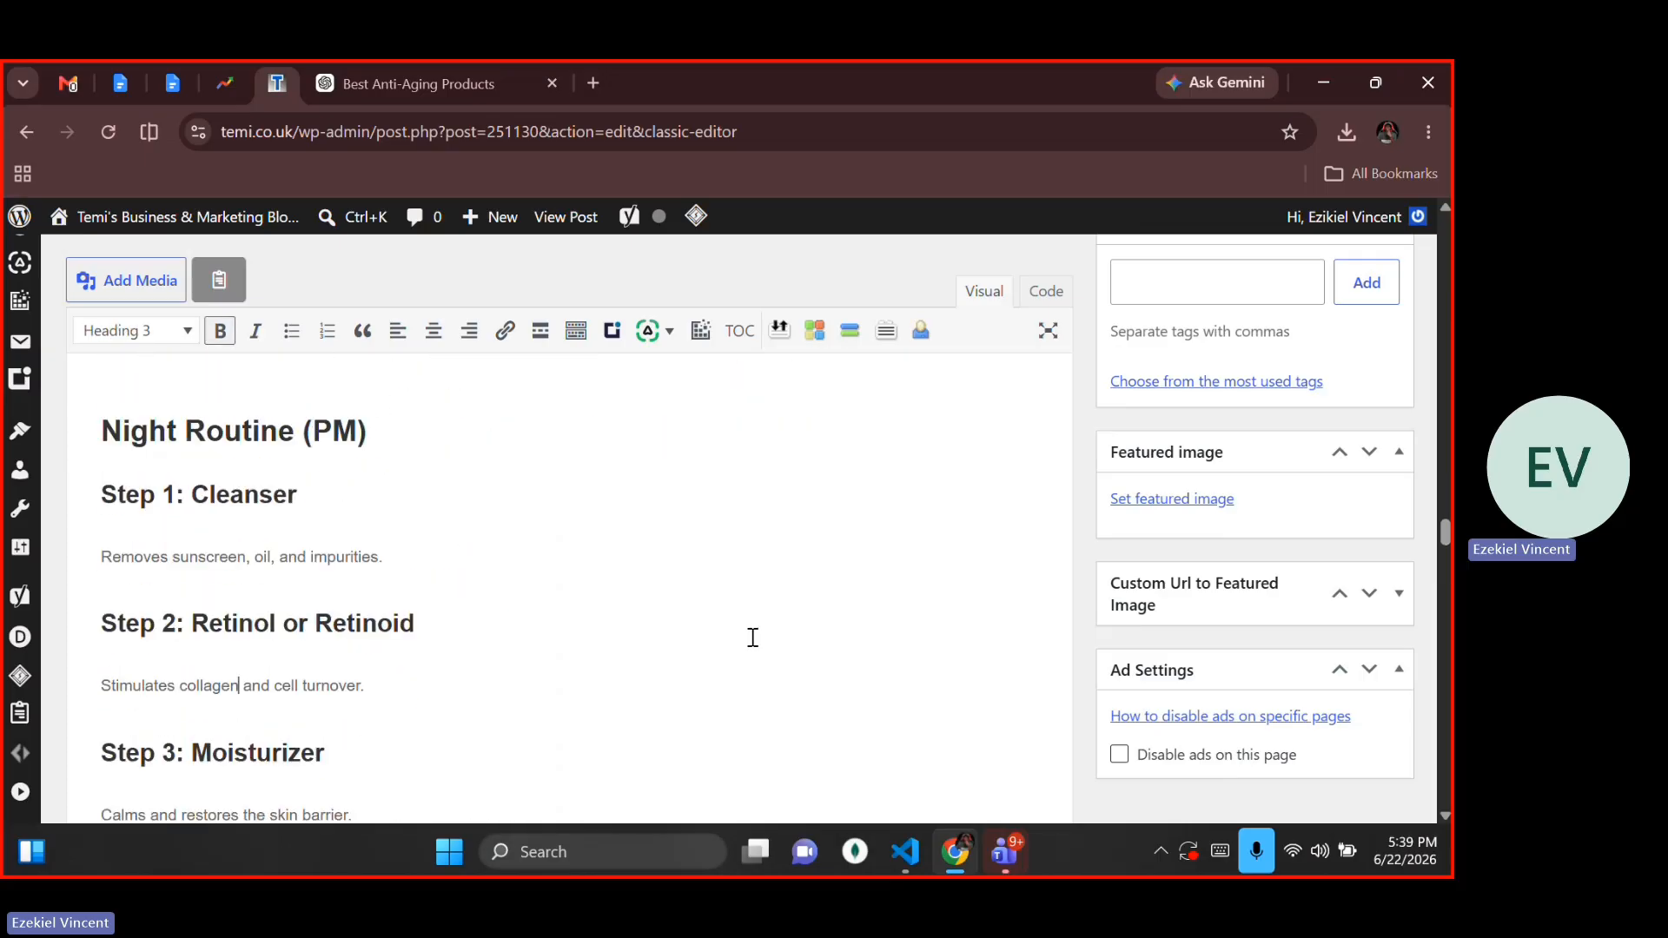
key(Down)
key(Down)
key(Down)
key(Down)
key(Down)
key(Down)
key(Down)
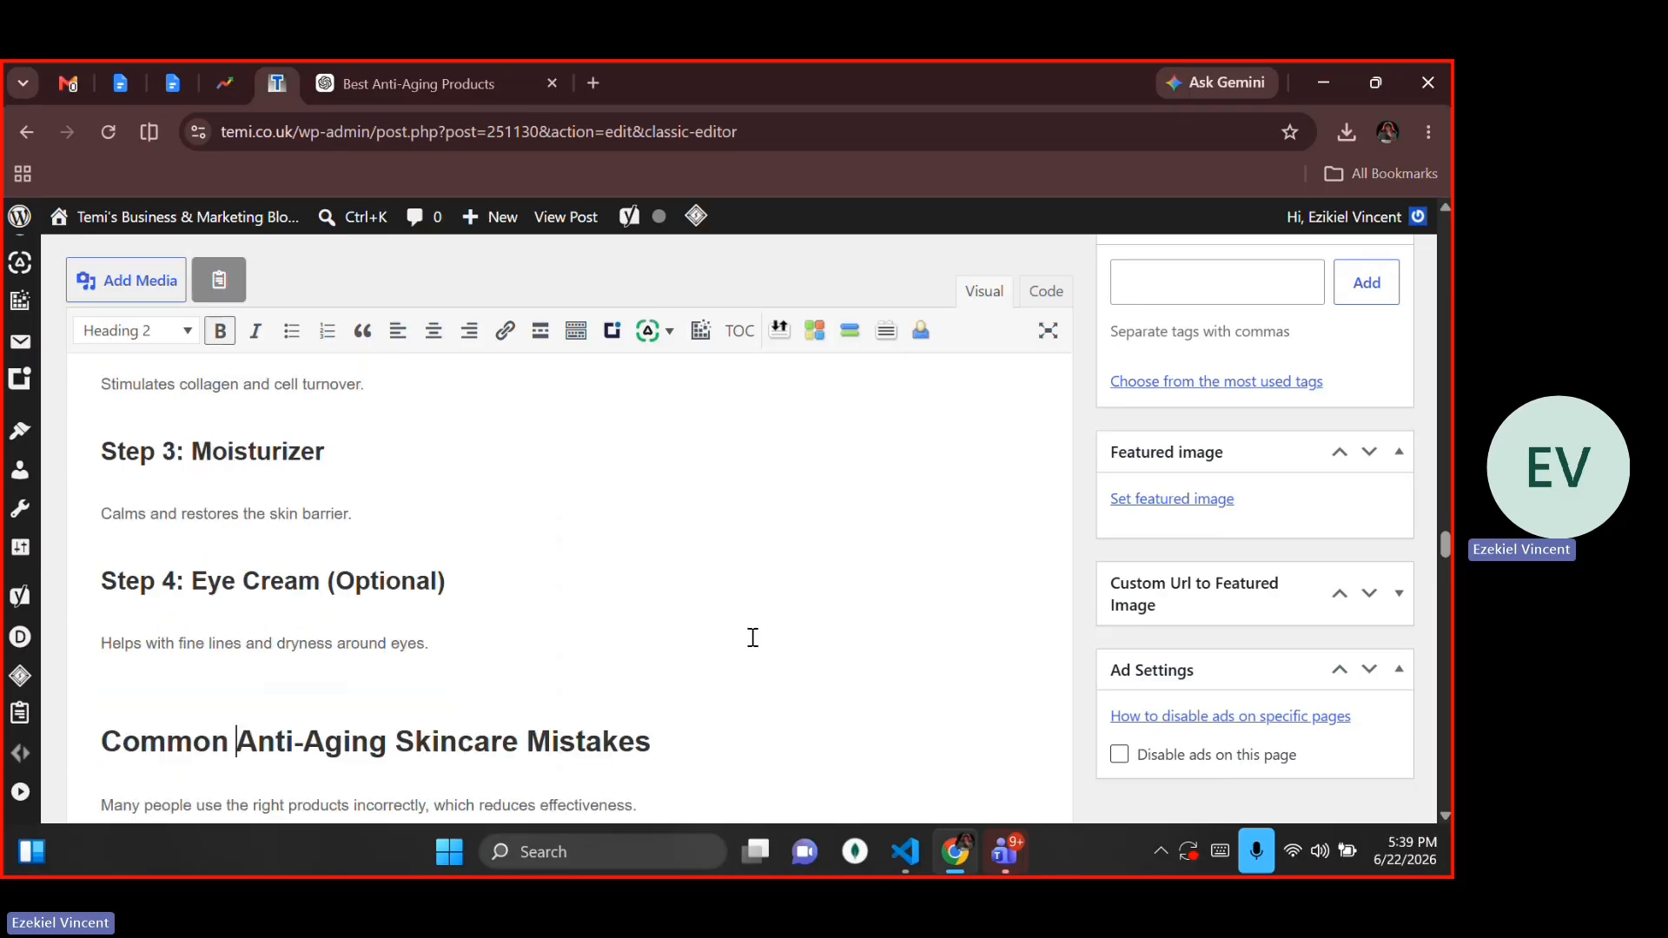
Step: Review the heading formatting of the "Common Anti-Aging Skincare Mistakes" and "Retinol vs Bakuchiol: Which Is Better?" sections
key(Down)
key(Down)
key(Down)
key(Down)
key(Down)
key(Down)
key(Down)
key(Down)
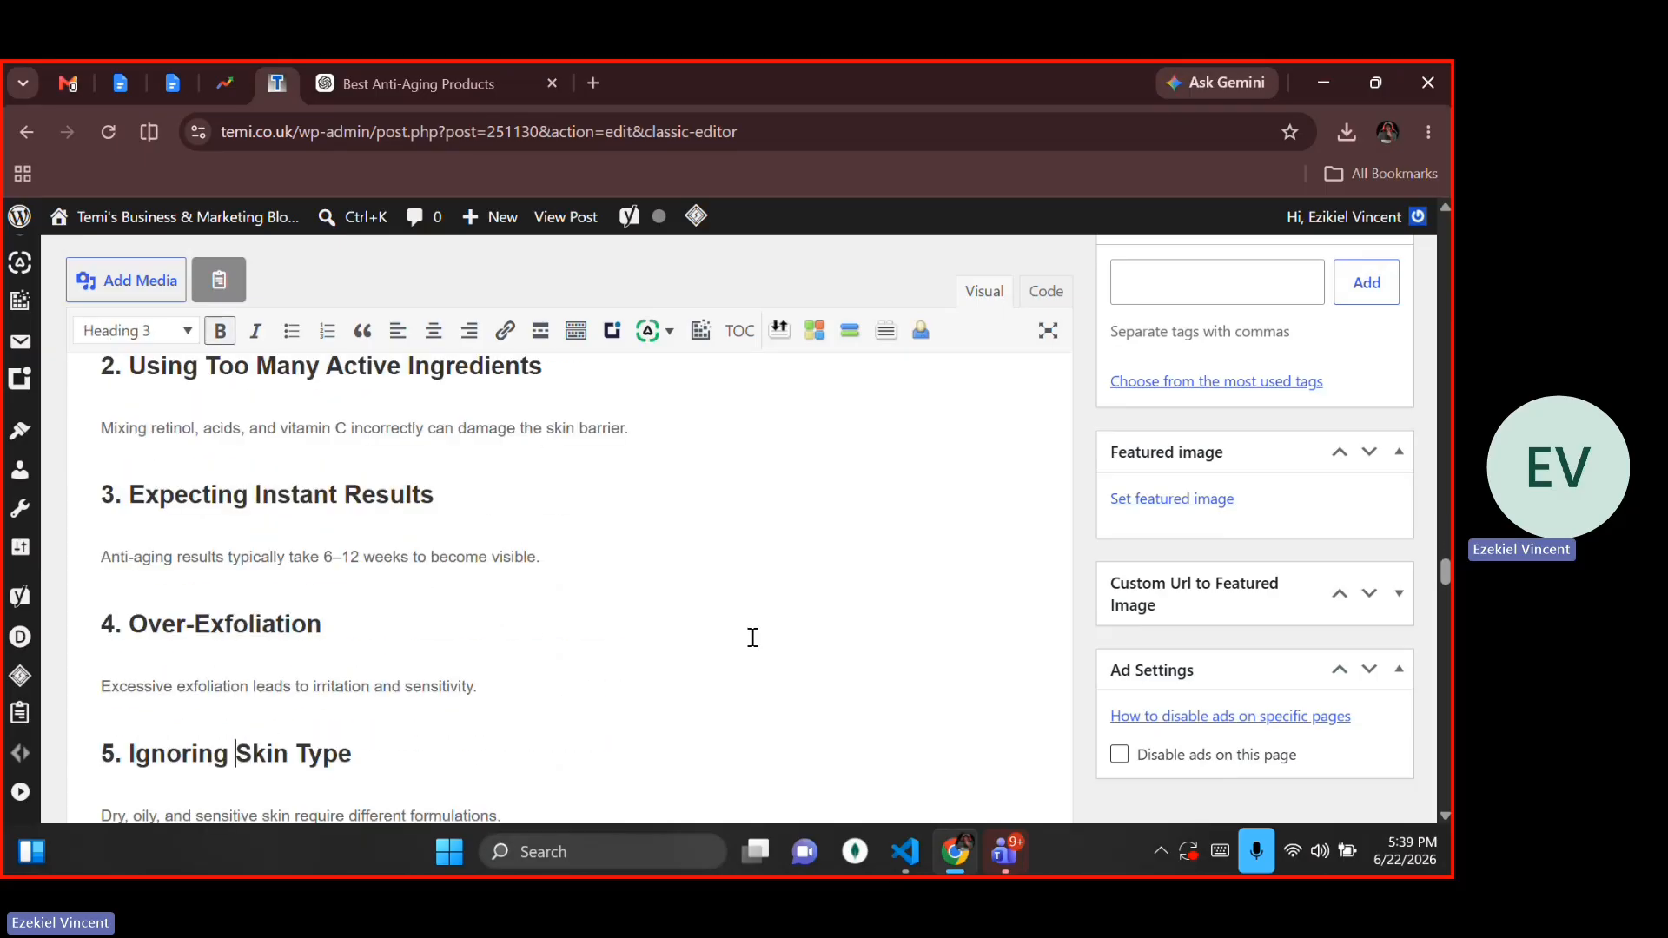
key(Down)
key(Down)
key(Down)
key(Down)
key(Down)
key(Down)
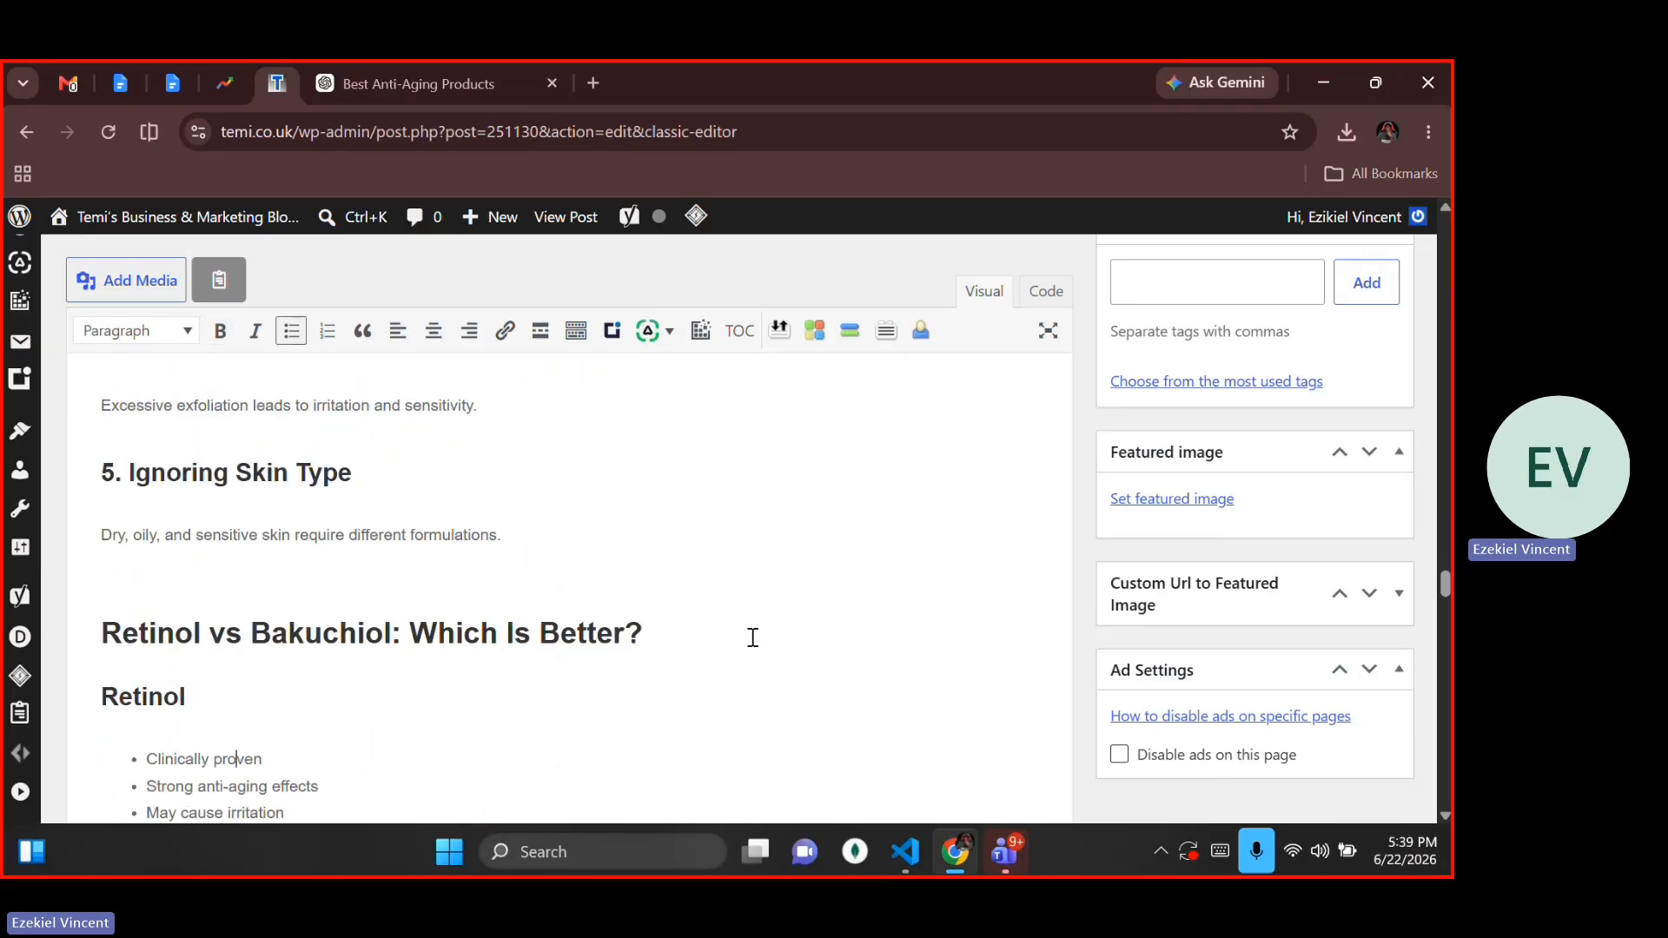
key(Down)
key(Down)
key(Down)
key(Down)
key(Down)
key(Down)
key(Down)
key(Down)
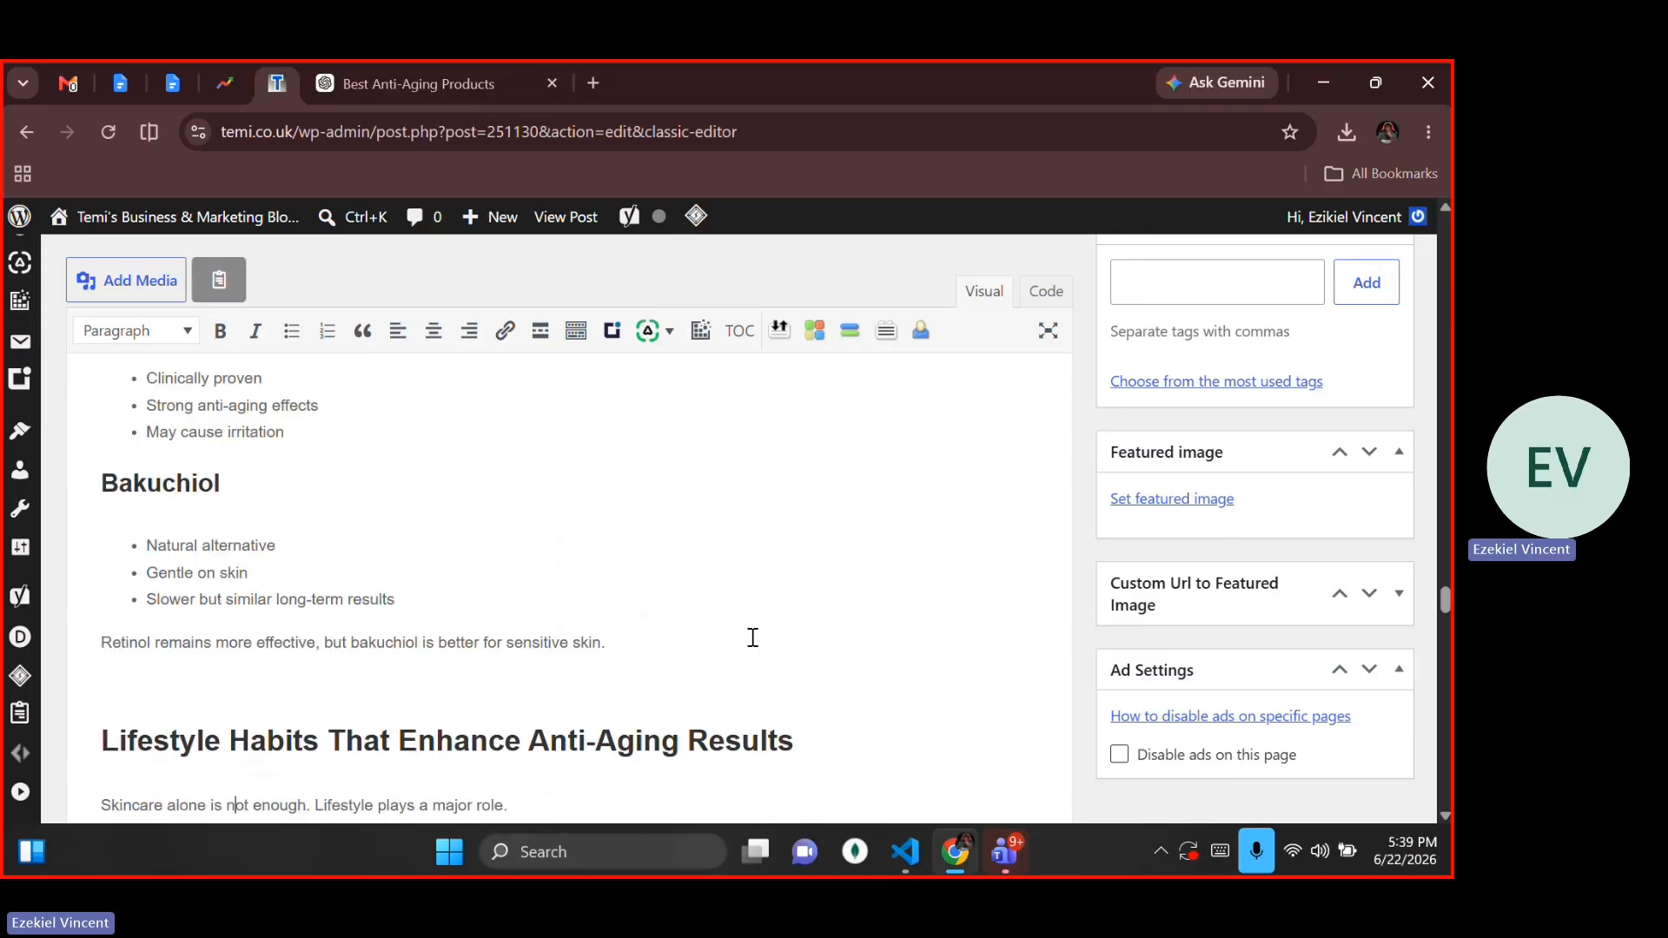
Step: Review the formatting from "Lifestyle Habits That Enhance Anti-Aging Results" through the long-term routine section to the conclusion
key(Down)
key(Down)
key(Down)
key(Down)
key(Down)
key(Down)
key(Down)
key(Down)
key(Down)
key(Down)
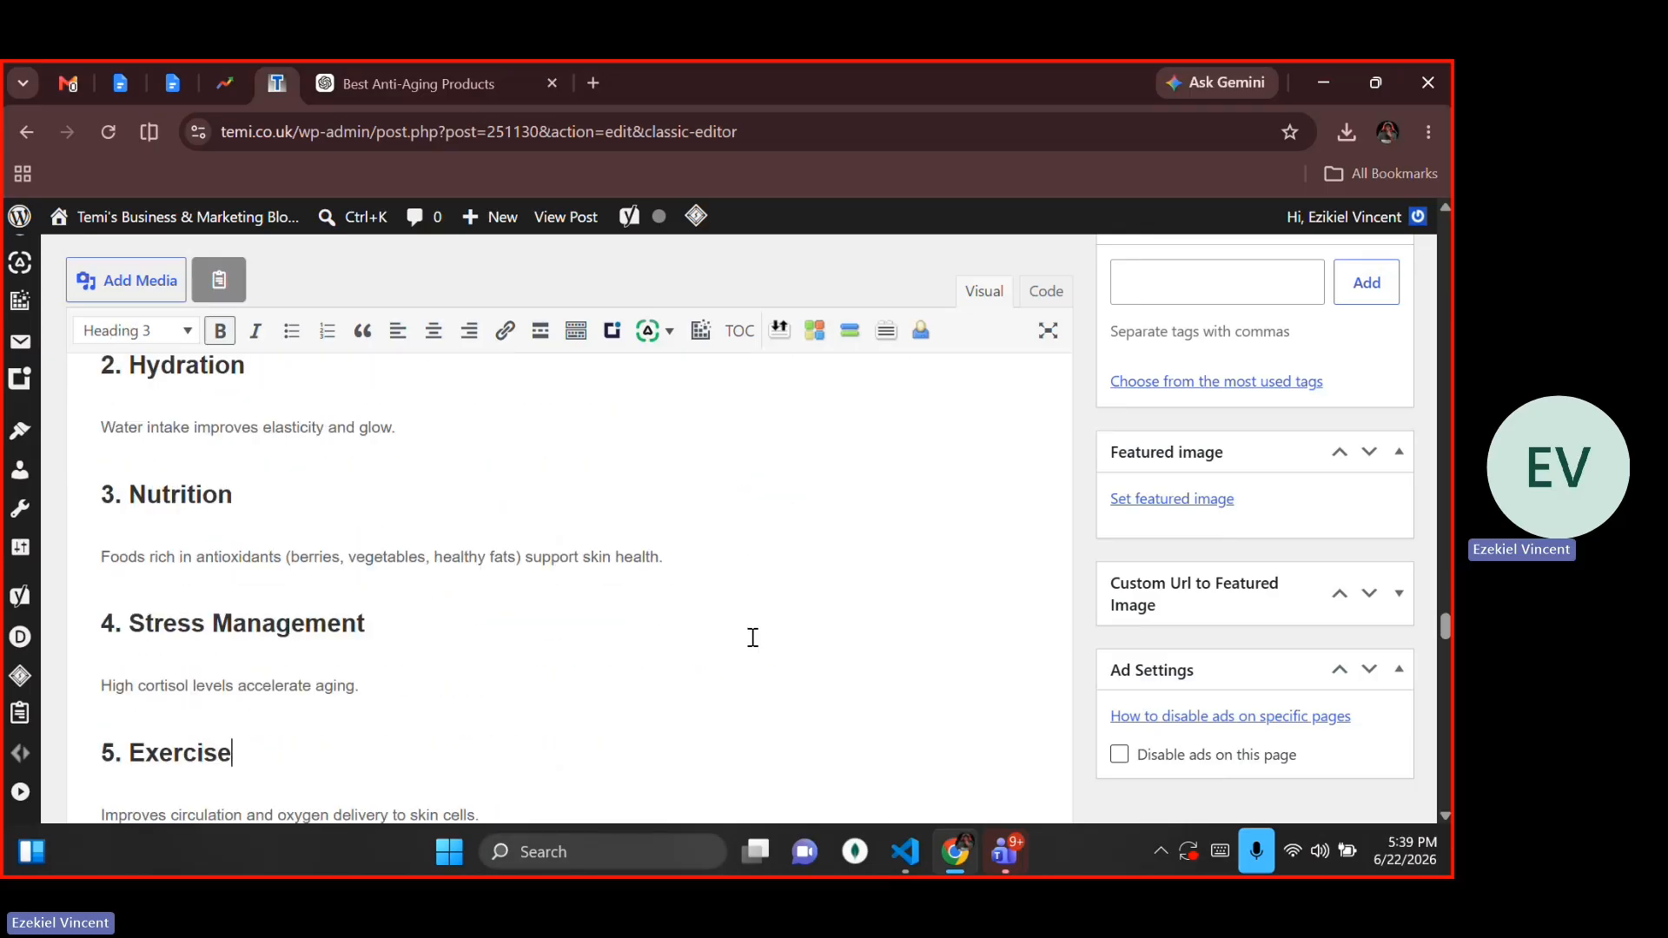
key(Down)
key(Down)
key(Down)
key(Down)
key(Down)
key(Down)
key(Down)
key(Down)
key(Down)
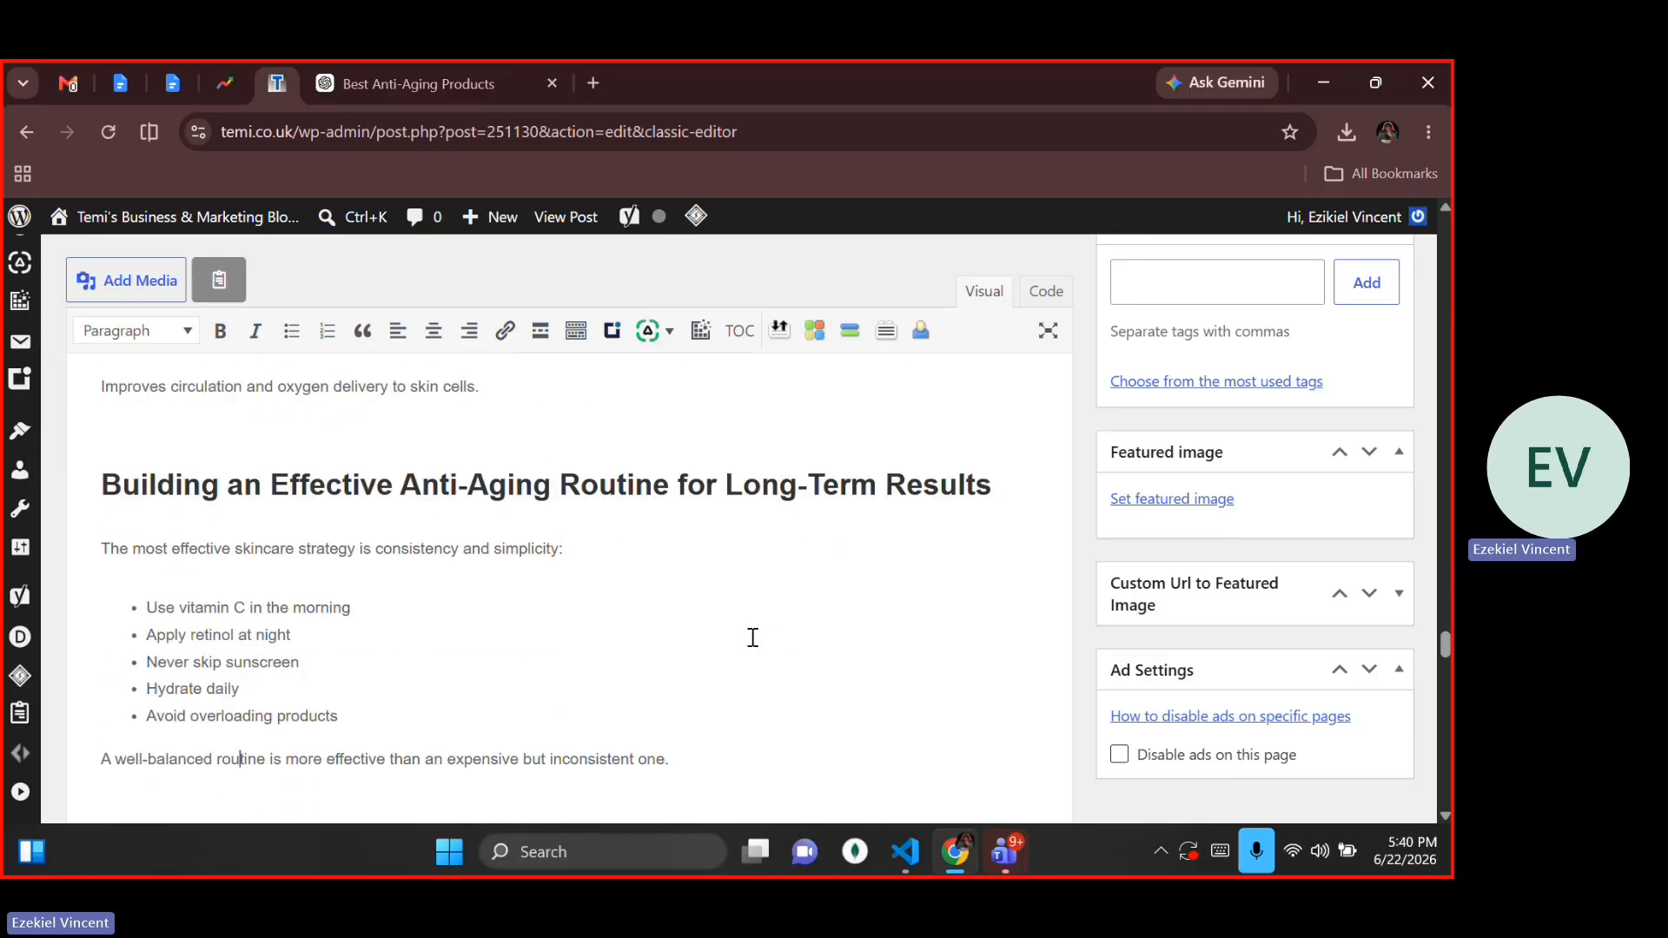
key(Down)
key(Down)
key(Down)
key(Down)
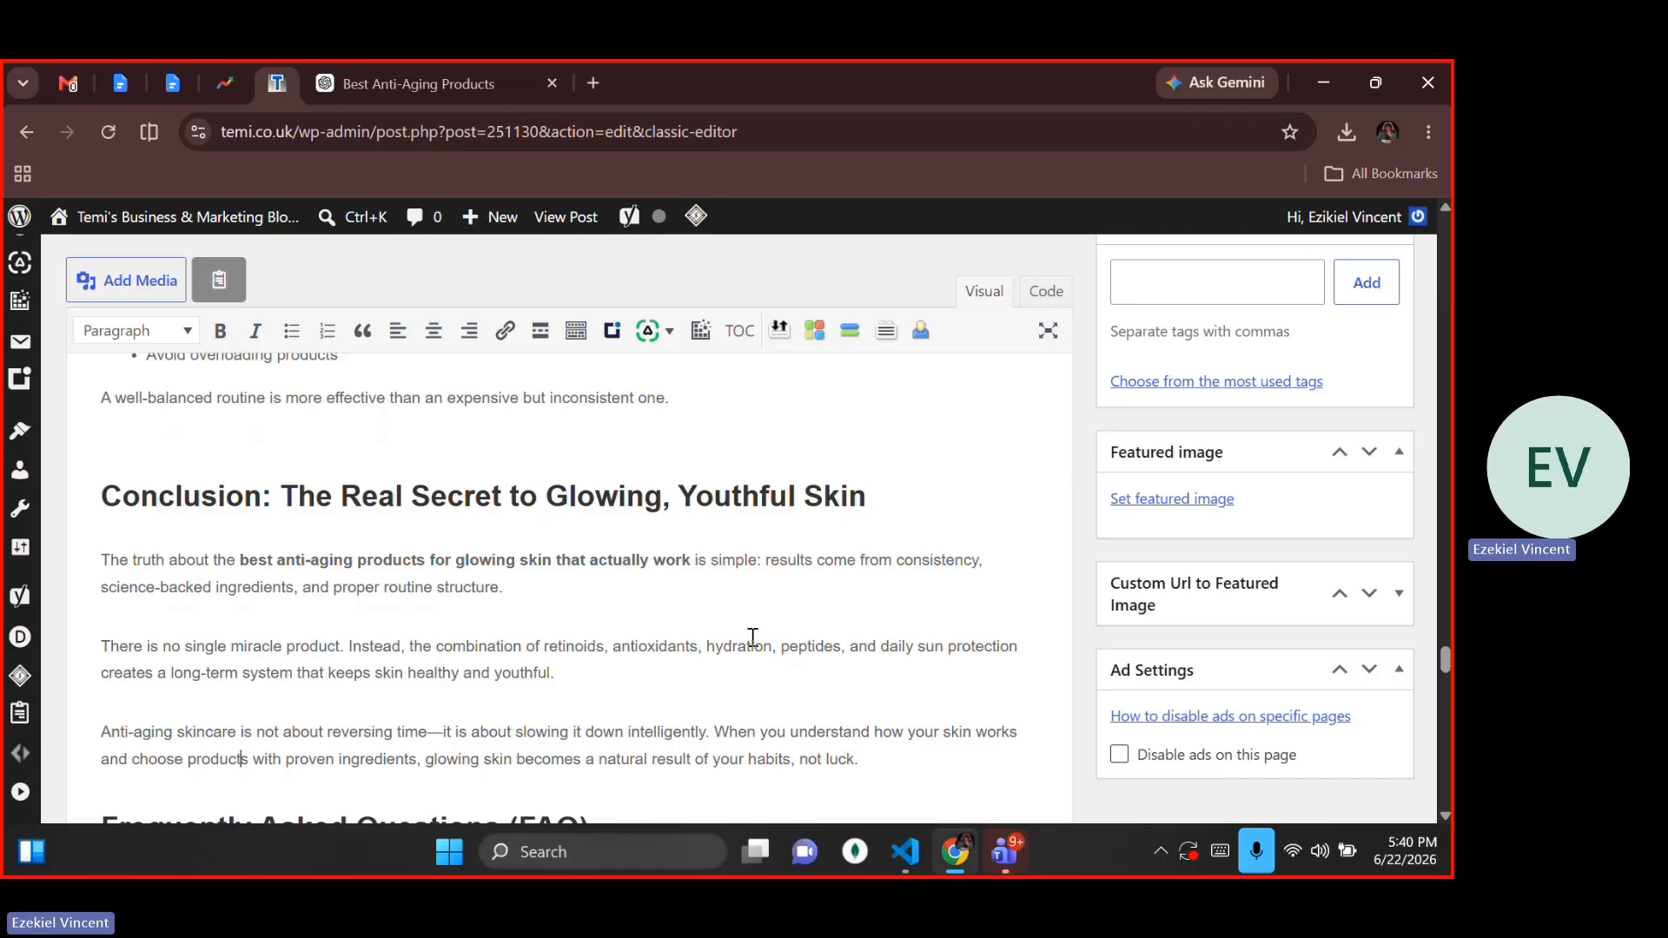
key(Right)
key(Right)
key(Right)
key(Right)
key(Right)
key(Right)
key(Right)
key(Right)
key(Right)
key(Right)
key(Right)
key(Right)
key(Right)
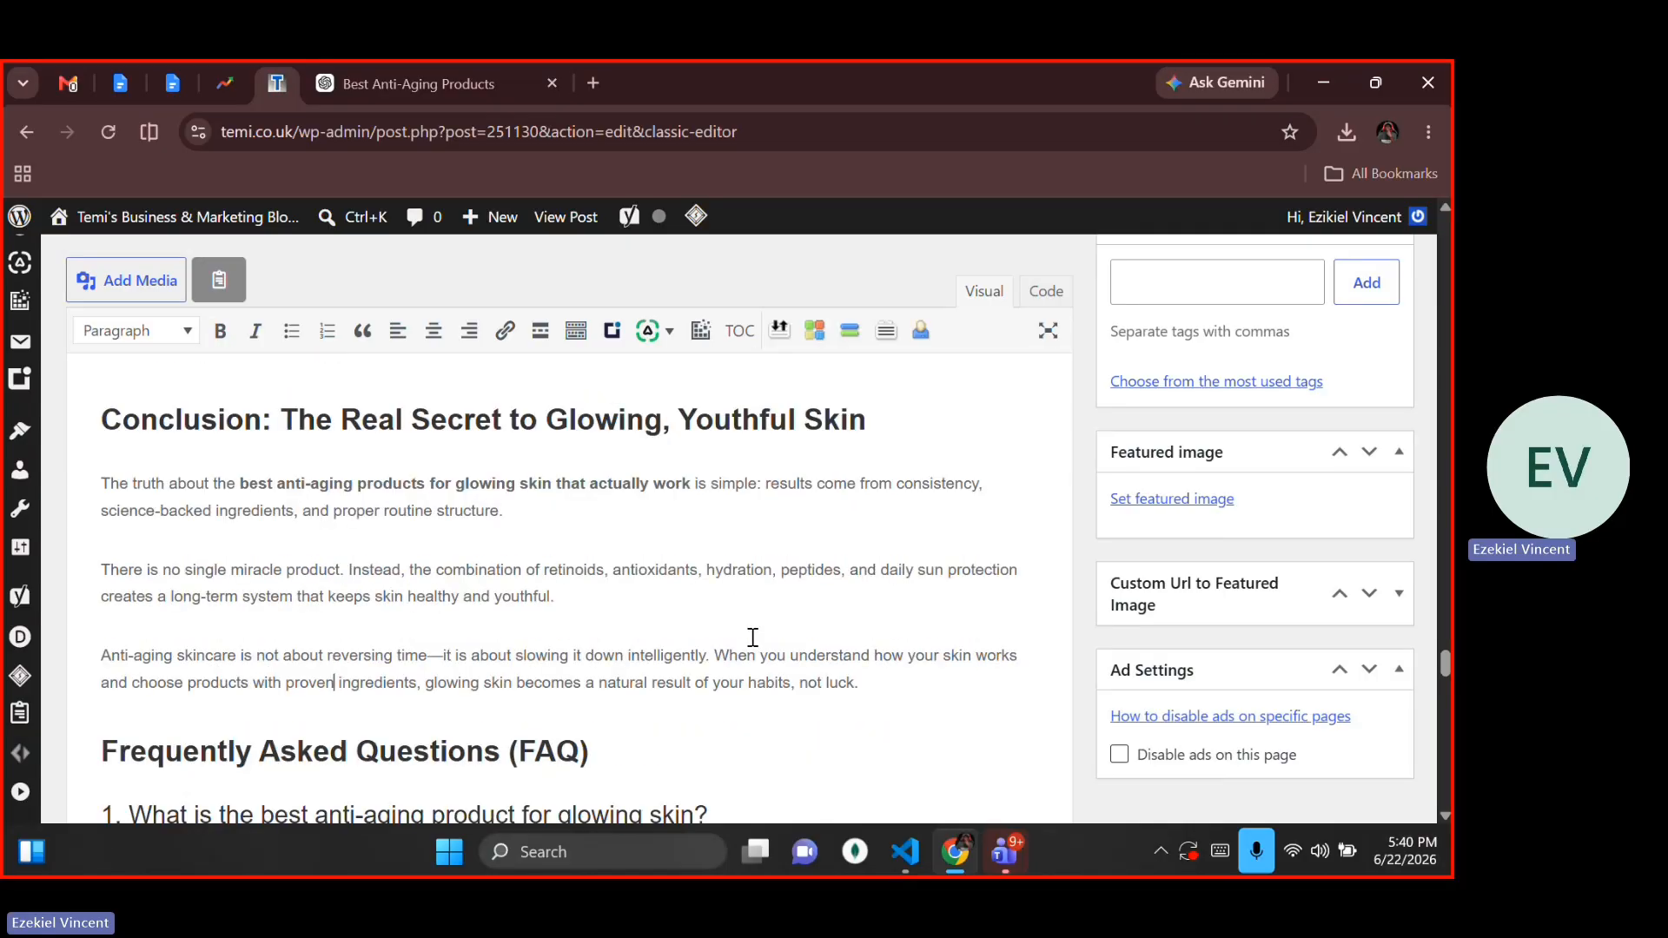
Step: Replace the em dash between "reversing time" and "it is about slowing" with a space in the Conclusion's last paragraph
key(Right)
key(Right)
key(Right)
key(Right)
key(Right)
key(Right)
key(Right)
key(Right)
key(Right)
key(Right)
key(Right)
key(Right)
key(Right)
key(Right)
key(Right)
key(Right)
key(Up)
key(BackSpace)
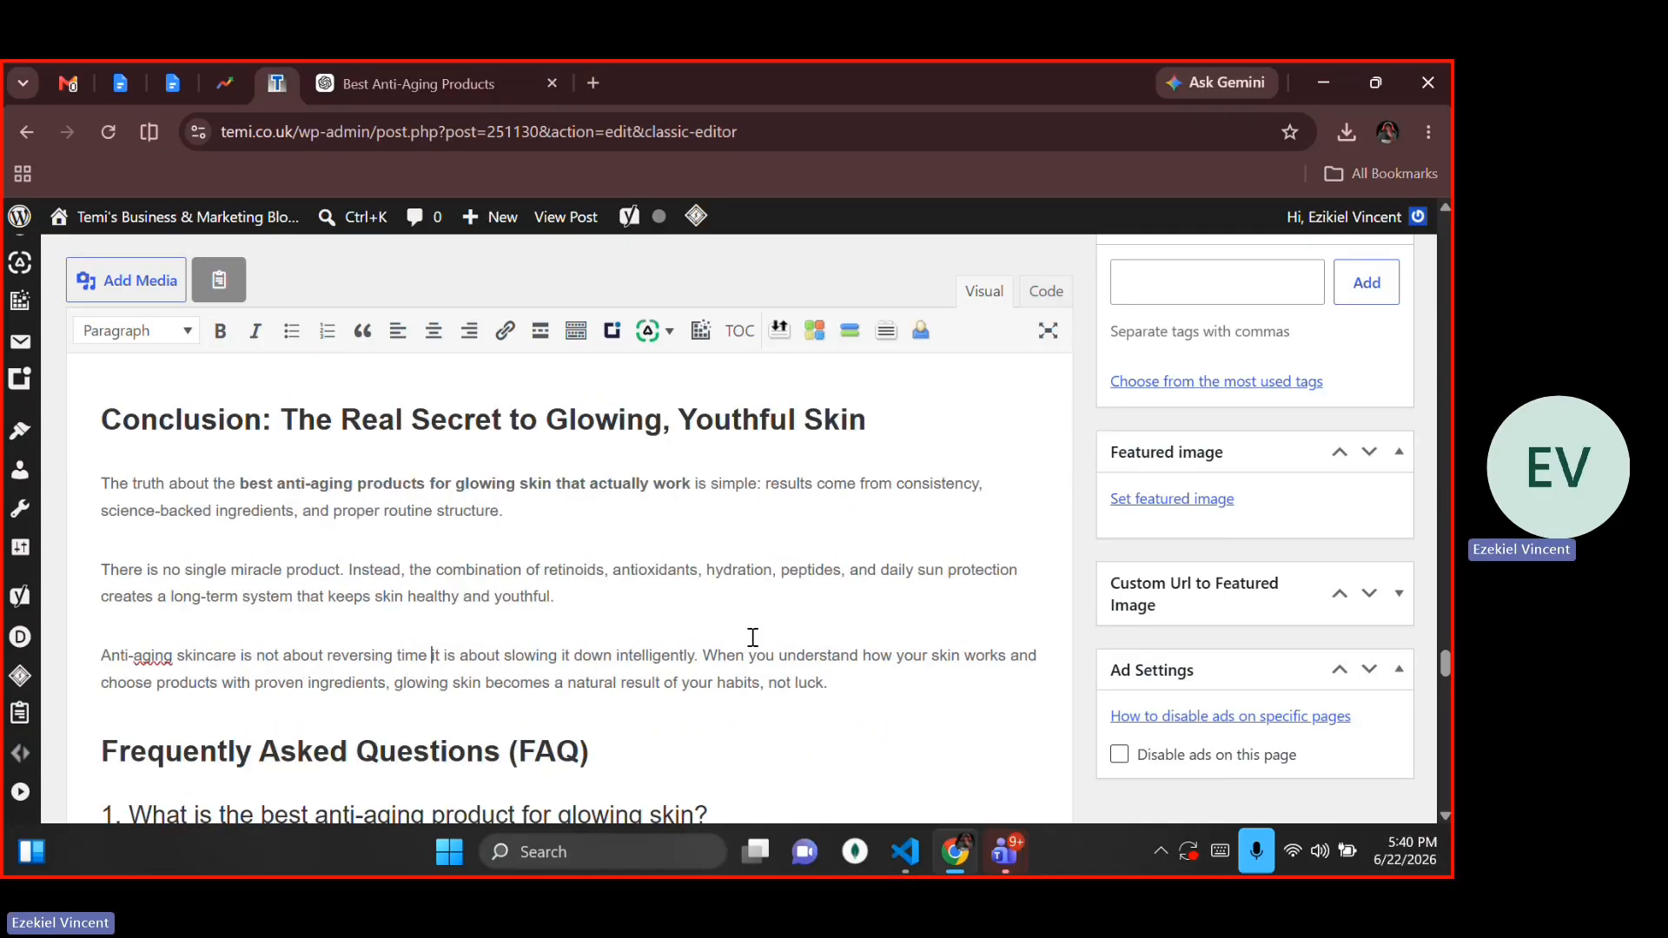
Step: Proofread the Conclusion section, from the end of the preceding section down to the "Frequently Asked Questions (FAQ)" heading
key(Up)
key(Up)
key(Up)
key(Up)
key(Up)
key(Up)
key(Up)
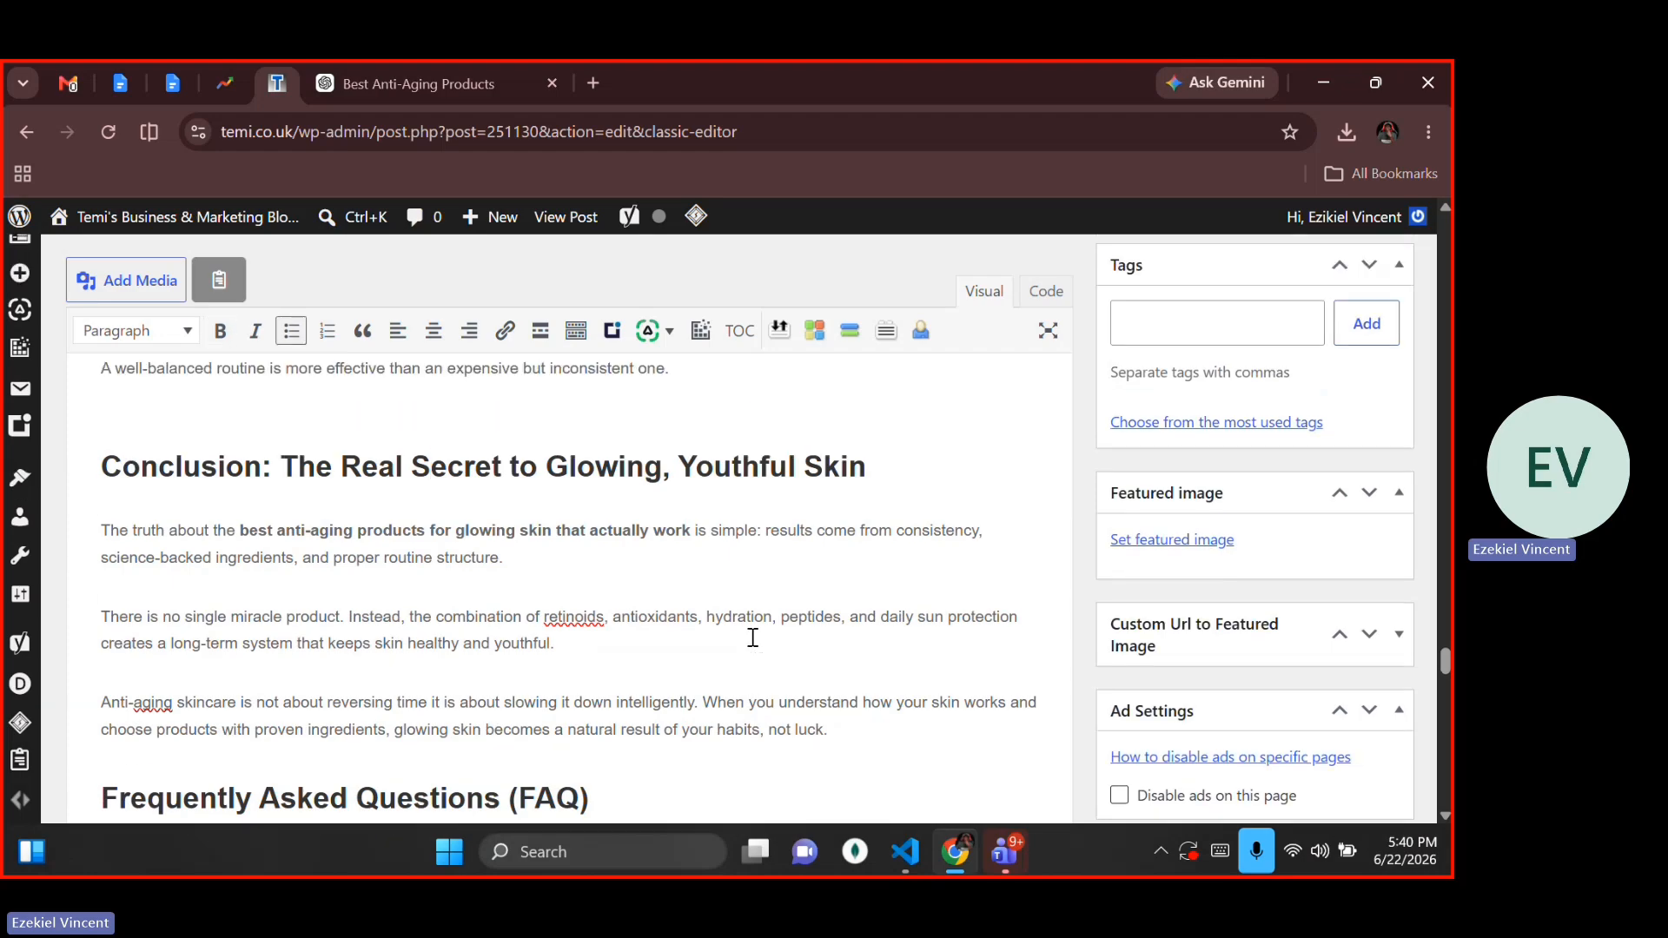
key(Down)
key(Down)
key(Down)
key(Down)
key(Down)
key(Down)
key(Down)
key(Down)
key(Down)
key(Down)
key(Down)
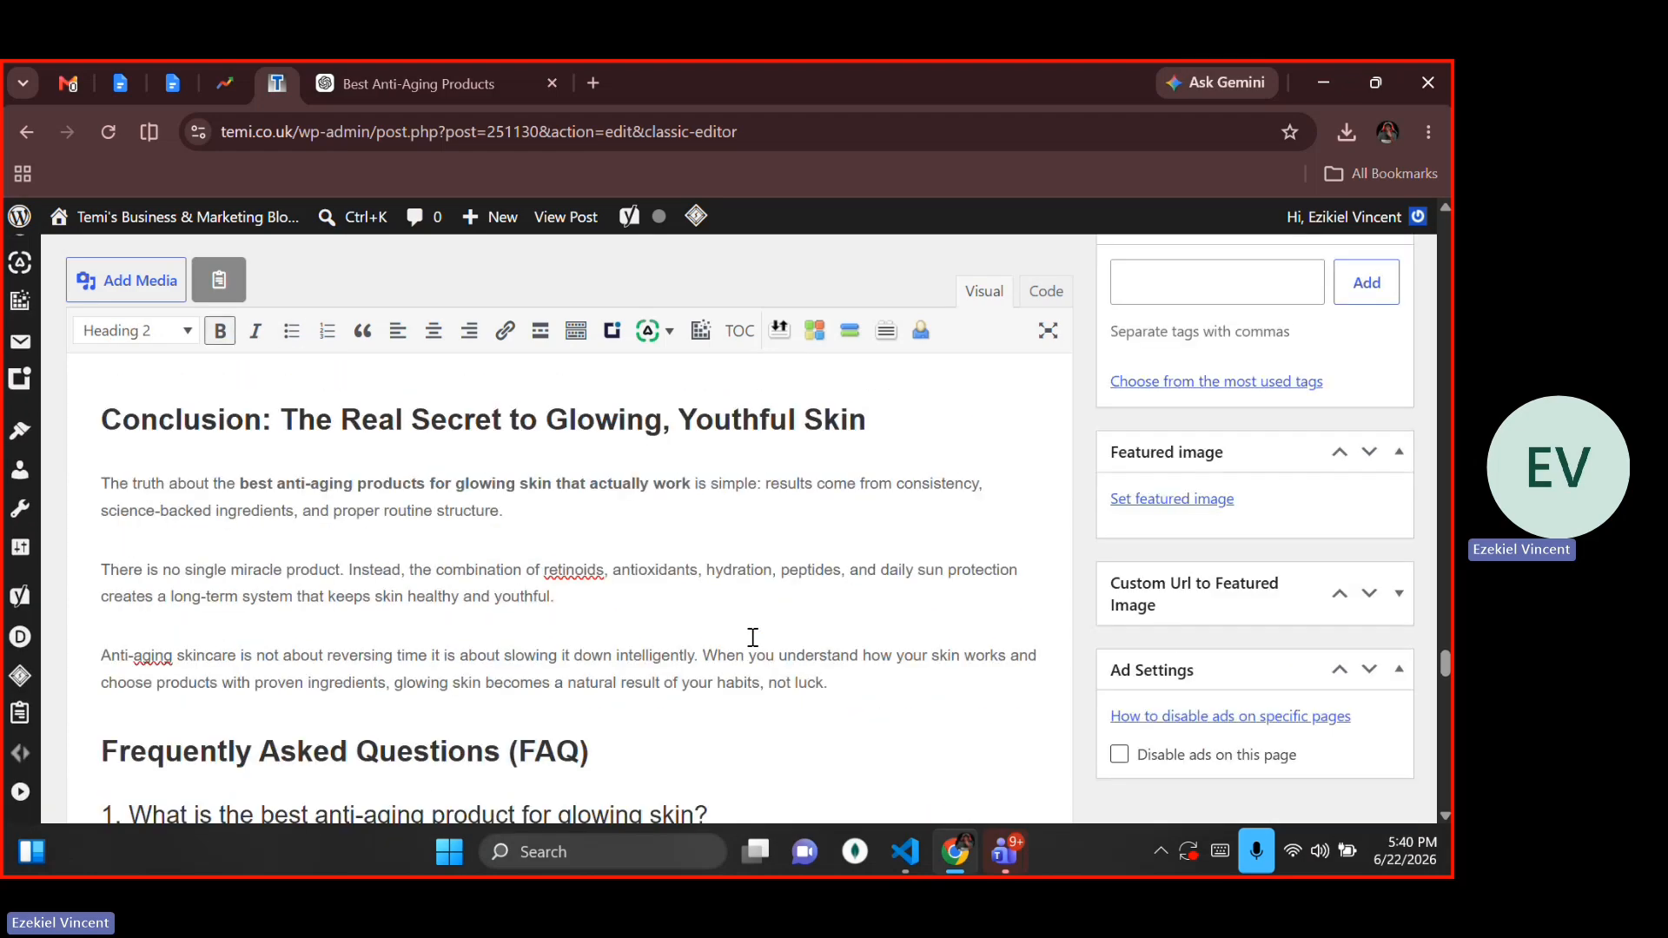
Step: Review the FAQ questions and answers from question 1 through question 7 at the end of the post
key(Down)
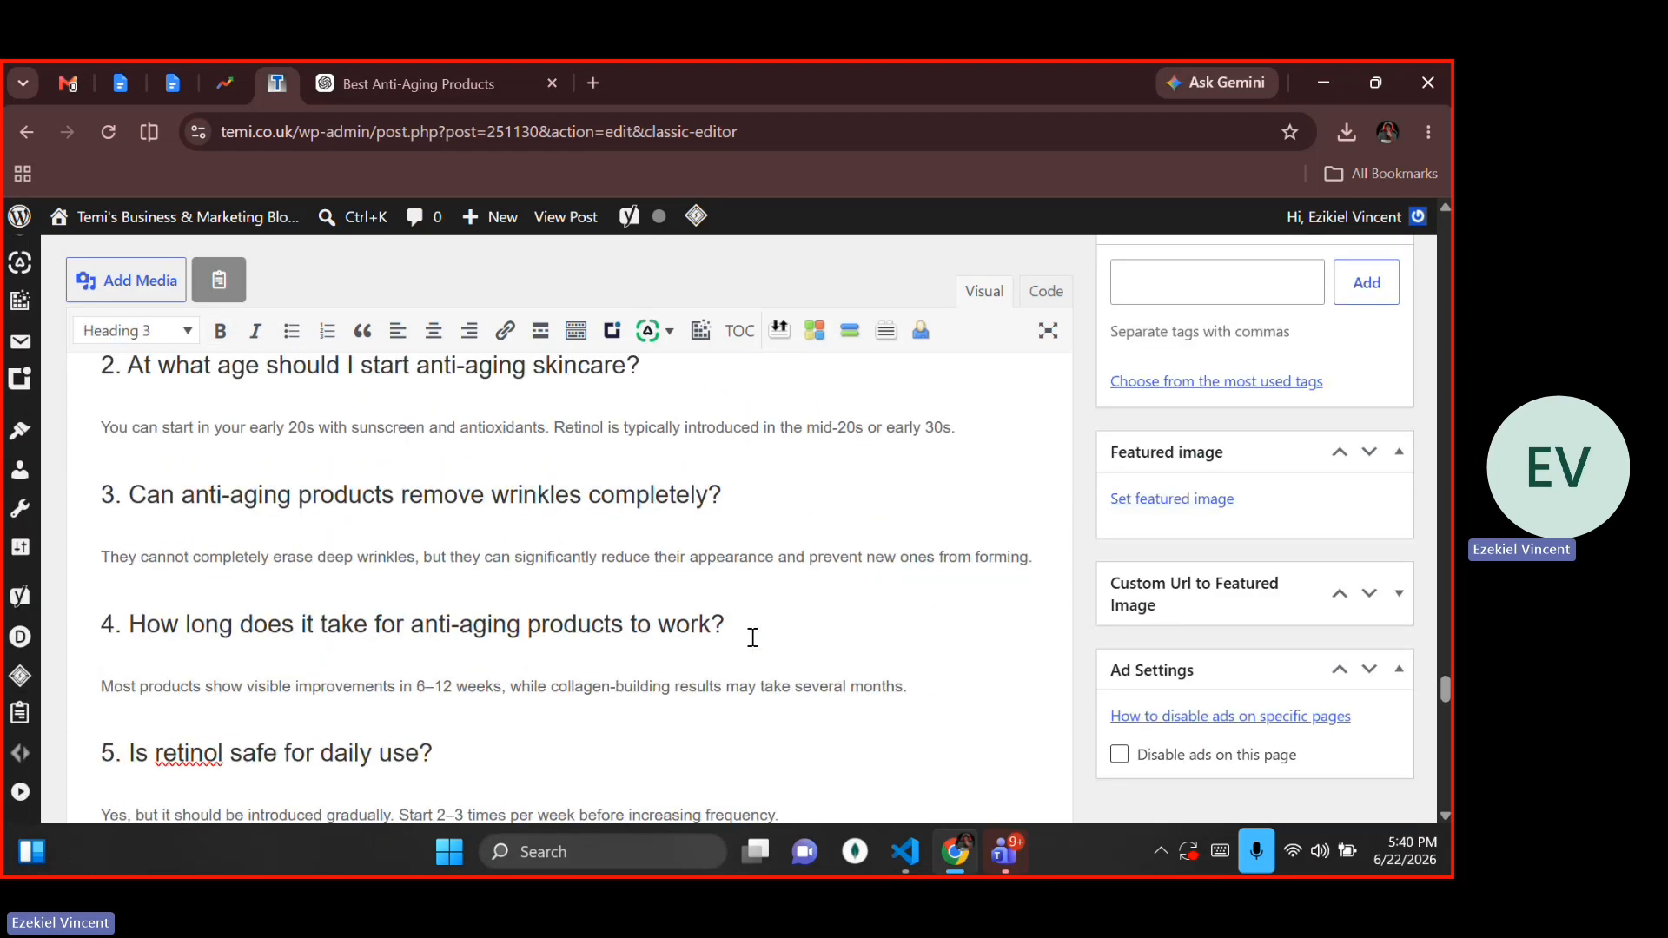
key(Right)
key(Right)
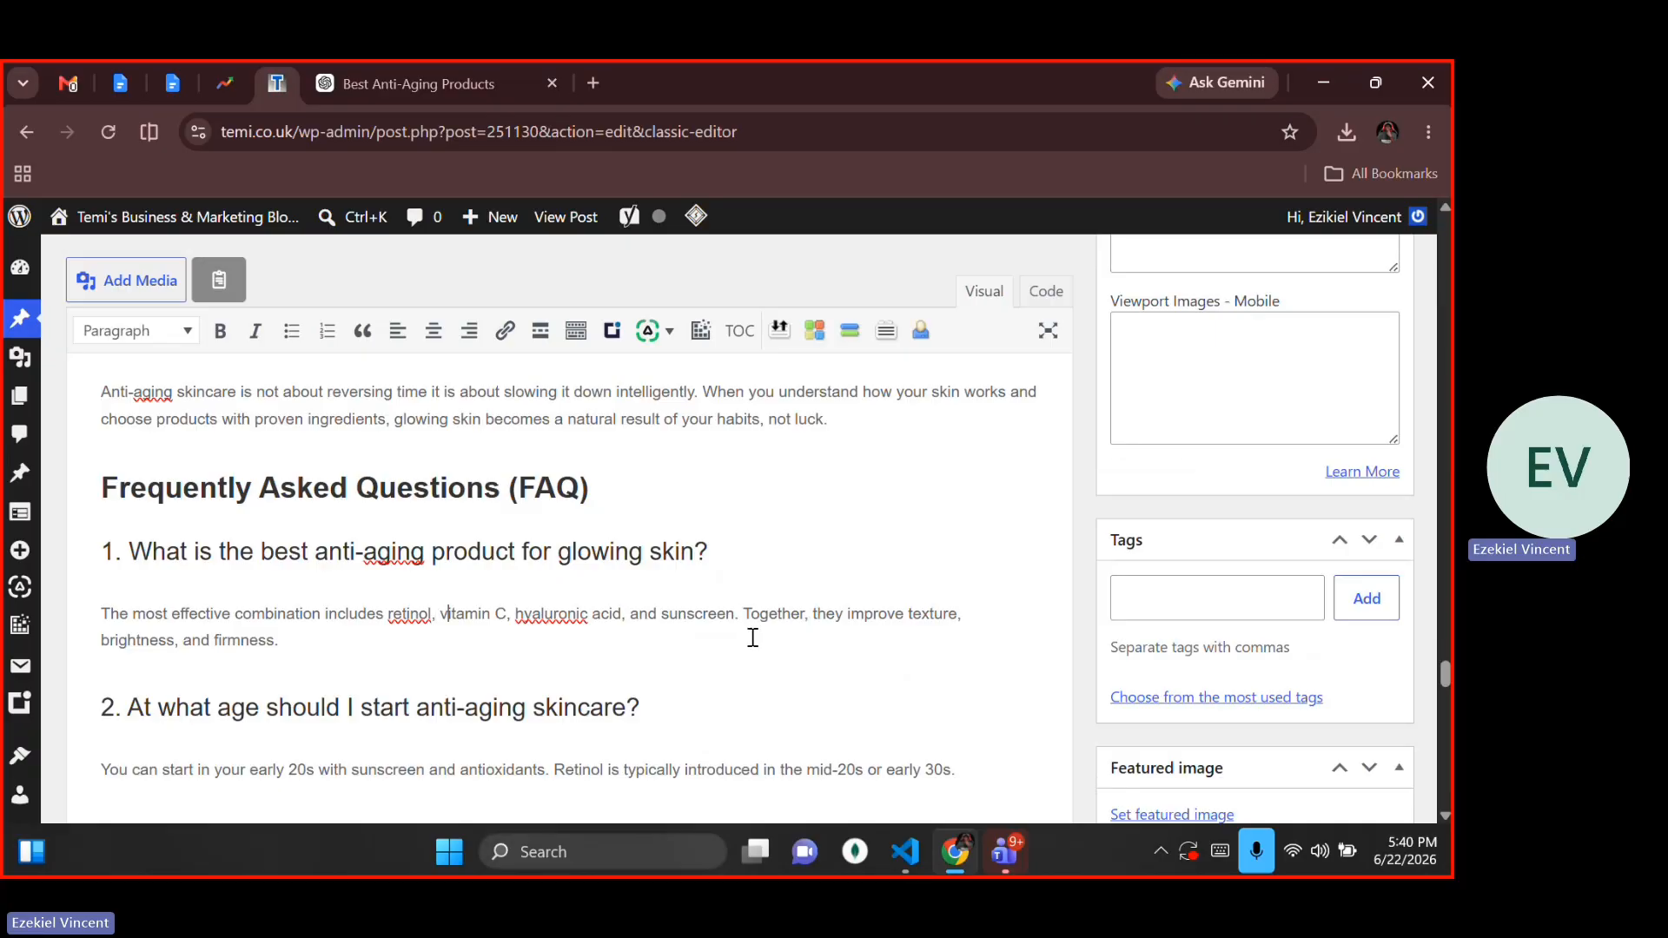
key(Down)
key(Down)
key(Down)
key(Down)
key(Down)
key(Down)
key(Down)
key(Down)
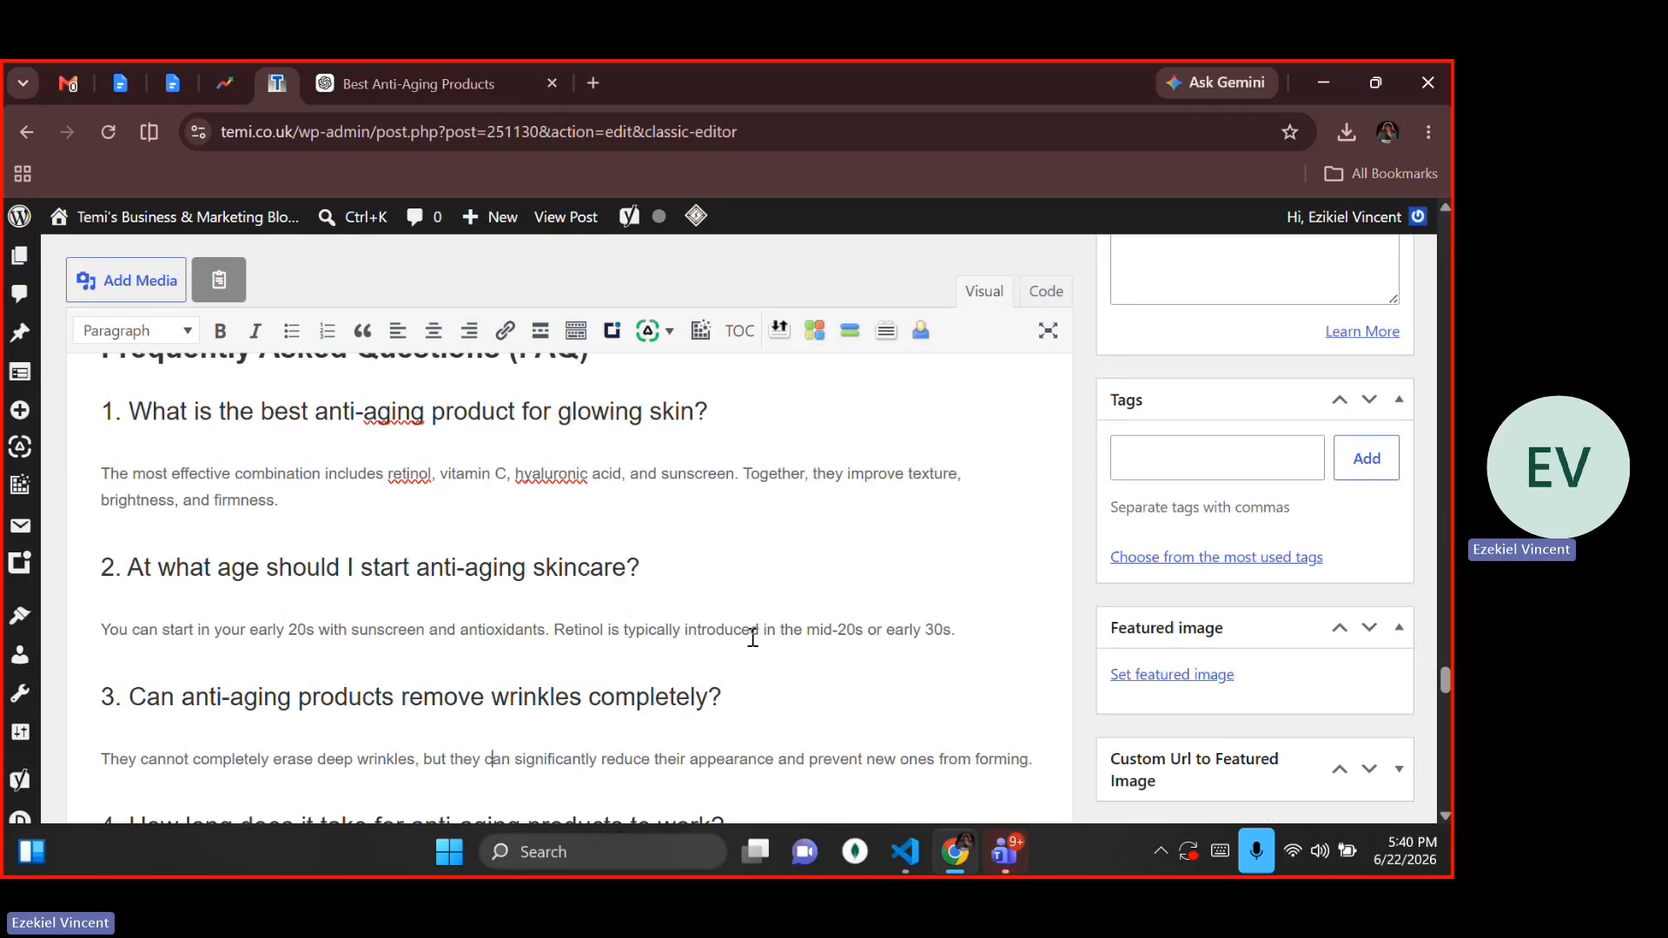
key(Down)
key(Down)
key(Down)
key(Down)
key(Down)
key(Down)
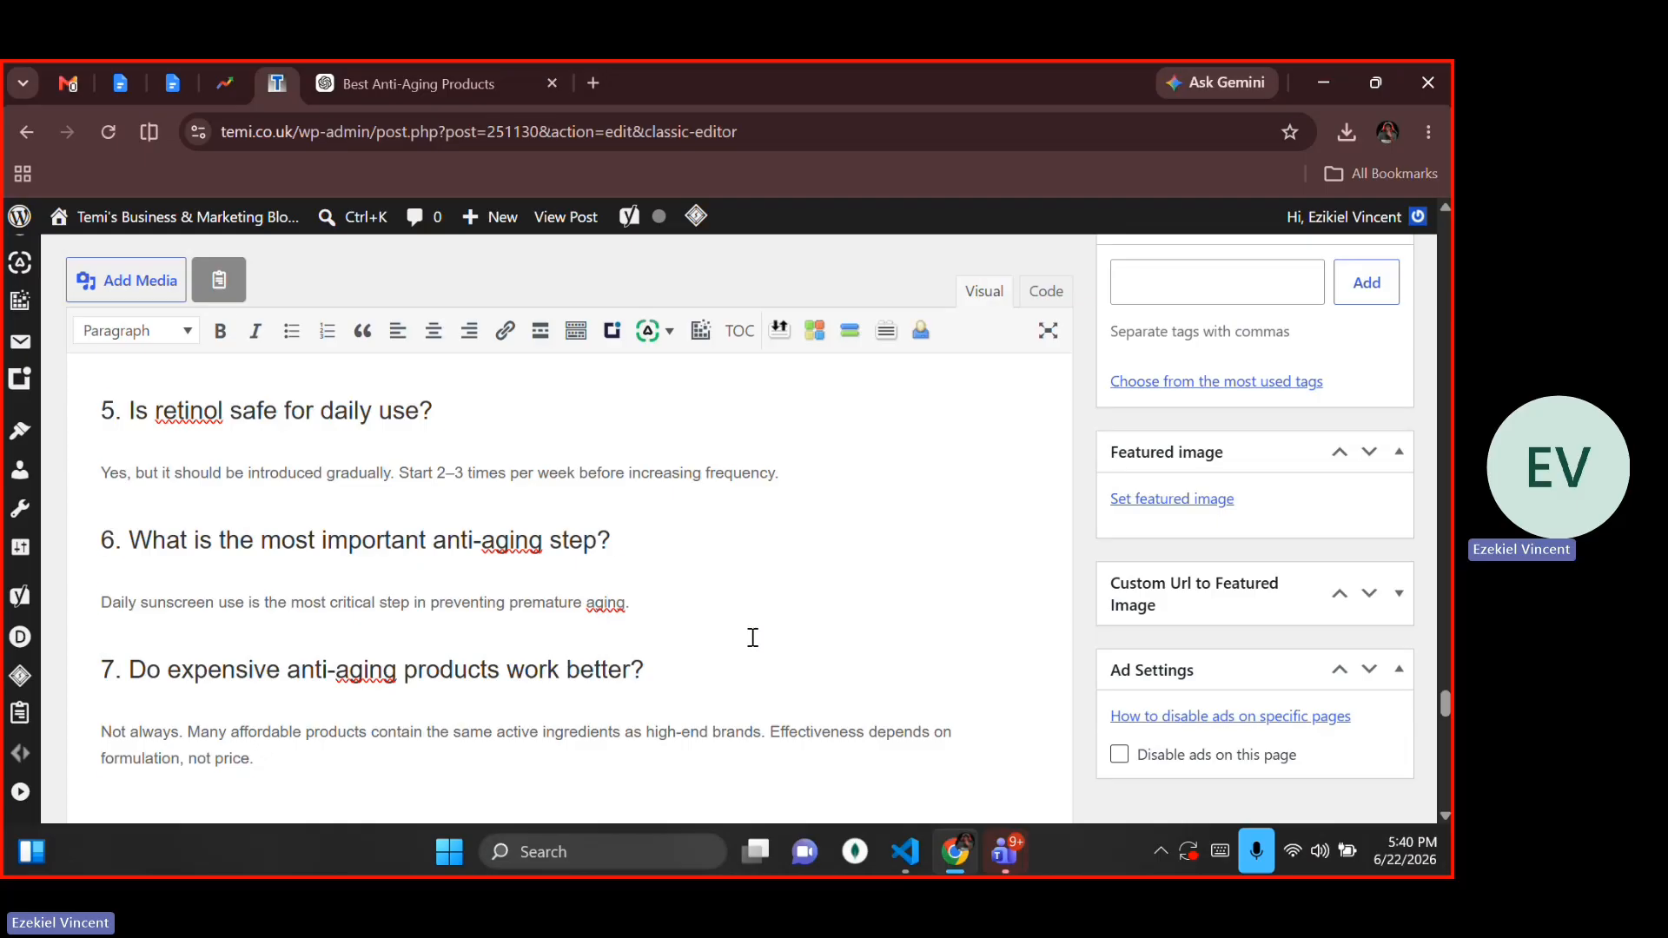
Step: Return to the beginning of the post, recheck the opening sections and save the draft
key(ctrl+a)
key(ctrl+Home)
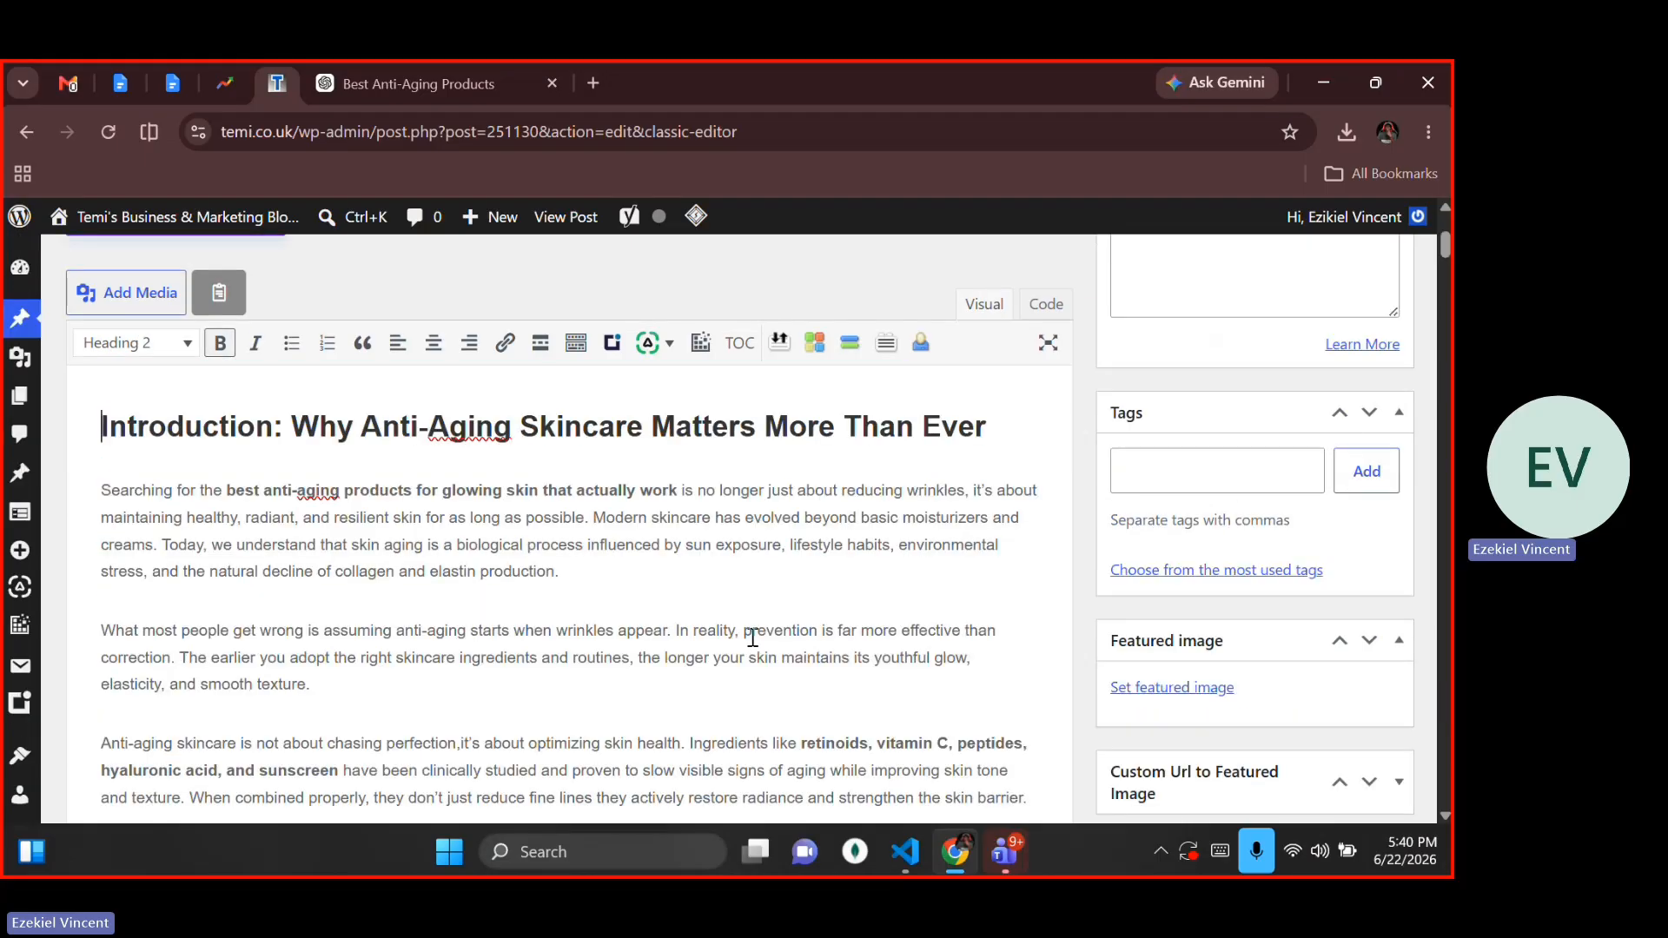
key(ctrl+a)
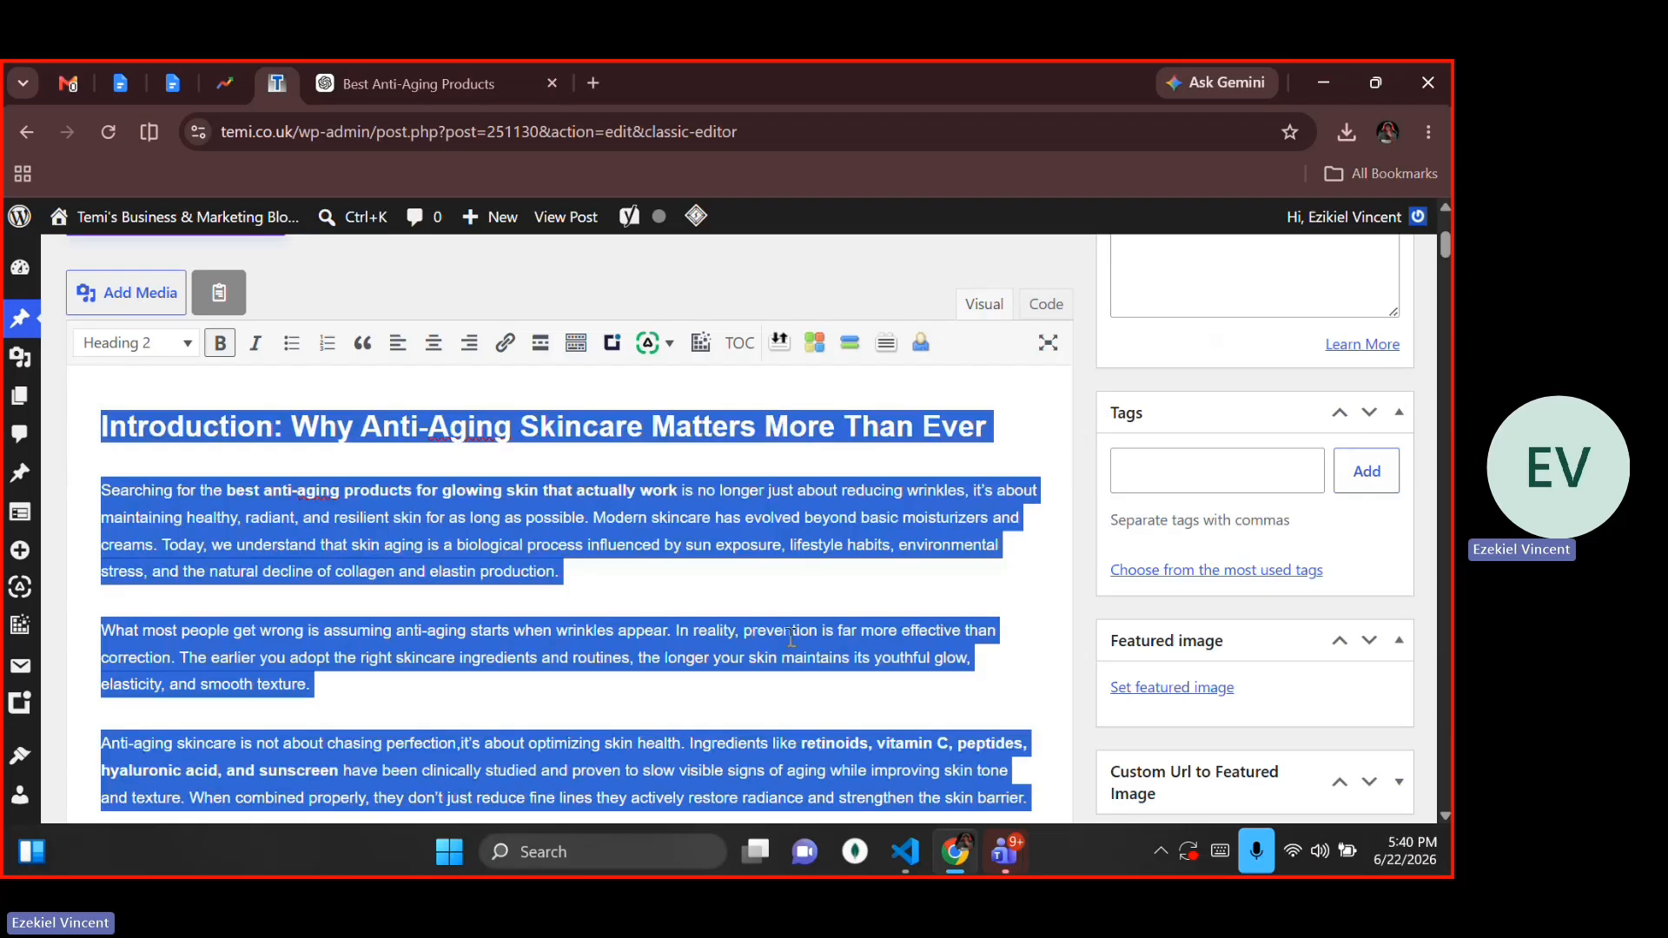
click(941, 635)
scroll(1086, 565, up, 4)
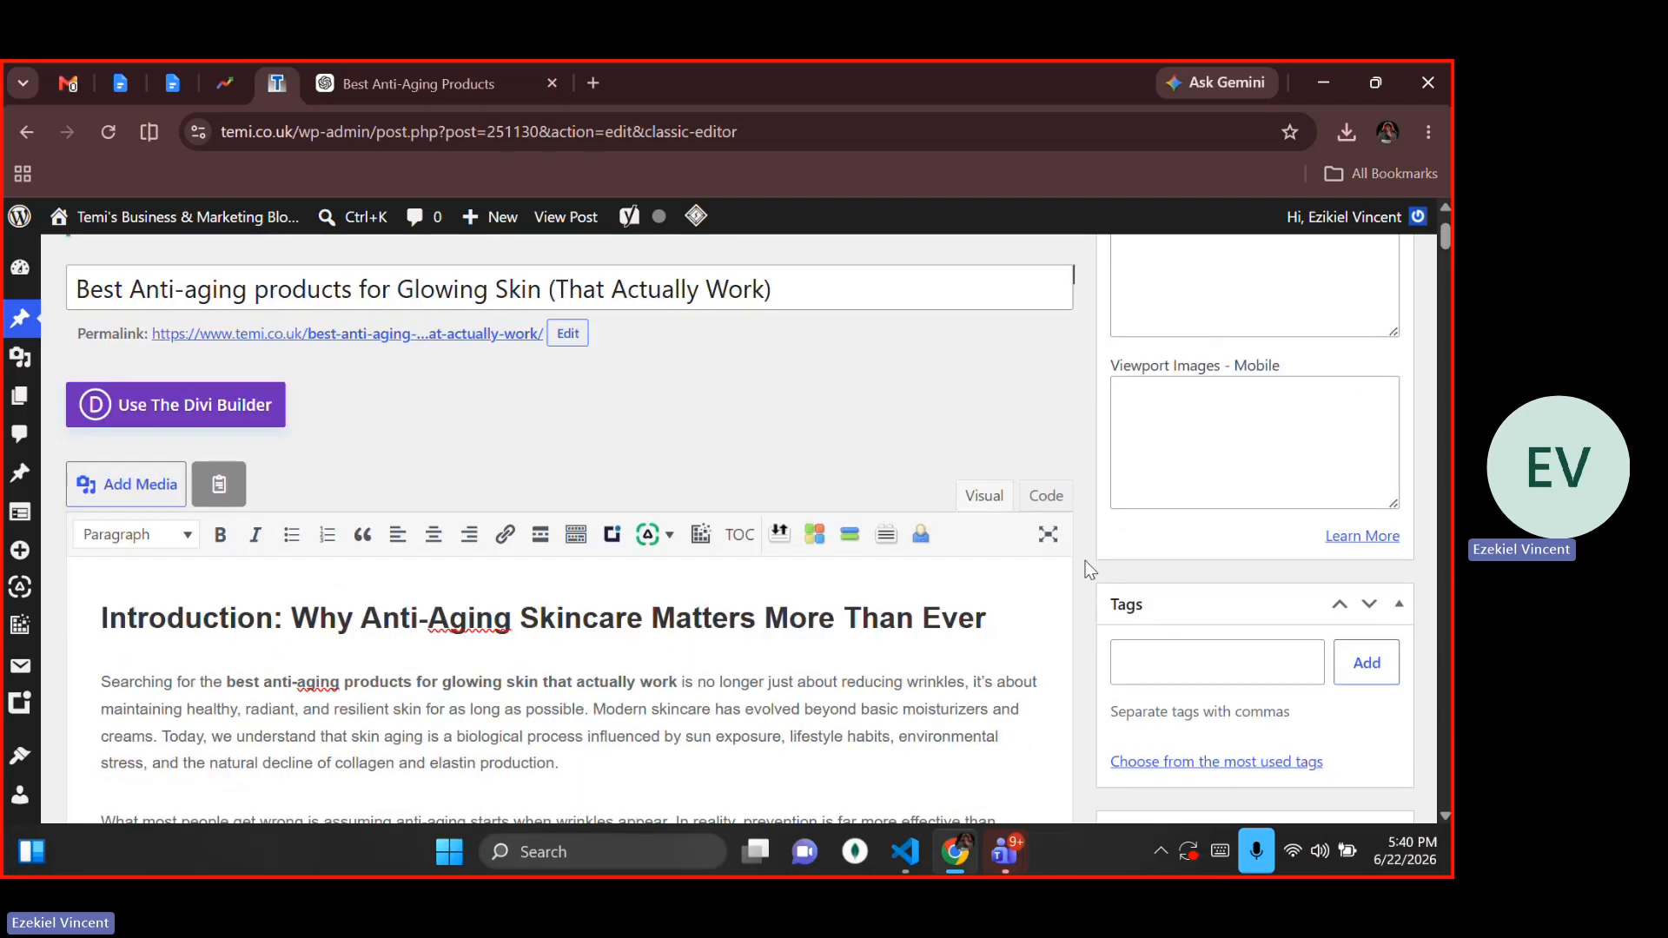
scroll(1086, 560, down, 15)
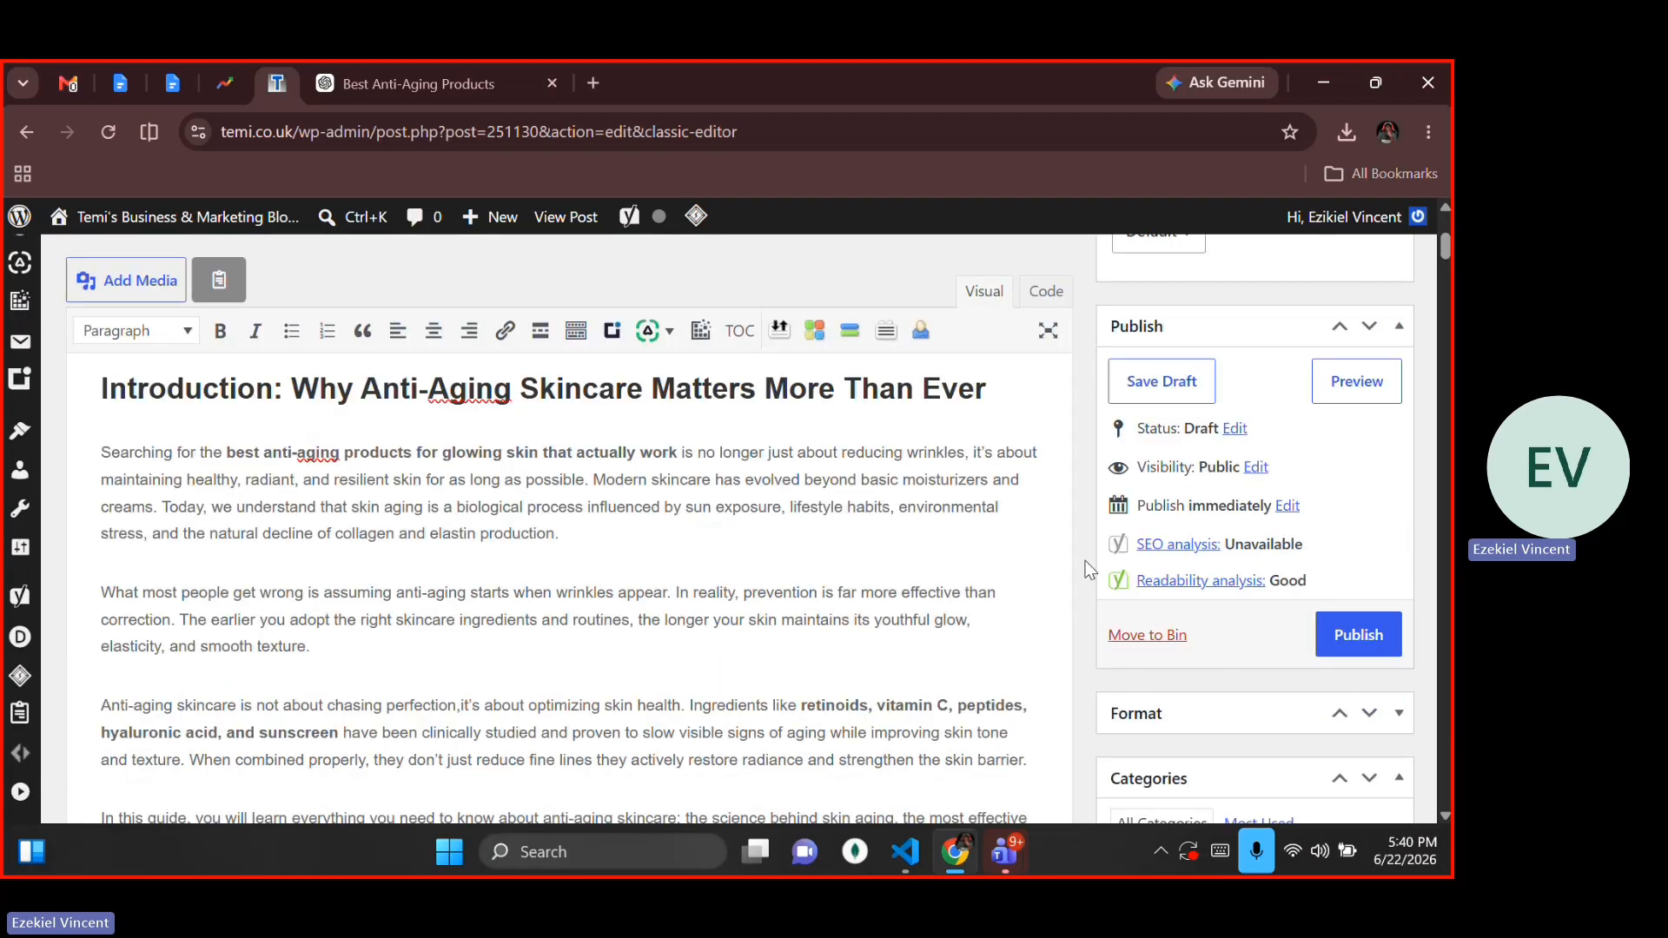
scroll(1085, 562, up, 10)
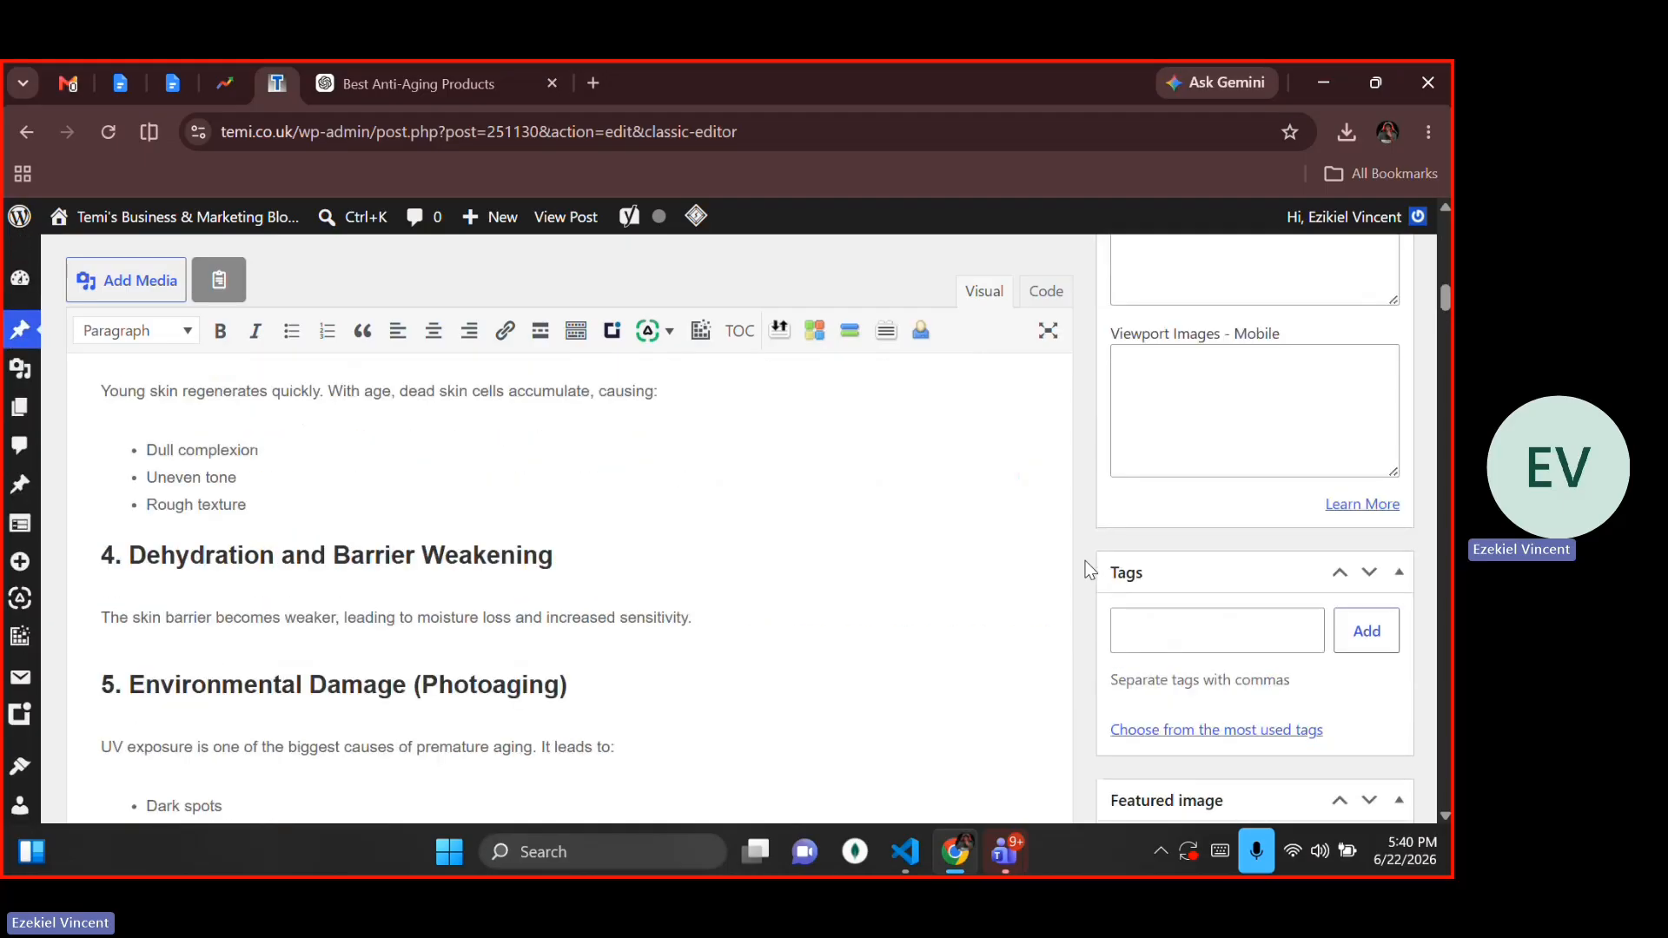
scroll(1086, 560, up, 5)
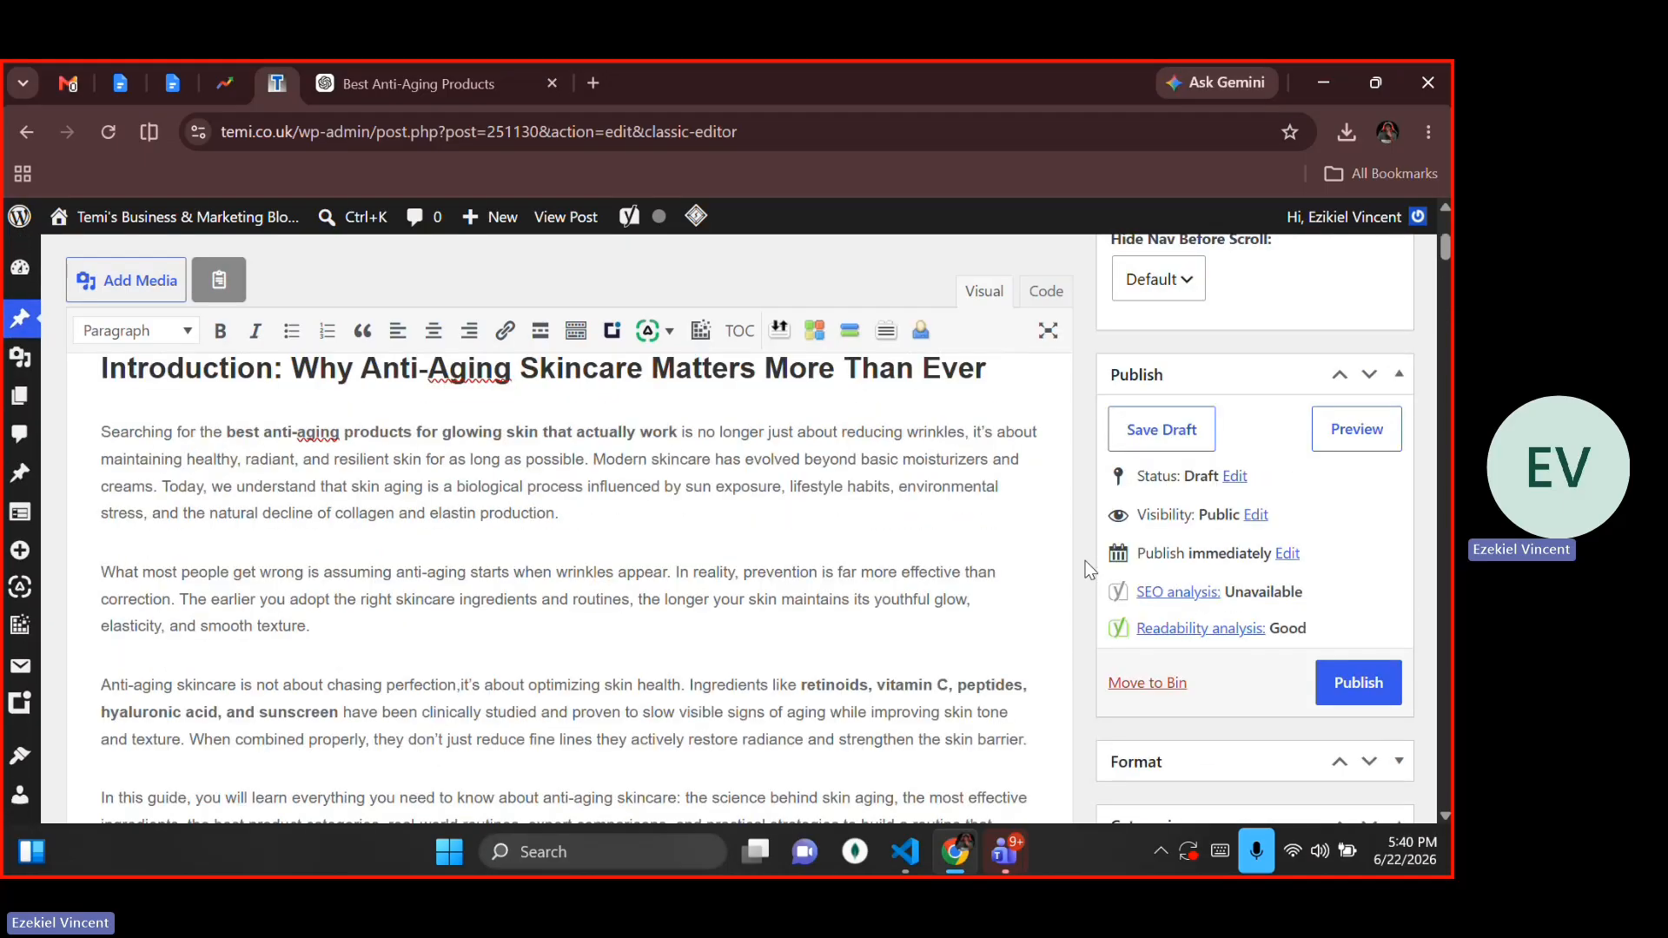
key(ctrl+s)
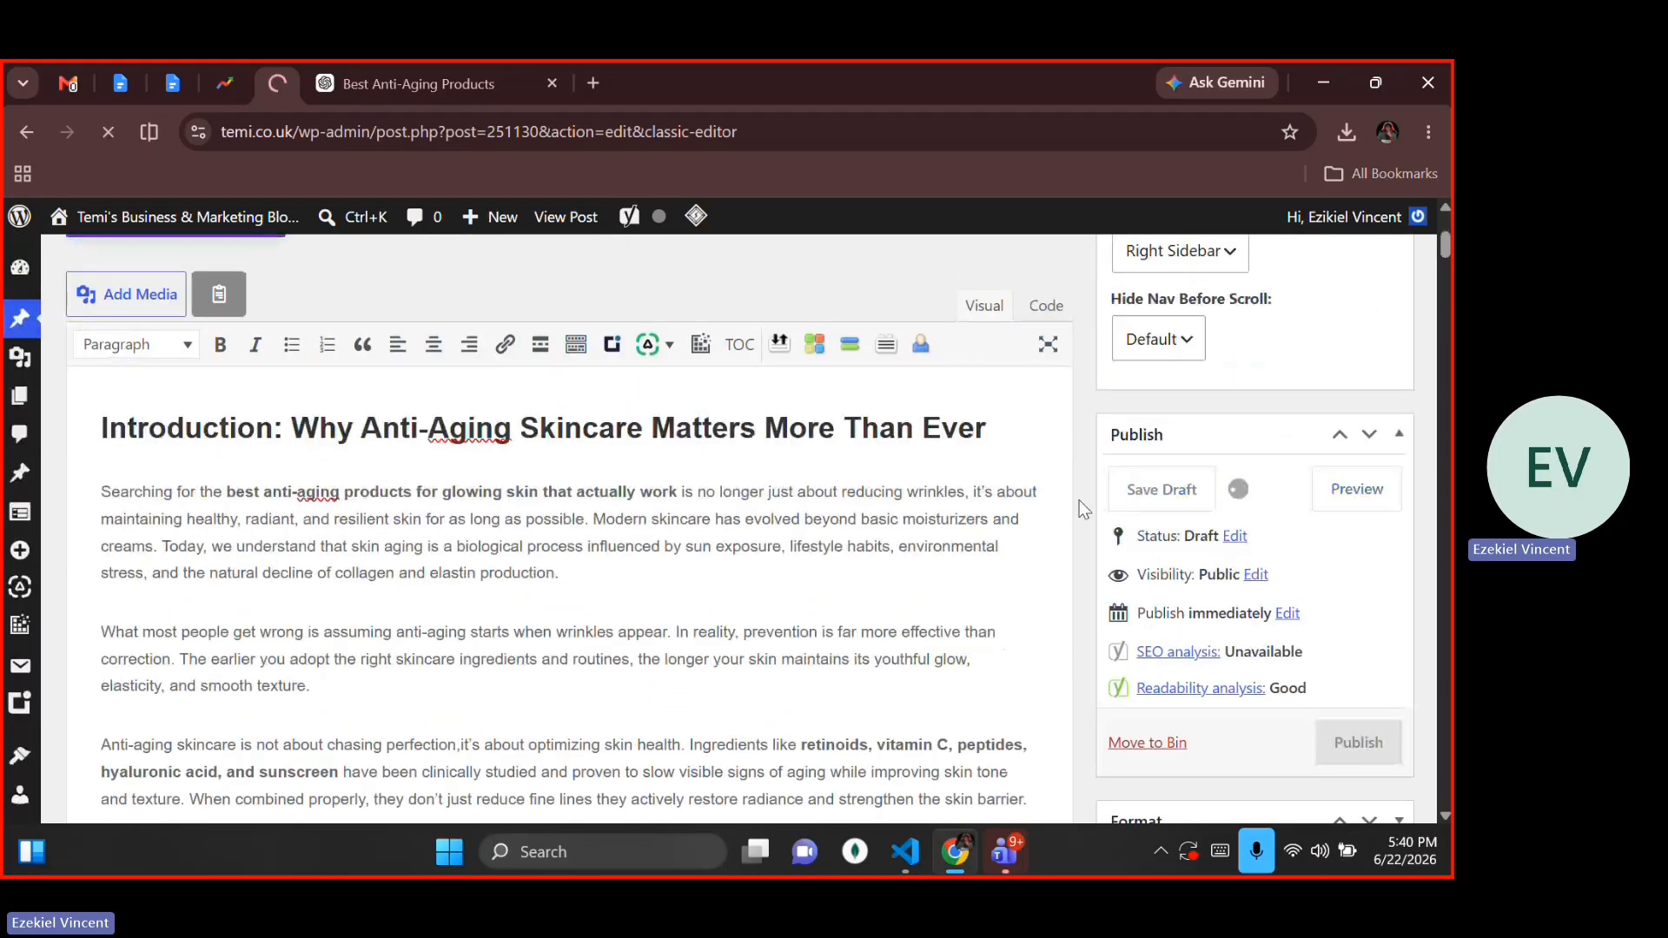